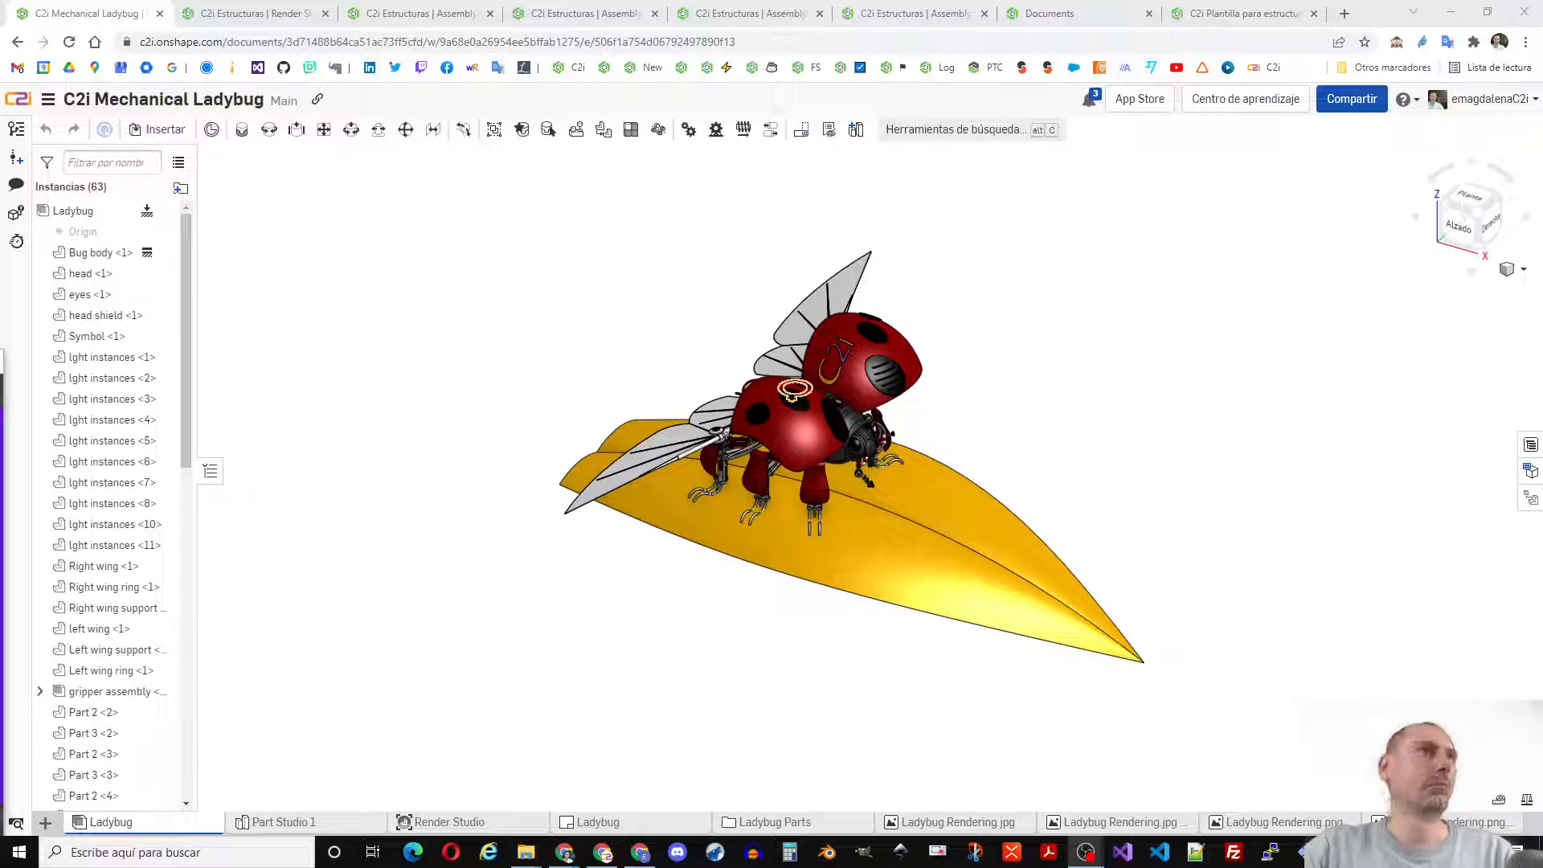
pyautogui.hotkey('alt', 'Tab')
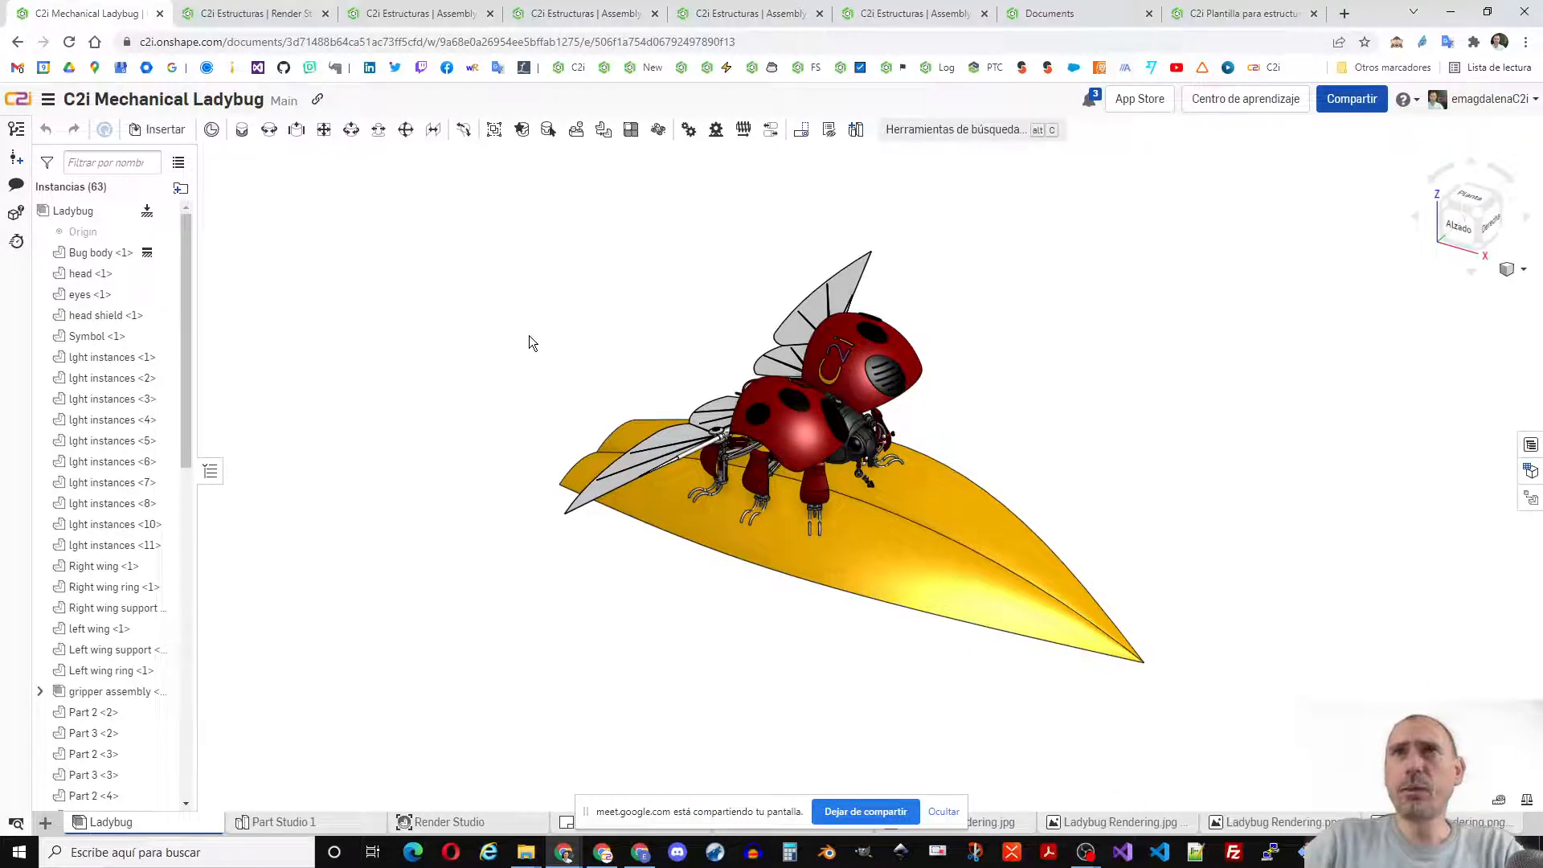
pyautogui.moveTo(712, 806); pyautogui.dragTo(698, 736)
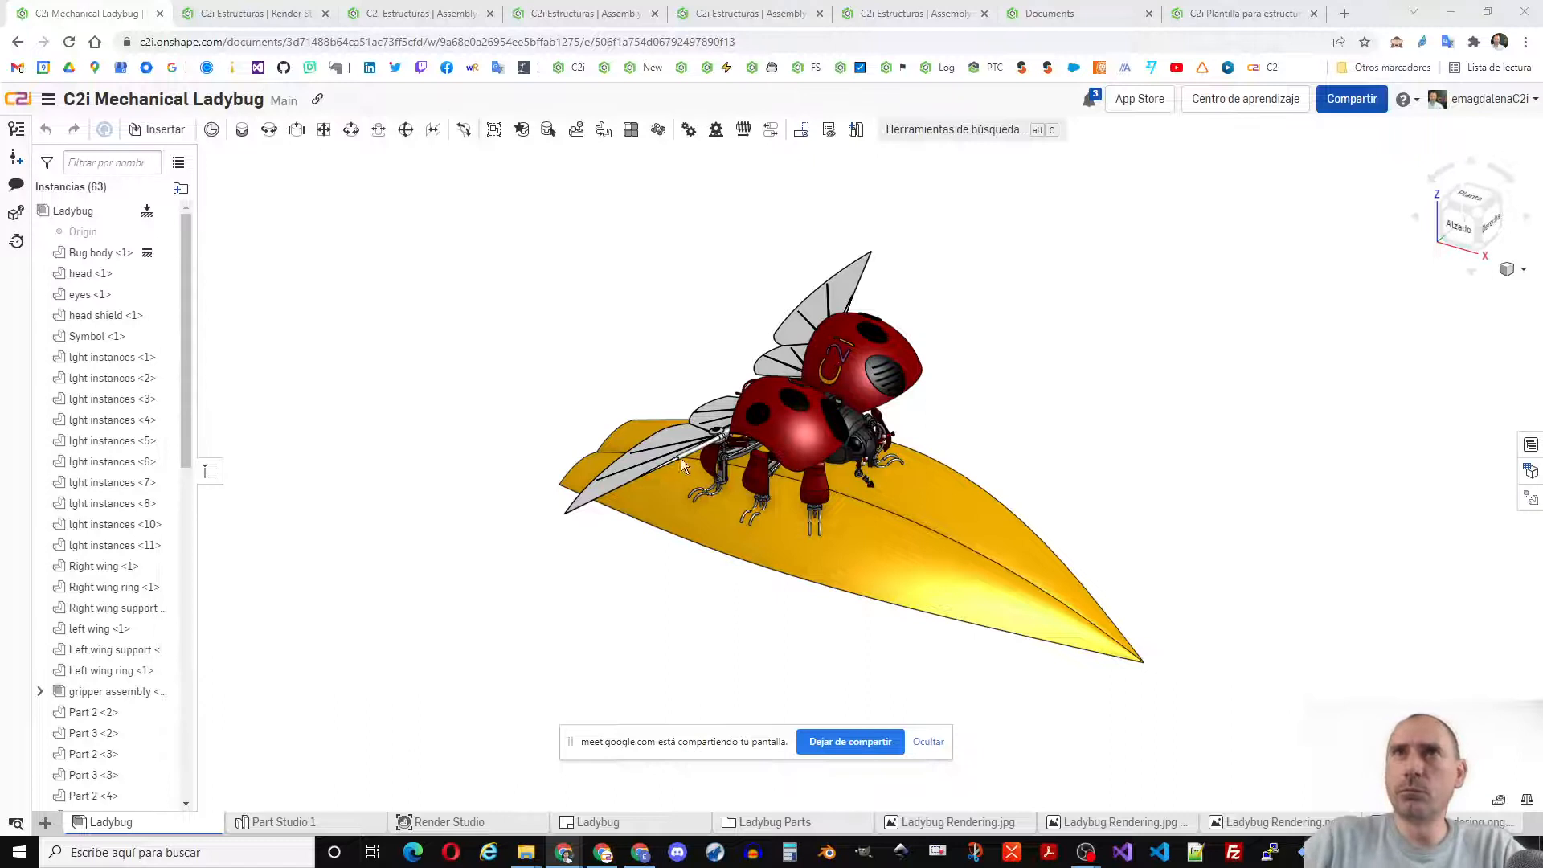
pyautogui.moveTo(734, 394); pyautogui.dragTo(668, 451, button='right')
pyautogui.moveTo(668, 452); pyautogui.dragTo(665, 493)
pyautogui.moveTo(724, 576)
pyautogui.mouseDown(button='right')
pyautogui.moveTo(711, 542)
pyautogui.moveTo(702, 577)
pyautogui.moveTo(719, 605)
pyautogui.mouseUp(button='right')
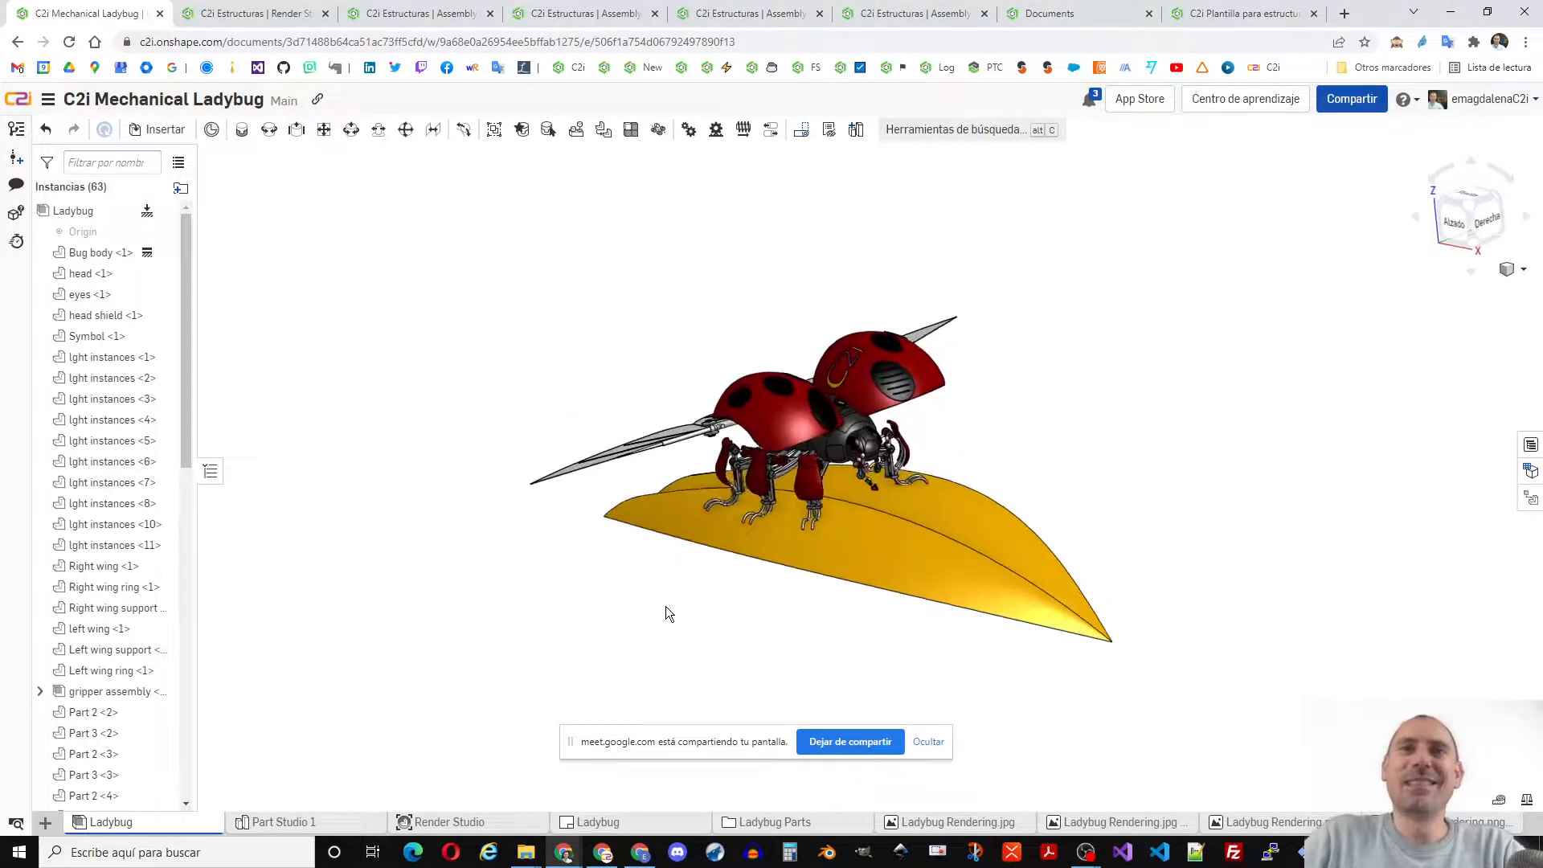
pyautogui.click(45, 822)
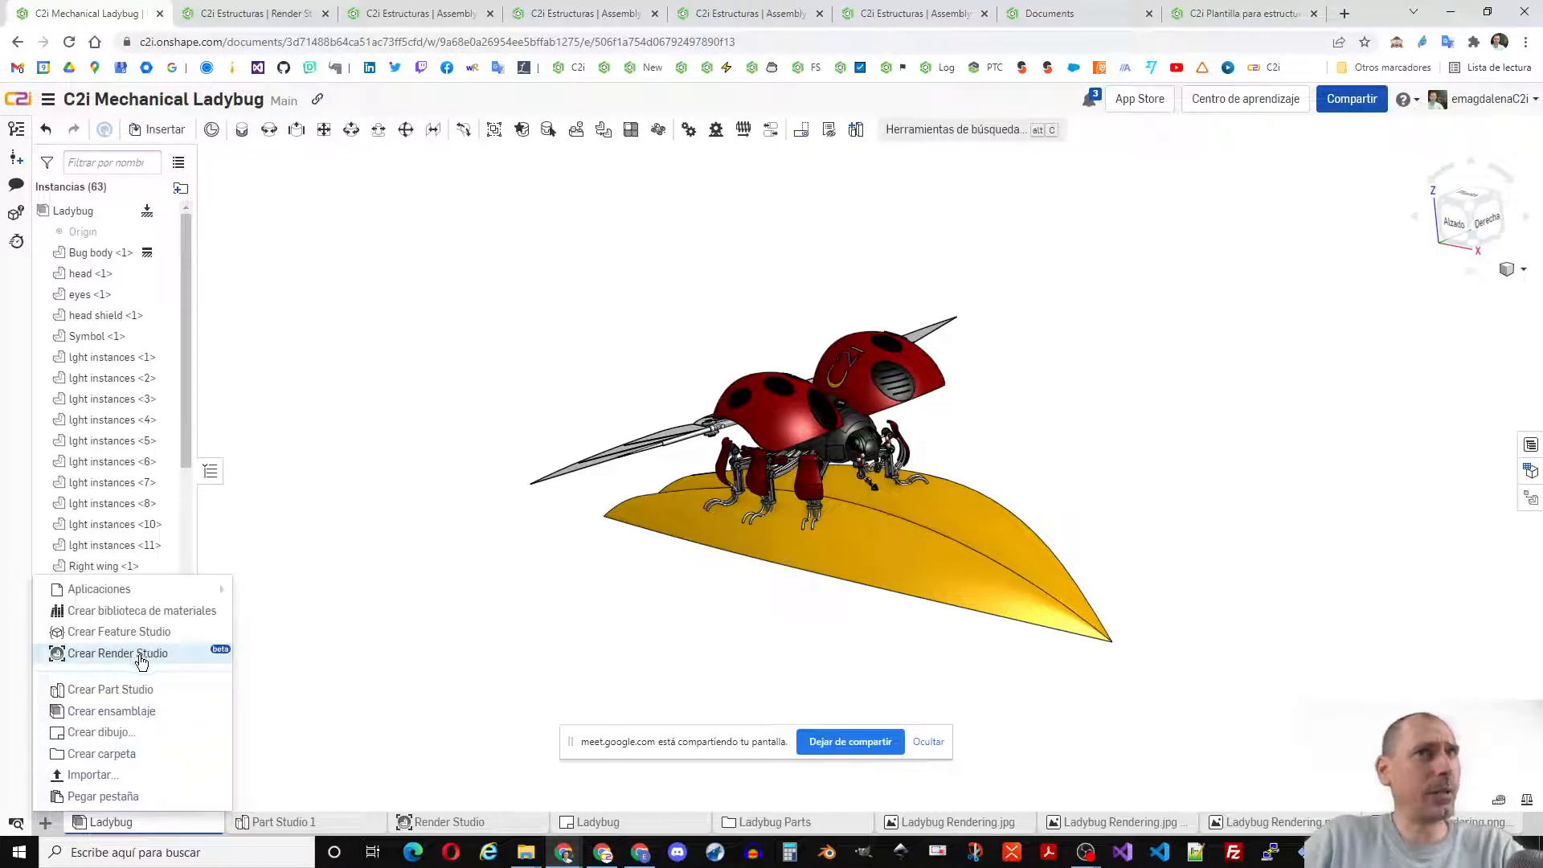
pyautogui.click(435, 682)
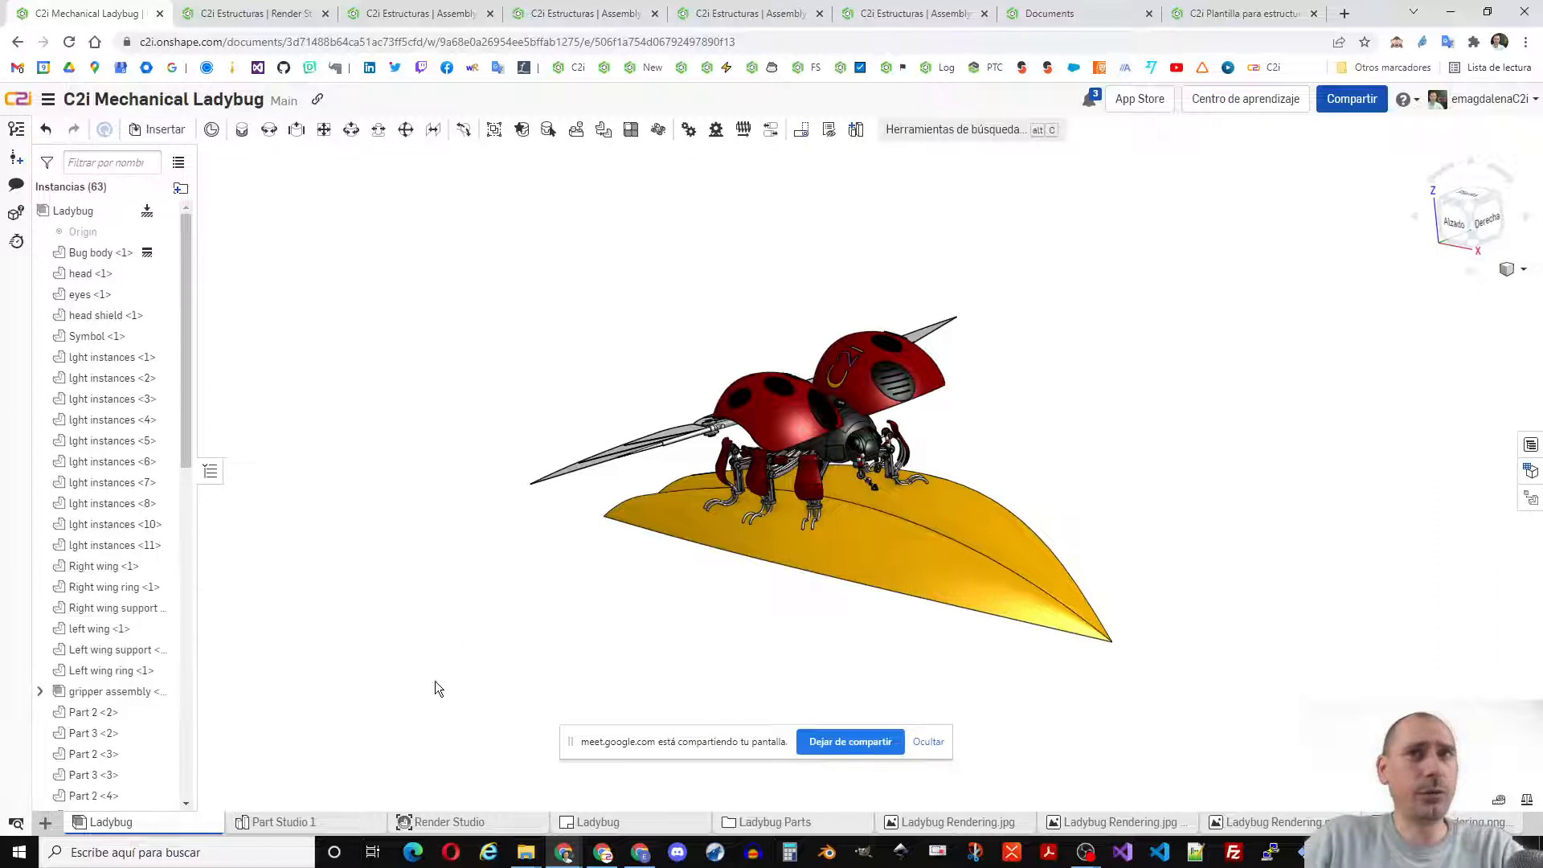
# - Open the saved Ladybug scene in Render Studio and look at its render output options
pyautogui.click(449, 822)
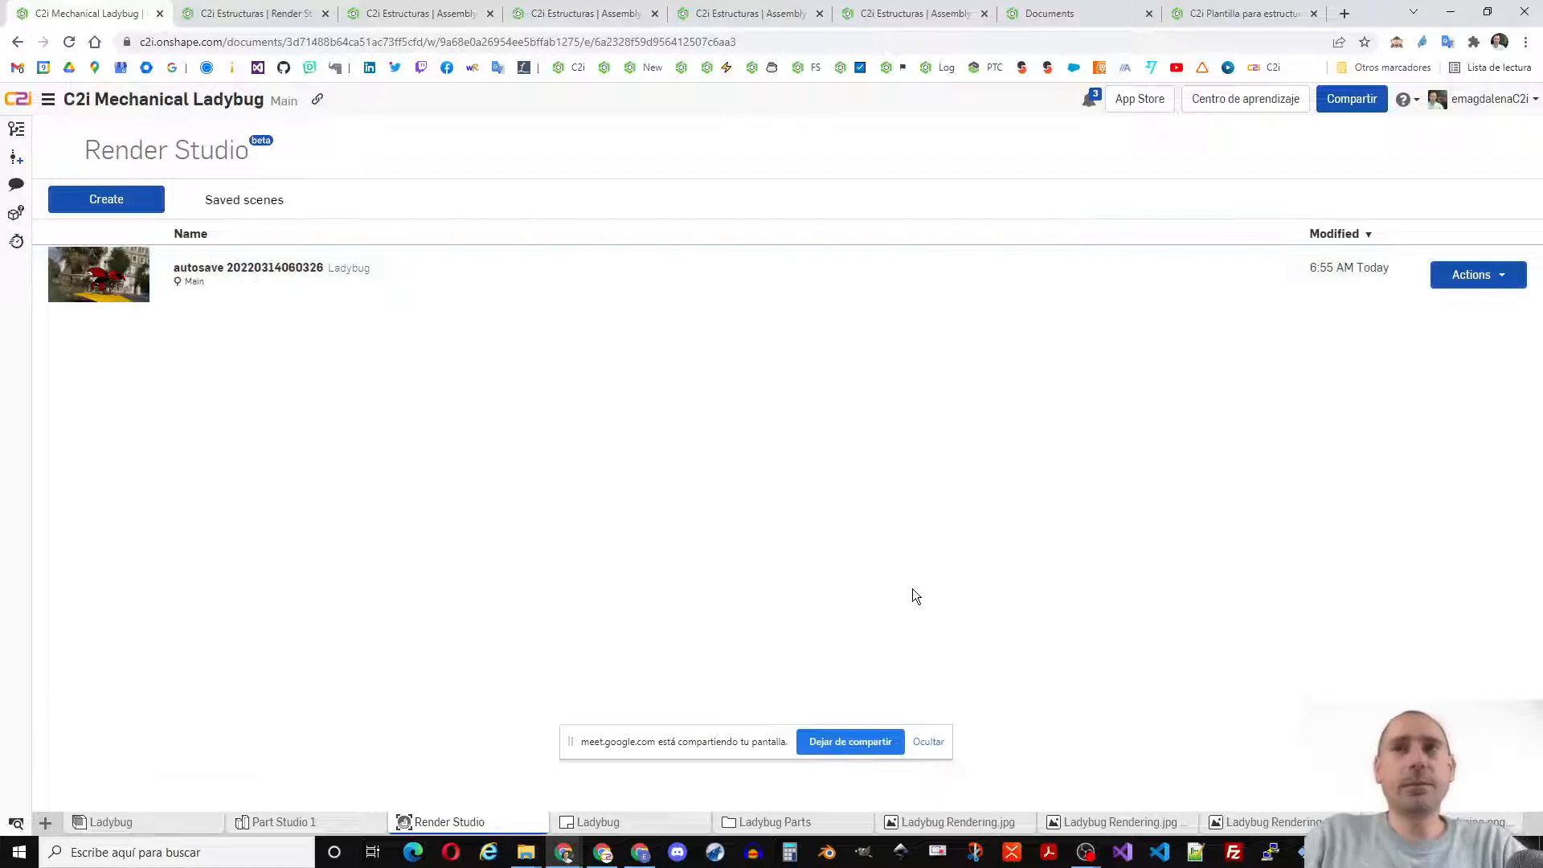
pyautogui.click(305, 273)
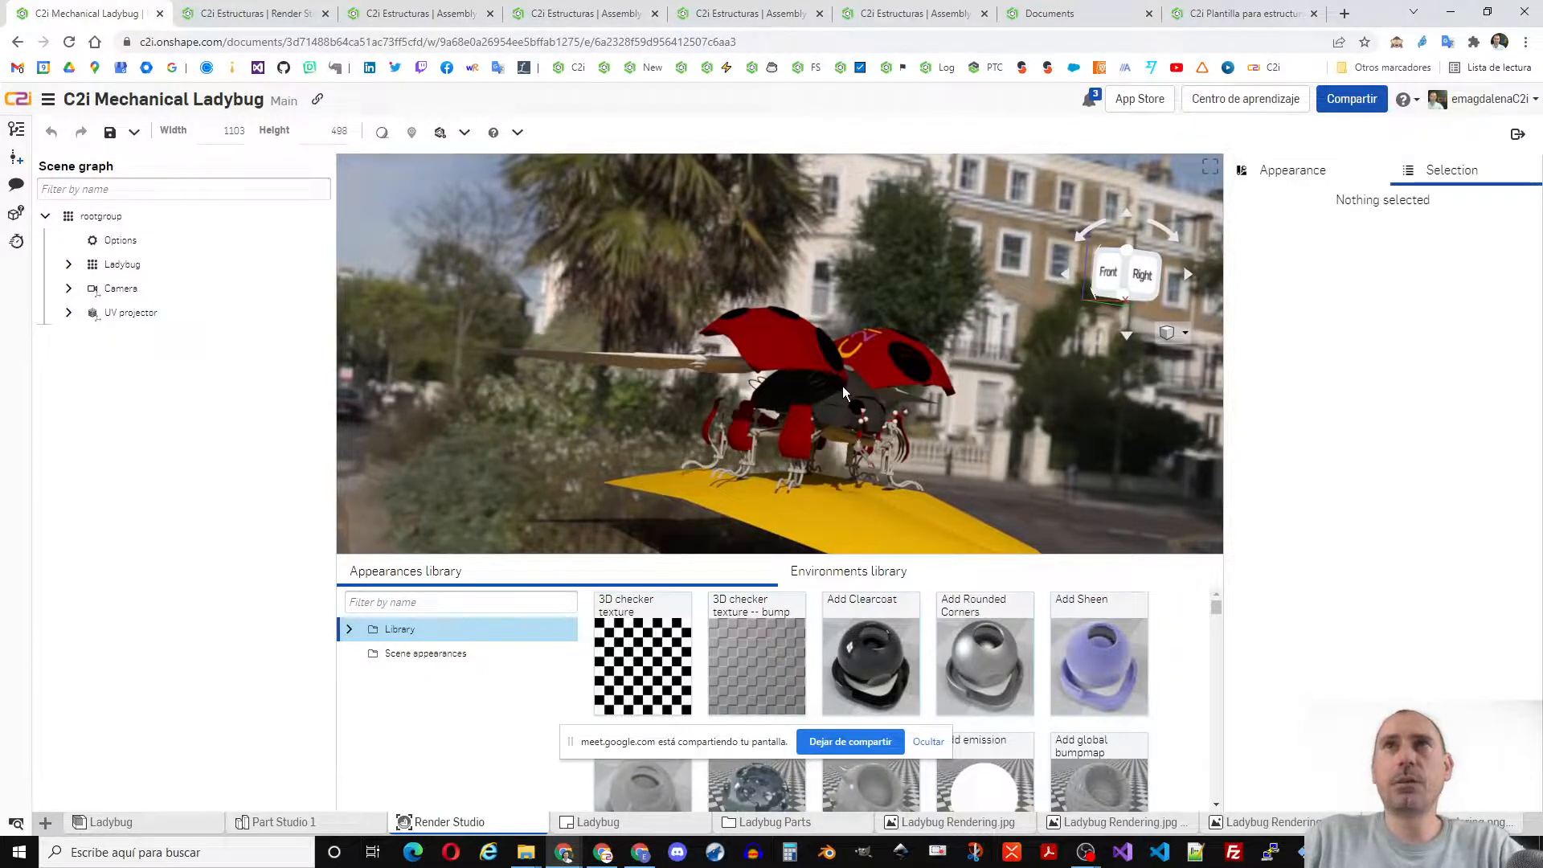
pyautogui.moveTo(844, 387)
pyautogui.mouseDown(button='right')
pyautogui.moveTo(827, 392)
pyautogui.moveTo(852, 392)
pyautogui.moveTo(841, 381)
pyautogui.mouseUp(button='right')
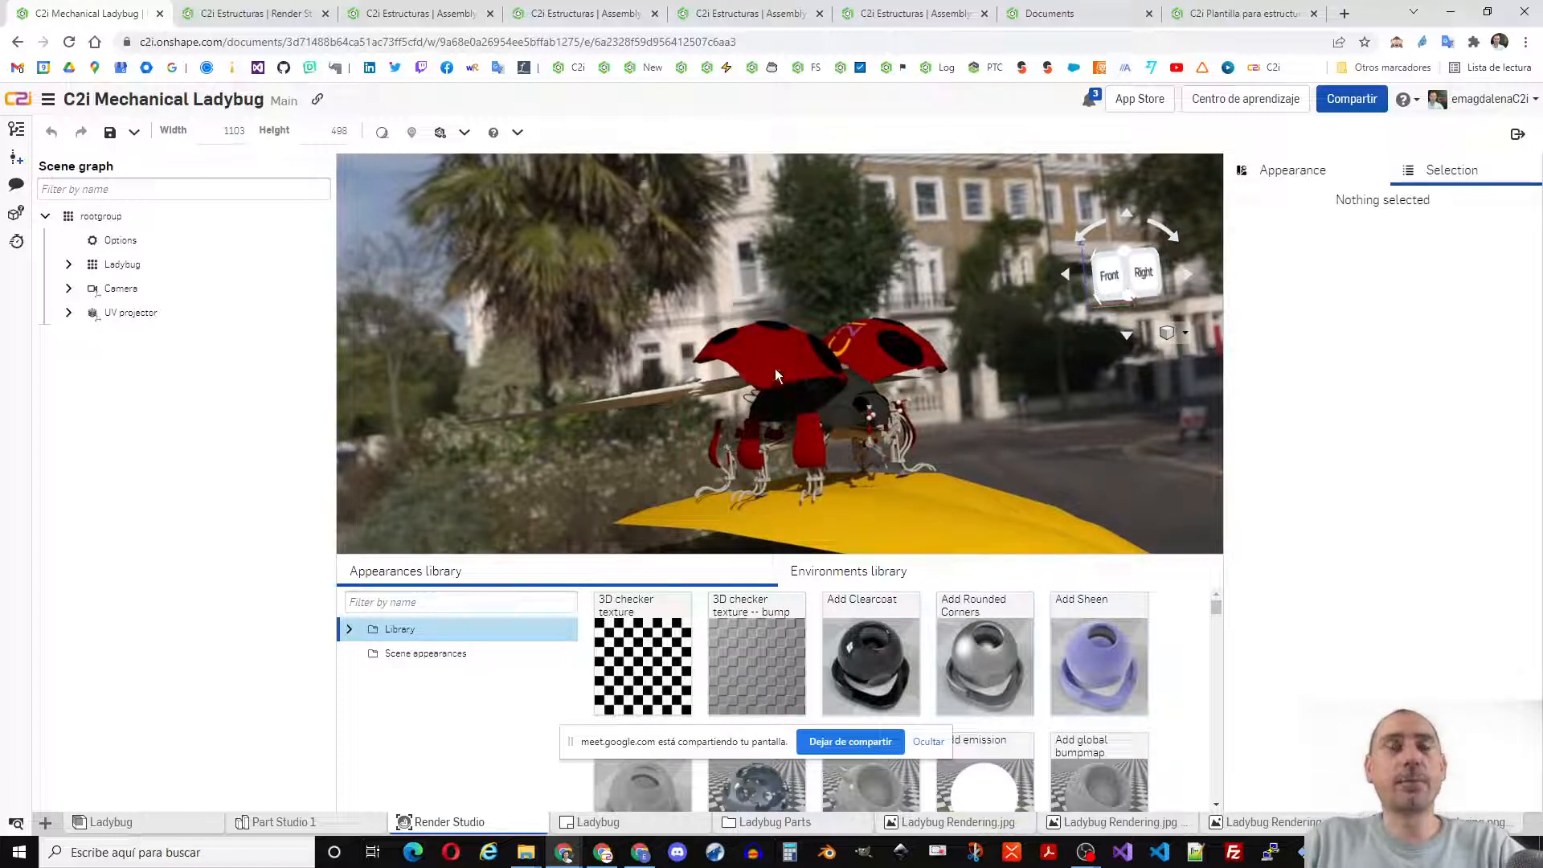
pyautogui.click(464, 132)
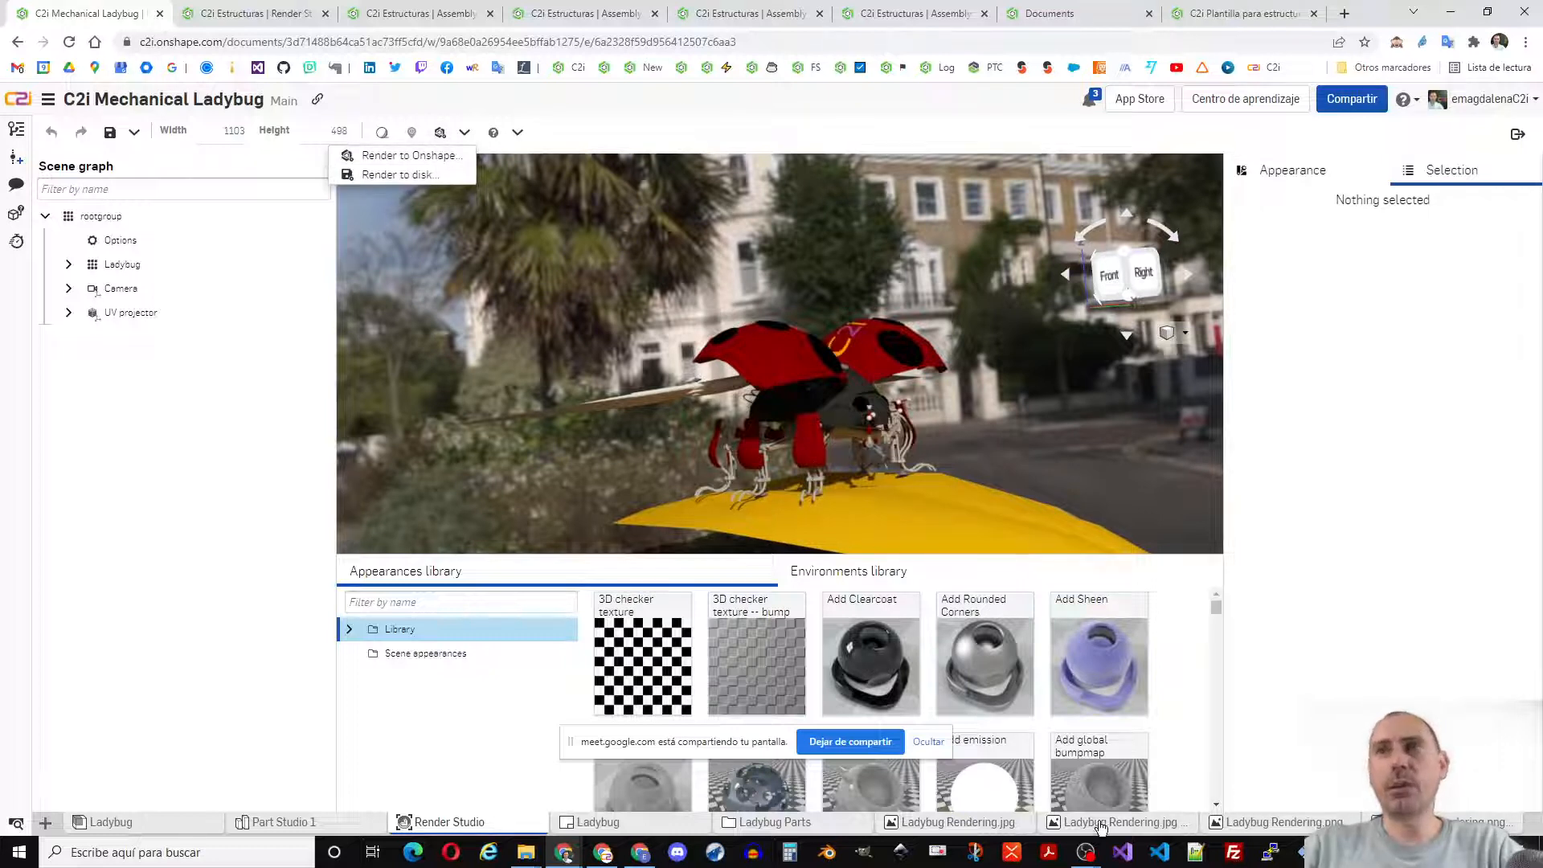
# - View the document's existing Ladybug Rendering images one after another, both the JPG and the PNG versions
pyautogui.moveTo(966, 830)
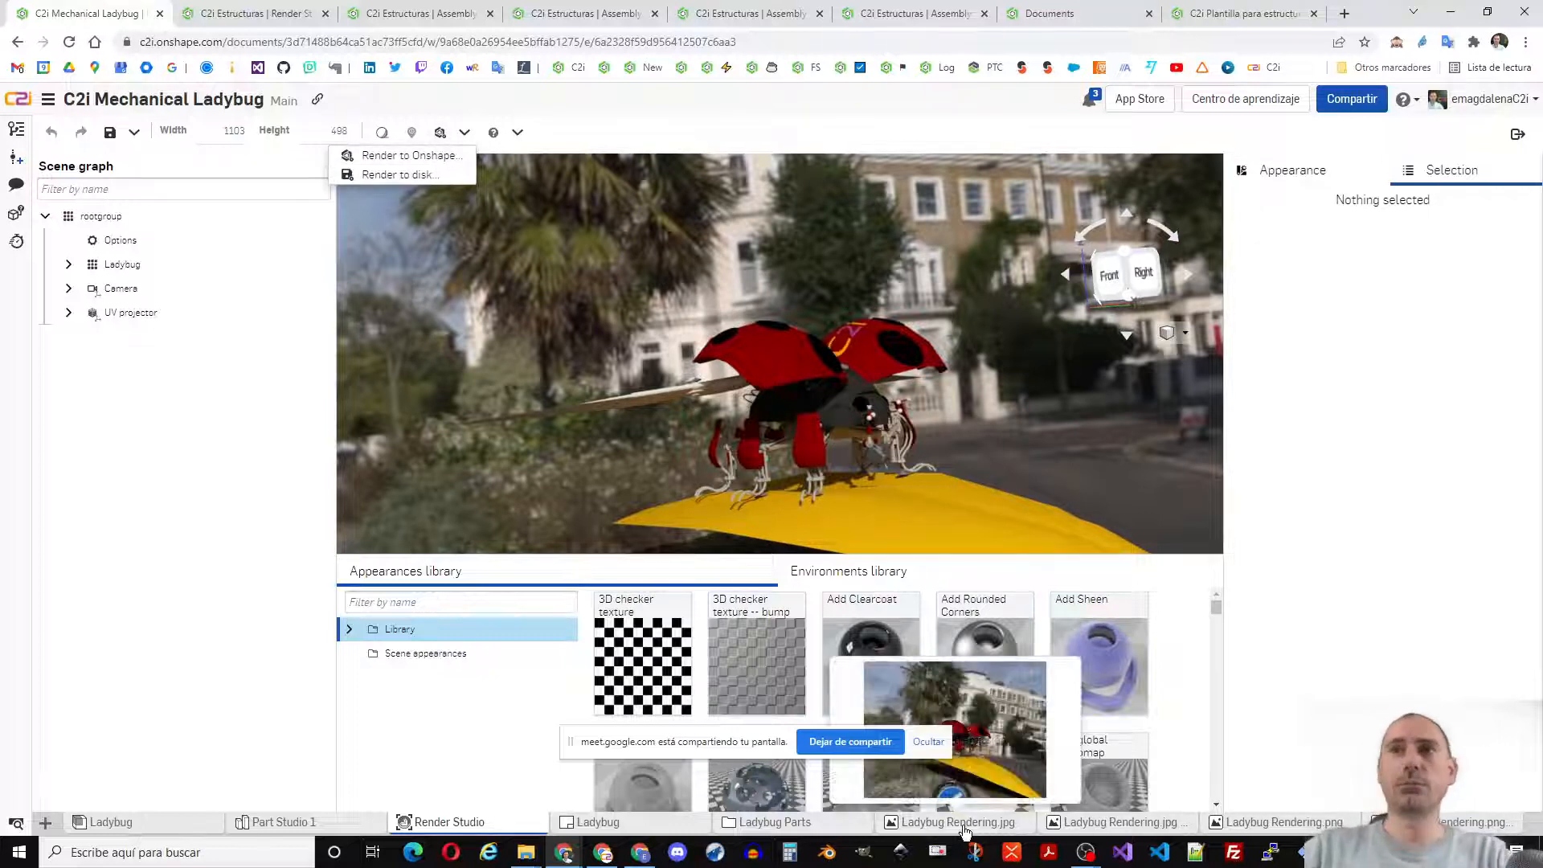
pyautogui.click(944, 823)
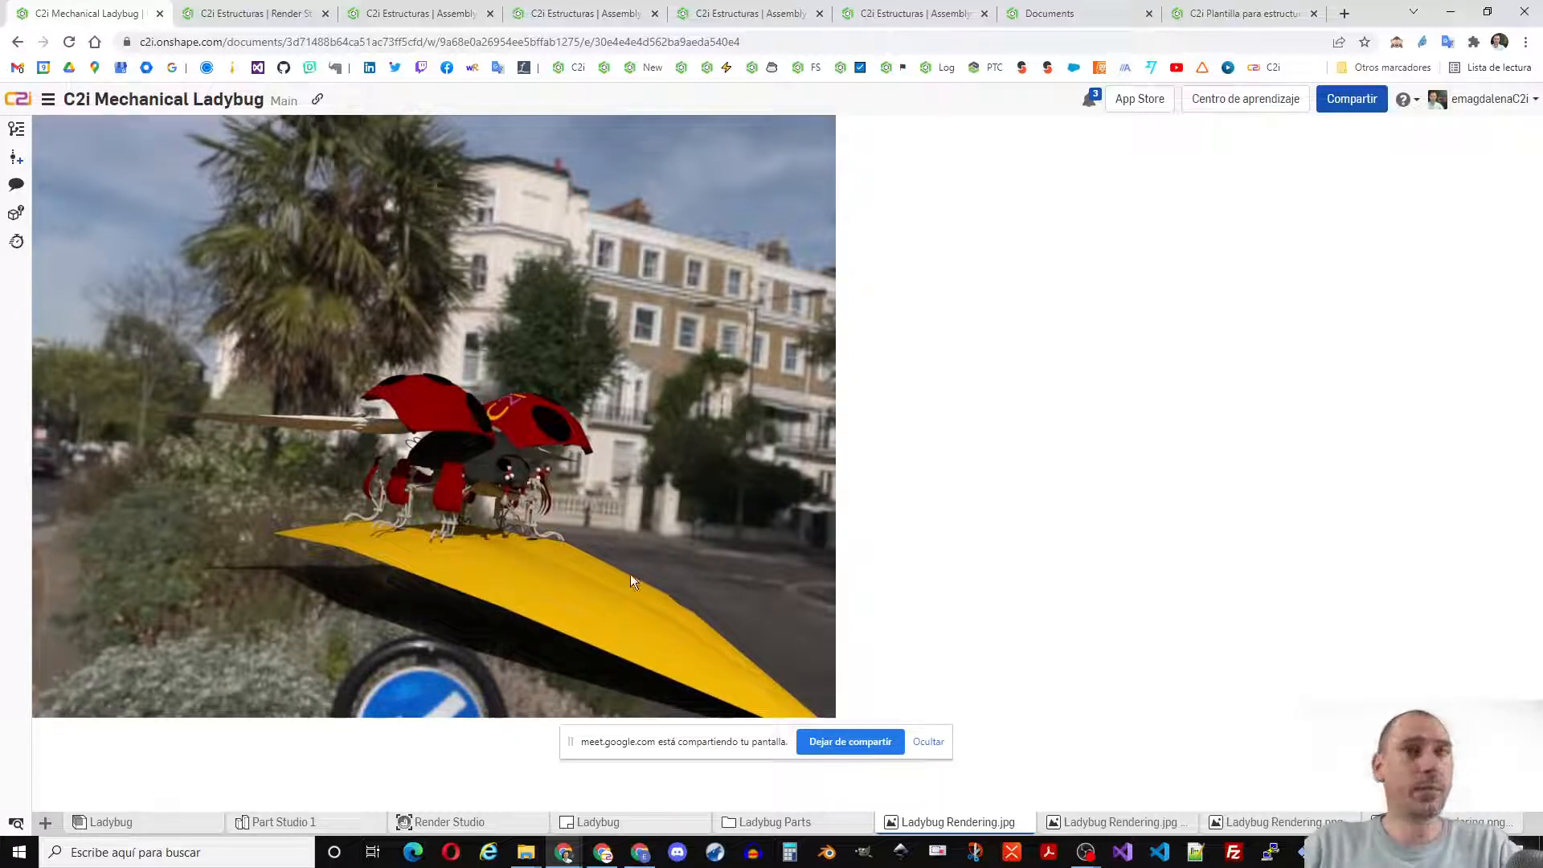
pyautogui.click(1097, 828)
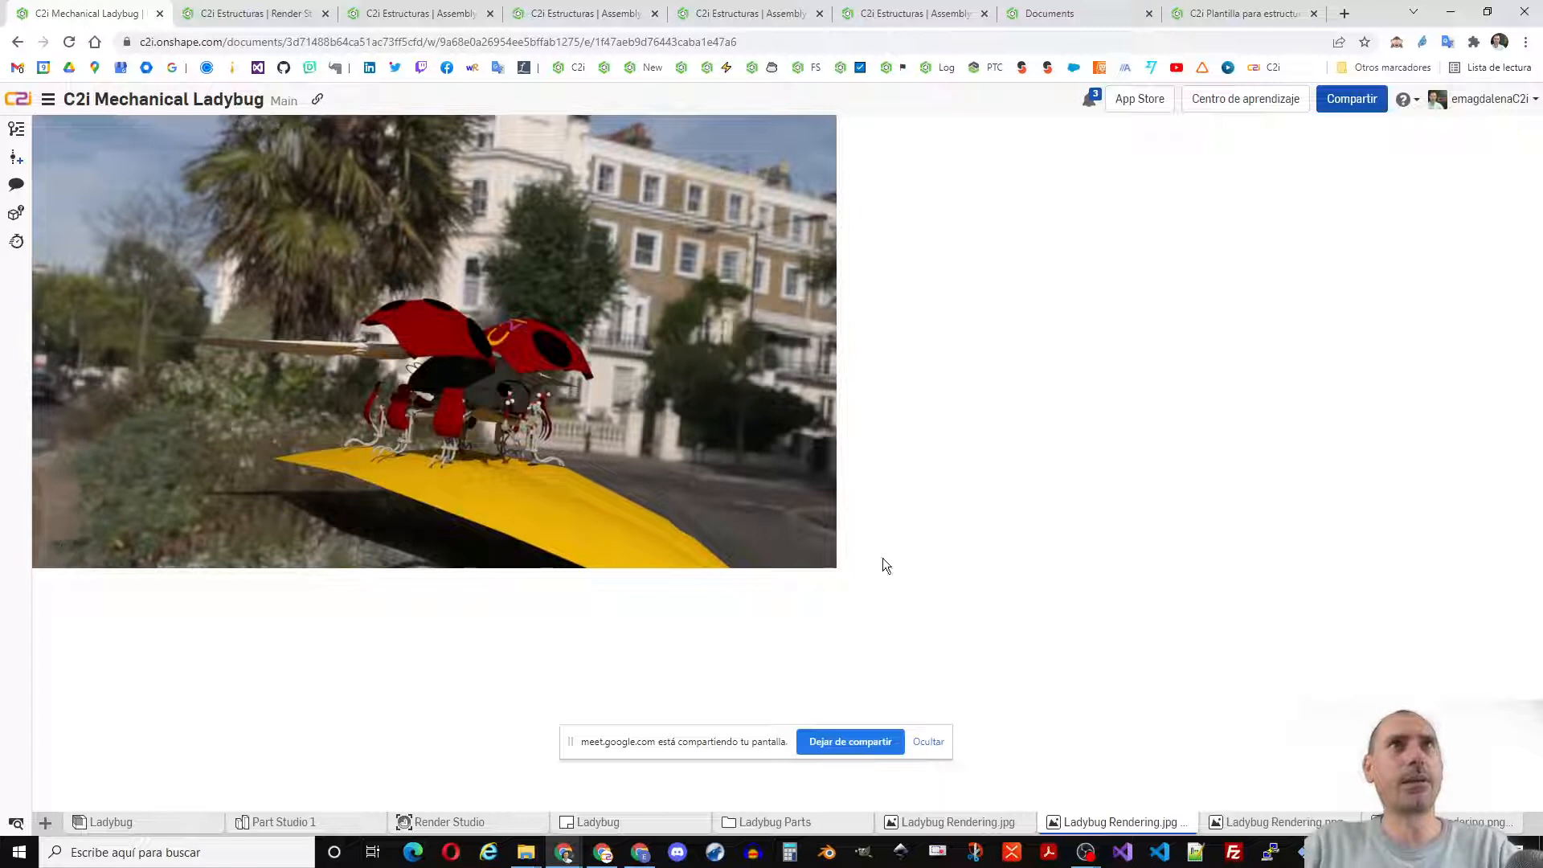
pyautogui.click(1266, 819)
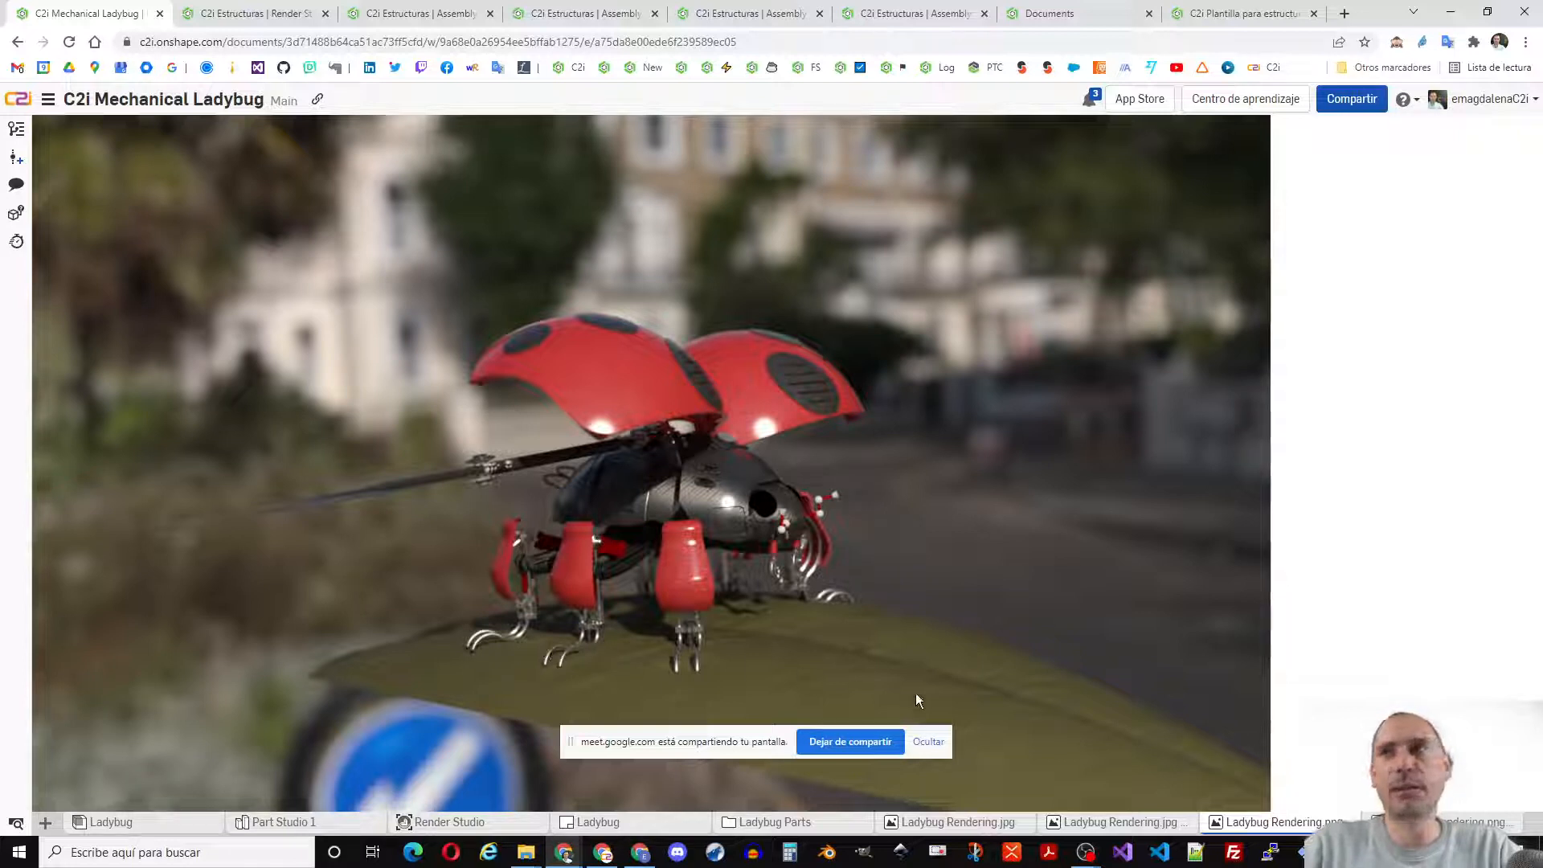
pyautogui.click(1375, 808)
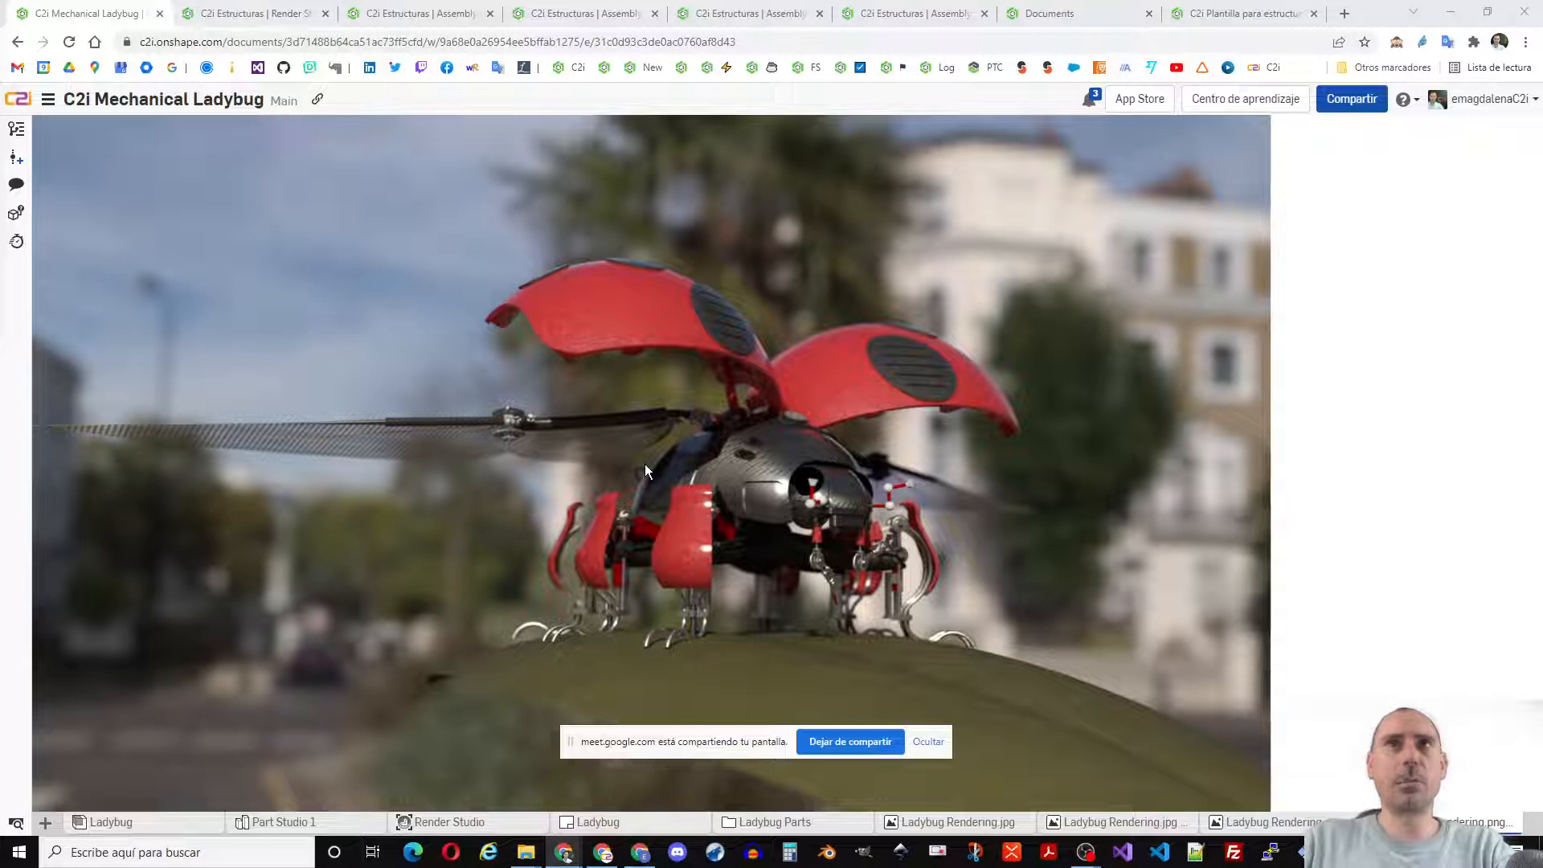
# - Leave the open Render Studio scene and create a new scene from the Ladybug assembly, choosing its tessellation quality
pyautogui.click(450, 822)
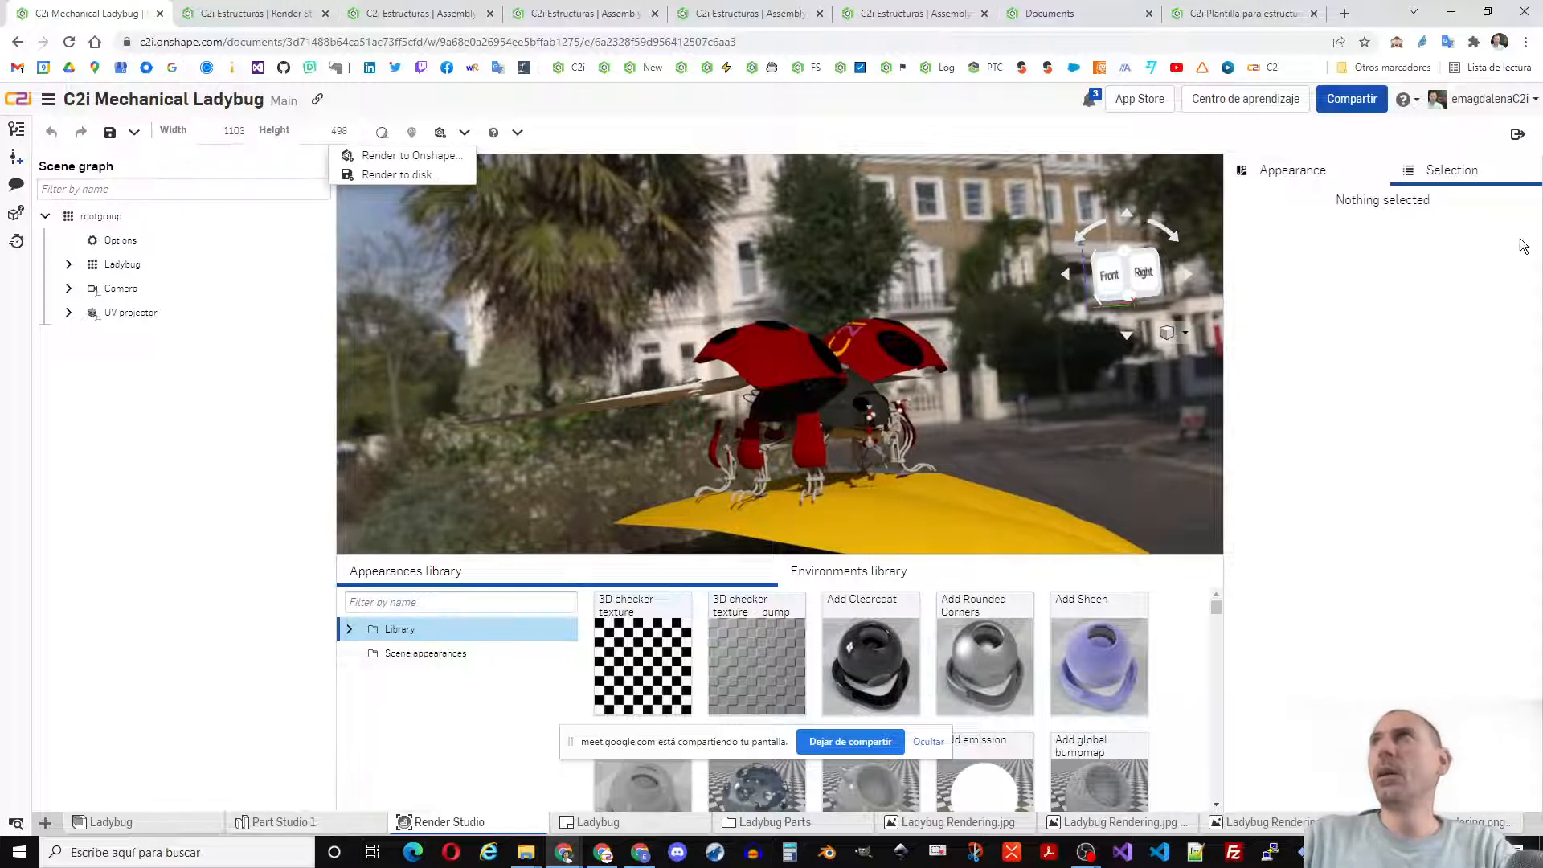
pyautogui.click(1517, 133)
pyautogui.click(839, 480)
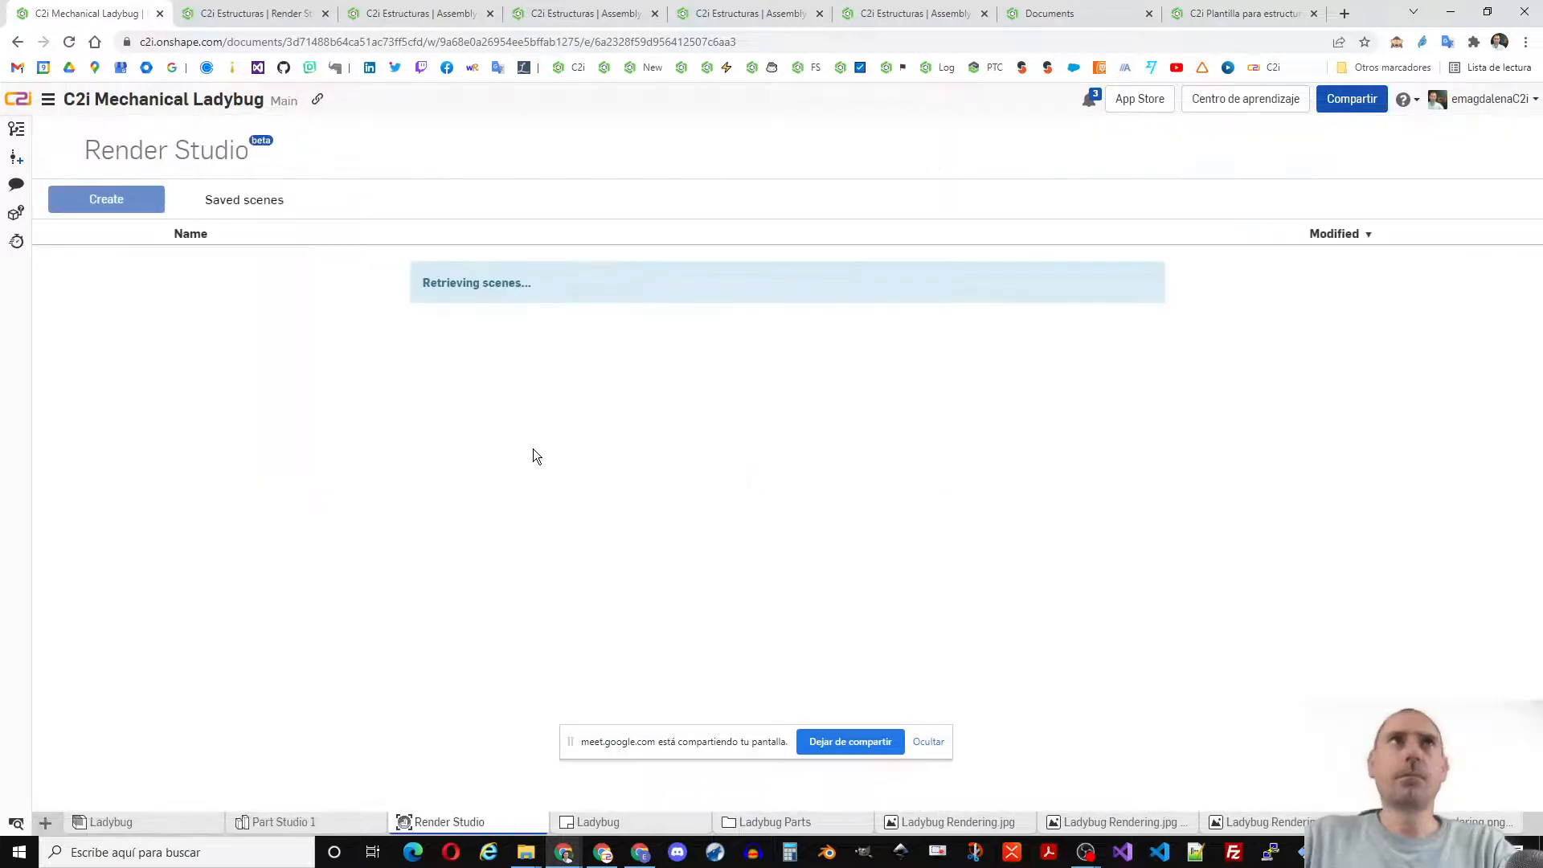
pyautogui.click(115, 201)
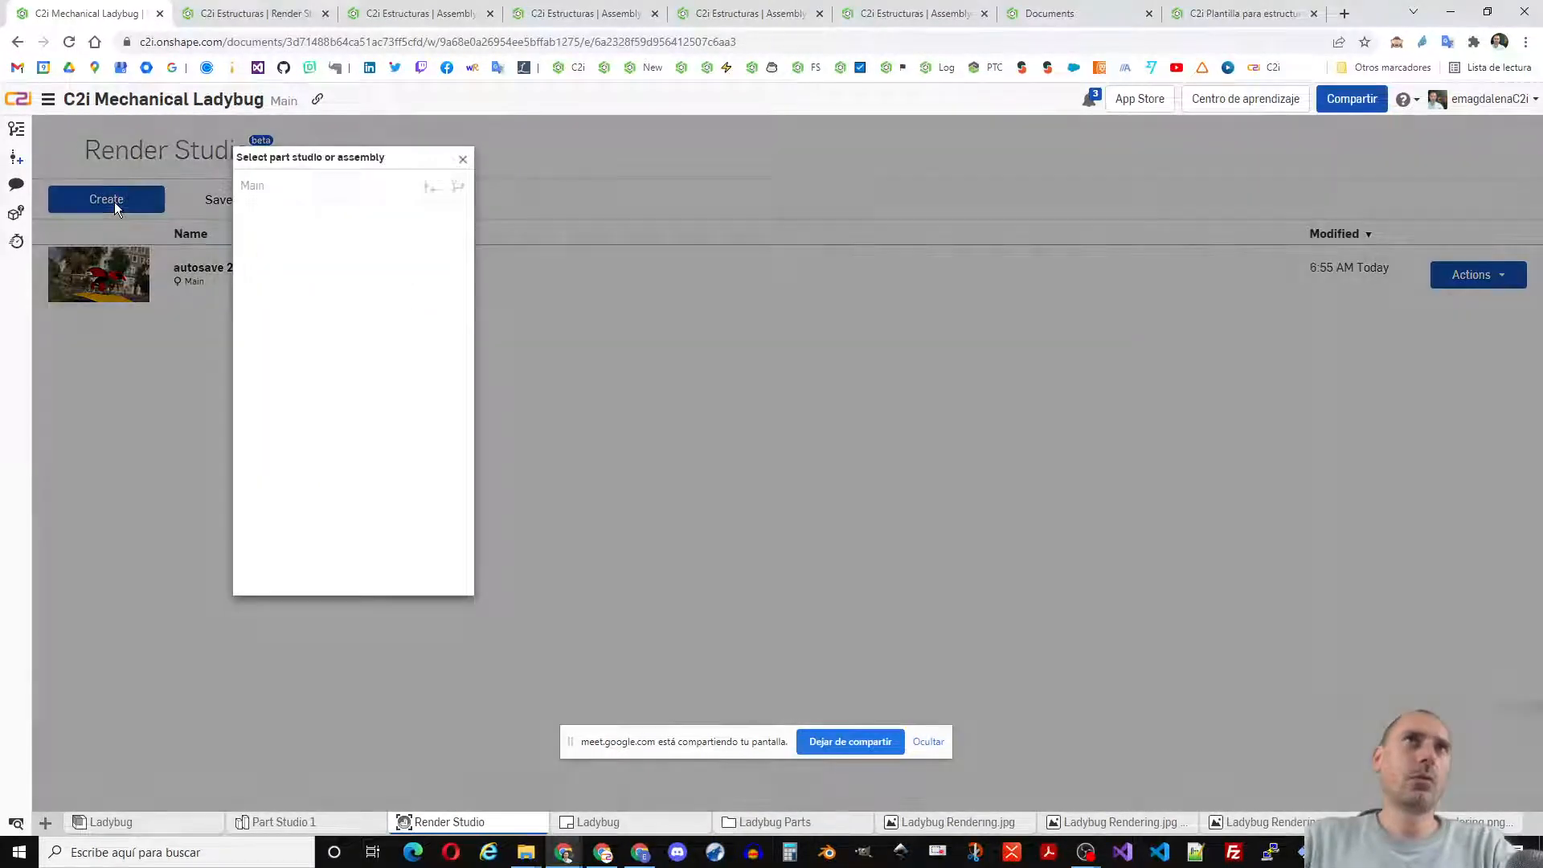
pyautogui.click(413, 212)
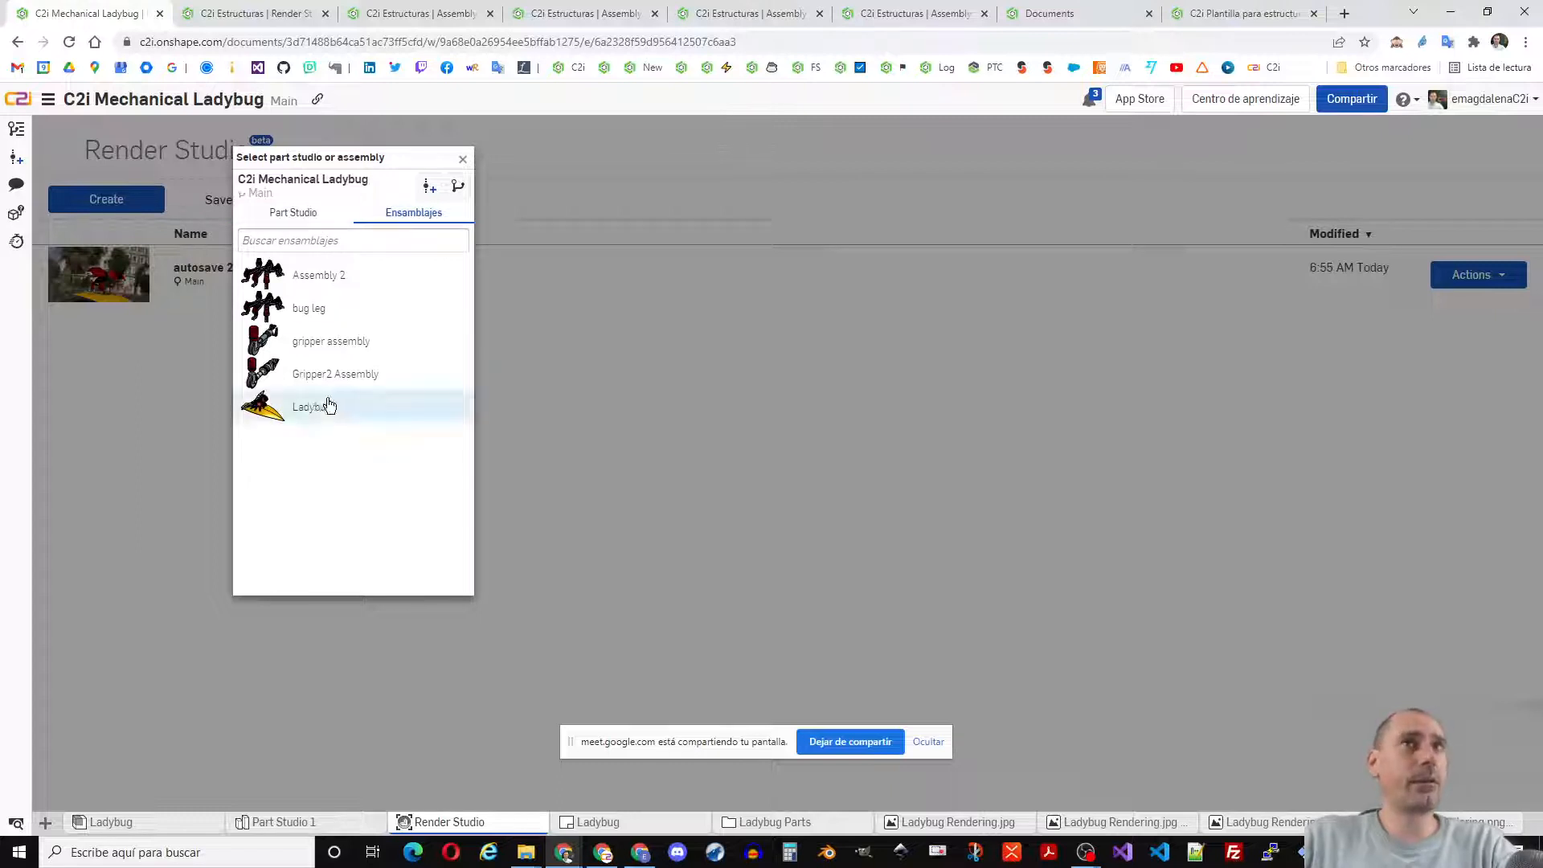
pyautogui.click(291, 410)
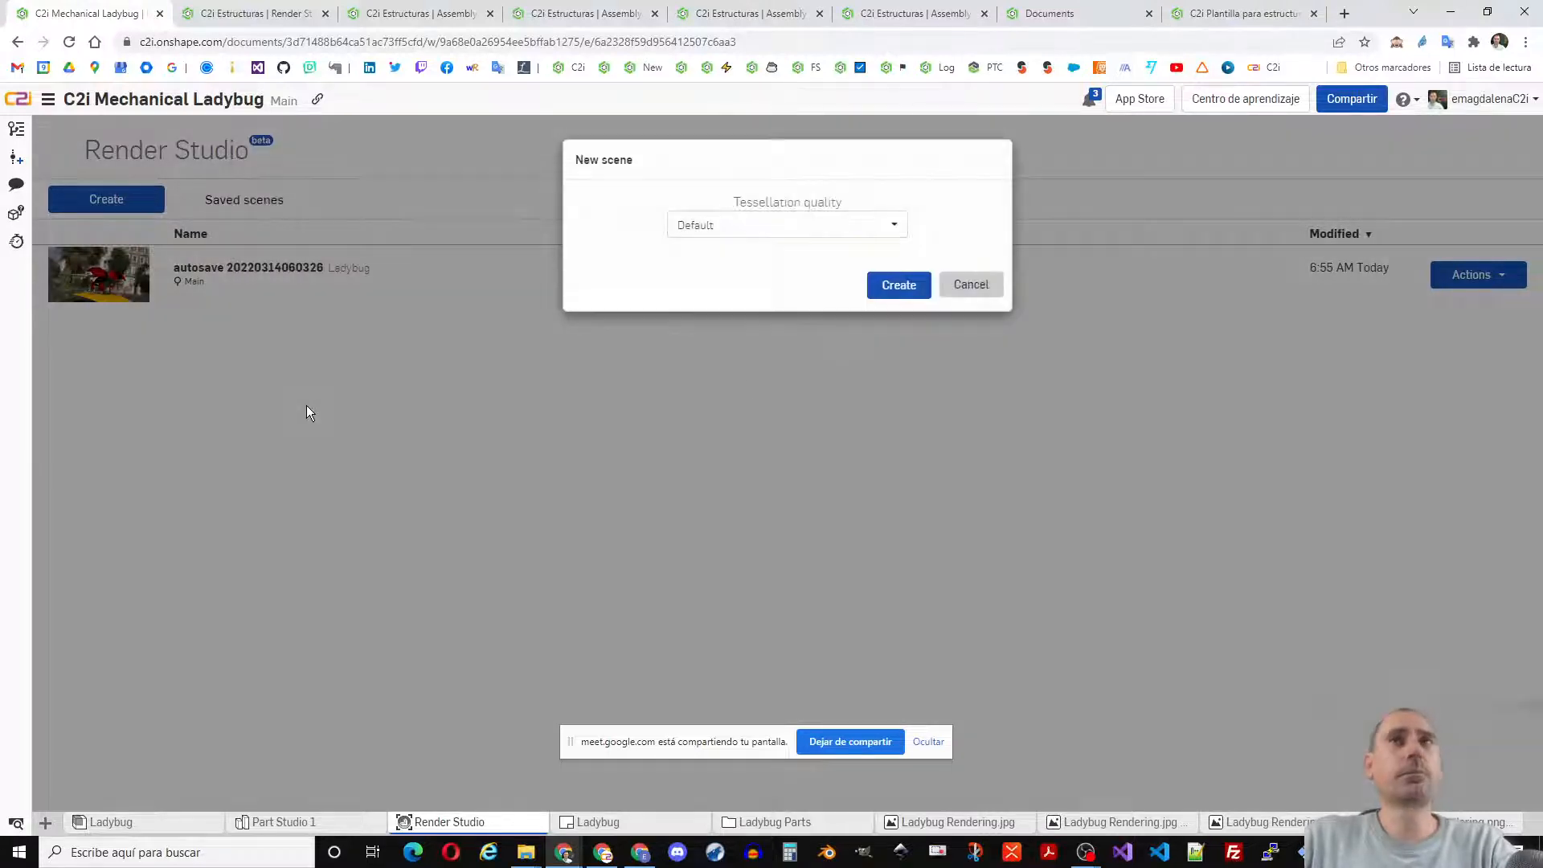
pyautogui.click(820, 230)
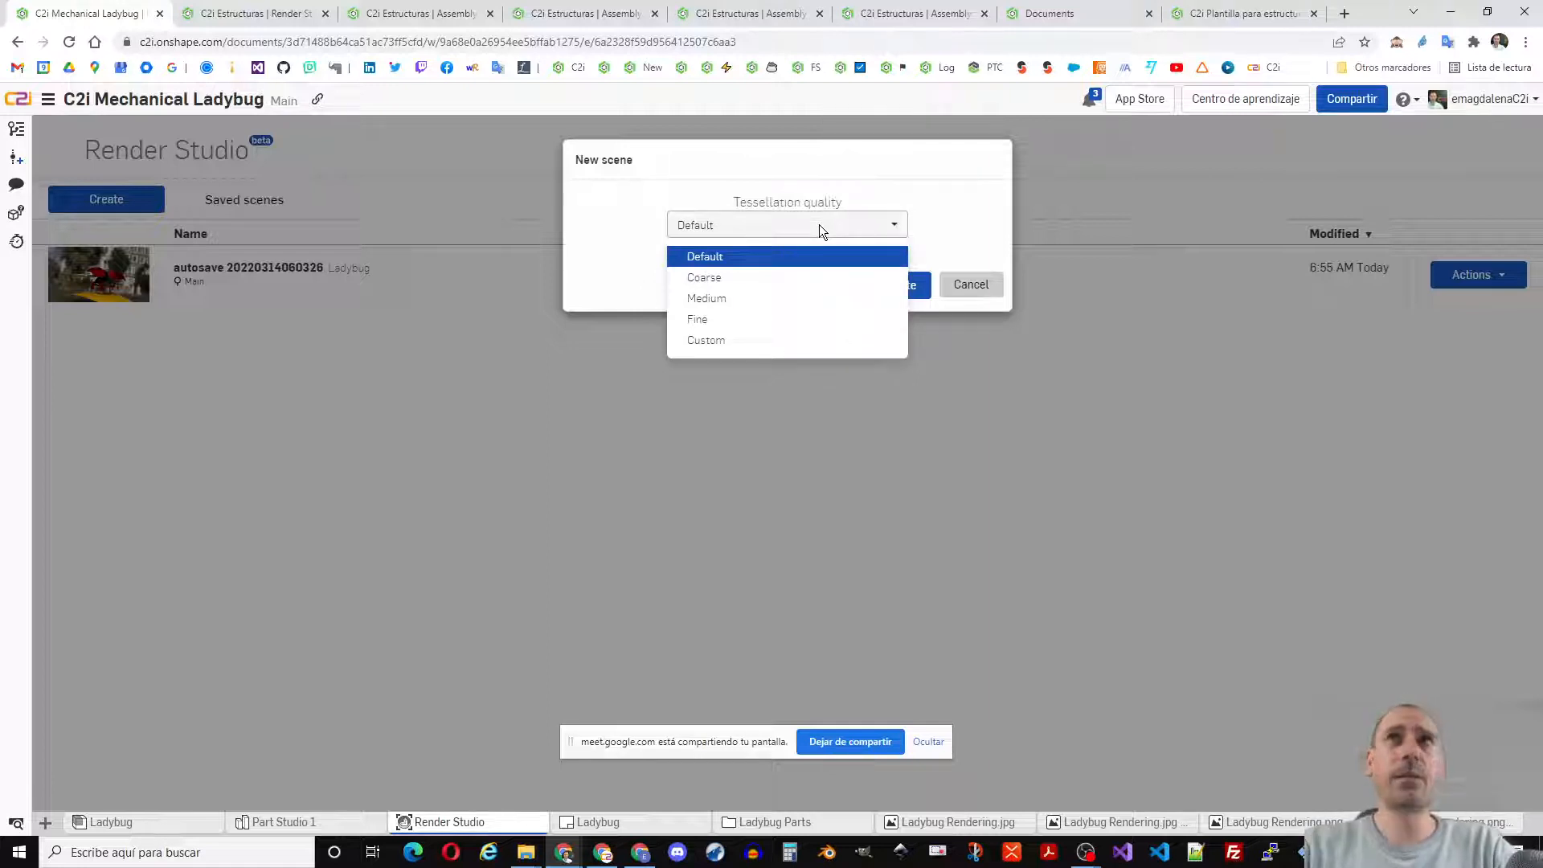
pyautogui.click(762, 273)
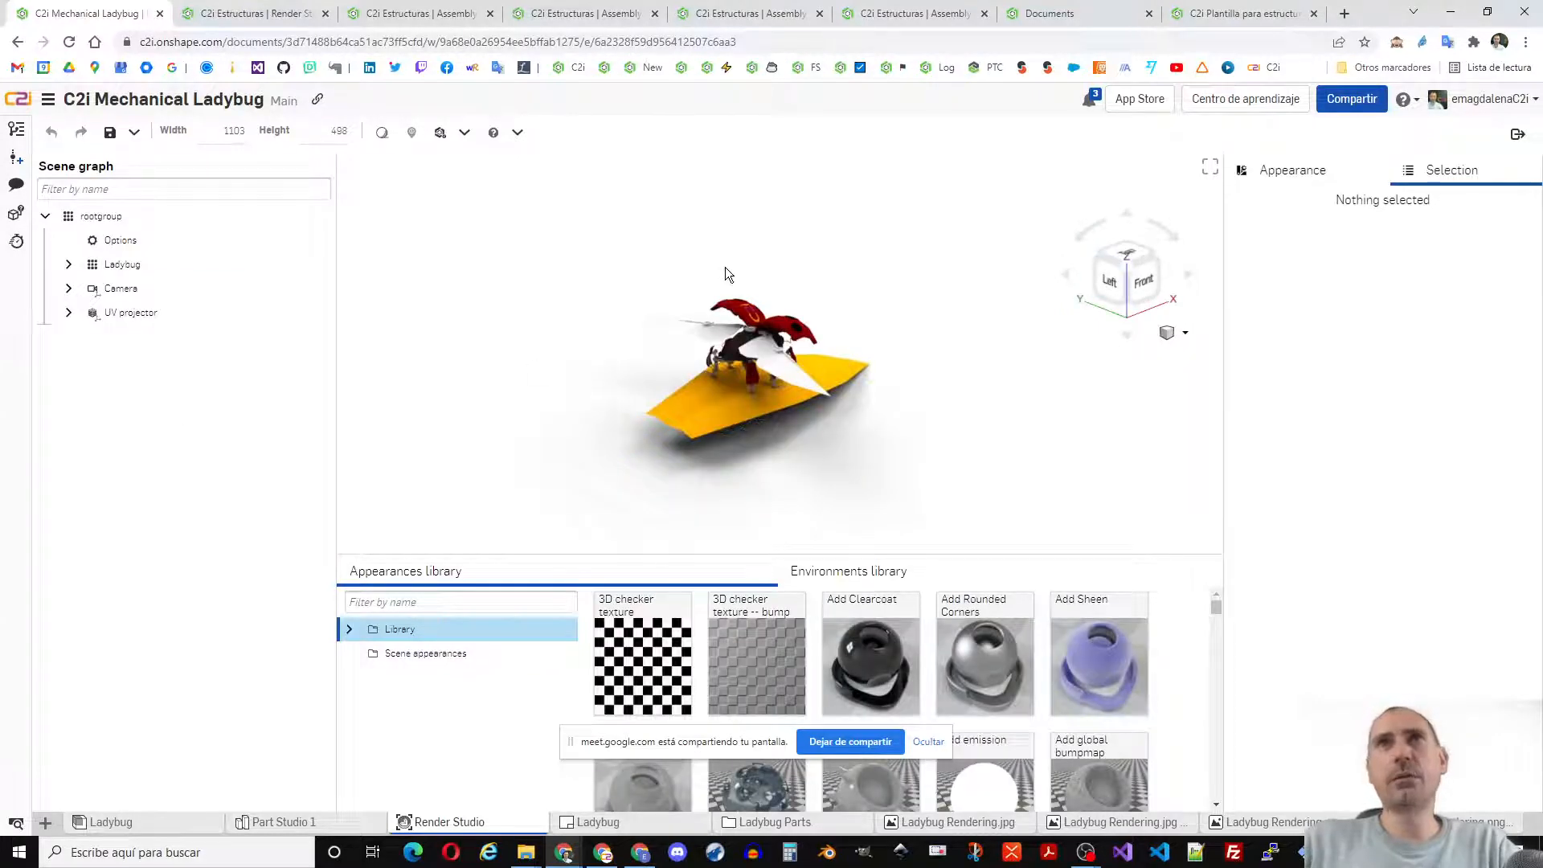
# - Apply the Autumn Forest 01 environment to the scene as both lighting and background
pyautogui.moveTo(794, 478); pyautogui.dragTo(732, 428, button='right')
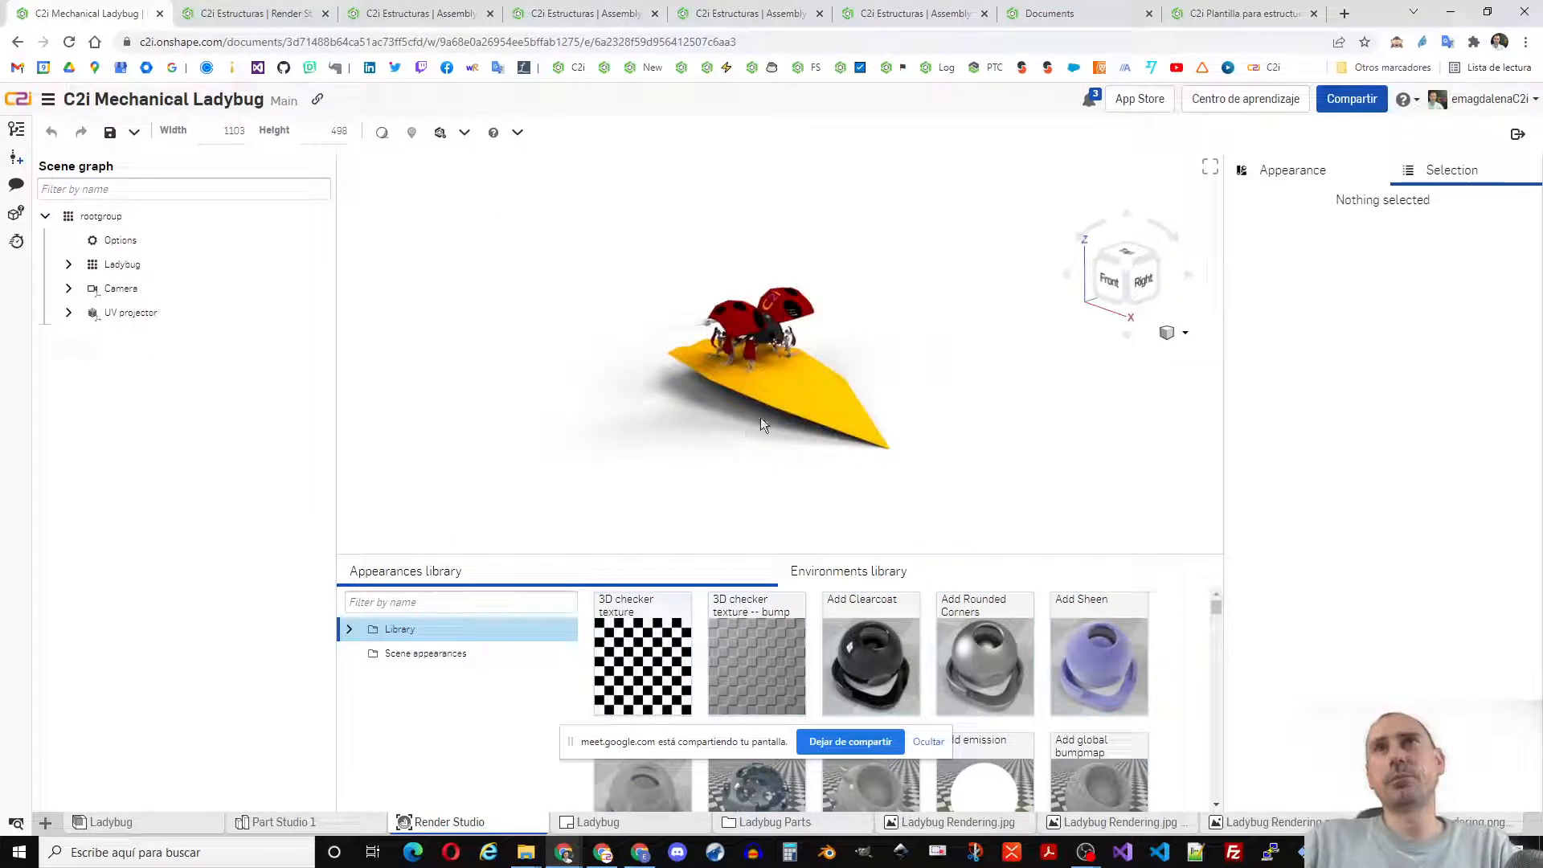
pyautogui.click(860, 574)
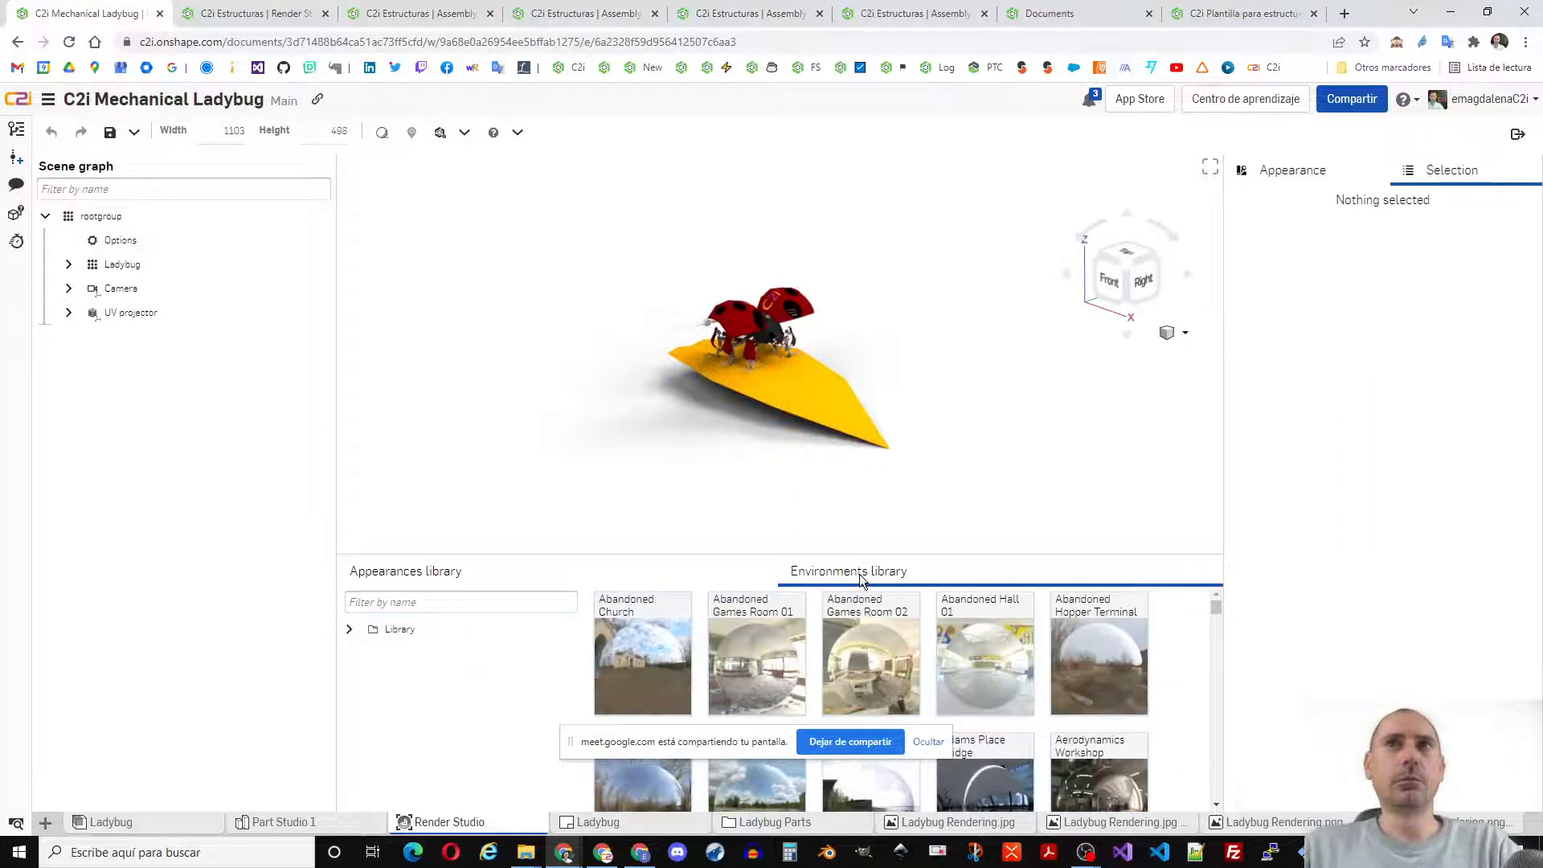
pyautogui.scroll(-3, 802, 649)
pyautogui.scroll(-5, 1058, 659)
pyautogui.scroll(-1, 897, 670)
pyautogui.click(881, 652)
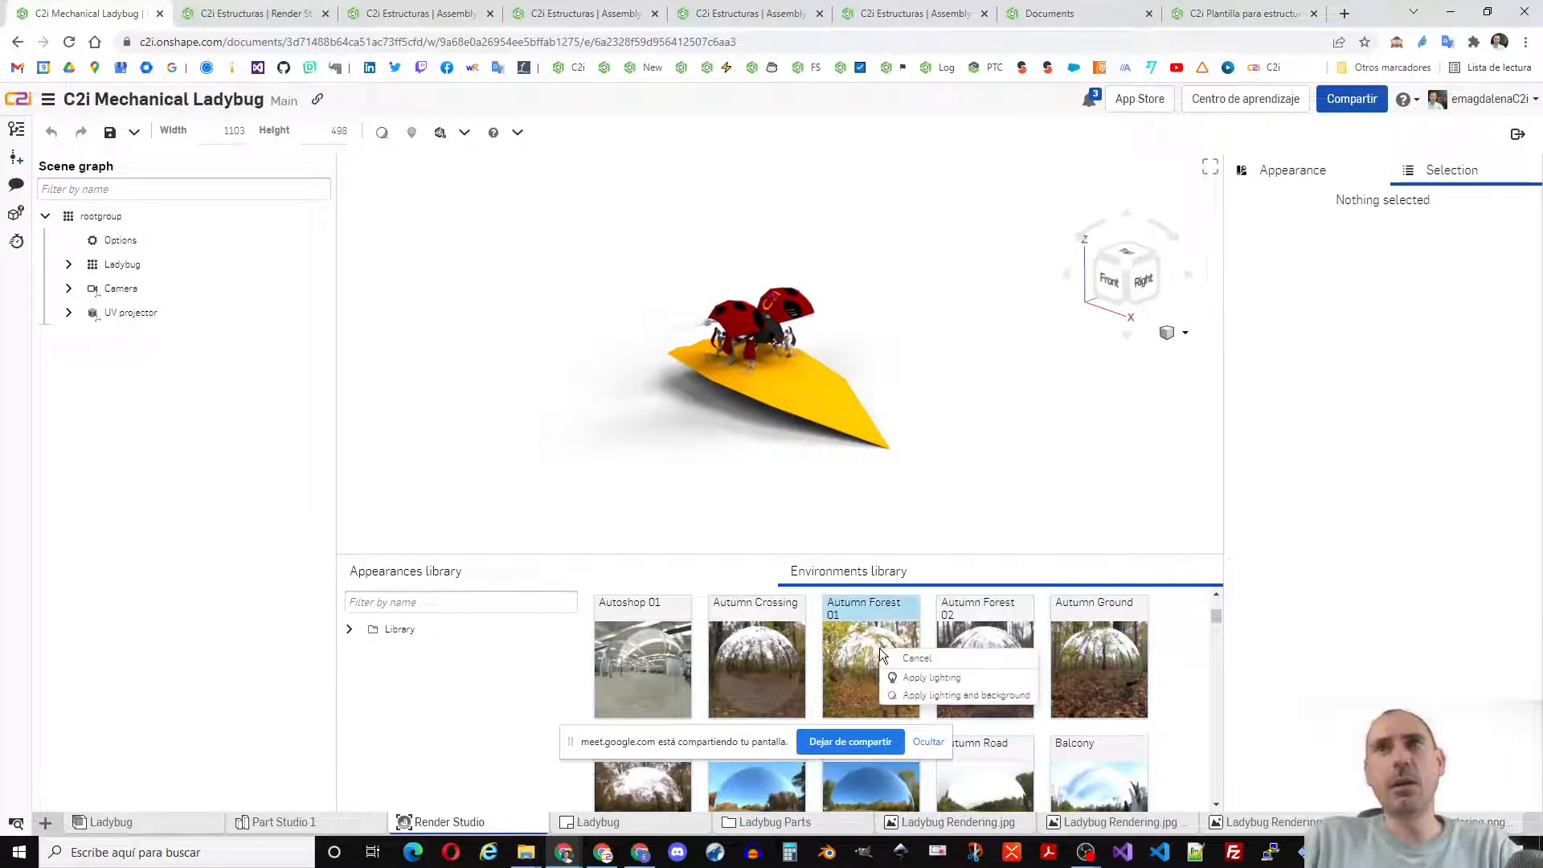
pyautogui.click(944, 702)
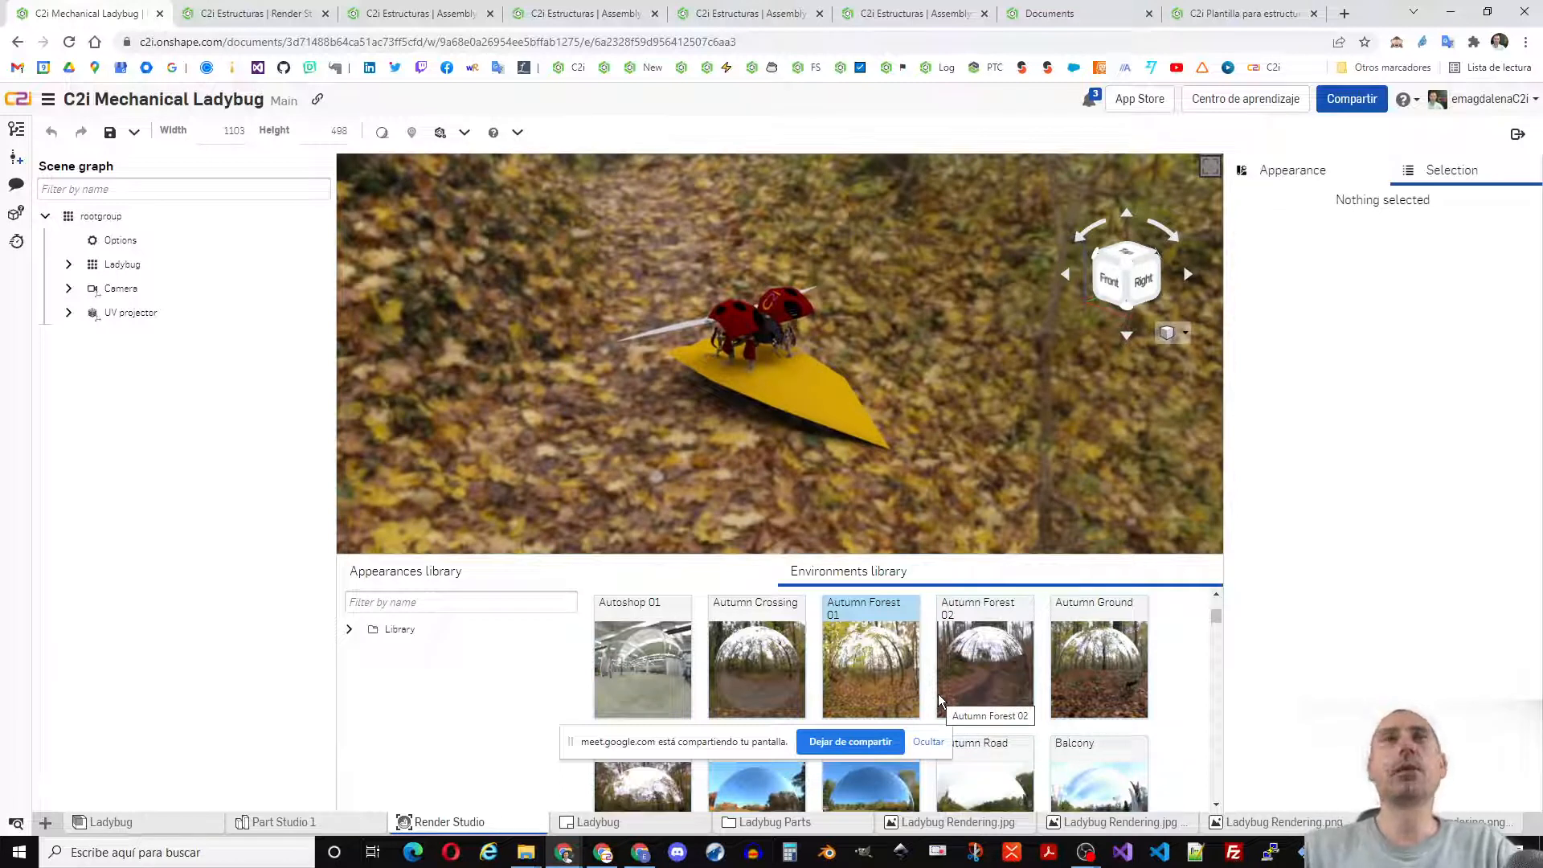
# - Render the forest view of the ladybug to Onshape as an 800 x 450 JPG, 16 x 9, at Medium quality
pyautogui.scroll(5, 757, 373)
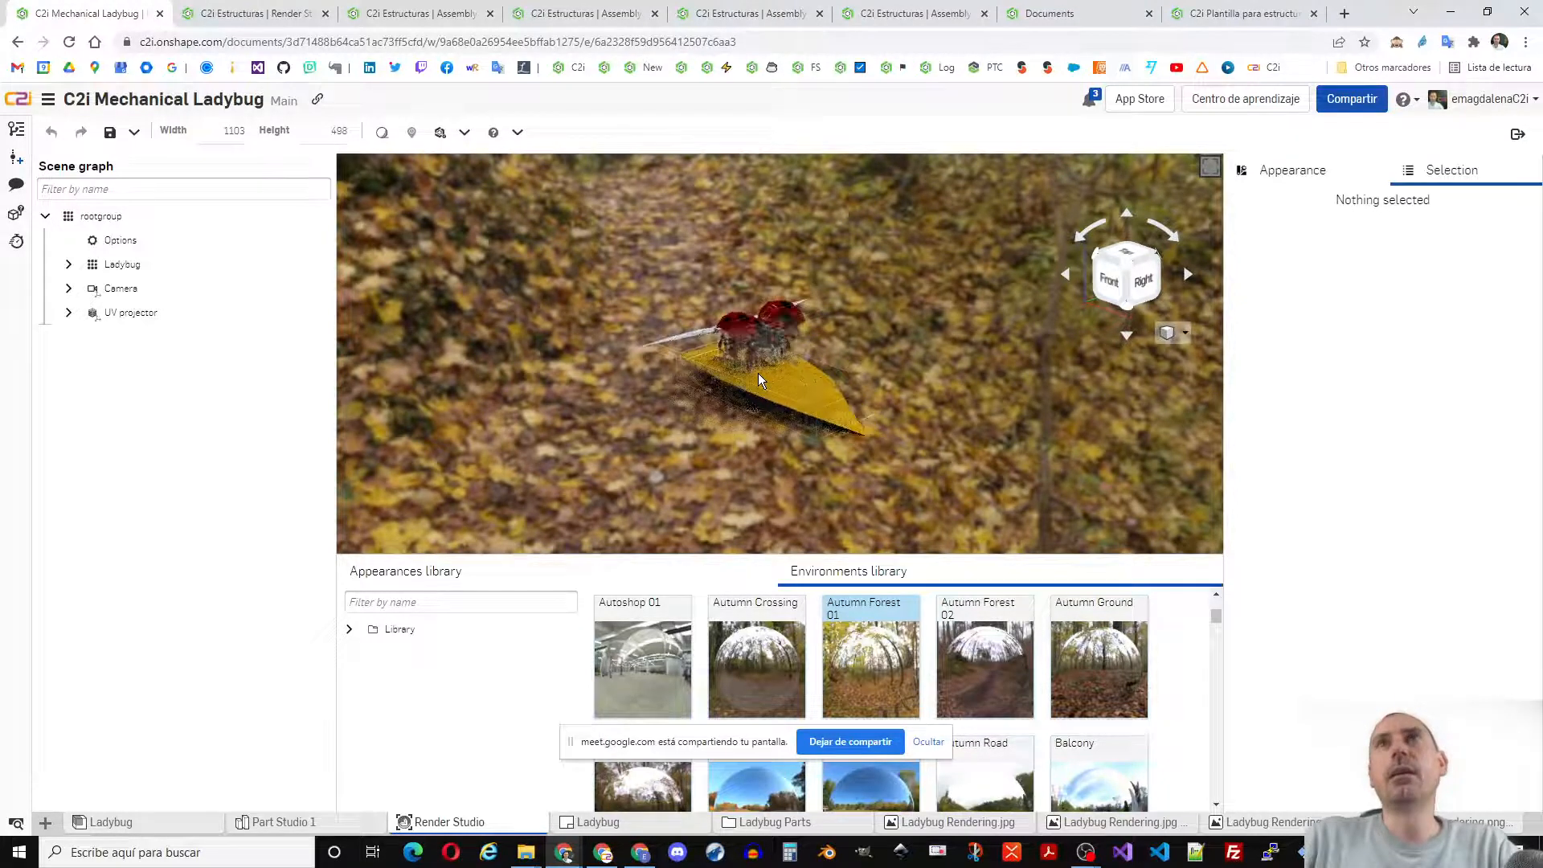
pyautogui.moveTo(760, 372); pyautogui.dragTo(807, 367, button='right')
pyautogui.scroll(-2, 803, 369)
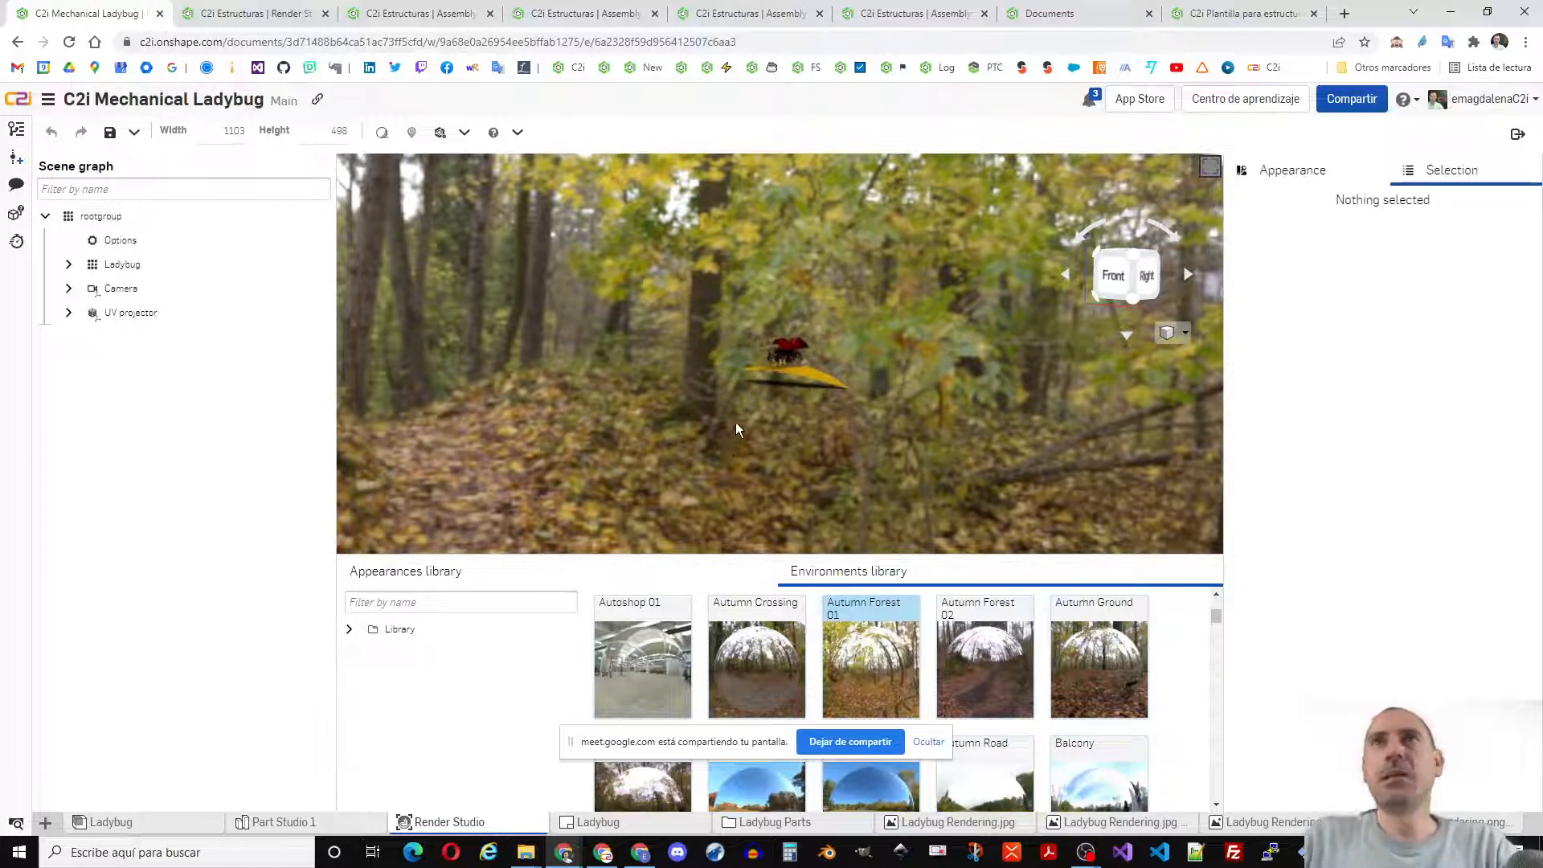
pyautogui.click(464, 133)
pyautogui.click(431, 156)
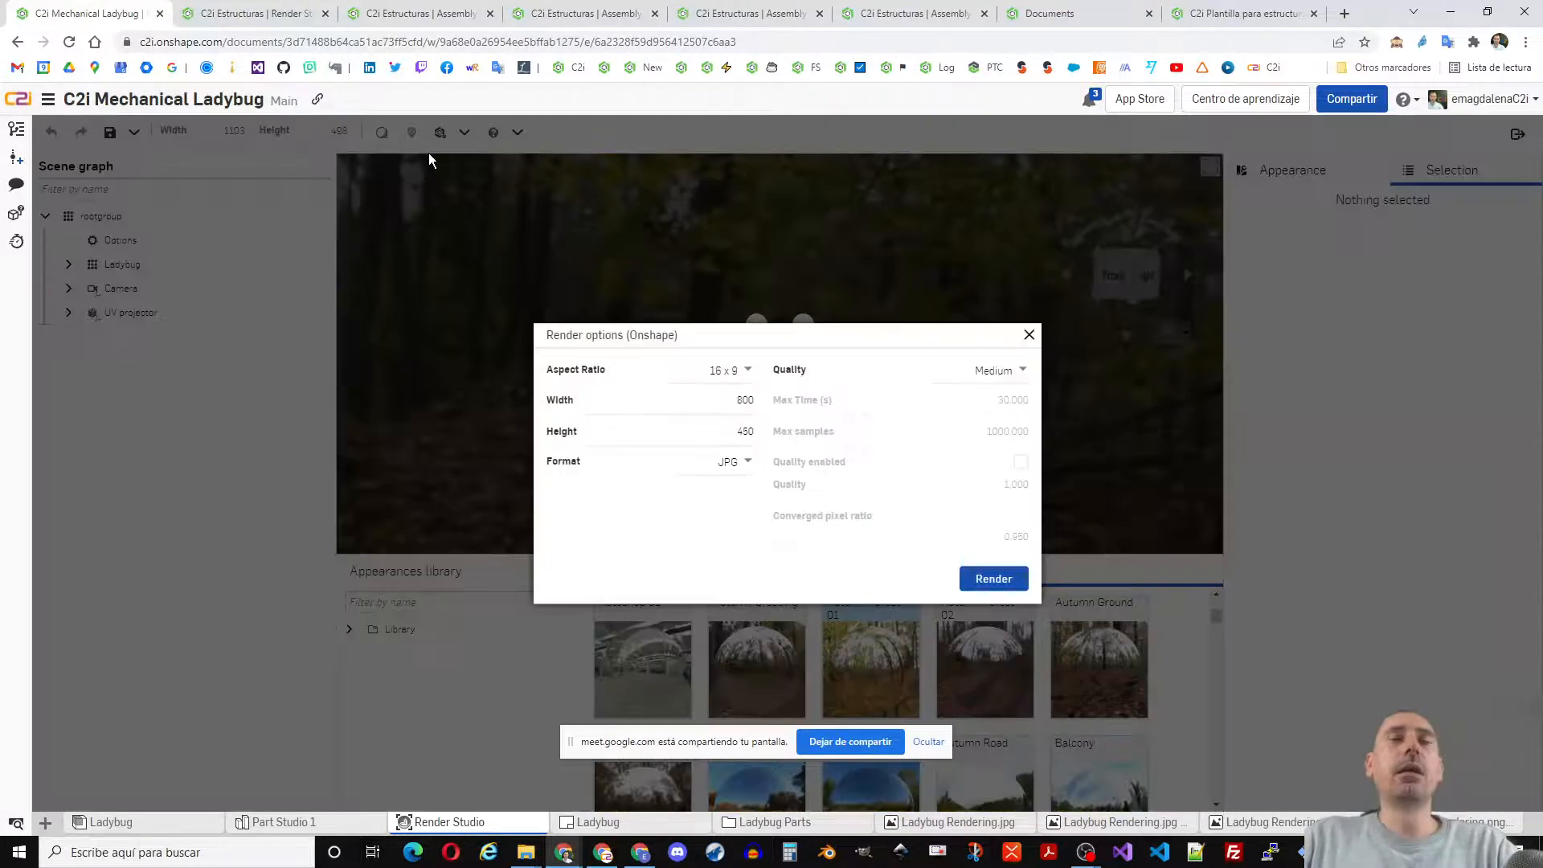
pyautogui.click(969, 575)
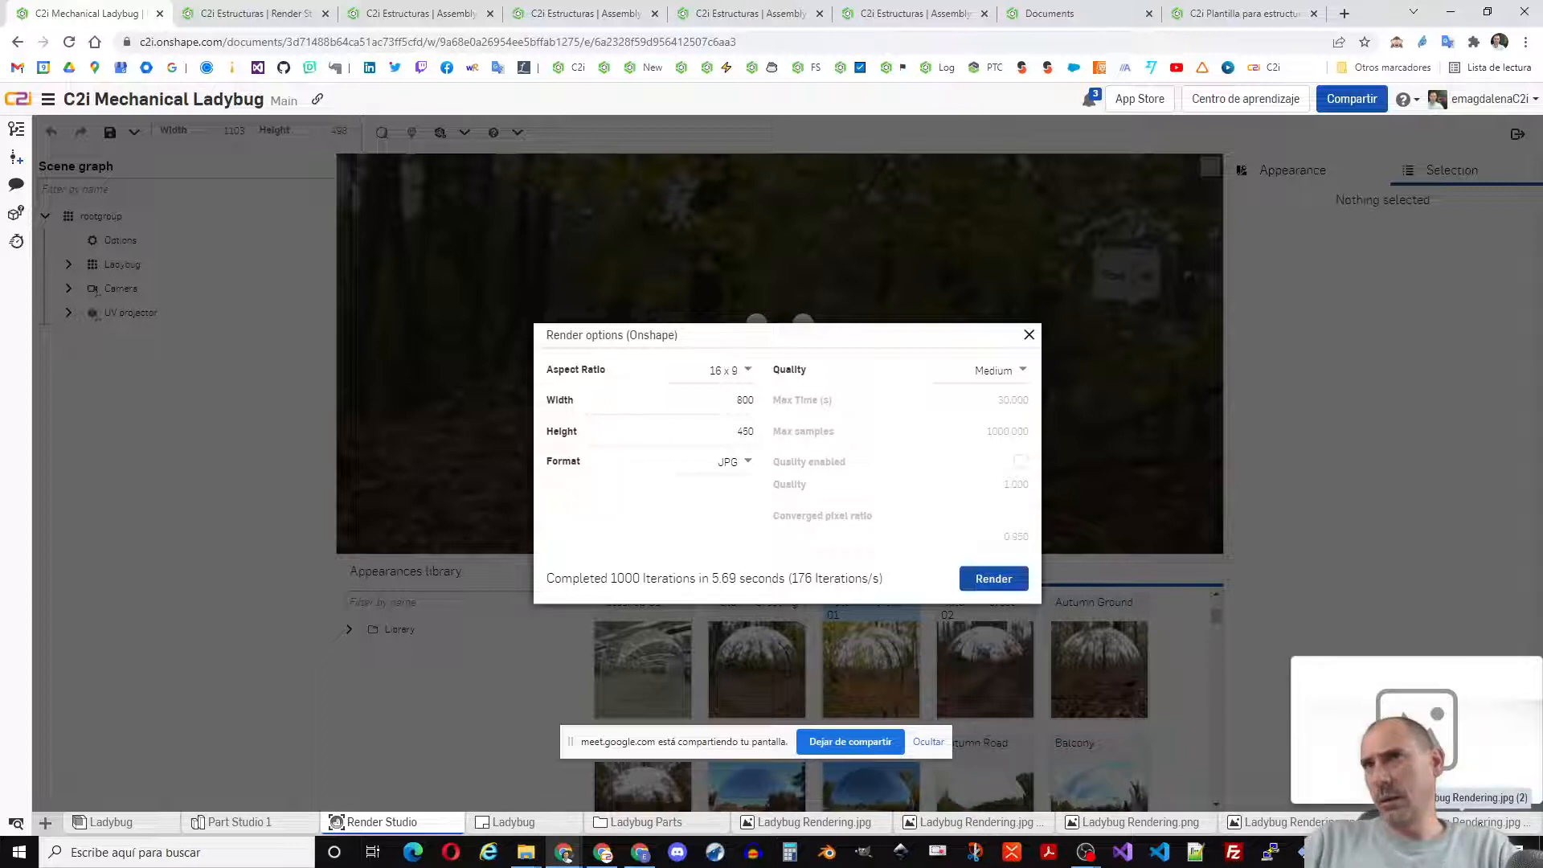
# - View the newly rendered forest image, and return to the Render Studio scene with the render options closed
pyautogui.click(1478, 824)
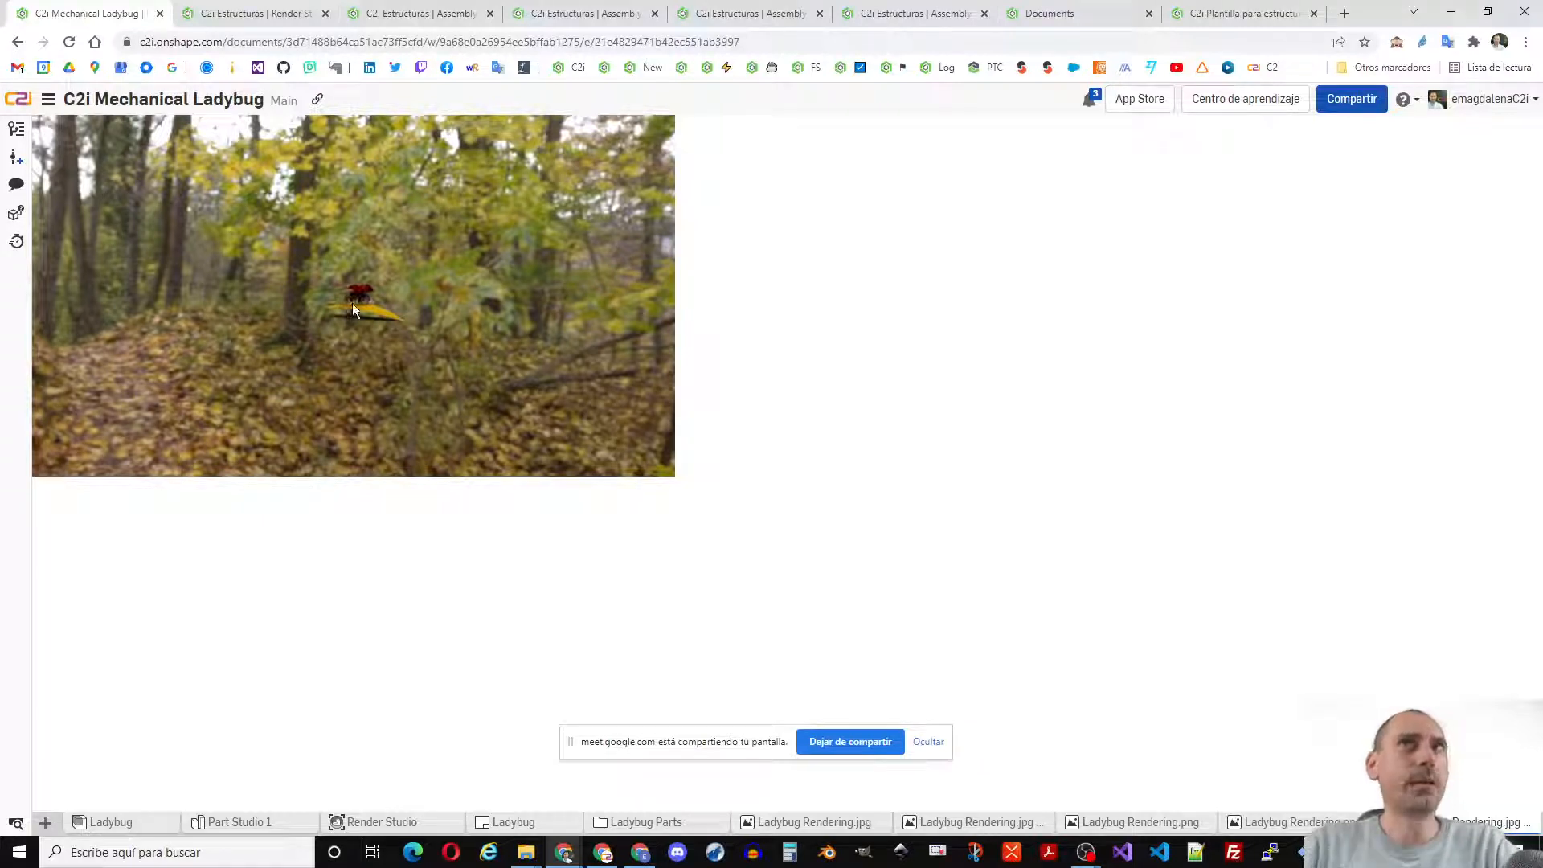
pyautogui.click(419, 823)
pyautogui.click(1029, 335)
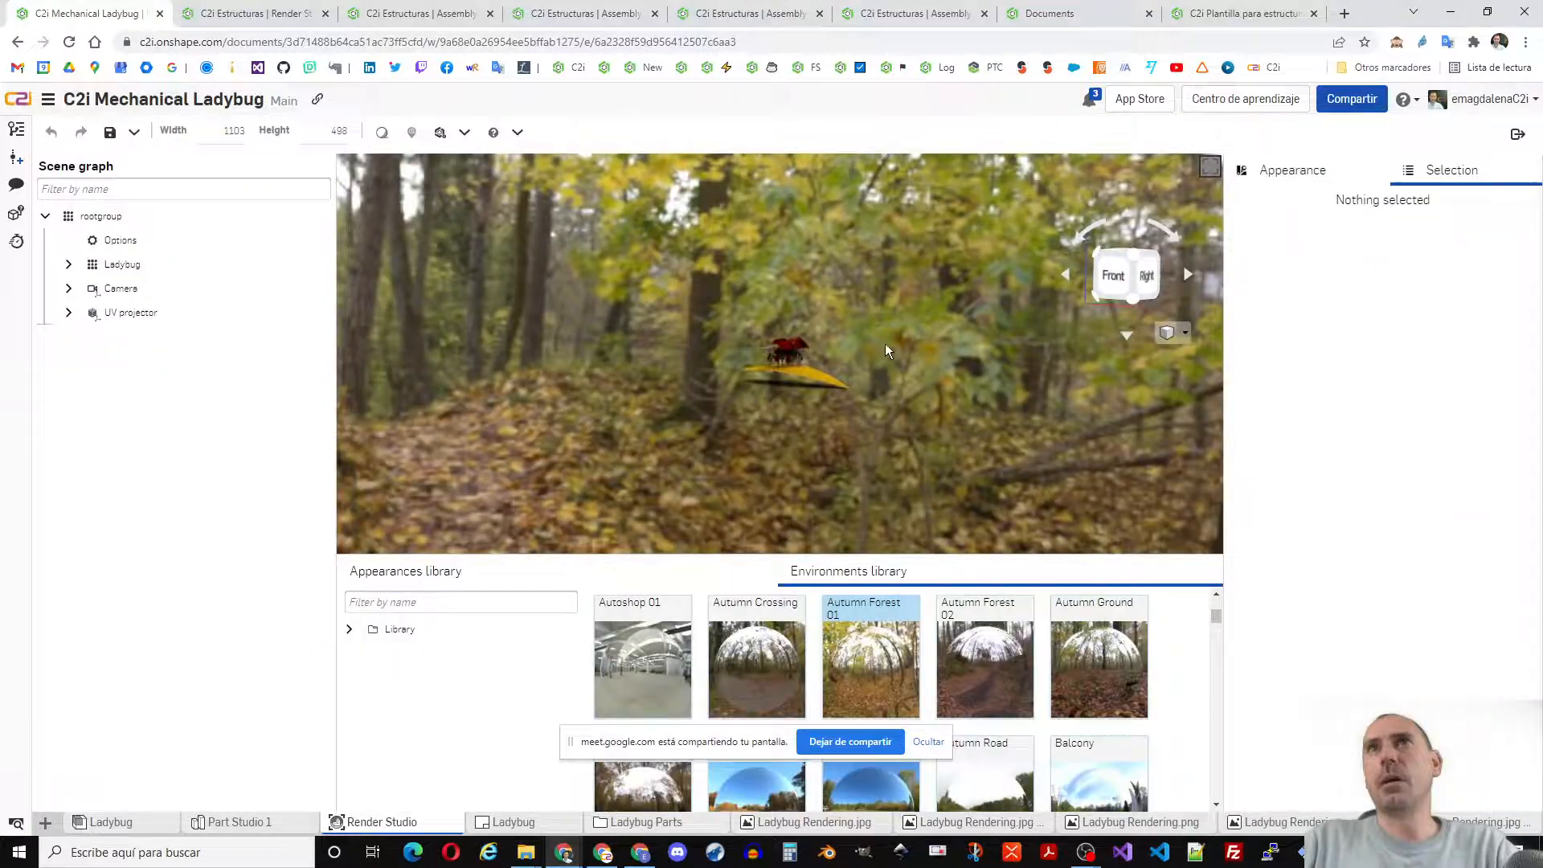
# - Filter the appearances library for "plastic" and assign Metallic Plastic Red to the first wing shield
pyautogui.scroll(5, 792, 359)
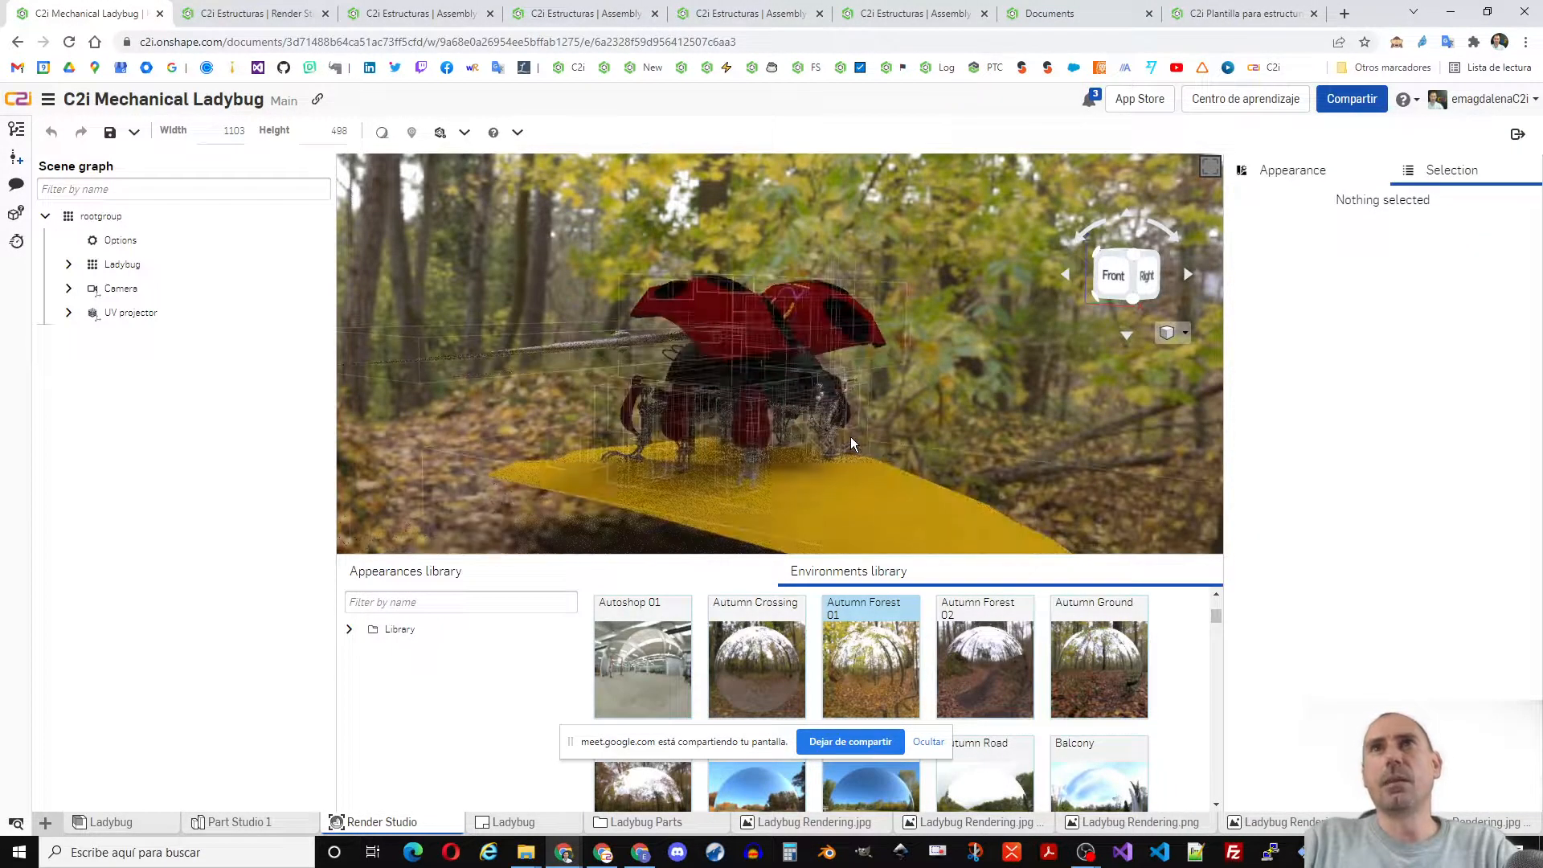
pyautogui.scroll(3, 850, 436)
pyautogui.moveTo(939, 428); pyautogui.dragTo(976, 453, button='right')
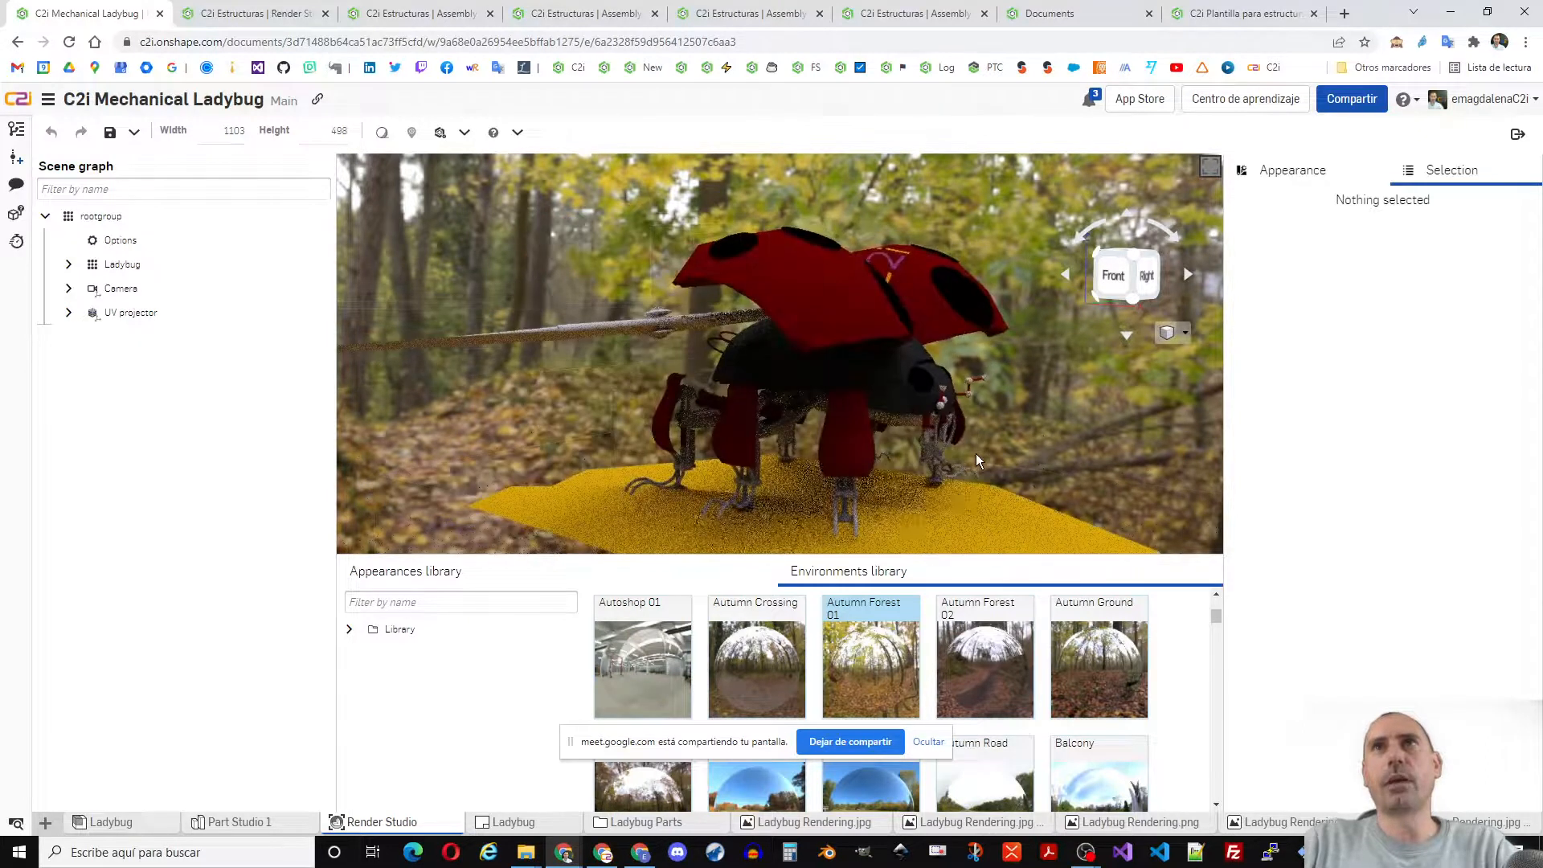
pyautogui.click(797, 294)
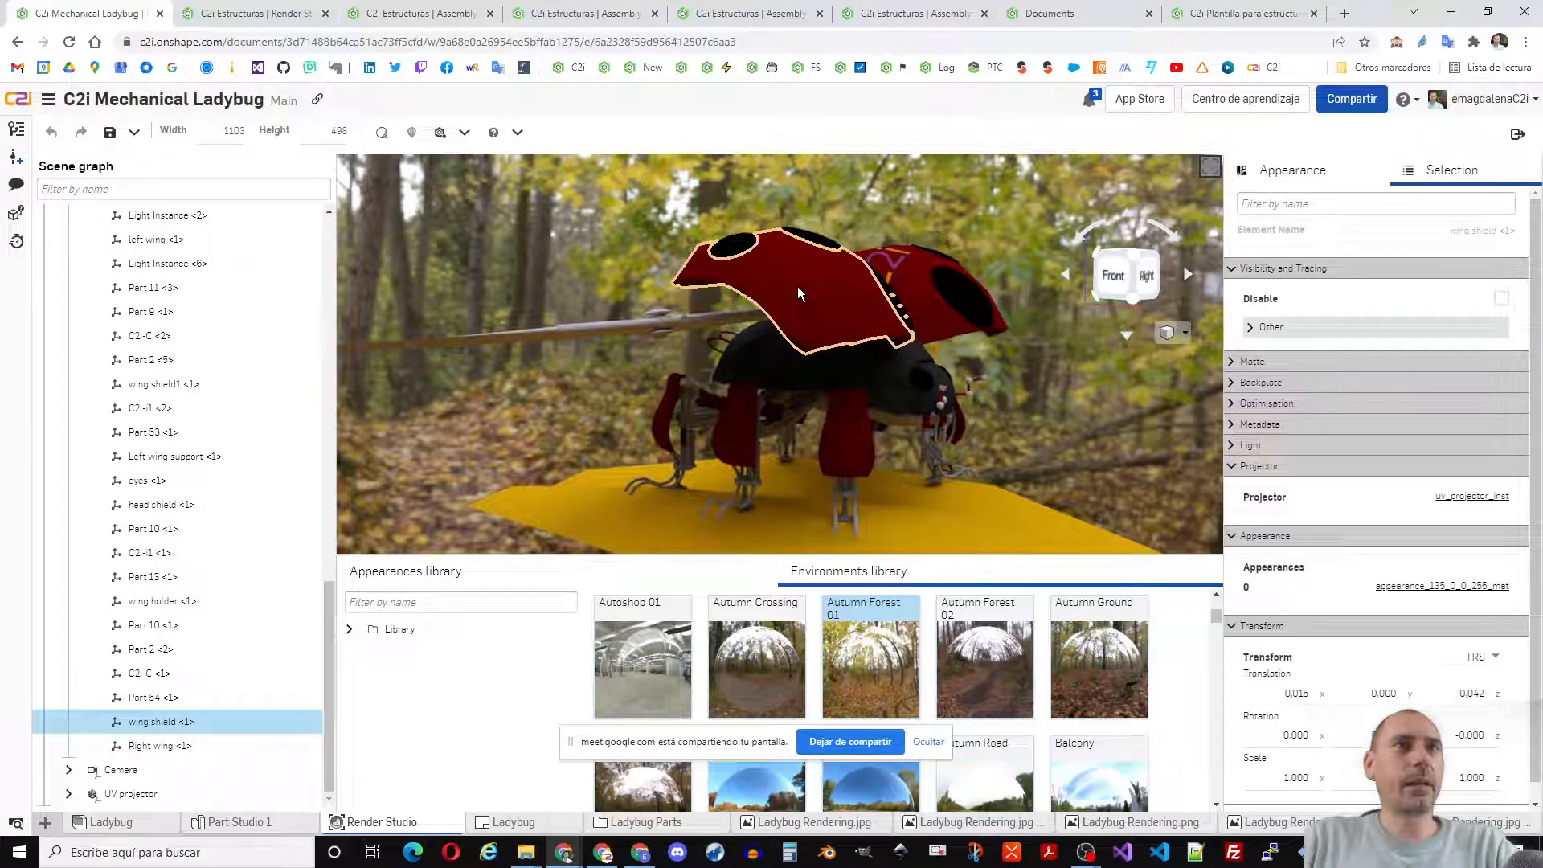
pyautogui.click(436, 575)
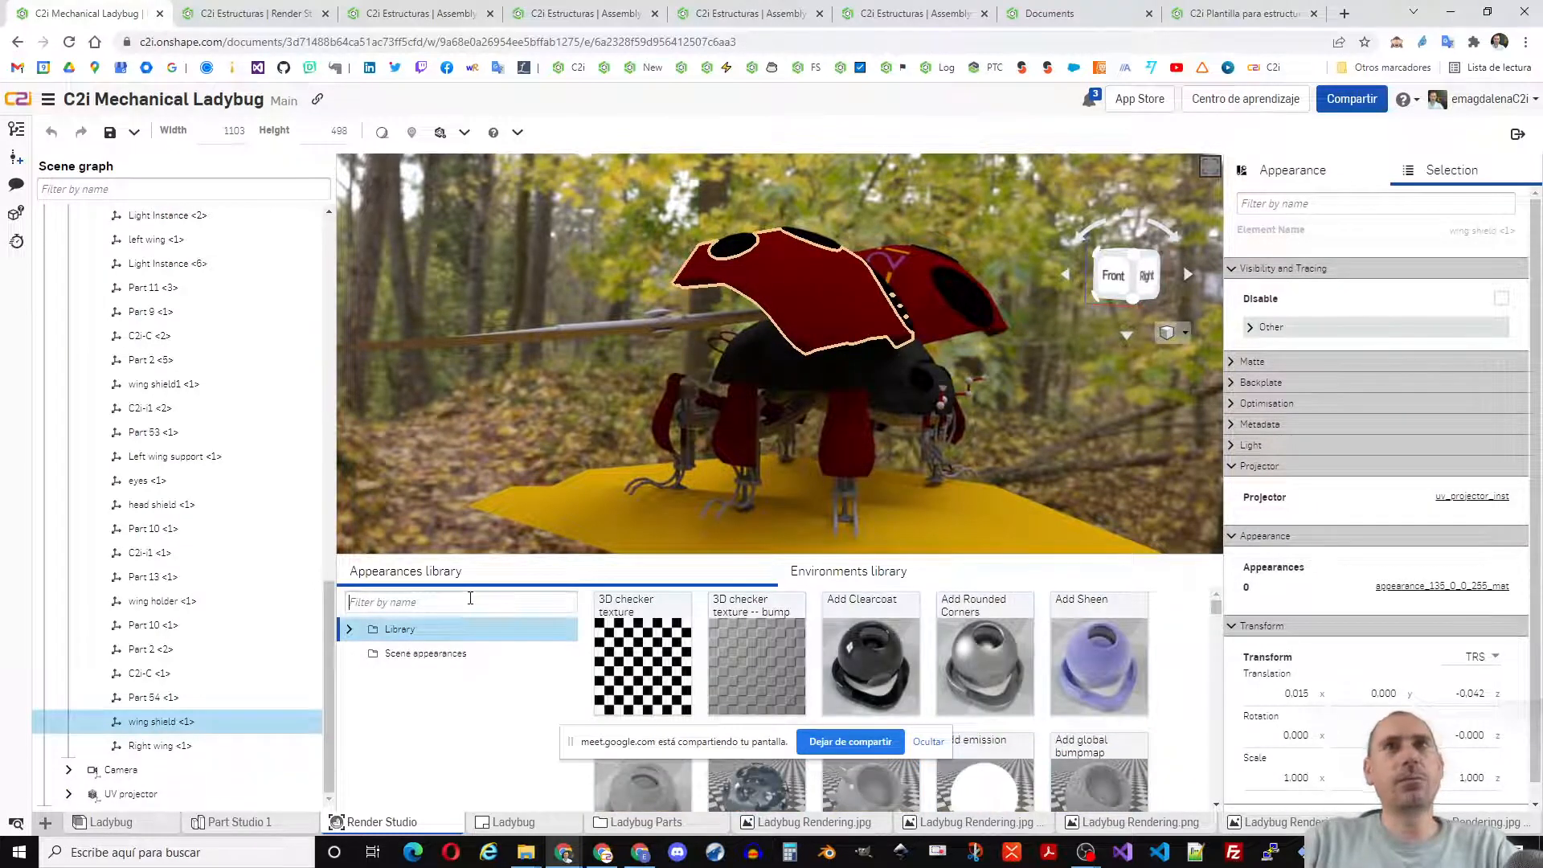
pyautogui.write('plastic')
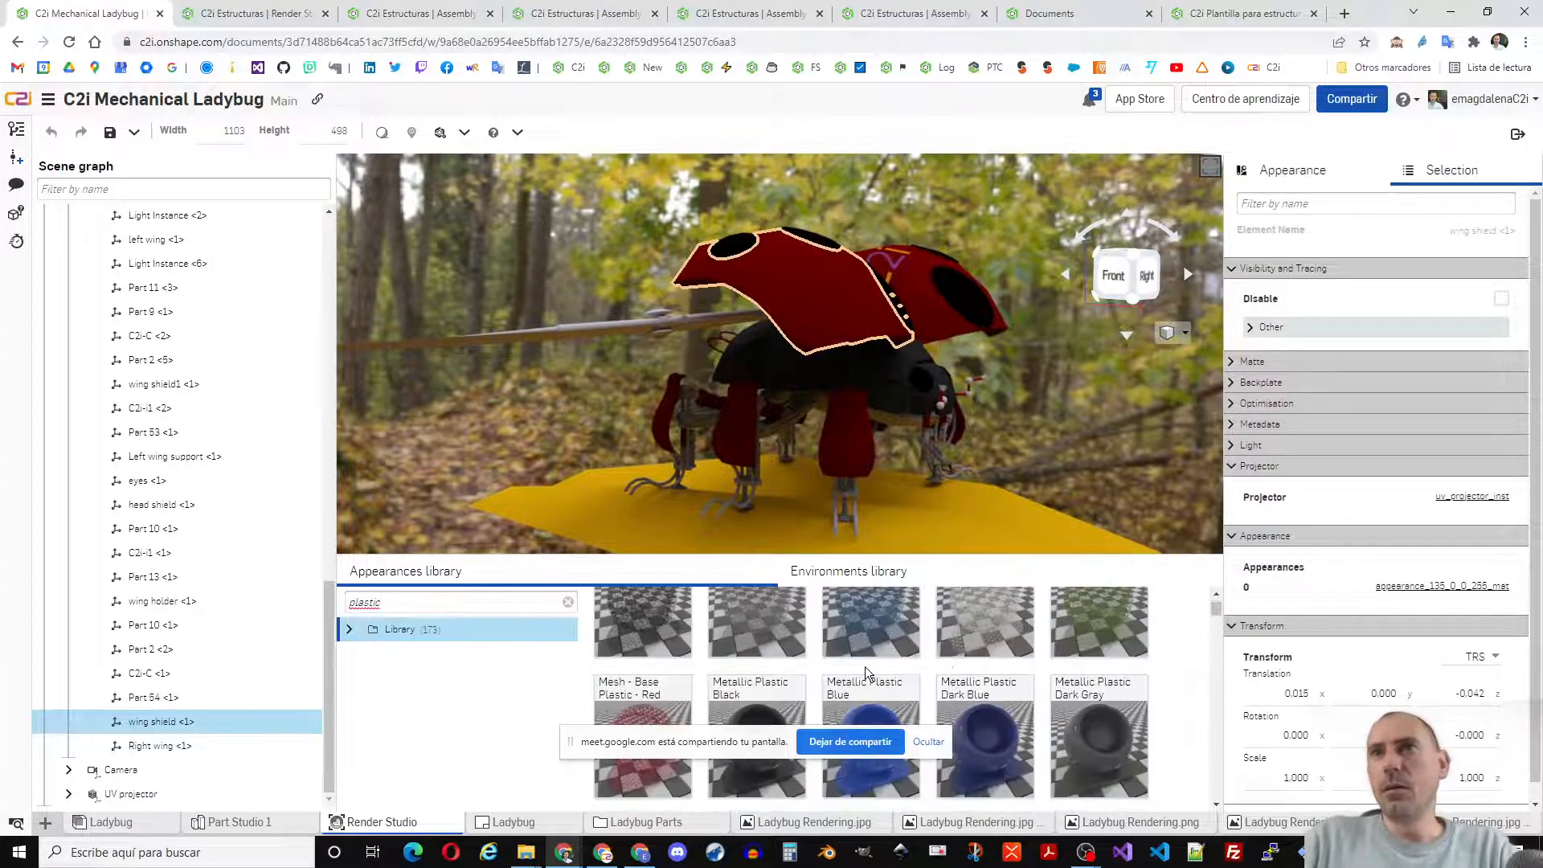
pyautogui.scroll(-5, 864, 667)
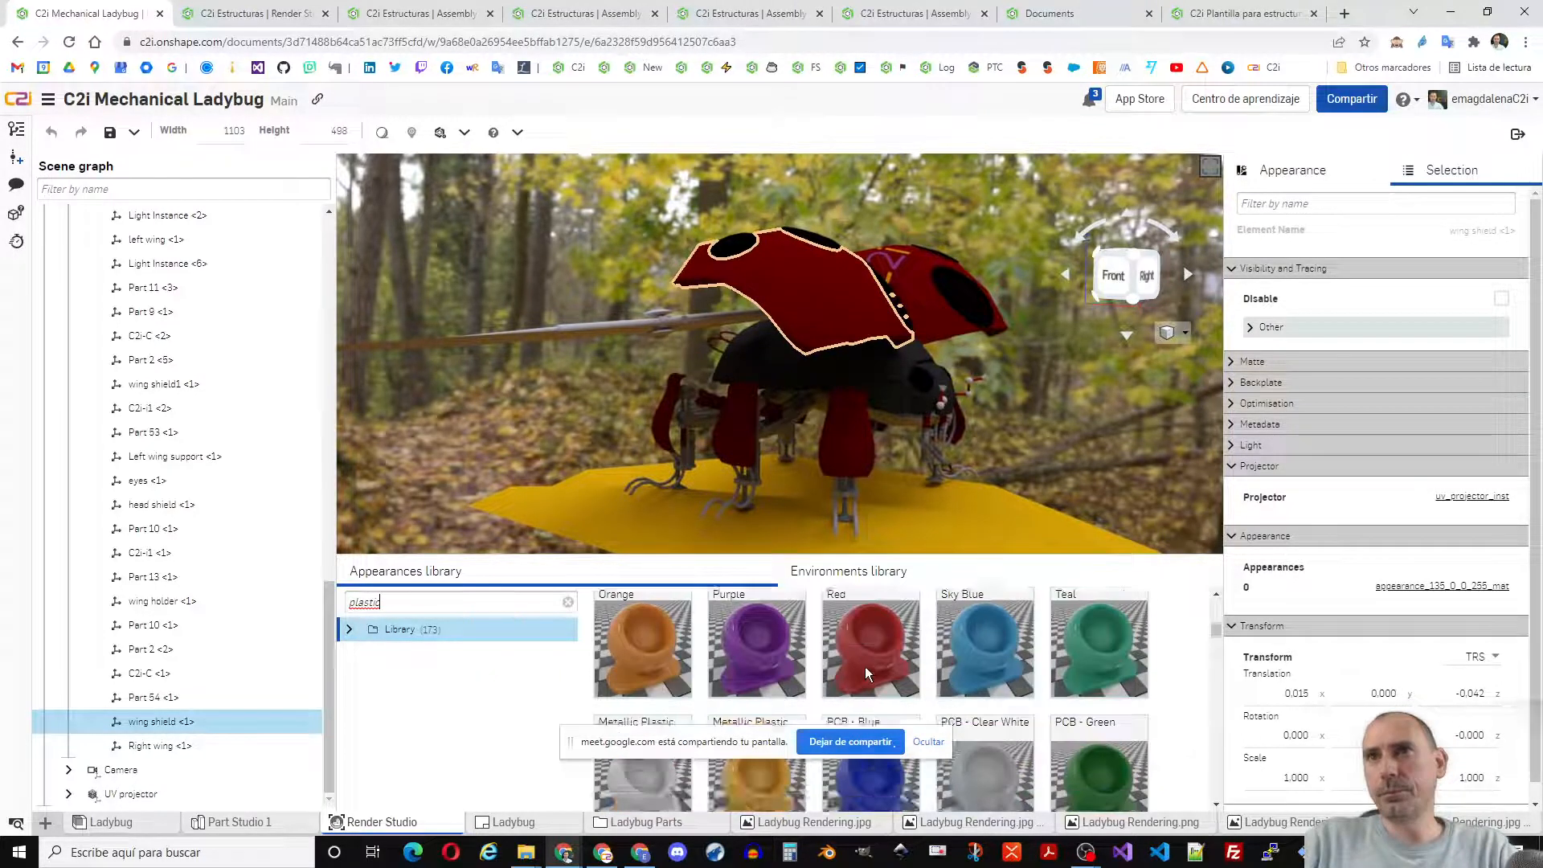
pyautogui.scroll(2, 865, 665)
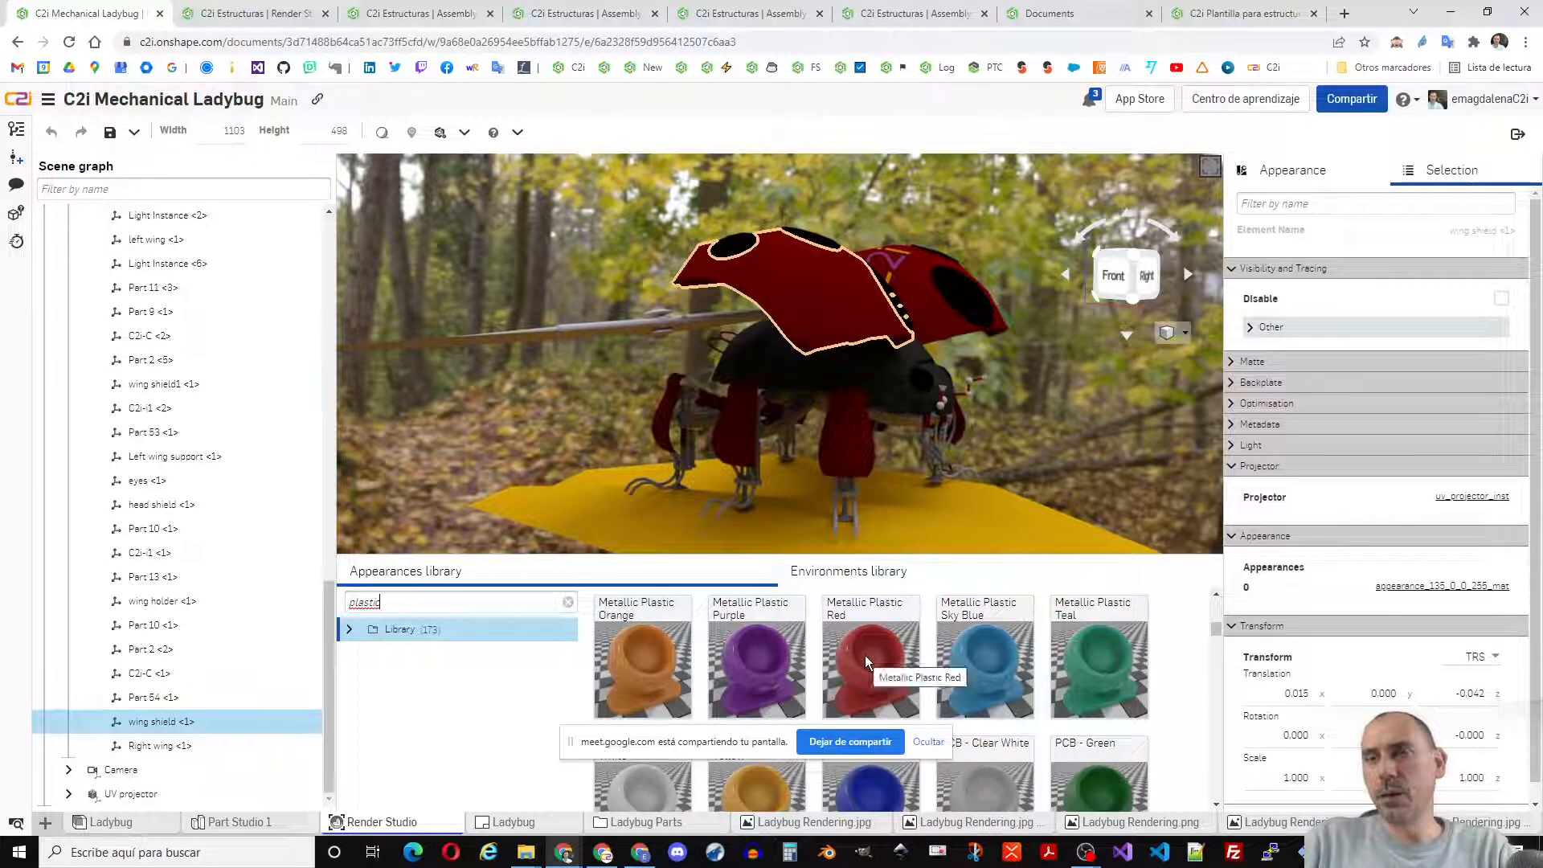
pyautogui.click(865, 654)
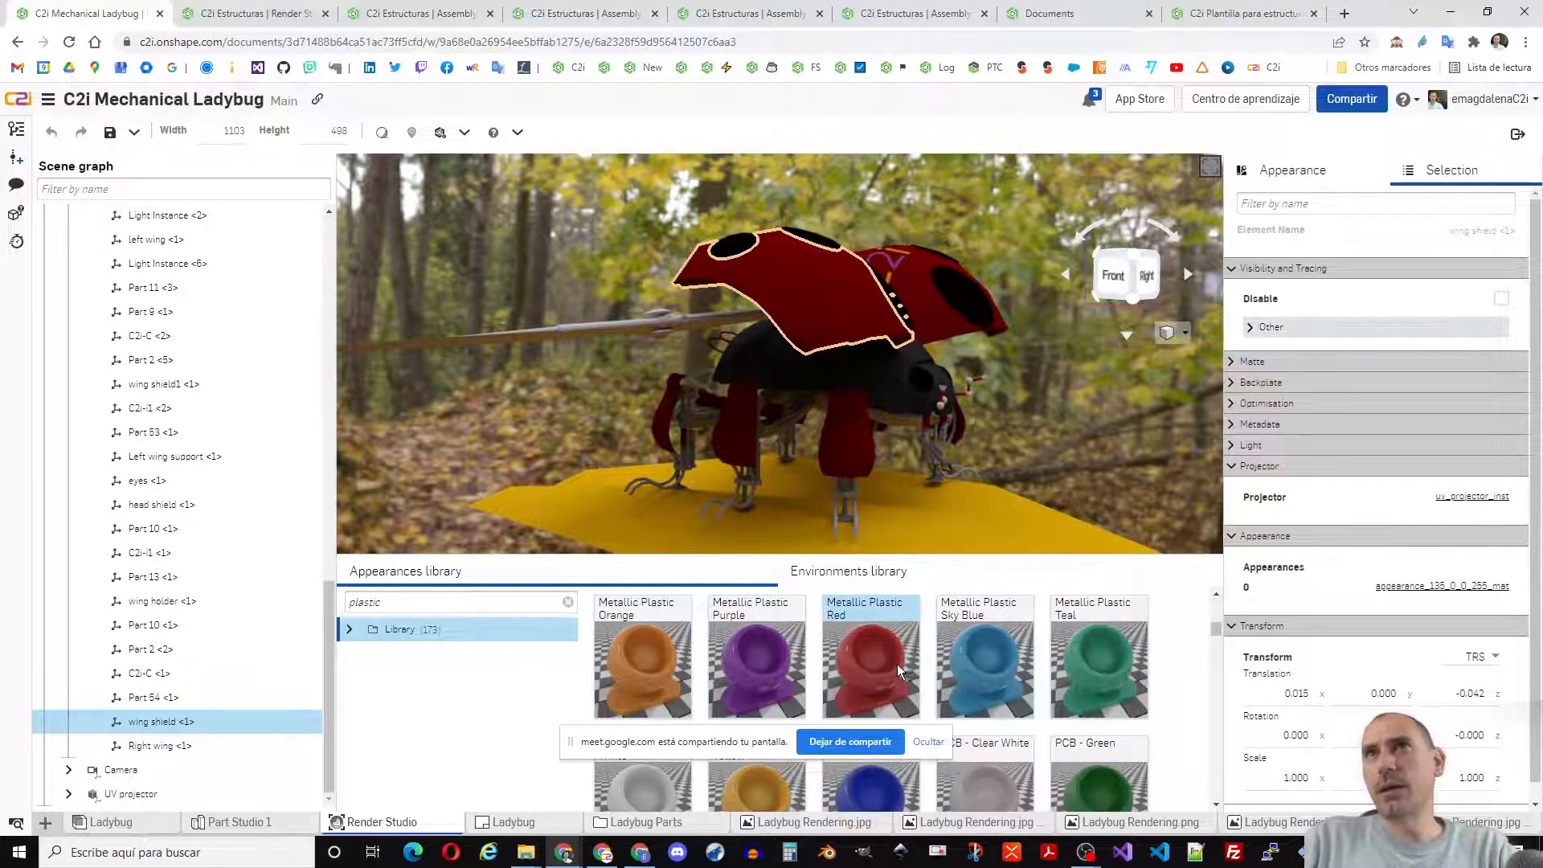
pyautogui.moveTo(882, 465); pyautogui.dragTo(915, 296)
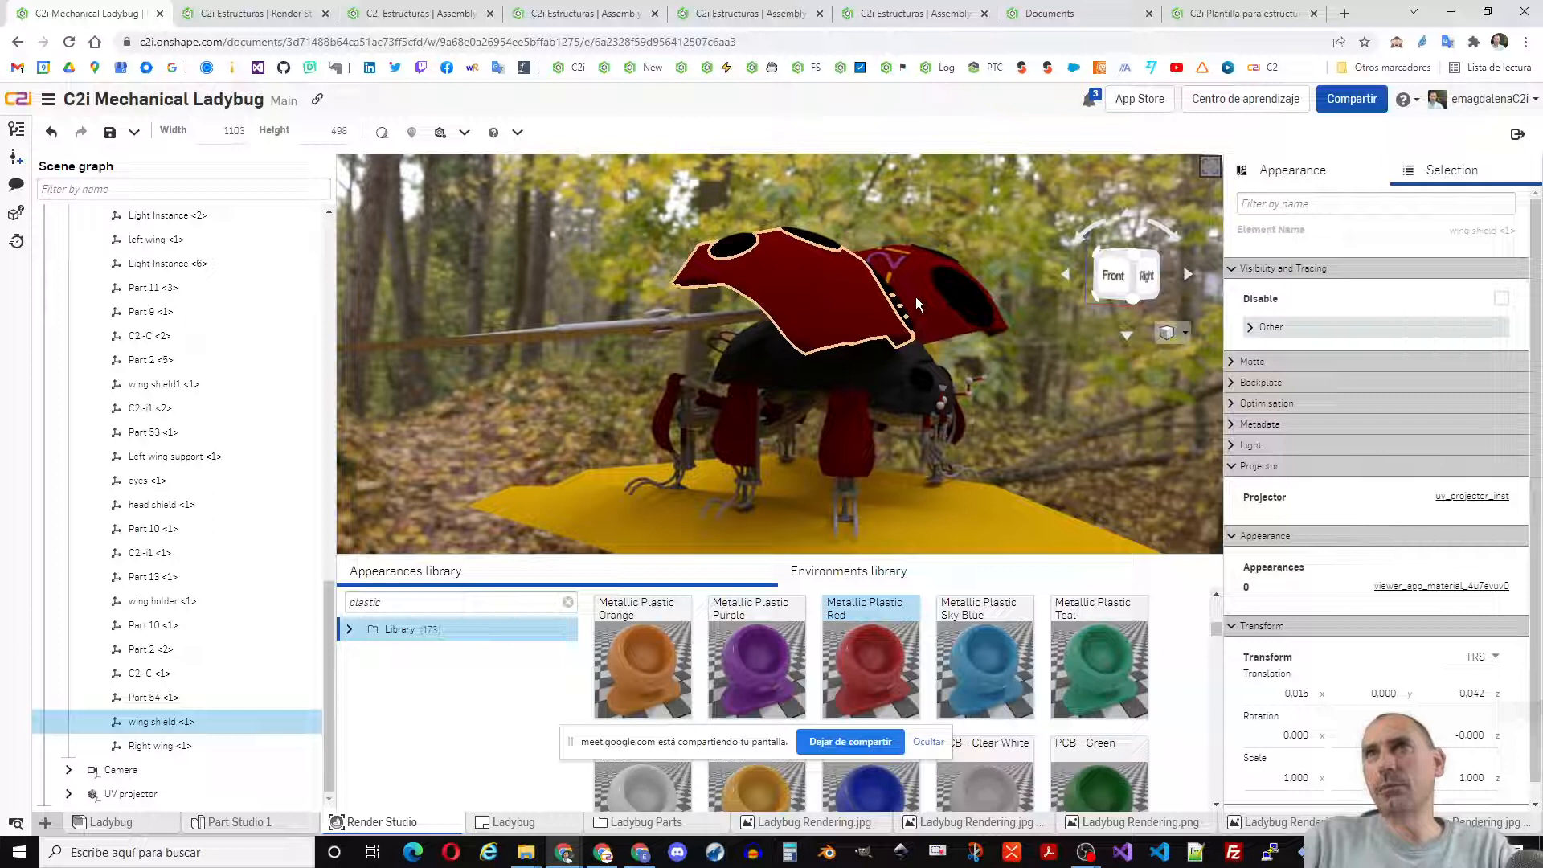
pyautogui.click(914, 296)
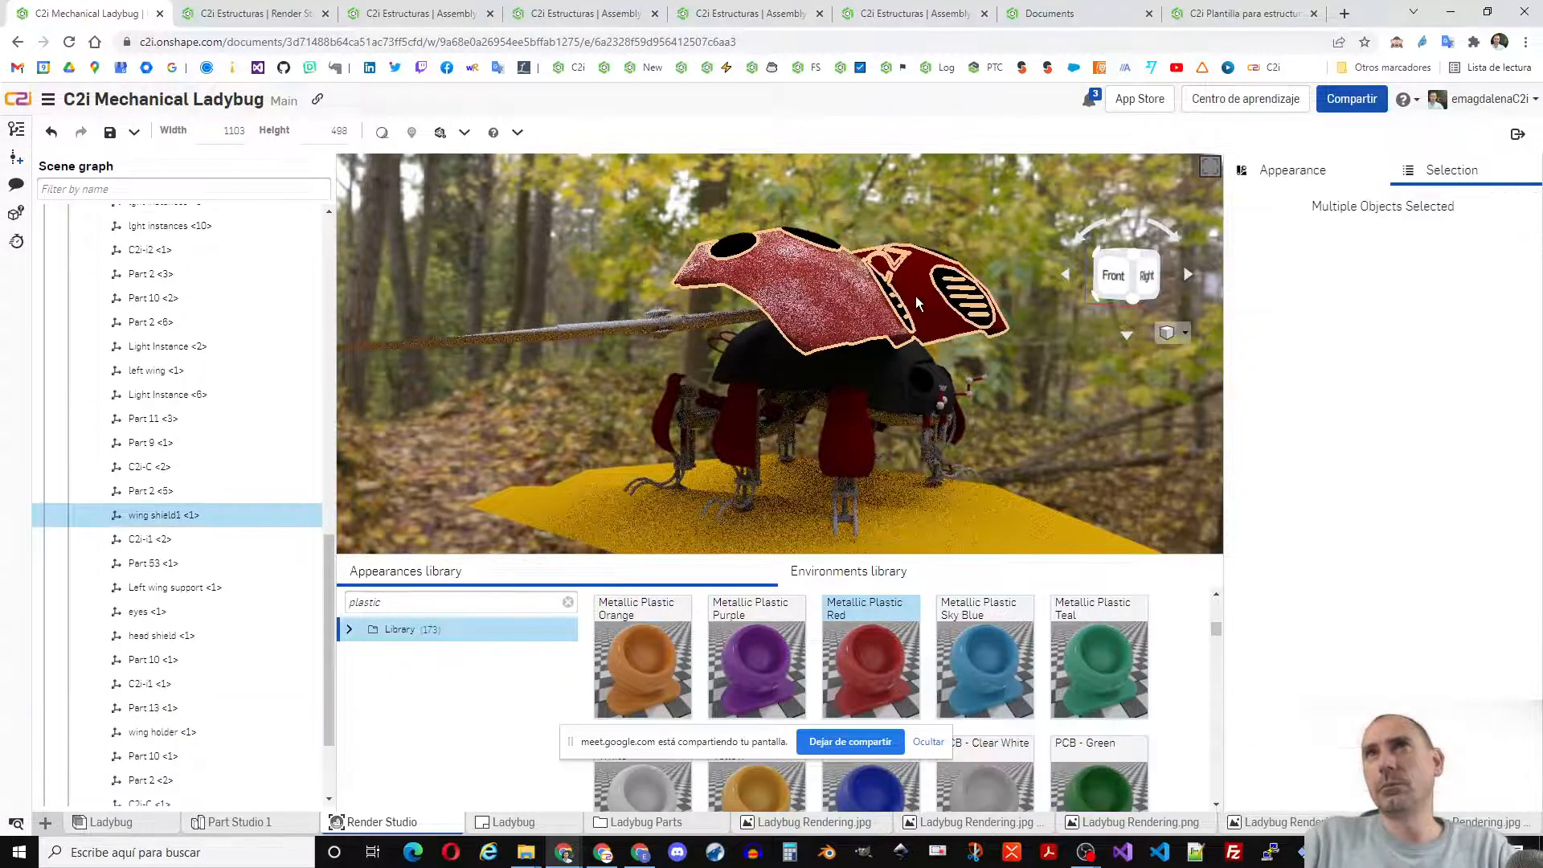
pyautogui.rightClick(917, 294)
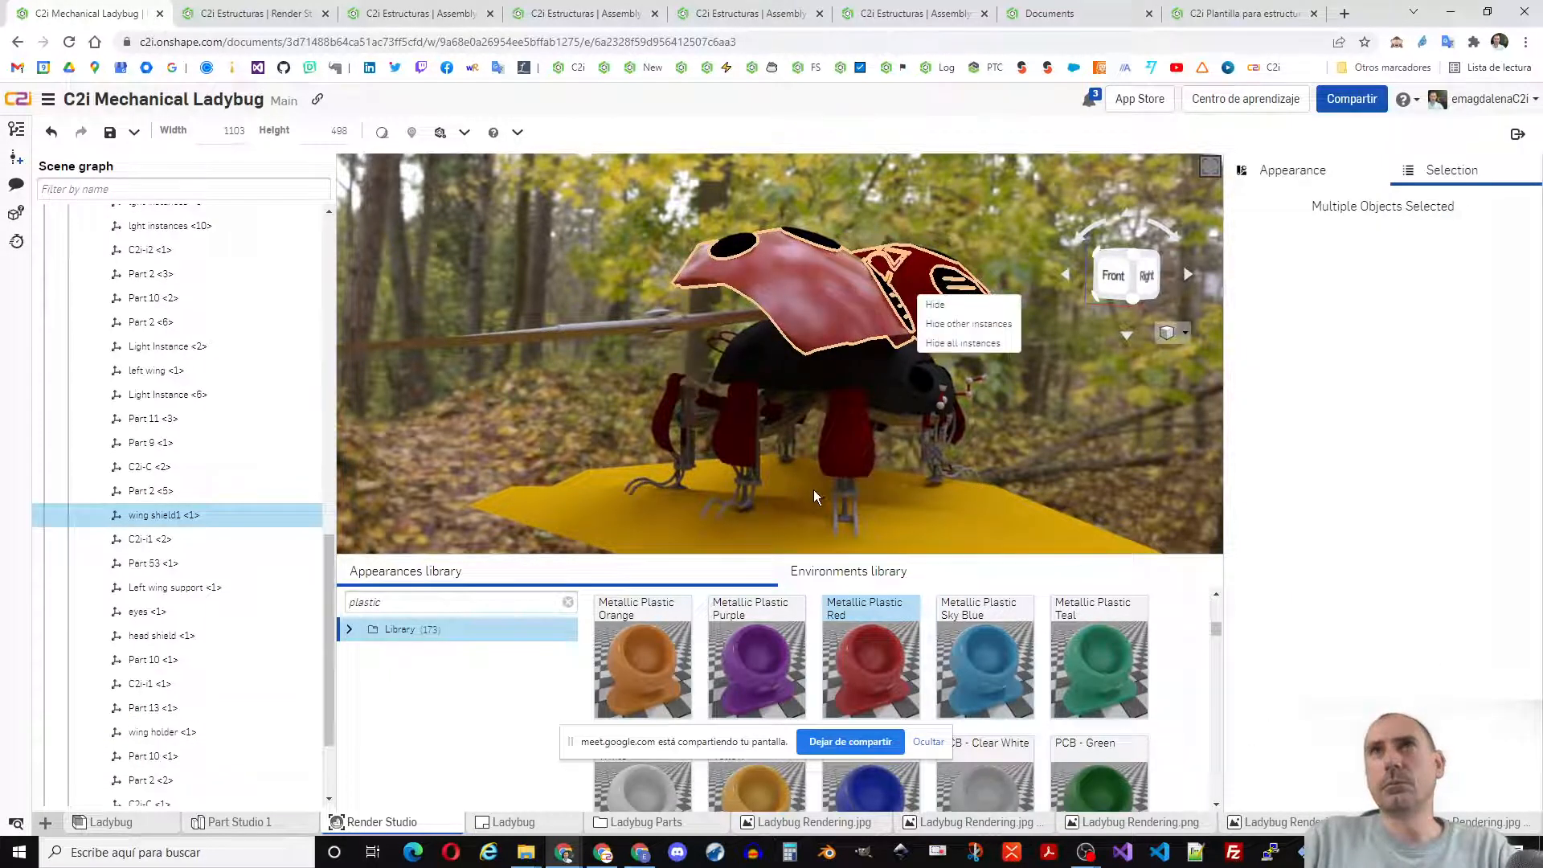
pyautogui.scroll(1, 137, 458)
pyautogui.press('Escape')
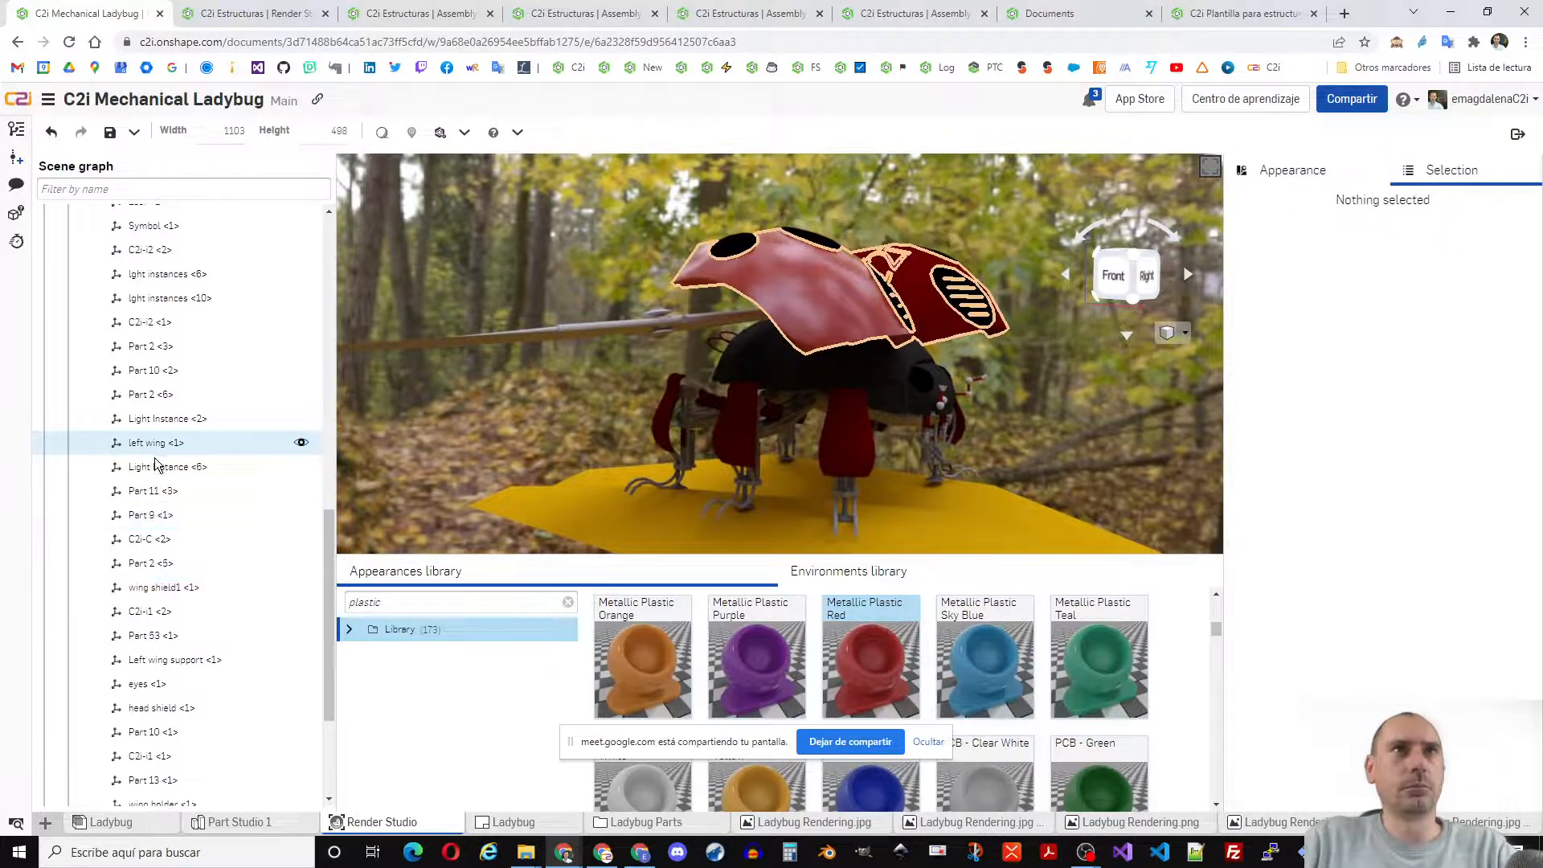
# - Filter the scene graph for "wing", assign Metallic Plastic Red to both wing shields together, and clear their selection
pyautogui.click(169, 588)
pyautogui.scroll(8, 234, 275)
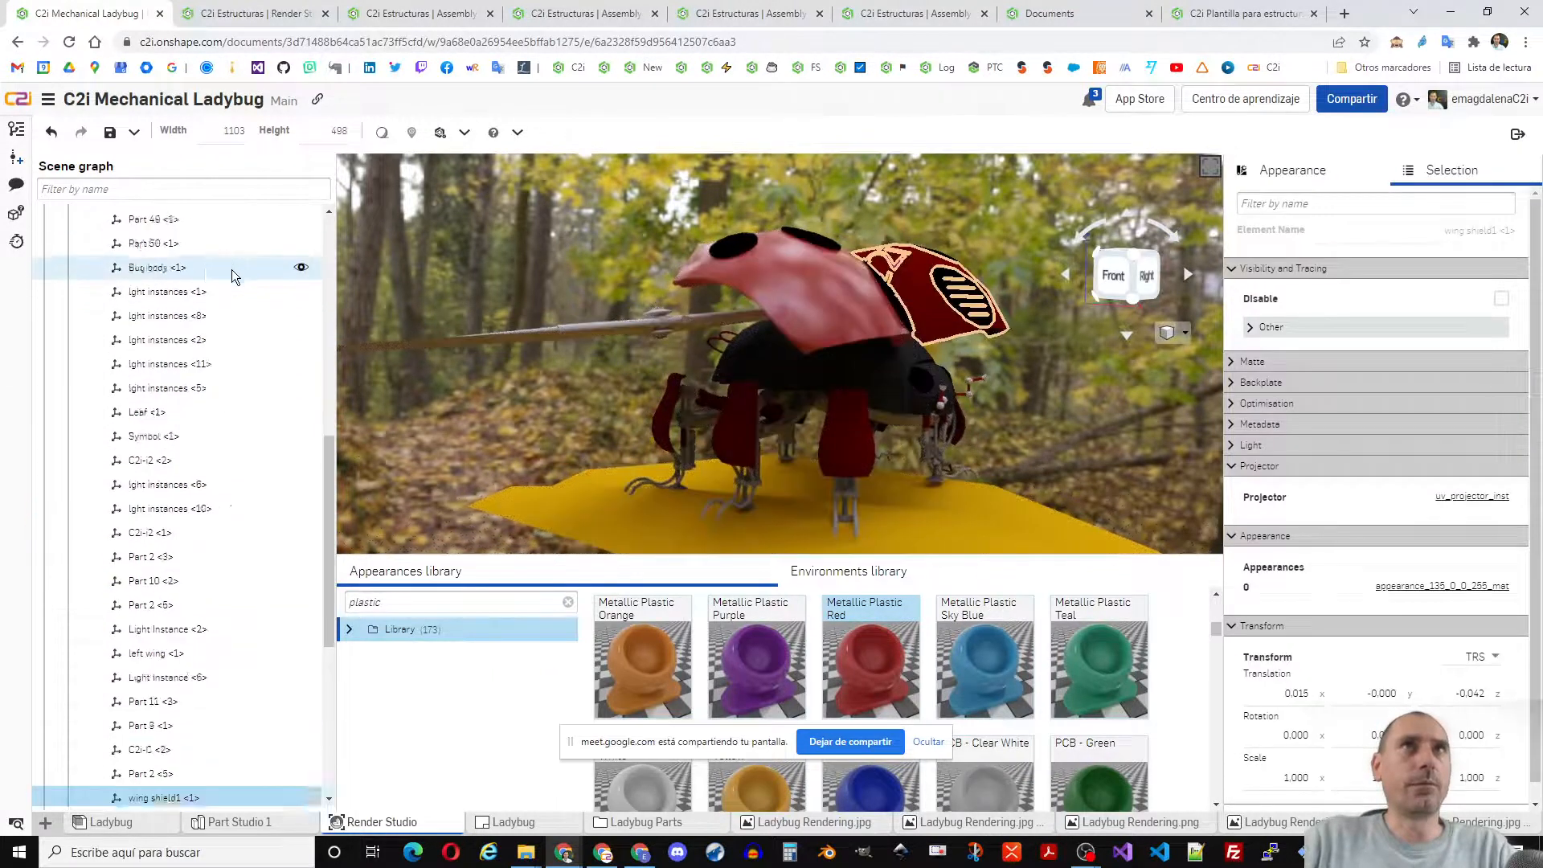
pyautogui.scroll(3, 223, 266)
pyautogui.click(144, 187)
pyautogui.write('wing')
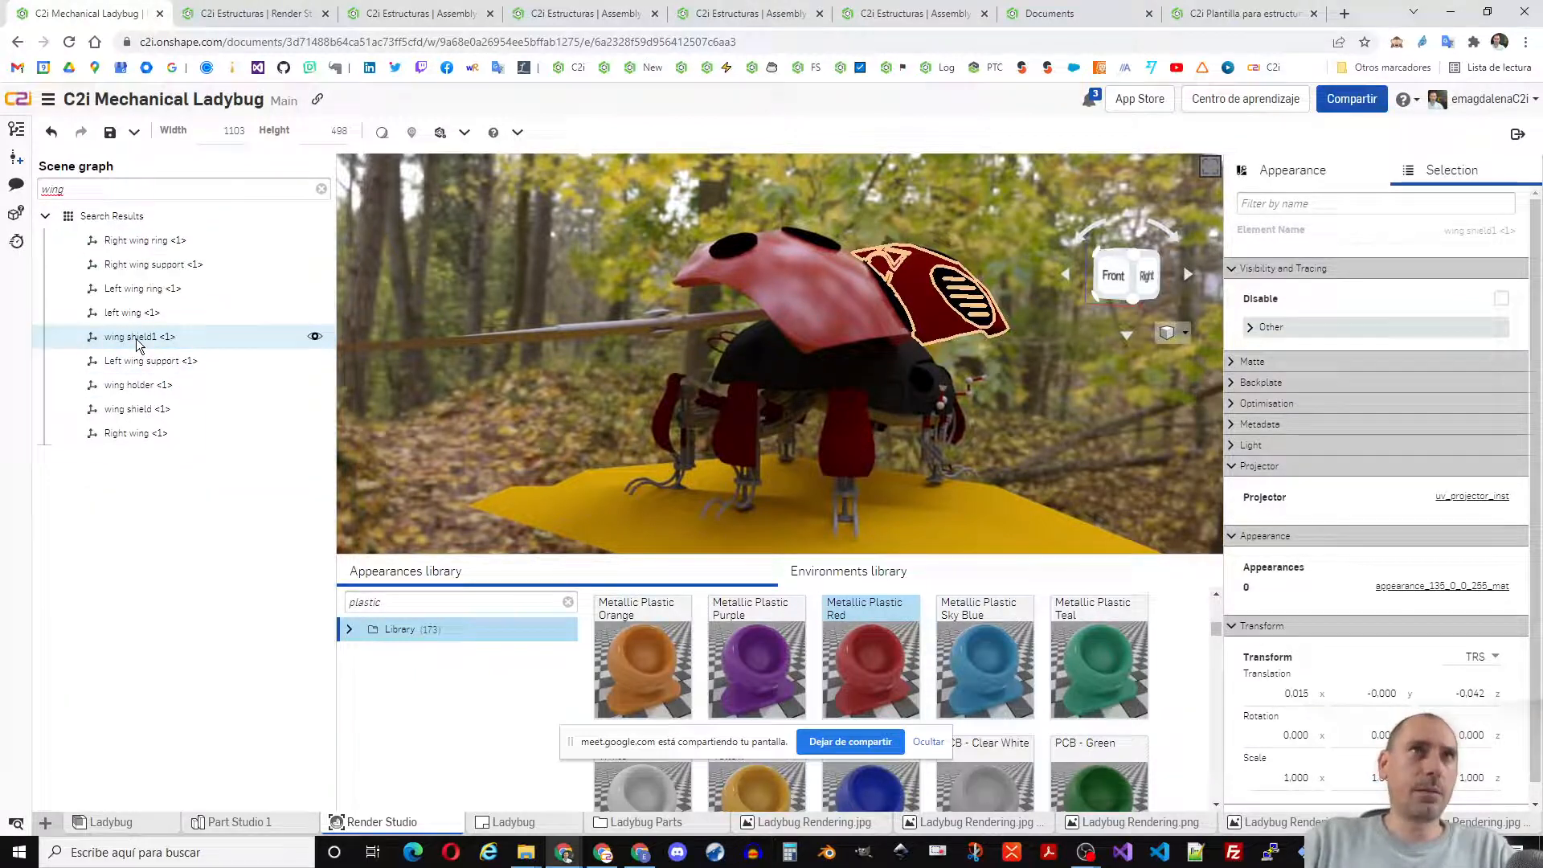
pyautogui.keyDown('ctrl'); pyautogui.click(128, 412); pyautogui.keyUp('ctrl')
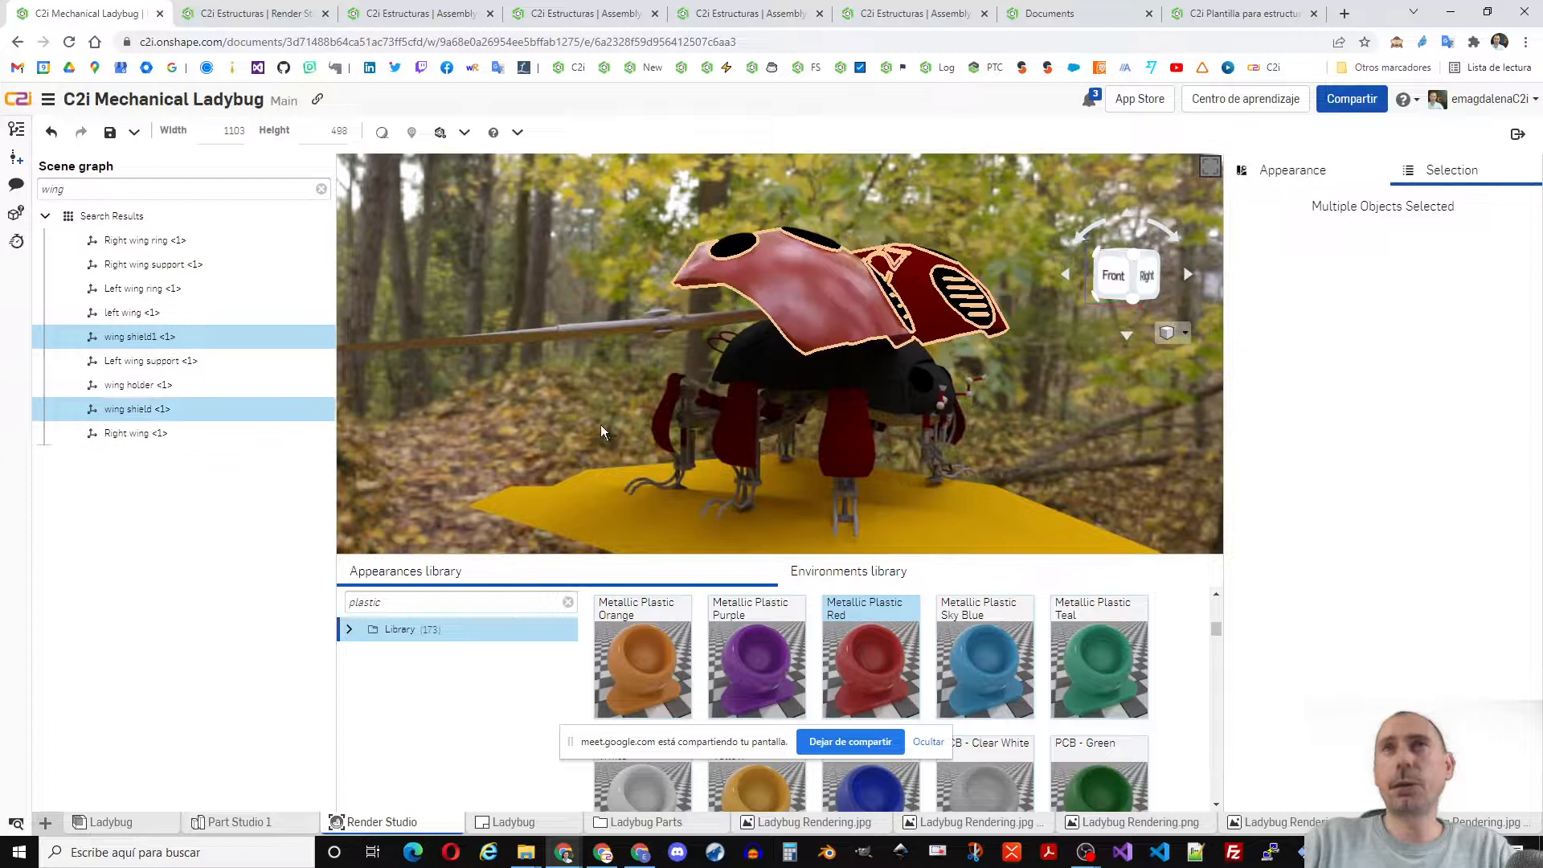
pyautogui.rightClick(853, 636)
pyautogui.click(892, 643)
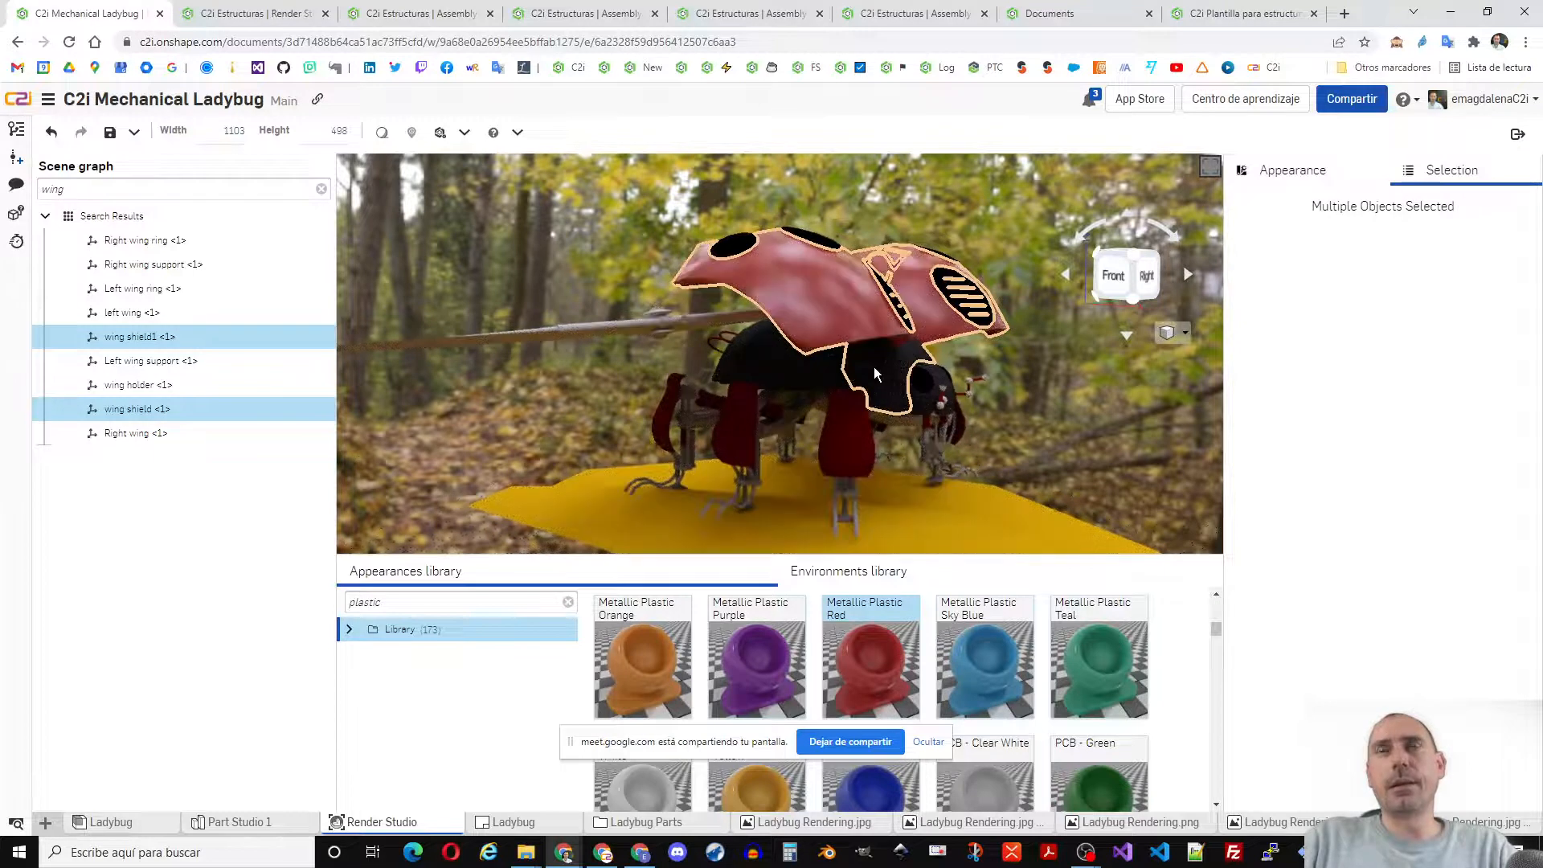
pyautogui.click(220, 337)
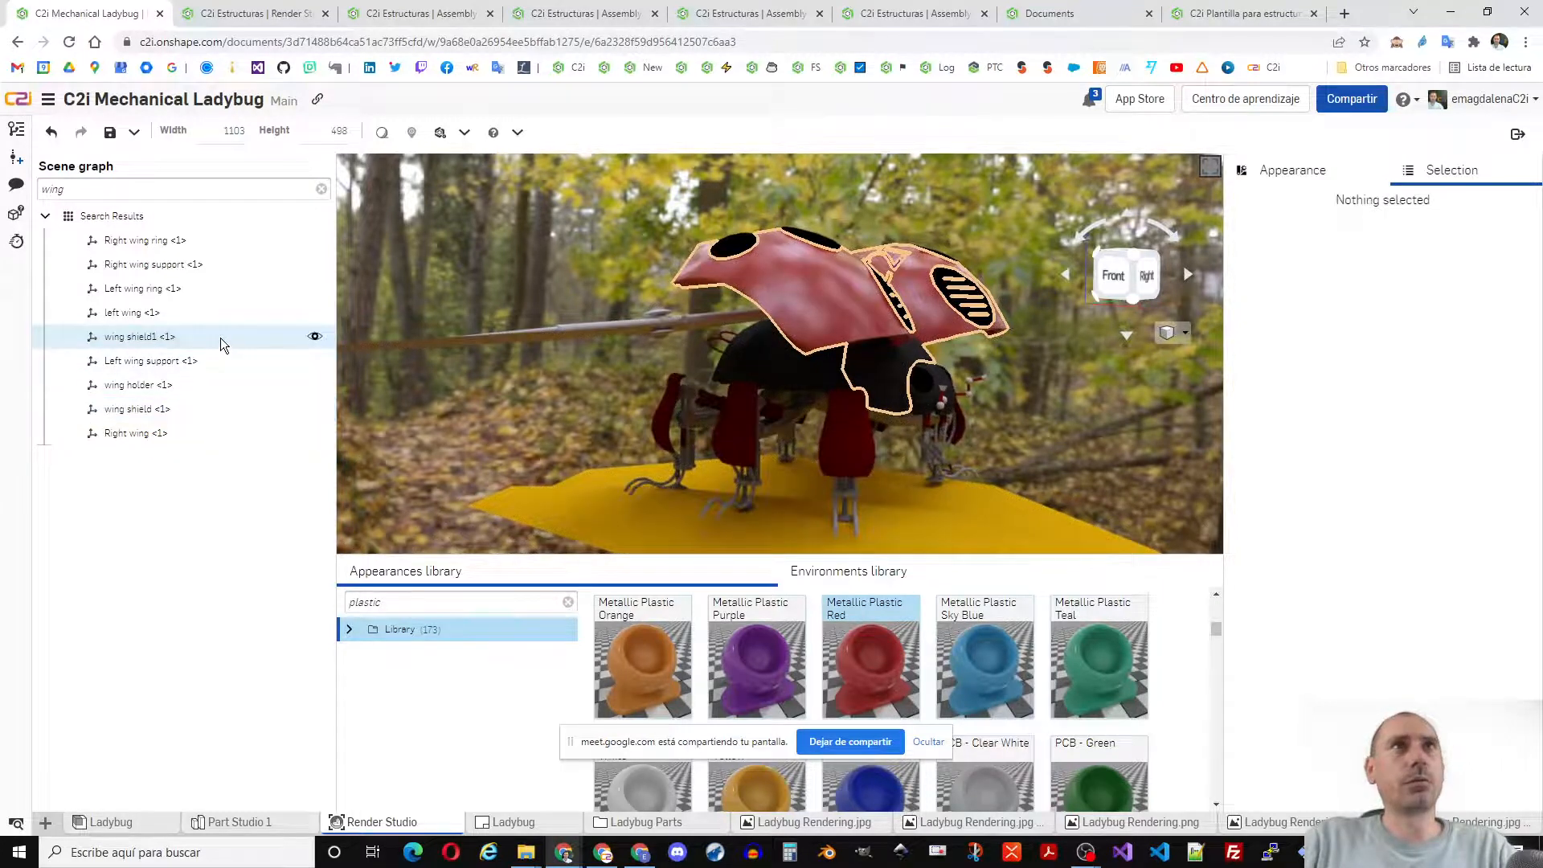
# - Clear the appearance filter and assign the charcoal Adobe - Antique - Octagon Dot appearance to the head shield
pyautogui.click(874, 363)
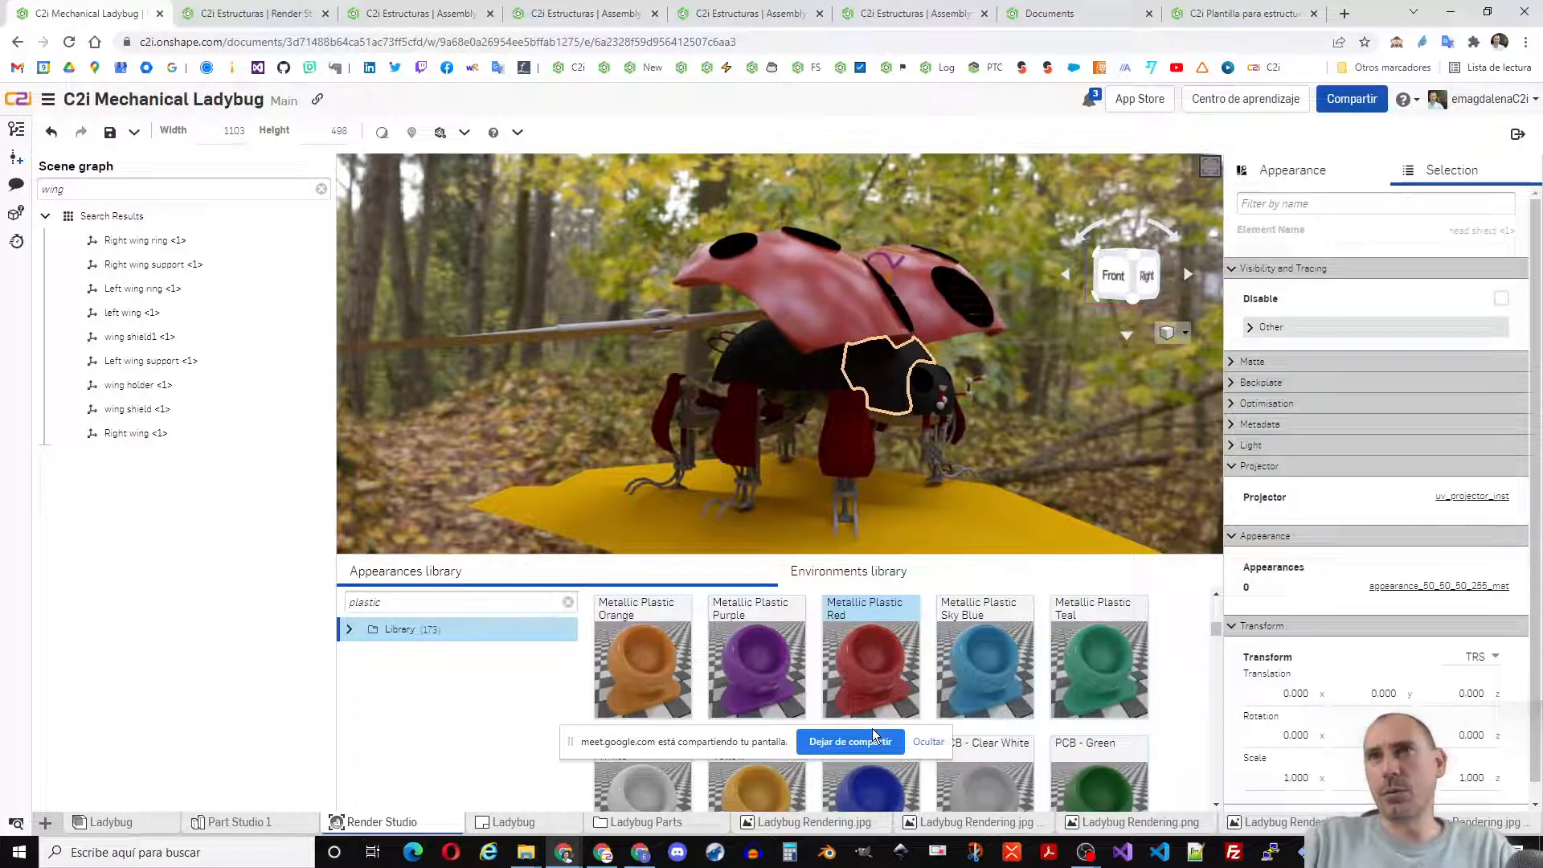
pyautogui.scroll(-3, 876, 732)
pyautogui.scroll(-2, 881, 723)
pyautogui.doubleClick(374, 603)
pyautogui.write('coarse')
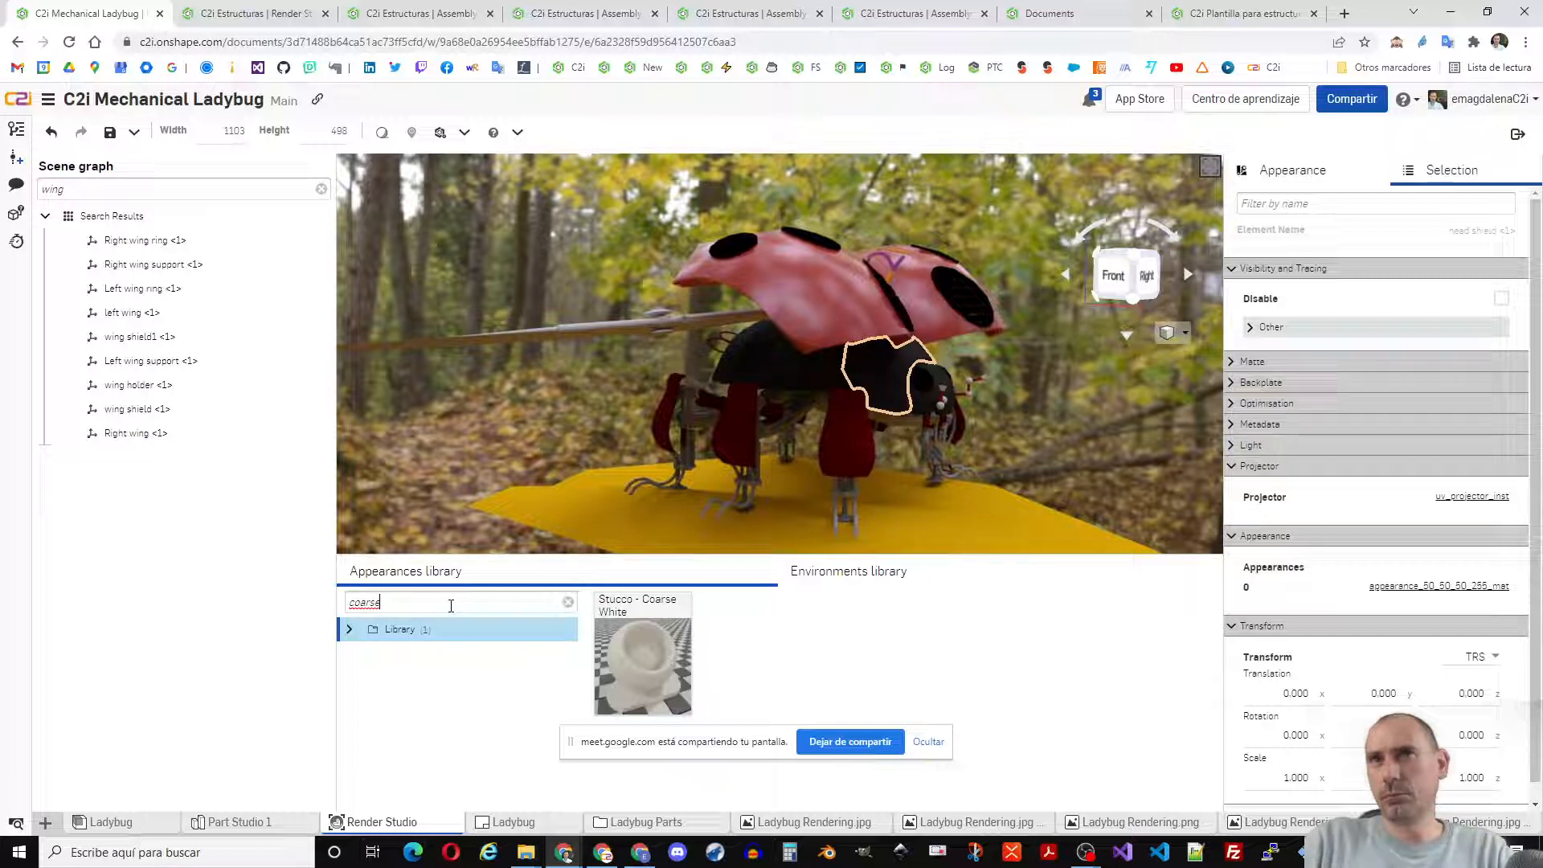
pyautogui.moveTo(428, 599); pyautogui.dragTo(315, 589)
pyautogui.press('BackSpace')
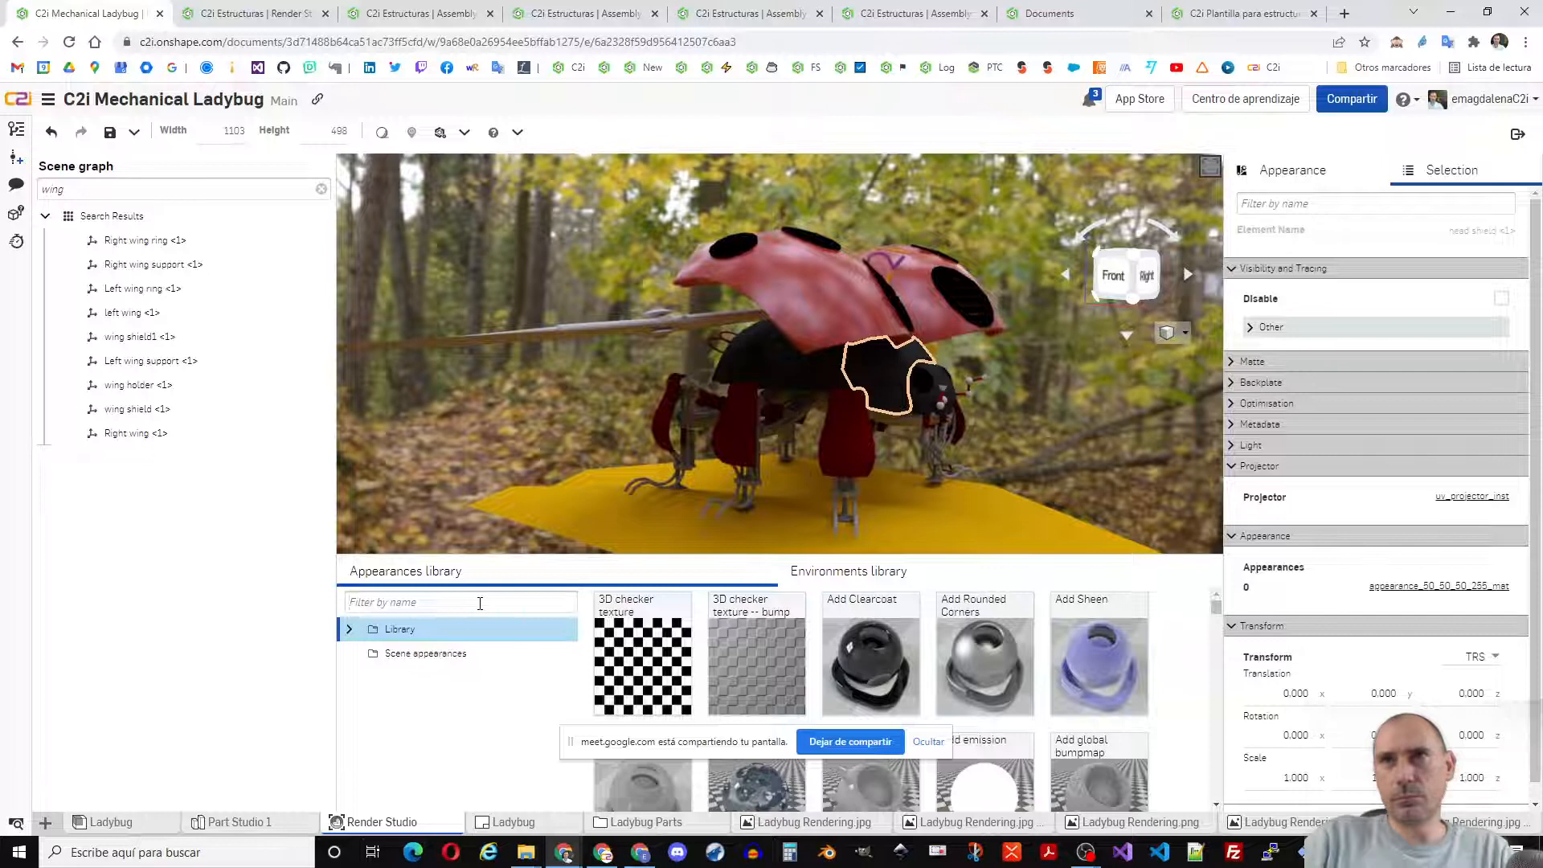
pyautogui.scroll(-5, 917, 659)
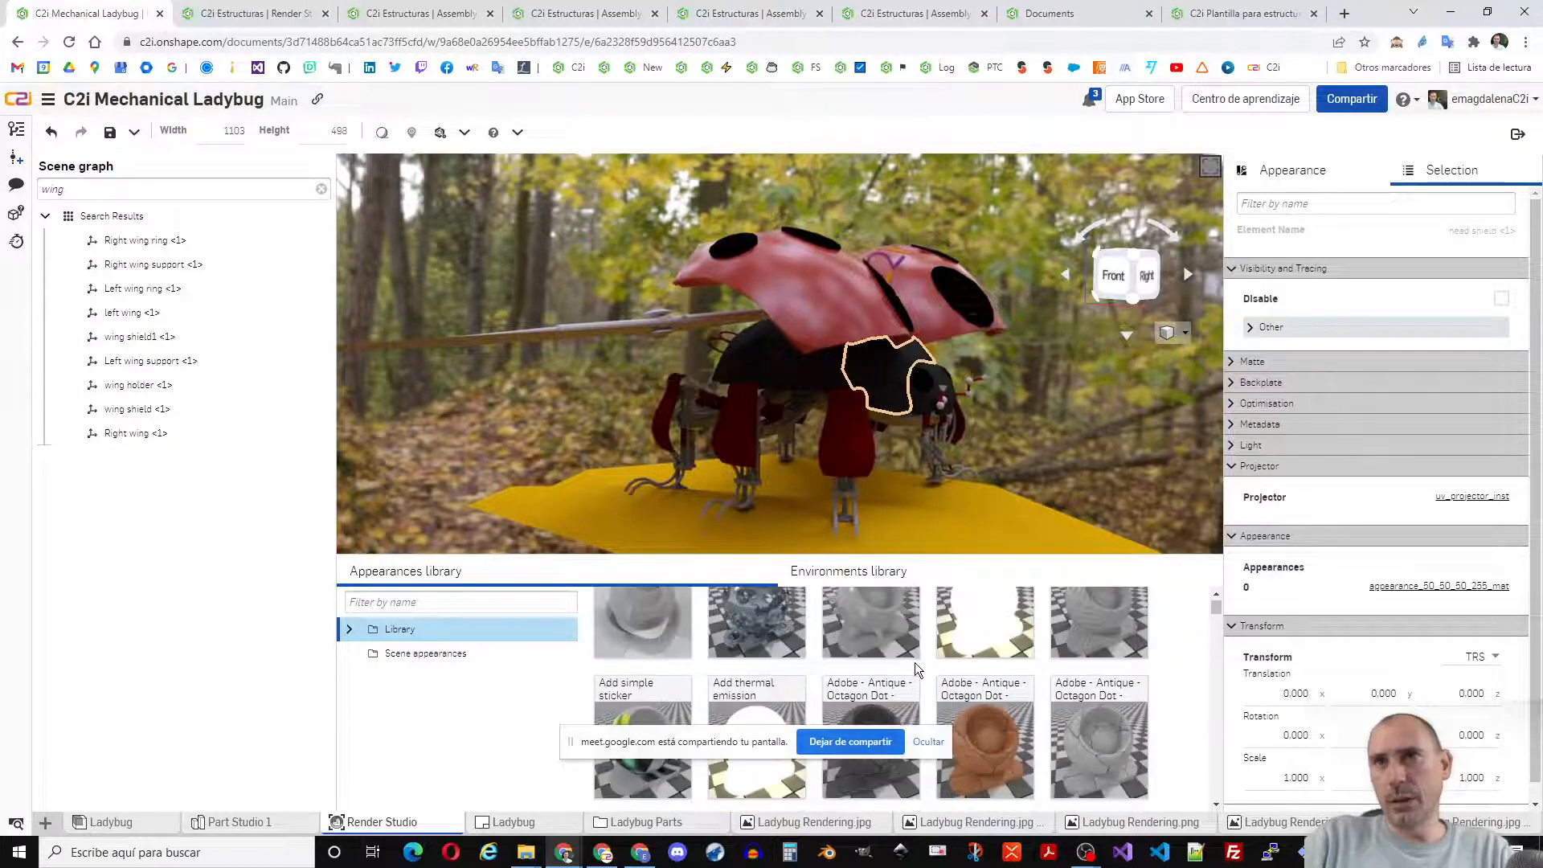
pyautogui.rightClick(867, 677)
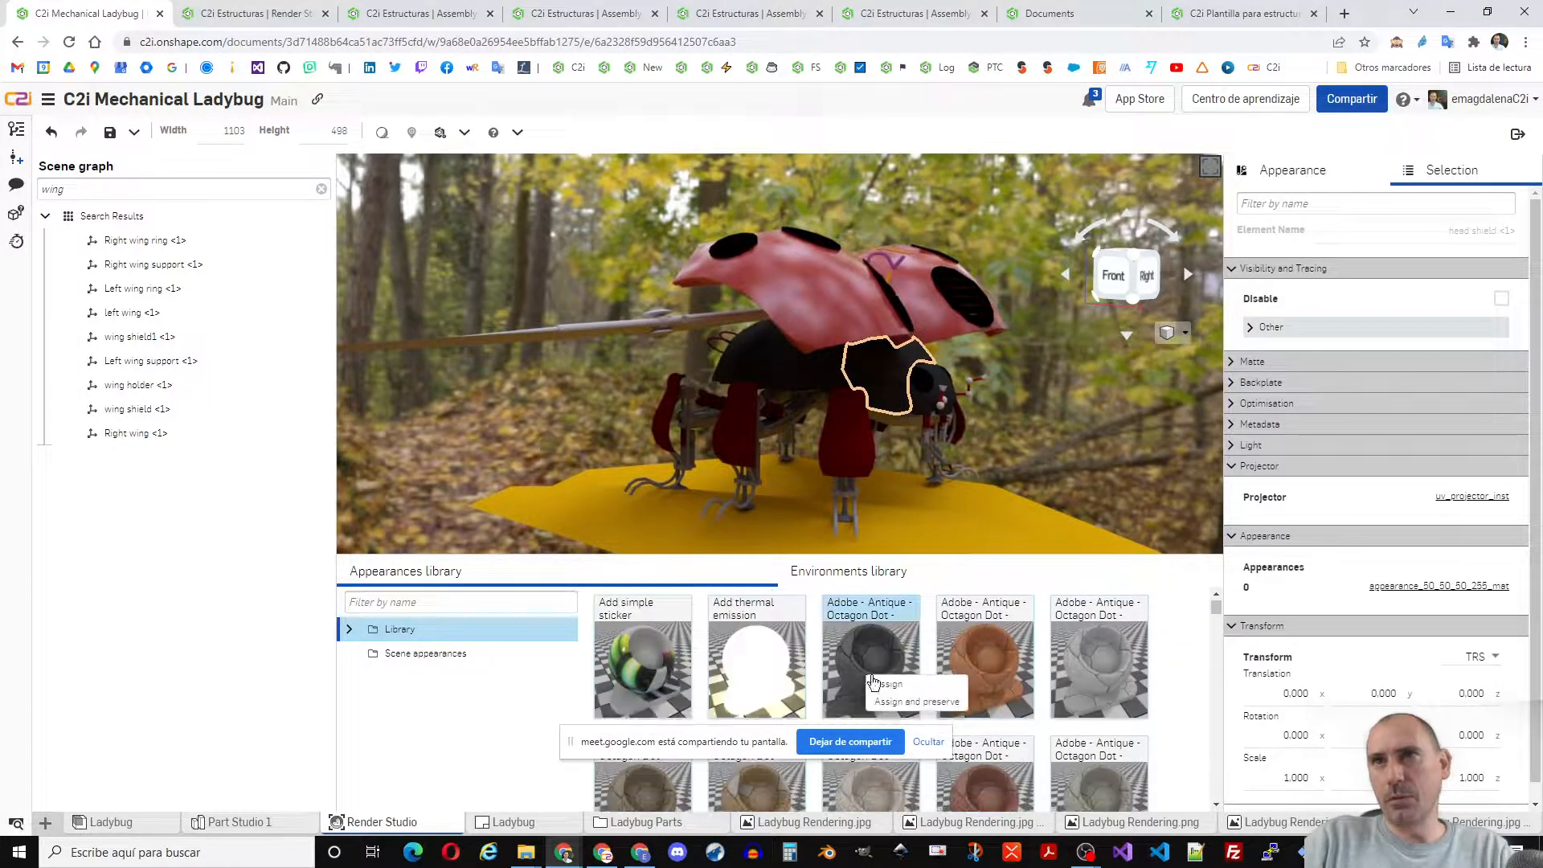
pyautogui.click(897, 685)
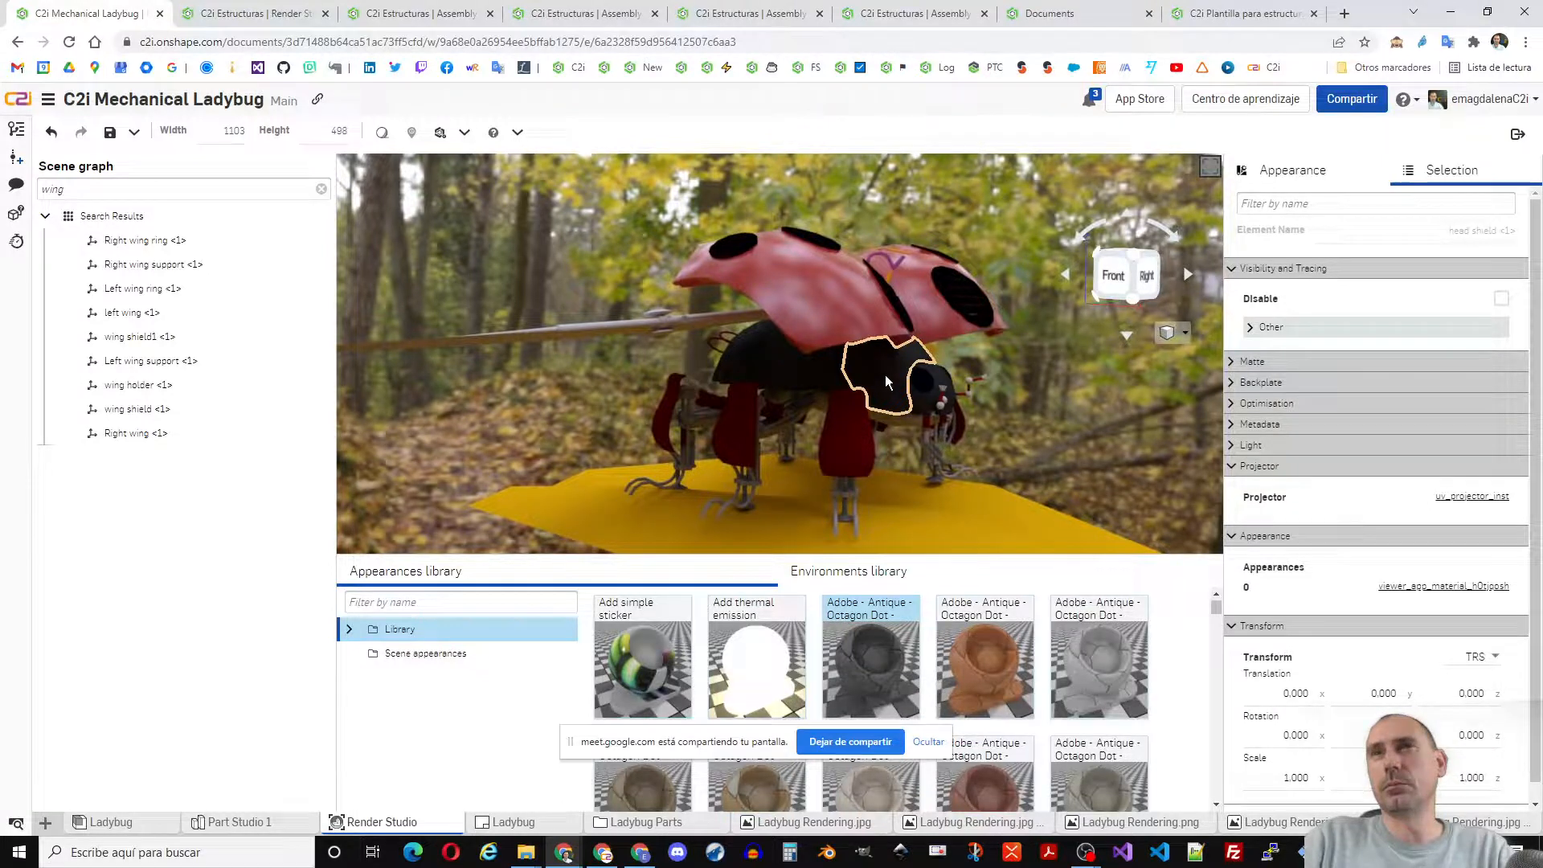
# - Set the X scale of the head shield's octagon dot appearance to 0.1
pyautogui.scroll(4, 884, 374)
pyautogui.scroll(3, 889, 376)
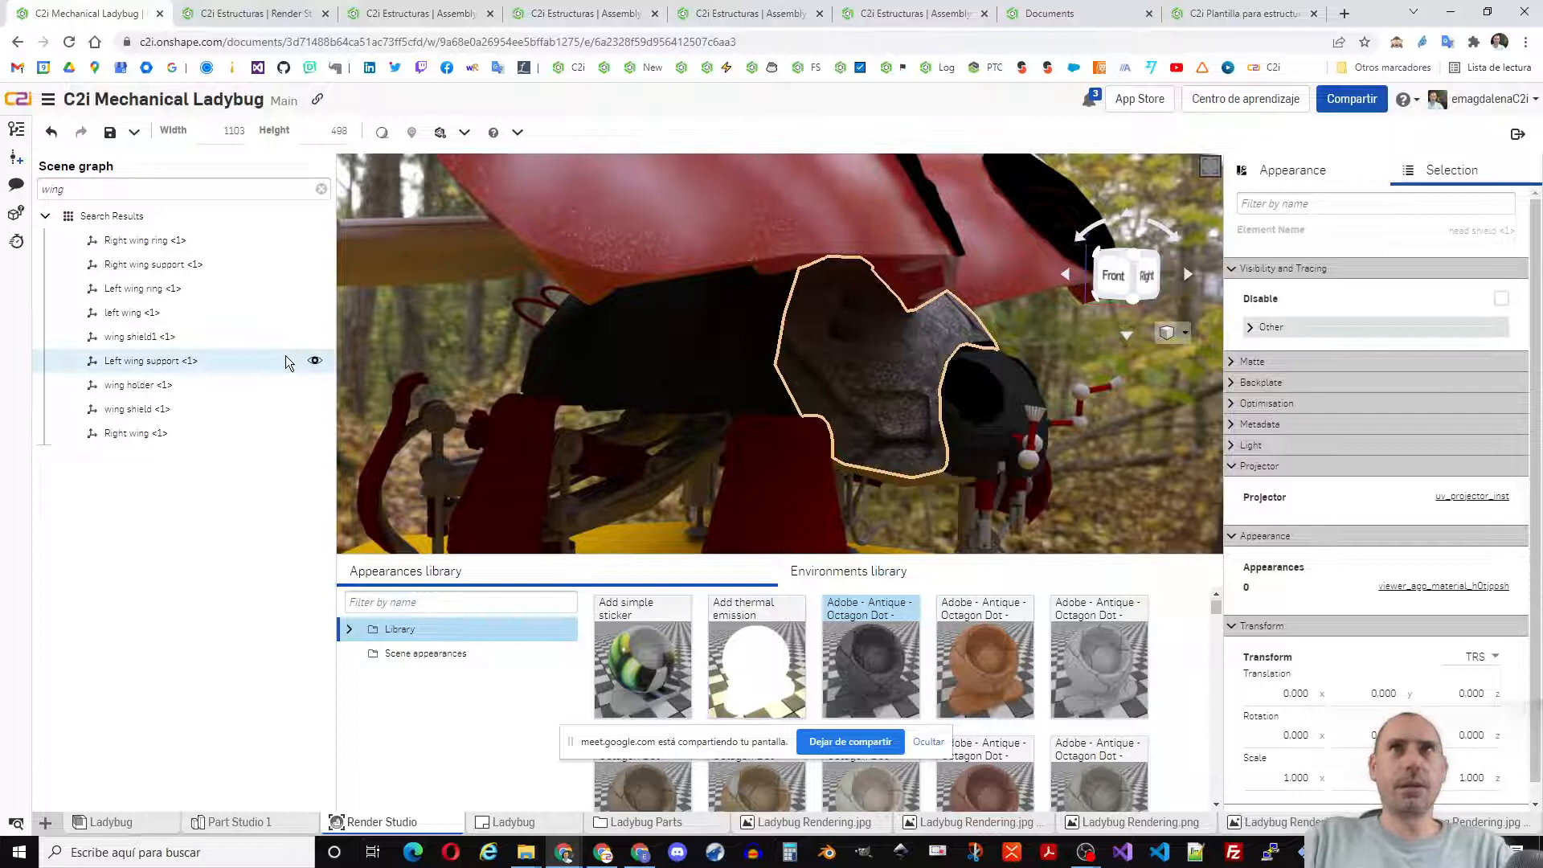
pyautogui.click(1271, 174)
pyautogui.click(1334, 346)
pyautogui.write('0.1')
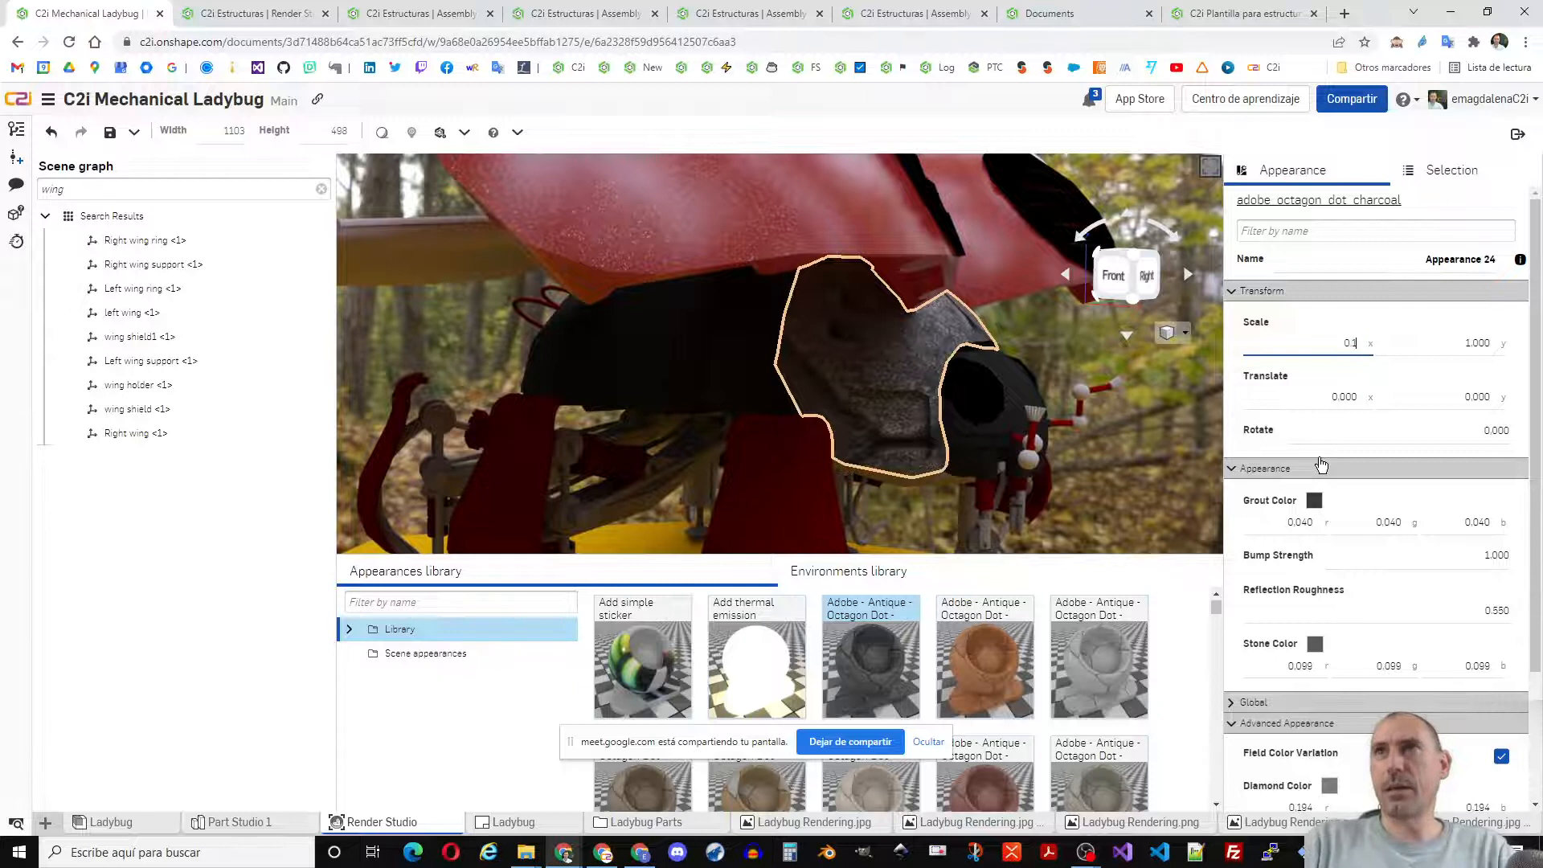
pyautogui.press('Return')
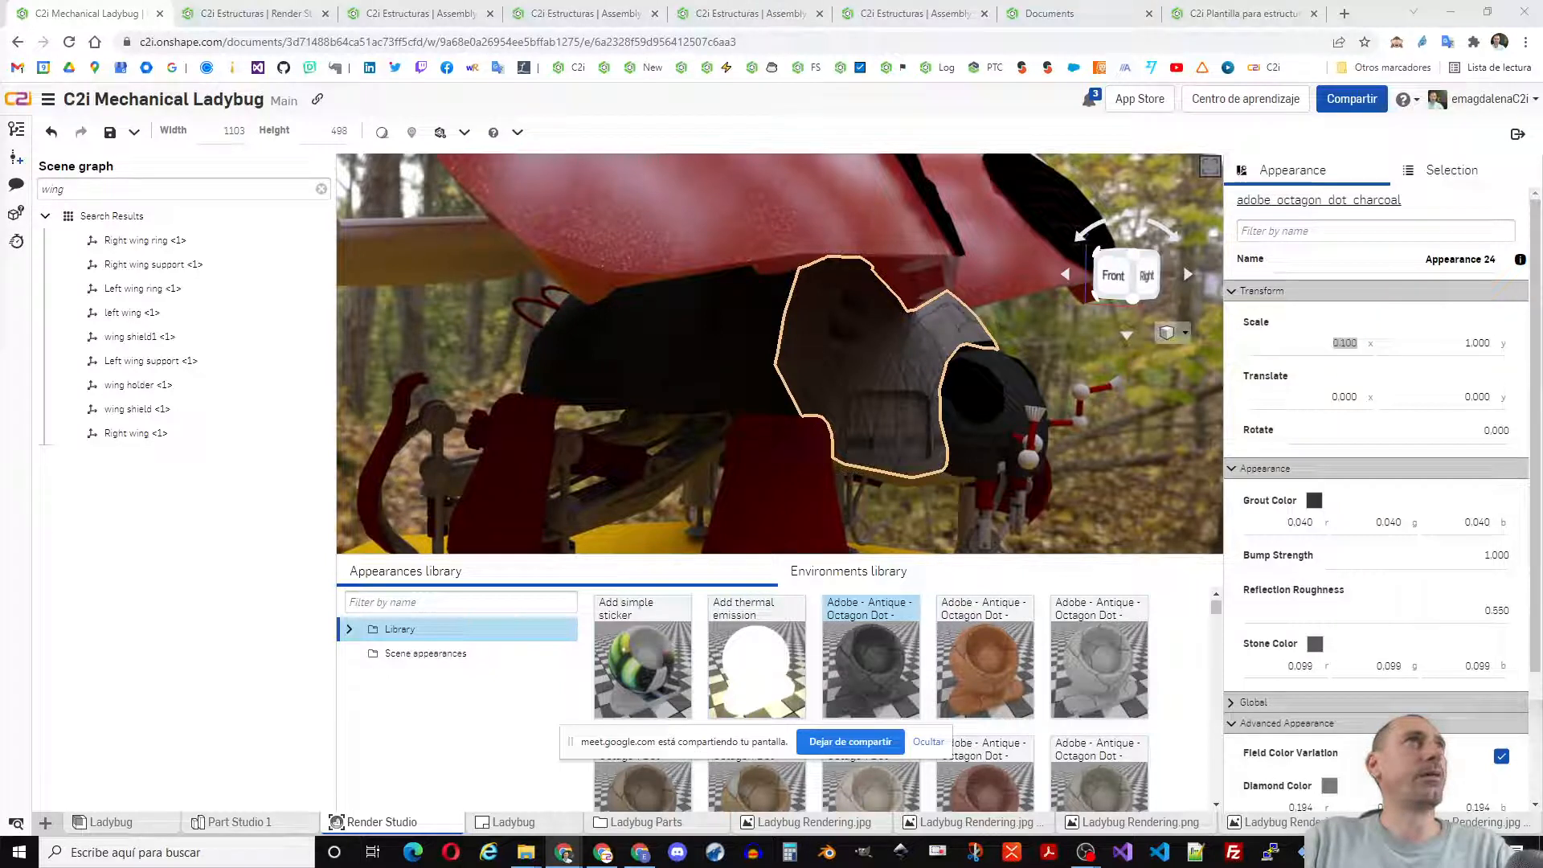
# - Render the closer ladybug view to Onshape as an 800 x 450 JPG, 16 x 9, at Medium quality, and open the resulting image
pyautogui.scroll(-4, 702, 374)
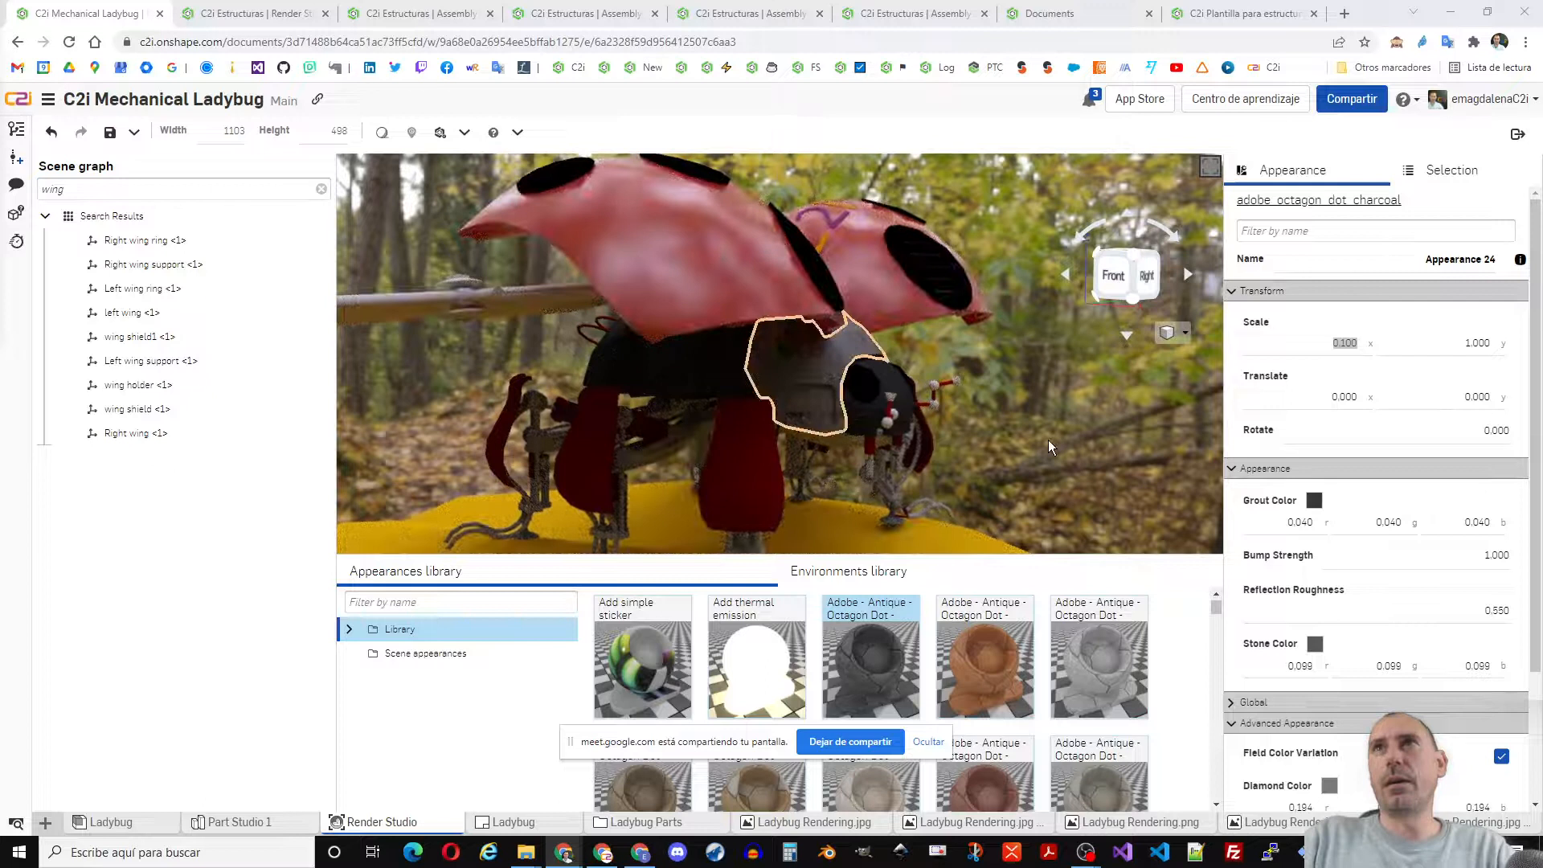
pyautogui.click(465, 135)
pyautogui.click(464, 137)
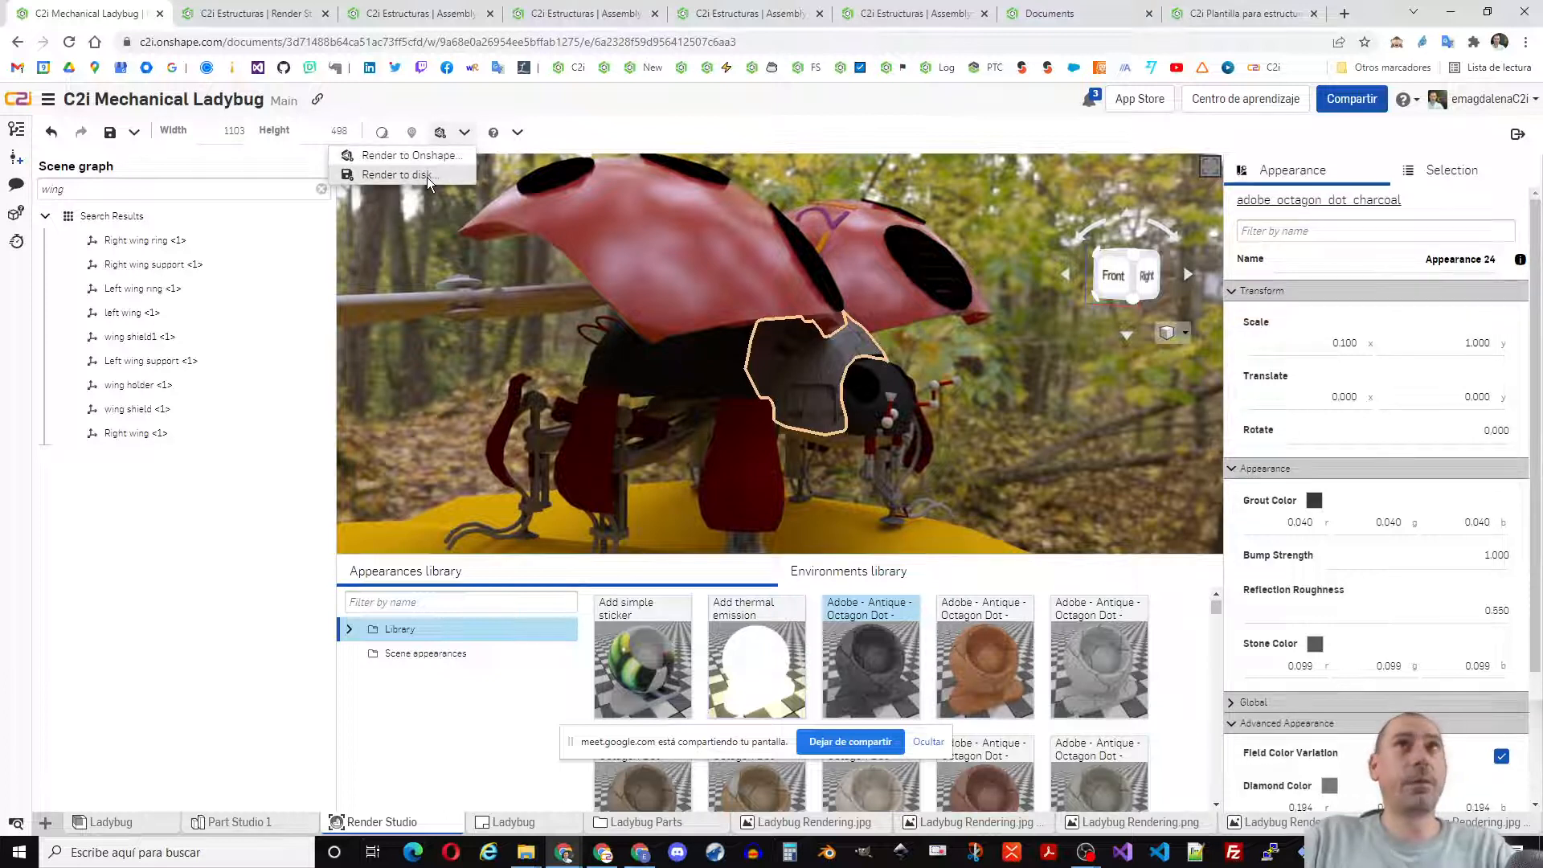
pyautogui.click(445, 155)
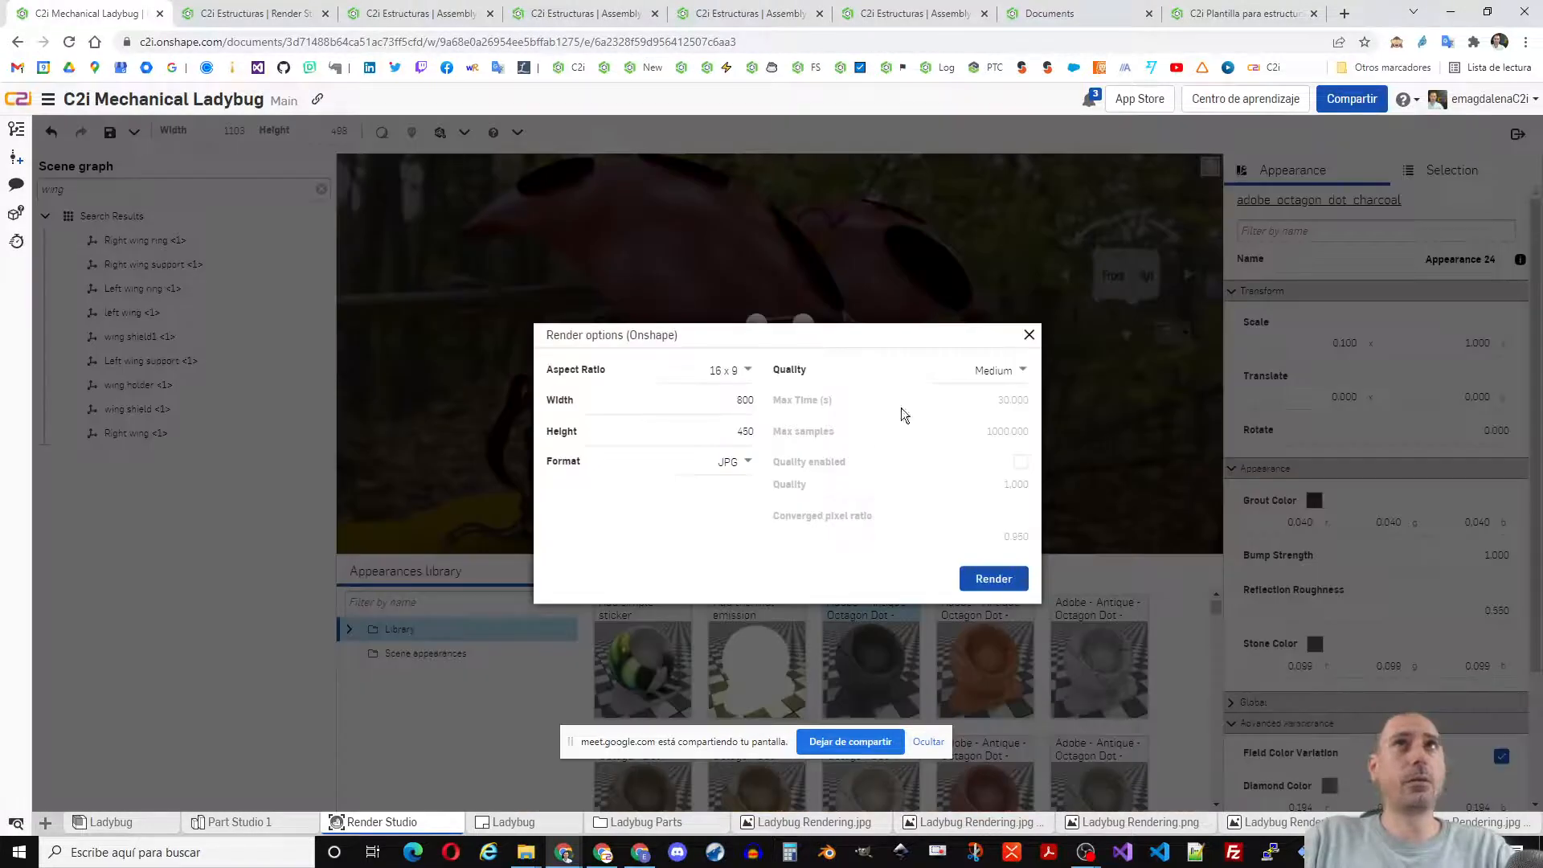
pyautogui.click(996, 579)
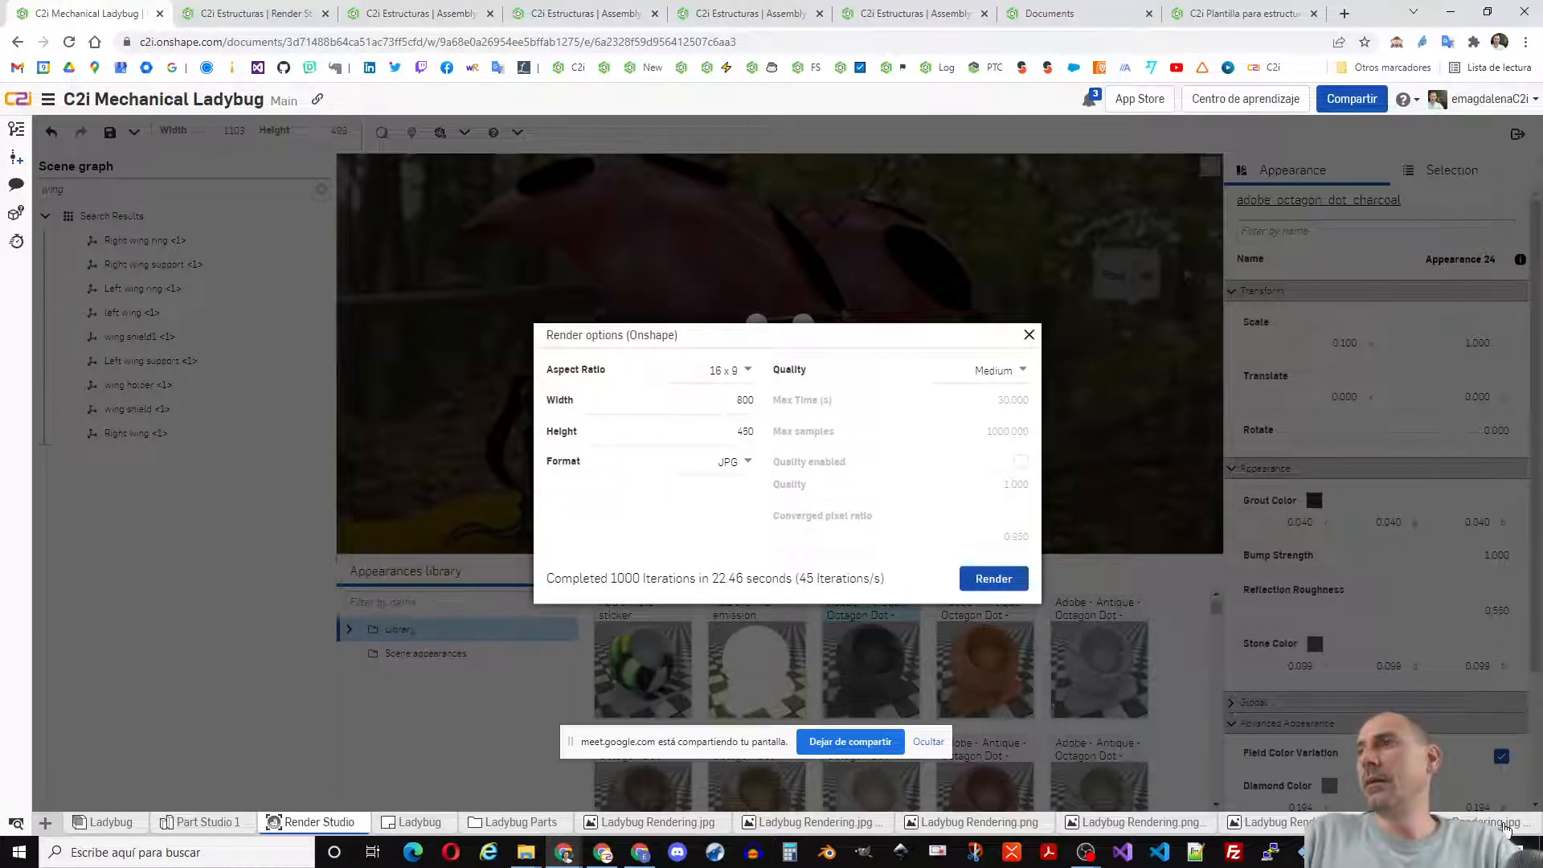
pyautogui.click(1486, 821)
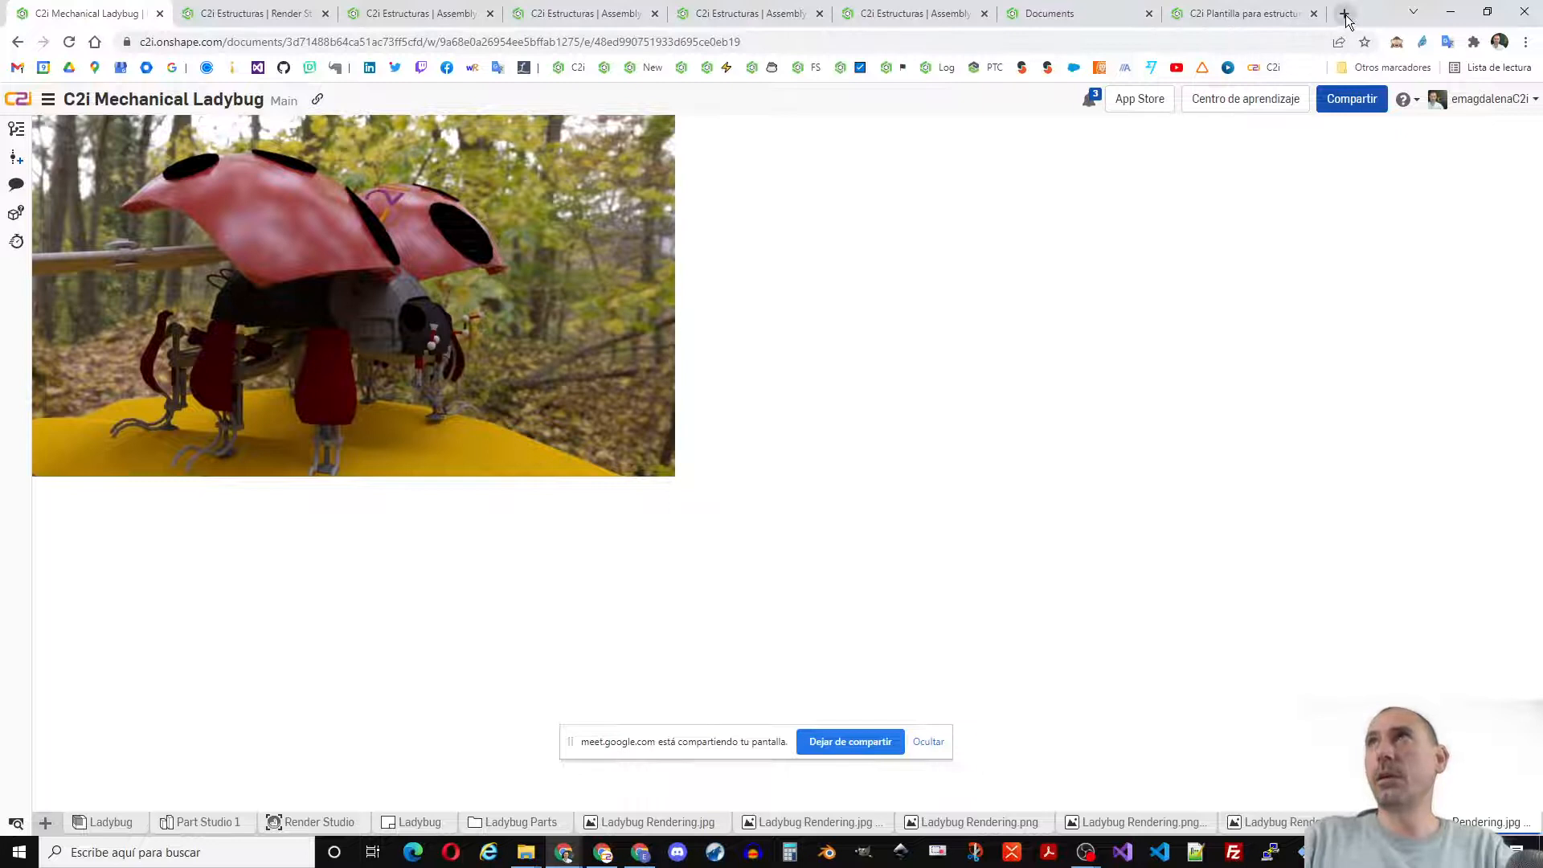
# - Open the c2i.es course catalogue in a new browser tab, and open the Onshape courses 22103 and 22104 in separate tabs
pyautogui.hotkey('ctrl', 't')
pyautogui.write('c')
pyautogui.press('Return')
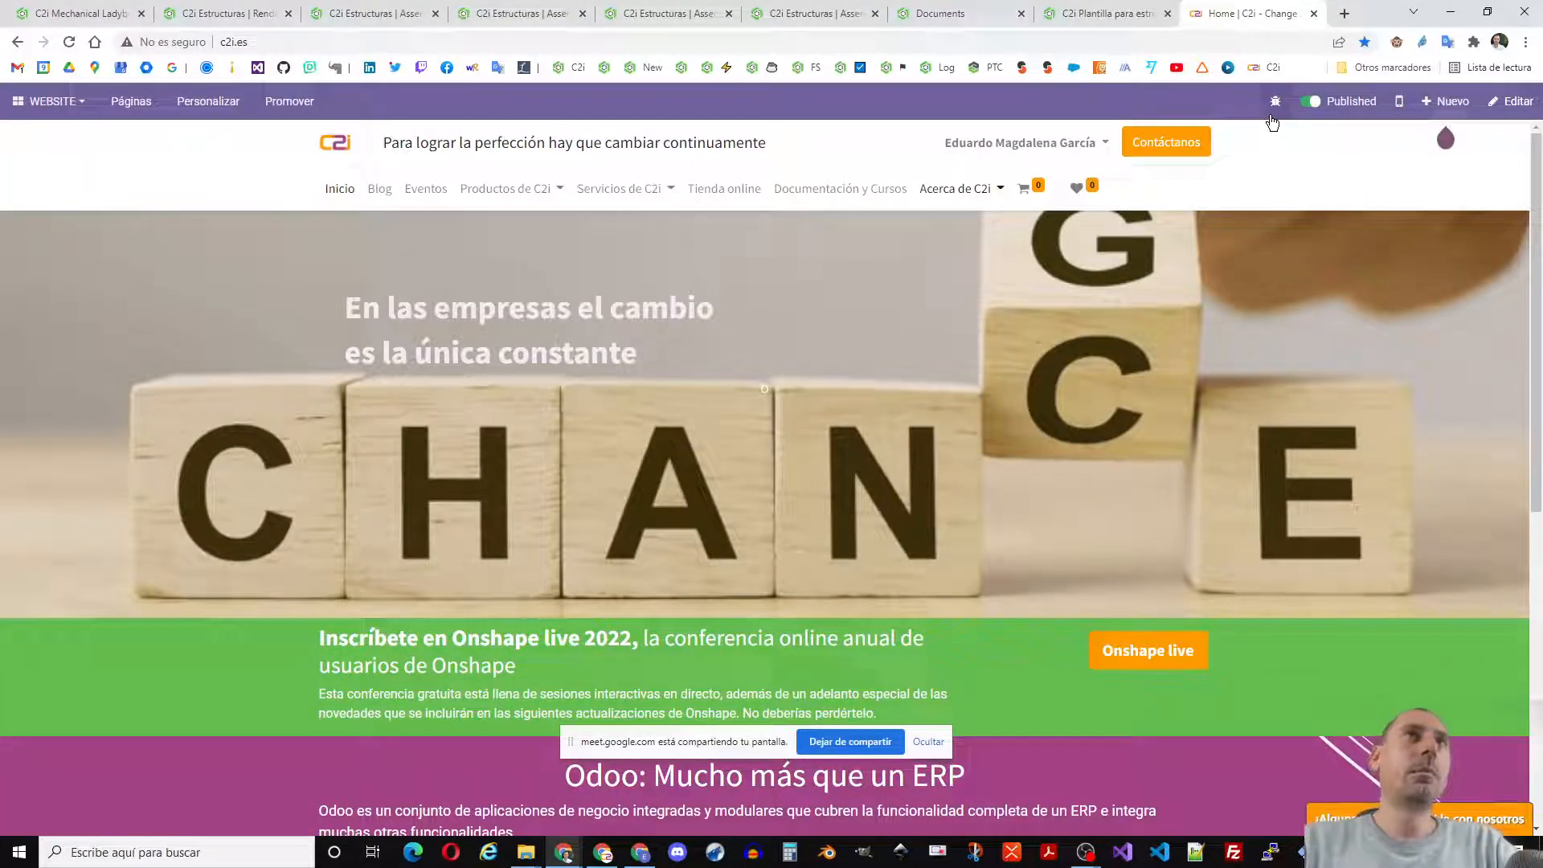
pyautogui.click(829, 197)
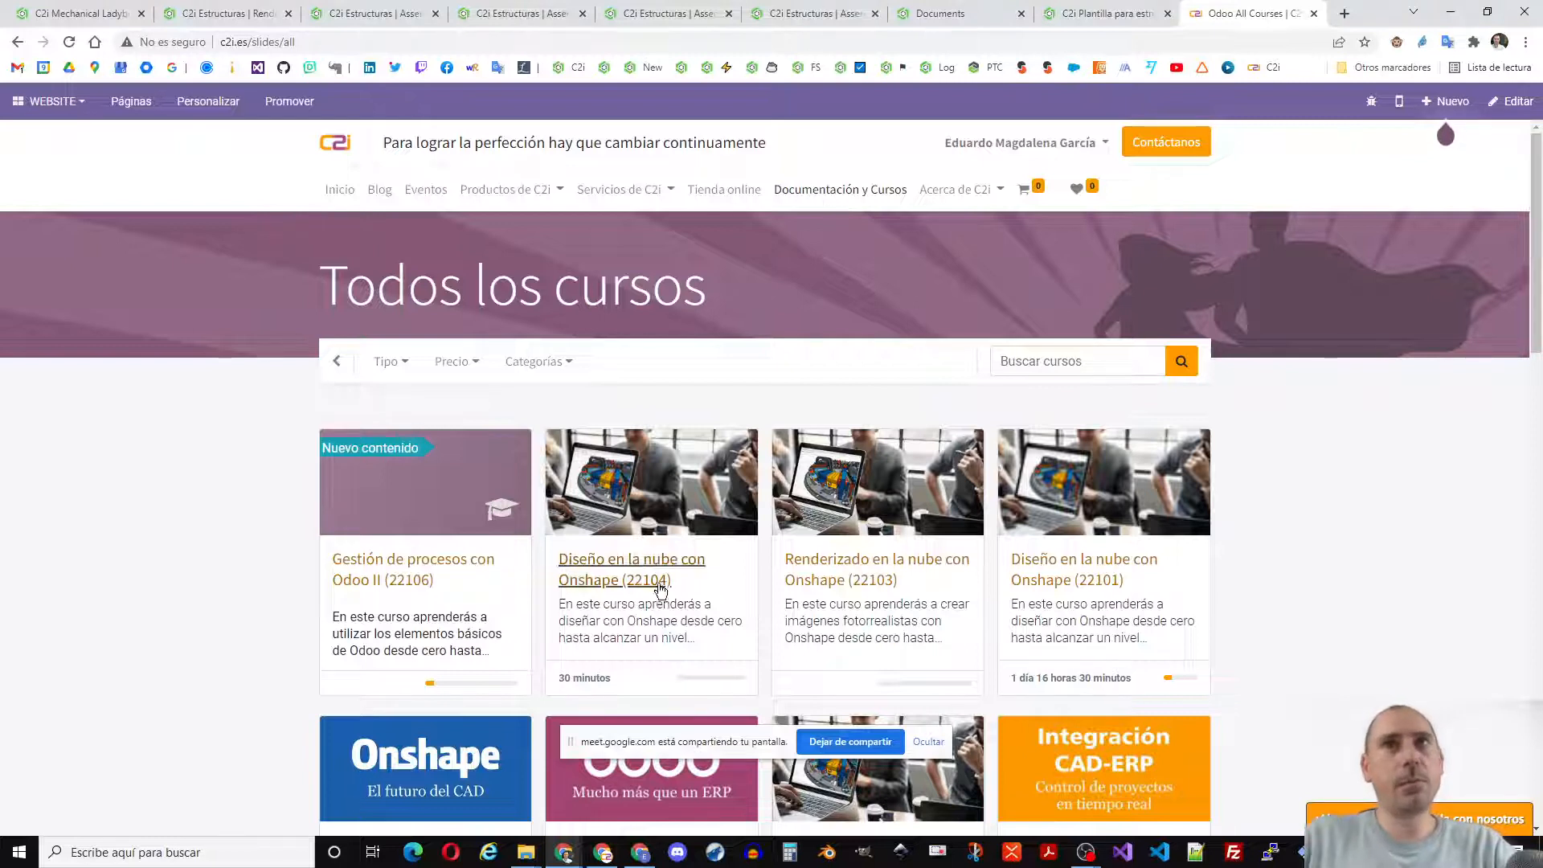
pyautogui.middleClick(815, 586)
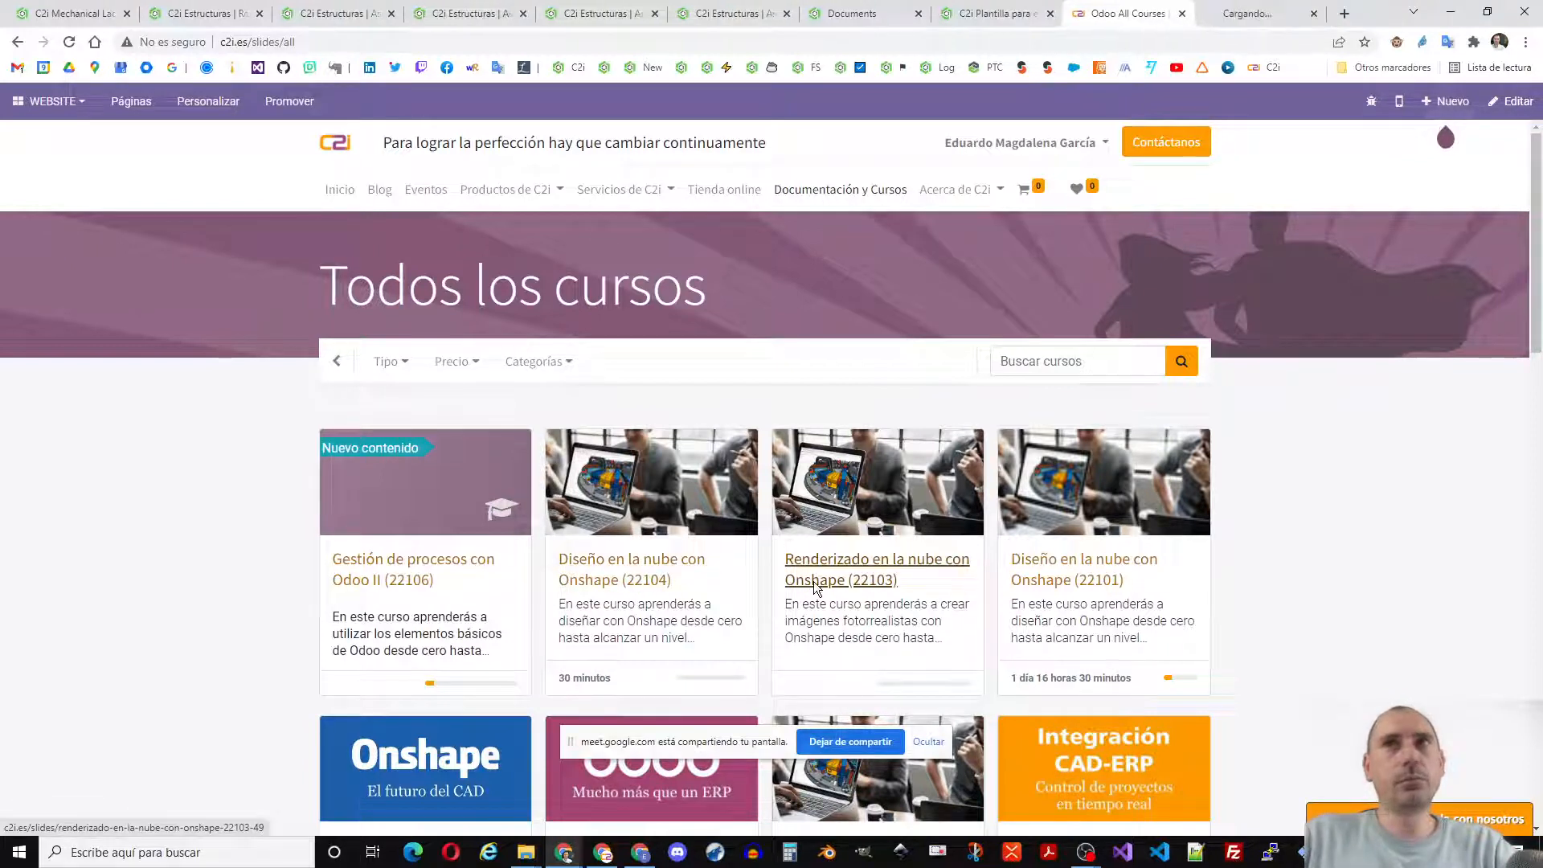
pyautogui.middleClick(657, 582)
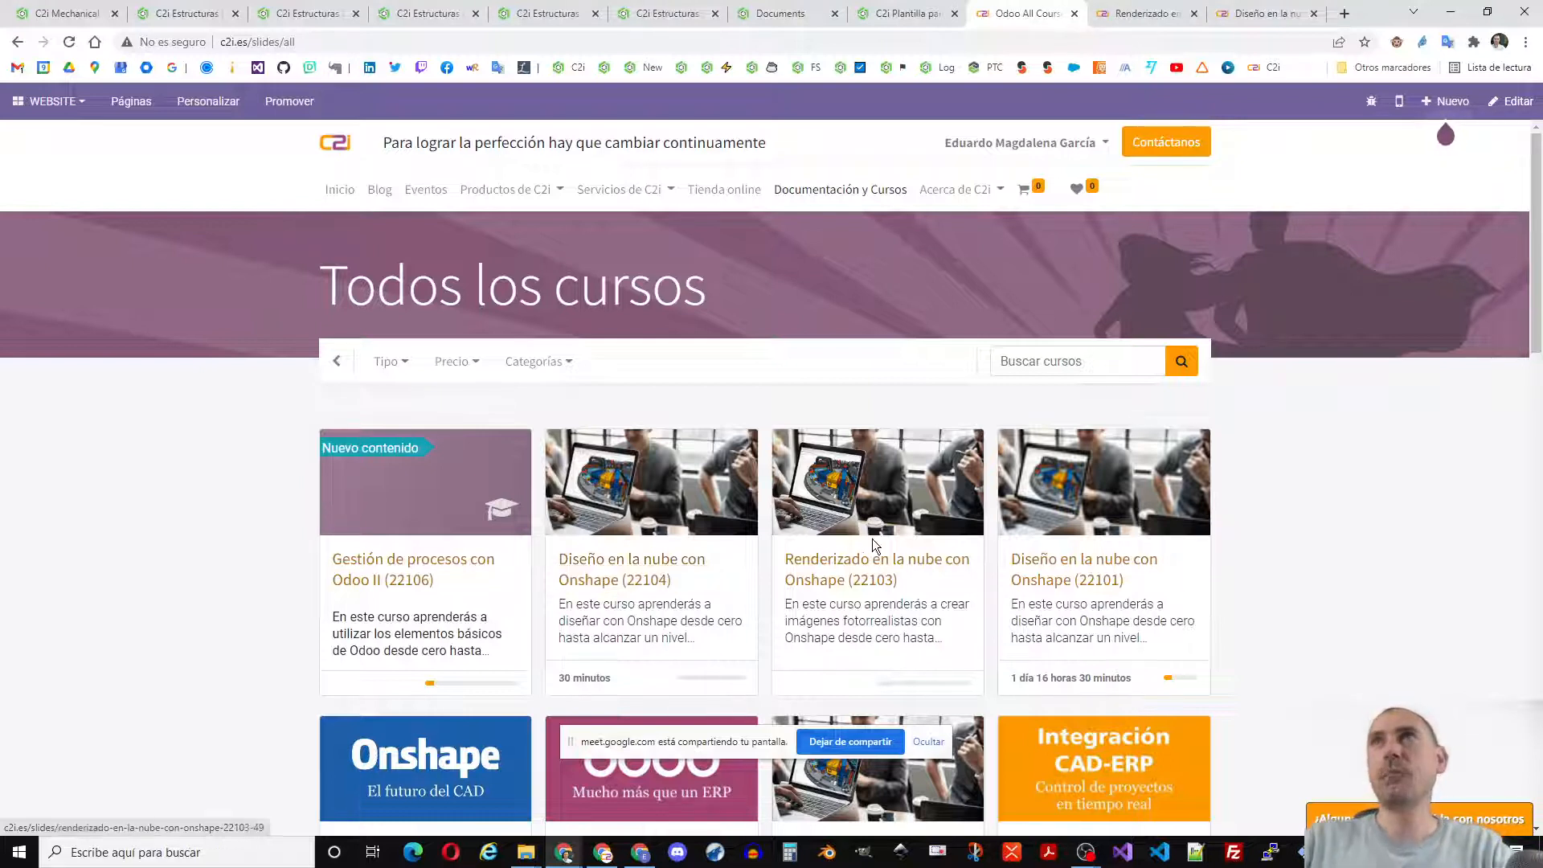
# - Switch to the Renderizado en la nube con Onshape (22103) course page and examine its session dates and times
pyautogui.click(1123, 21)
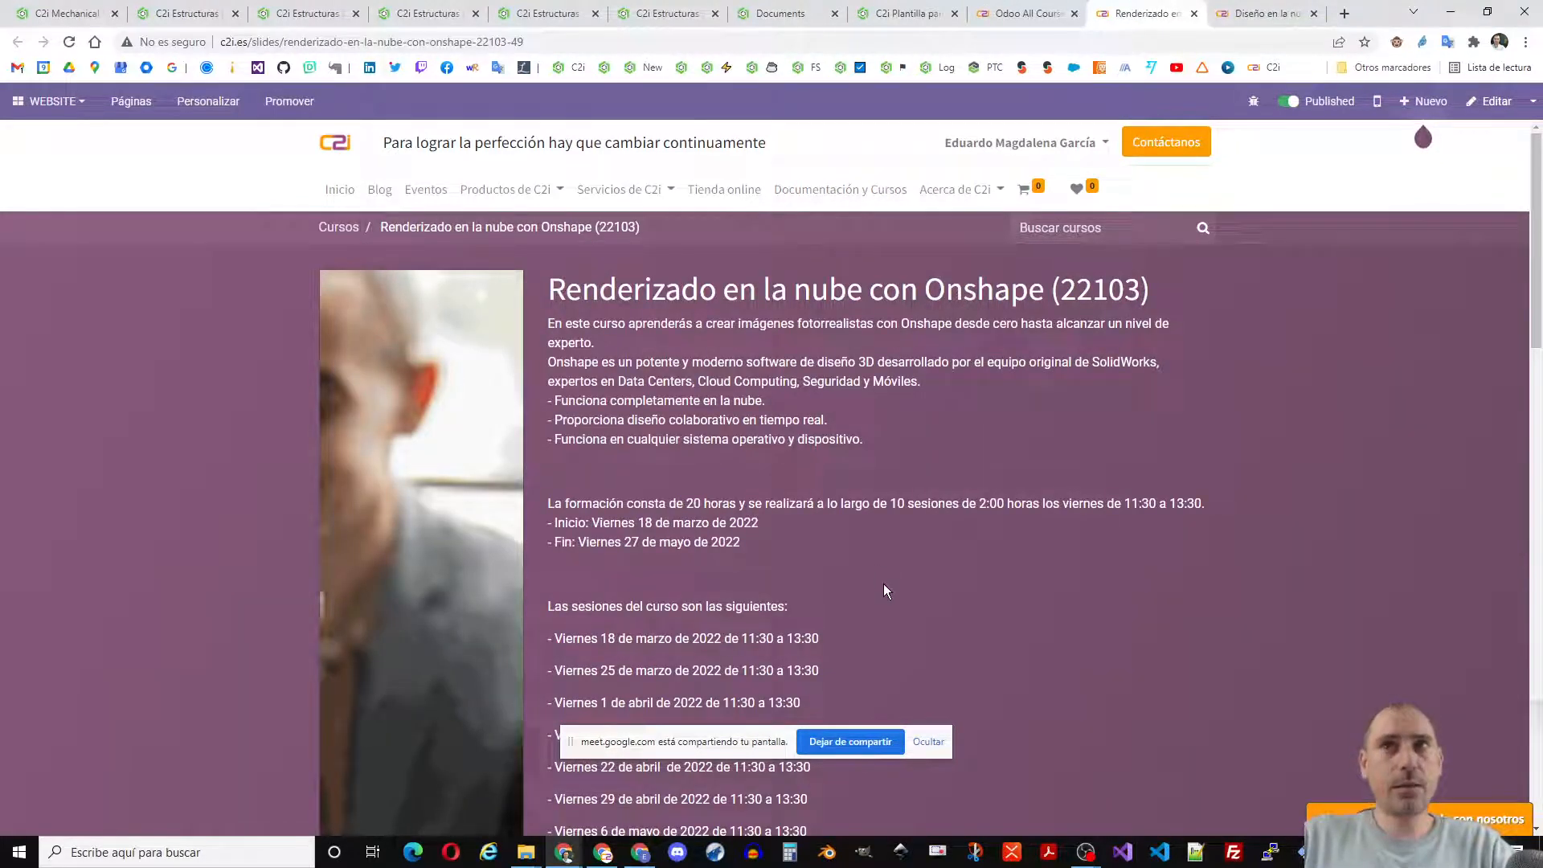
pyautogui.scroll(-2, 870, 567)
pyautogui.moveTo(739, 478); pyautogui.dragTo(821, 477)
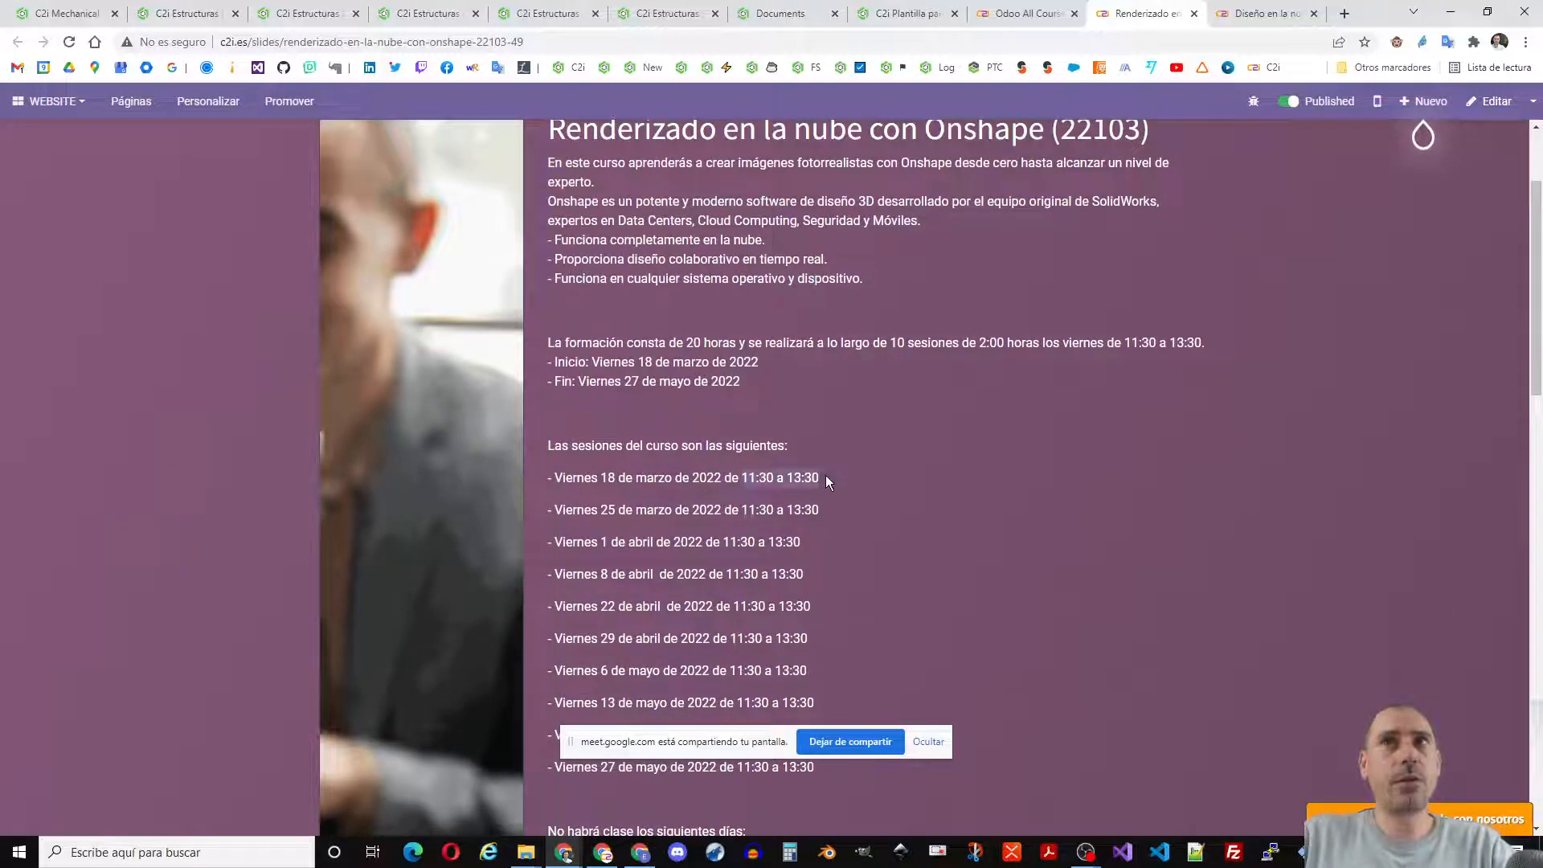
pyautogui.scroll(-2, 807, 480)
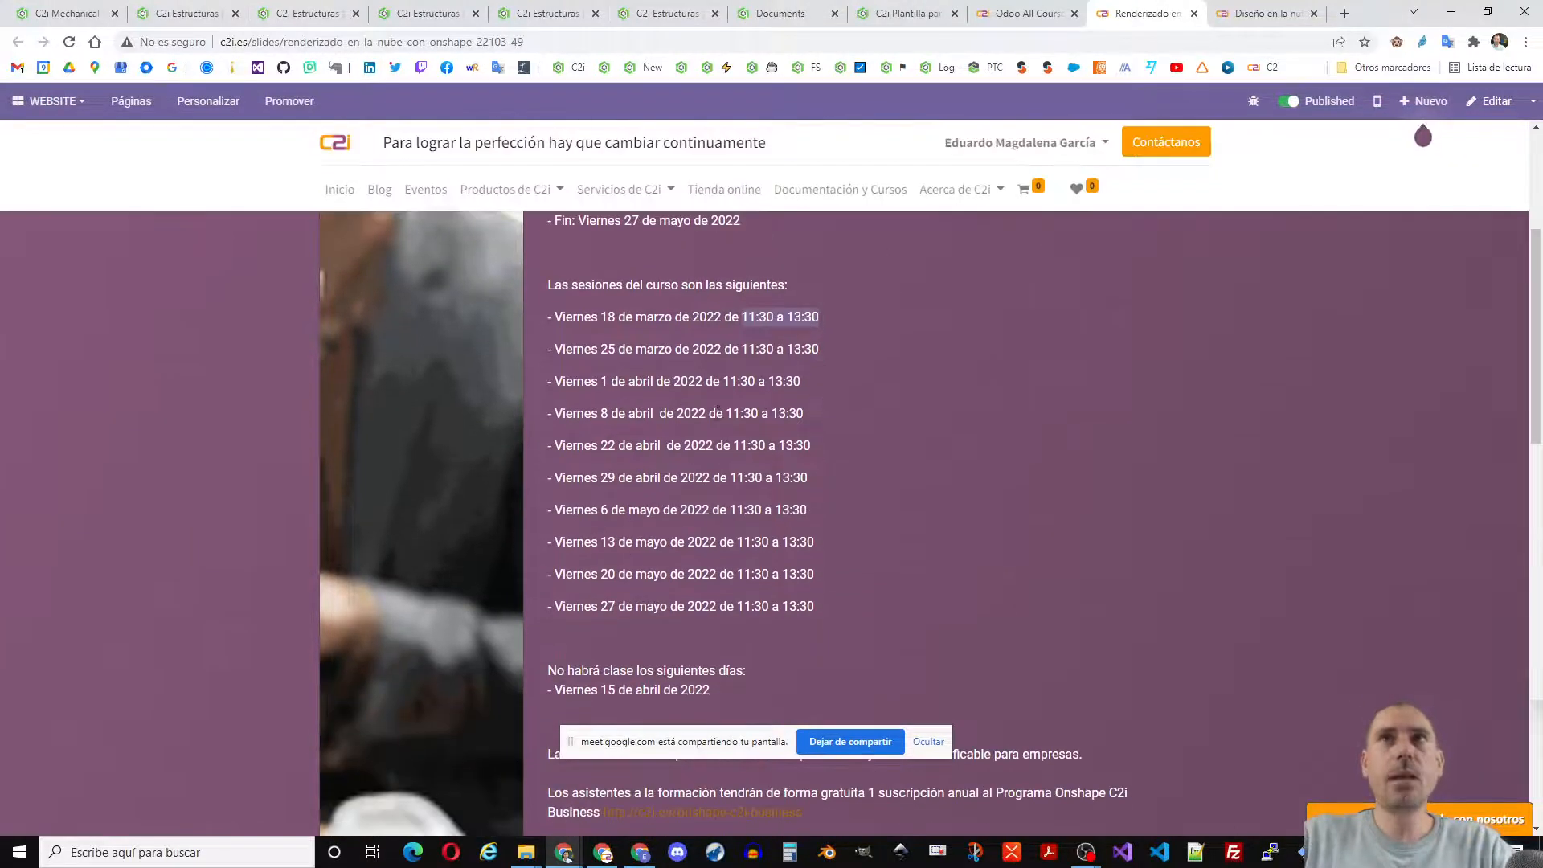
pyautogui.click(590, 316)
pyautogui.moveTo(591, 316); pyautogui.dragTo(677, 324)
pyautogui.click(700, 348)
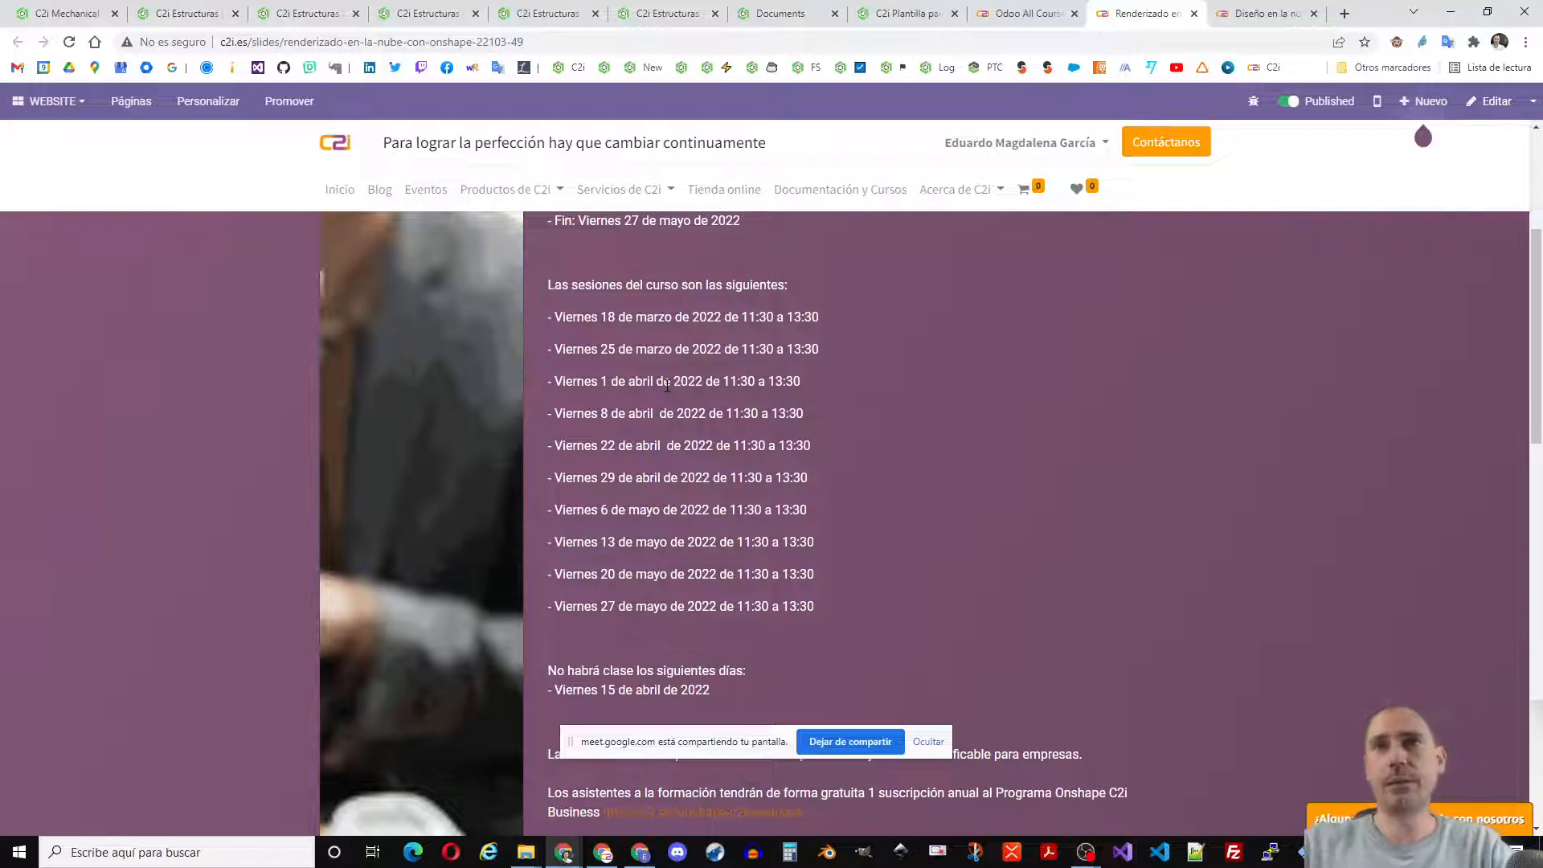
# - Examine the 22103 course's excluded dates, price, discounts and class contents, highlighting the price per student
pyautogui.scroll(-1, 778, 526)
pyautogui.scroll(-3, 778, 526)
pyautogui.moveTo(731, 513); pyautogui.dragTo(793, 513)
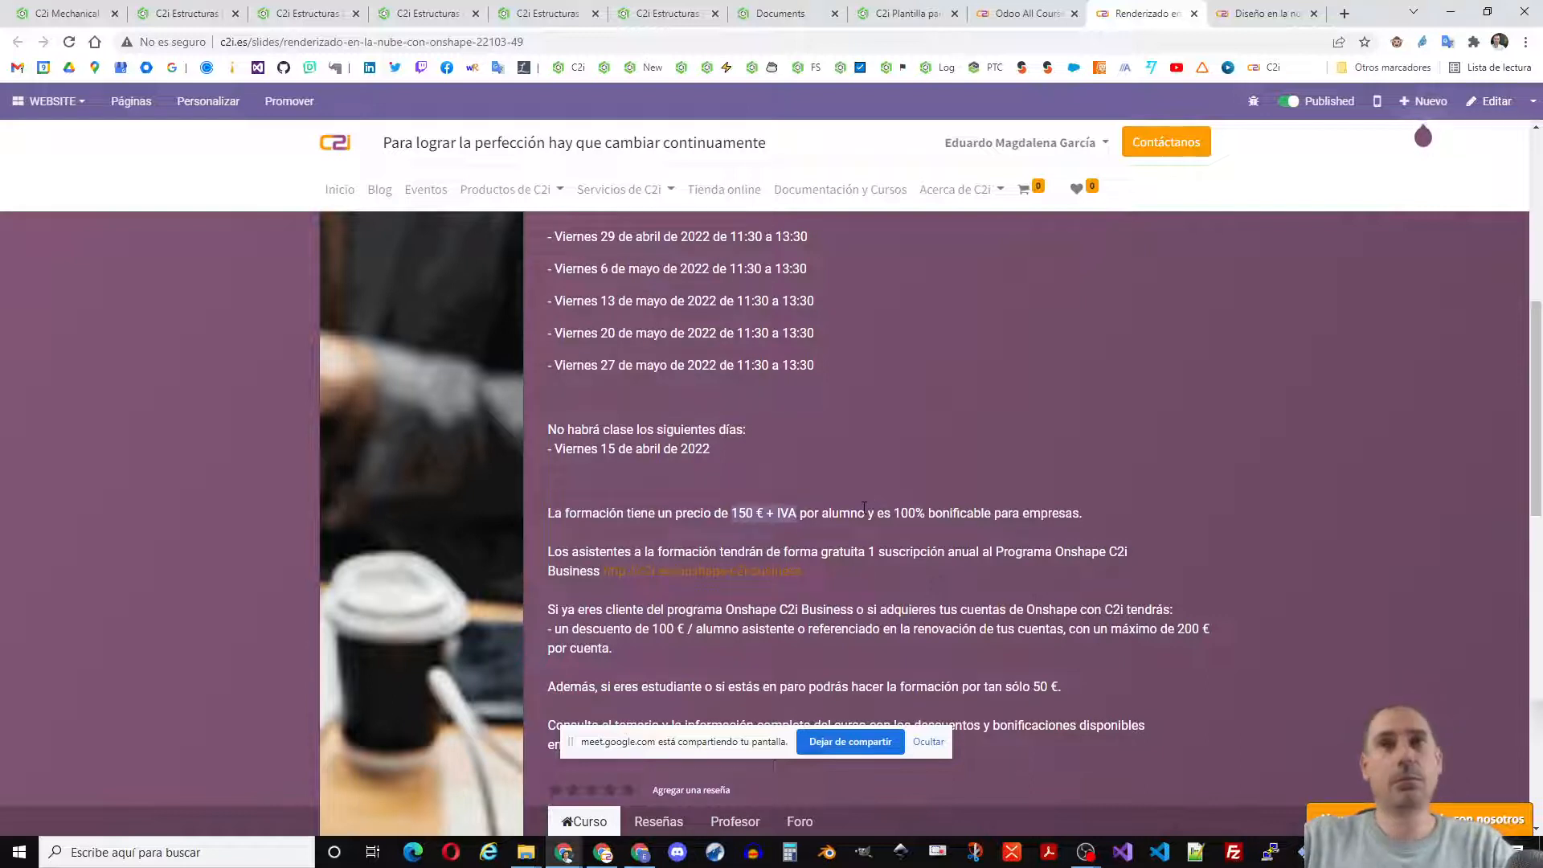
pyautogui.click(768, 515)
pyautogui.moveTo(733, 511); pyautogui.dragTo(794, 515)
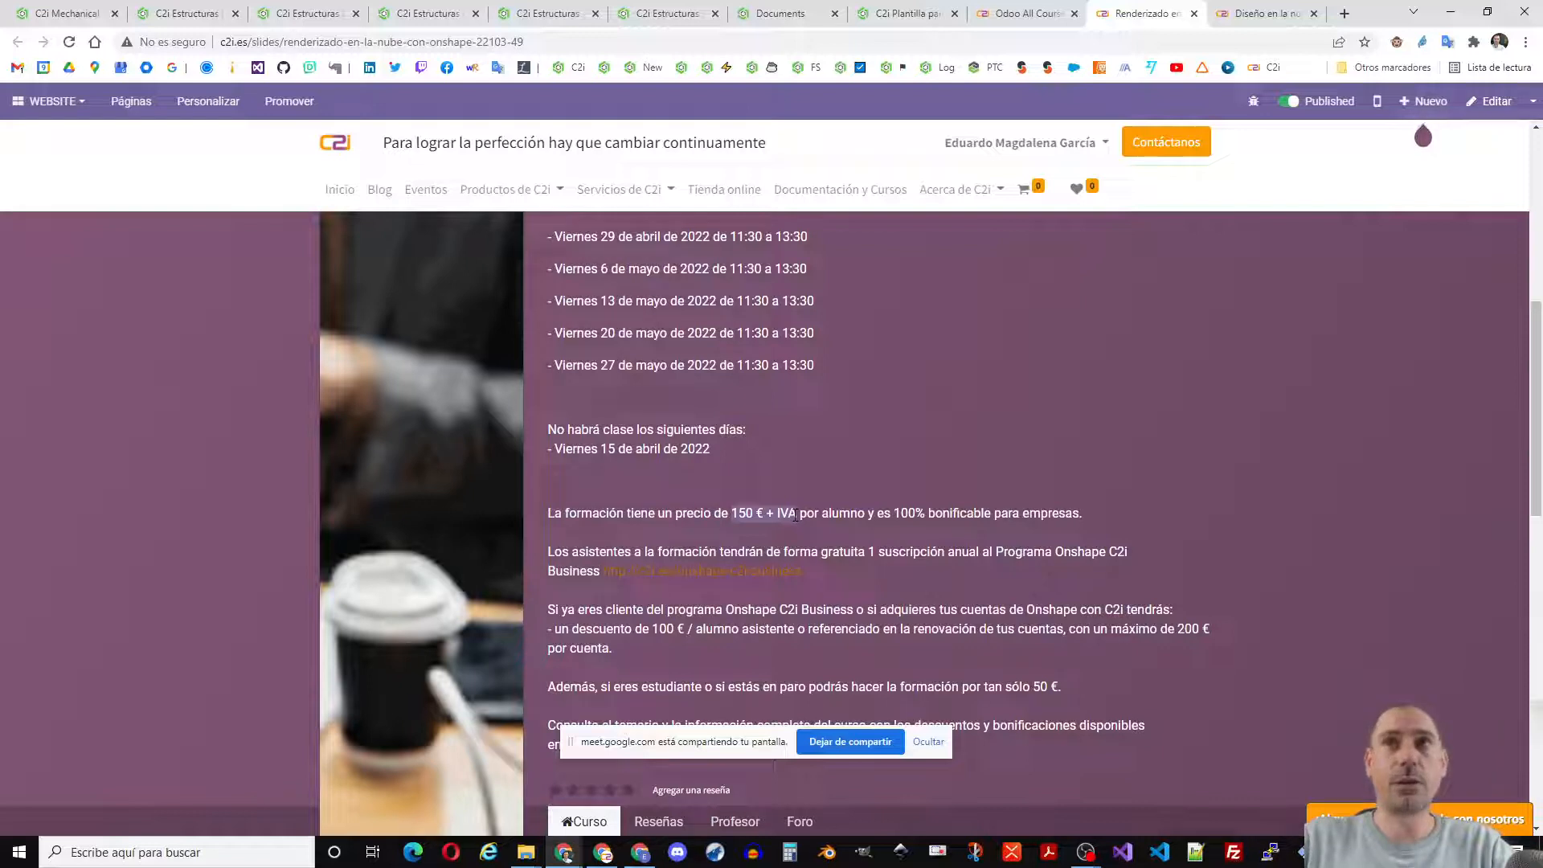
pyautogui.click(832, 517)
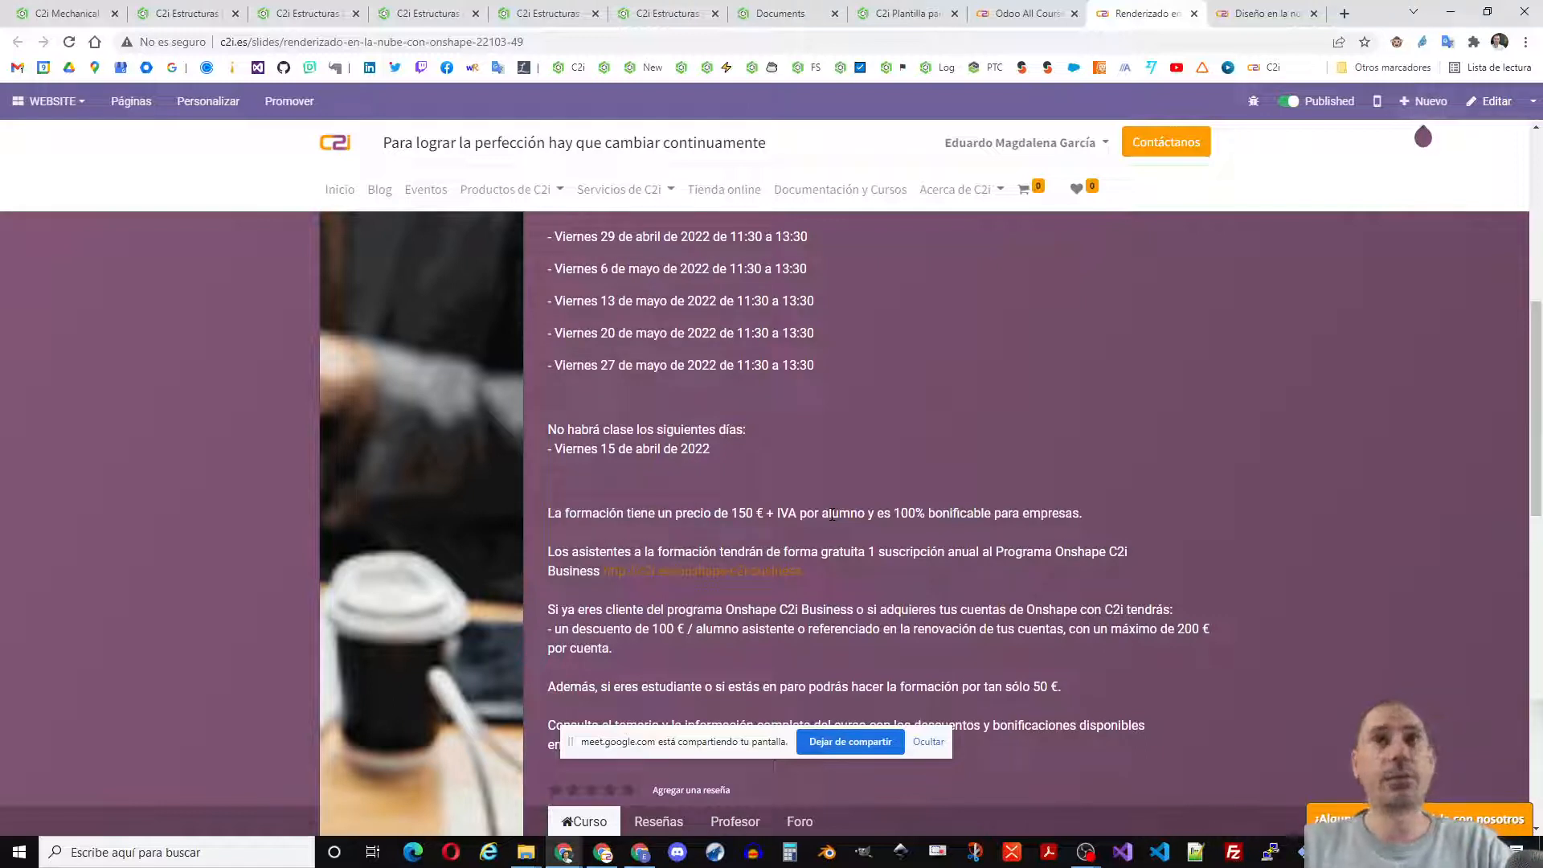
pyautogui.scroll(-1, 836, 609)
pyautogui.scroll(-1, 836, 609)
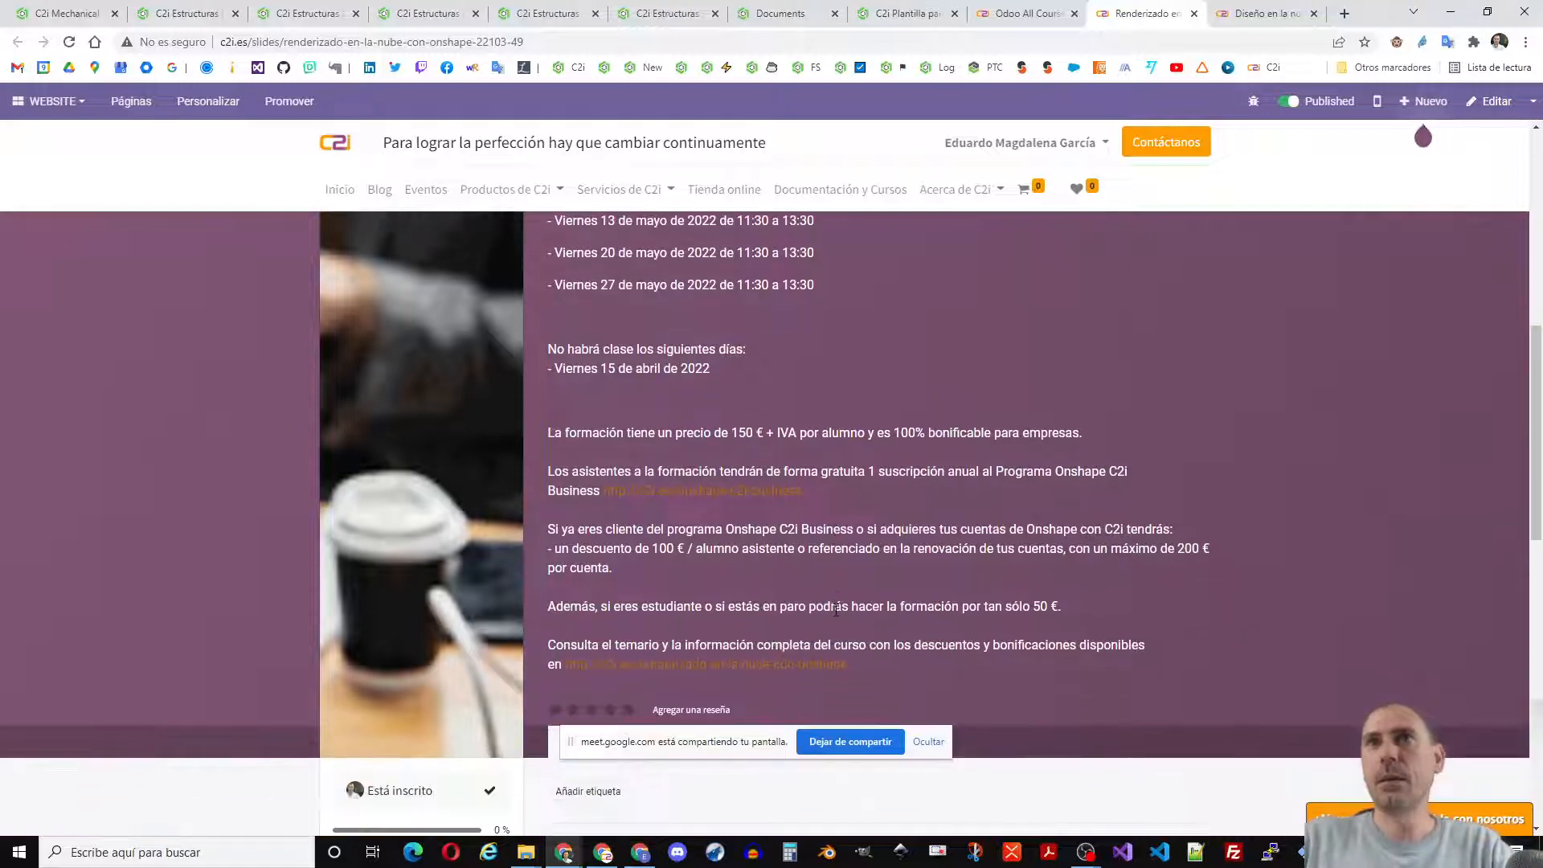
pyautogui.scroll(-2, 844, 599)
pyautogui.scroll(-4, 844, 599)
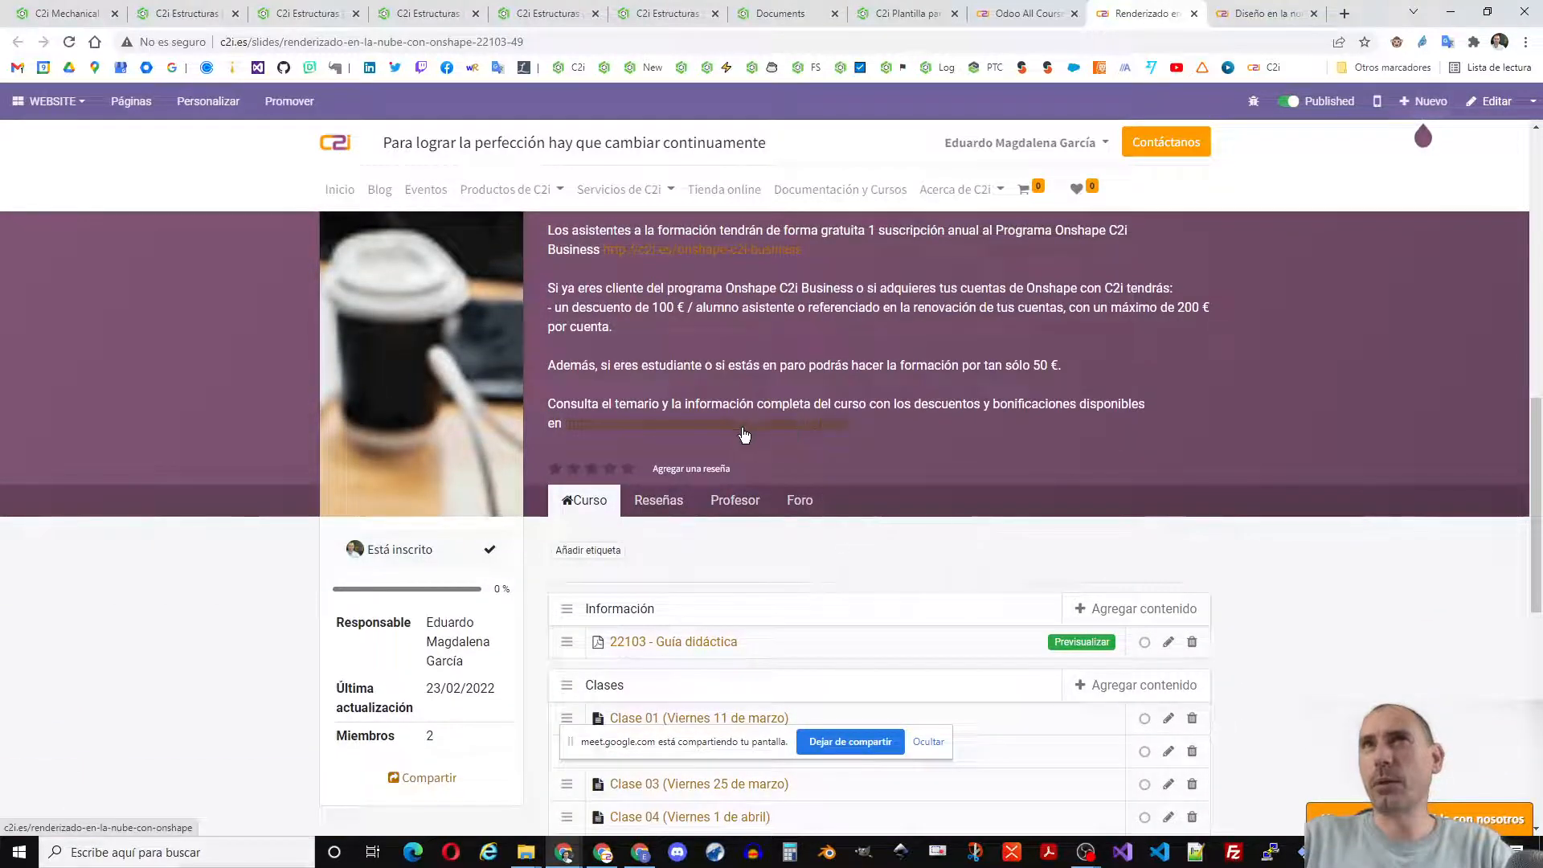
# - Open the Formación Renderizado en la nube con Onshape service page in a separate tab and review the 22103 course heading and dates
pyautogui.click(667, 191)
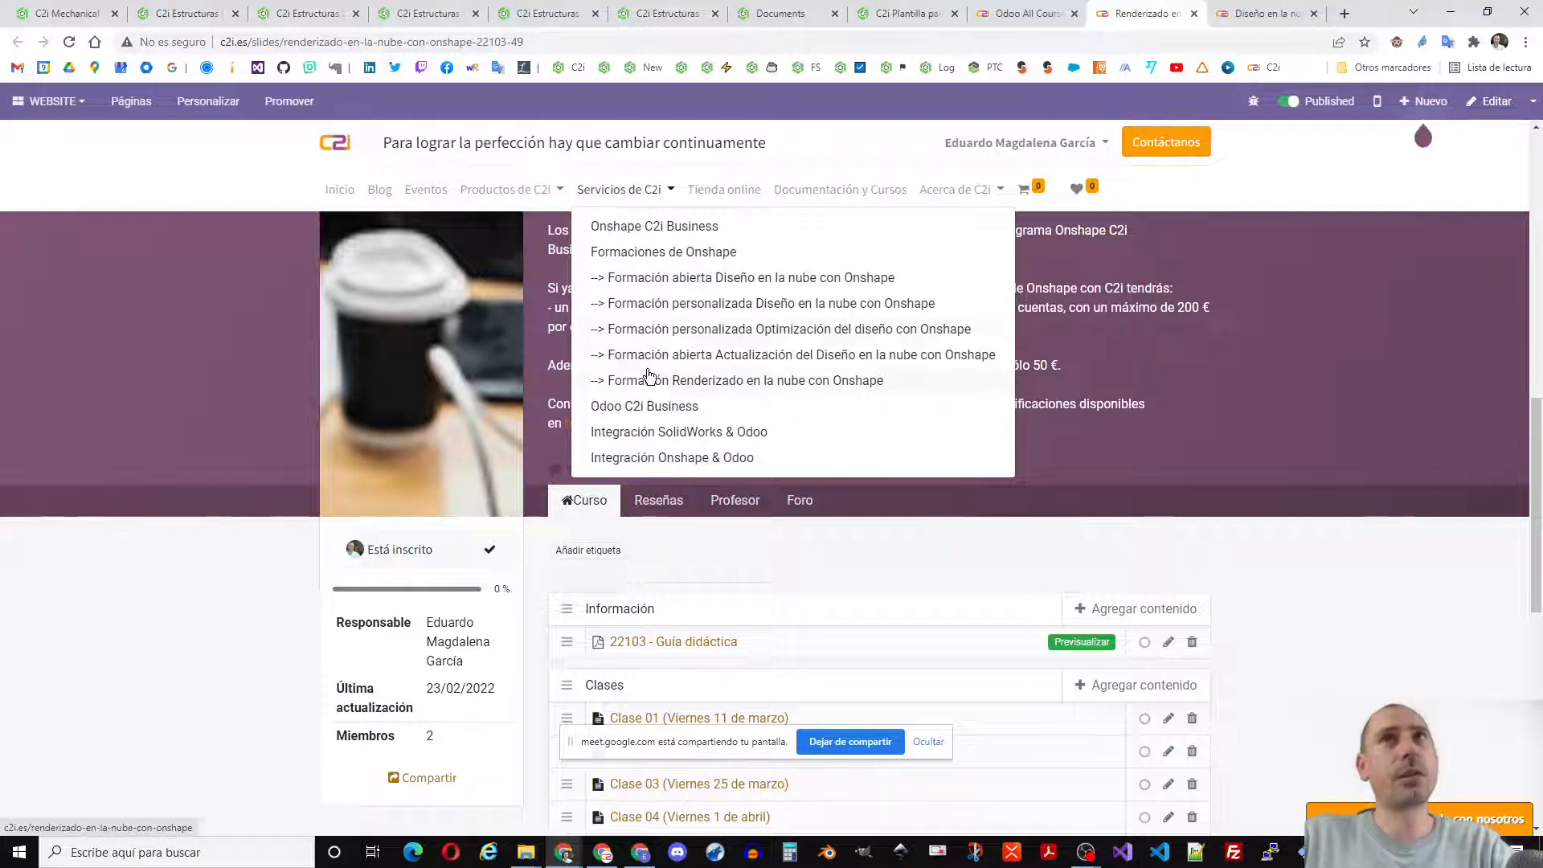
pyautogui.middleClick(728, 381)
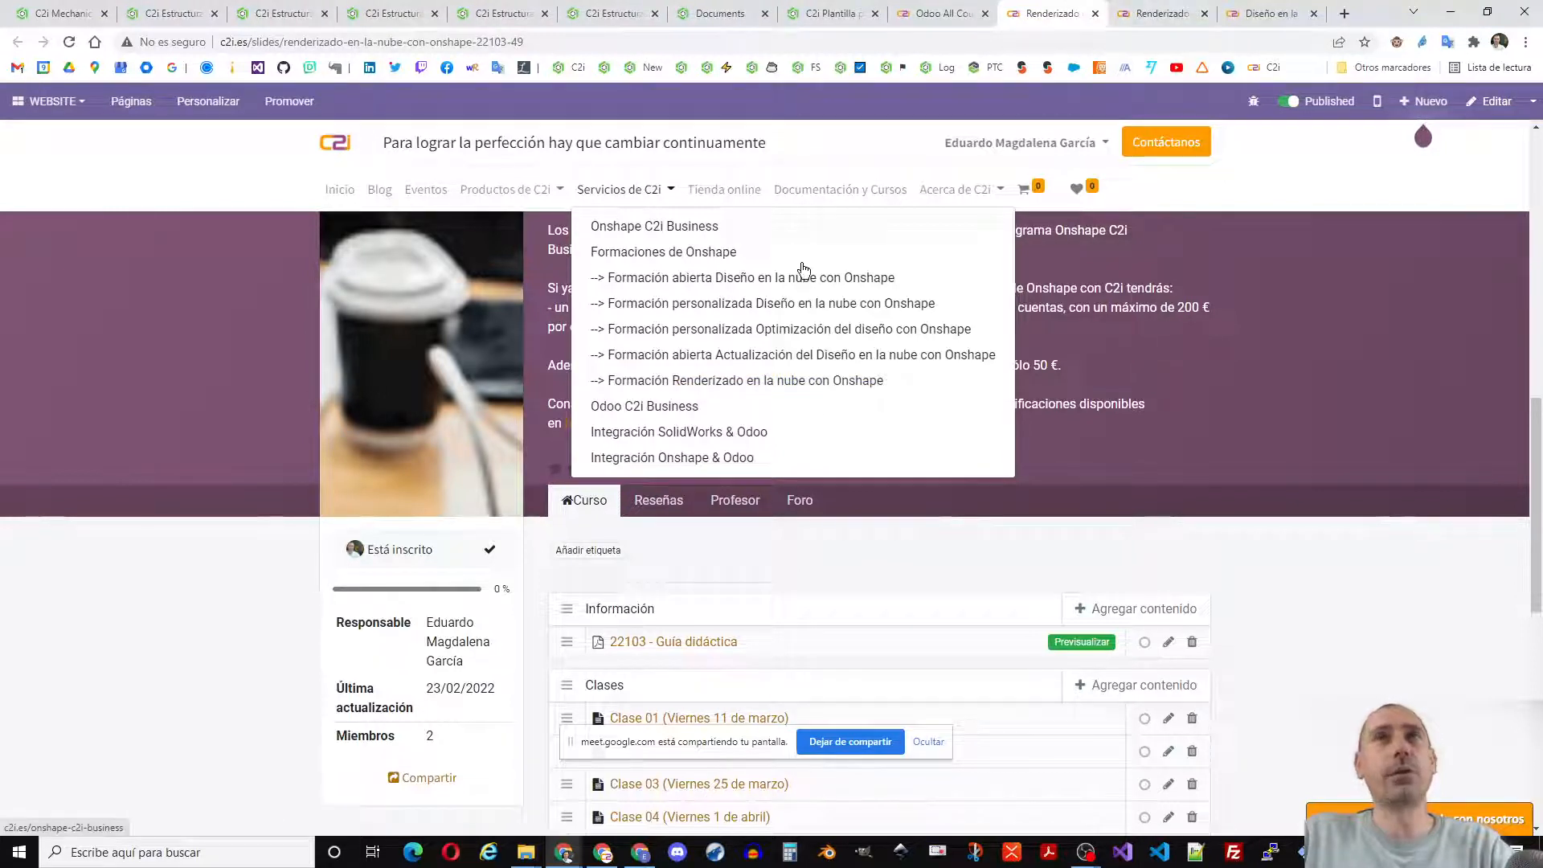
pyautogui.click(1034, 328)
pyautogui.scroll(4, 782, 319)
pyautogui.scroll(7, 782, 320)
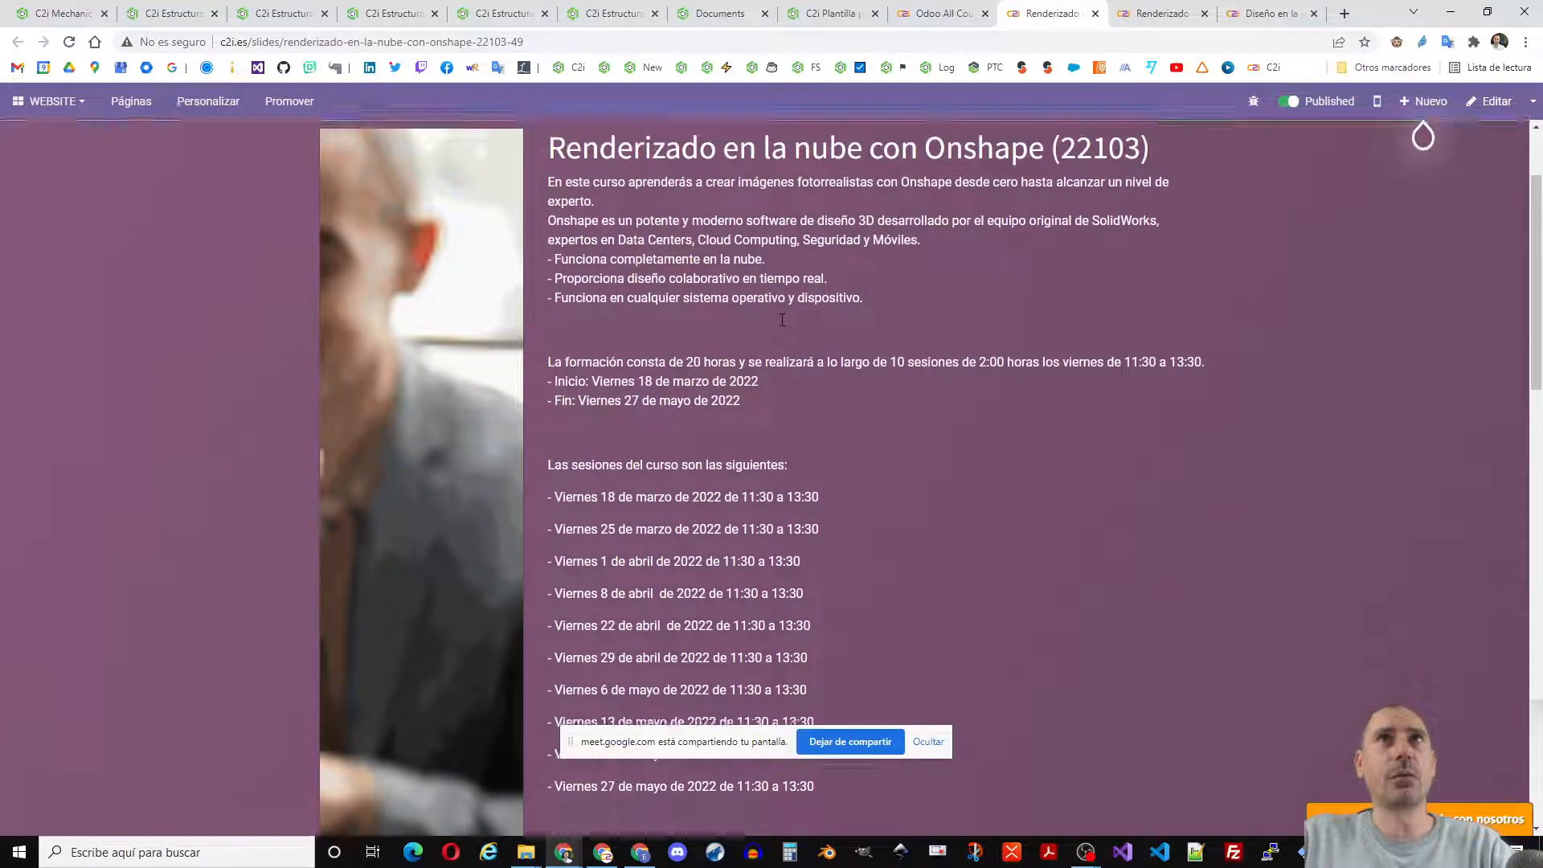
pyautogui.moveTo(772, 291); pyautogui.dragTo(1168, 297)
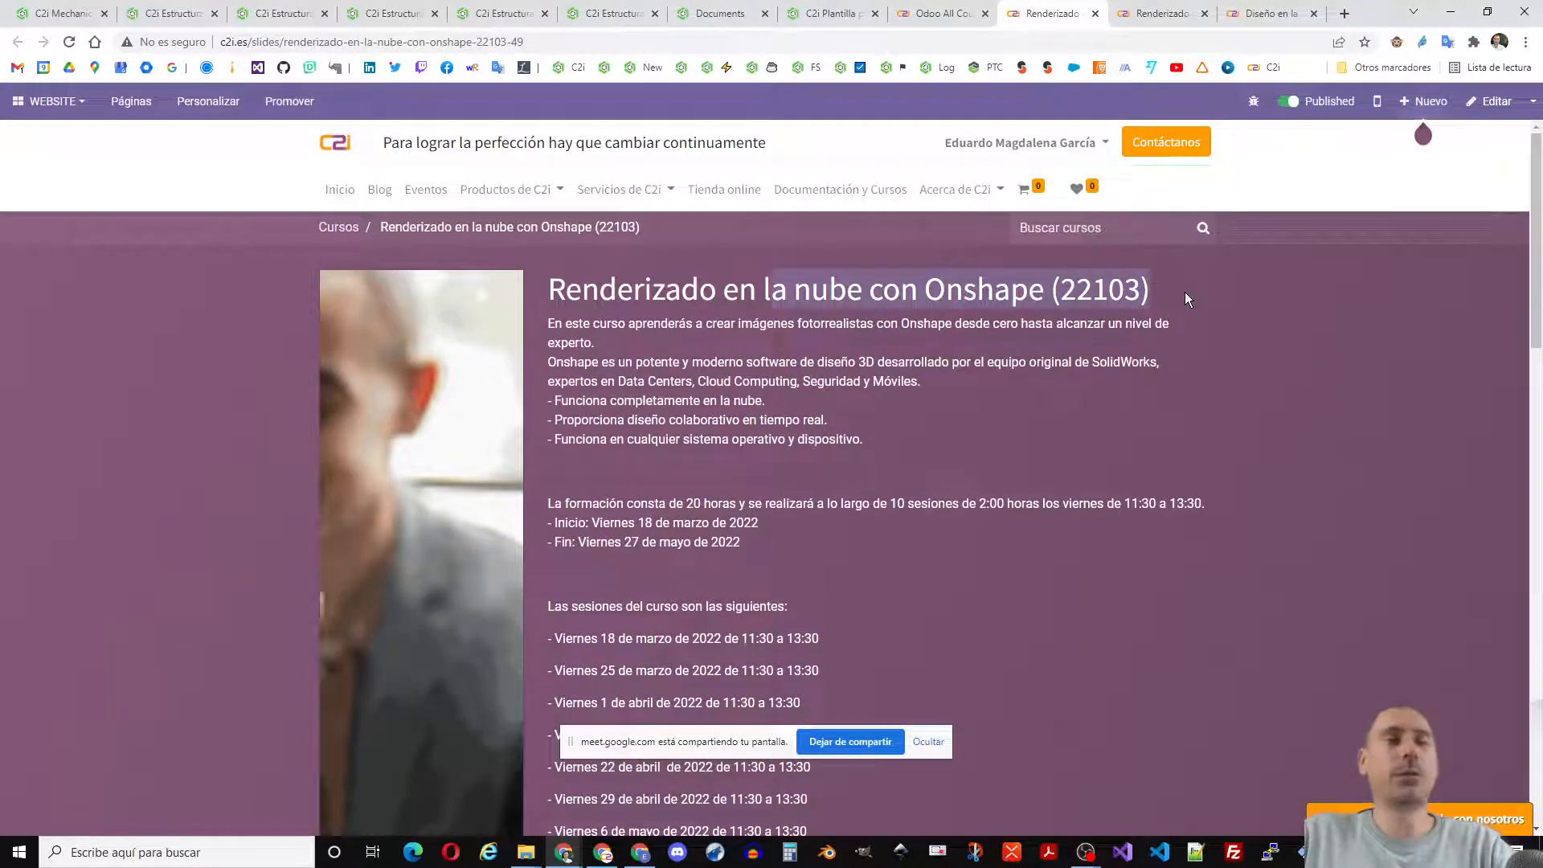
pyautogui.scroll(-2, 765, 448)
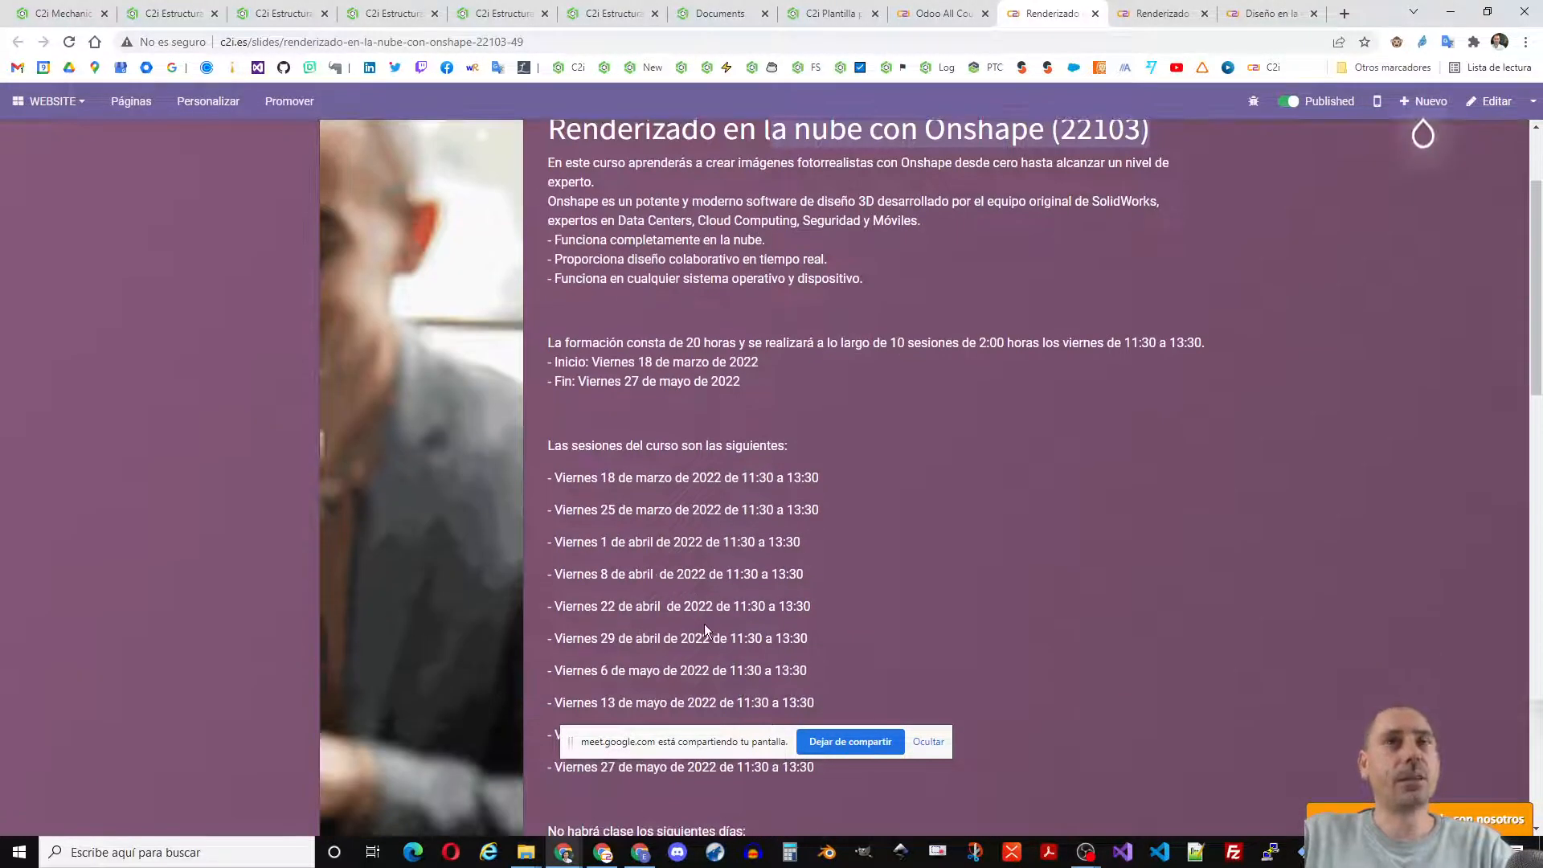
pyautogui.scroll(2, 703, 315)
pyautogui.click(668, 193)
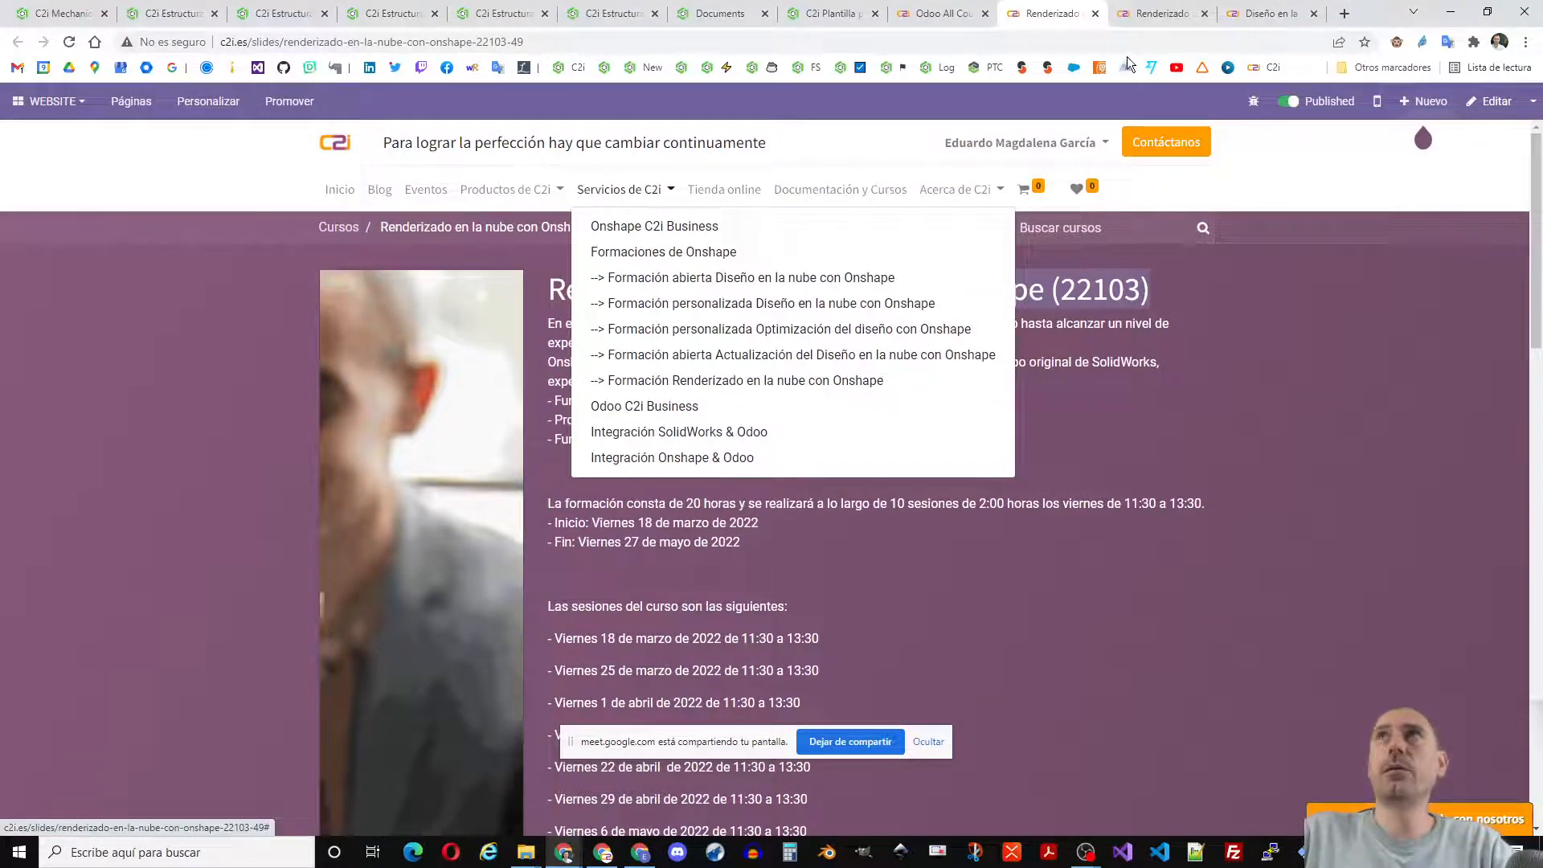
# - Switch to the Renderizado en la nube con Onshape service page and examine its programme, highlighting the Blender item
pyautogui.click(1162, 14)
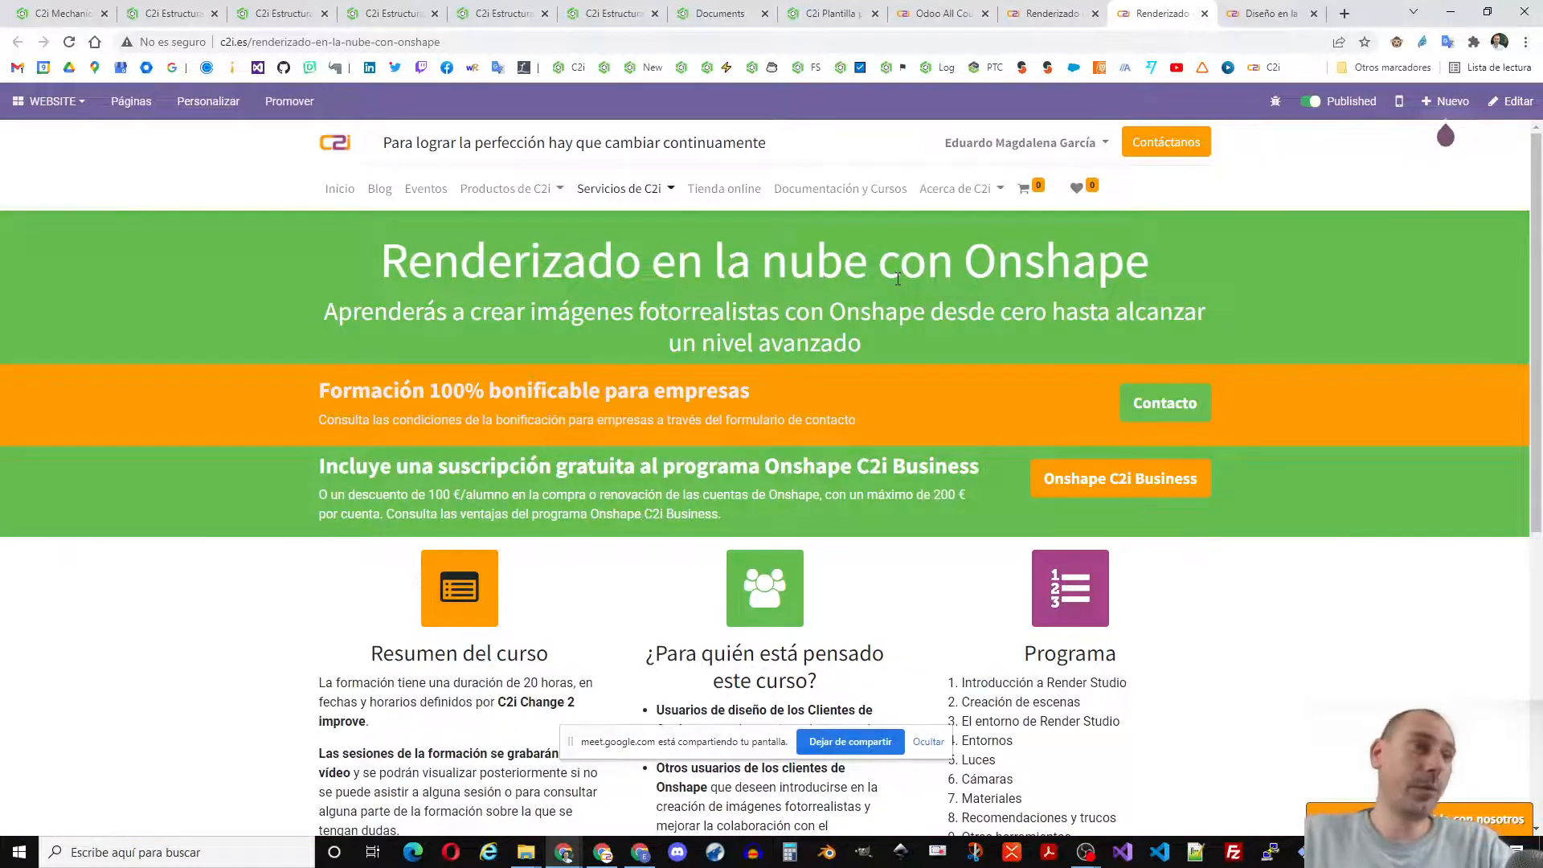
pyautogui.scroll(-4, 713, 408)
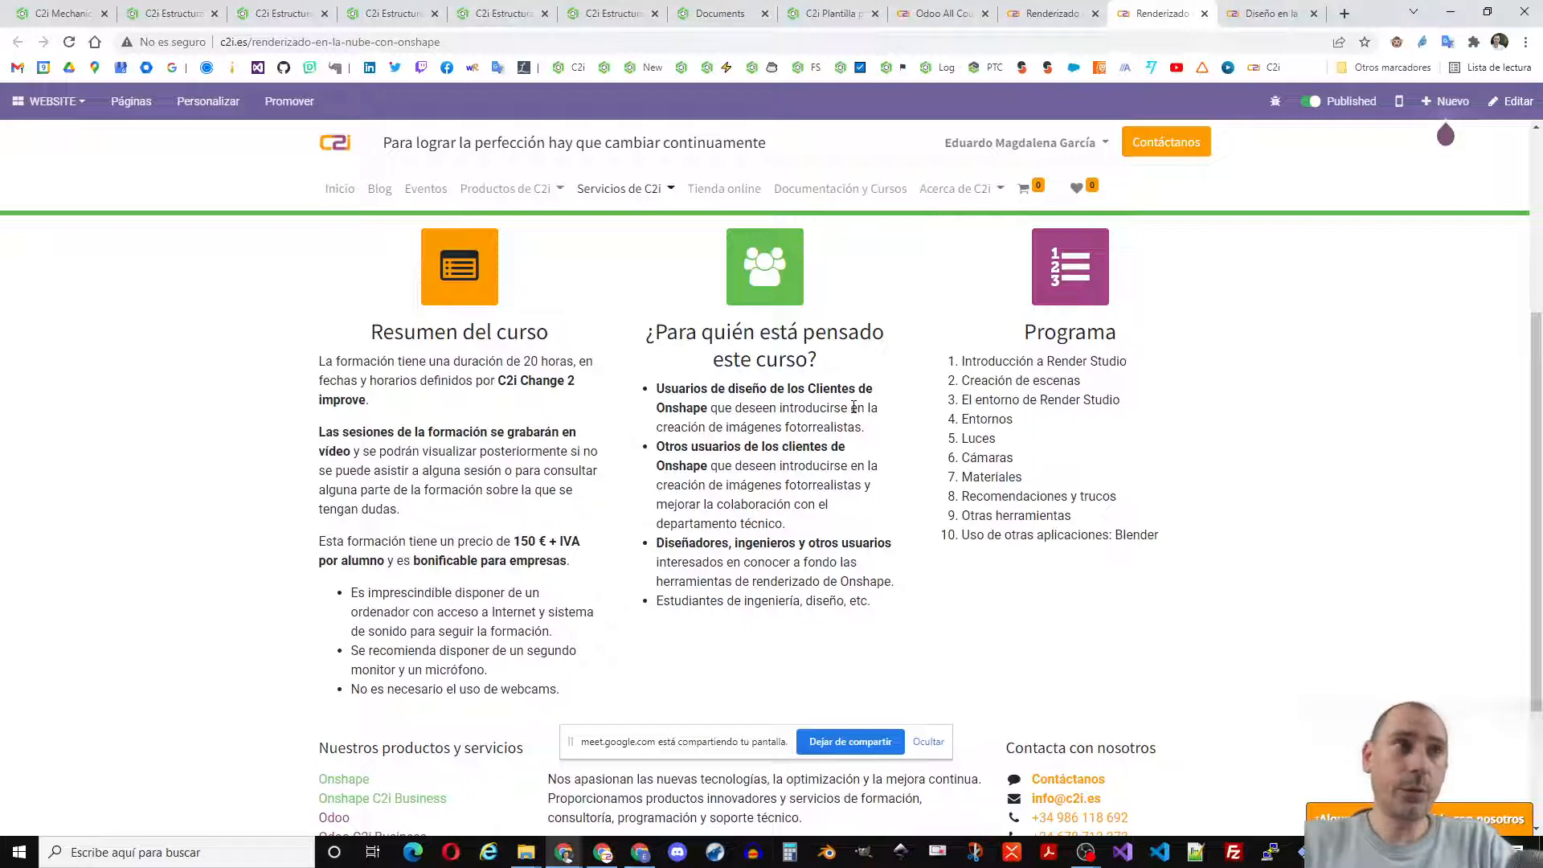
pyautogui.moveTo(961, 534); pyautogui.dragTo(1142, 531)
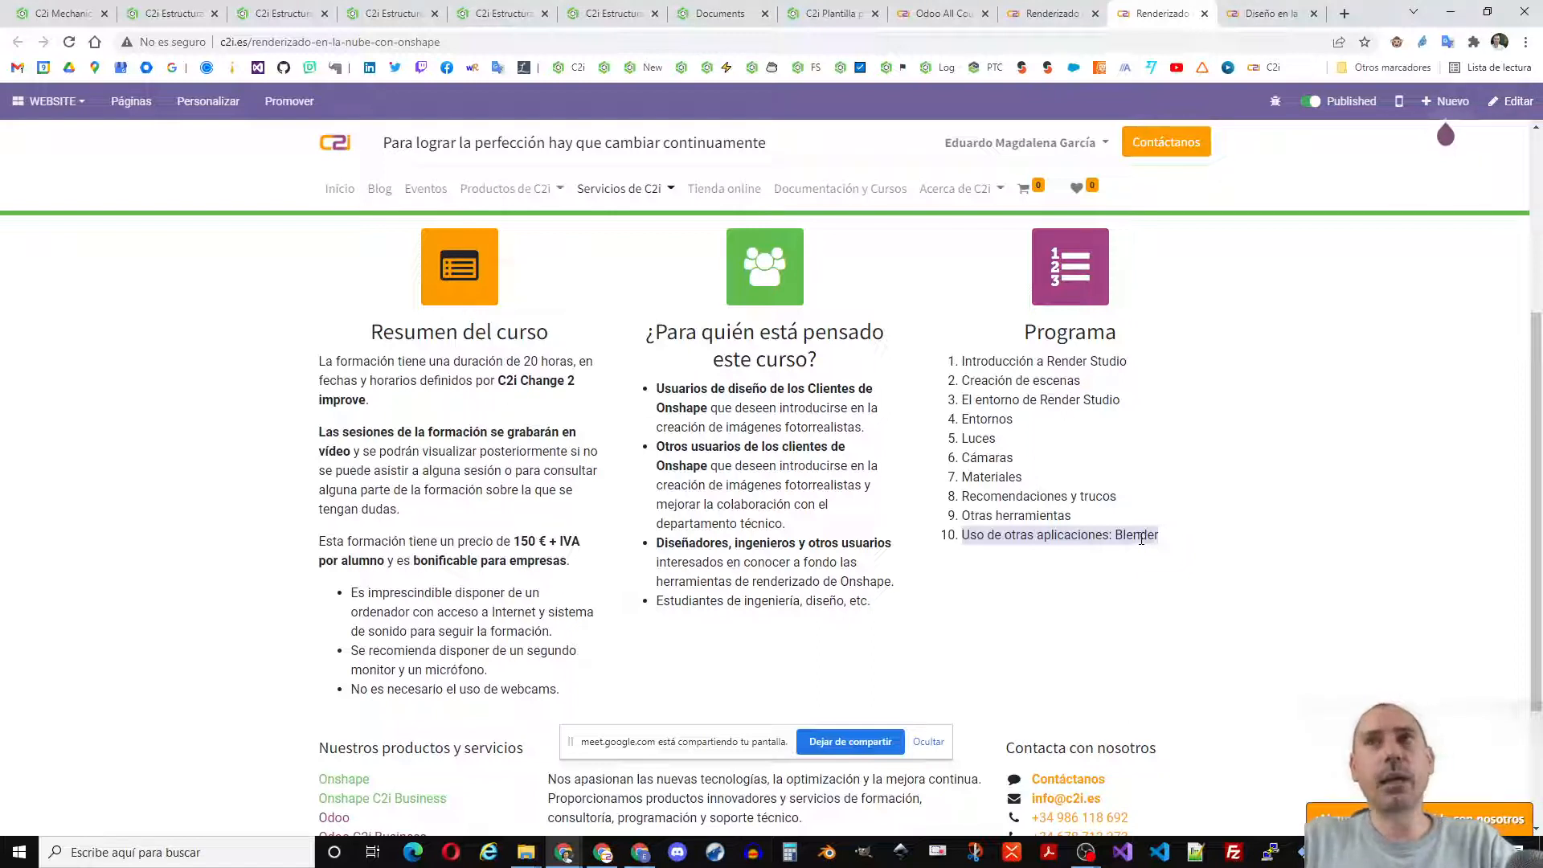
pyautogui.doubleClick(1148, 537)
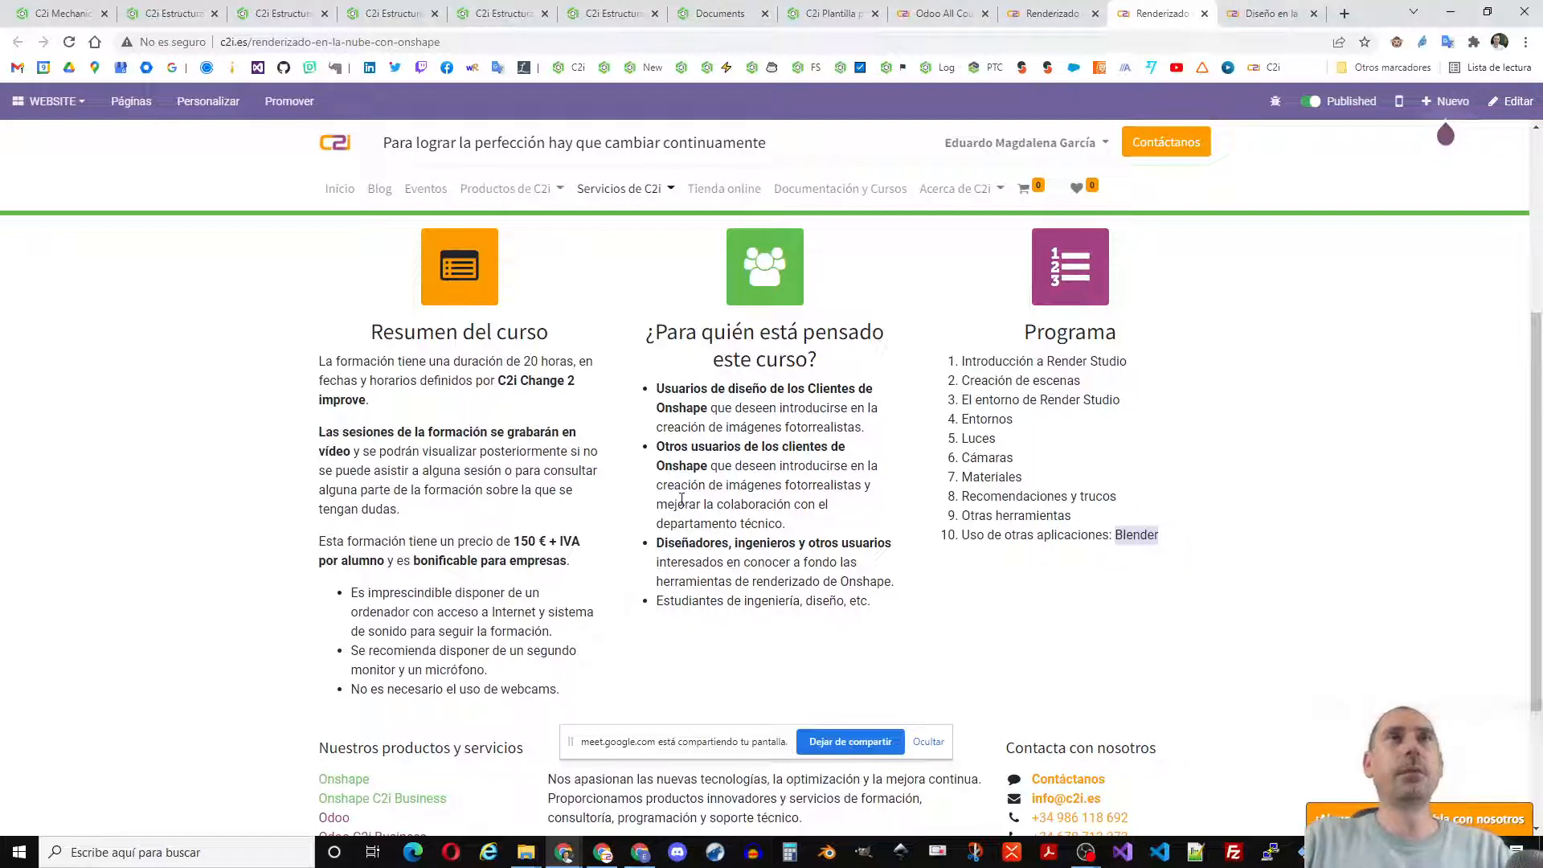
# - Open the Estructura base Part Studio in the C2i Estructuras document and roll its history back to before Marco 1
pyautogui.click(166, 15)
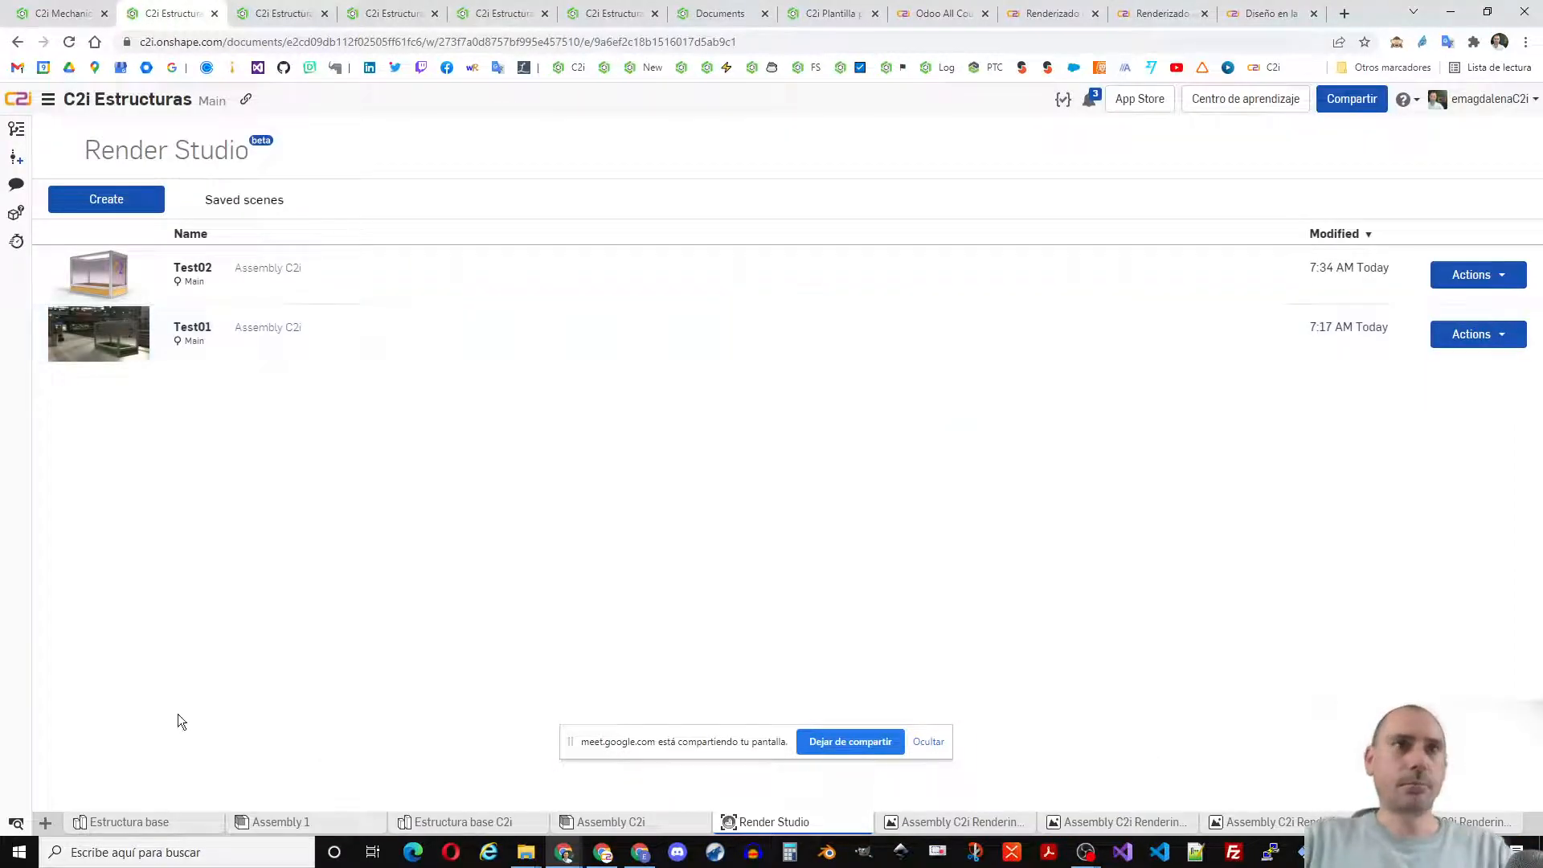
pyautogui.click(110, 826)
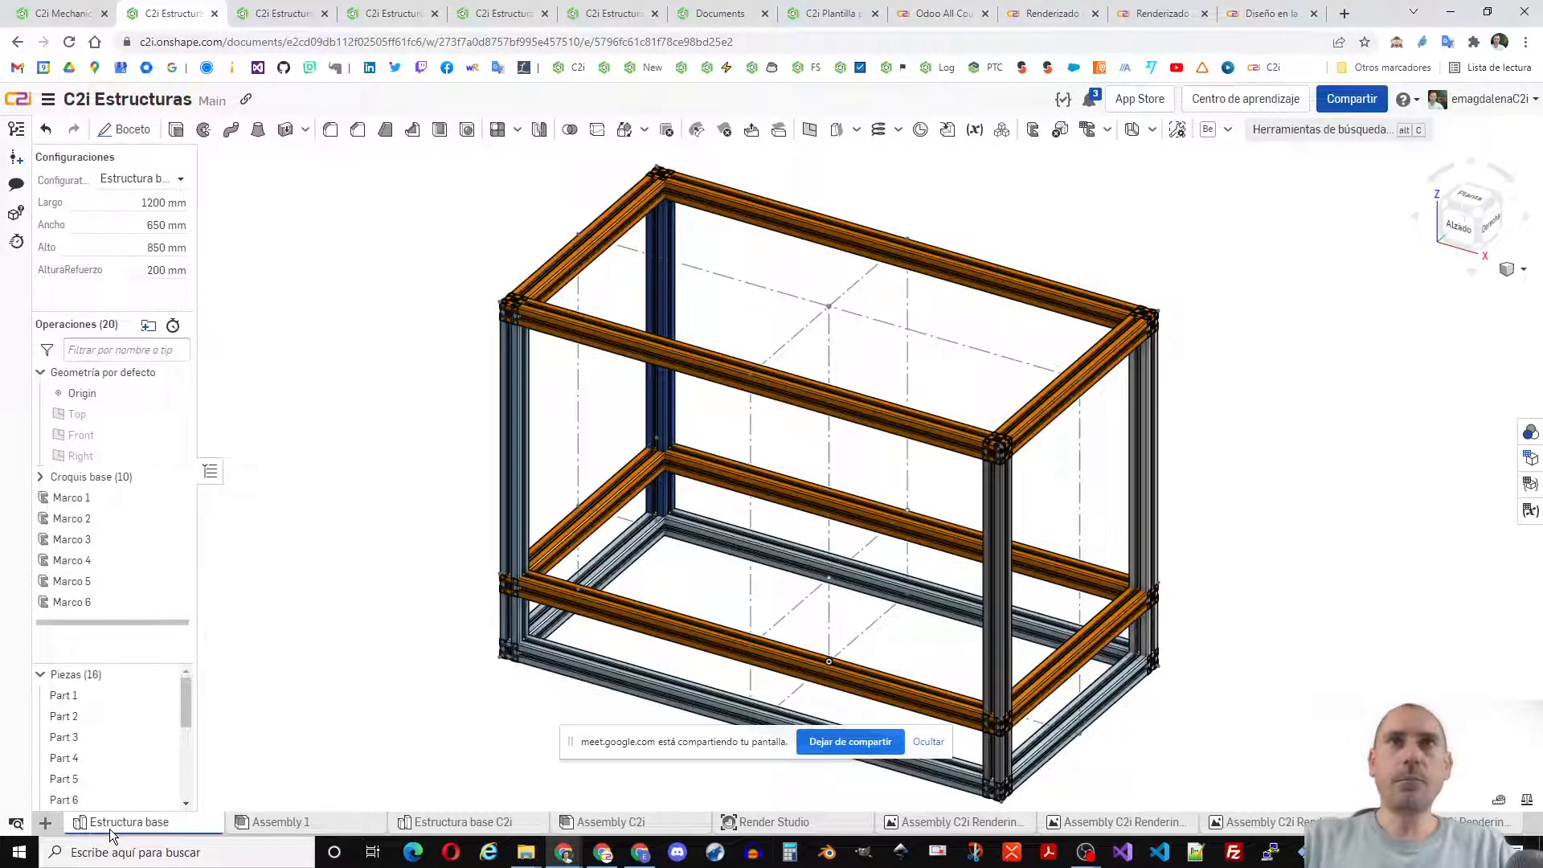
pyautogui.click(66, 602)
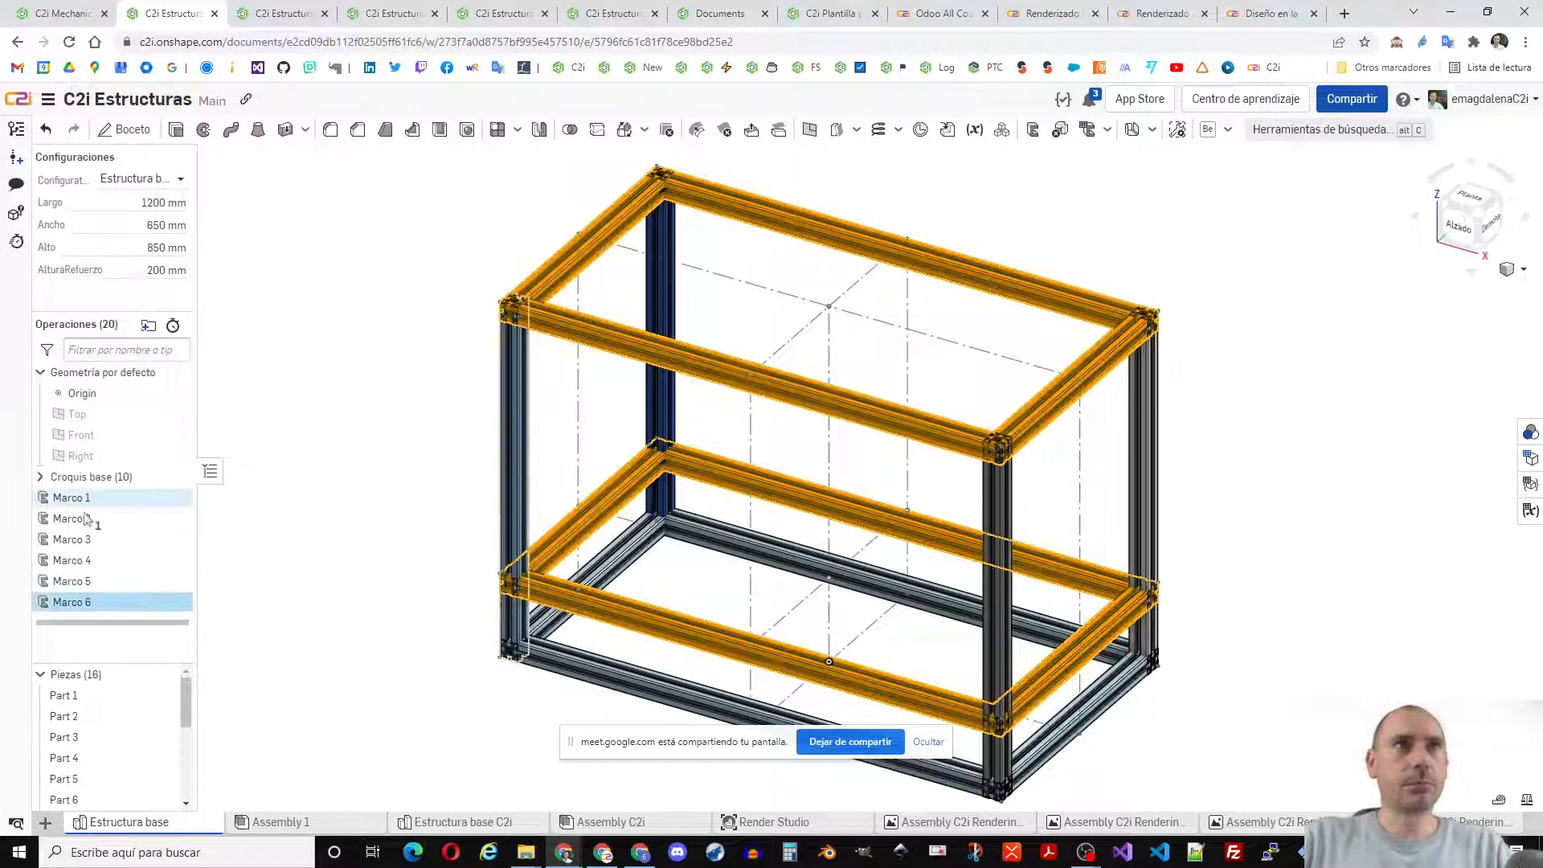
pyautogui.click(257, 524)
pyautogui.moveTo(143, 620); pyautogui.dragTo(149, 494)
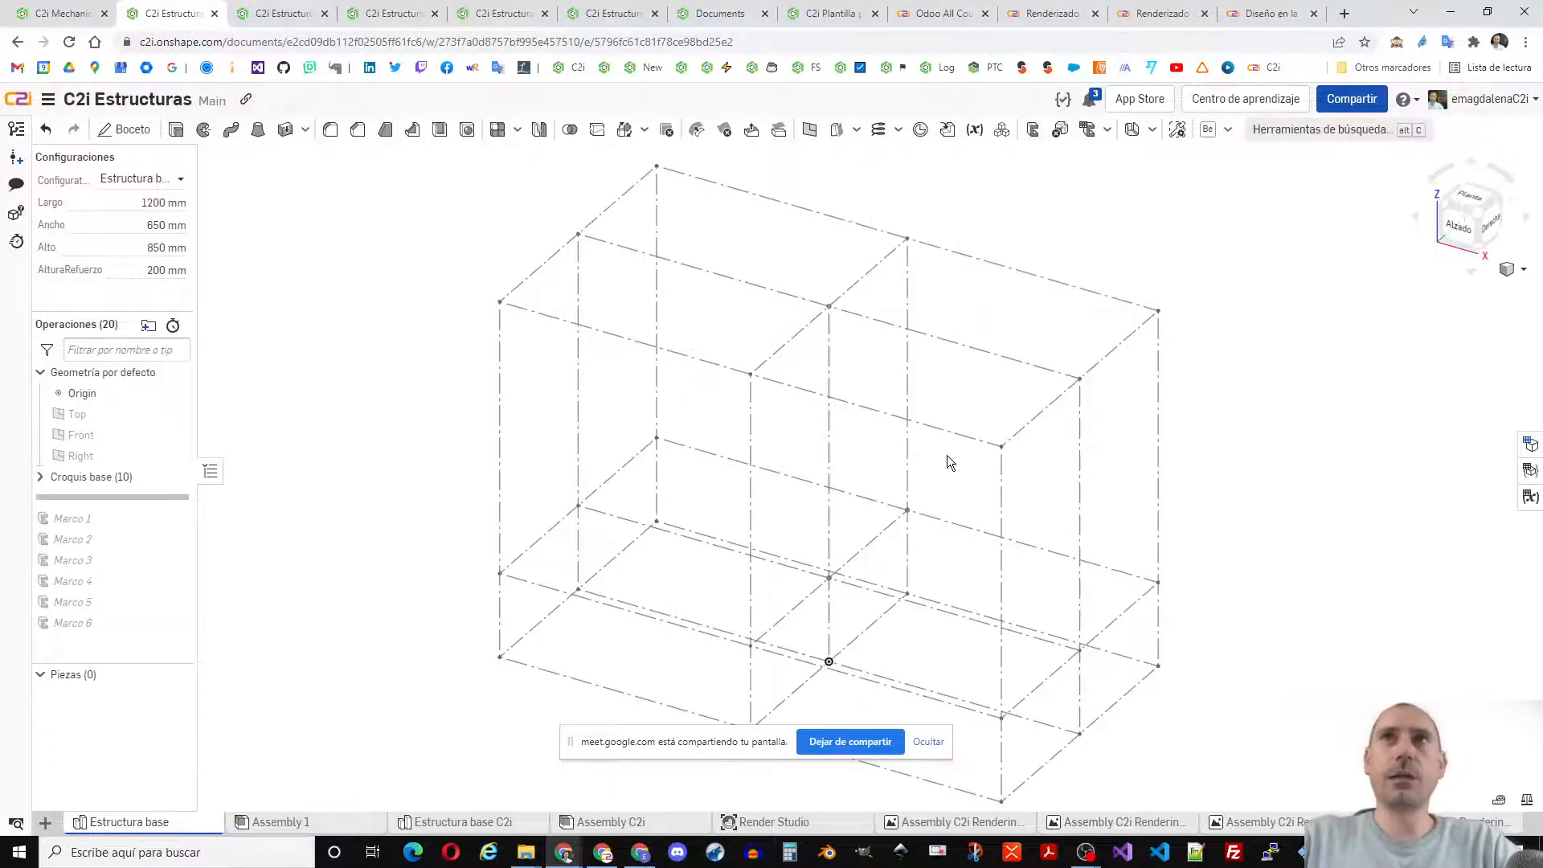
# - Duplicate the Estructura base Part Studio
pyautogui.scroll(-3, 897, 447)
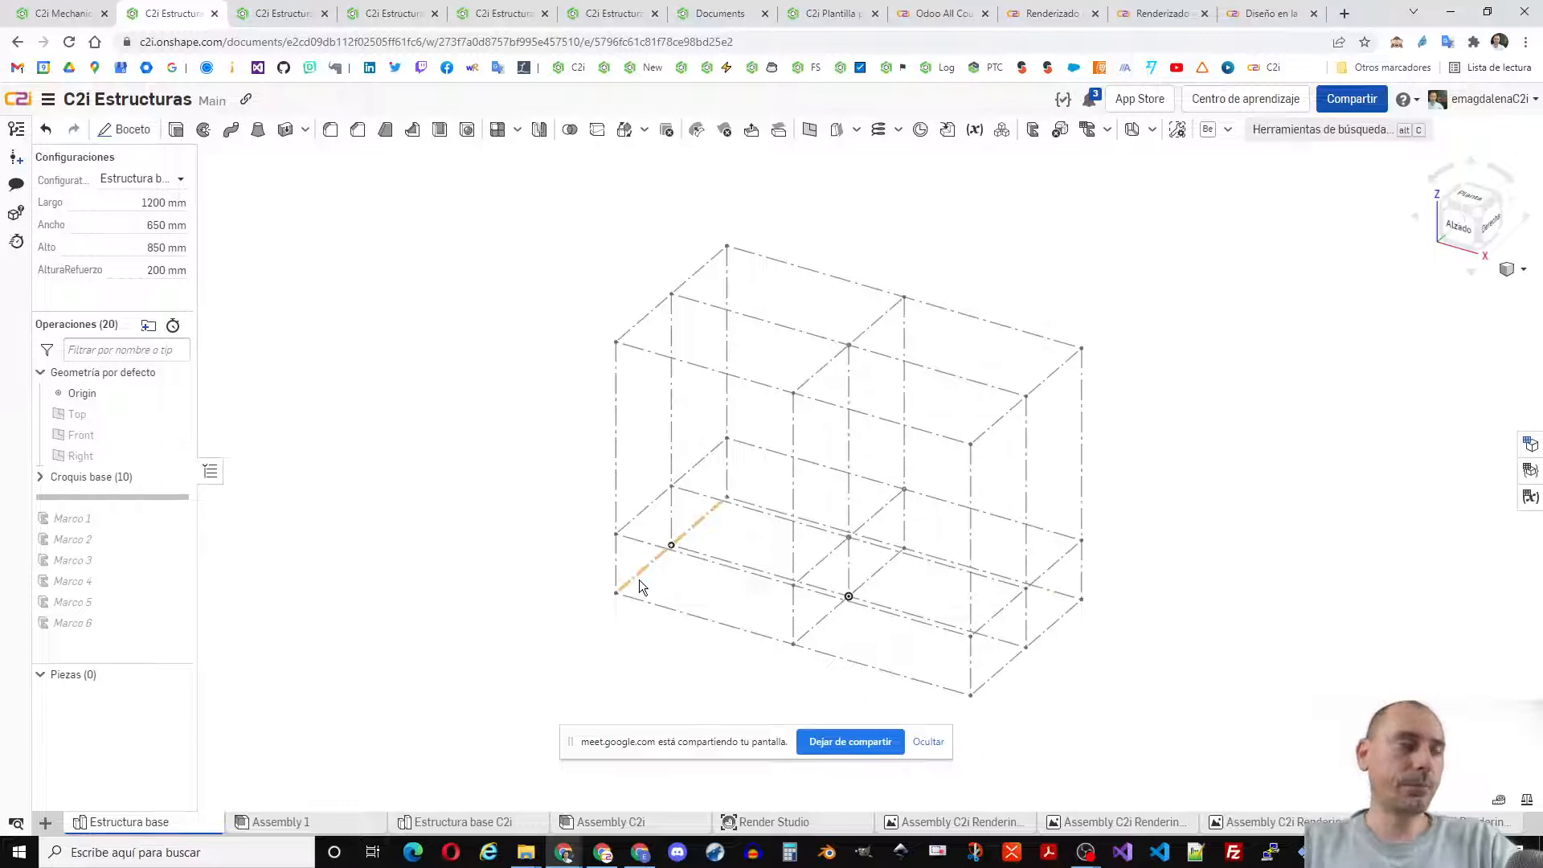
pyautogui.rightClick(129, 826)
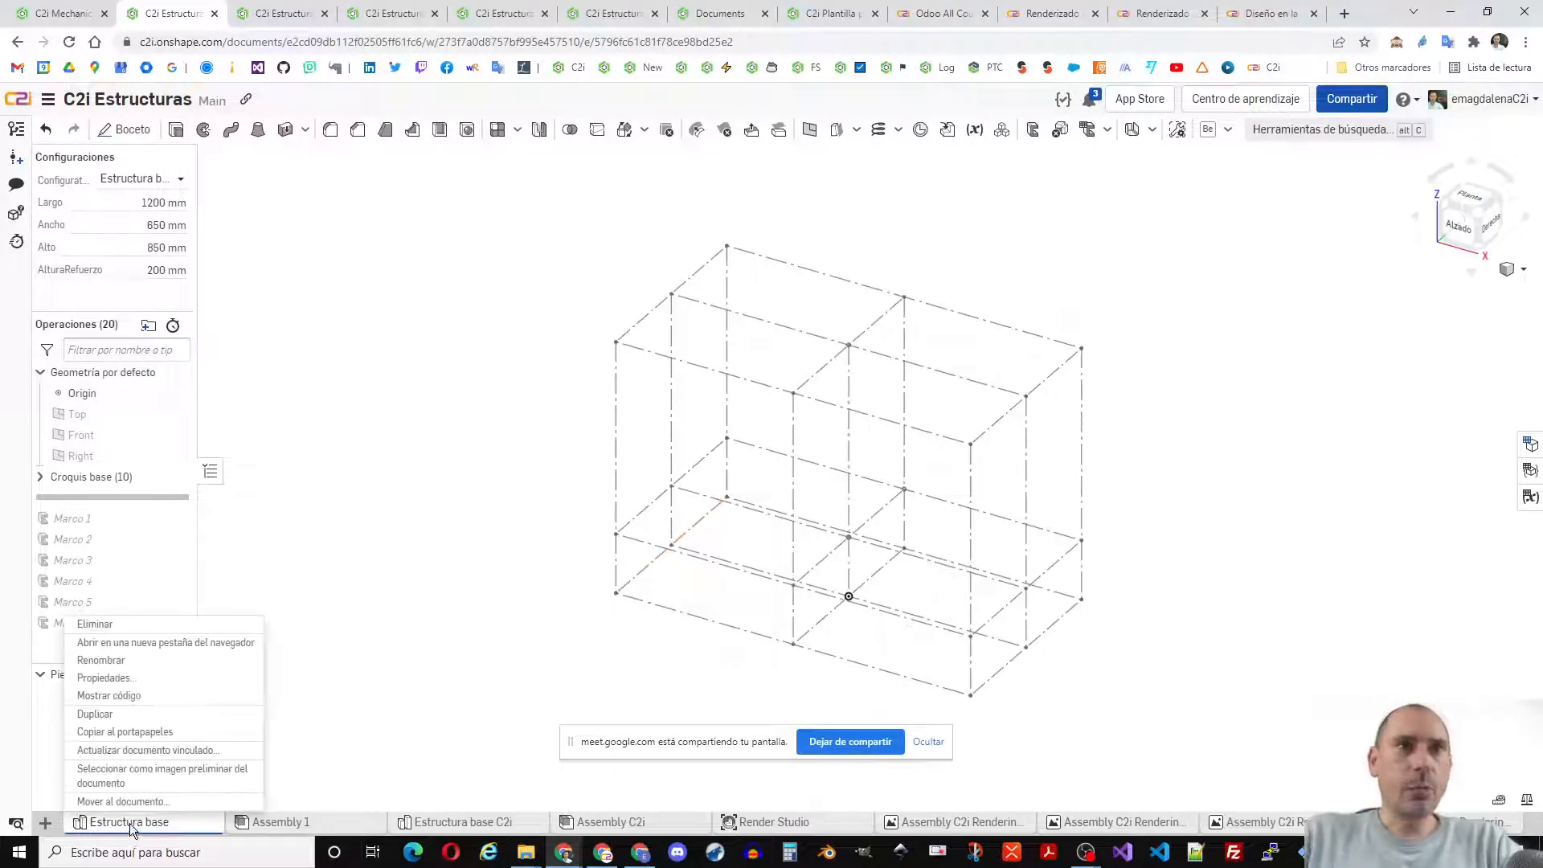
pyautogui.click(127, 714)
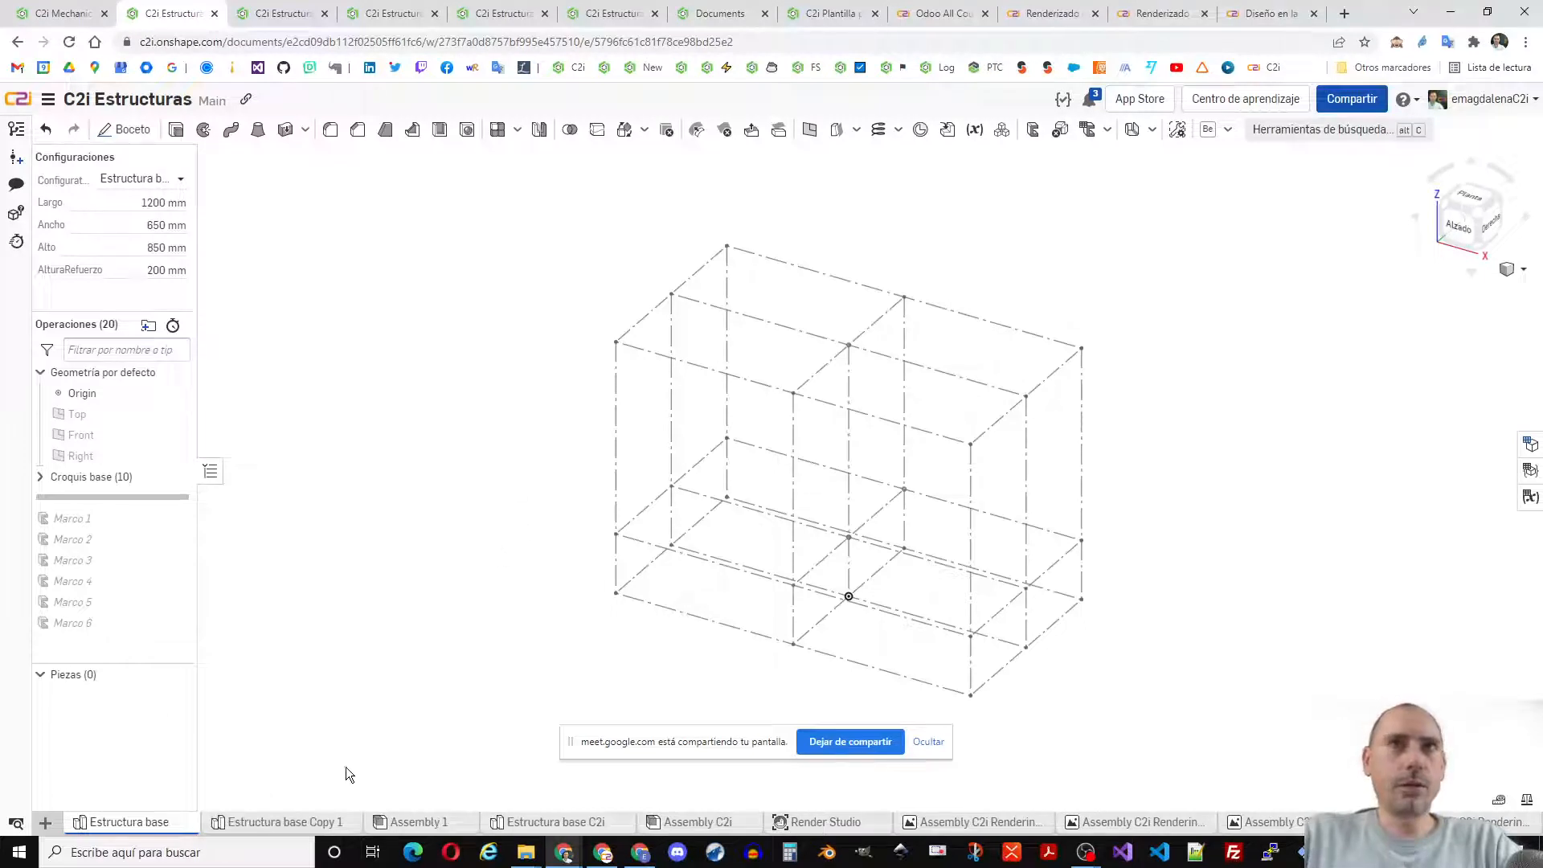
# - Rename the duplicated Part Studio as Estructura C2iv2
pyautogui.rightClick(276, 821)
pyautogui.click(259, 659)
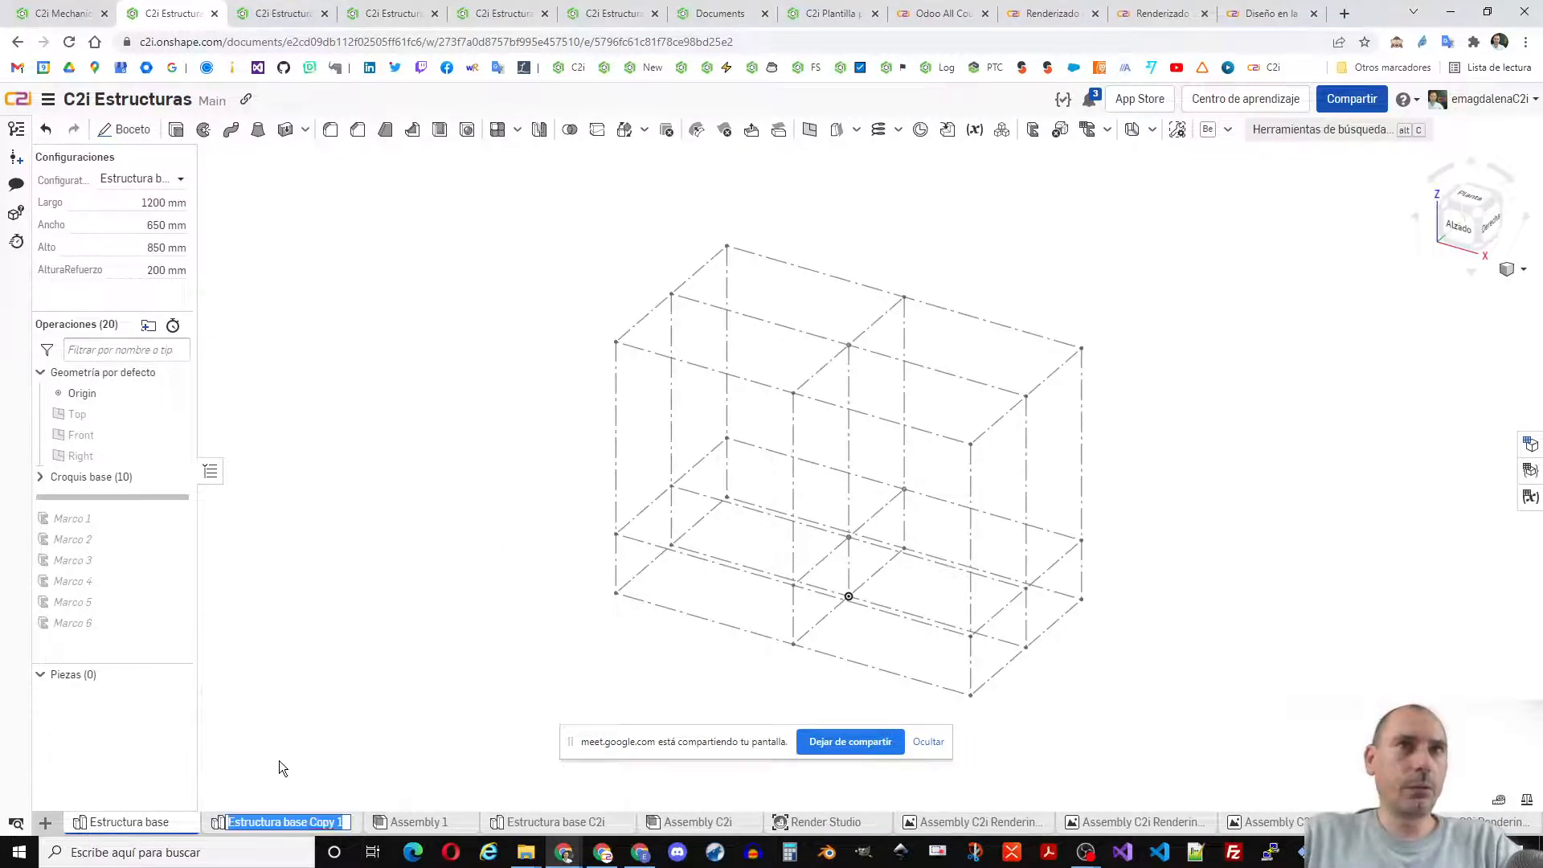
pyautogui.click(291, 821)
pyautogui.moveTo(284, 822); pyautogui.dragTo(346, 822)
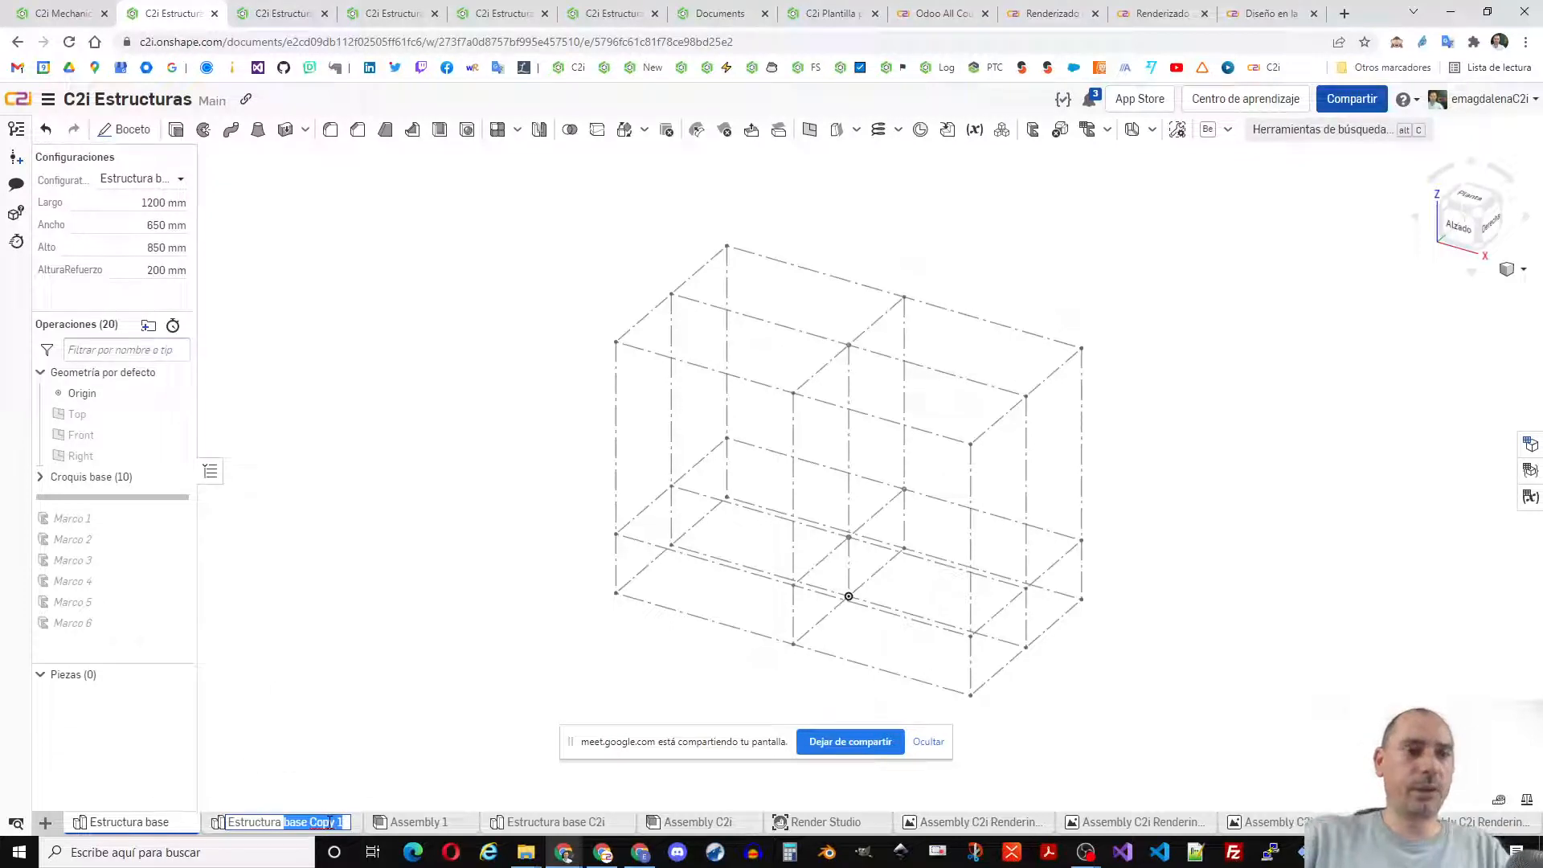
pyautogui.write('C2i')
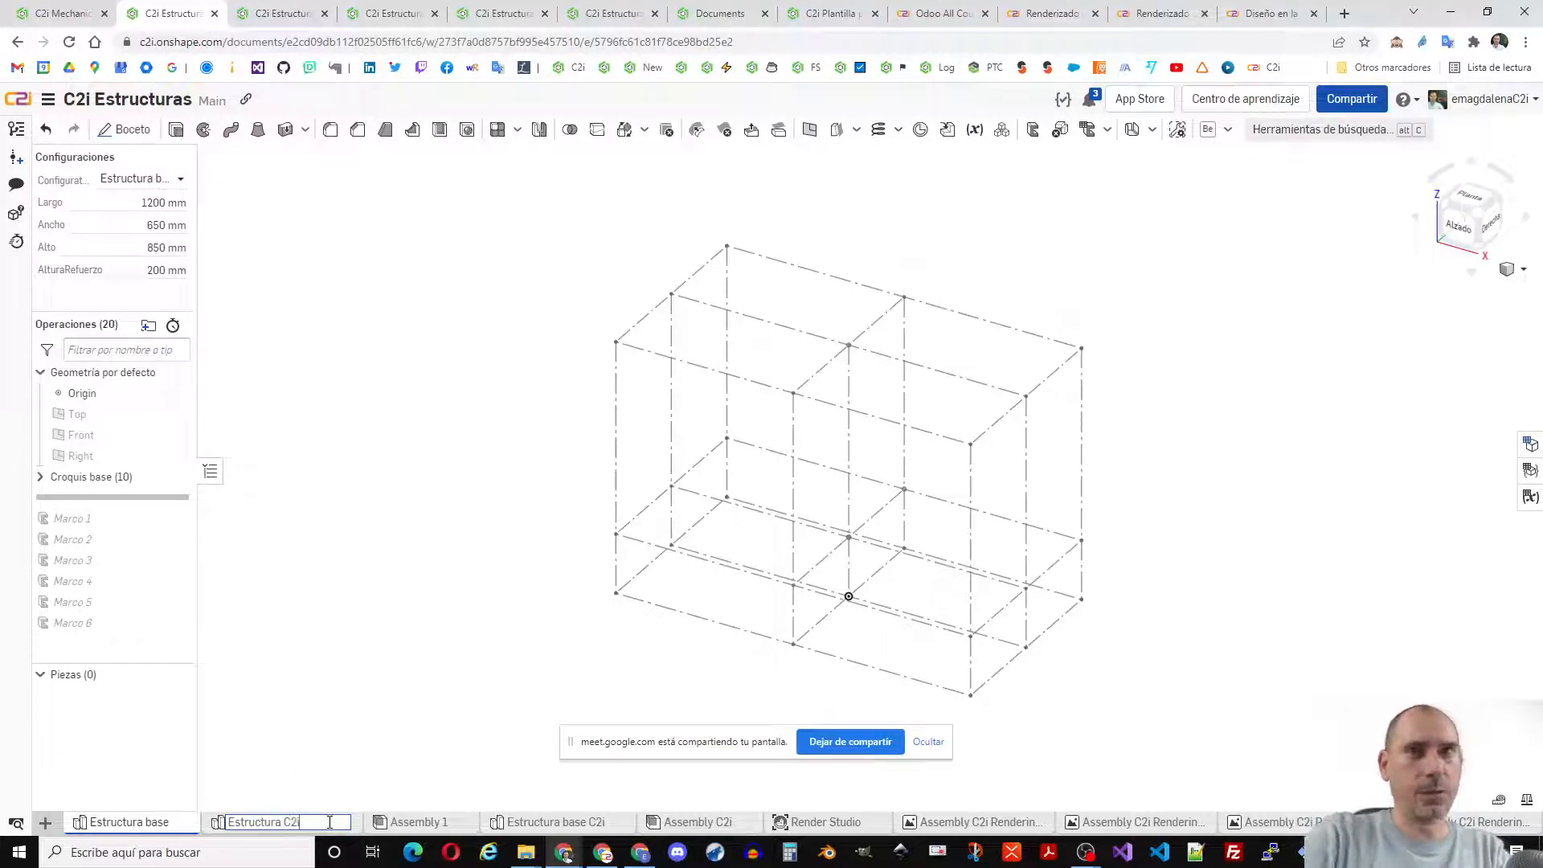
pyautogui.write(' ve')
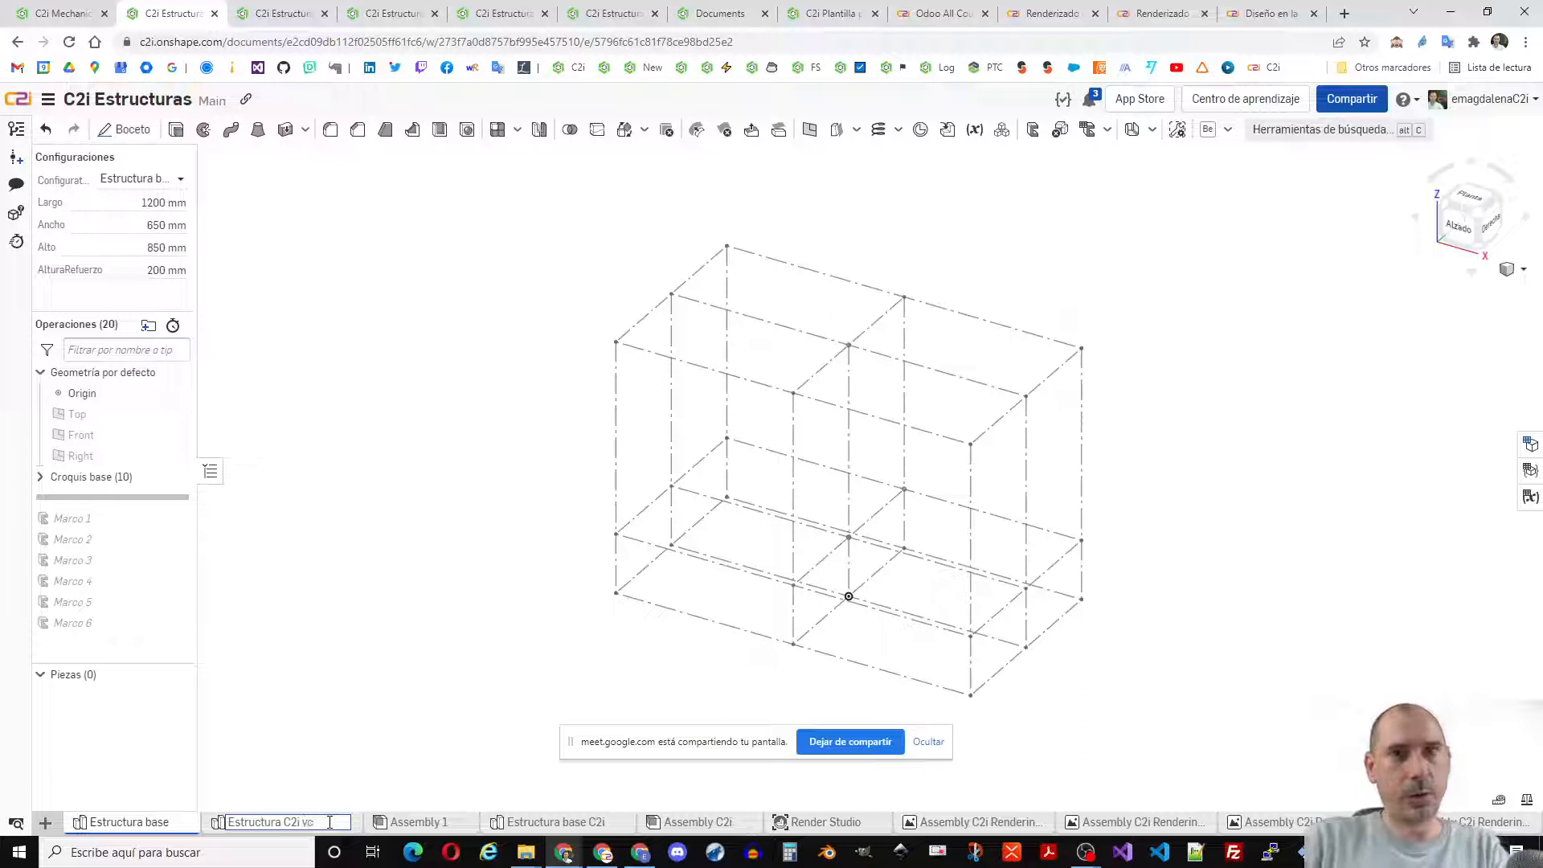
pyautogui.press('BackSpace')
pyautogui.press('BackSpace')
pyautogui.press('BackSpace')
pyautogui.write('v2')
pyautogui.press('Return')
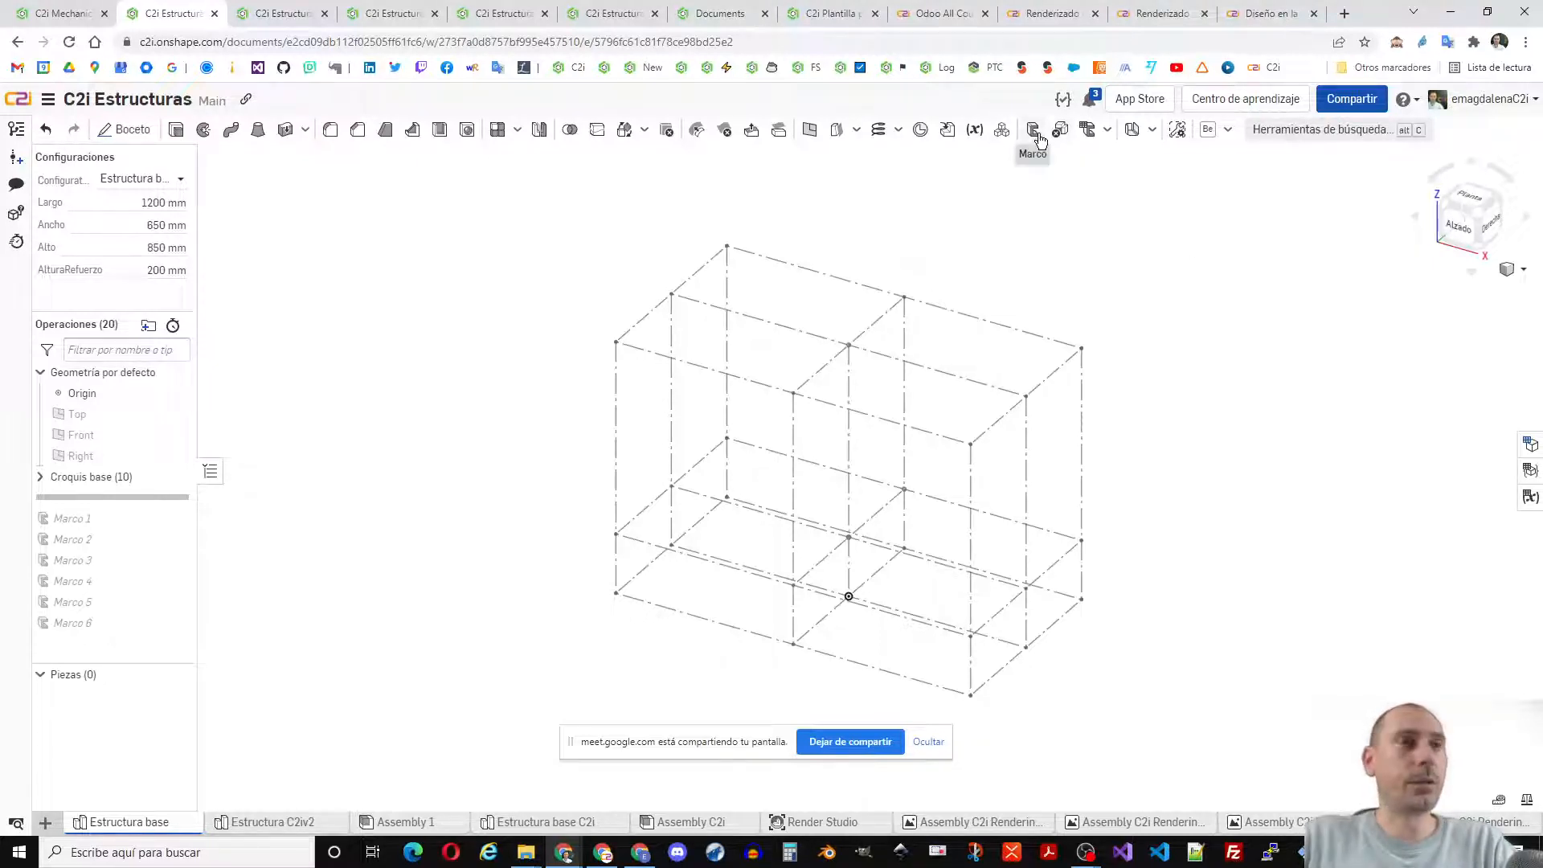
# - Start a C2i Perfiles2 feature in the Estructura C2iv2 Part Studio
pyautogui.click(274, 821)
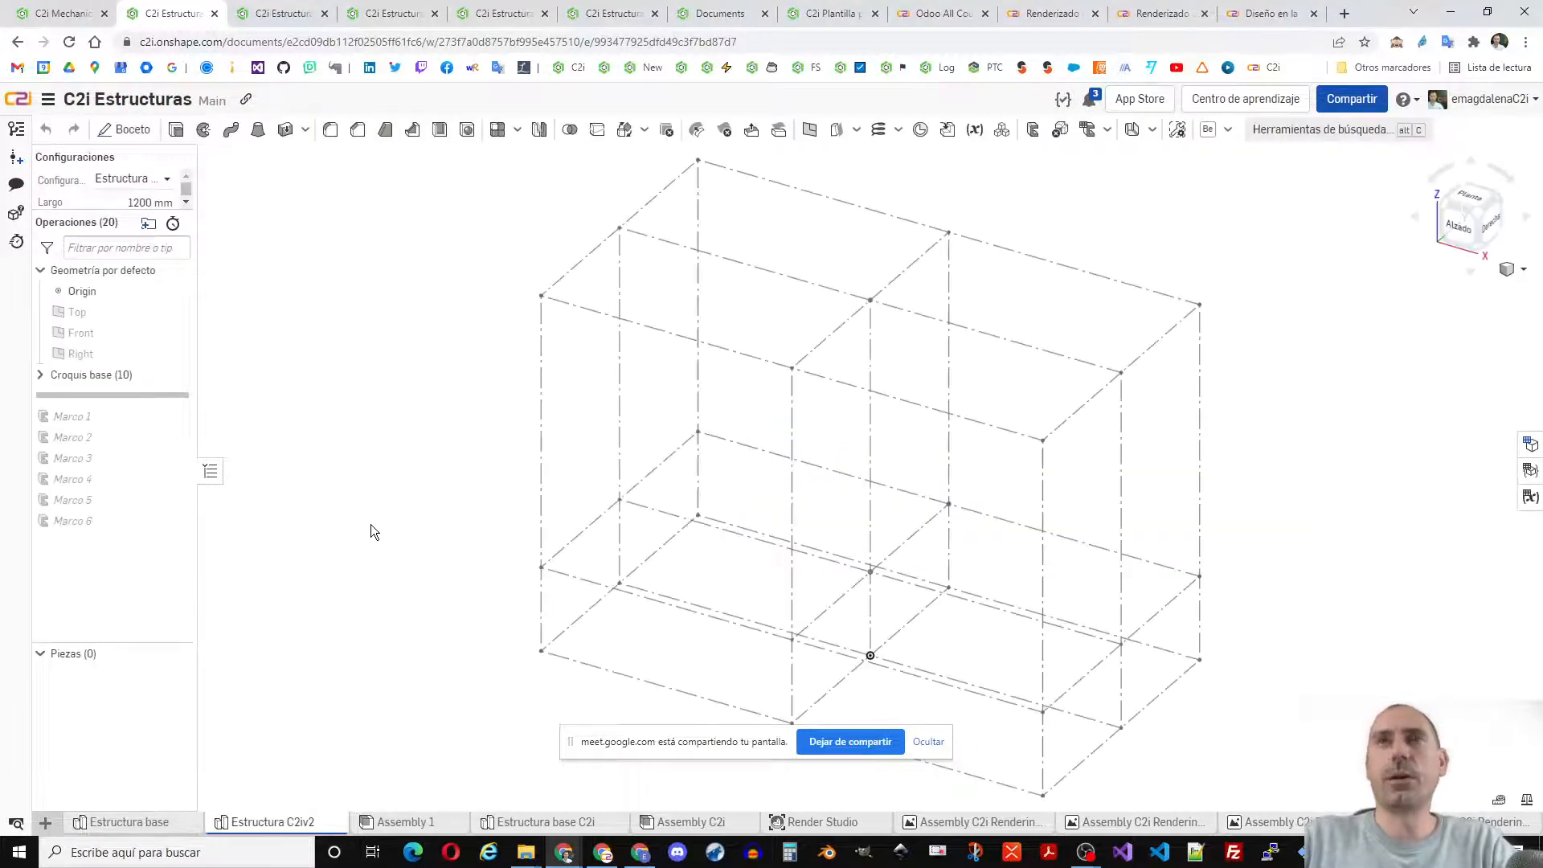
pyautogui.click(1226, 132)
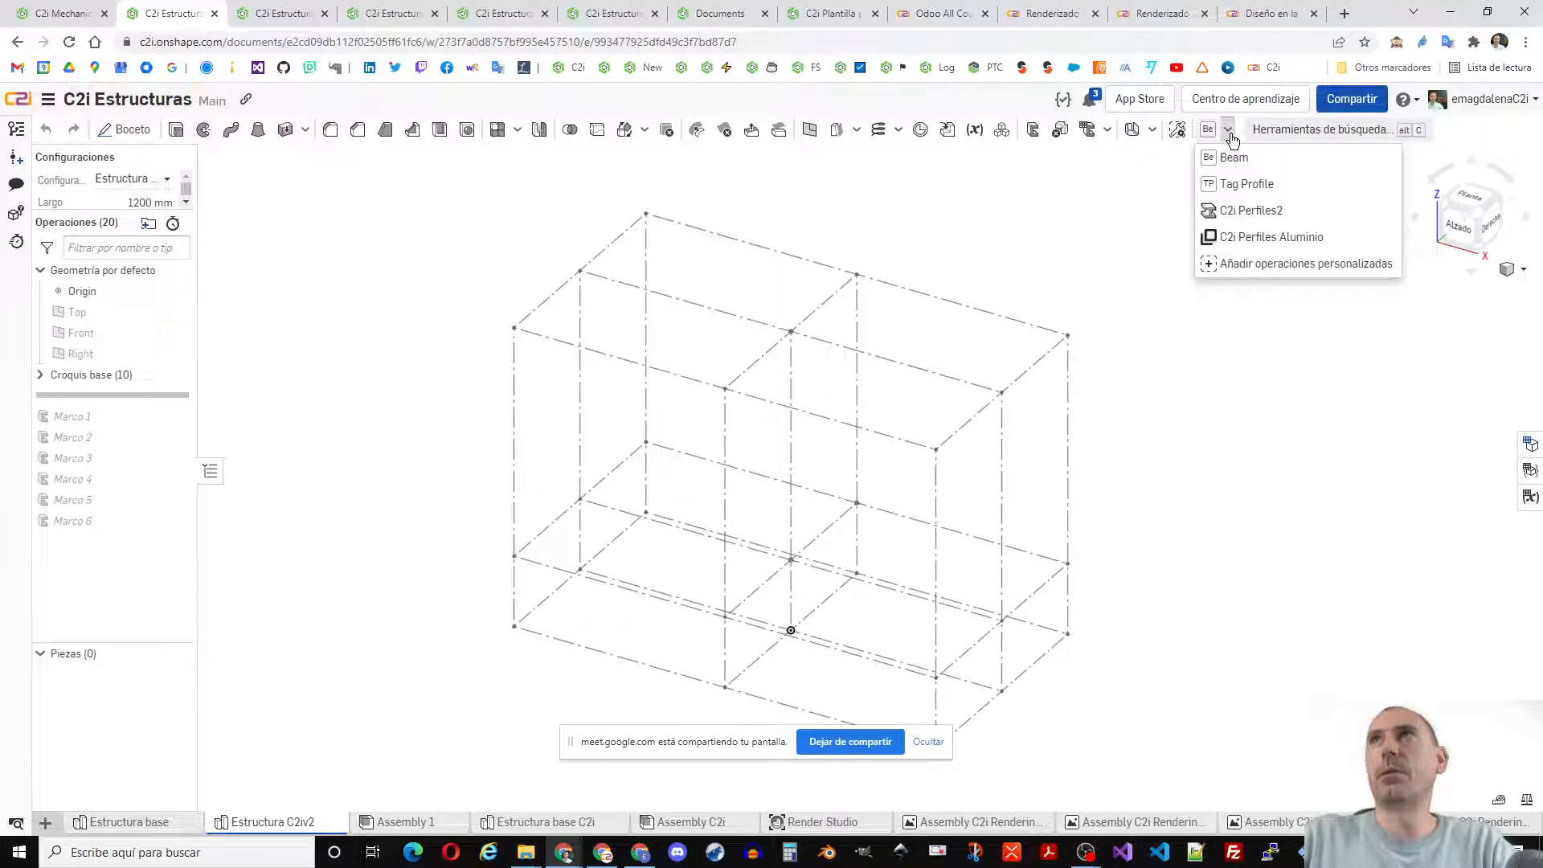
pyautogui.click(1255, 212)
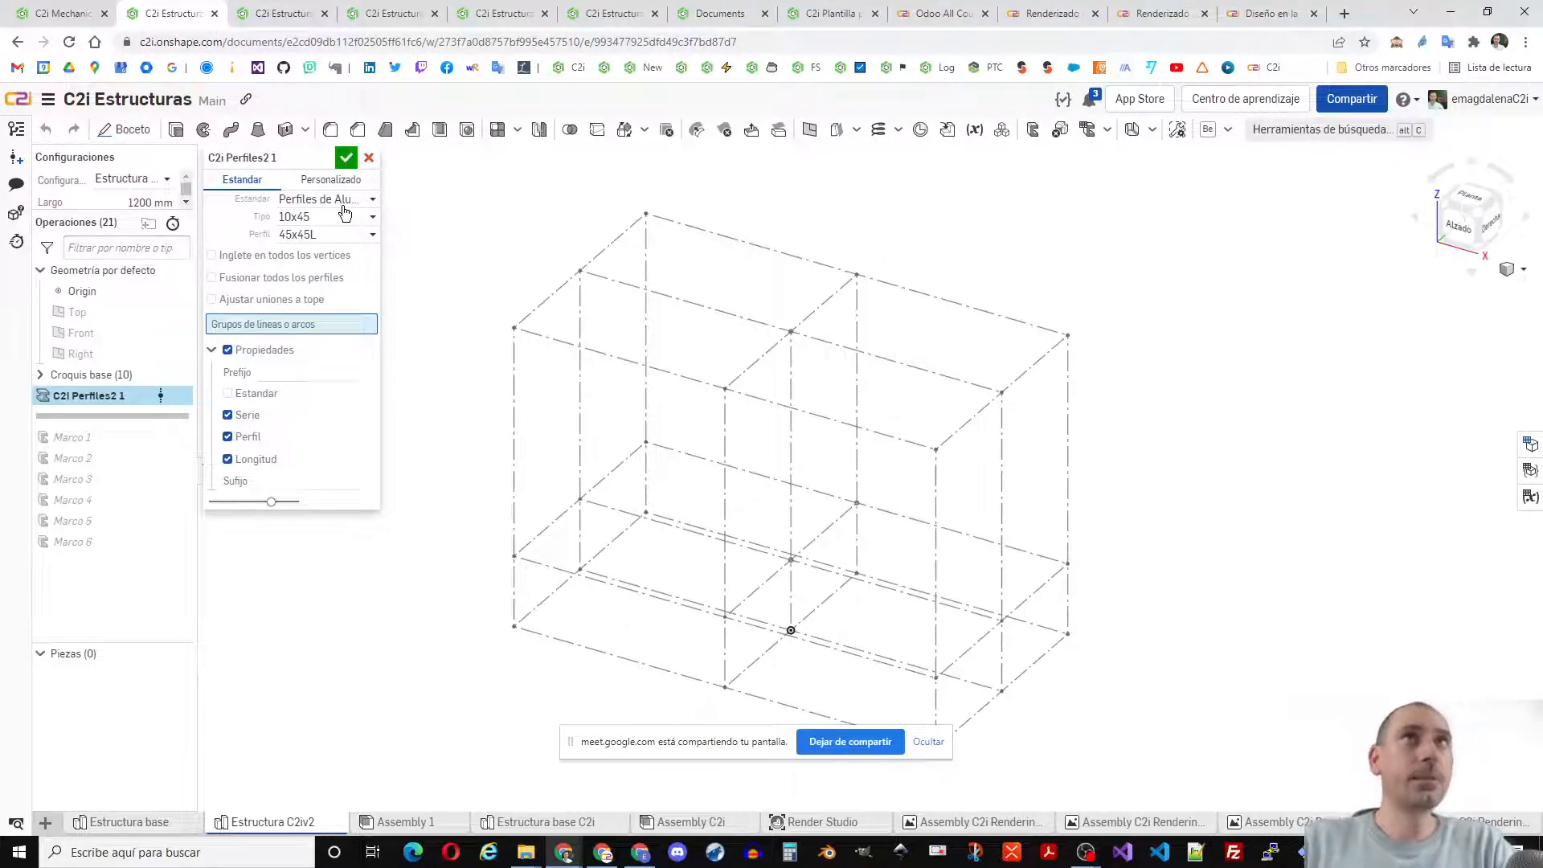
# - Examine the available profile standards, types and sections, keeping Perfiles de Aluminio, 10x45 and 45x45L
pyautogui.click(343, 204)
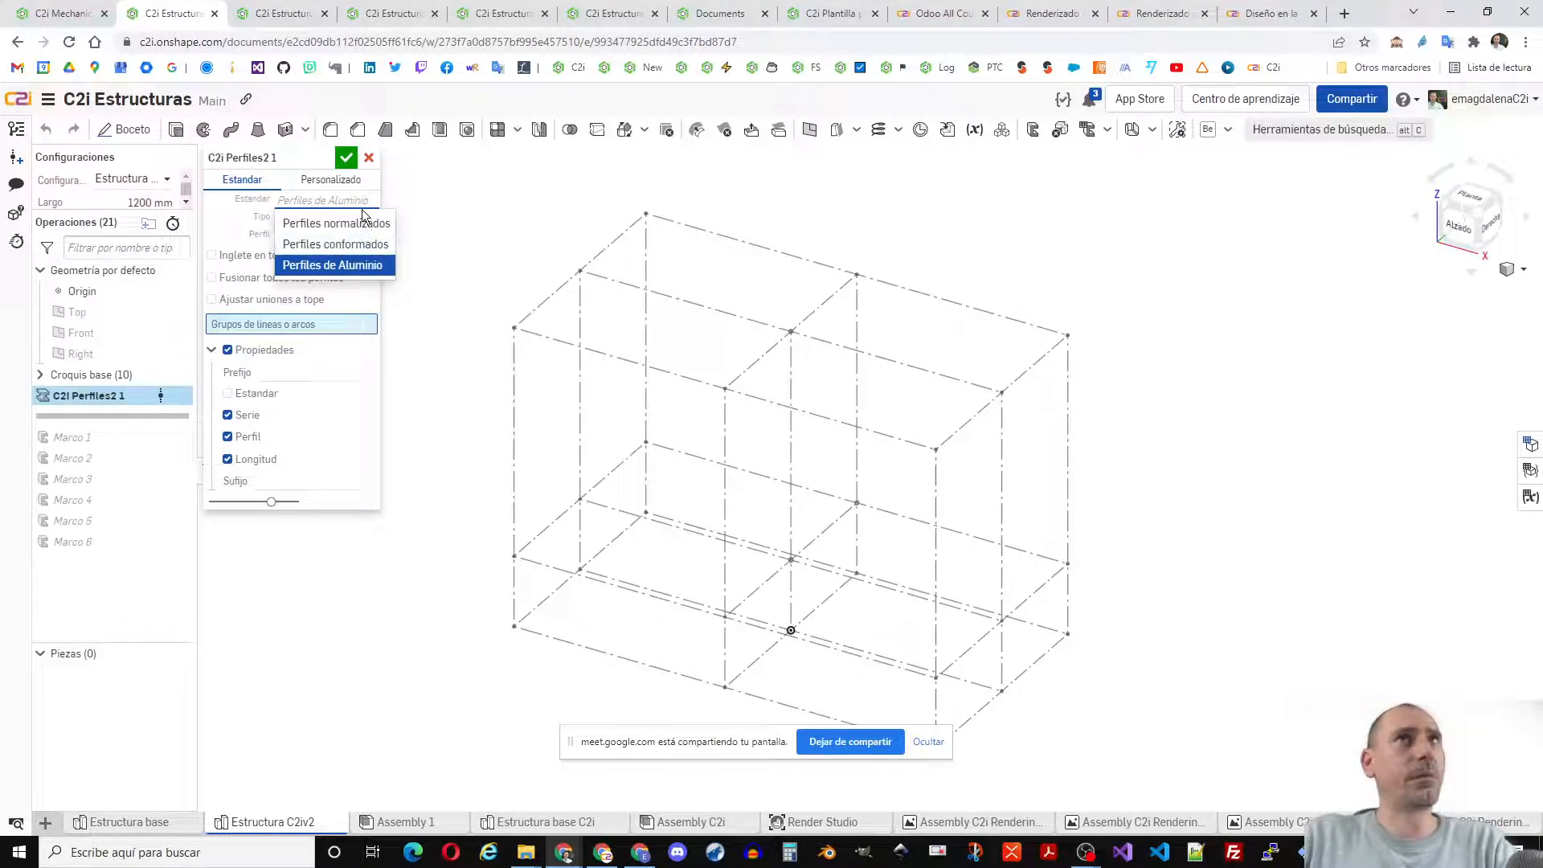
pyautogui.click(462, 231)
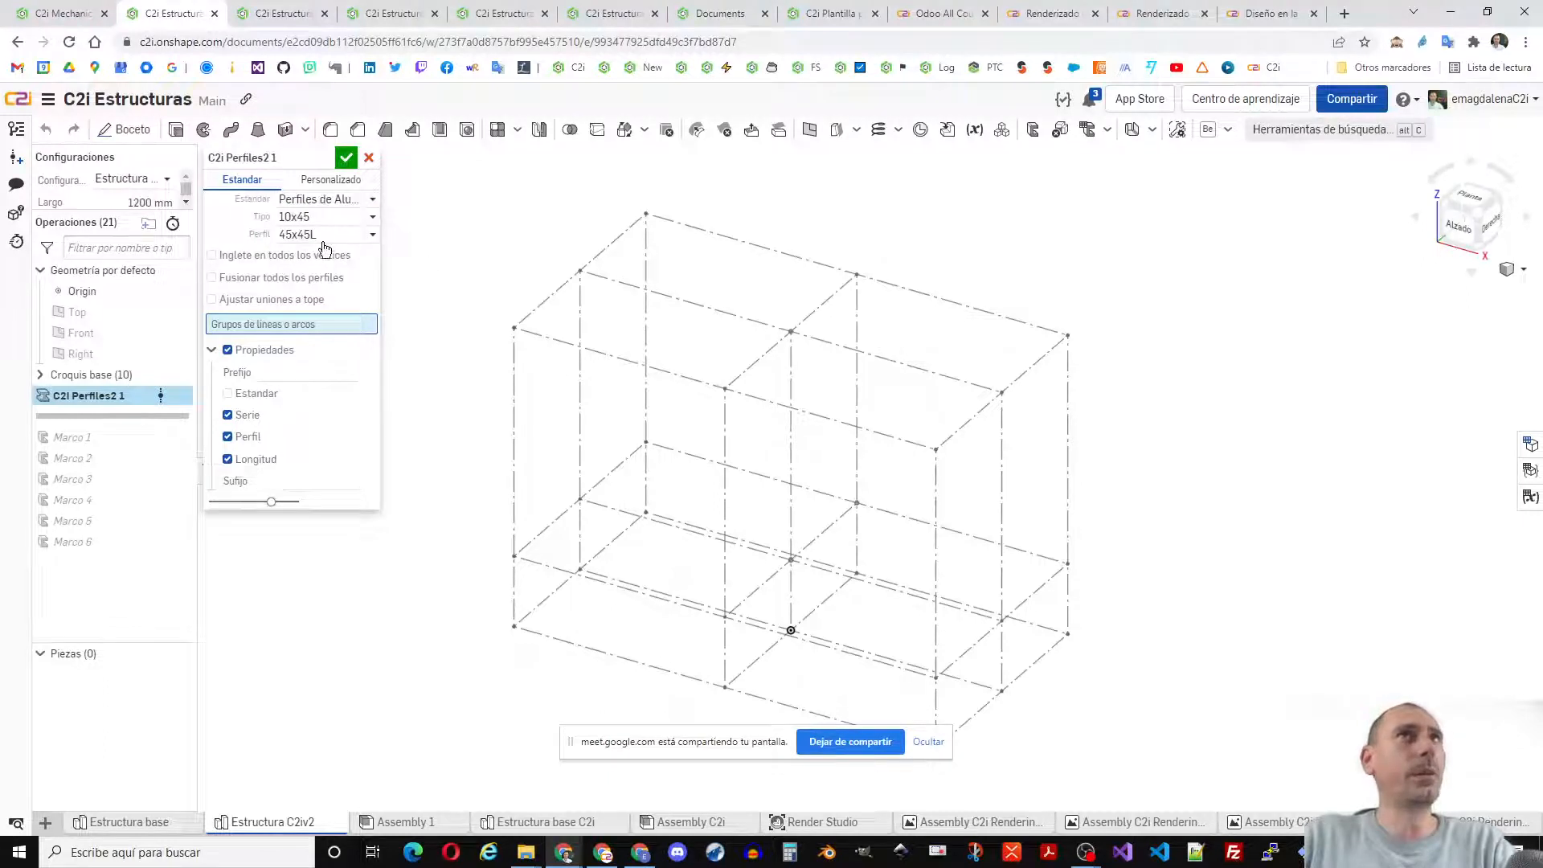
pyautogui.click(344, 221)
pyautogui.click(468, 257)
pyautogui.click(359, 244)
pyautogui.click(465, 256)
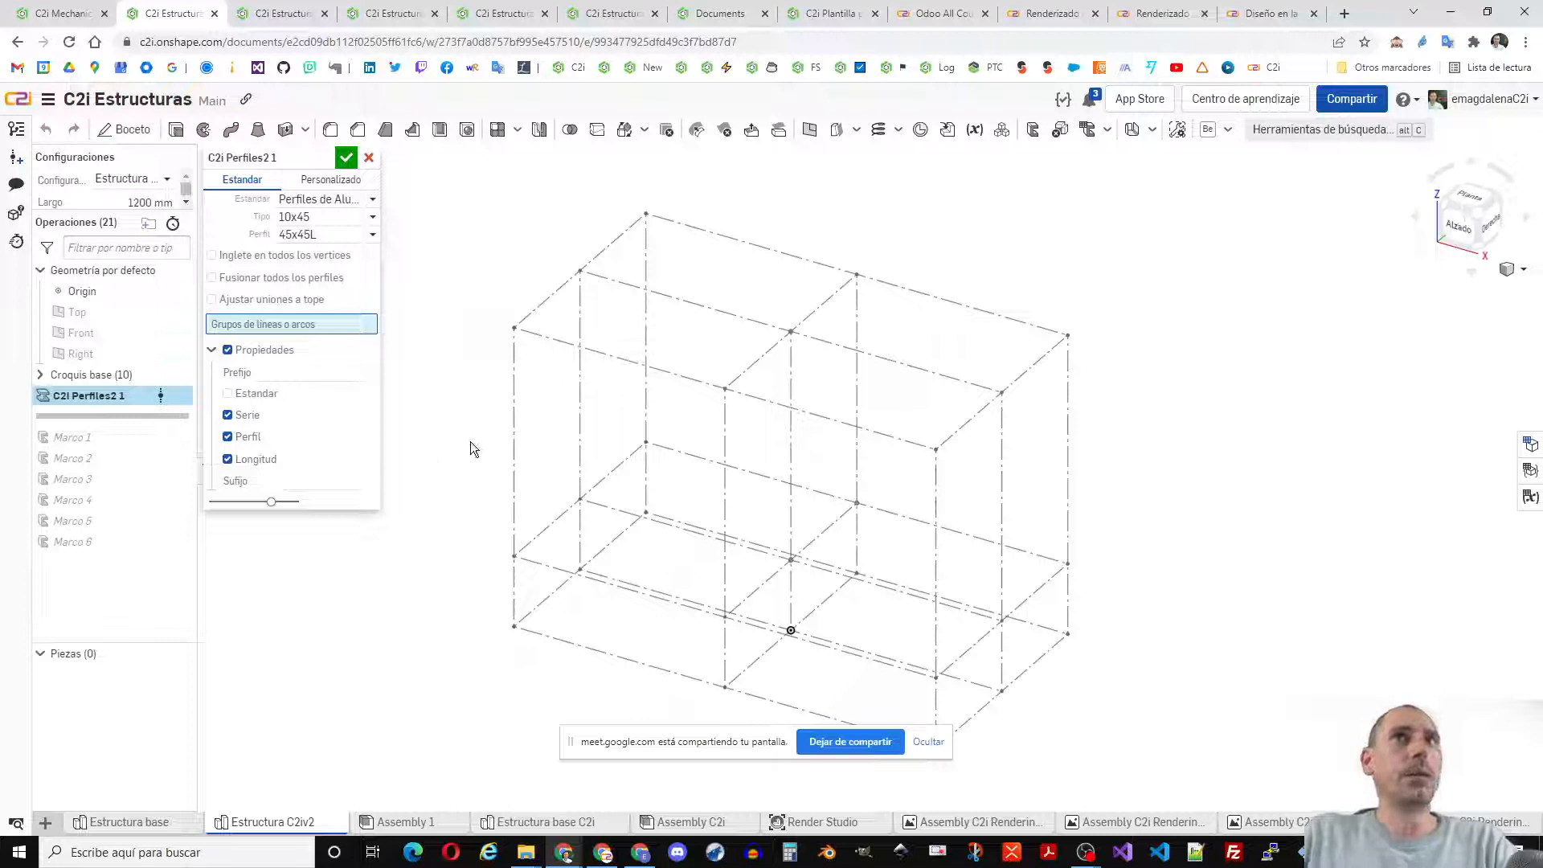
# - Add the four vertical corner lines of the sketch framework as separate groups of 45x45L aluminium posts
pyautogui.click(514, 420)
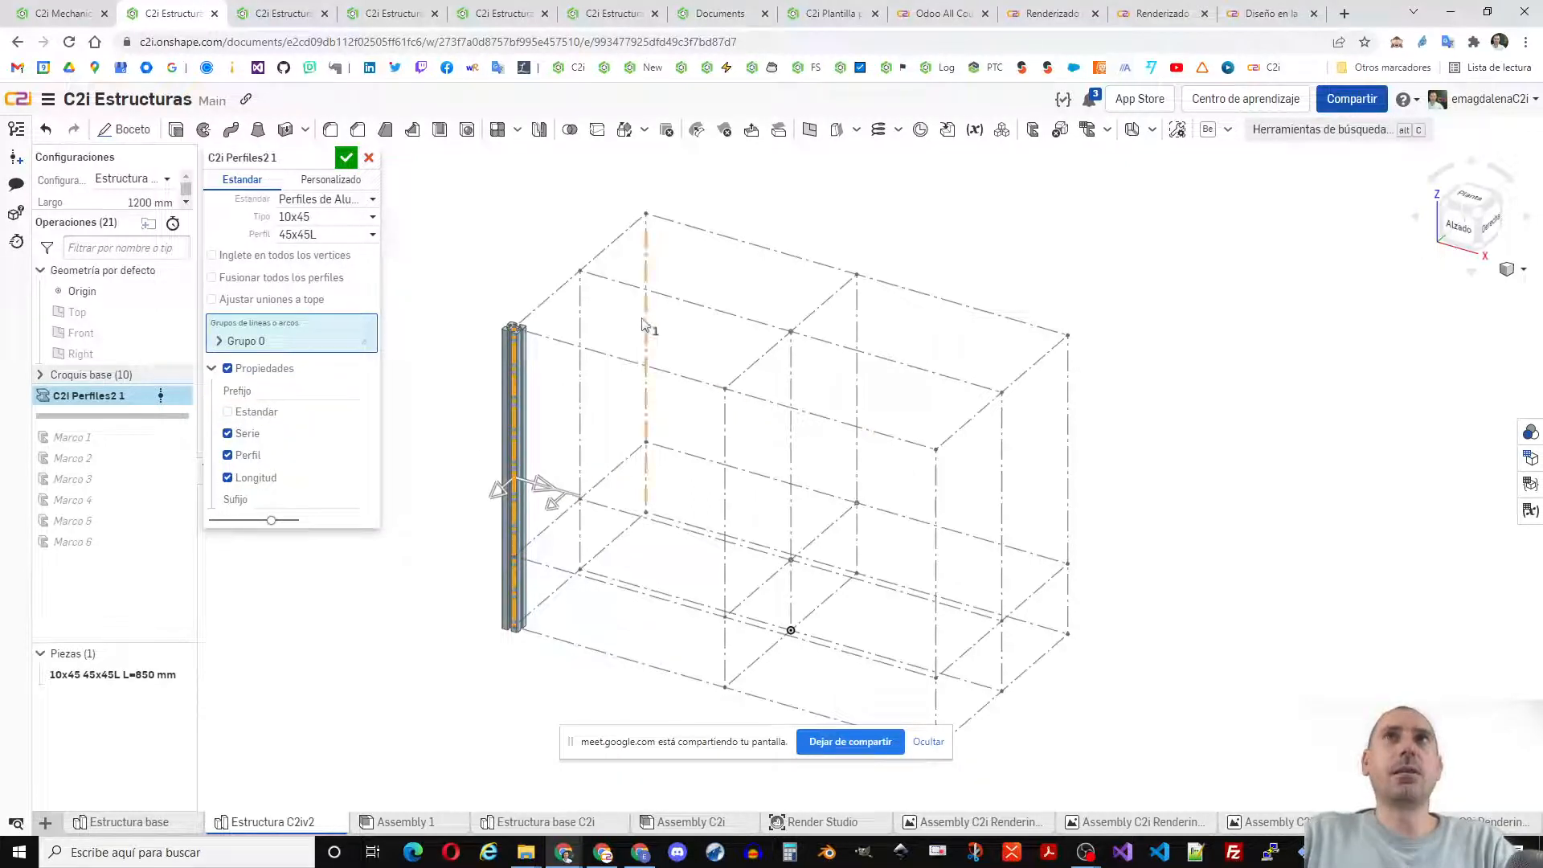
pyautogui.click(644, 329)
pyautogui.click(1068, 447)
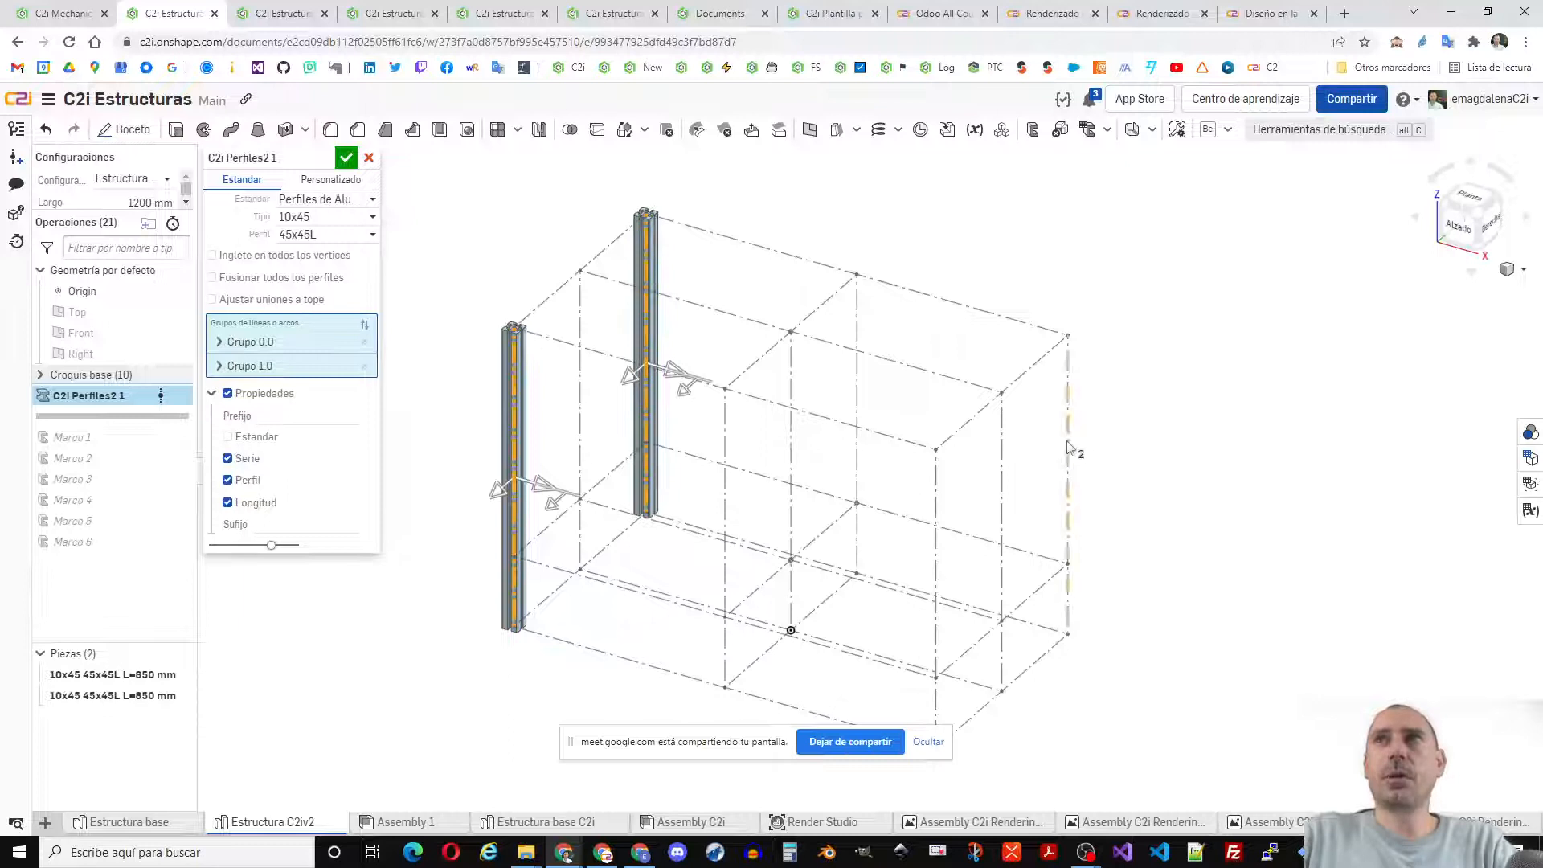
pyautogui.click(936, 506)
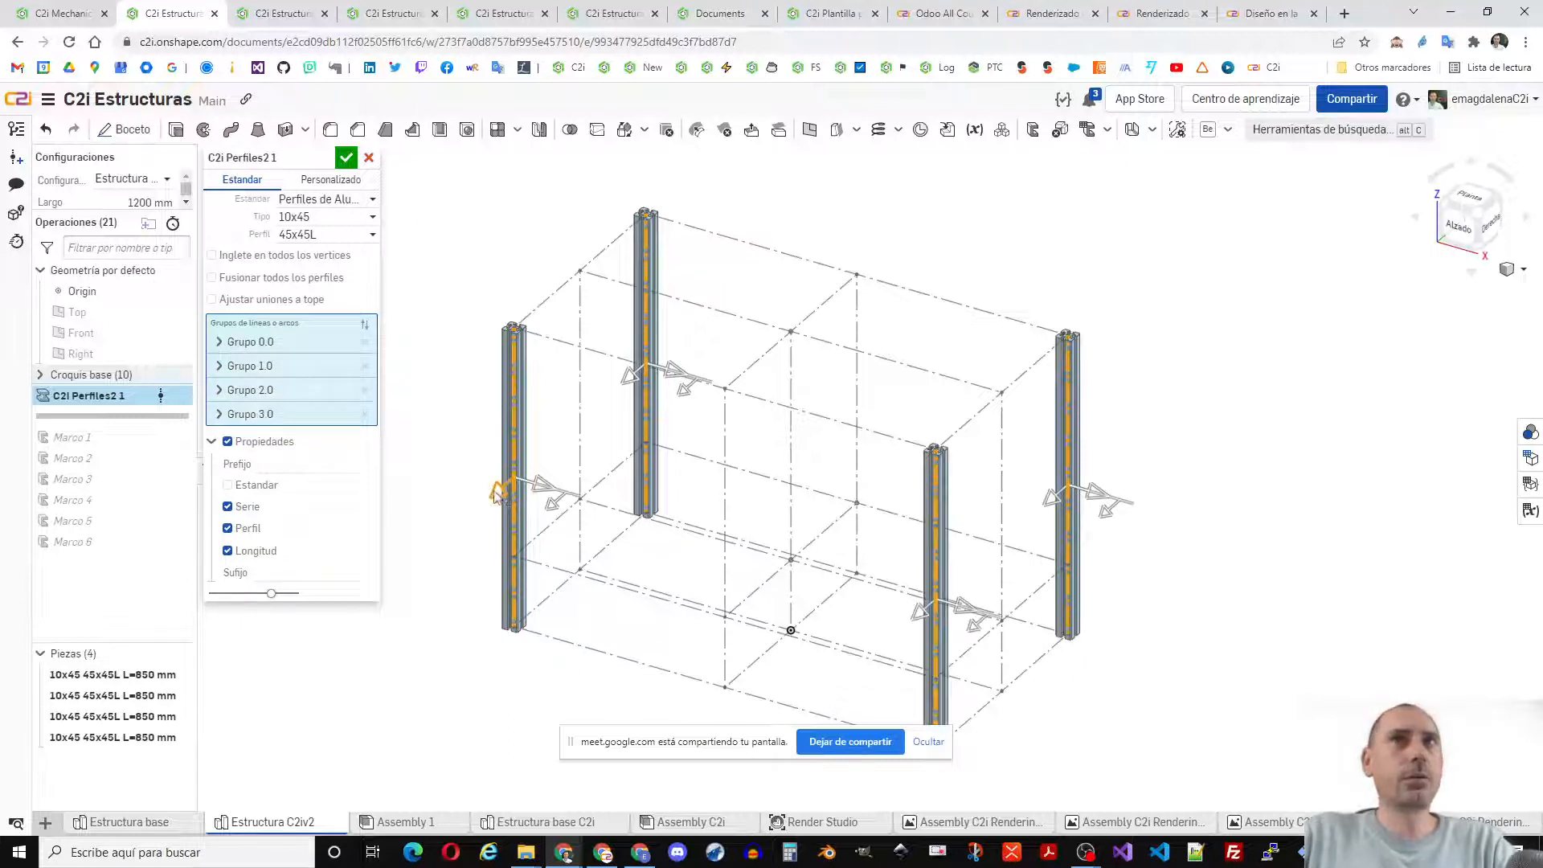
# - Offset the four corner posts so each lies inside its corner of the layout, checking their alignment in plan view
pyautogui.click(551, 499)
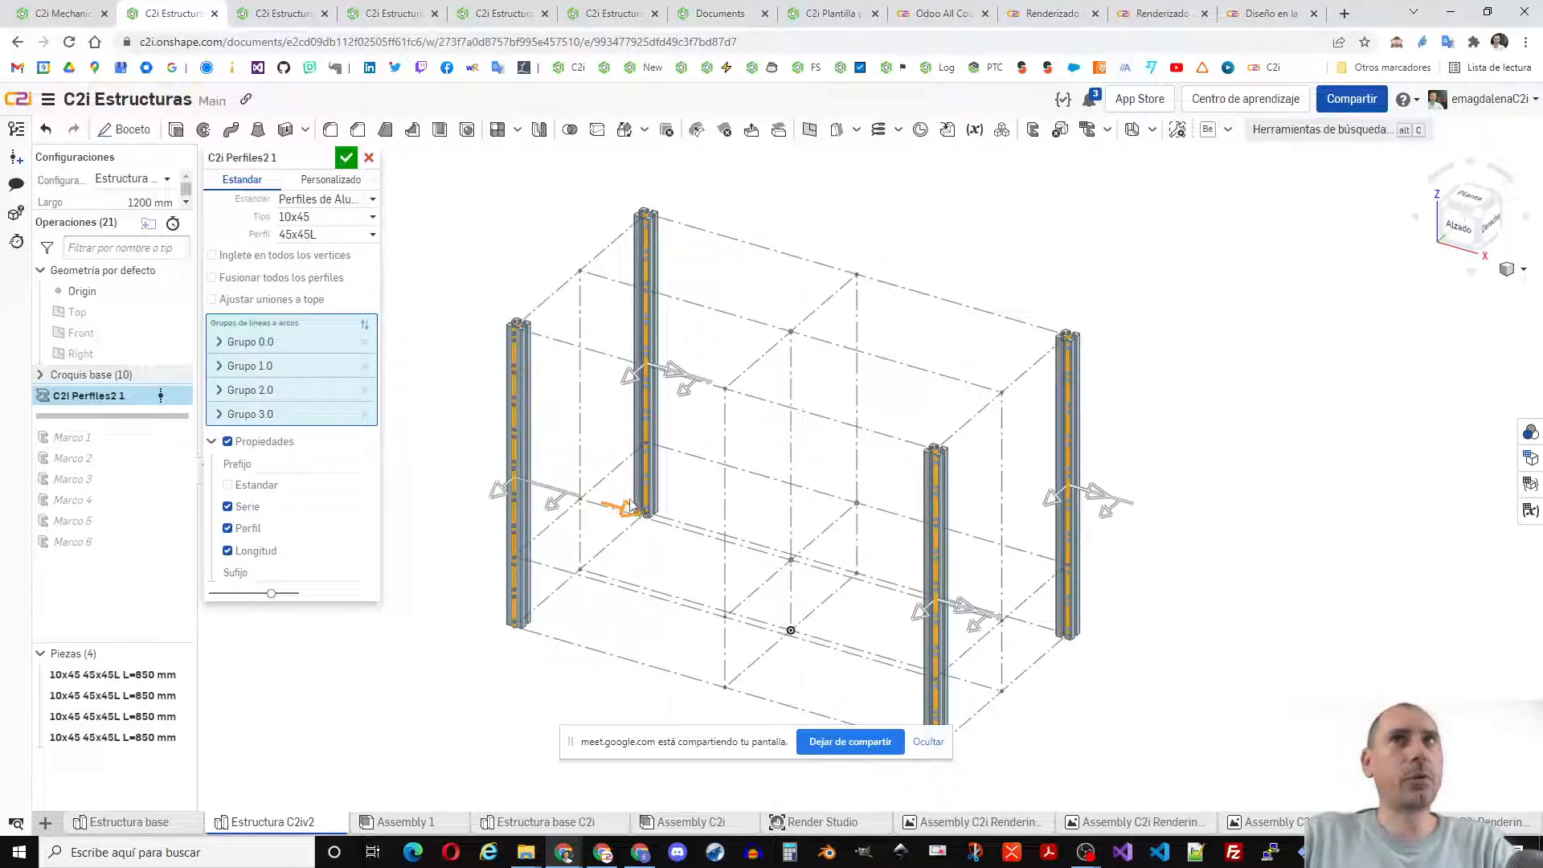
pyautogui.moveTo(632, 376); pyautogui.dragTo(579, 428)
pyautogui.moveTo(676, 372); pyautogui.dragTo(772, 399)
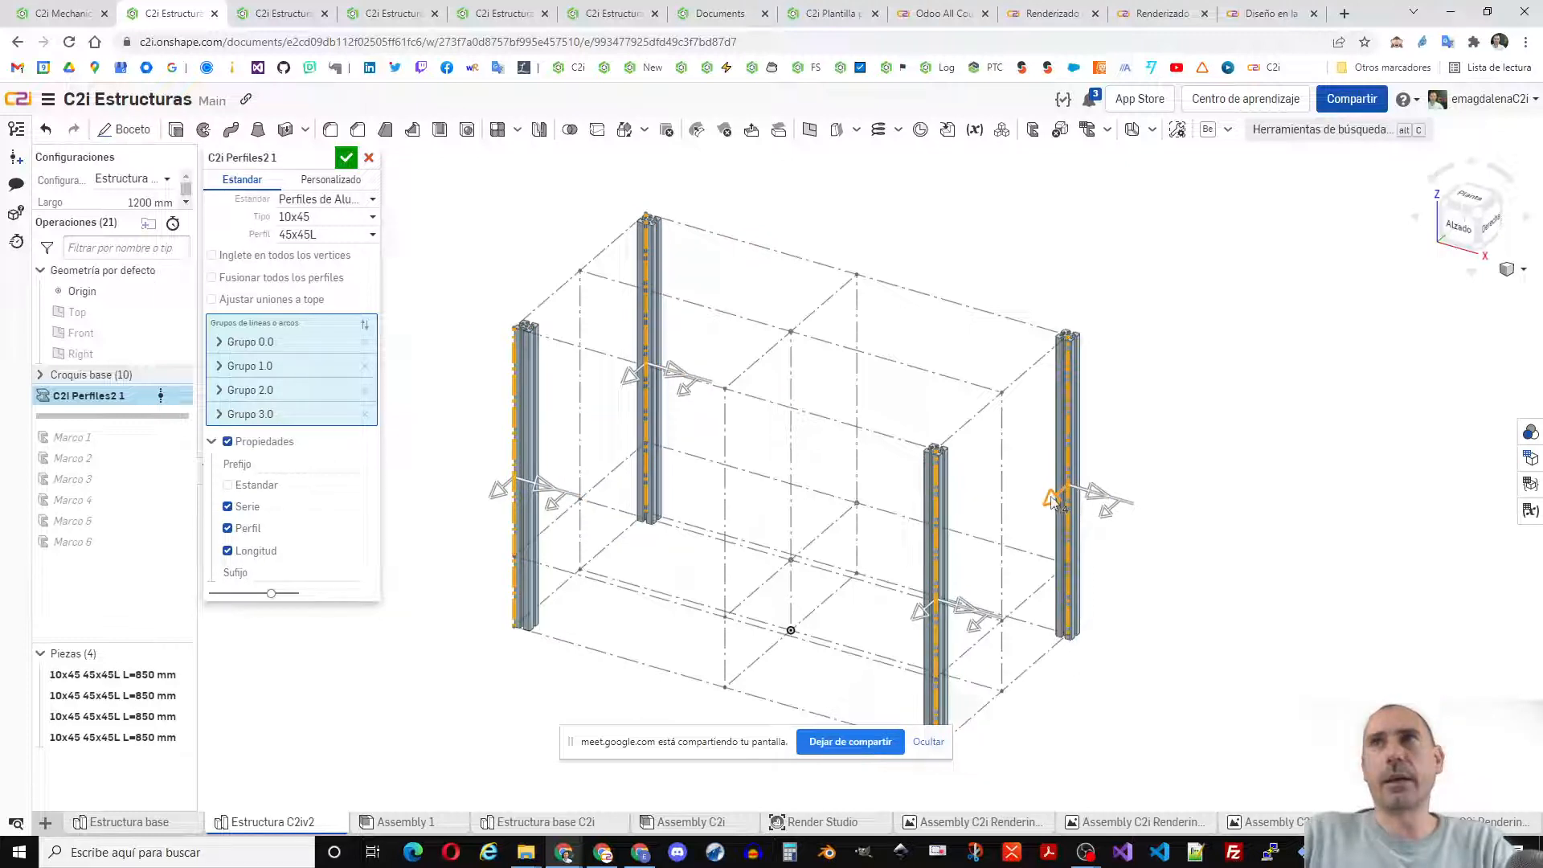
pyautogui.click(1097, 500)
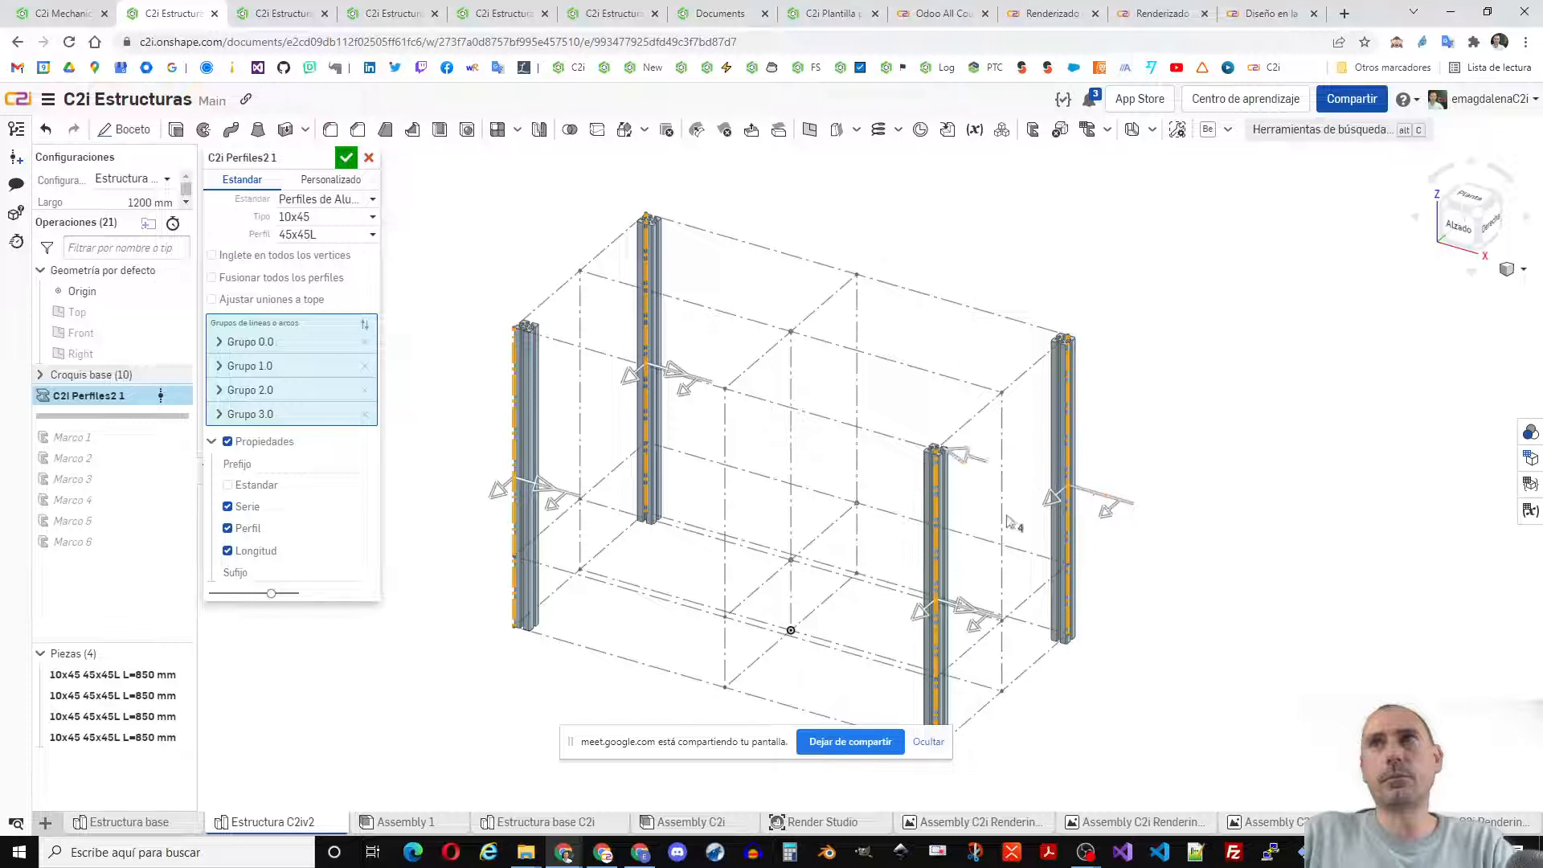
pyautogui.moveTo(970, 575); pyautogui.dragTo(877, 568)
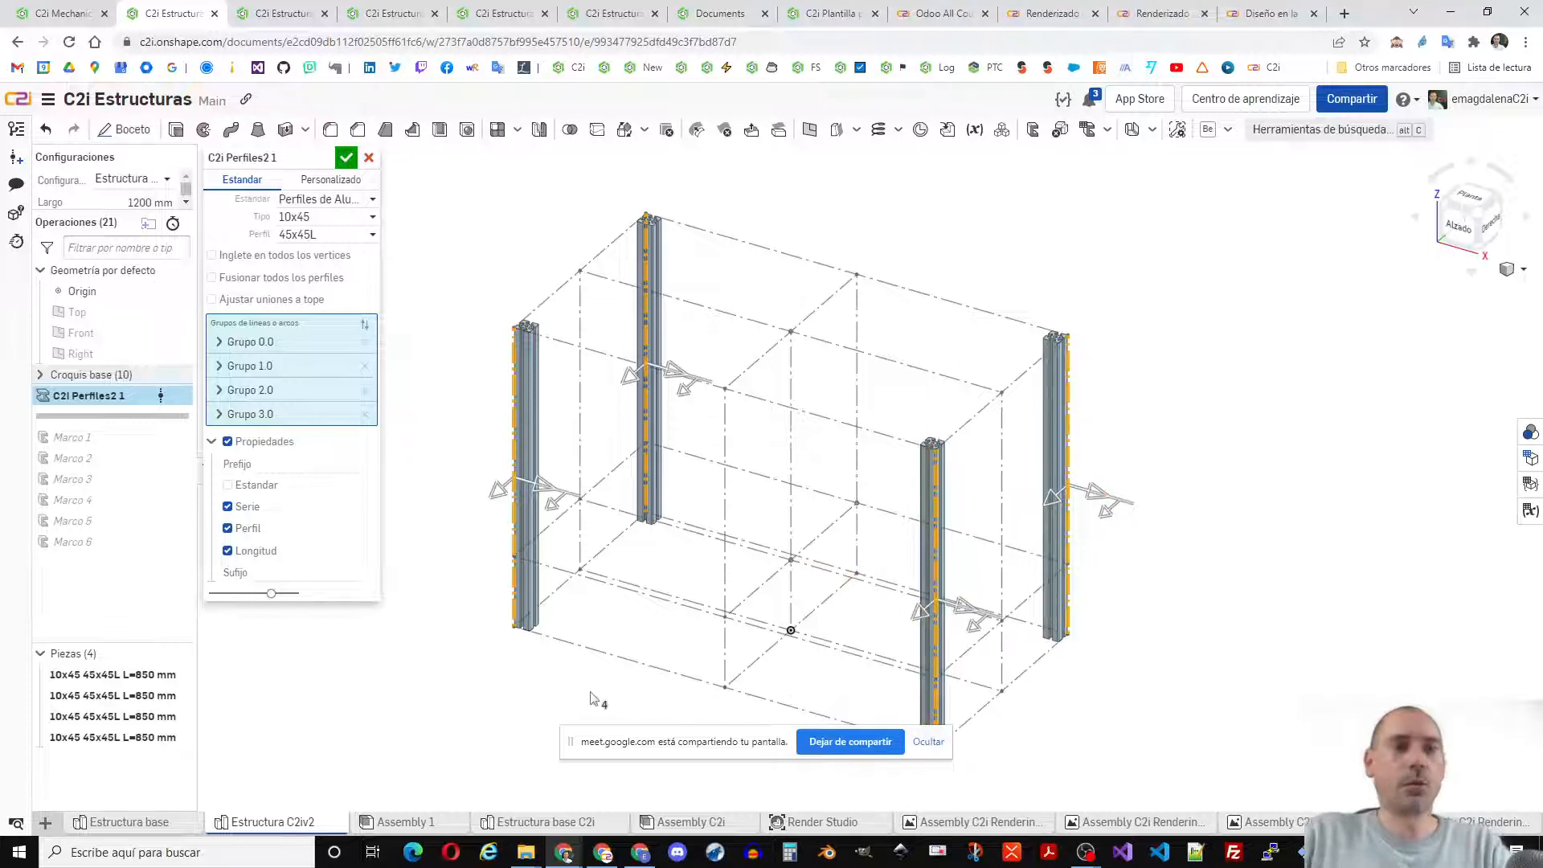
pyautogui.scroll(-4, 687, 642)
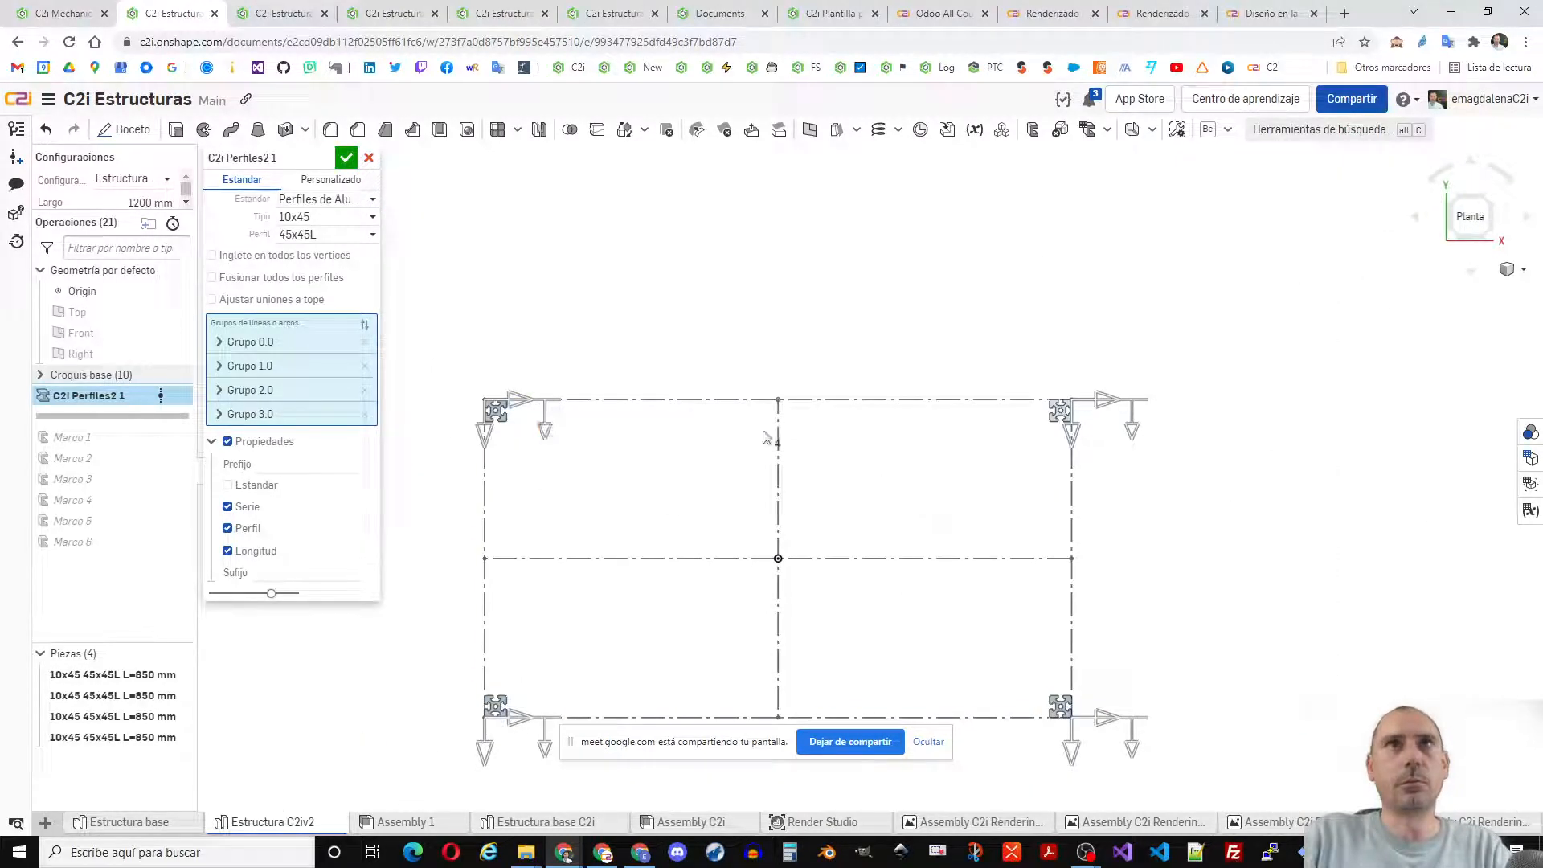
pyautogui.hotkey('shift', '7')
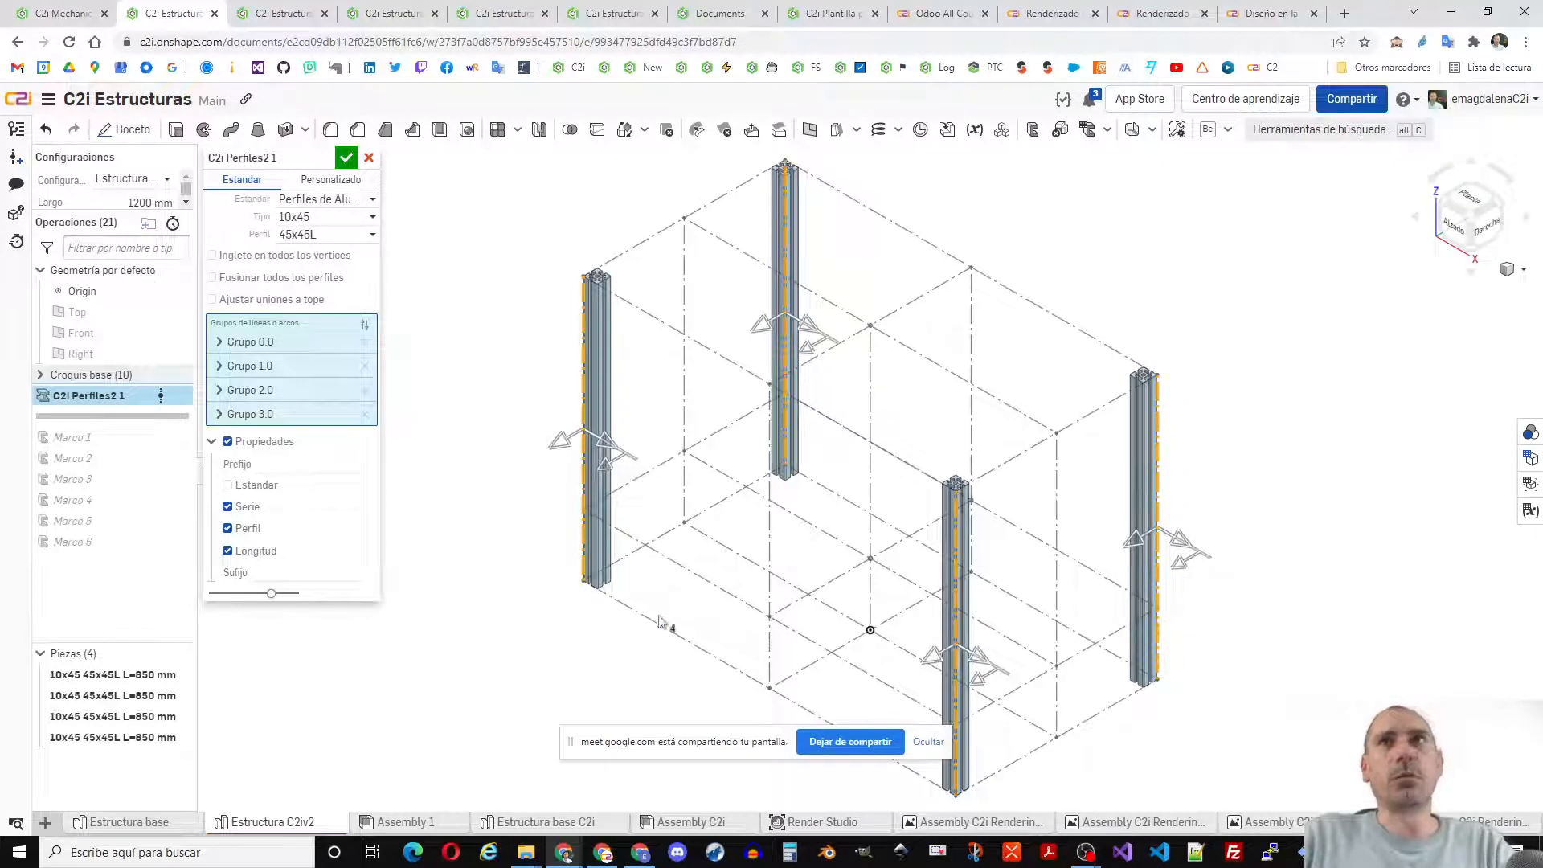
# - Add the four lines of the base rectangle as one group and align its profiles inside and above the lines
pyautogui.click(669, 630)
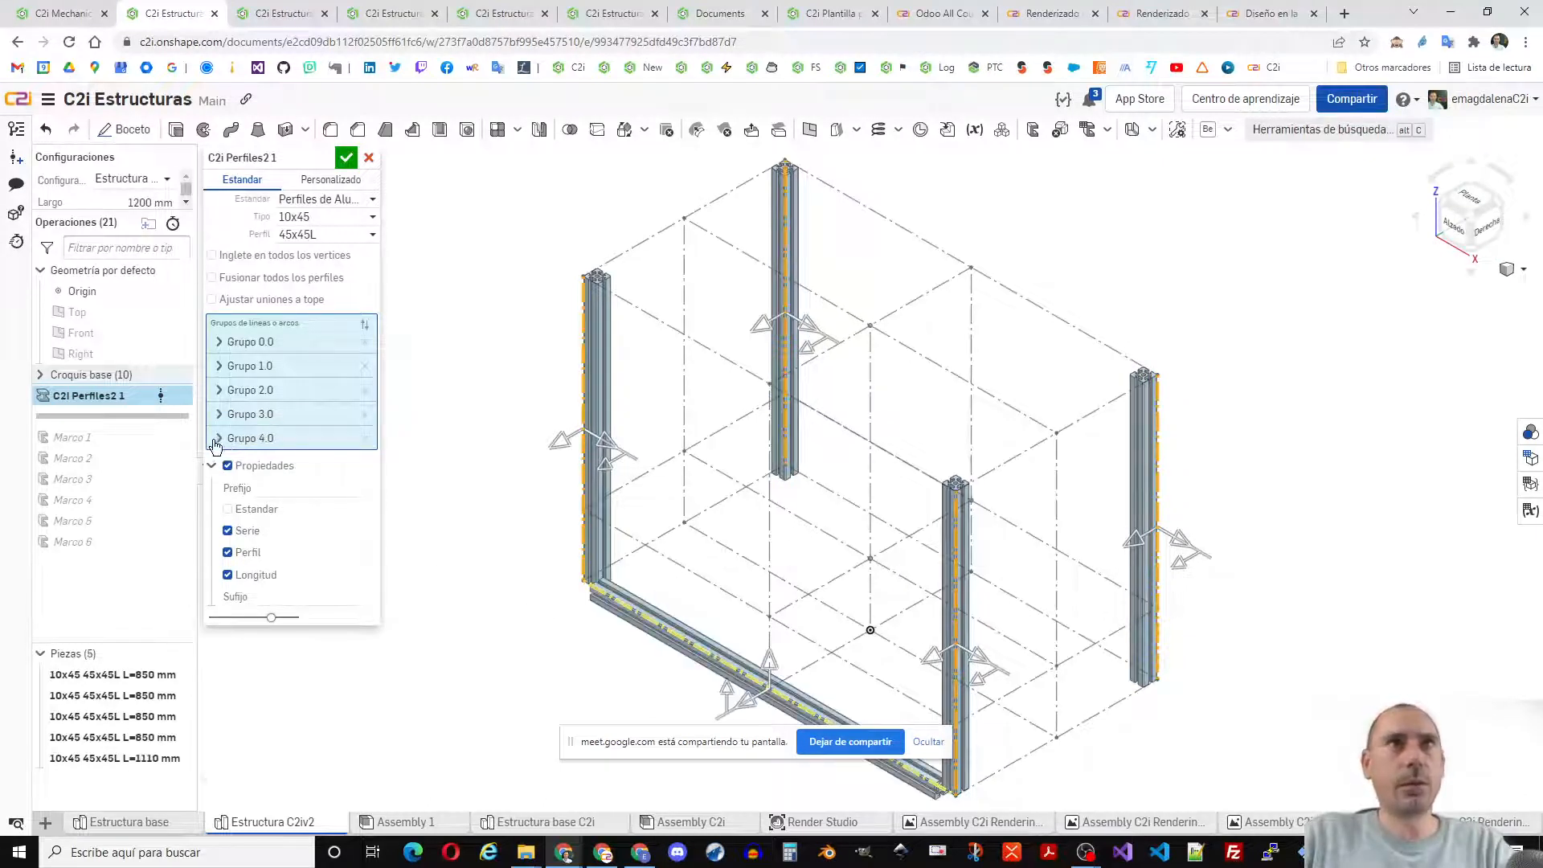
pyautogui.click(219, 438)
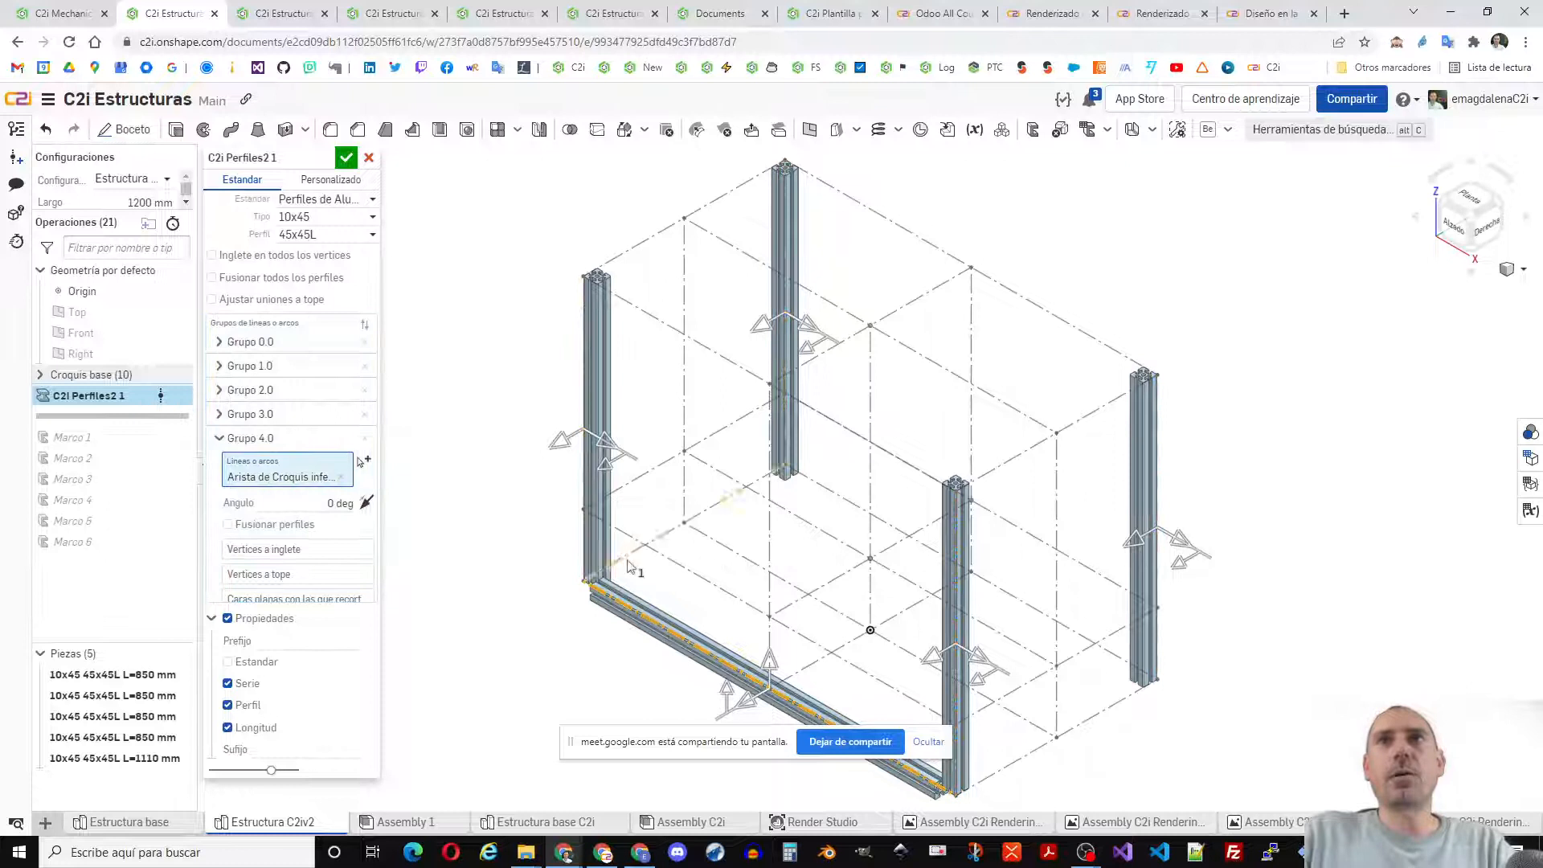
pyautogui.click(635, 550)
pyautogui.click(1103, 655)
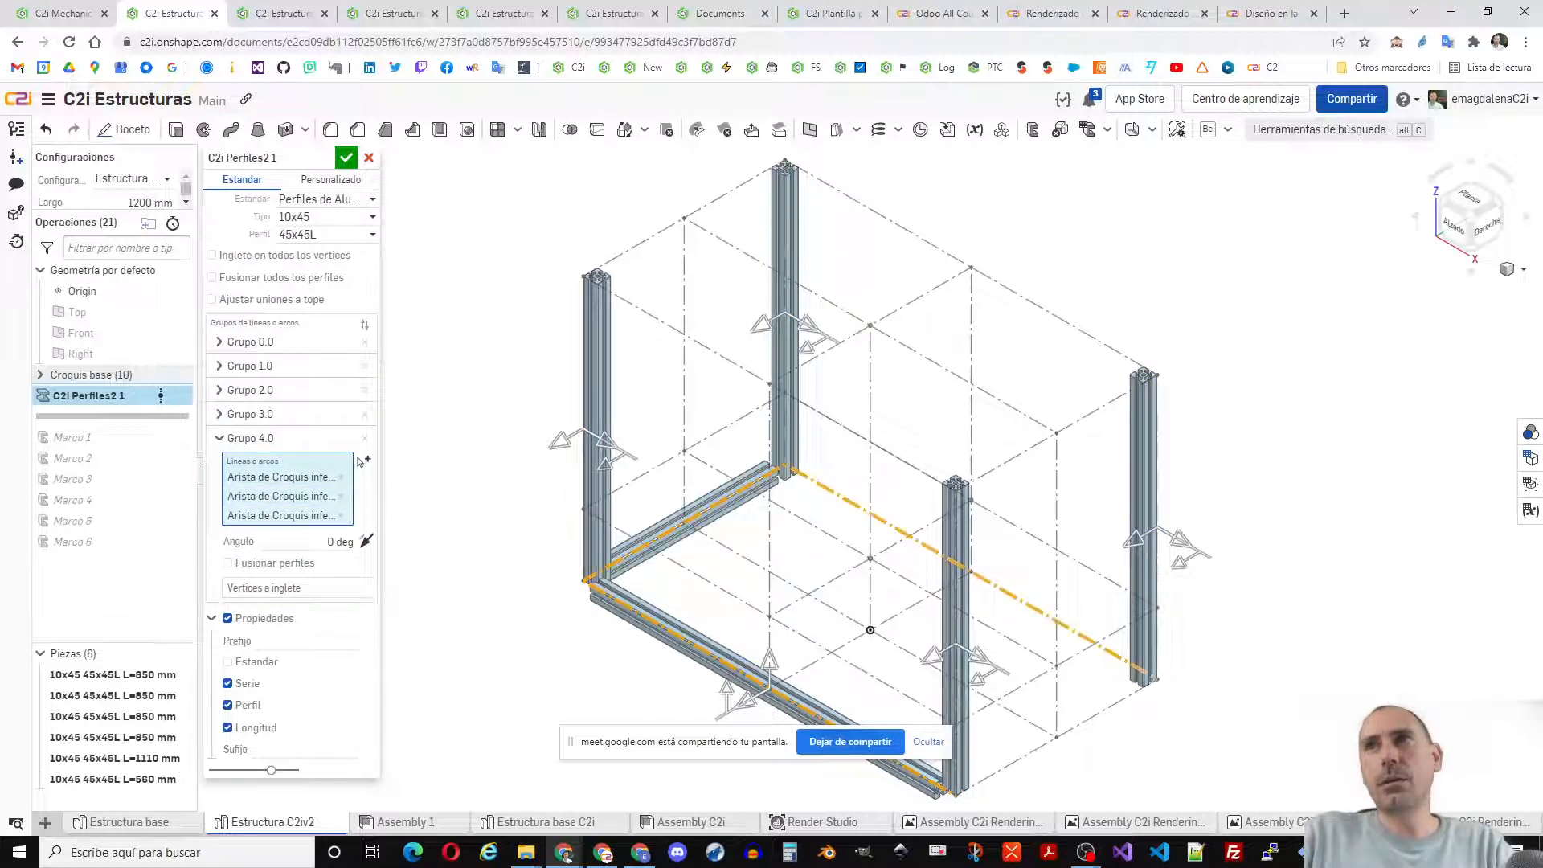
pyautogui.click(1096, 714)
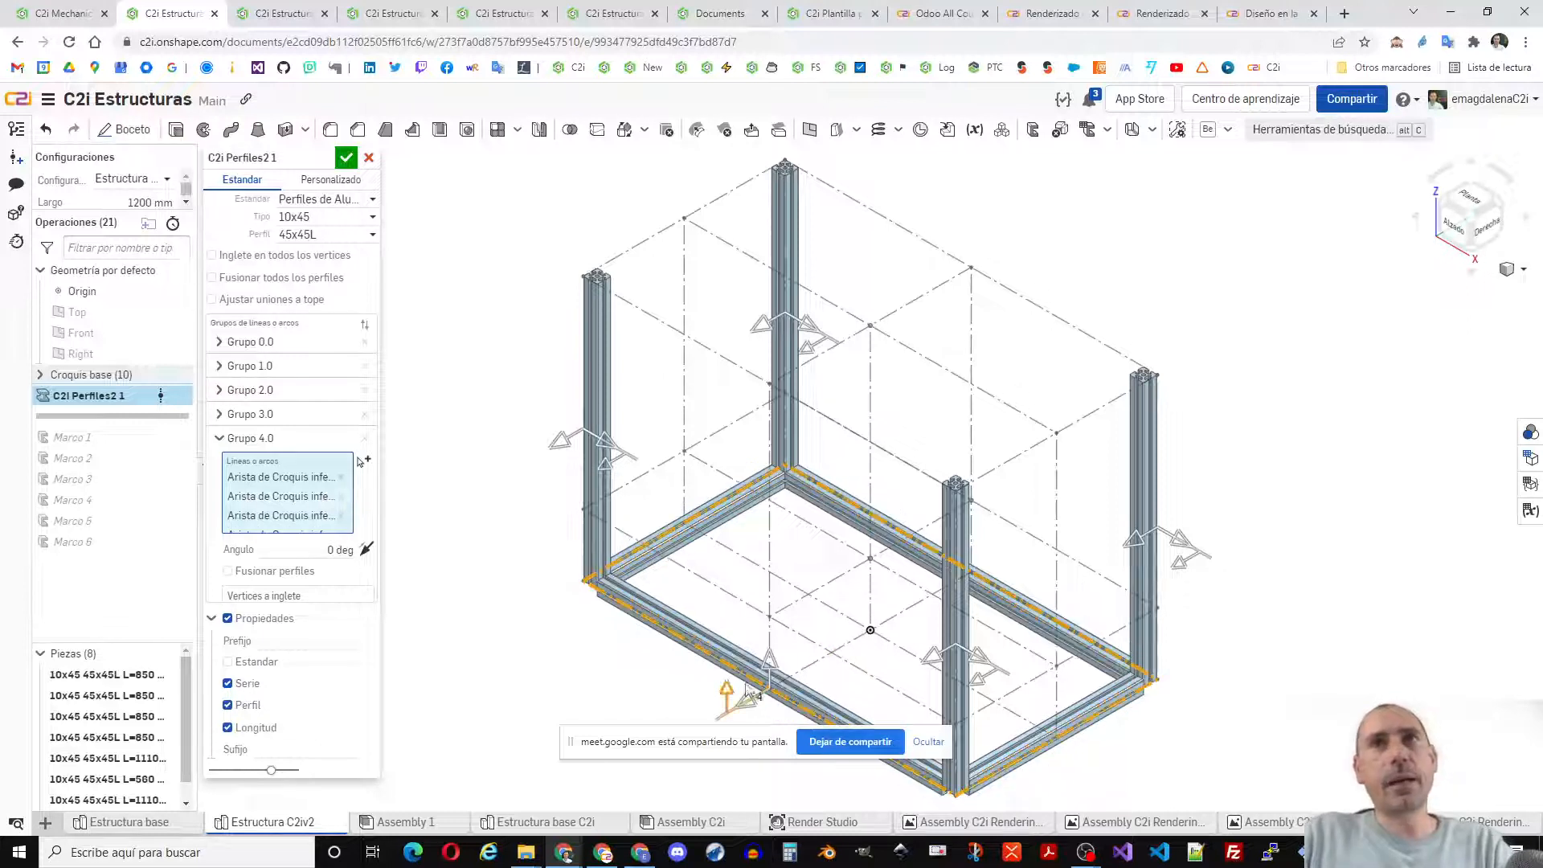
pyautogui.click(770, 612)
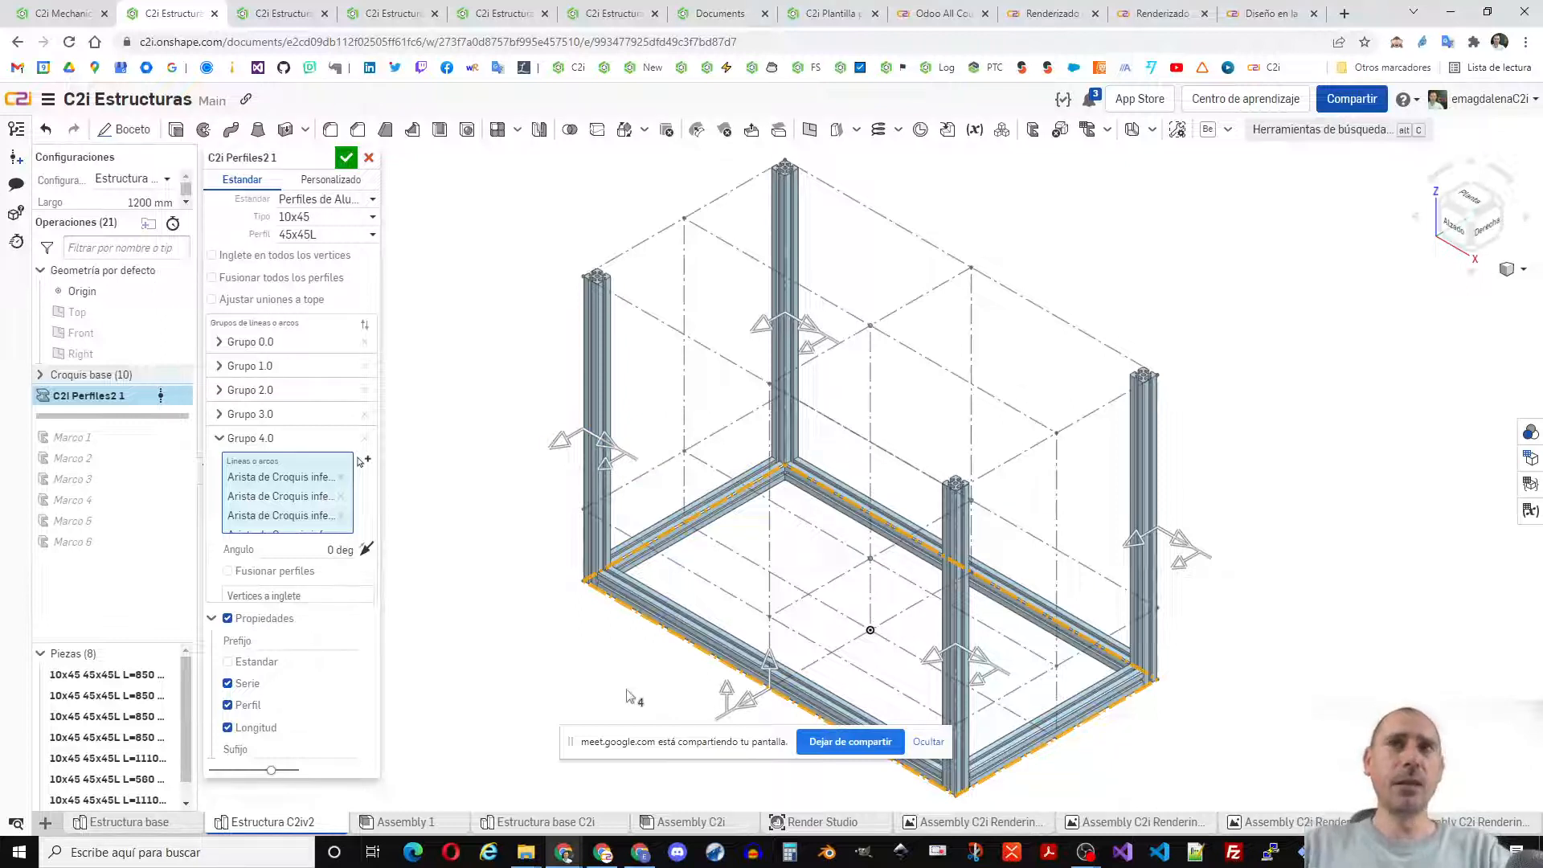
pyautogui.click(220, 439)
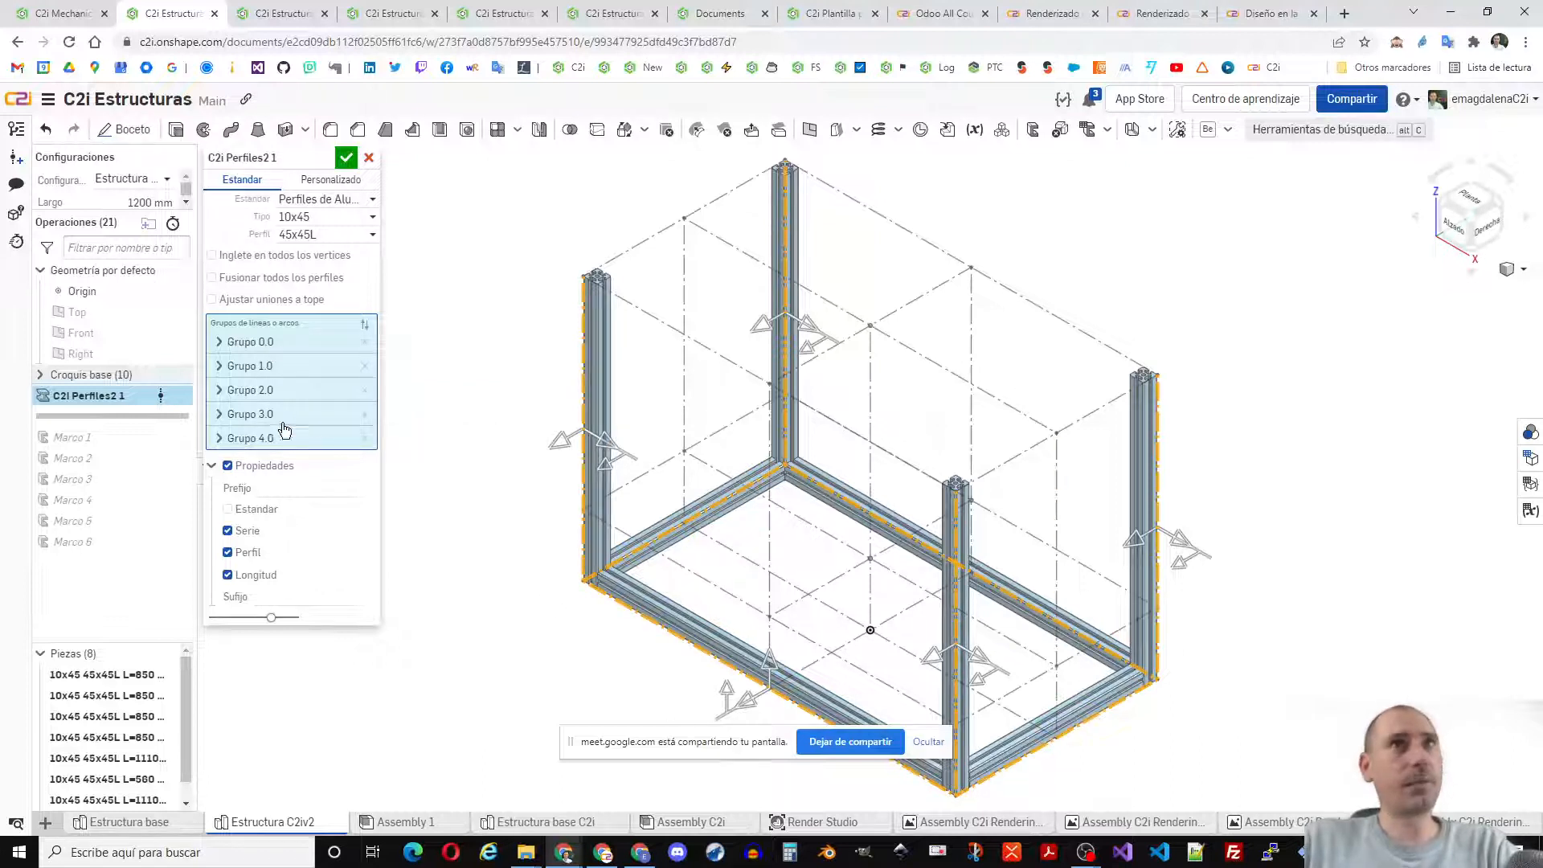
# - Examine how the base profiles meet the vertical posts at the lower corners of the frame
pyautogui.scroll(5, 593, 580)
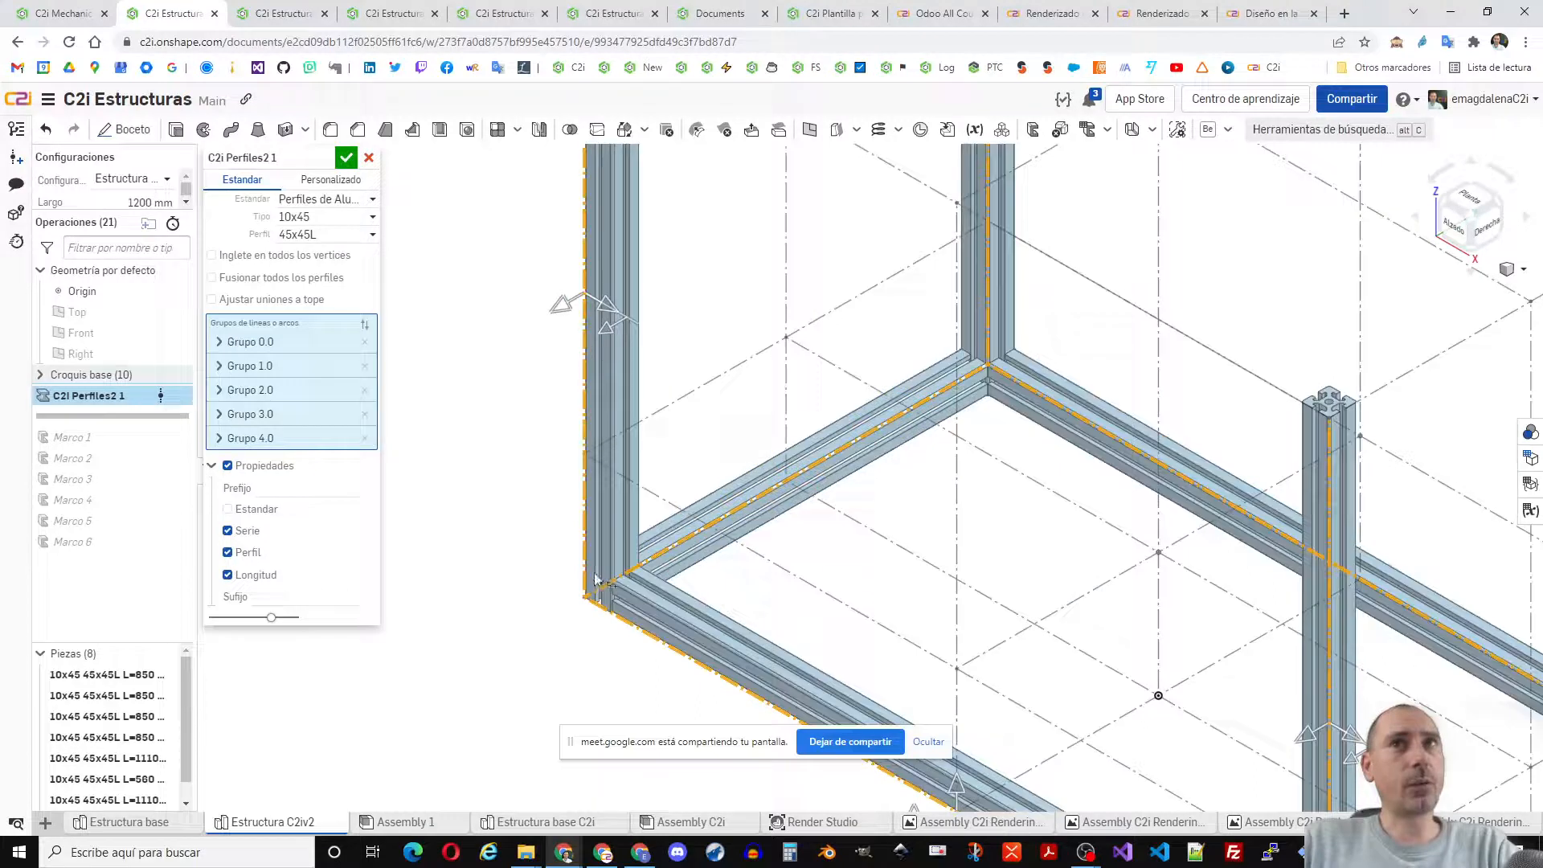
pyautogui.scroll(5, 595, 579)
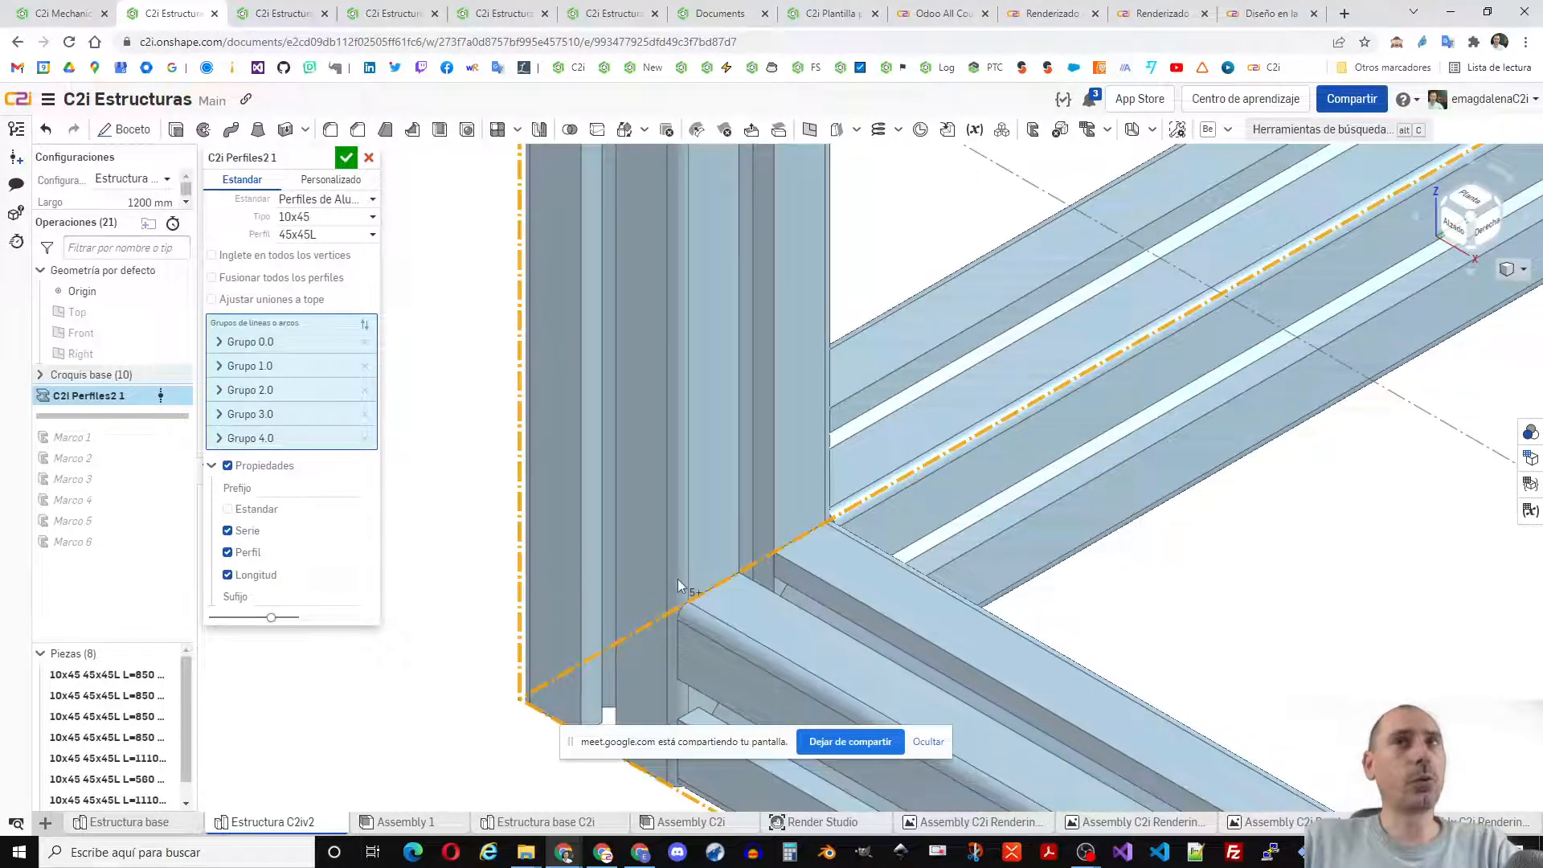
pyautogui.scroll(-3, 679, 586)
pyautogui.scroll(-3, 911, 515)
pyautogui.scroll(-1, 911, 518)
pyautogui.moveTo(923, 527); pyautogui.dragTo(737, 451, button='middle')
pyautogui.scroll(-3, 1021, 518)
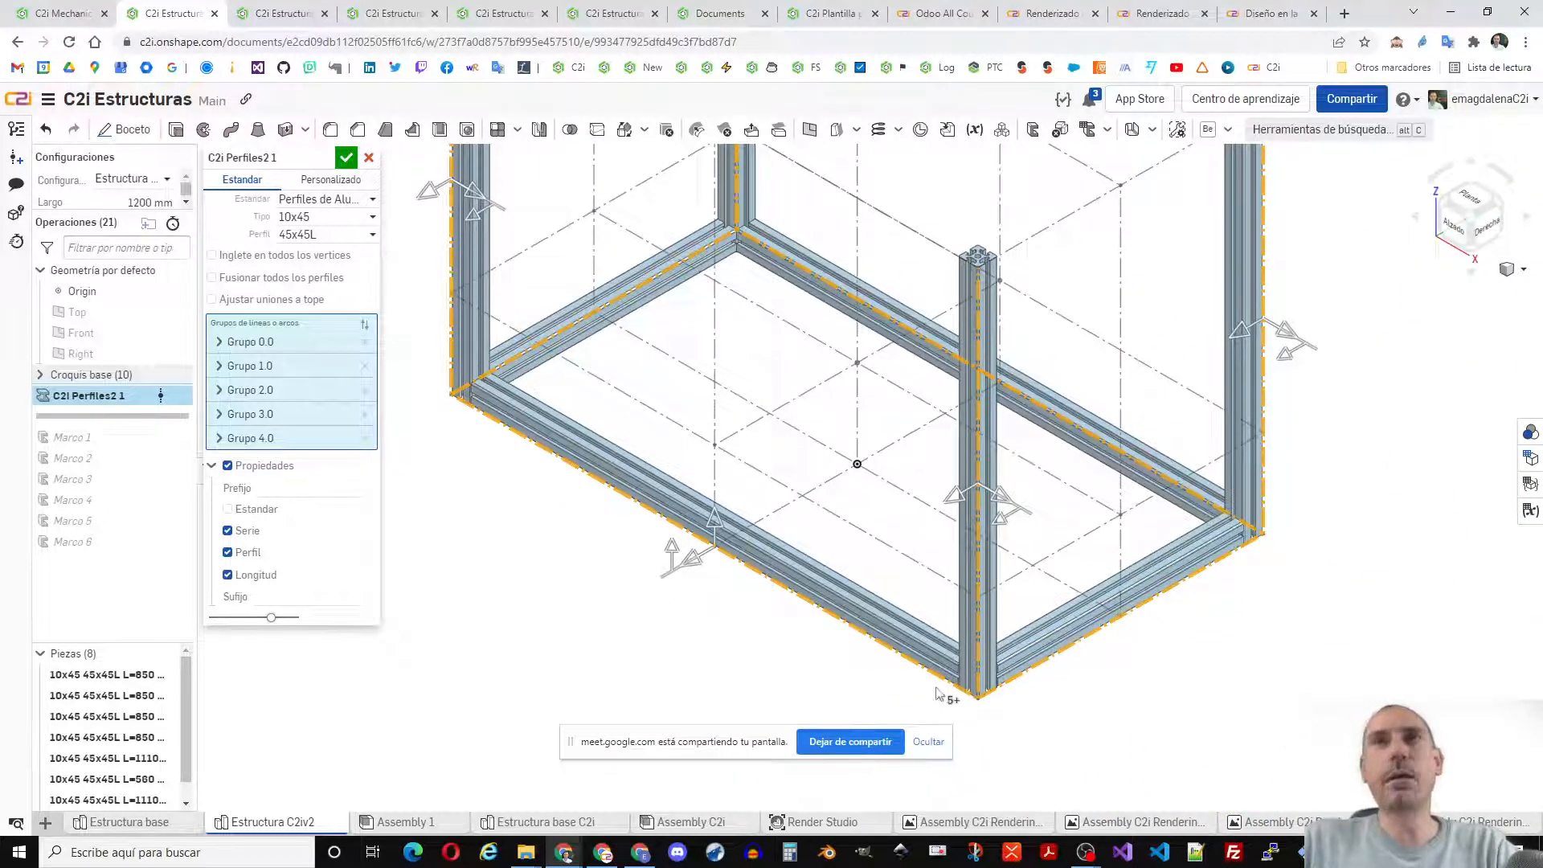
pyautogui.scroll(-3, 649, 601)
pyautogui.moveTo(583, 563); pyautogui.dragTo(700, 614, button='middle')
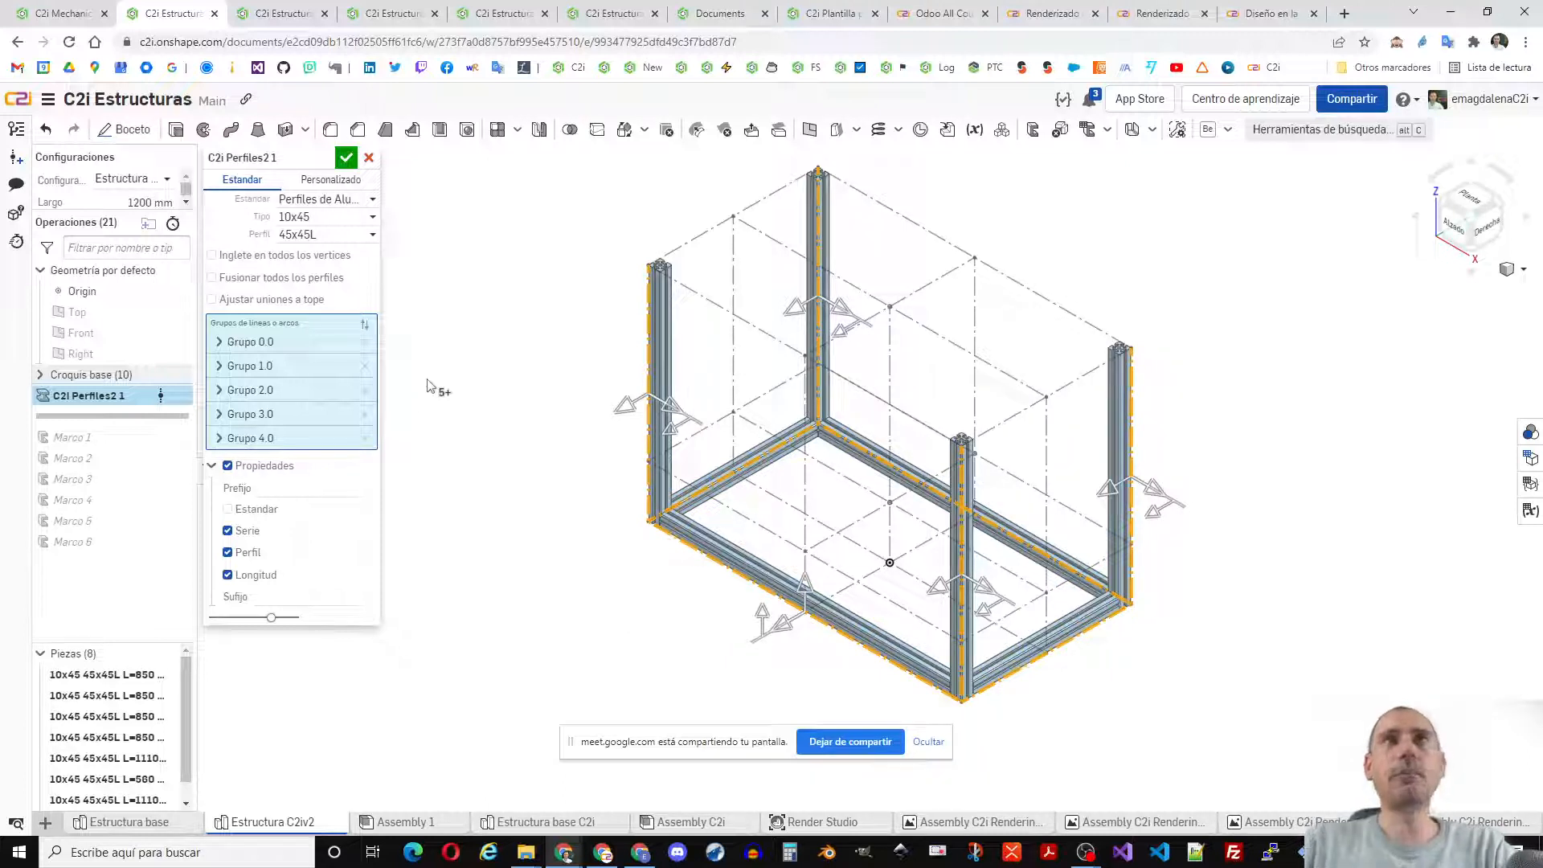
# - Add the lines of the intermediate and top rectangles together as one new profile group
pyautogui.click(684, 483)
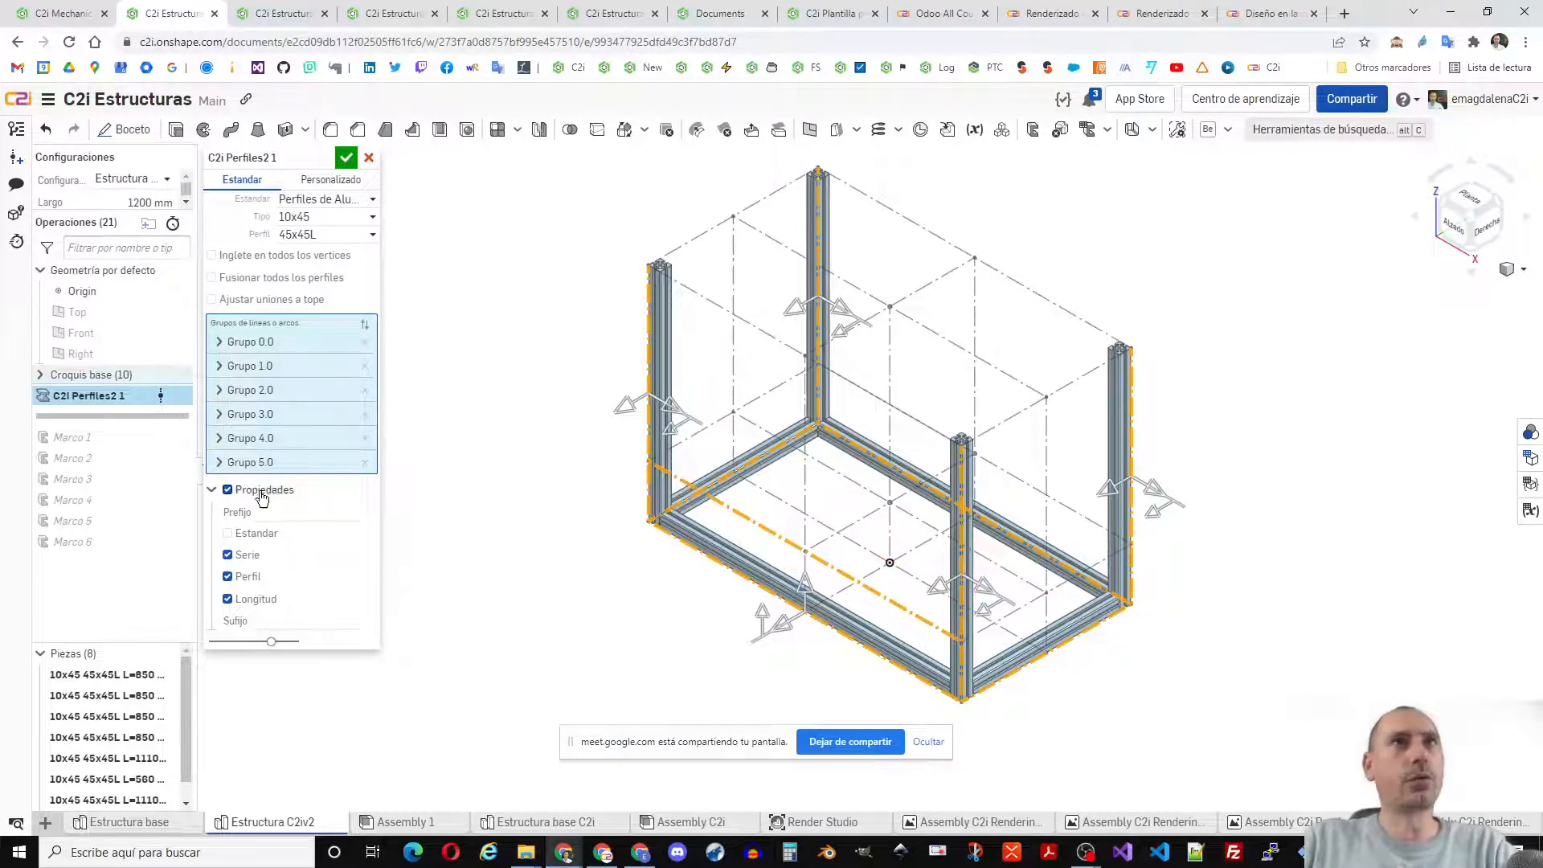
pyautogui.click(219, 462)
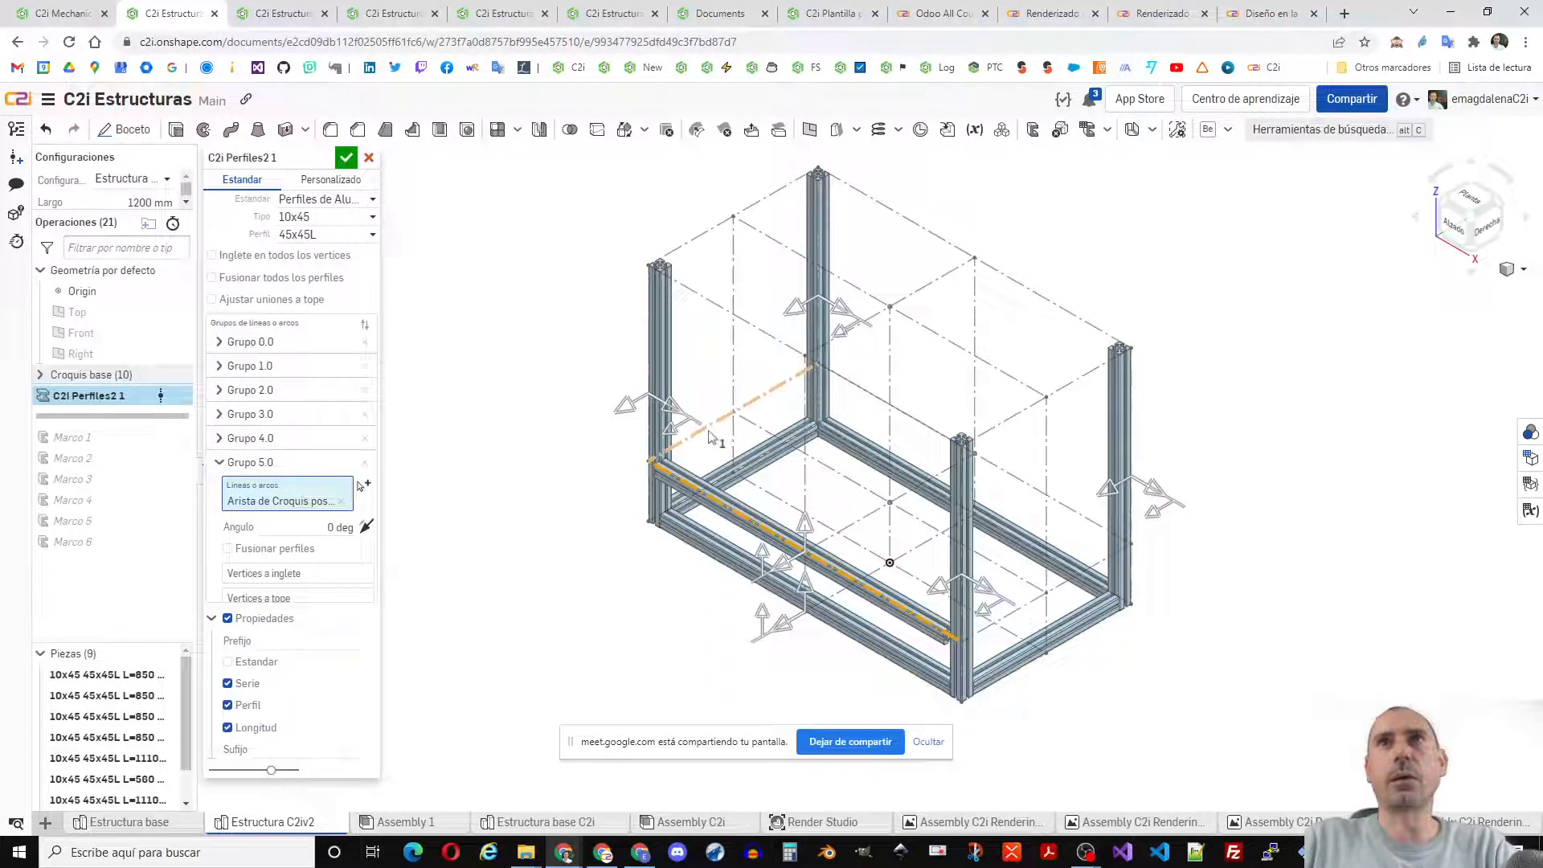
pyautogui.click(709, 428)
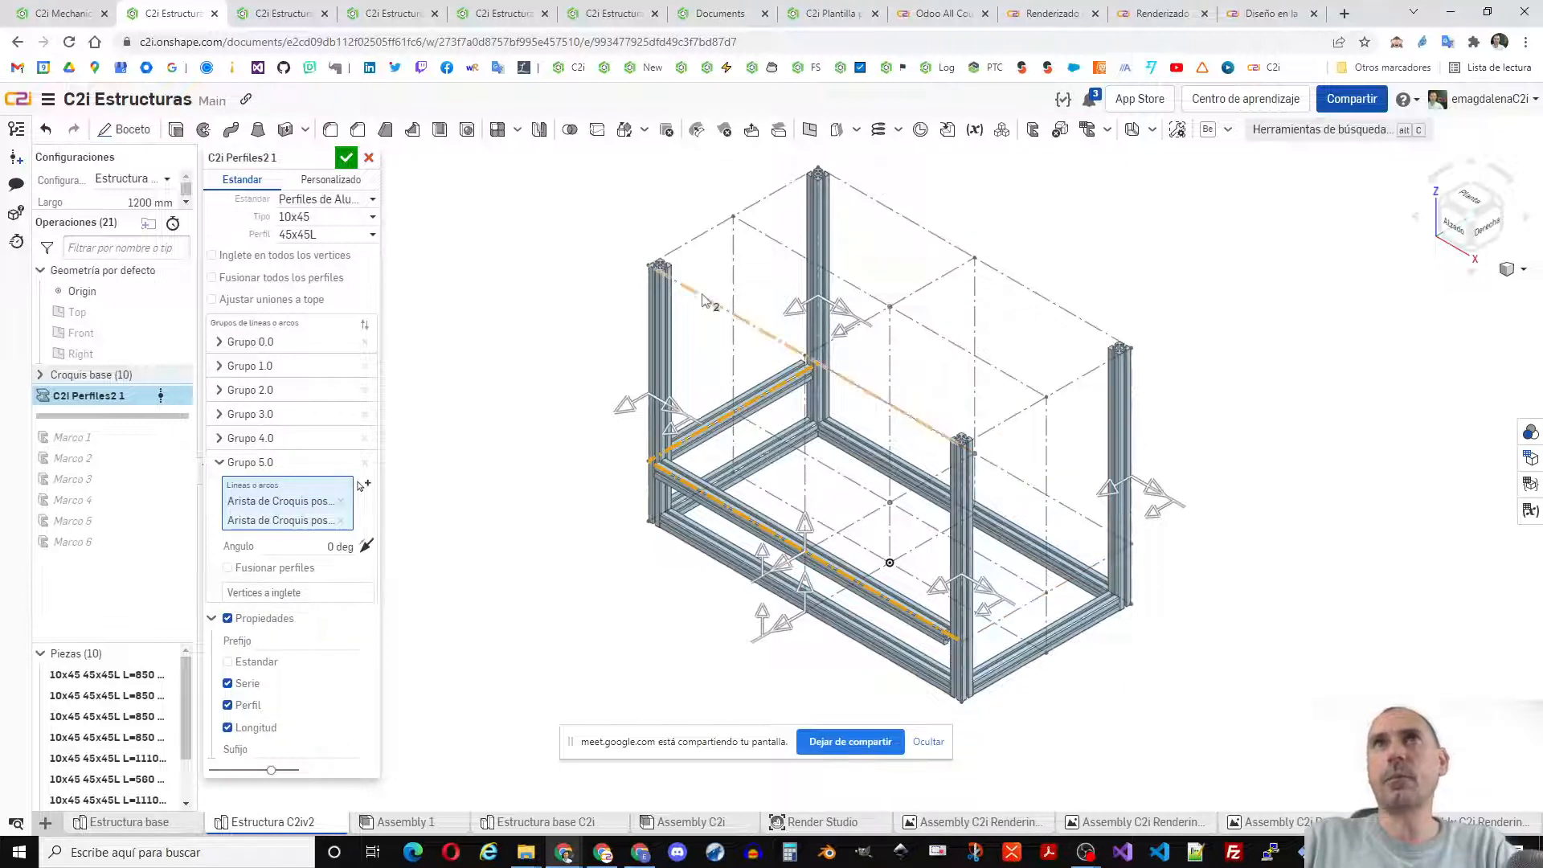
pyautogui.click(704, 292)
pyautogui.click(695, 239)
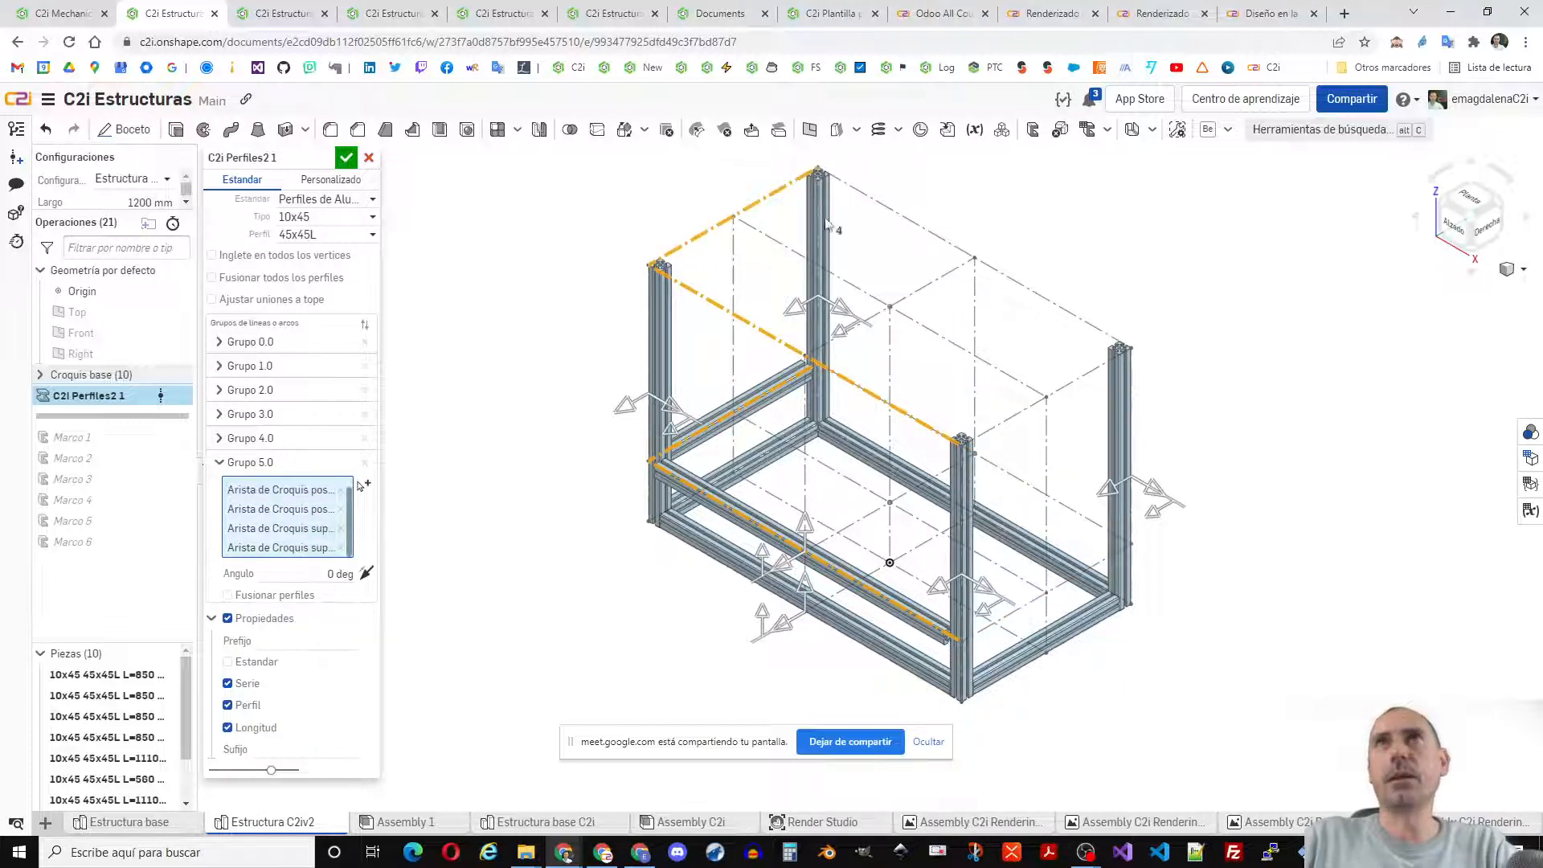
pyautogui.click(921, 227)
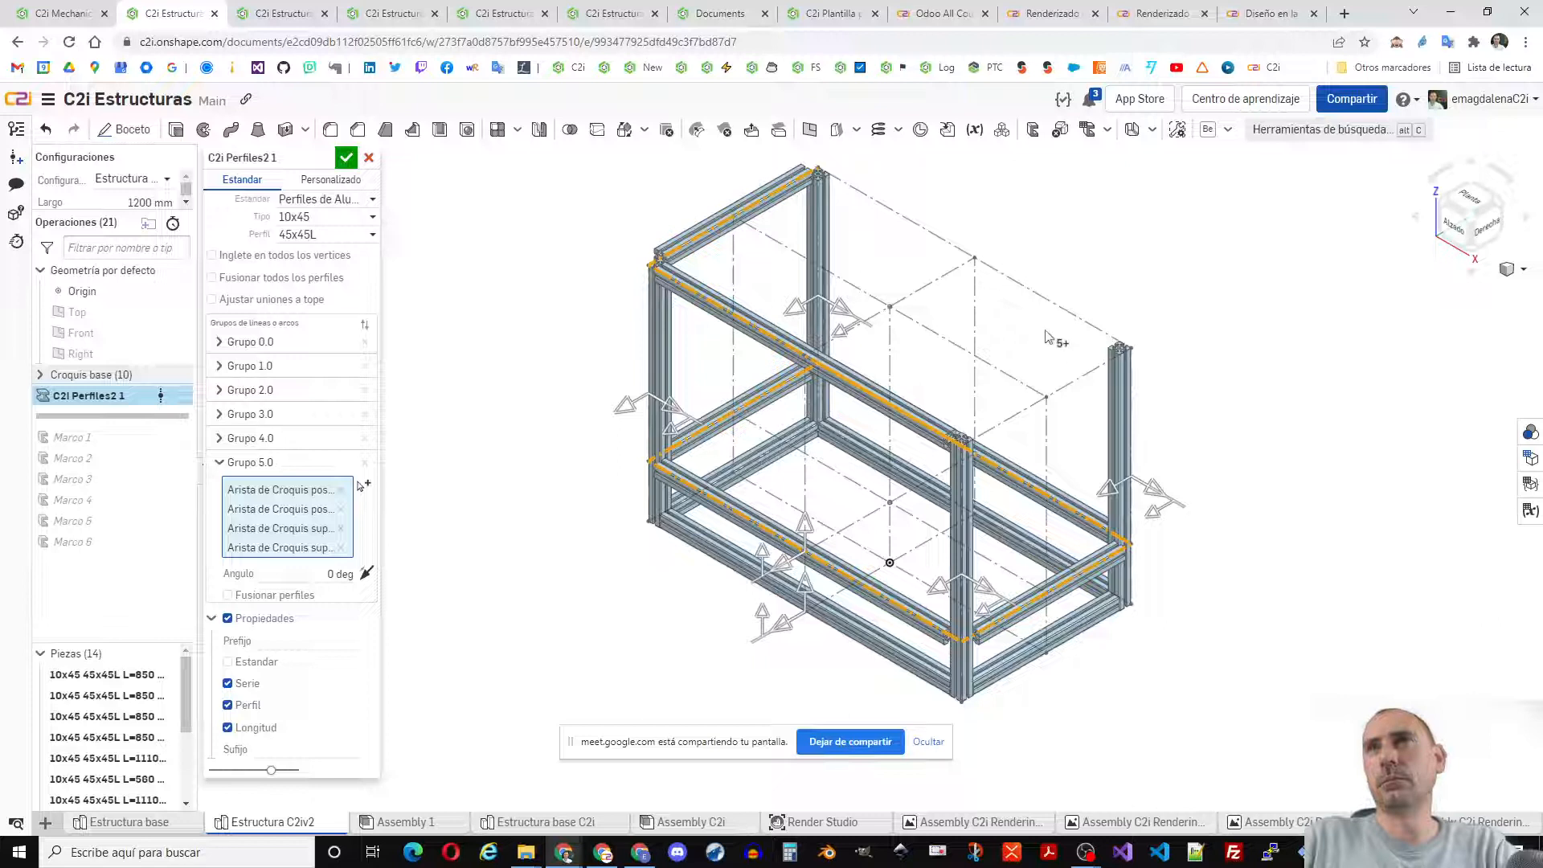
pyautogui.click(1067, 313)
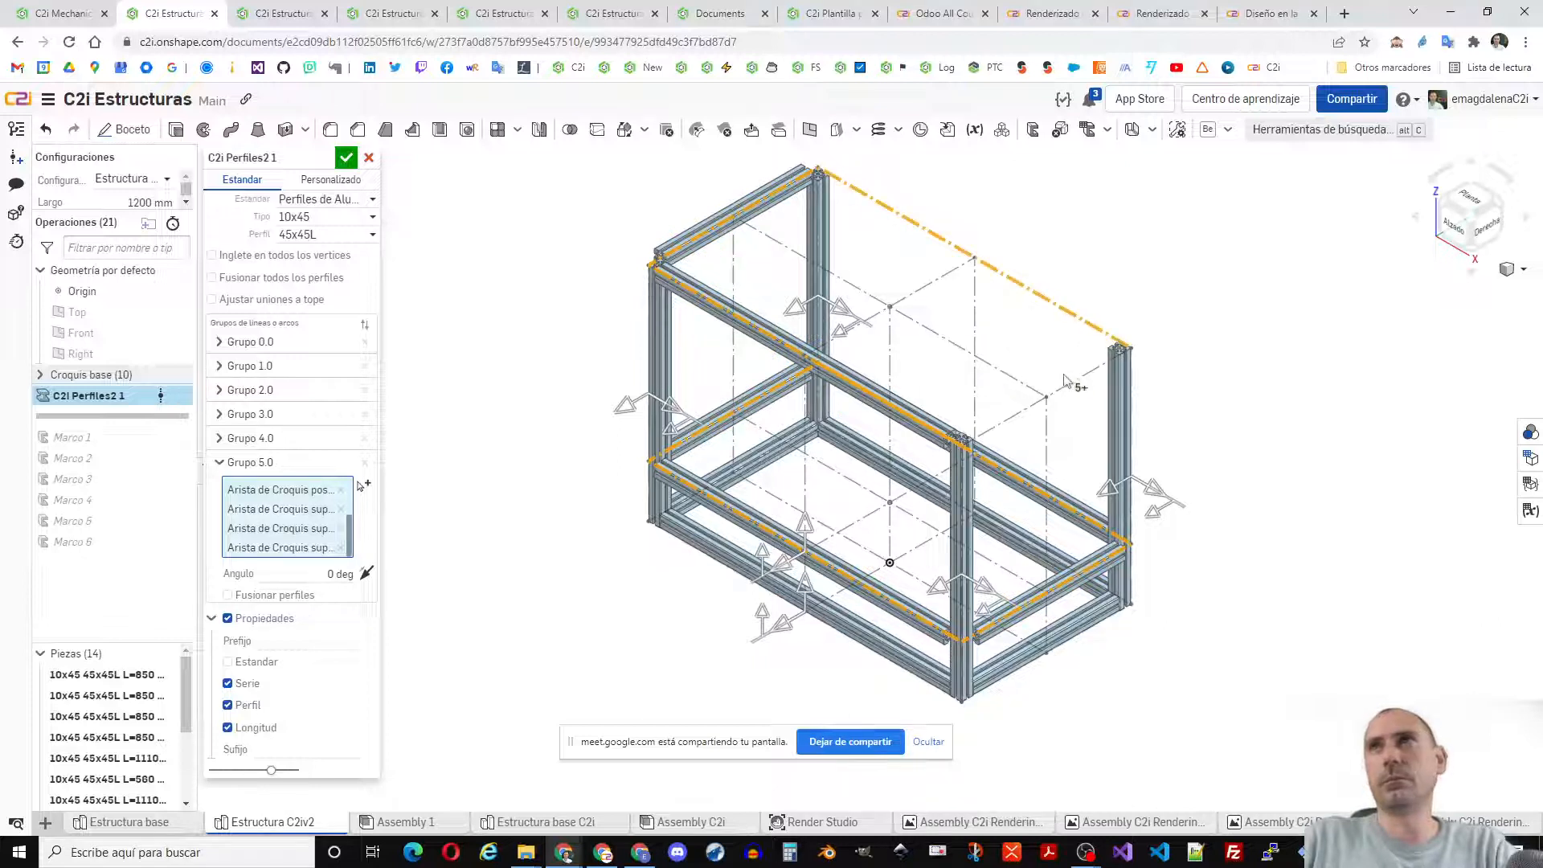
pyautogui.click(1071, 385)
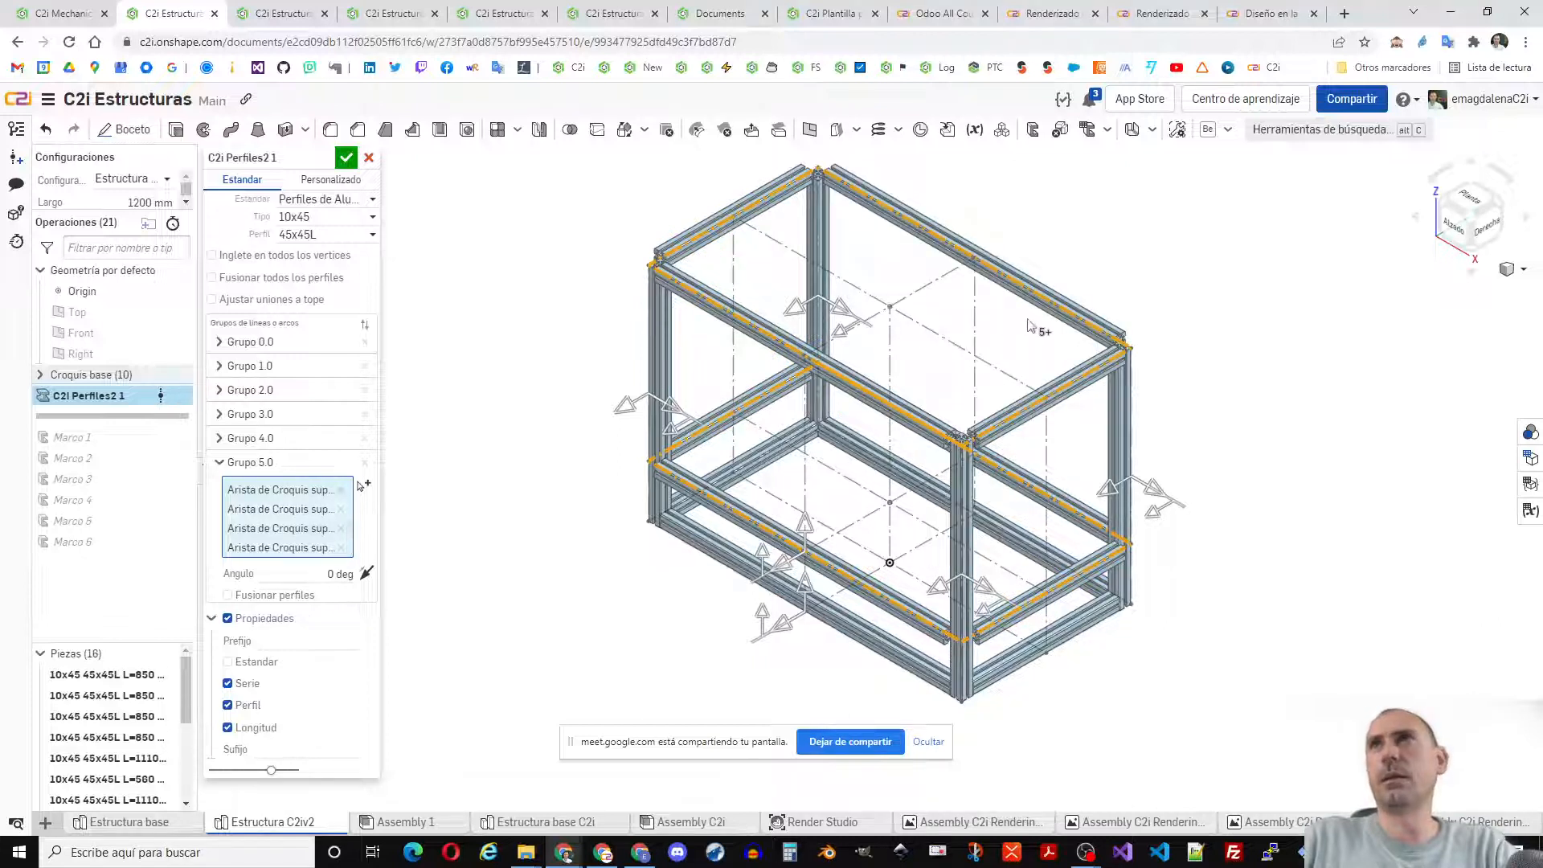
# - Align the intermediate and top rectangle profiles inside and below their sketch lines, and accept the C2i Perfiles2 feature
pyautogui.scroll(-2, 890, 408)
pyautogui.scroll(3, 850, 421)
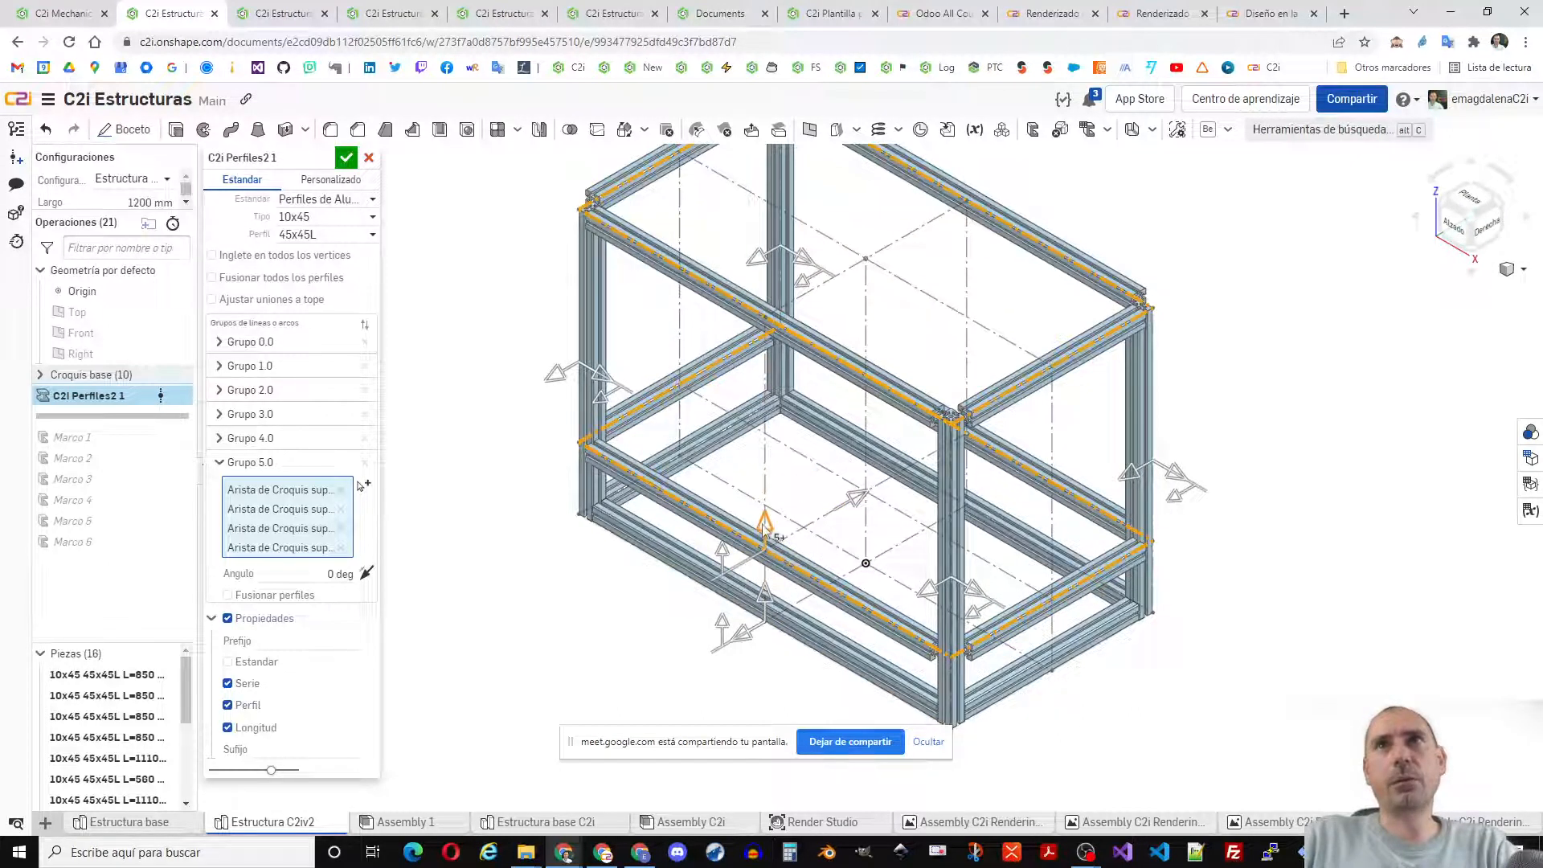
pyautogui.click(753, 588)
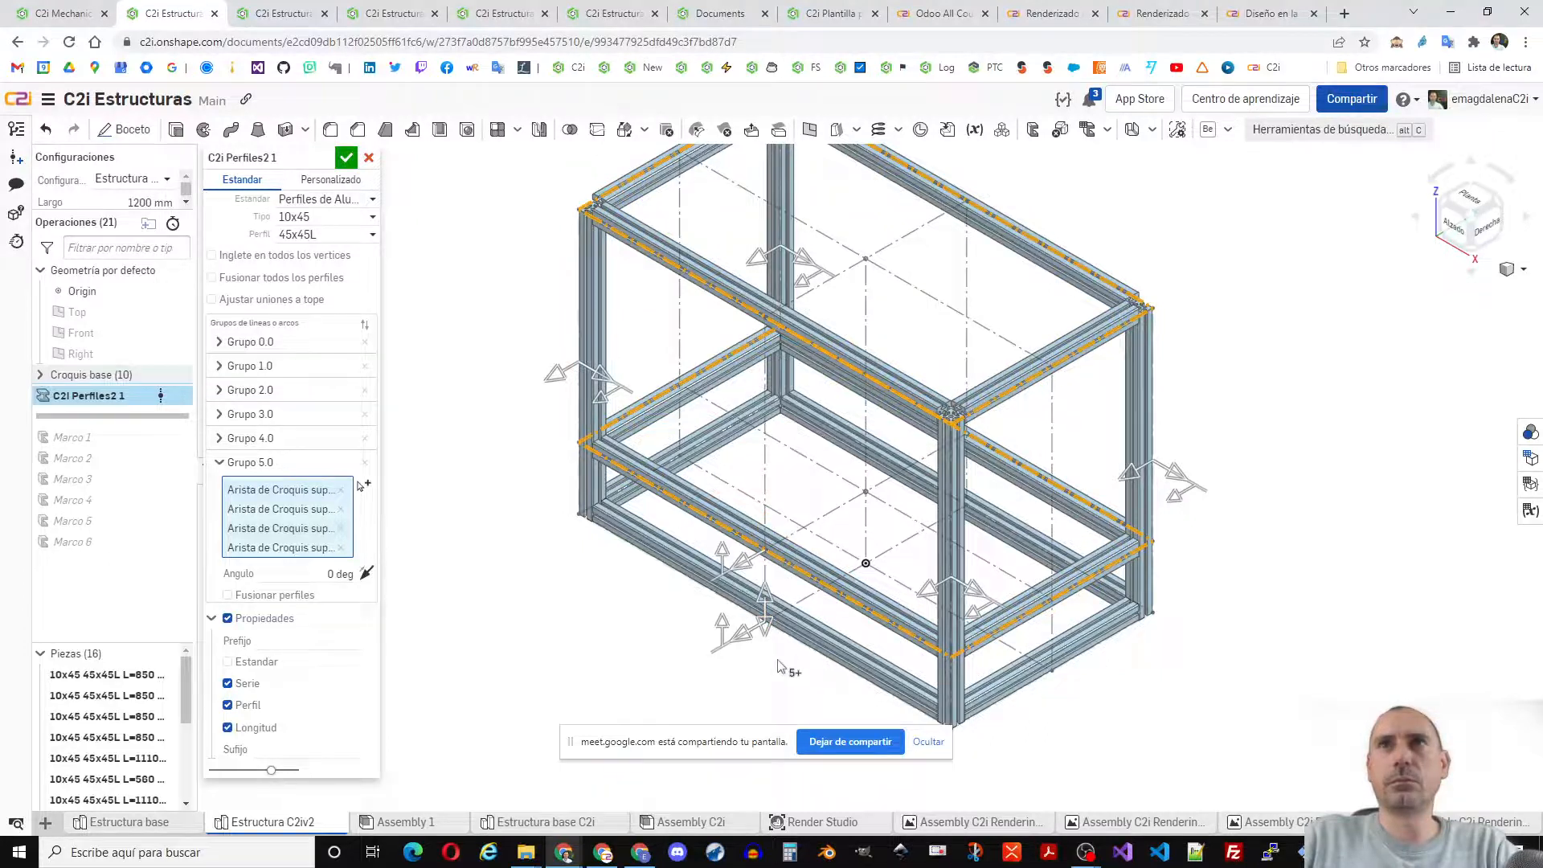
pyautogui.moveTo(569, 591); pyautogui.dragTo(683, 563, button='right')
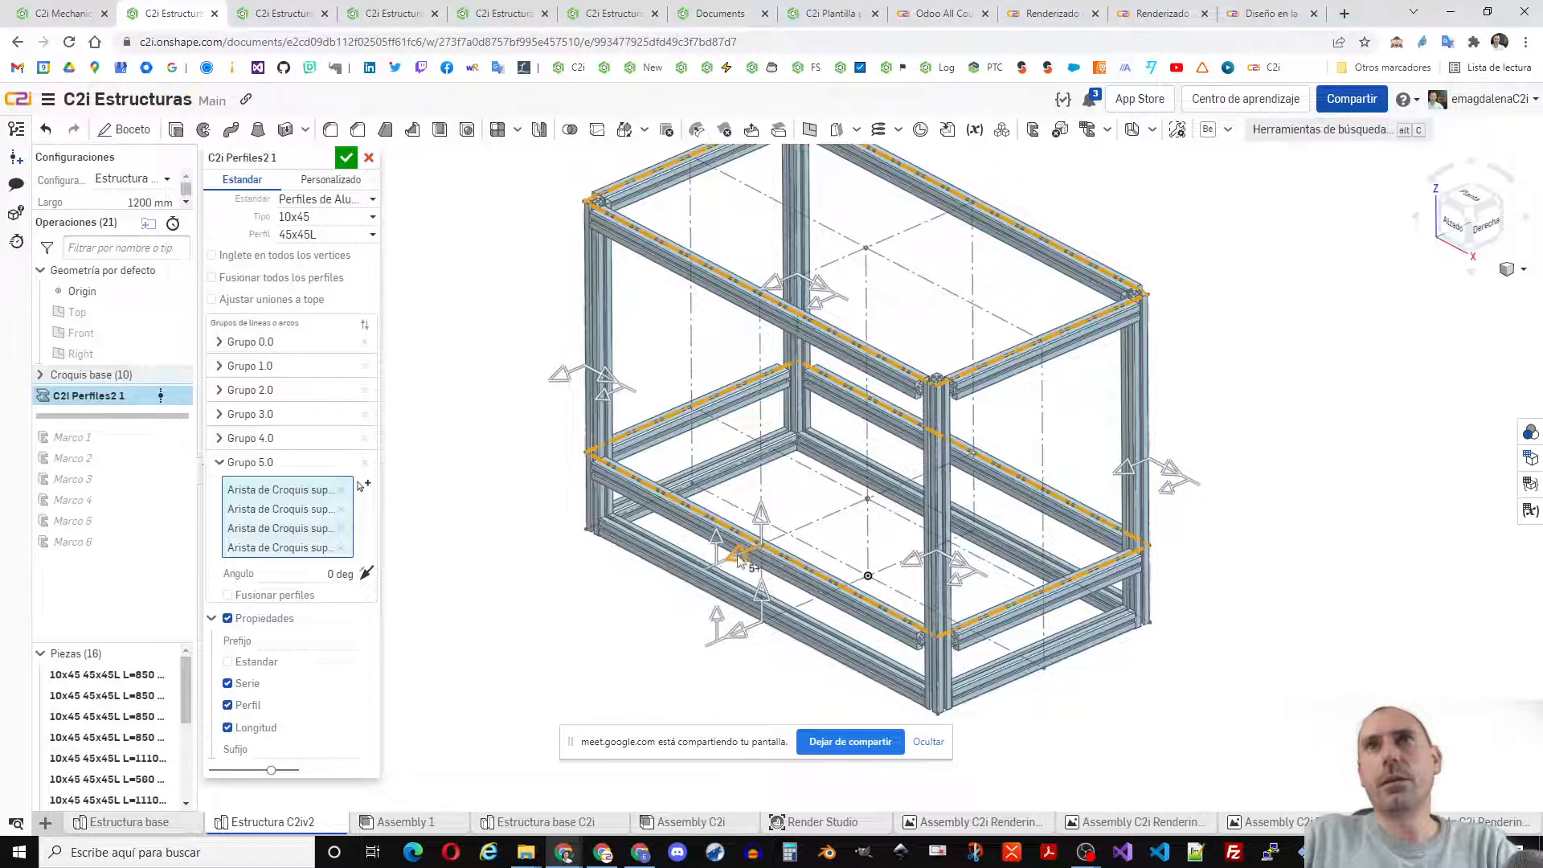
pyautogui.click(843, 508)
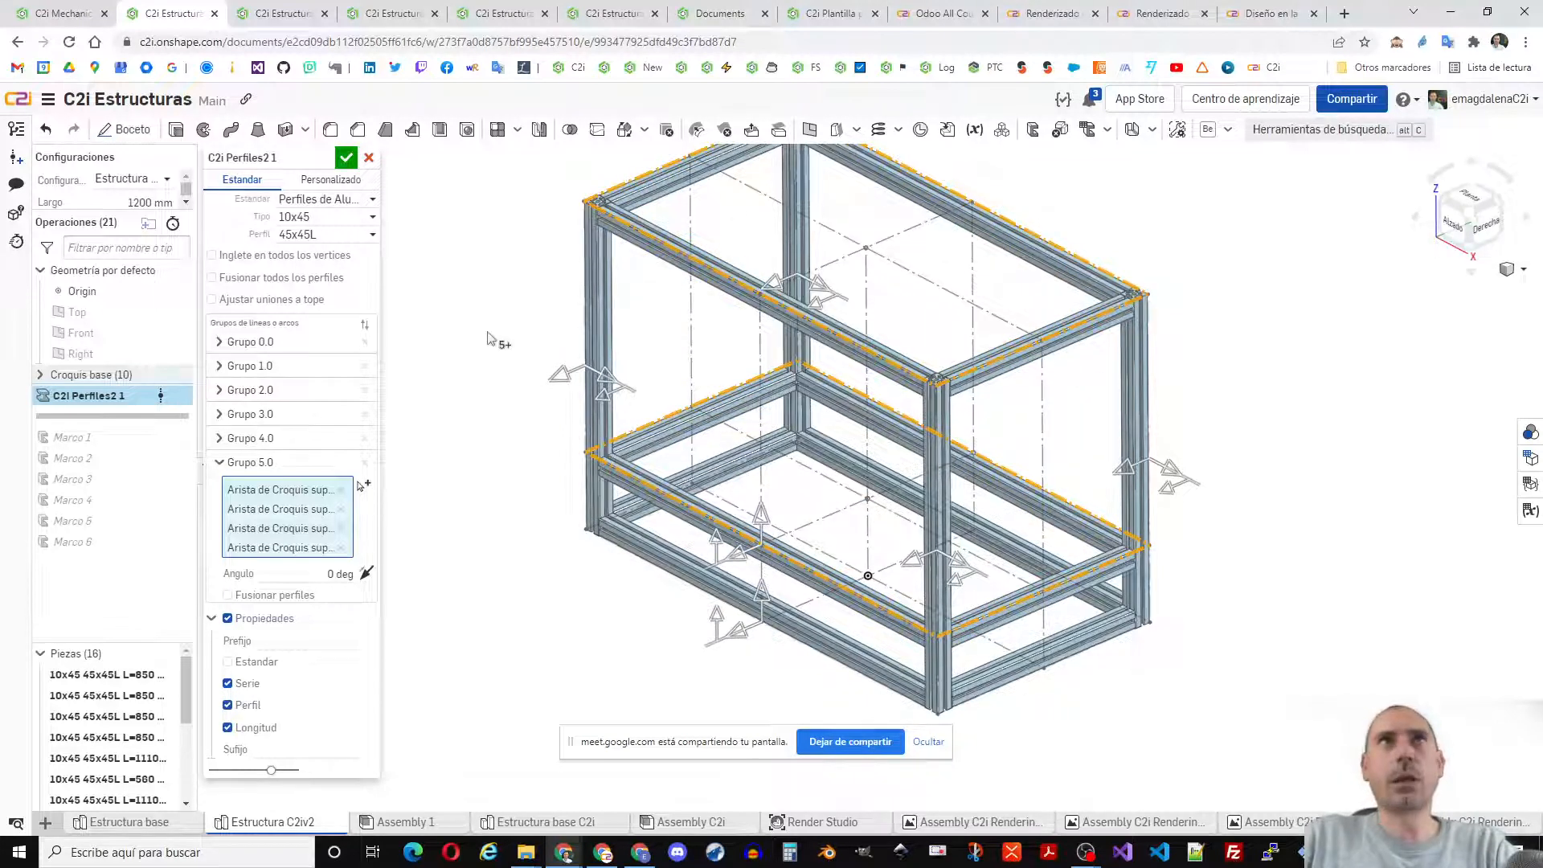
pyautogui.click(346, 159)
# - Widen the parts list to read the full profile names and look over the whole frame
pyautogui.moveTo(427, 412); pyautogui.dragTo(471, 416, button='right')
pyautogui.moveTo(195, 688); pyautogui.dragTo(372, 682)
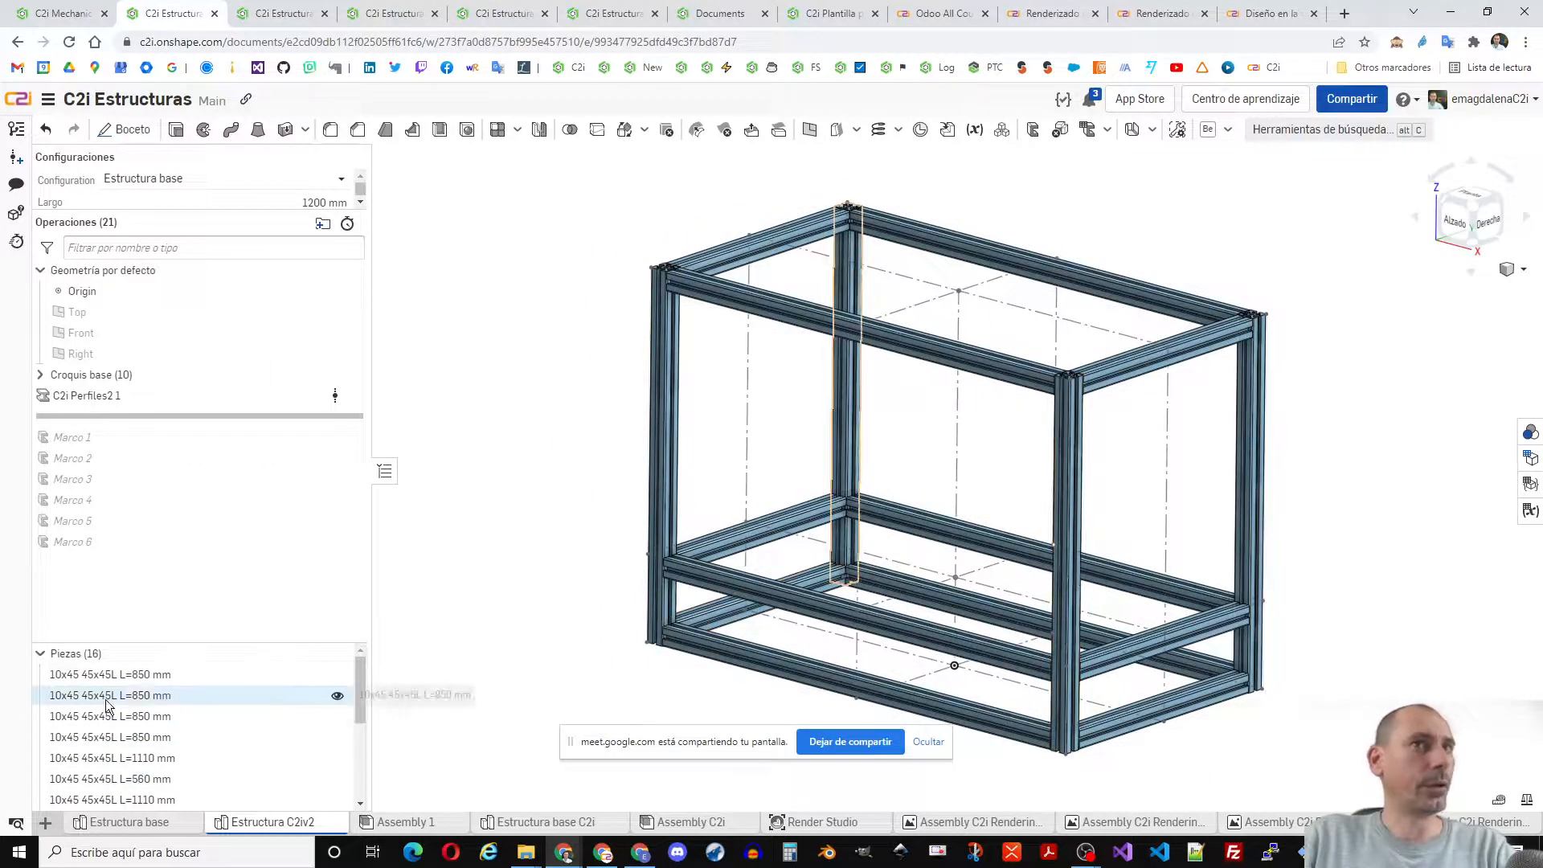
pyautogui.moveTo(554, 533); pyautogui.dragTo(453, 512, button='middle')
pyautogui.scroll(-2, 458, 515)
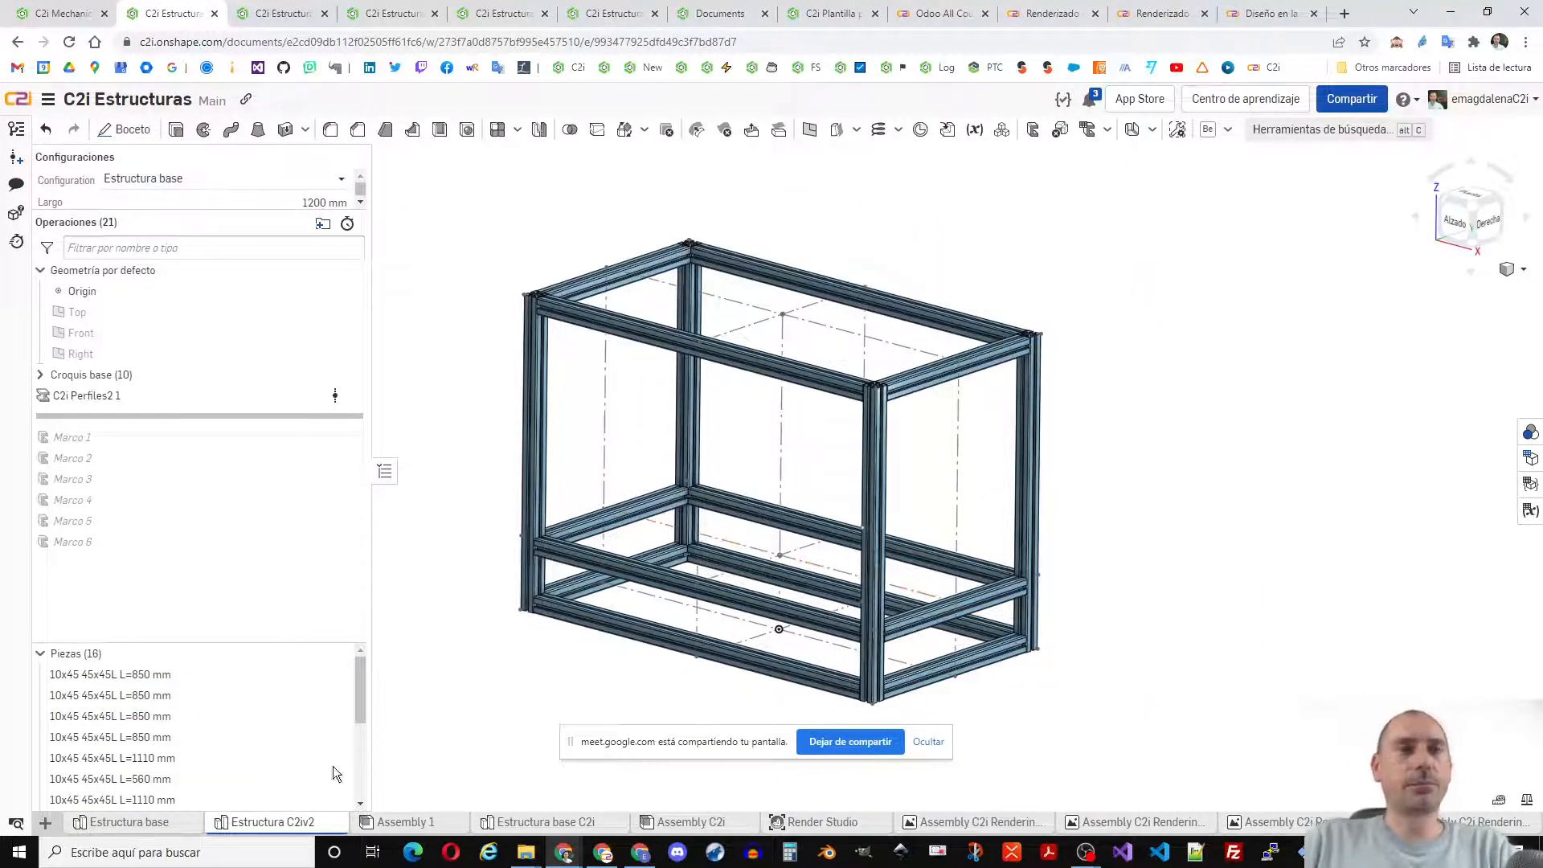
# - In the Estructura base part studio, start a new Frame feature and open its sketch profile selection
pyautogui.moveTo(140, 824)
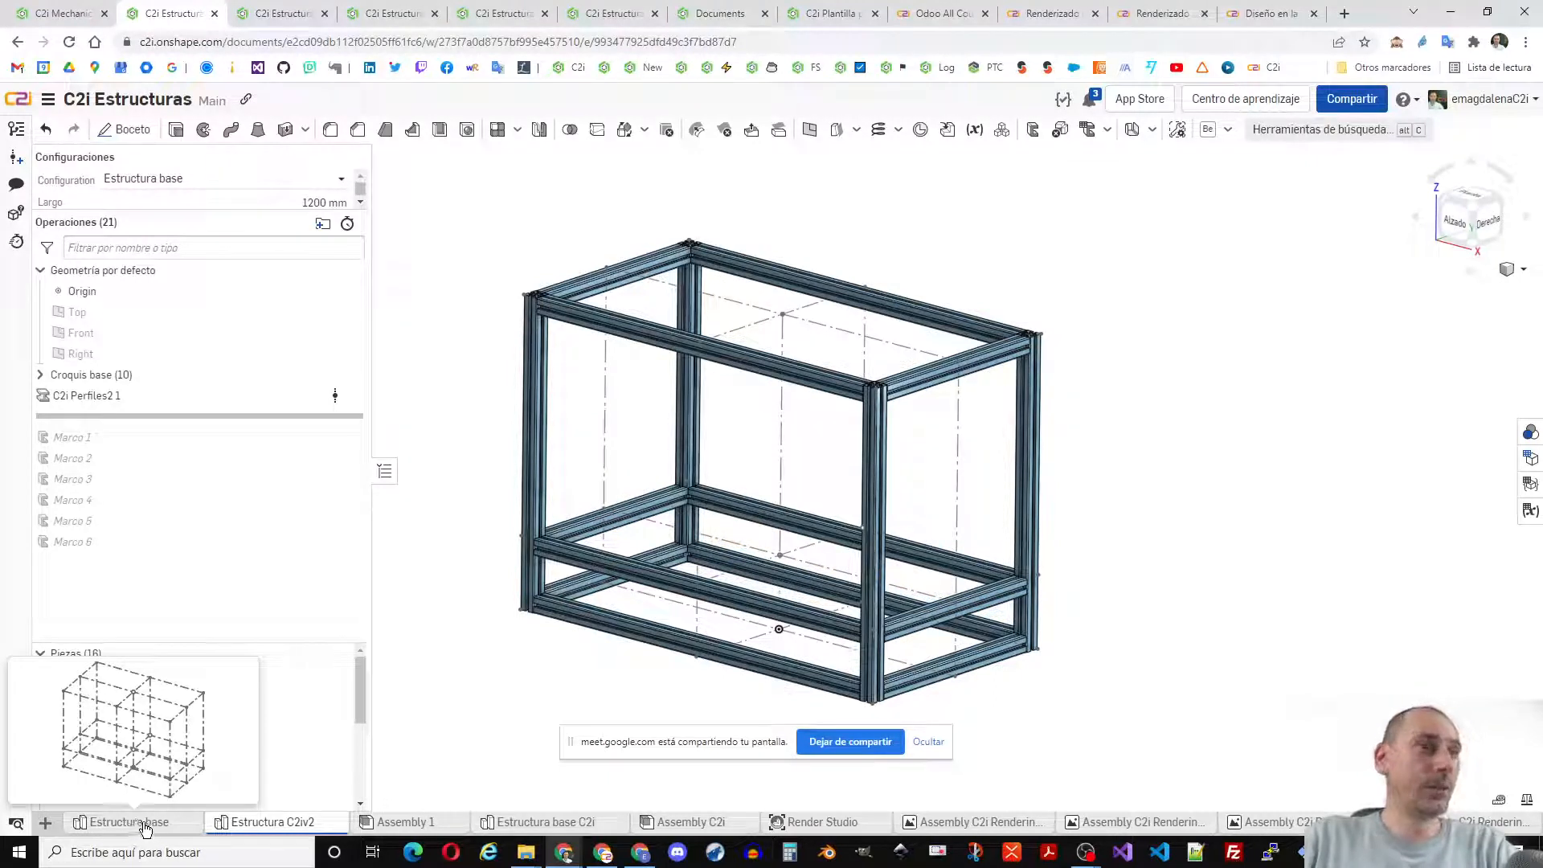
pyautogui.click(144, 823)
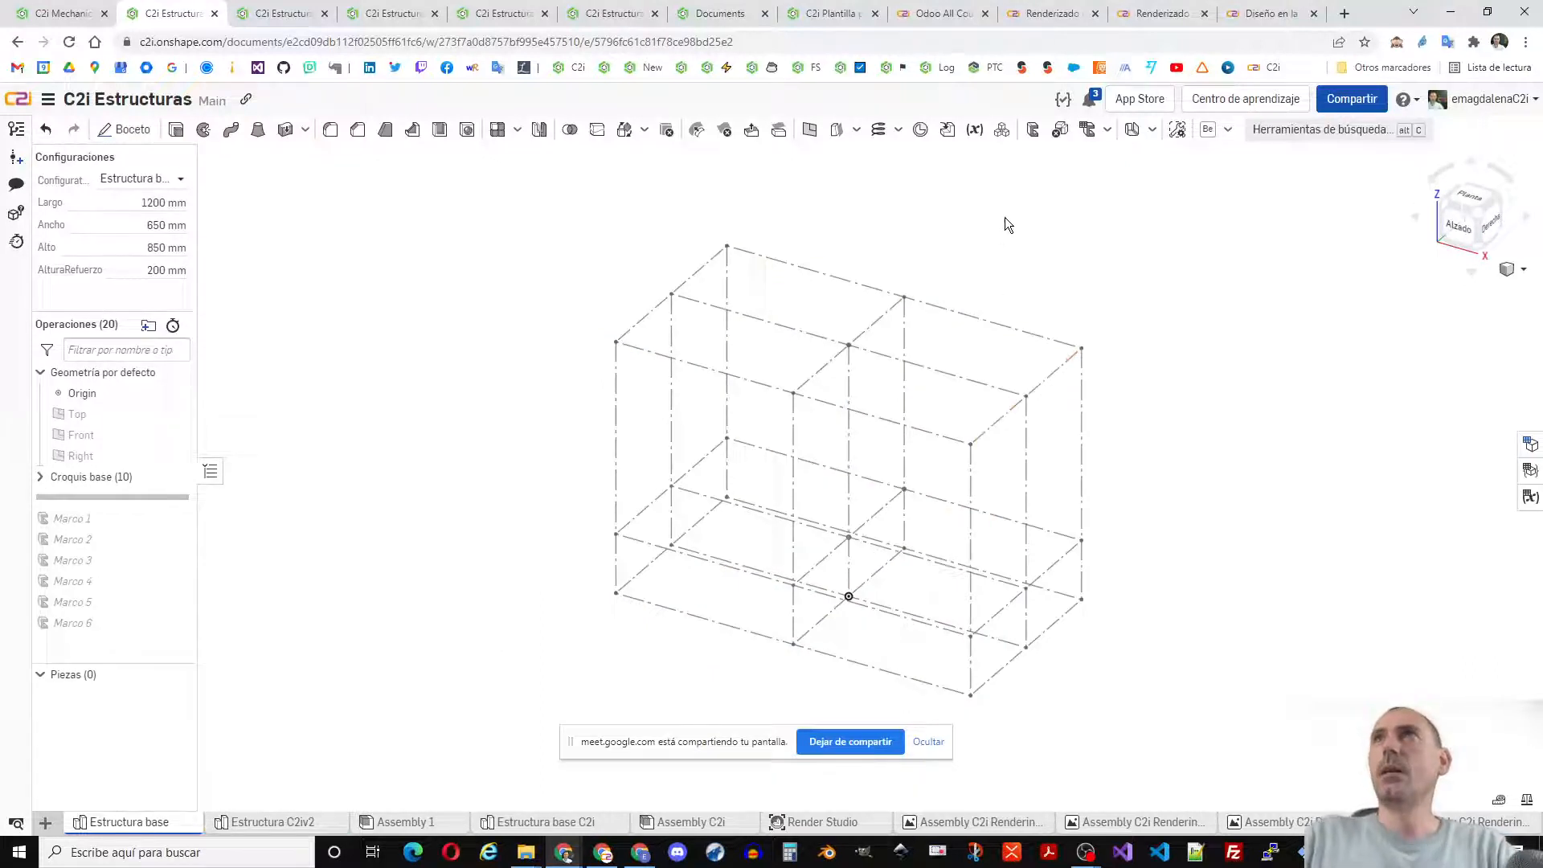
pyautogui.click(1033, 135)
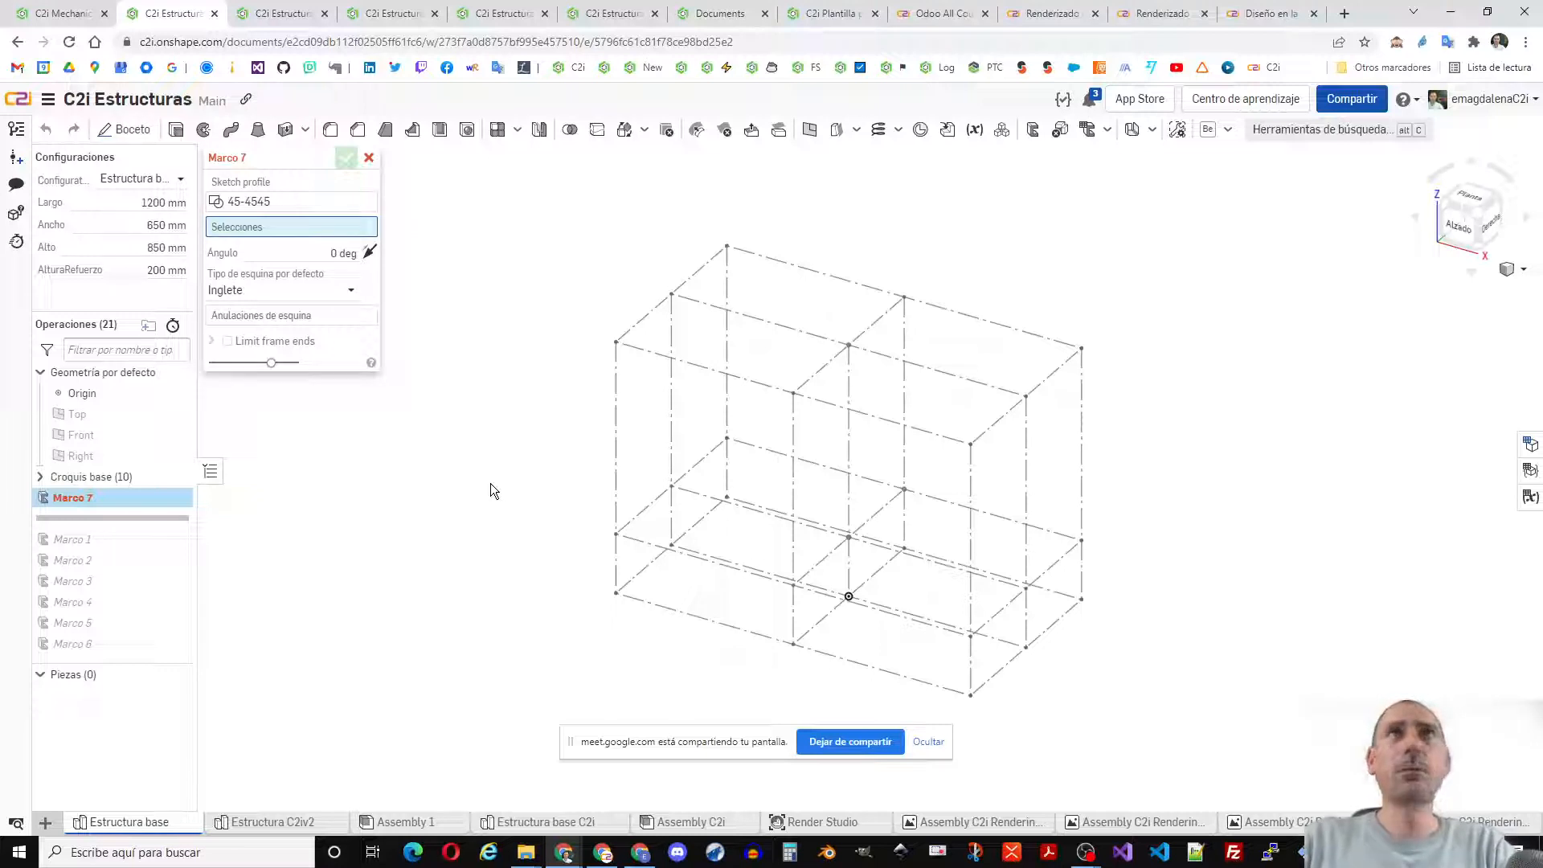
pyautogui.click(273, 205)
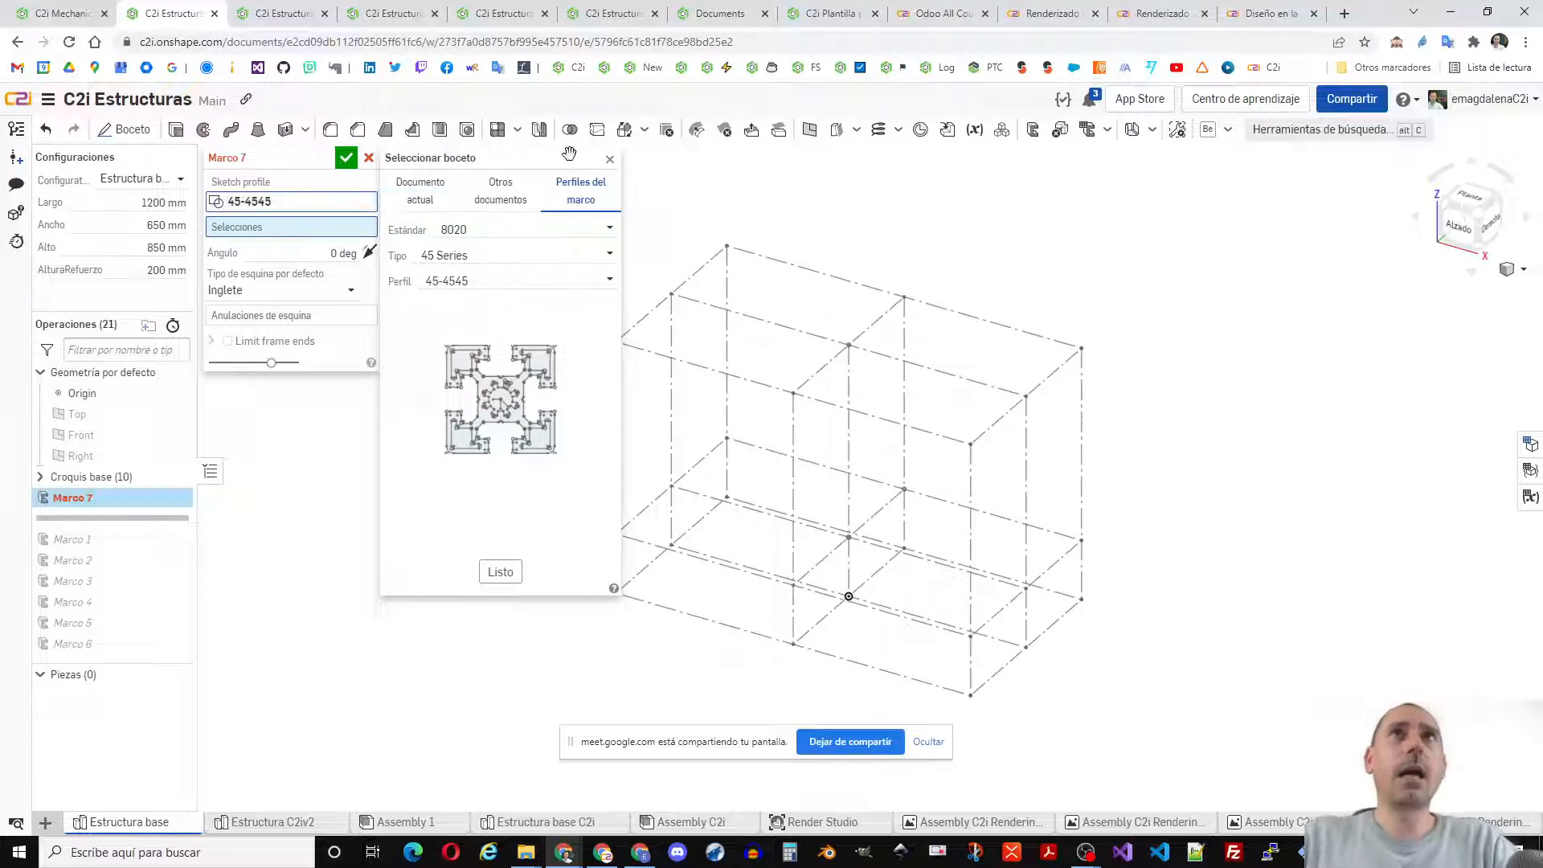
# - Switch the frame profile standard to ISO and look through its profile types
pyautogui.click(579, 227)
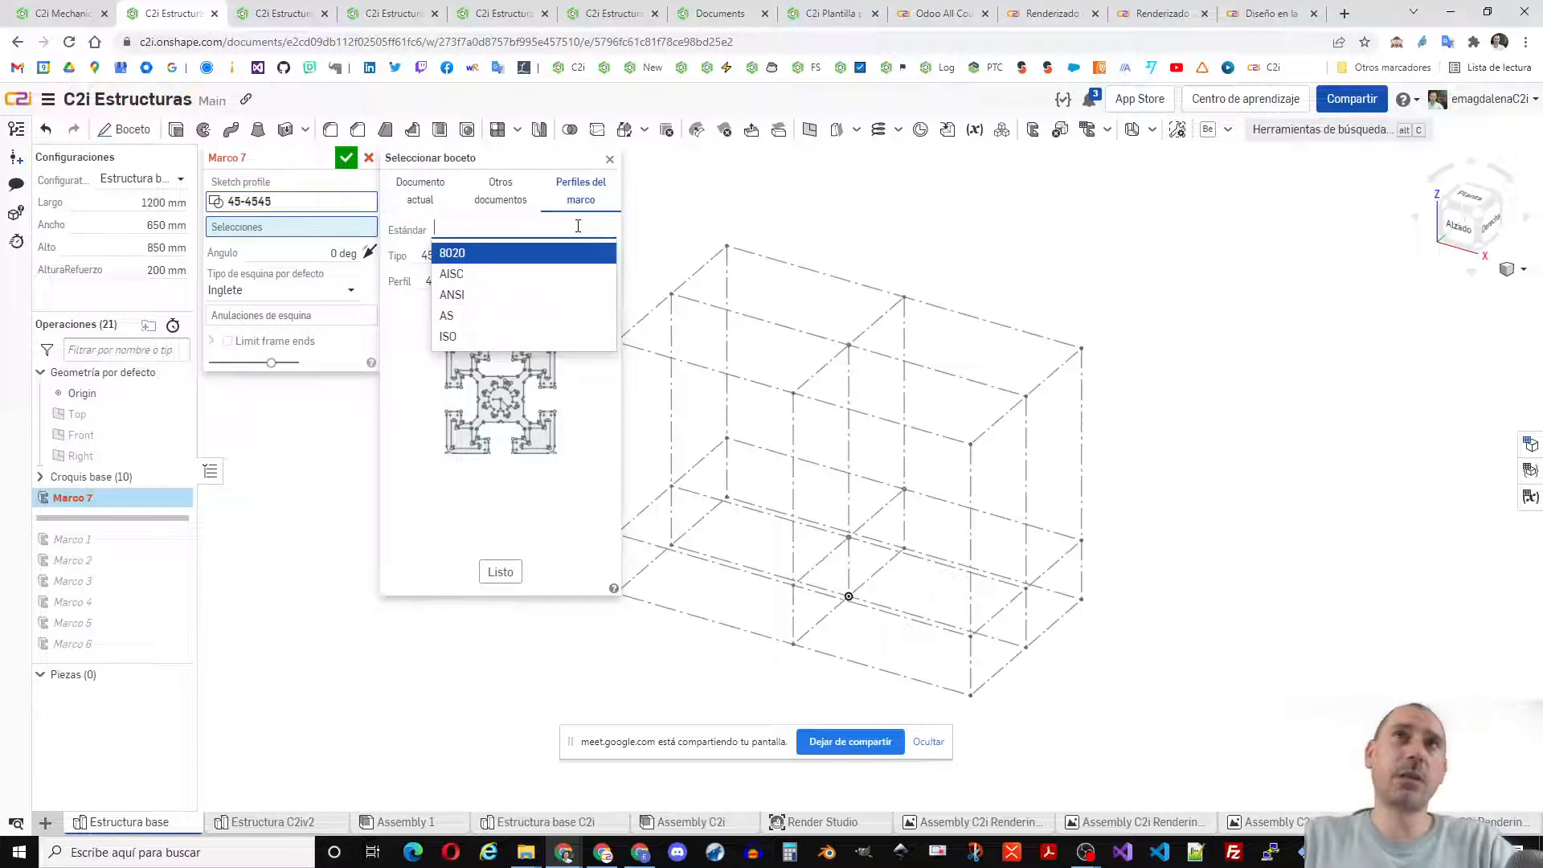
pyautogui.click(462, 338)
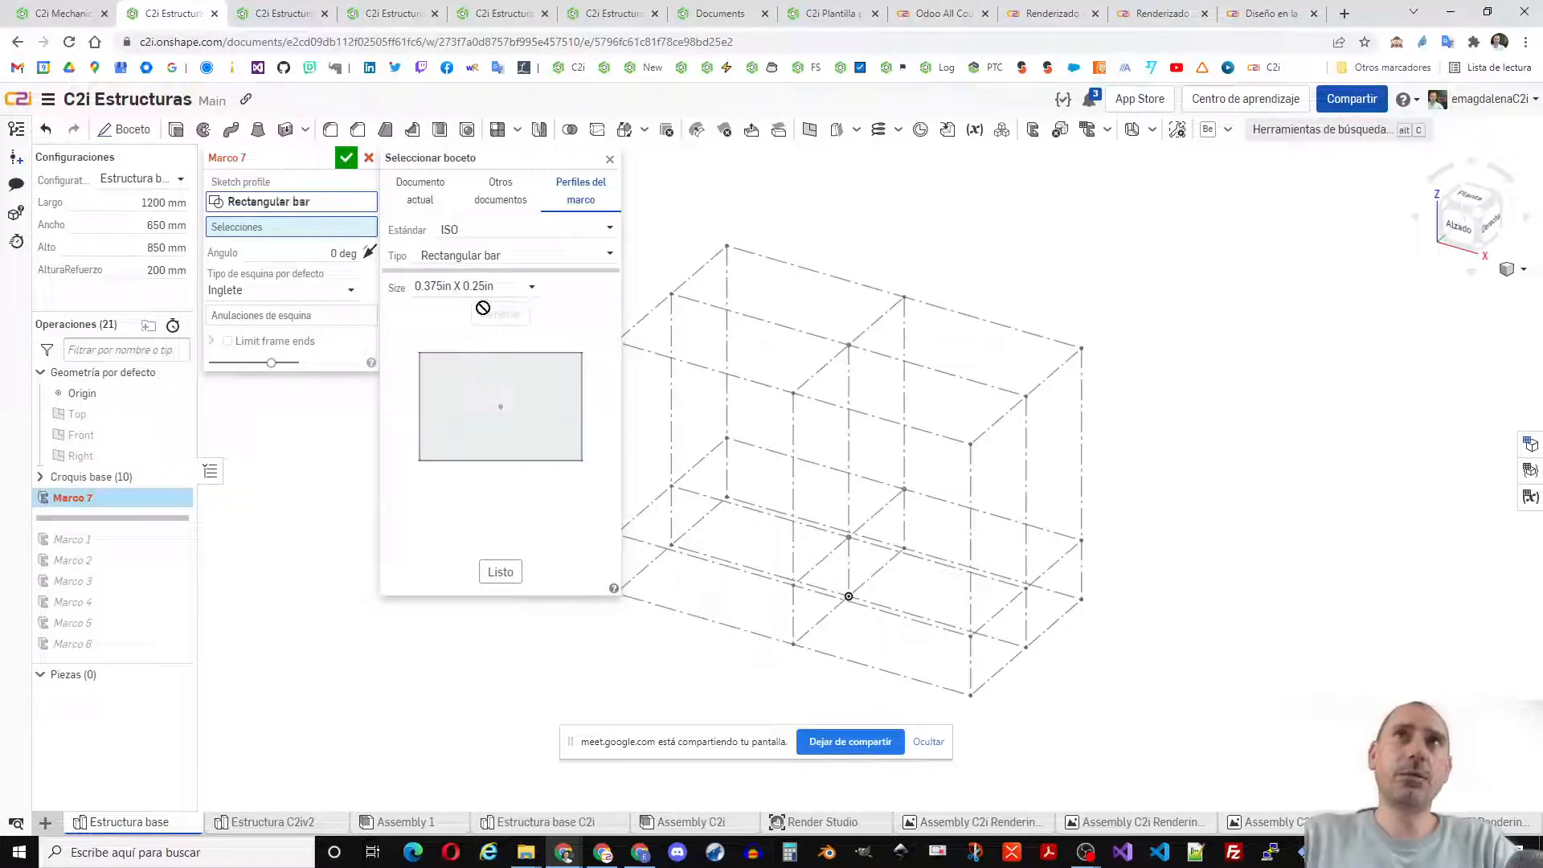
pyautogui.click(515, 256)
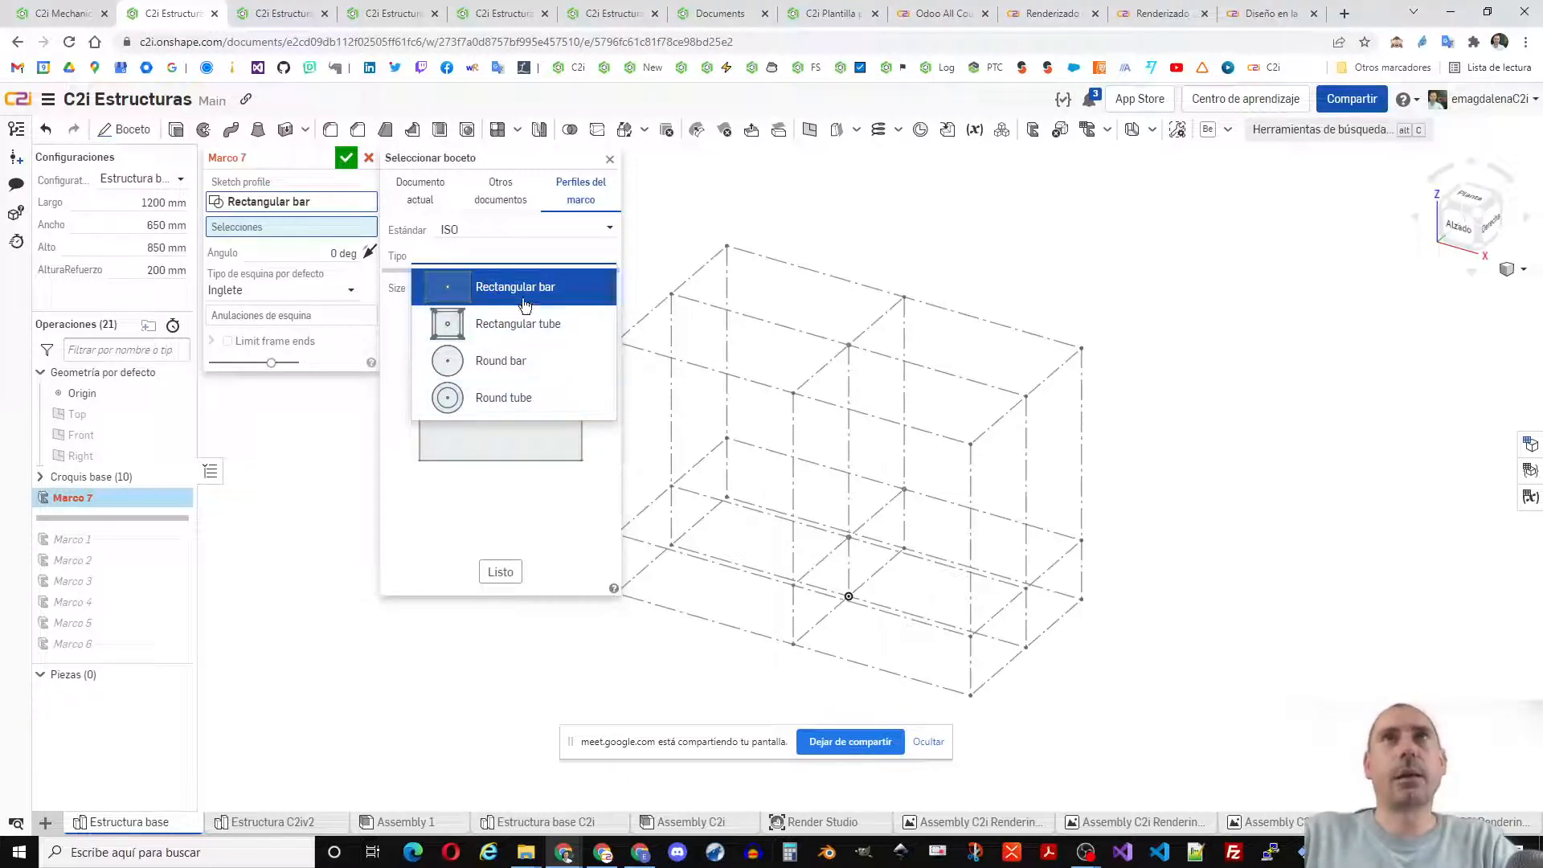
# - Set the frame profile to standard 8020, type 45 Series, profile 45-4545
pyautogui.click(510, 233)
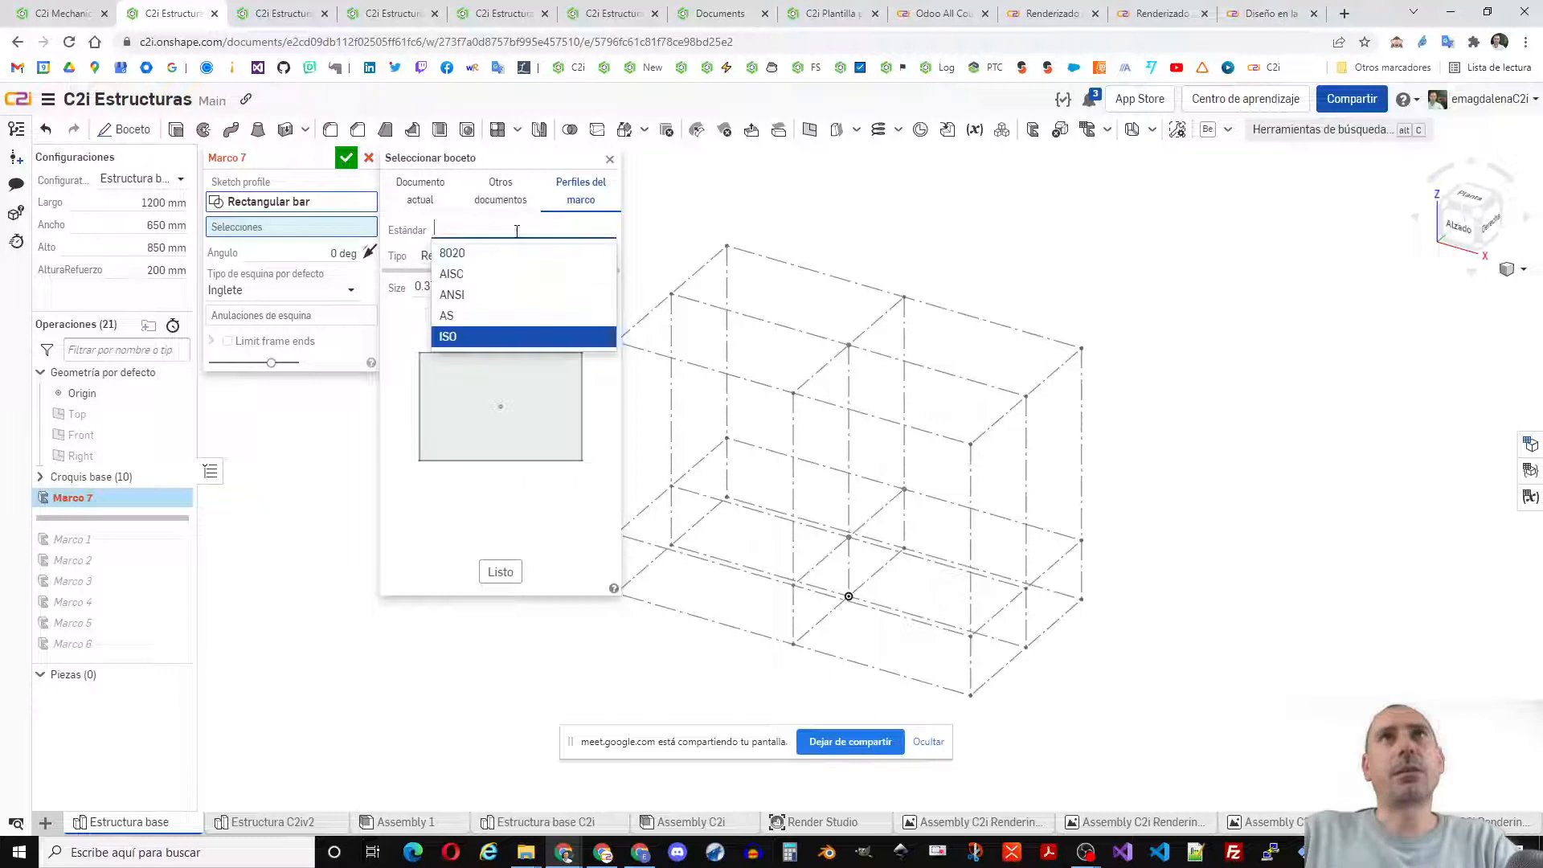
pyautogui.click(479, 255)
pyautogui.click(486, 259)
pyautogui.click(473, 405)
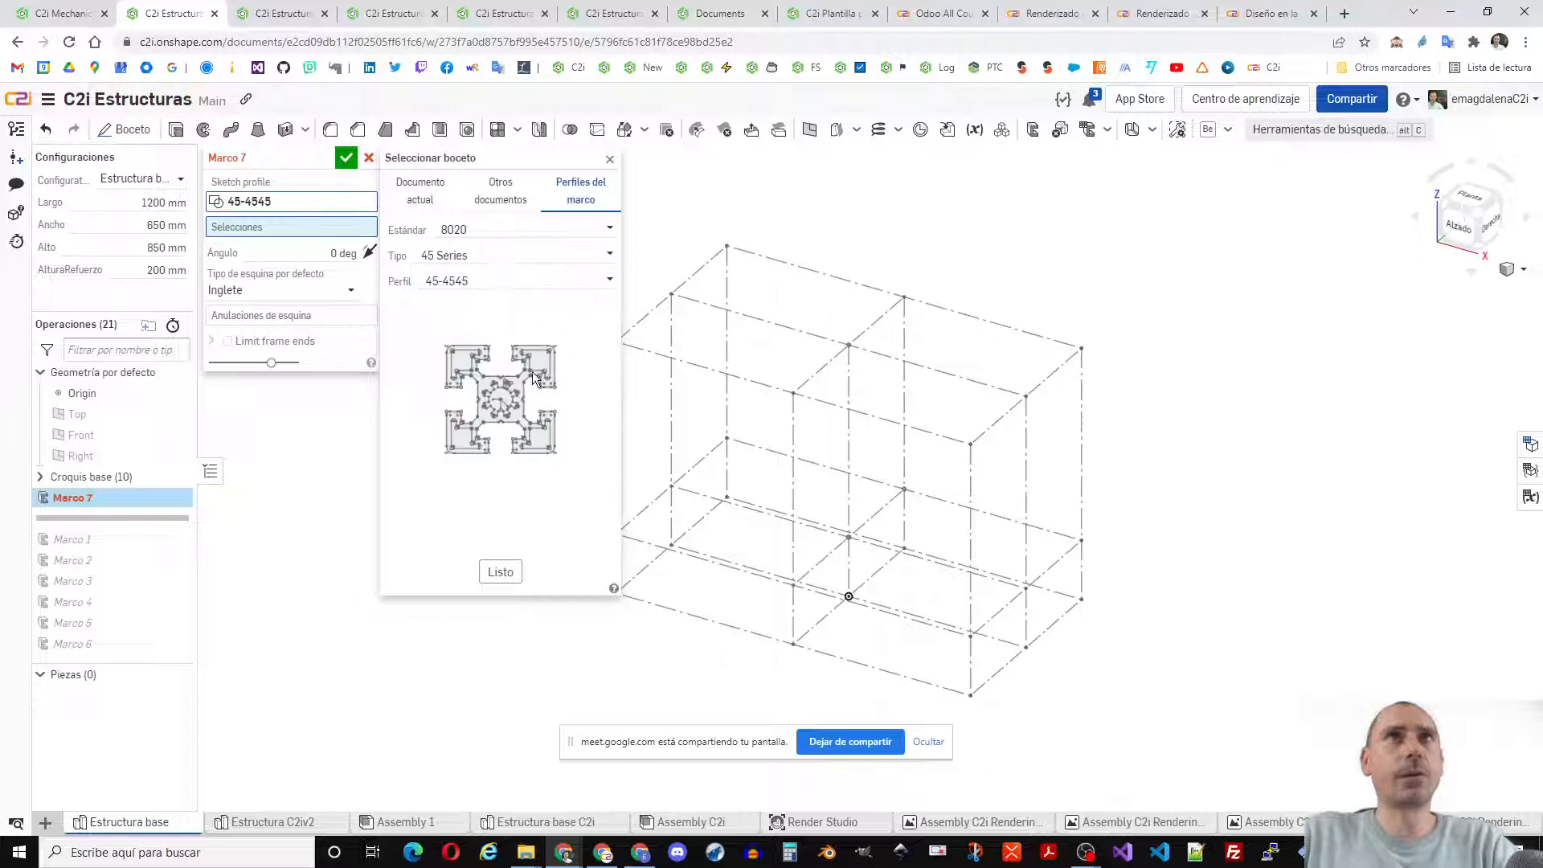
pyautogui.click(482, 285)
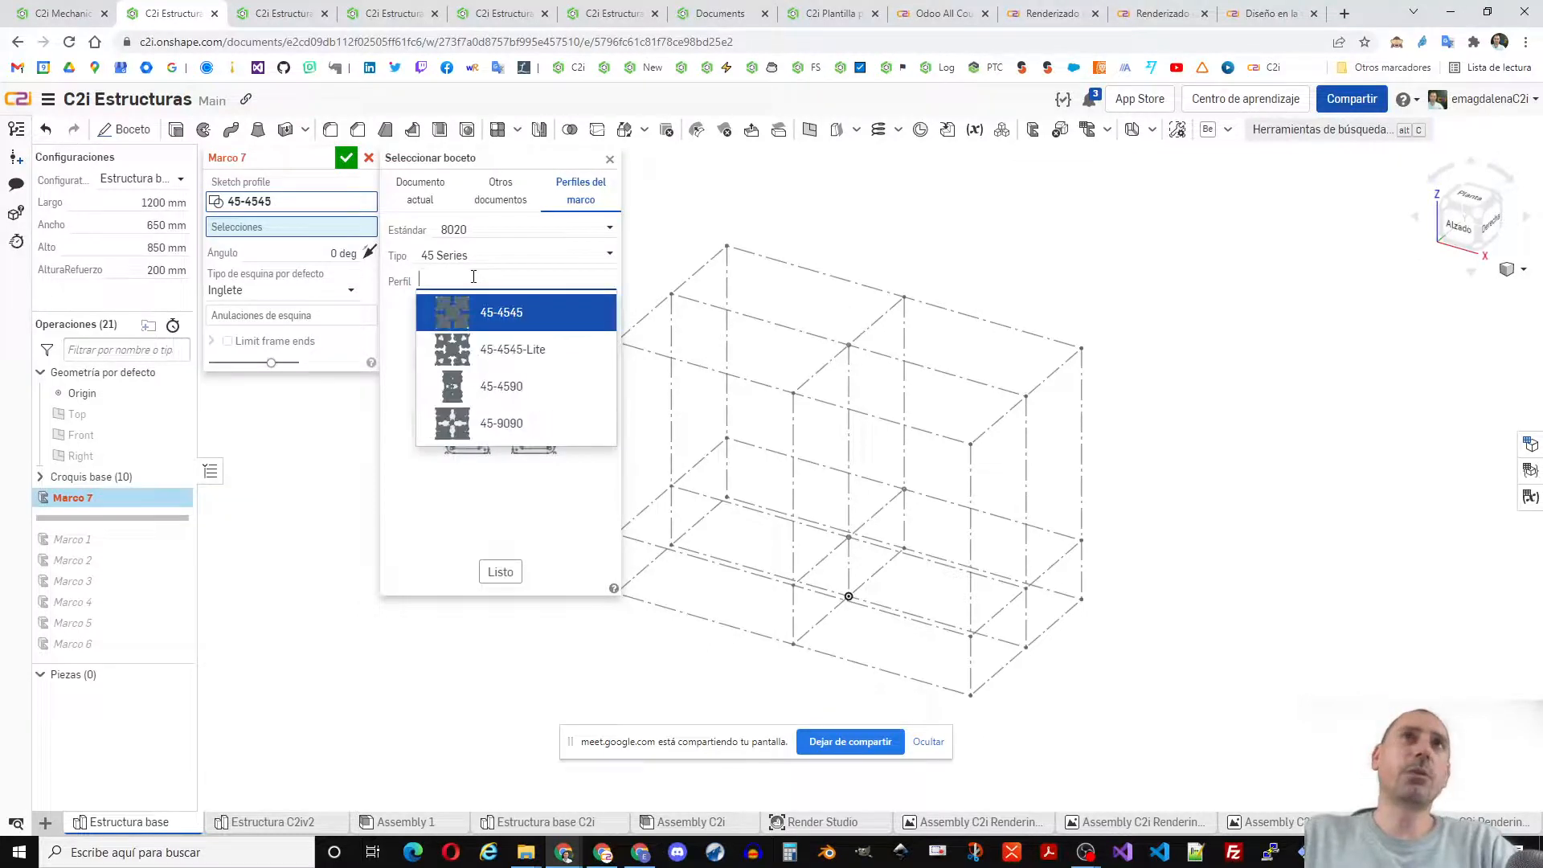
pyautogui.click(539, 320)
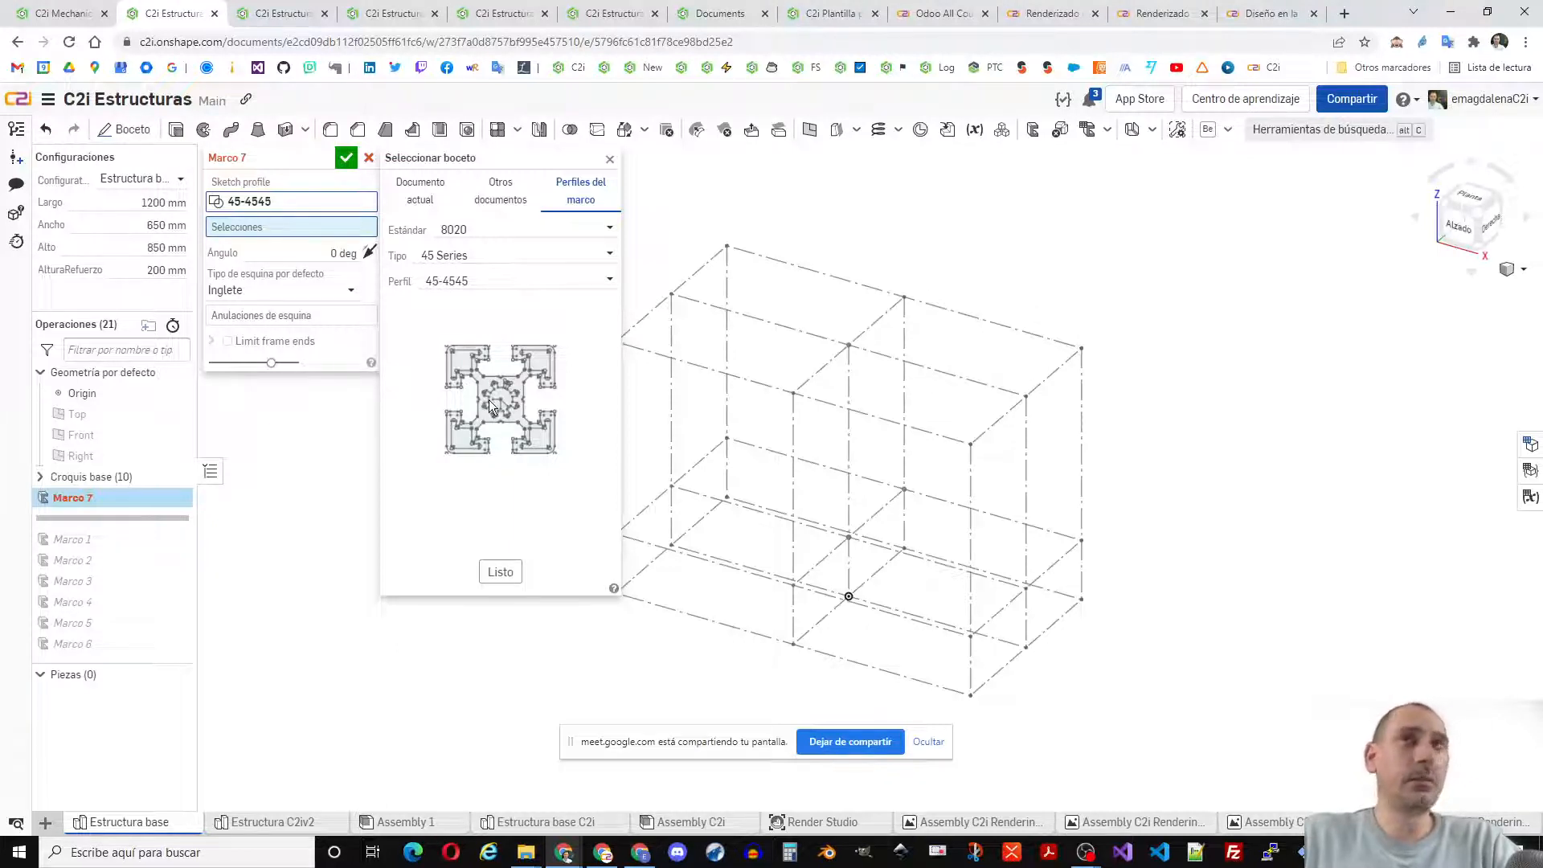
# - Examine the 10x45 45x45L post's cross-section and full extent at an upper corner of the frame in Estructura C2iv2
pyautogui.click(277, 822)
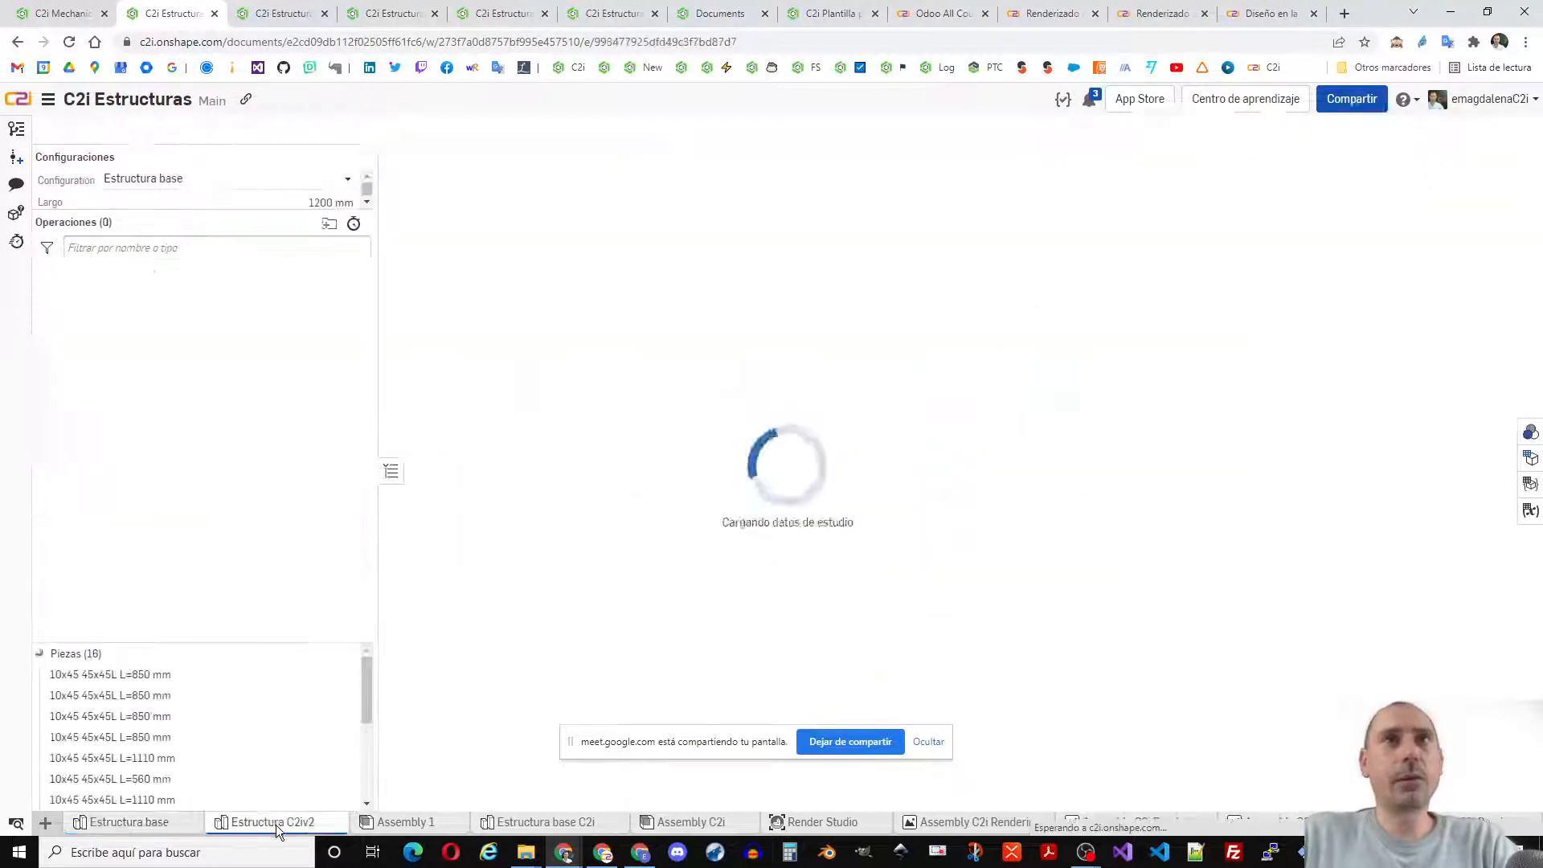
pyautogui.scroll(6, 524, 310)
pyautogui.scroll(2, 521, 310)
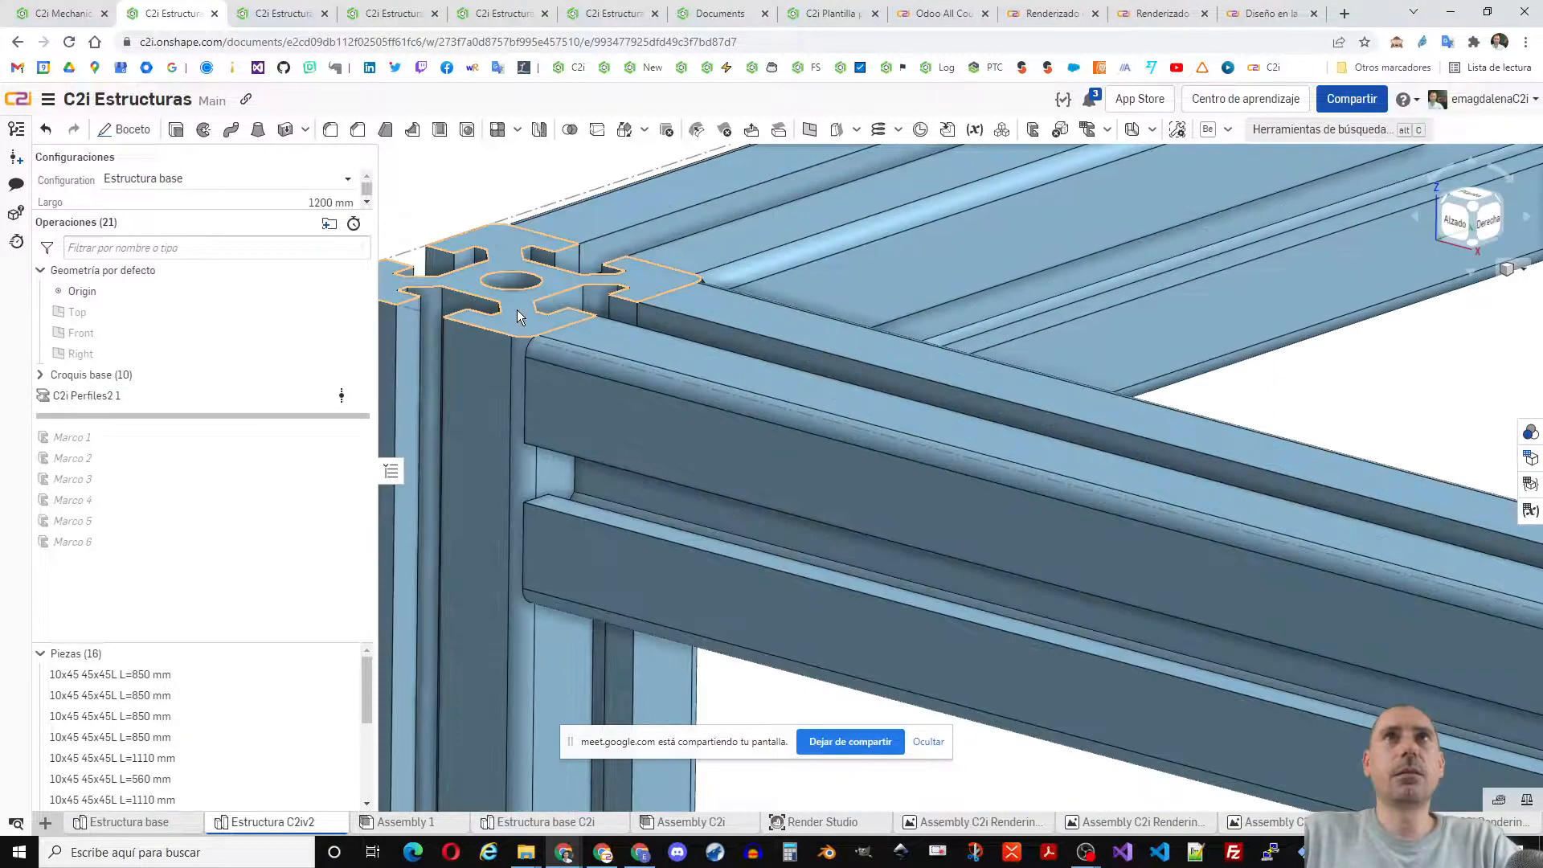
pyautogui.scroll(5, 523, 321)
pyautogui.scroll(-3, 522, 361)
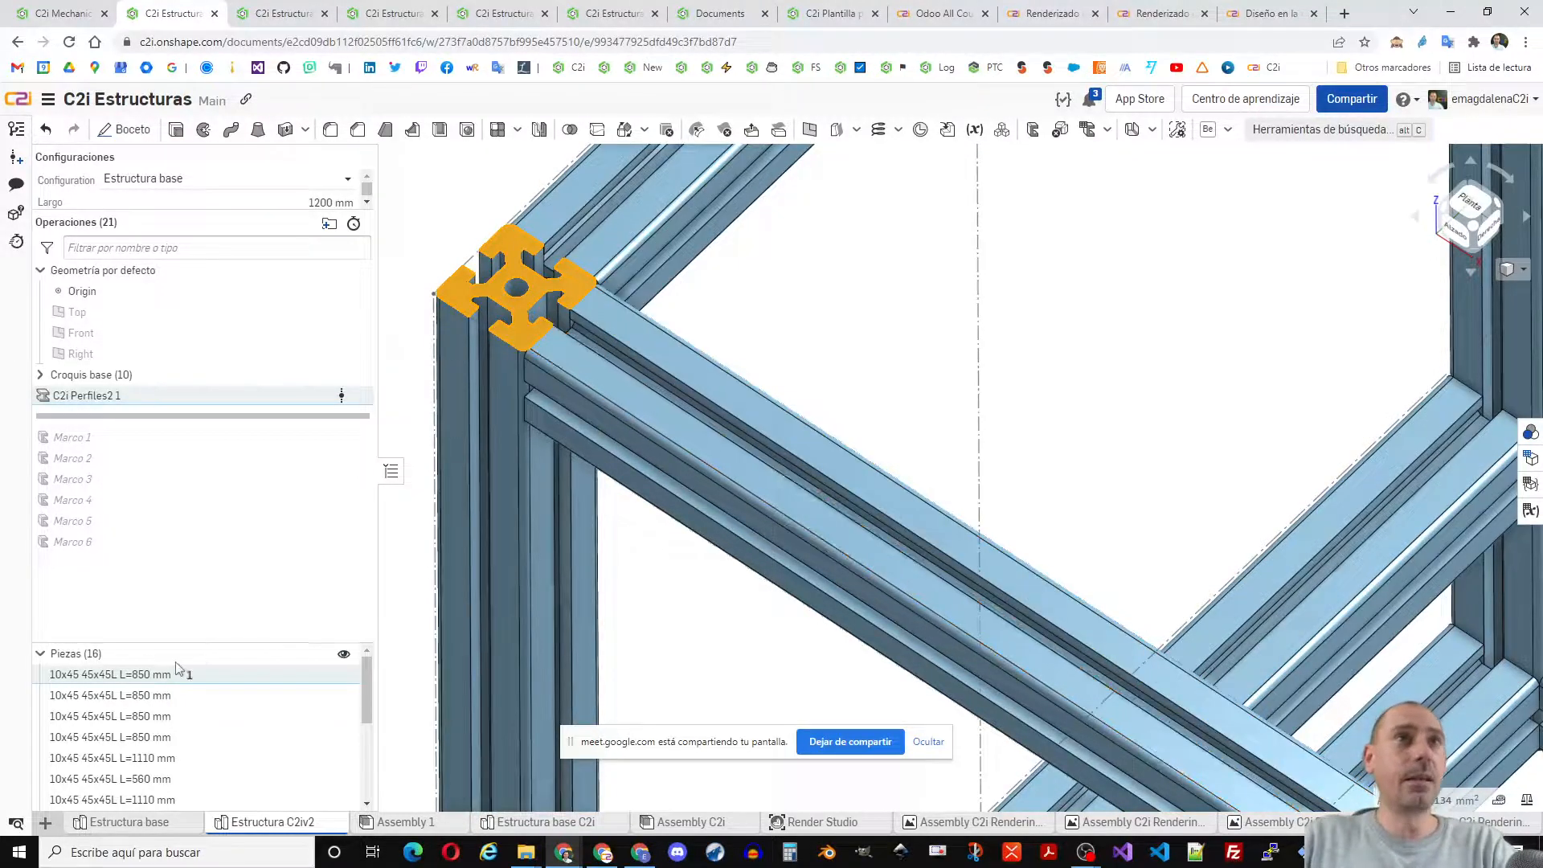
pyautogui.click(201, 674)
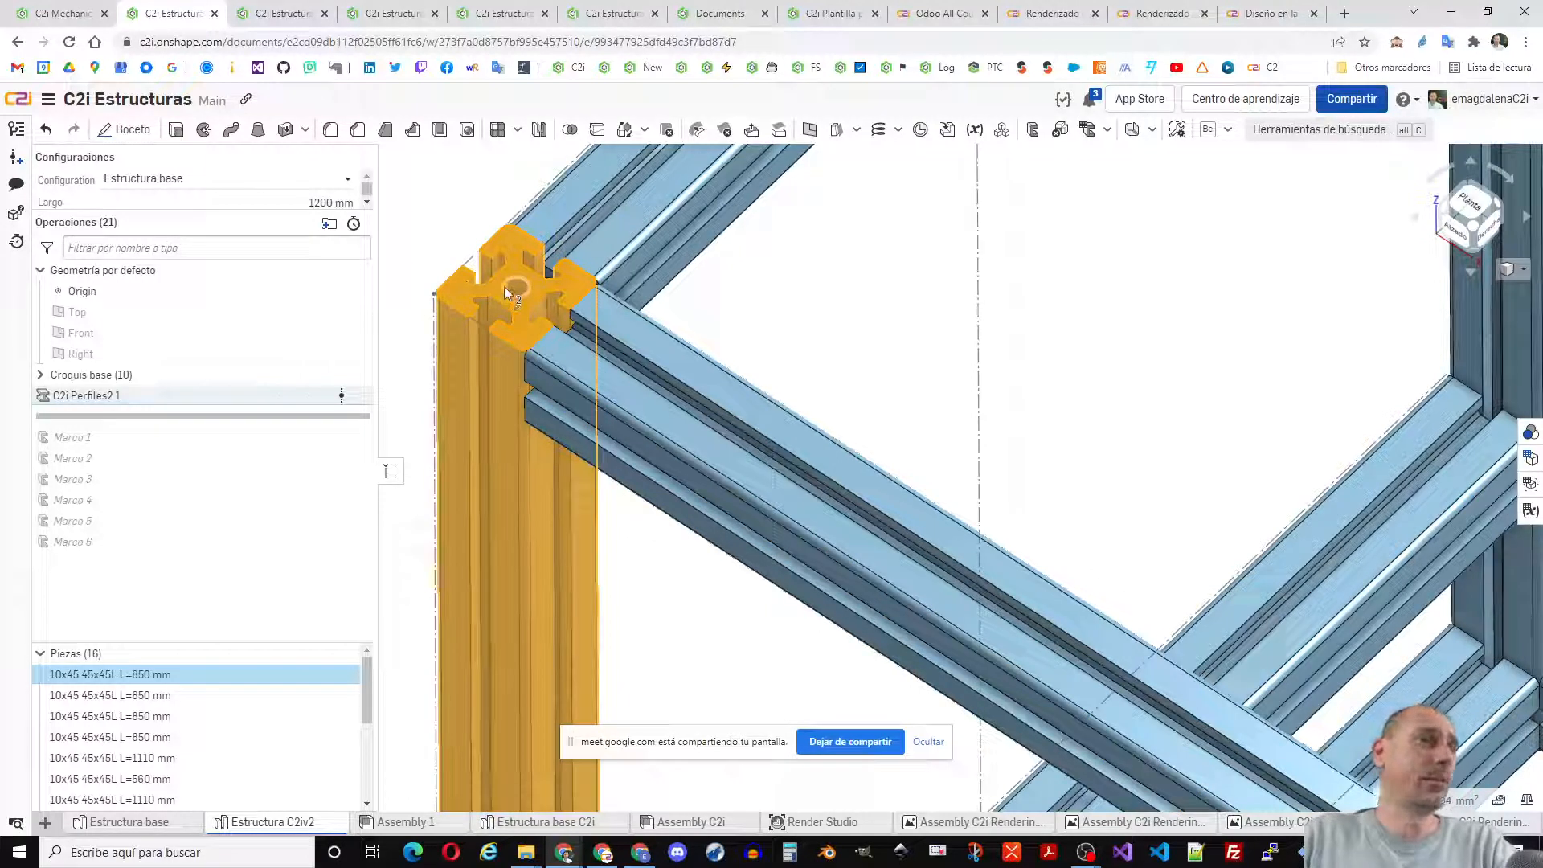
pyautogui.click(661, 561)
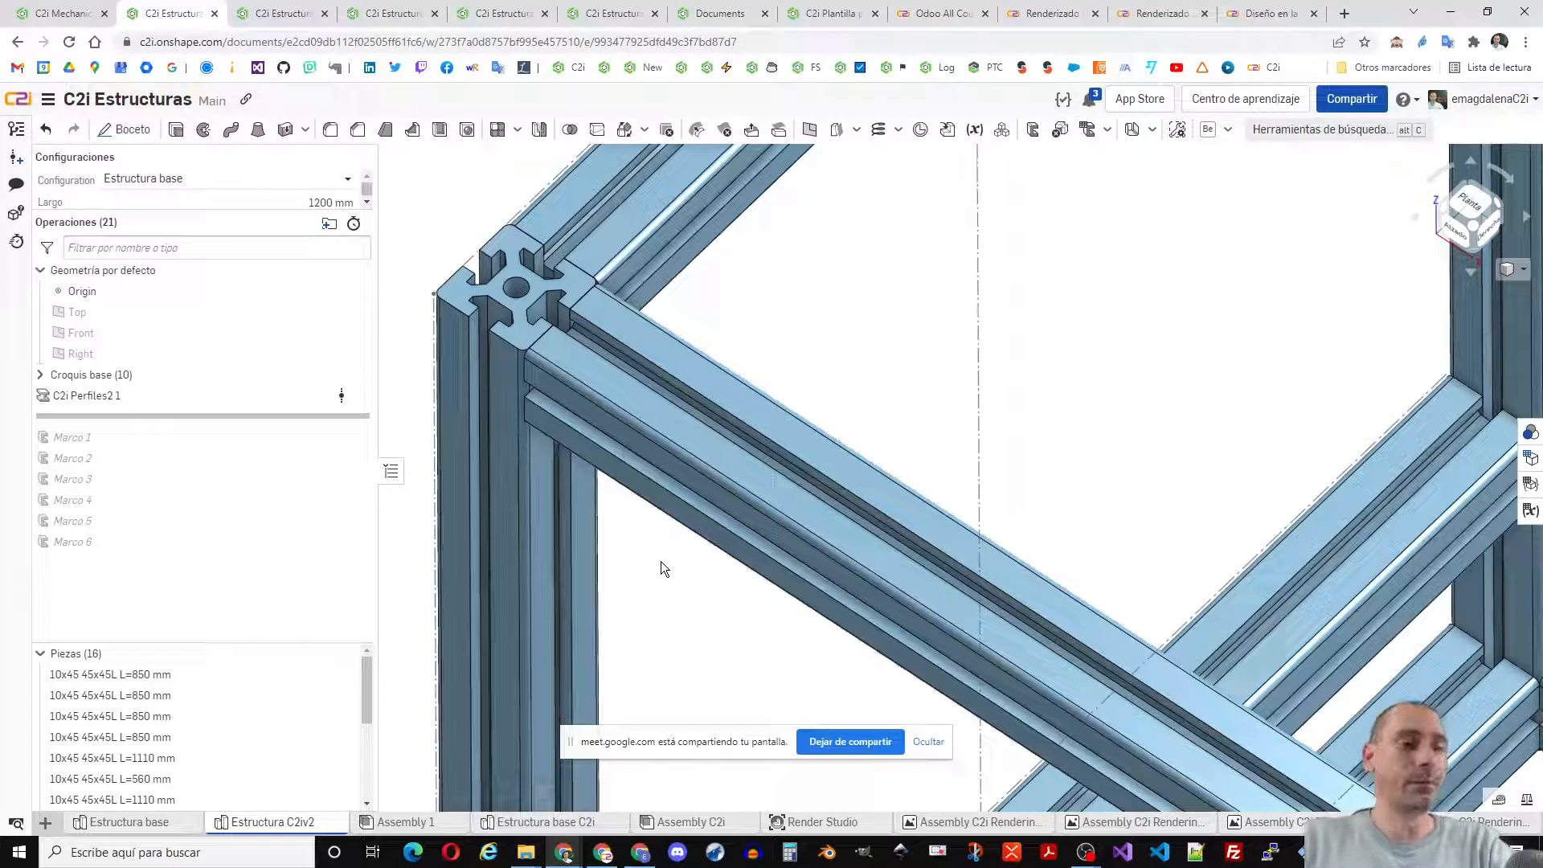
pyautogui.press('f')
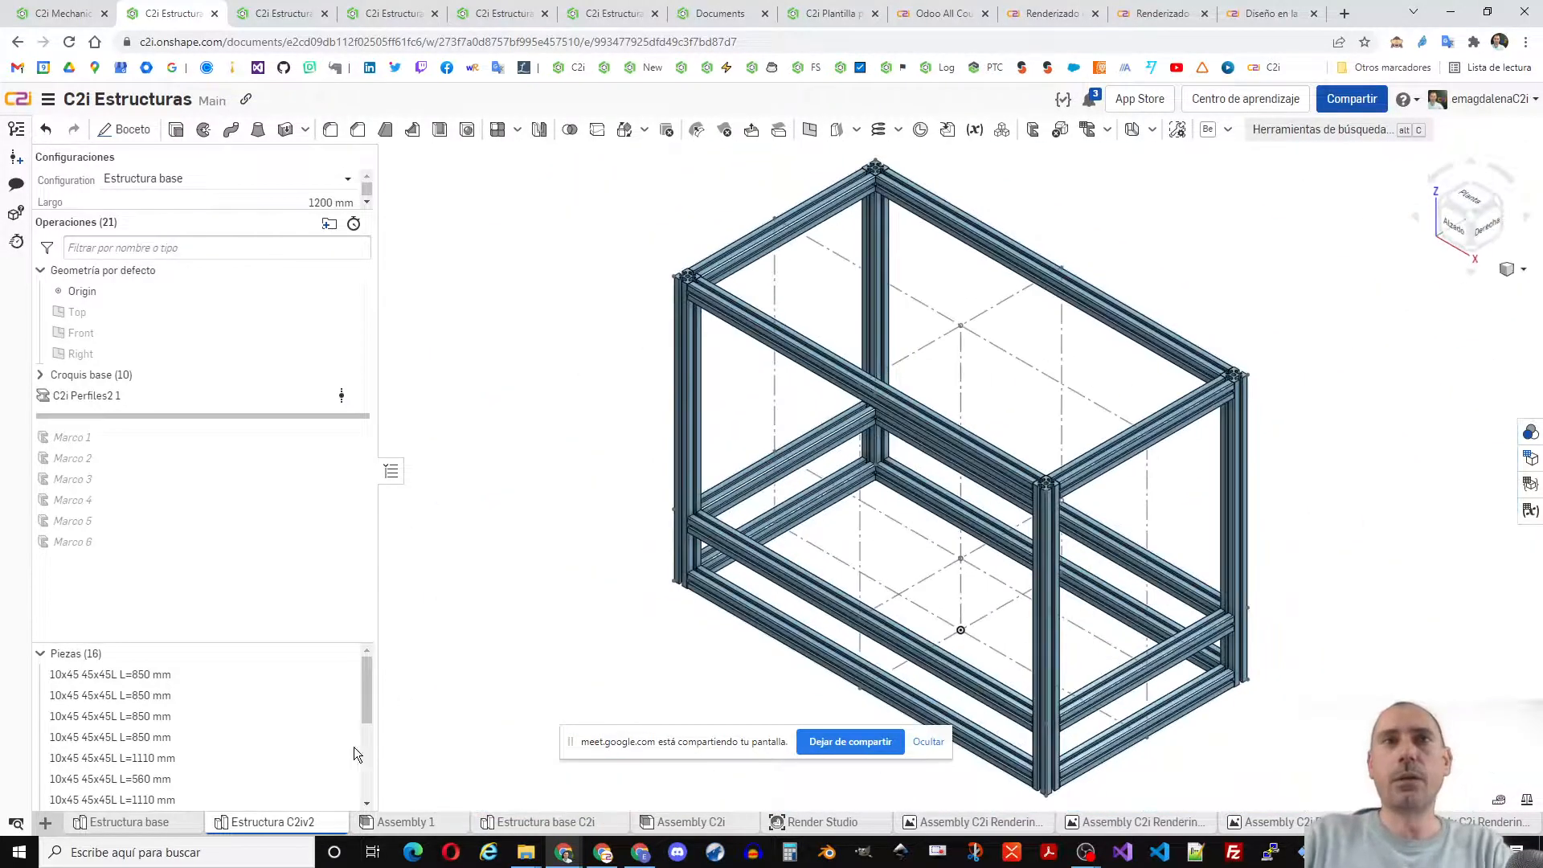
# - Back in Estructura base, apply the frame profile to the front-left pillar line and align it by its outer corner point
pyautogui.click(128, 821)
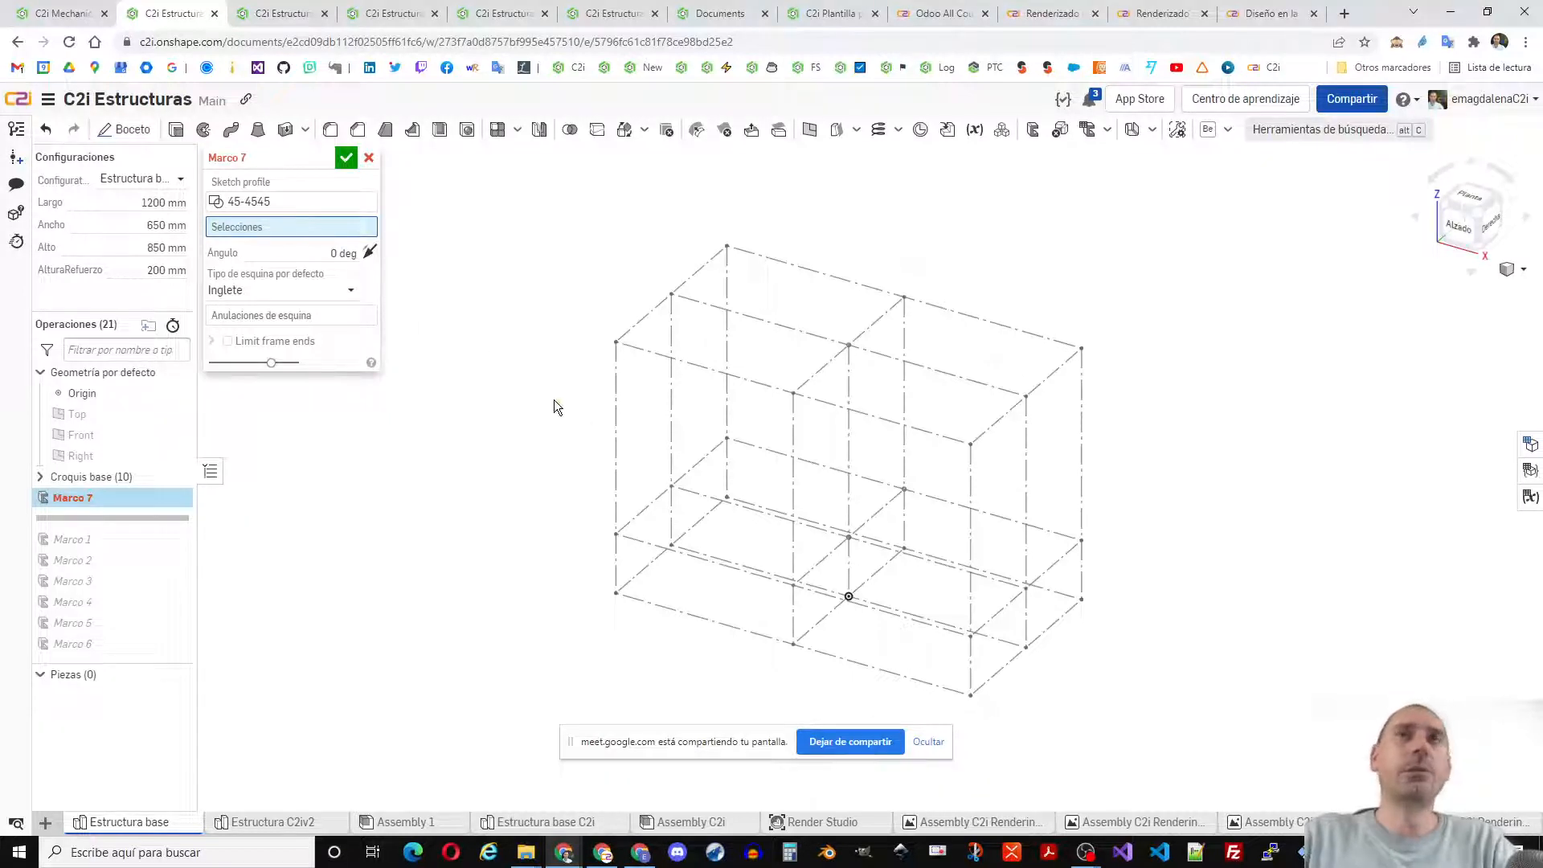
pyautogui.click(613, 419)
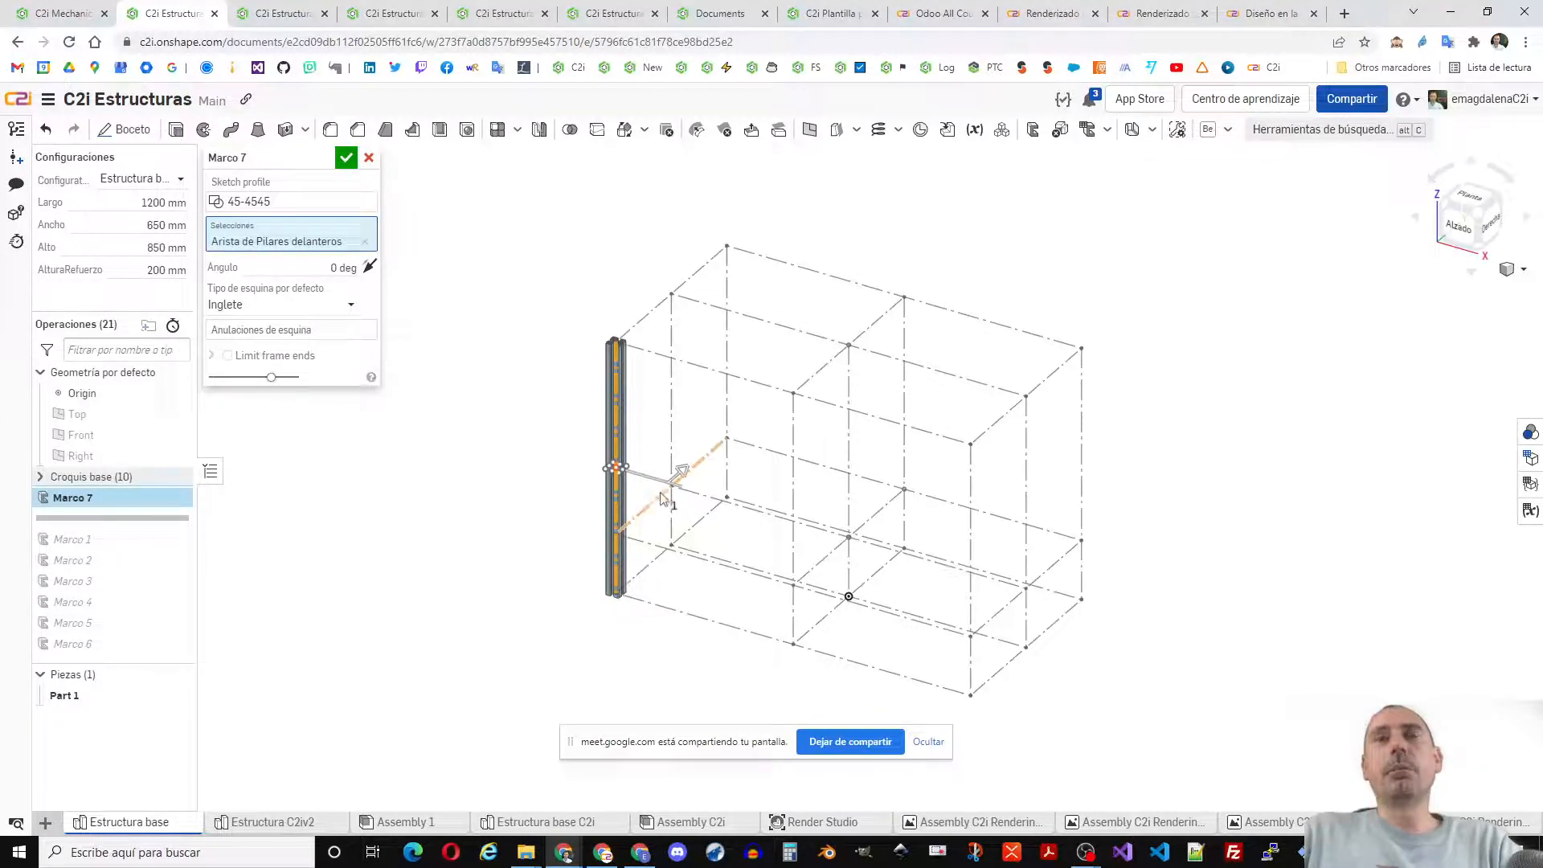
pyautogui.scroll(3, 653, 441)
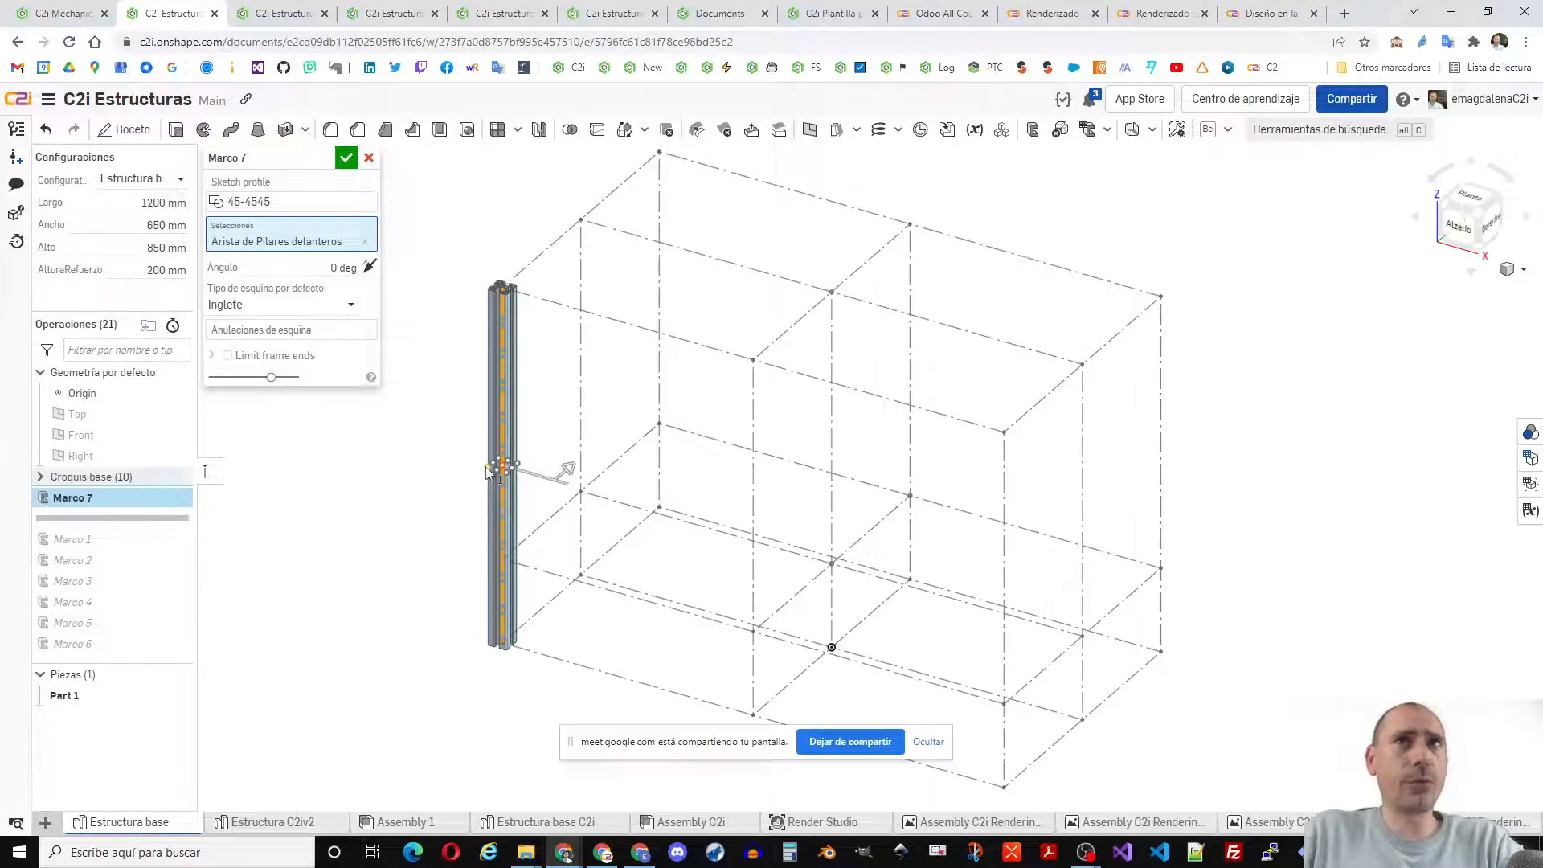
pyautogui.scroll(5, 509, 473)
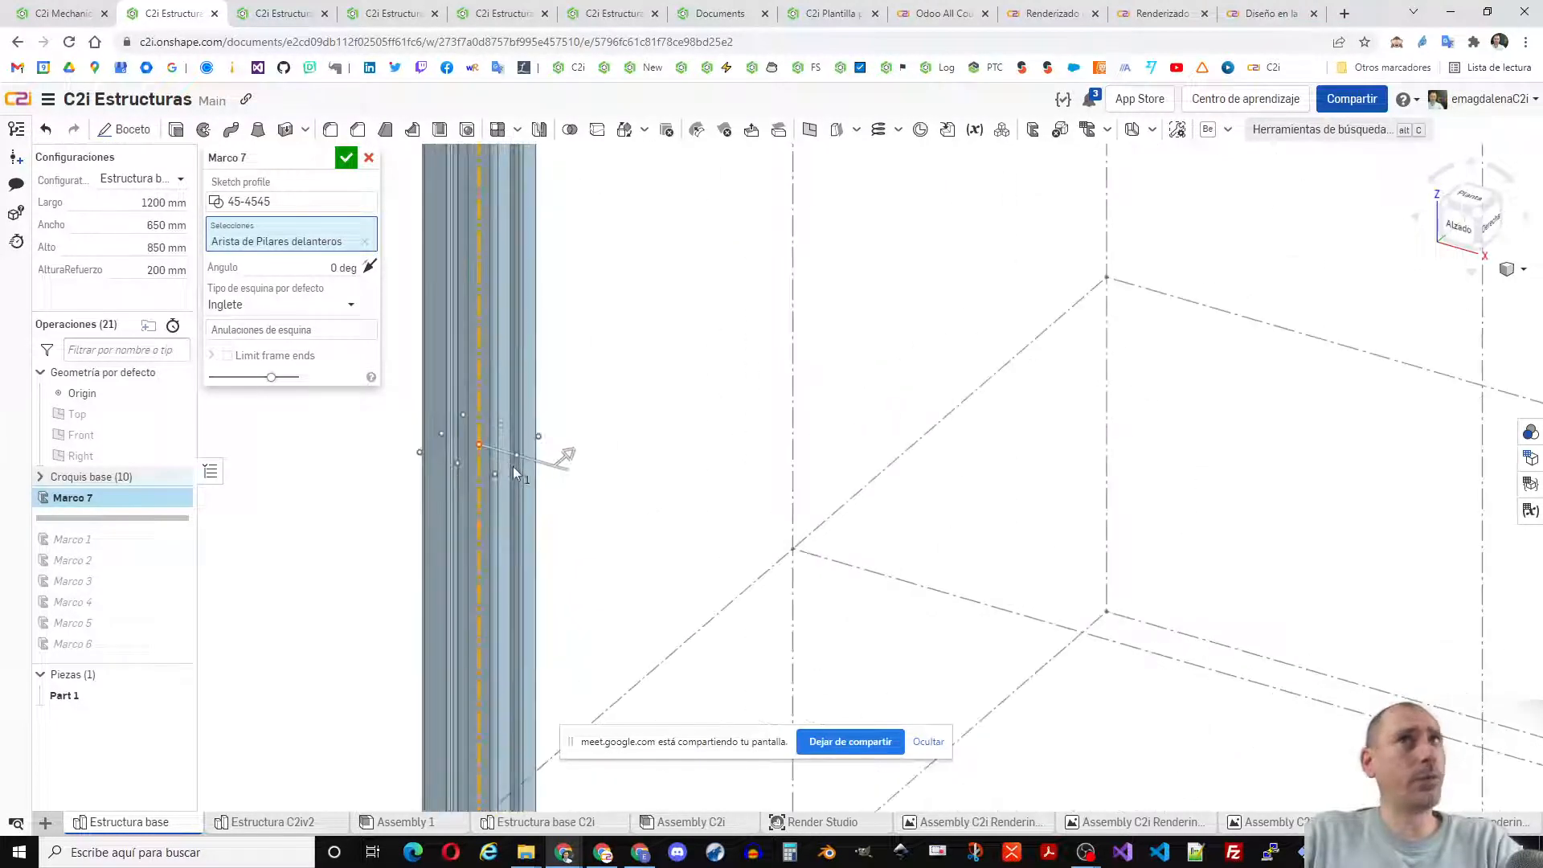
pyautogui.click(420, 454)
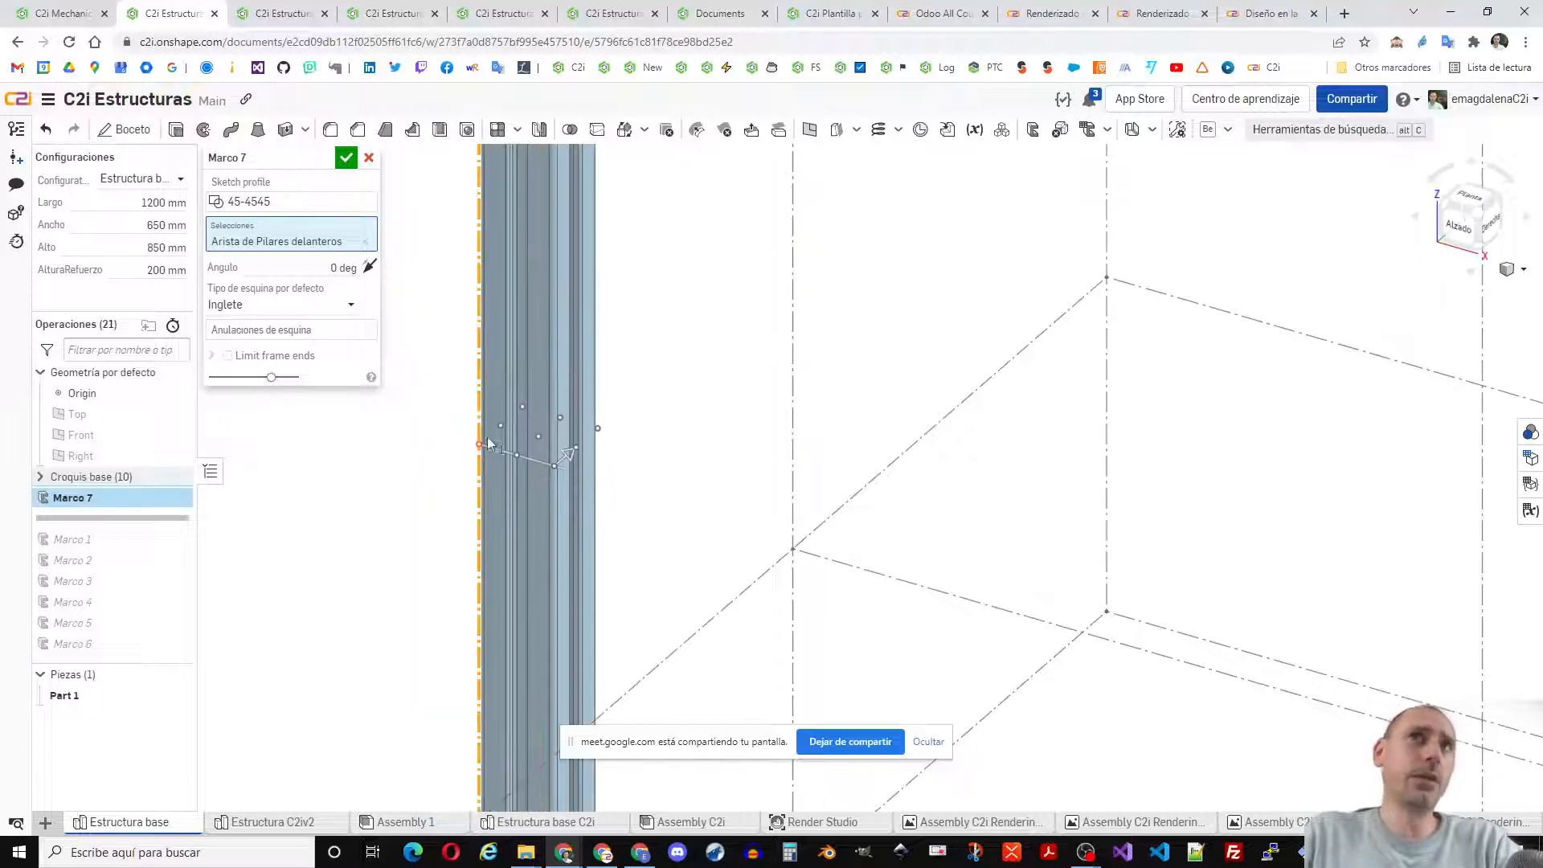
# - Try other alignment points on the pillar's profile and return it to the outer corner point
pyautogui.scroll(-5, 479, 448)
pyautogui.scroll(4, 479, 442)
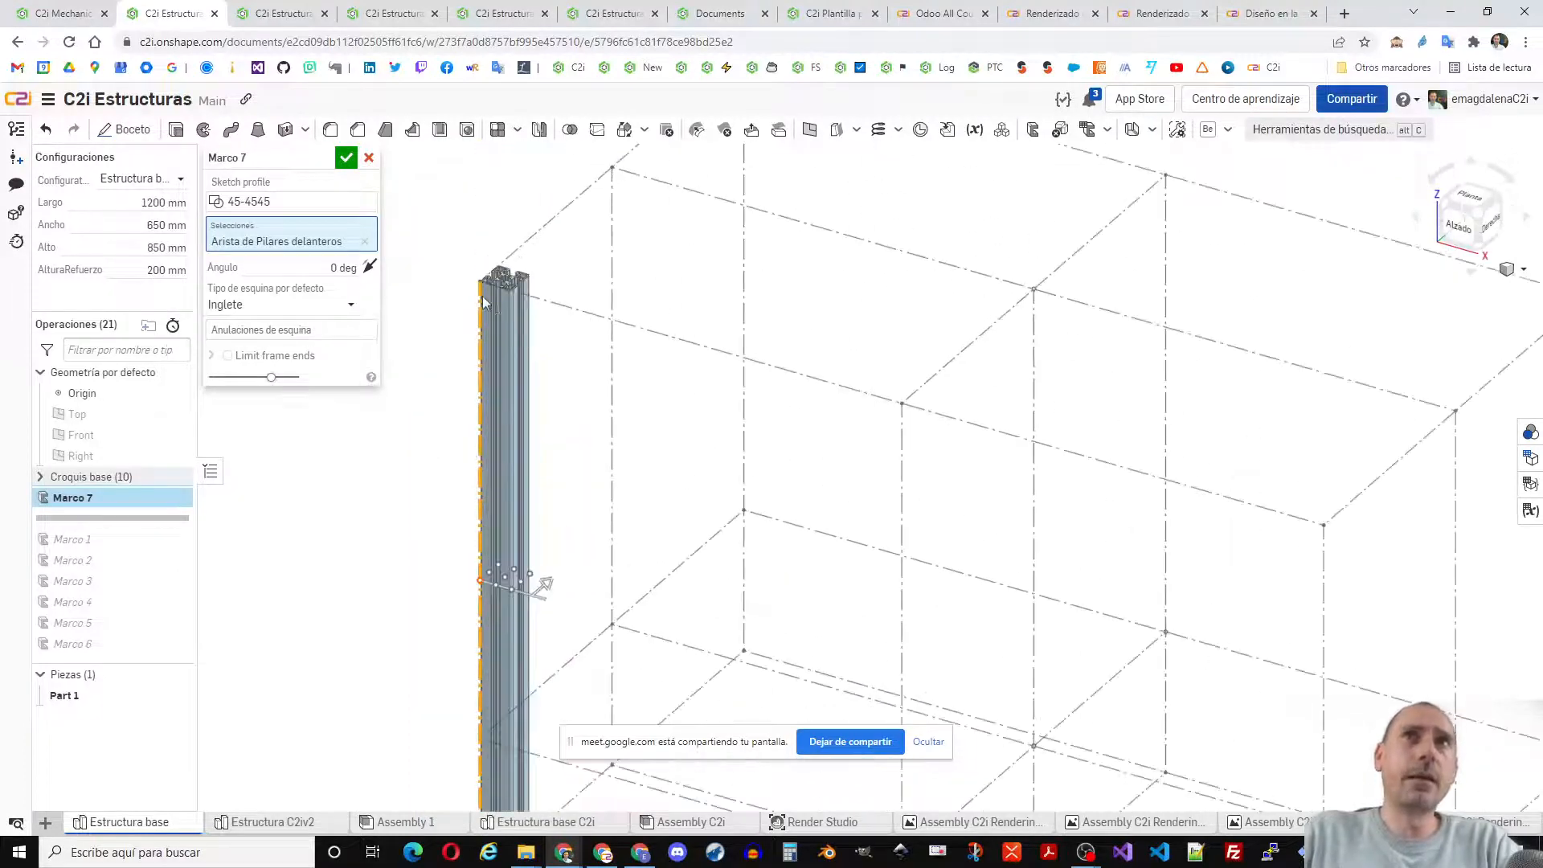
pyautogui.click(499, 566)
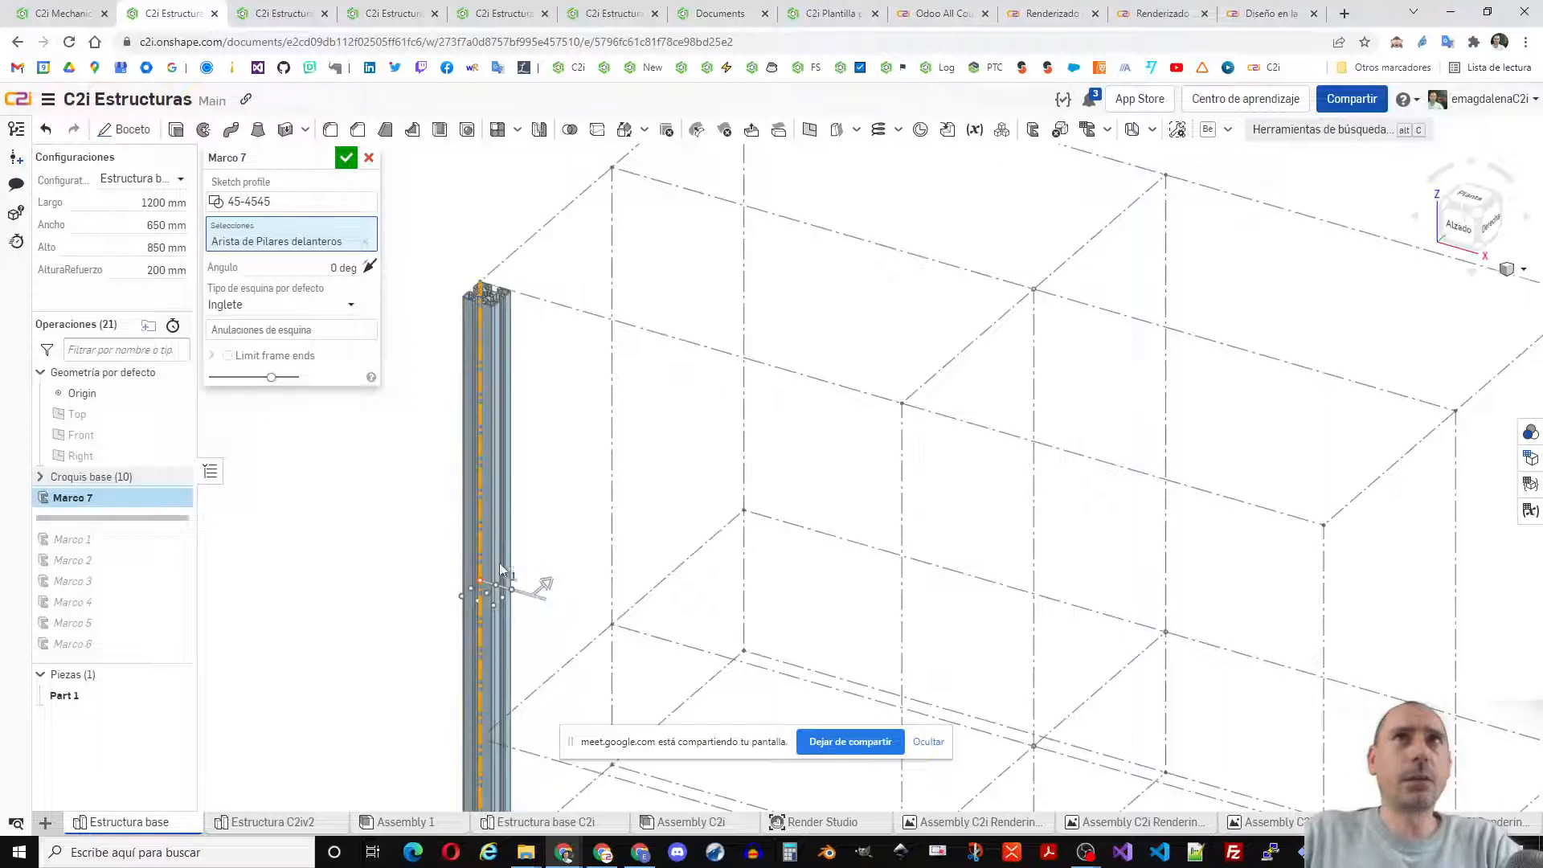
pyautogui.click(477, 601)
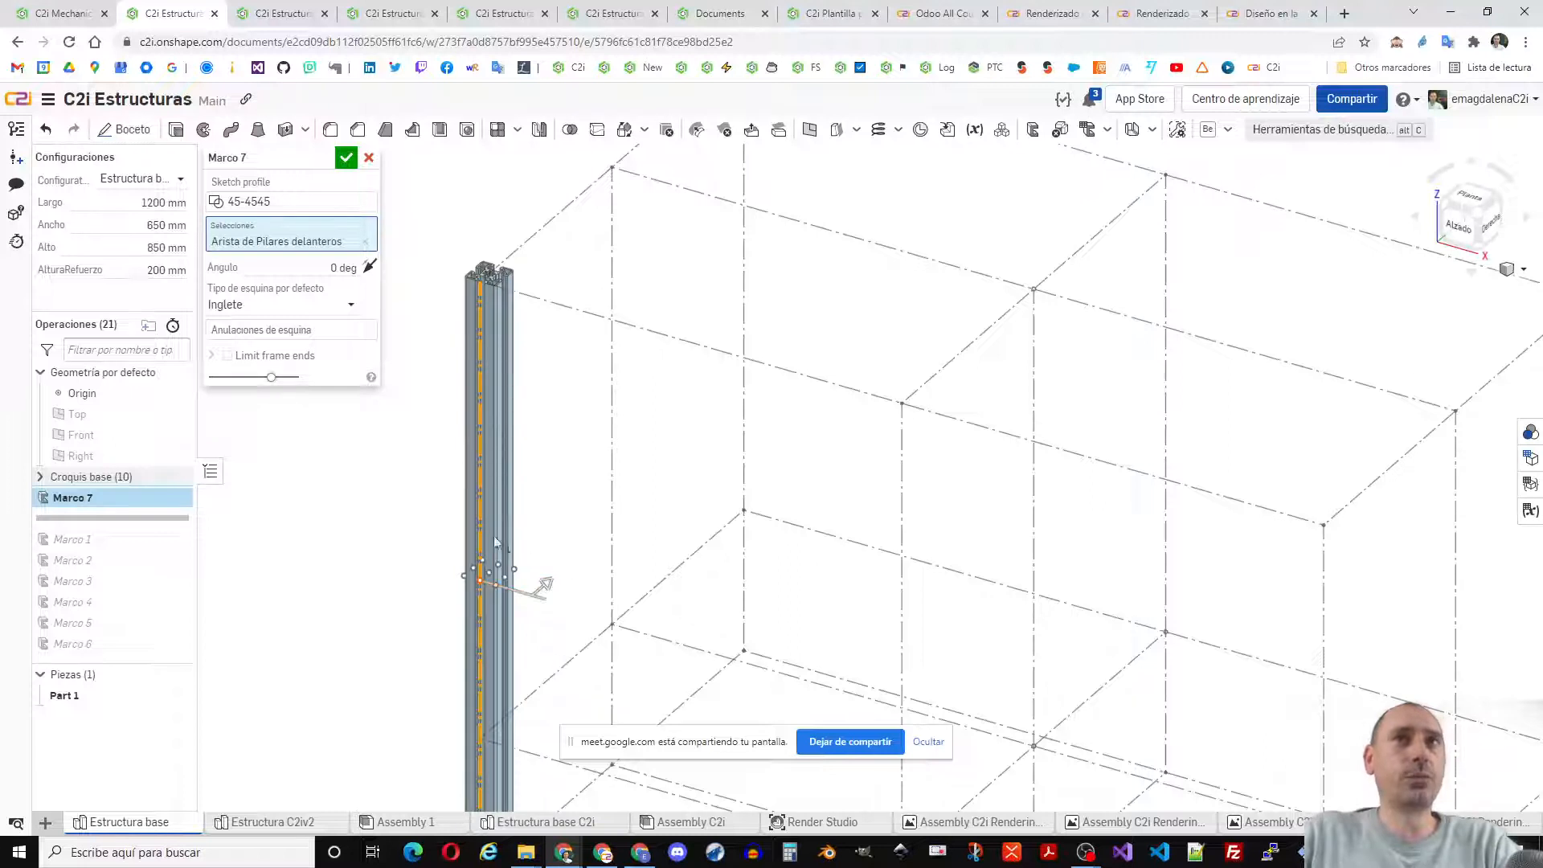
pyautogui.click(454, 579)
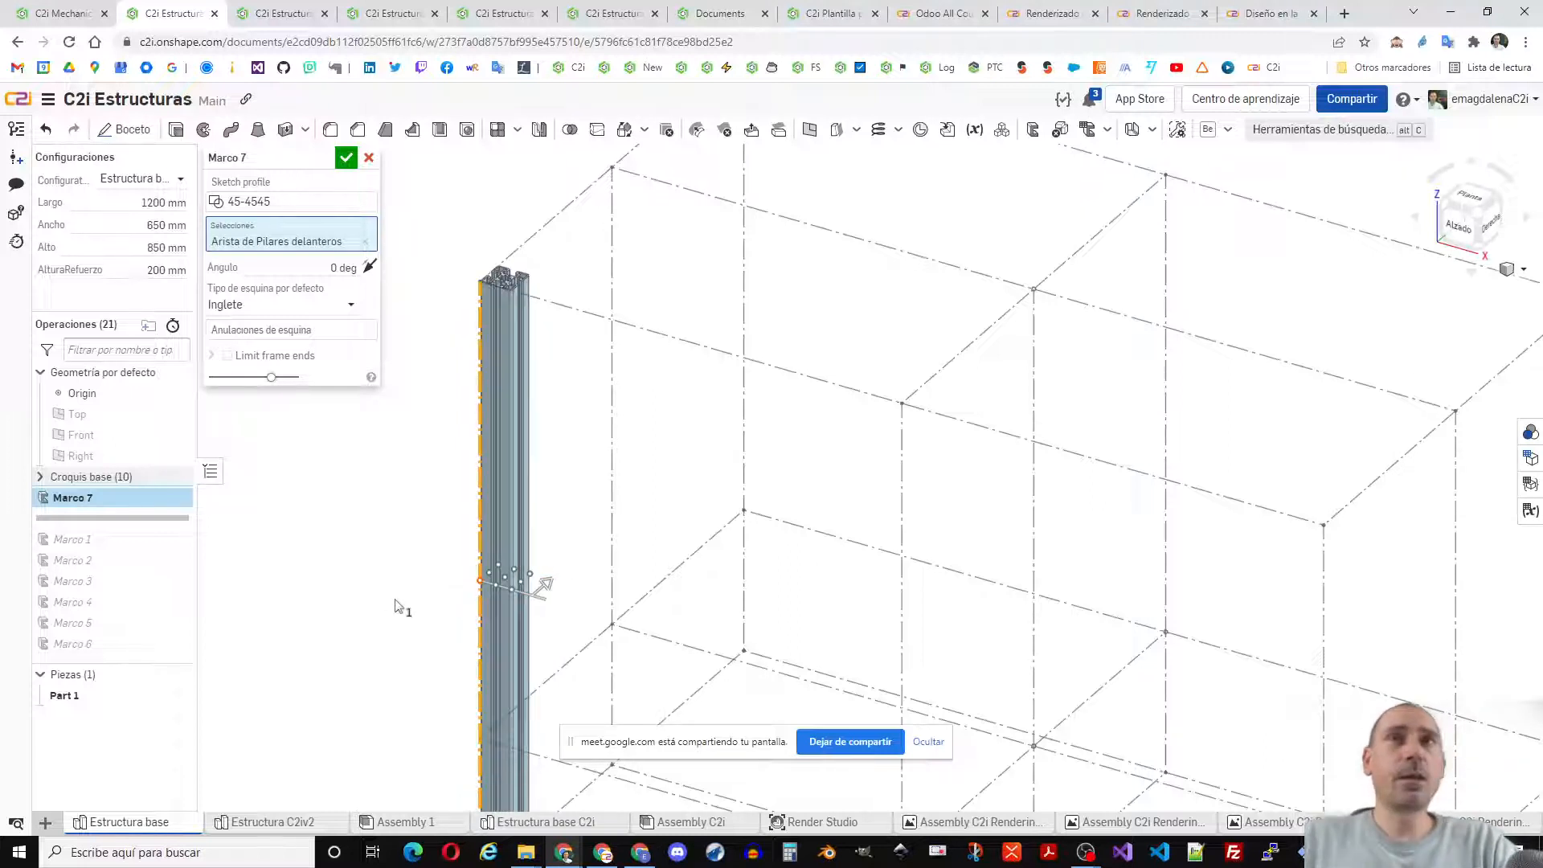
# - Extend the frame along the front line of the top rectangle and down the opposite front pillar line
pyautogui.scroll(-3, 399, 606)
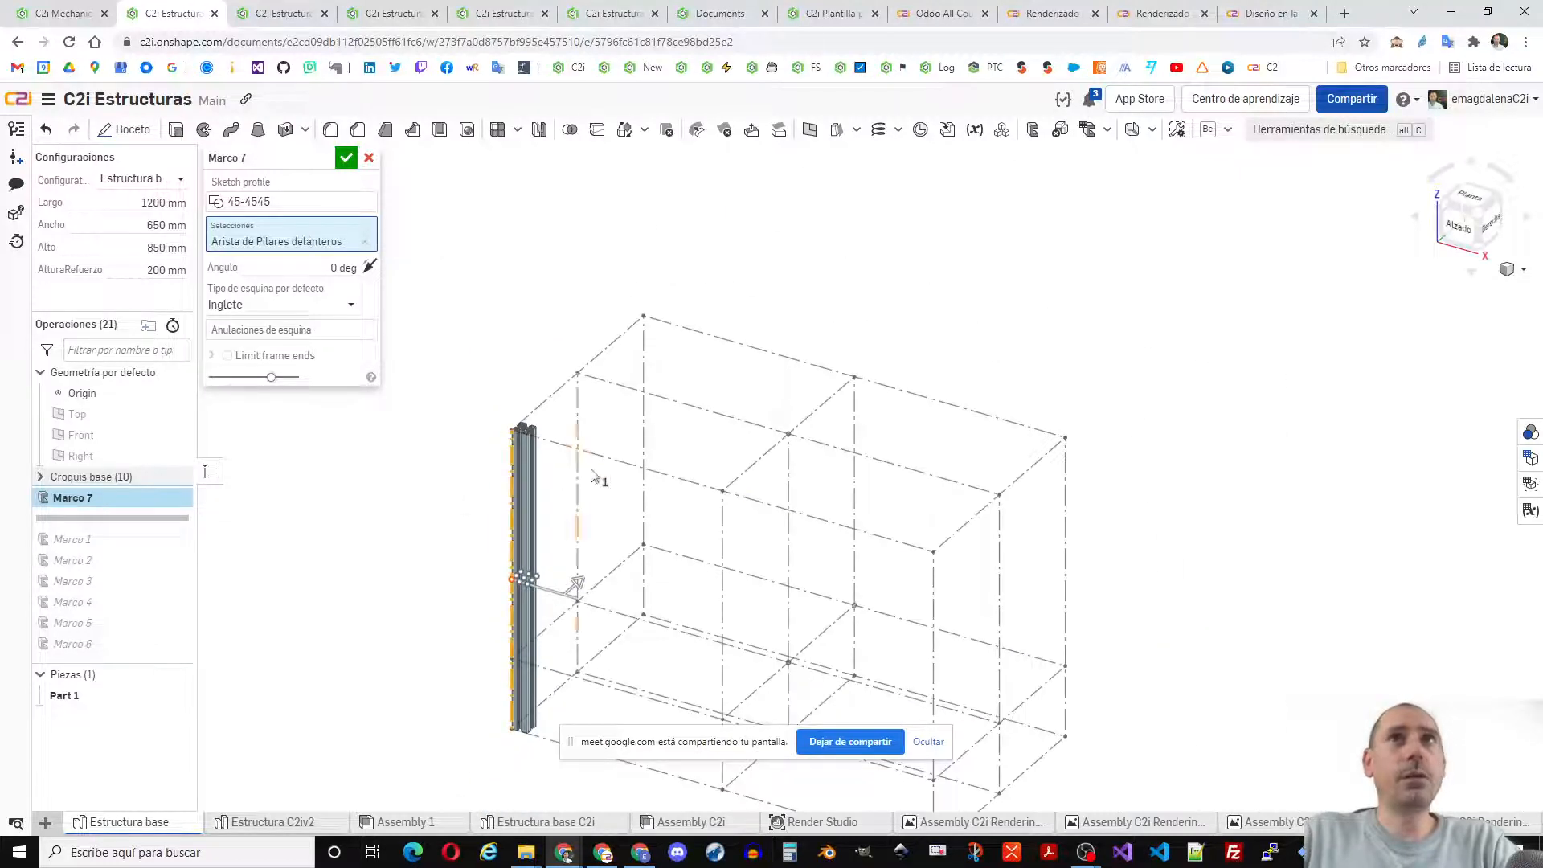
pyautogui.click(625, 461)
pyautogui.moveTo(653, 504); pyautogui.dragTo(625, 344, button='middle')
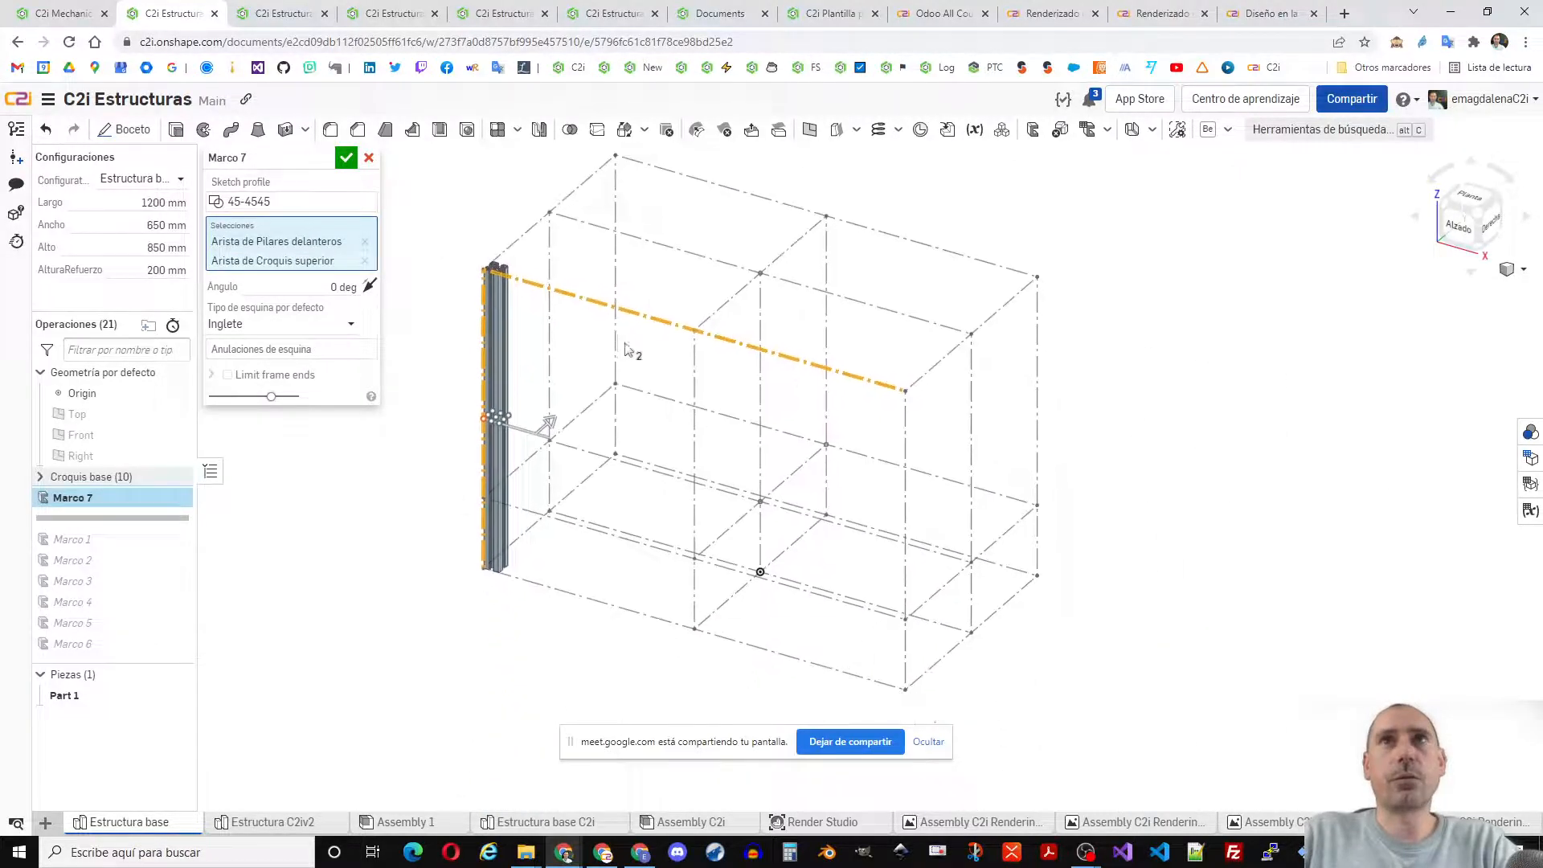
pyautogui.click(907, 448)
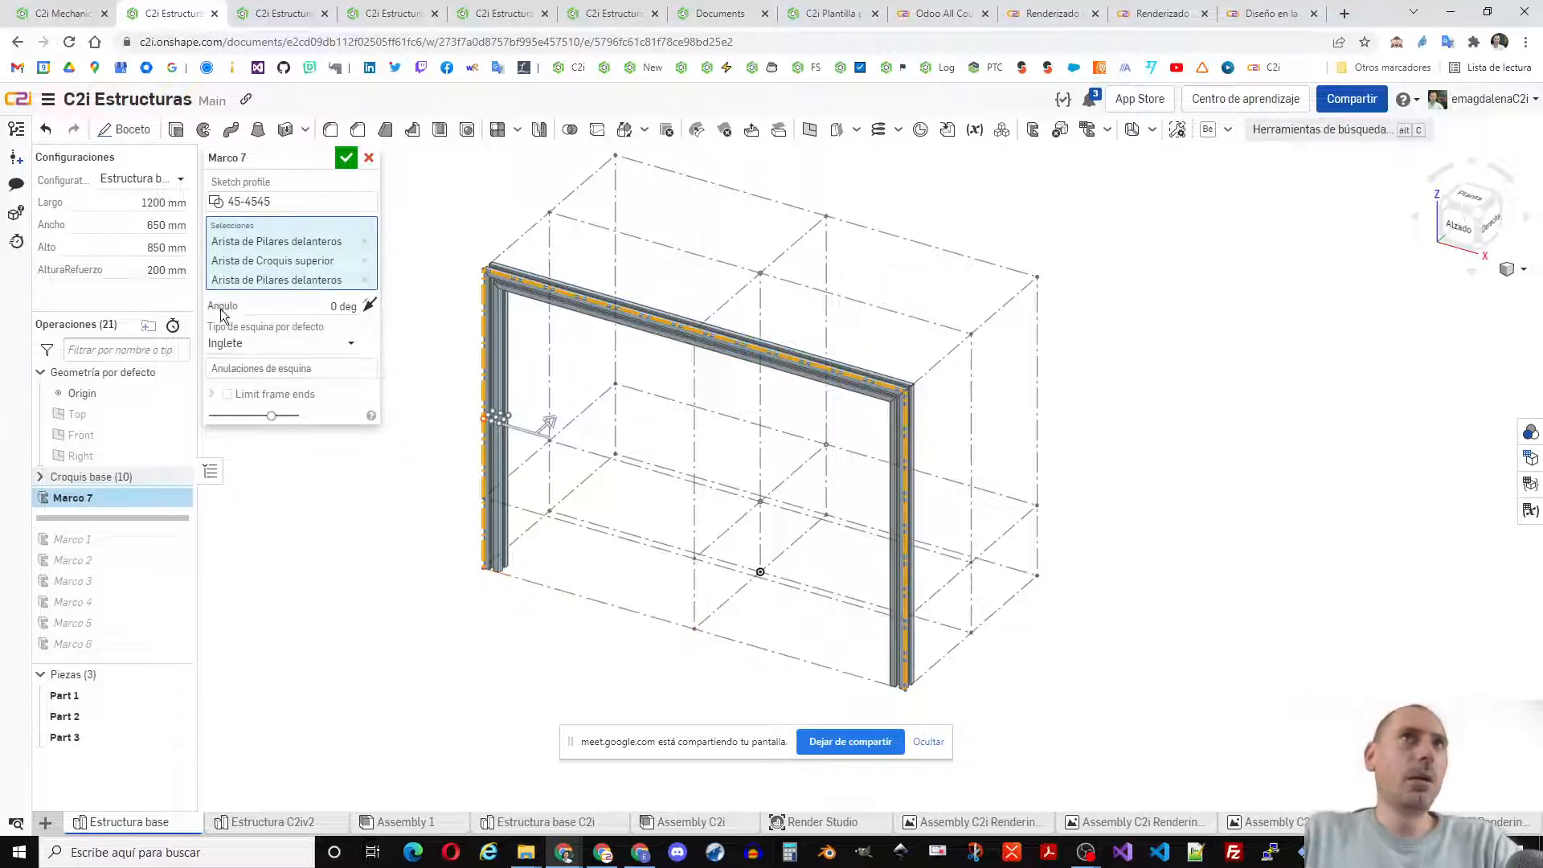
# - Close the front frame along the bottom front line and set its default corner type to Tope, inspecting the upper-left joint
pyautogui.click(258, 347)
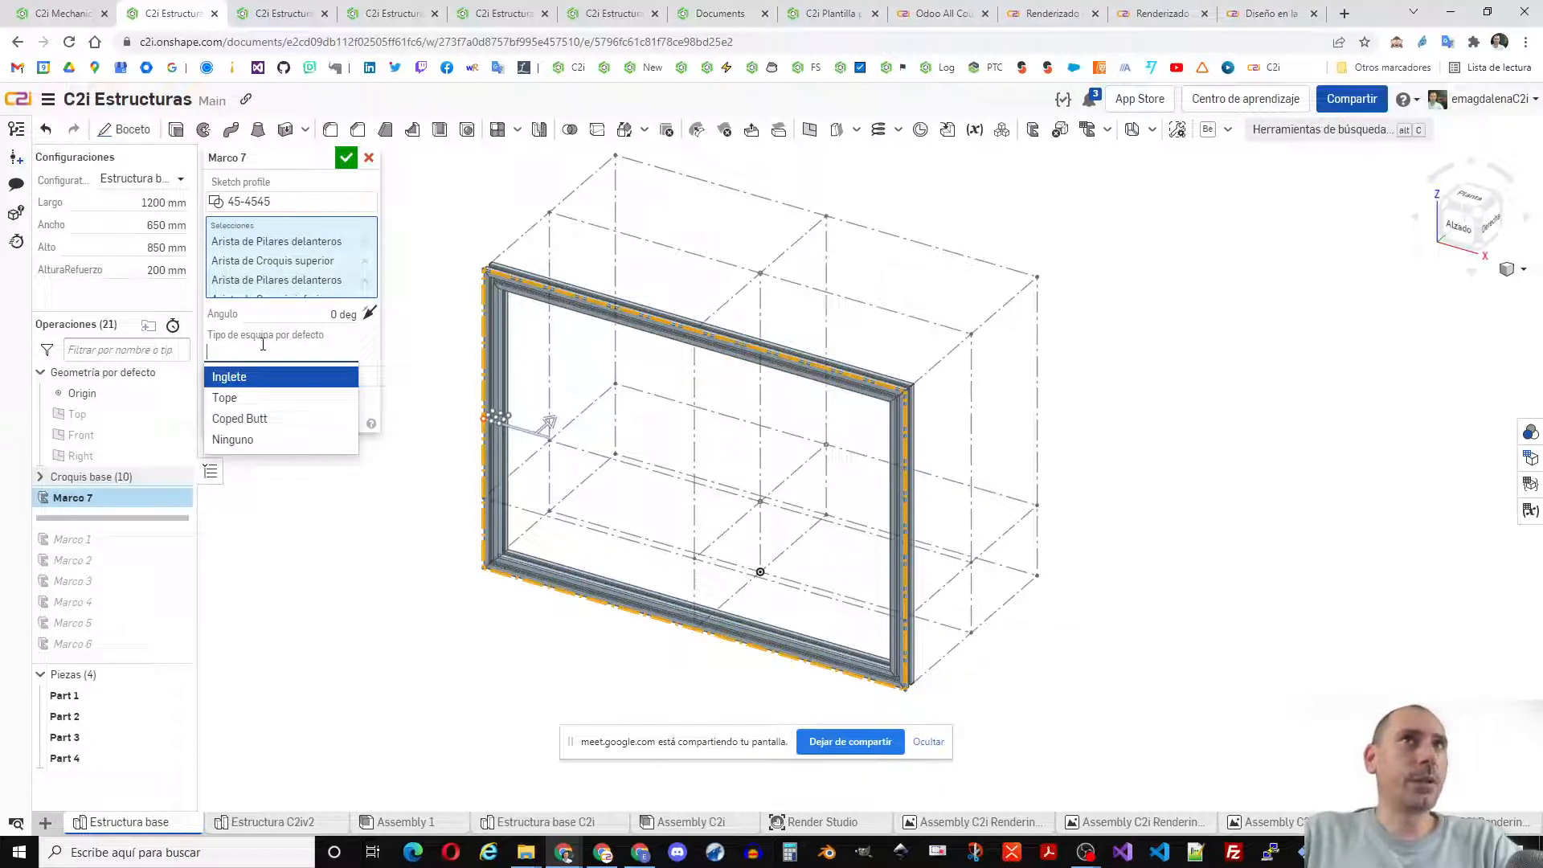
pyautogui.click(264, 406)
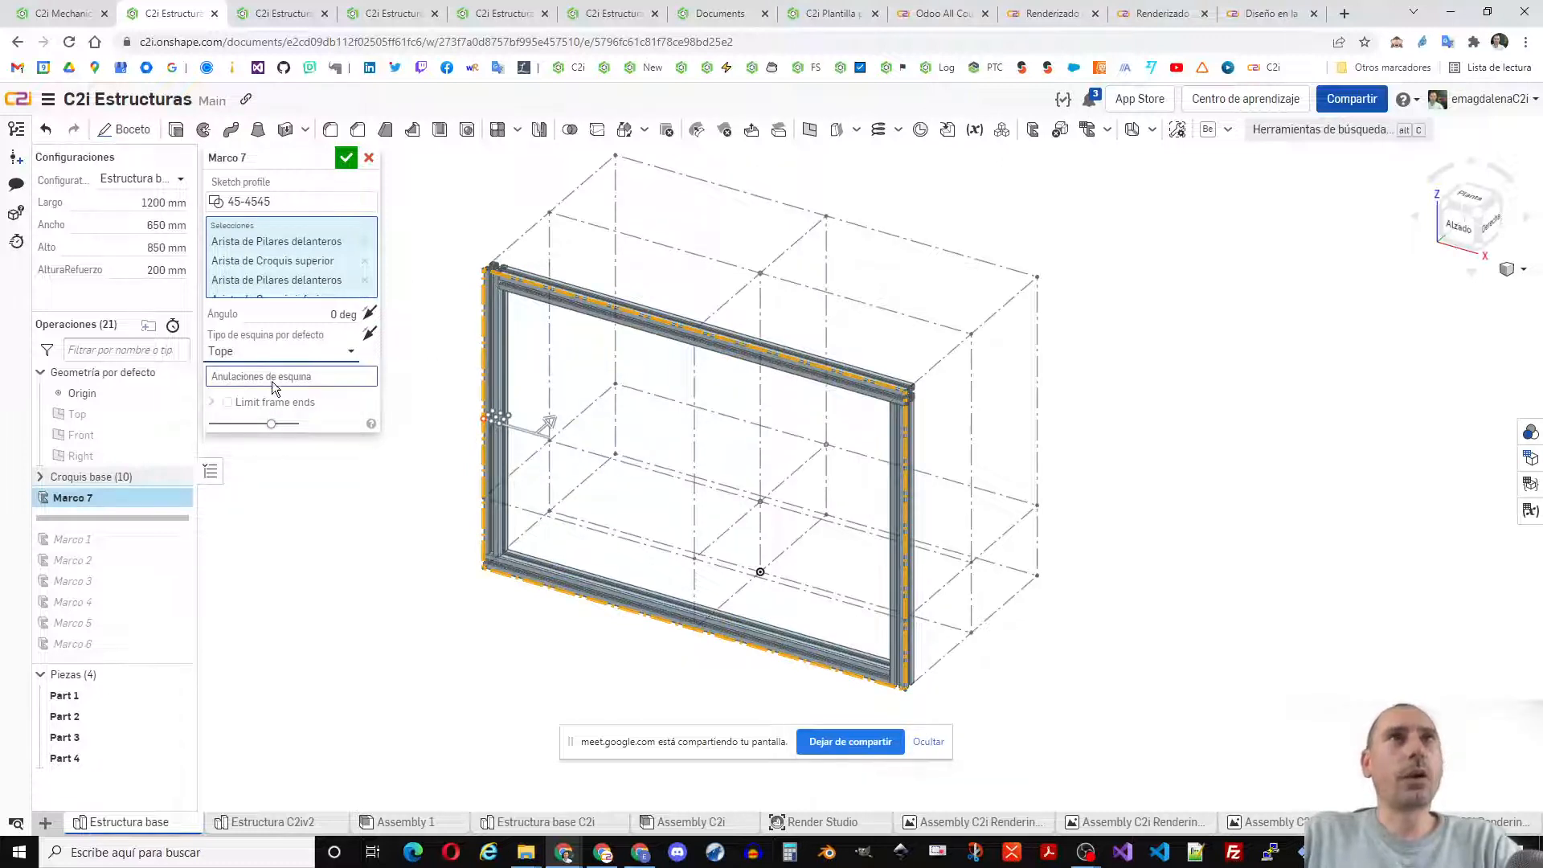
pyautogui.scroll(3, 500, 276)
pyautogui.scroll(5, 500, 275)
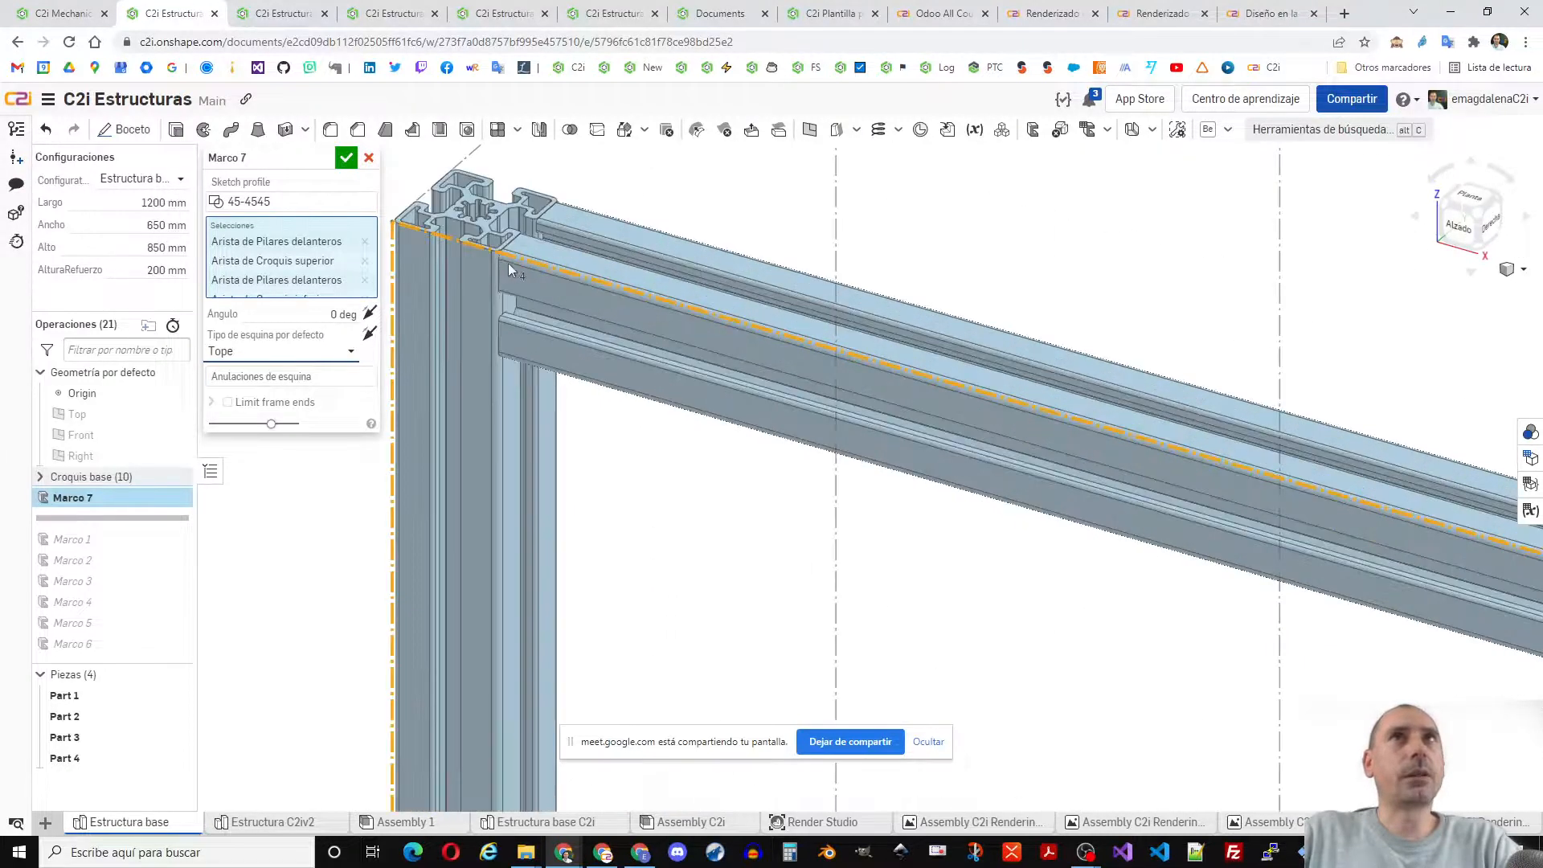
pyautogui.moveTo(500, 262); pyautogui.dragTo(502, 264, button='right')
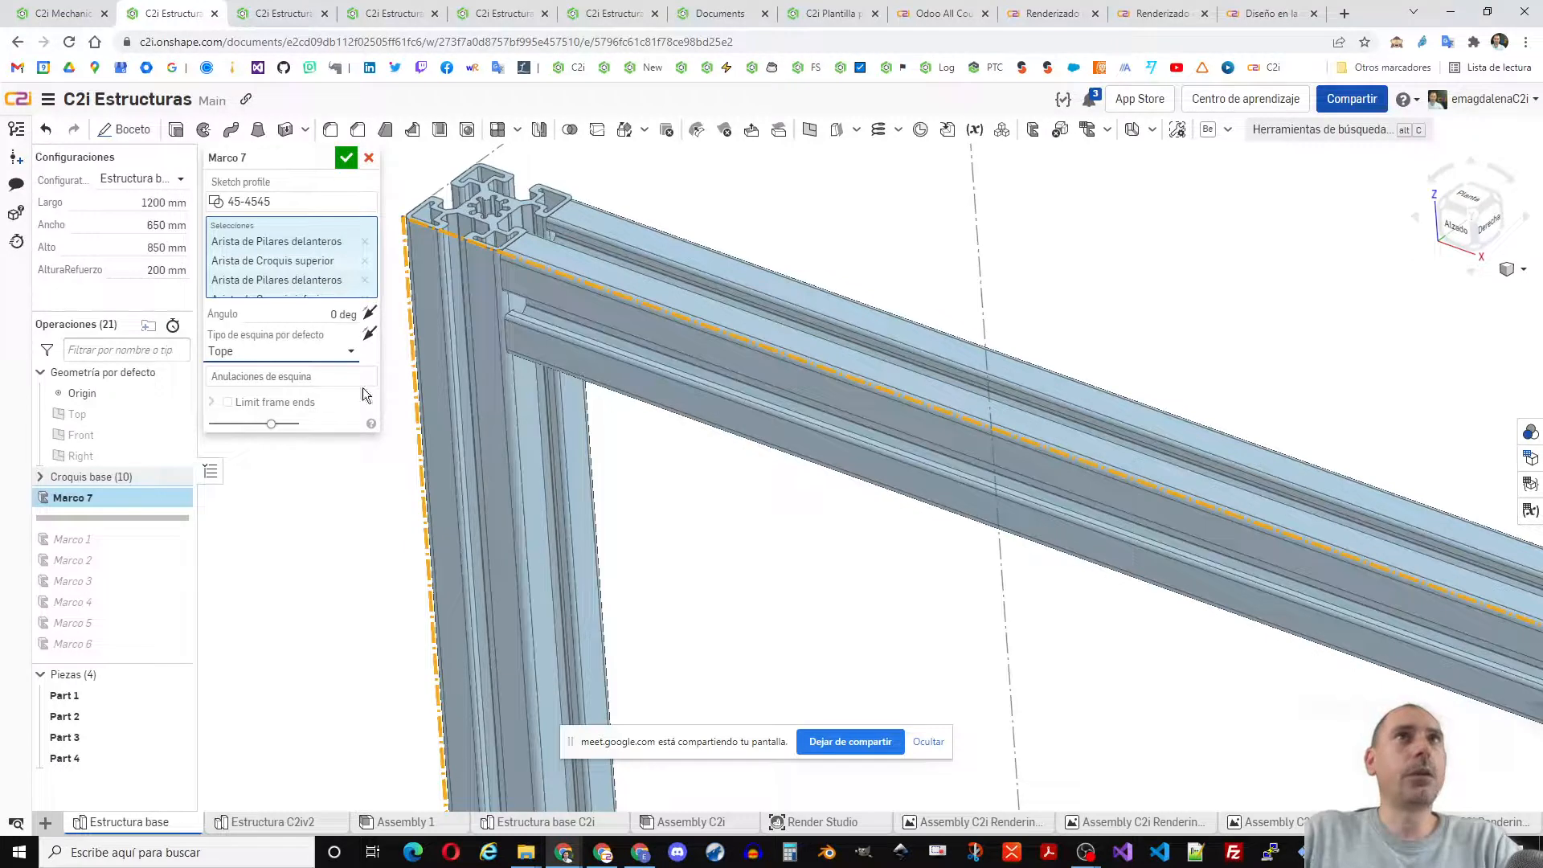
# - Set the frame's default corner type to Coped Butt and examine the joint between the front-left pillar and the top front beam
pyautogui.click(291, 353)
pyautogui.click(257, 417)
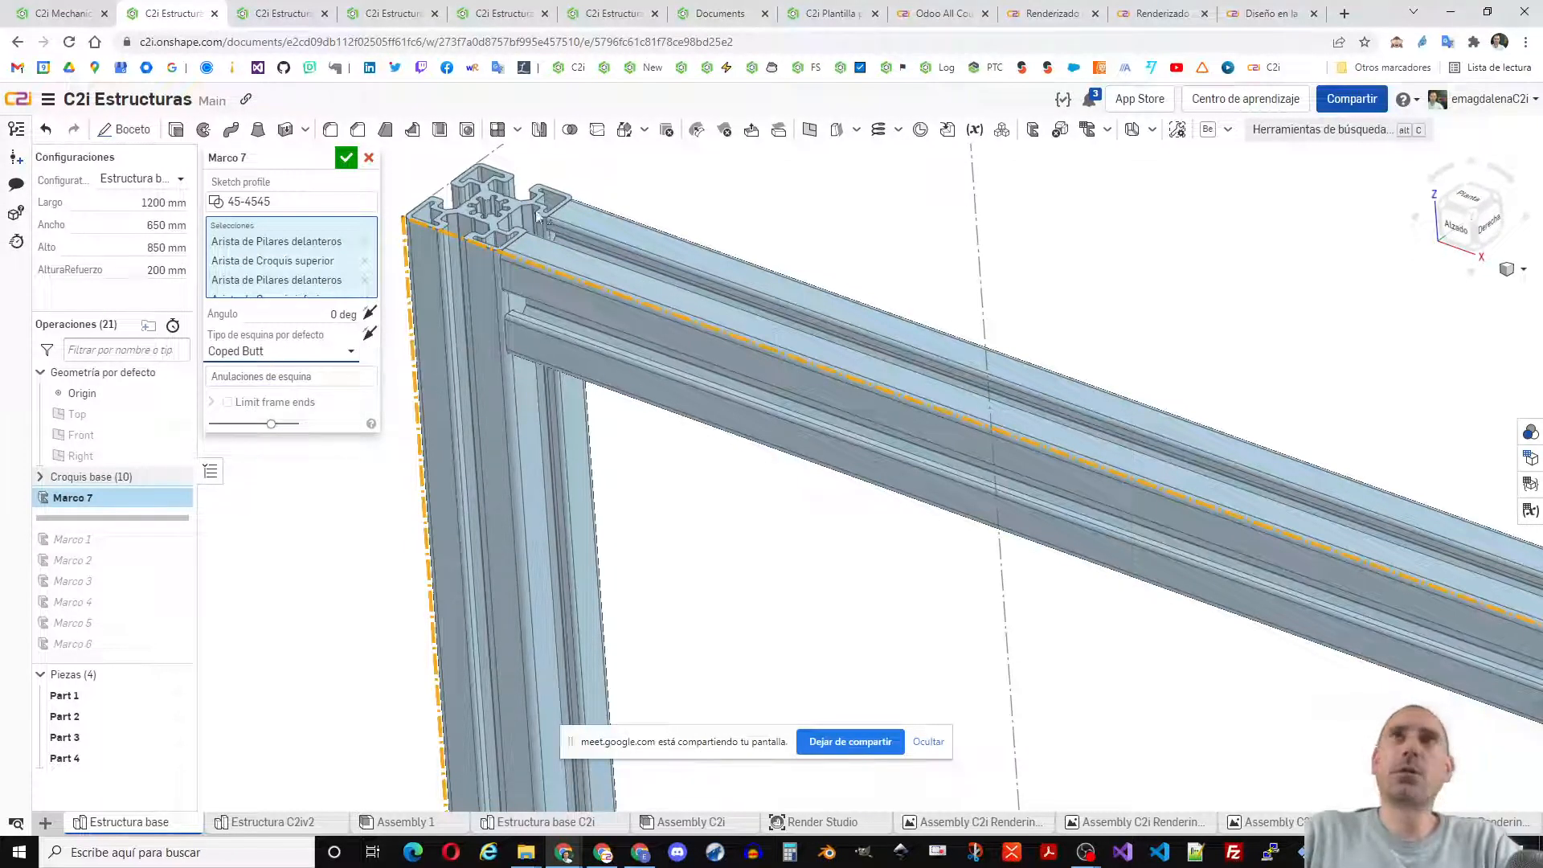
pyautogui.scroll(-4, 585, 293)
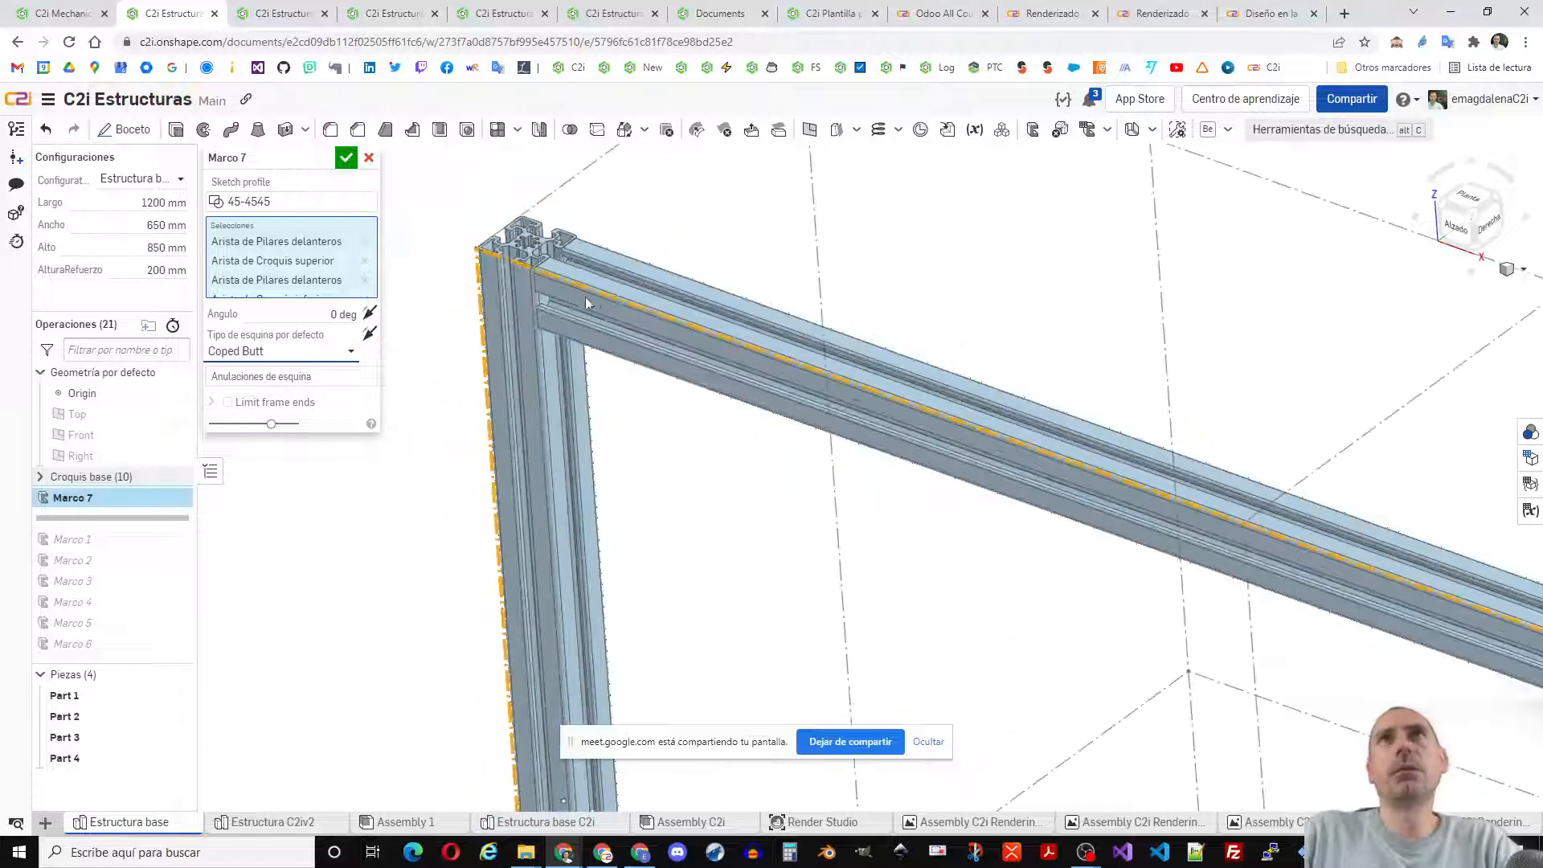
pyautogui.scroll(5, 537, 291)
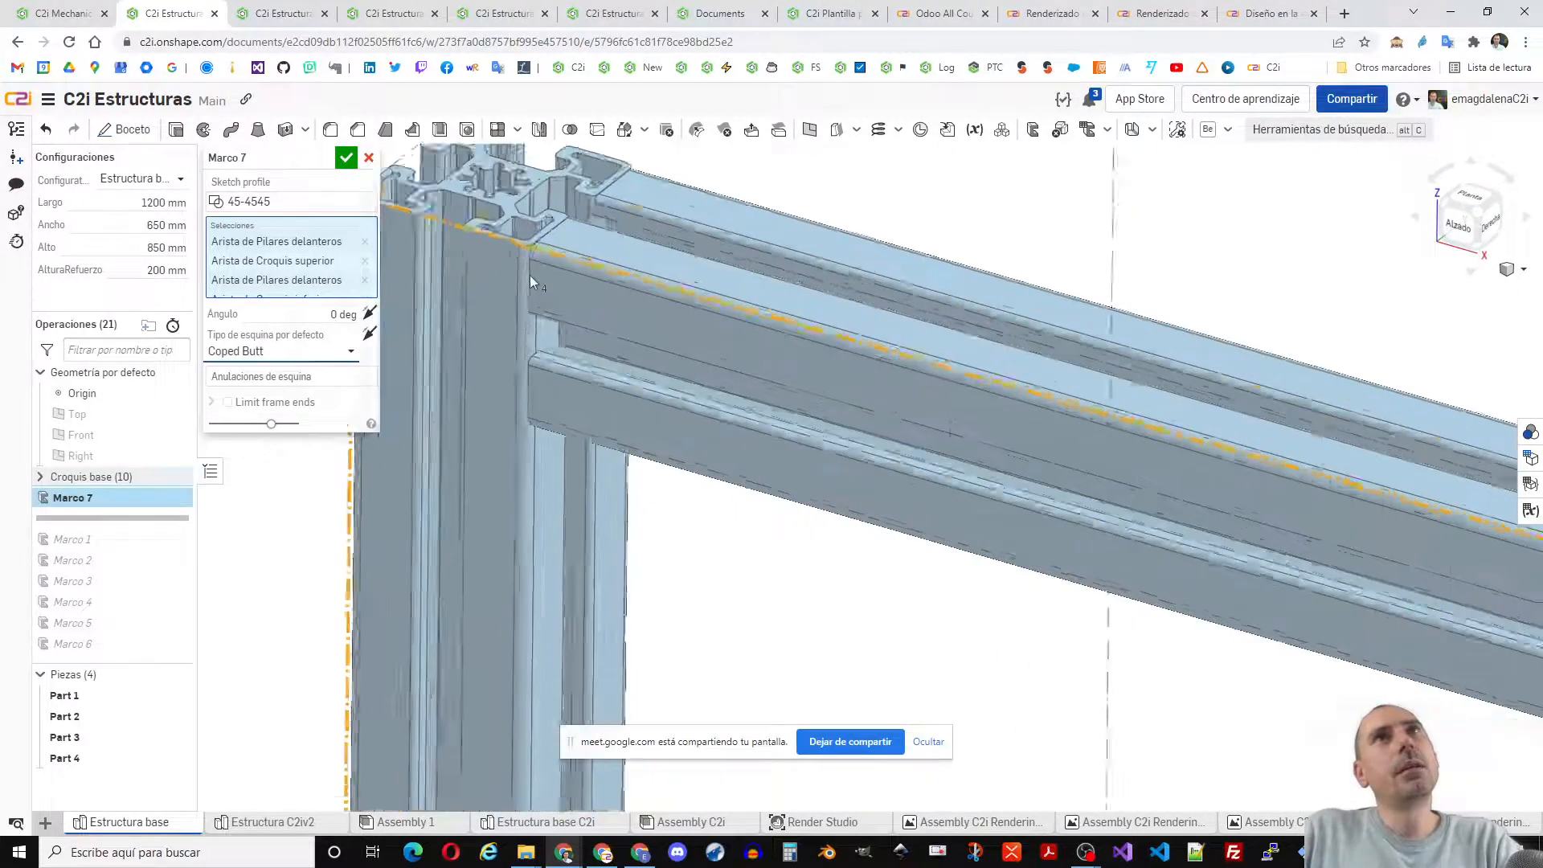
pyautogui.moveTo(534, 268)
pyautogui.mouseDown(button='right')
pyautogui.moveTo(556, 272)
pyautogui.moveTo(543, 273)
pyautogui.mouseUp(button='right')
pyautogui.scroll(2, 524, 248)
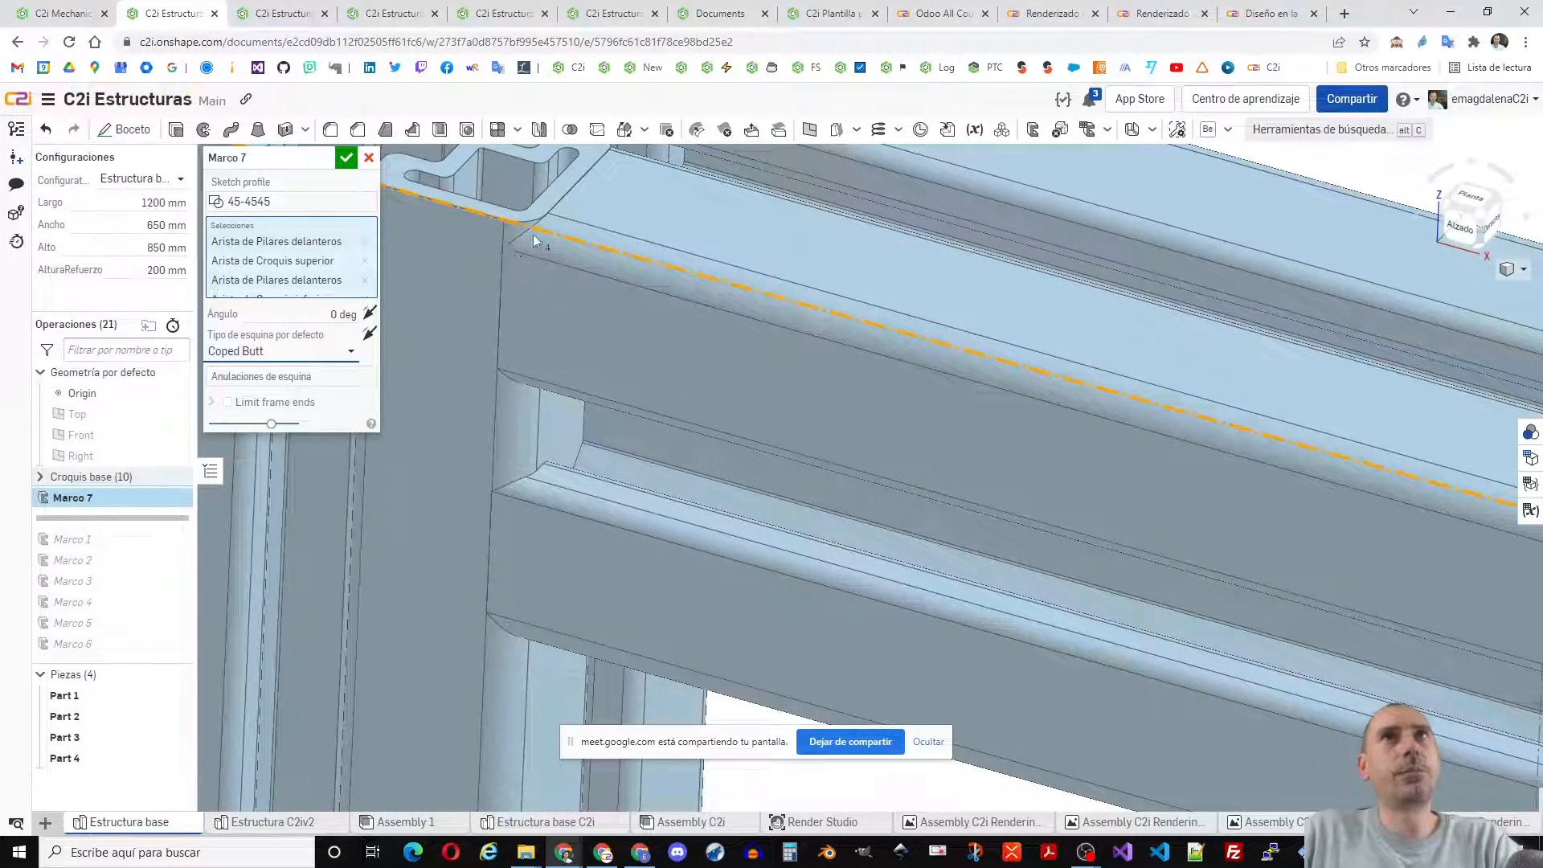
pyautogui.scroll(-3, 562, 273)
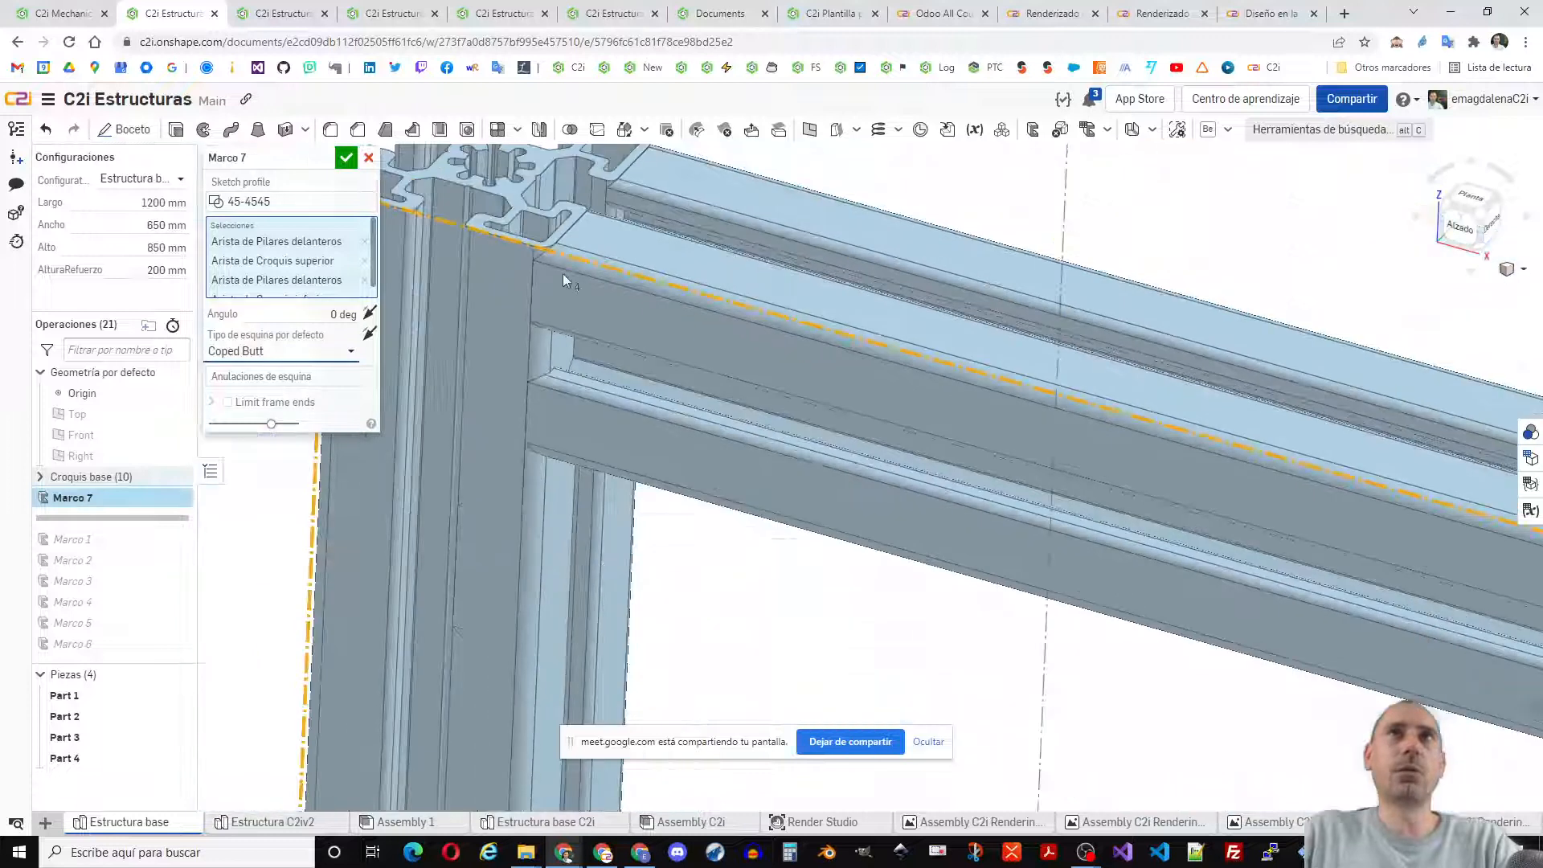
pyautogui.moveTo(601, 276); pyautogui.dragTo(564, 311, button='right')
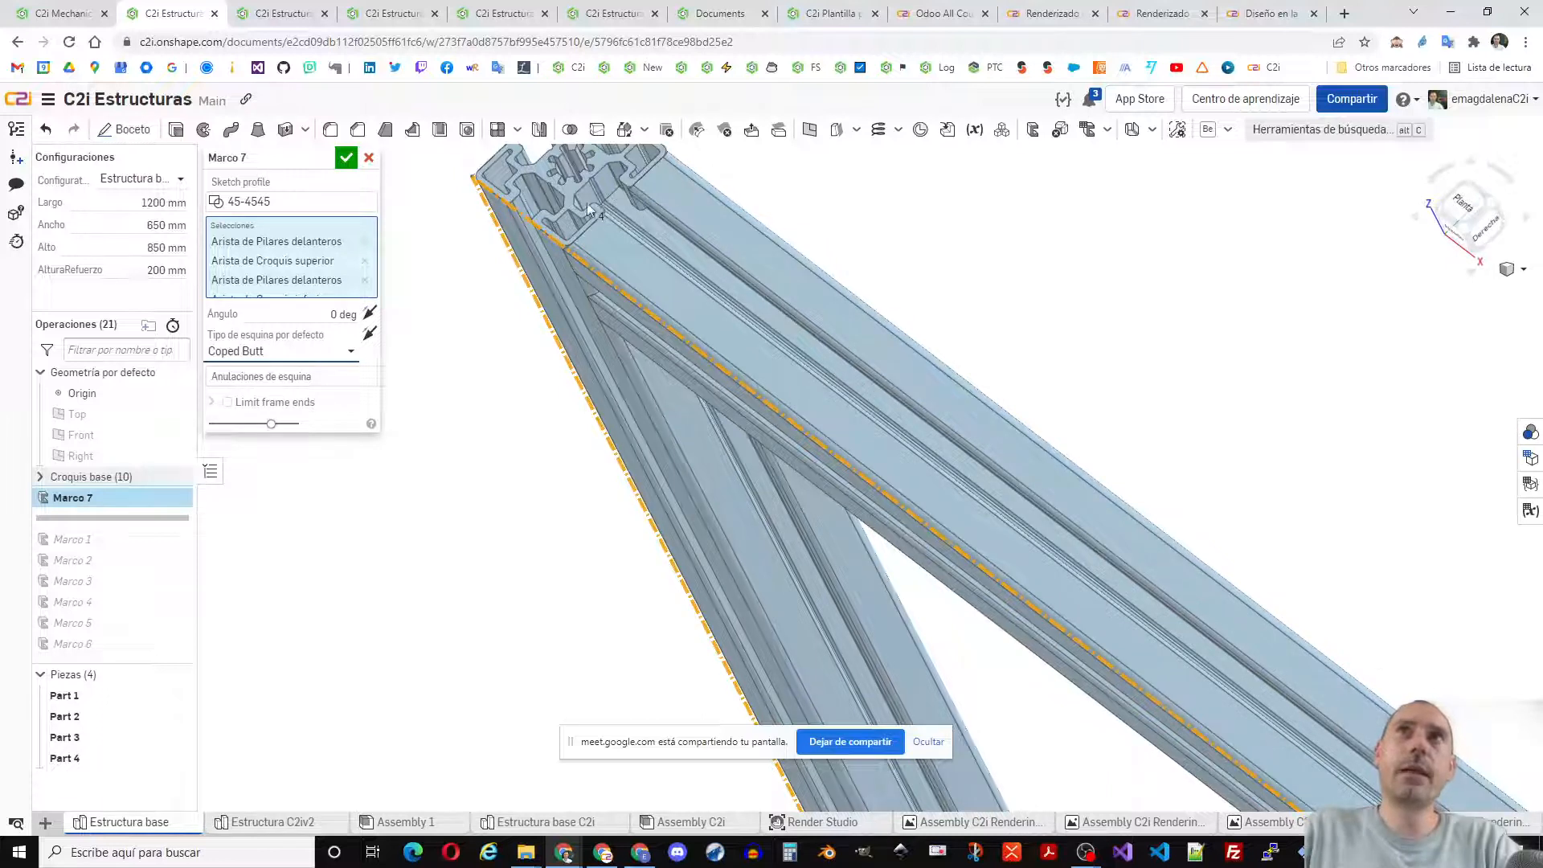
pyautogui.moveTo(613, 220)
pyautogui.mouseDown(button='right')
pyautogui.moveTo(635, 259)
pyautogui.moveTo(647, 207)
pyautogui.moveTo(626, 225)
pyautogui.mouseUp(button='right')
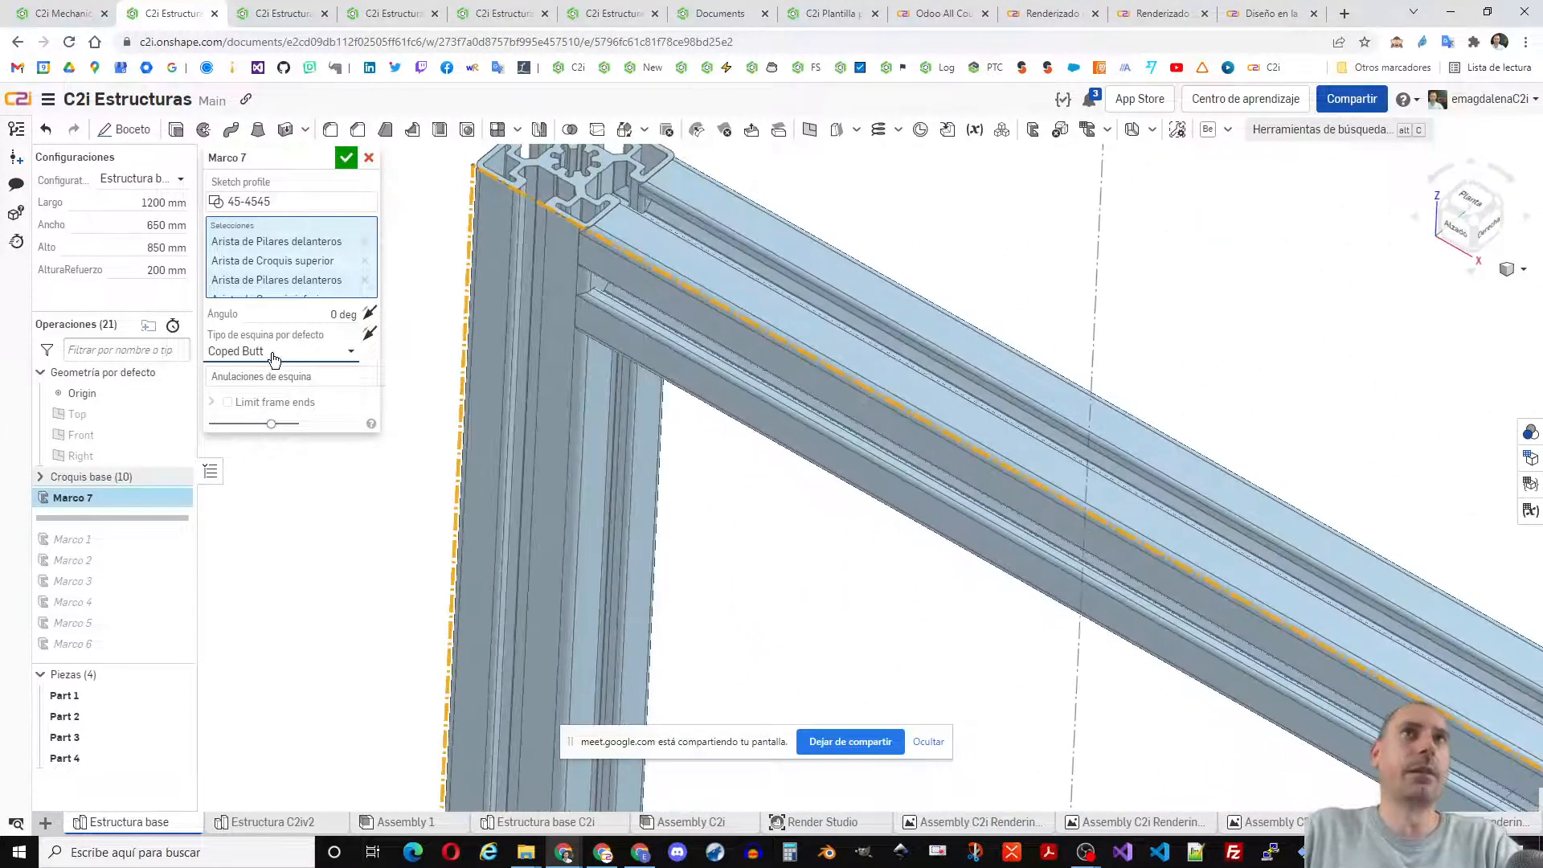
pyautogui.click(275, 351)
pyautogui.click(373, 402)
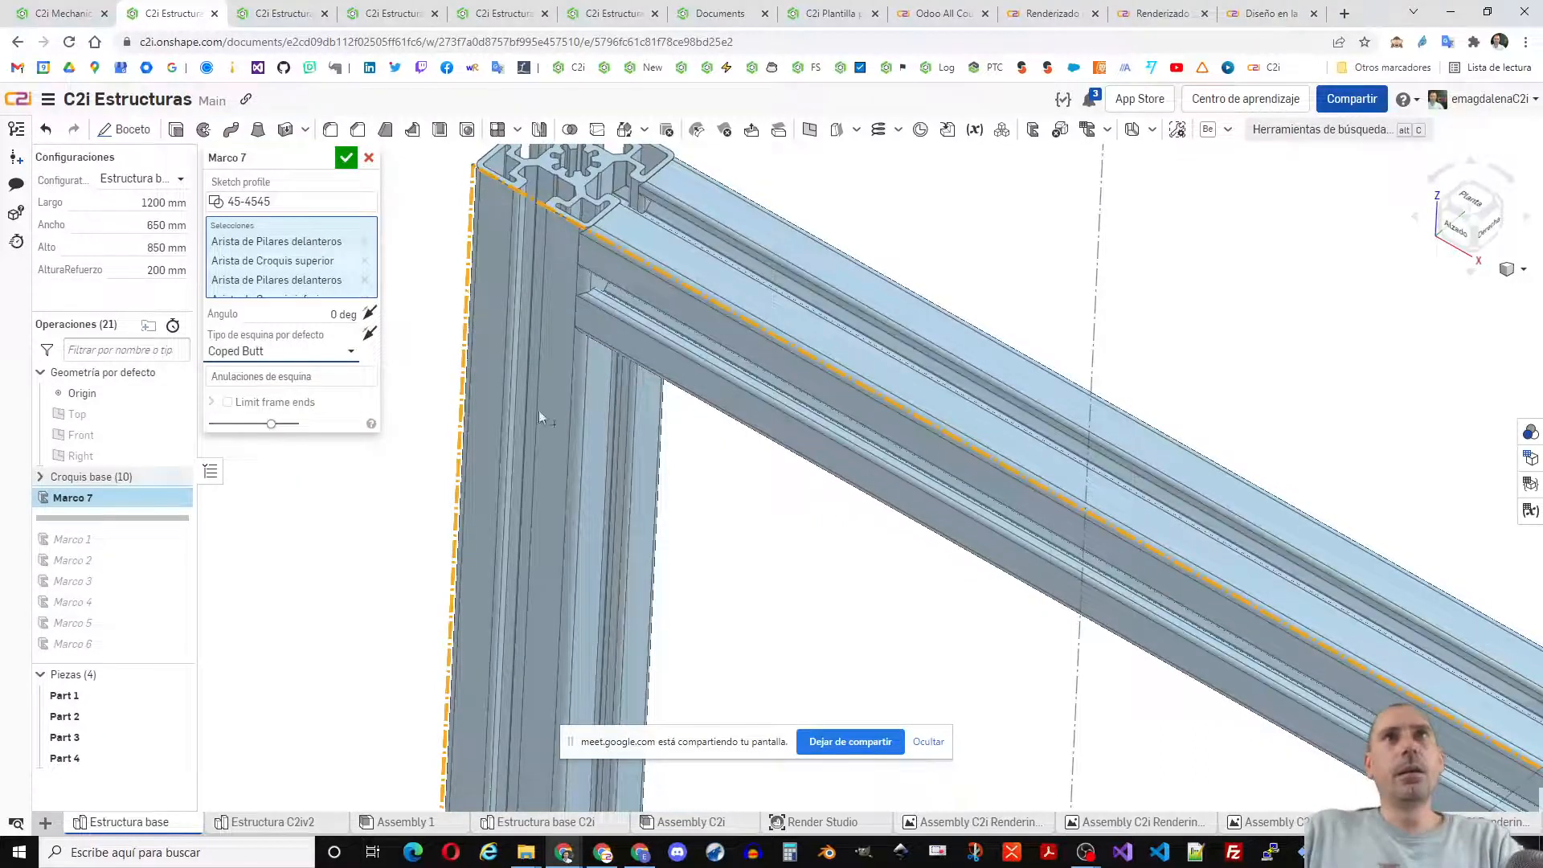
# - Clear the frame's selections and apply the 45-4545 profile to the front-left pillar line only
pyautogui.scroll(-5, 673, 424)
pyautogui.press('space')
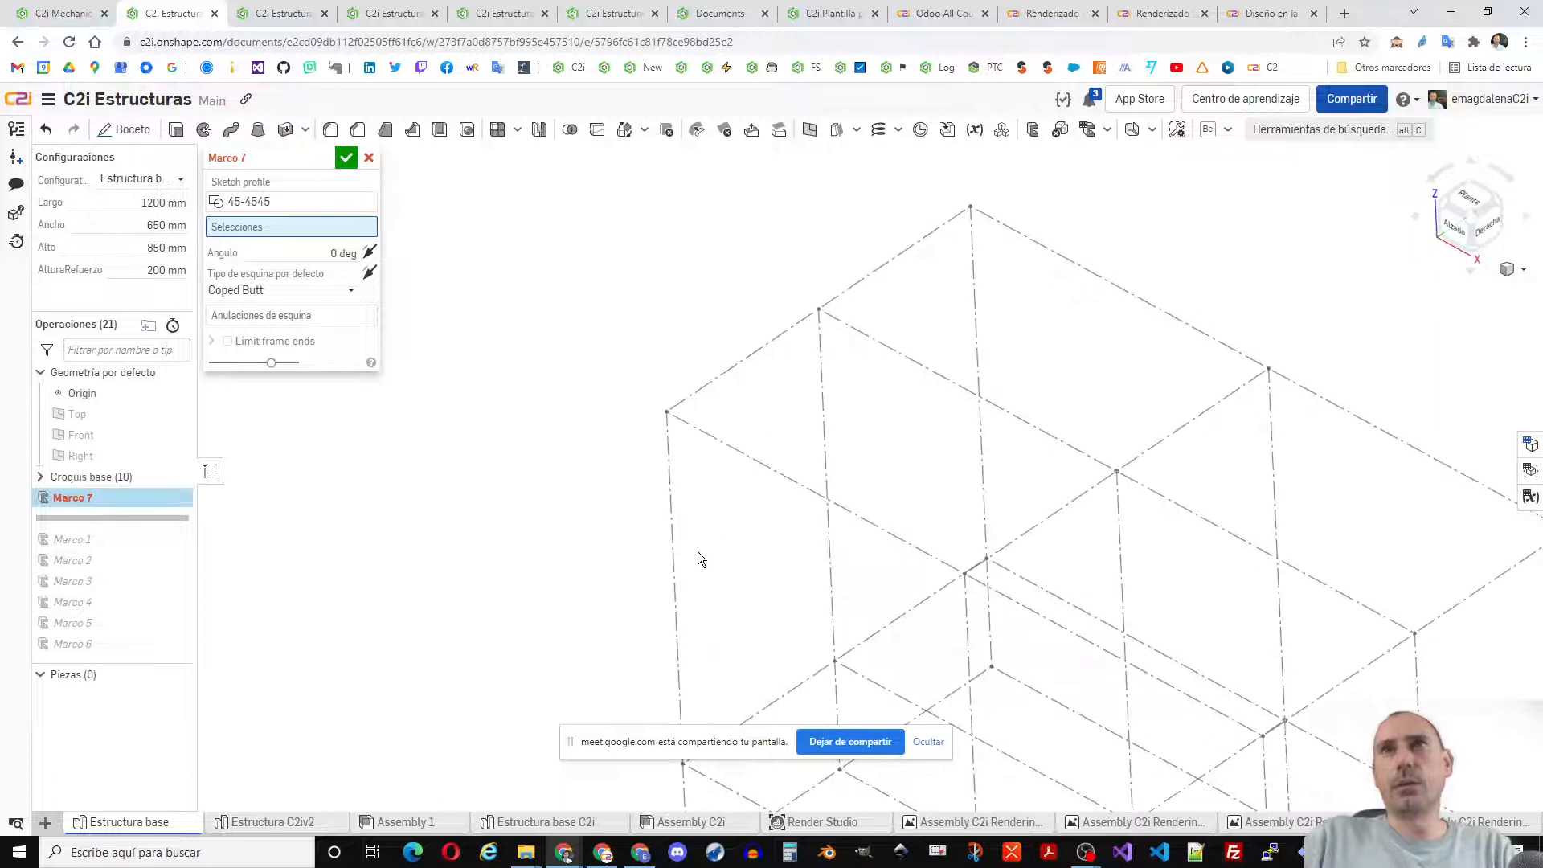
pyautogui.click(674, 552)
pyautogui.scroll(-5, 733, 541)
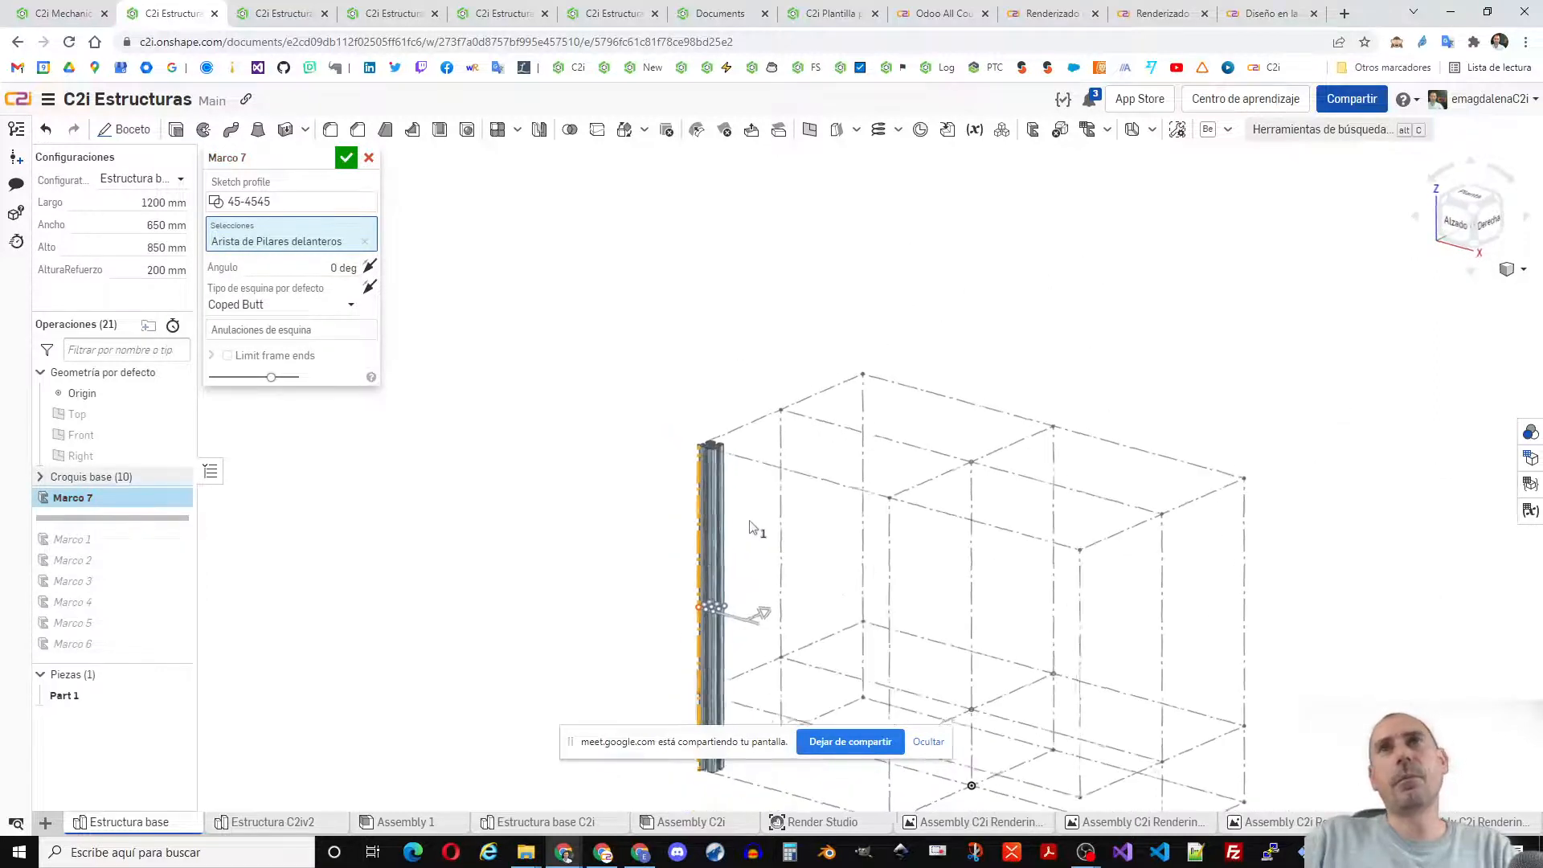
pyautogui.moveTo(739, 543); pyautogui.dragTo(633, 416, button='middle')
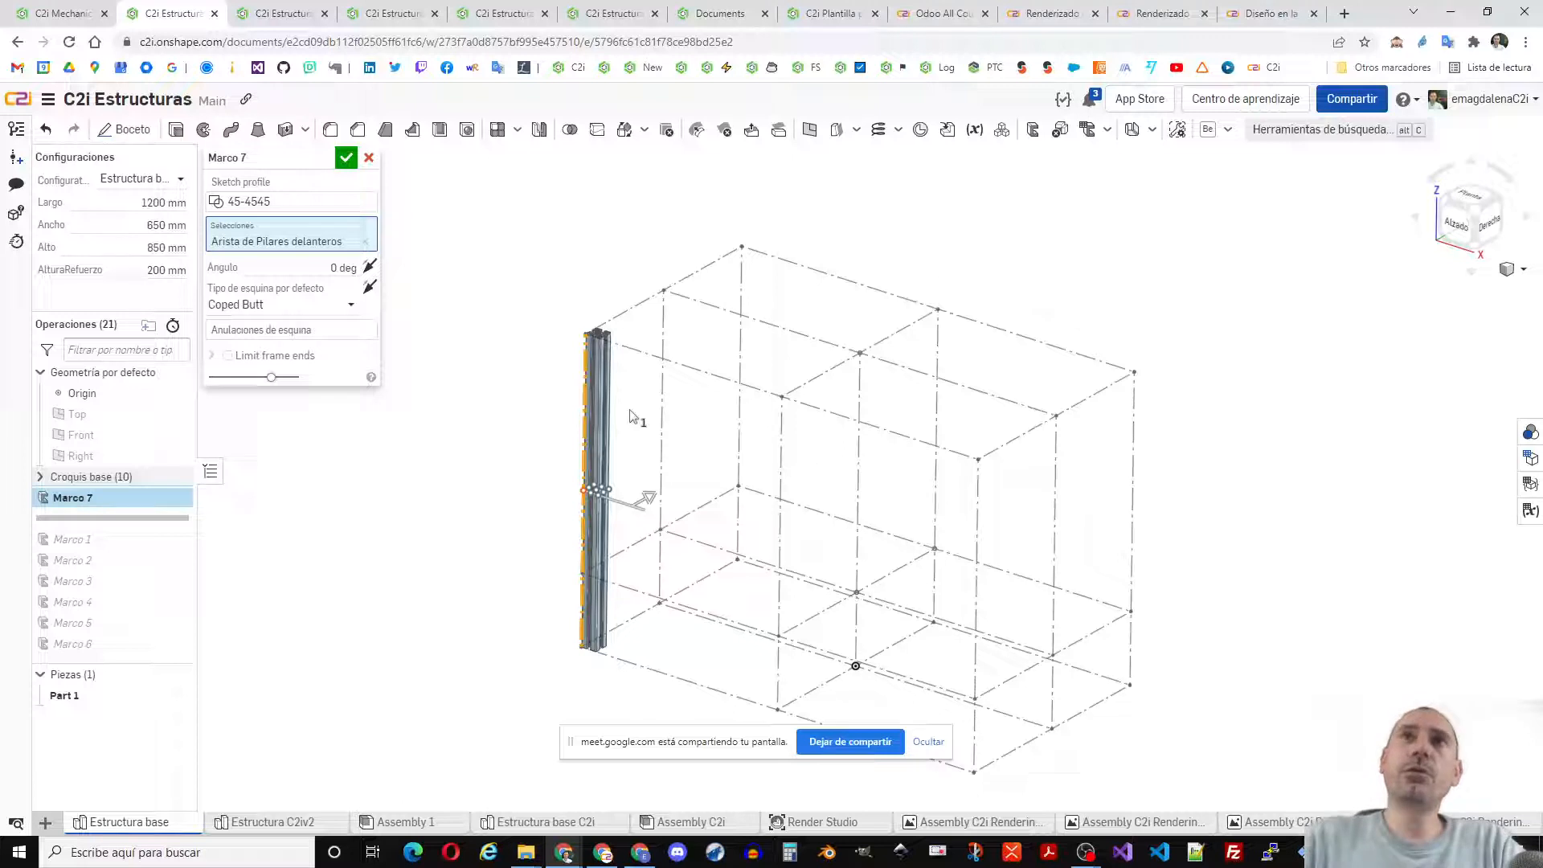
pyautogui.click(740, 355)
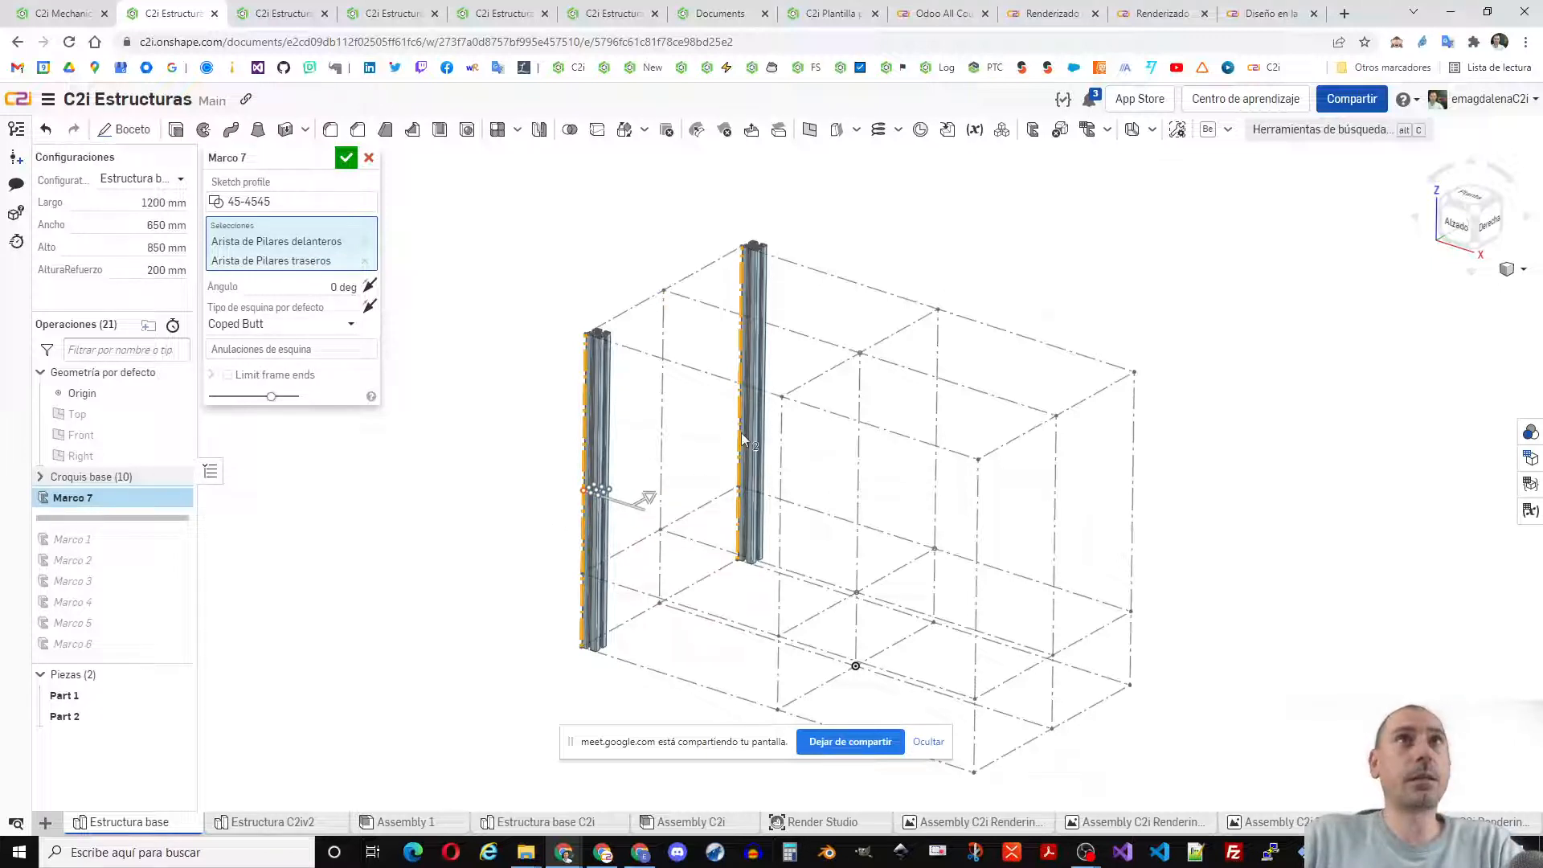
pyautogui.click(365, 261)
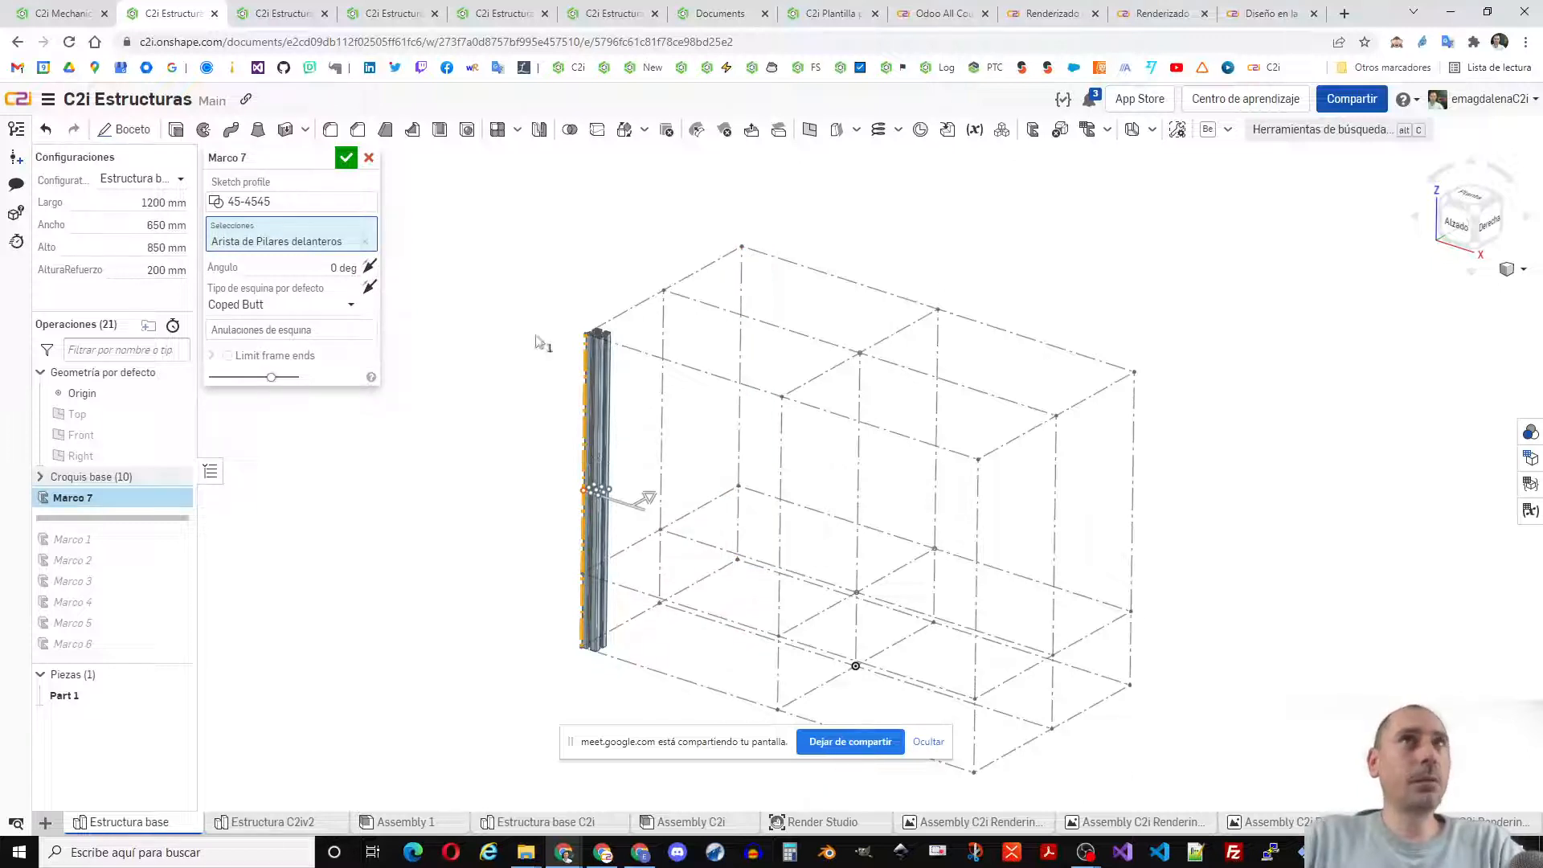
pyautogui.click(346, 157)
# - Create a separate 45-4545 frame on the front-right pillar line, aligned by its outer corner point
pyautogui.click(1033, 129)
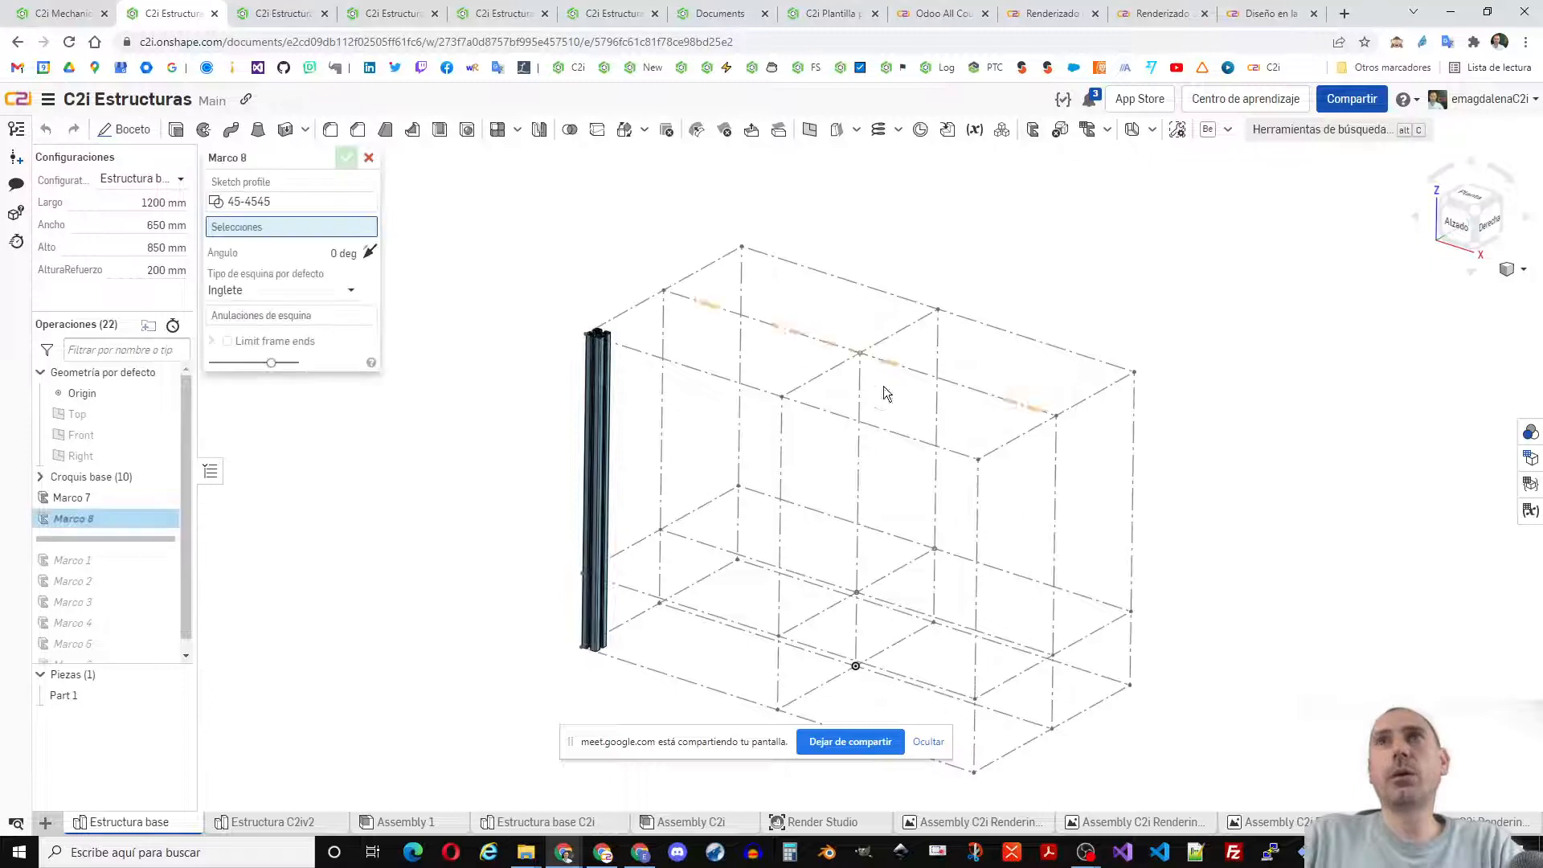
pyautogui.click(977, 537)
pyautogui.moveTo(977, 537); pyautogui.dragTo(970, 427, button='middle')
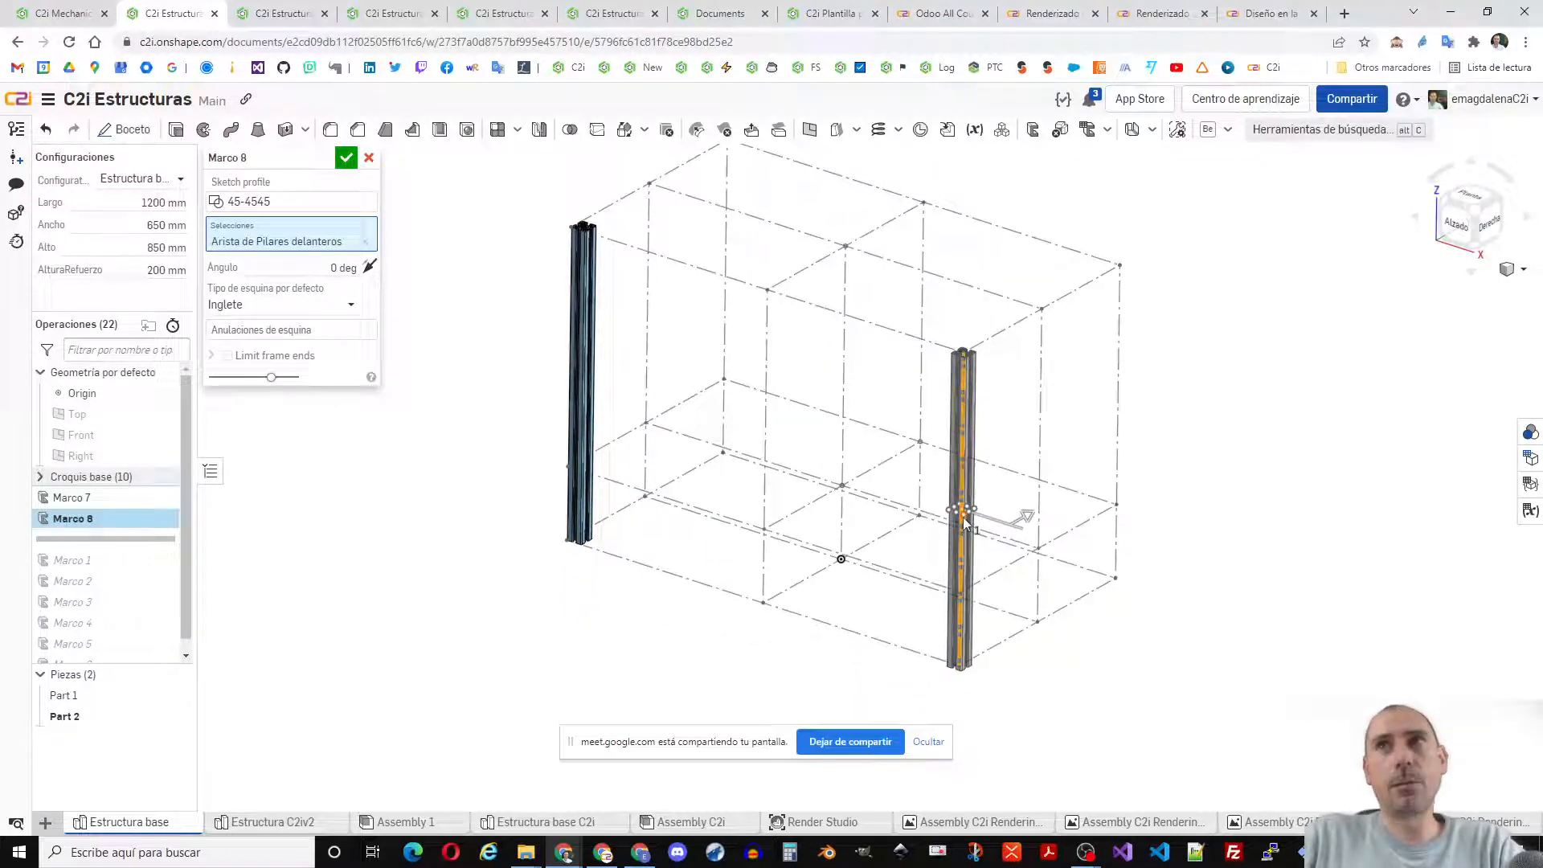
pyautogui.click(354, 160)
# - Create separate 45-4545 frames on the two rear pillar lines, each aligned by its outer corner point
pyautogui.click(1033, 131)
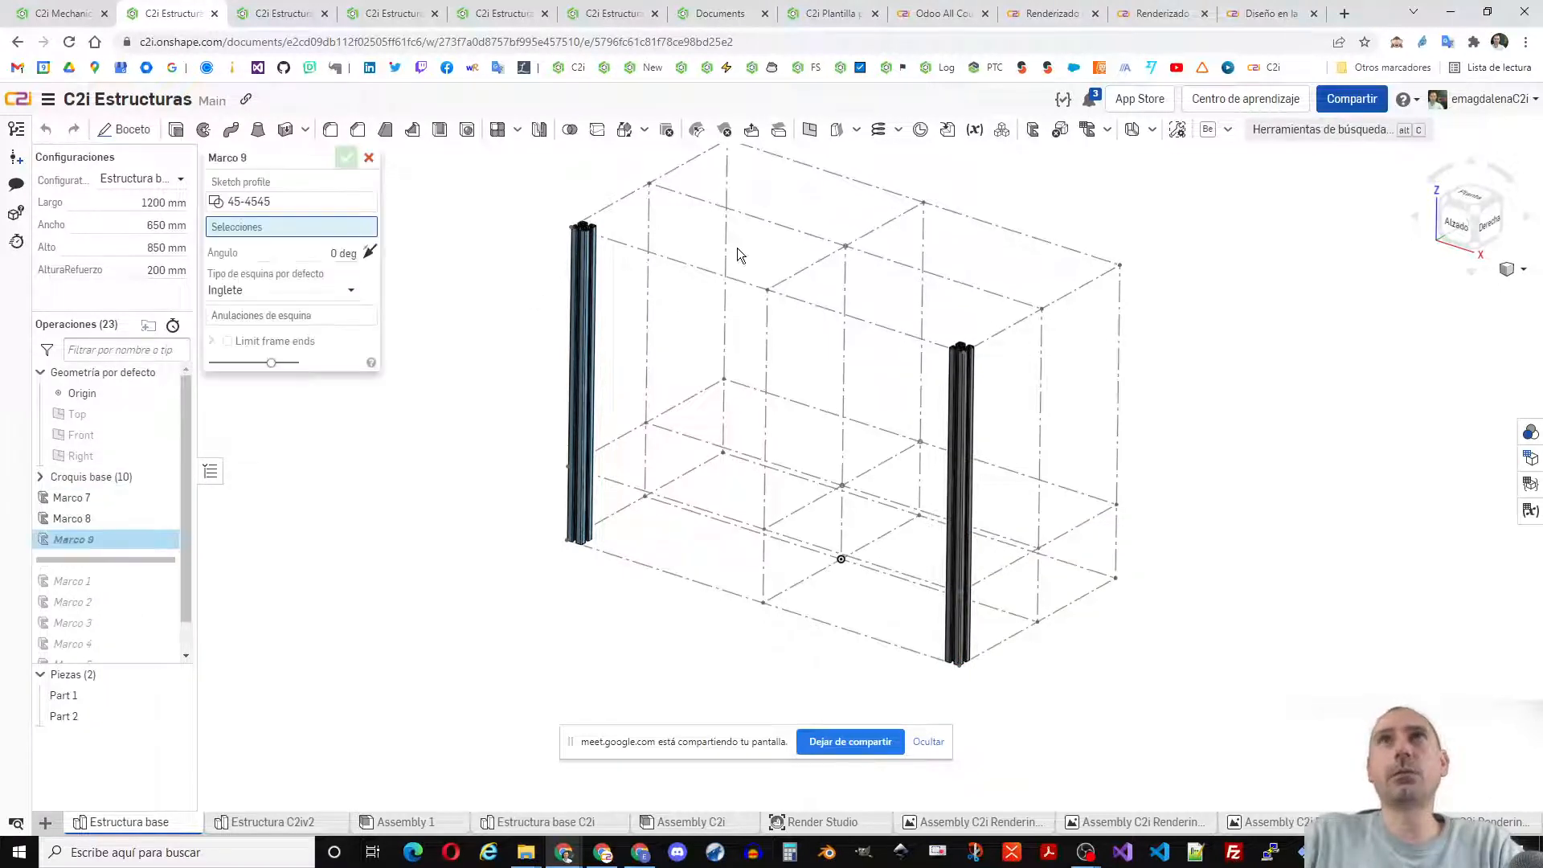
pyautogui.click(728, 246)
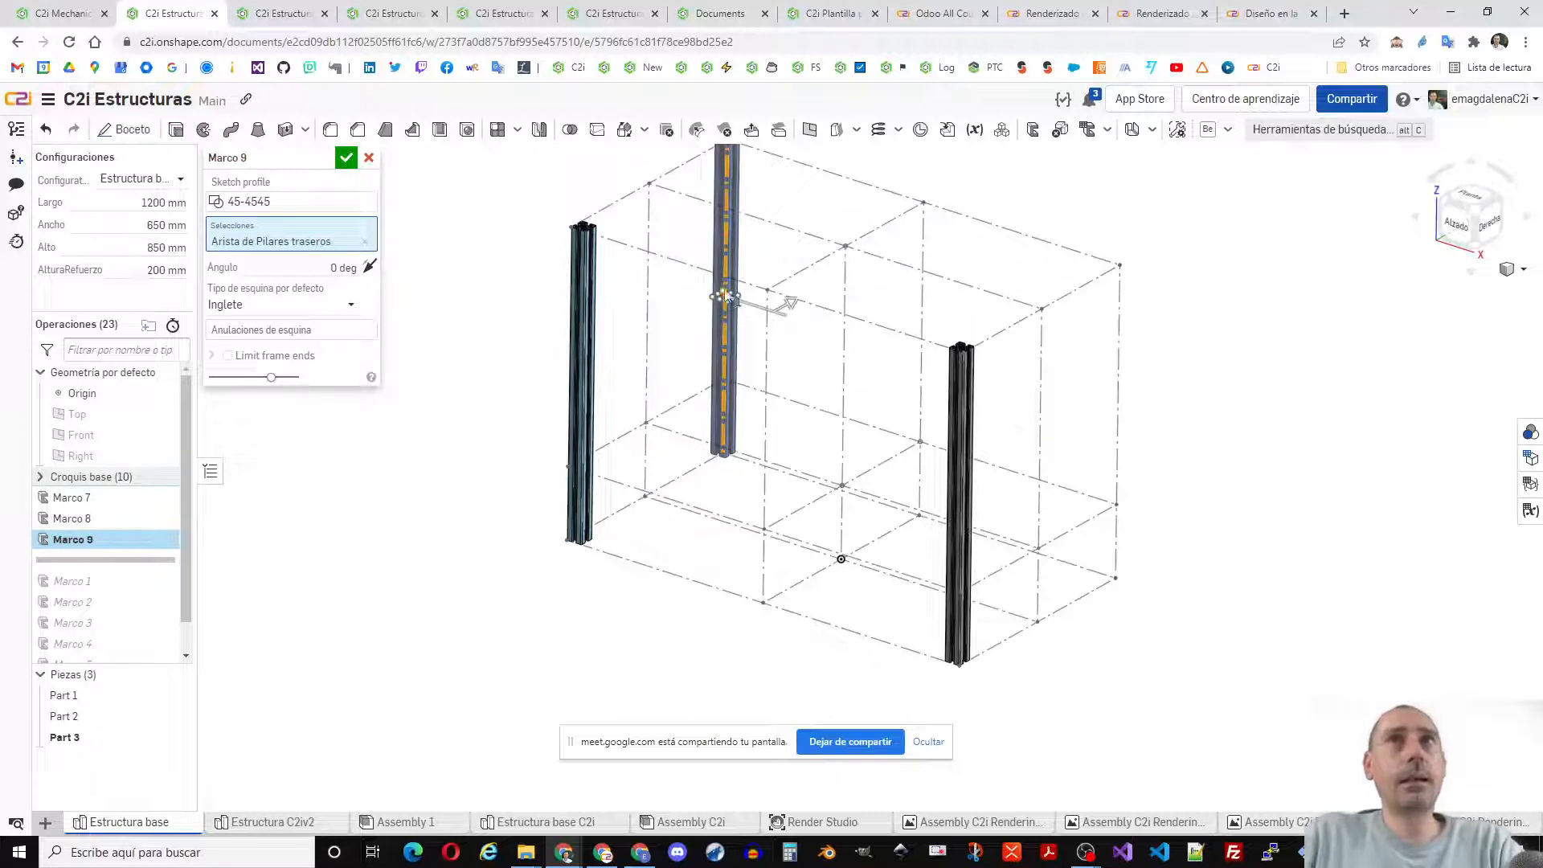
pyautogui.click(346, 158)
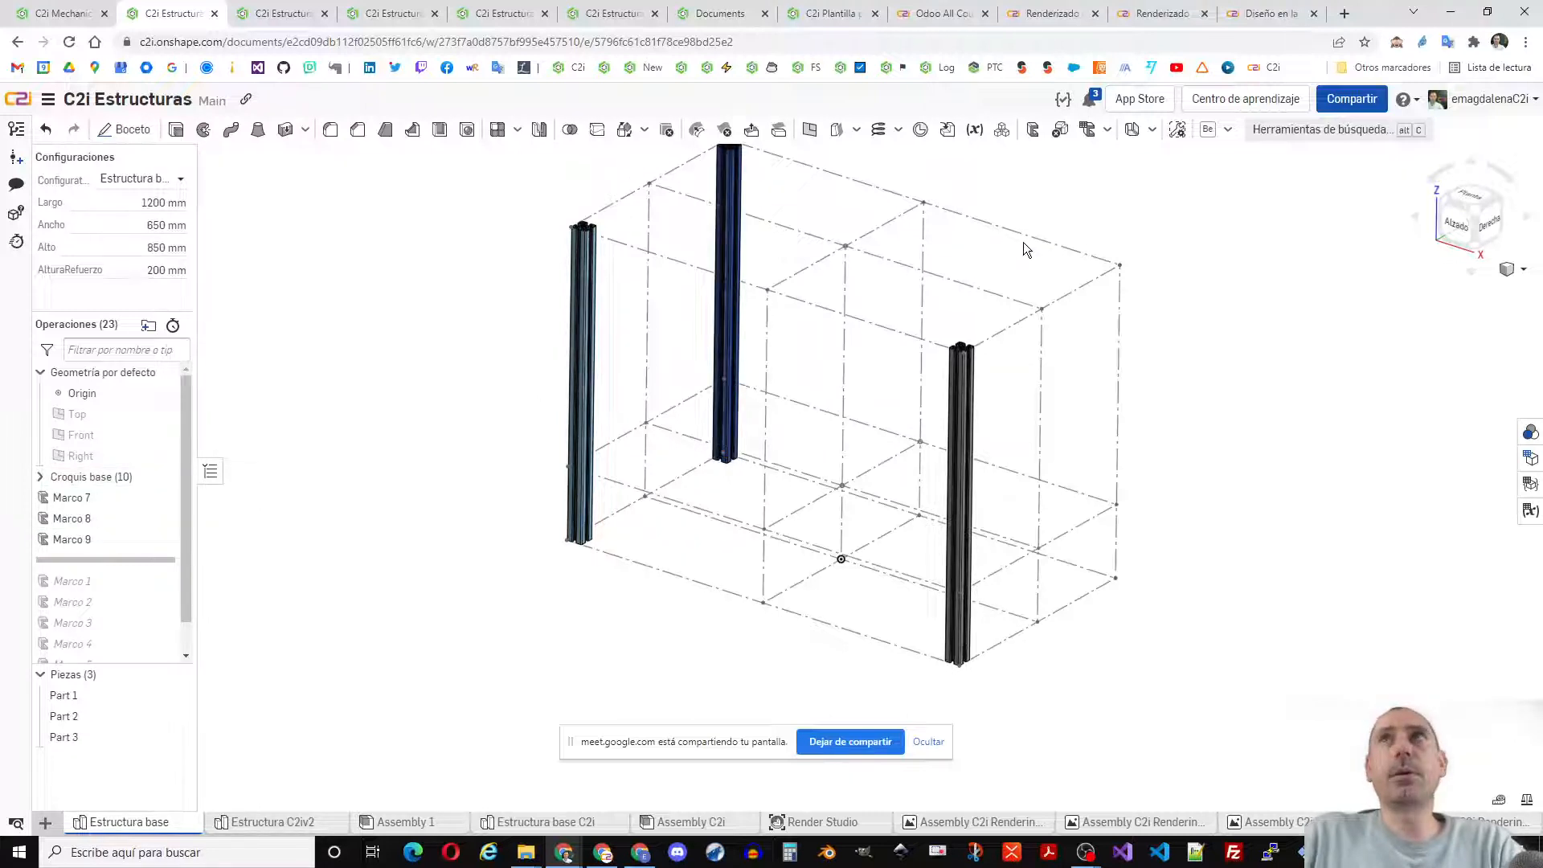
pyautogui.click(1034, 129)
pyautogui.click(1118, 342)
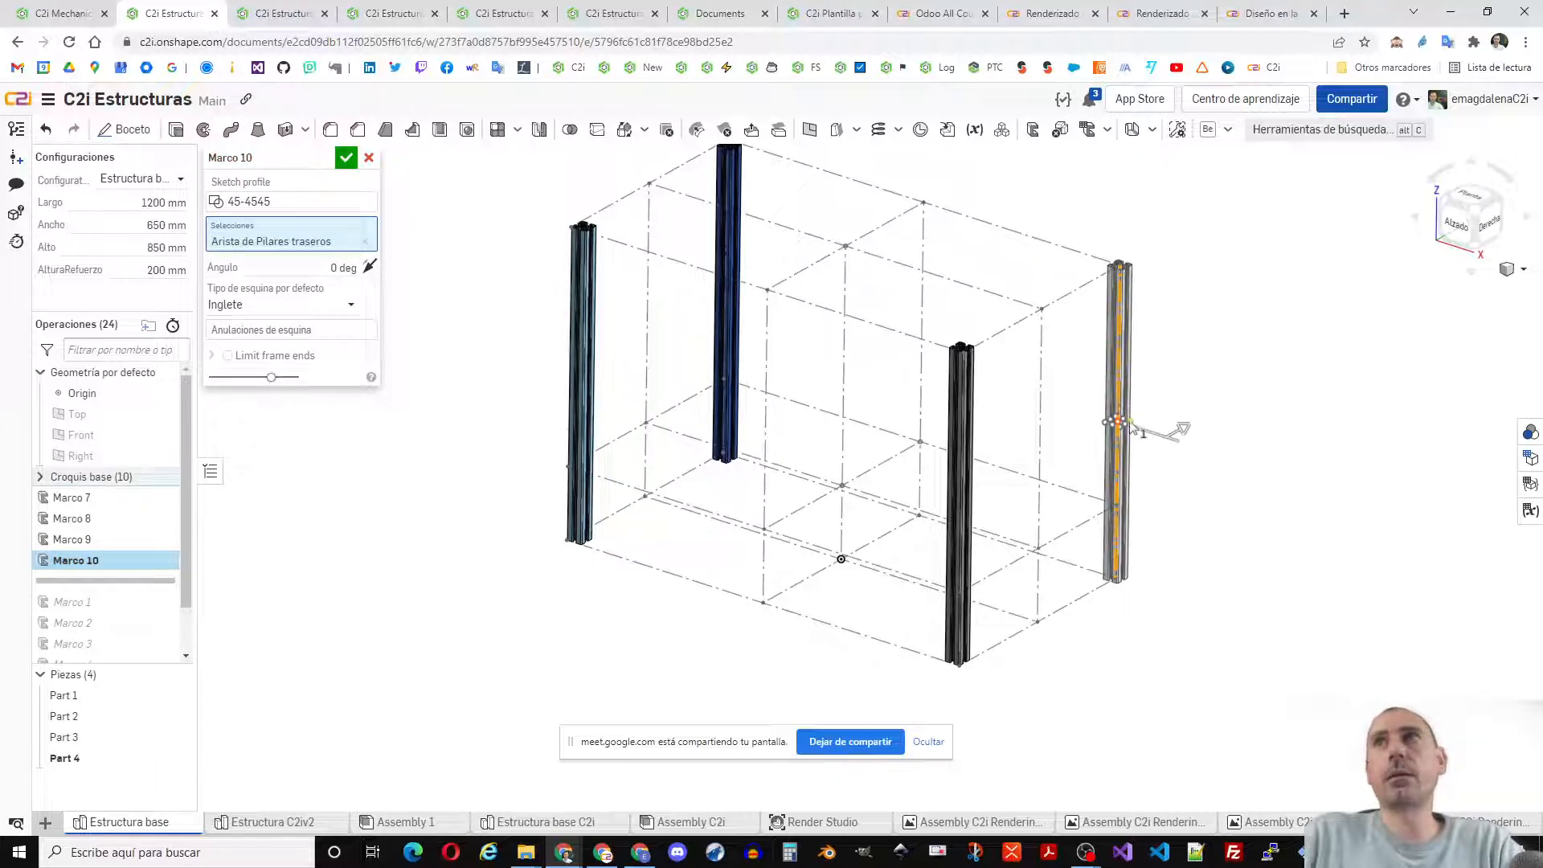
pyautogui.click(347, 158)
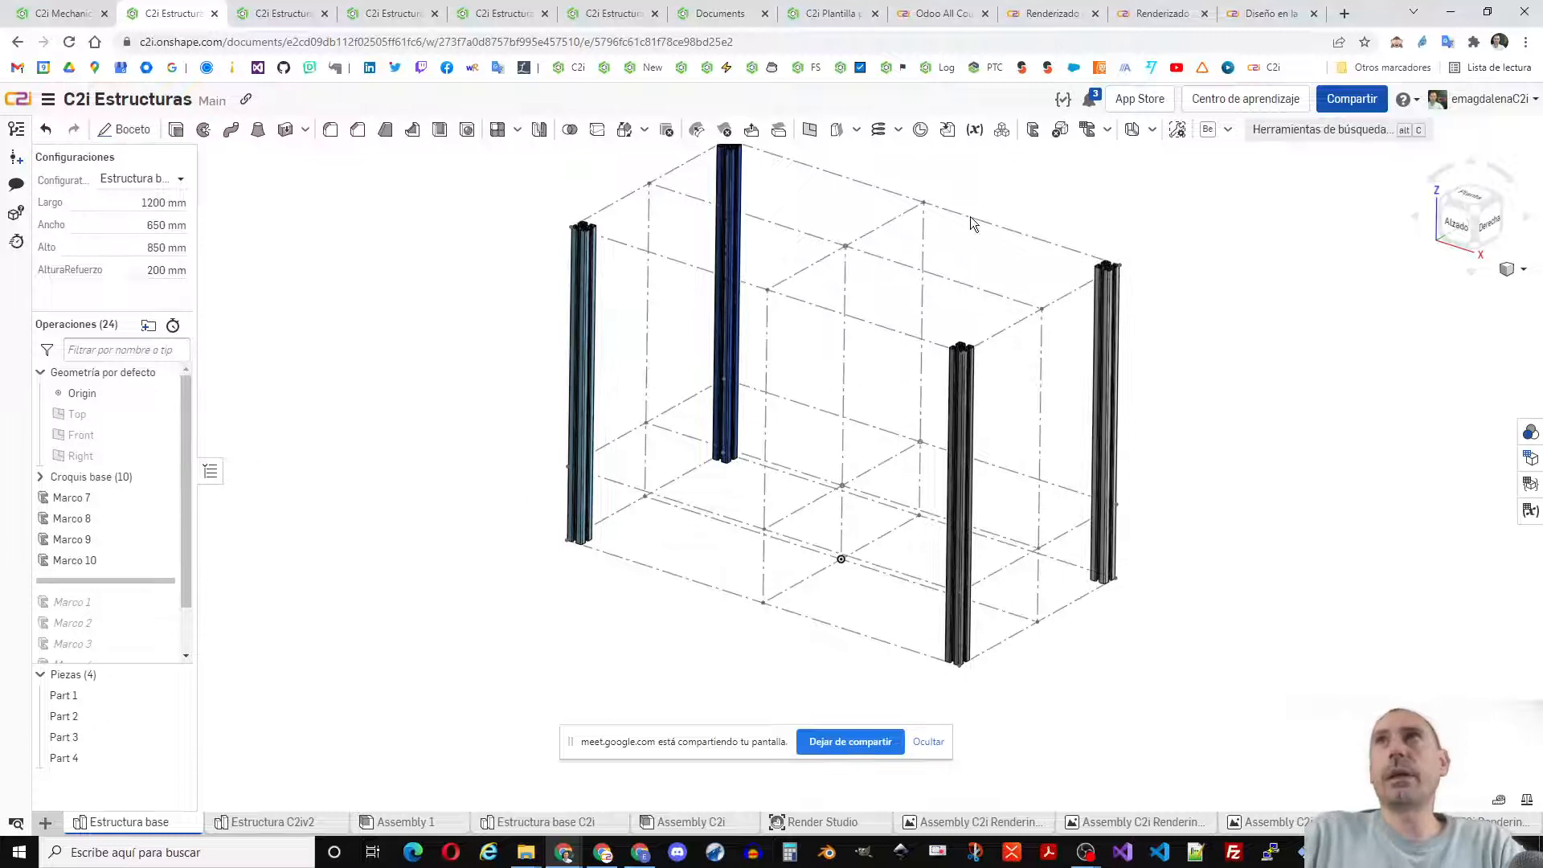
# - Apply a new 45-4545 frame with Inglete corners to the four lines of the bottom rectangle, aligned inside its outer edges
pyautogui.click(1033, 129)
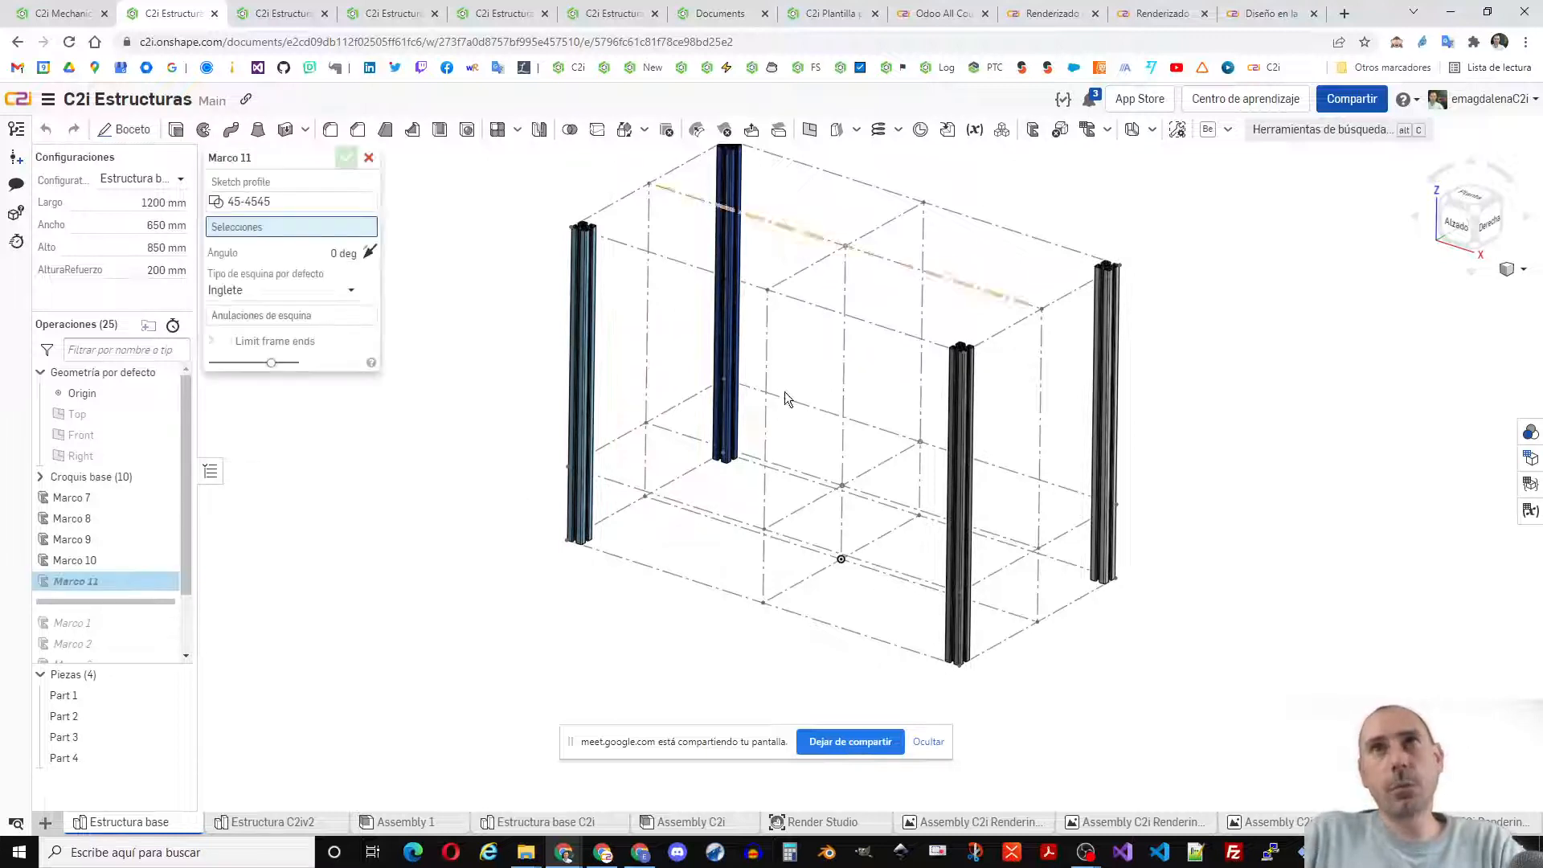
pyautogui.click(695, 581)
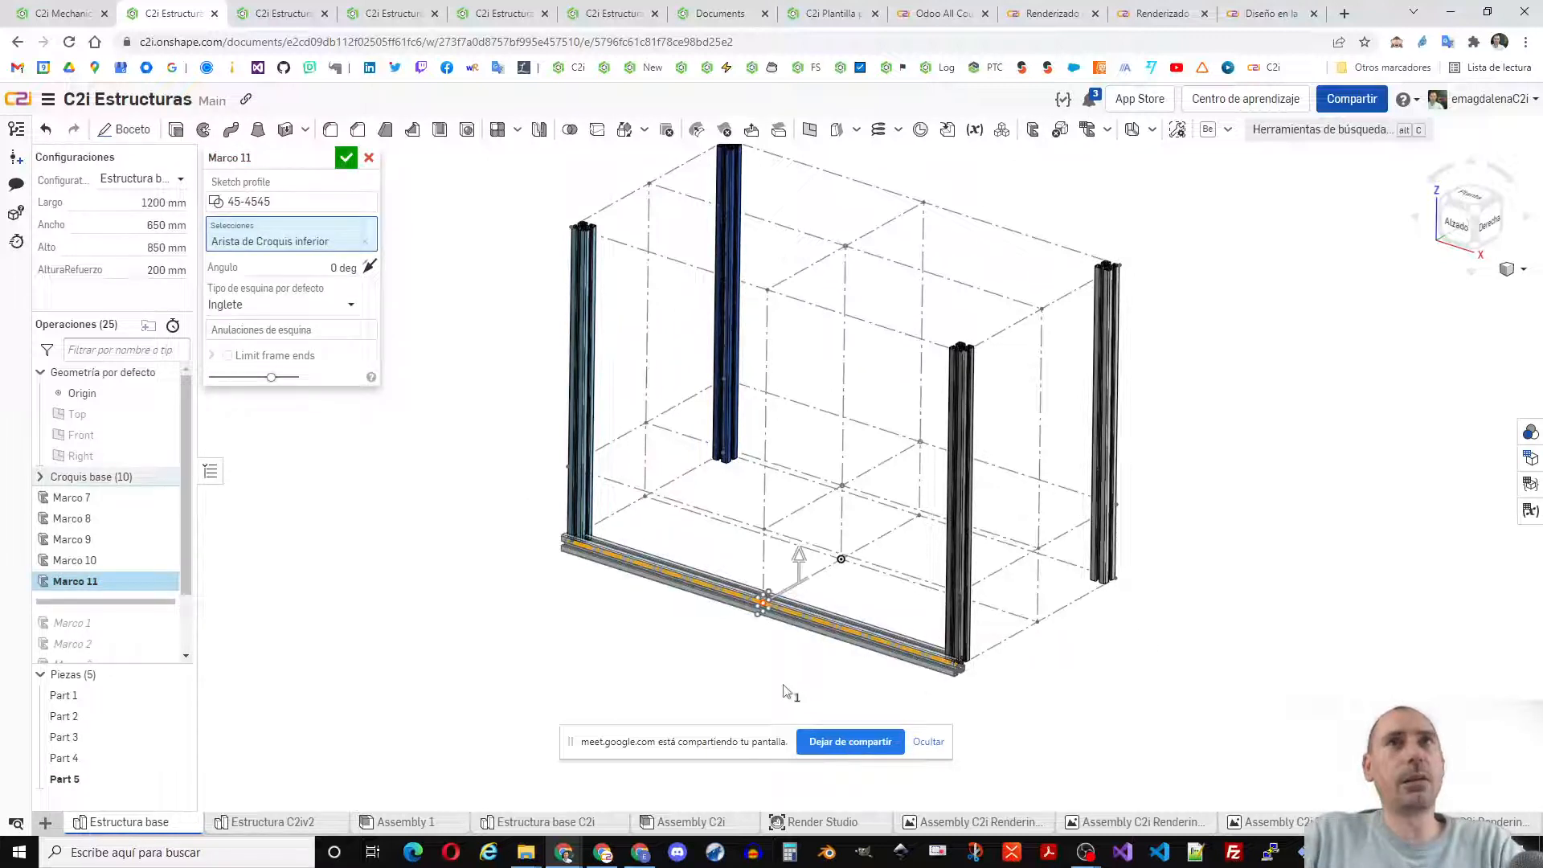
pyautogui.click(617, 519)
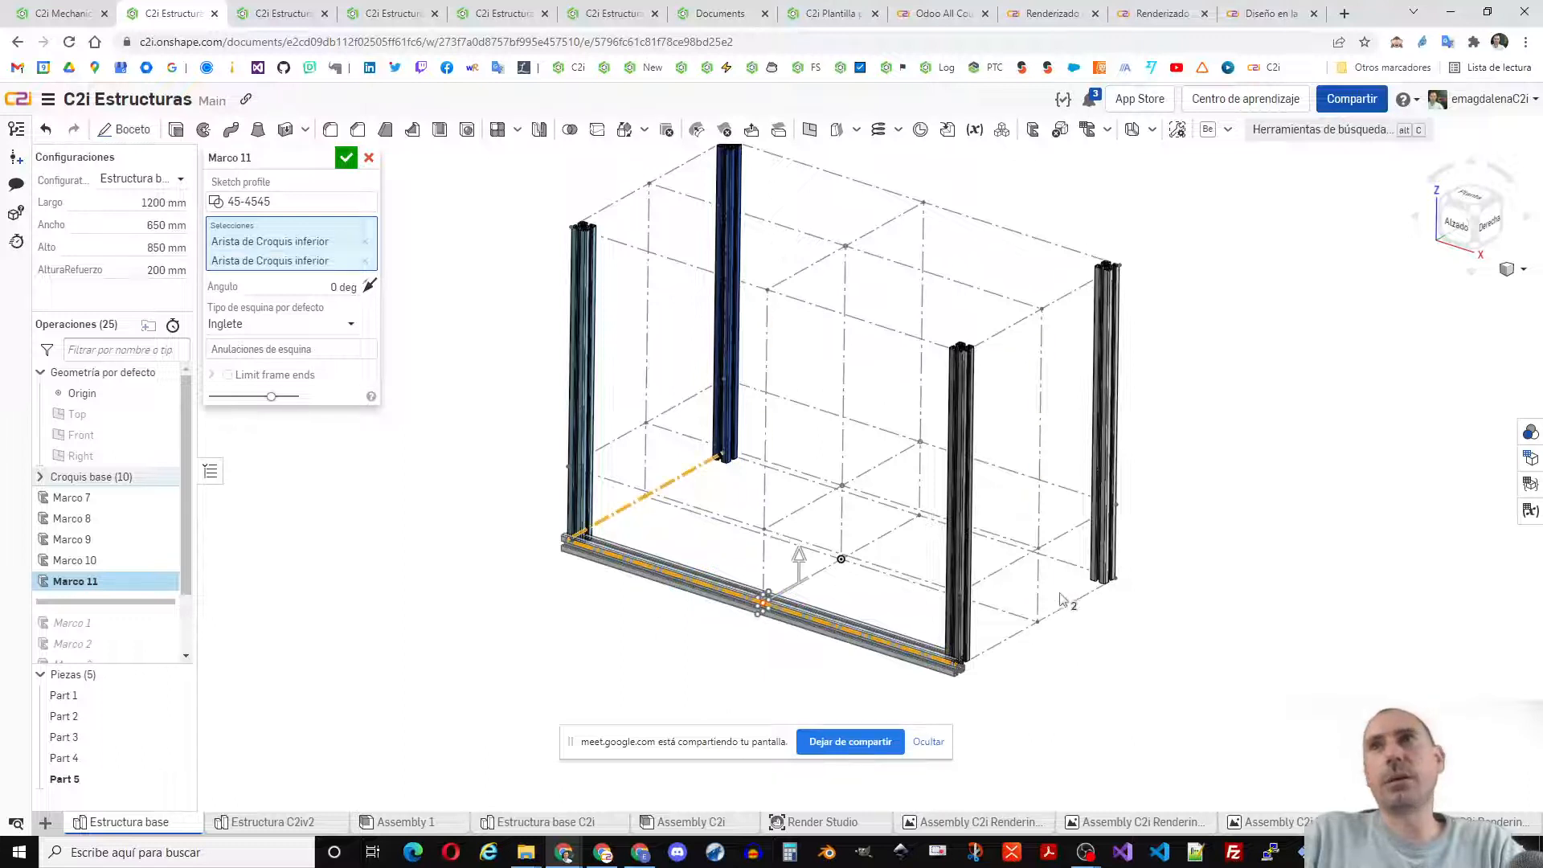
pyautogui.click(1062, 610)
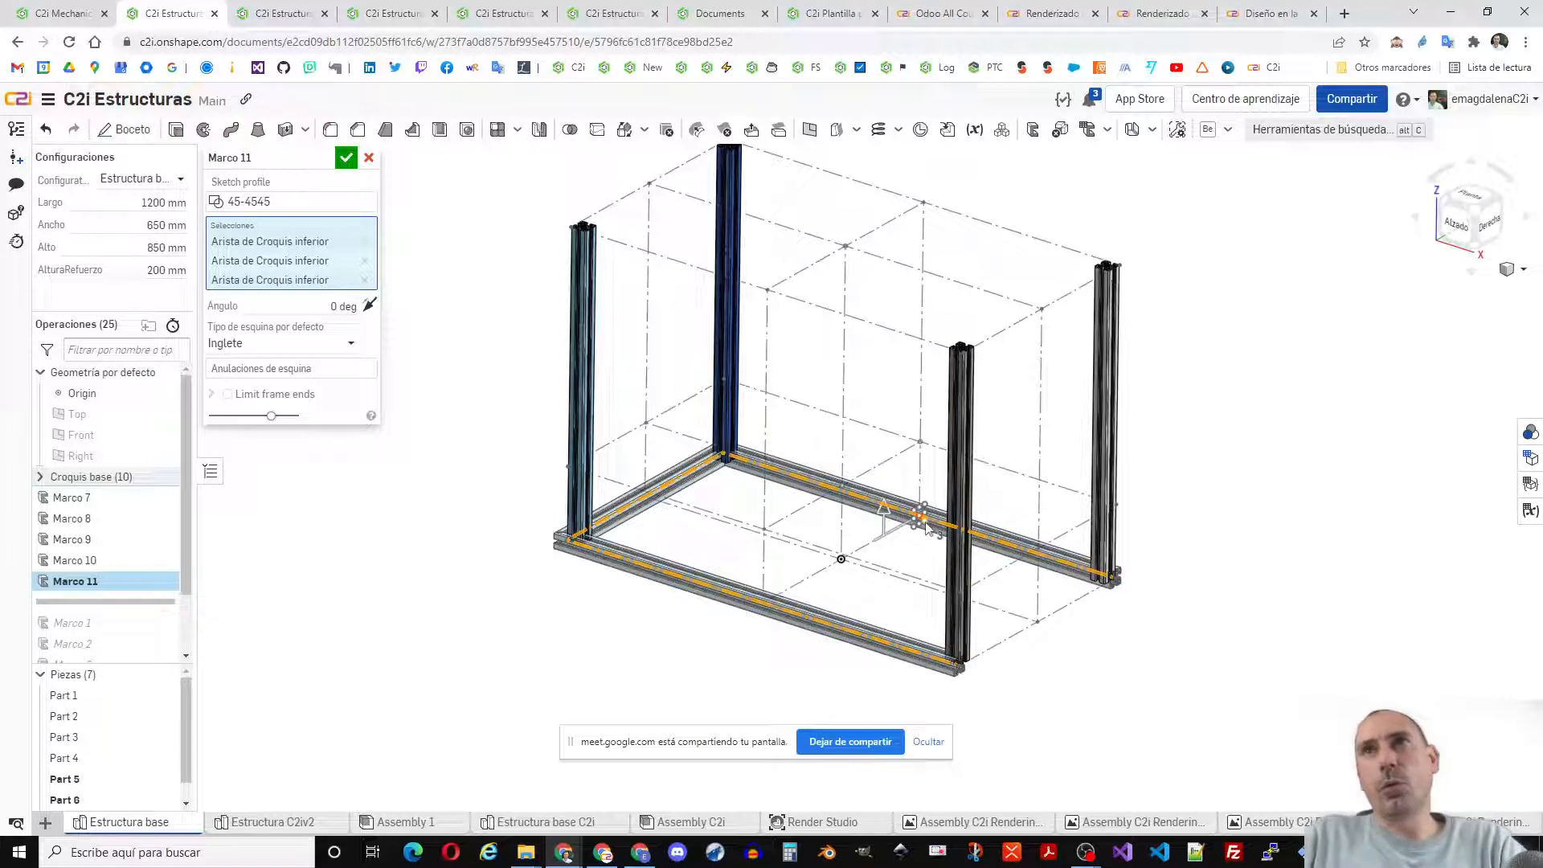
pyautogui.click(1036, 621)
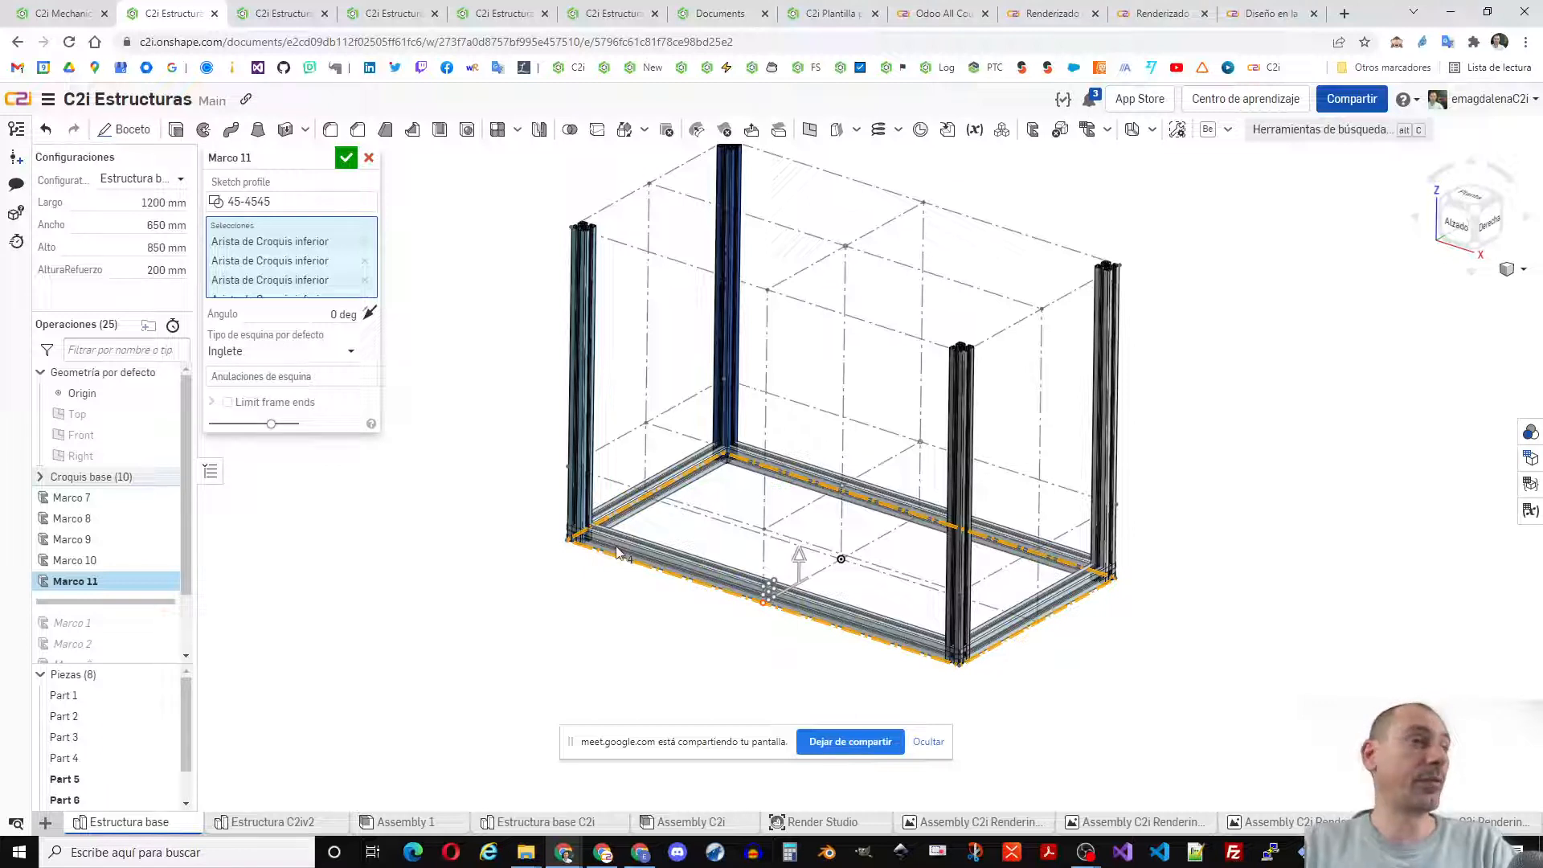
# - Try to limit the bottom rectangle frame's ends to the inner face of the front-left pillar
pyautogui.moveTo(646, 594); pyautogui.dragTo(595, 616, button='middle')
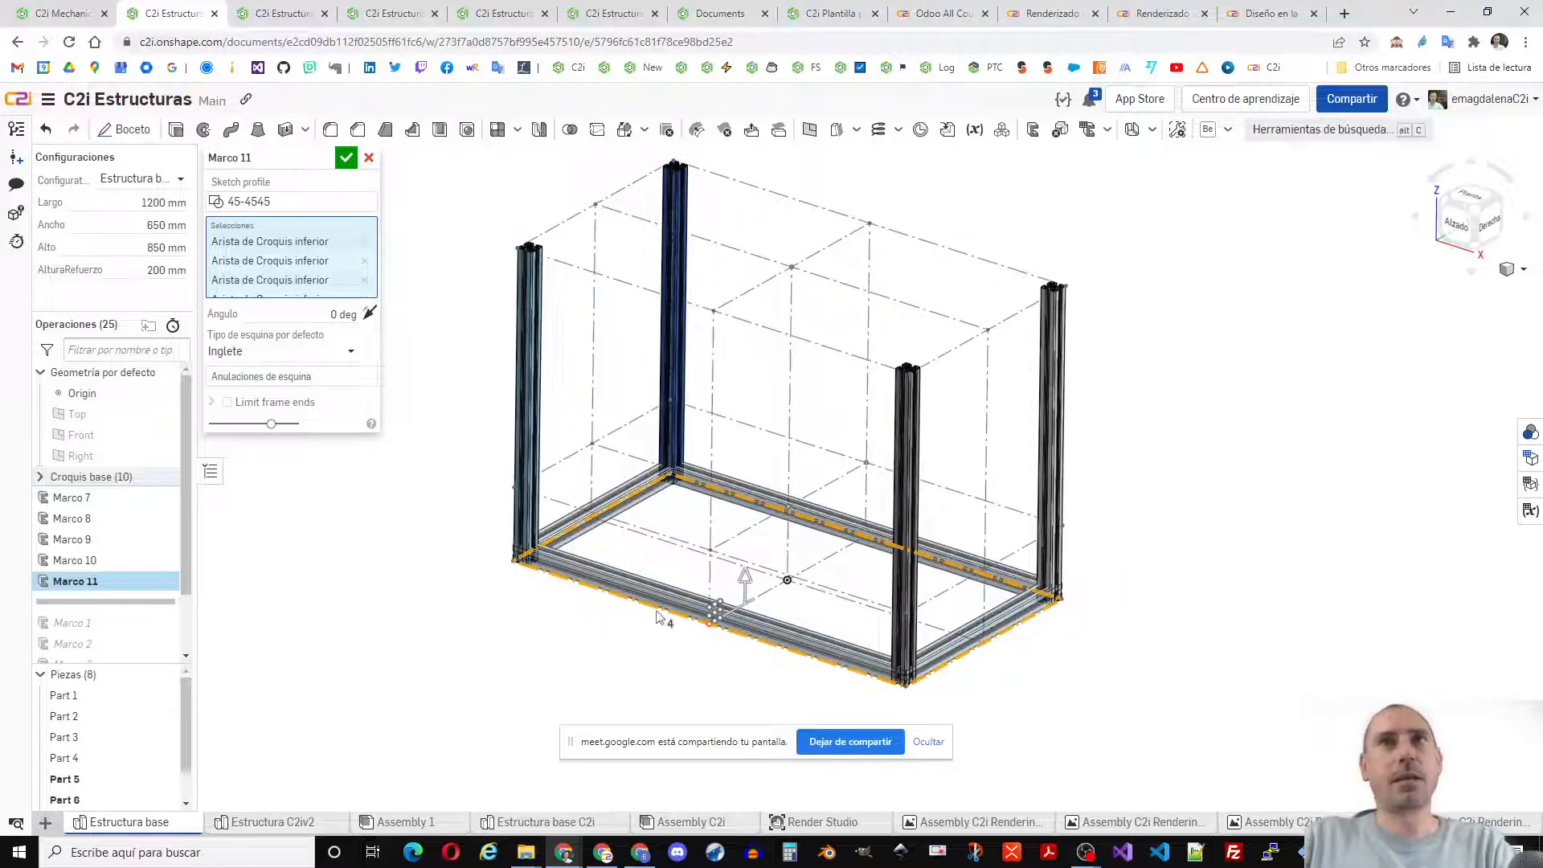
pyautogui.moveTo(1020, 744); pyautogui.dragTo(910, 479, button='right')
pyautogui.scroll(5, 911, 479)
pyautogui.scroll(-3, 911, 479)
pyautogui.moveTo(797, 411); pyautogui.dragTo(799, 478, button='right')
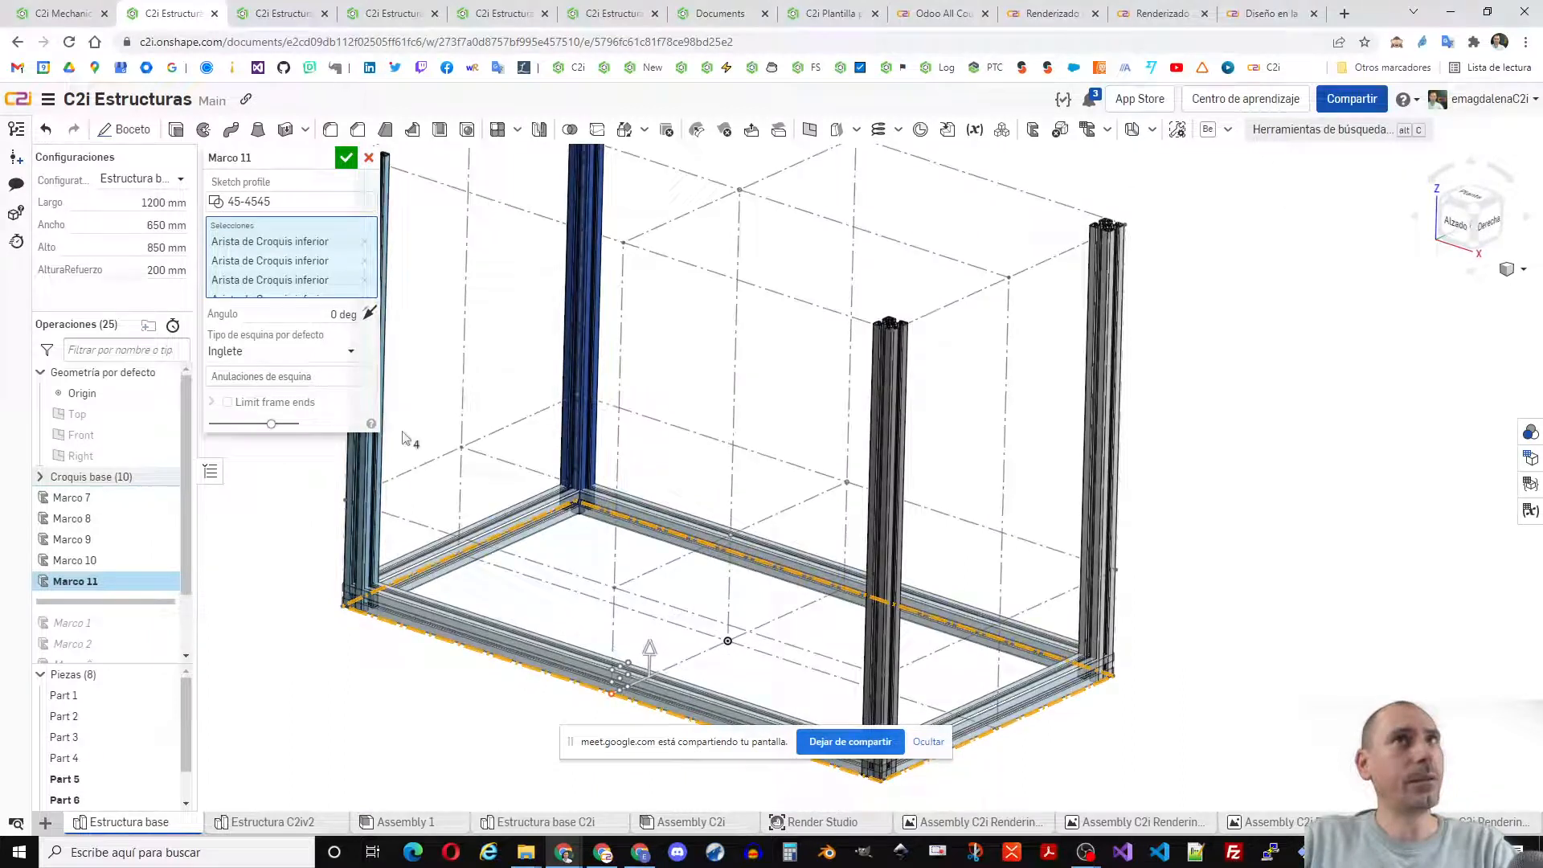
pyautogui.click(274, 406)
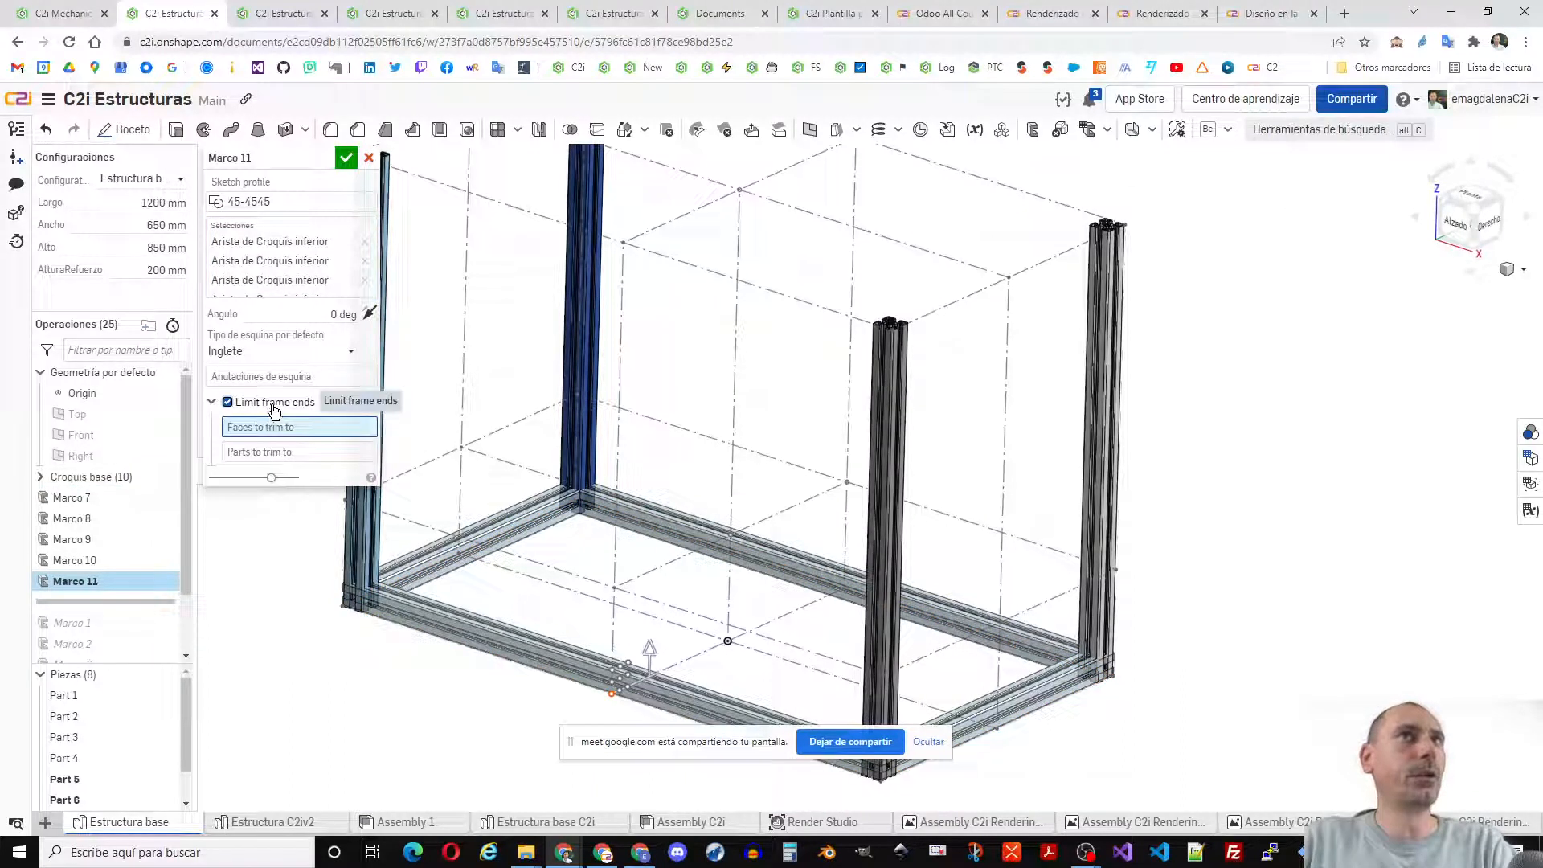
pyautogui.scroll(5, 766, 495)
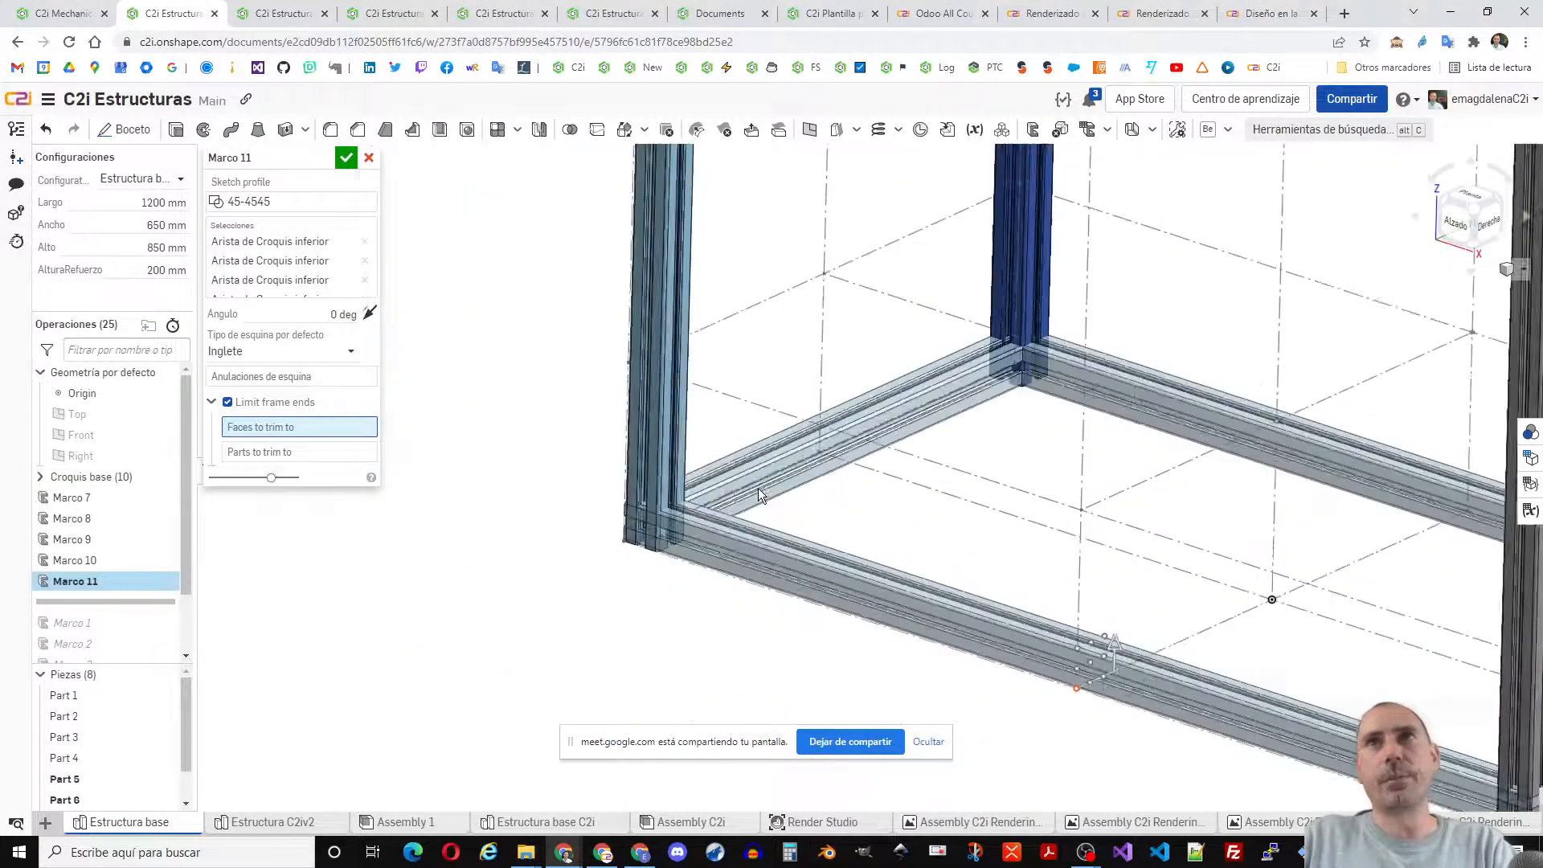
pyautogui.scroll(3, 758, 488)
pyautogui.click(642, 453)
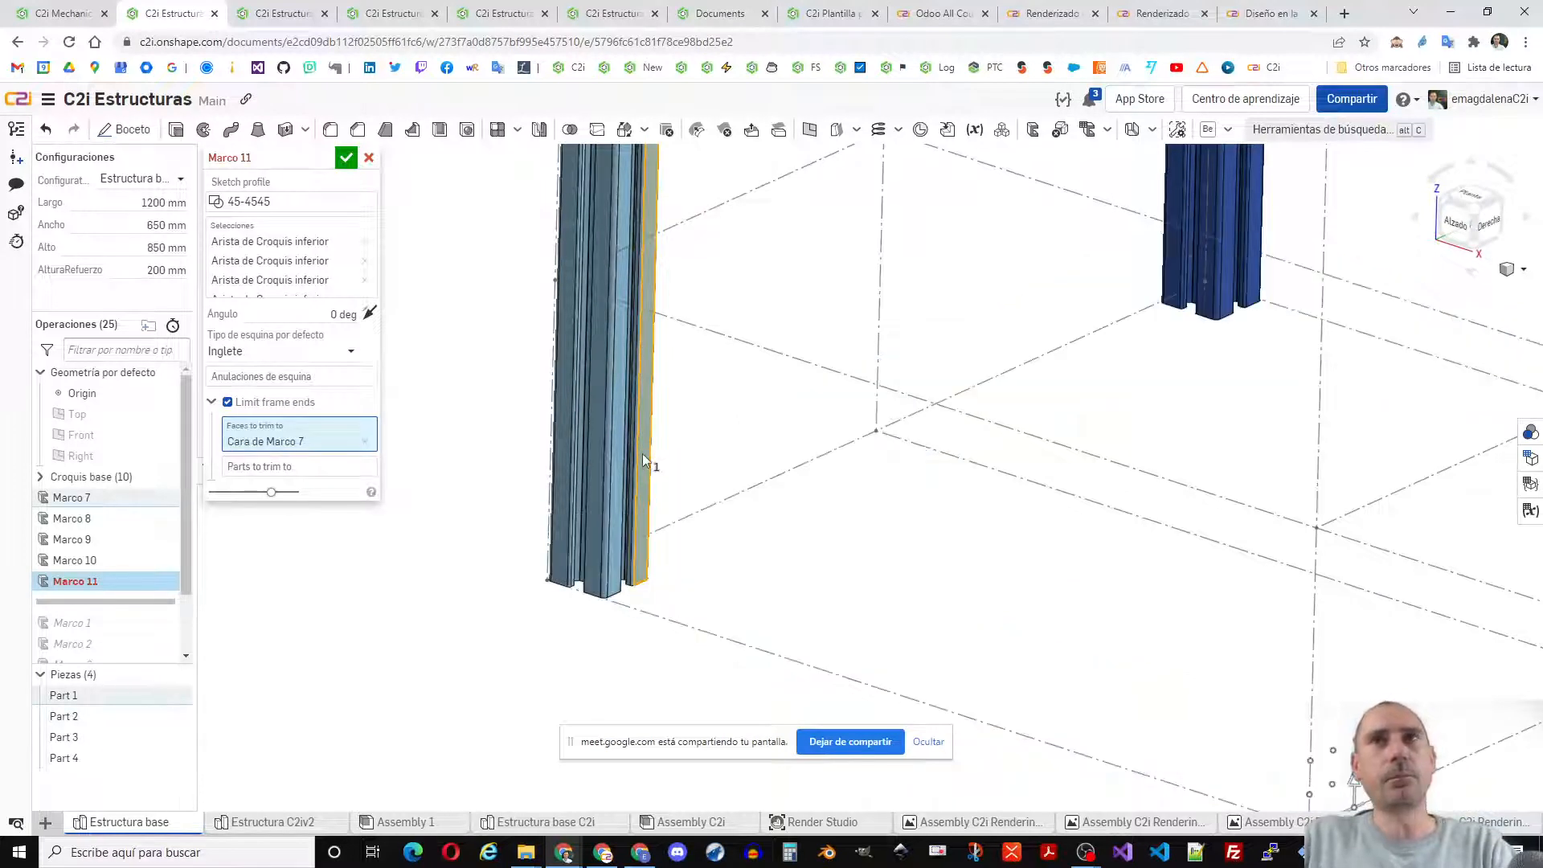
pyautogui.click(643, 453)
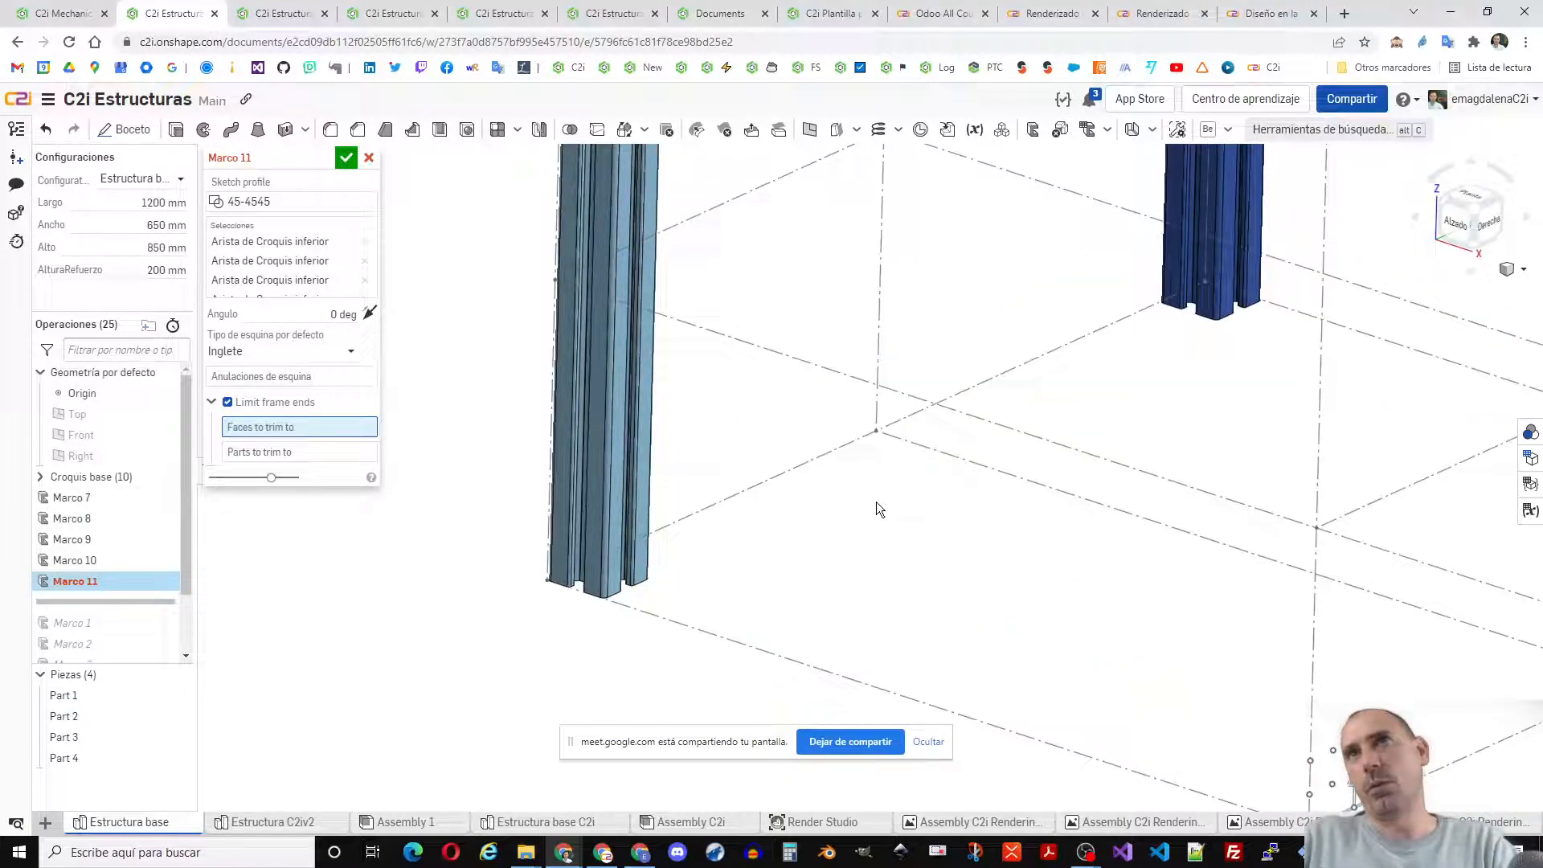
pyautogui.click(228, 402)
pyautogui.scroll(-3, 569, 632)
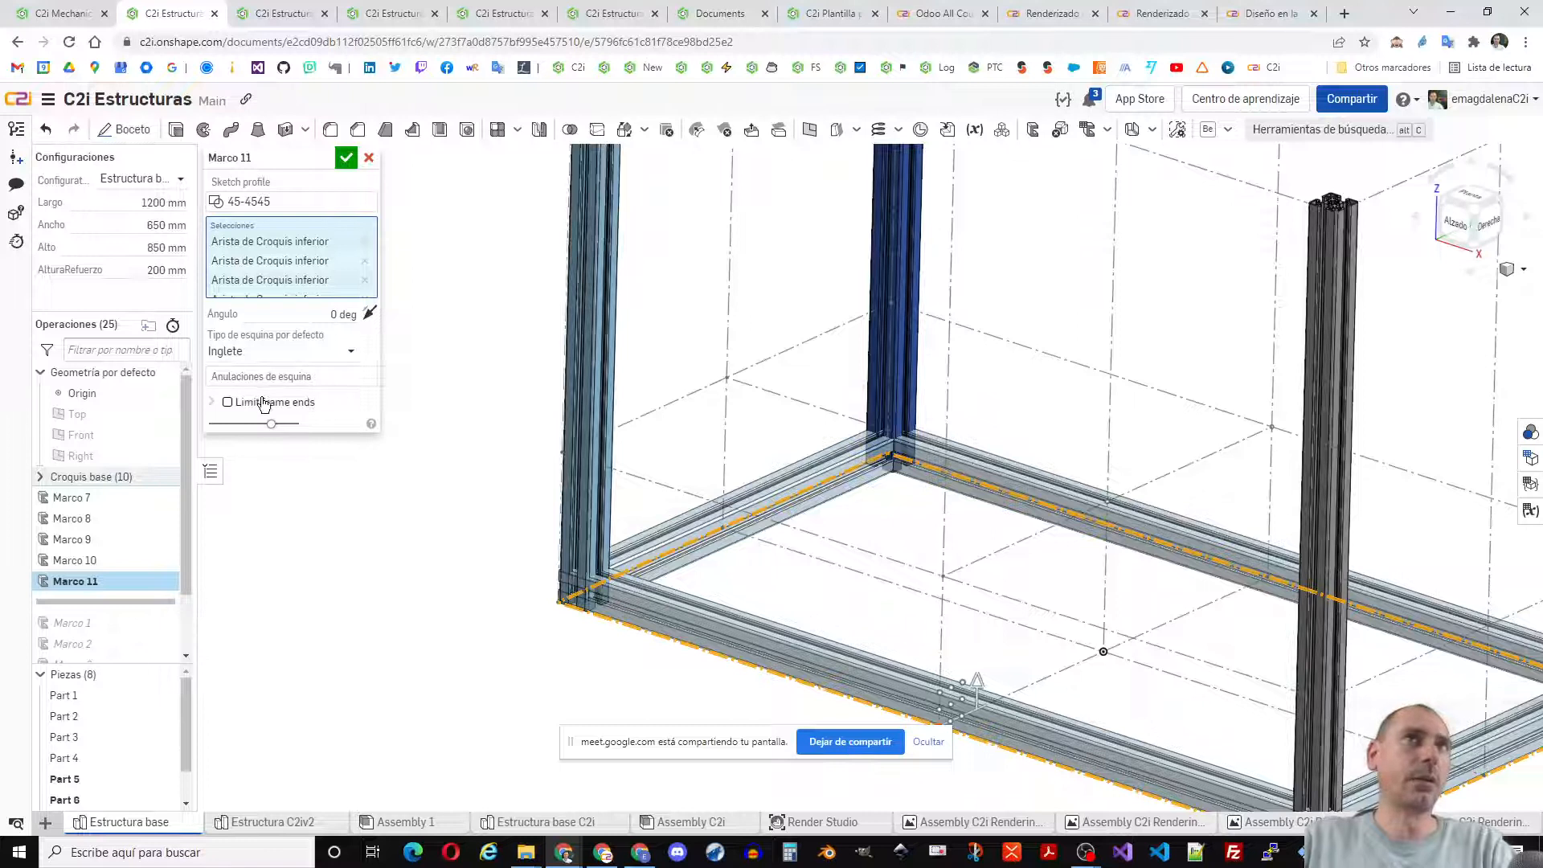
# - Try limiting the bottom frame's ends to the front-left pillar's face with the left short line deselected, and restore the line
pyautogui.scroll(-3, 491, 473)
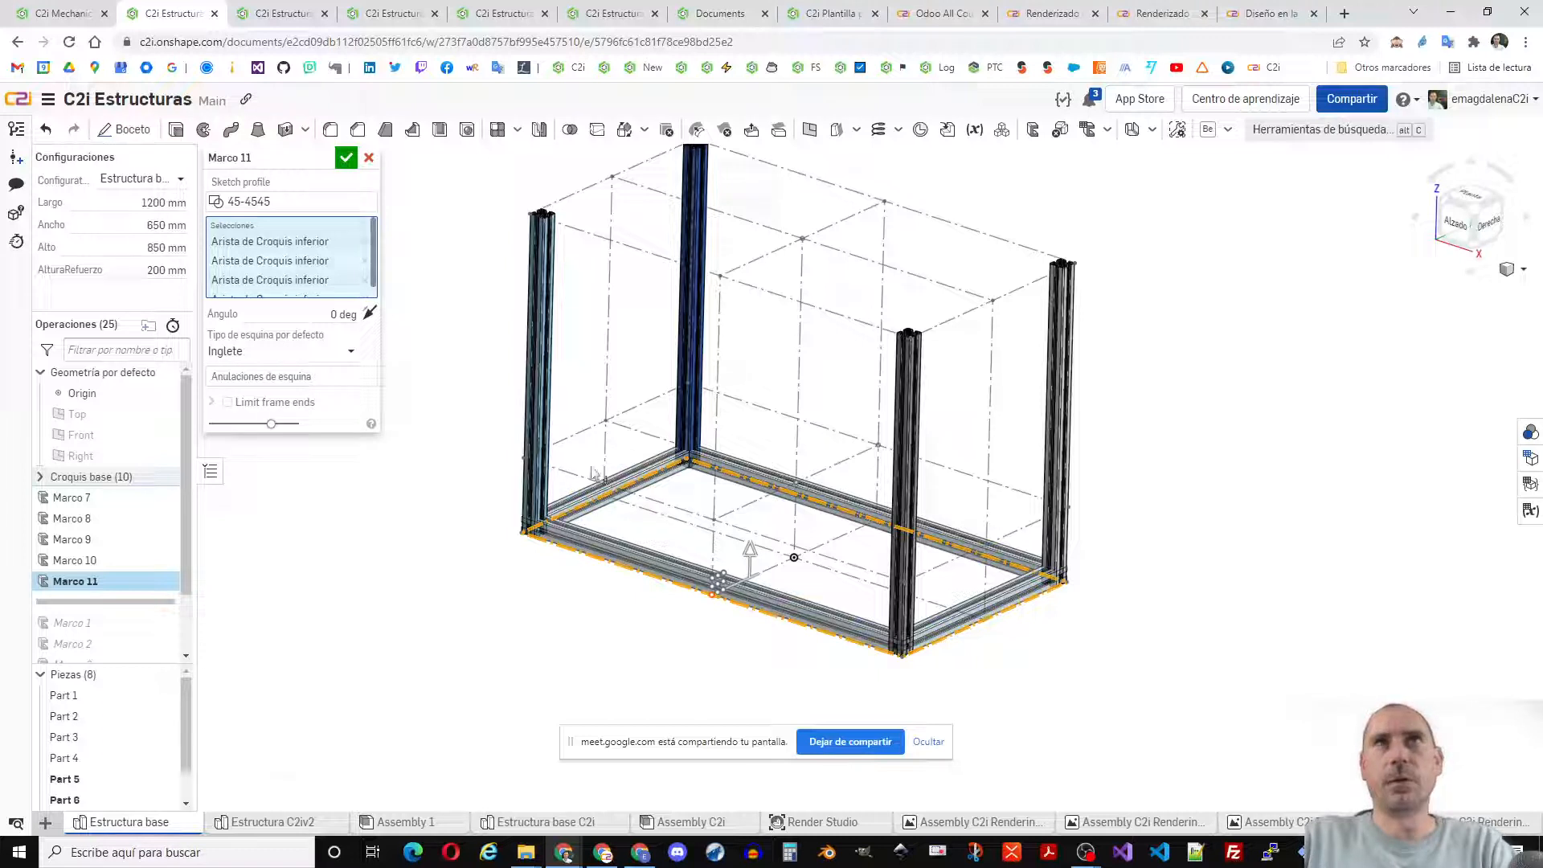
pyautogui.click(590, 508)
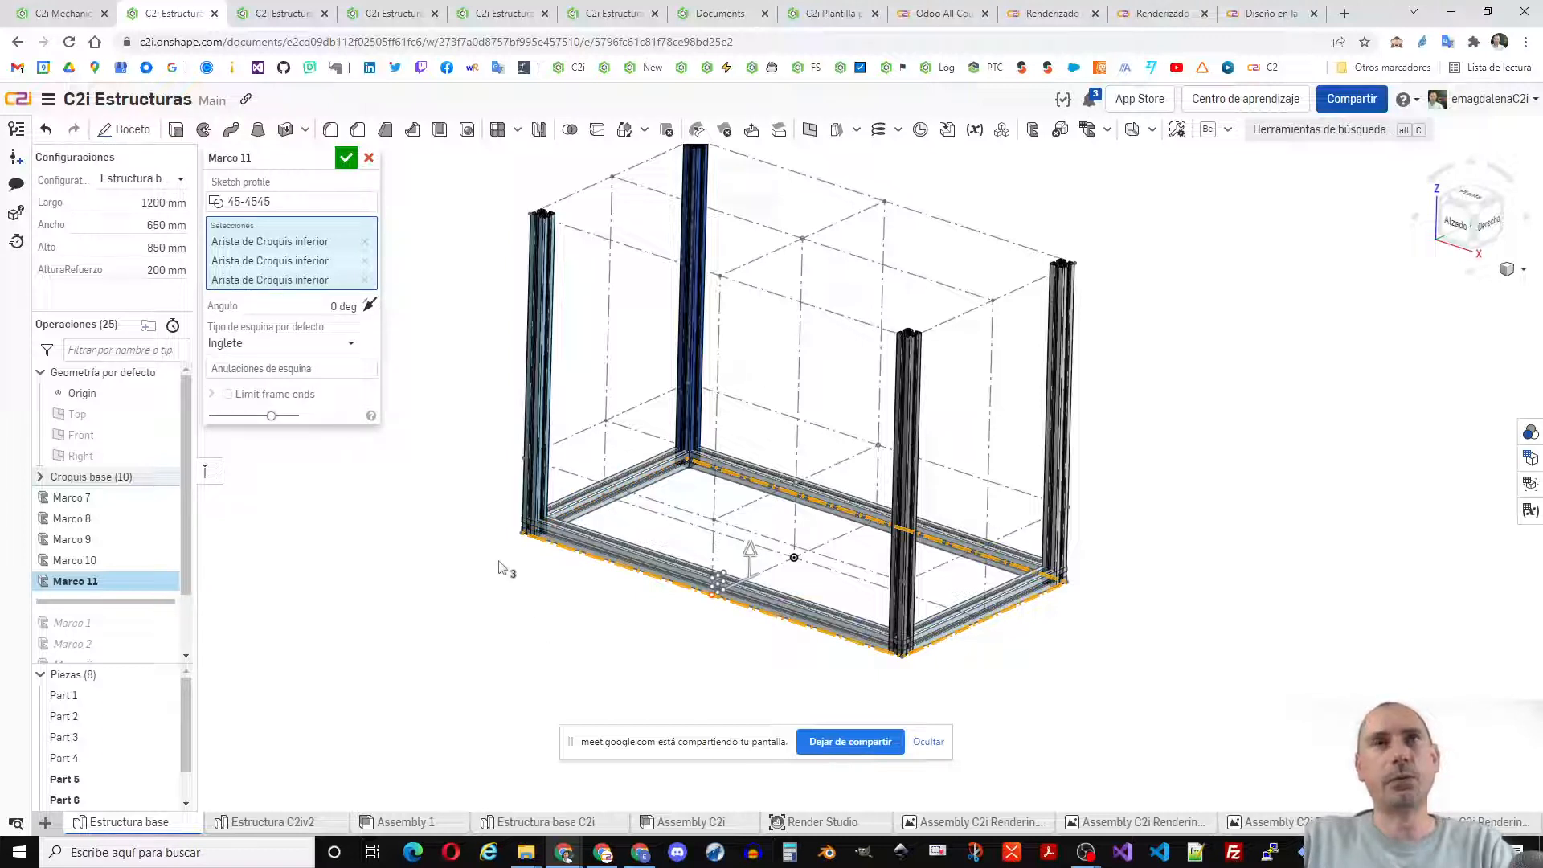
pyautogui.scroll(3, 506, 567)
pyautogui.click(291, 369)
pyautogui.click(291, 393)
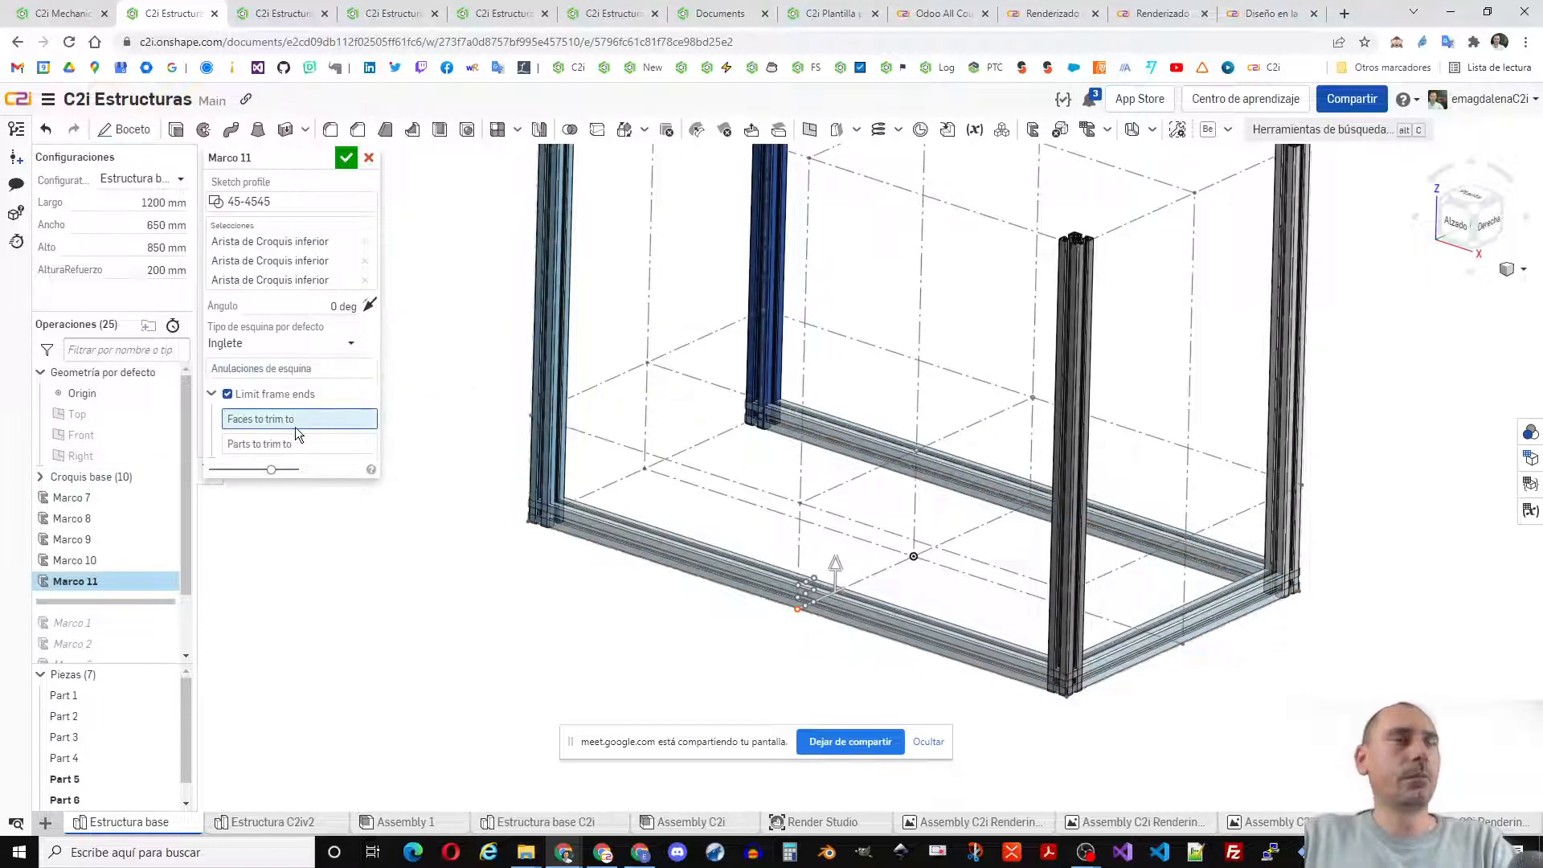
pyautogui.scroll(4, 562, 490)
pyautogui.click(562, 479)
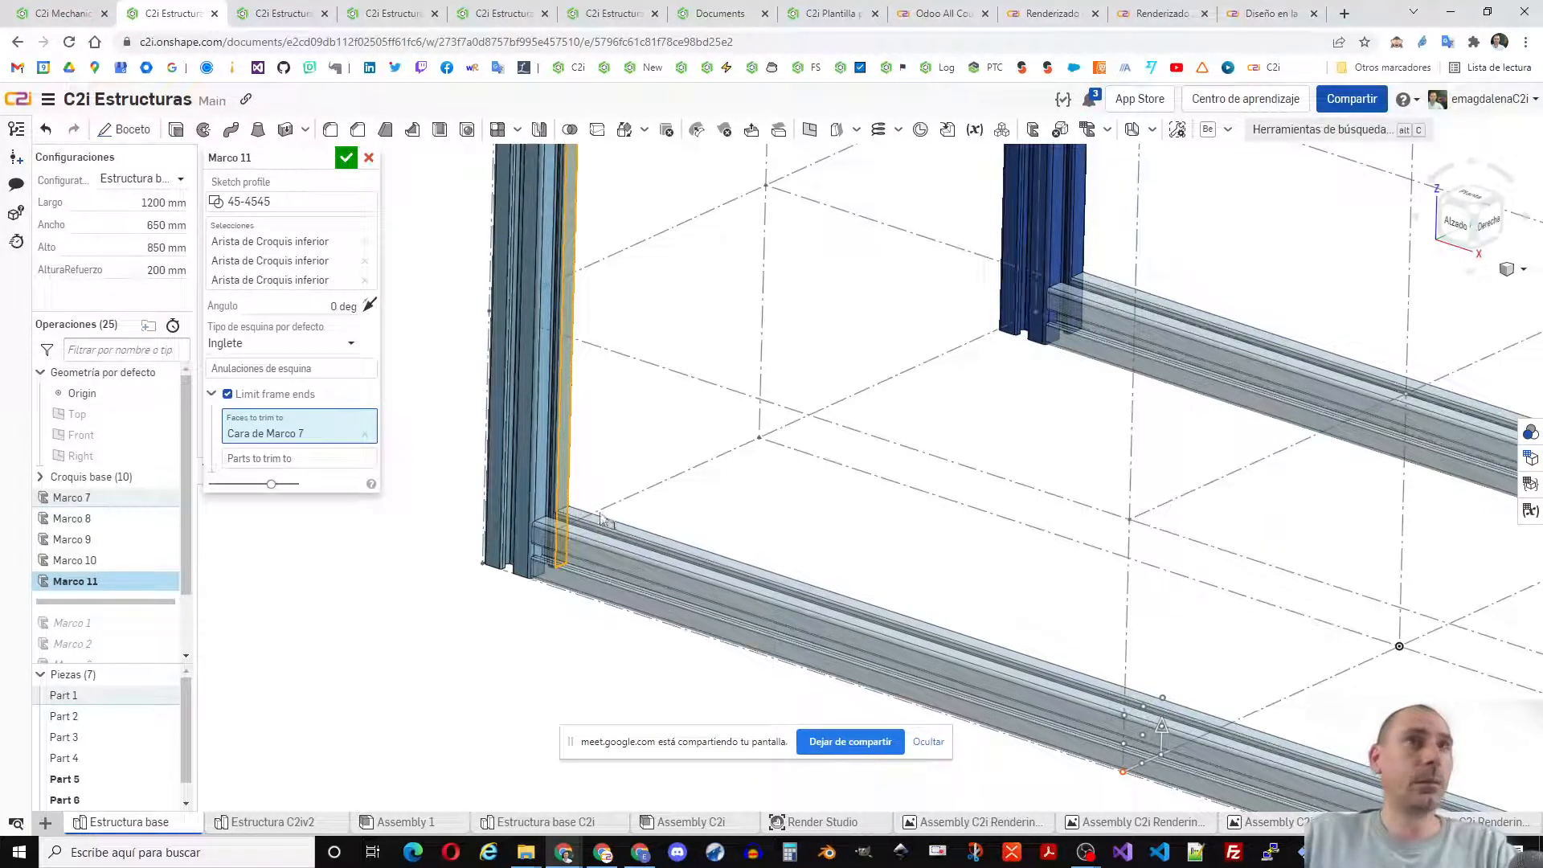
pyautogui.click(261, 399)
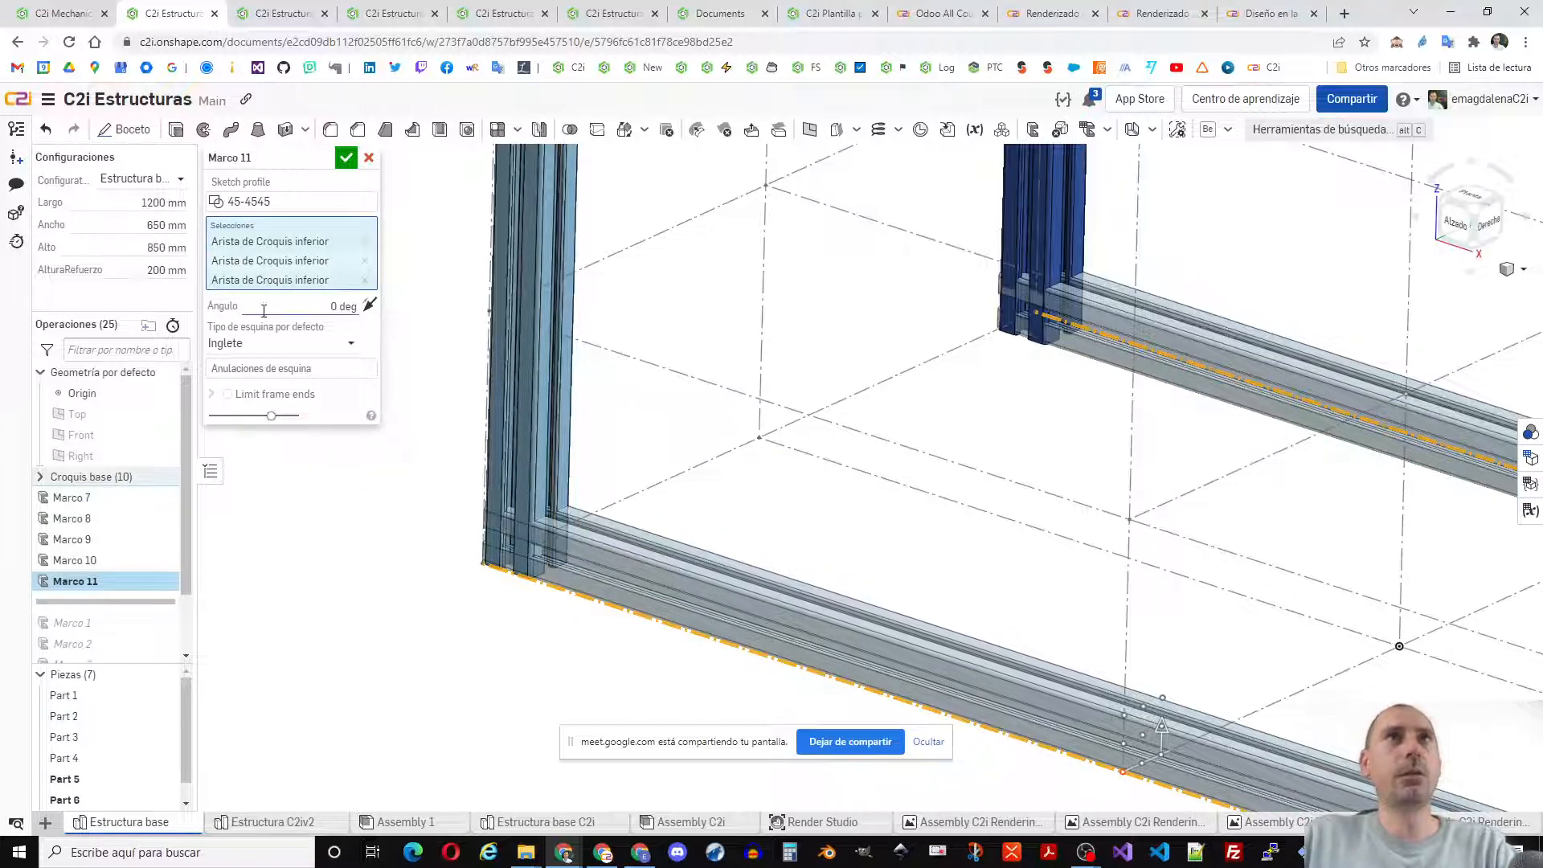
pyautogui.click(667, 483)
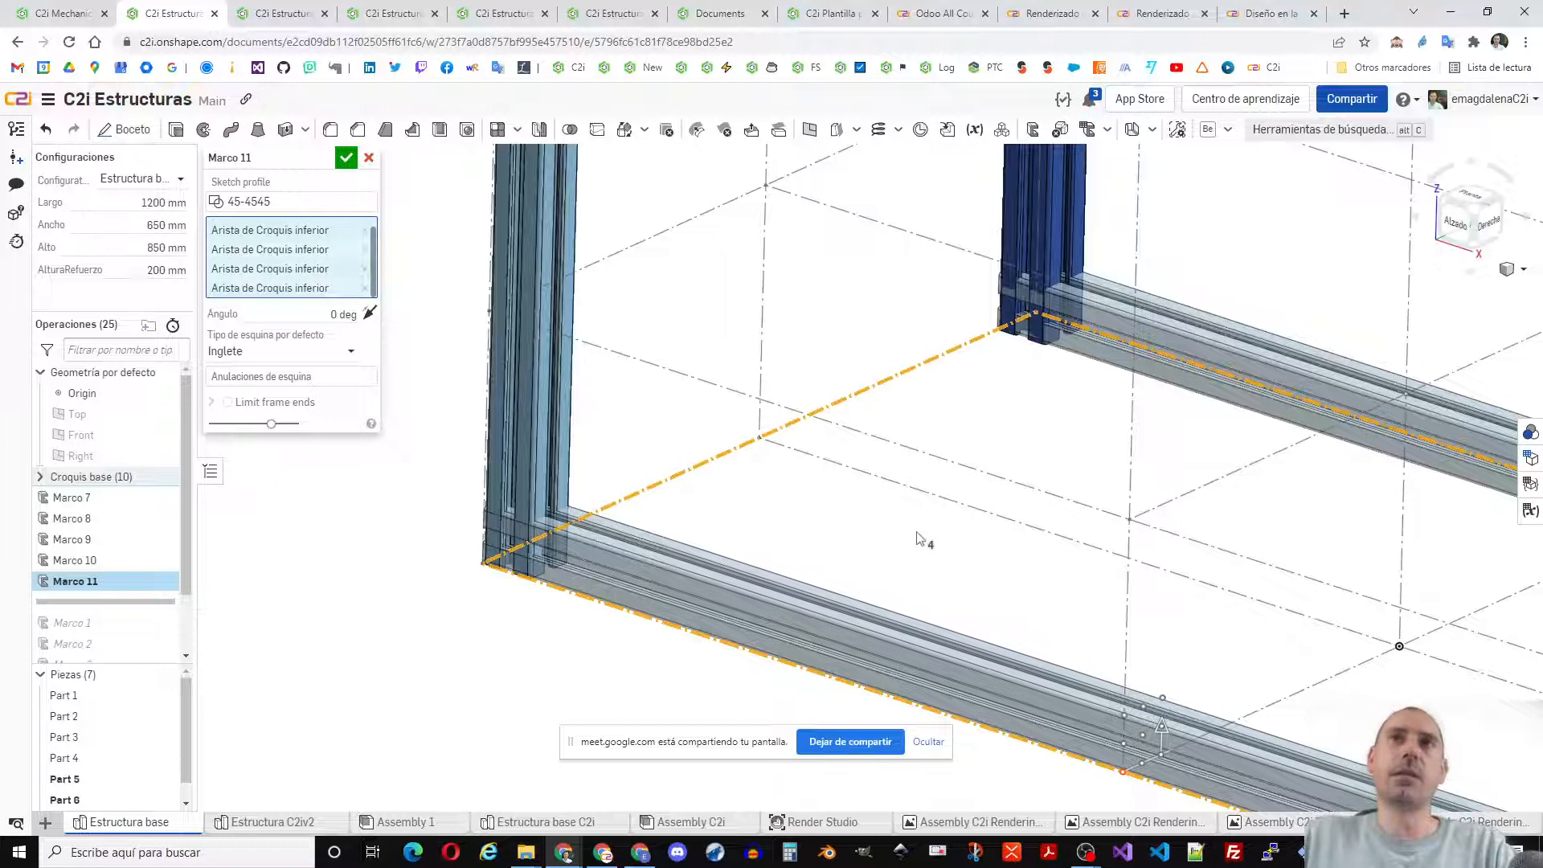
# - Accept the 45-4545 frame on the four bottom rectangle lines with Inglete corners and no end limits
pyautogui.scroll(-3, 922, 536)
pyautogui.scroll(-2, 922, 536)
pyautogui.moveTo(922, 536); pyautogui.dragTo(691, 522, button='middle')
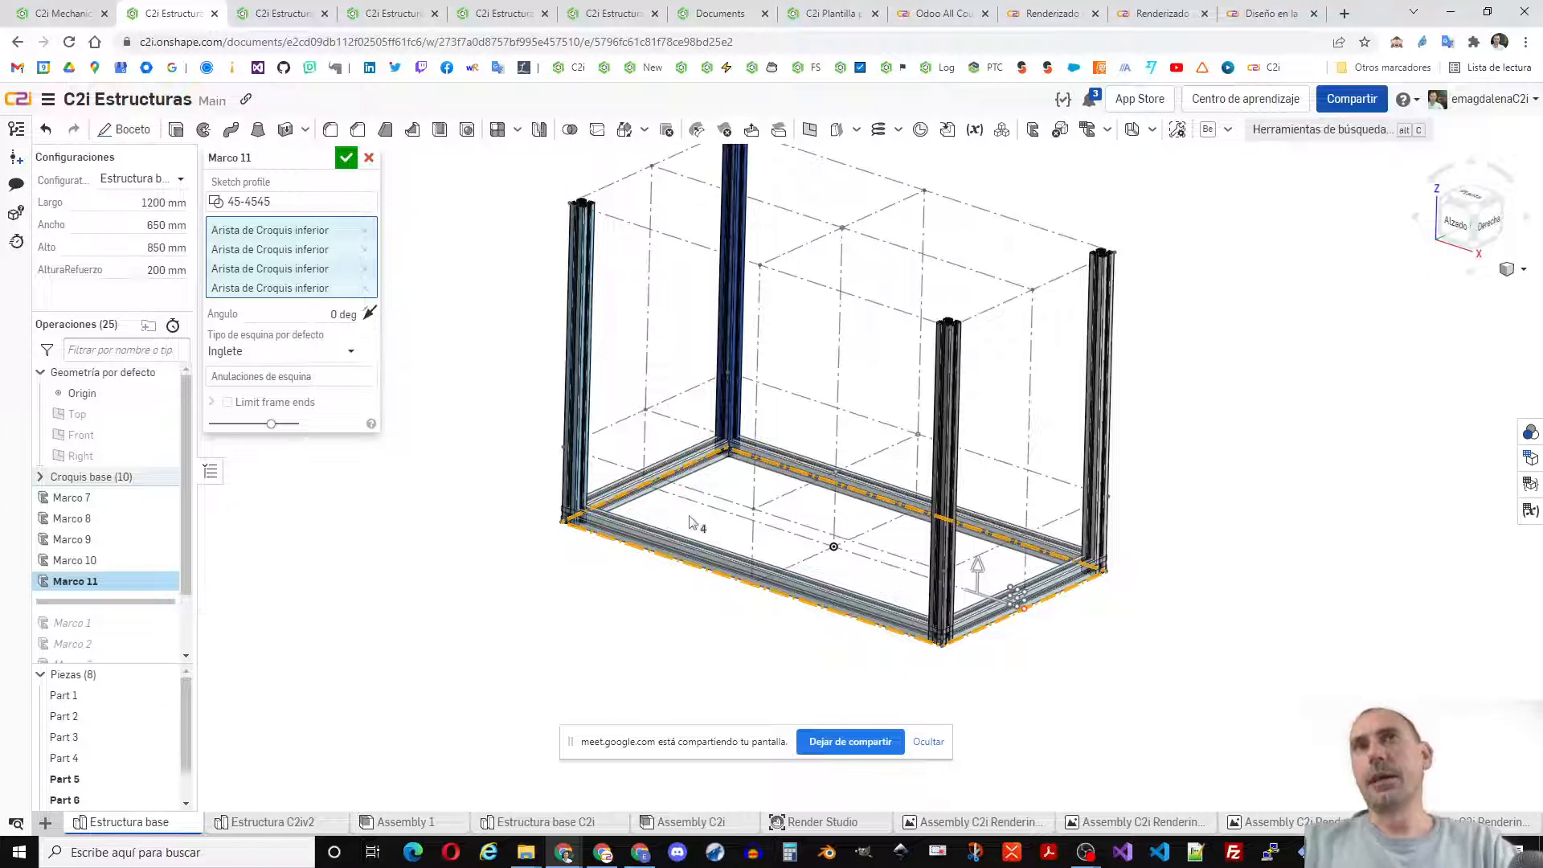
pyautogui.click(346, 158)
pyautogui.moveTo(617, 549); pyautogui.dragTo(961, 660, button='right')
pyautogui.moveTo(892, 580); pyautogui.dragTo(810, 432, button='right')
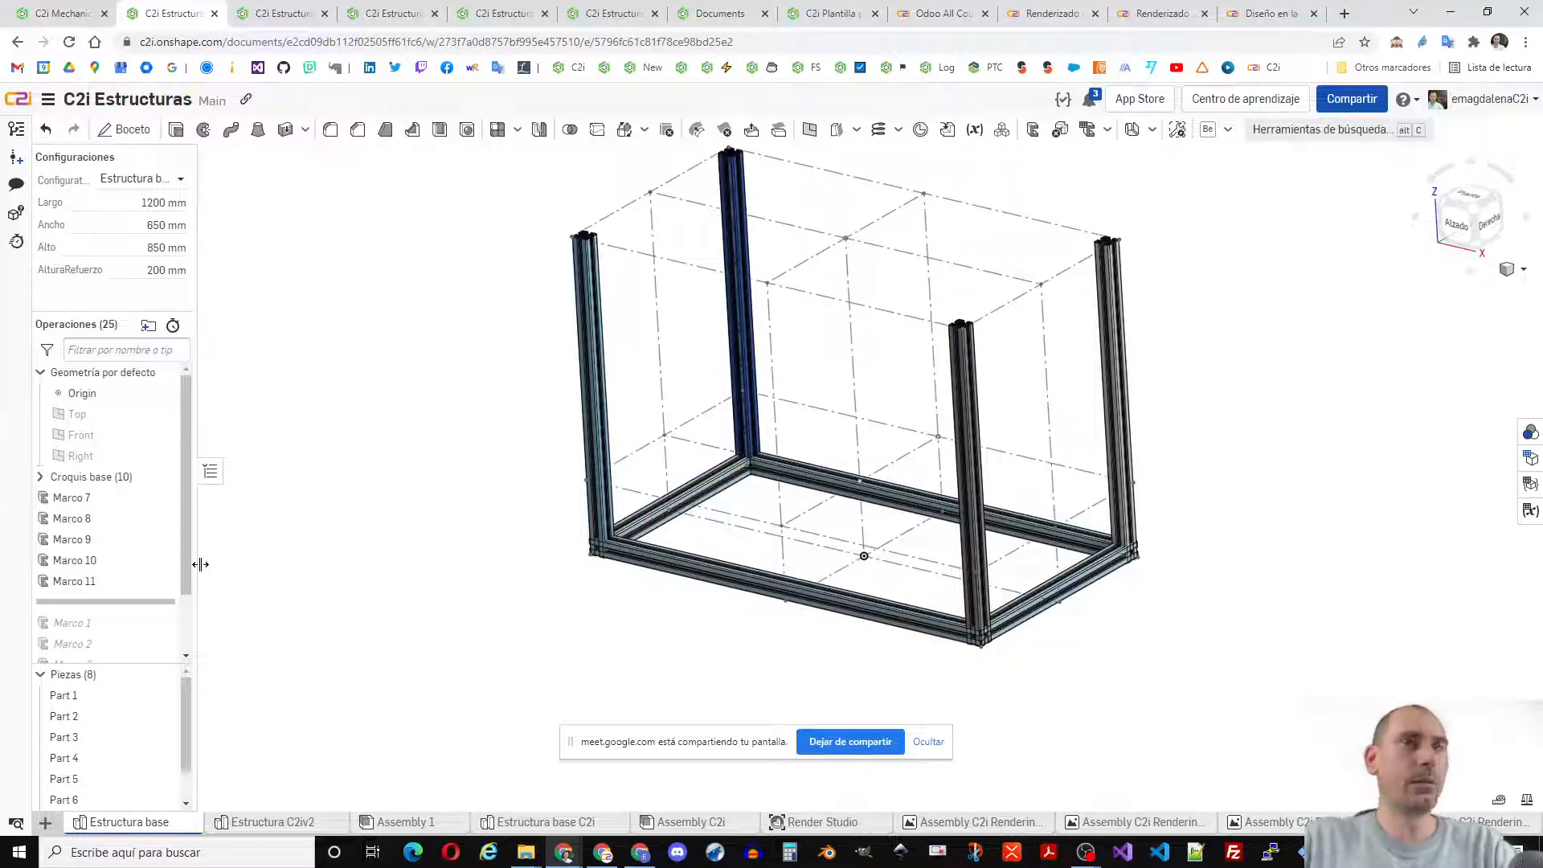
# - Create a new 45-4545 frame with Inglete corners on the four lines of the intermediate reinforcement rectangle
pyautogui.click(1003, 130)
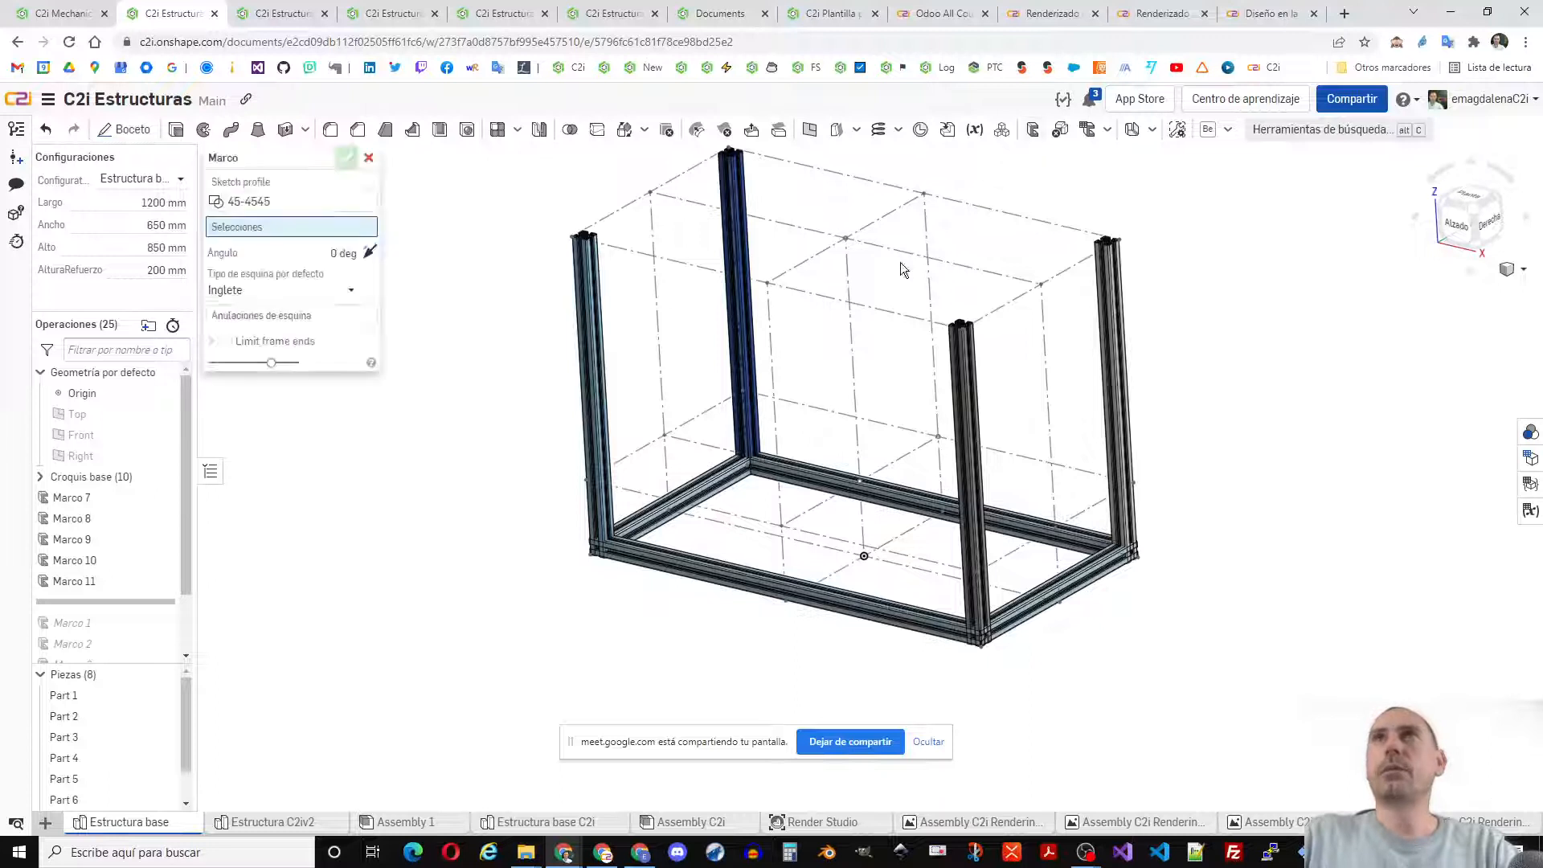
pyautogui.moveTo(663, 429); pyautogui.dragTo(684, 383, button='right')
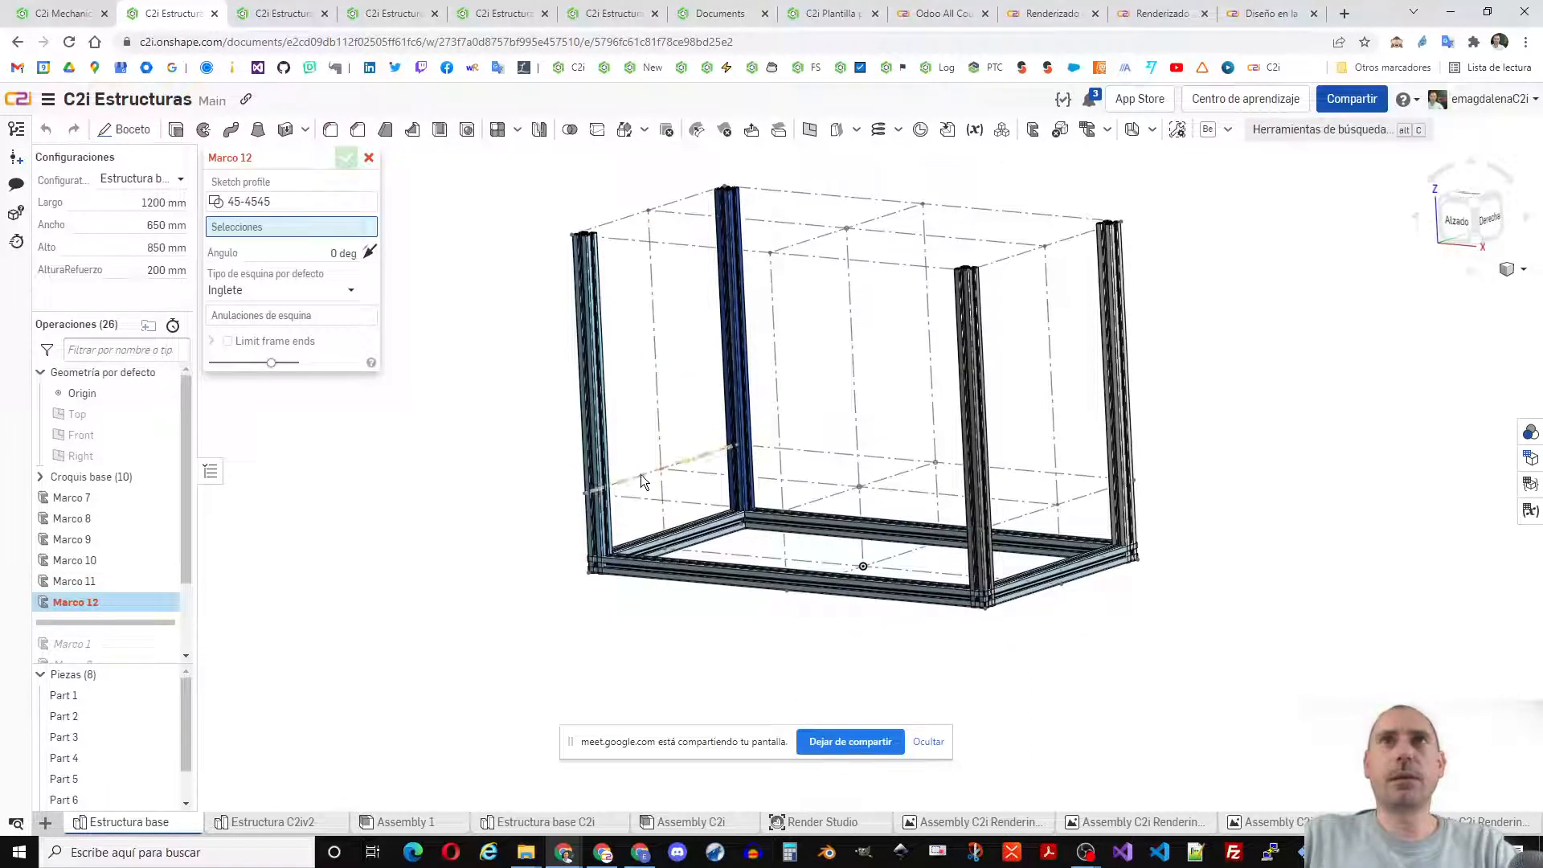
pyautogui.click(647, 500)
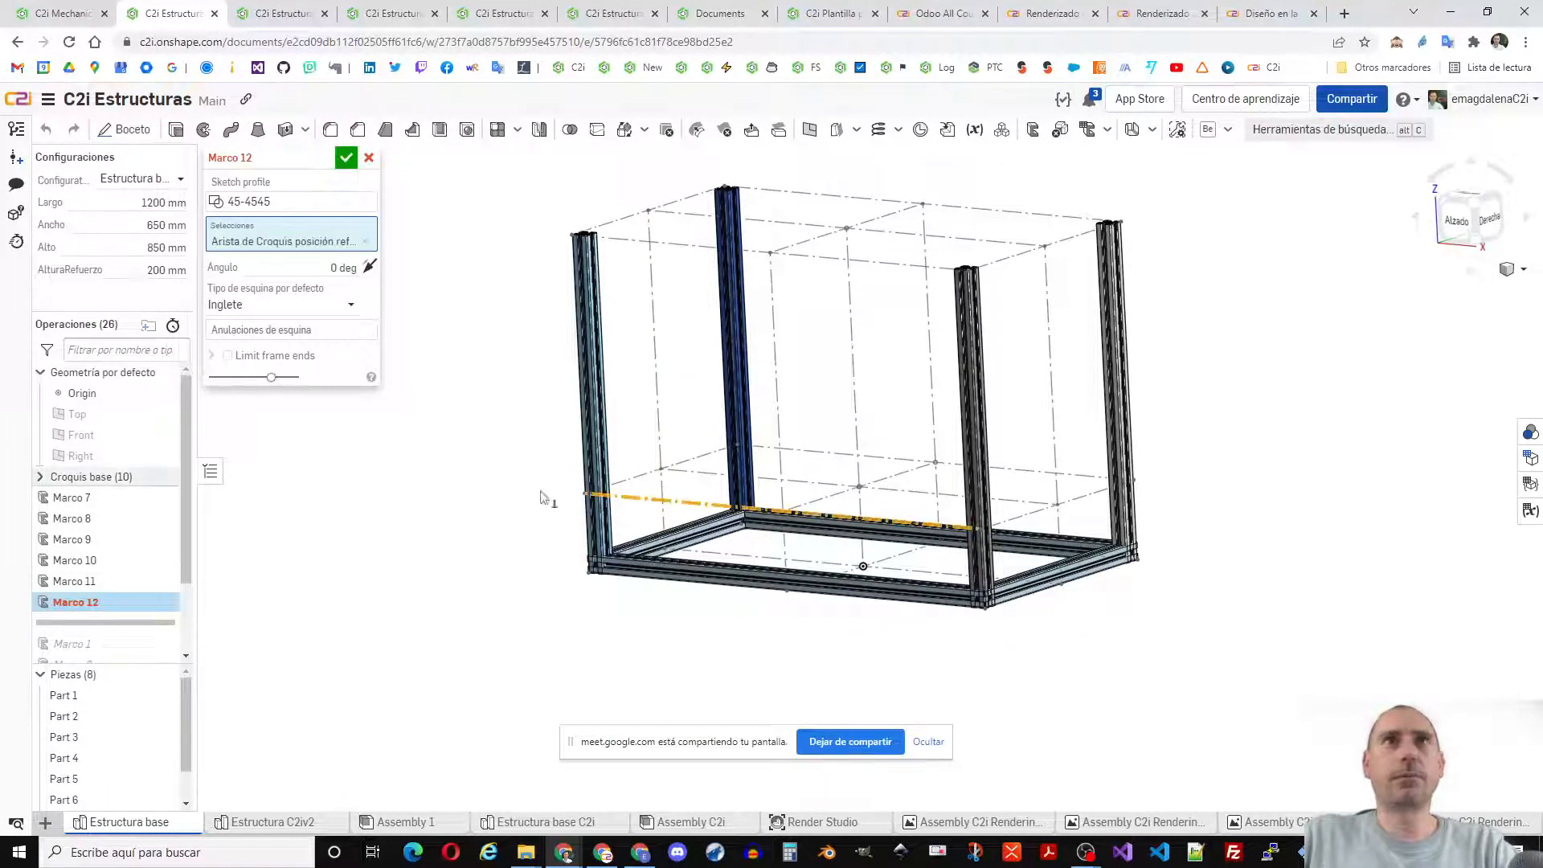
pyautogui.click(639, 474)
pyautogui.click(840, 460)
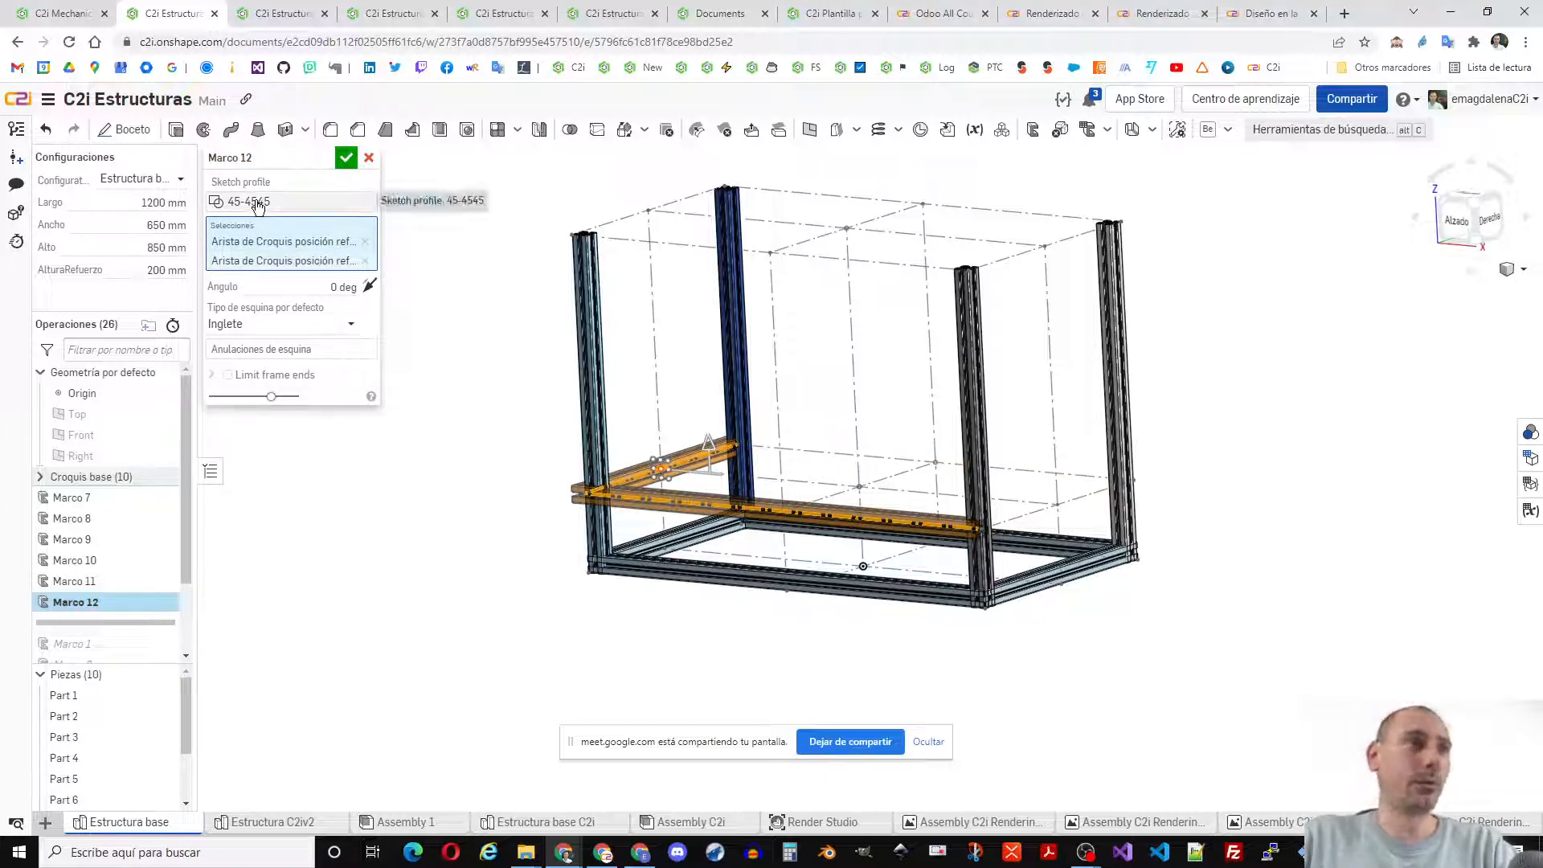
pyautogui.click(1060, 474)
pyautogui.click(1076, 501)
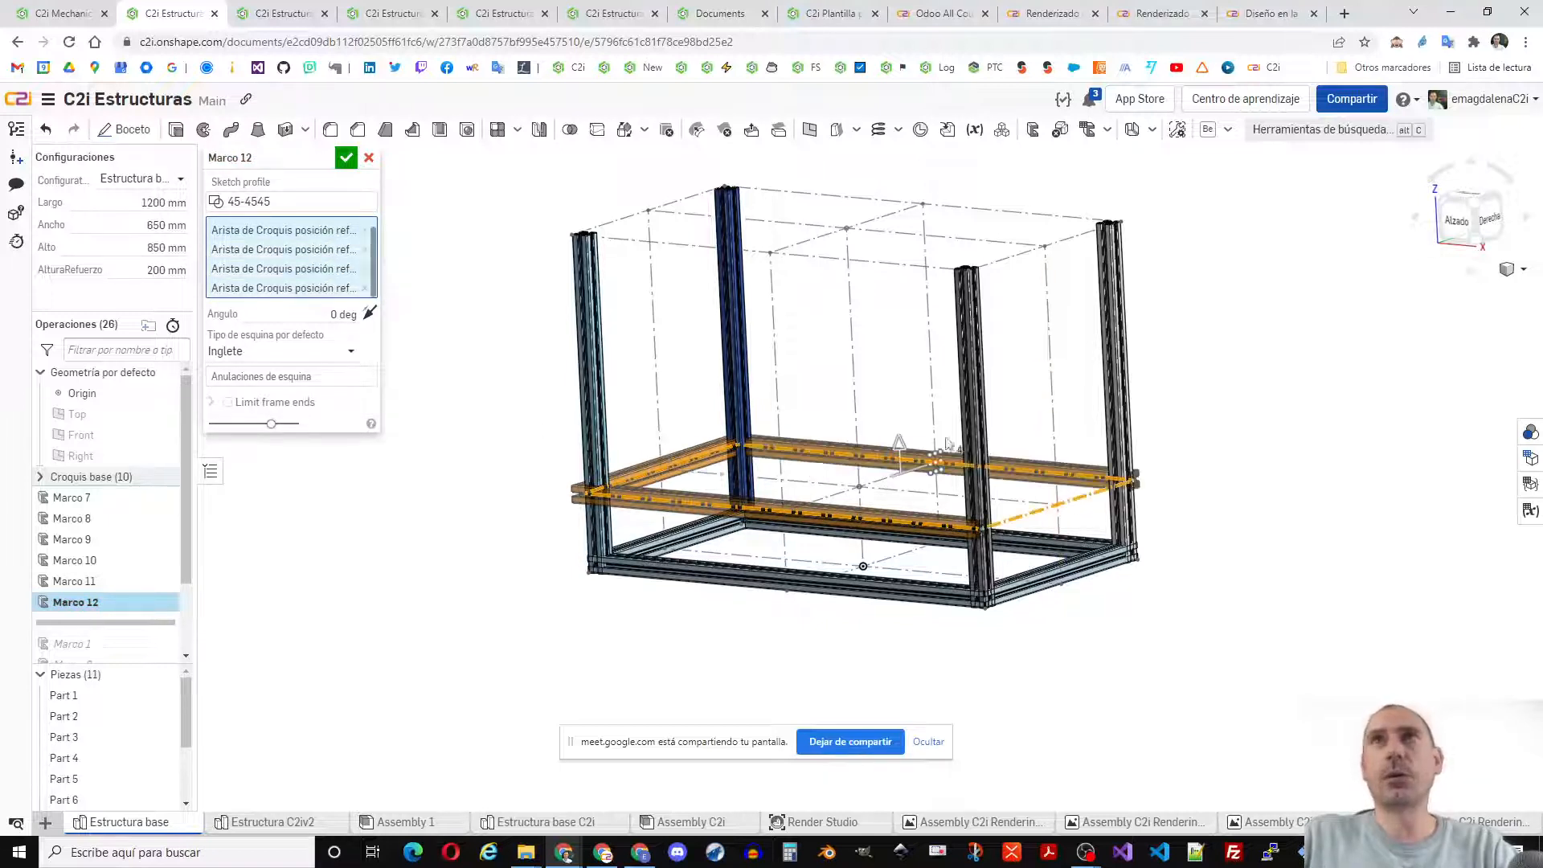
# - Add the four lines of the upper rectangle to the same frame
pyautogui.click(679, 242)
pyautogui.click(688, 197)
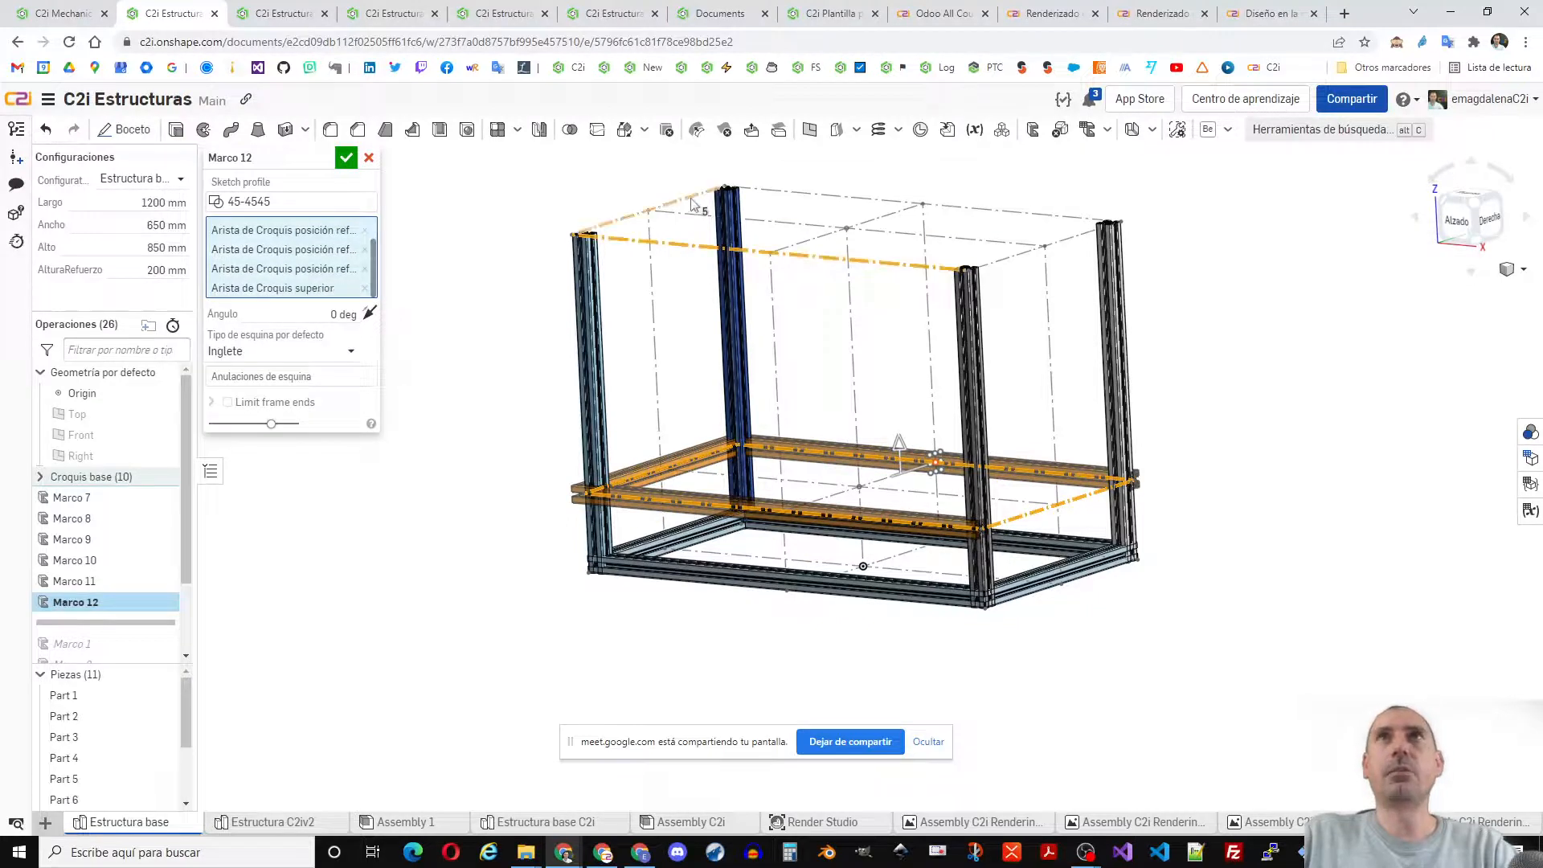
pyautogui.click(862, 198)
pyautogui.click(1066, 243)
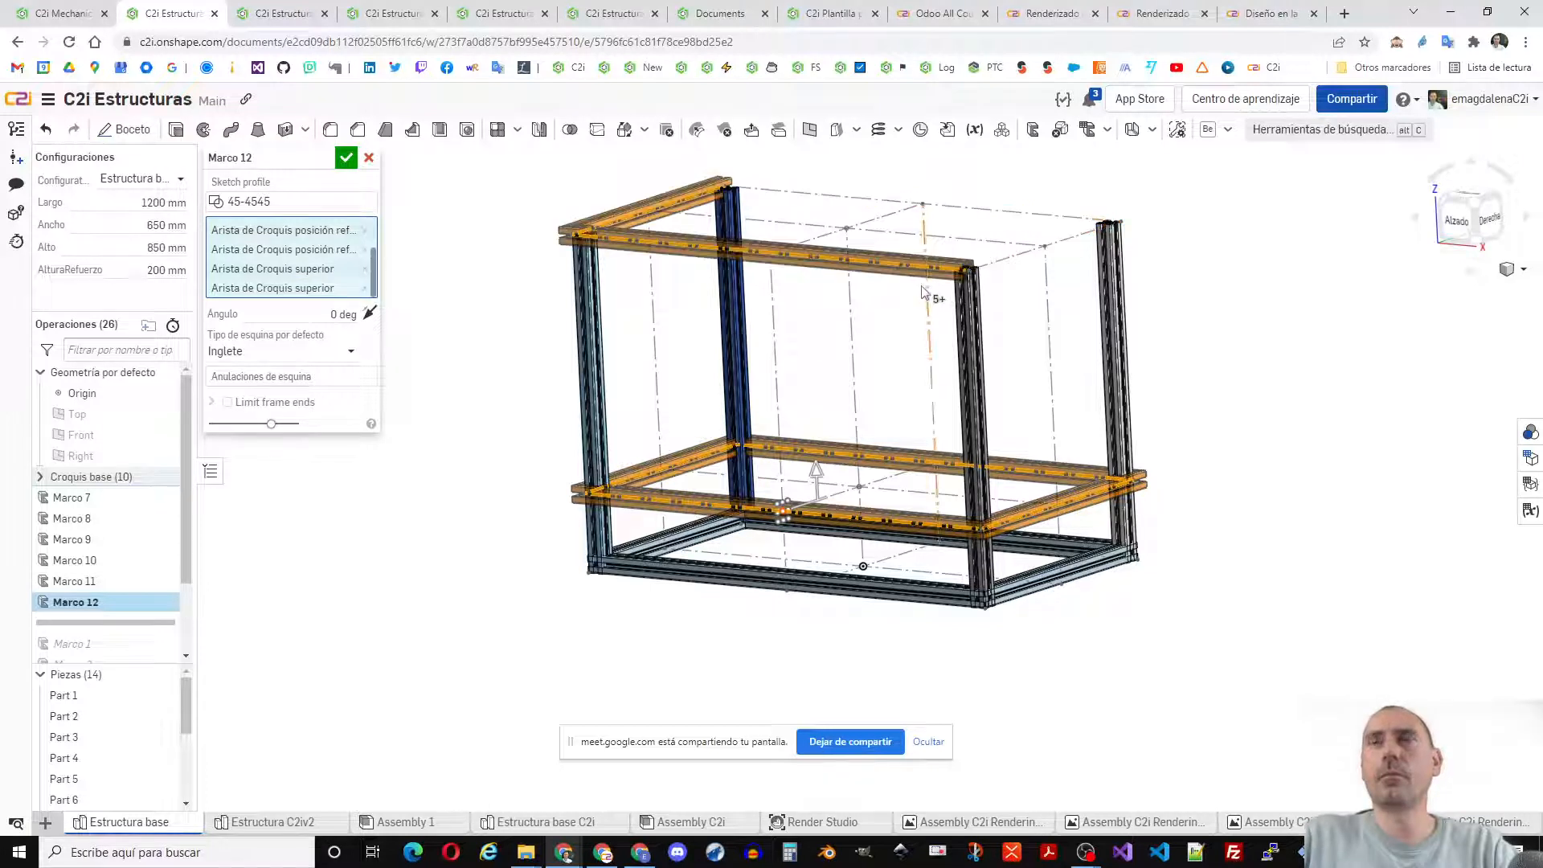
pyautogui.moveTo(897, 315); pyautogui.dragTo(897, 336, button='right')
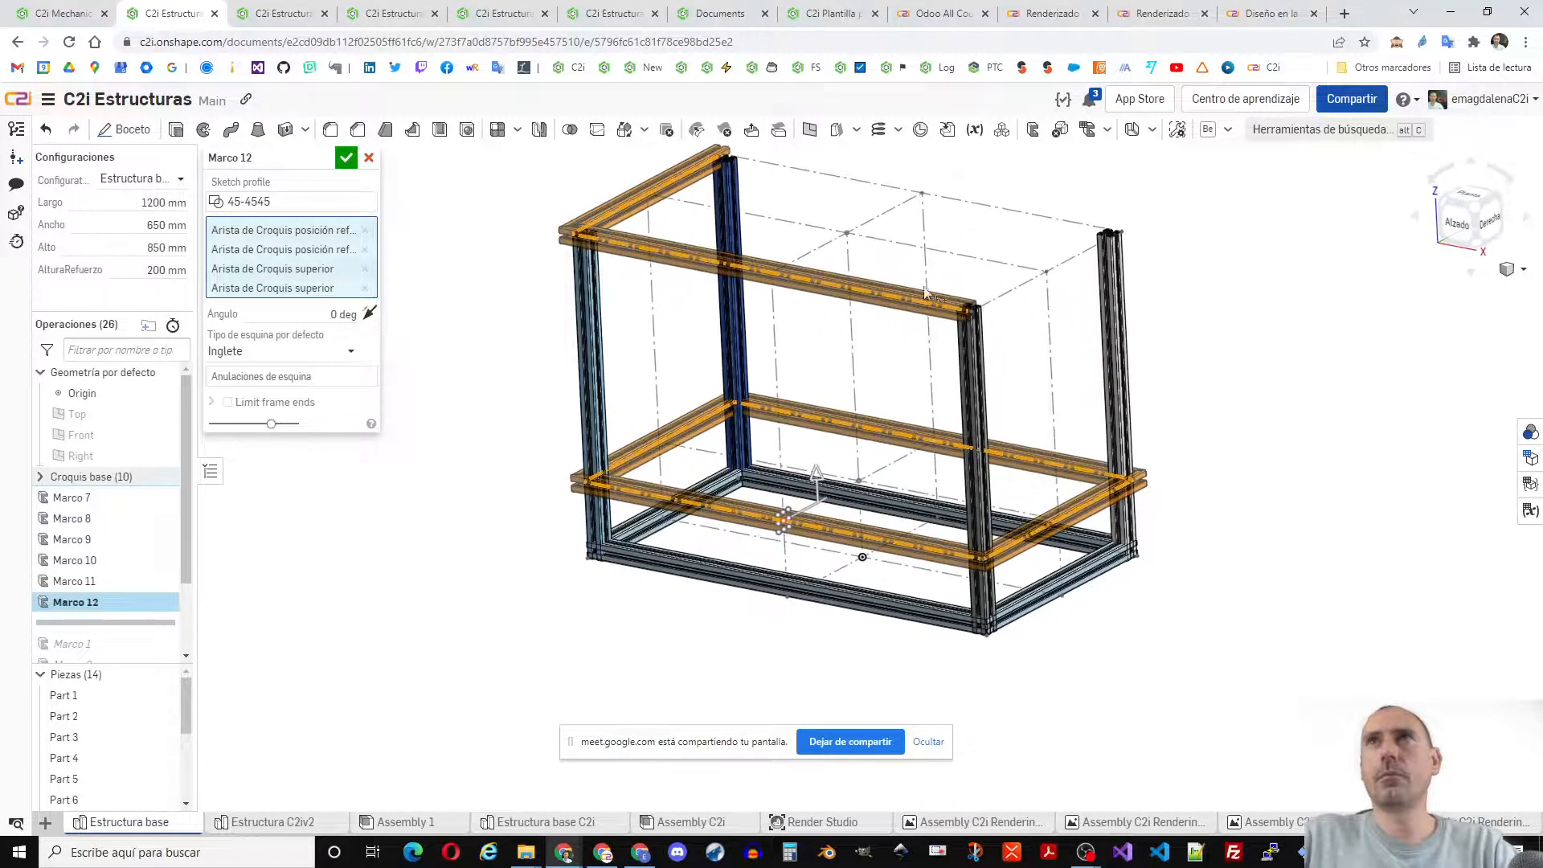
pyautogui.click(1009, 219)
pyautogui.click(1067, 258)
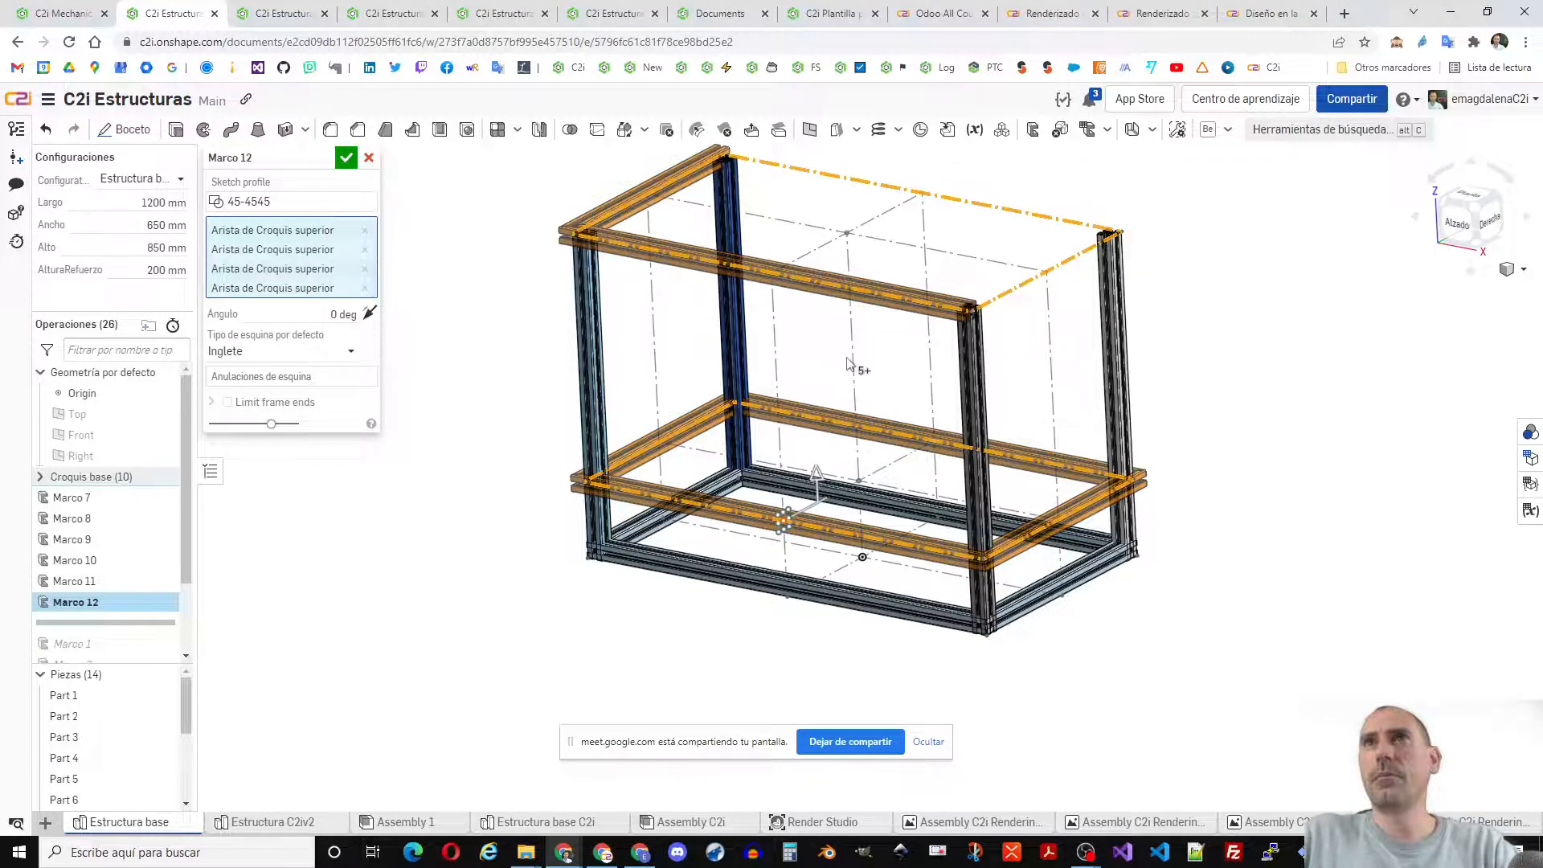
# - Align the reinforcement and upper profiles by their upper outer corner point, below and inside the sketch lines, and accept the frame
pyautogui.scroll(3, 783, 541)
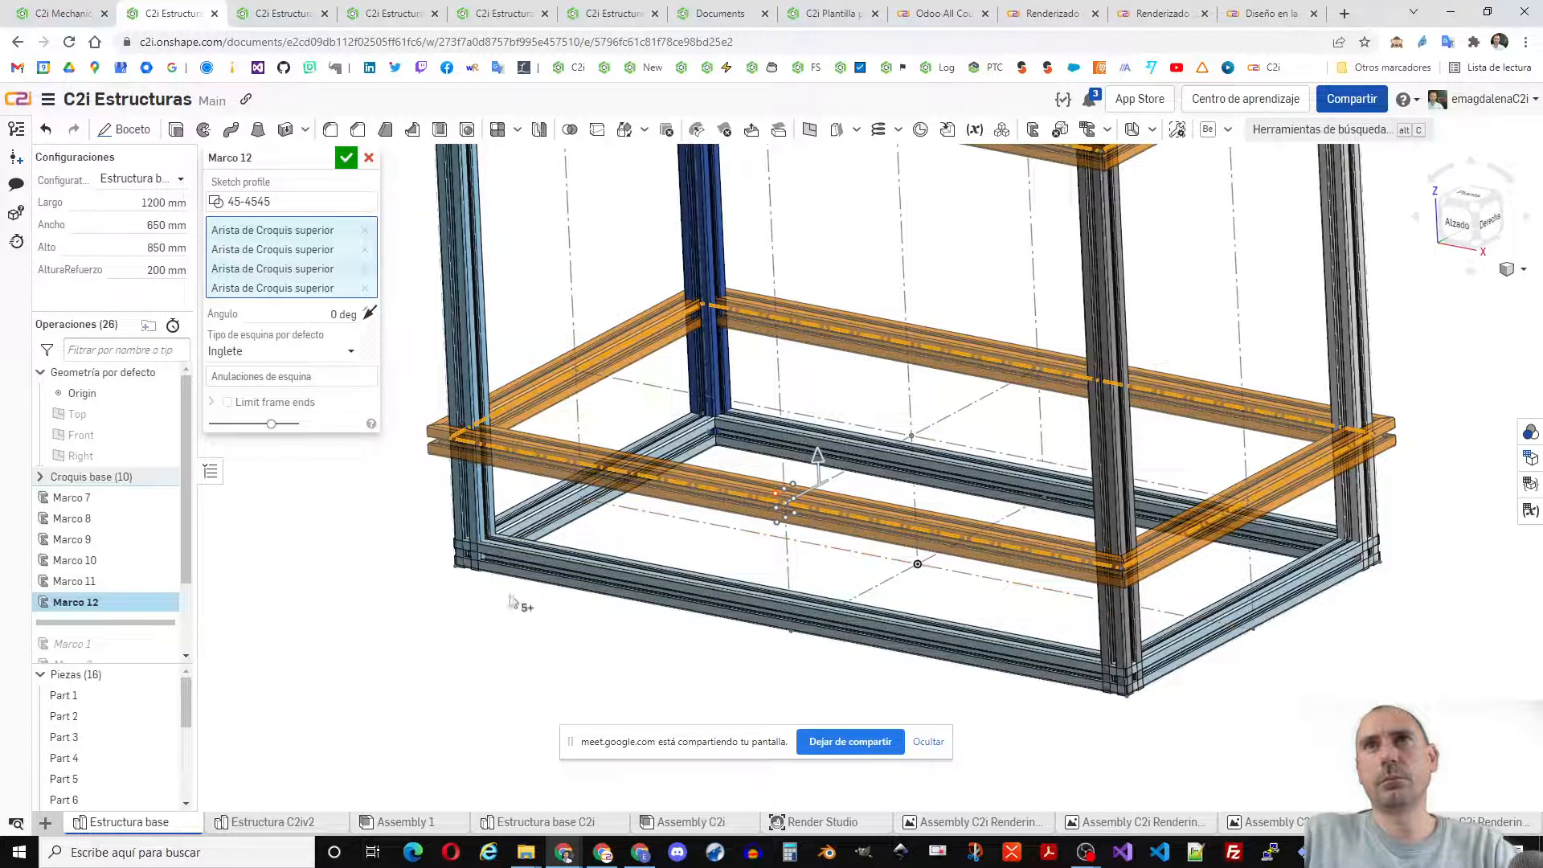
pyautogui.scroll(-5, 392, 598)
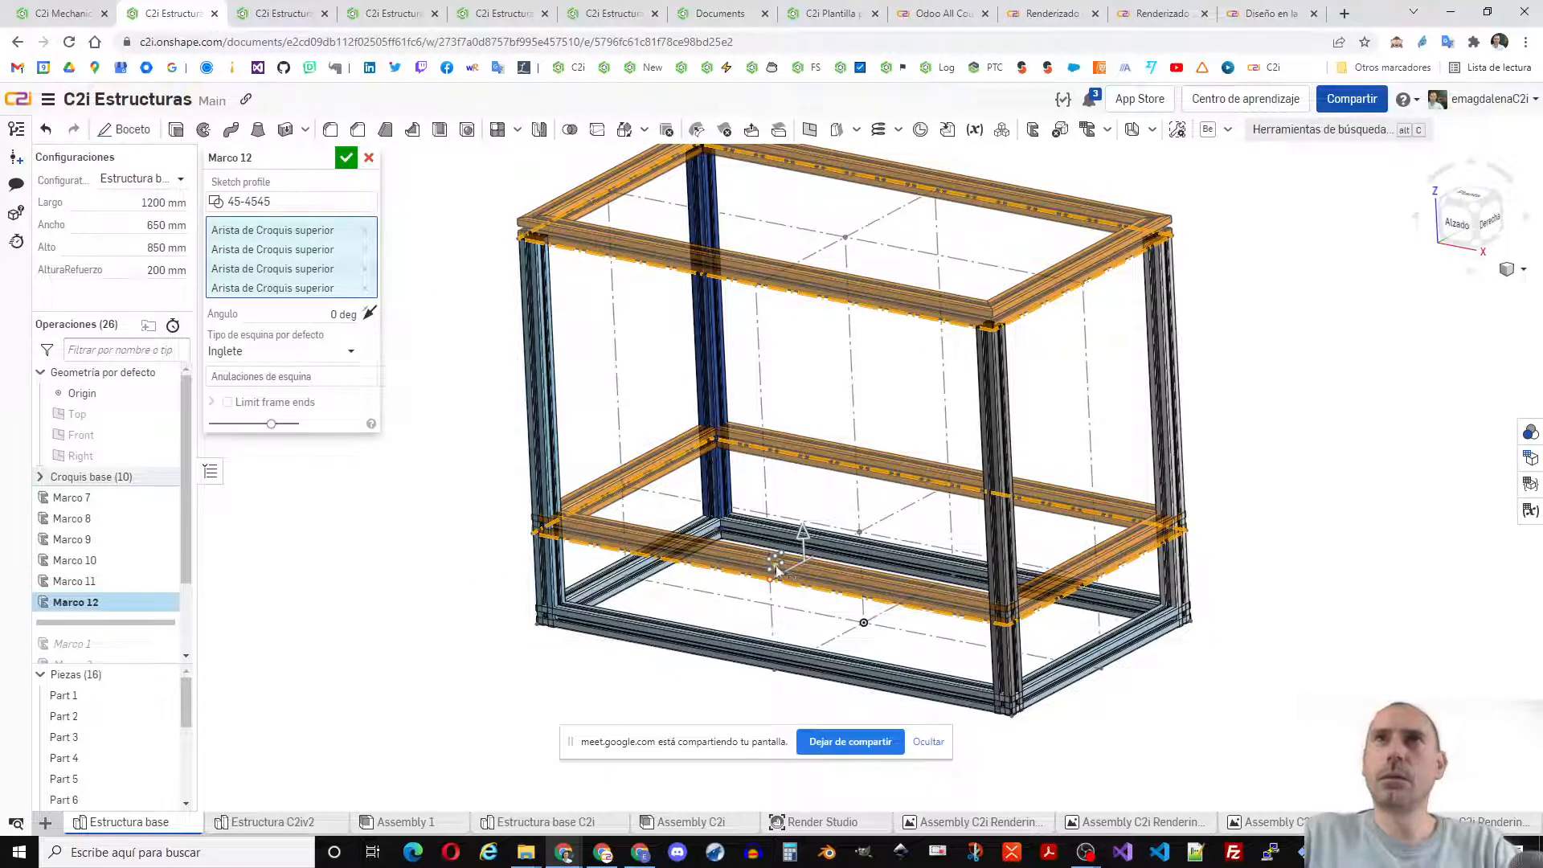
pyautogui.scroll(2, 771, 565)
pyautogui.scroll(1, 772, 564)
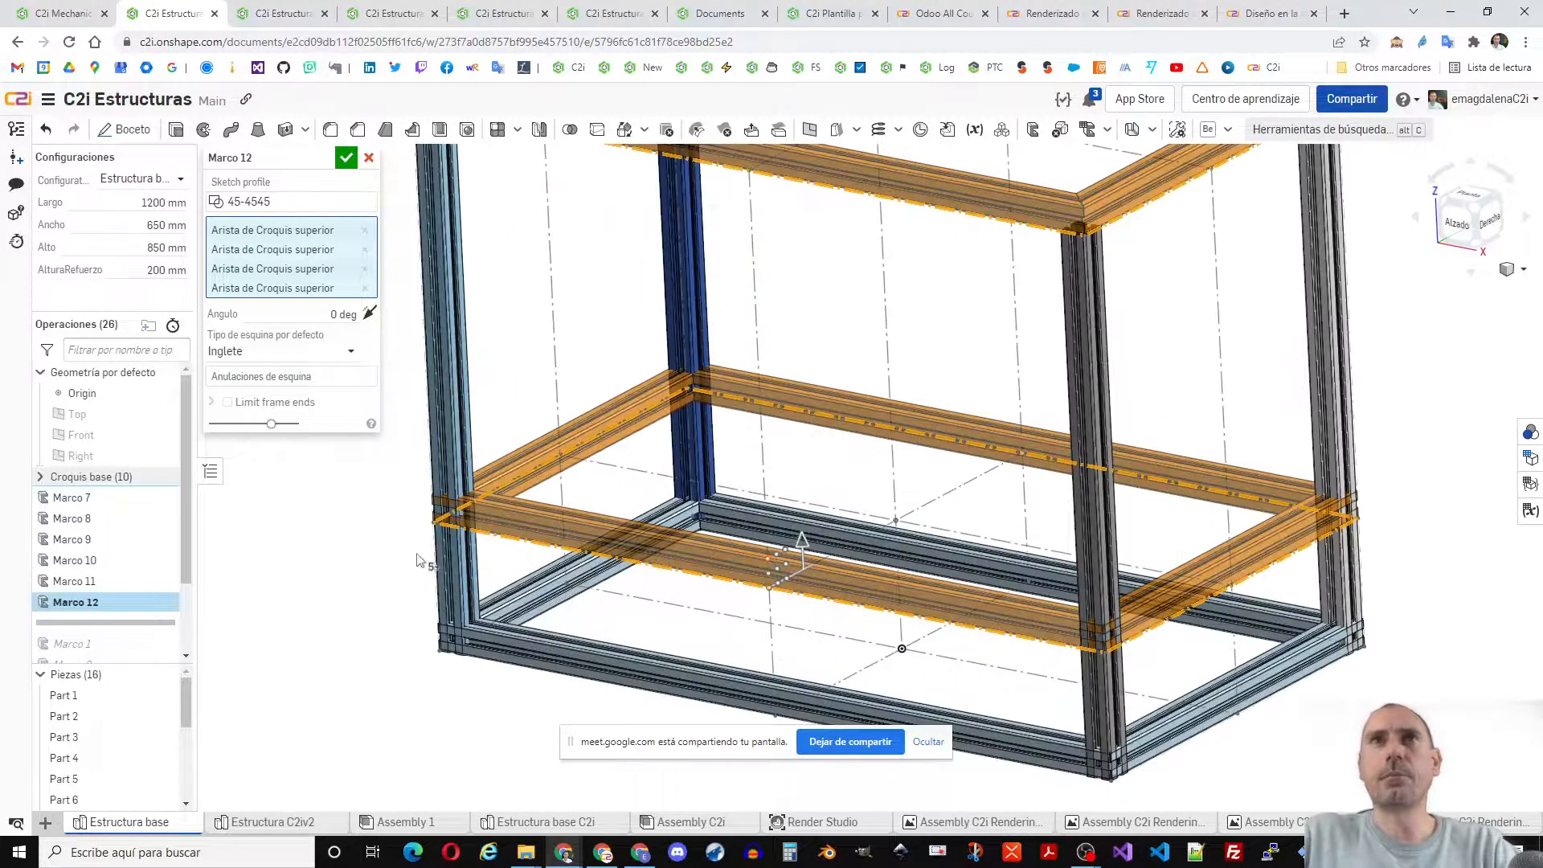
pyautogui.scroll(-2, 417, 560)
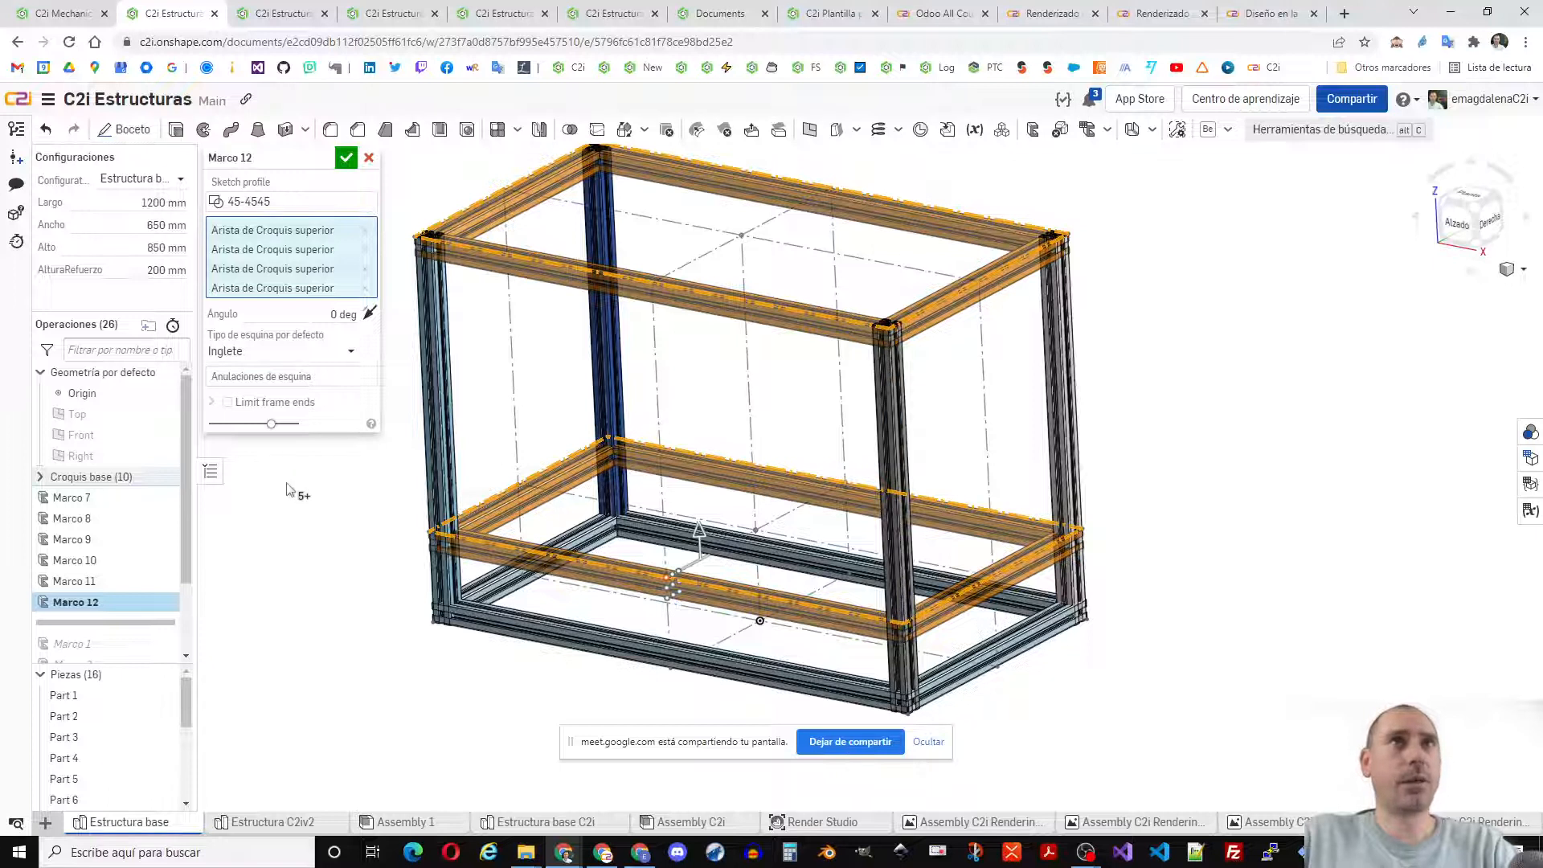
pyautogui.click(346, 157)
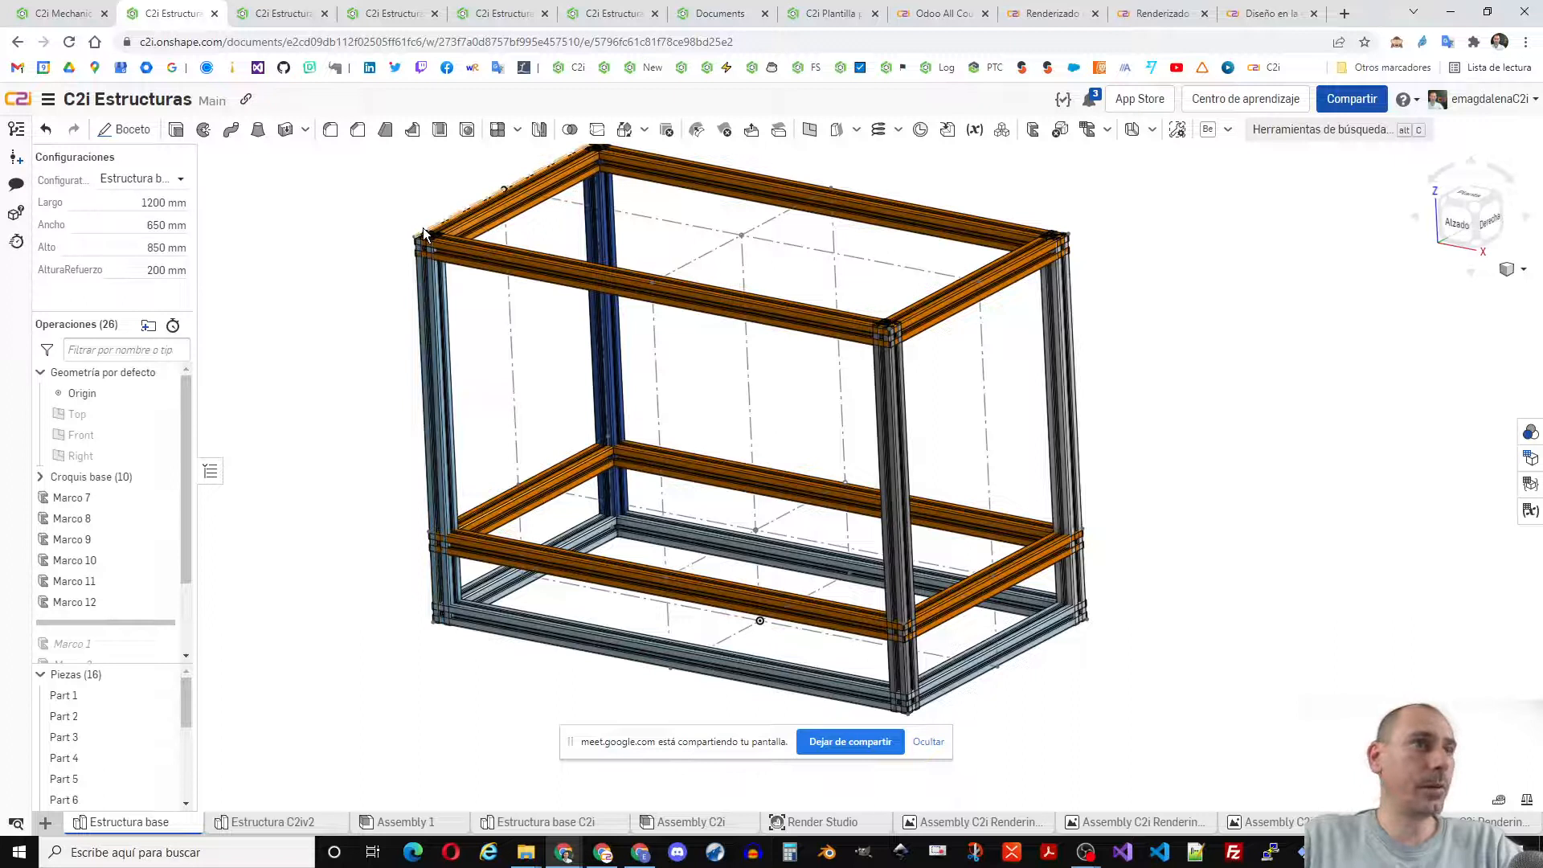
# - Move the rollback bar to the end of the feature list and delete the old features Marco 1 to Marco 6
pyautogui.scroll(-2, 138, 595)
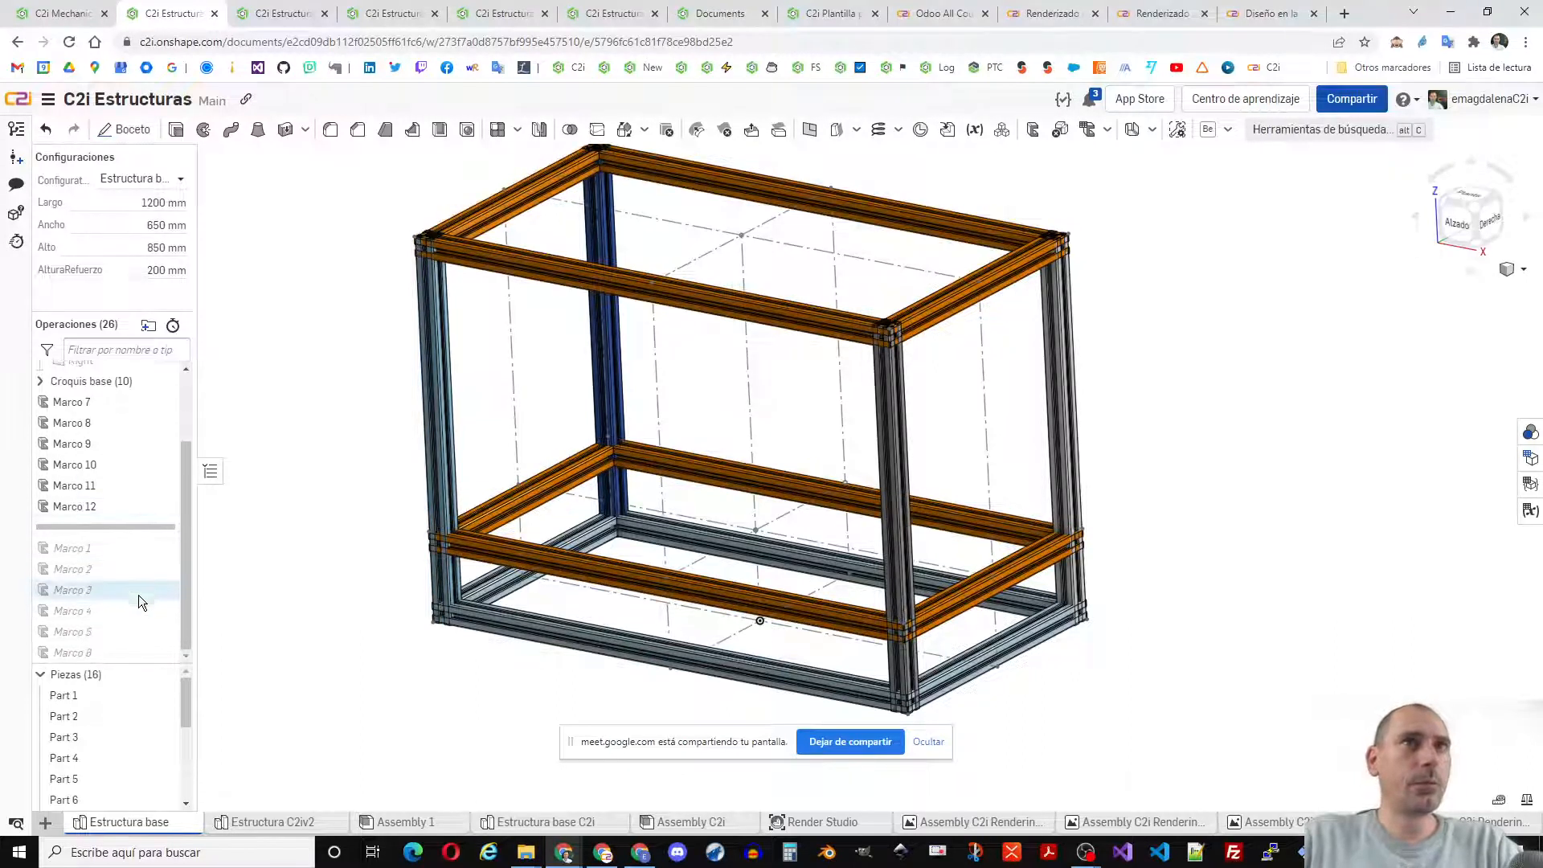
pyautogui.moveTo(147, 527); pyautogui.dragTo(150, 653)
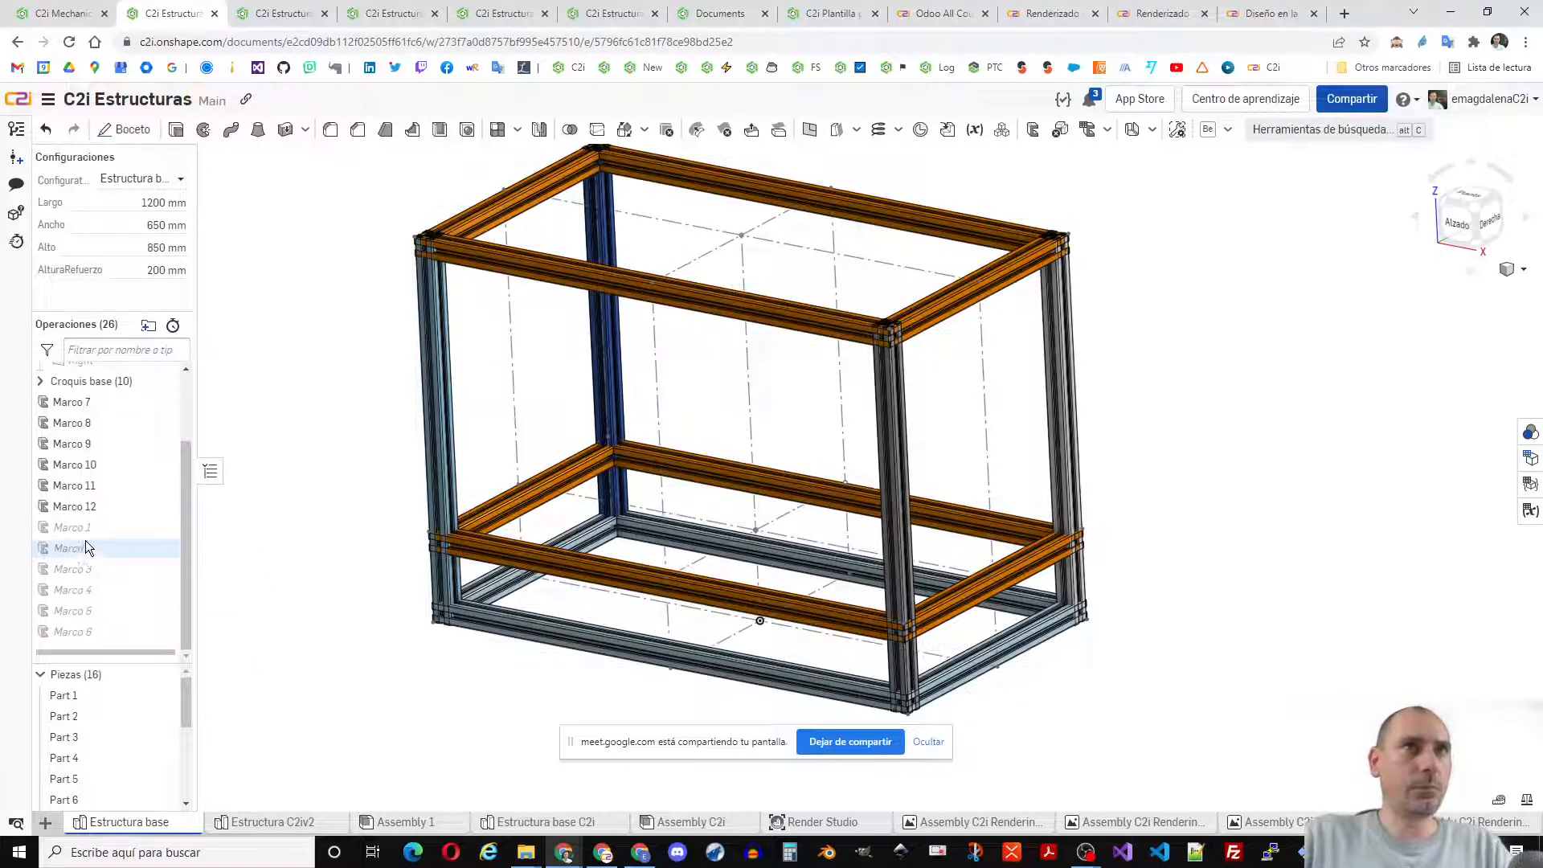
pyautogui.keyDown('shift'); pyautogui.click(85, 631); pyautogui.keyUp('shift')
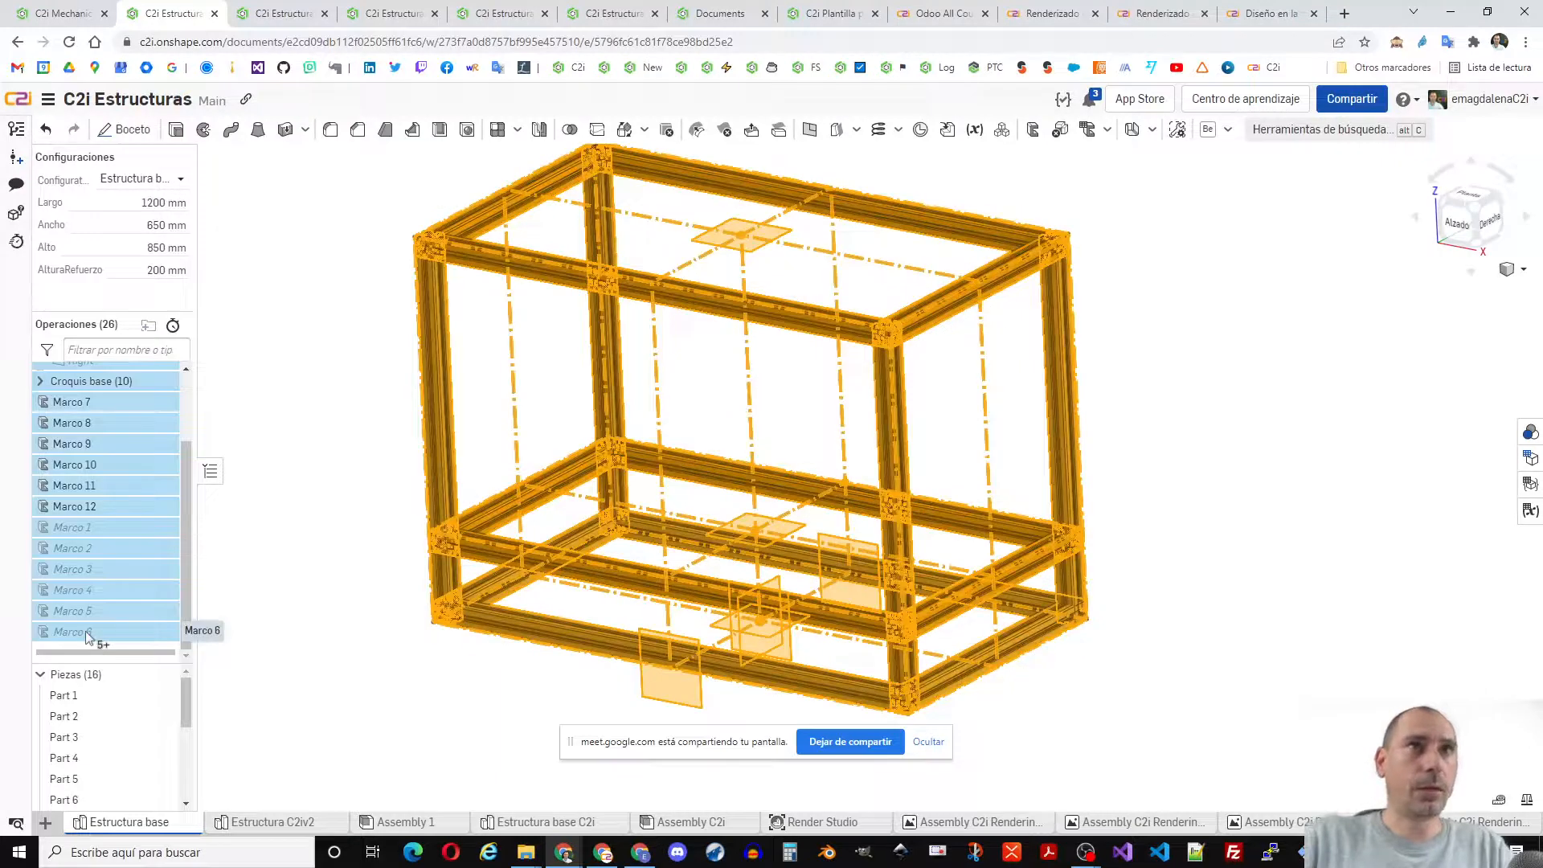
pyautogui.click(291, 586)
pyautogui.click(65, 531)
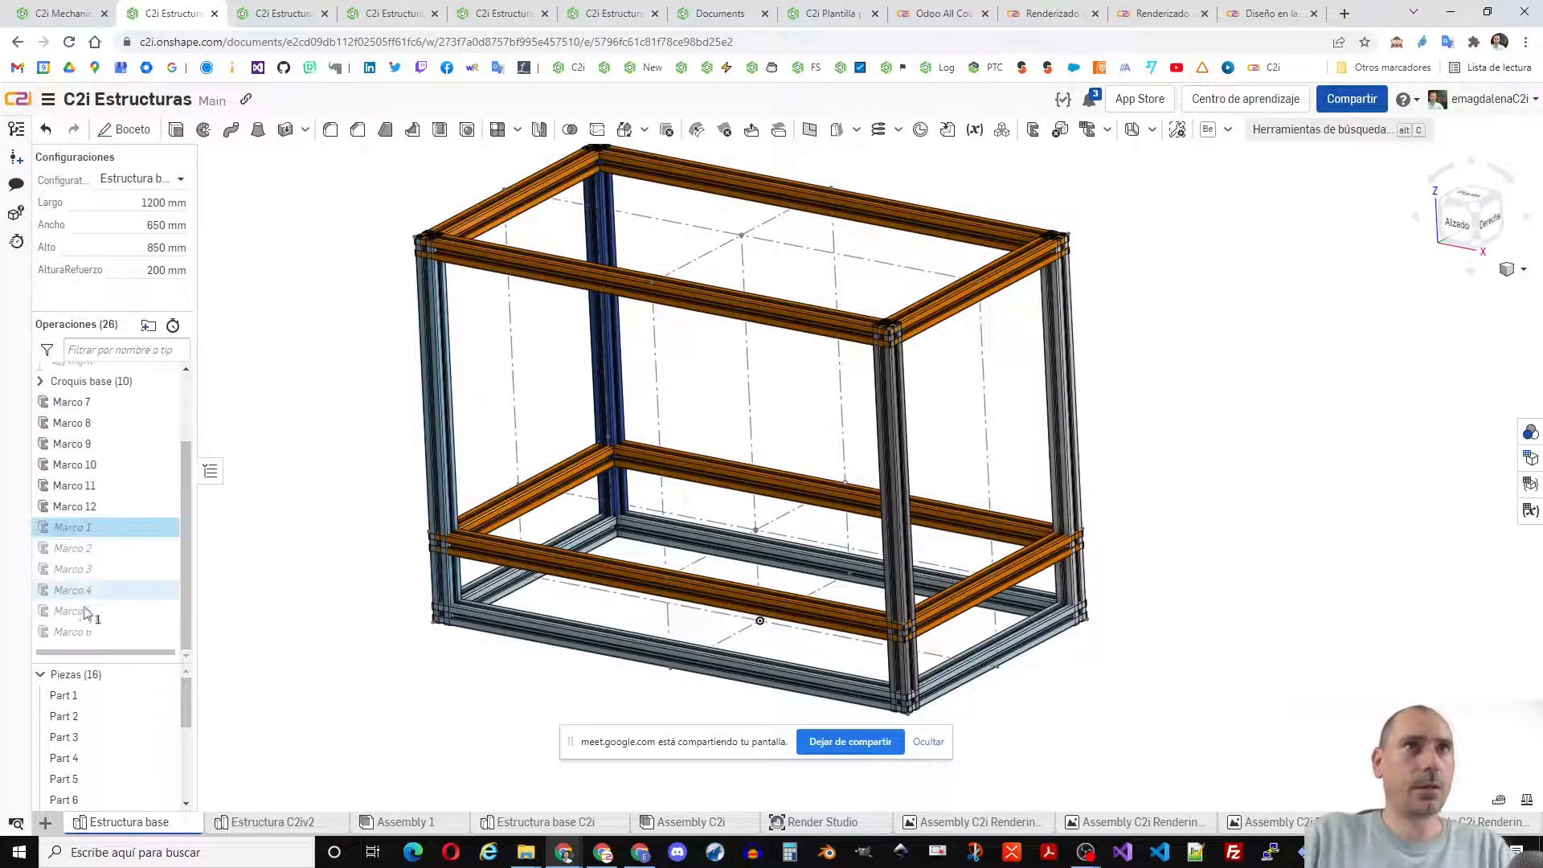
pyautogui.keyDown('shift'); pyautogui.click(72, 631); pyautogui.keyUp('shift')
pyautogui.click(278, 602)
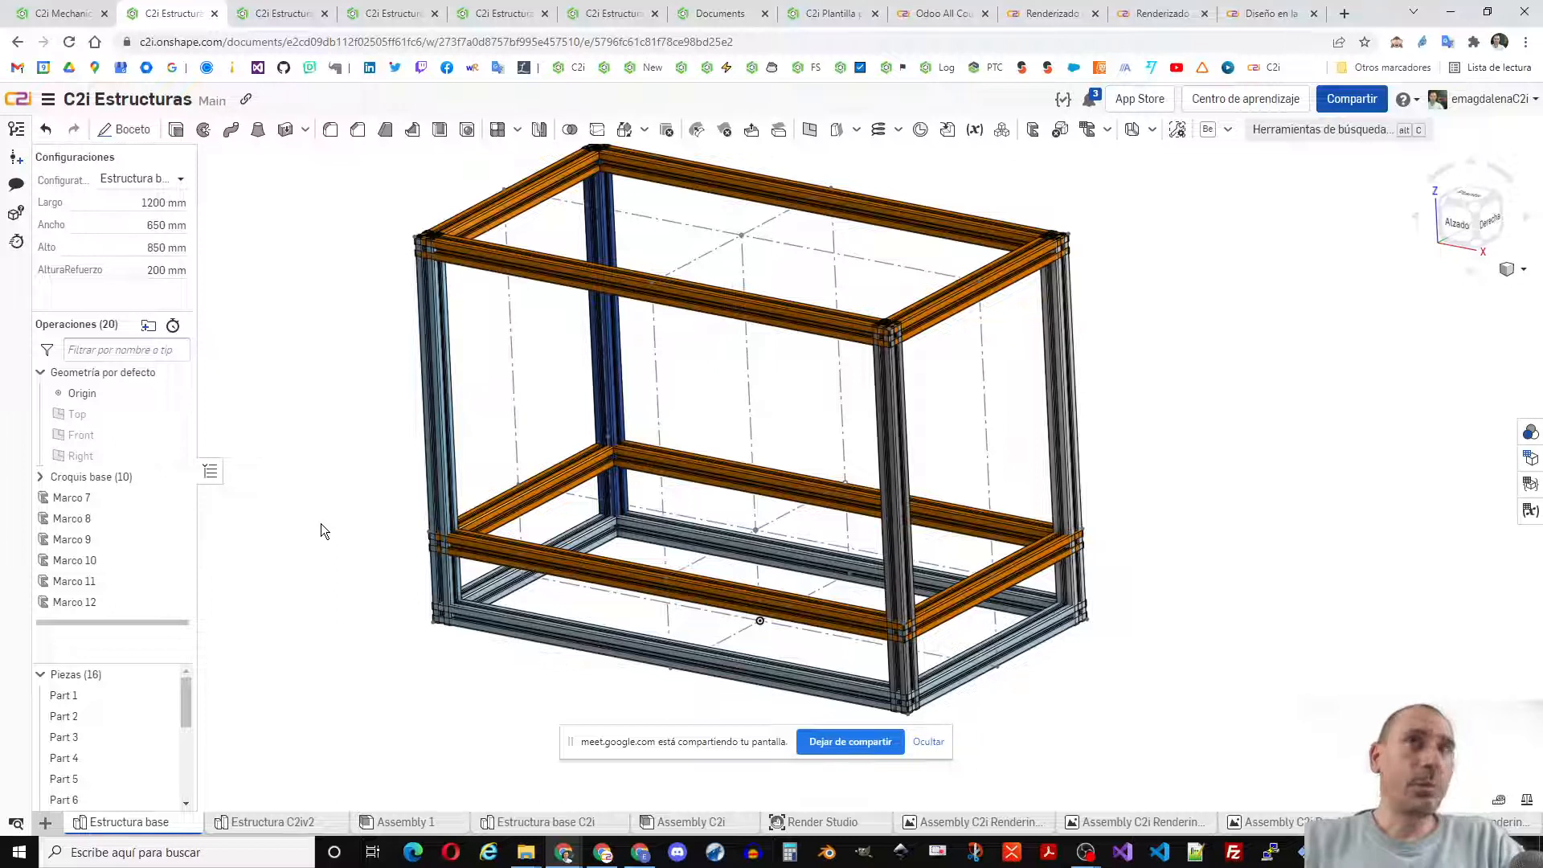
# - Start a face-based frame trim and select the six long horizontal profiles of the base, reinforcement and upper rectangles as parts to trim
pyautogui.click(1060, 130)
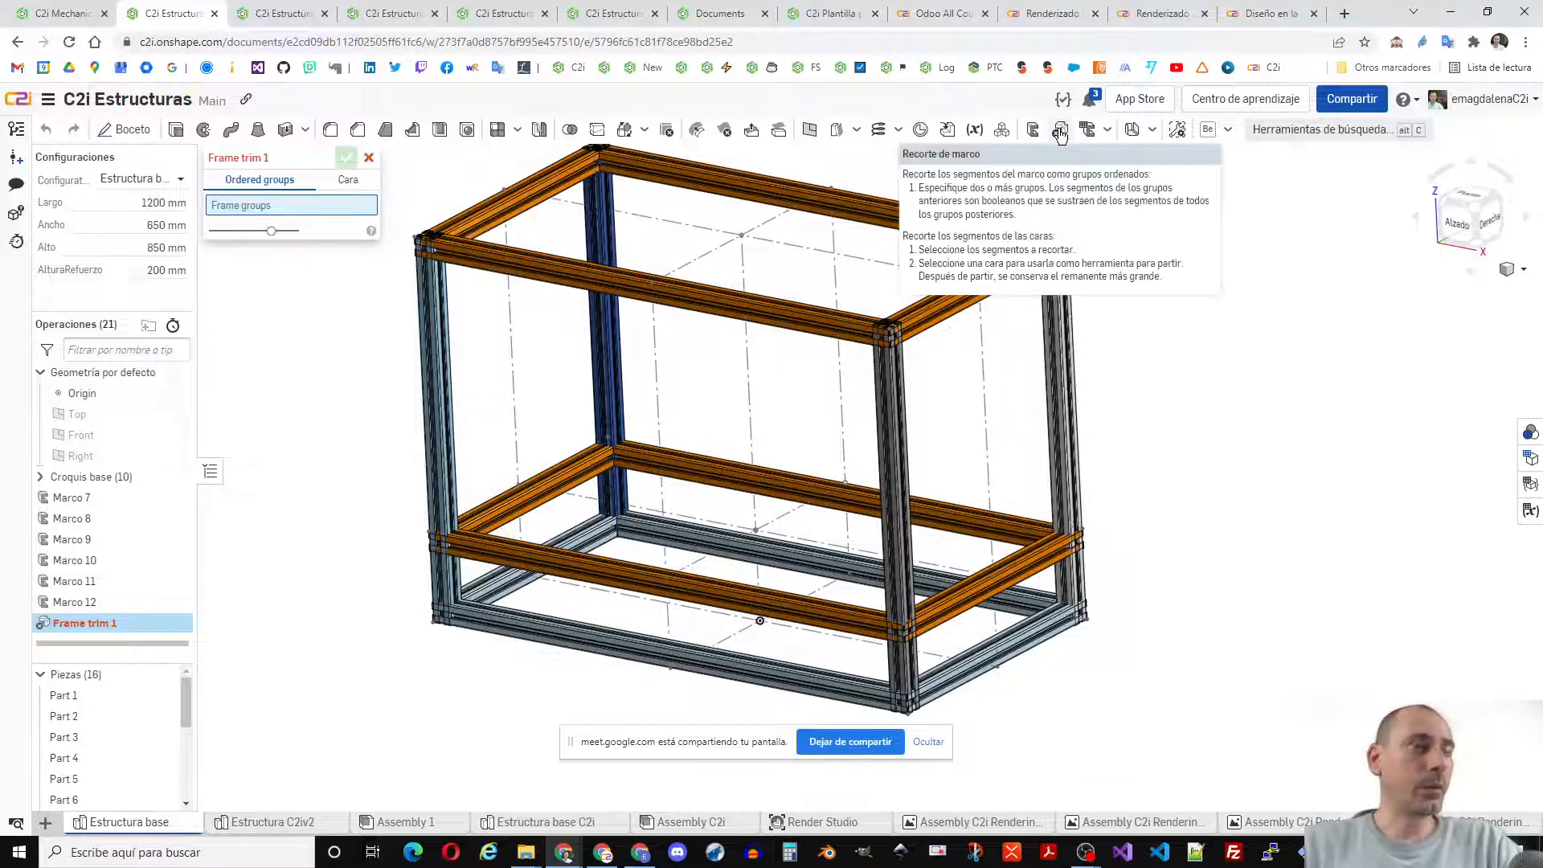
pyautogui.moveTo(823, 388); pyautogui.dragTo(842, 408, button='middle')
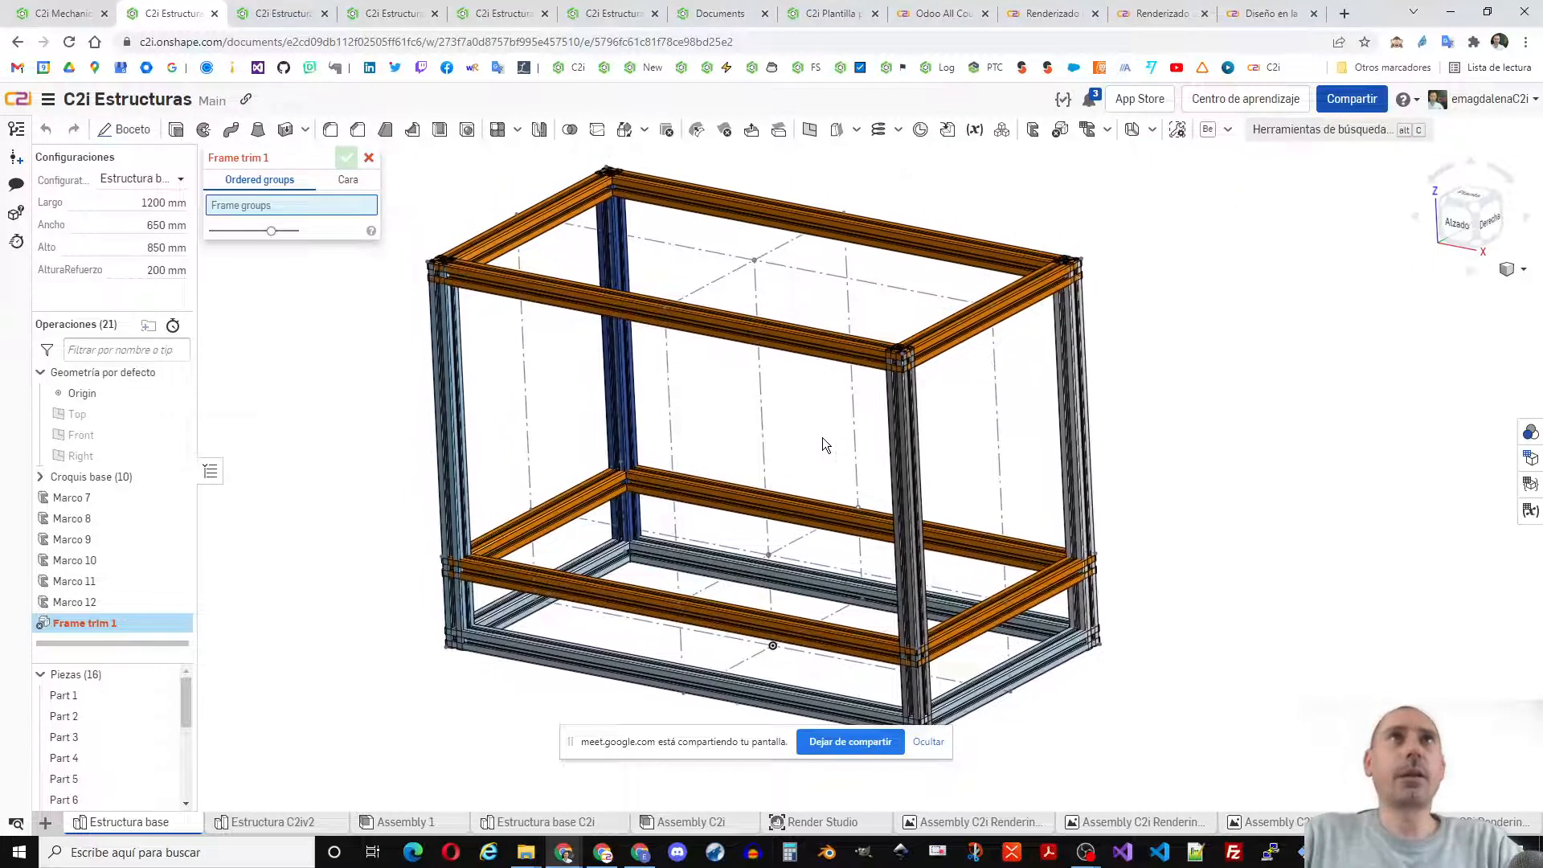
pyautogui.click(347, 180)
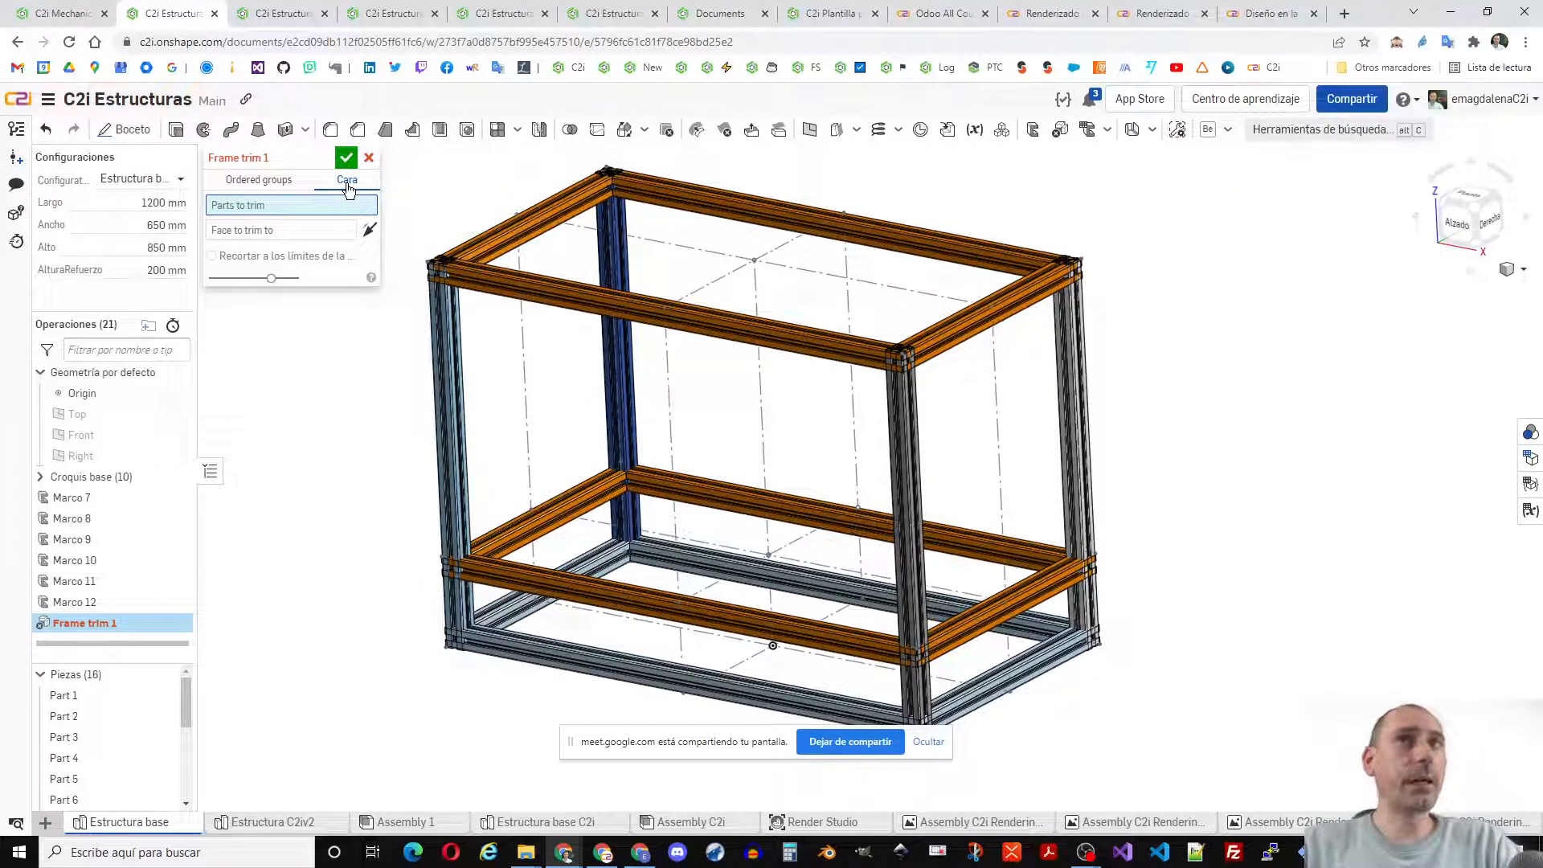
pyautogui.click(623, 668)
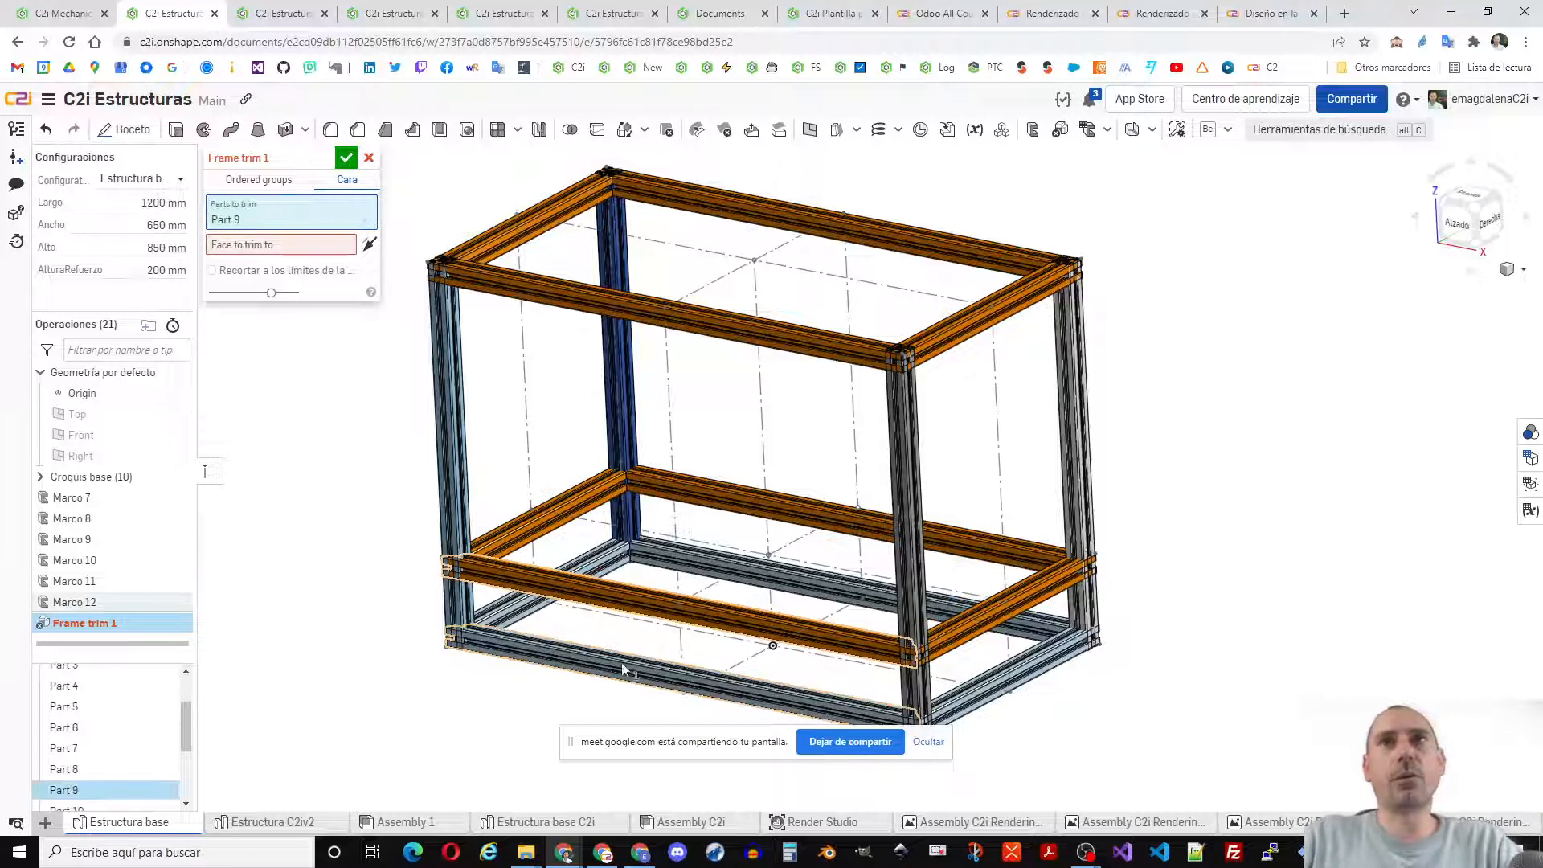
pyautogui.click(623, 668)
pyautogui.click(760, 577)
pyautogui.click(750, 498)
pyautogui.click(743, 329)
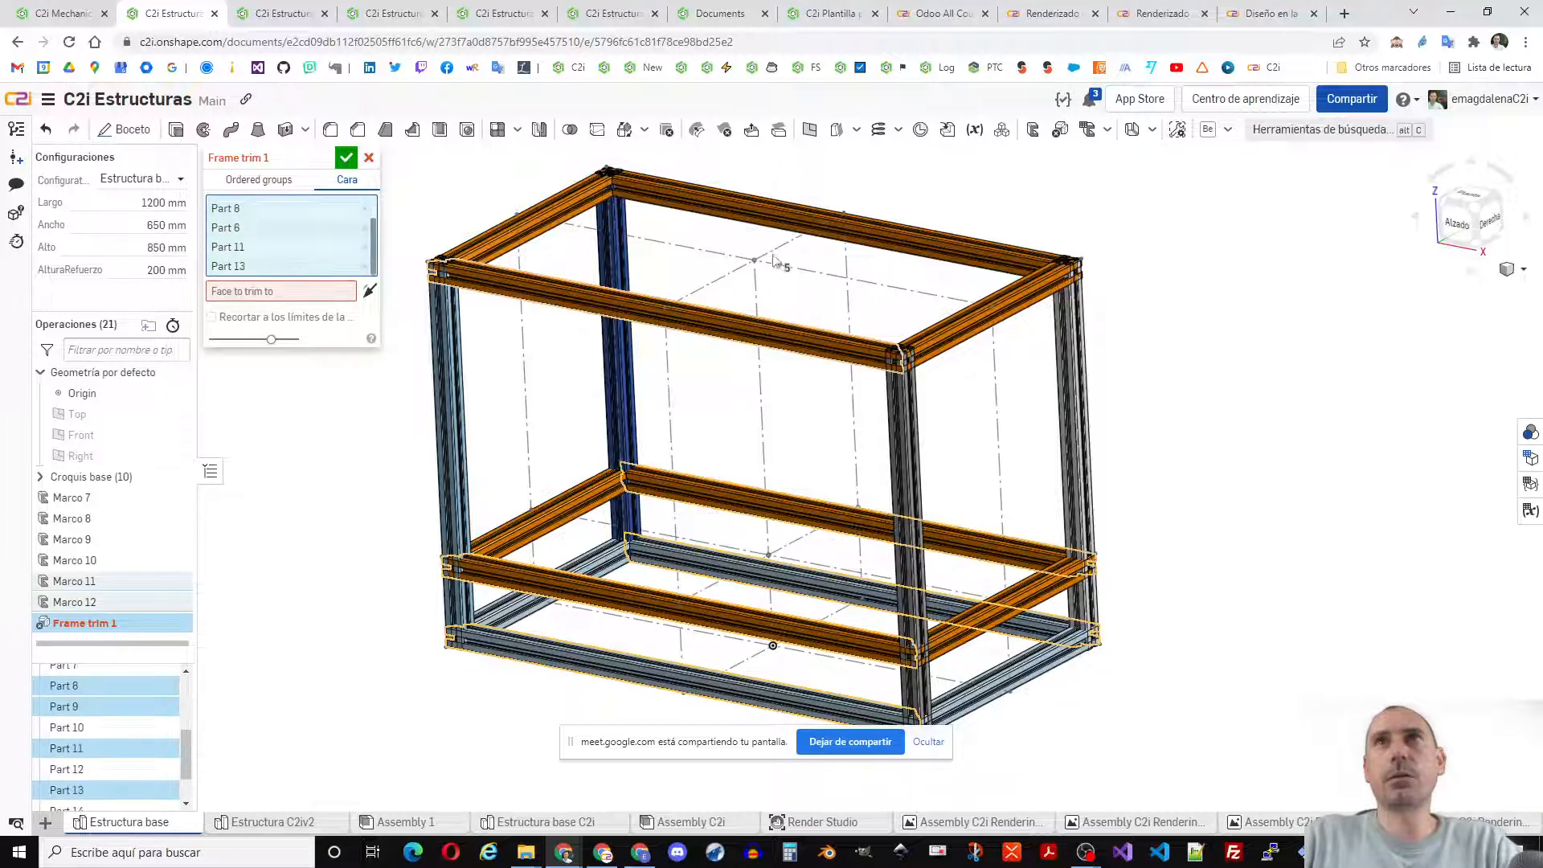
pyautogui.click(774, 261)
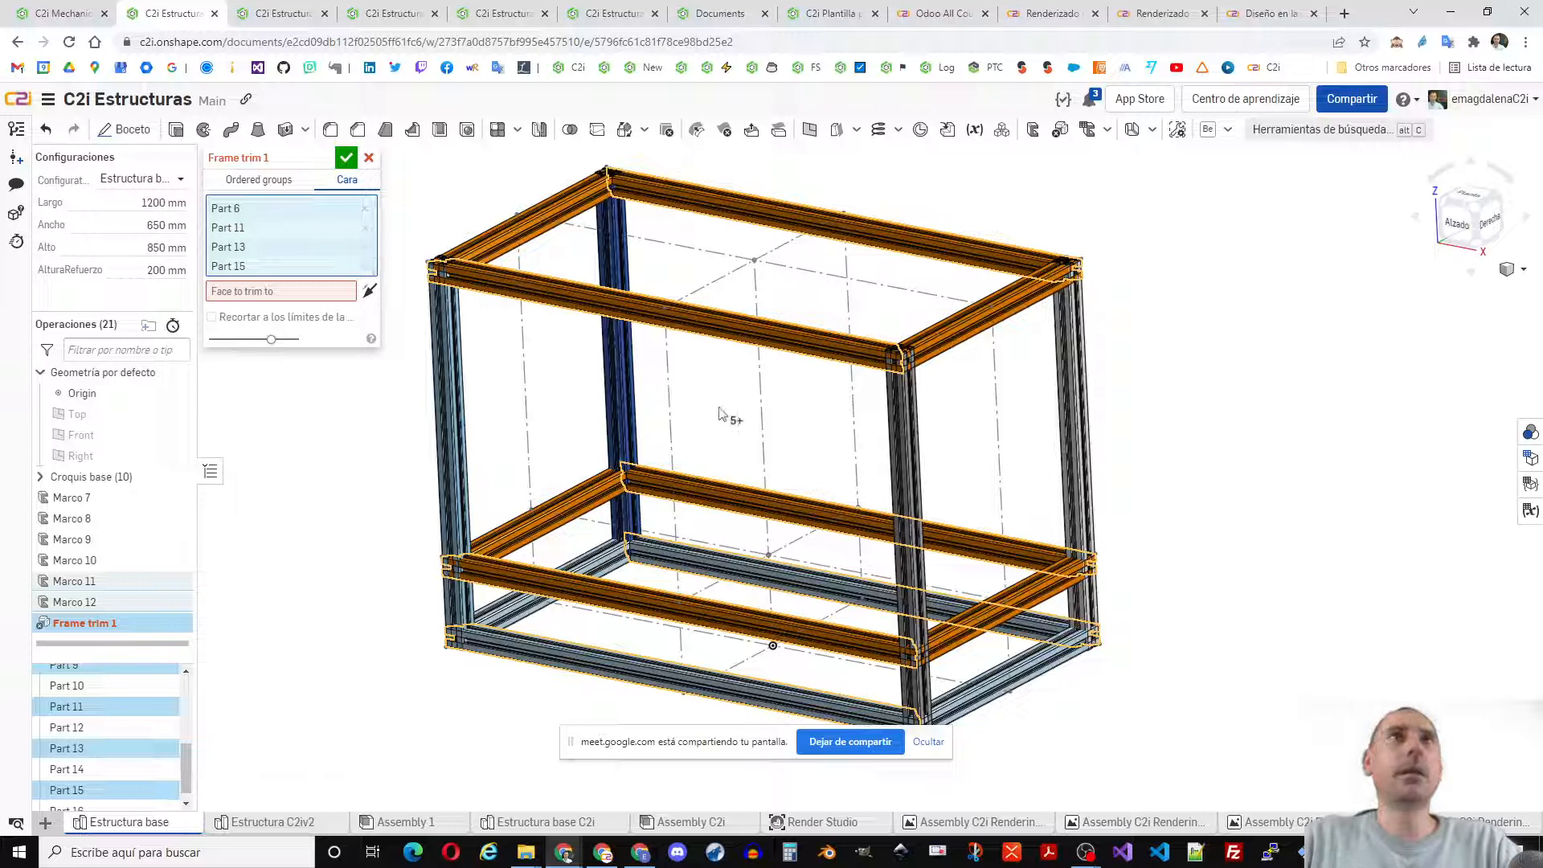
# - Set the inward-facing side face of the Marco 7 post as the face to trim to, and accept the frame trim
pyautogui.click(275, 292)
pyautogui.scroll(5, 461, 521)
pyautogui.scroll(2, 461, 521)
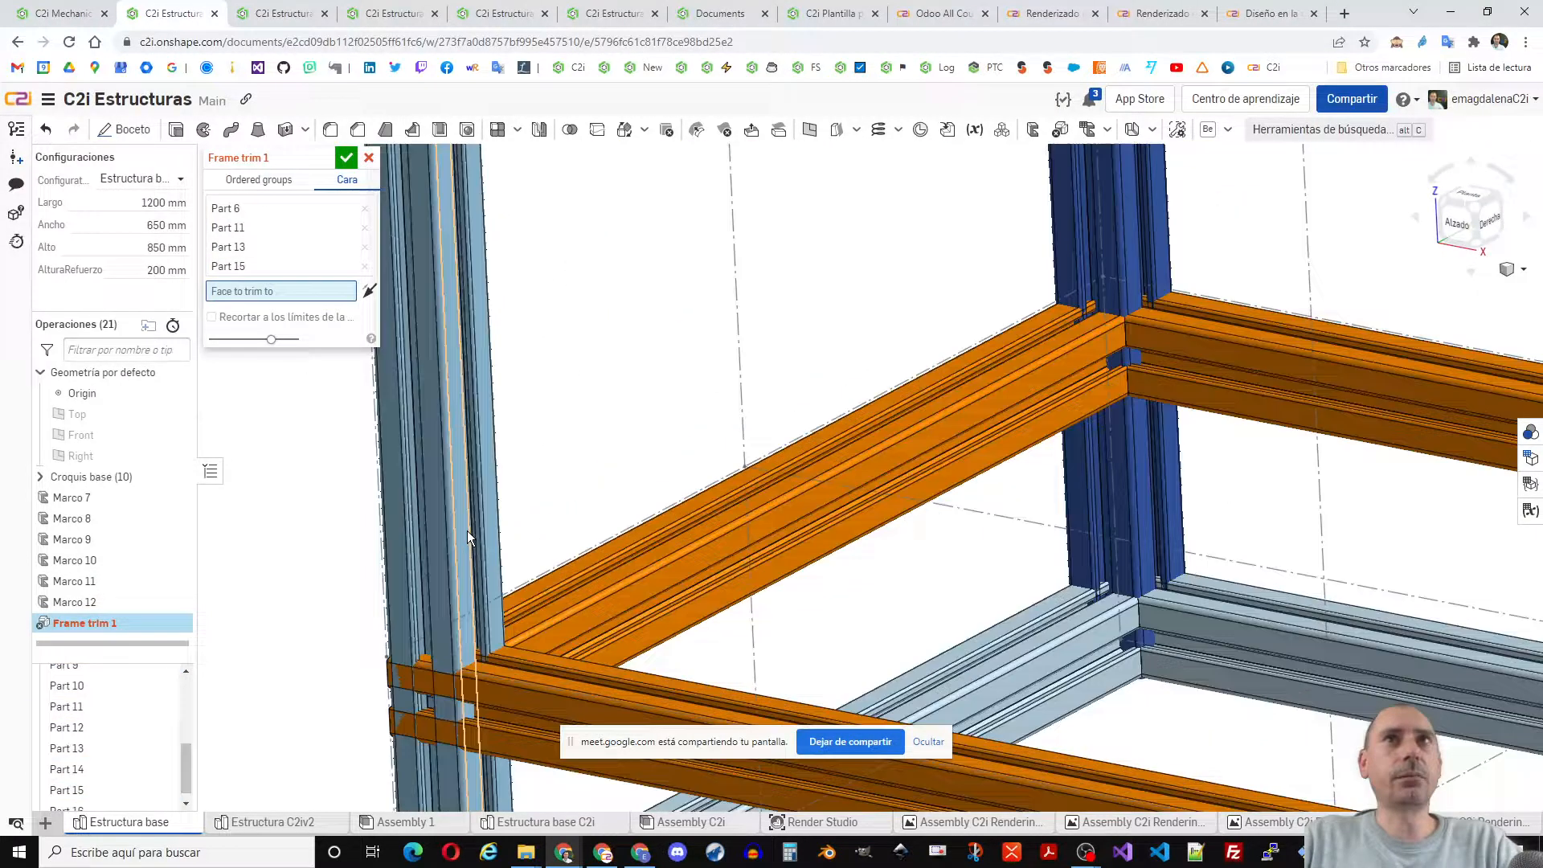
pyautogui.click(464, 532)
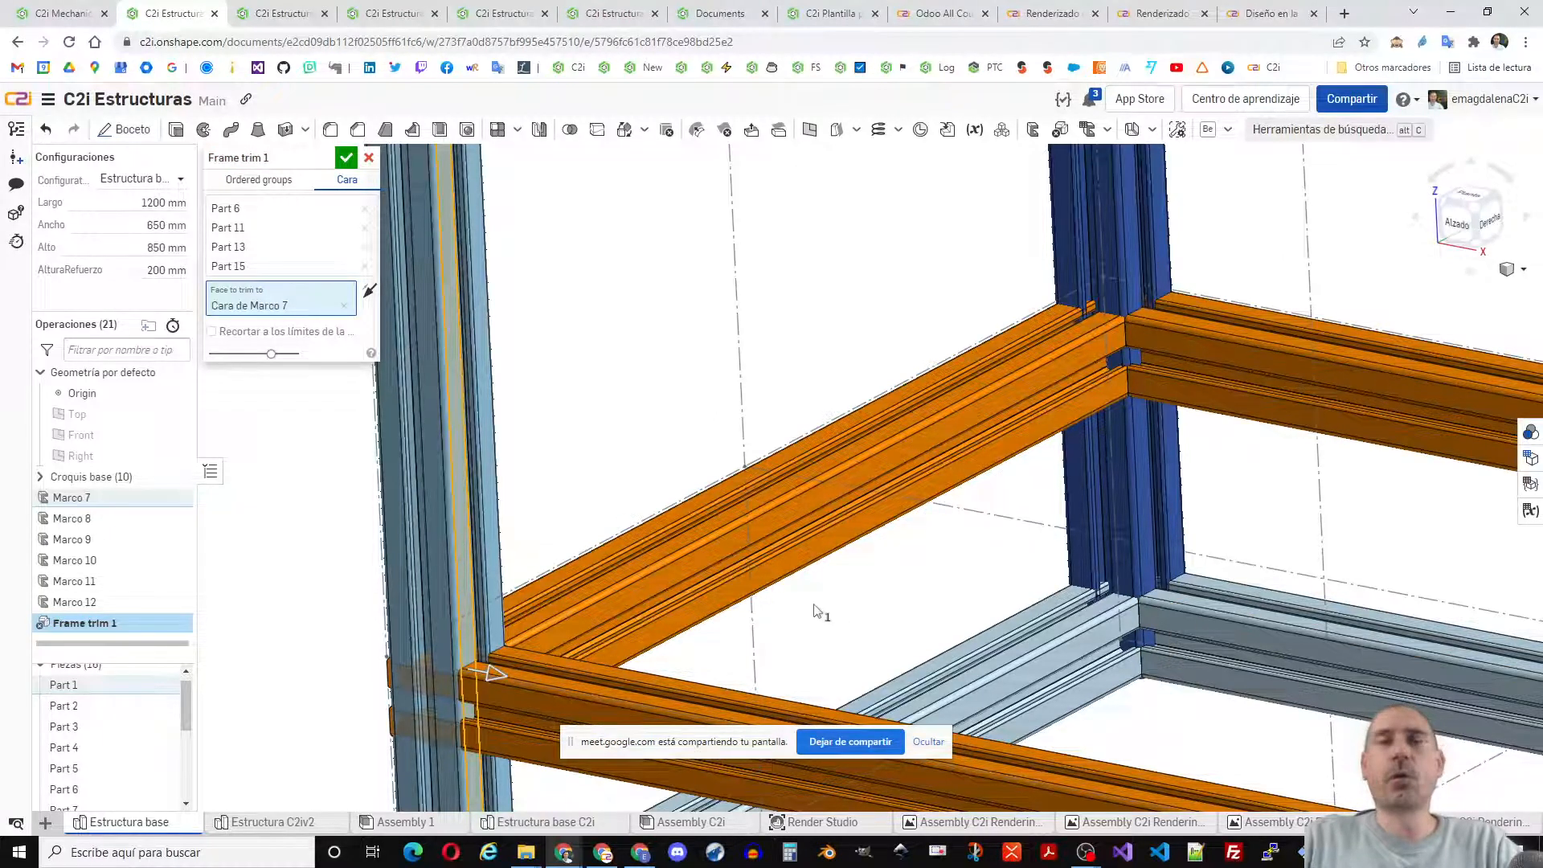
pyautogui.scroll(-2, 843, 604)
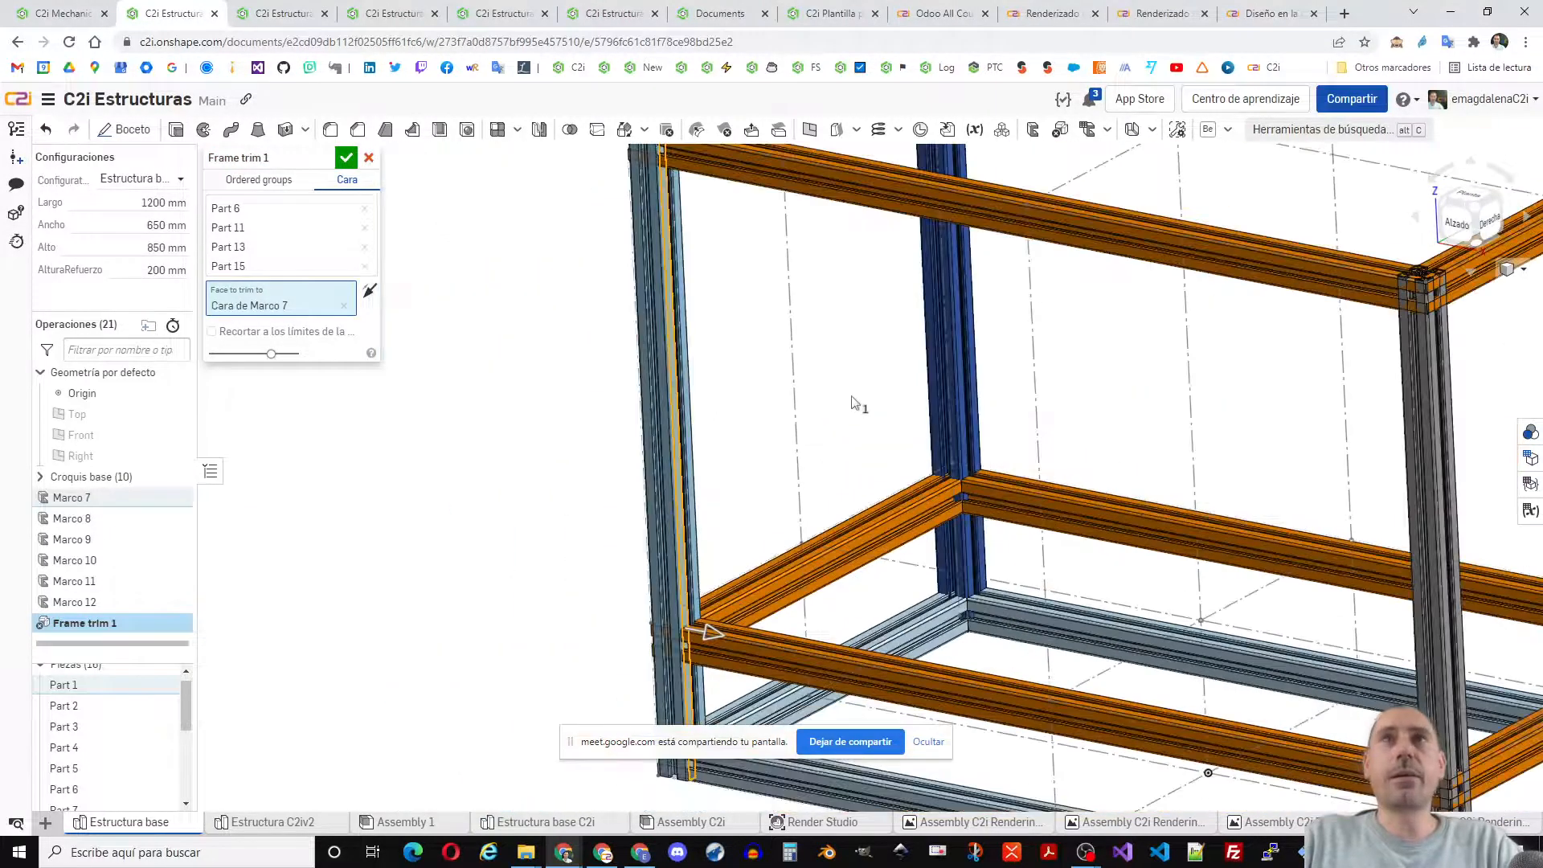
pyautogui.scroll(3, 1109, 494)
pyautogui.scroll(-5, 1109, 494)
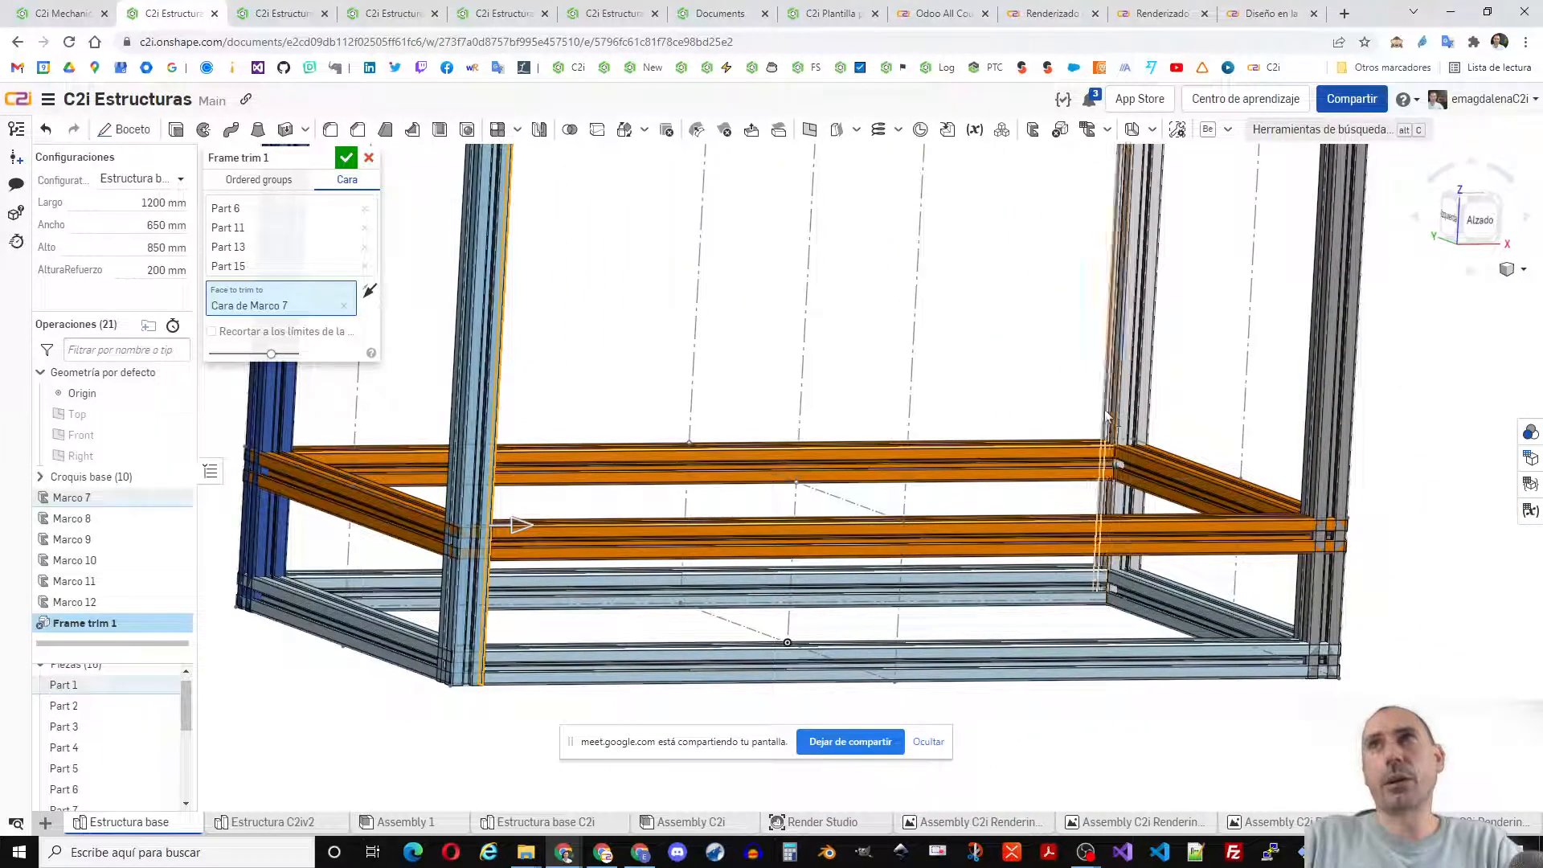
pyautogui.scroll(-5, 872, 413)
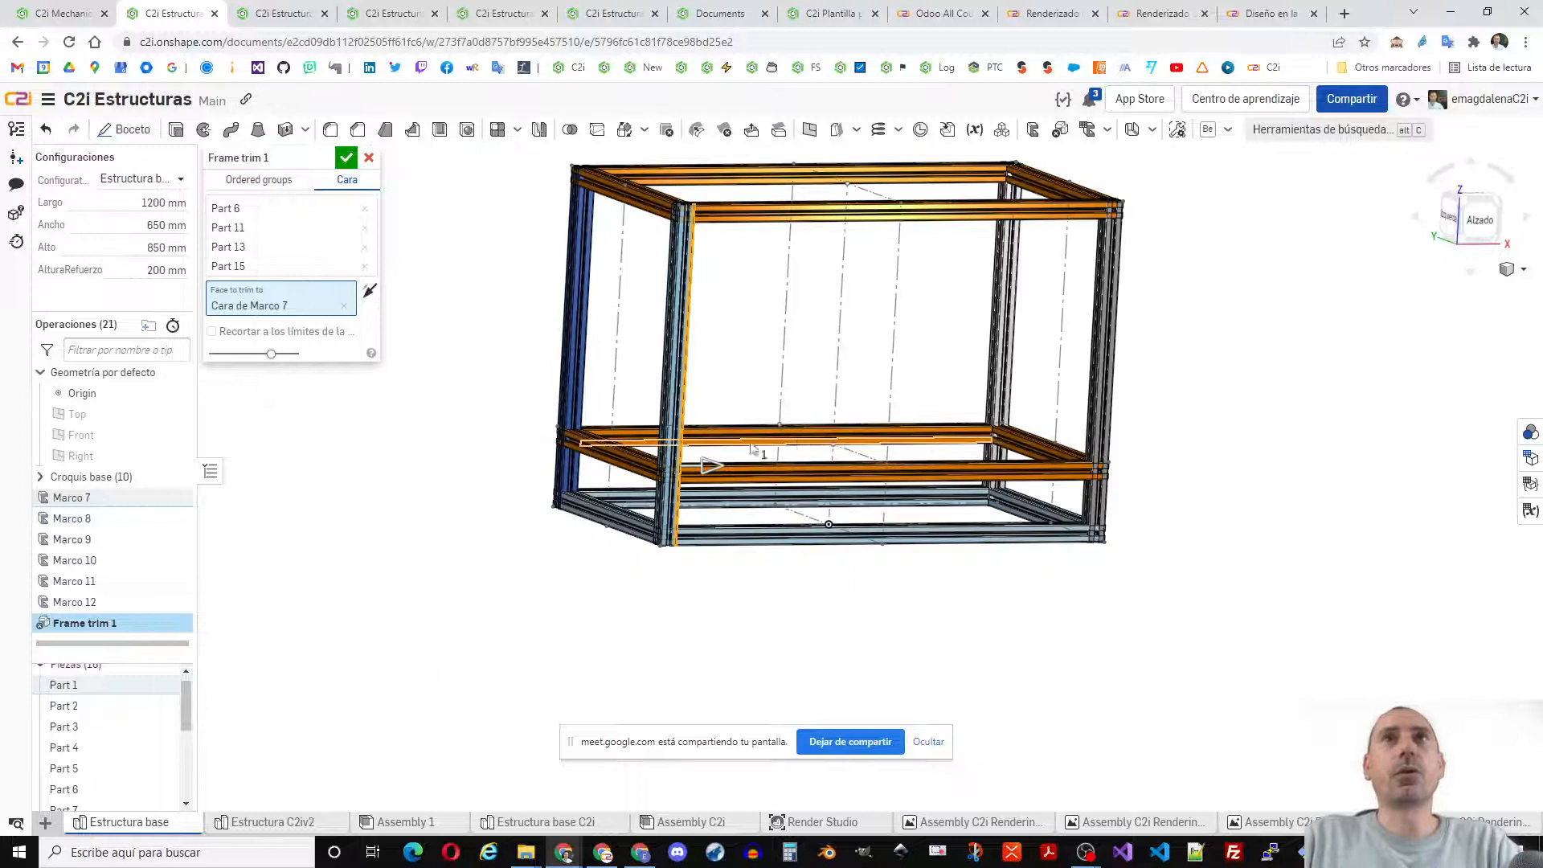
pyautogui.moveTo(620, 412); pyautogui.dragTo(904, 489, button='right')
pyautogui.moveTo(1169, 539); pyautogui.dragTo(955, 532, button='right')
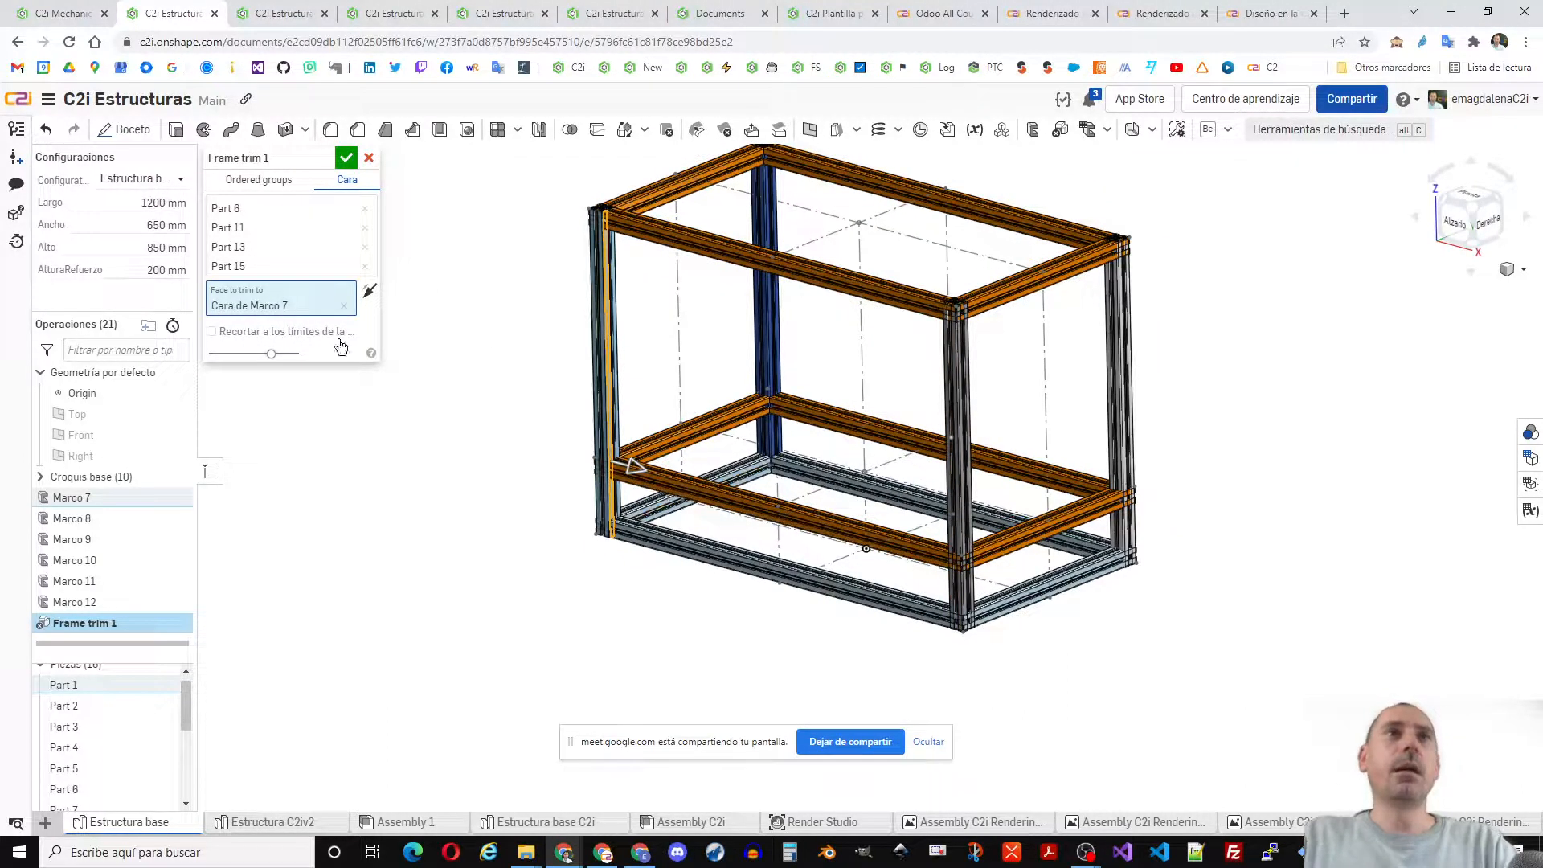
pyautogui.press('Return')
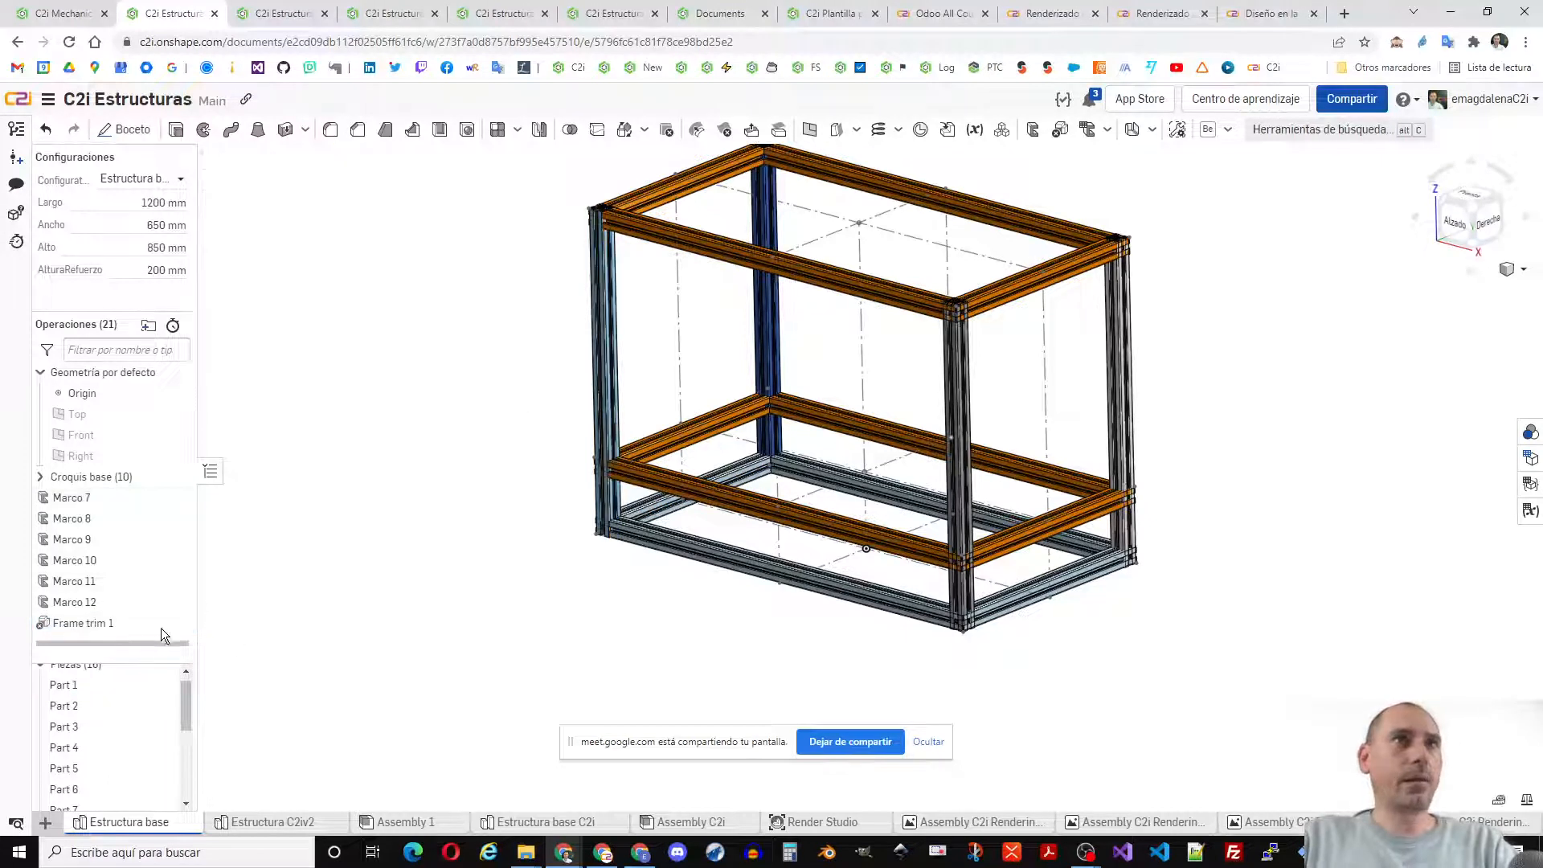
# - Suppress the Frame trim 1 feature
pyautogui.rightClick(103, 631)
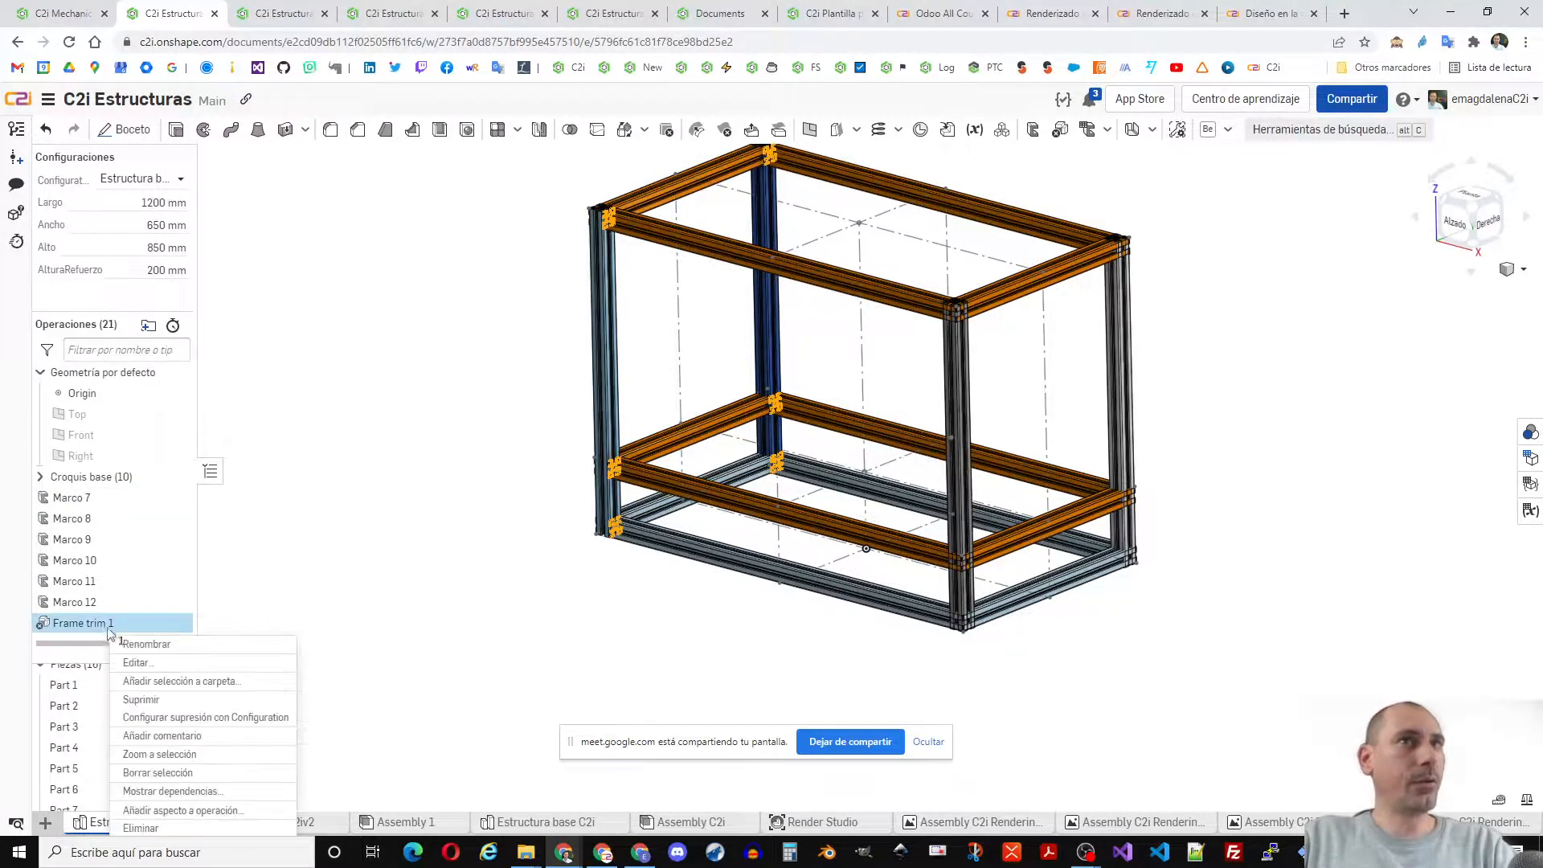
pyautogui.click(141, 703)
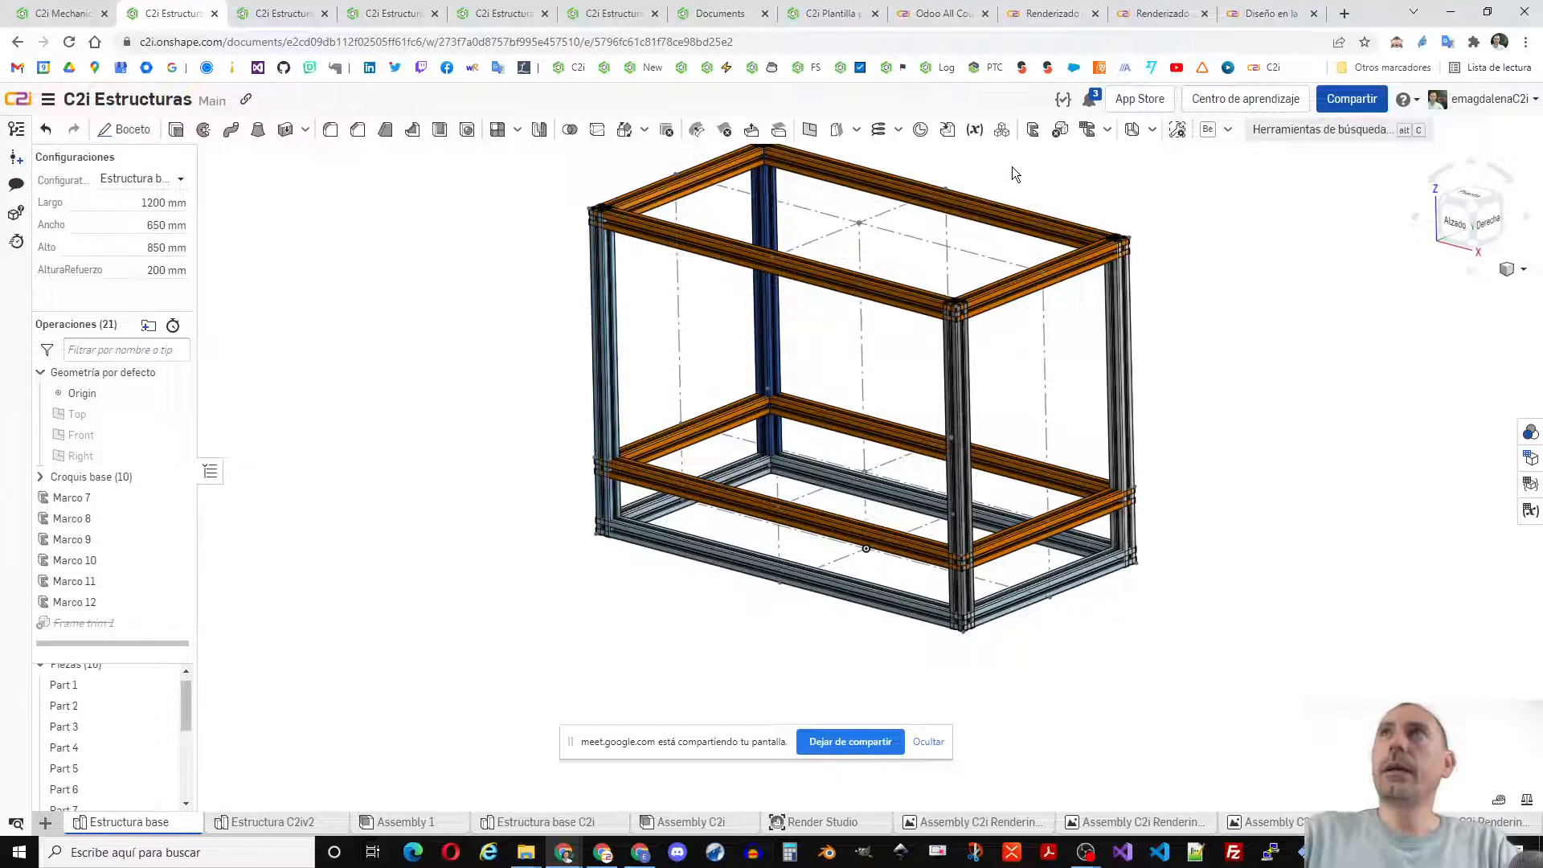
# - Start a new frame trim by ordered groups and put the four vertical posts in the first group
pyautogui.click(1068, 134)
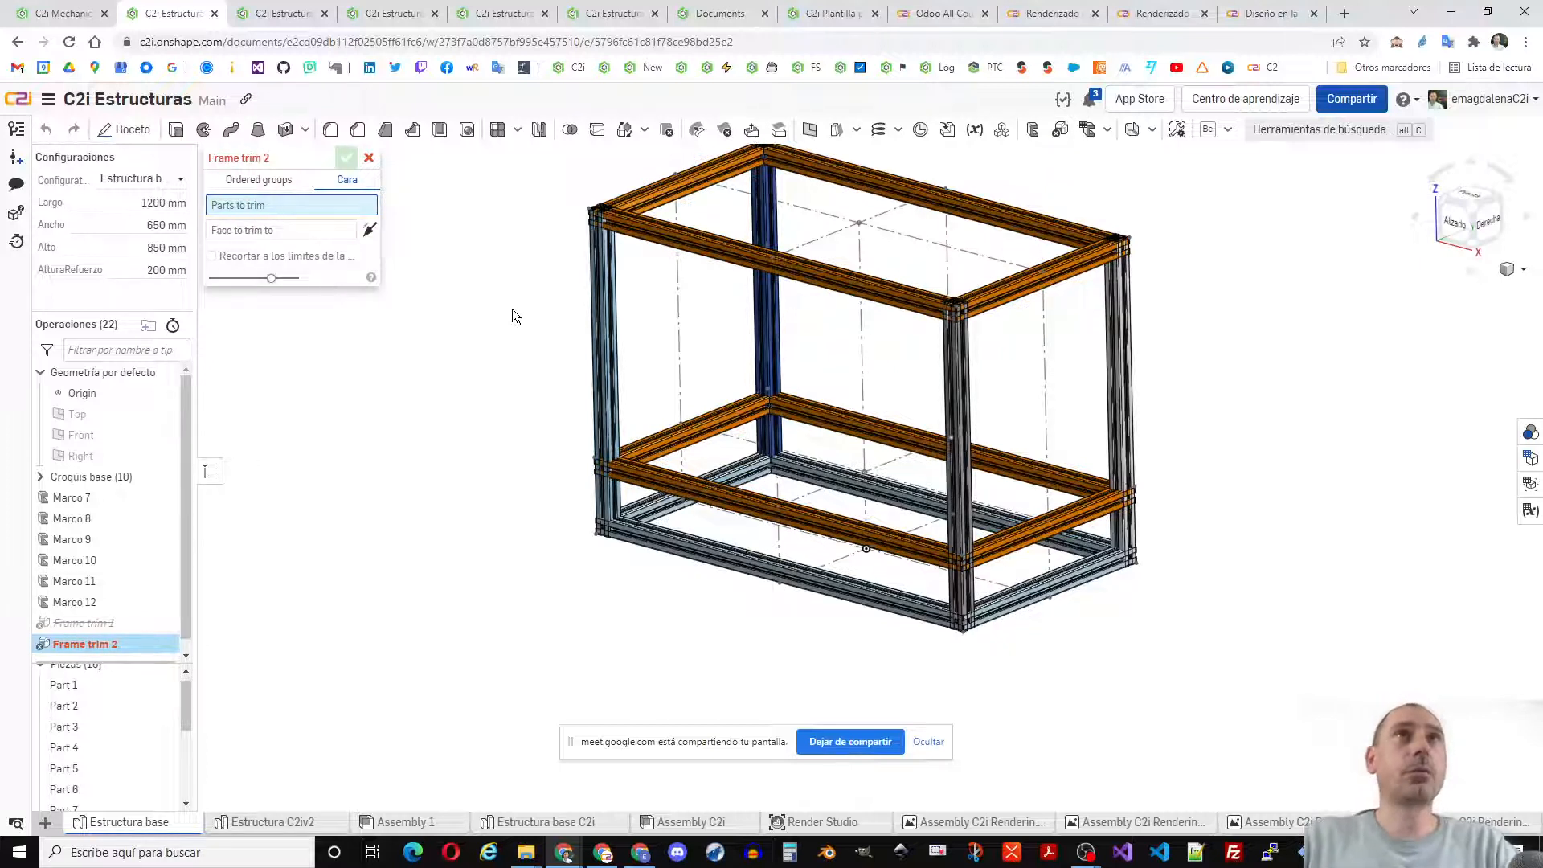
pyautogui.click(265, 179)
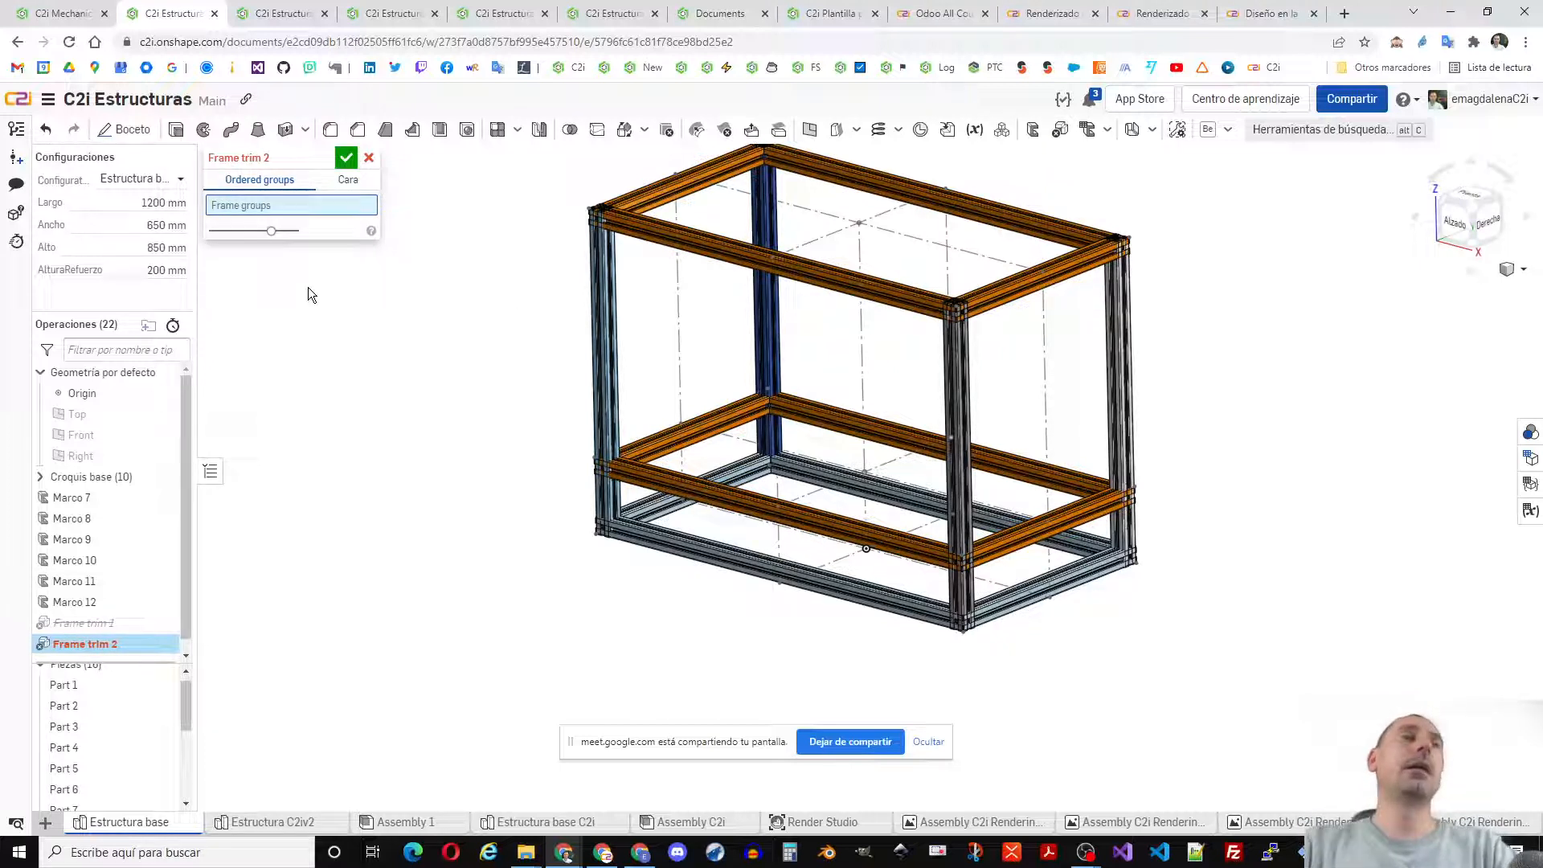
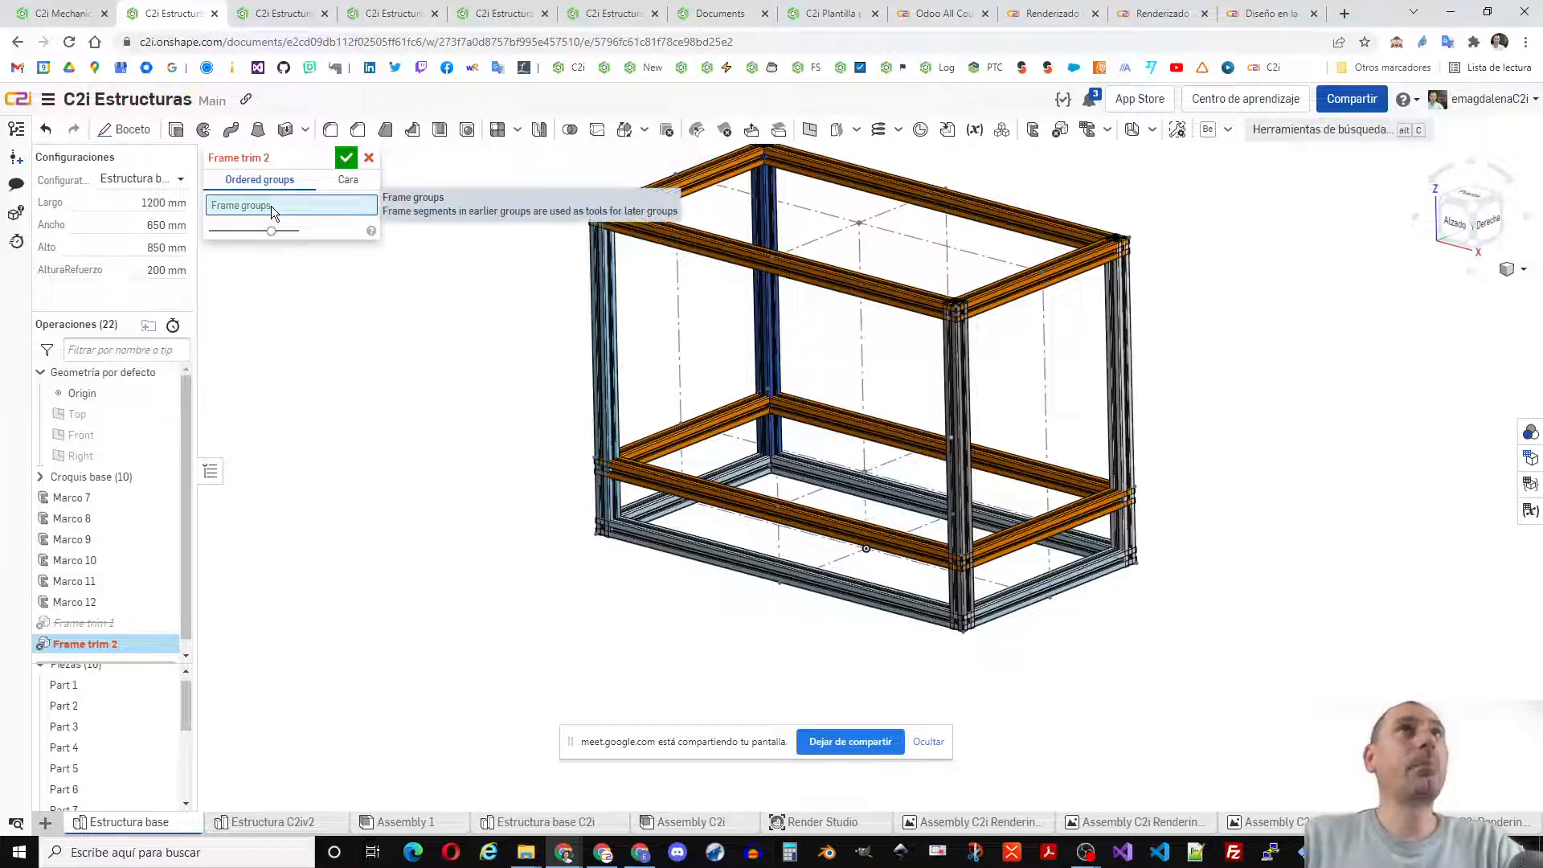
pyautogui.moveTo(441, 331); pyautogui.dragTo(417, 406, button='middle')
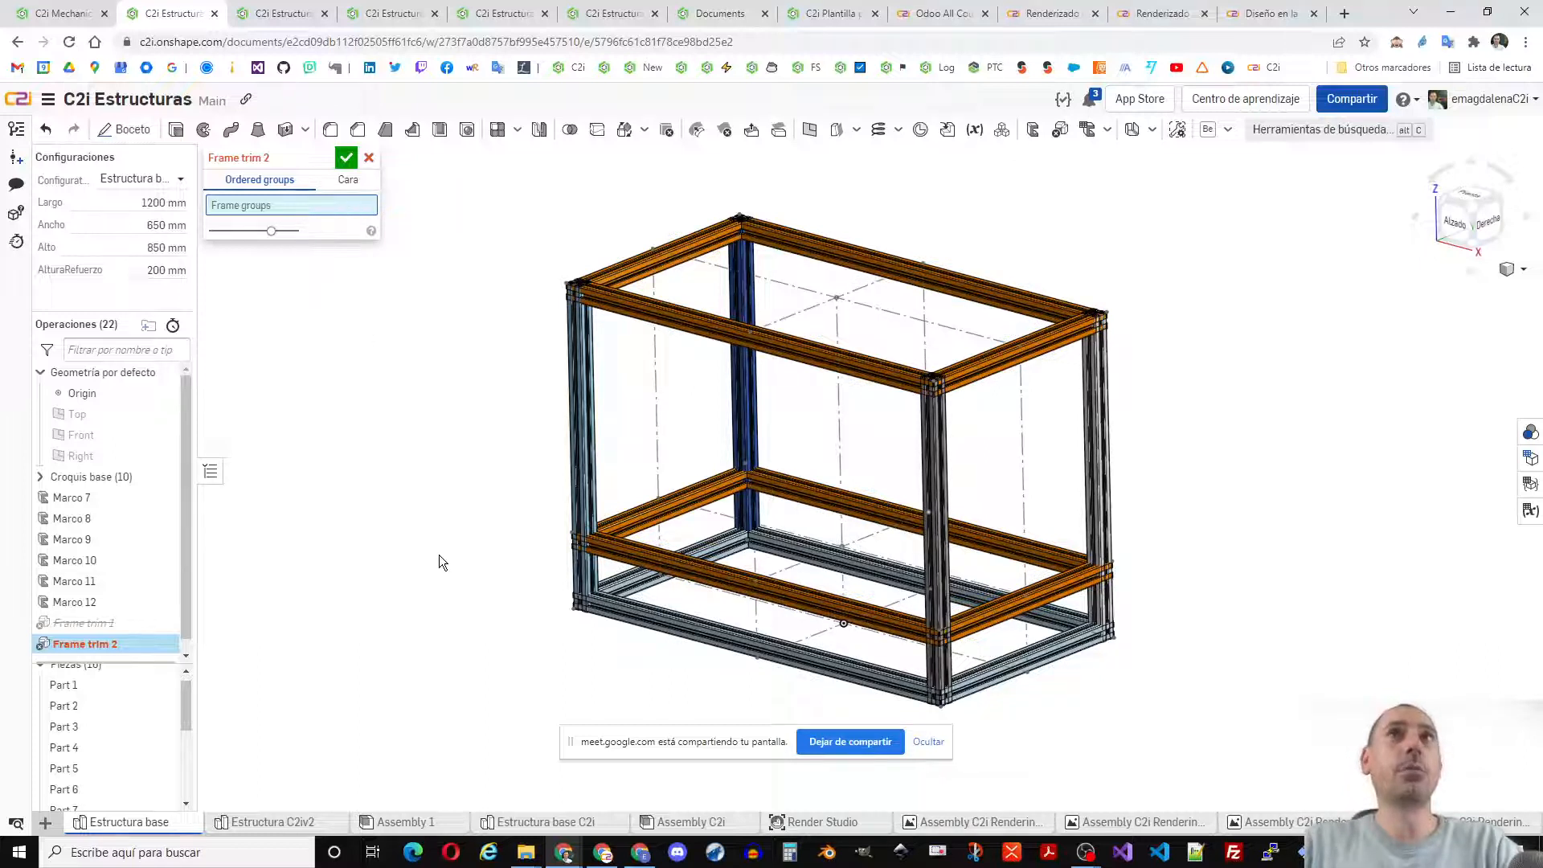
pyautogui.click(579, 412)
pyautogui.click(220, 225)
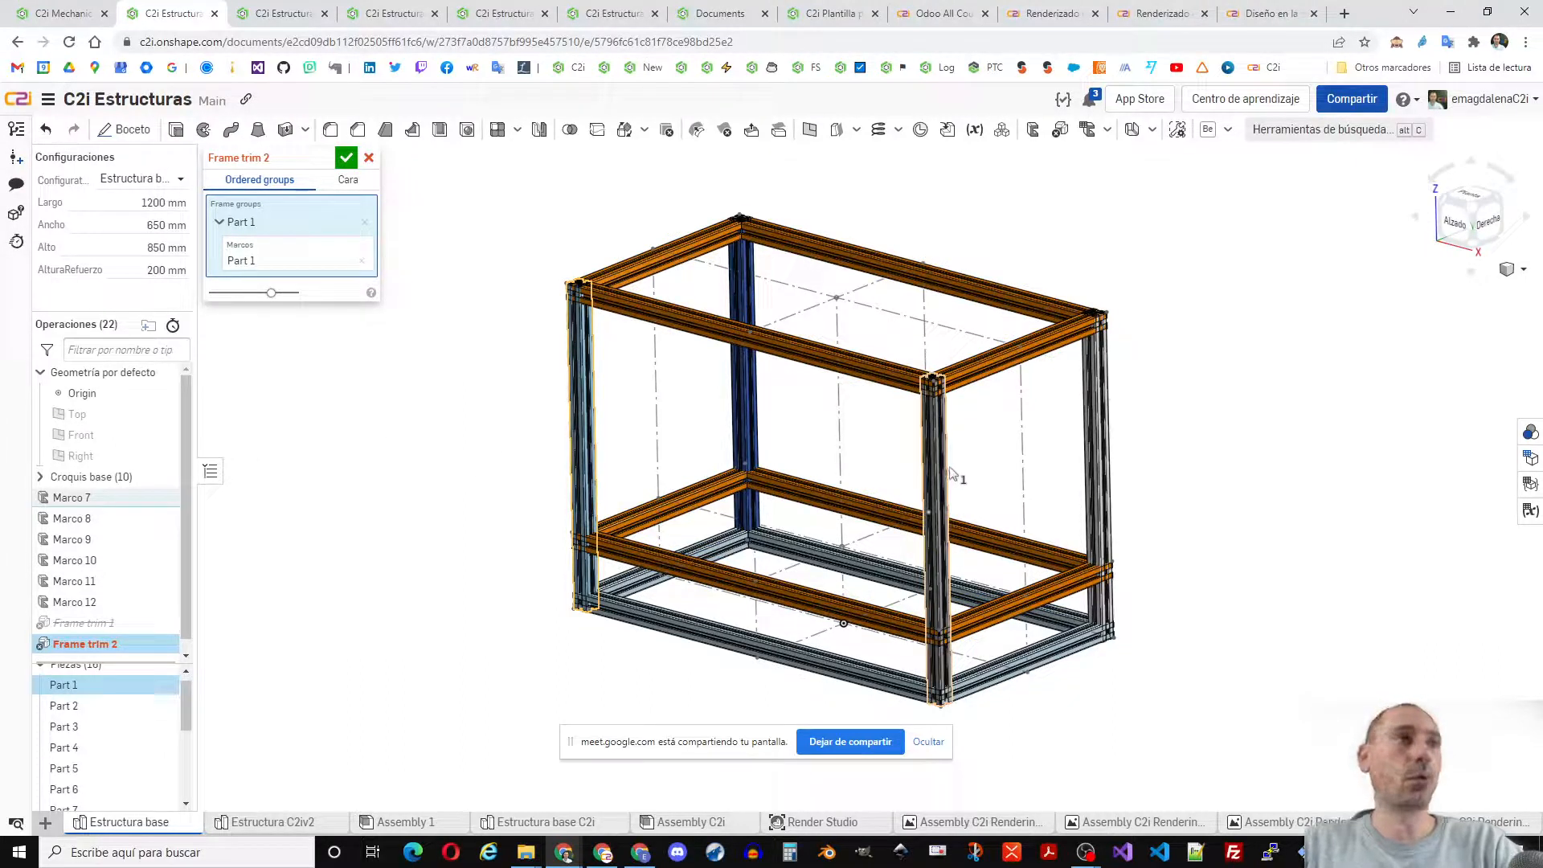
pyautogui.click(258, 257)
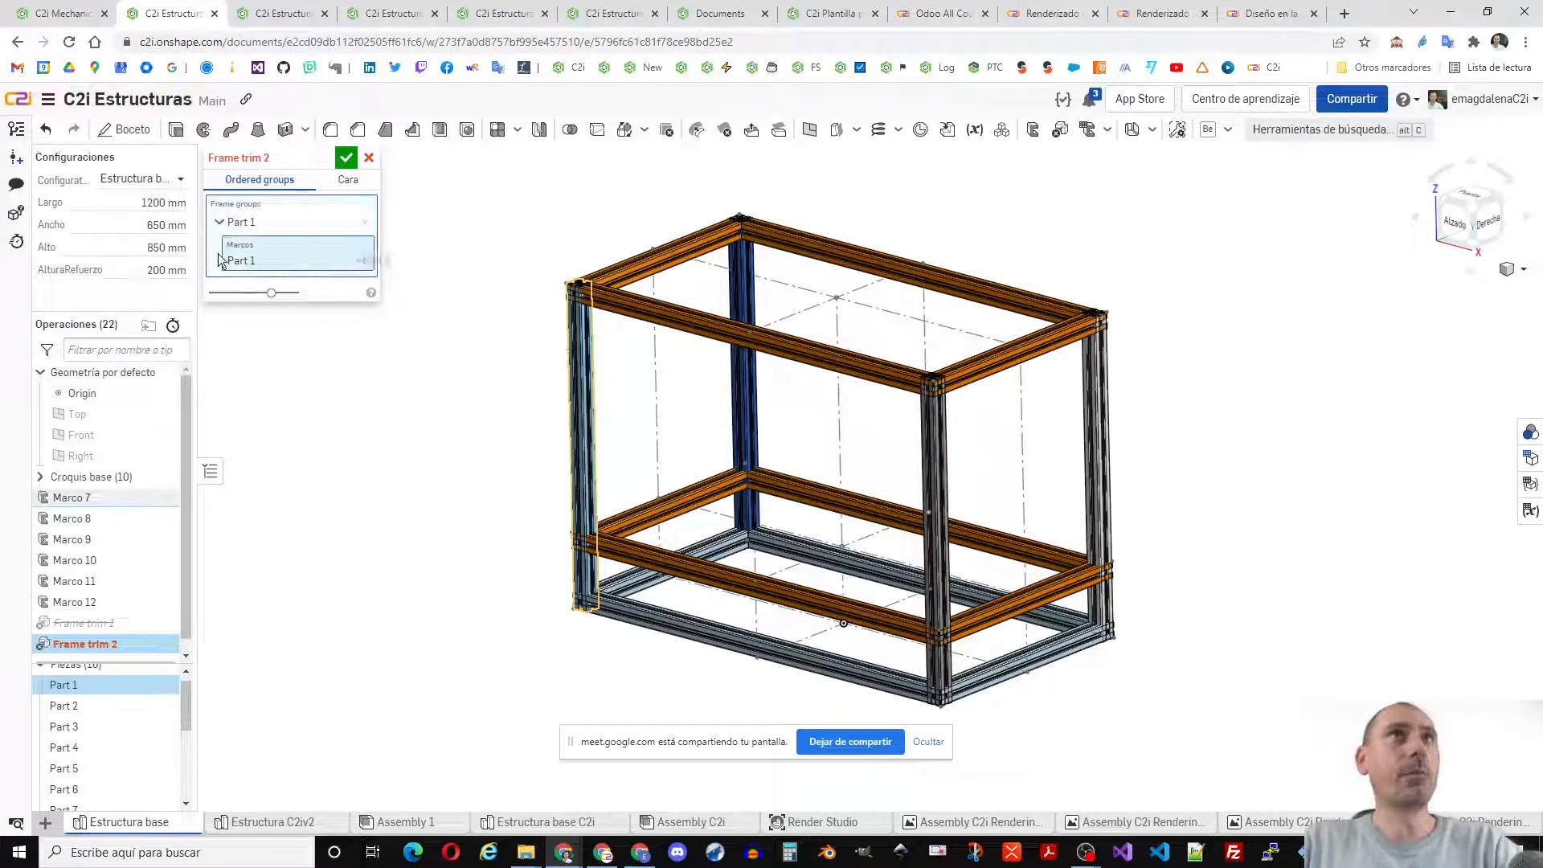
pyautogui.click(746, 294)
pyautogui.click(1087, 396)
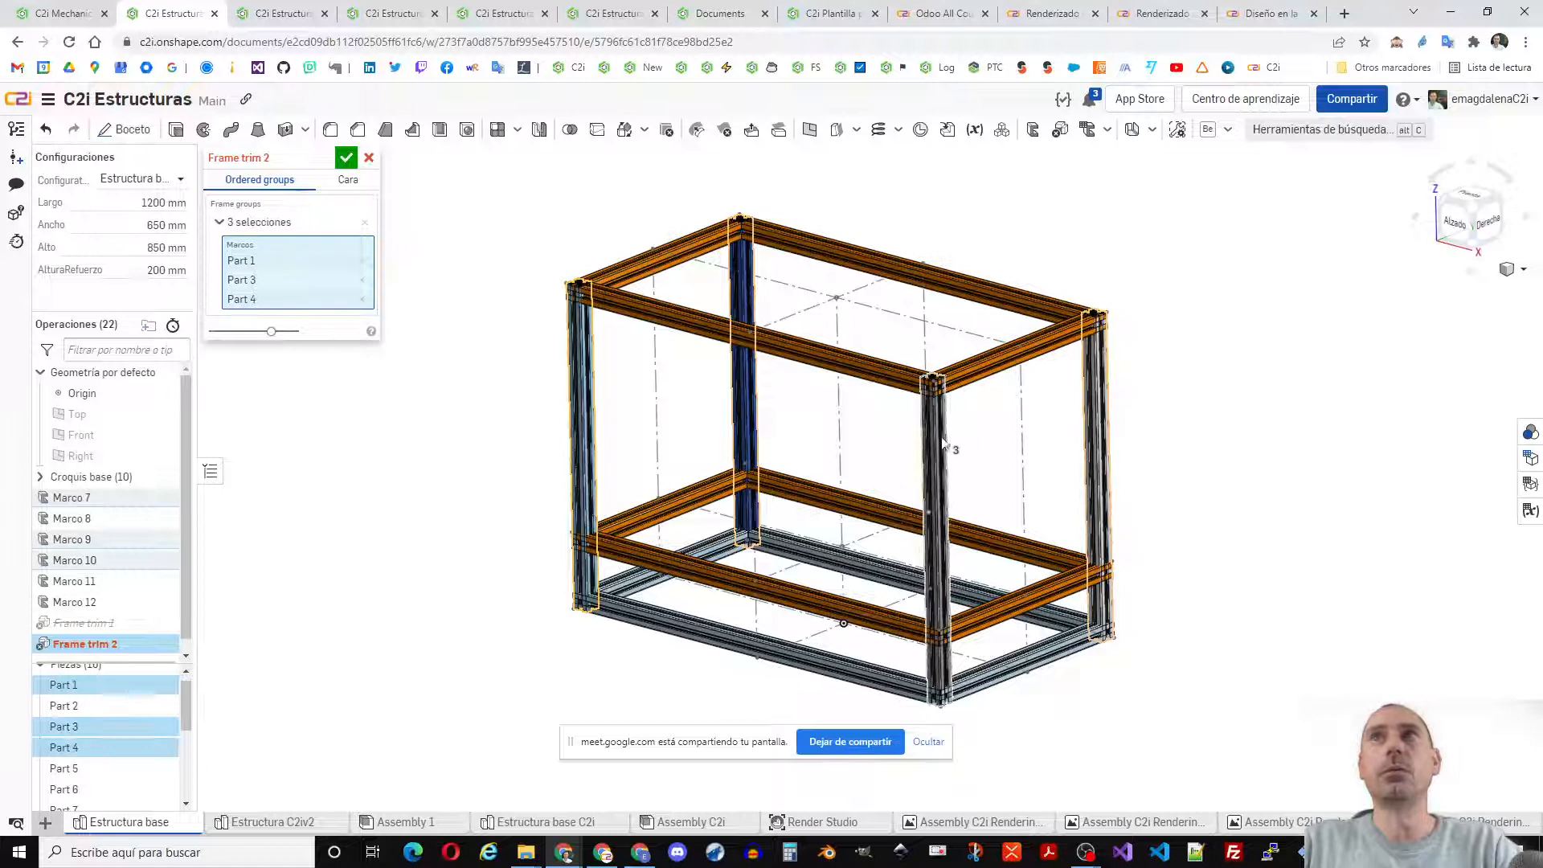
pyautogui.click(932, 512)
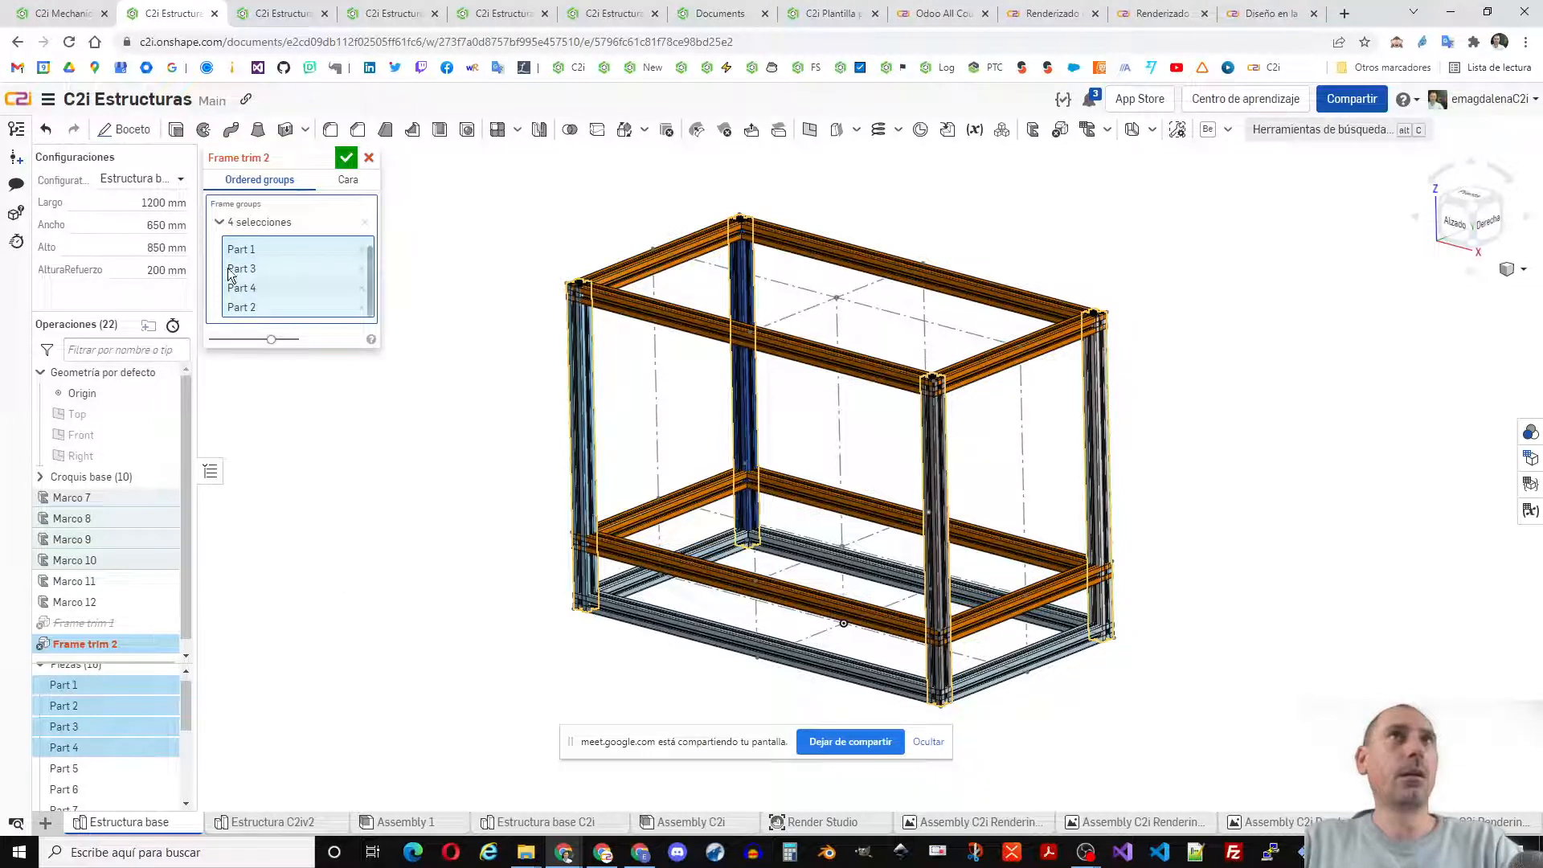
pyautogui.click(222, 223)
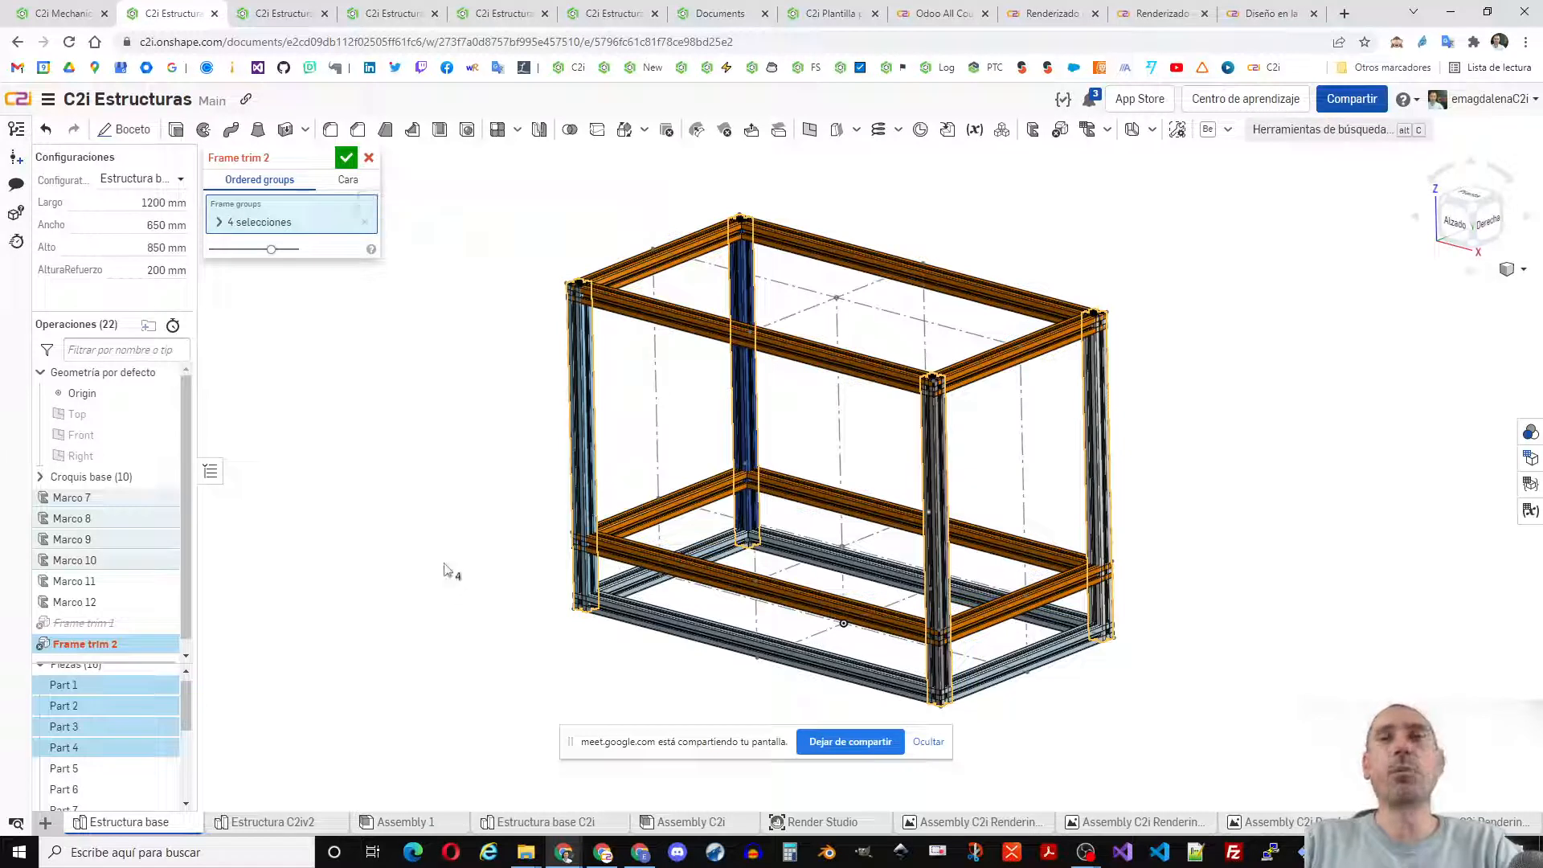
# - Add the four profiles of the base rectangle as the second trim group and accept the frame trim
pyautogui.click(701, 640)
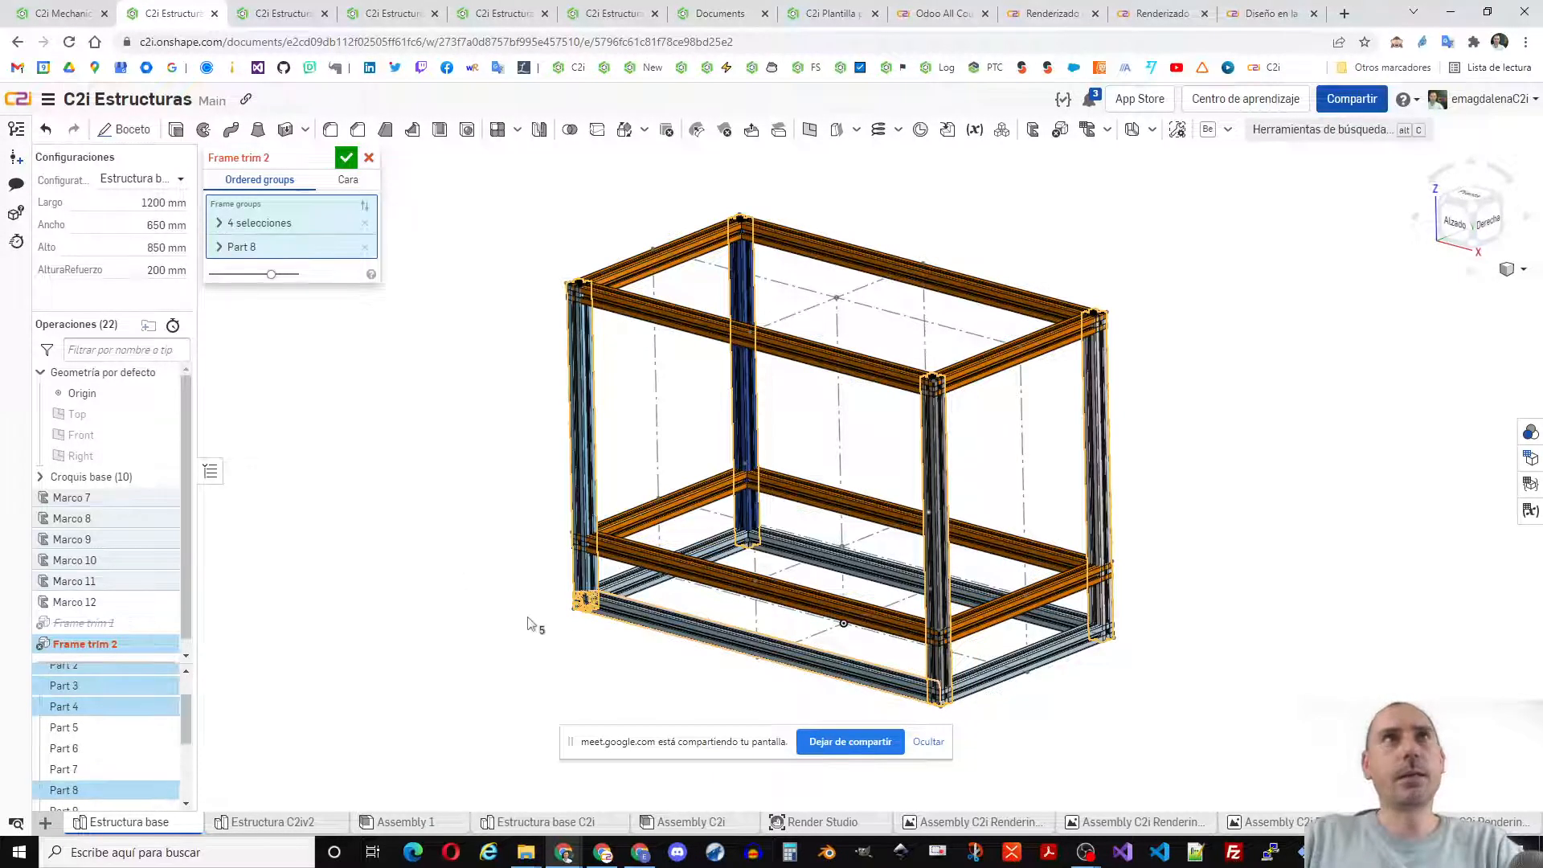
pyautogui.click(219, 247)
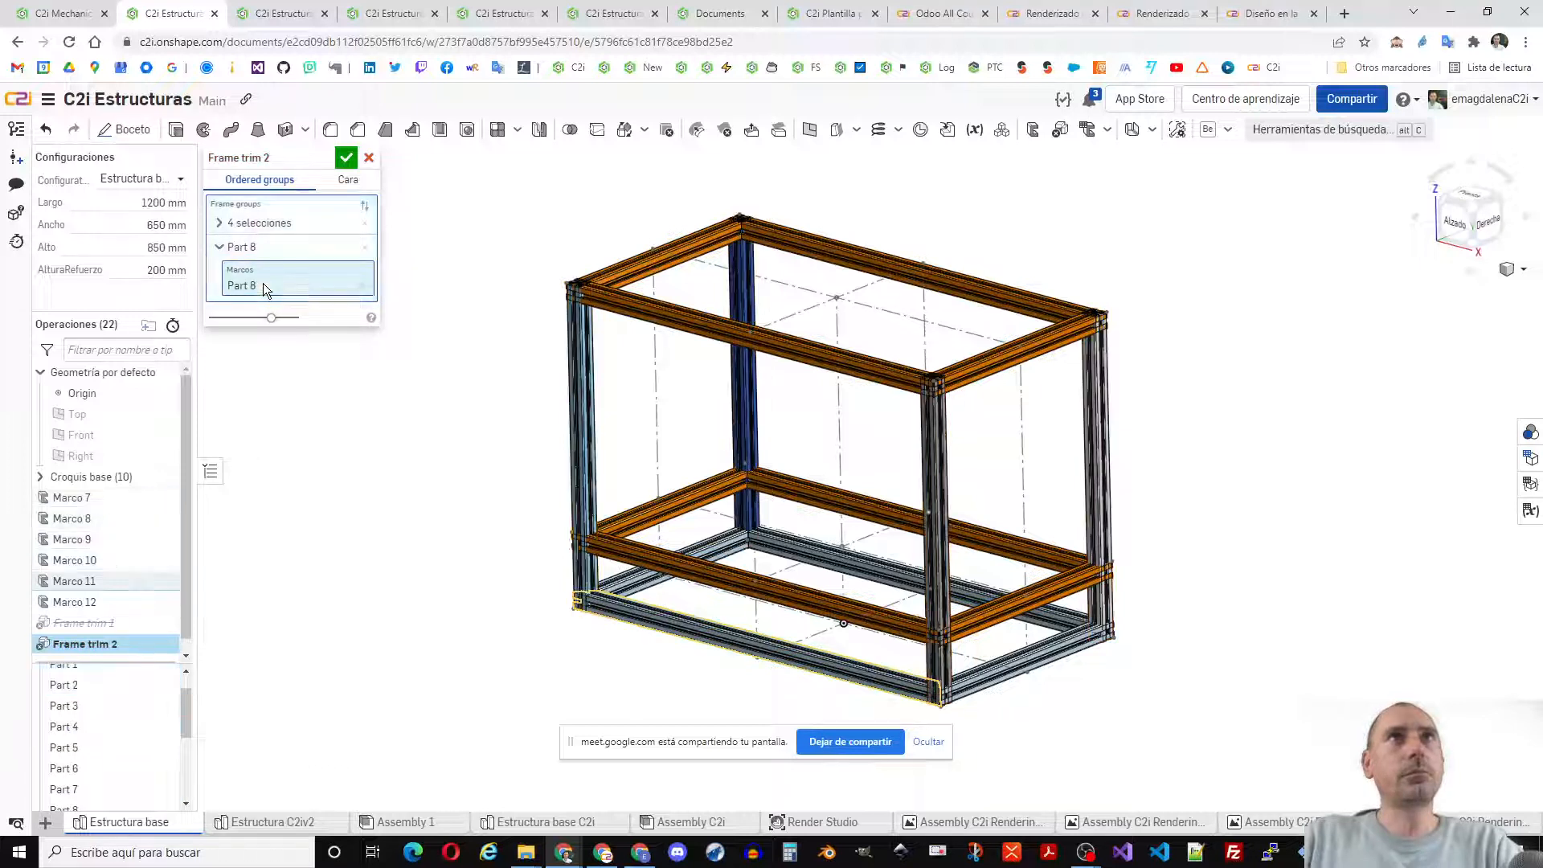
pyautogui.click(645, 586)
pyautogui.click(805, 563)
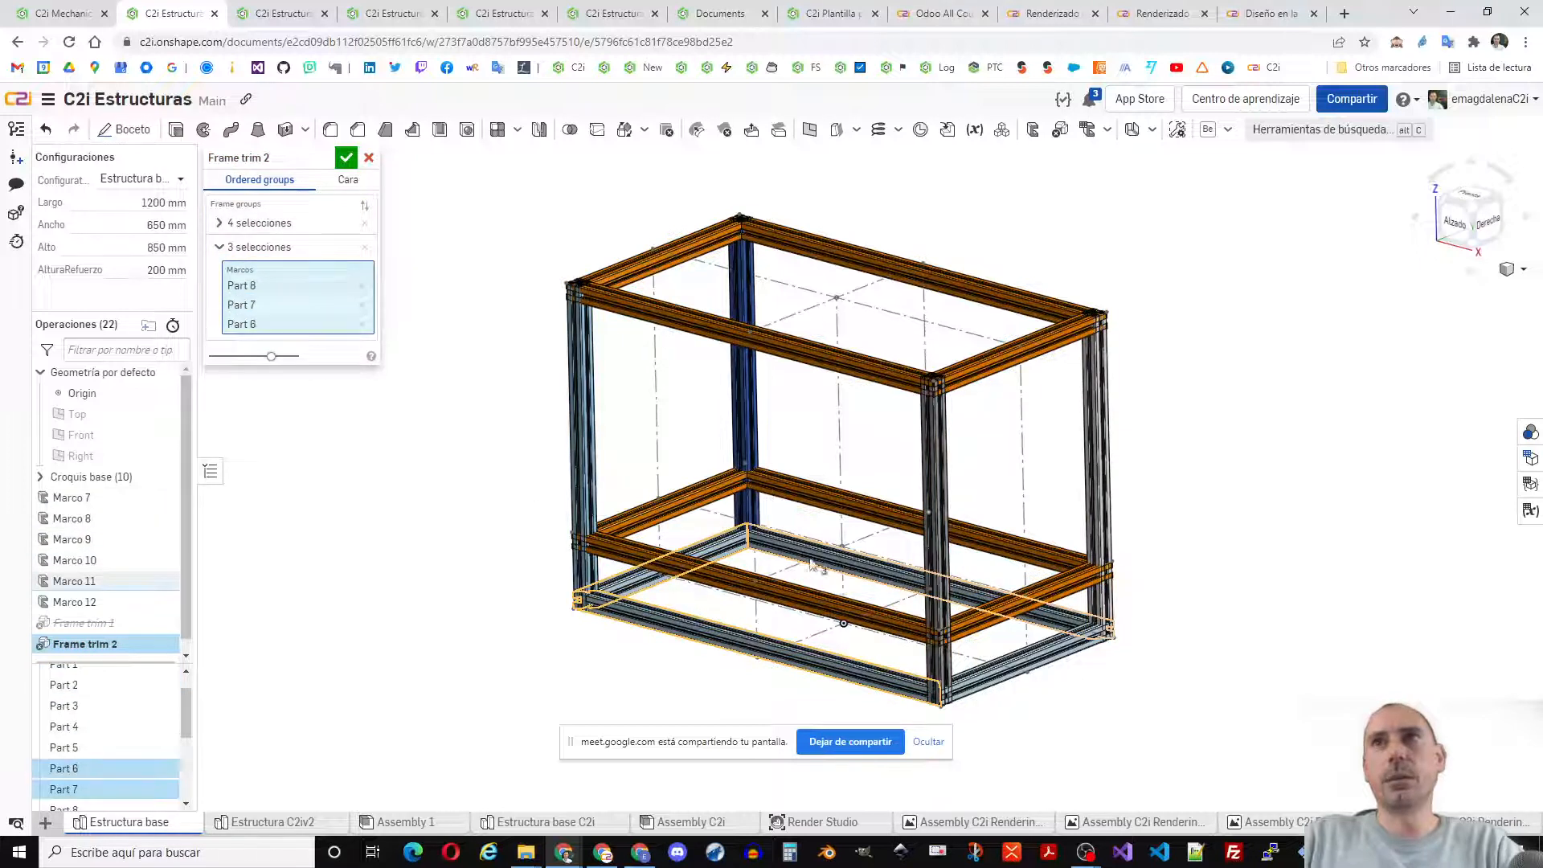
pyautogui.click(1020, 660)
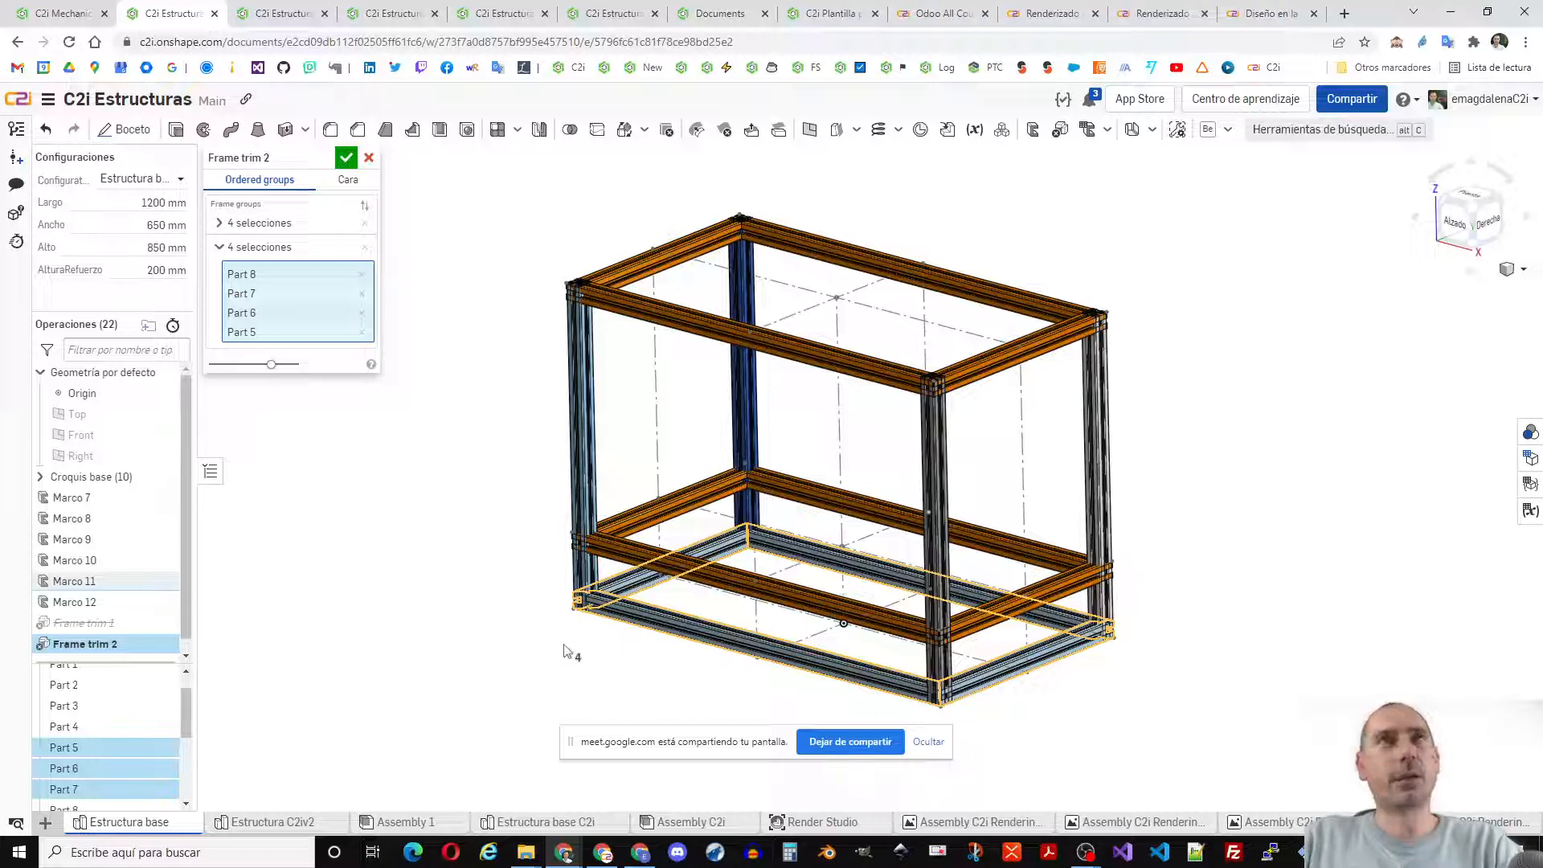
pyautogui.click(219, 246)
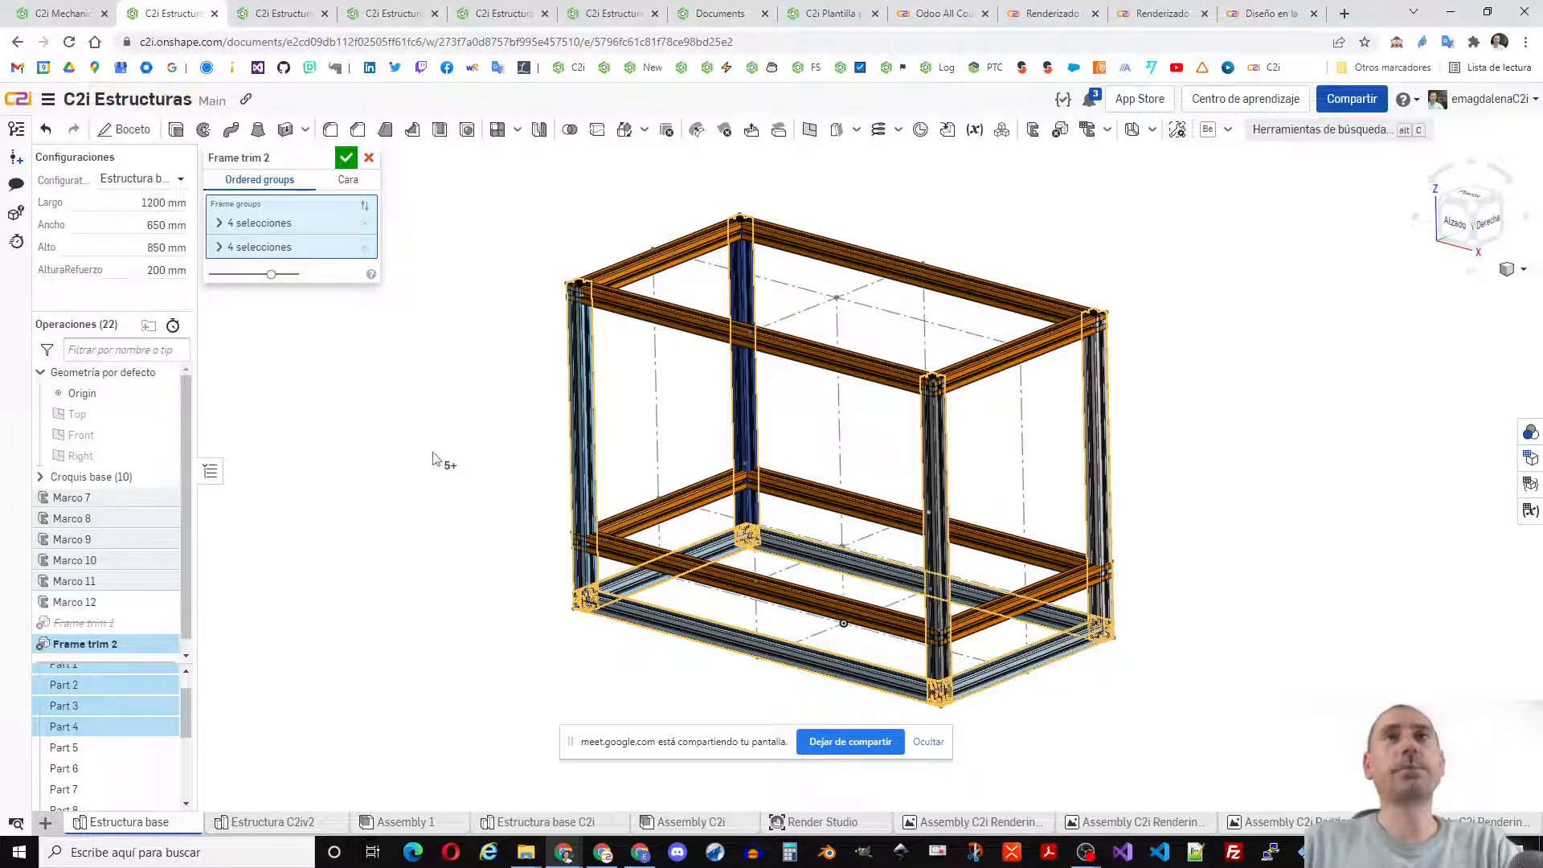
pyautogui.click(345, 158)
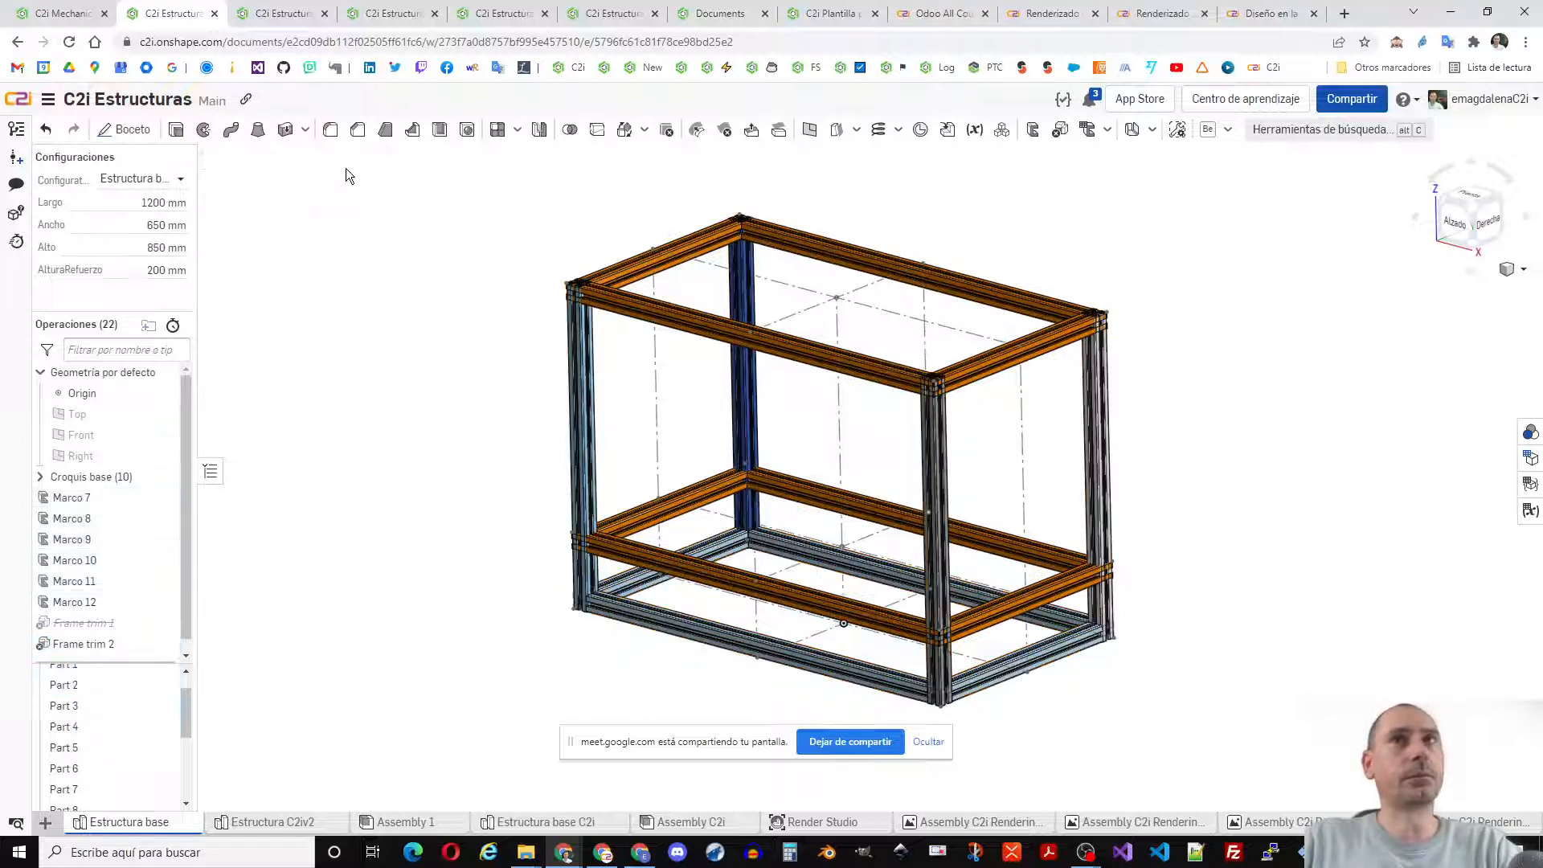
# - Examine the trimmed joint between the base profiles and the Marco 7 post at the lower corner, from above and below
pyautogui.scroll(5, 580, 593)
pyautogui.click(574, 590)
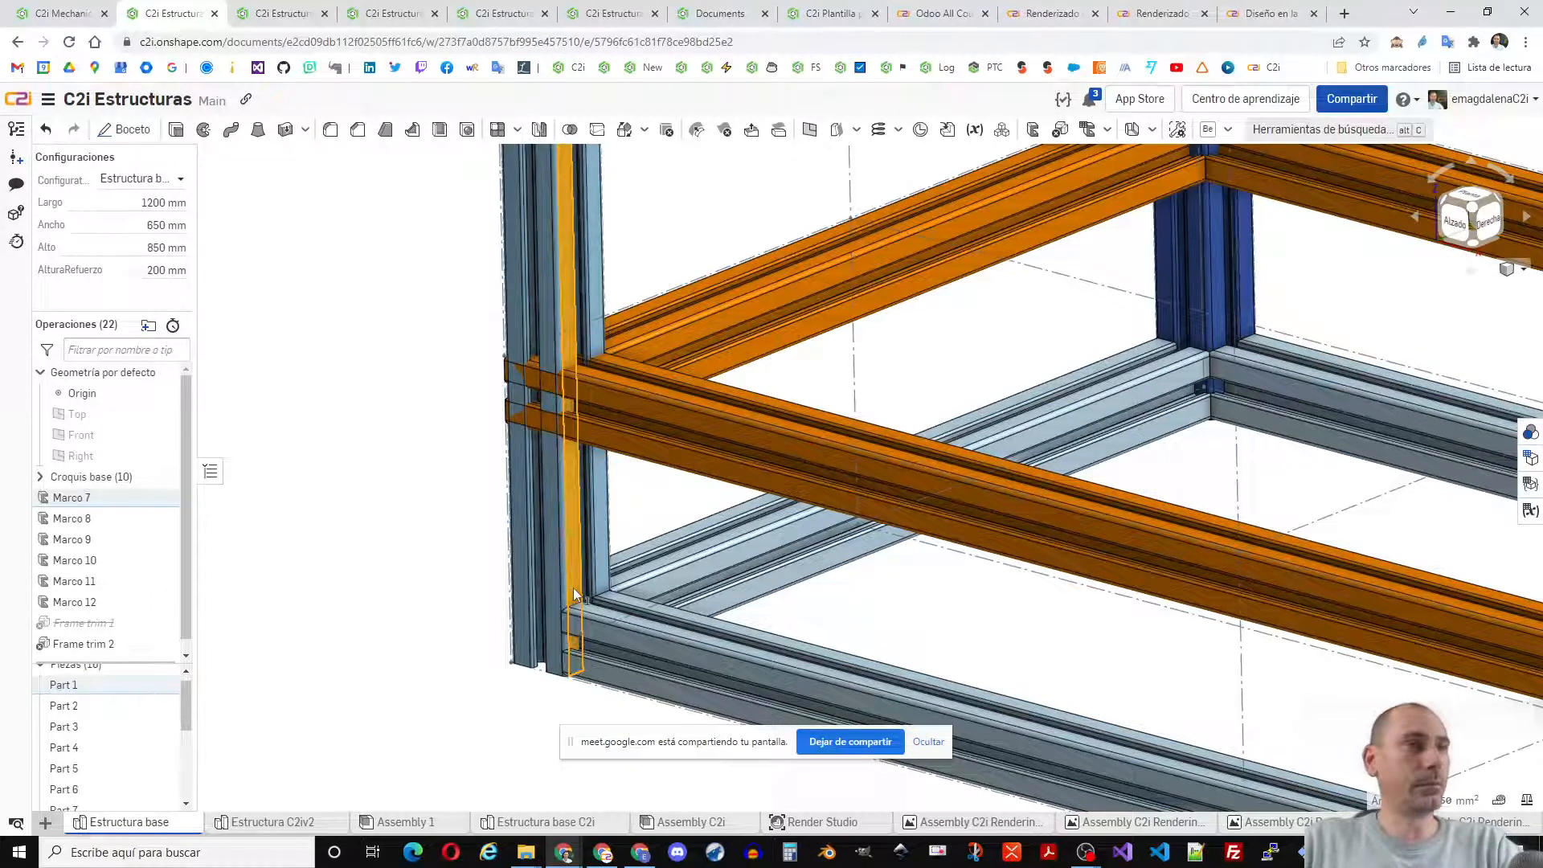
pyautogui.scroll(5, 587, 610)
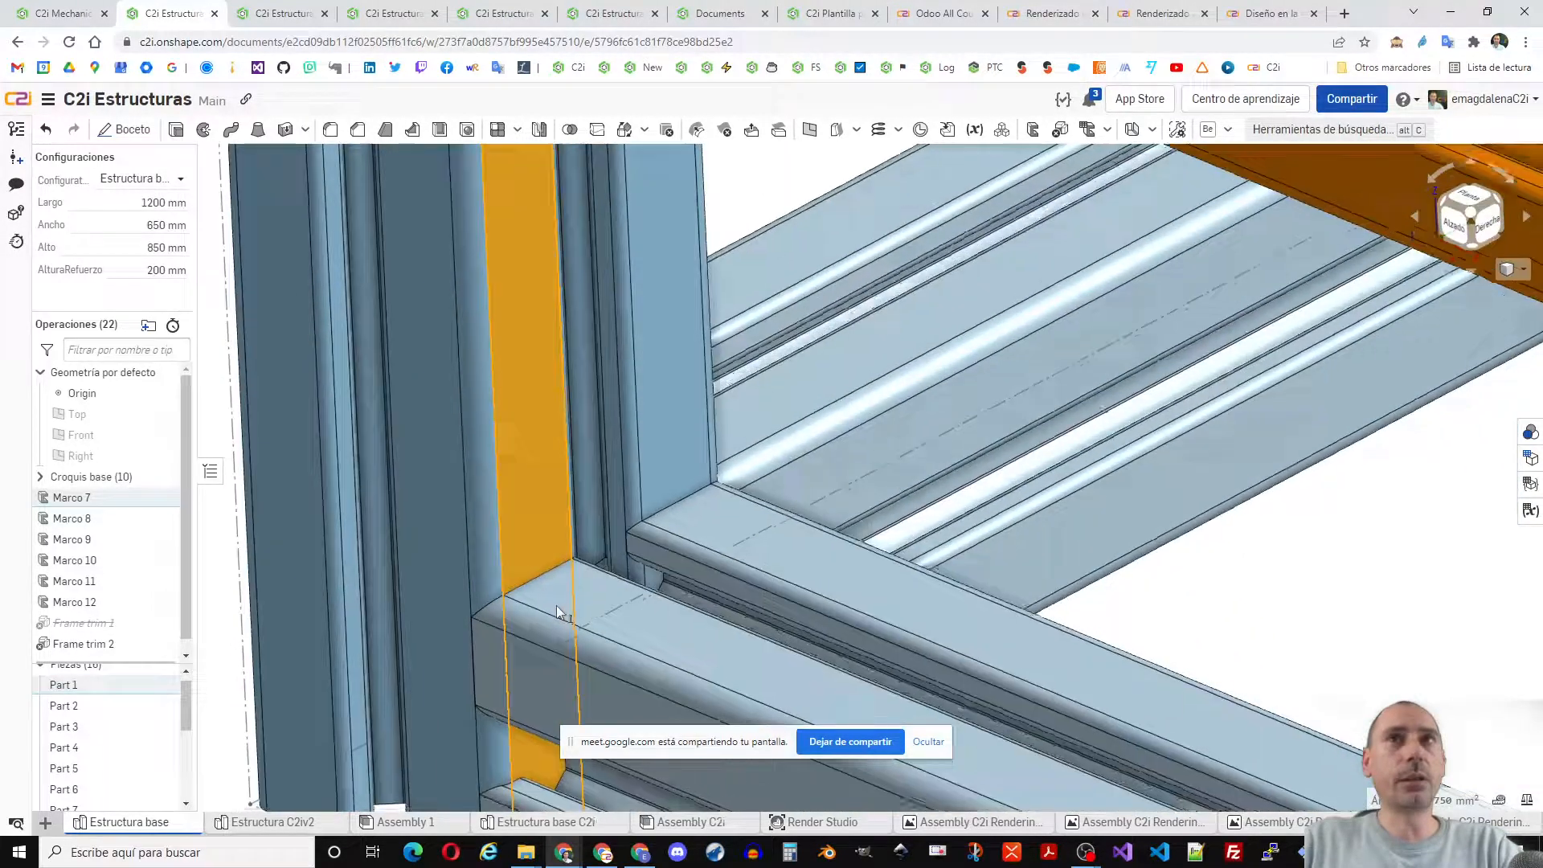
pyautogui.moveTo(557, 606)
pyautogui.mouseDown(button='right')
pyautogui.moveTo(546, 629)
pyautogui.moveTo(567, 609)
pyautogui.mouseUp(button='right')
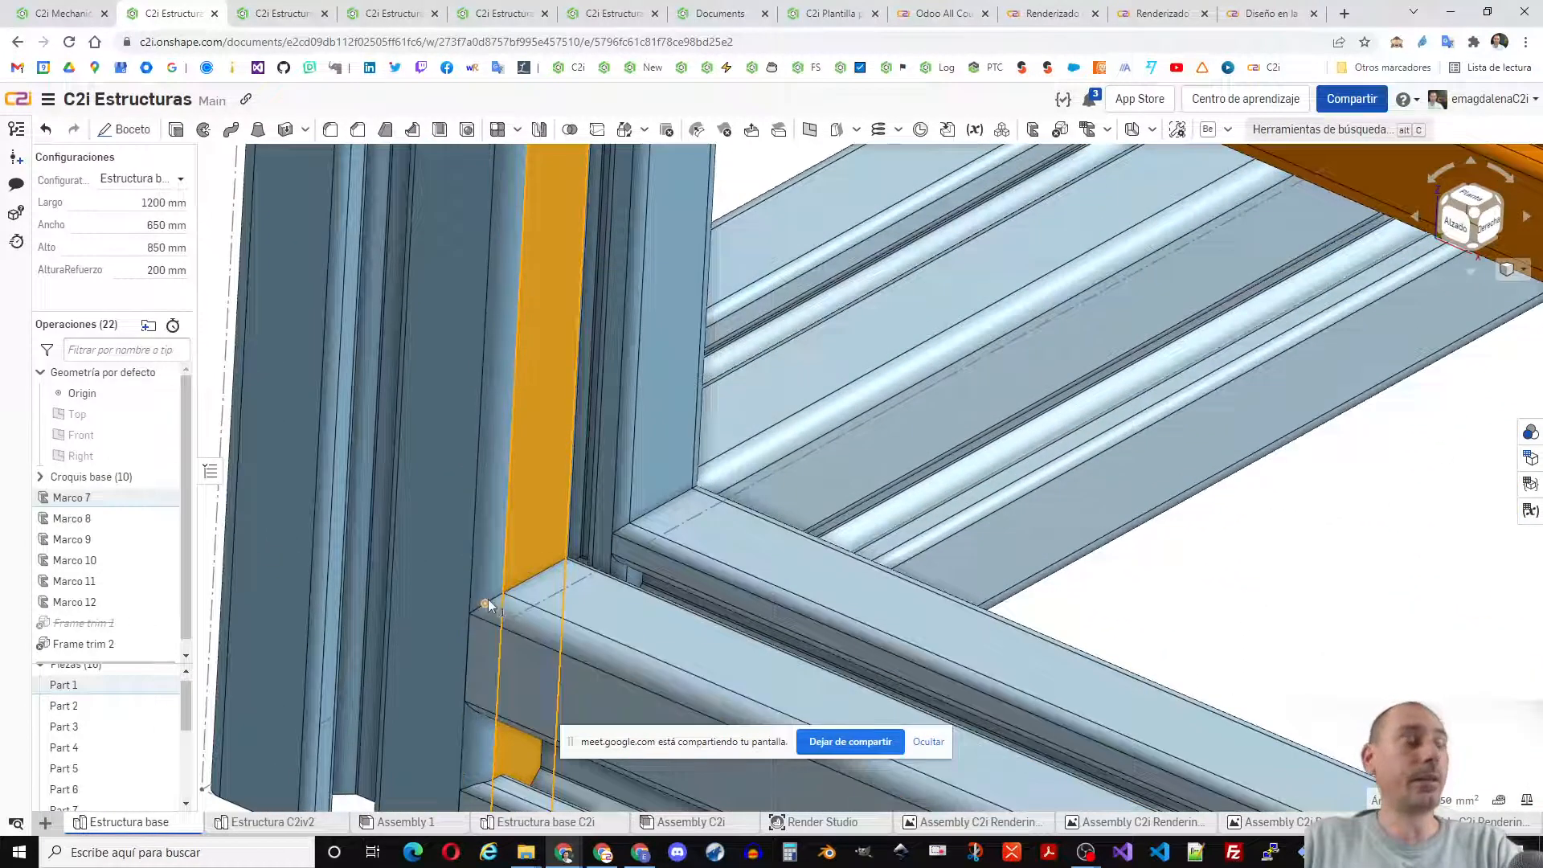
pyautogui.scroll(-3, 563, 586)
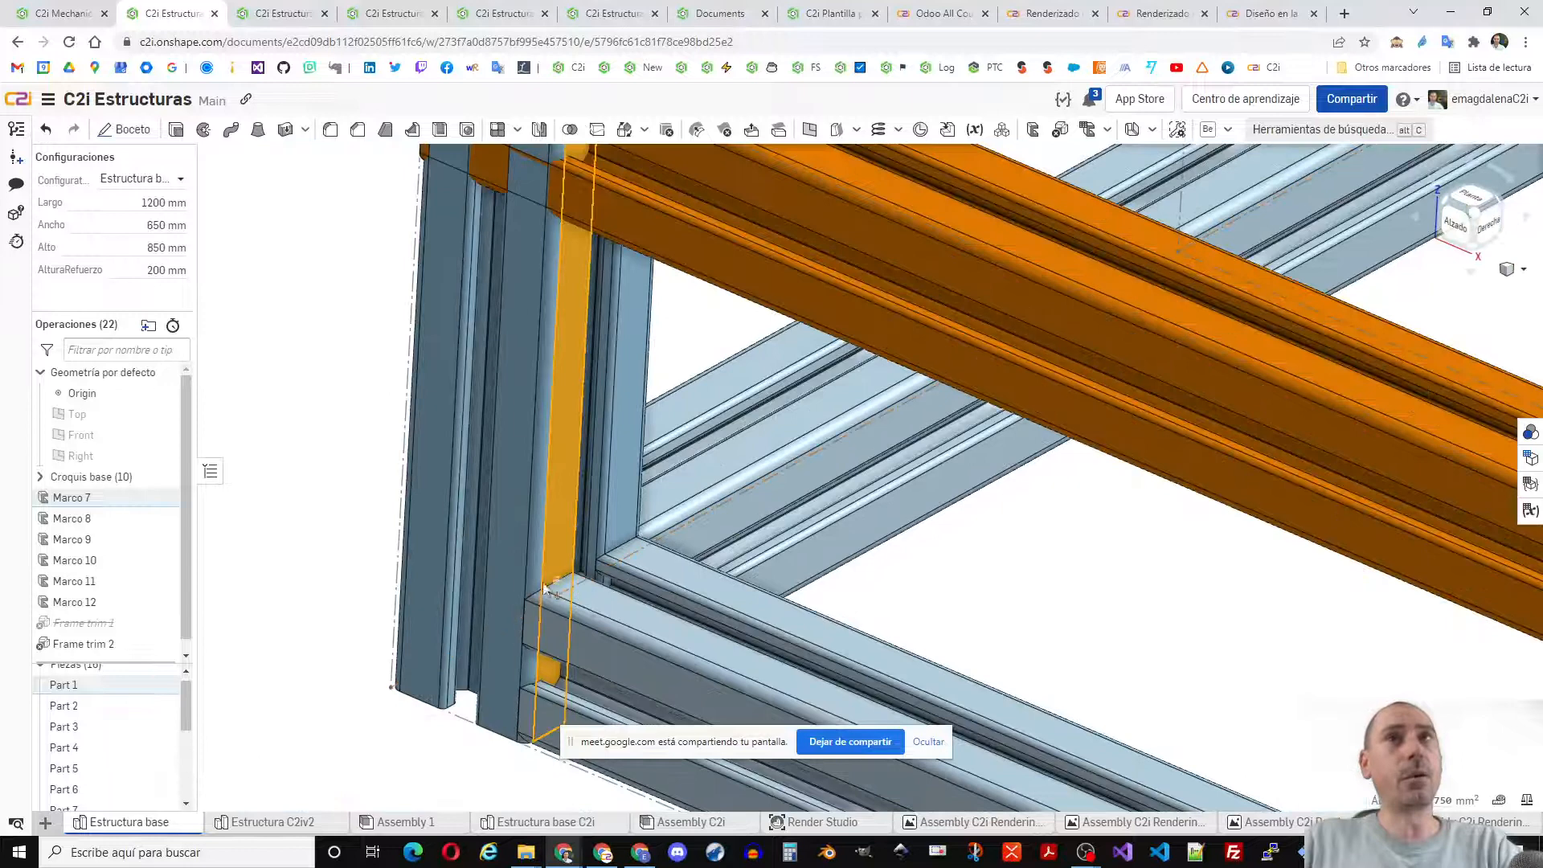
pyautogui.moveTo(611, 590); pyautogui.dragTo(591, 642, button='right')
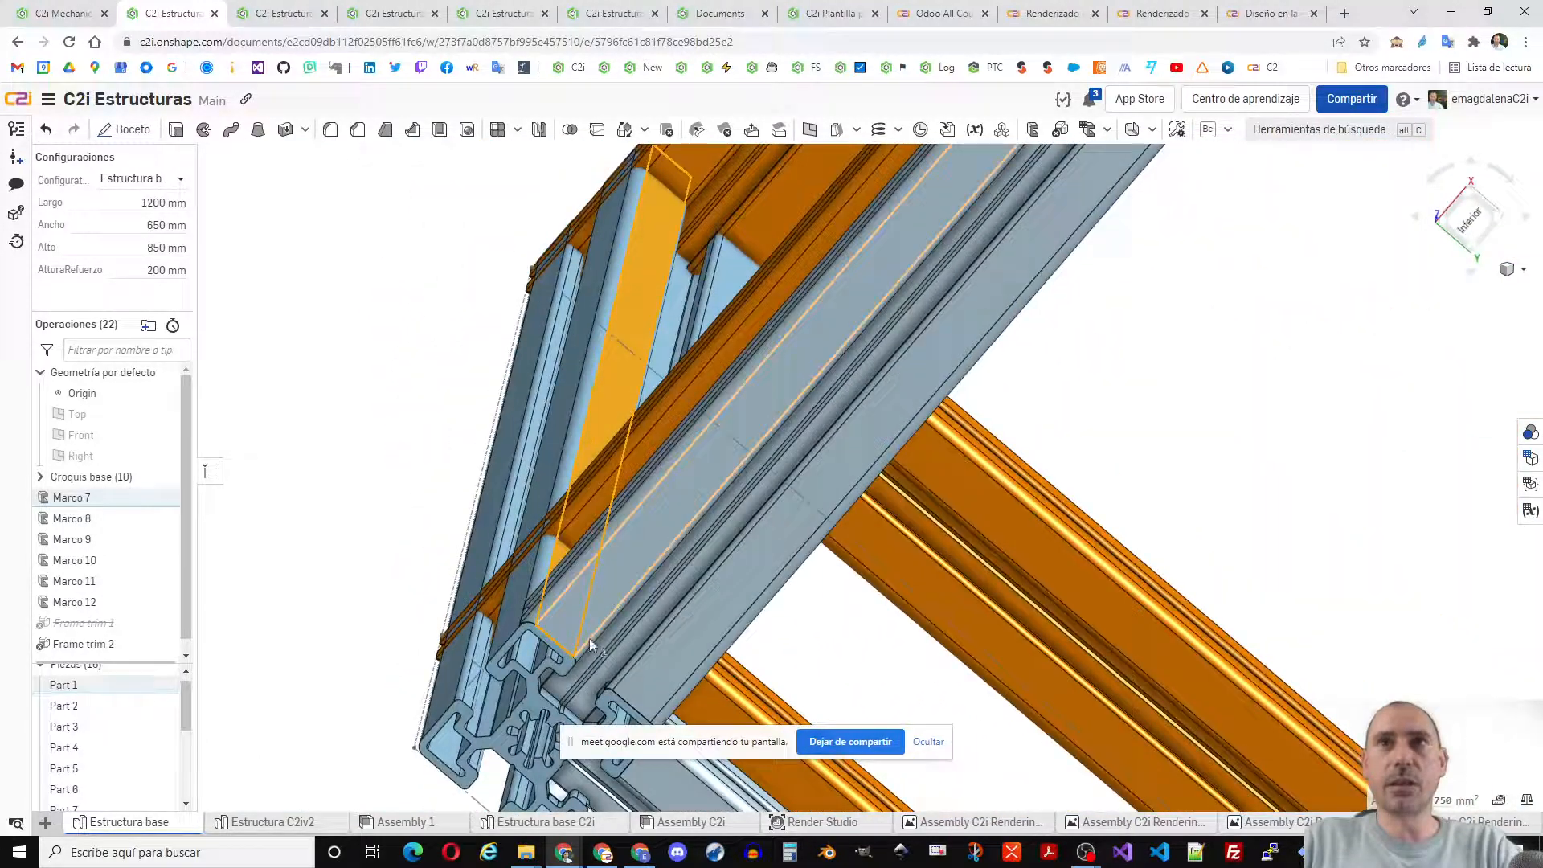
# - Examine the trimmed profile ends at the lower corner of the Marco 7 post, then return to the isometric view
pyautogui.scroll(3, 562, 683)
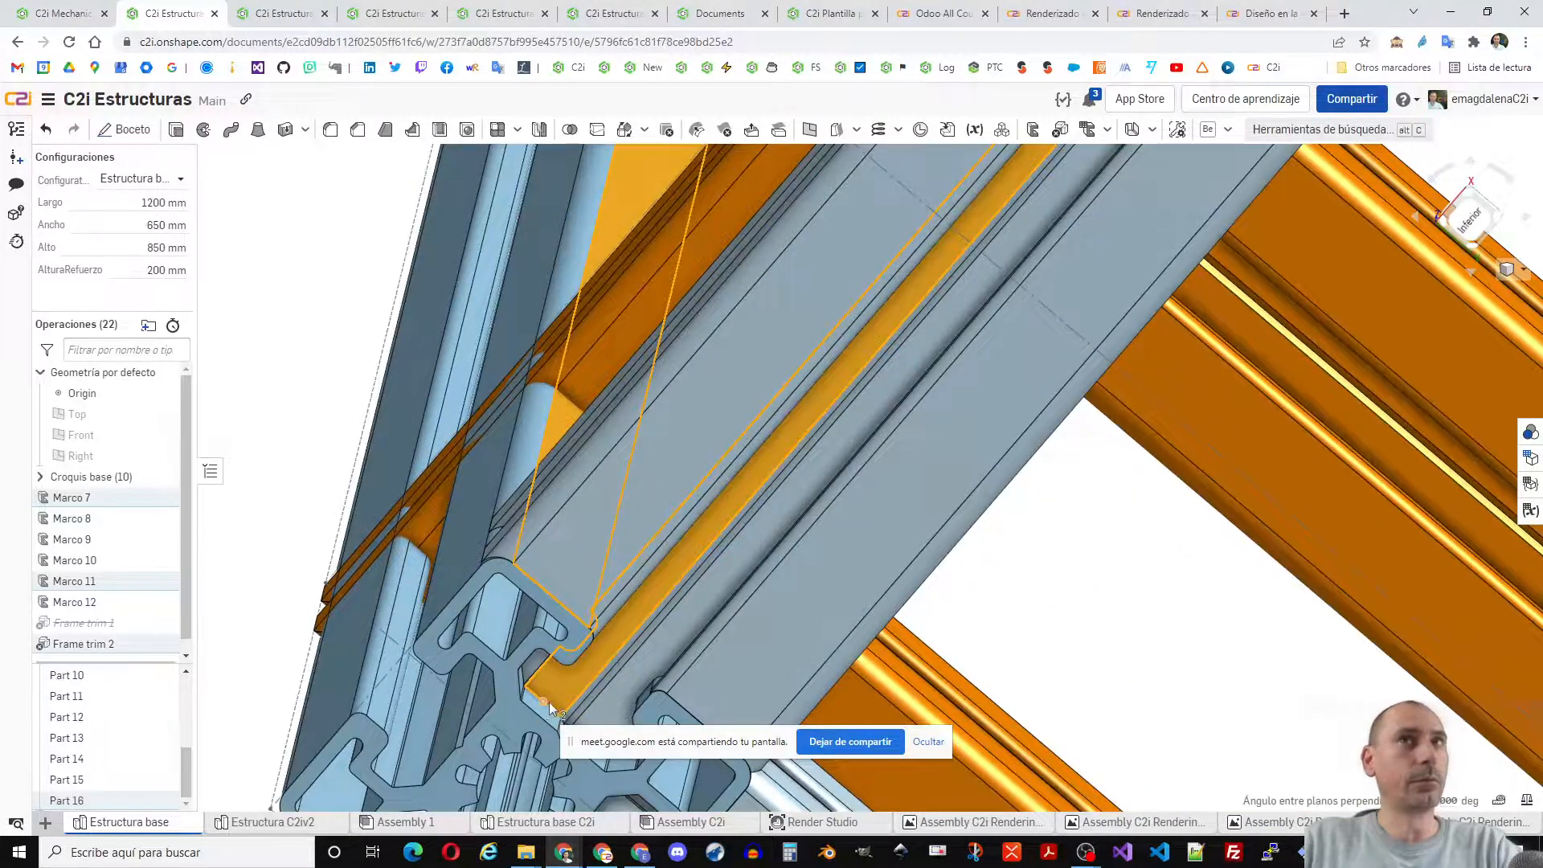
pyautogui.moveTo(548, 701); pyautogui.dragTo(558, 668, button='right')
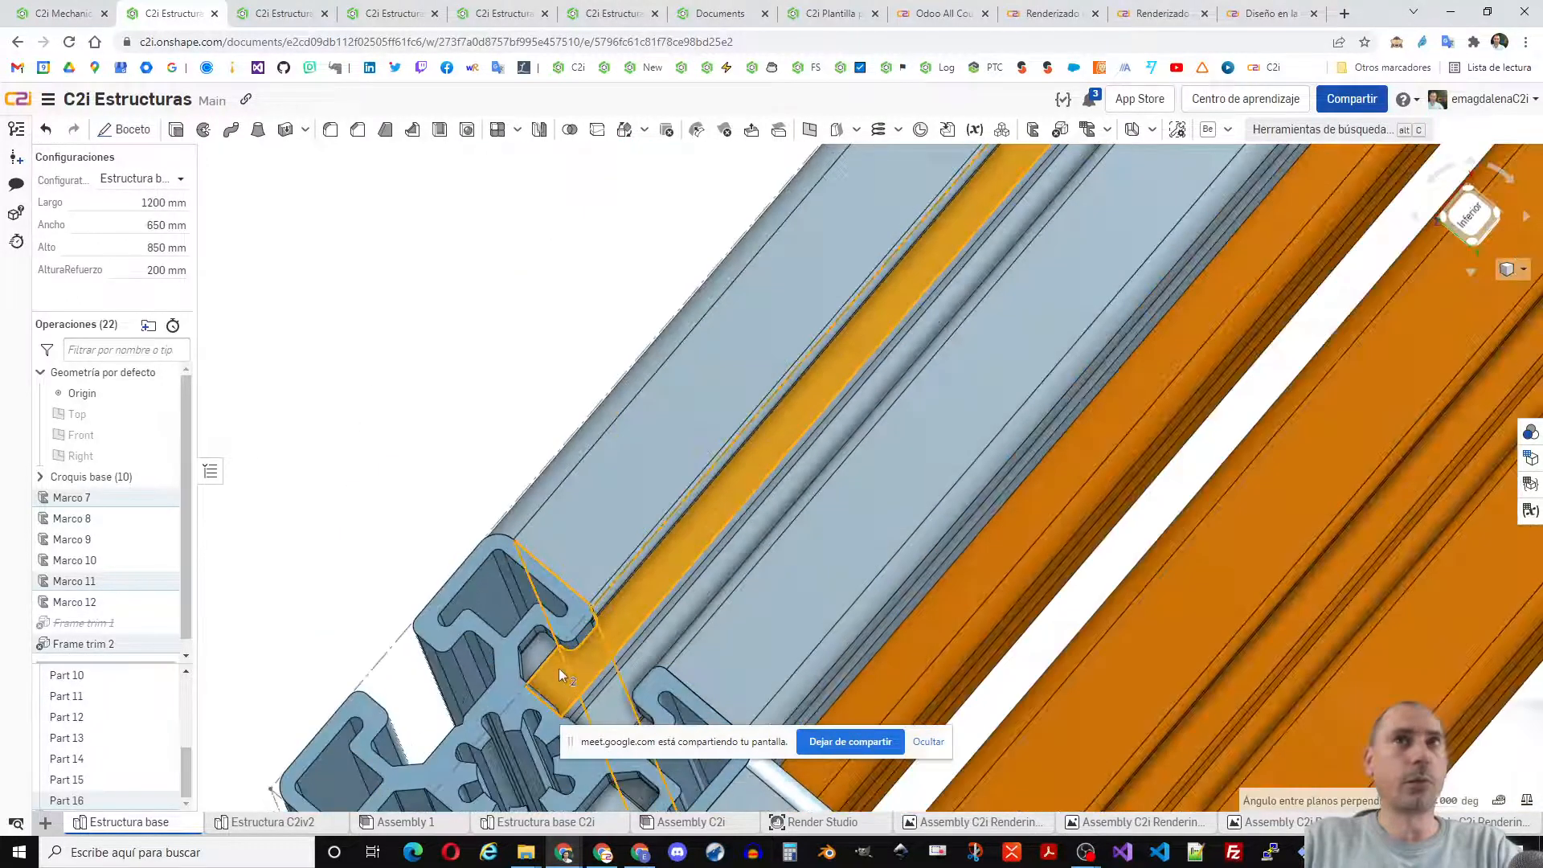
pyautogui.click(511, 429)
pyautogui.hotkey('shift', '7')
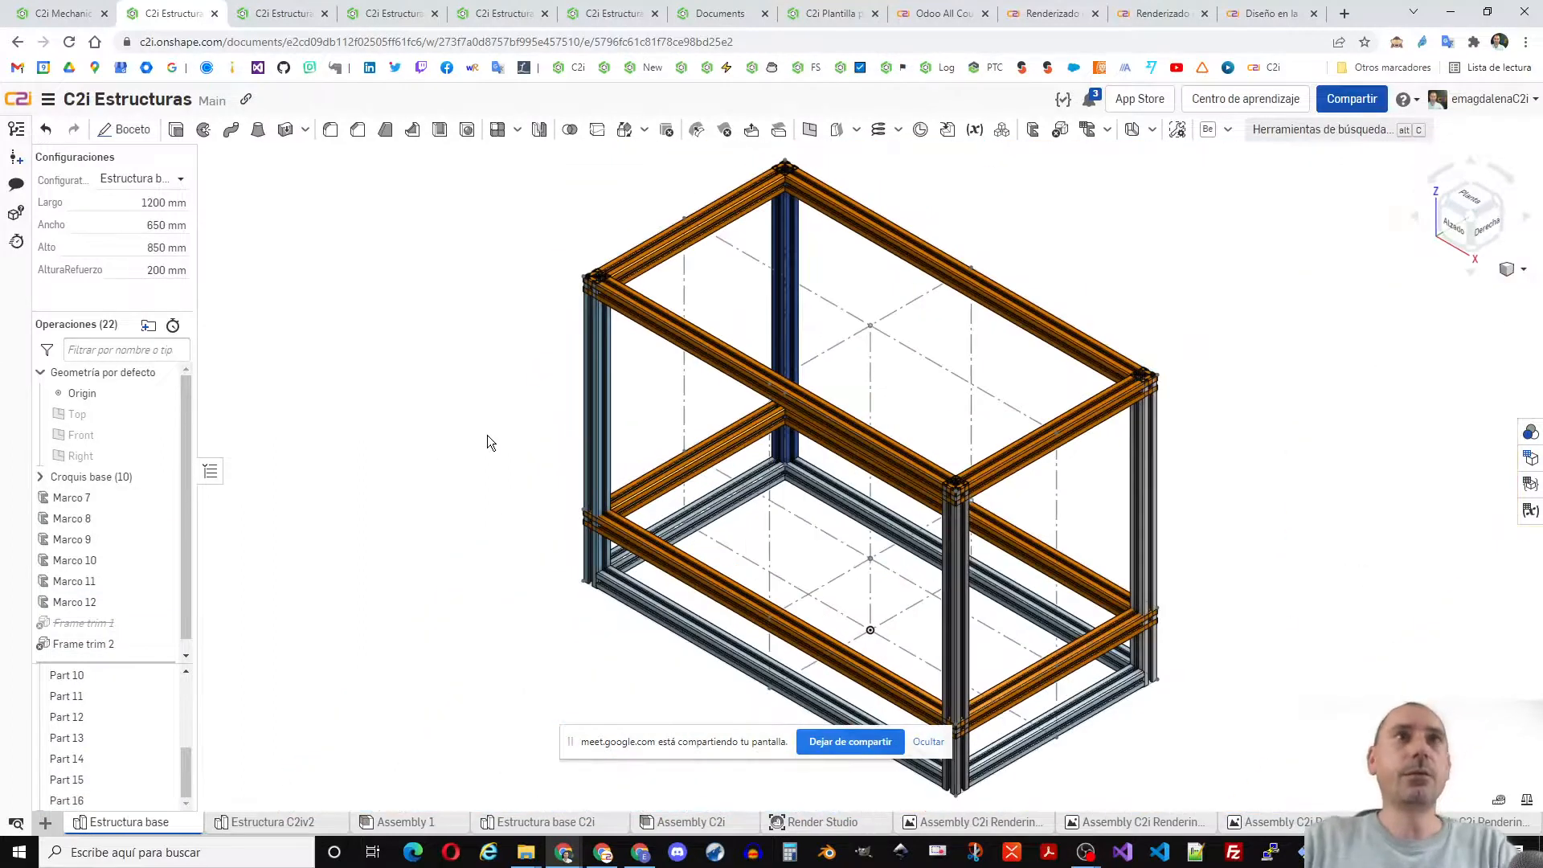
# - Review the ordered groups of Frame trim 2 and suppress the feature
pyautogui.doubleClick(84, 644)
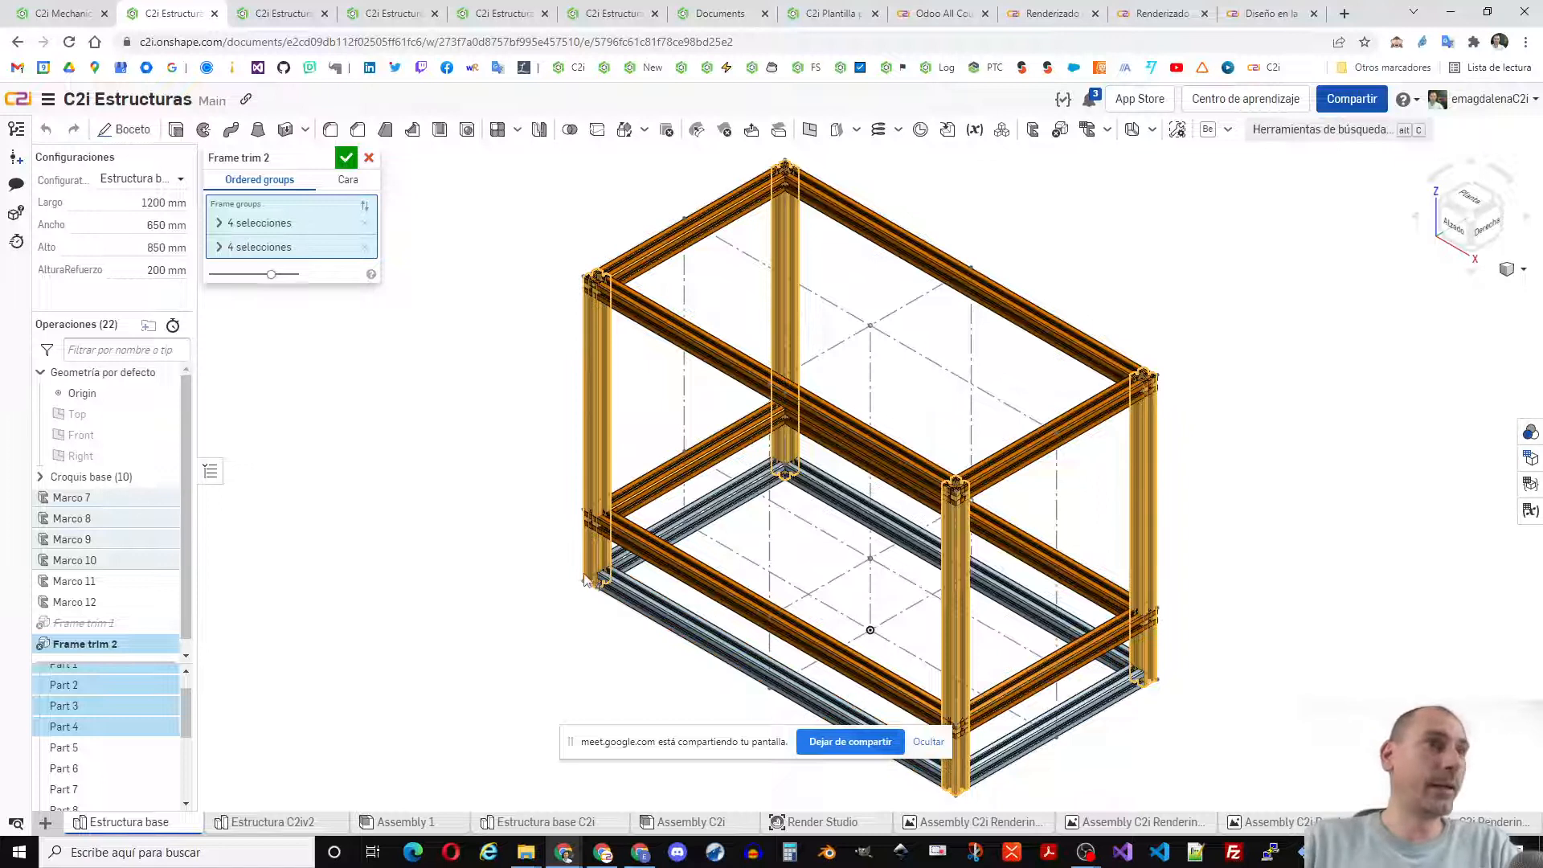
pyautogui.click(347, 159)
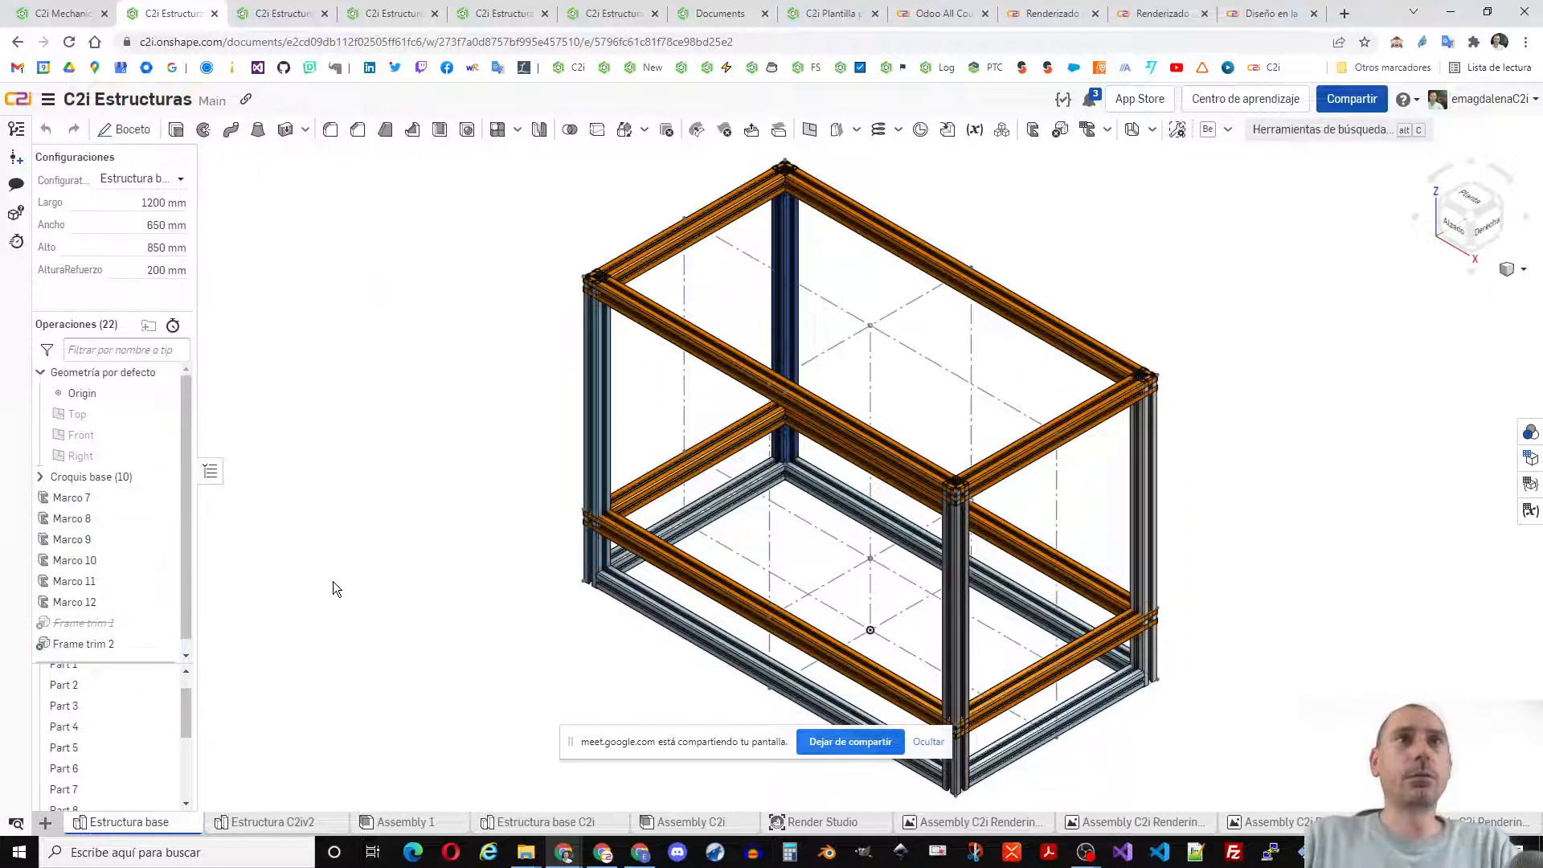
pyautogui.rightClick(90, 644)
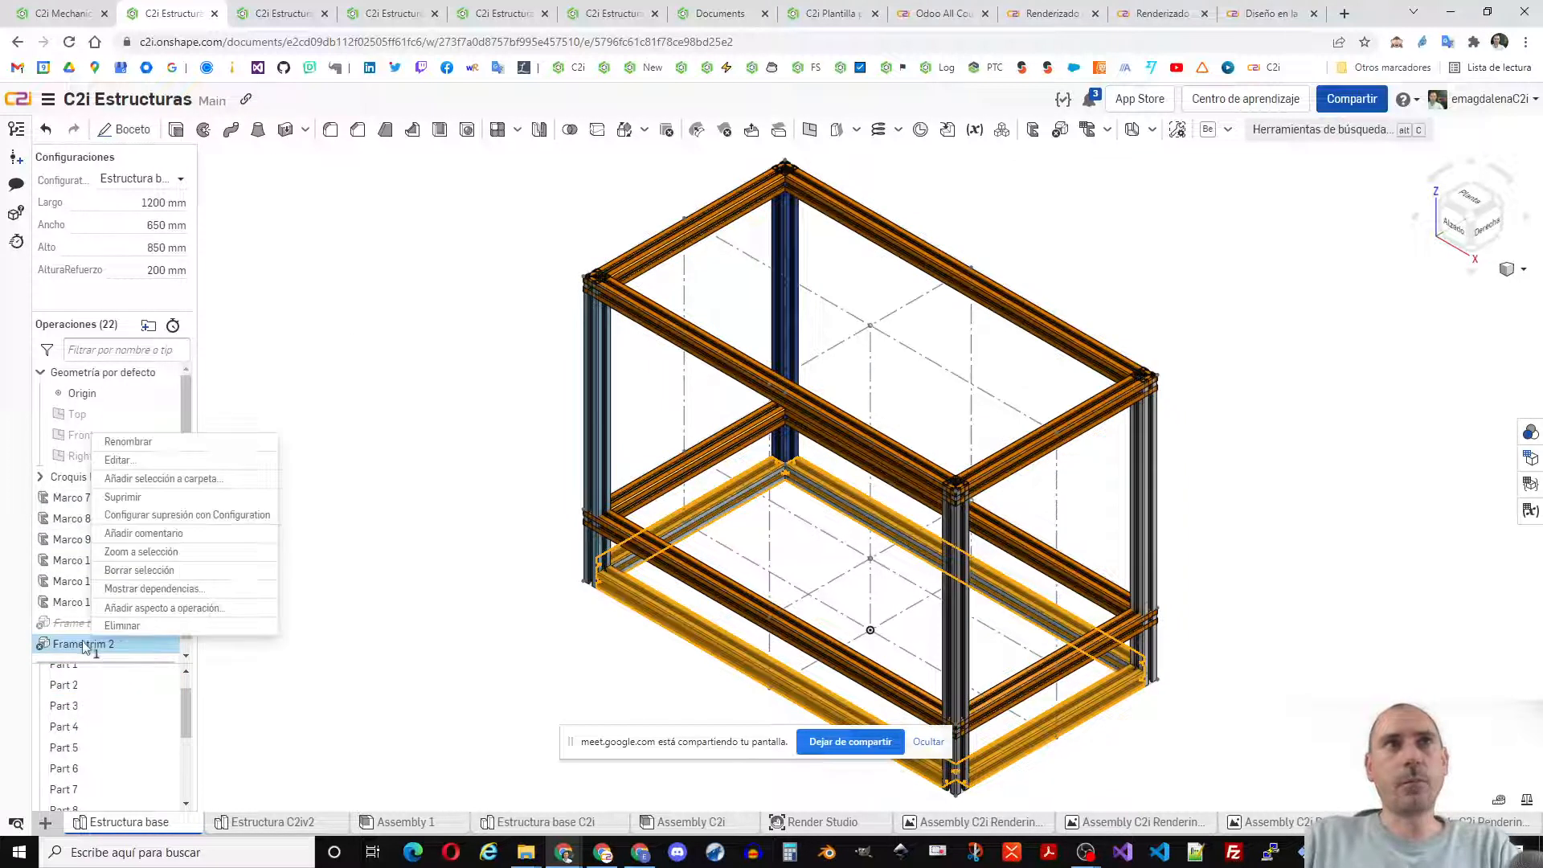
pyautogui.click(122, 497)
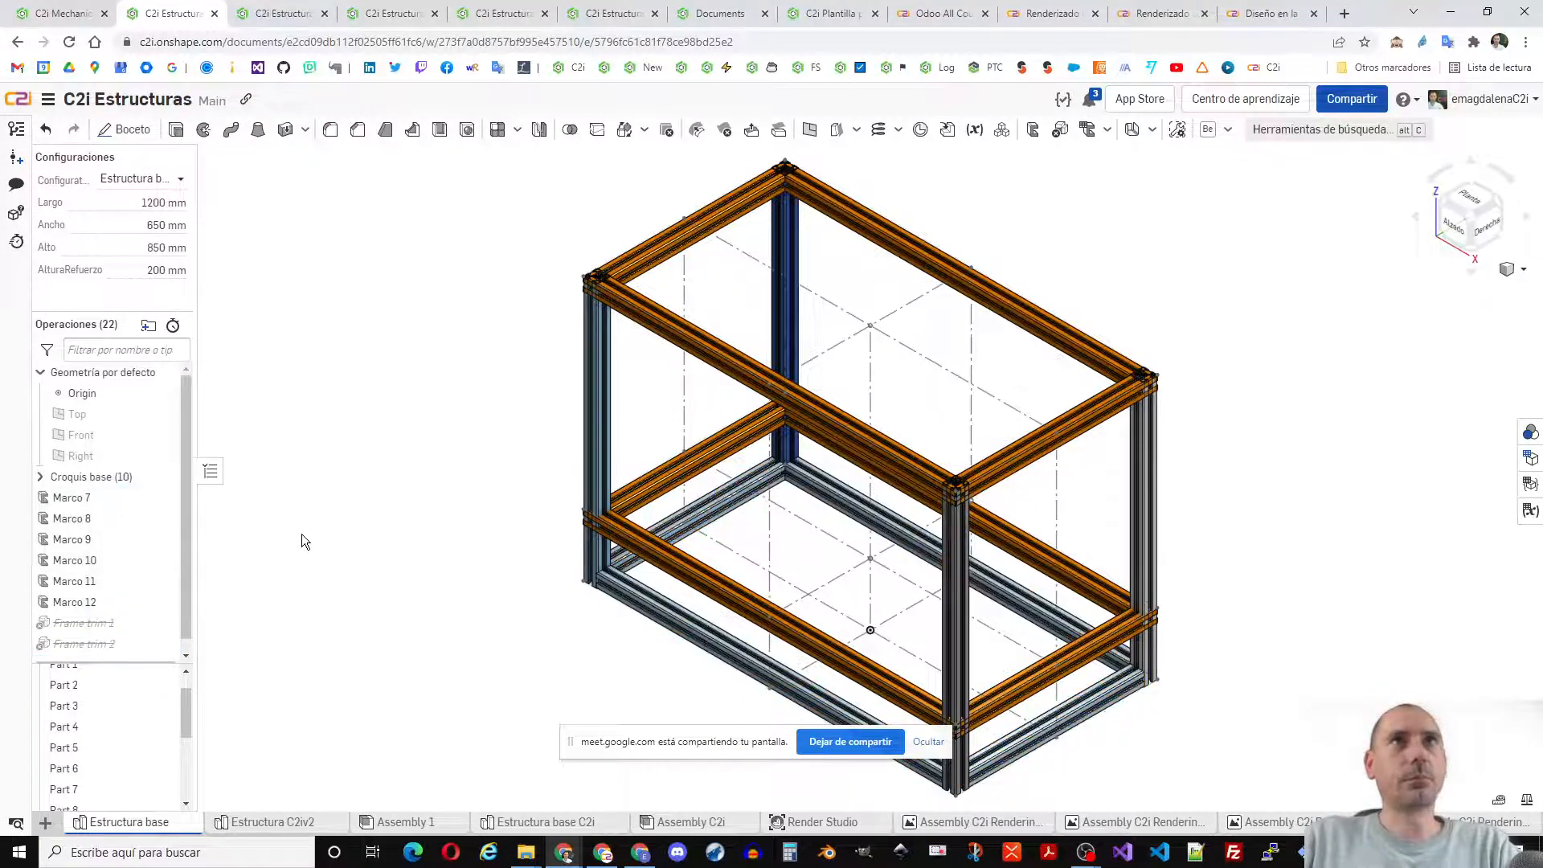
# - Open the Onshape forum and, from My Discussions, the "Onshape Live 22 gift - Frame Trime feature Improvement" thread
pyautogui.middleClick(764, 68)
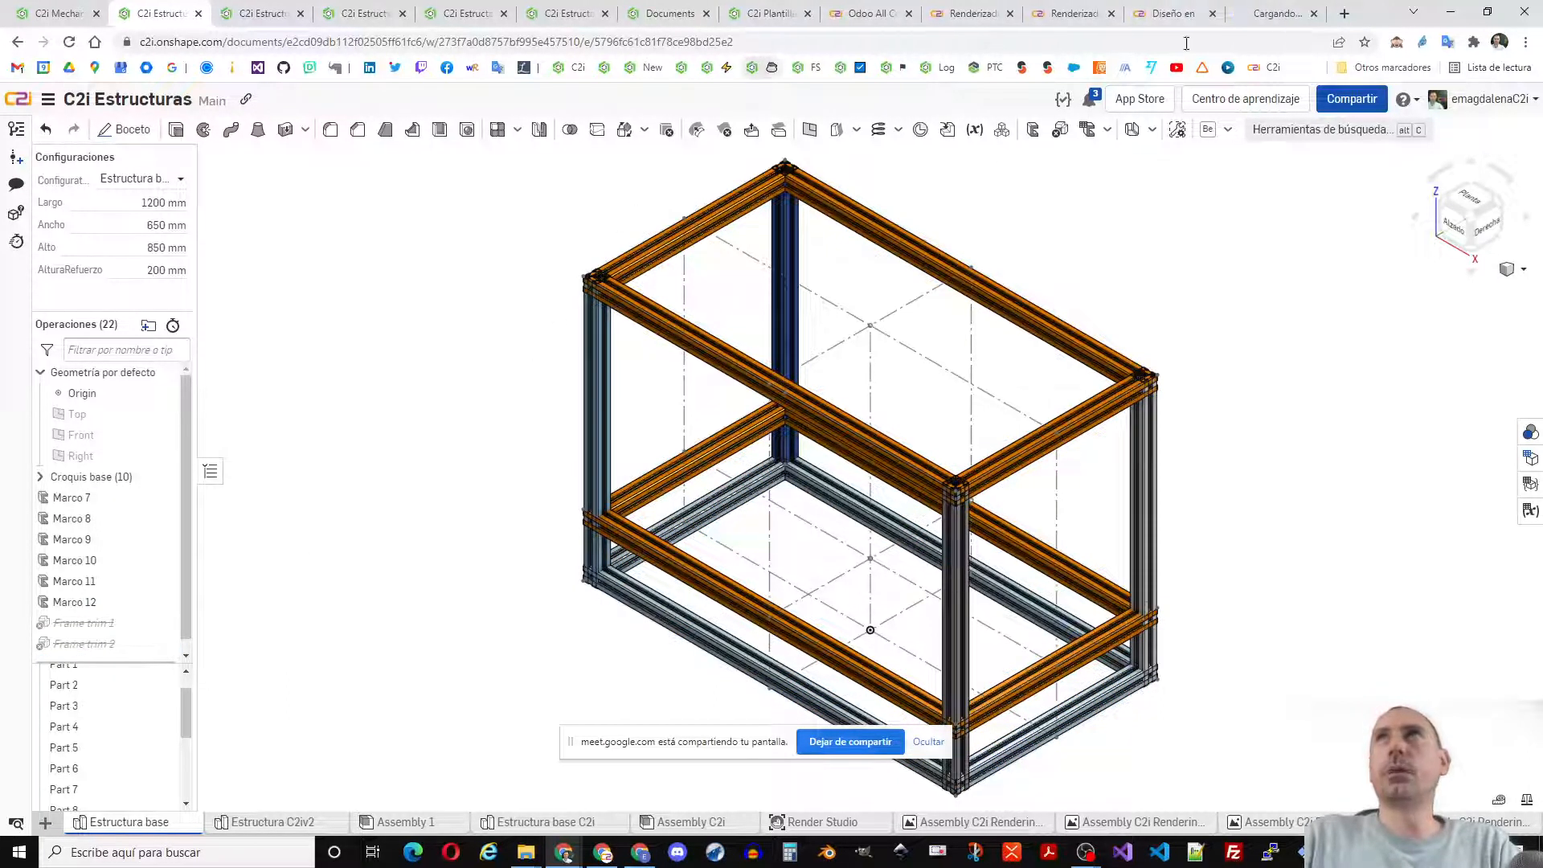
pyautogui.click(1265, 13)
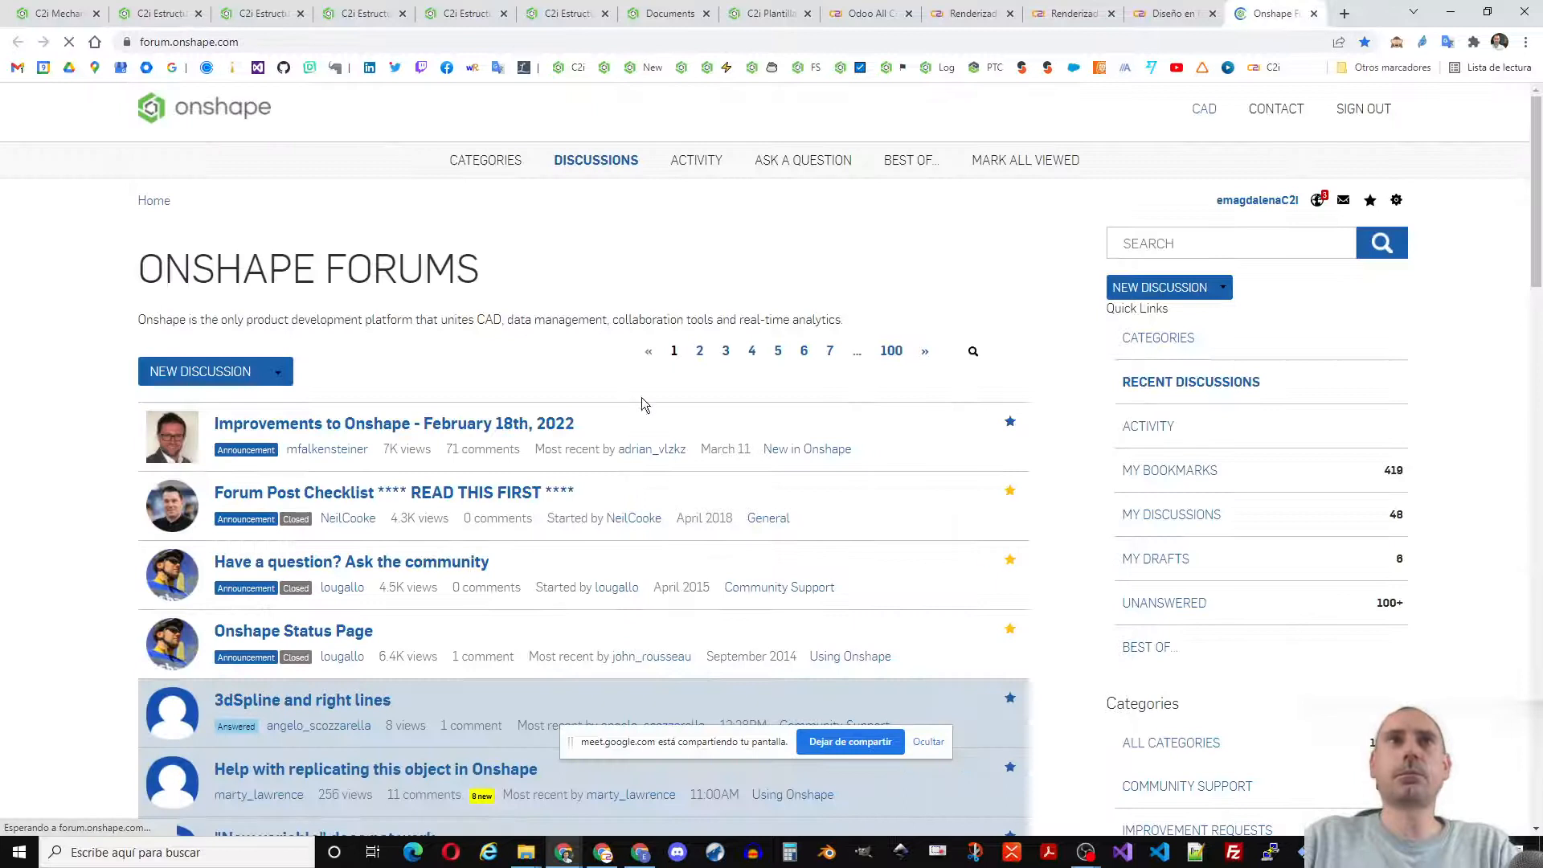
pyautogui.scroll(-2, 455, 605)
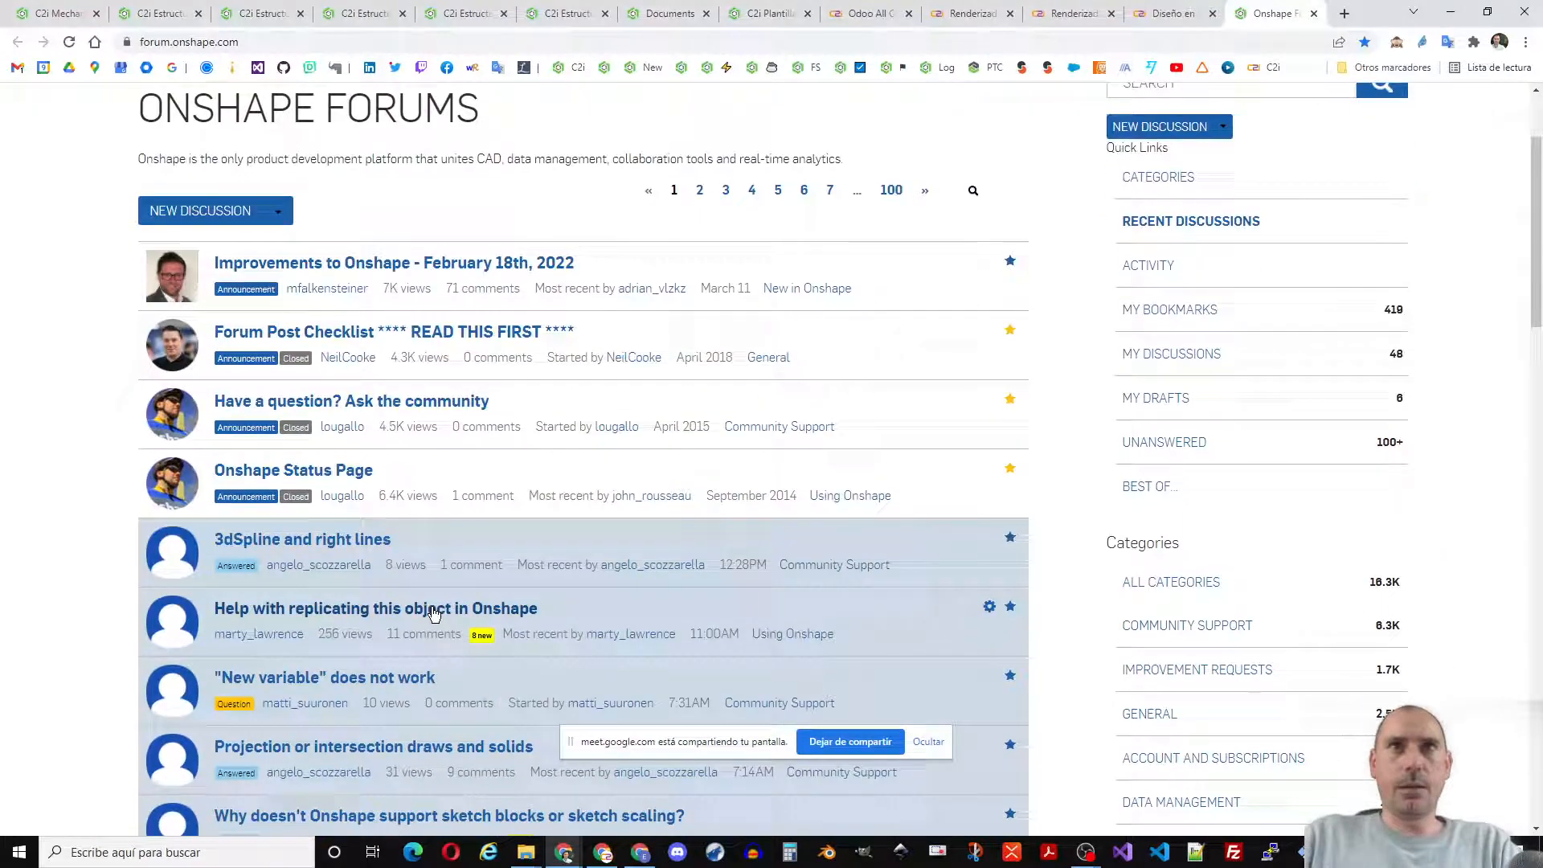
pyautogui.click(805, 427)
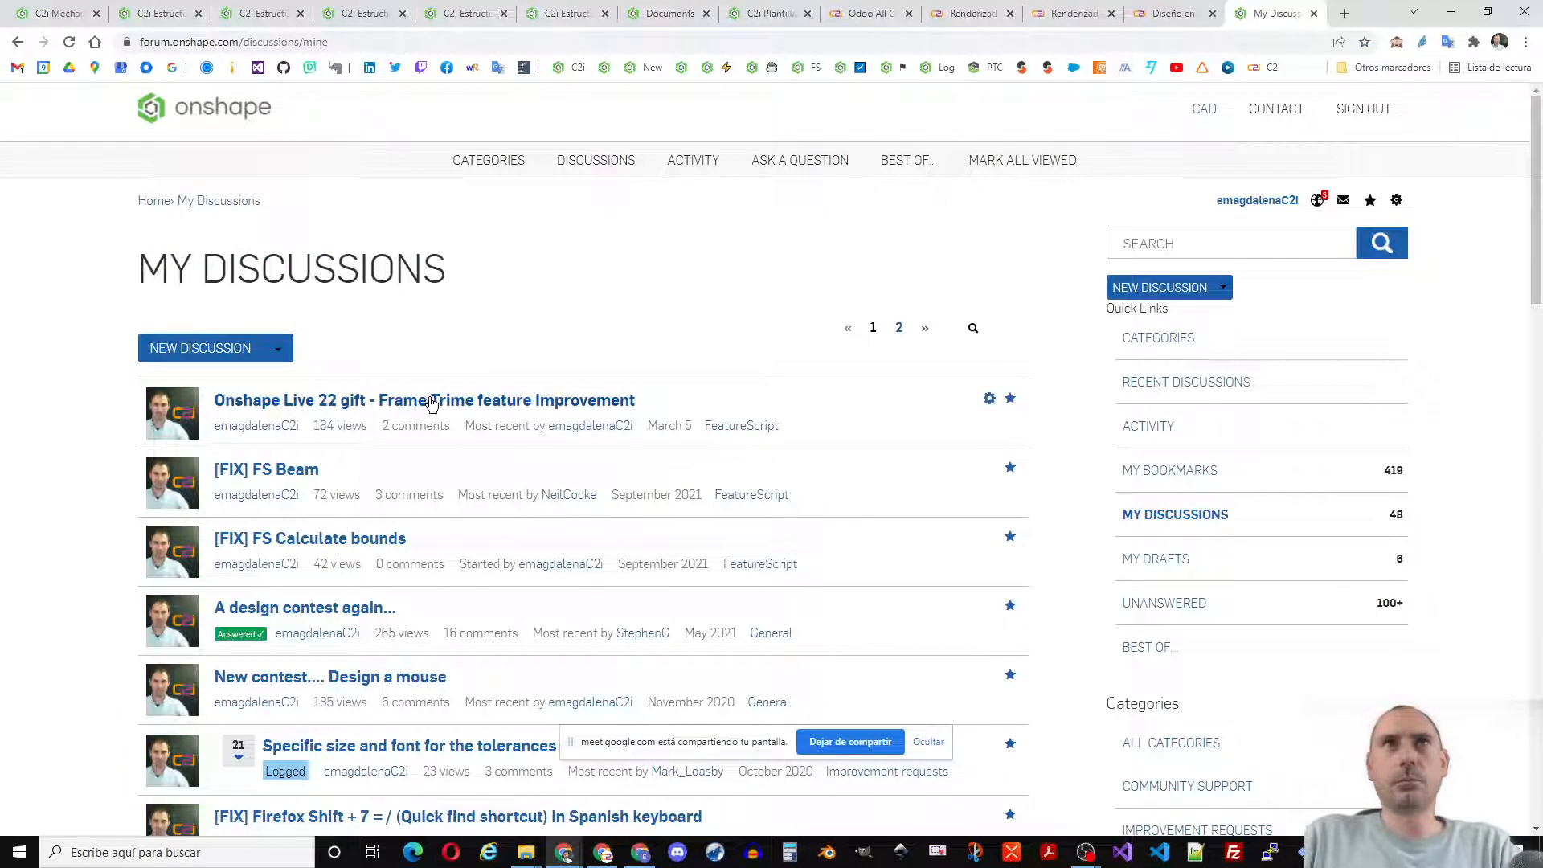
pyautogui.middleClick(434, 402)
pyautogui.click(1278, 13)
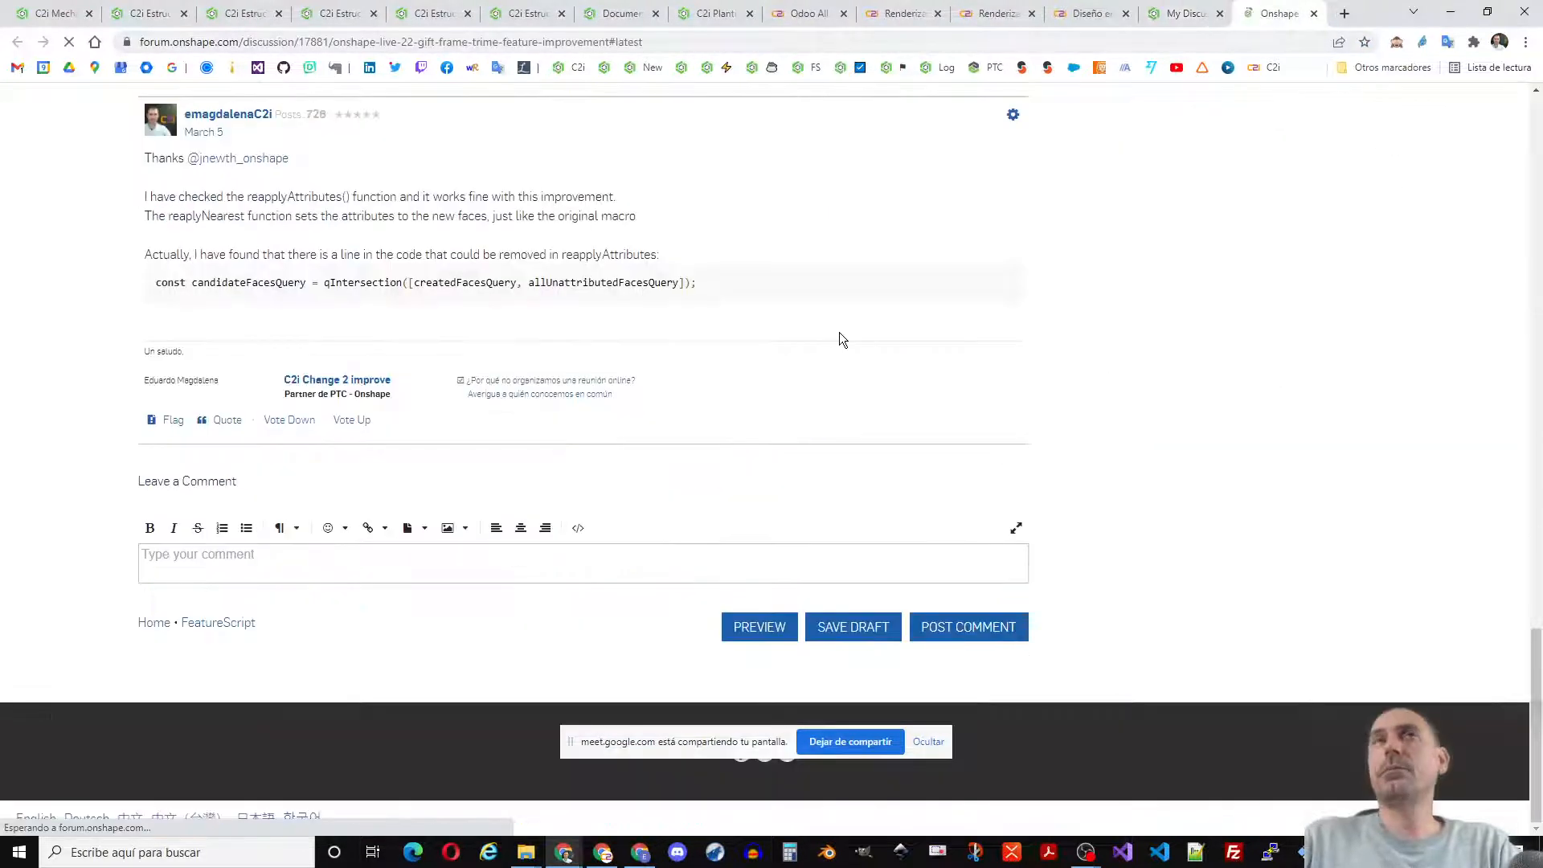
# - Read the post about the Butt / Coped butt trim improvement and open the linked document with its code
pyautogui.scroll(1, 996, 162)
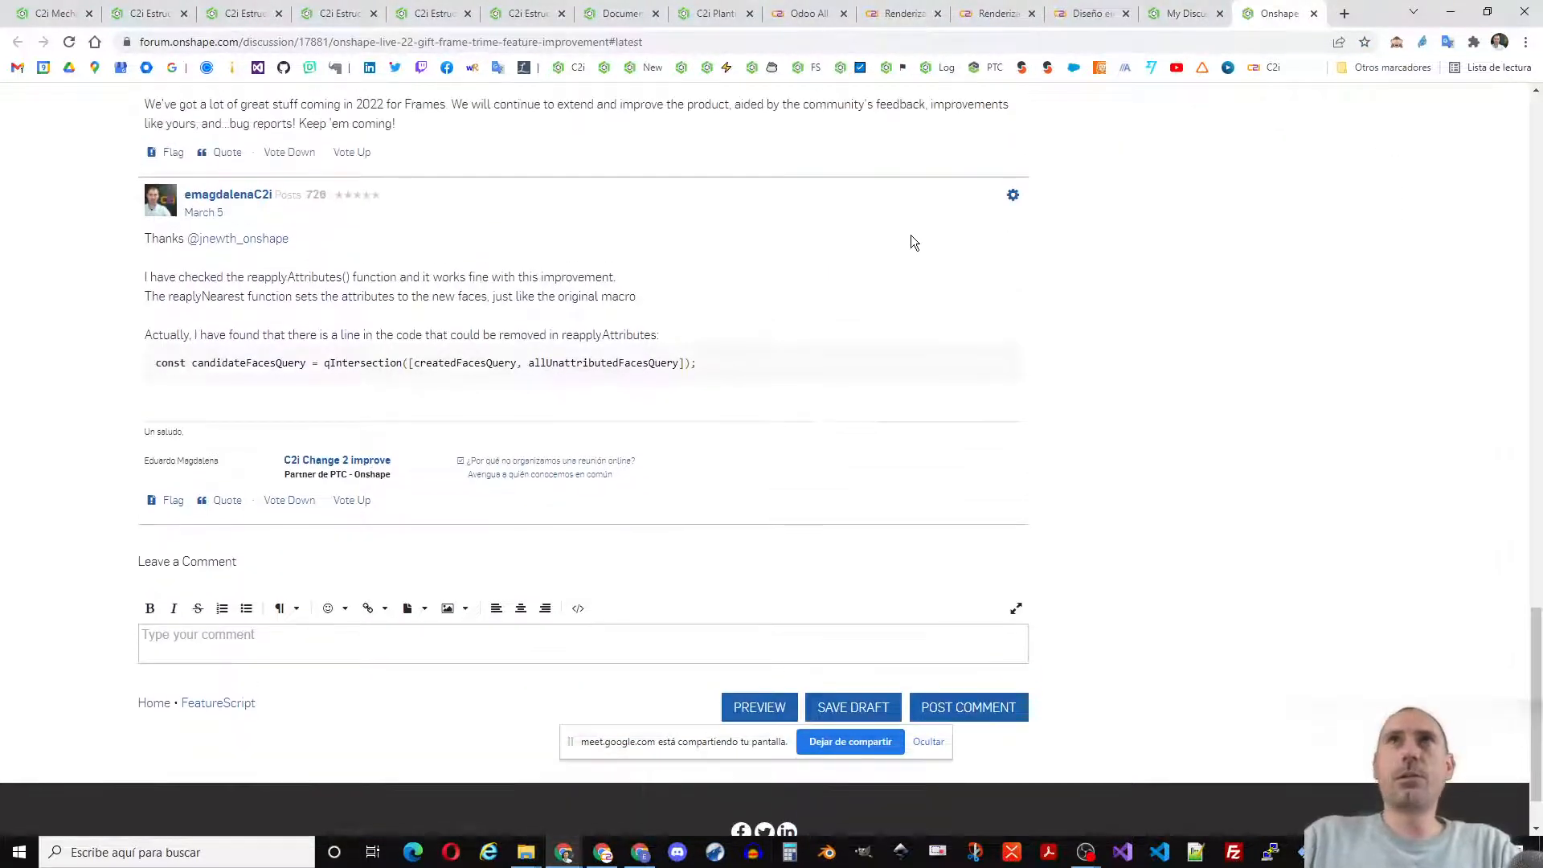
pyautogui.scroll(15, 914, 241)
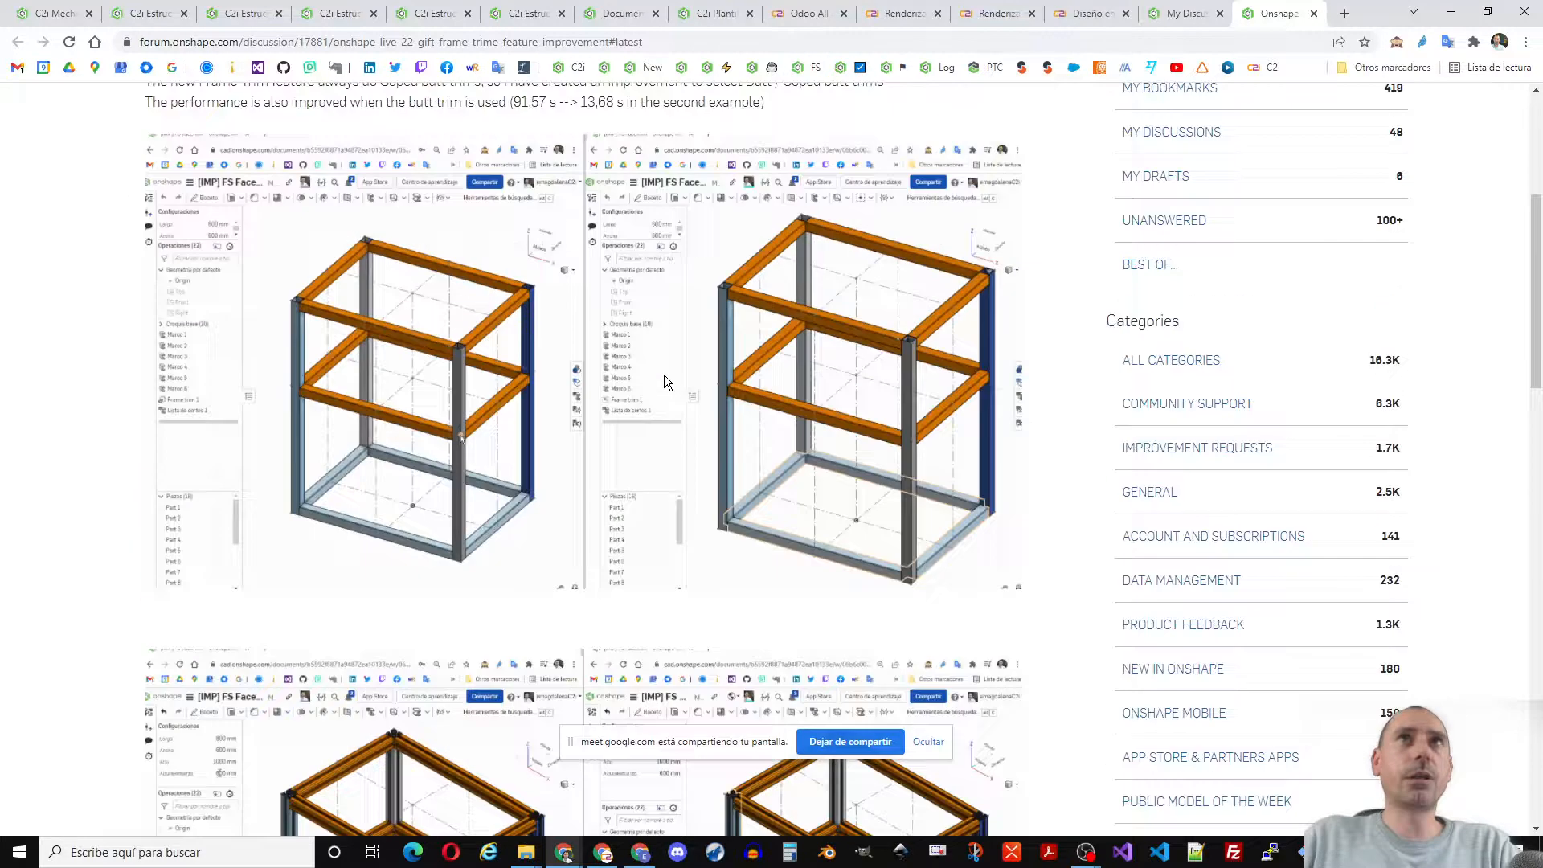
pyautogui.scroll(5, 663, 375)
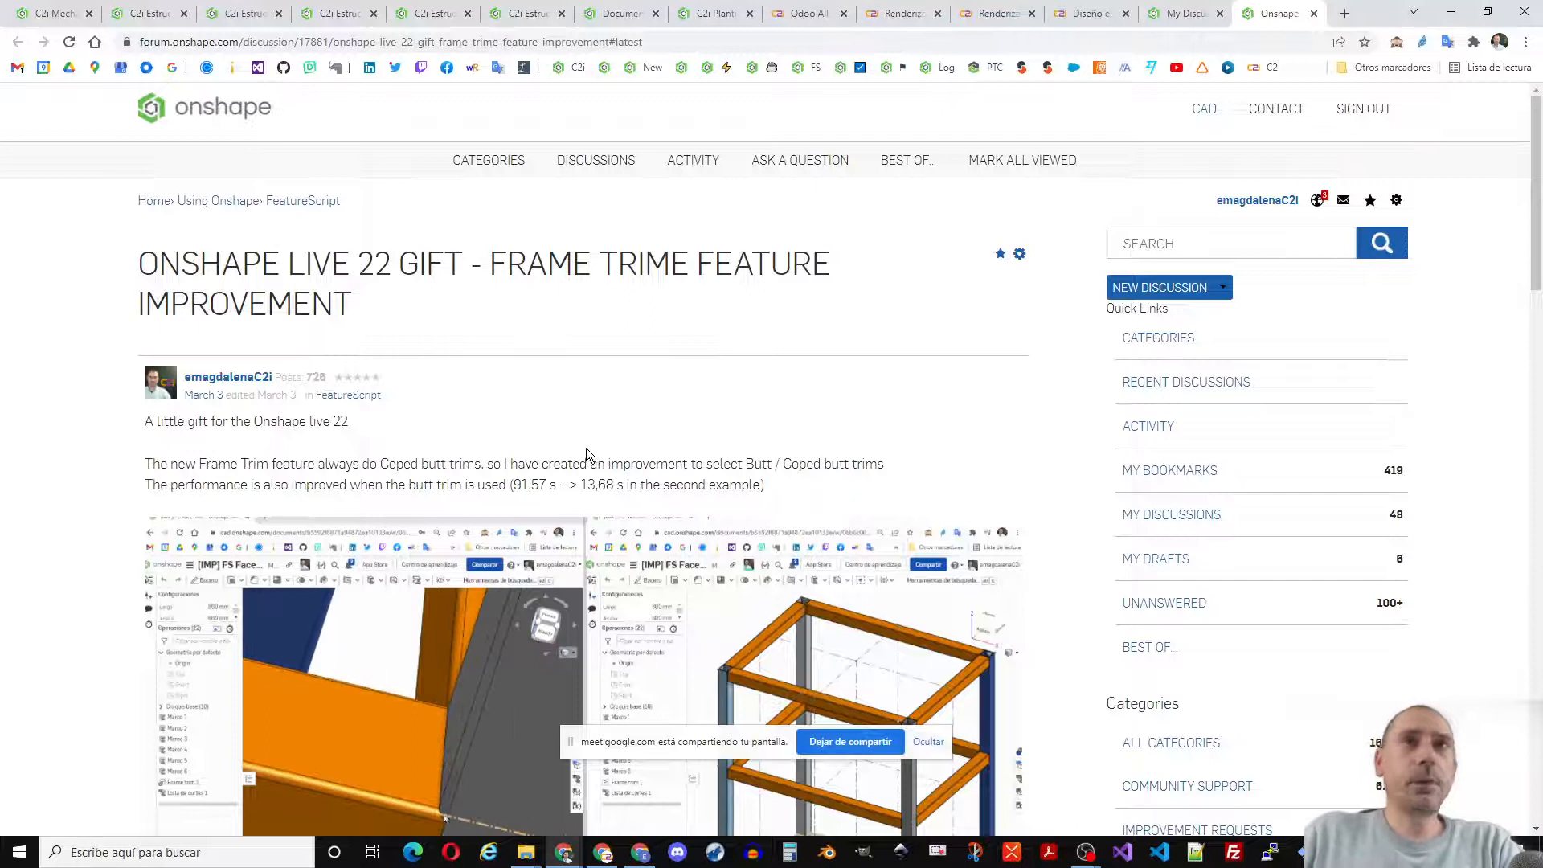
pyautogui.scroll(-3, 586, 447)
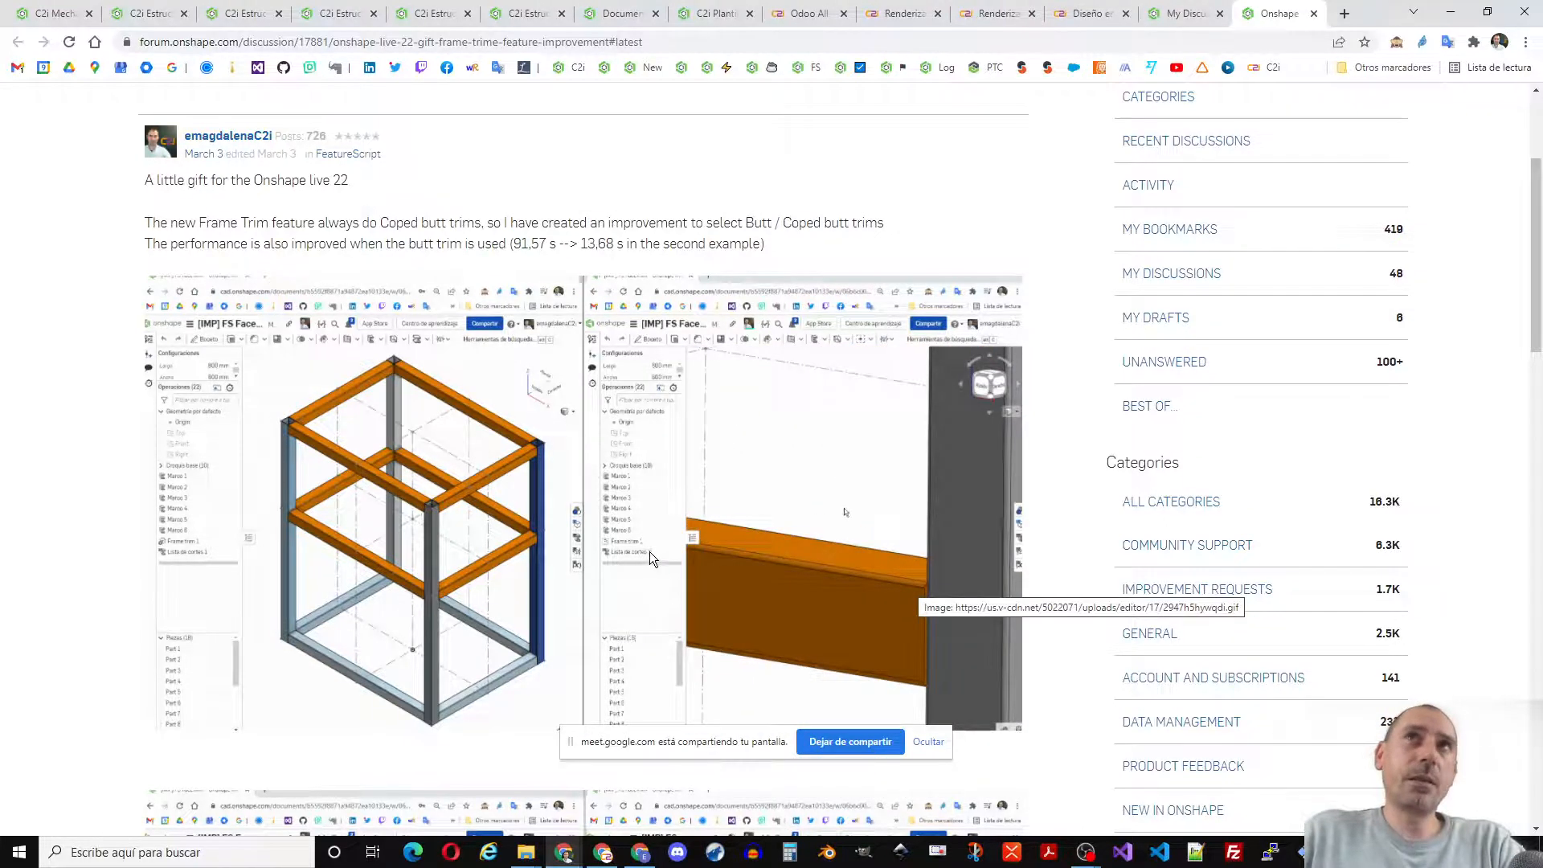
pyautogui.scroll(-8, 650, 557)
pyautogui.scroll(-2, 413, 527)
pyautogui.middleClick(417, 527)
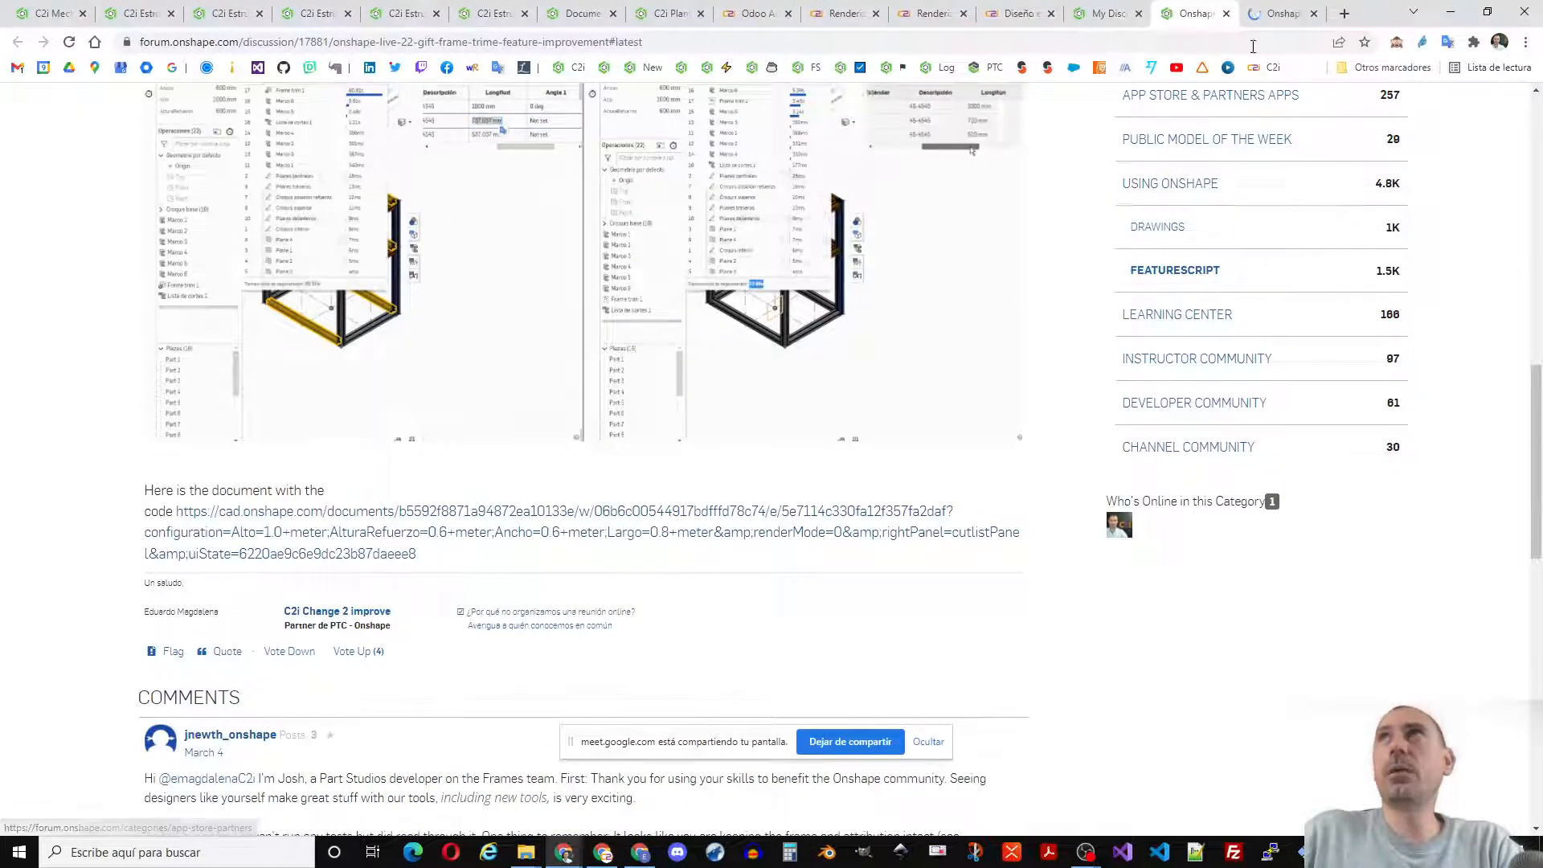
pyautogui.click(1277, 14)
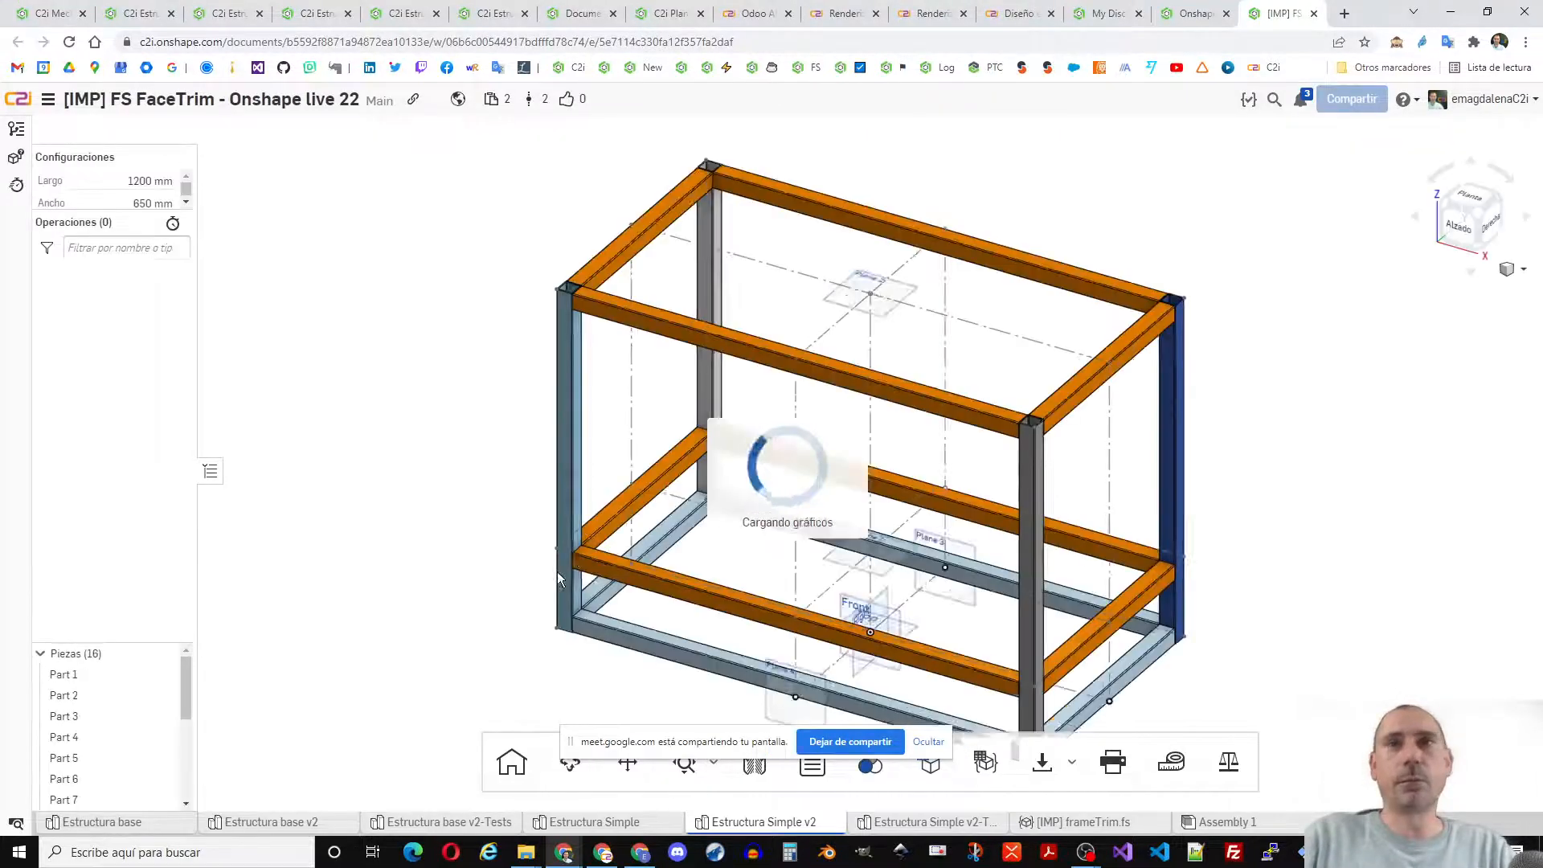
# - Copy the entire code of the [IMP] frameTrim.fs Feature Studio
pyautogui.click(1081, 821)
pyautogui.click(767, 470)
pyautogui.hotkey('ctrl', 'a')
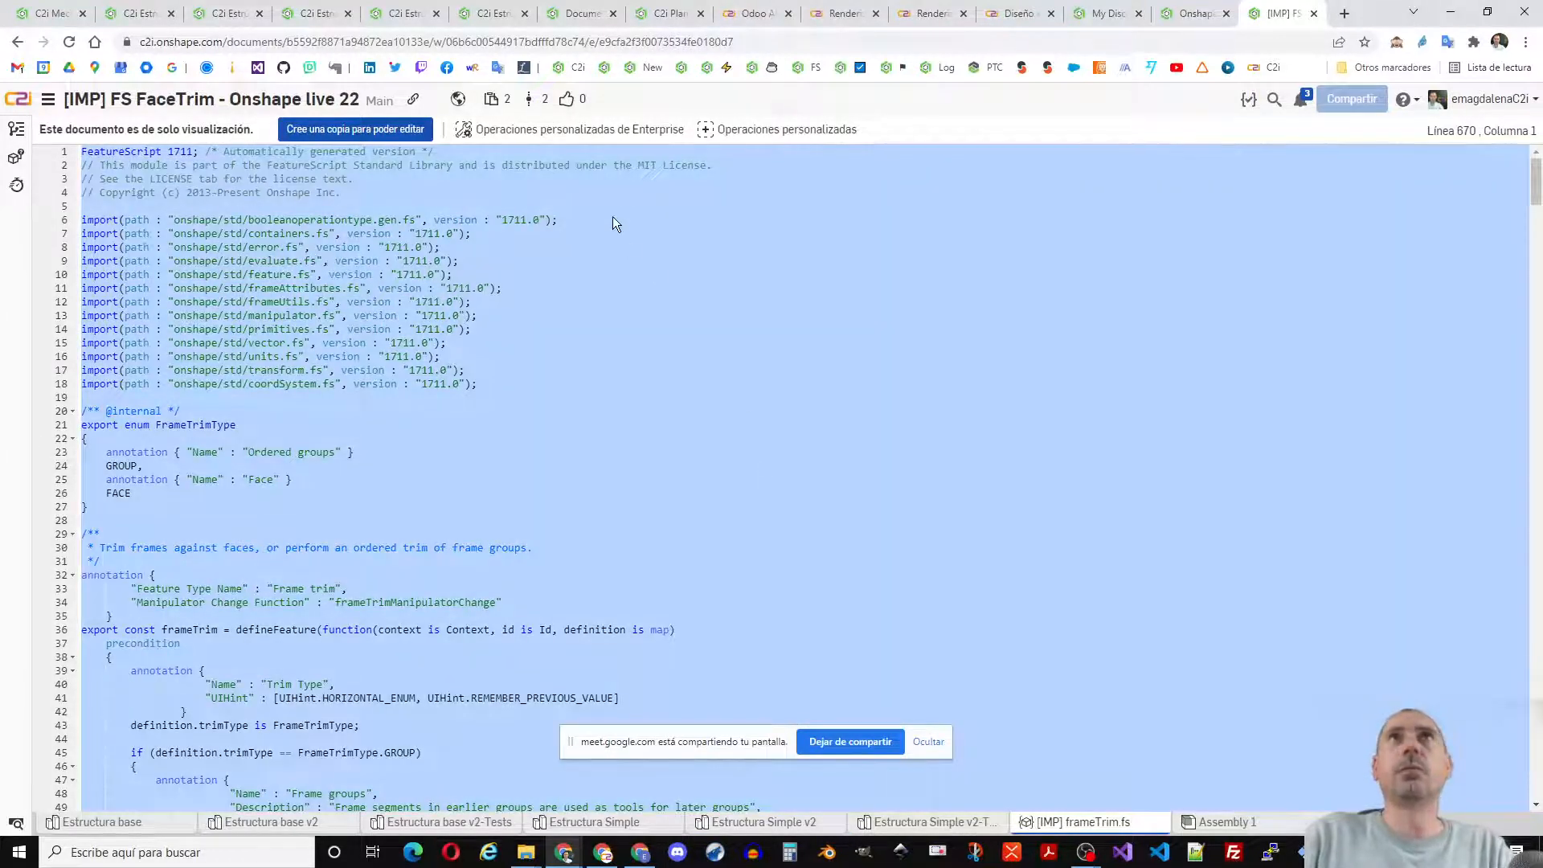
# - Return to the C2i Estructuras document and create and open a new Feature Studio
pyautogui.click(220, 18)
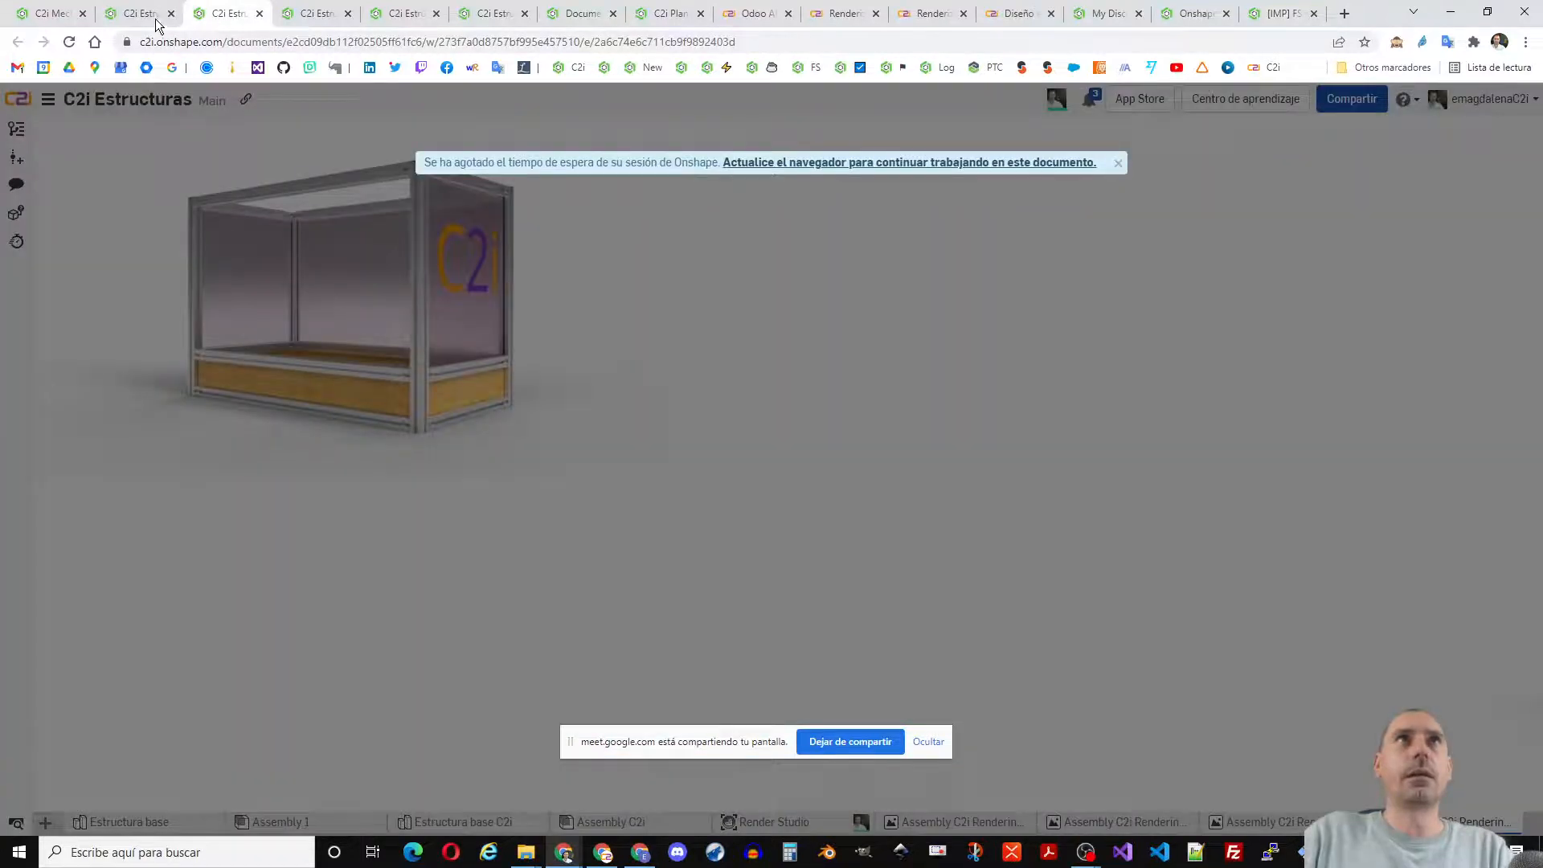
pyautogui.click(142, 18)
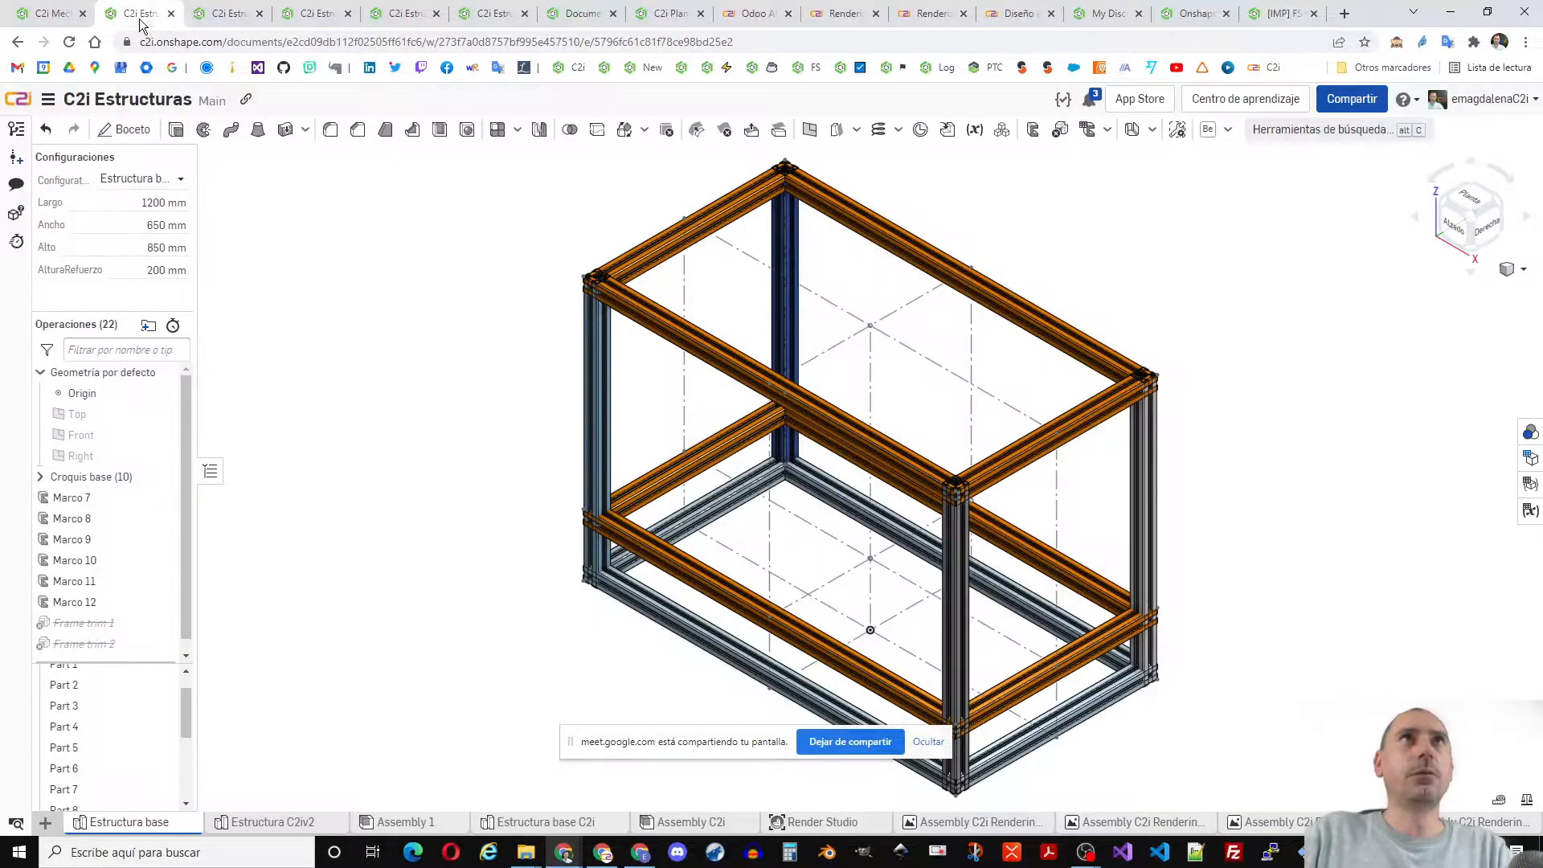
pyautogui.click(45, 822)
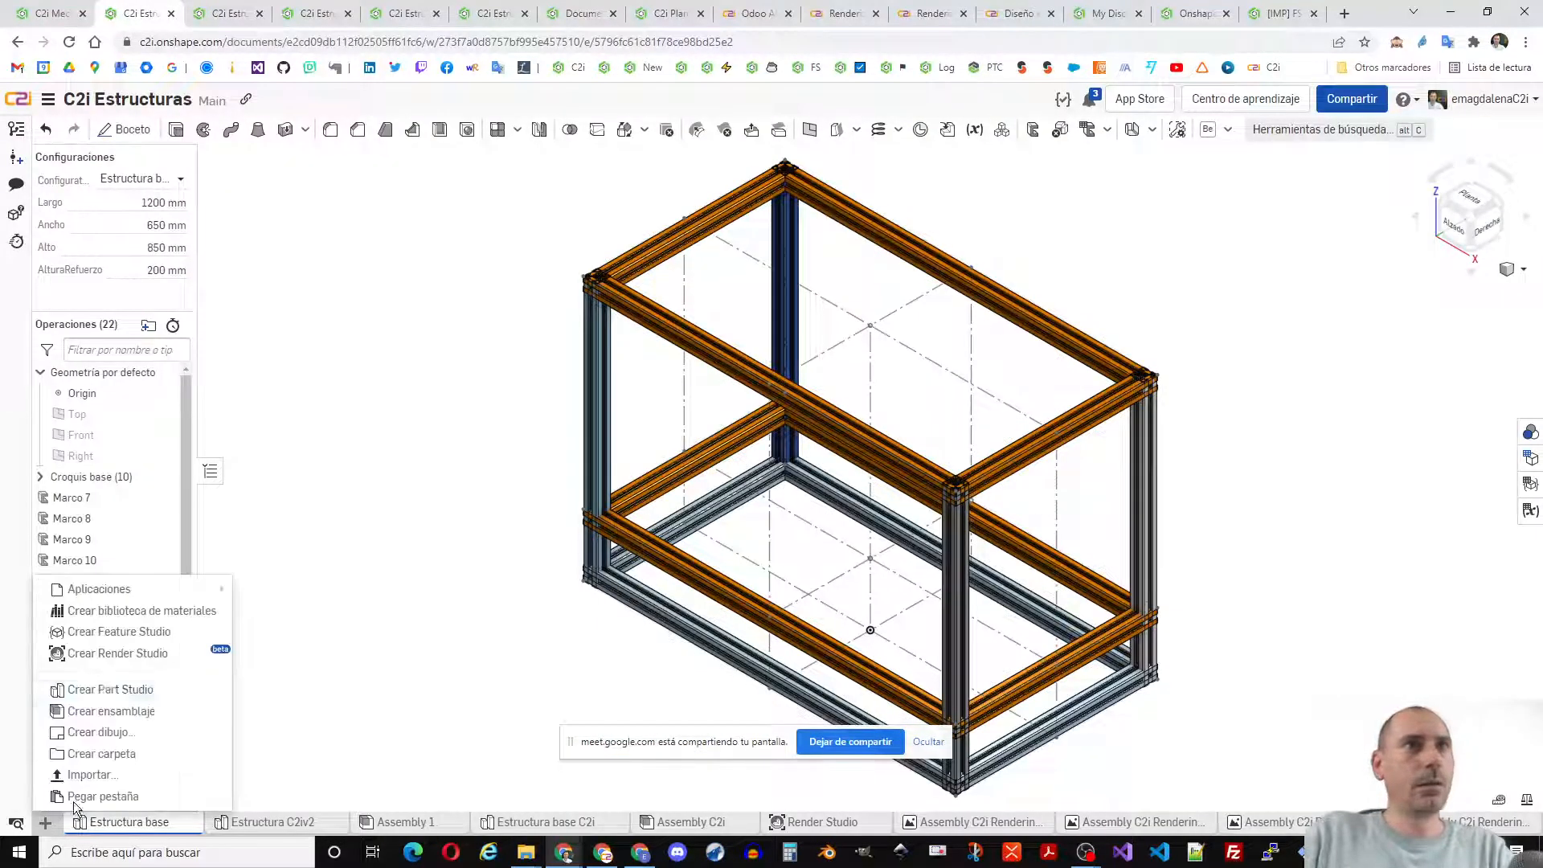
pyautogui.click(138, 631)
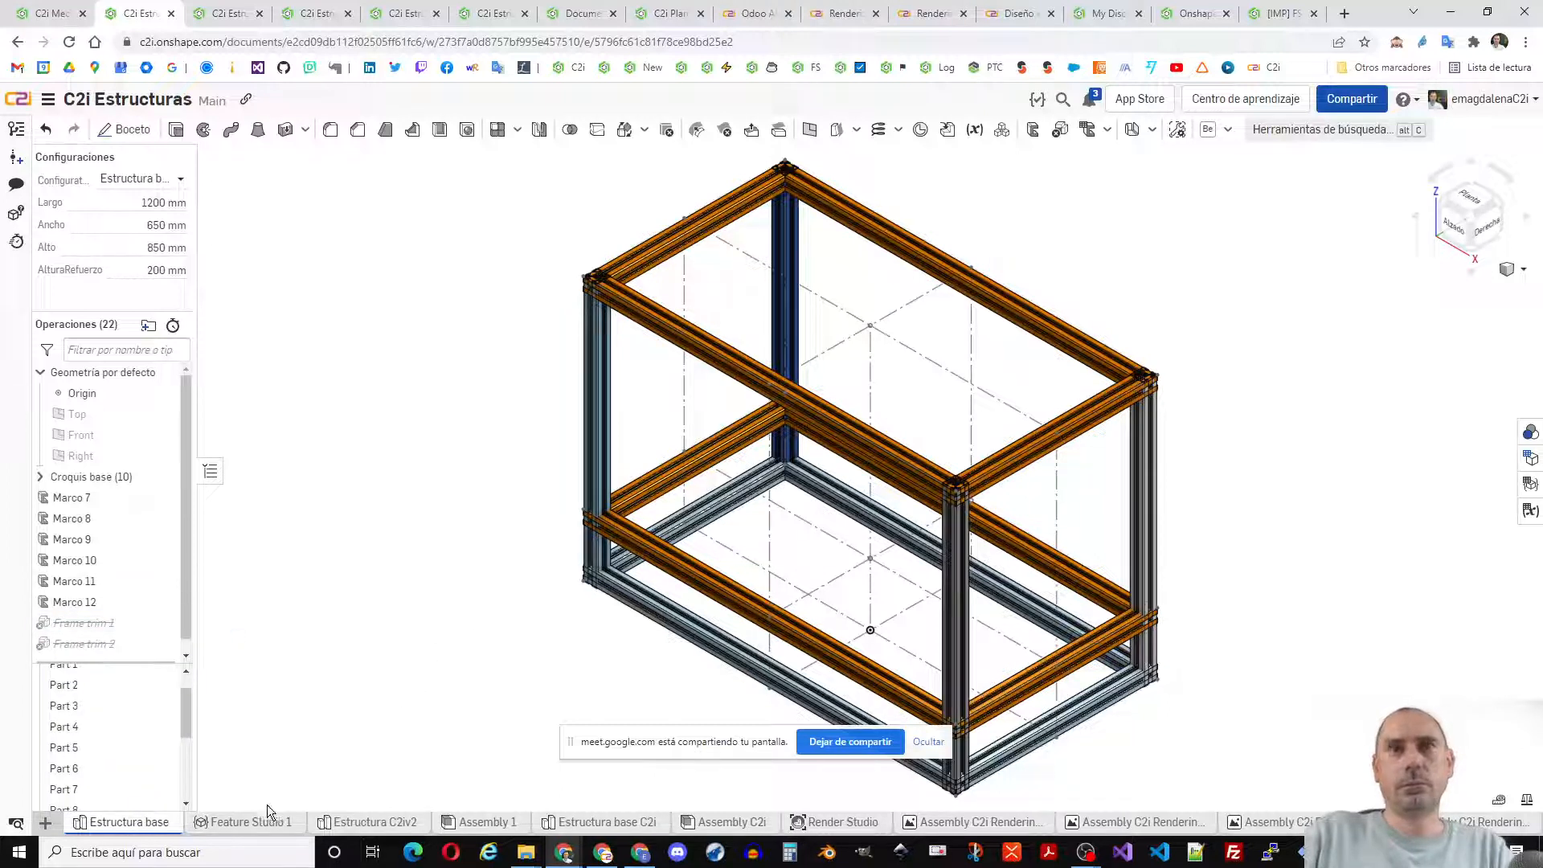
pyautogui.click(248, 821)
# - Replace the default code of Feature Studio 1 with the copied frame trim code
pyautogui.hotkey('ctrl', 'a')
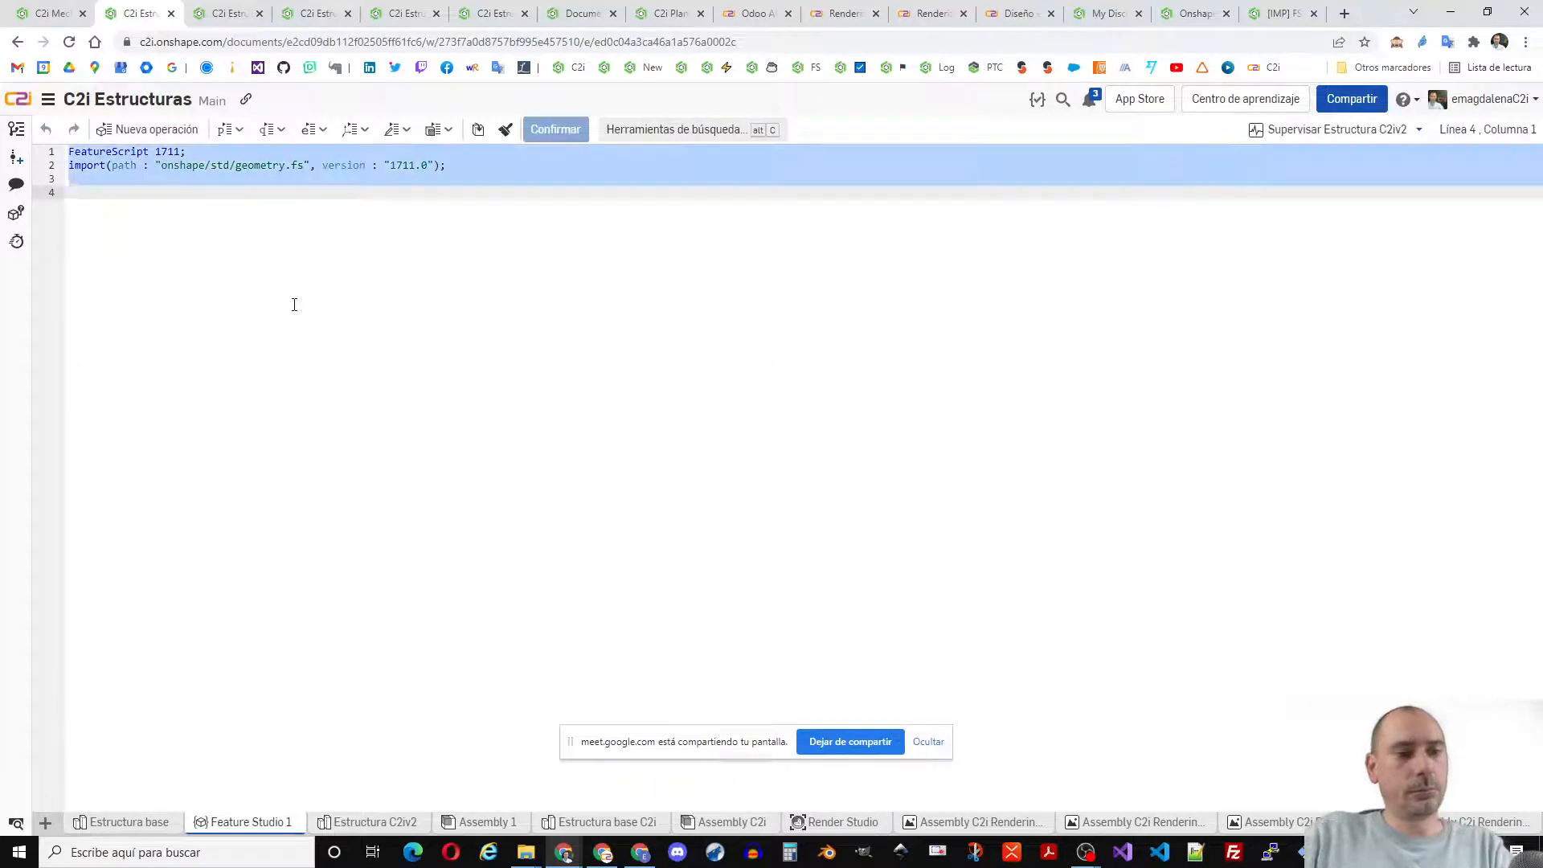
pyautogui.hotkey('ctrl', 'v')
pyautogui.moveTo(1535, 763); pyautogui.dragTo(1541, 143)
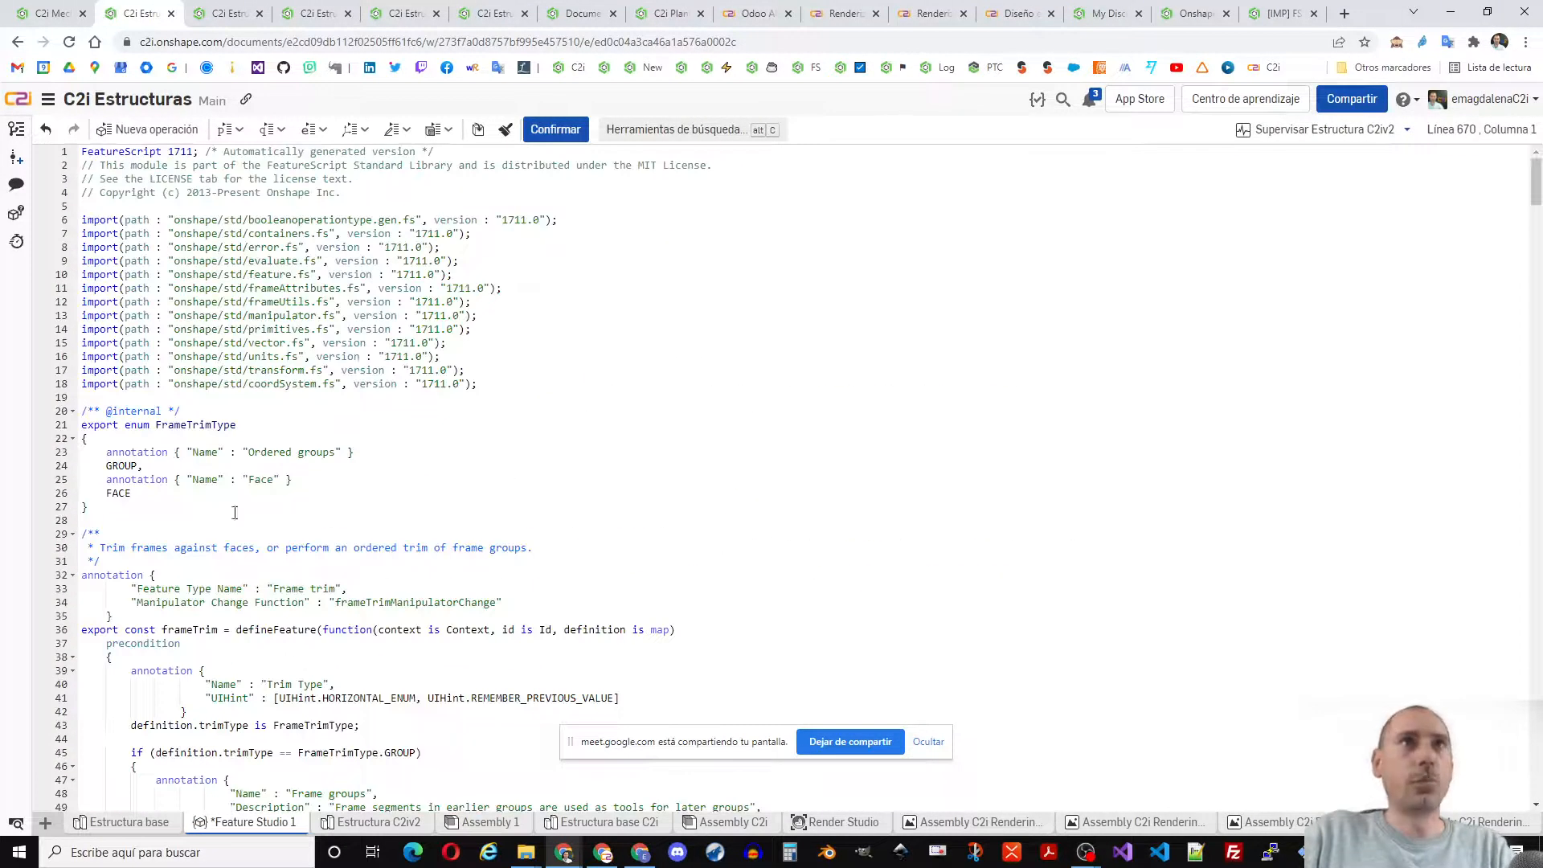
# - Change the Feature Type Name on line 33 to "Frame trim C2i" and commit the Feature Studio
pyautogui.click(338, 591)
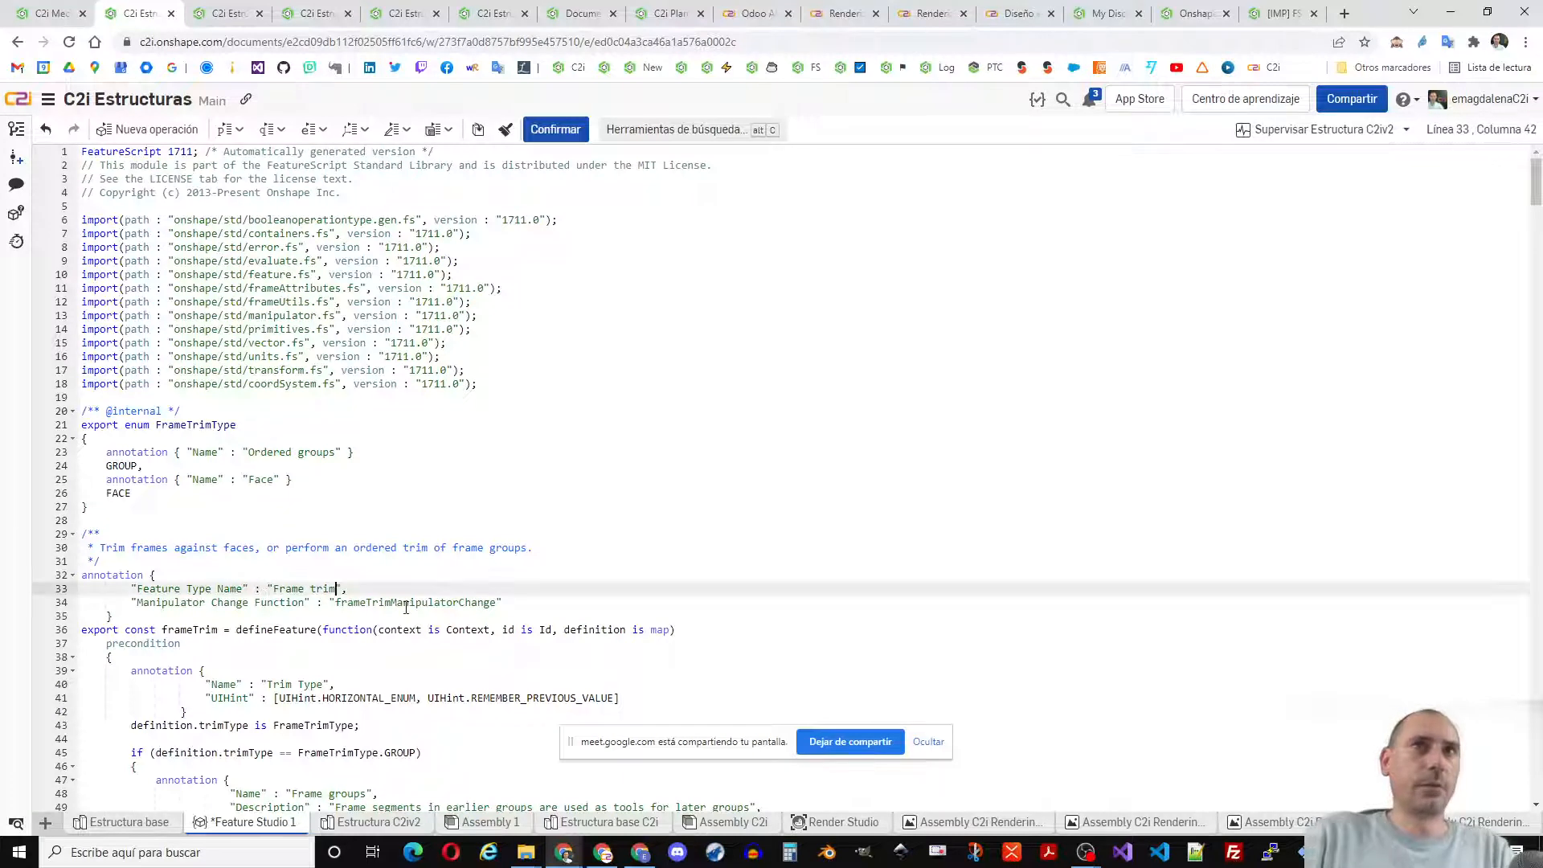
pyautogui.write('C2i')
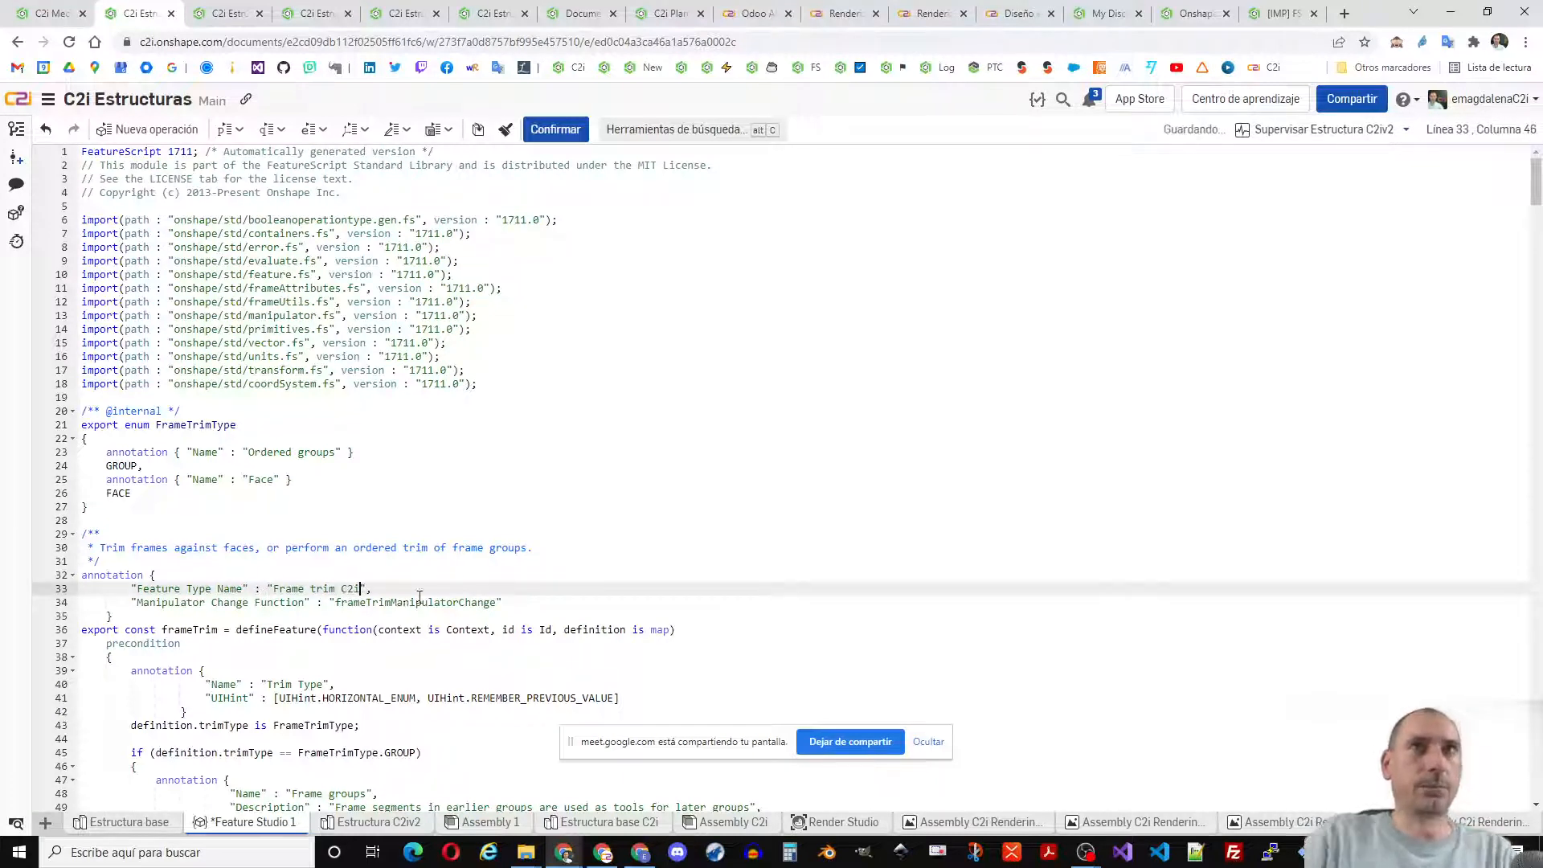
pyautogui.click(549, 135)
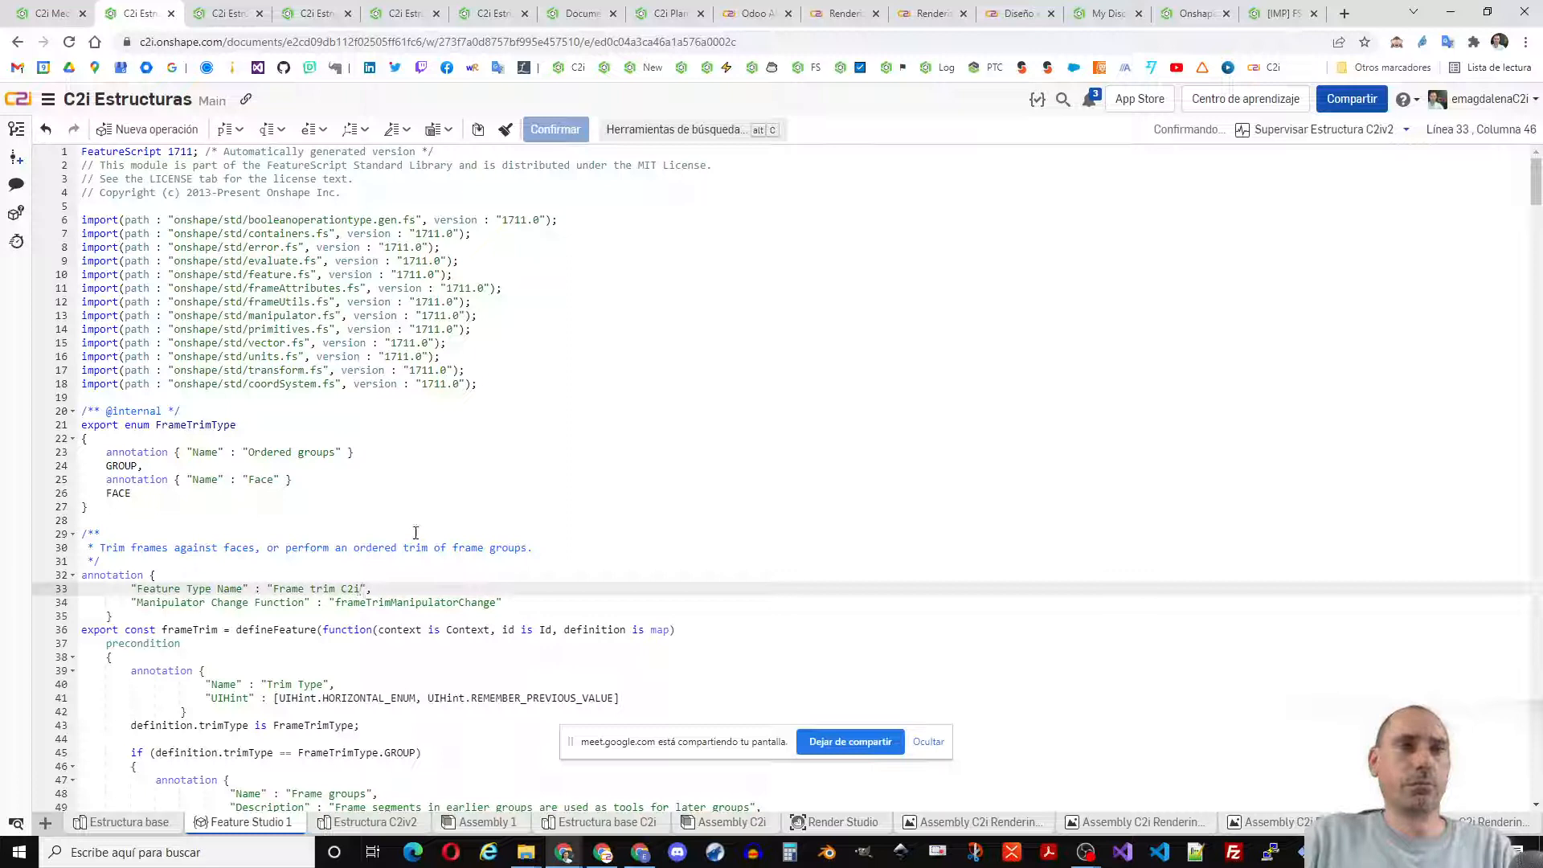
# - Return to the Estructura base Part Studio and start the custom Frame trim C2i feature
pyautogui.click(133, 821)
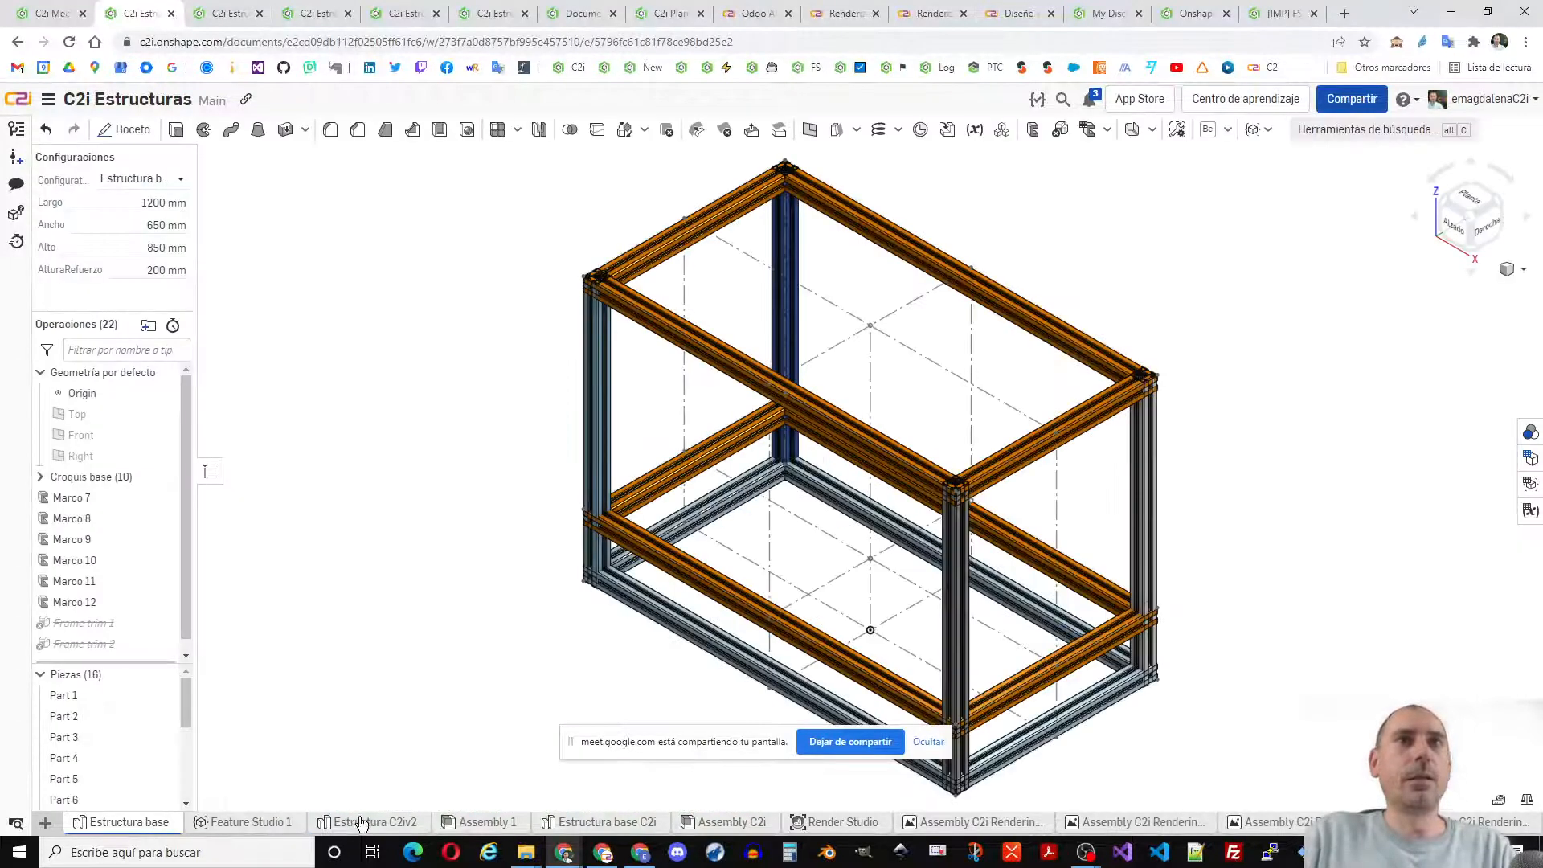
pyautogui.click(366, 821)
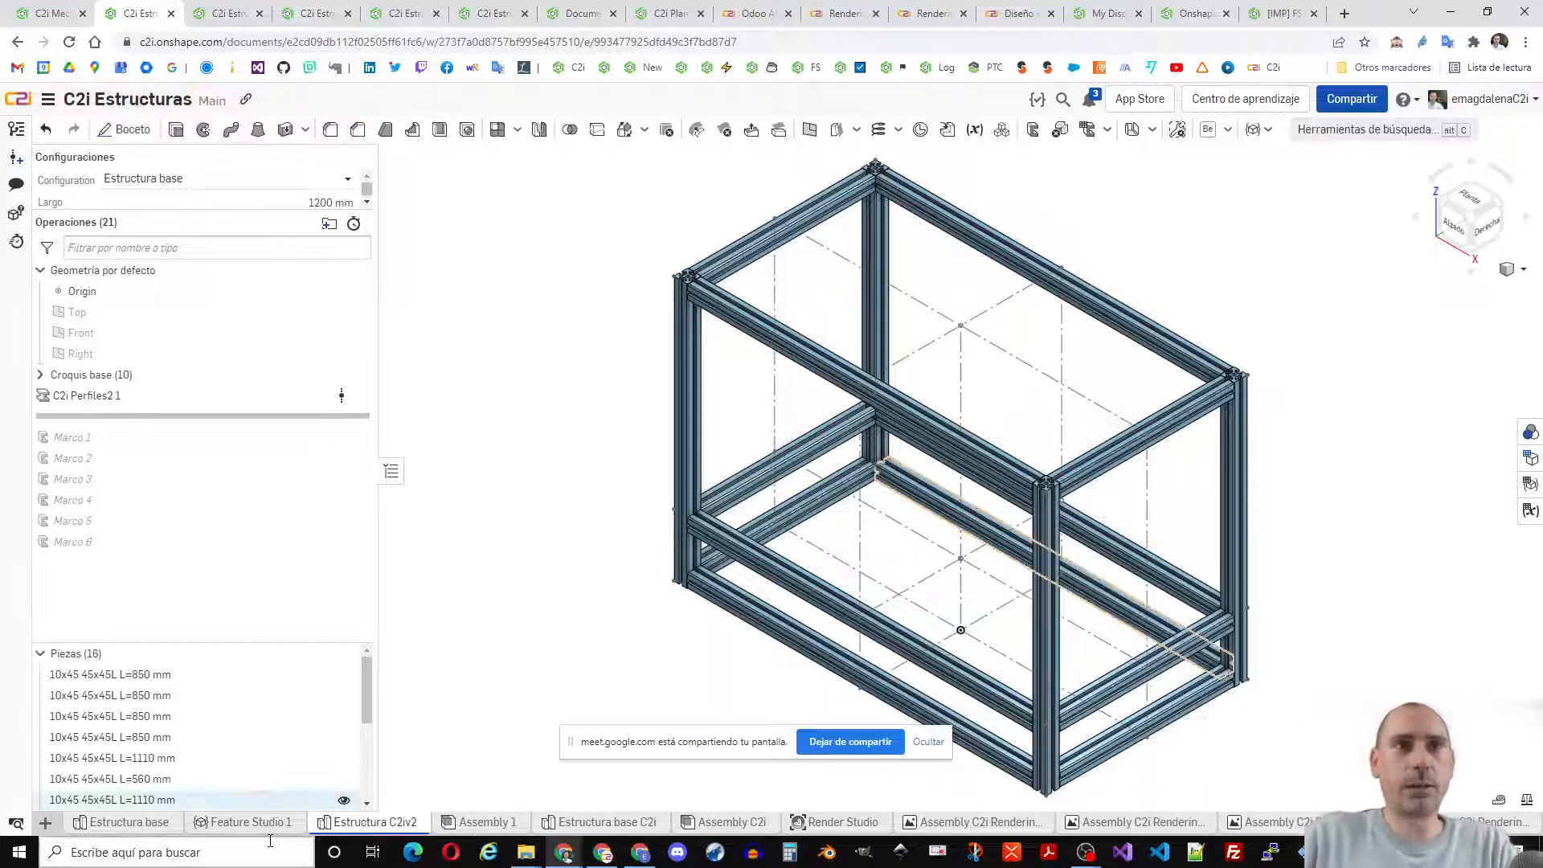
pyautogui.click(145, 821)
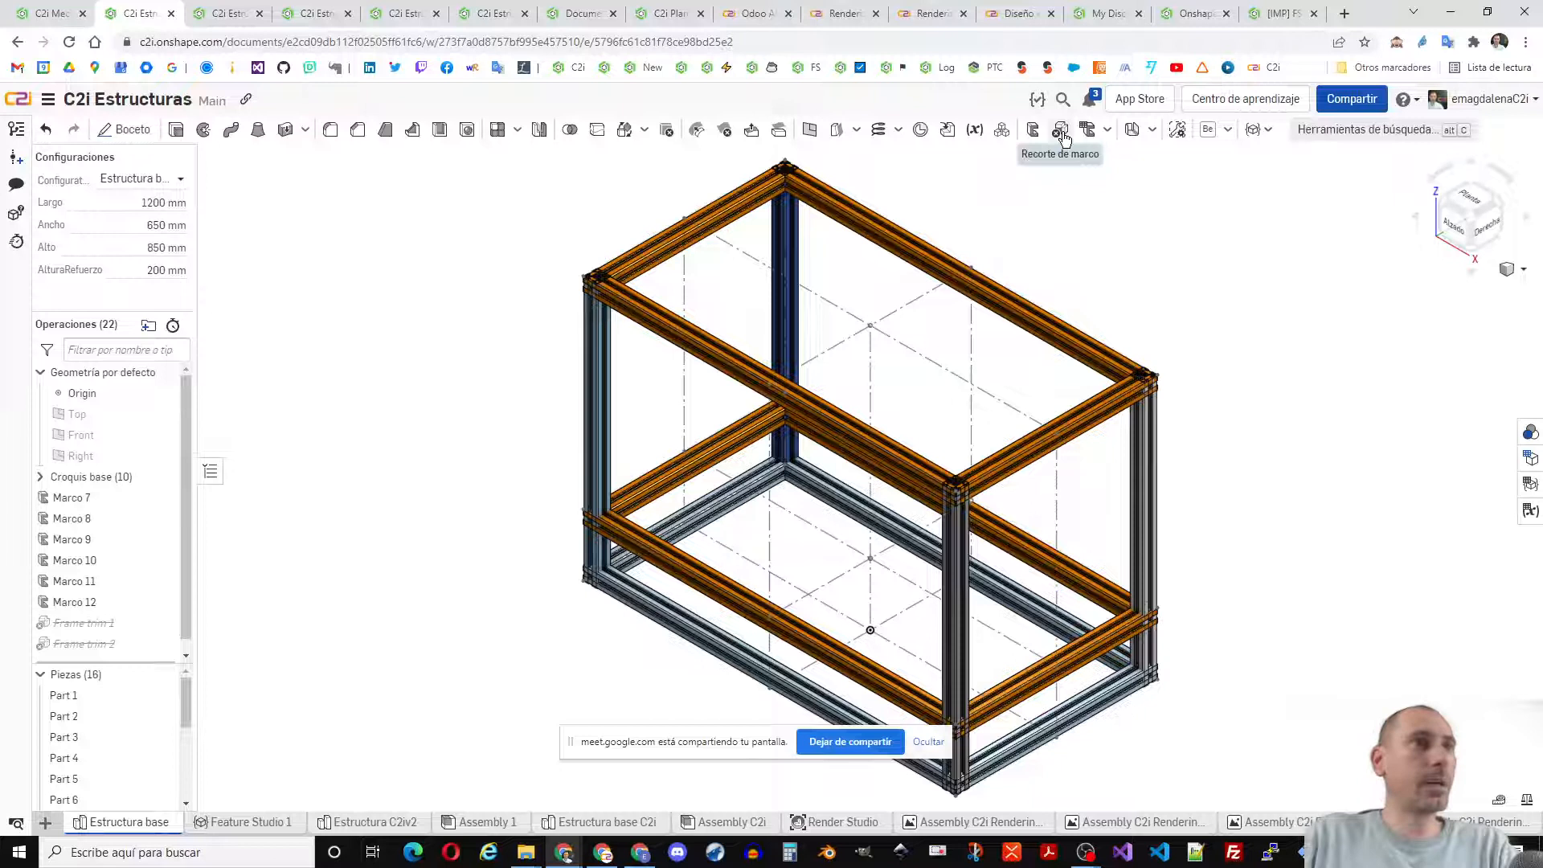
pyautogui.click(1267, 129)
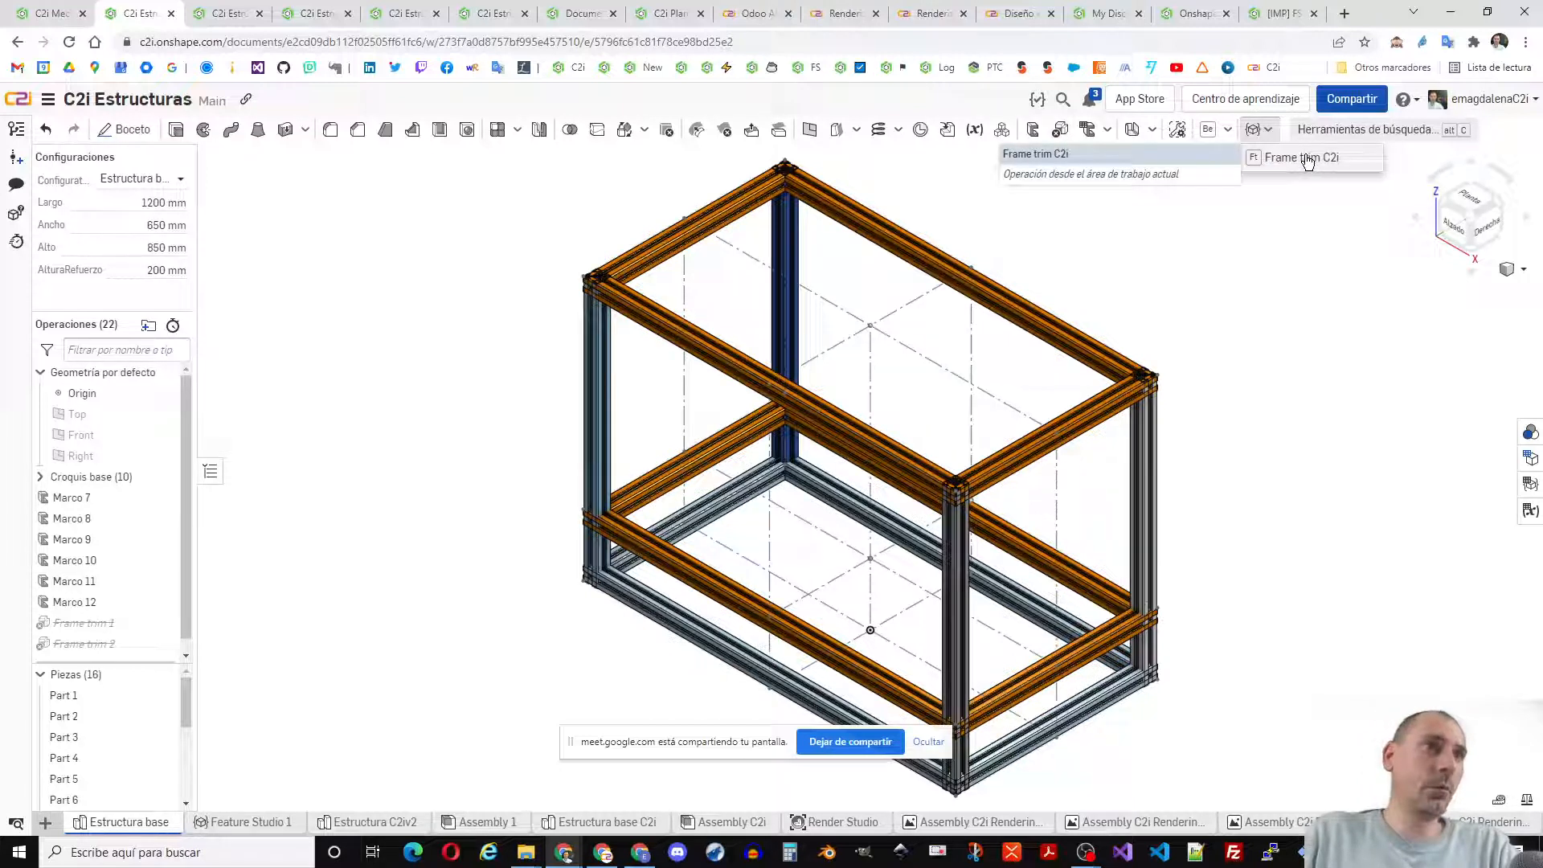
pyautogui.click(1308, 159)
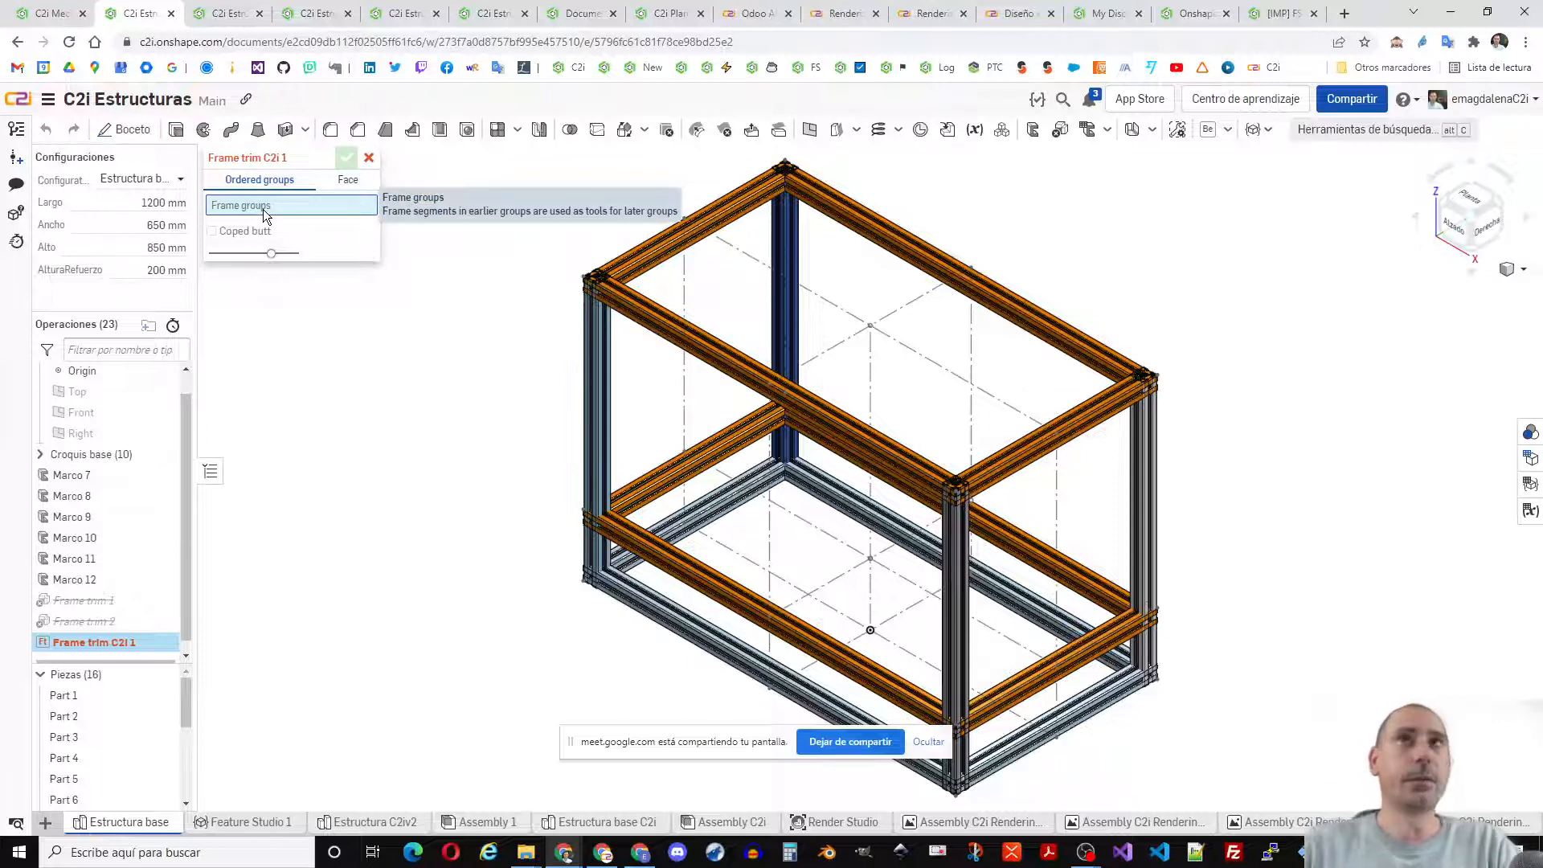
# - Add the four vertical posts, Parts 1 to 4, together as the first ordered frame group of the trim
pyautogui.click(582, 479)
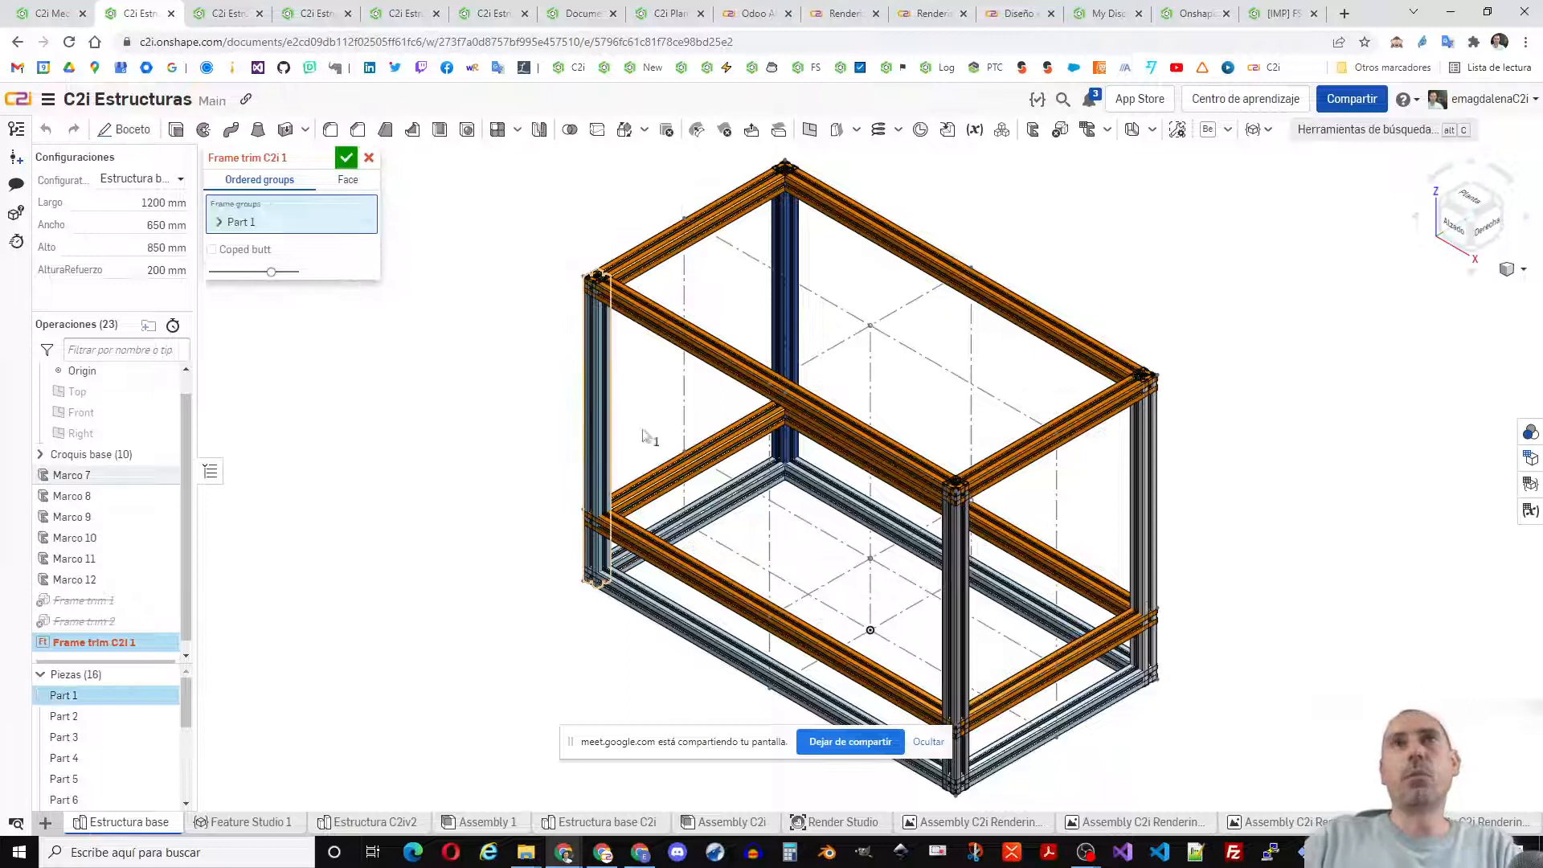
pyautogui.click(786, 289)
pyautogui.click(364, 247)
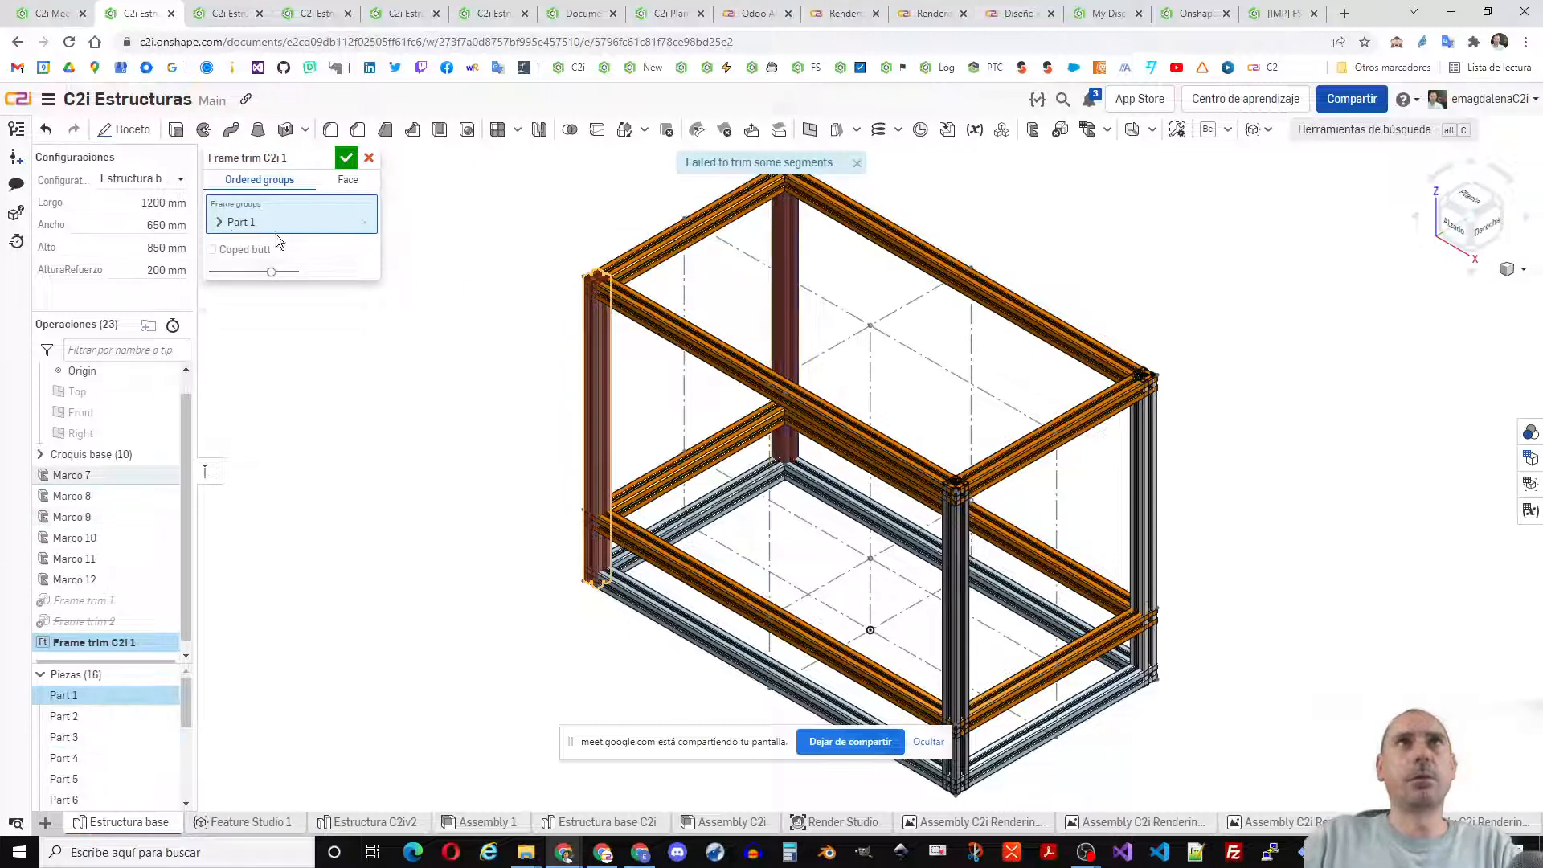
pyautogui.click(220, 224)
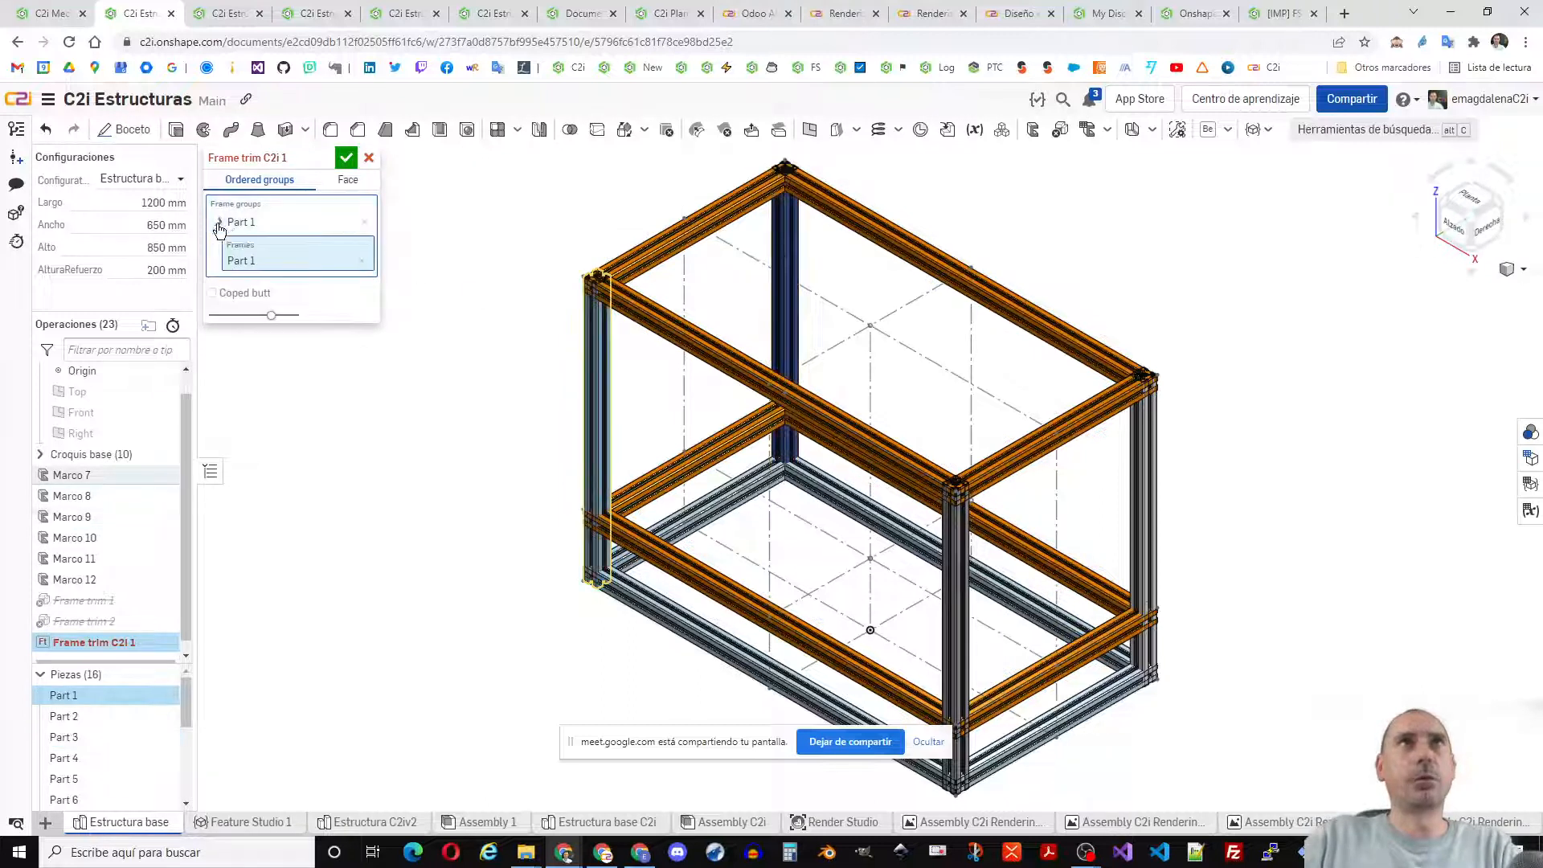
pyautogui.click(786, 308)
pyautogui.click(1155, 492)
pyautogui.click(958, 566)
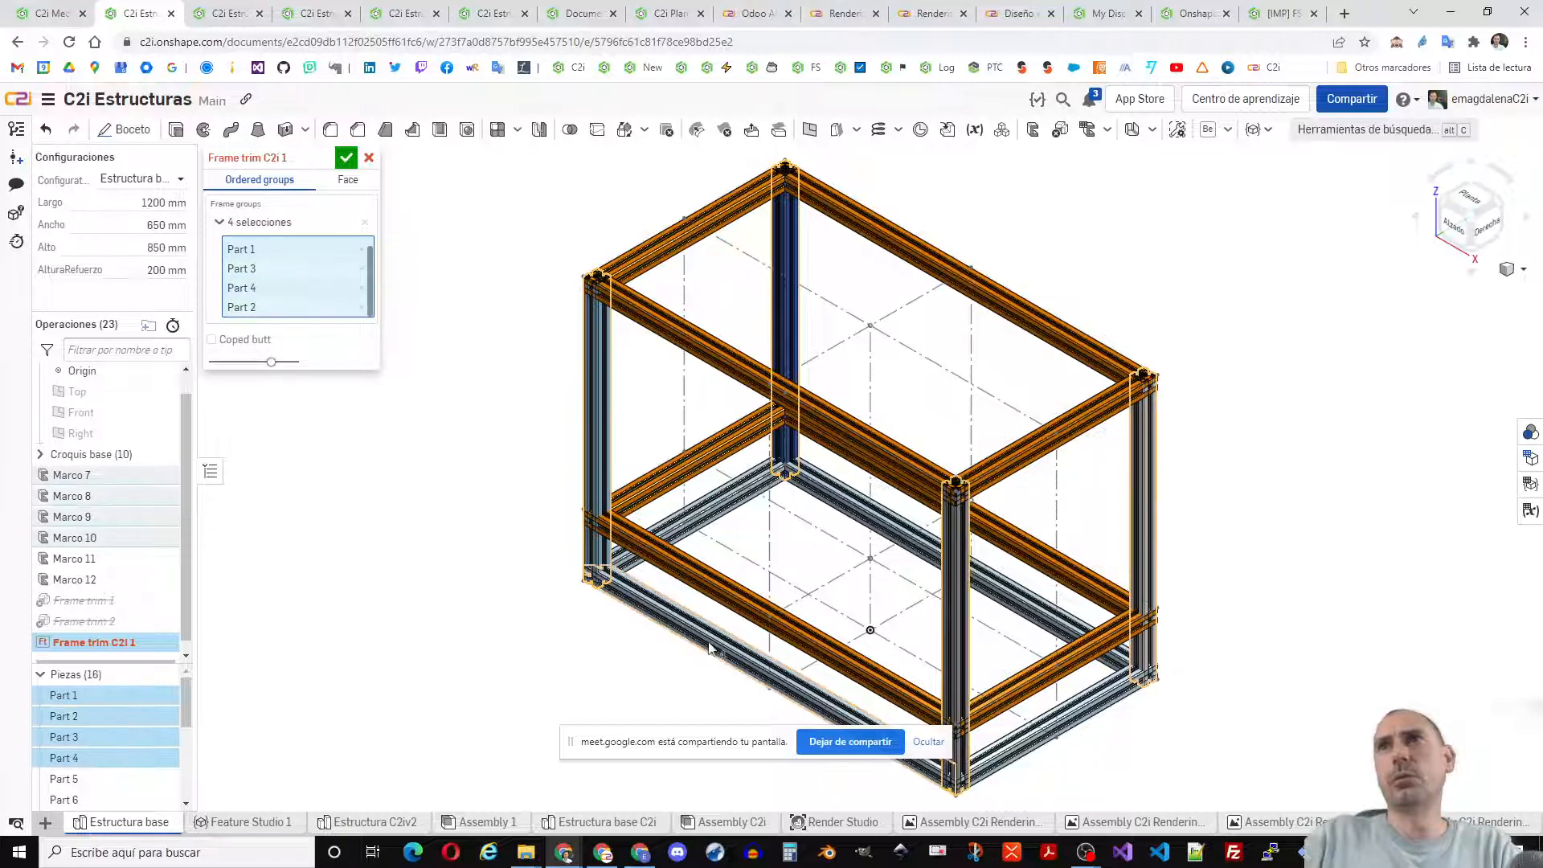
pyautogui.click(220, 223)
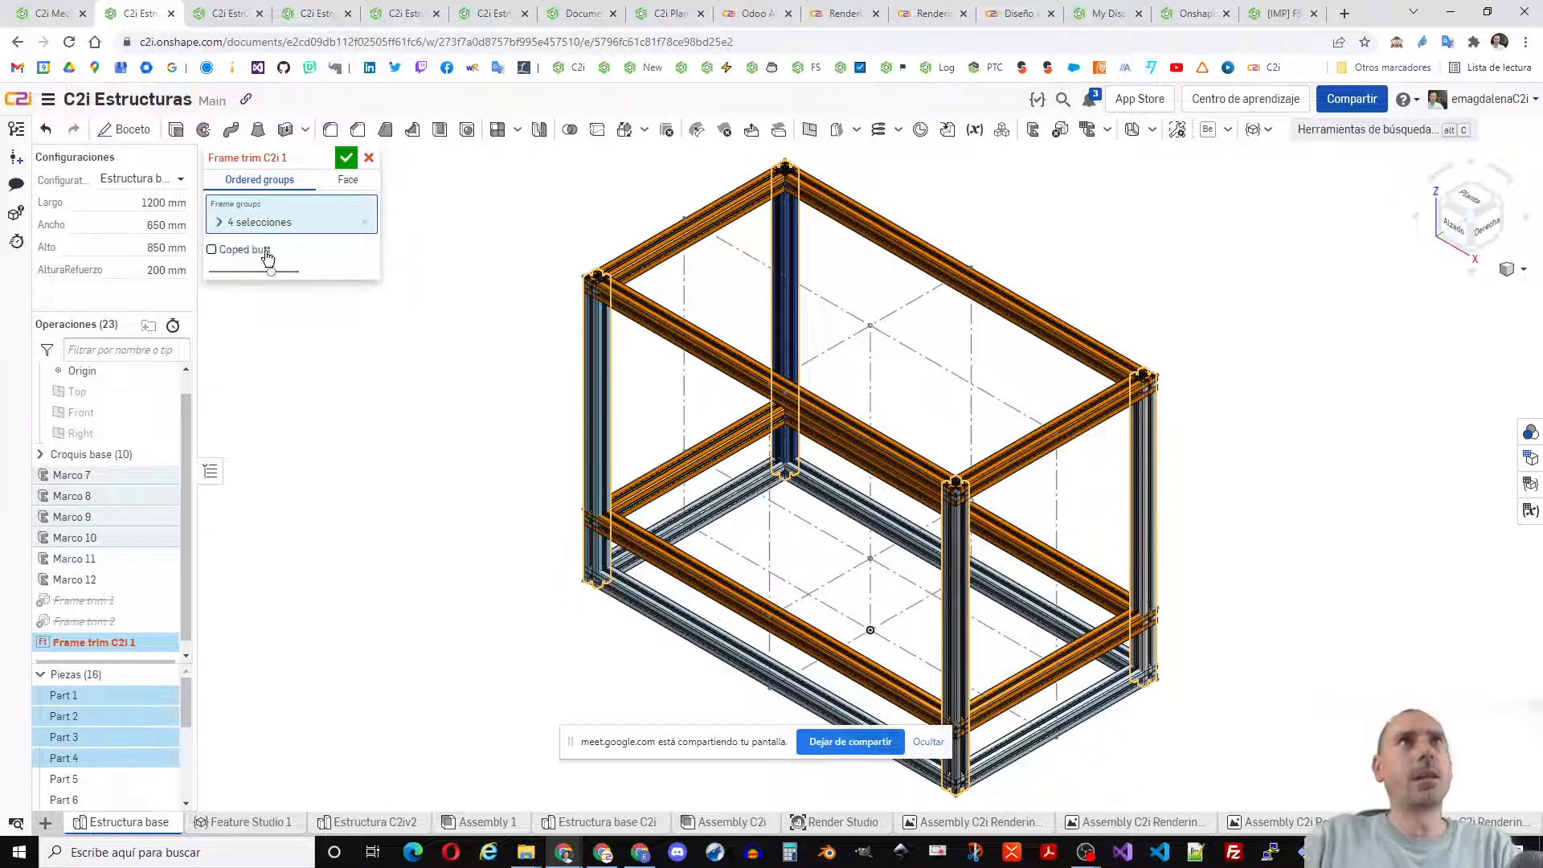
# - Add the four bottom horizontal profiles as the second frame group, accept the trim without Coped butt, and inspect the lower corner joint
pyautogui.click(692, 648)
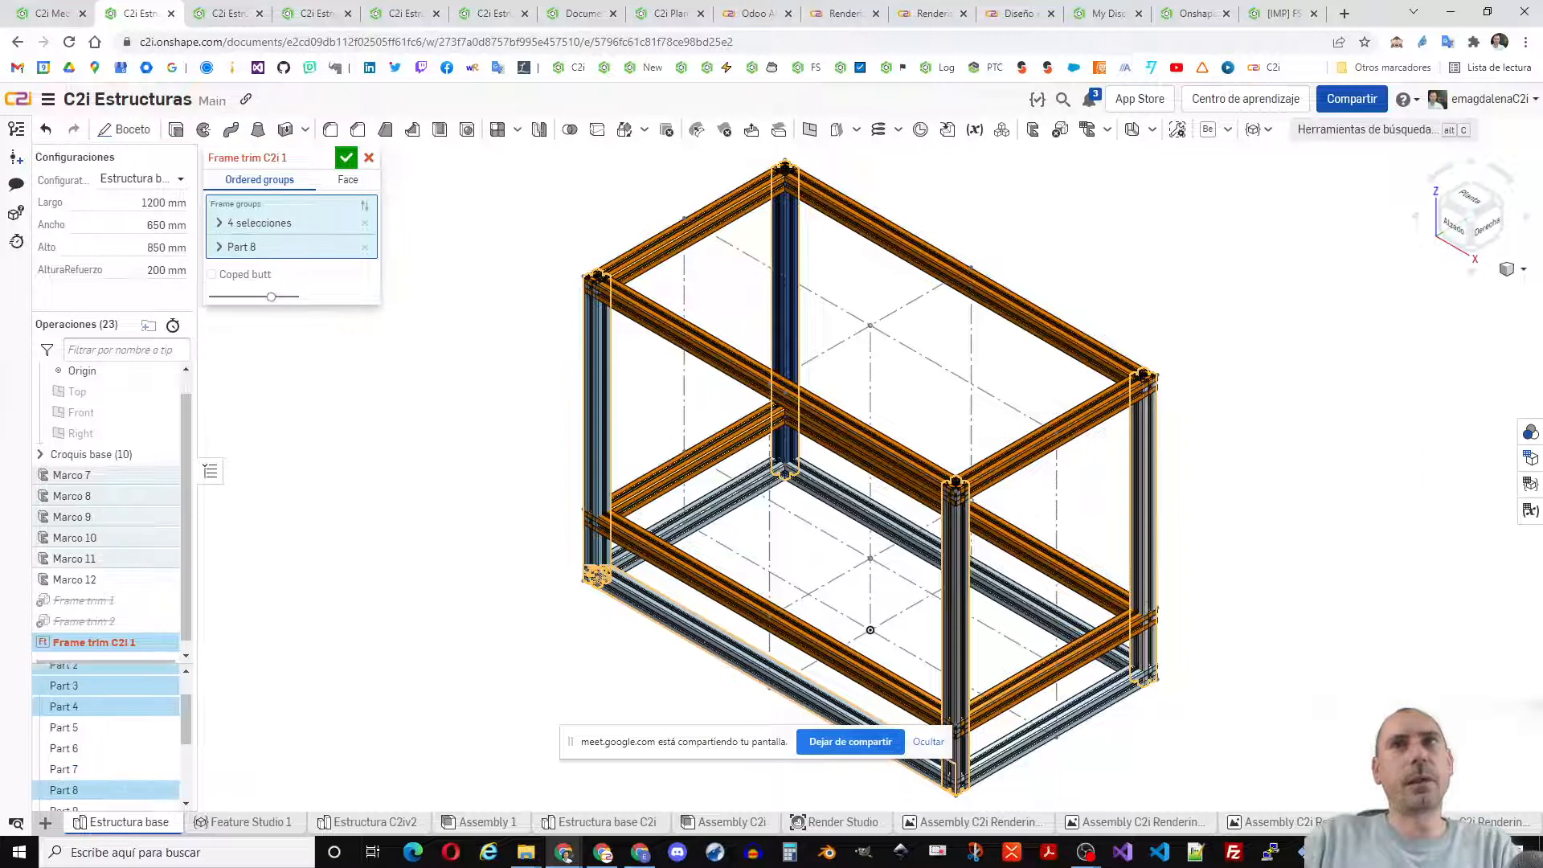
pyautogui.click(219, 246)
pyautogui.click(707, 531)
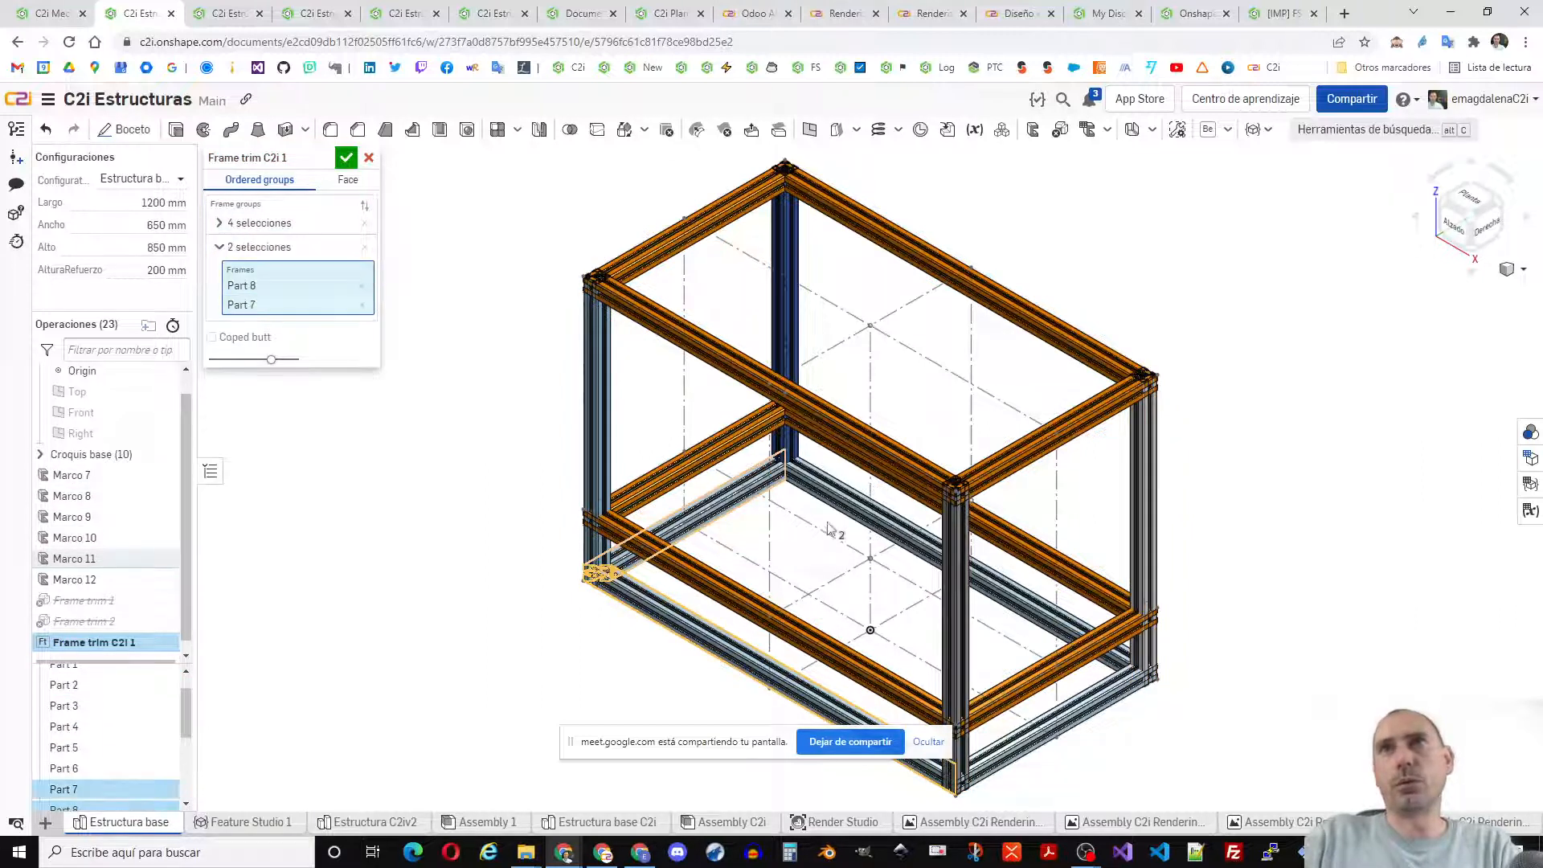
pyautogui.click(865, 531)
pyautogui.click(1101, 710)
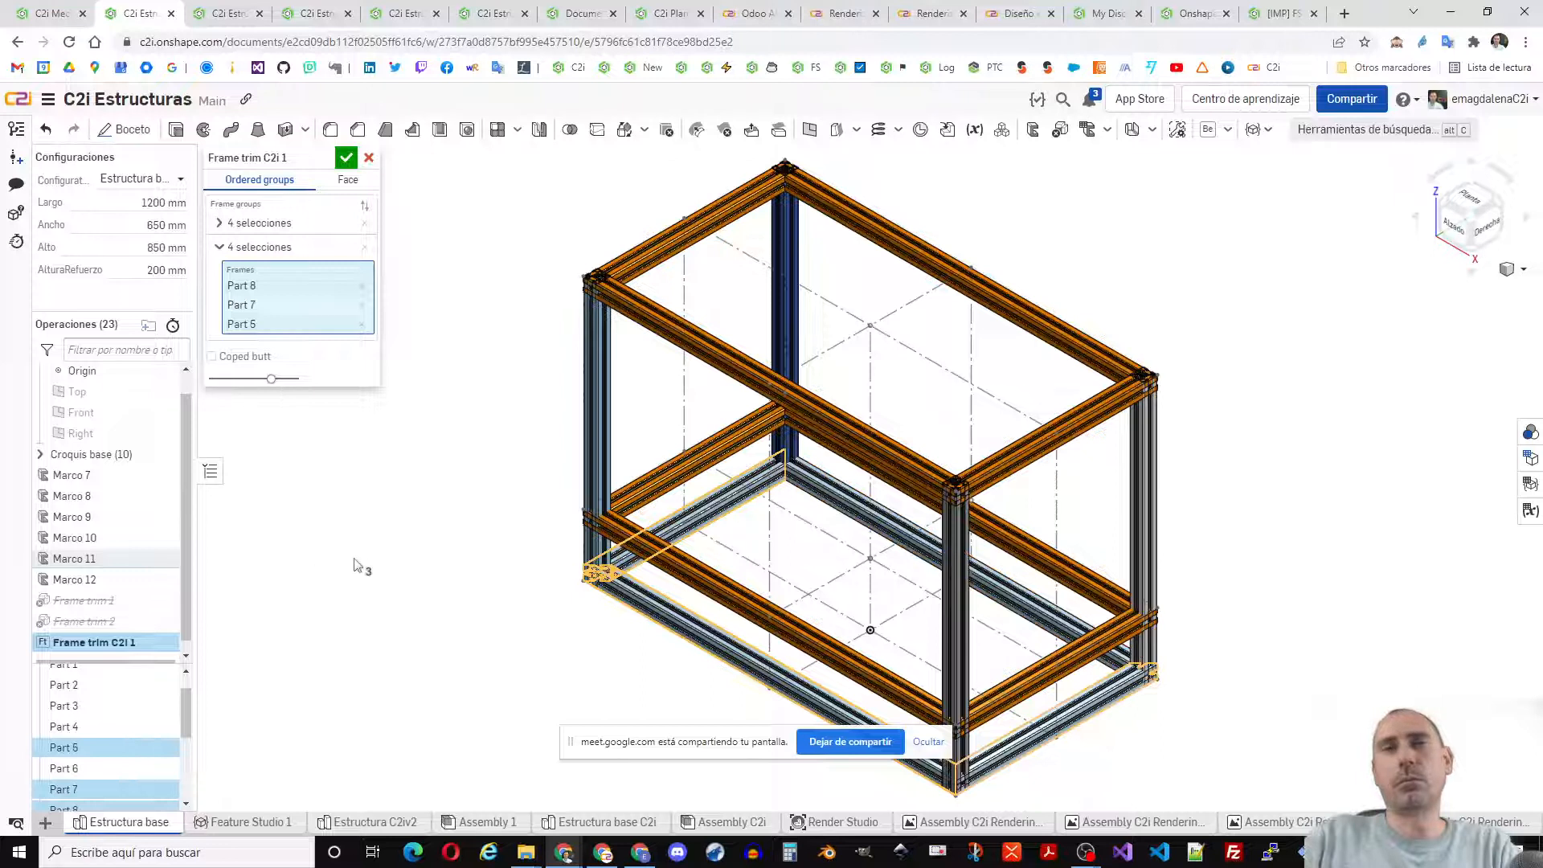
pyautogui.scroll(5, 491, 434)
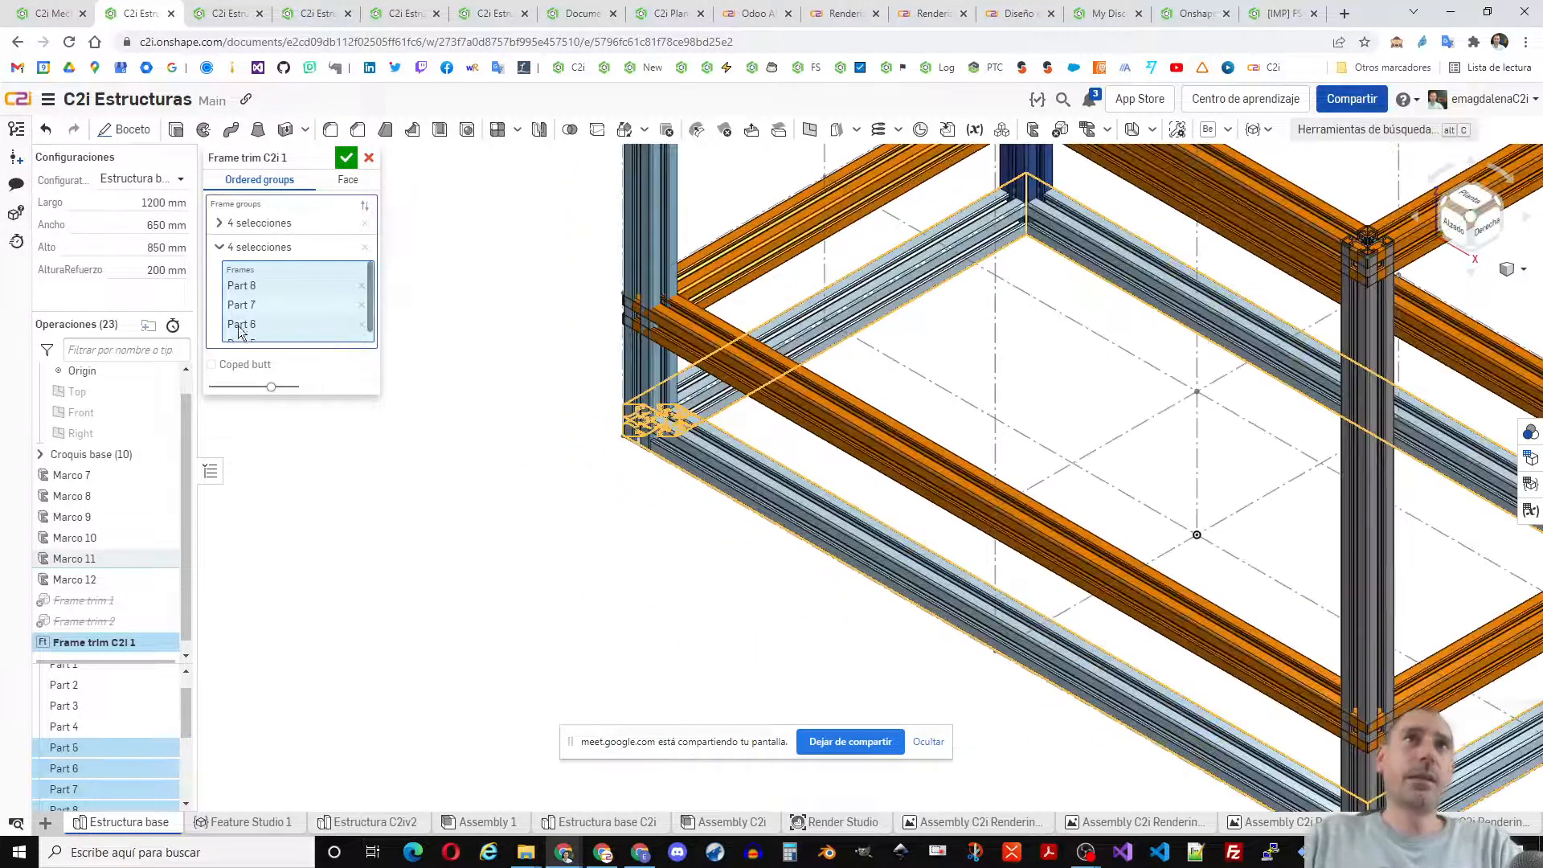
pyautogui.scroll(8, 641, 389)
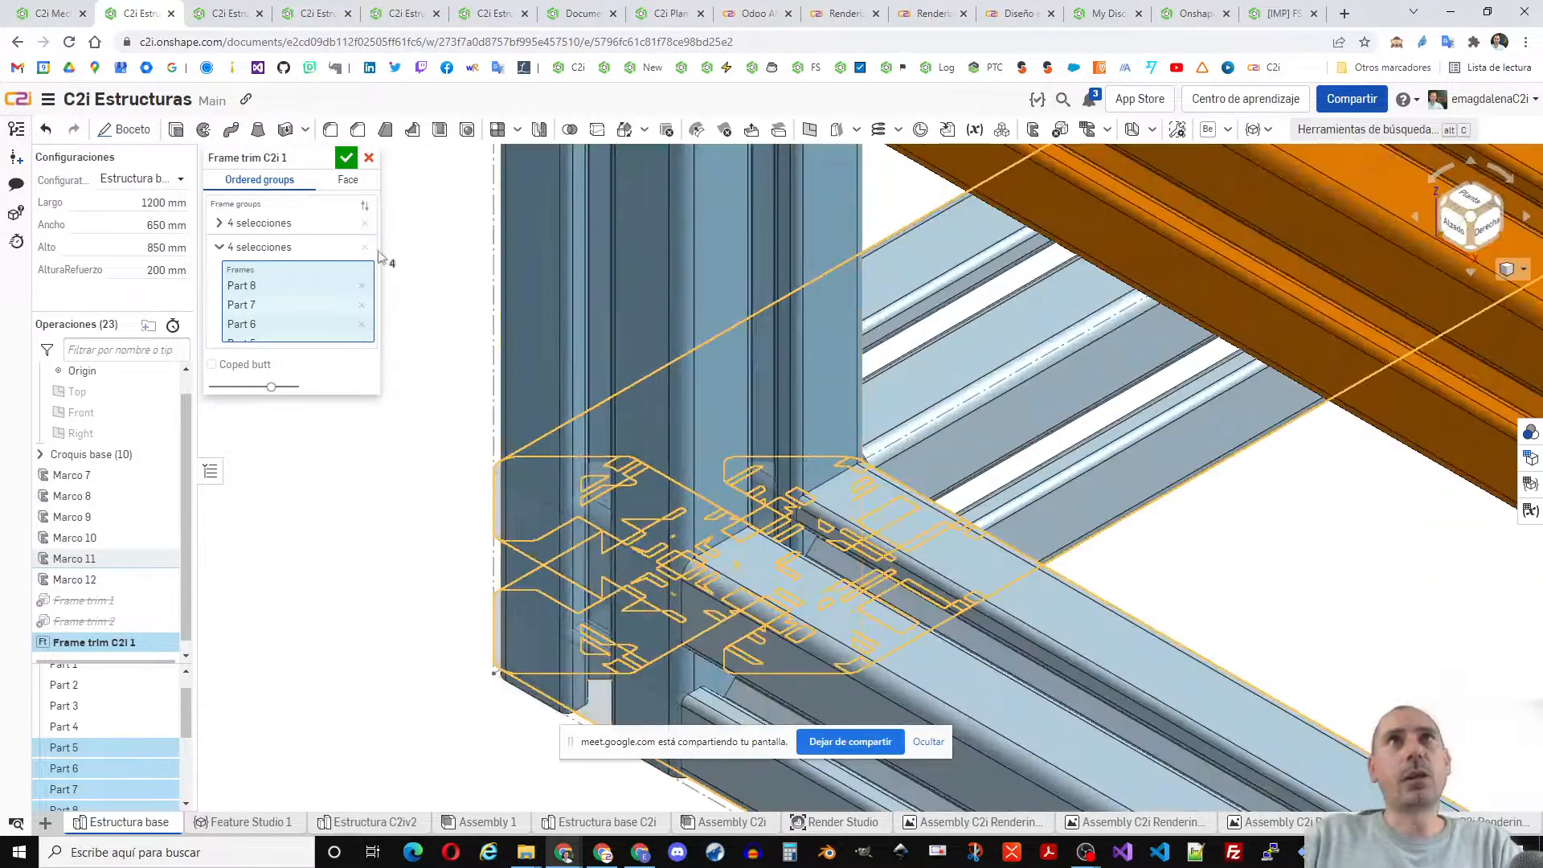
pyautogui.press('Return')
pyautogui.scroll(3, 744, 552)
pyautogui.moveTo(753, 556); pyautogui.dragTo(837, 397, button='right')
pyautogui.scroll(2, 866, 596)
pyautogui.moveTo(861, 522); pyautogui.dragTo(866, 609, button='right')
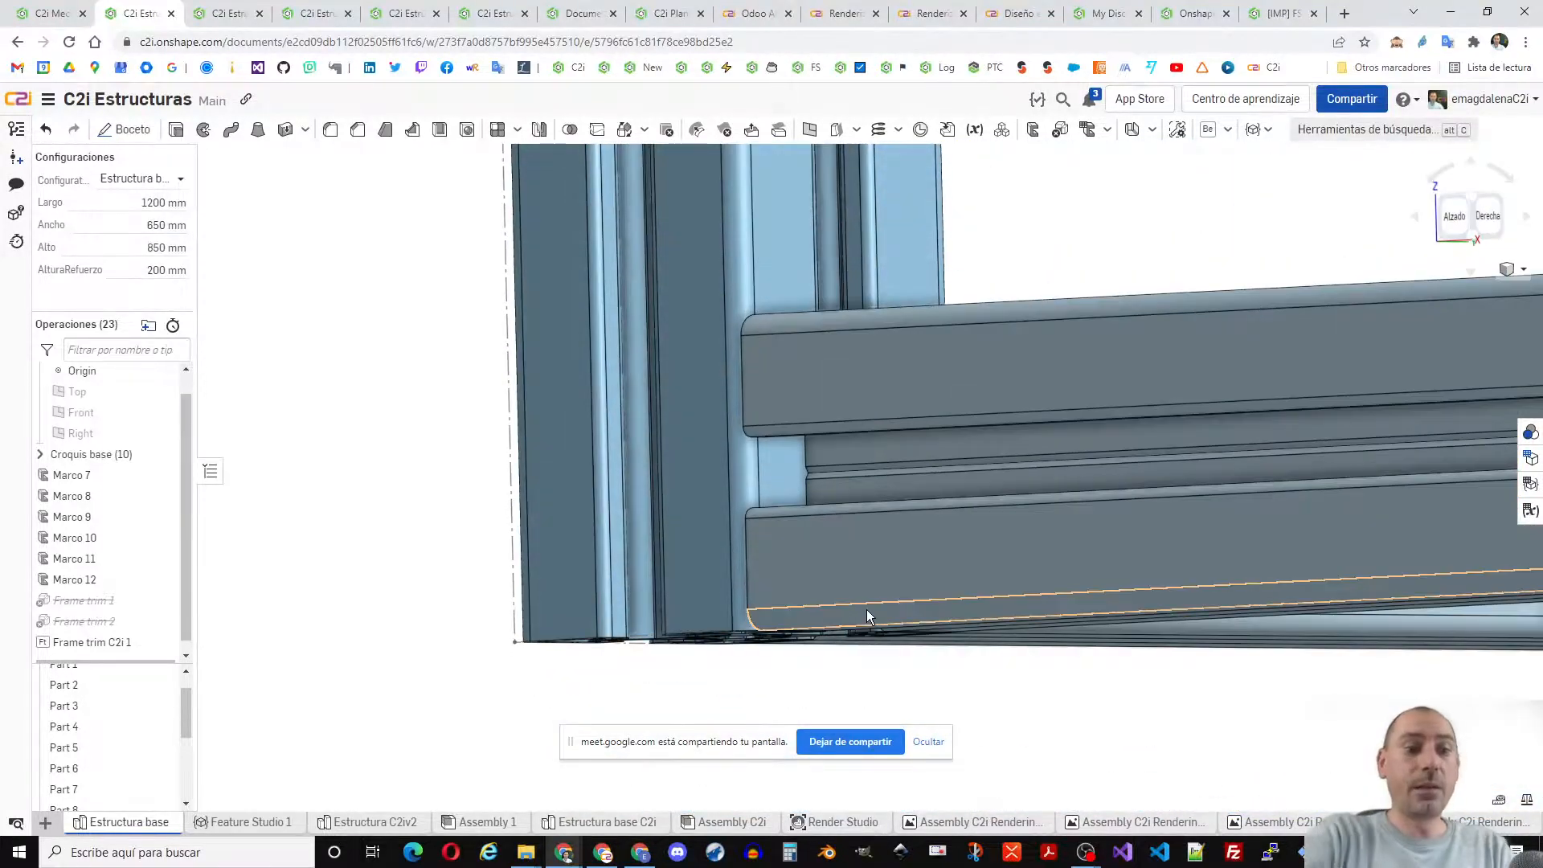
pyautogui.hotkey('shift', '7')
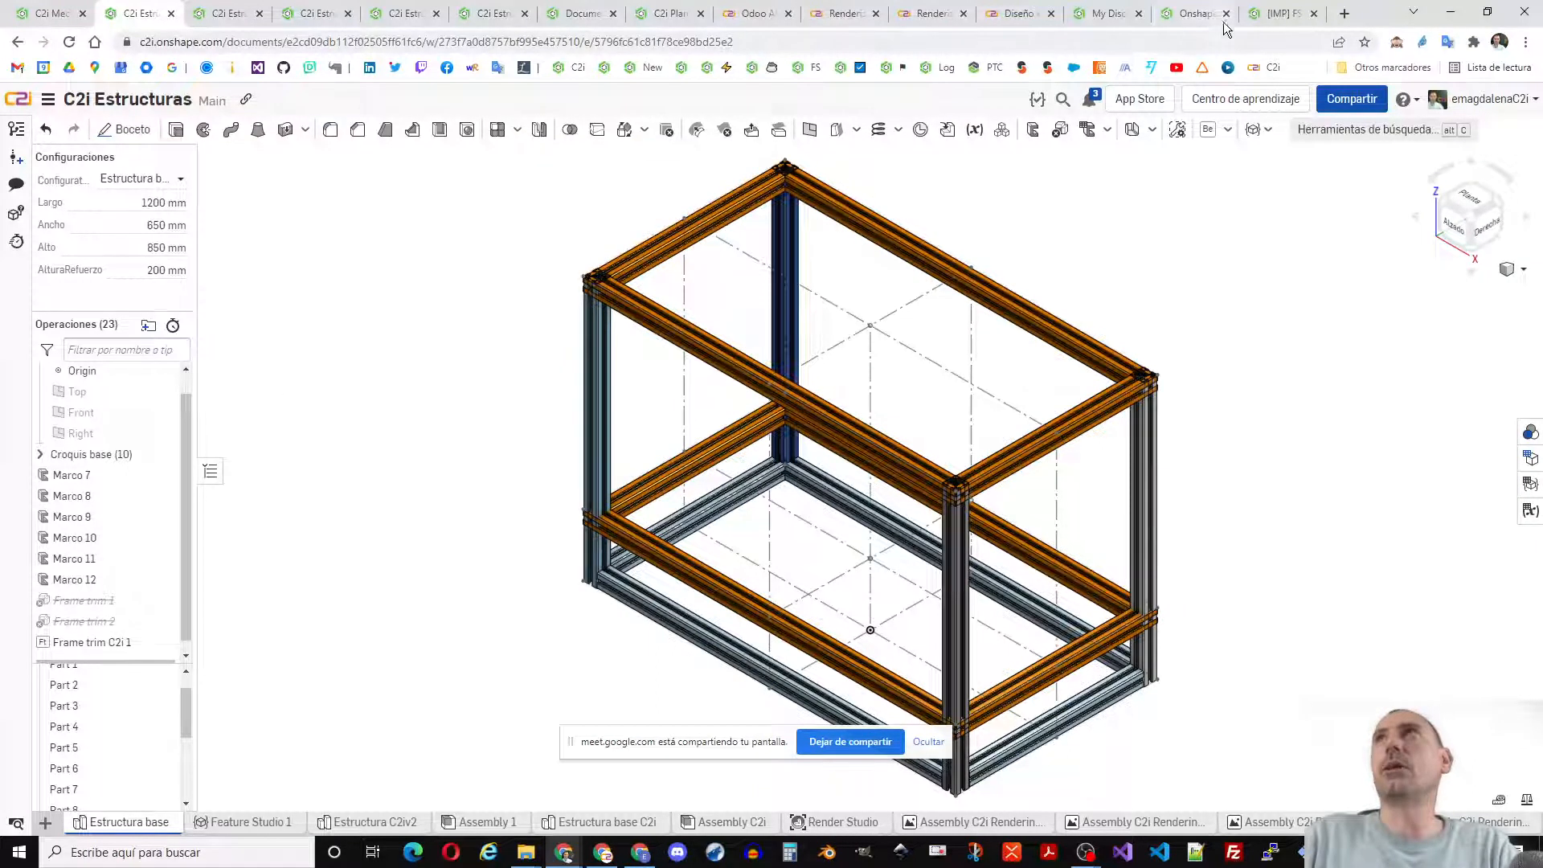
# - Review the forum post on the Frame Trim improvement, highlighting the two regeneration times in its performance comparison
pyautogui.click(1261, 18)
pyautogui.click(1189, 13)
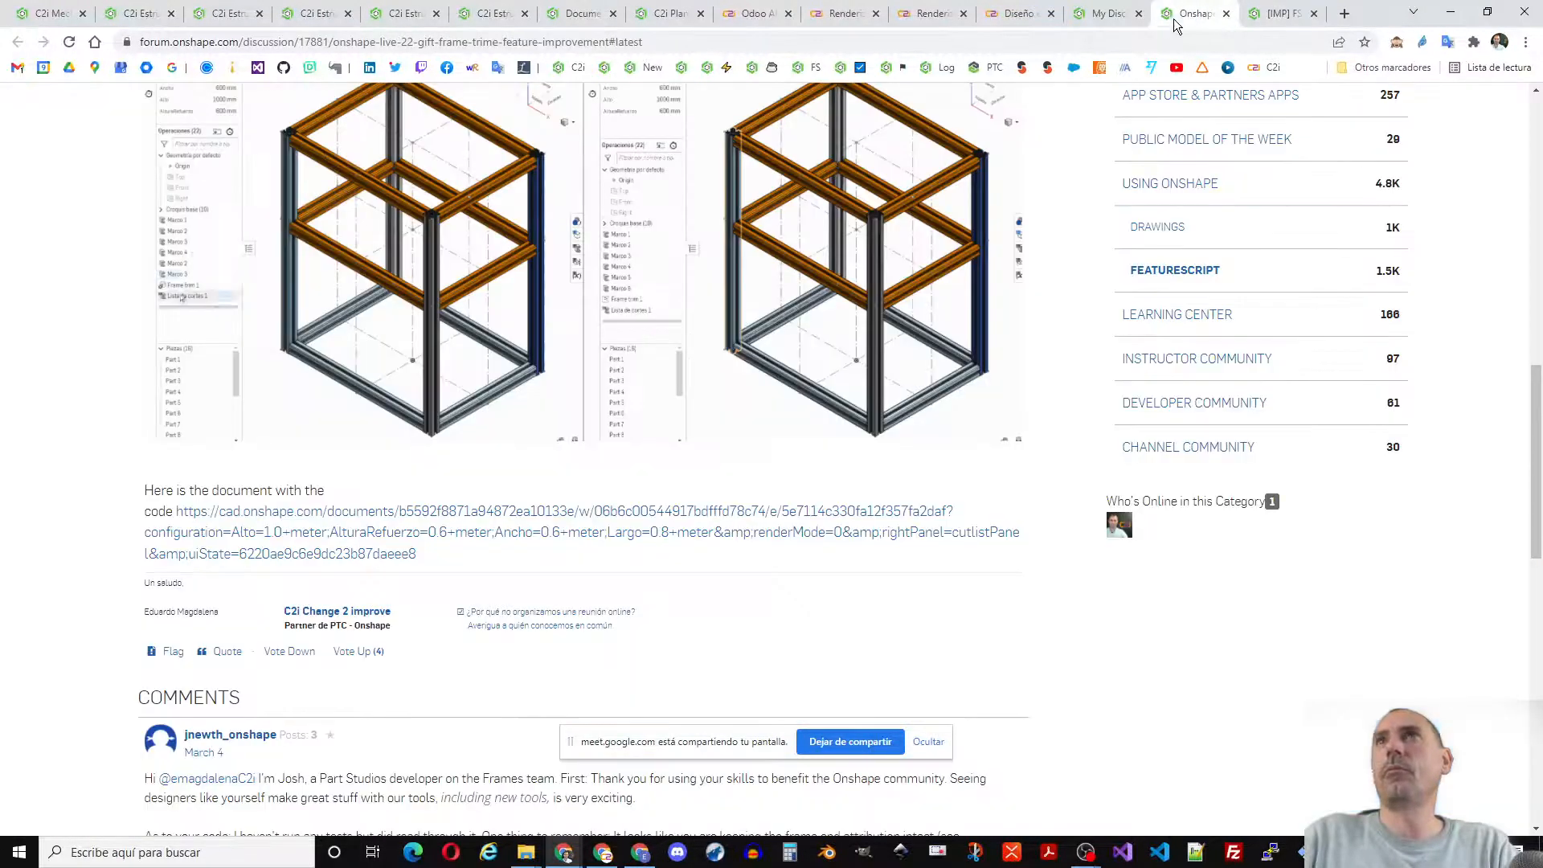
pyautogui.scroll(3, 527, 425)
pyautogui.scroll(4, 532, 426)
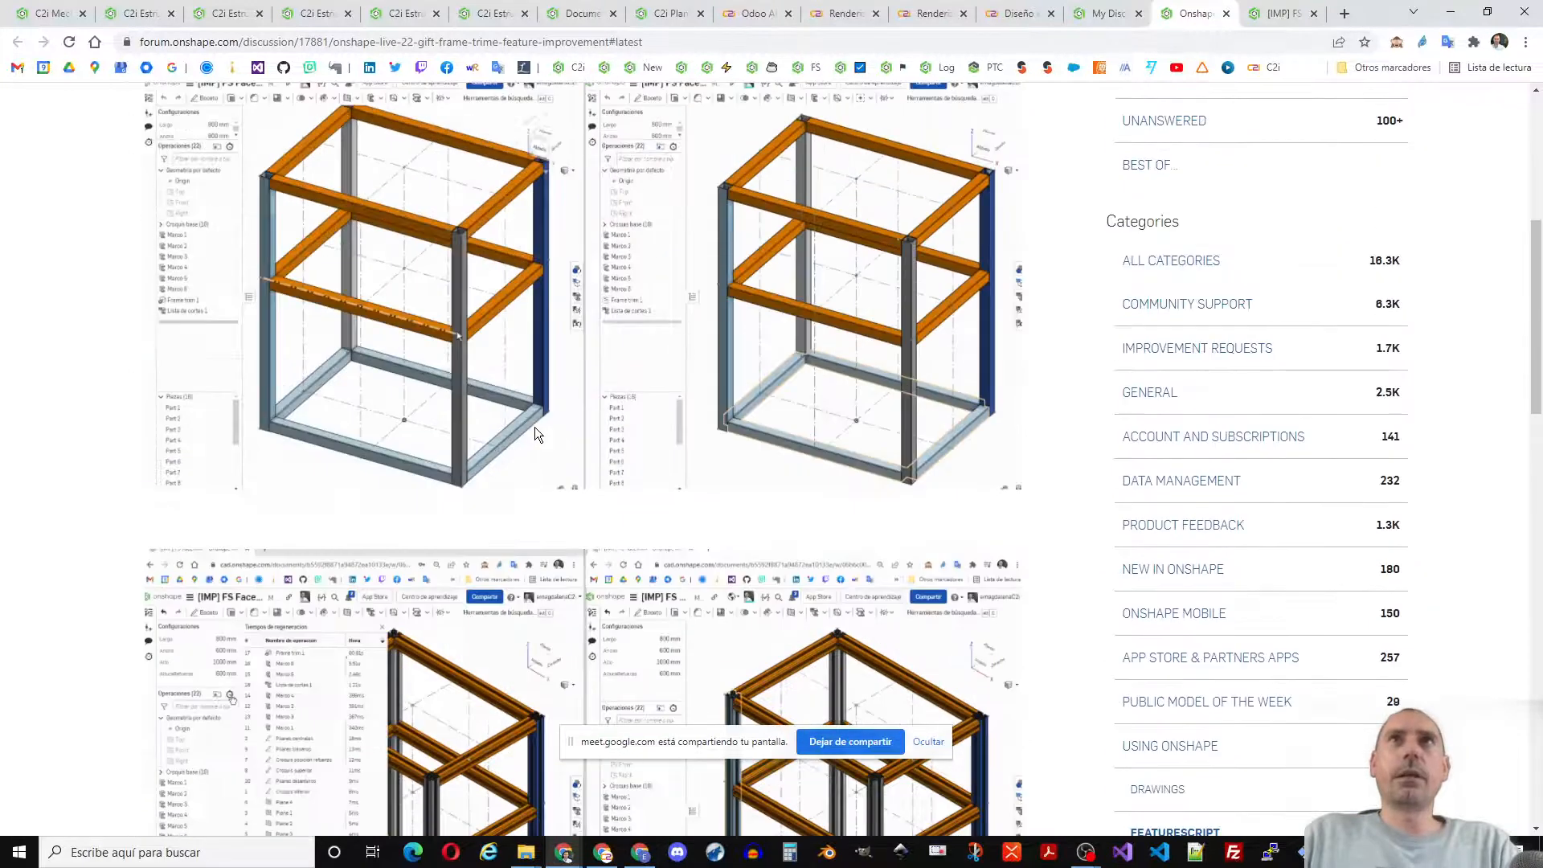
pyautogui.scroll(3, 525, 331)
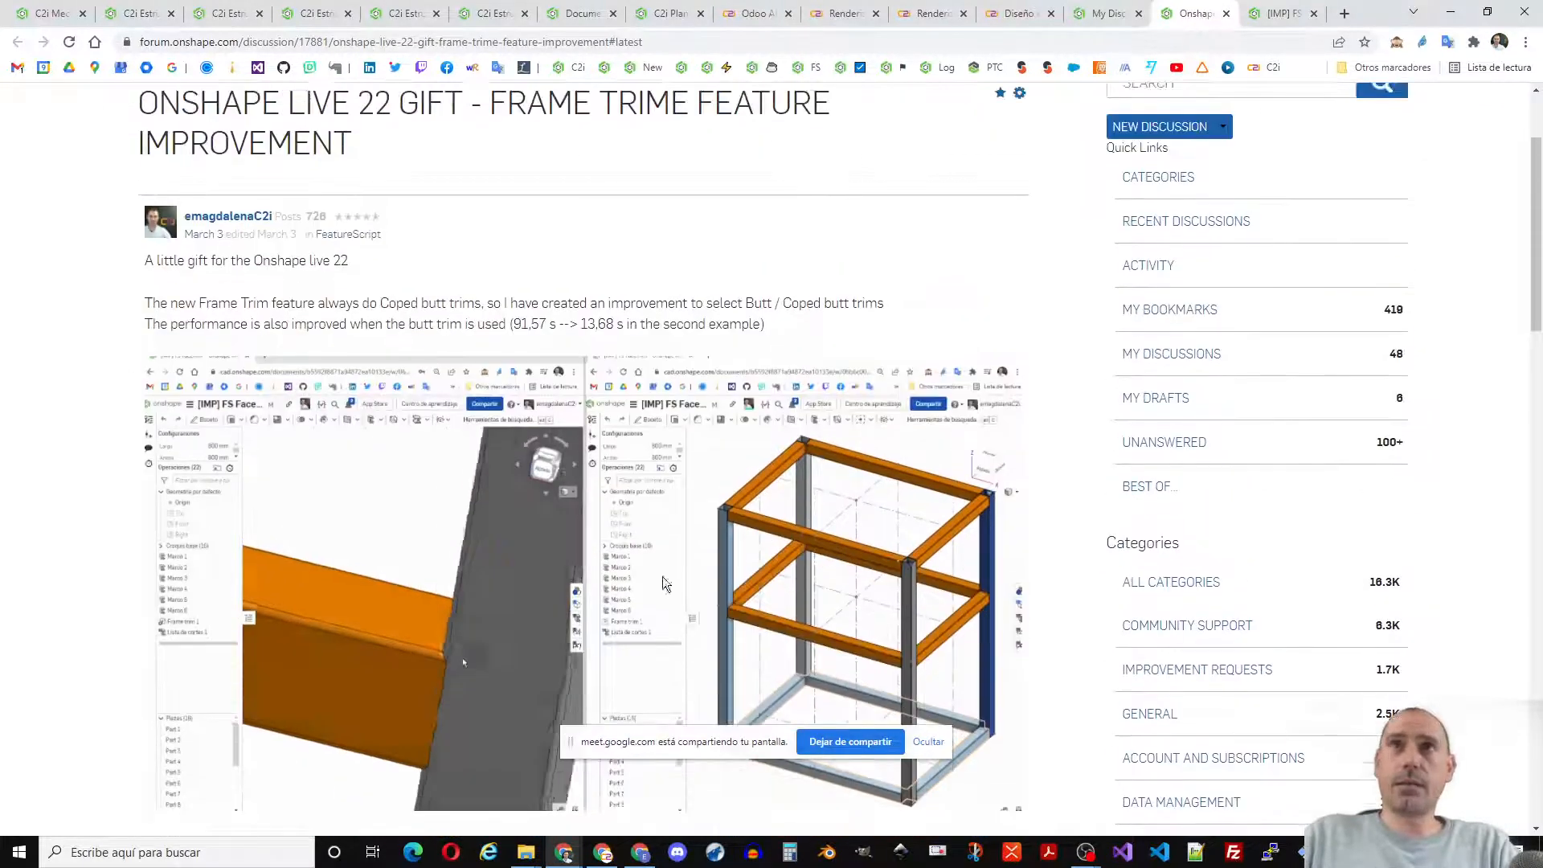
pyautogui.moveTo(513, 324); pyautogui.dragTo(556, 324)
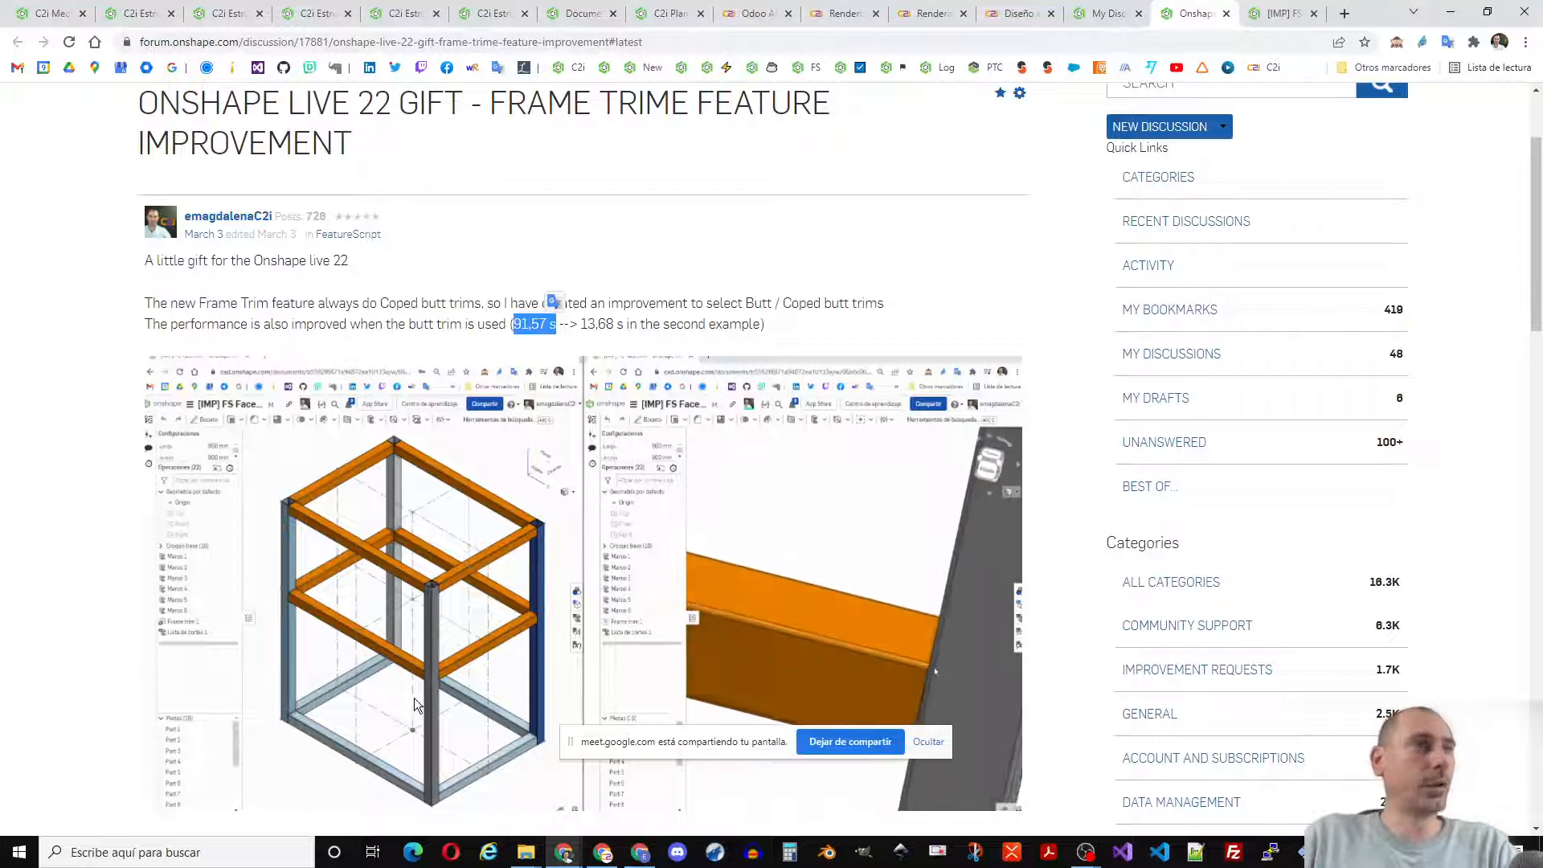
pyautogui.scroll(-7, 683, 639)
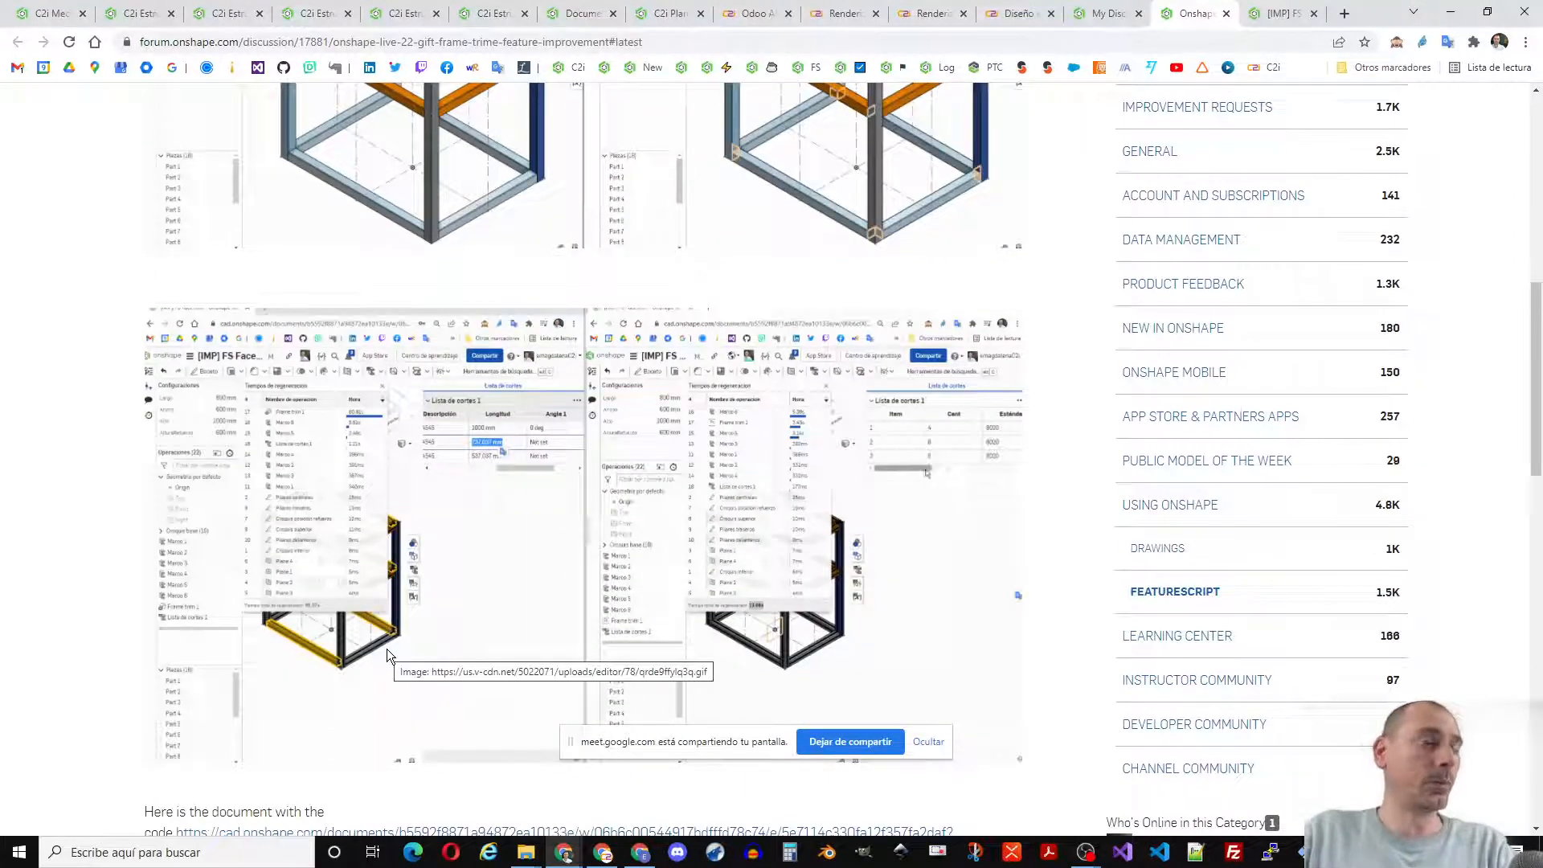
pyautogui.scroll(8, 420, 629)
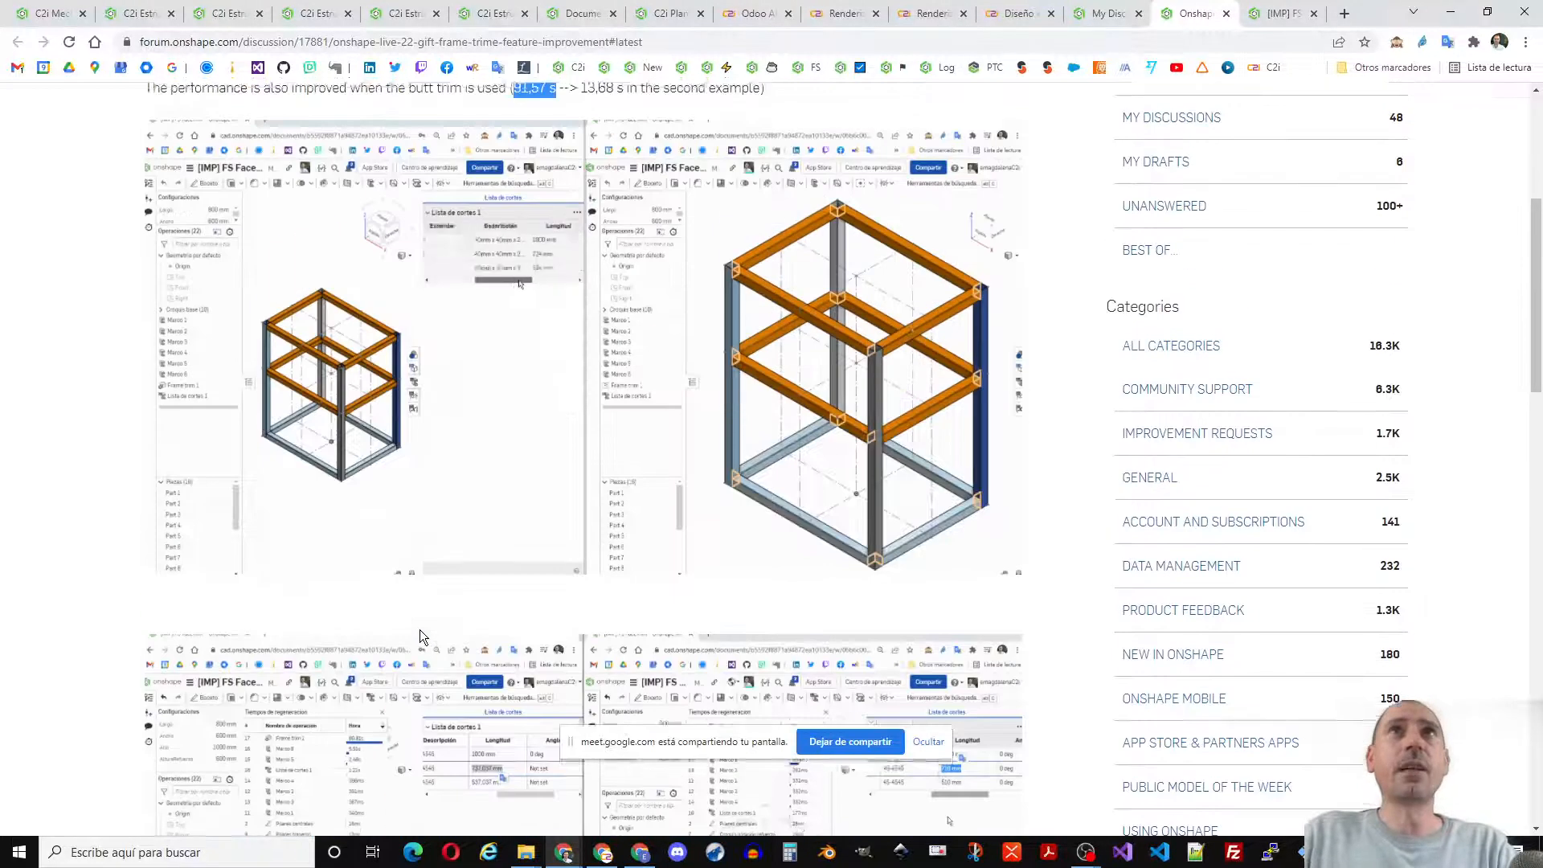
pyautogui.moveTo(515, 404); pyautogui.dragTo(541, 406)
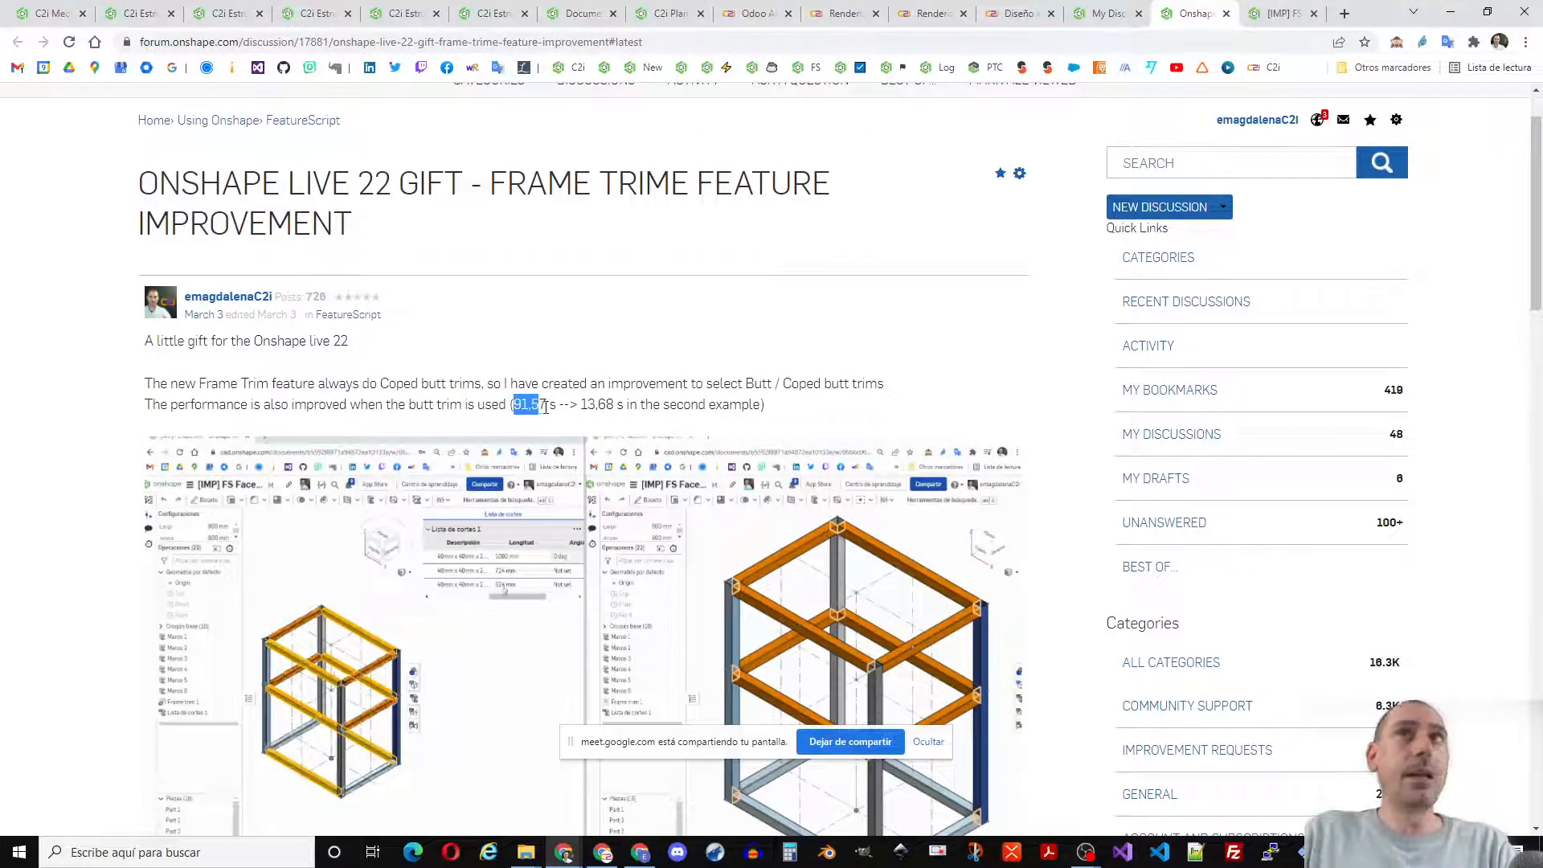
pyautogui.moveTo(581, 405); pyautogui.dragTo(605, 405)
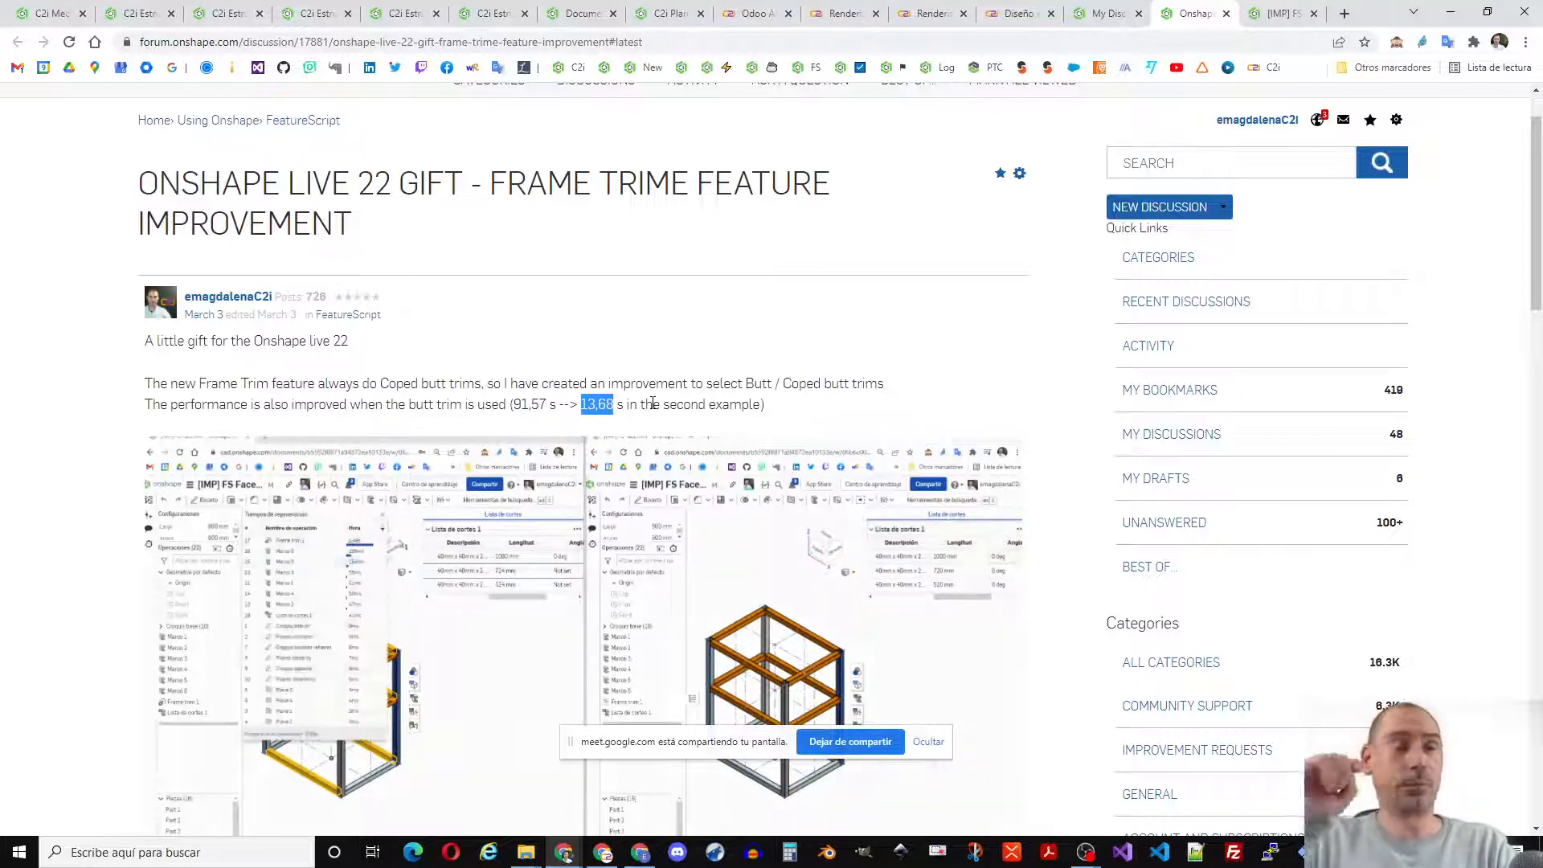
# - Return to the C2i Estructuras document, open the Frame trim C2i feature for editing, and inspect its lower corner joint
pyautogui.click(124, 20)
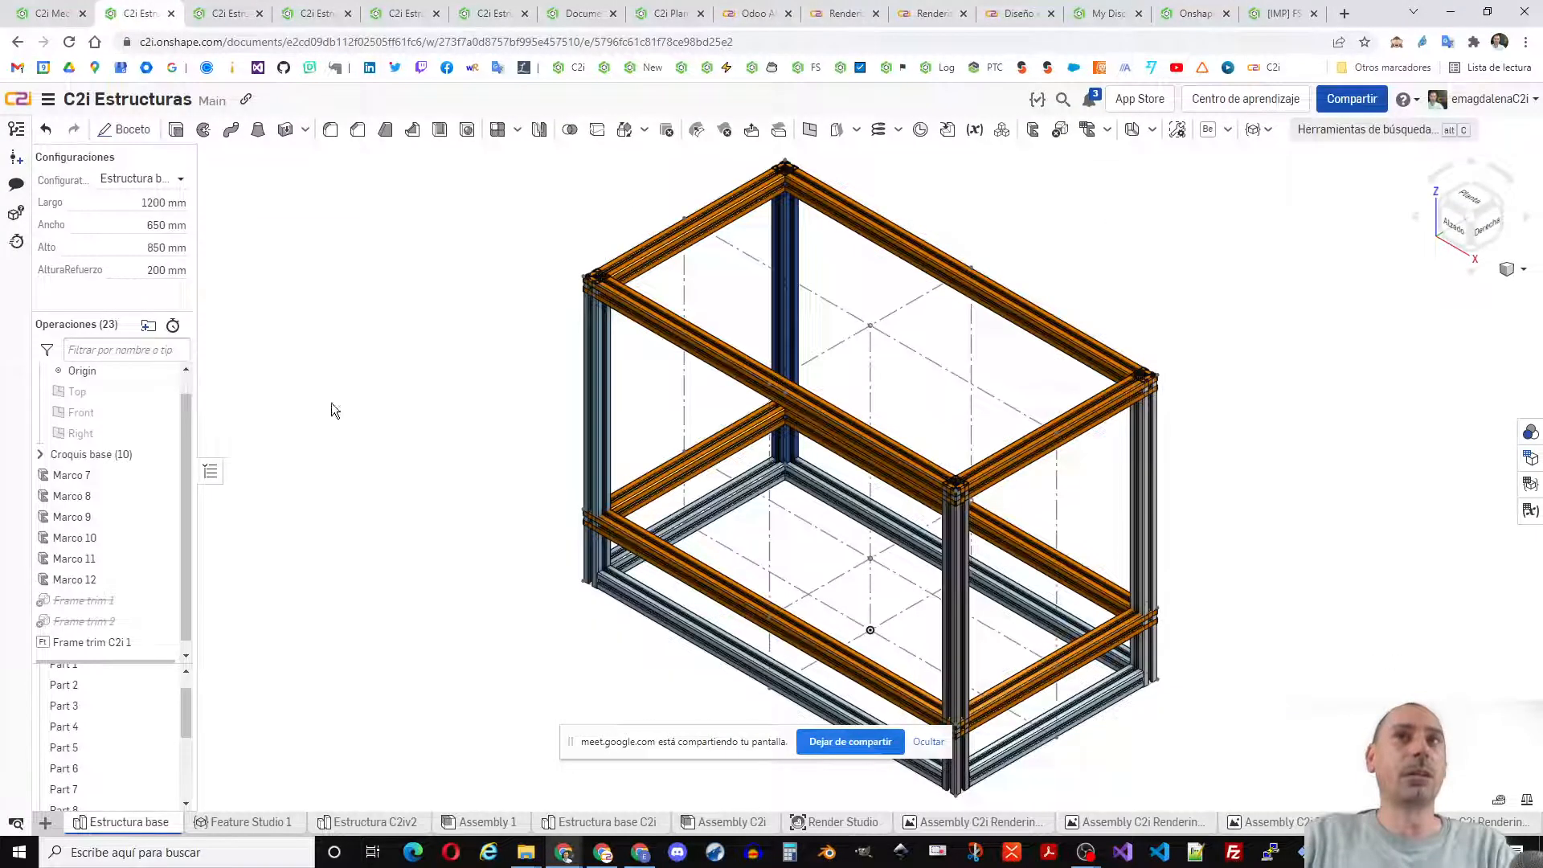
pyautogui.doubleClick(99, 642)
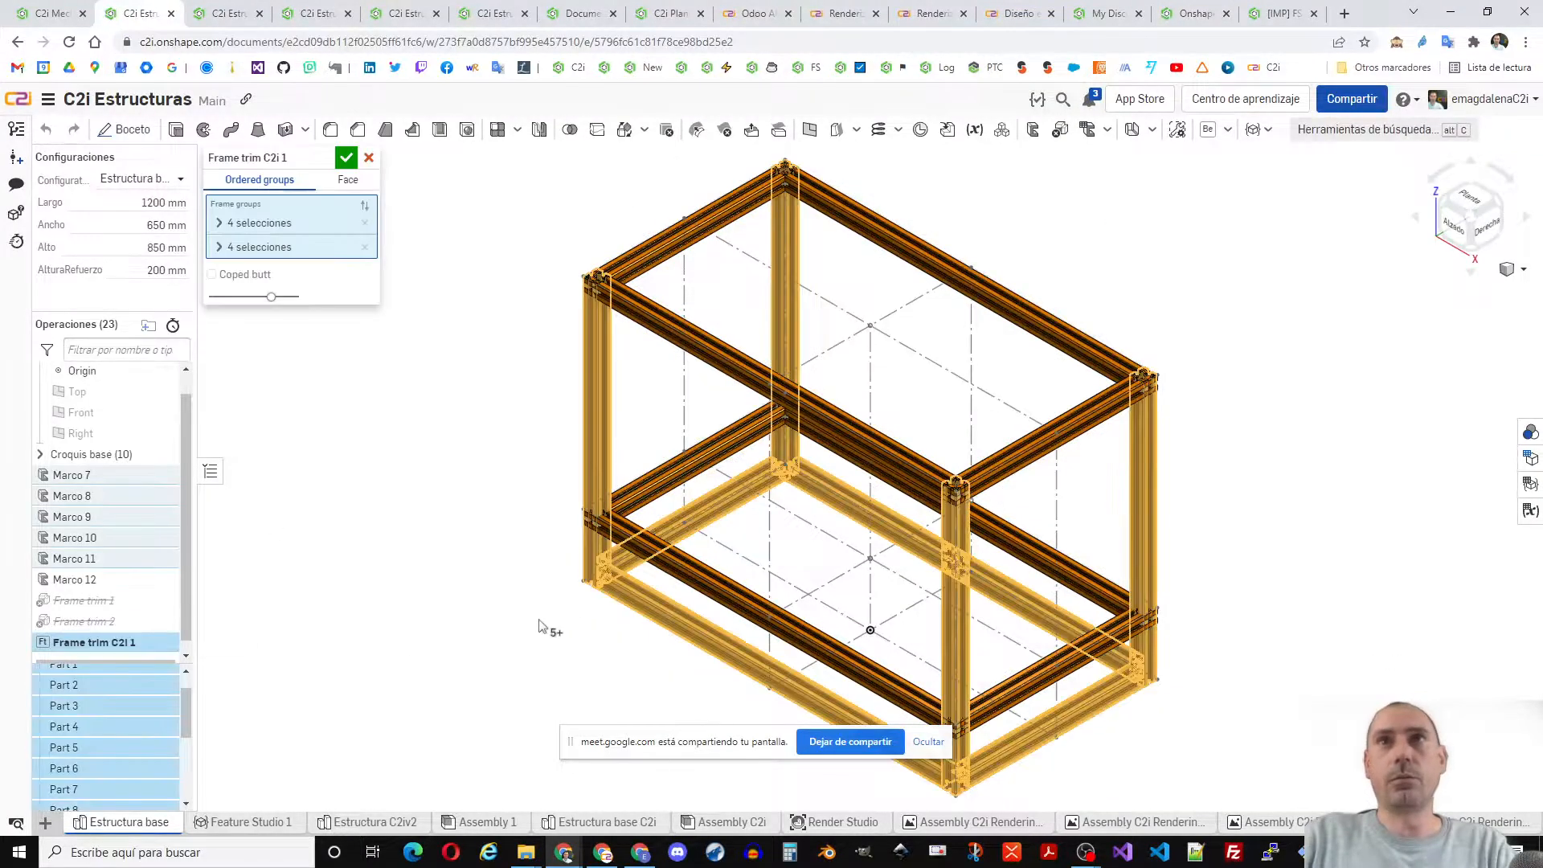
pyautogui.scroll(5, 598, 572)
pyautogui.scroll(3, 603, 565)
pyautogui.moveTo(680, 498); pyautogui.dragTo(482, 514, button='right')
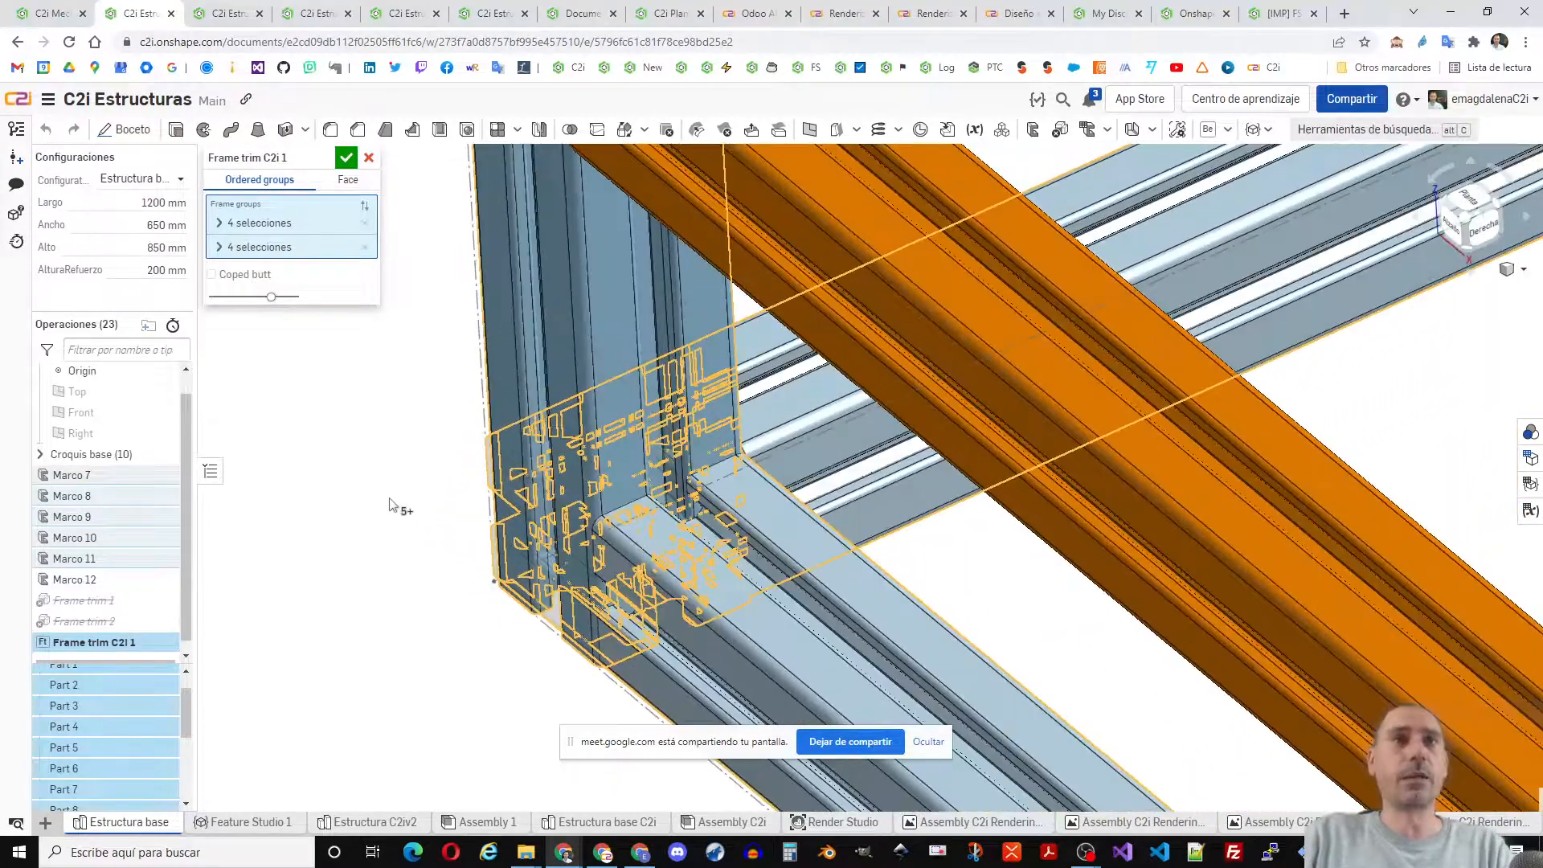
pyautogui.press('f')
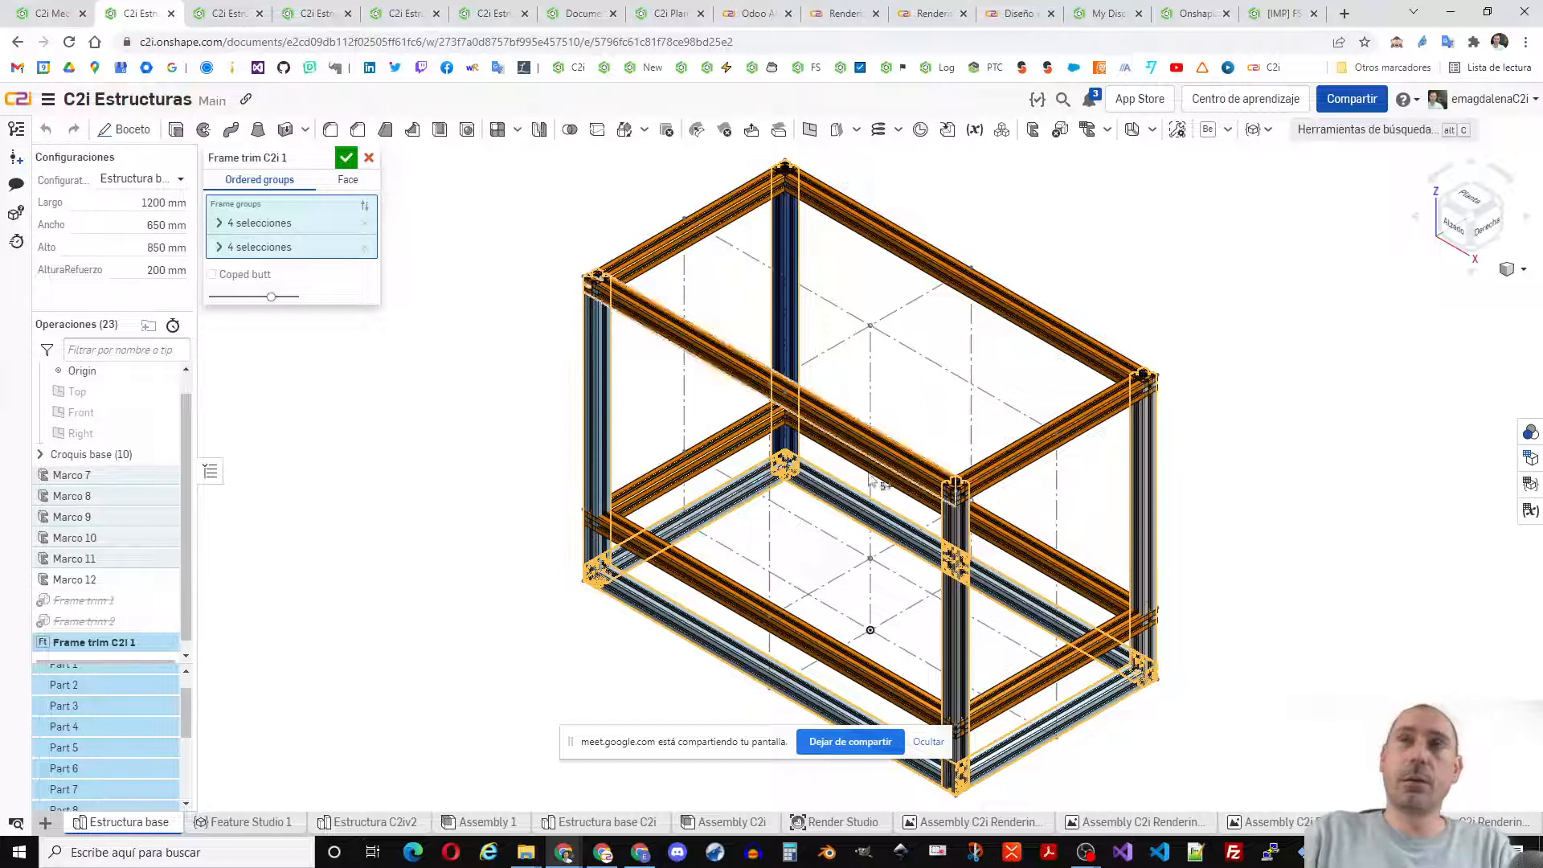
# - Expand the second frame group and add the front reinforcement profile plus the first upper horizontal profiles to it
pyautogui.click(220, 246)
pyautogui.click(265, 296)
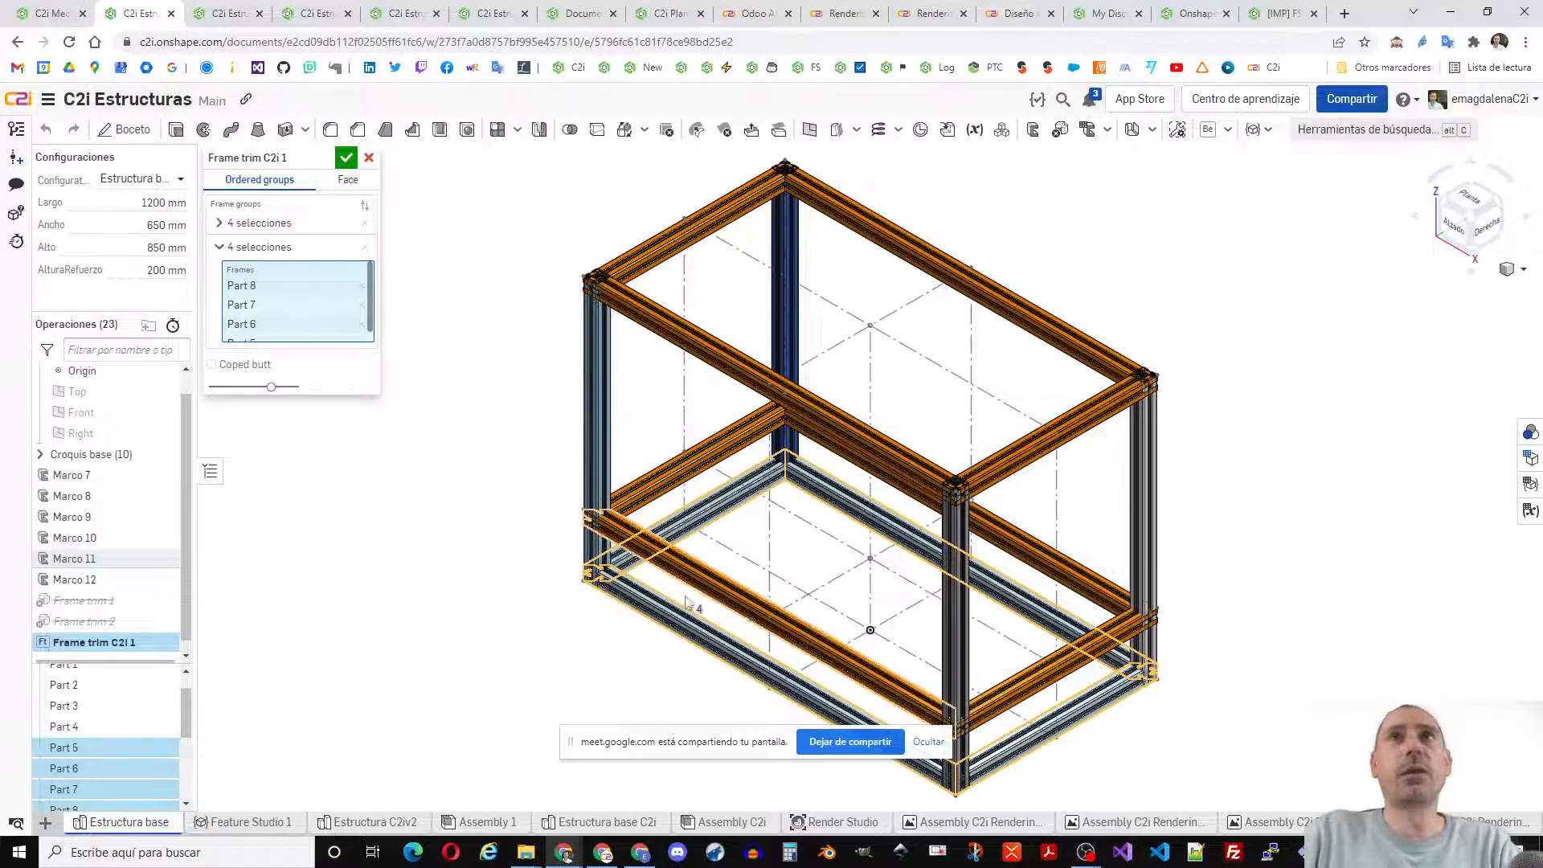
pyautogui.click(739, 608)
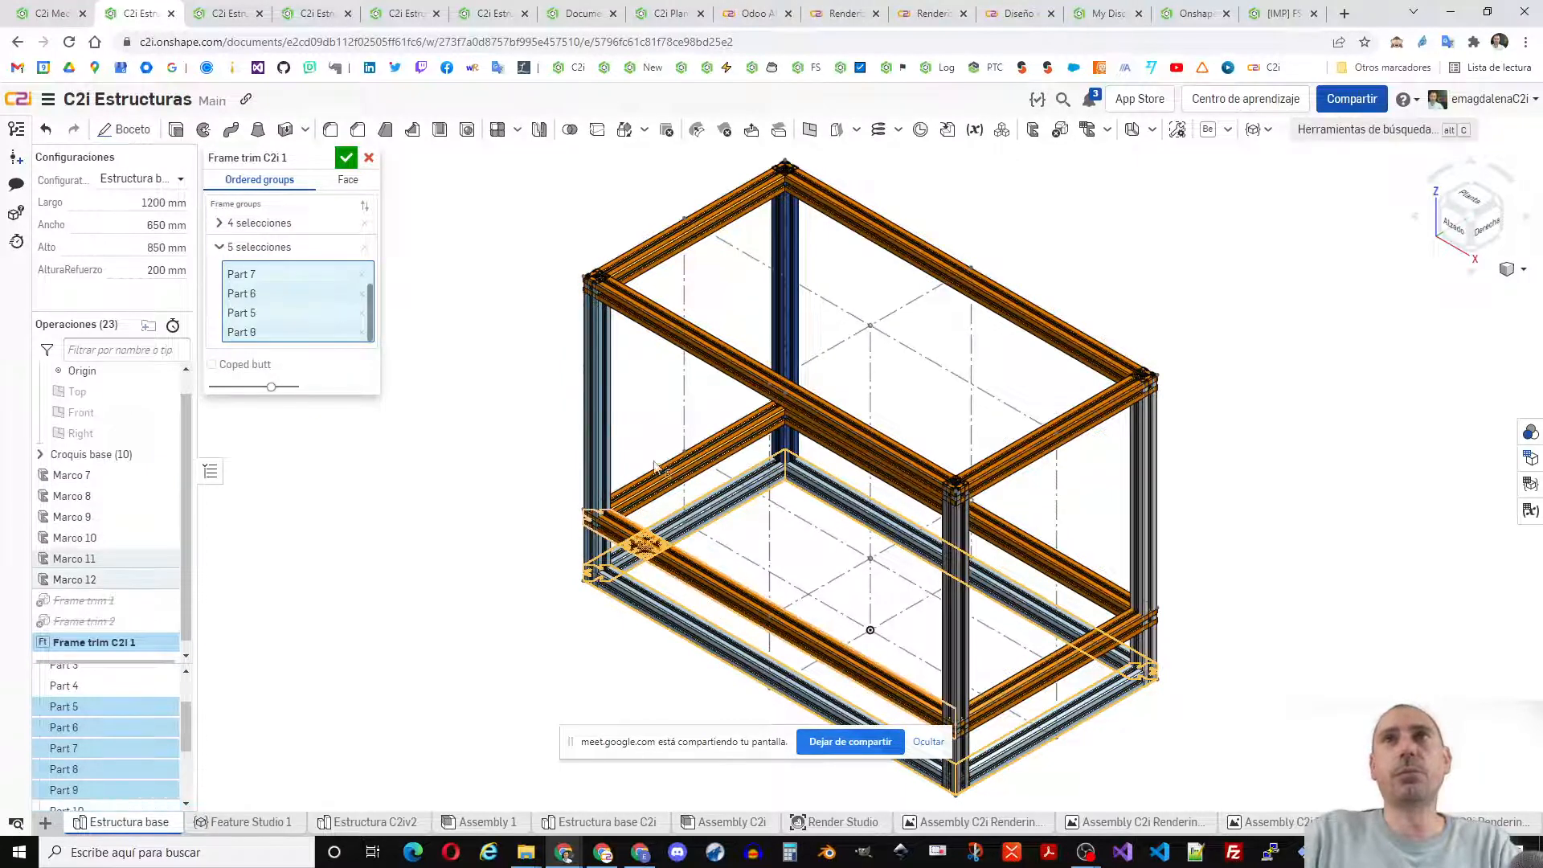
pyautogui.click(678, 325)
pyautogui.click(888, 241)
pyautogui.click(900, 454)
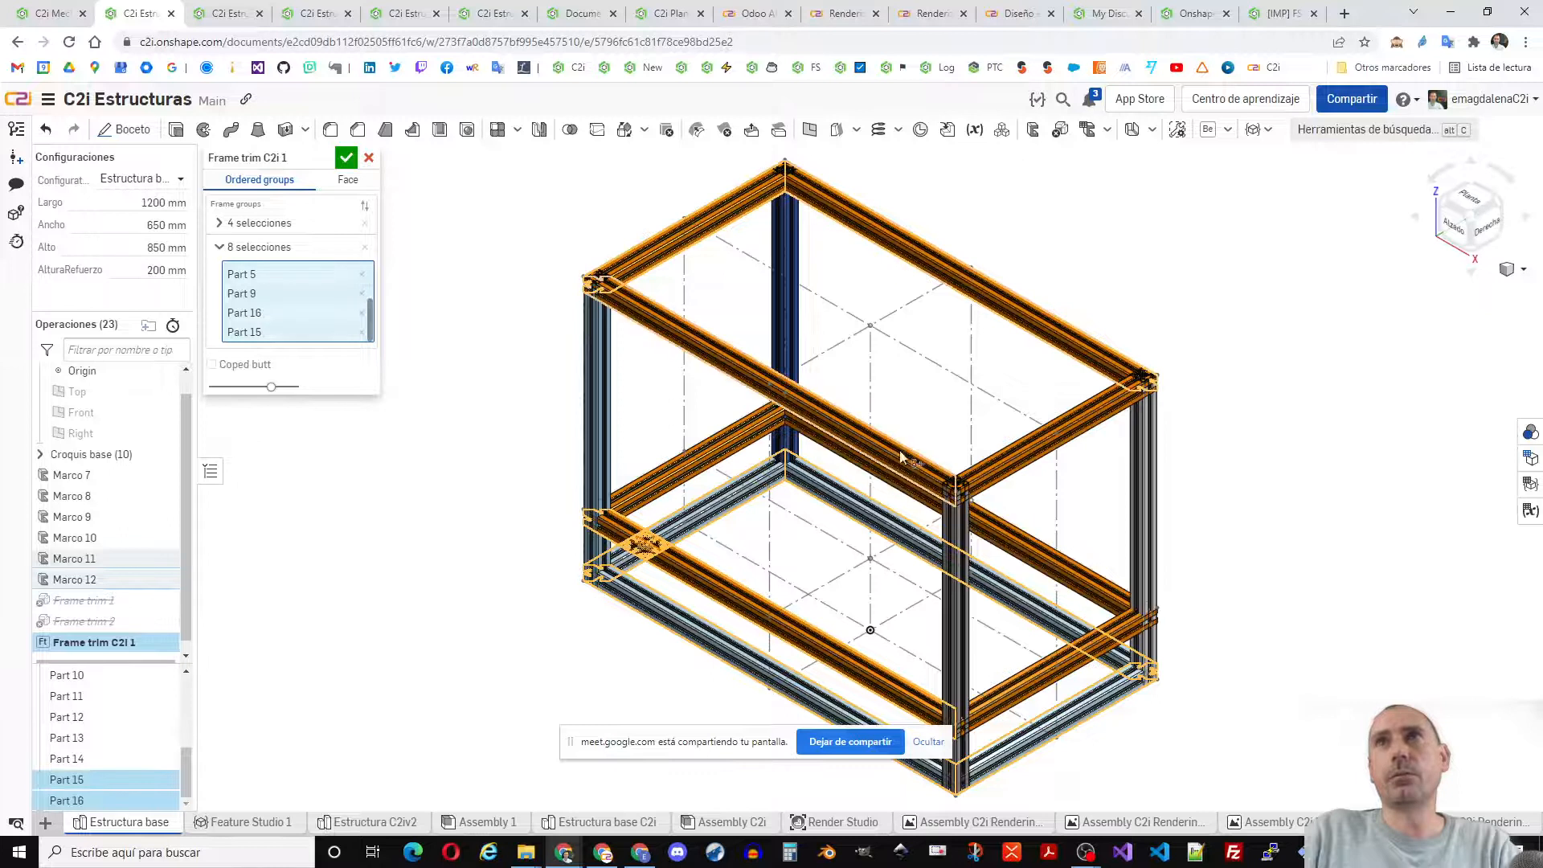
# - Add the remaining upper and reinforcement profiles to the second frame group and accept the trim
pyautogui.moveTo(900, 455); pyautogui.dragTo(909, 436, button='right')
pyautogui.click(813, 615)
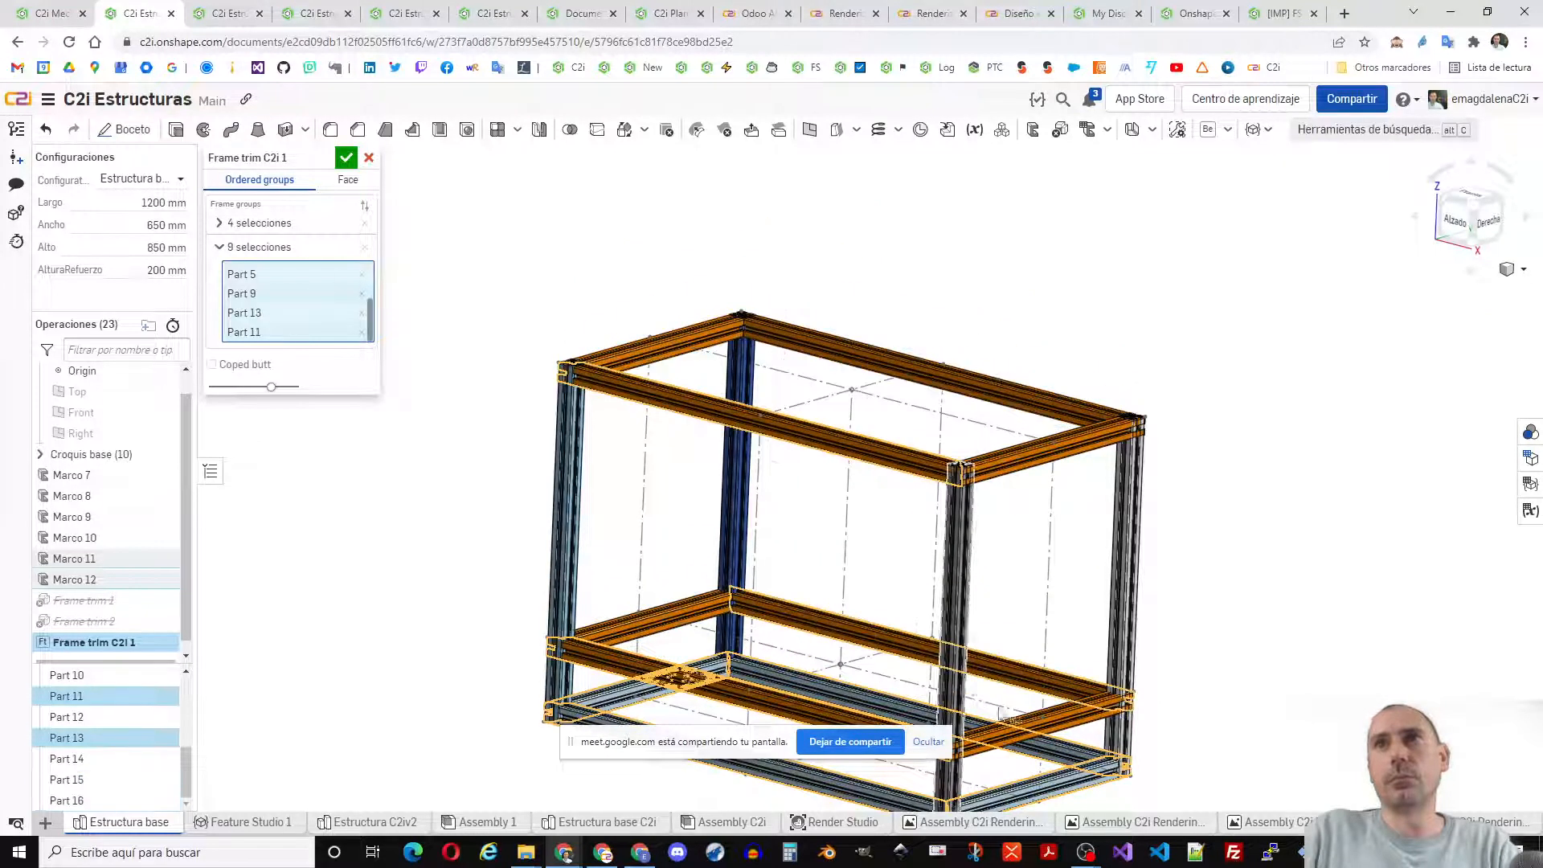
pyautogui.click(1049, 722)
pyautogui.click(1028, 484)
pyautogui.scroll(-3, 1021, 522)
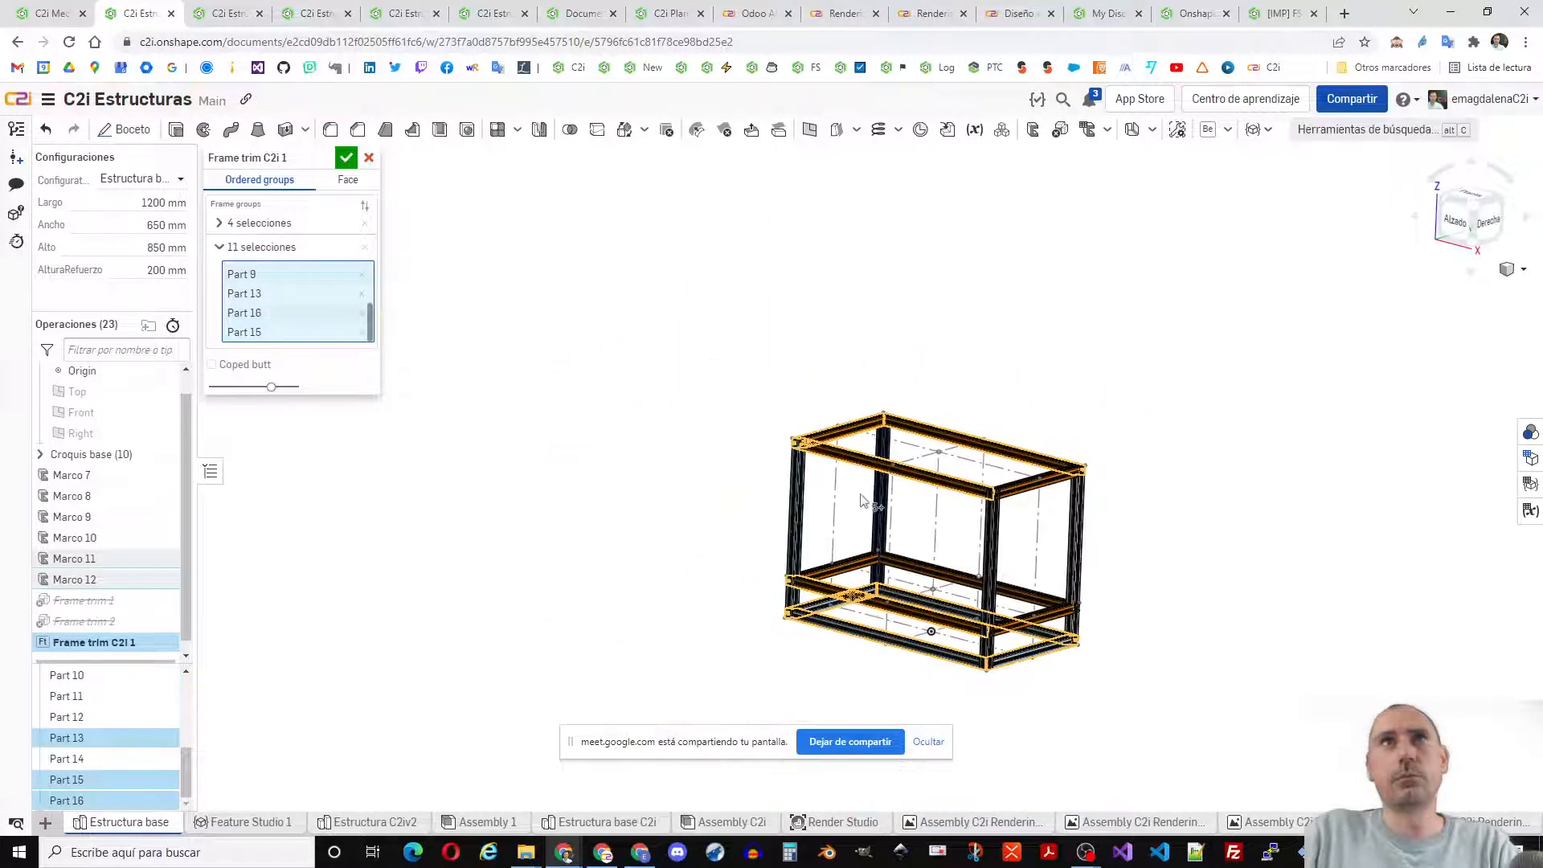
pyautogui.scroll(5, 973, 587)
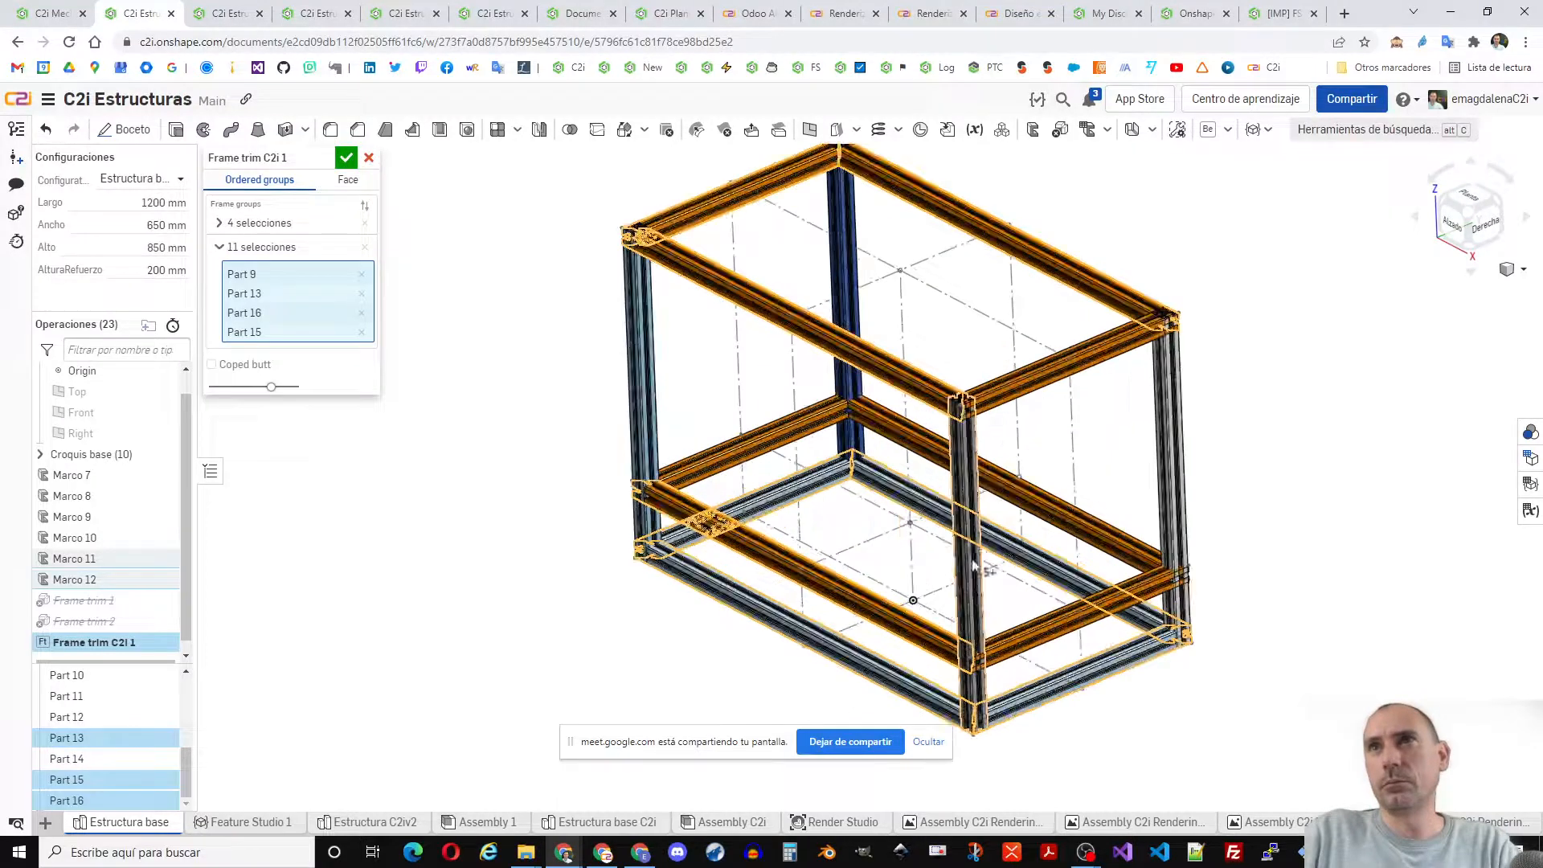
pyautogui.click(969, 547)
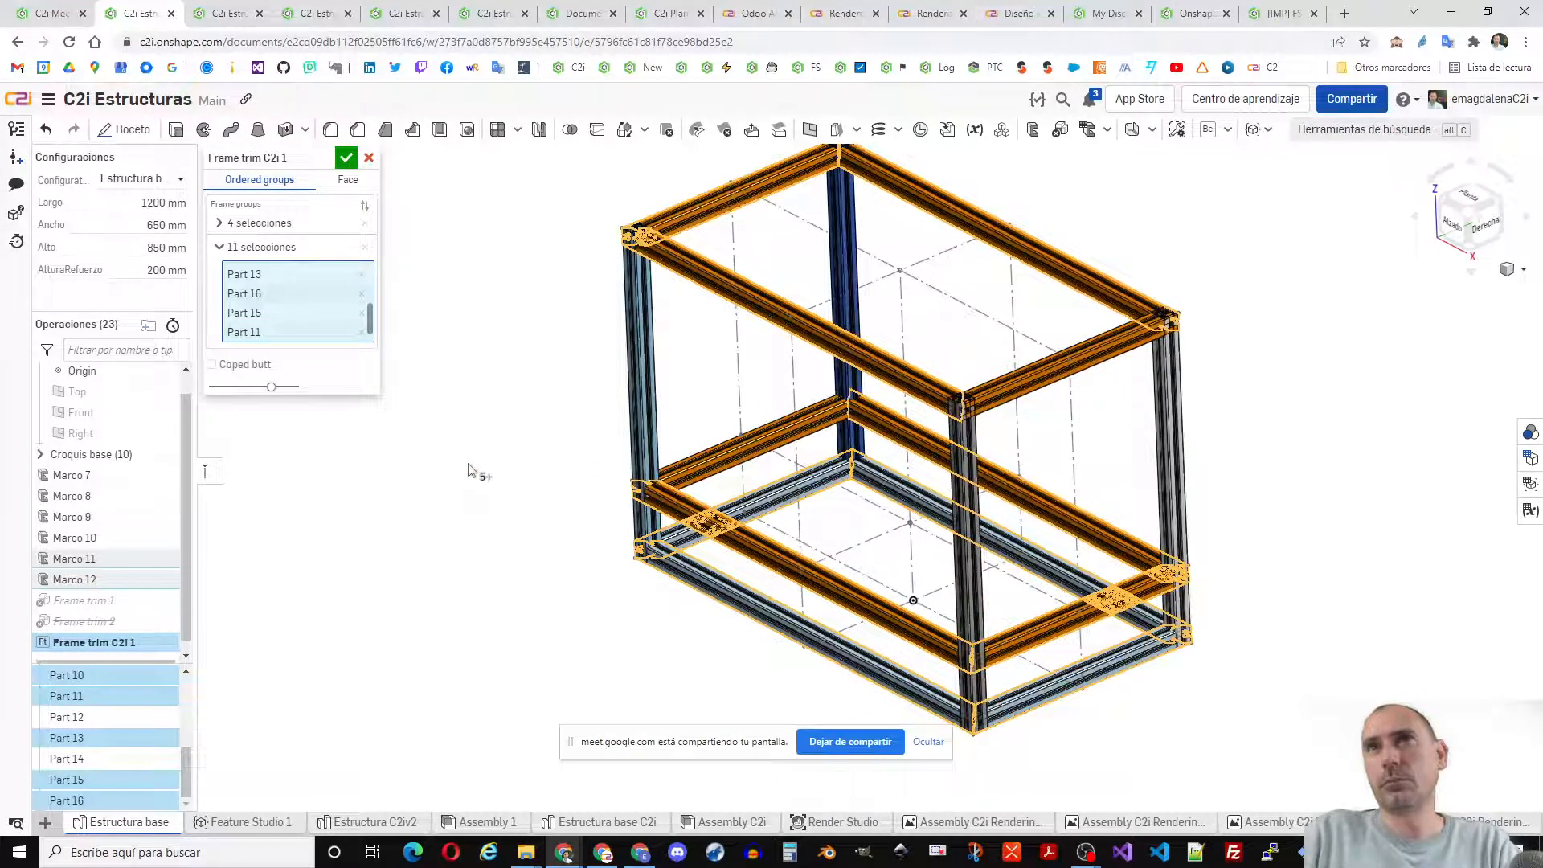
pyautogui.click(751, 462)
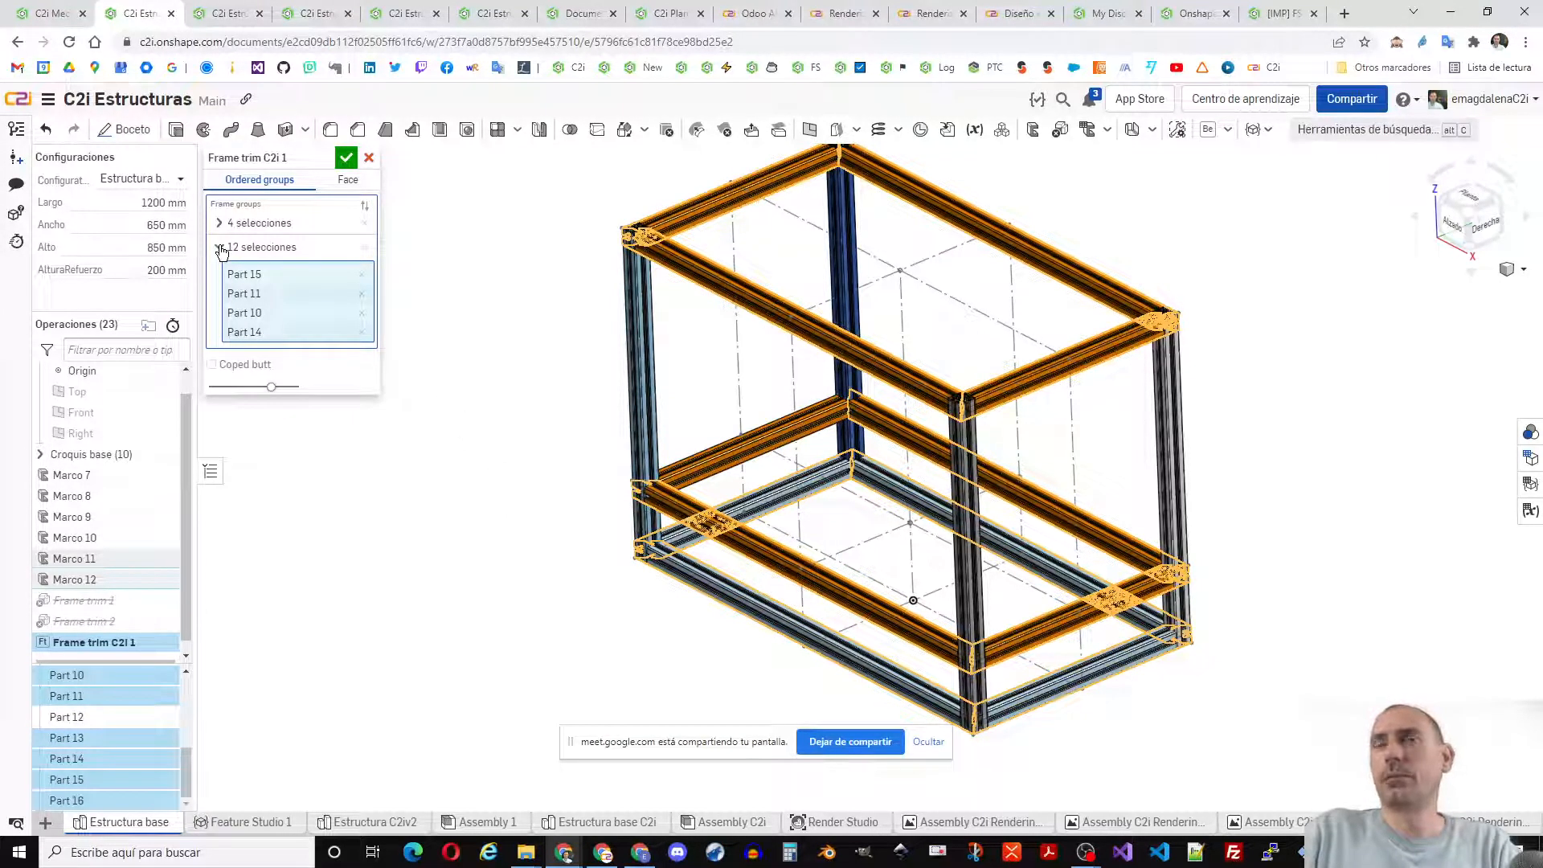
pyautogui.click(345, 157)
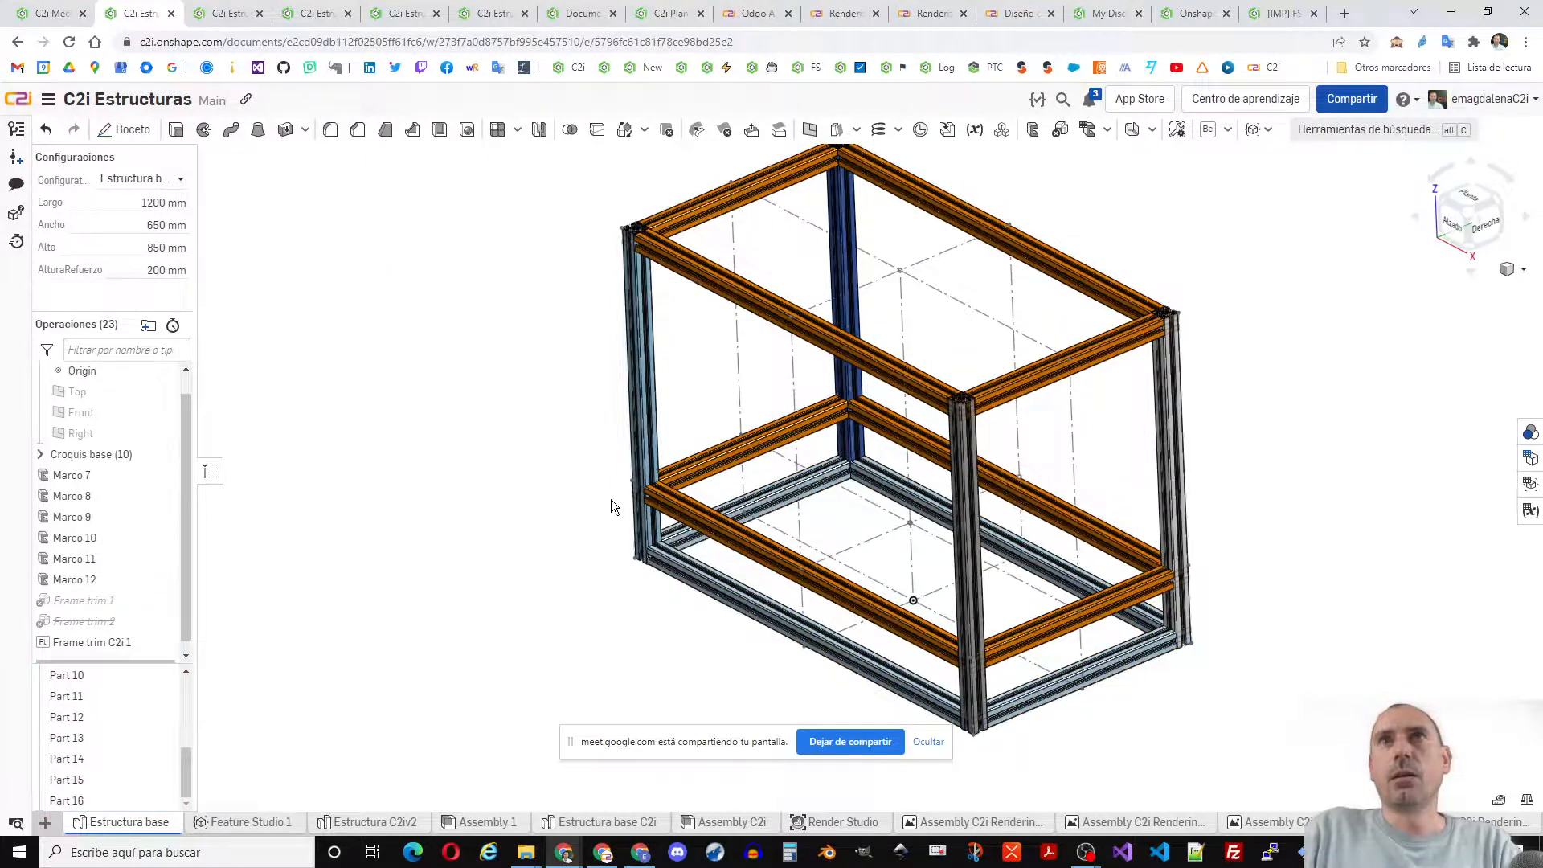
# - Examine the trimmed joints of the structure, at the reinforcement level and at the upper corner of a post
pyautogui.scroll(10, 683, 475)
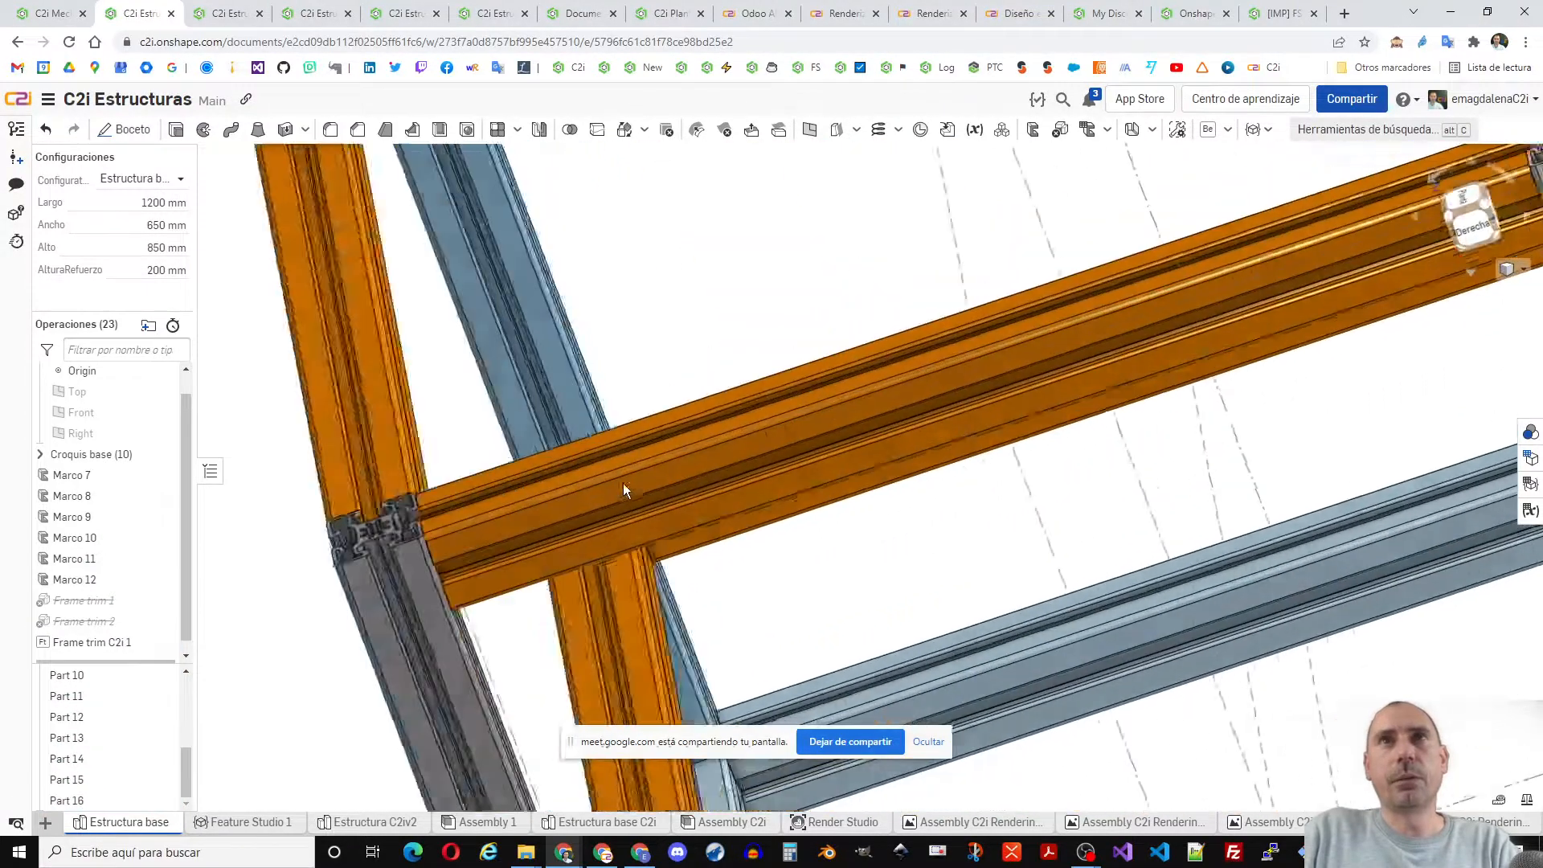
pyautogui.moveTo(624, 483); pyautogui.dragTo(663, 470, button='right')
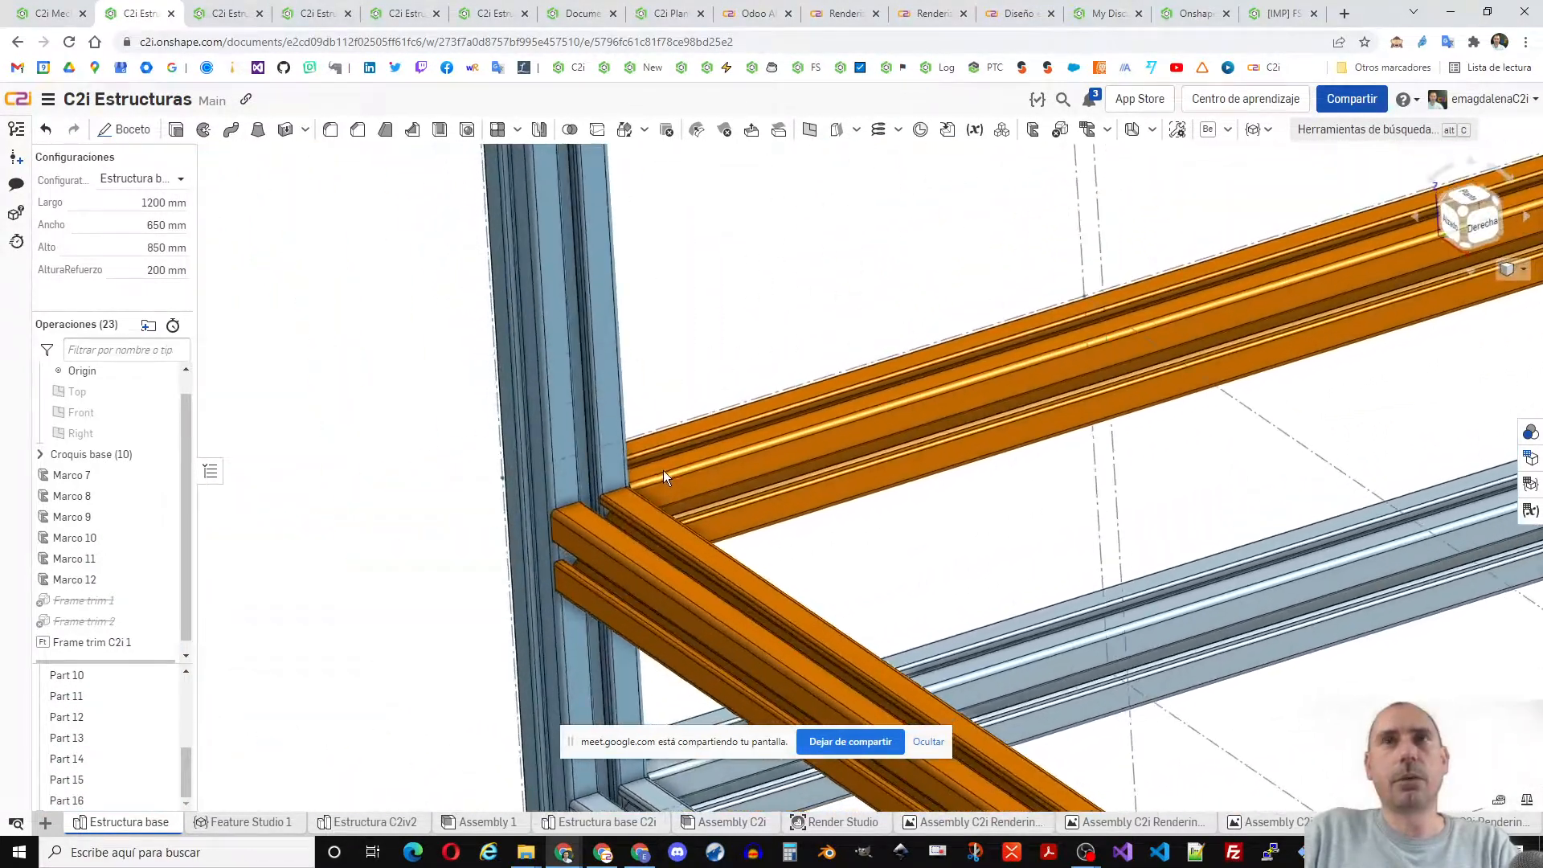
pyautogui.press('f')
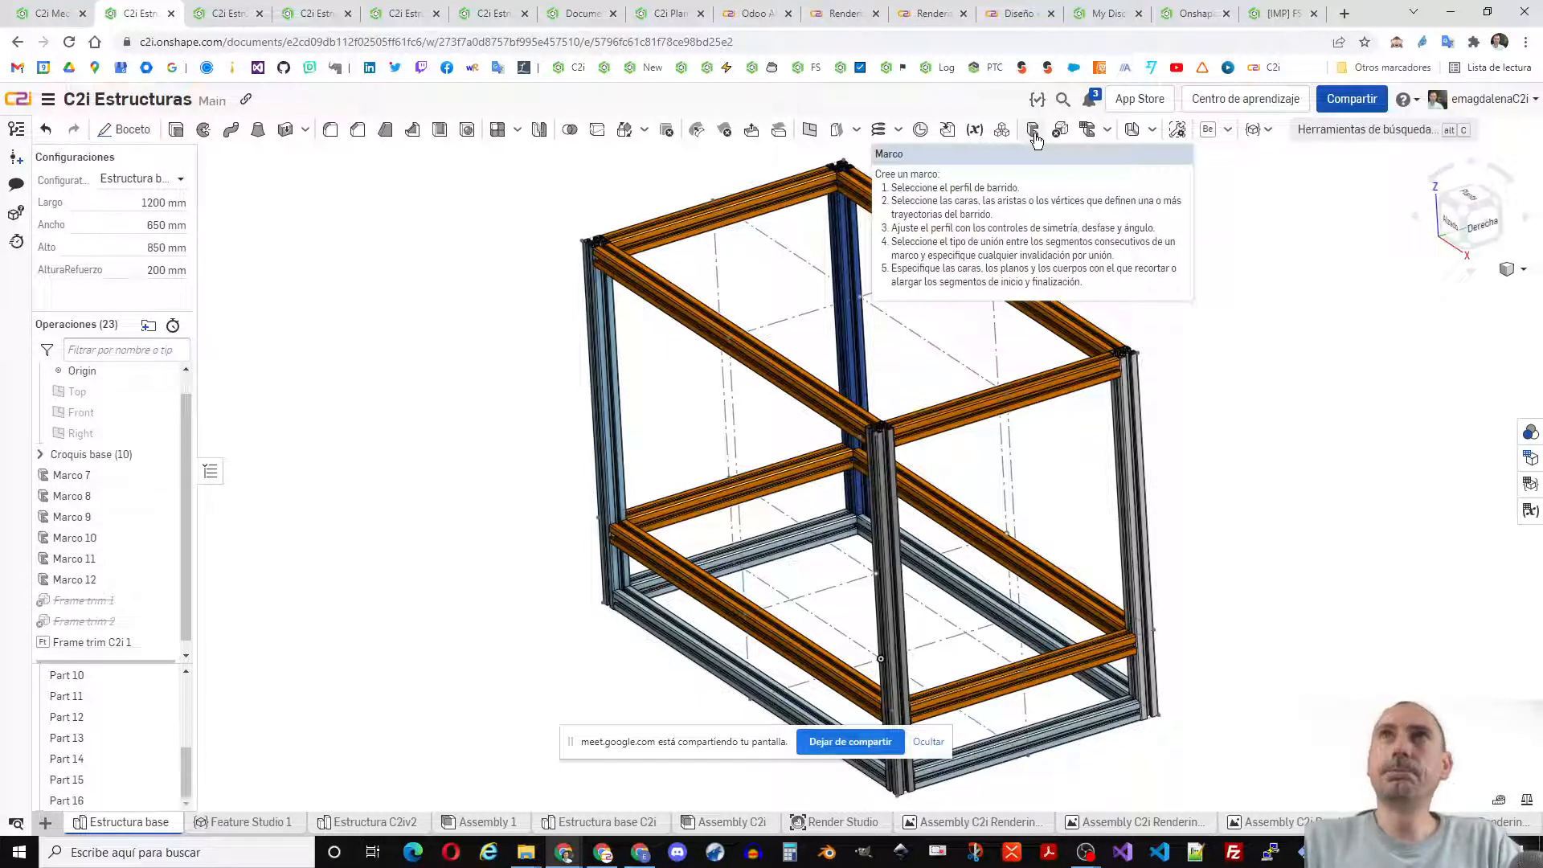
pyautogui.scroll(8, 605, 257)
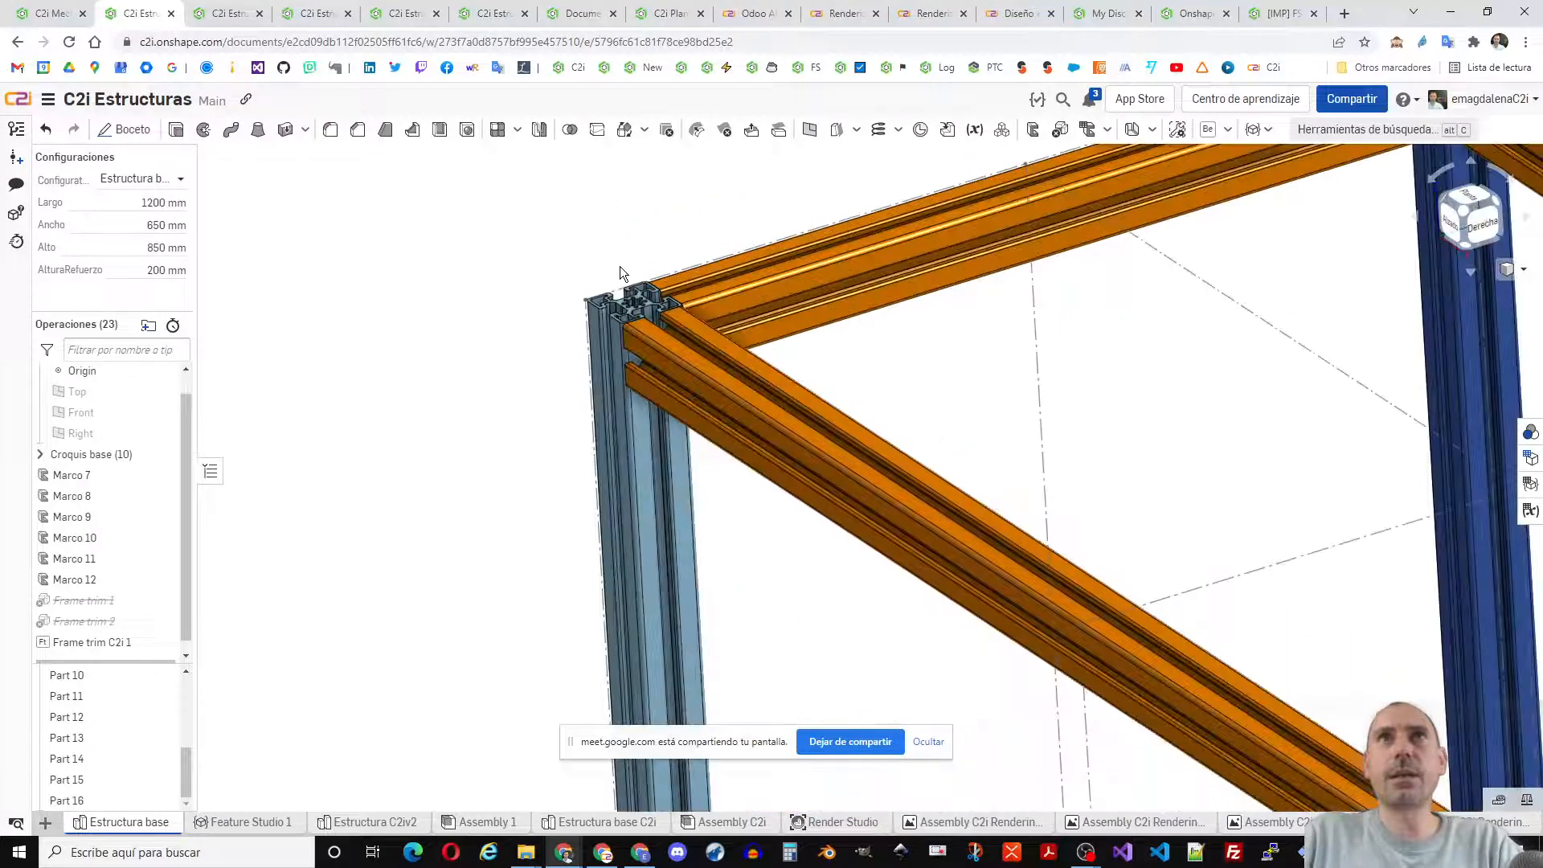
pyautogui.scroll(2, 644, 331)
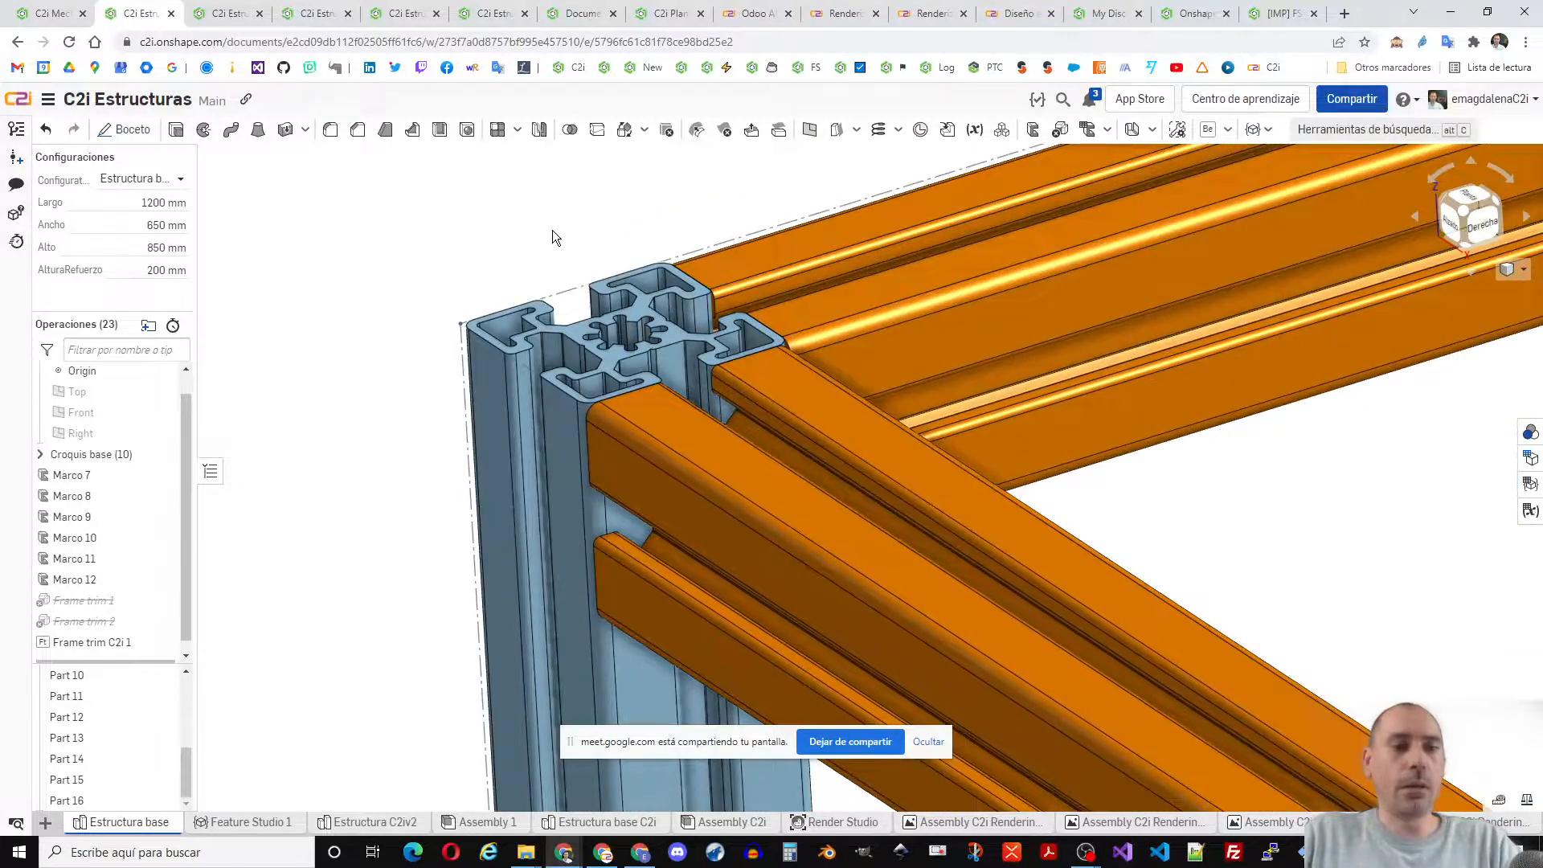
pyautogui.press('f')
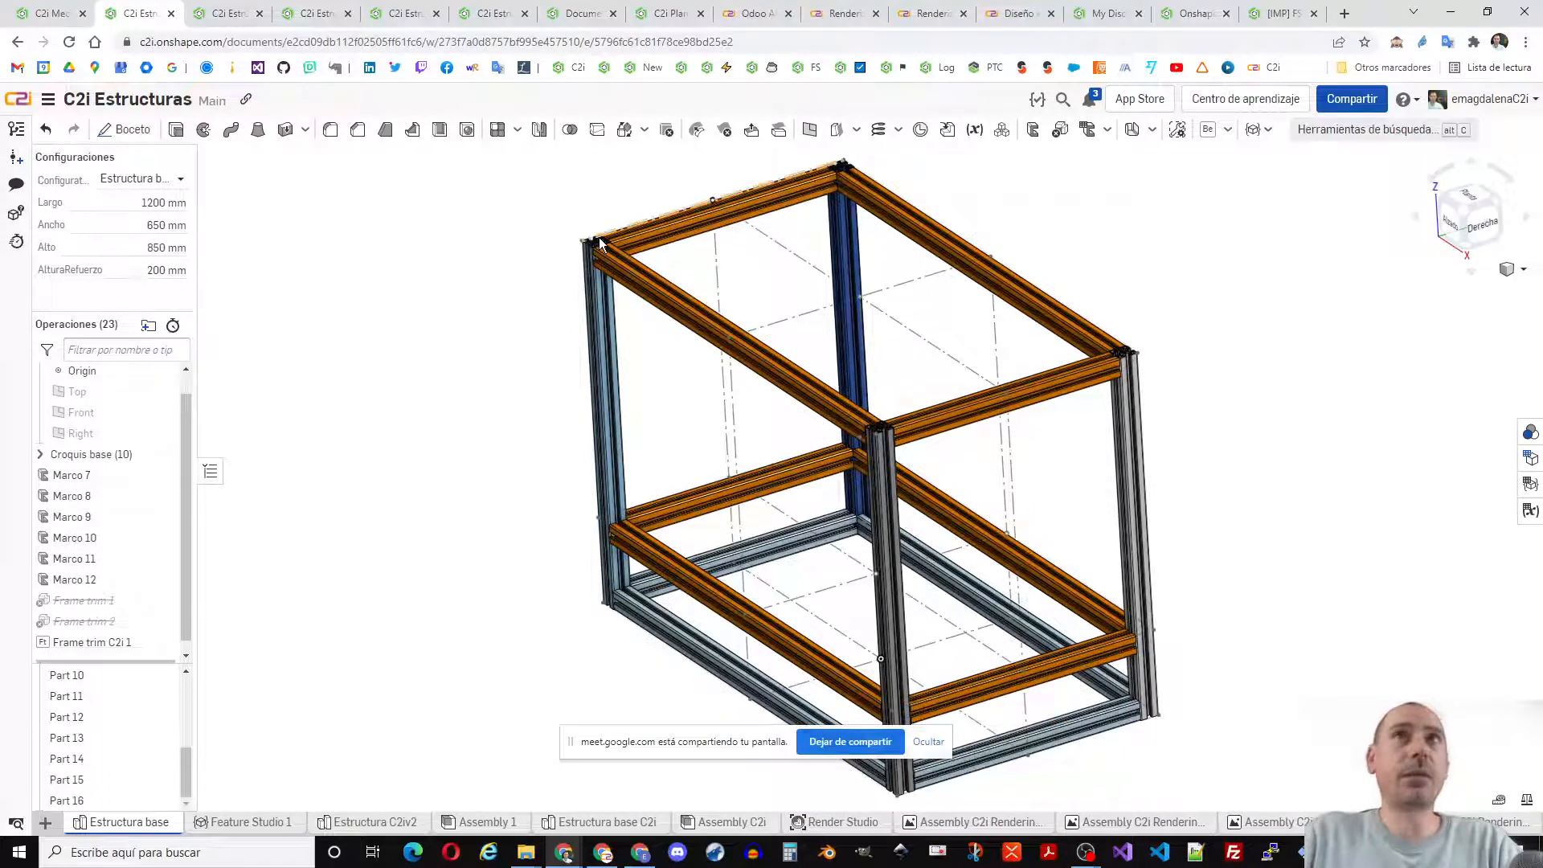
pyautogui.scroll(5, 578, 250)
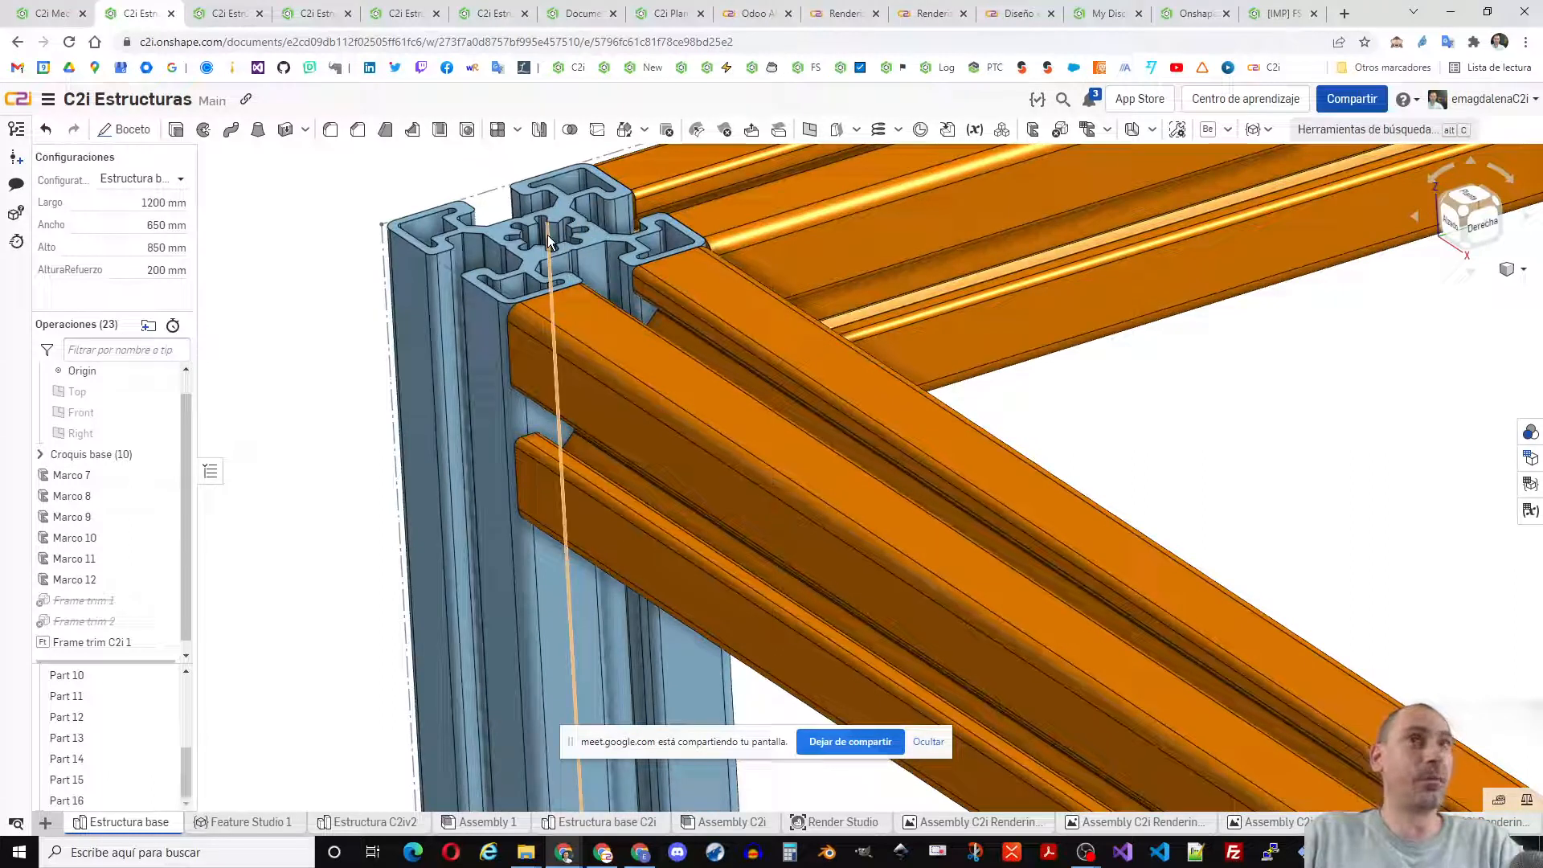
pyautogui.press('f')
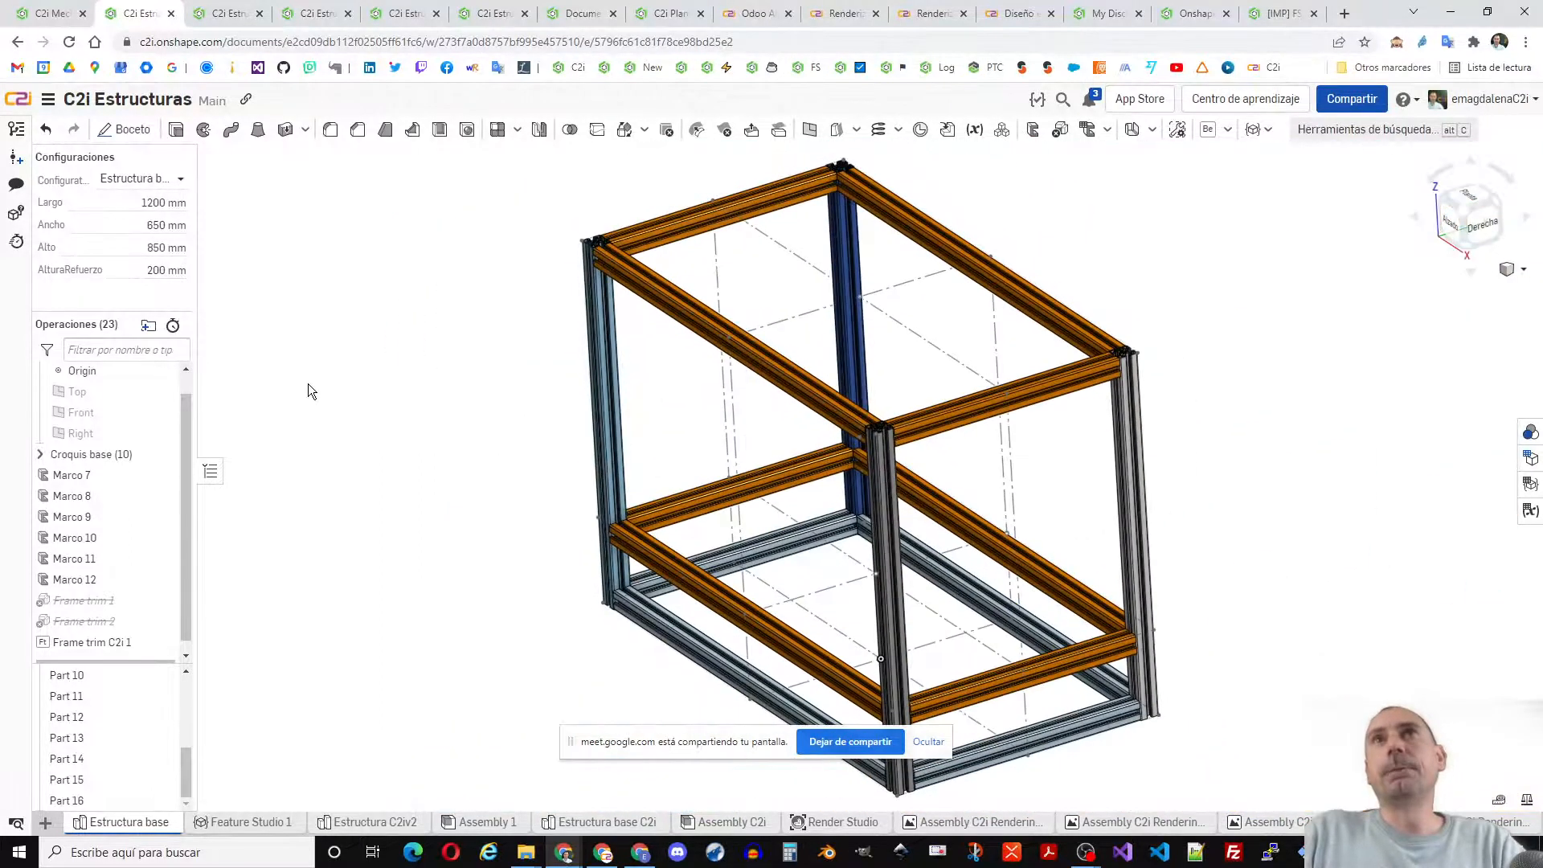
# - Inspect how the trimmed reinforcement profiles meet the slots of the corner post
pyautogui.moveTo(662, 388); pyautogui.dragTo(677, 383, button='right')
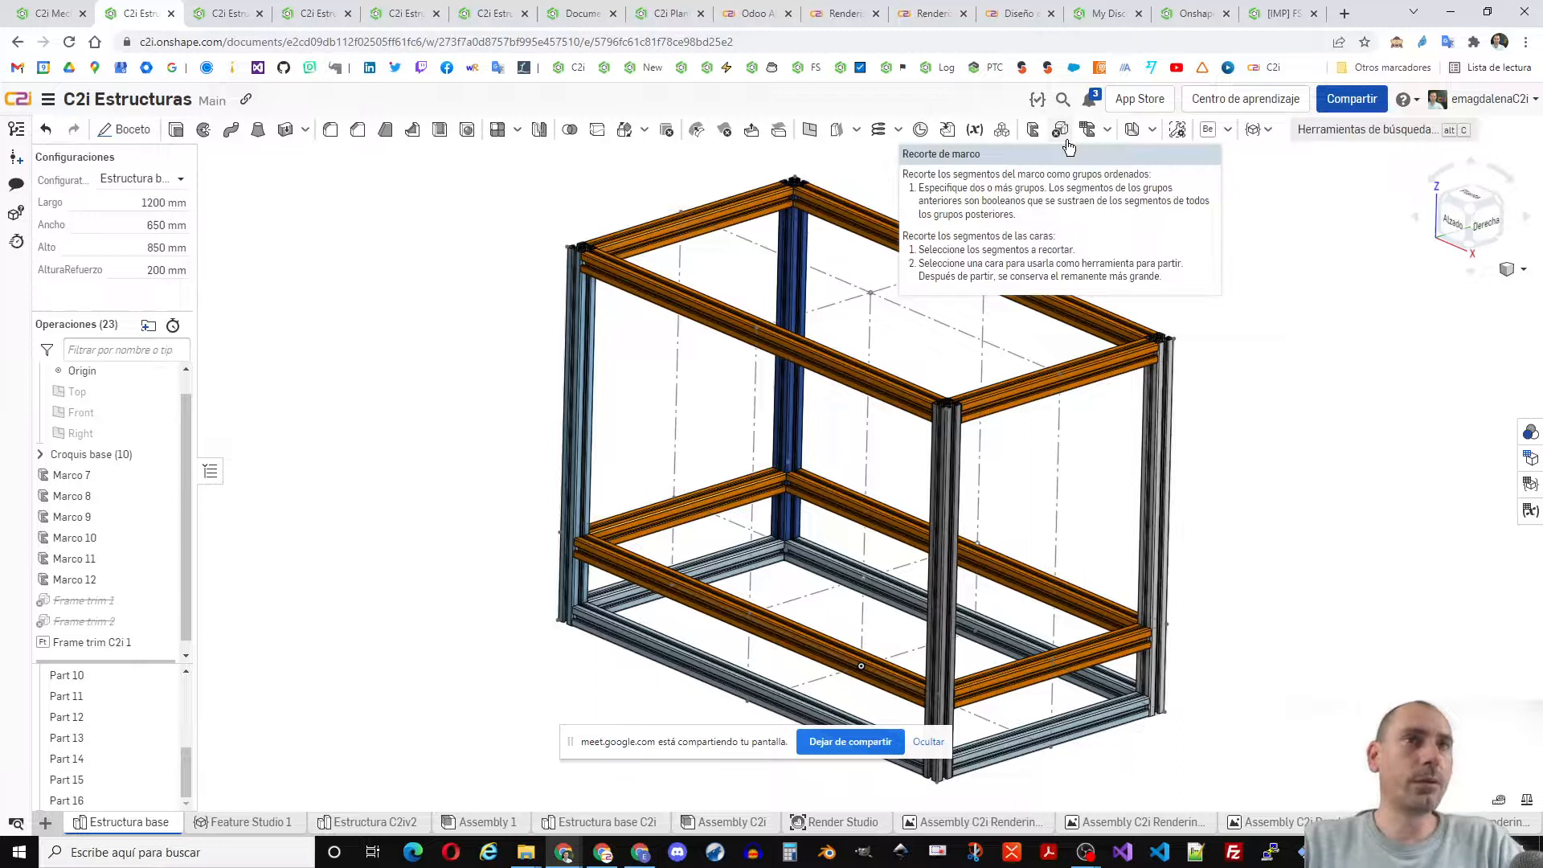
pyautogui.scroll(5, 591, 522)
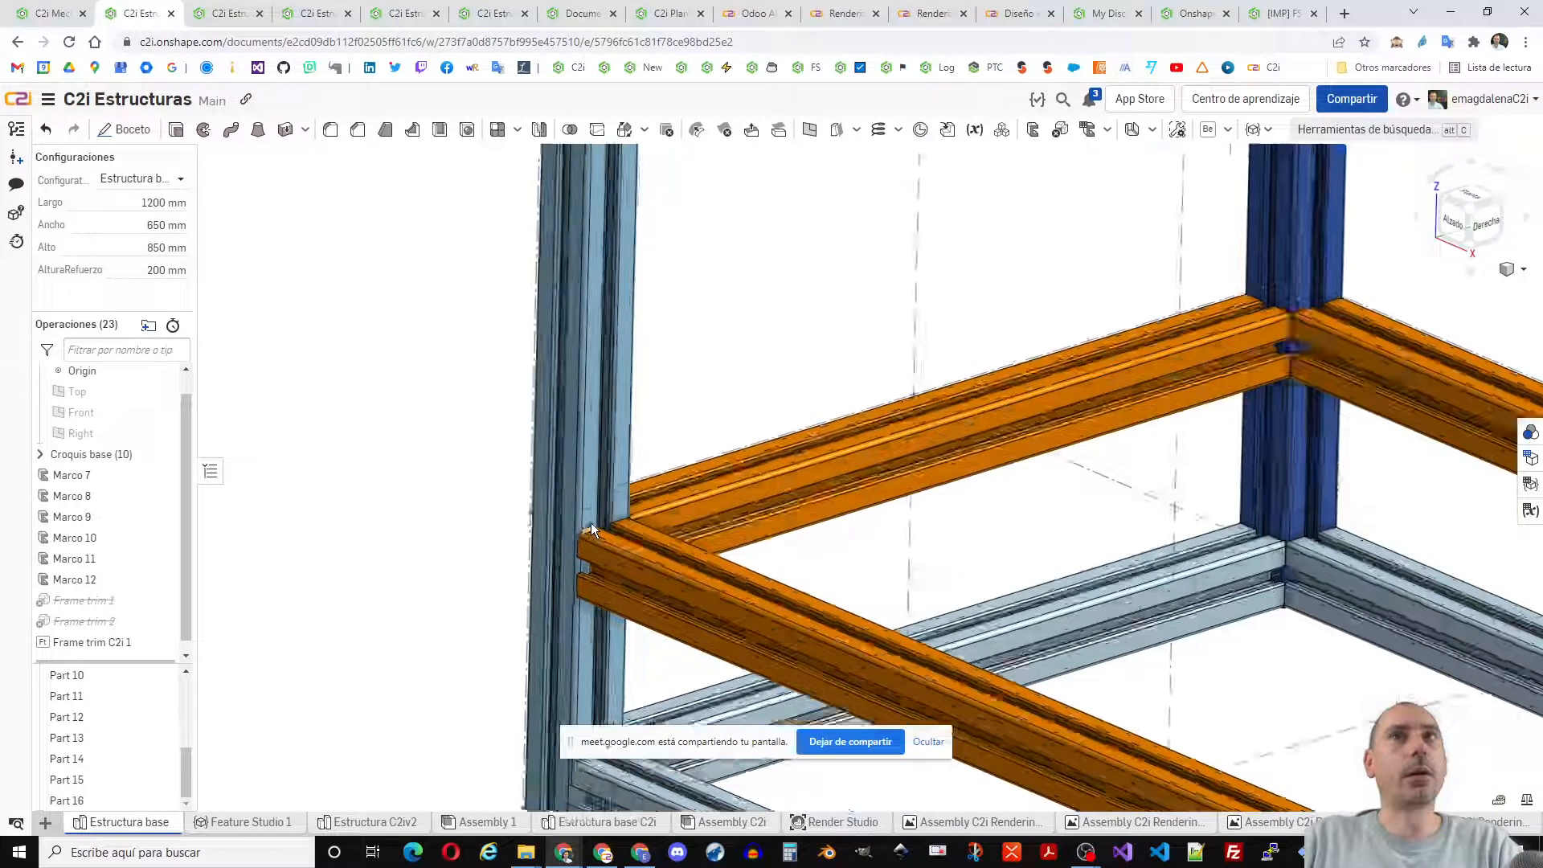
pyautogui.scroll(5, 593, 527)
pyautogui.moveTo(591, 545); pyautogui.dragTo(561, 563, button='right')
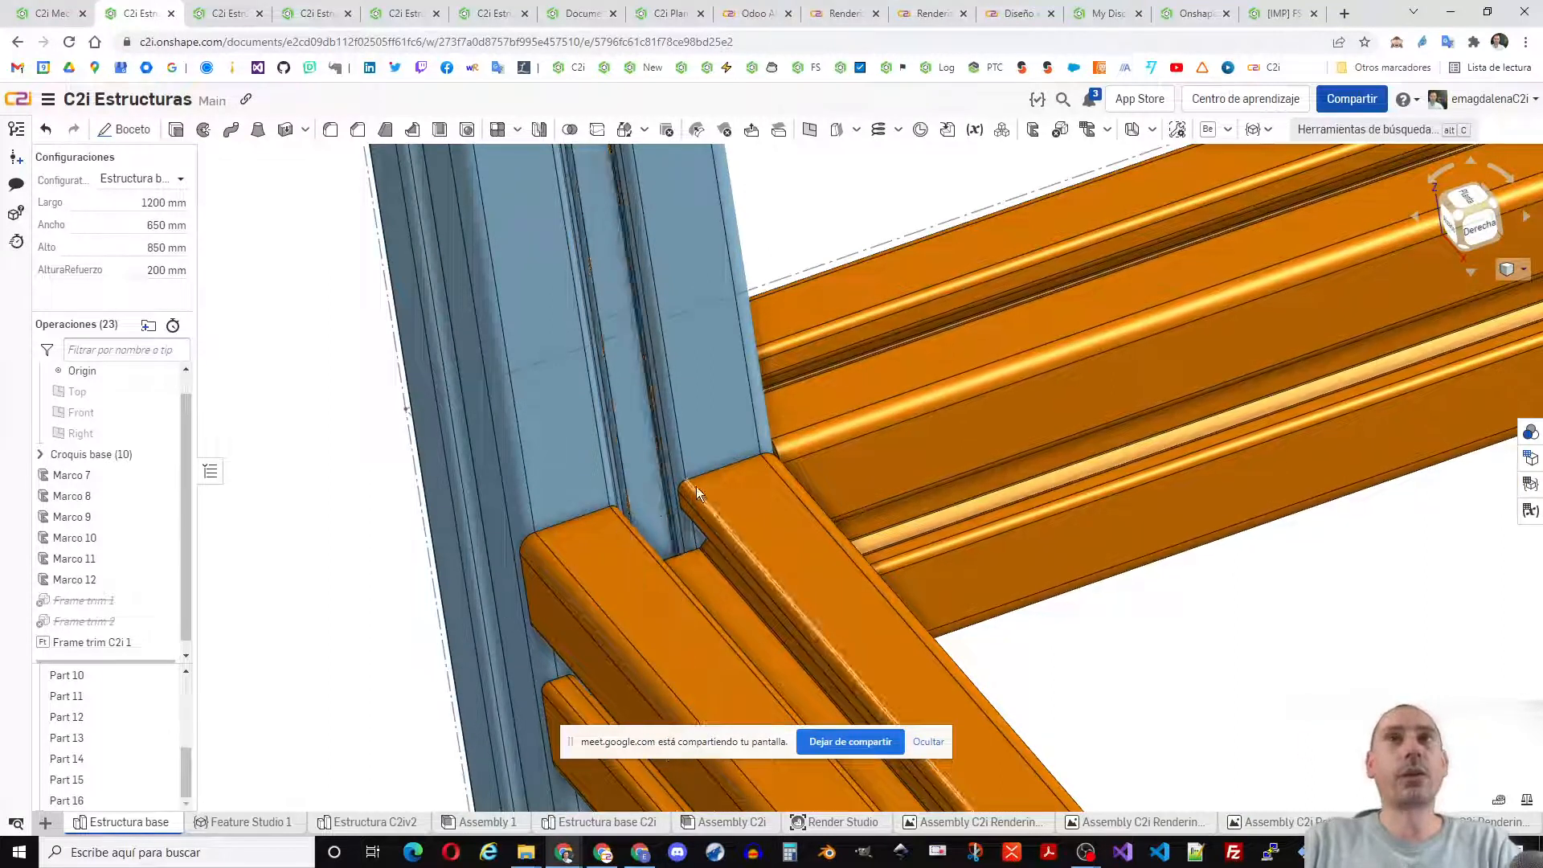
pyautogui.scroll(-3, 756, 321)
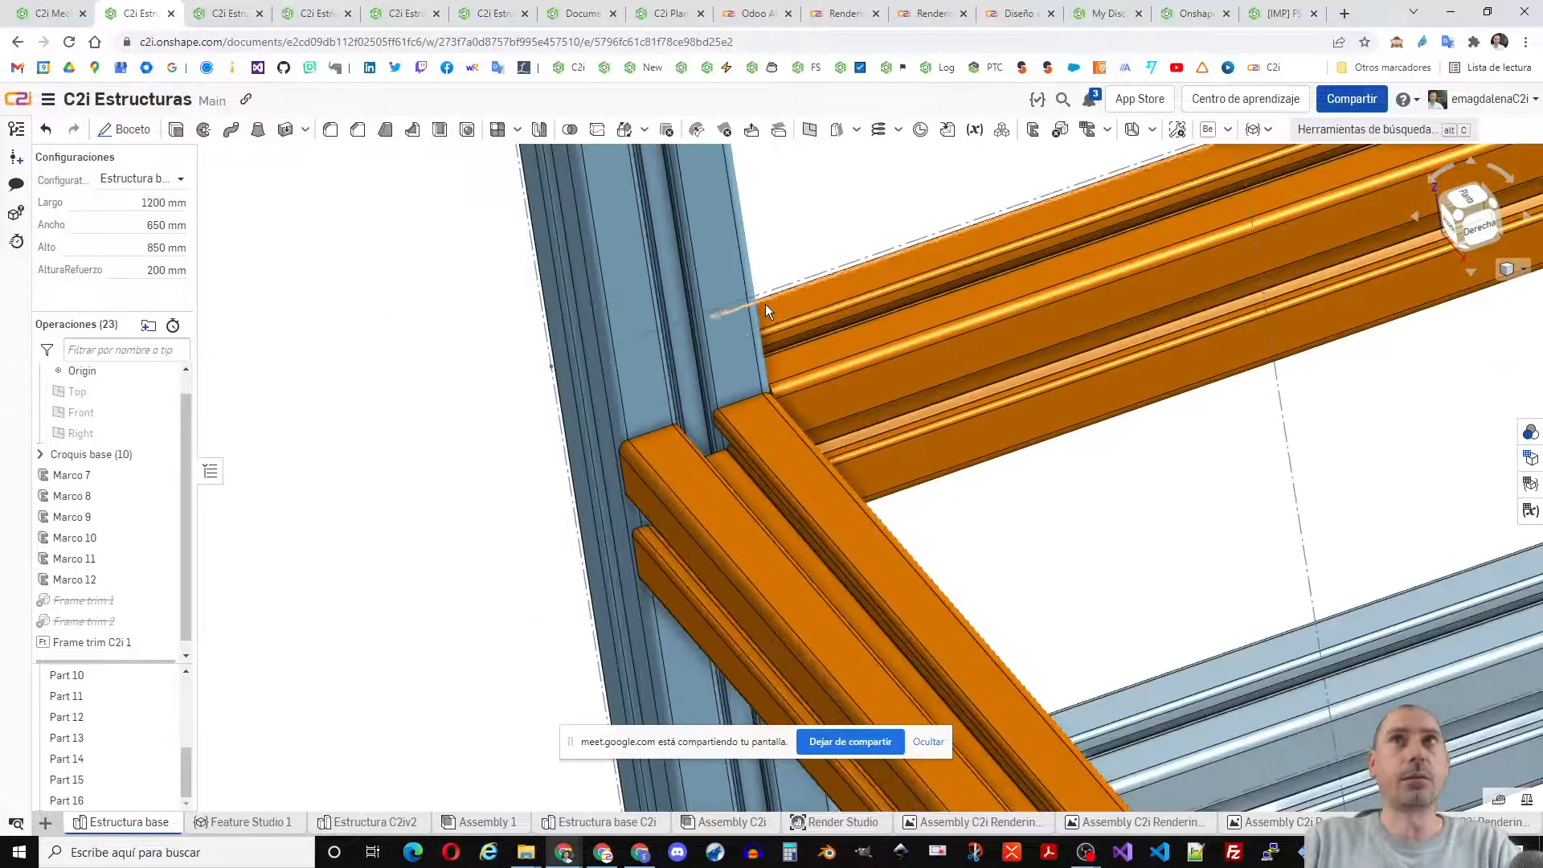
pyautogui.scroll(-5, 787, 255)
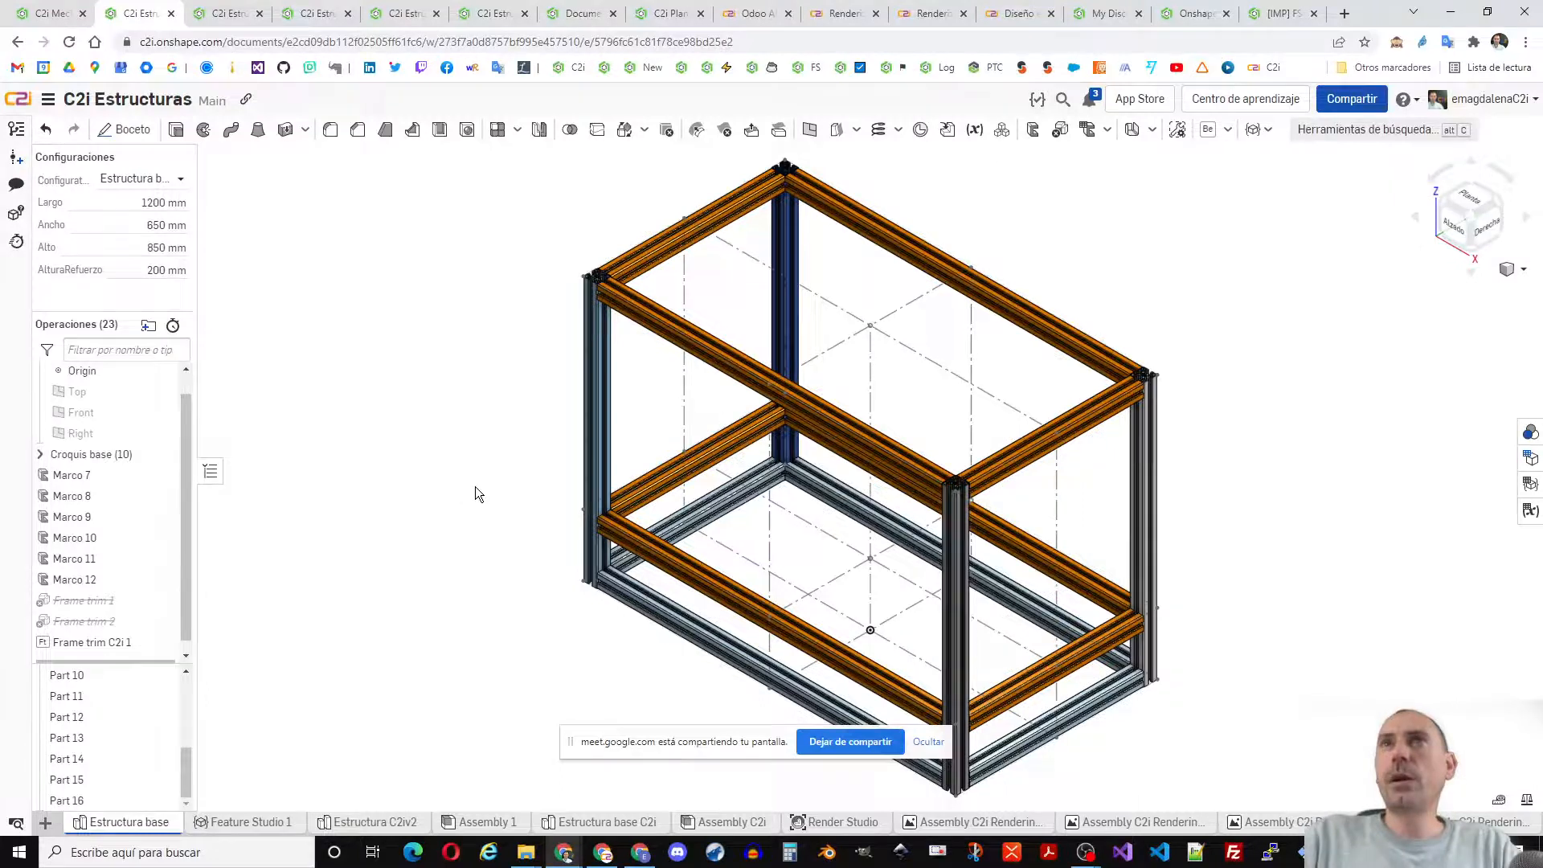
# - Create a cut list (Lista de cortes) with all frames selected and no column overrides
pyautogui.scroll(-3, 470, 482)
pyautogui.moveTo(434, 418); pyautogui.dragTo(423, 403, button='middle')
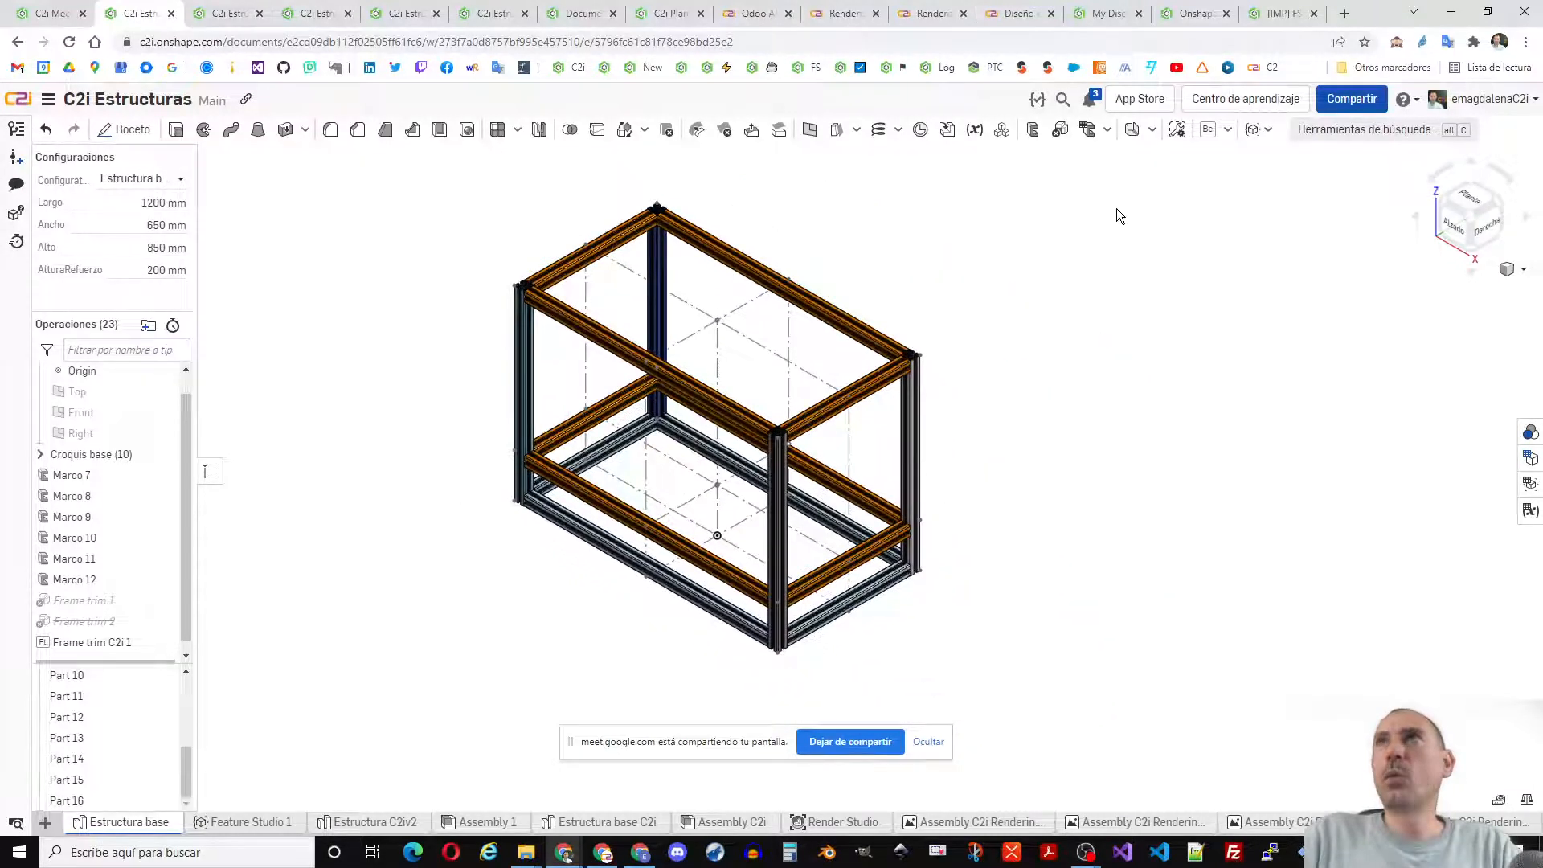
pyautogui.click(1106, 134)
pyautogui.click(1125, 155)
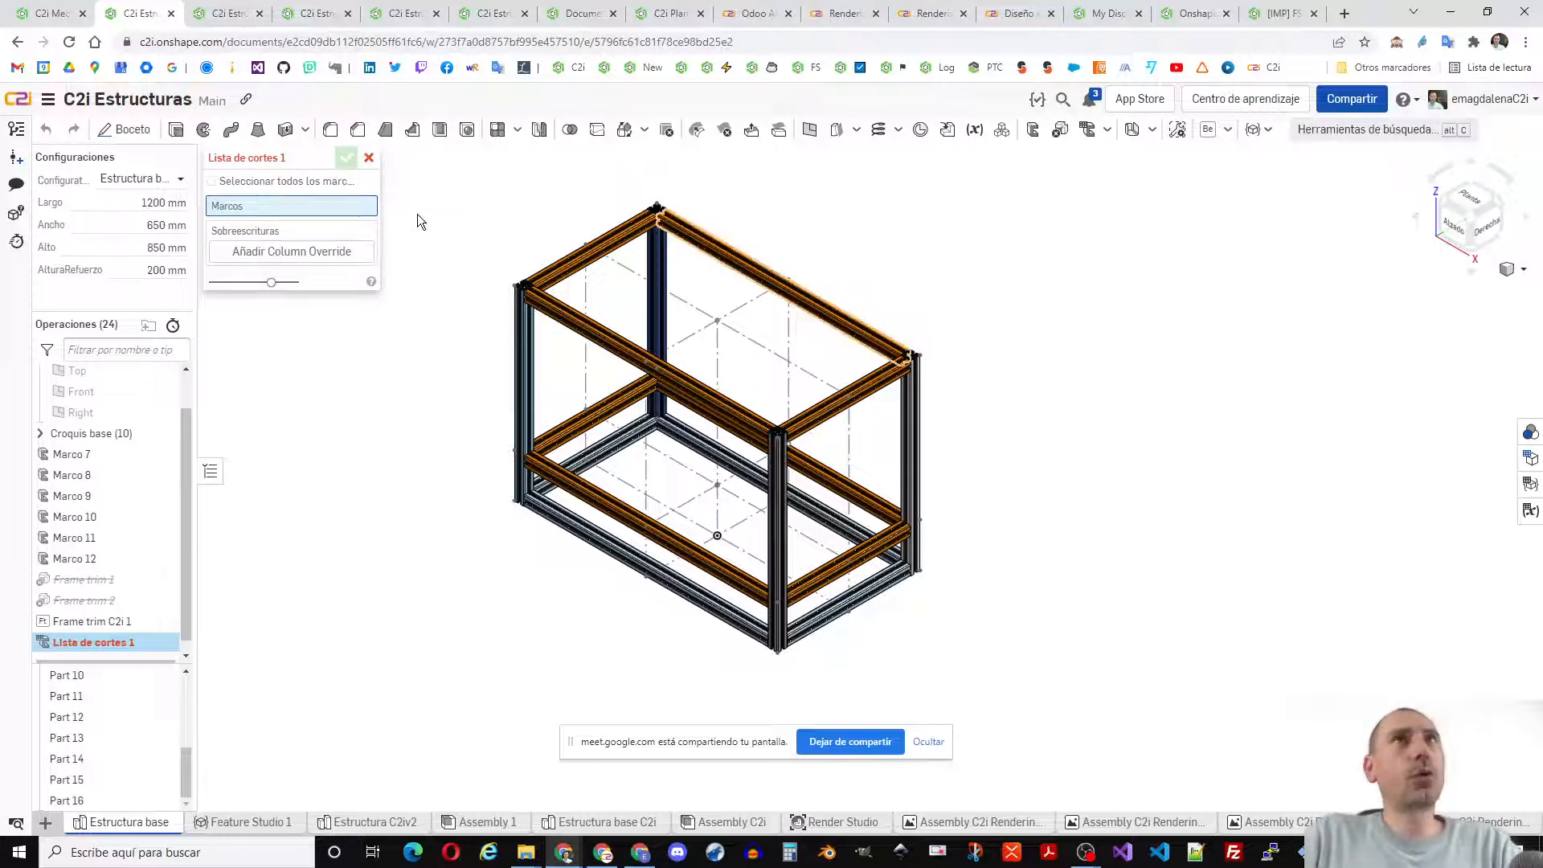
pyautogui.click(283, 183)
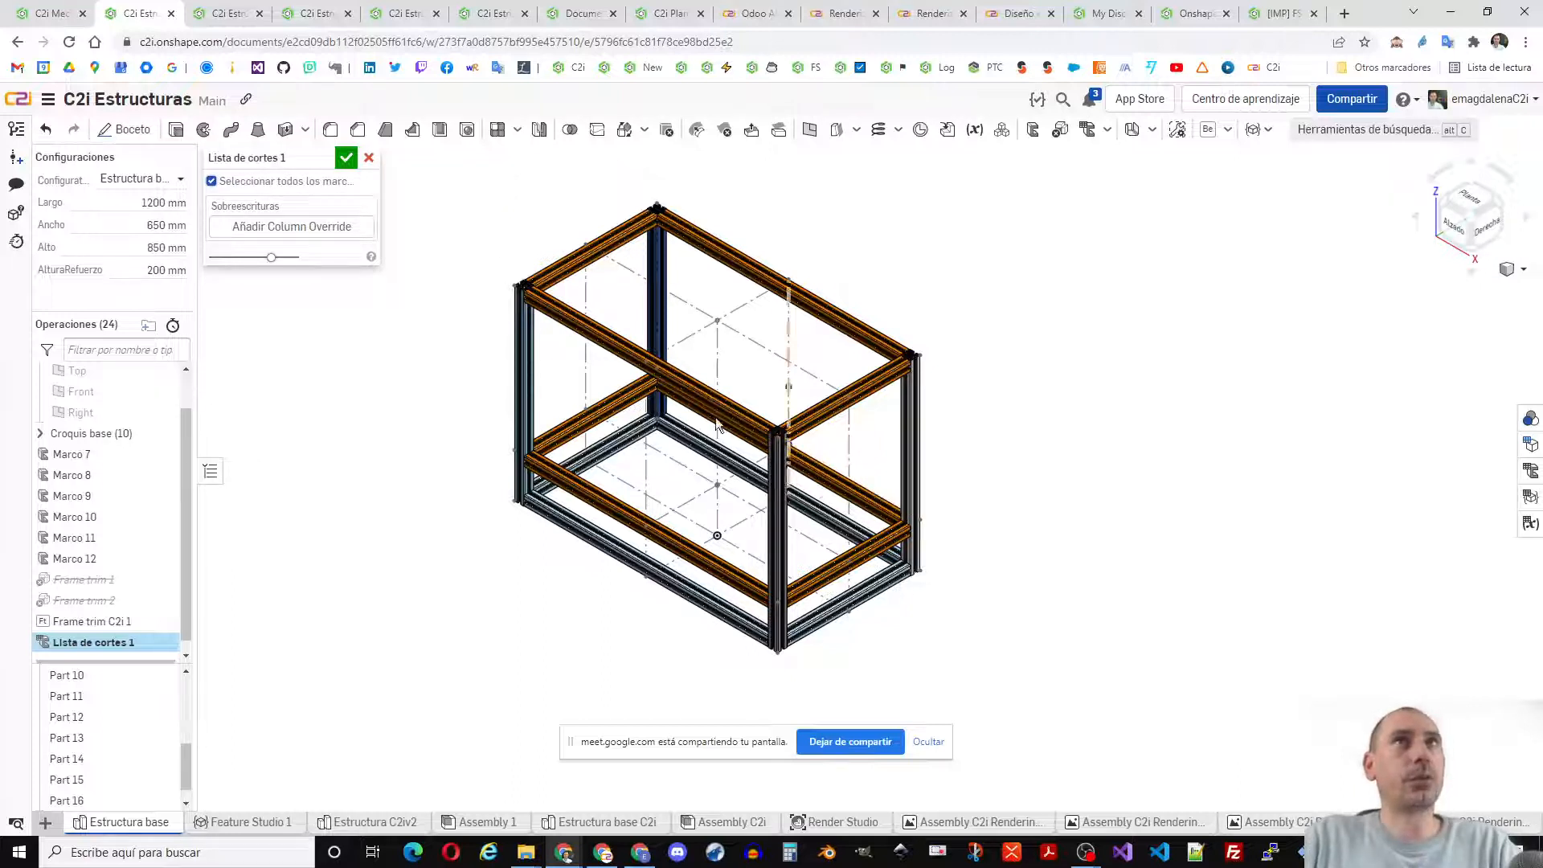
pyautogui.click(346, 159)
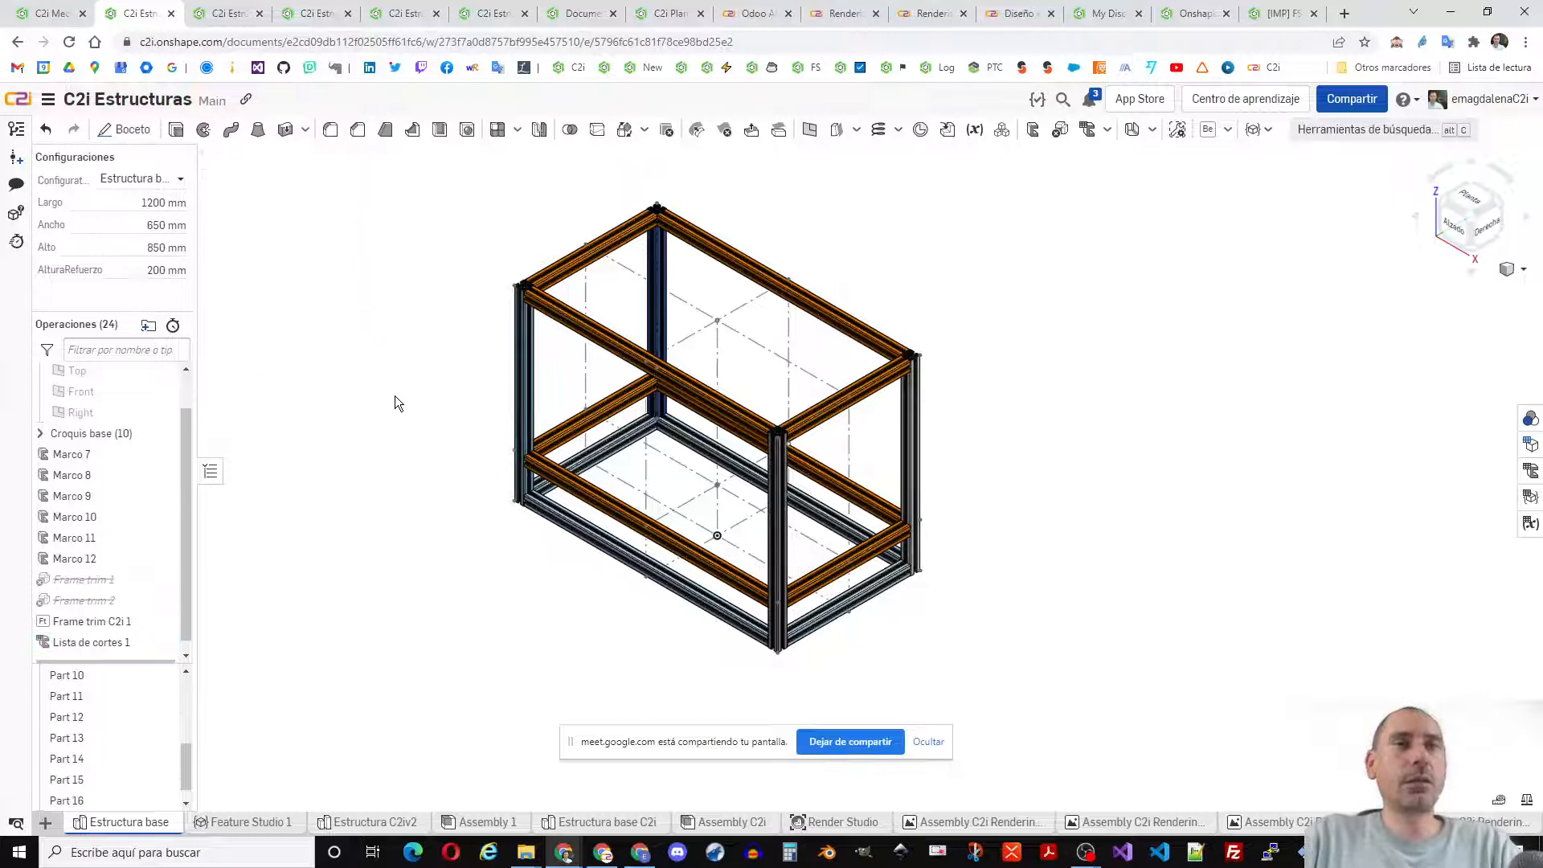
# - Enlarge the parts list, expand the composite parts, and highlight the cut list's composite part to check which profiles it contains
pyautogui.scroll(-1, 187, 650)
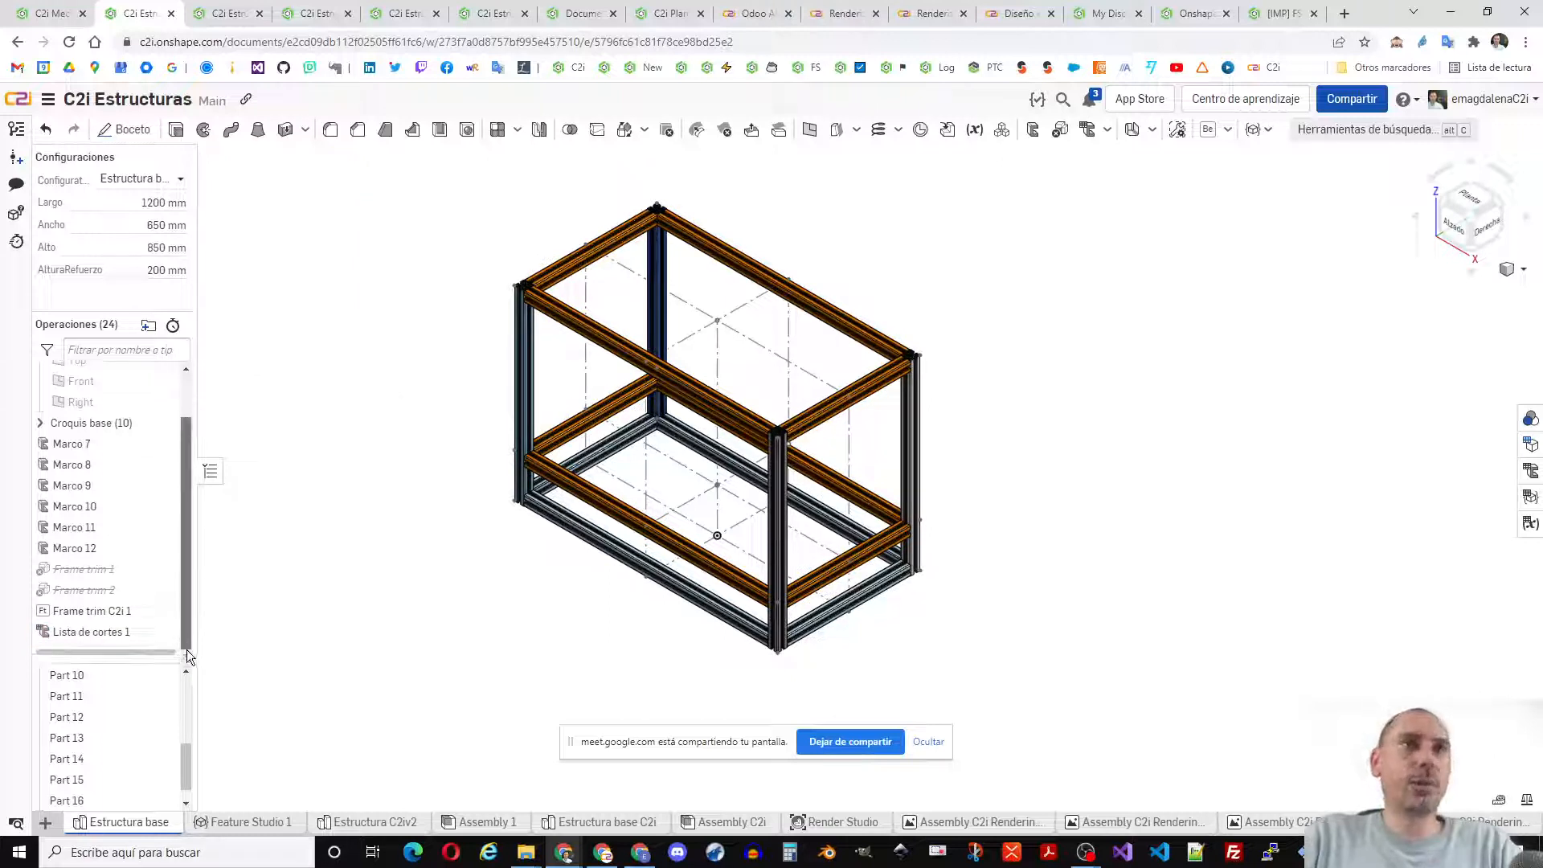
pyautogui.moveTo(142, 664); pyautogui.dragTo(142, 492)
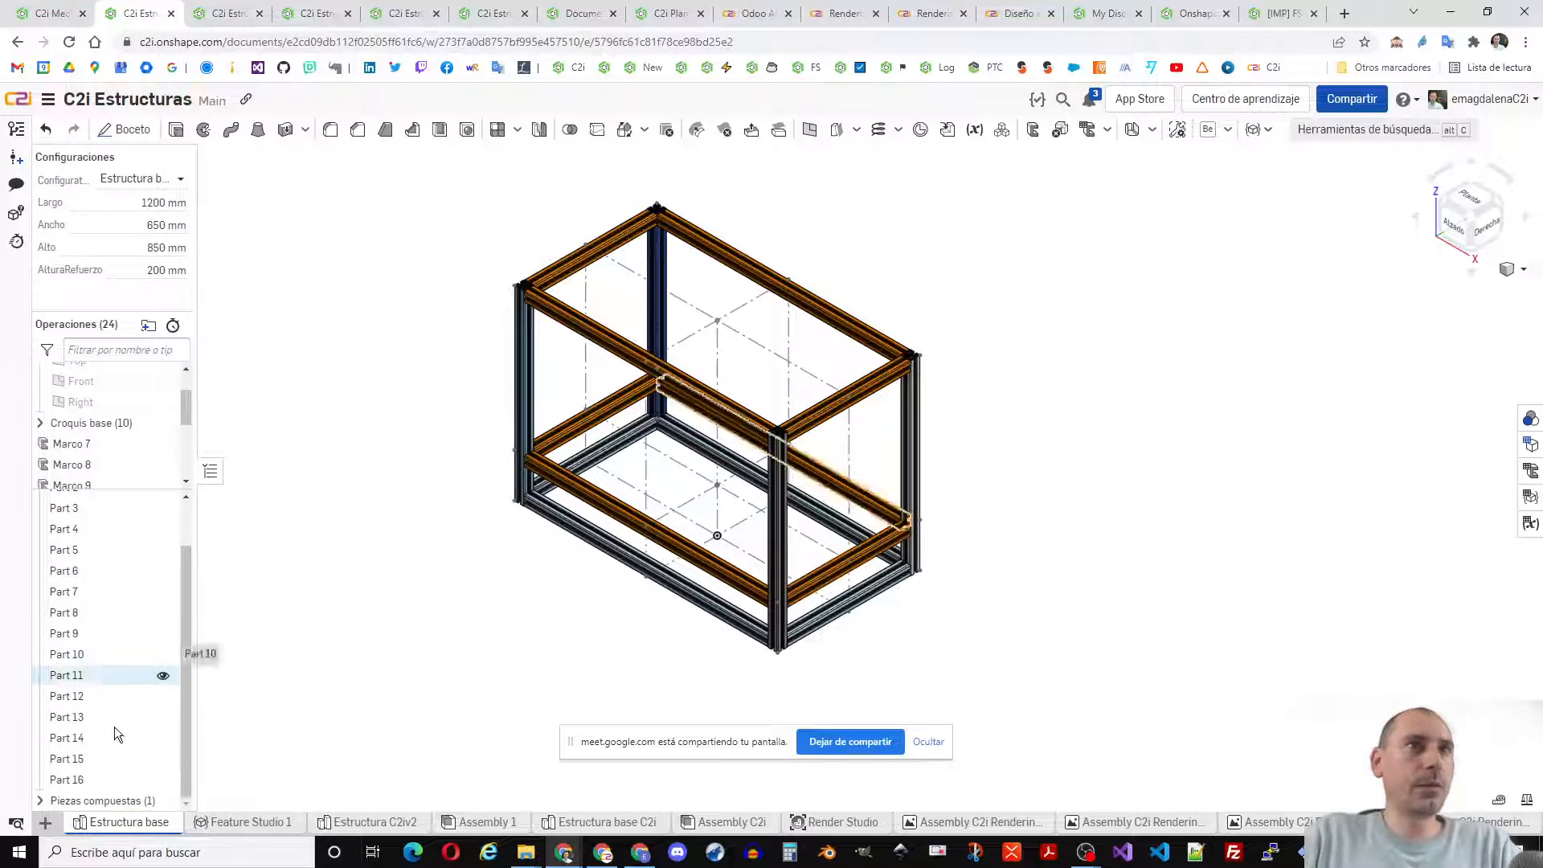
pyautogui.click(40, 800)
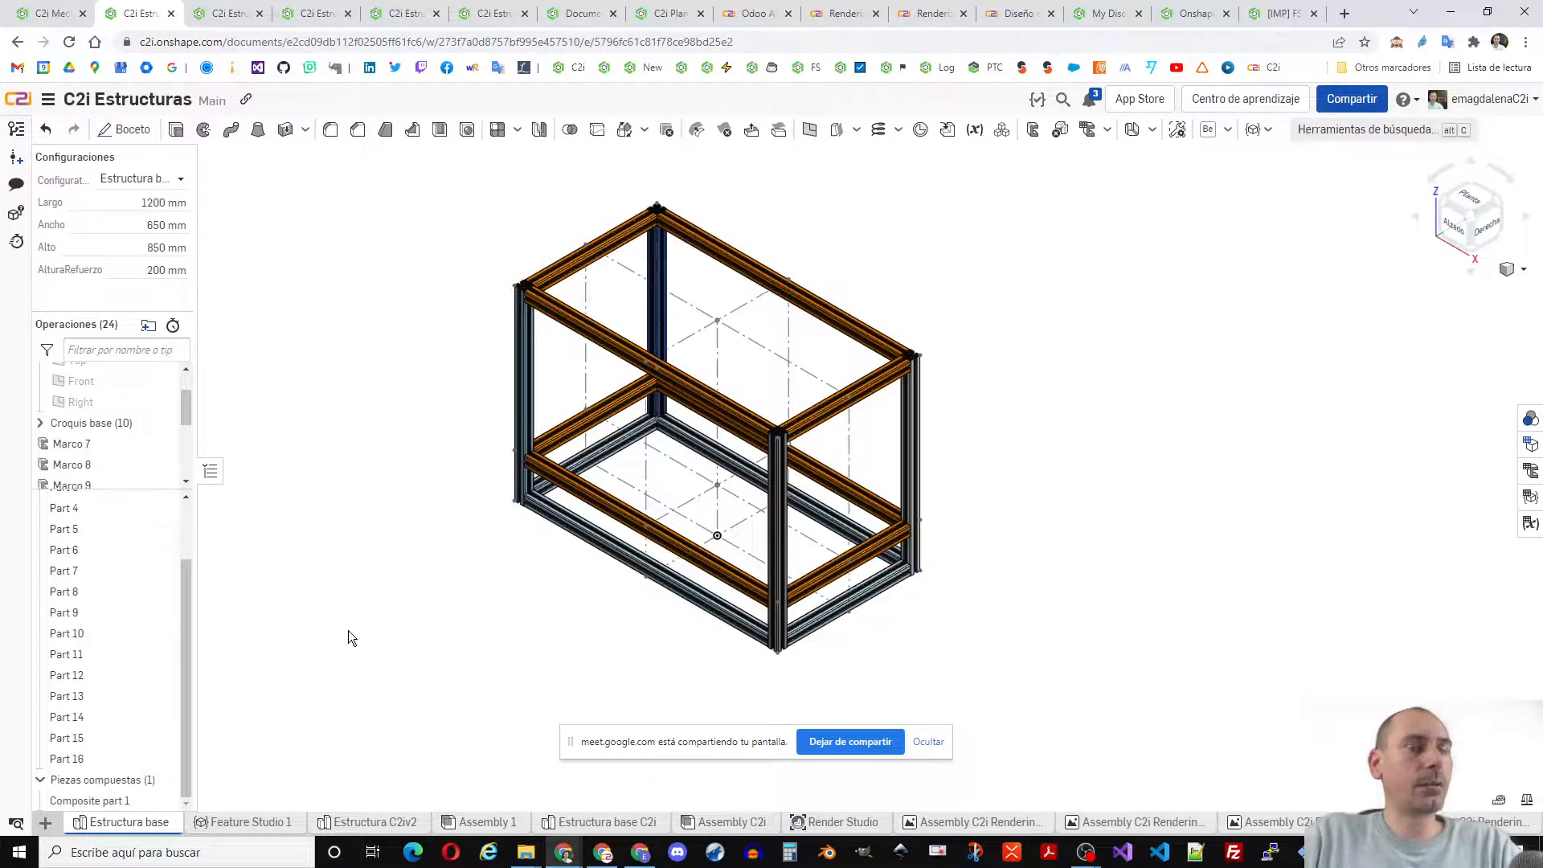
pyautogui.click(89, 800)
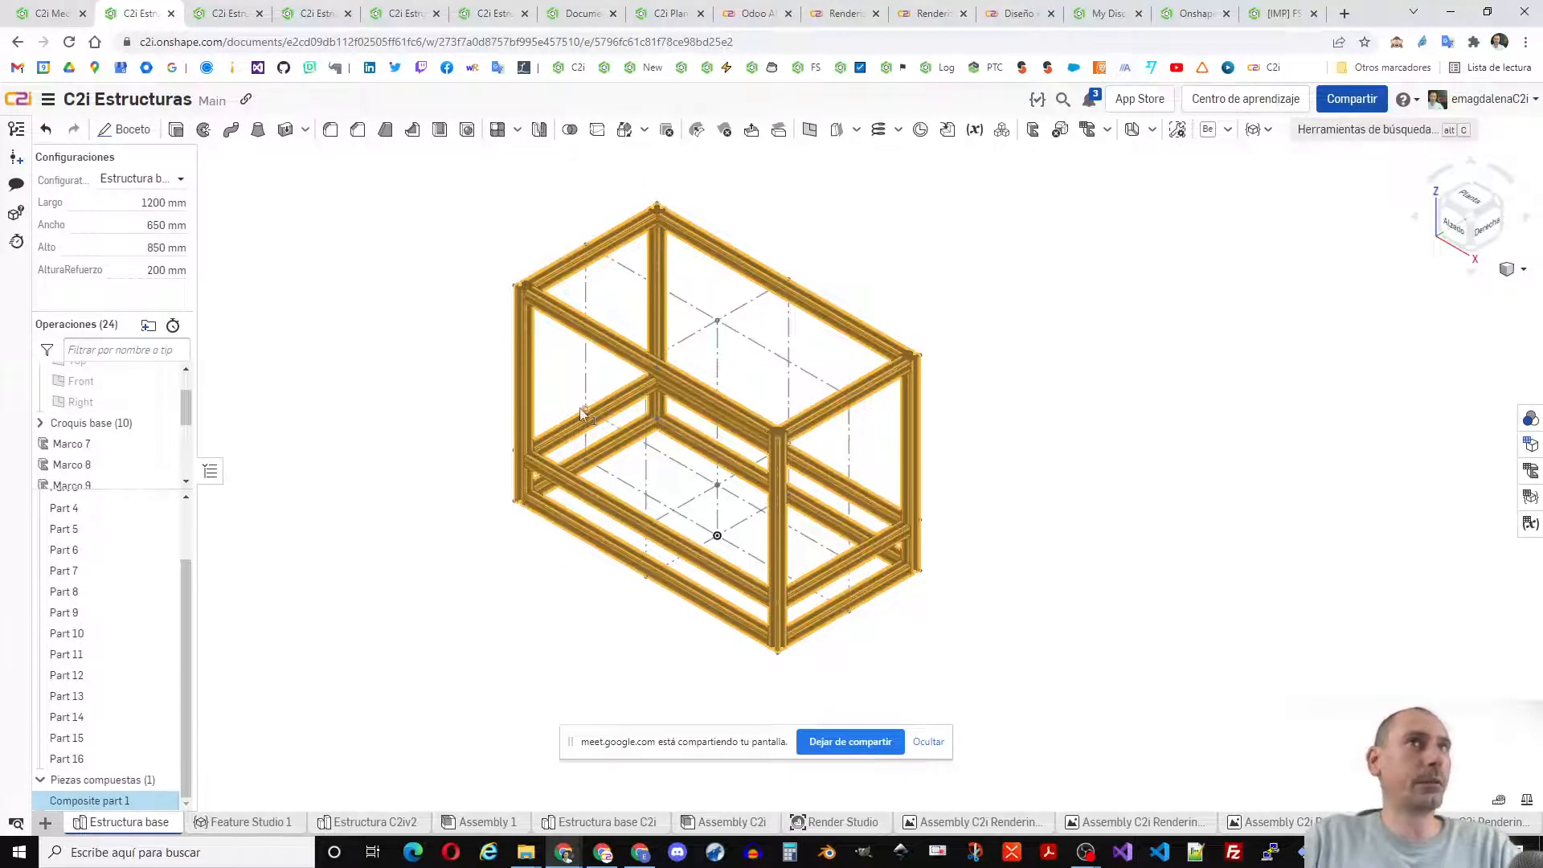
pyautogui.click(299, 536)
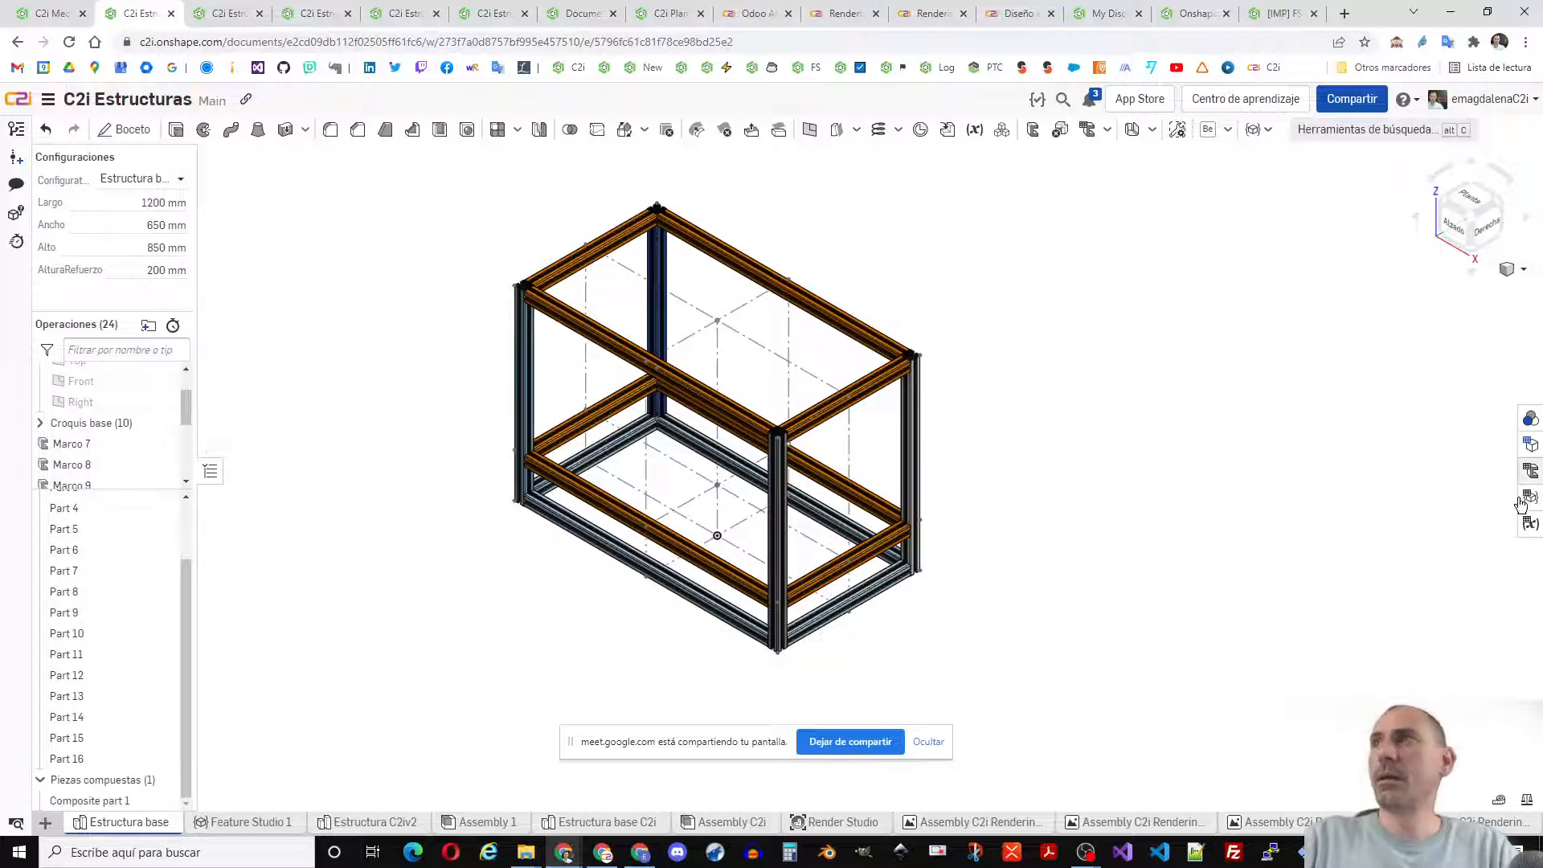
# - Open the cut list table, review its columns from Item to Angle 1, and inspect the reinforcement joint at the front post
pyautogui.click(1530, 471)
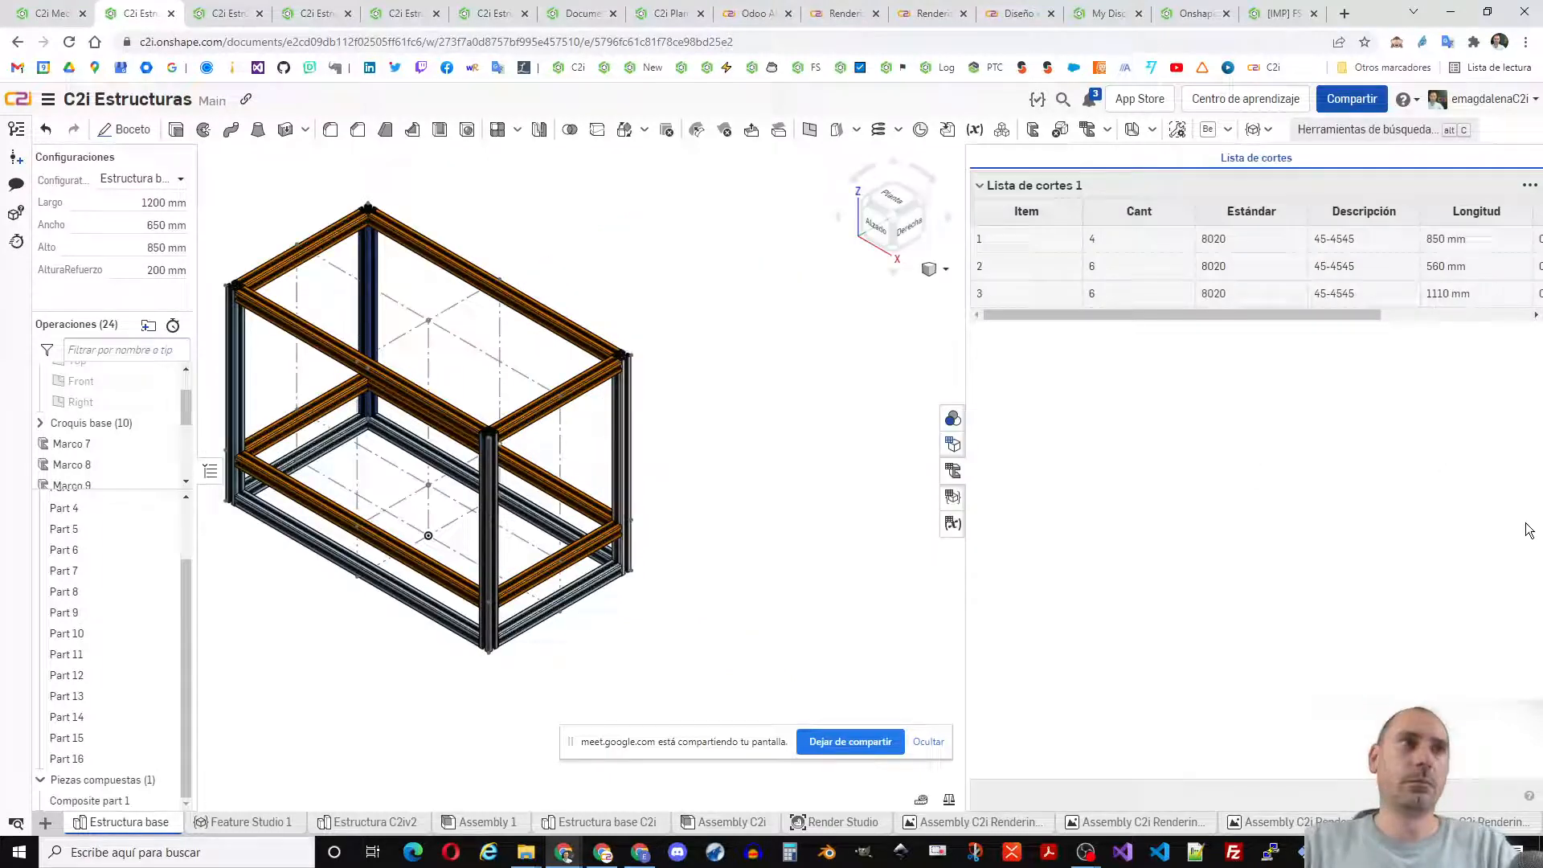
pyautogui.moveTo(1129, 315); pyautogui.dragTo(807, 422)
pyautogui.scroll(3, 488, 594)
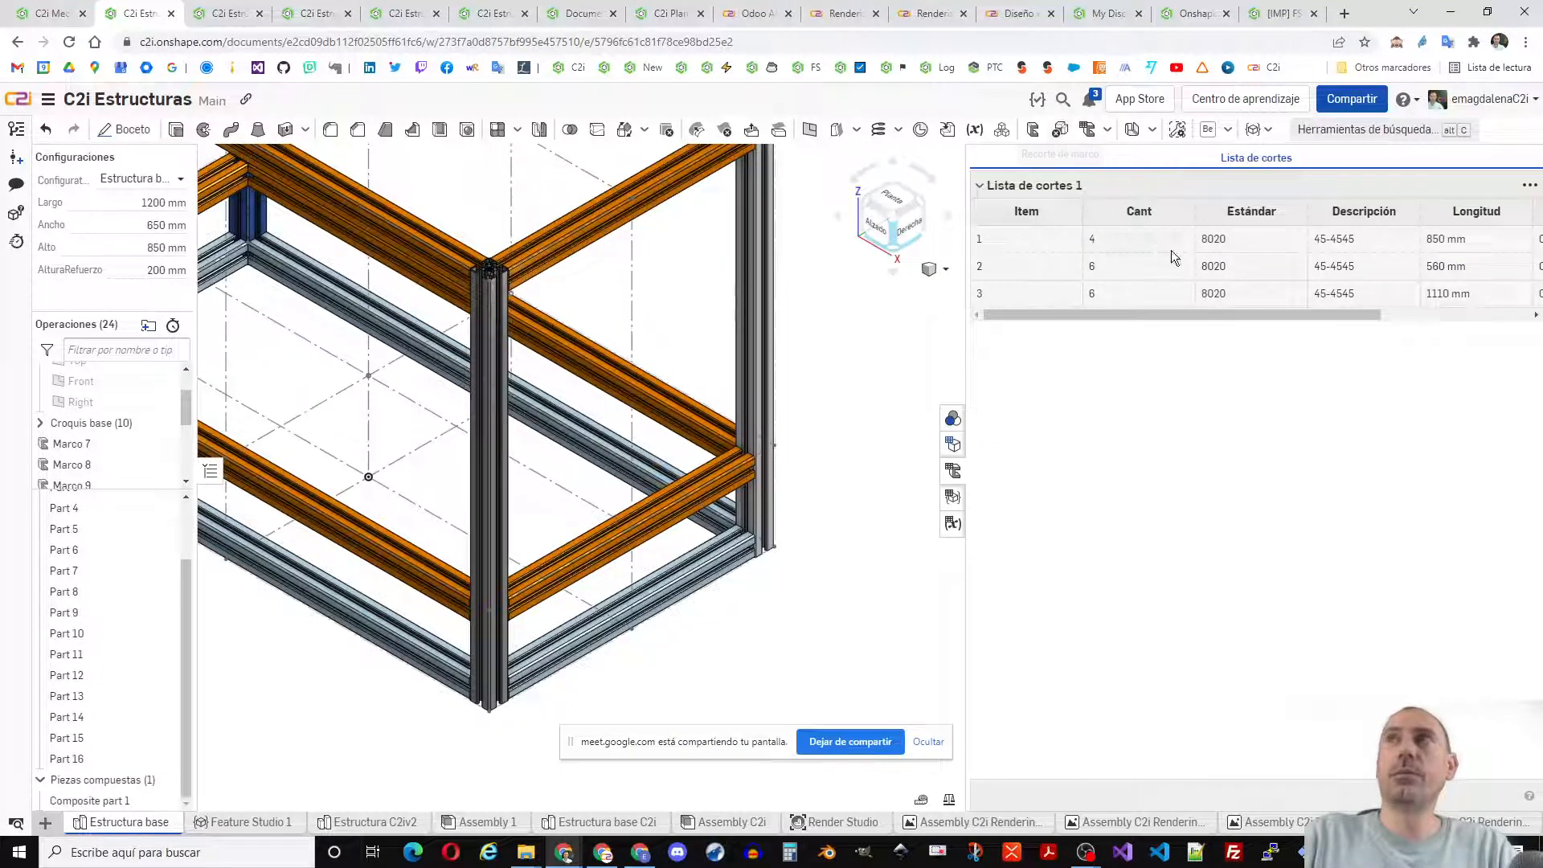
pyautogui.moveTo(1358, 315); pyautogui.dragTo(1419, 313)
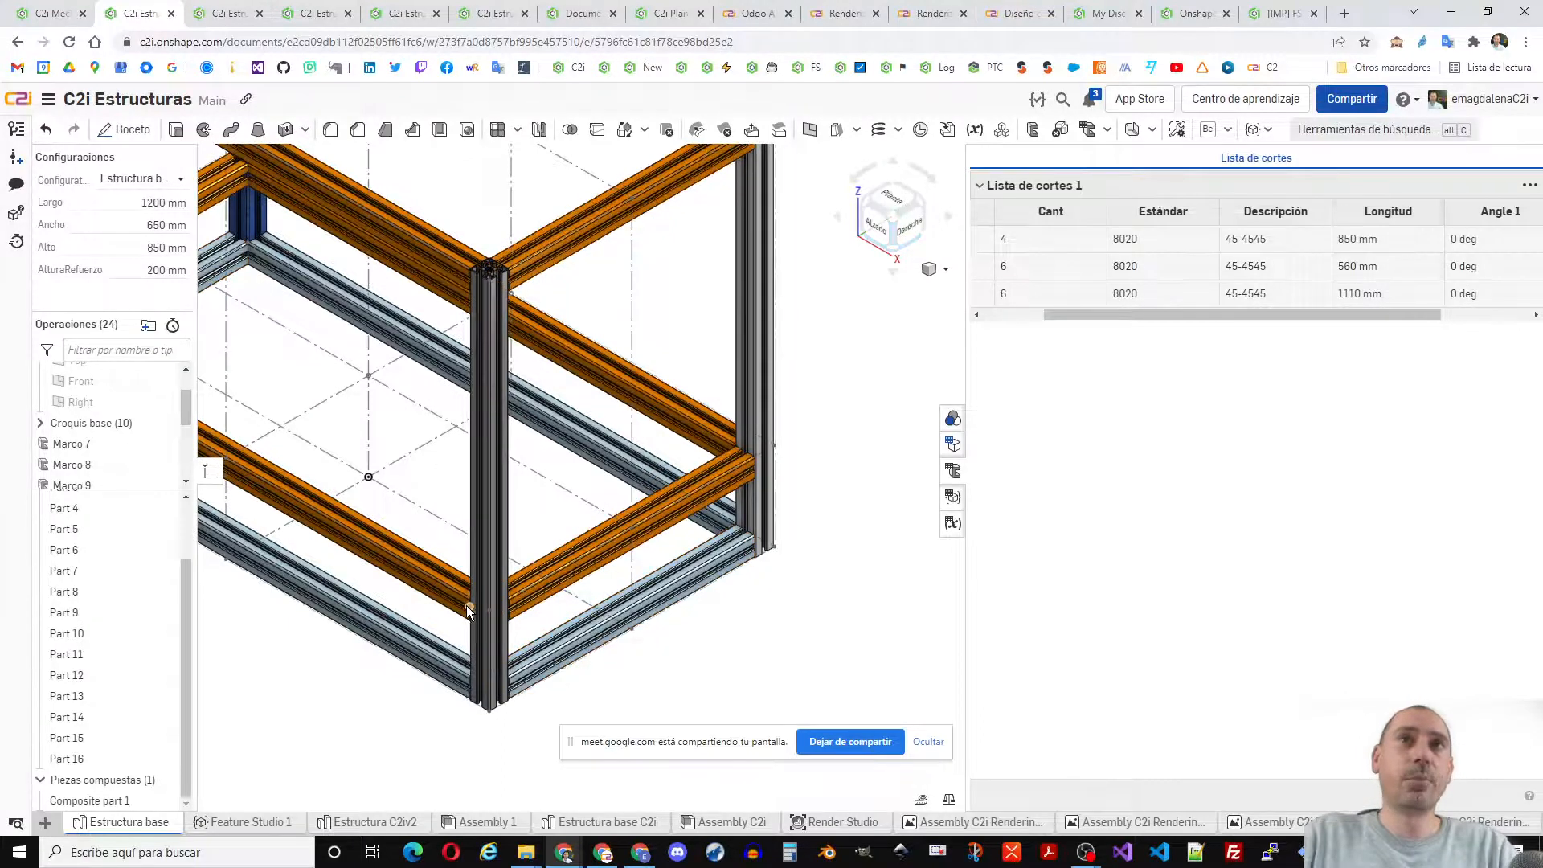
pyautogui.scroll(5, 470, 594)
pyautogui.scroll(3, 469, 595)
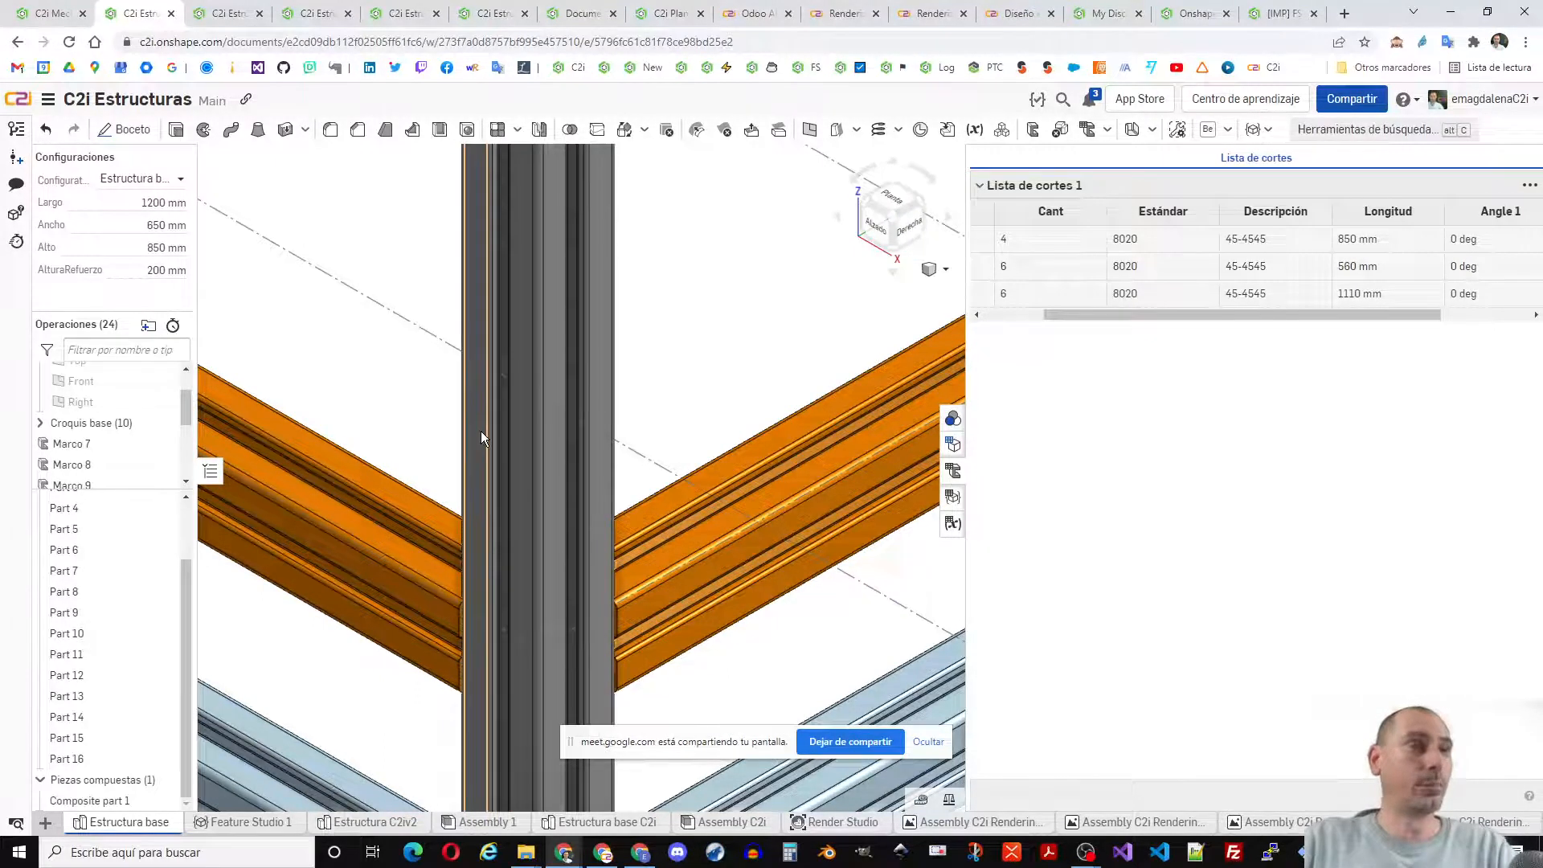
# - Review the images and document link in the forum post about the frame trim feature improvement, and return to the structure model
pyautogui.scroll(-5, 482, 430)
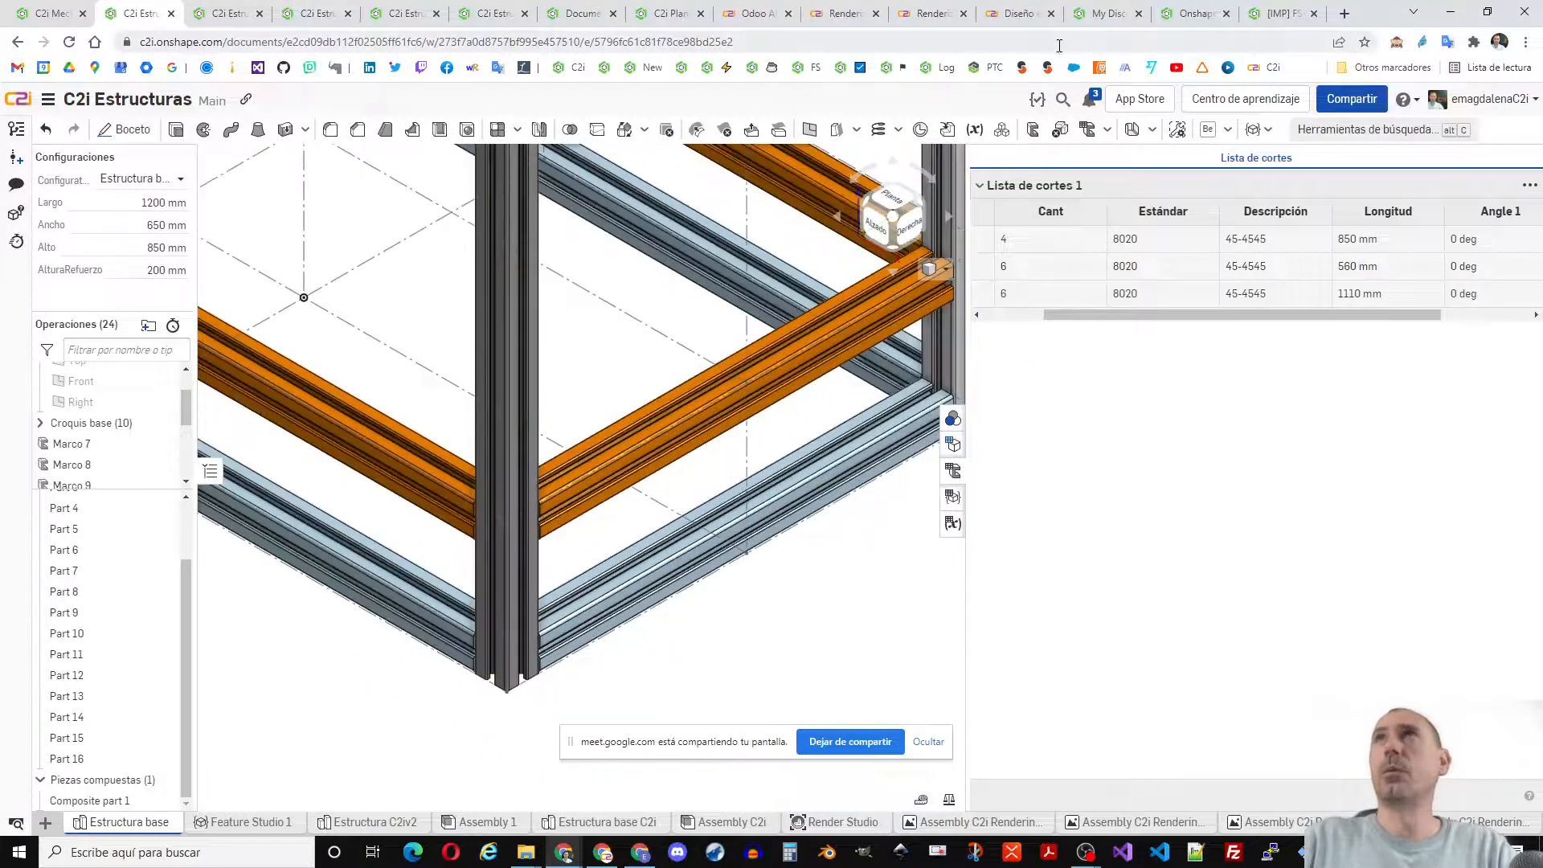
pyautogui.click(1185, 13)
pyautogui.scroll(-10, 702, 514)
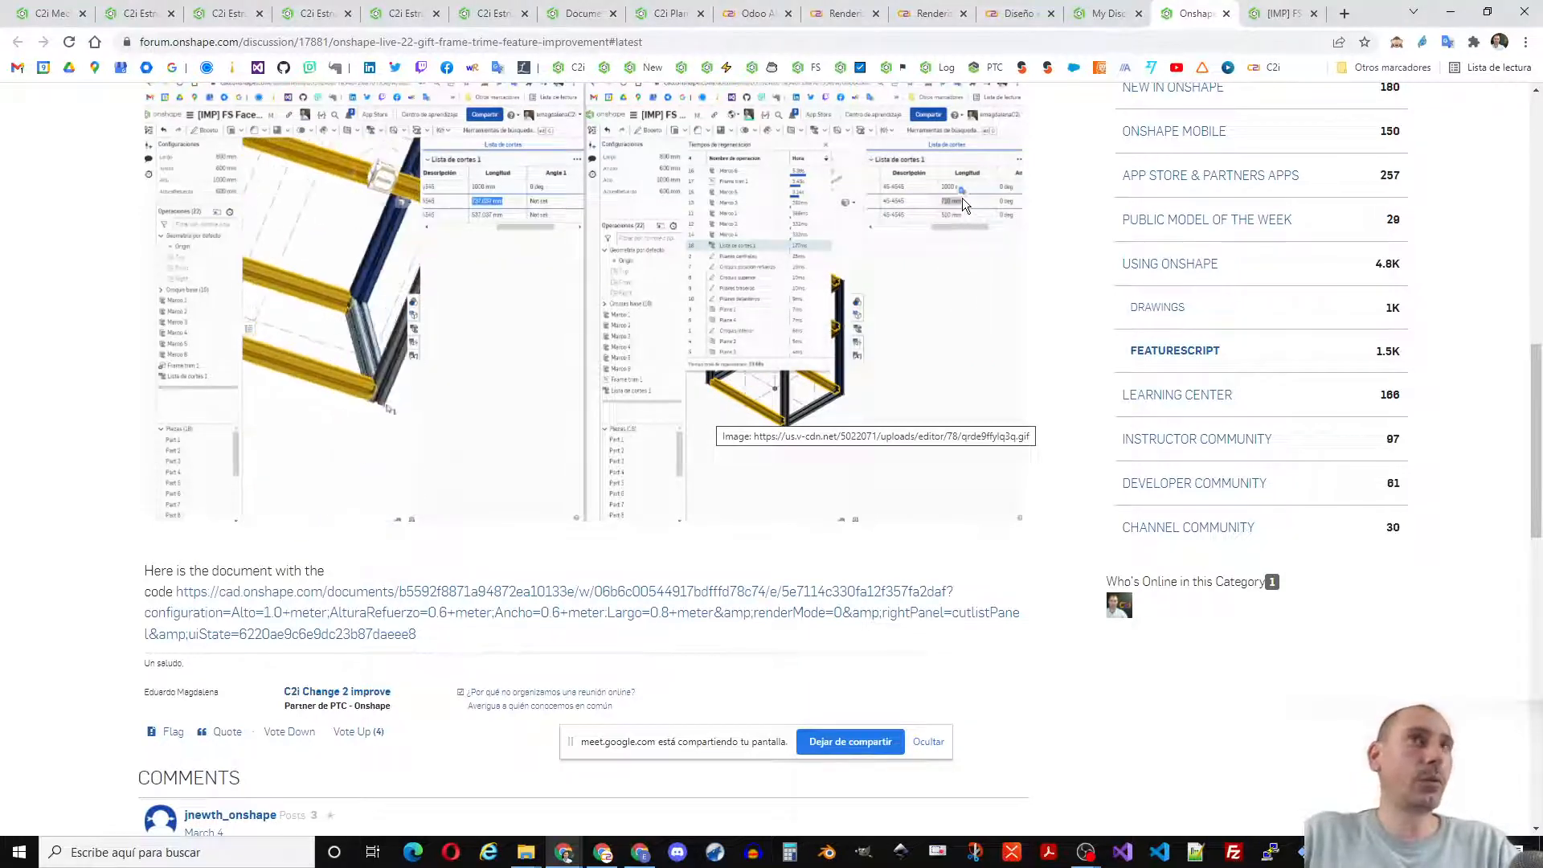
pyautogui.click(141, 13)
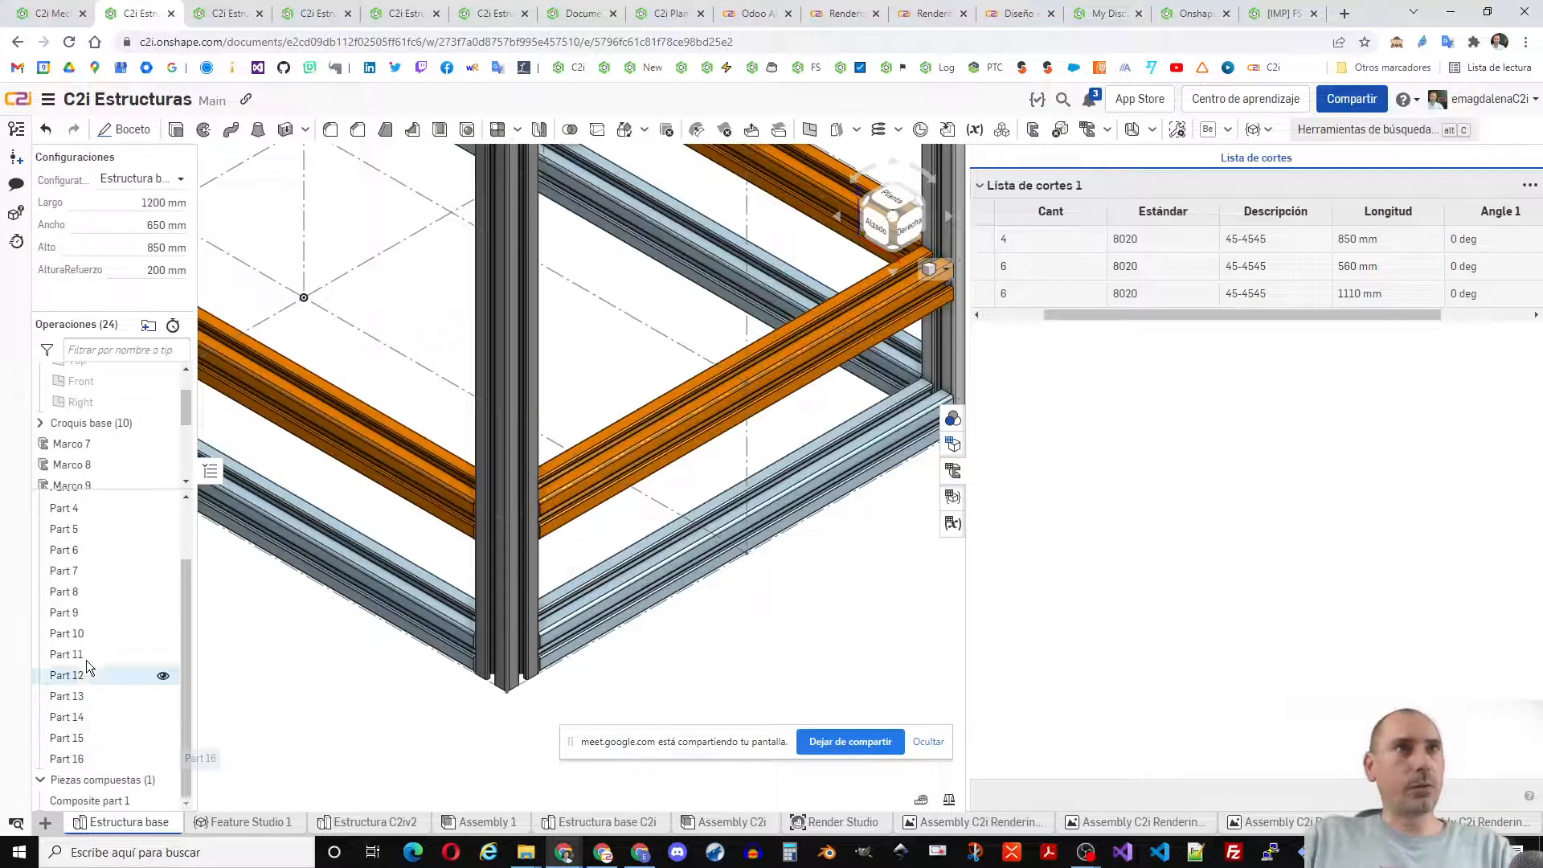
# - Enlarge the operations list to review its features, and check the cut list table from the Item column along with its available options
pyautogui.scroll(2, 88, 611)
pyautogui.moveTo(100, 486); pyautogui.dragTo(100, 743)
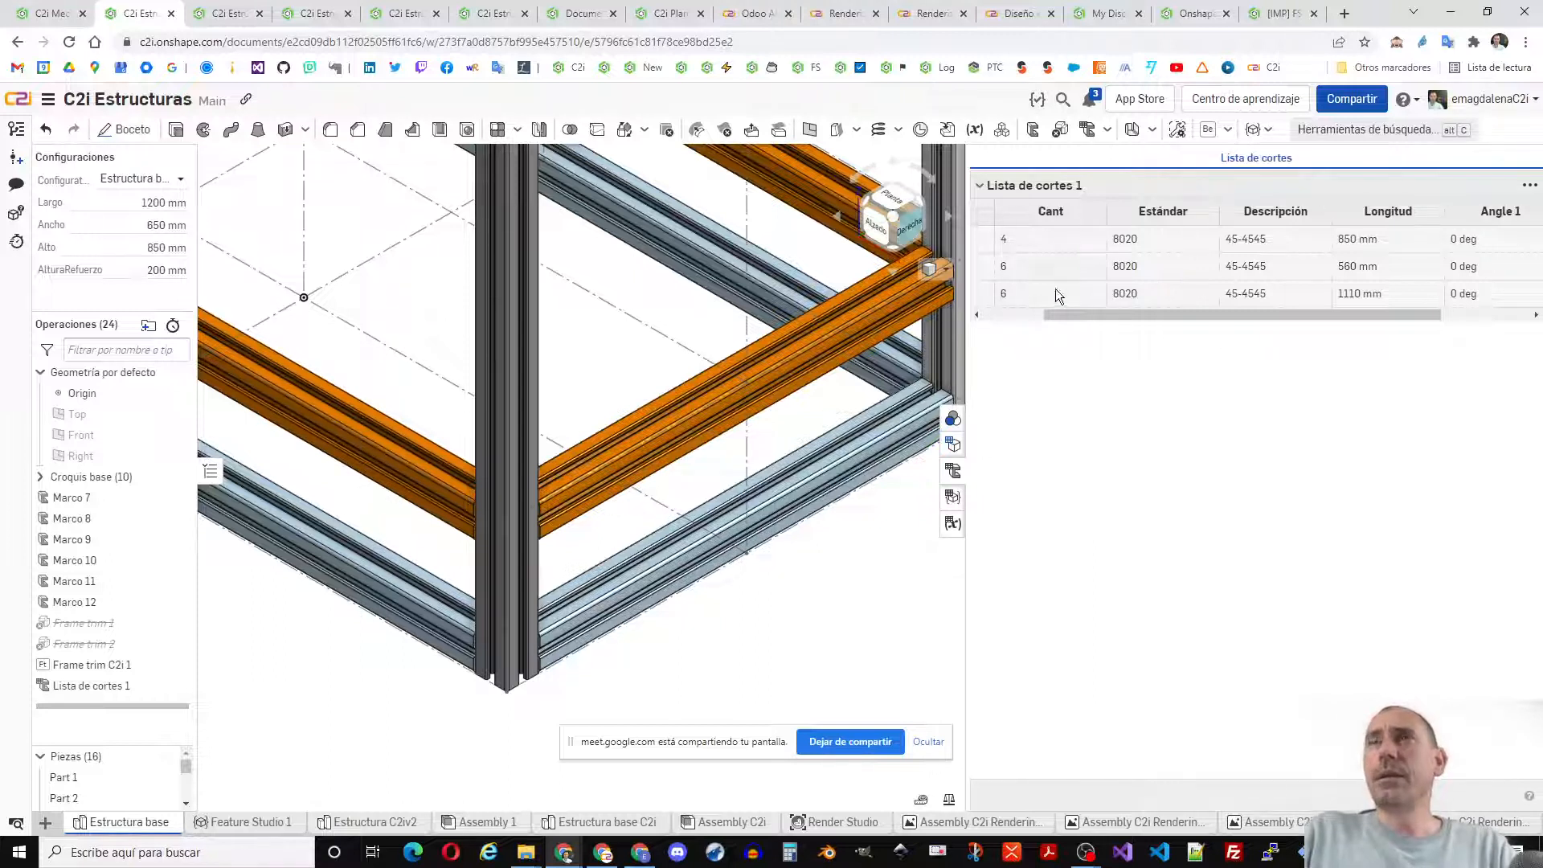
pyautogui.moveTo(1069, 315); pyautogui.dragTo(966, 315)
pyautogui.click(1529, 186)
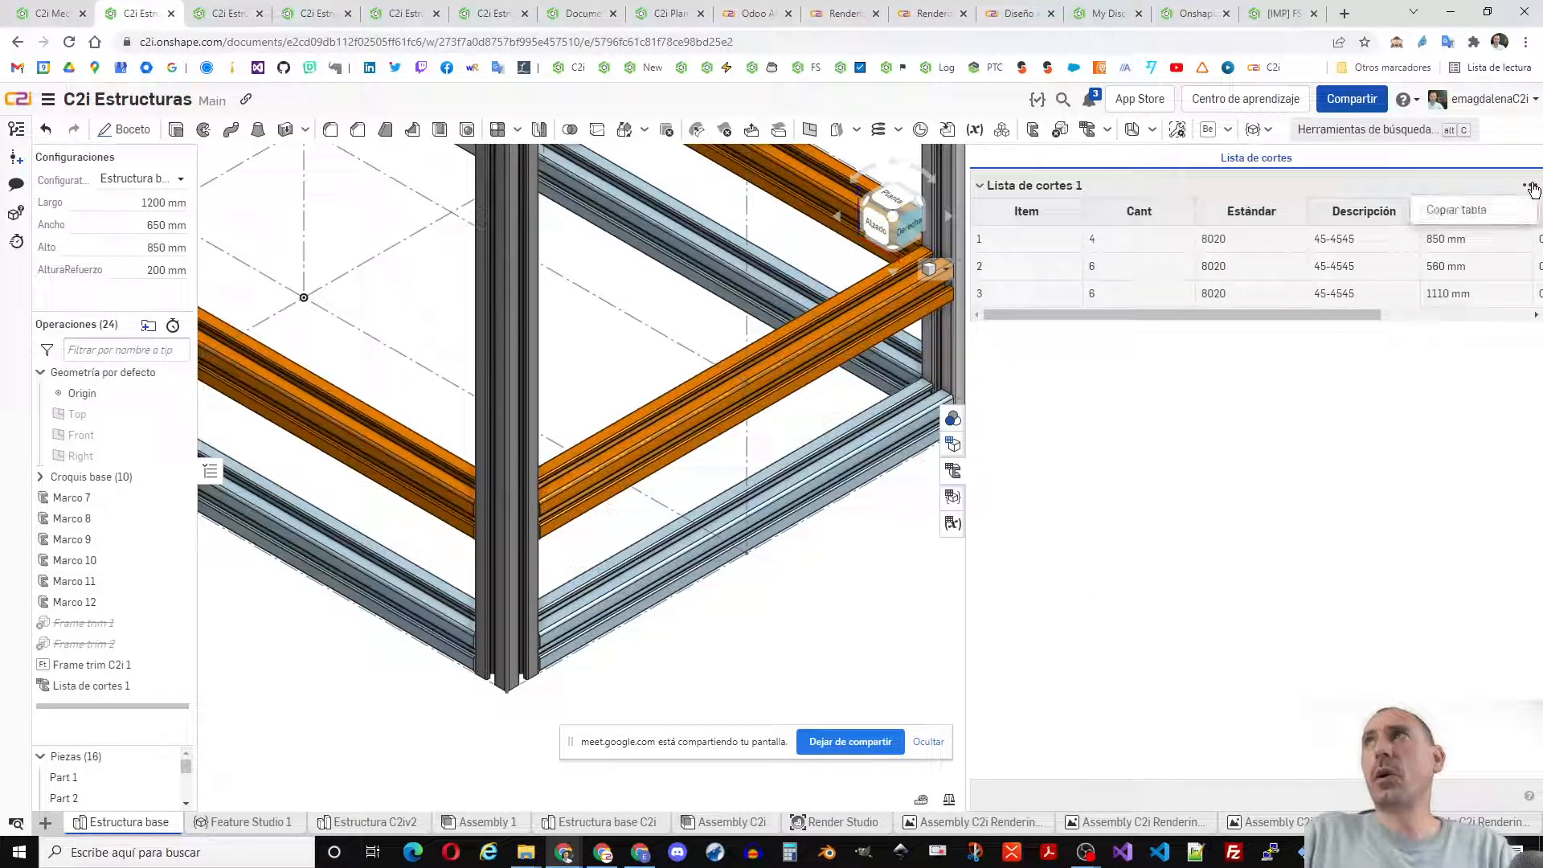
pyautogui.click(861, 619)
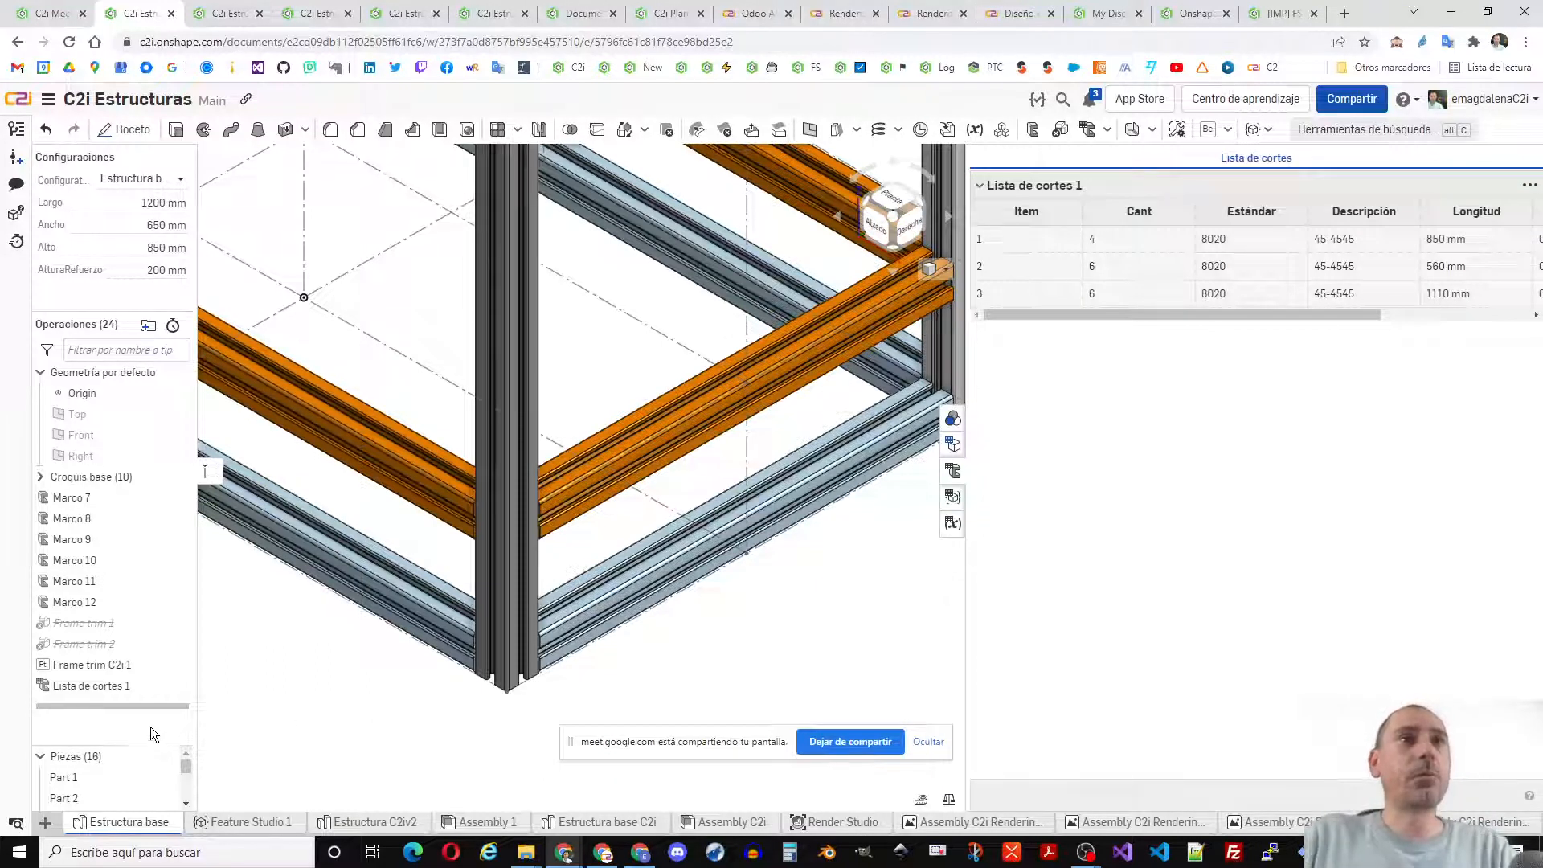
# - Create a drawing of the cut list's composite part from the C2i_ISO_ A3.dwt template with four views (Cuatro vistas)
pyautogui.moveTo(135, 741); pyautogui.dragTo(135, 442)
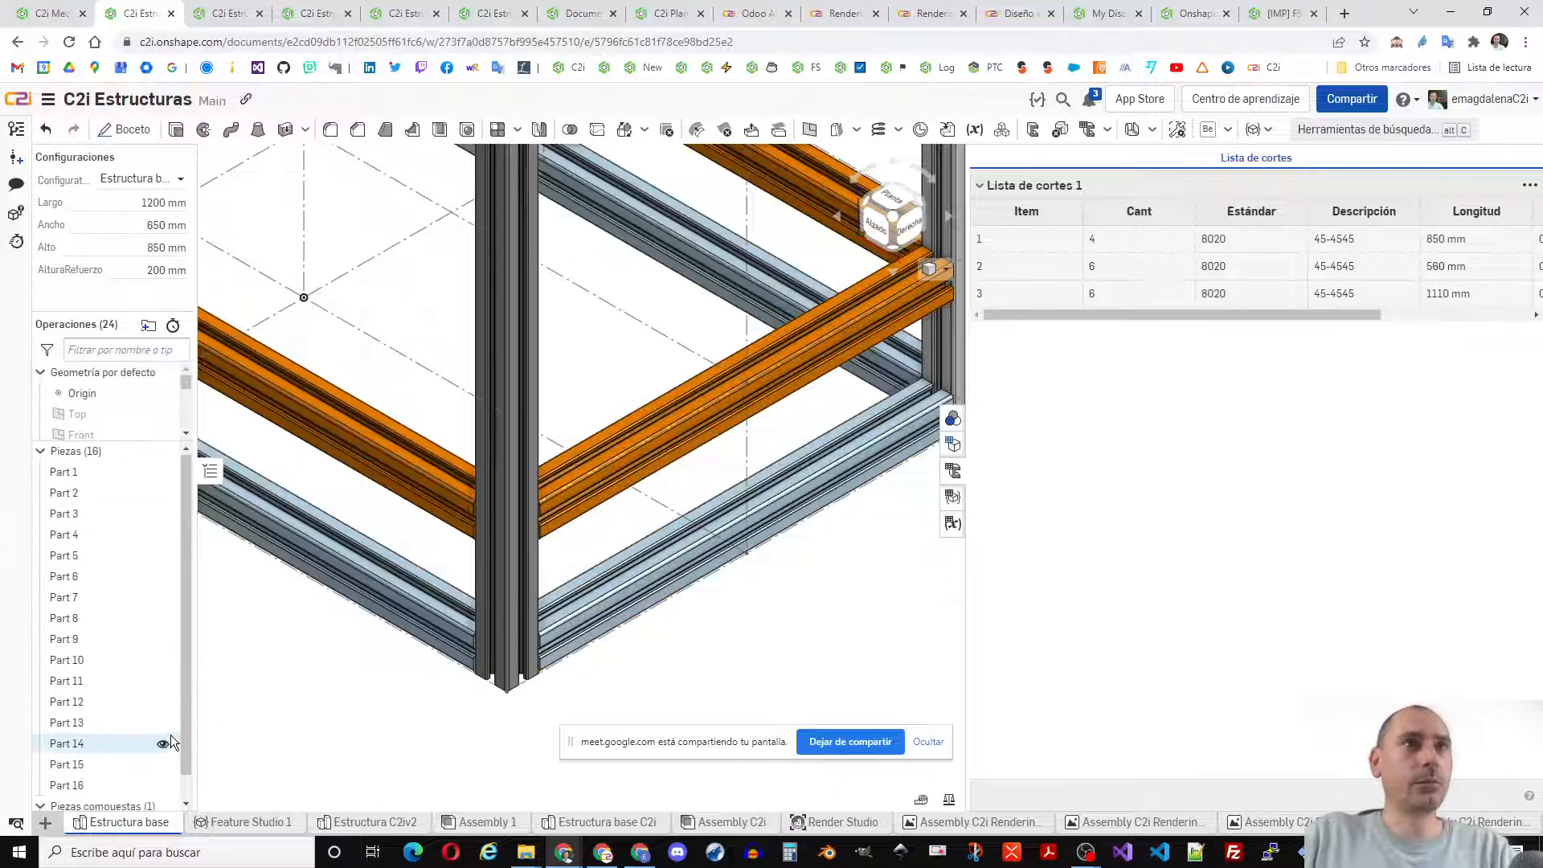
pyautogui.scroll(-1, 166, 740)
pyautogui.click(69, 800)
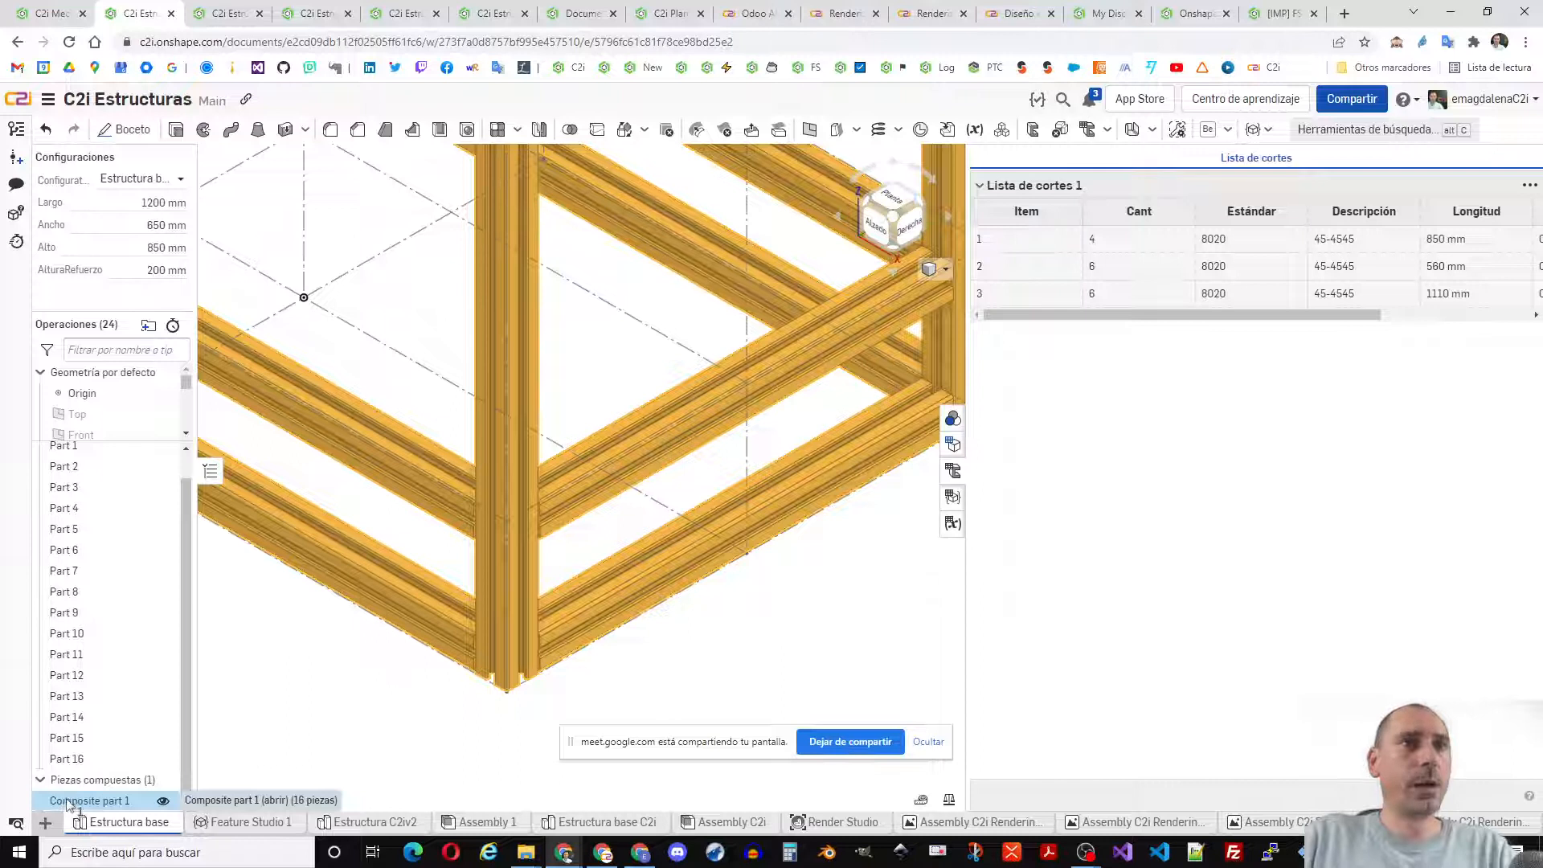
pyautogui.rightClick(69, 801)
pyautogui.click(176, 604)
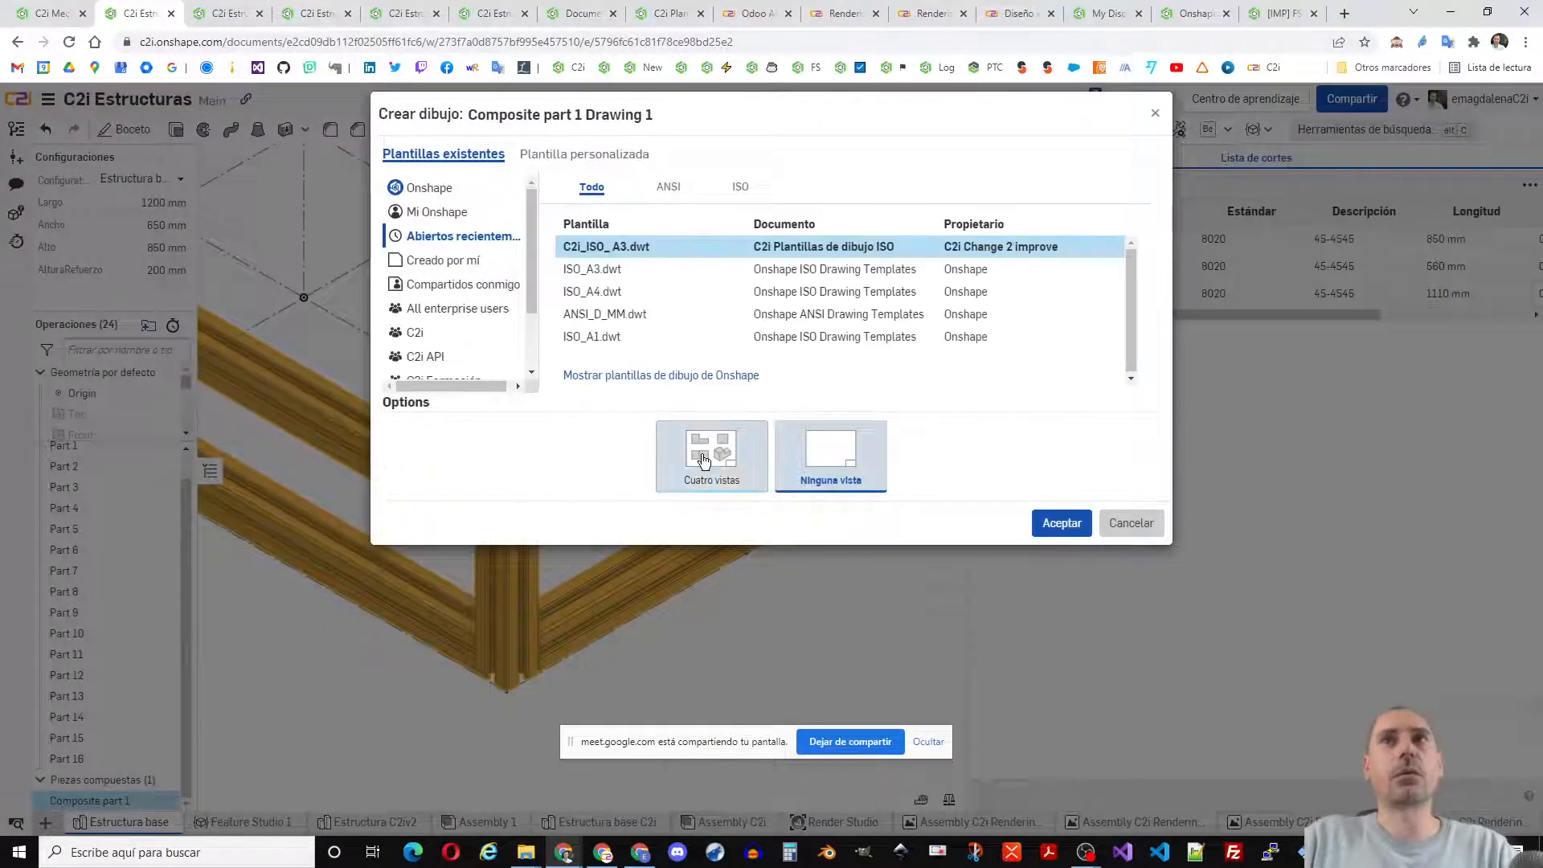
pyautogui.click(704, 460)
pyautogui.click(1036, 521)
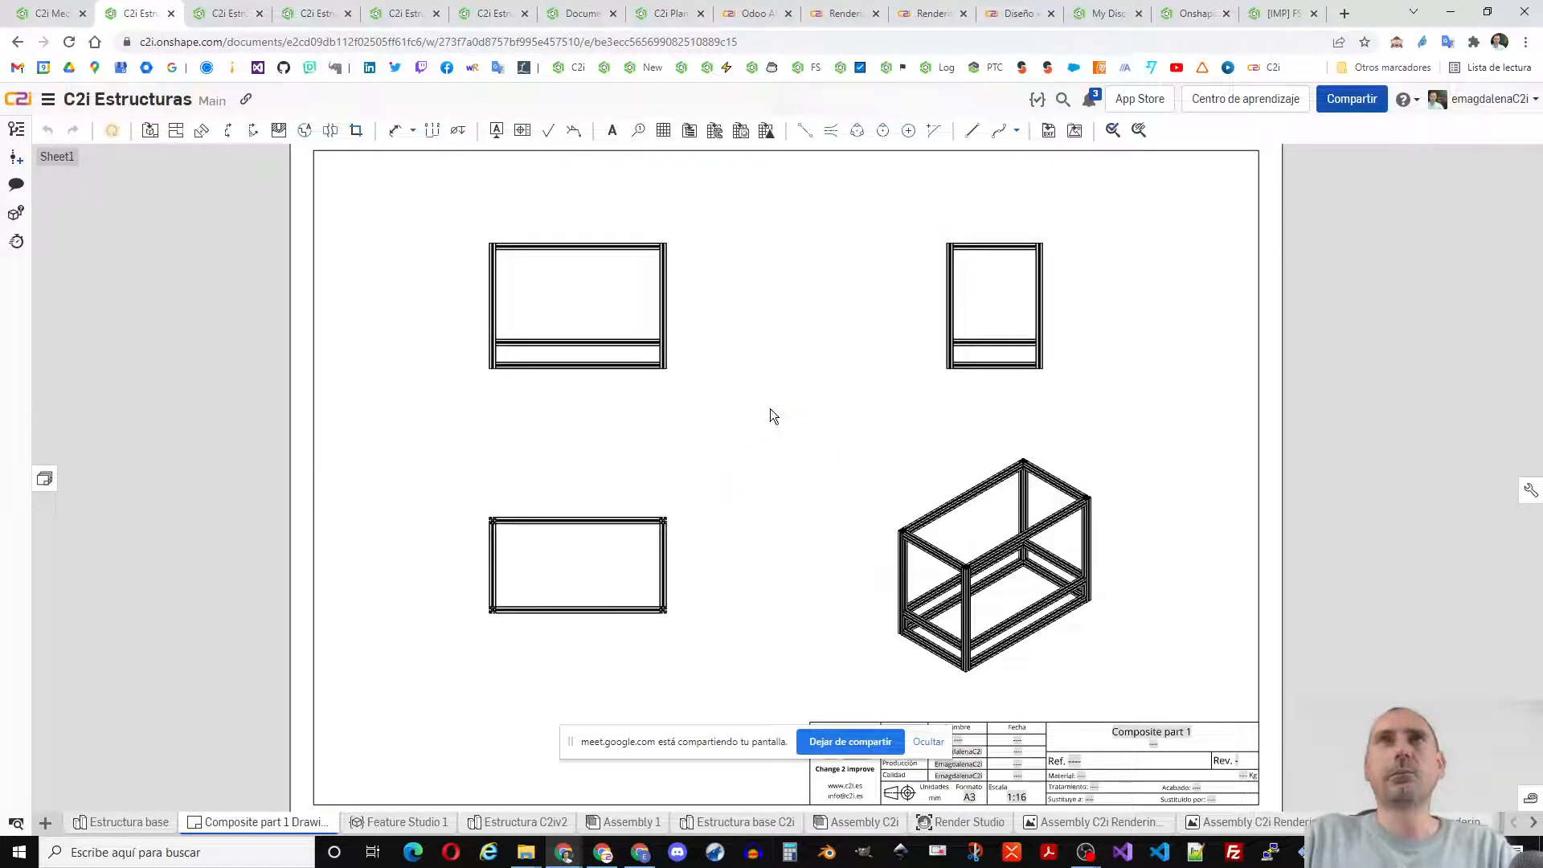
# - Insert the base structure's cut list table in the sheet's upper-right corner and rearrange the front and side views below it
pyautogui.moveTo(1045, 272)
pyautogui.mouseDown()
pyautogui.moveTo(903, 272)
pyautogui.moveTo(893, 310)
pyautogui.mouseUp()
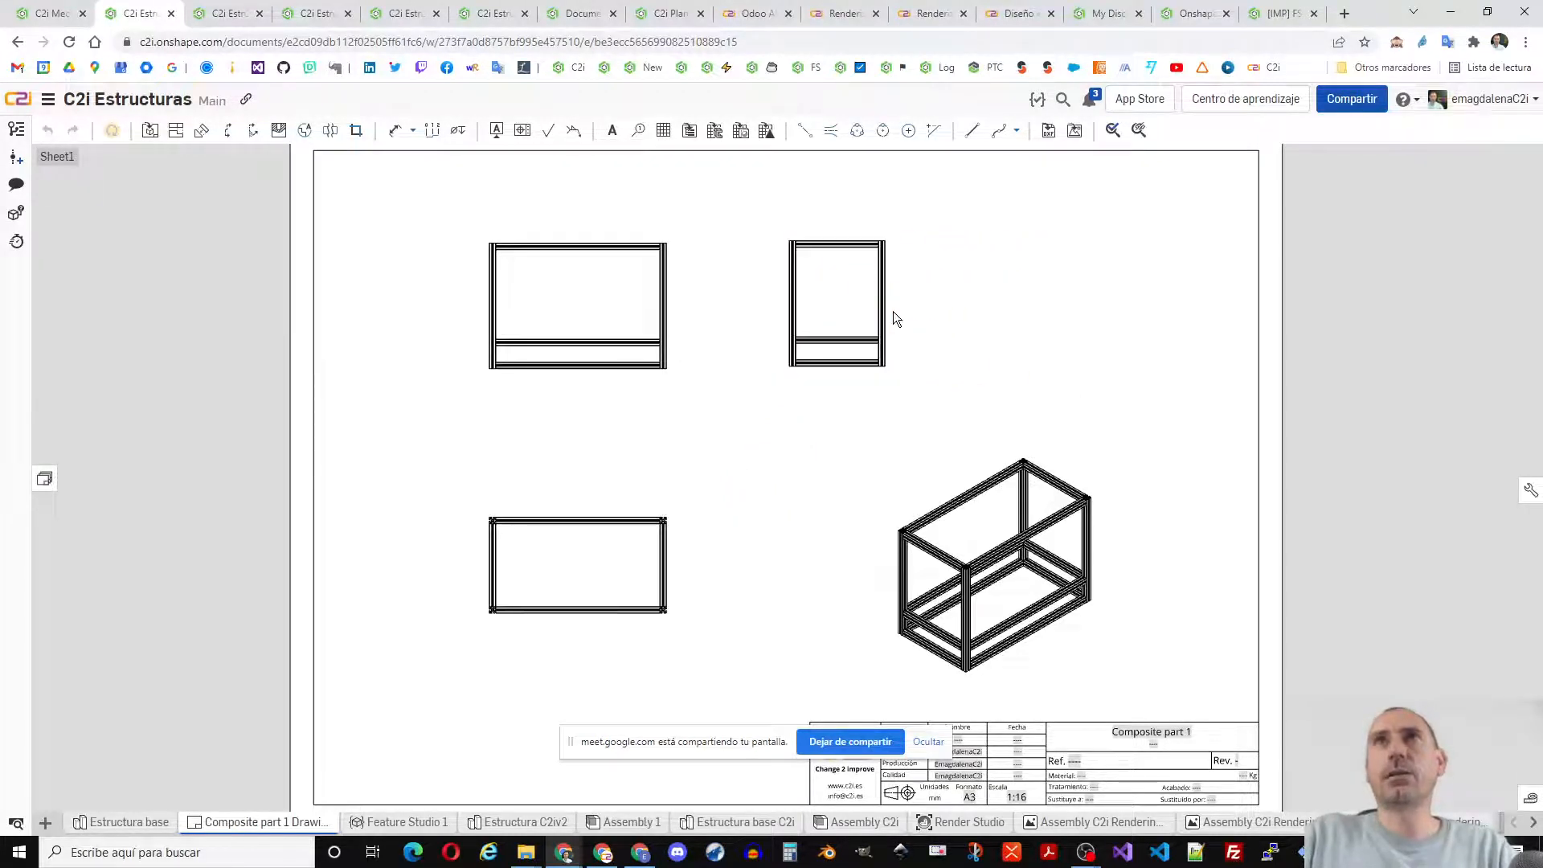
pyautogui.click(715, 130)
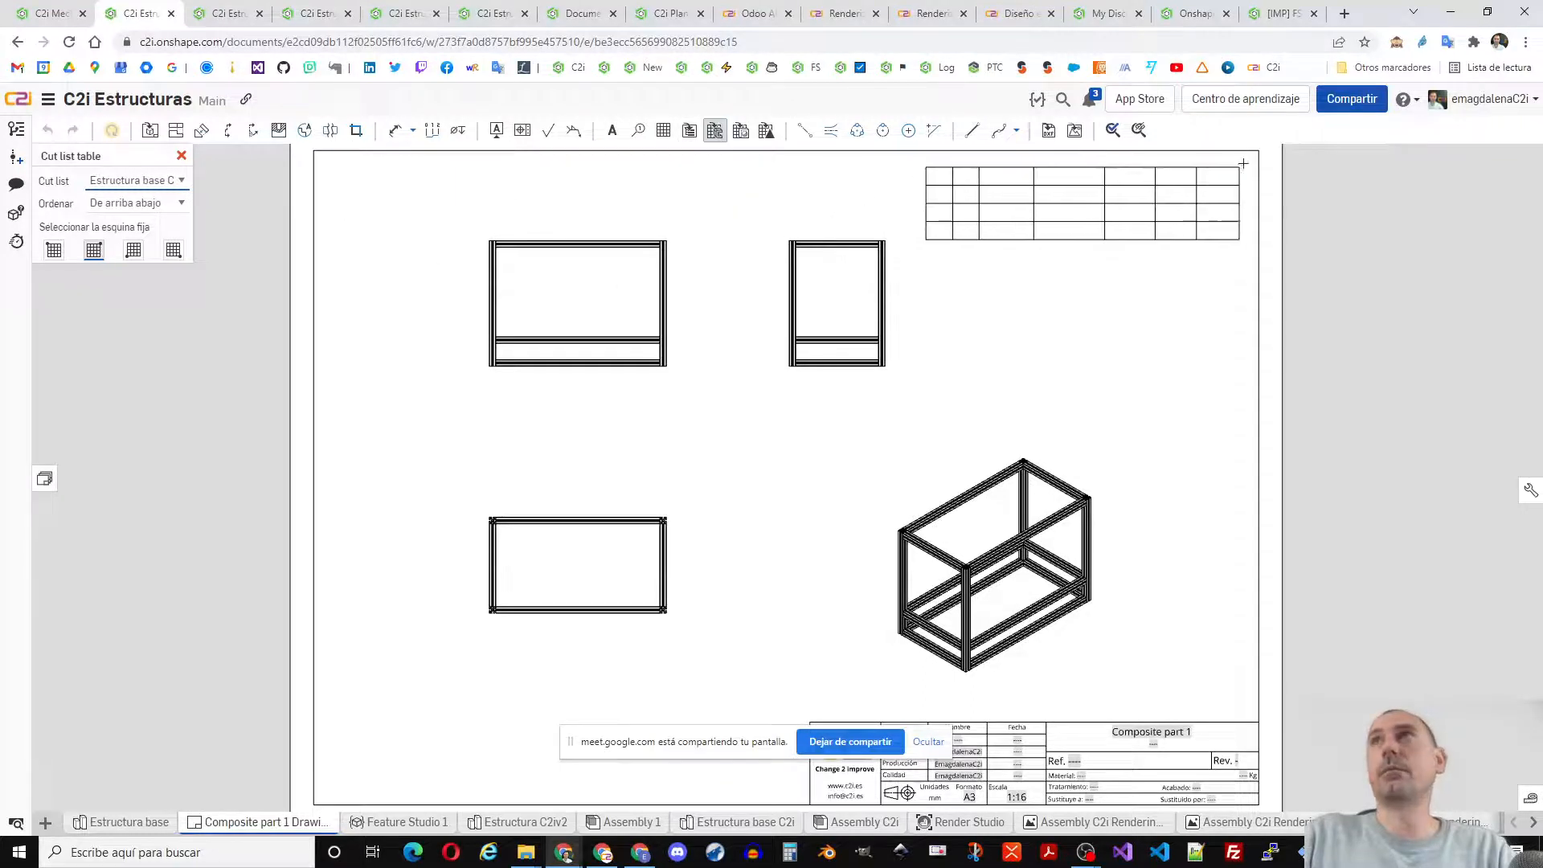
pyautogui.click(1211, 204)
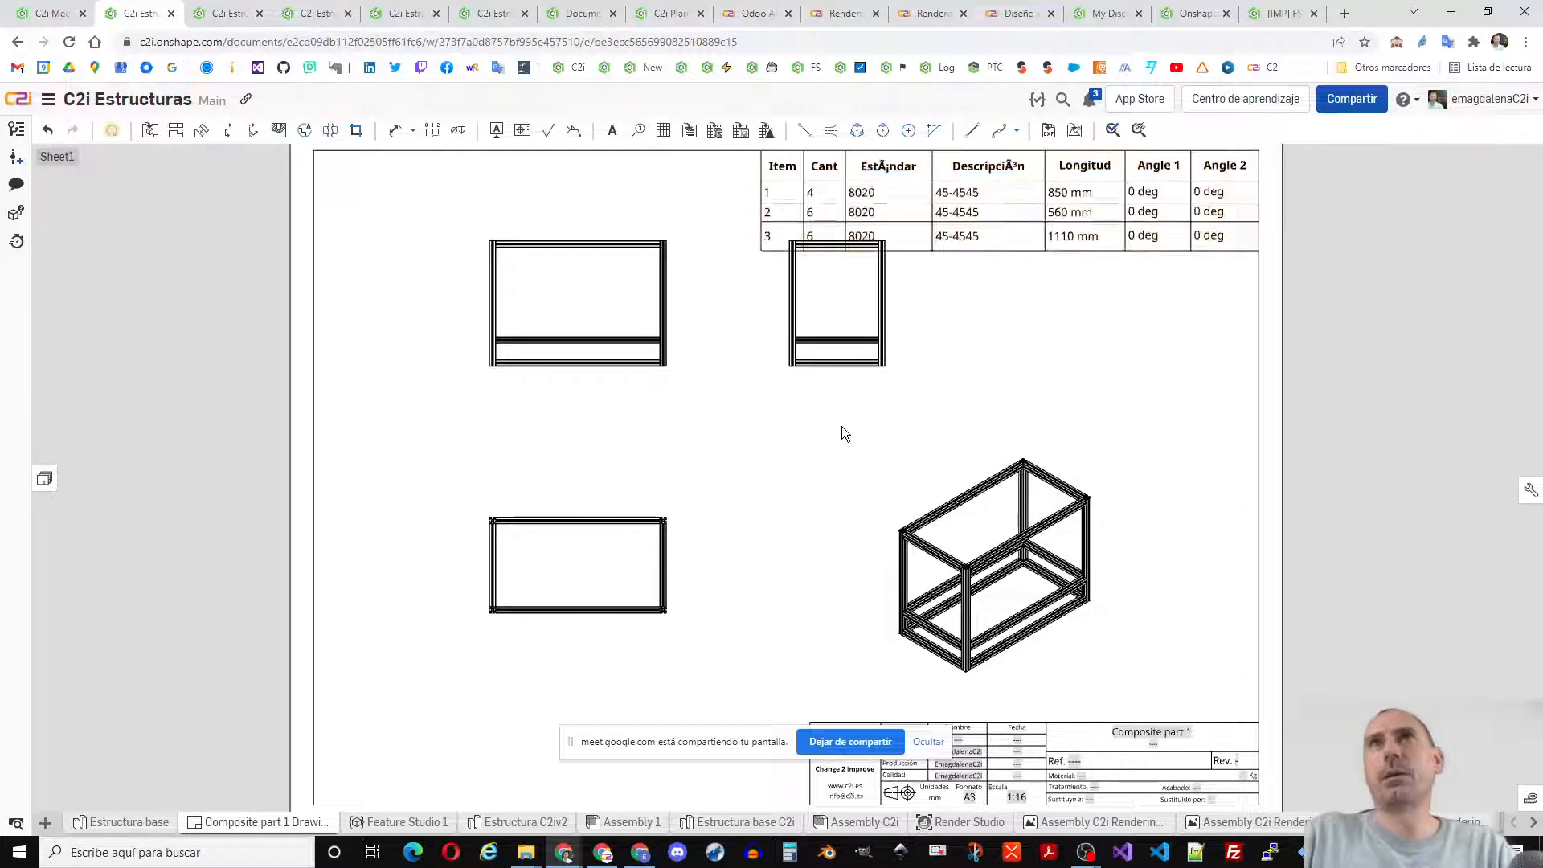
pyautogui.moveTo(673, 337); pyautogui.dragTo(592, 412)
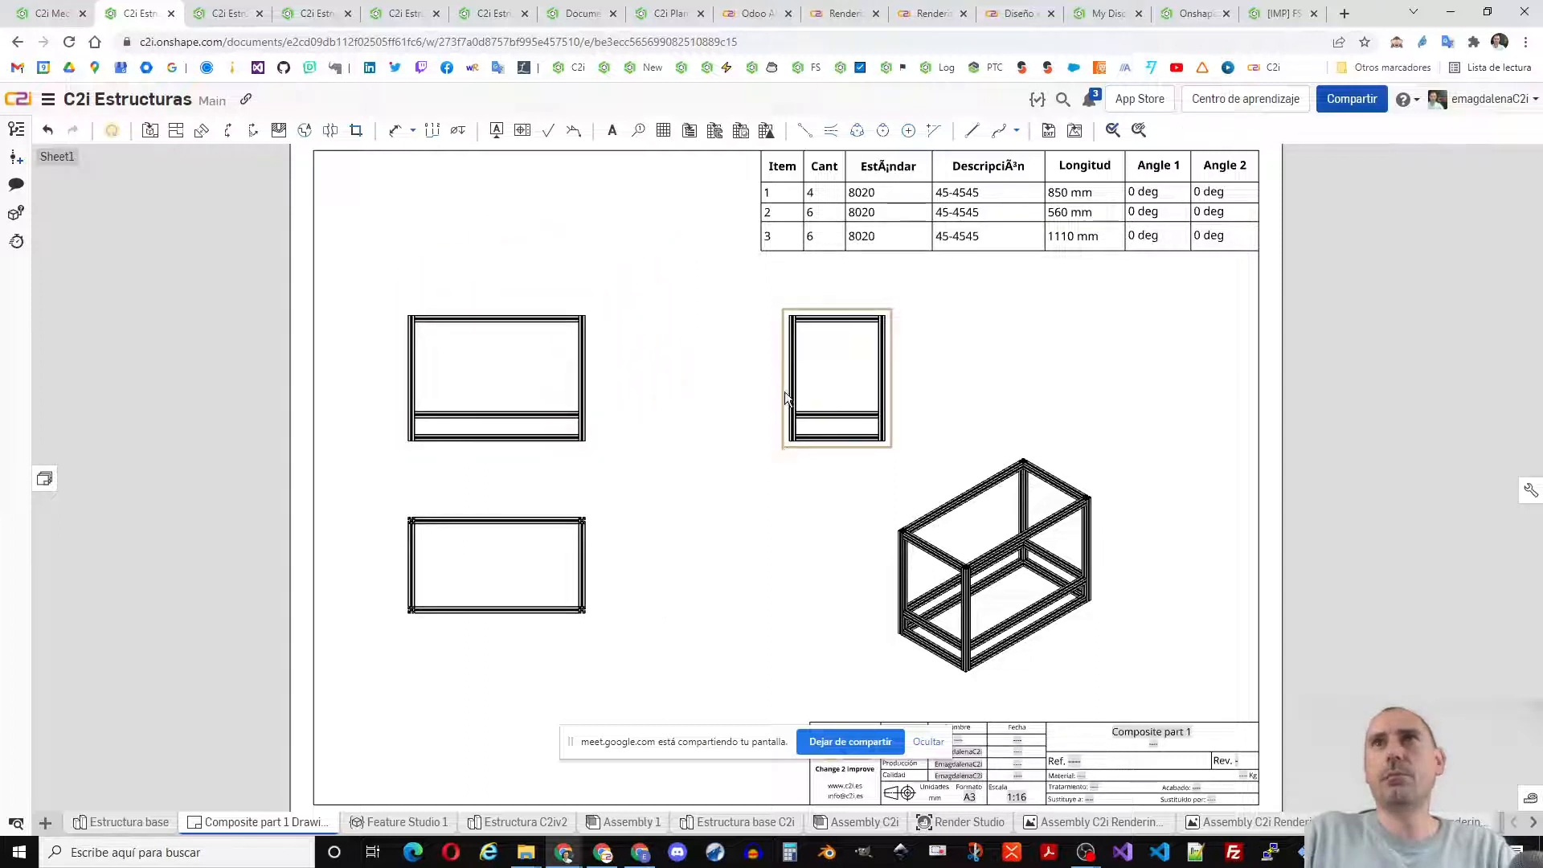
# - Start a circular callout and replace its text with the cut list's Item property
pyautogui.scroll(3, 438, 338)
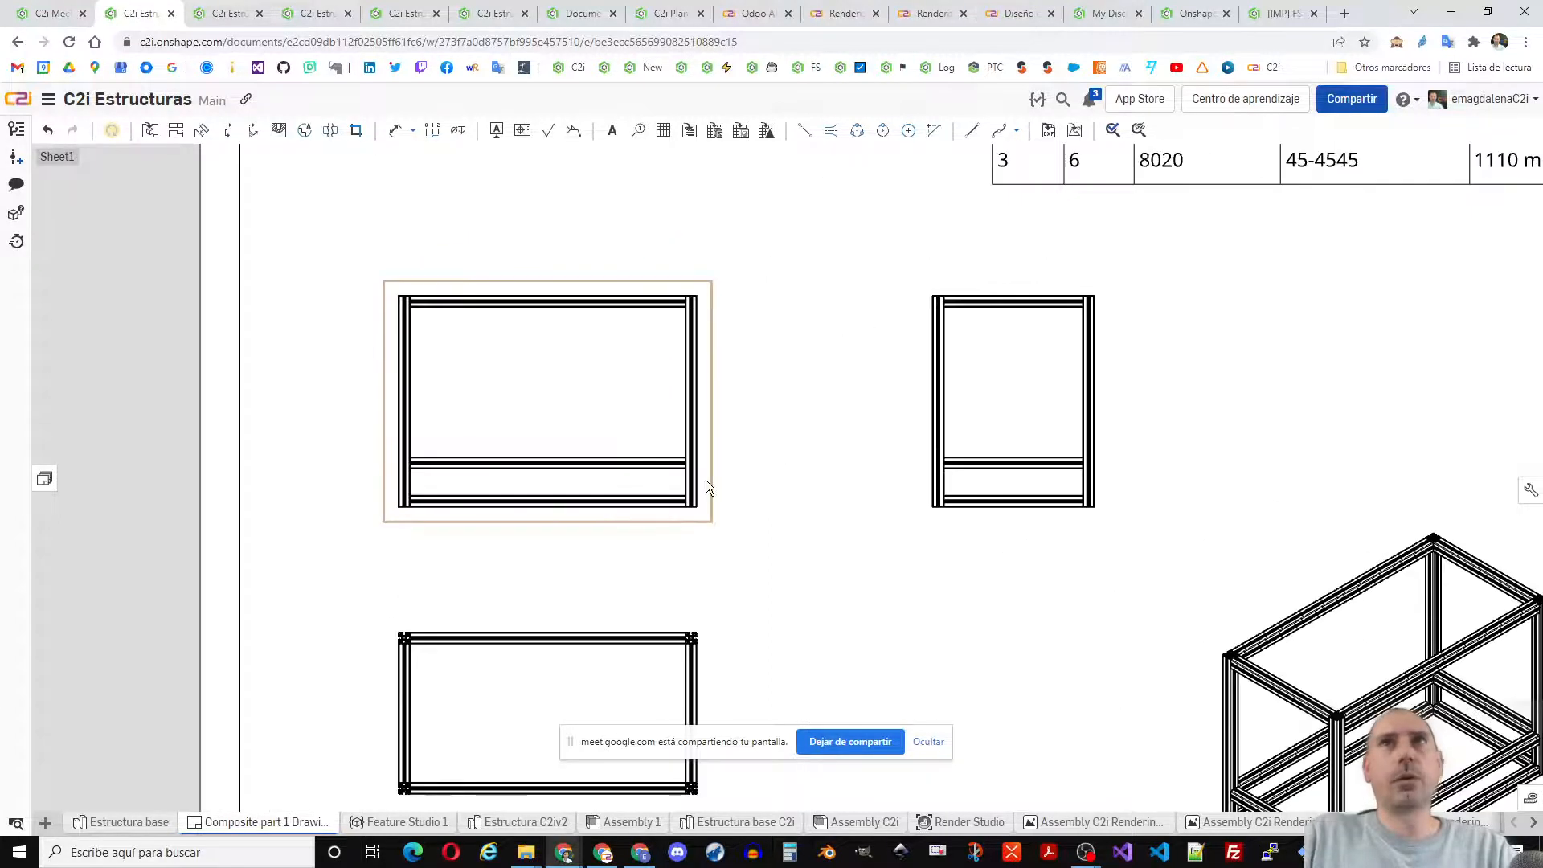
pyautogui.scroll(-3, 707, 477)
pyautogui.click(637, 135)
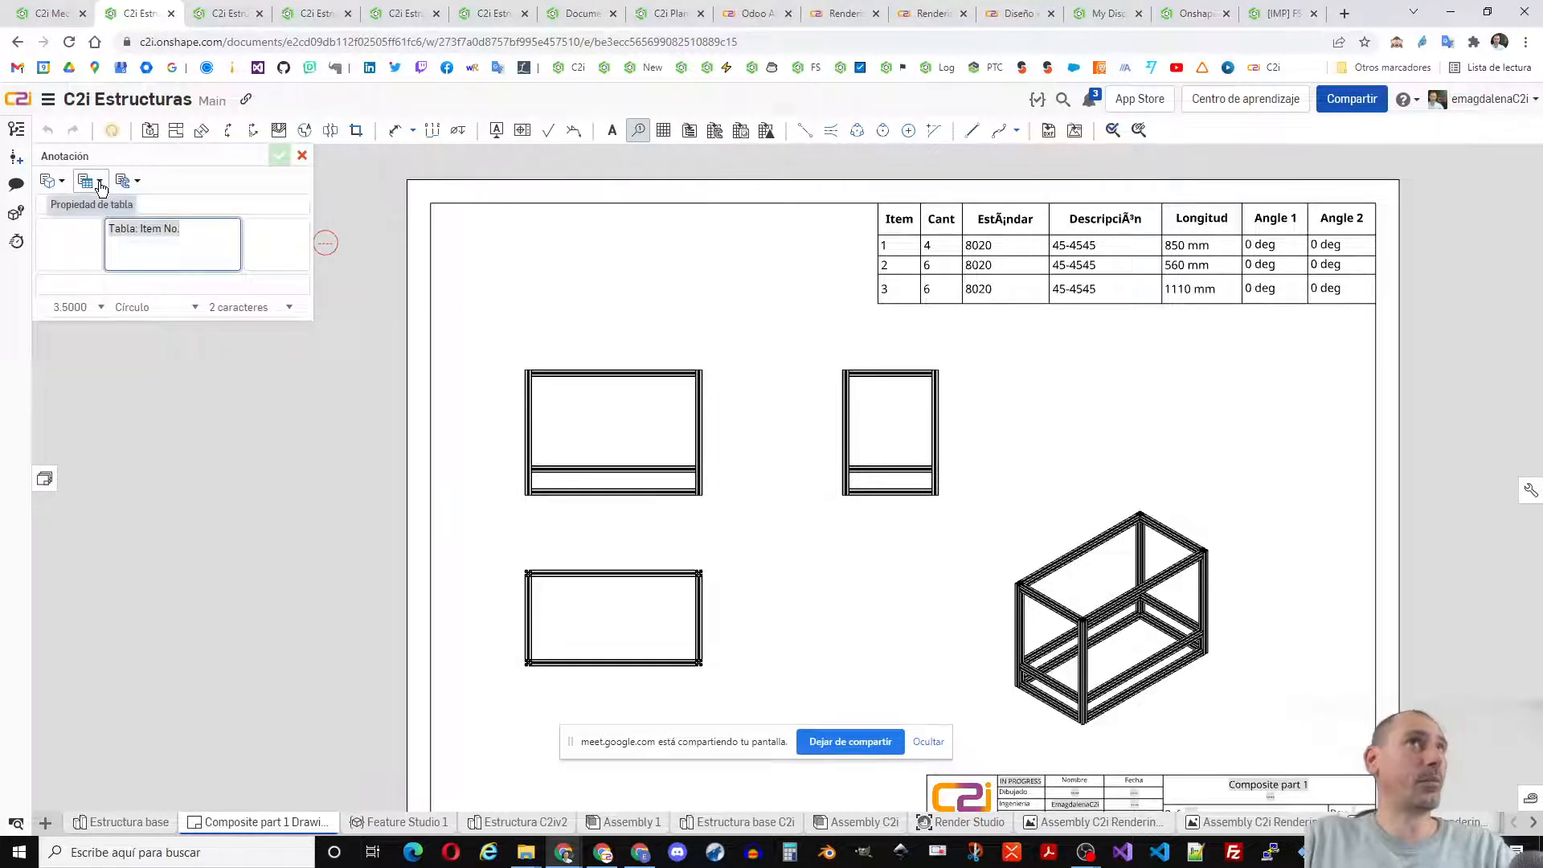
pyautogui.press('BackSpace')
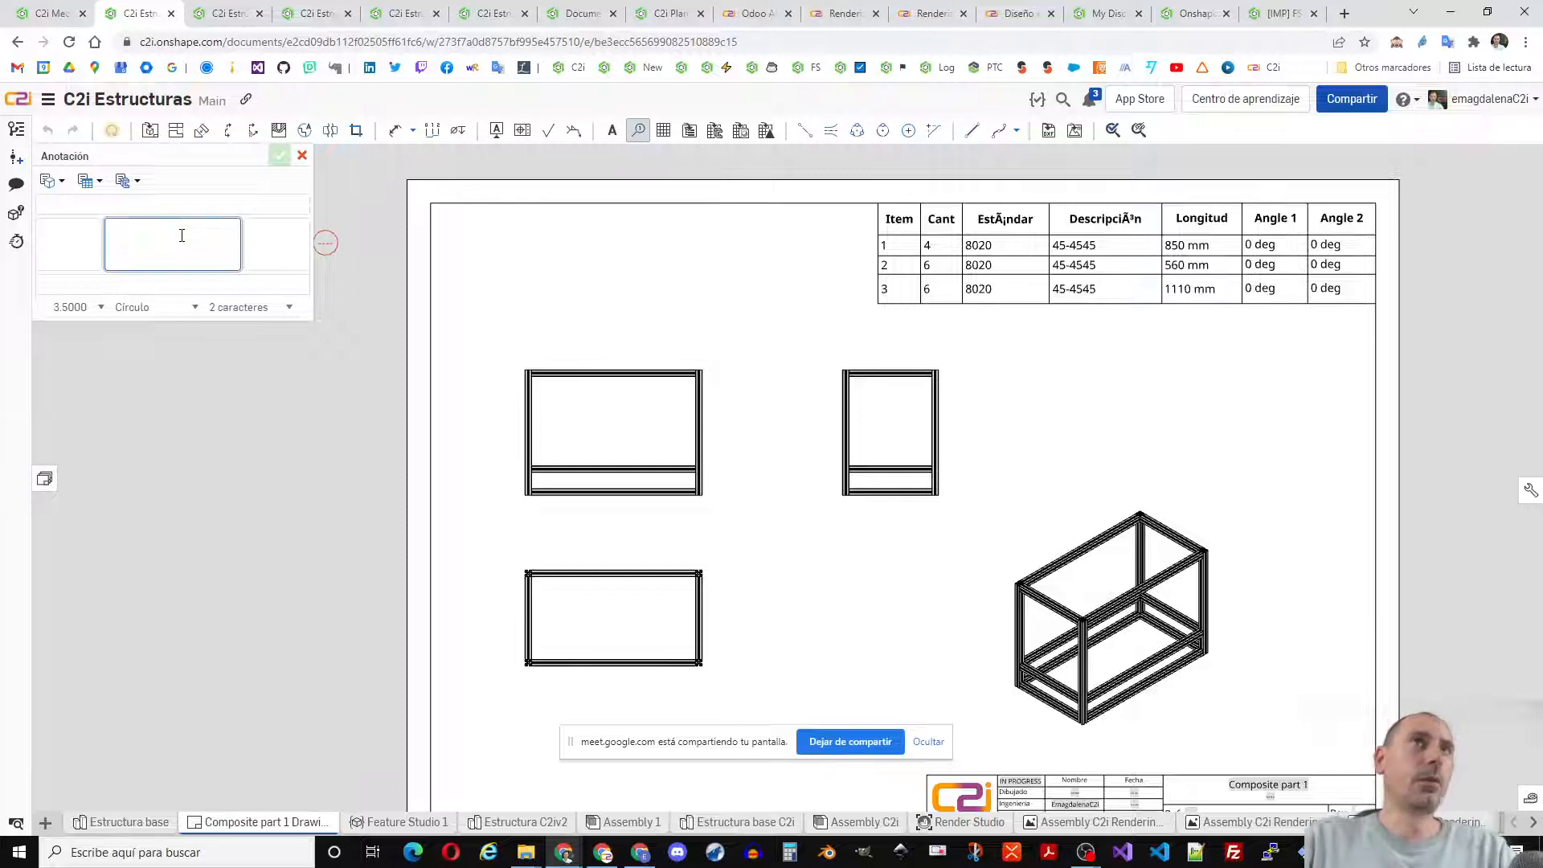
pyautogui.click(126, 181)
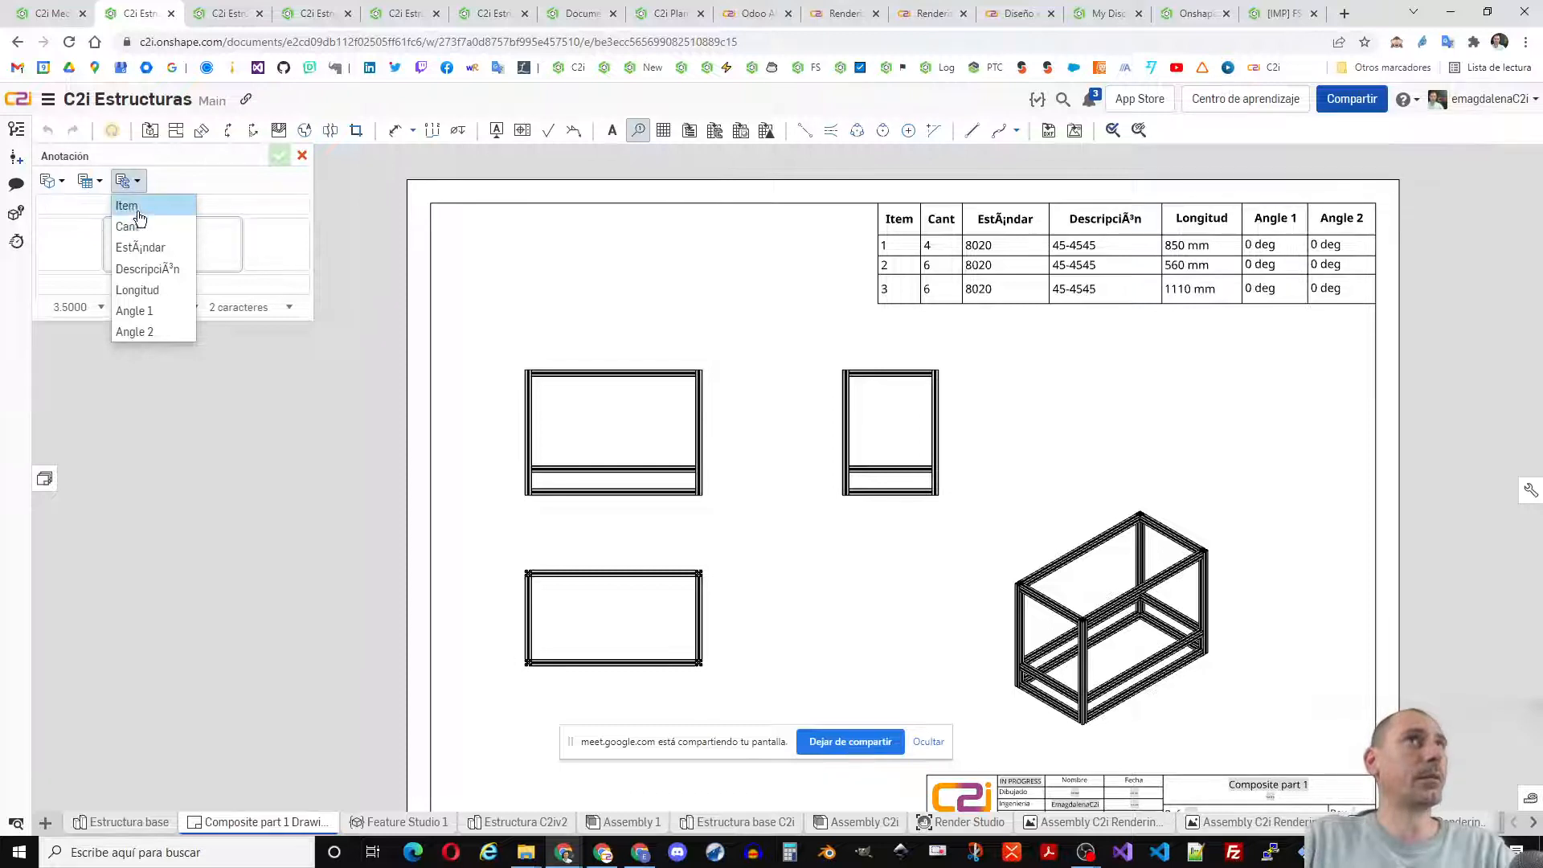
pyautogui.click(133, 208)
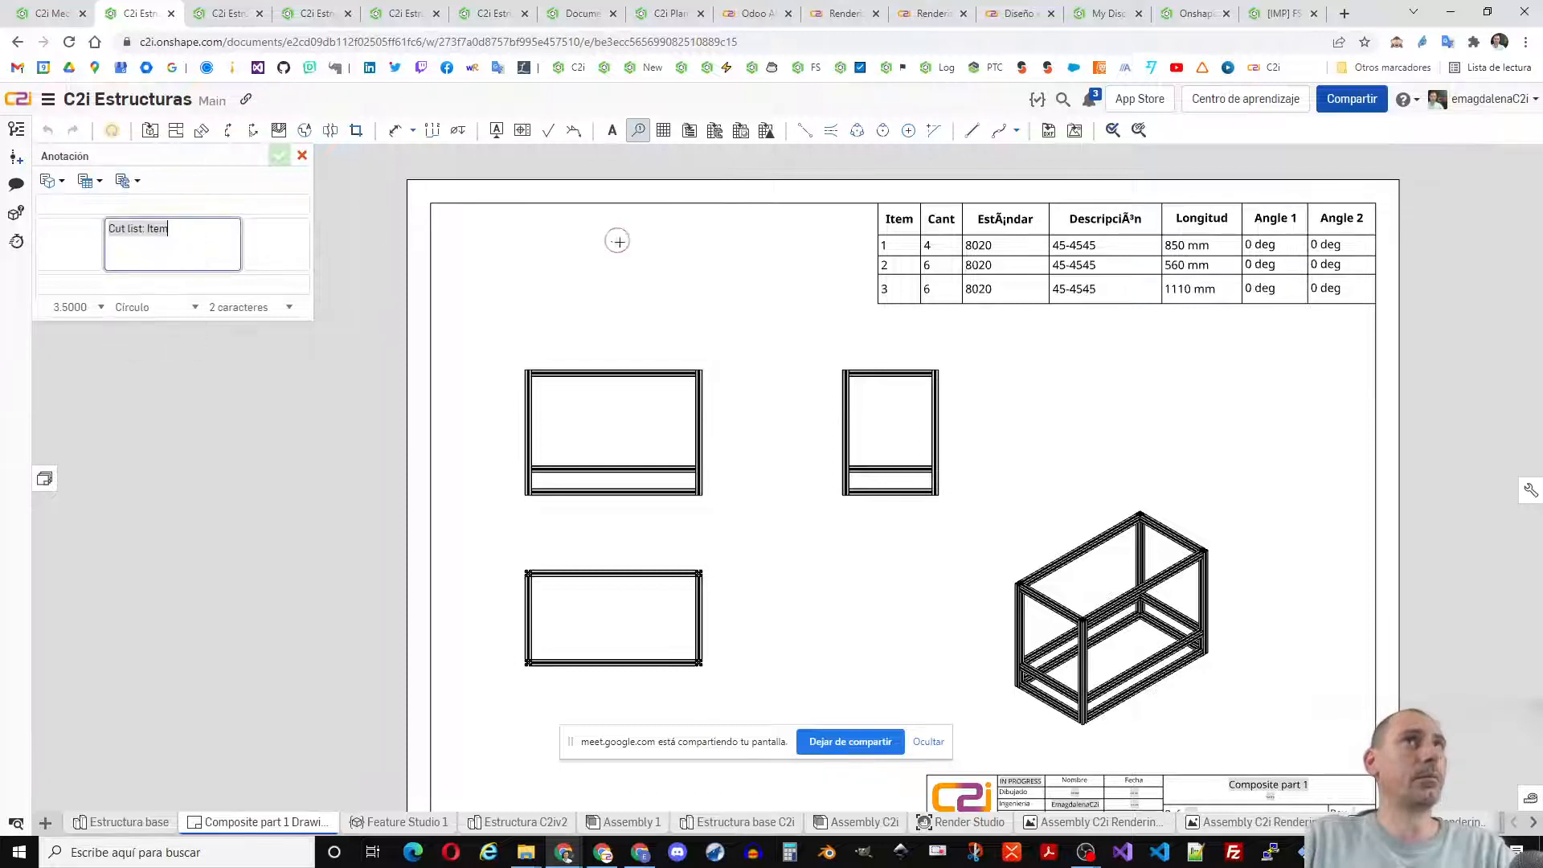
# - Place item callouts on the front view's right upright and top beam and on the plan view's right-hand beam
pyautogui.click(715, 403)
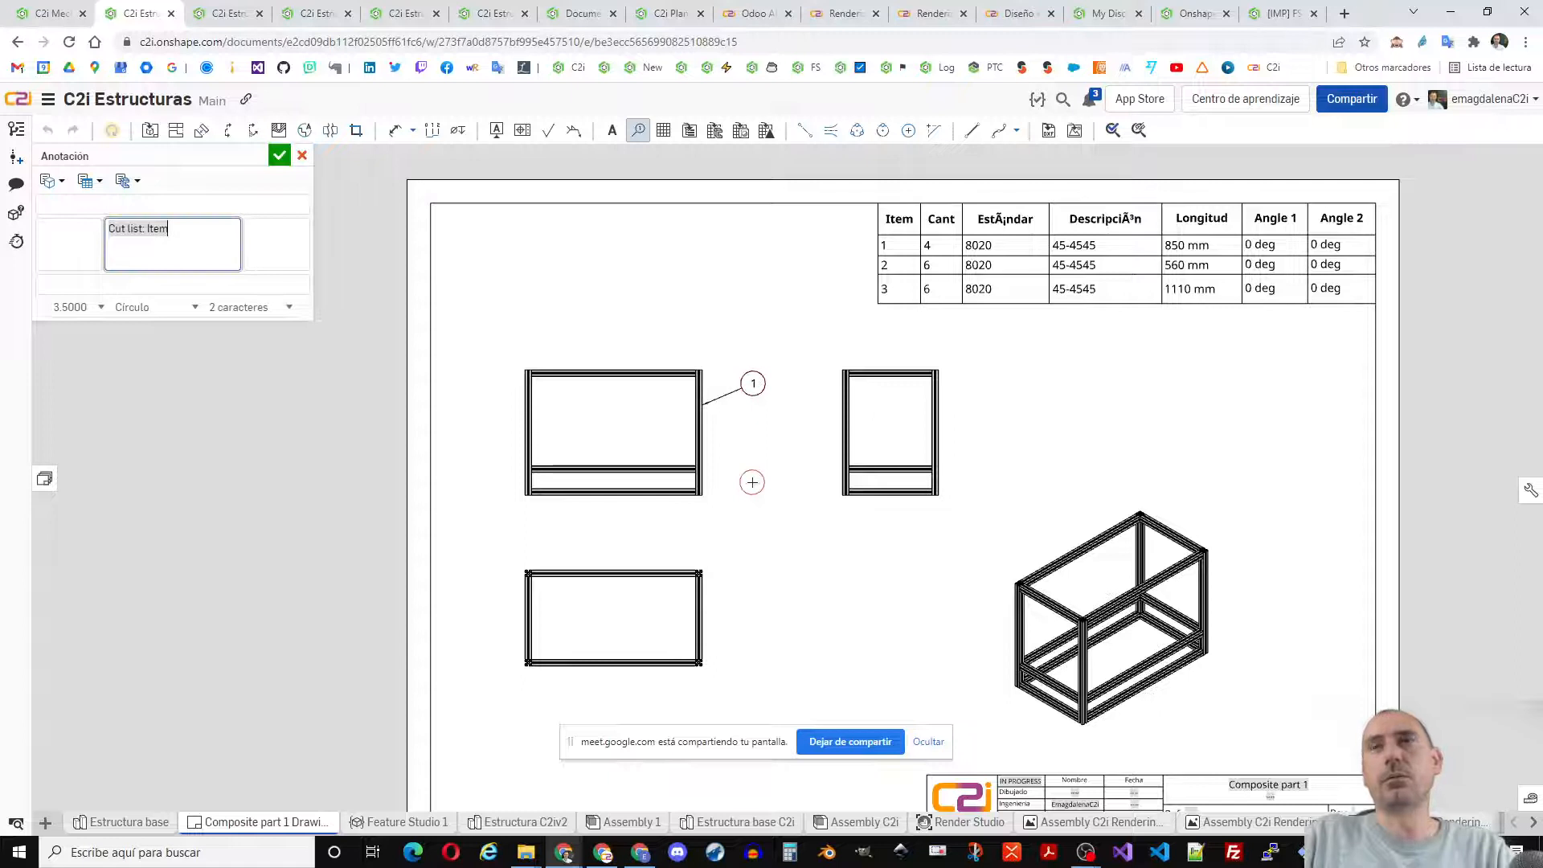
pyautogui.click(572, 370)
pyautogui.click(617, 331)
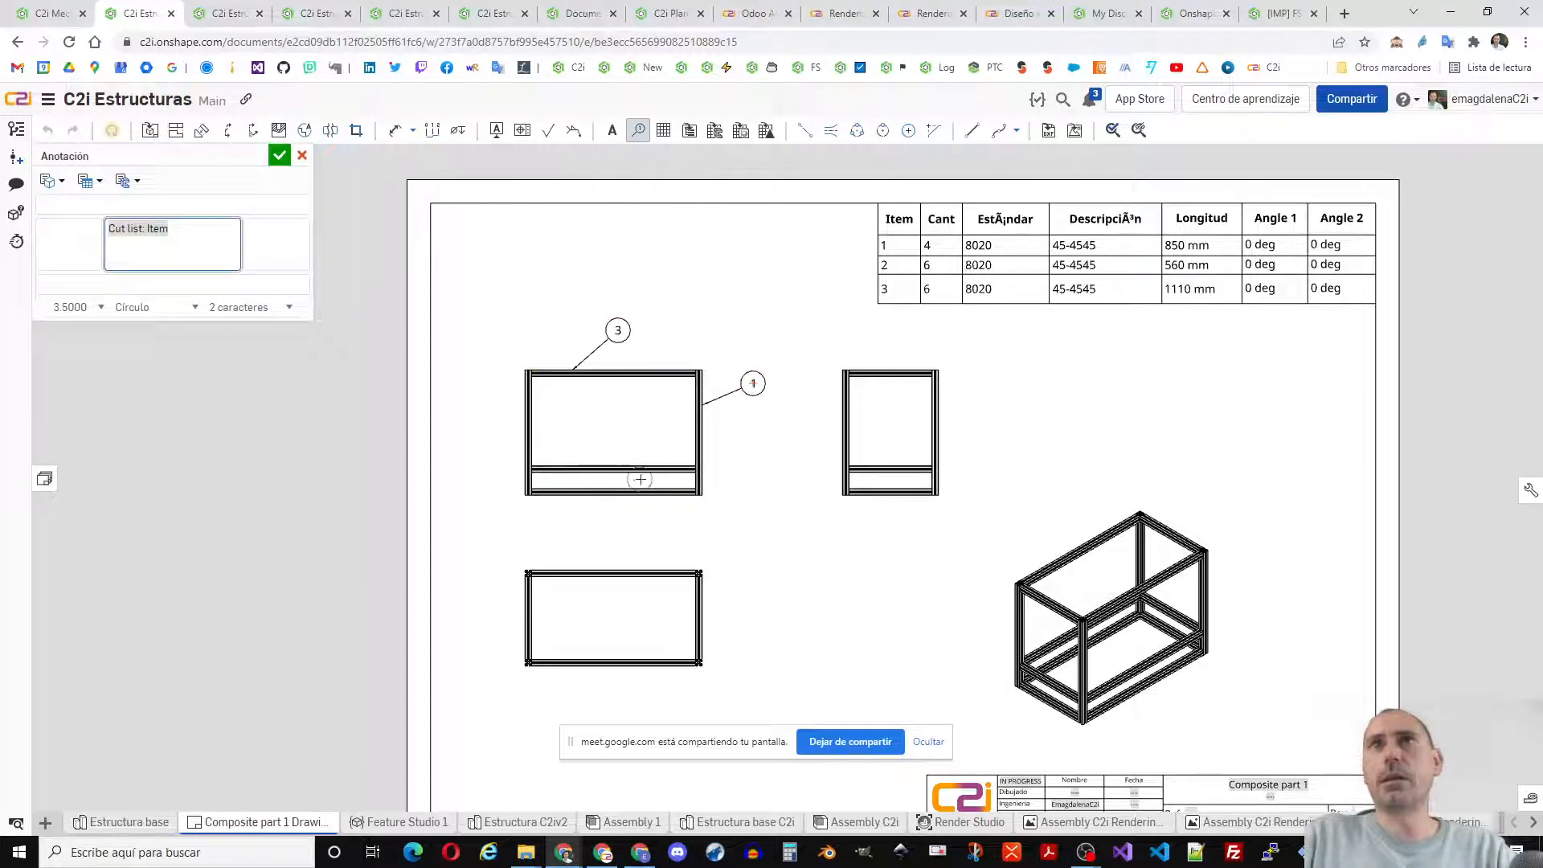
pyautogui.click(700, 601)
pyautogui.click(740, 578)
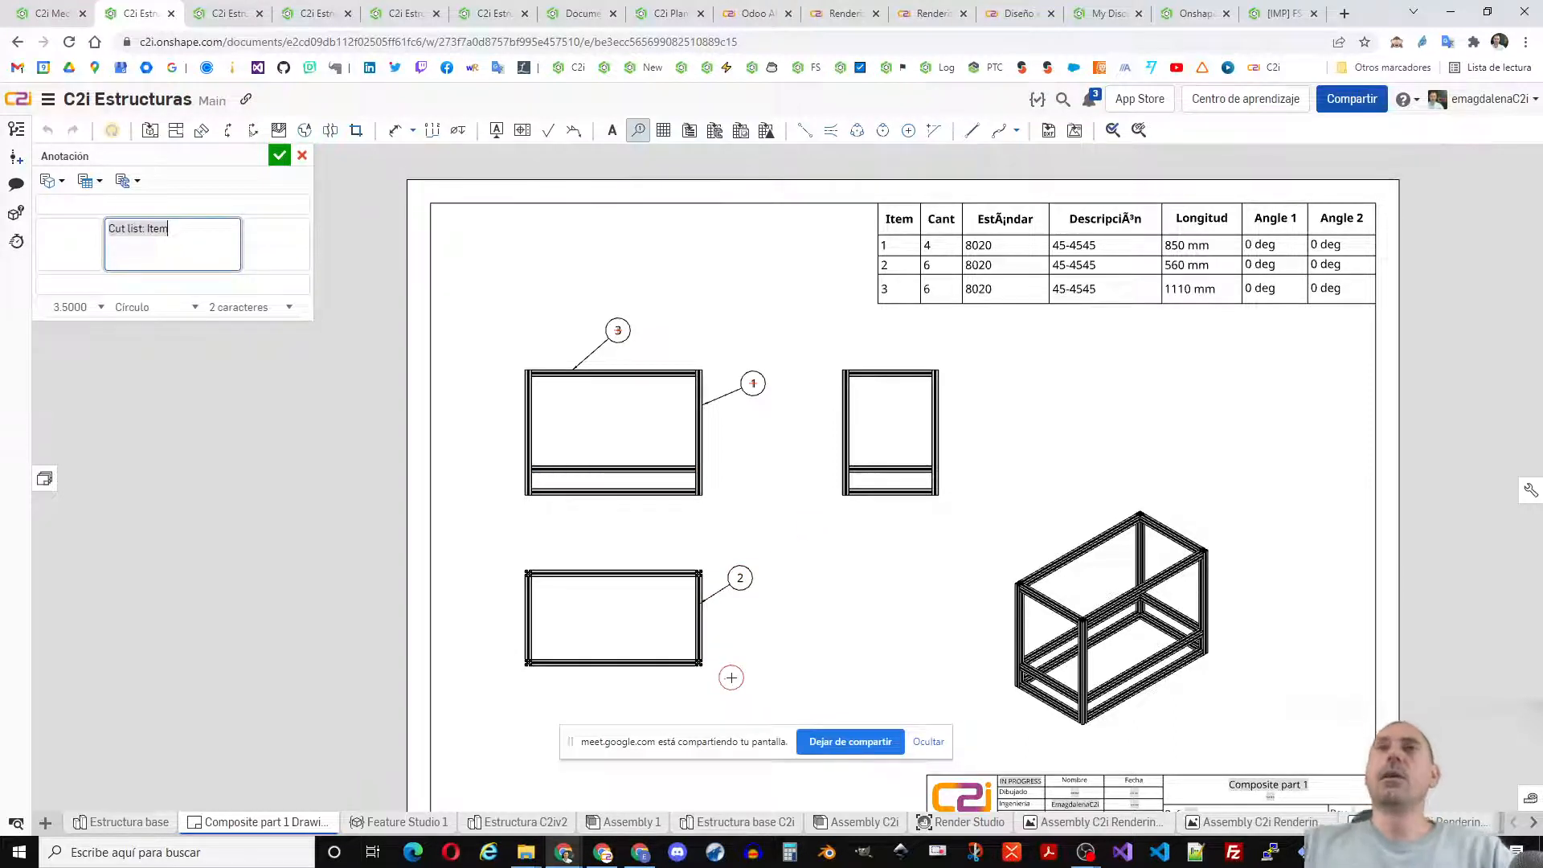
pyautogui.scroll(-2, 851, 562)
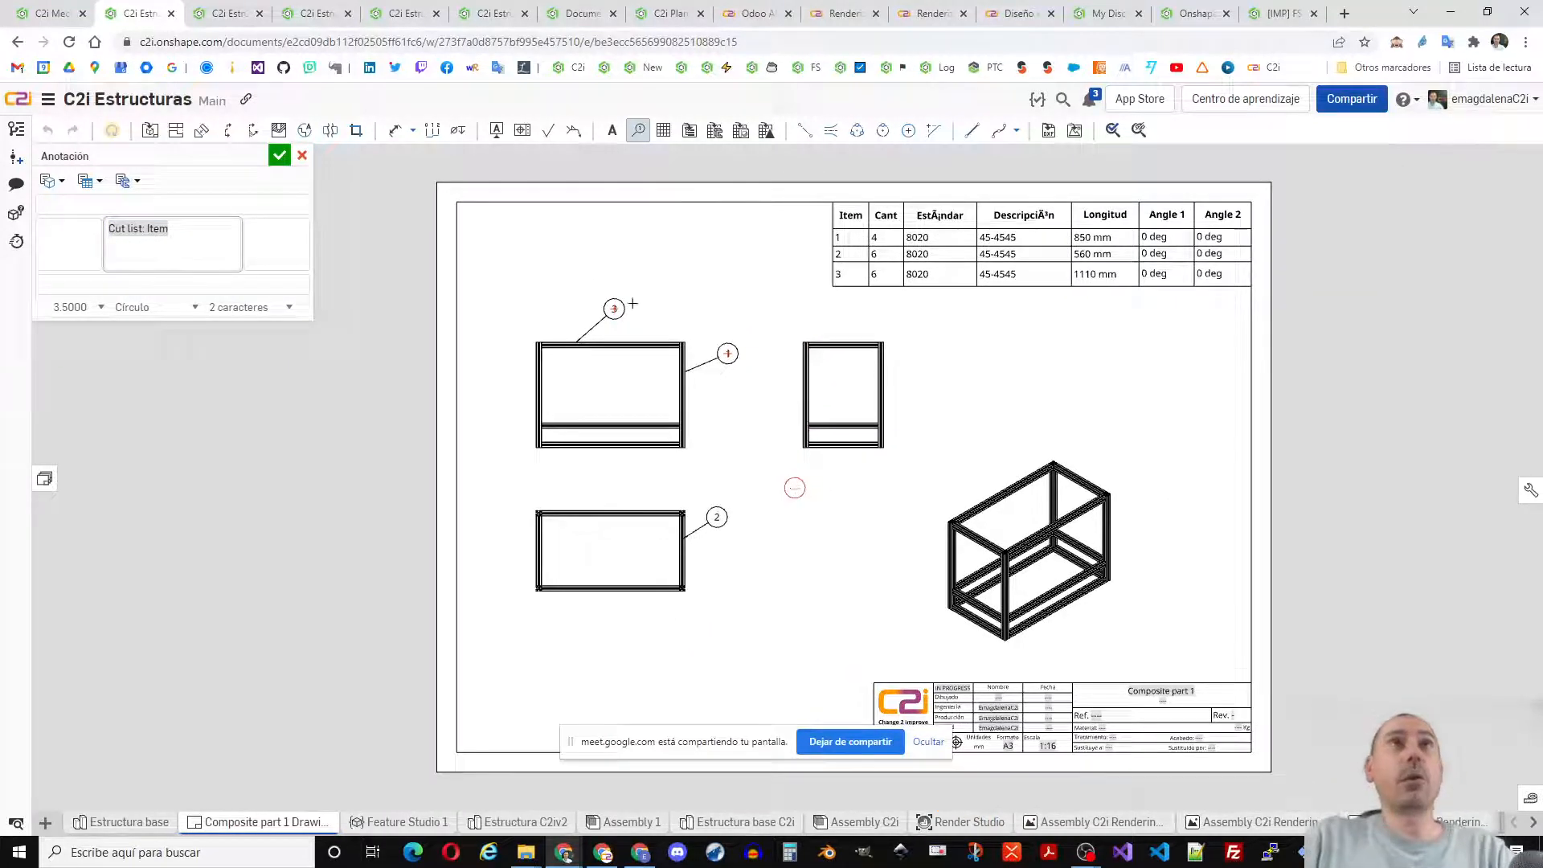
pyautogui.click(278, 155)
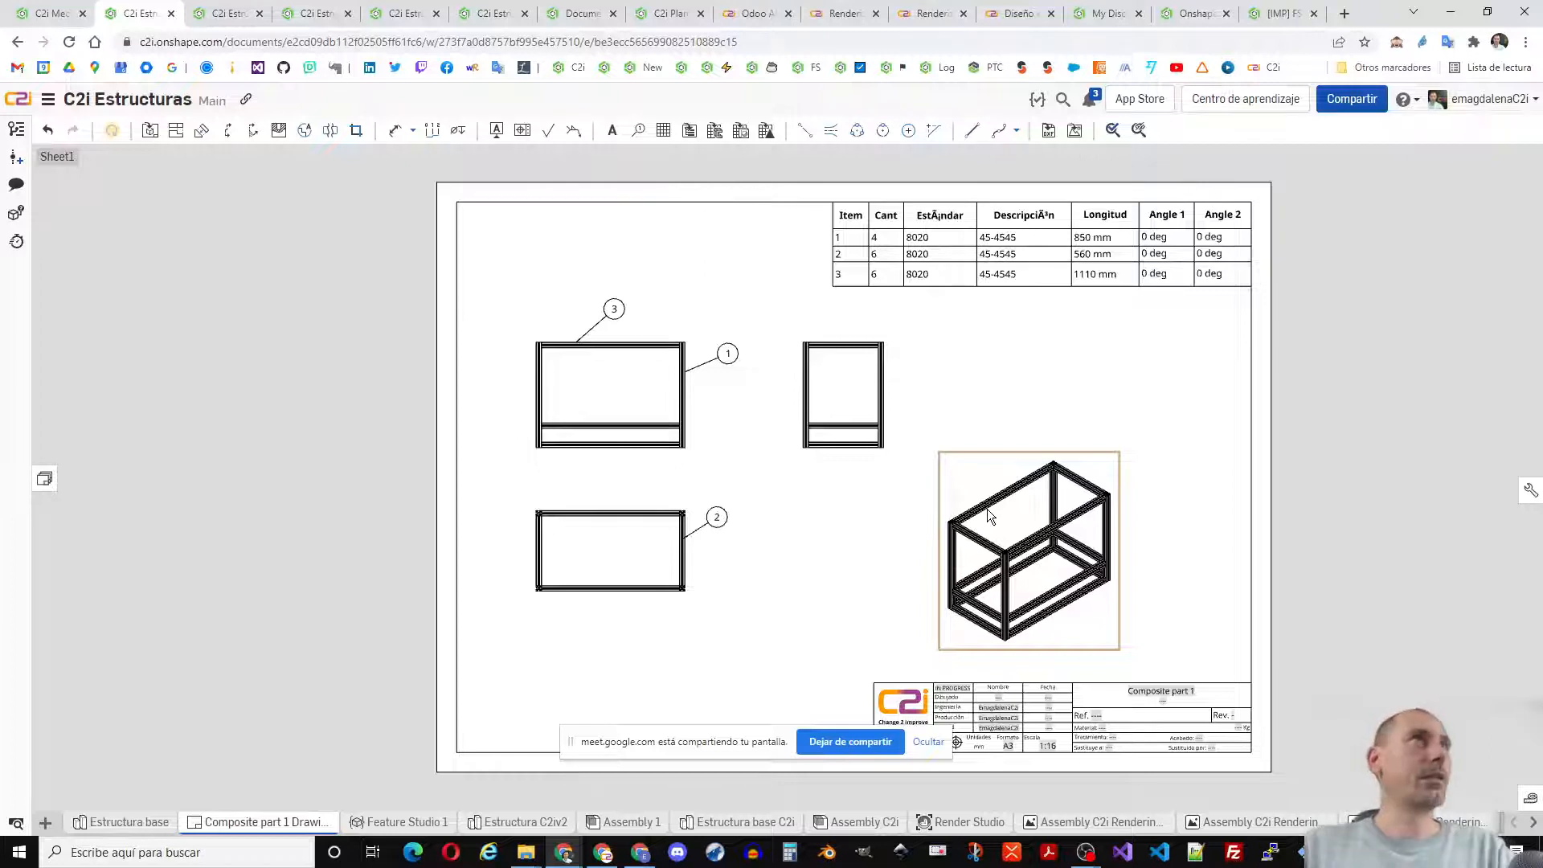
# - In the Estructura base studio, sketch a rectangle on the side face of Part 5, covering its end at the corner post
pyautogui.click(128, 822)
pyautogui.moveTo(450, 561); pyautogui.dragTo(648, 510, button='right')
pyautogui.scroll(6, 627, 490)
pyautogui.rightClick(561, 482)
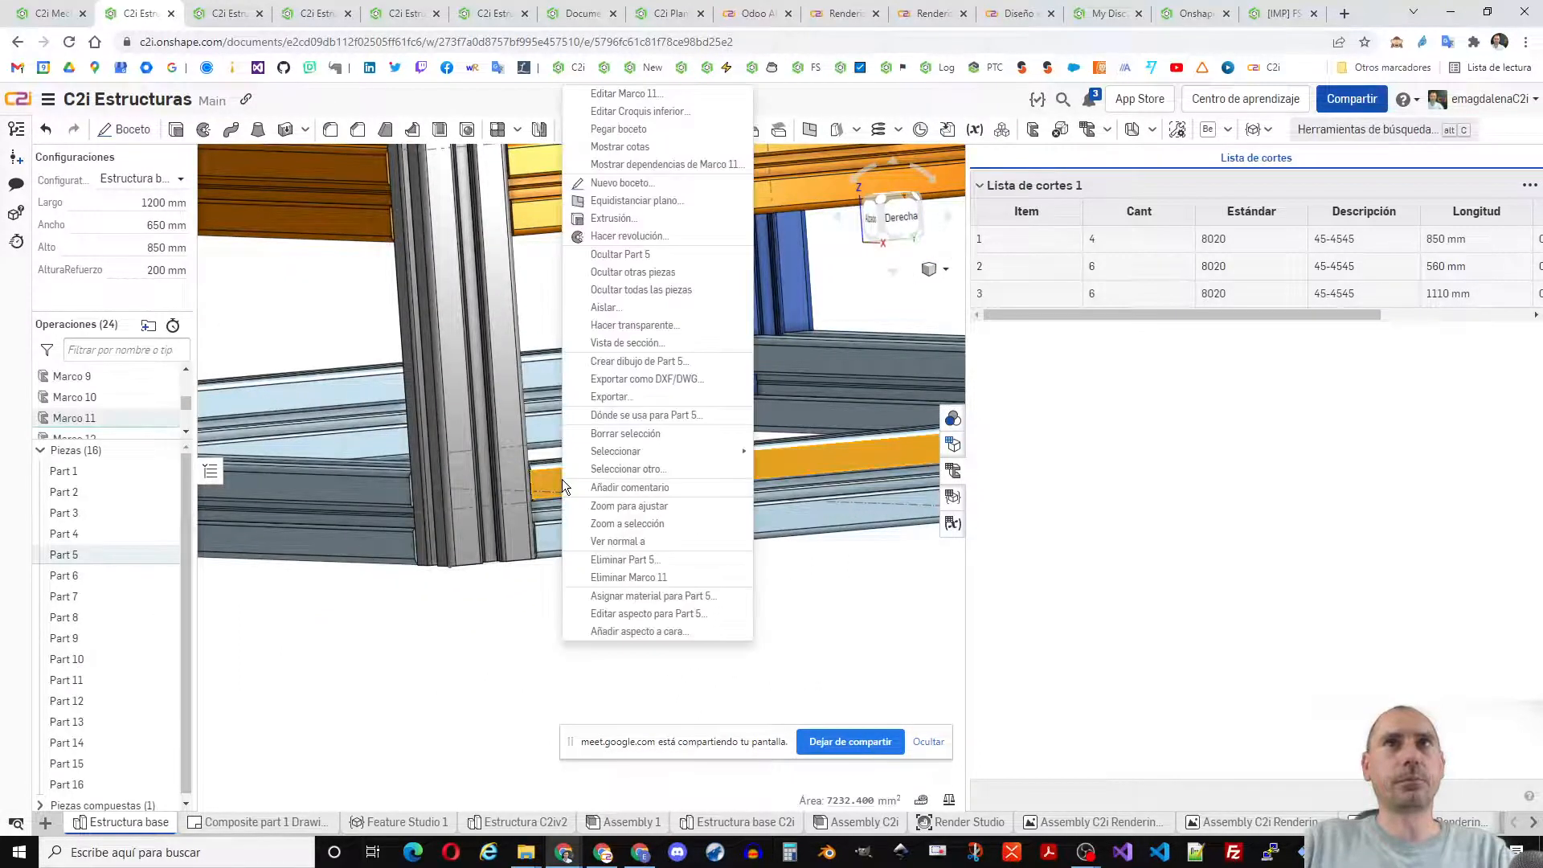
pyautogui.click(619, 183)
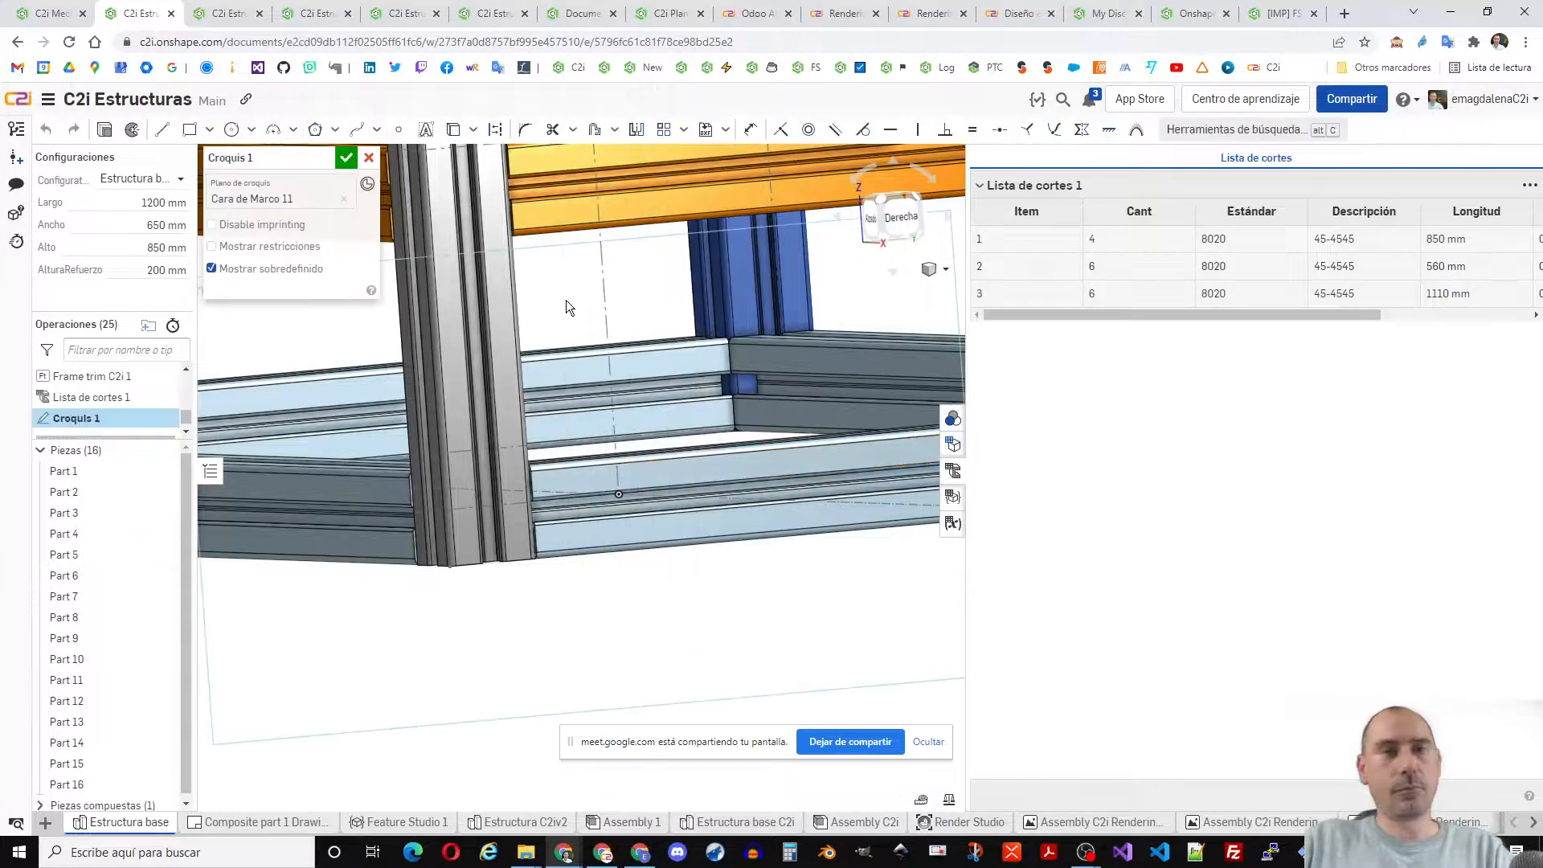
pyautogui.press('g')
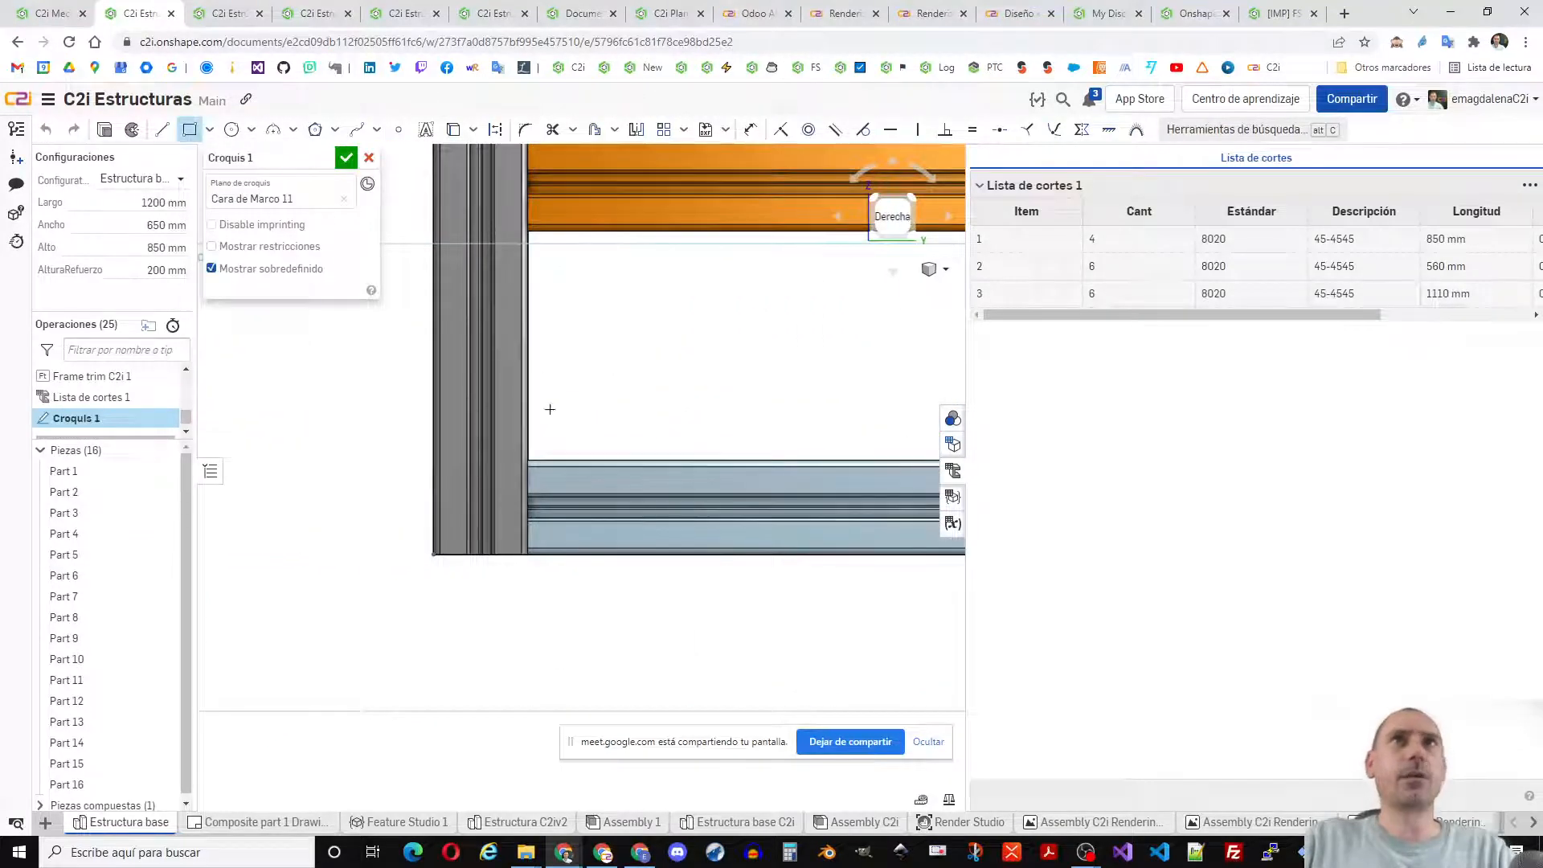
pyautogui.click(506, 415)
pyautogui.click(665, 632)
# - Extrude the rectangle 128 mm towards the frame as a removal that cuts only Part 5
pyautogui.click(104, 130)
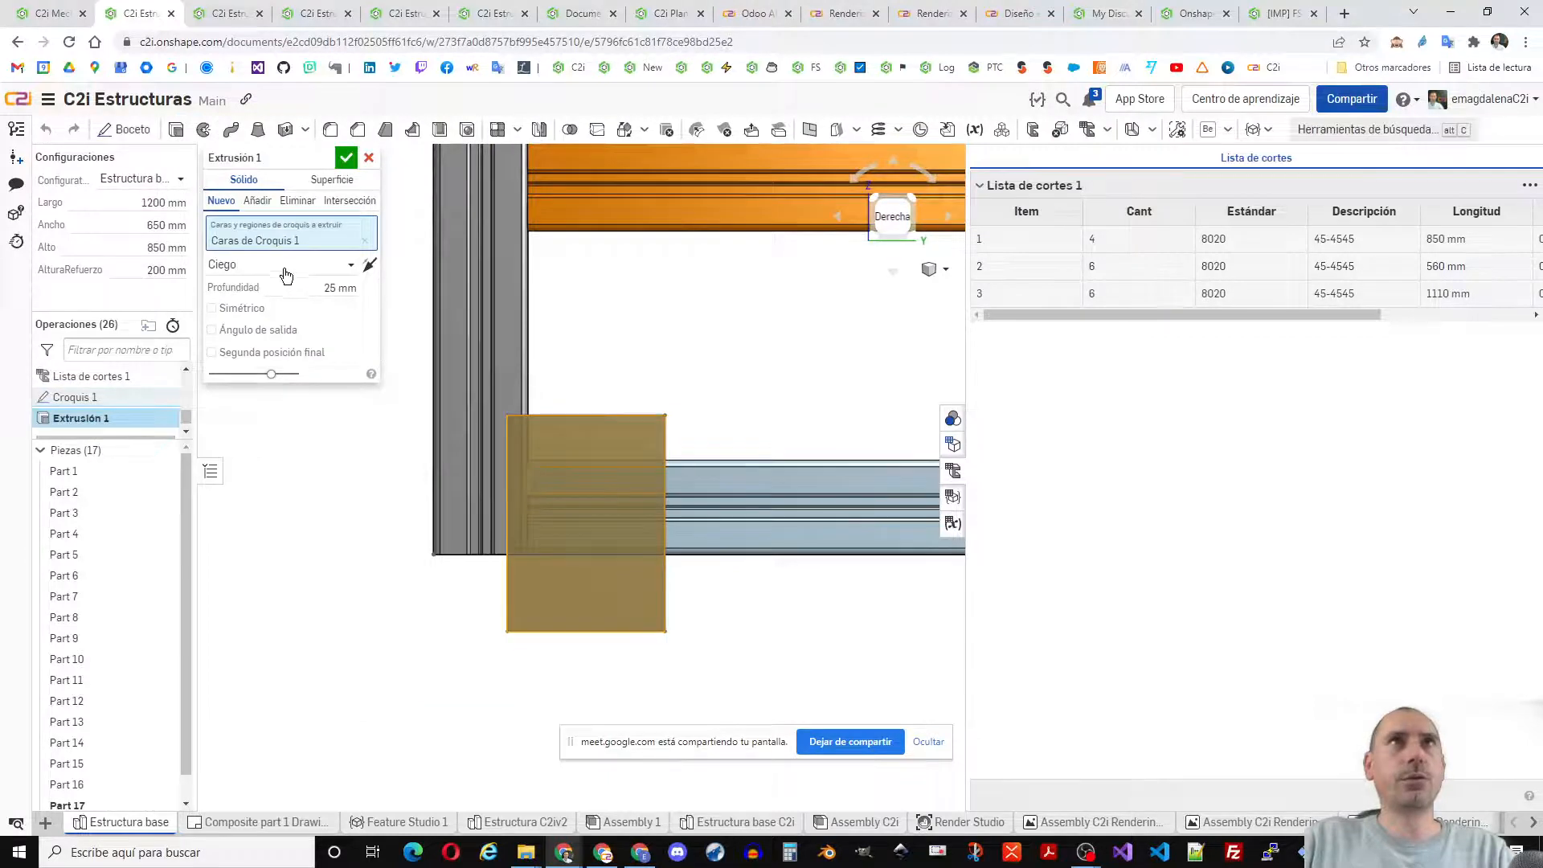
pyautogui.moveTo(626, 344); pyautogui.dragTo(689, 534, button='right')
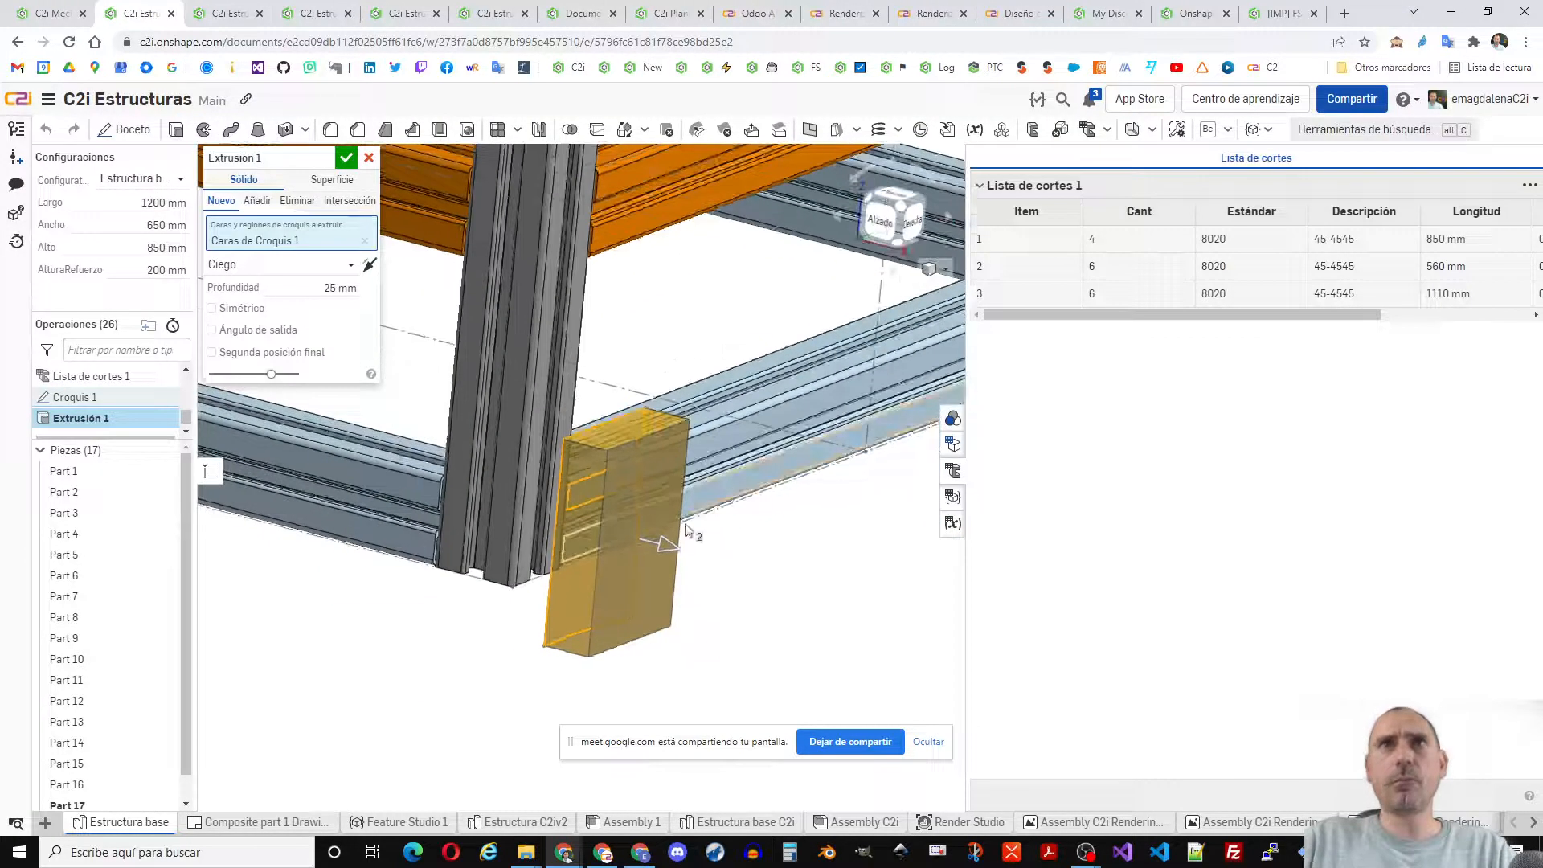
pyautogui.moveTo(669, 544); pyautogui.dragTo(346, 464)
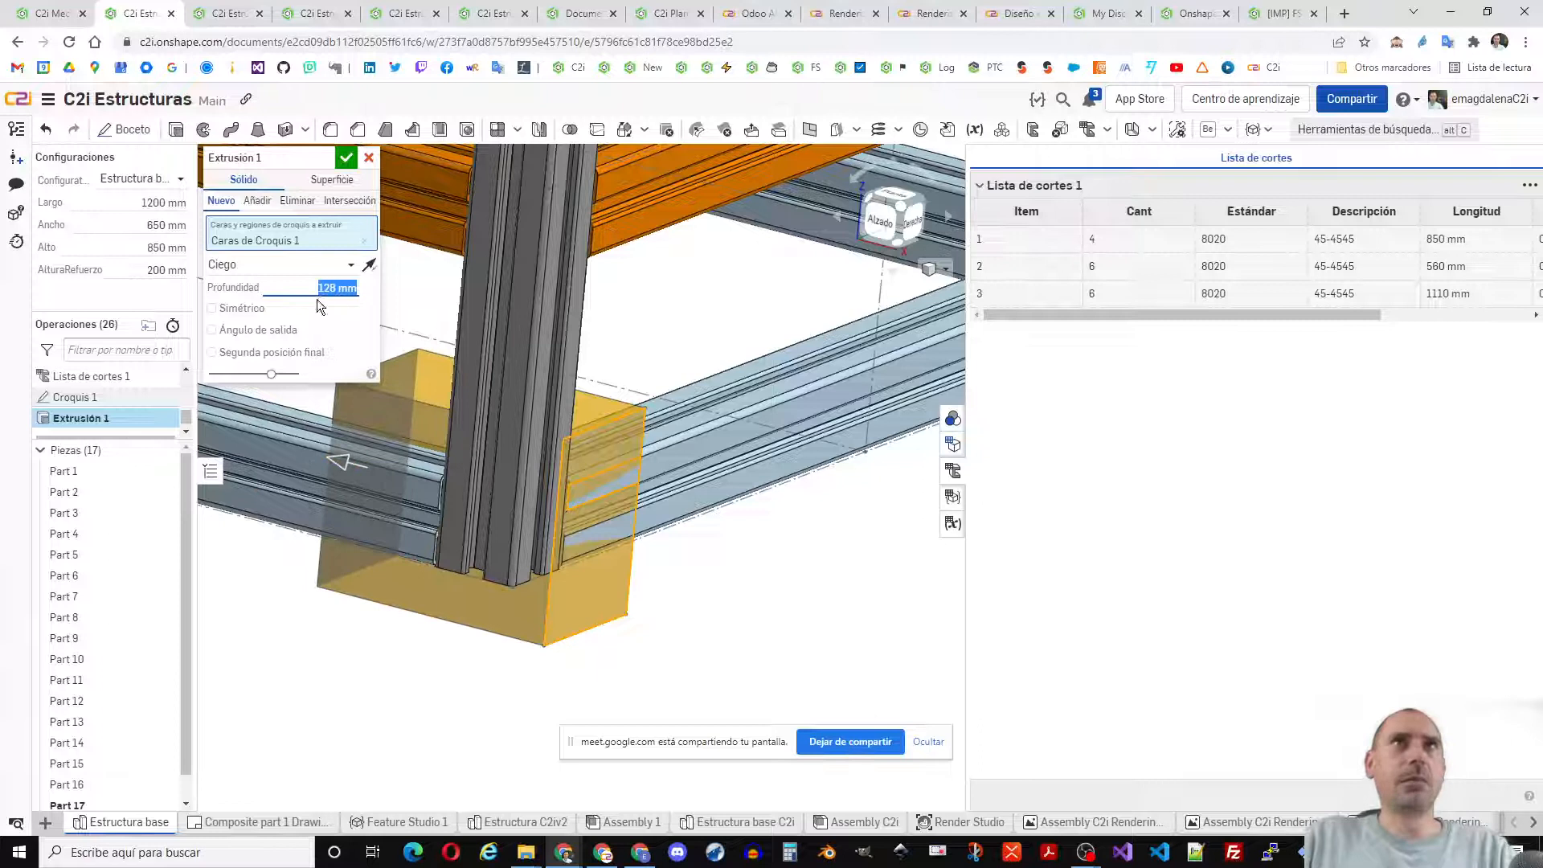
pyautogui.click(296, 200)
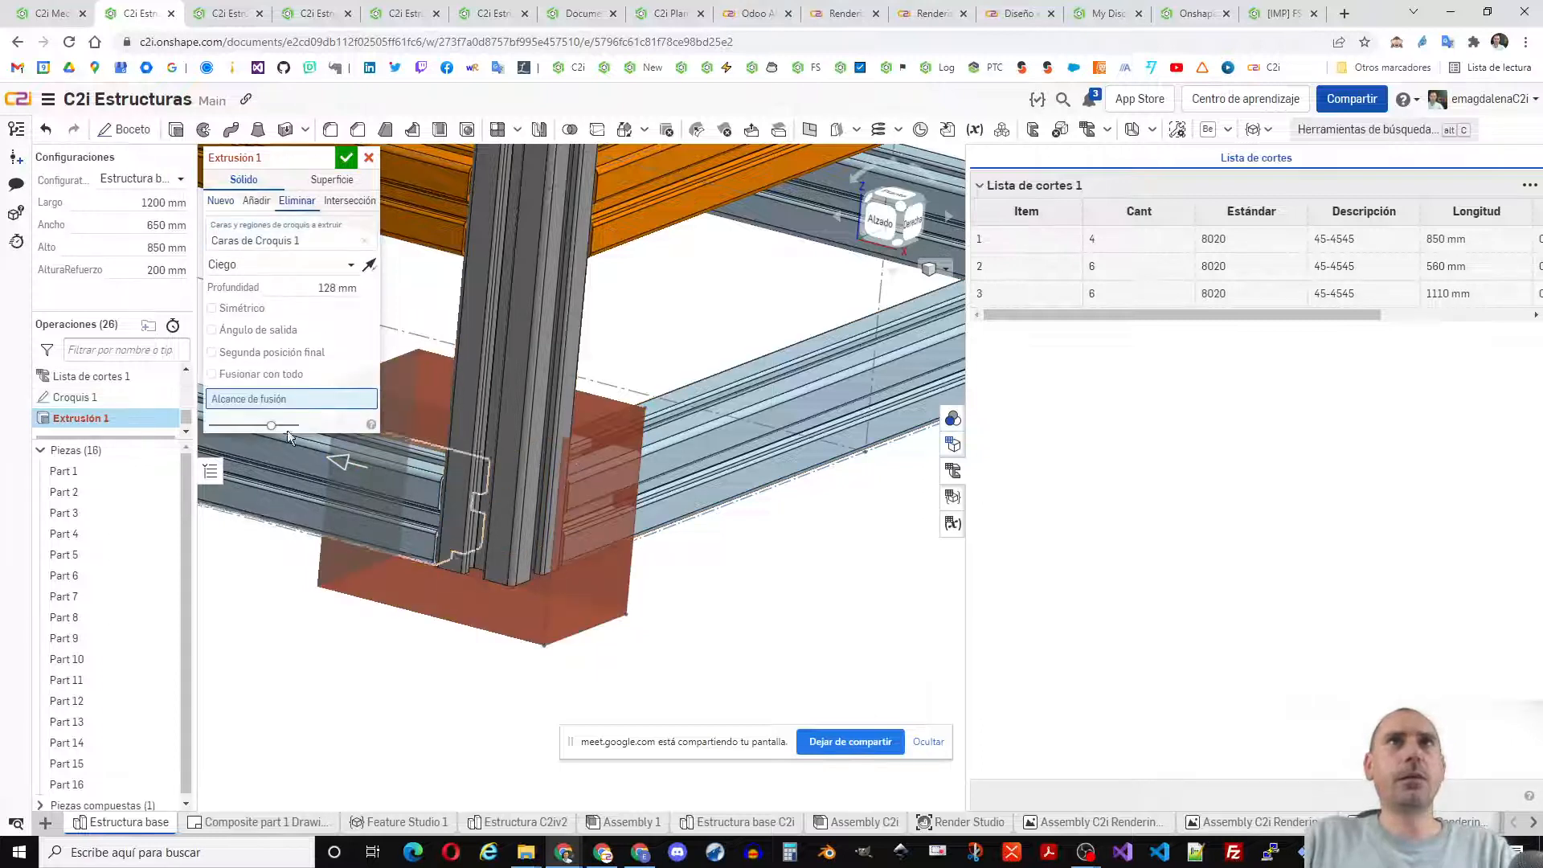
pyautogui.click(708, 427)
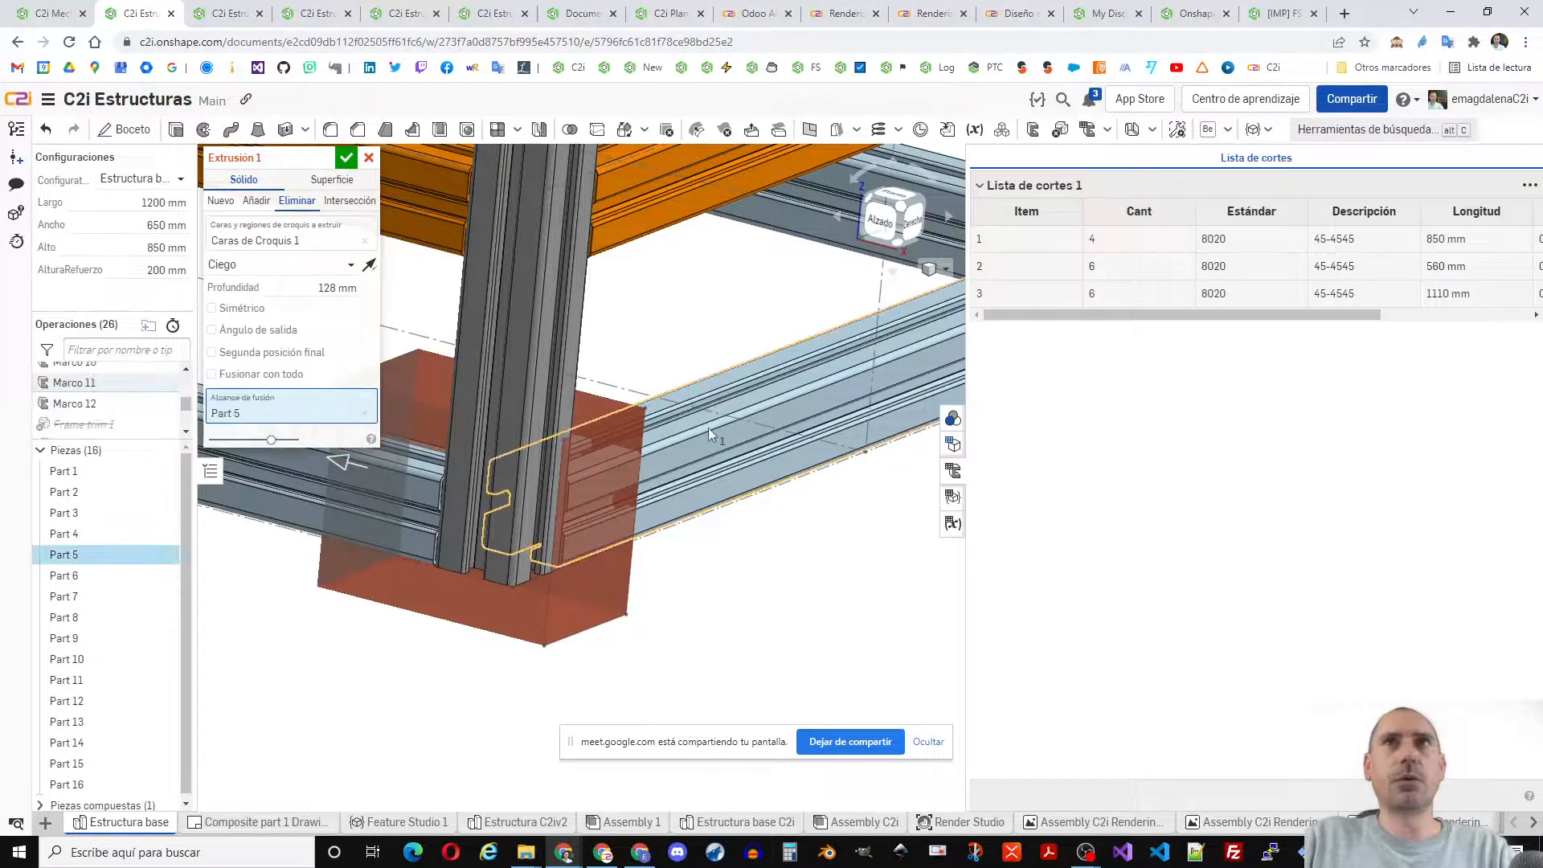
pyautogui.click(347, 158)
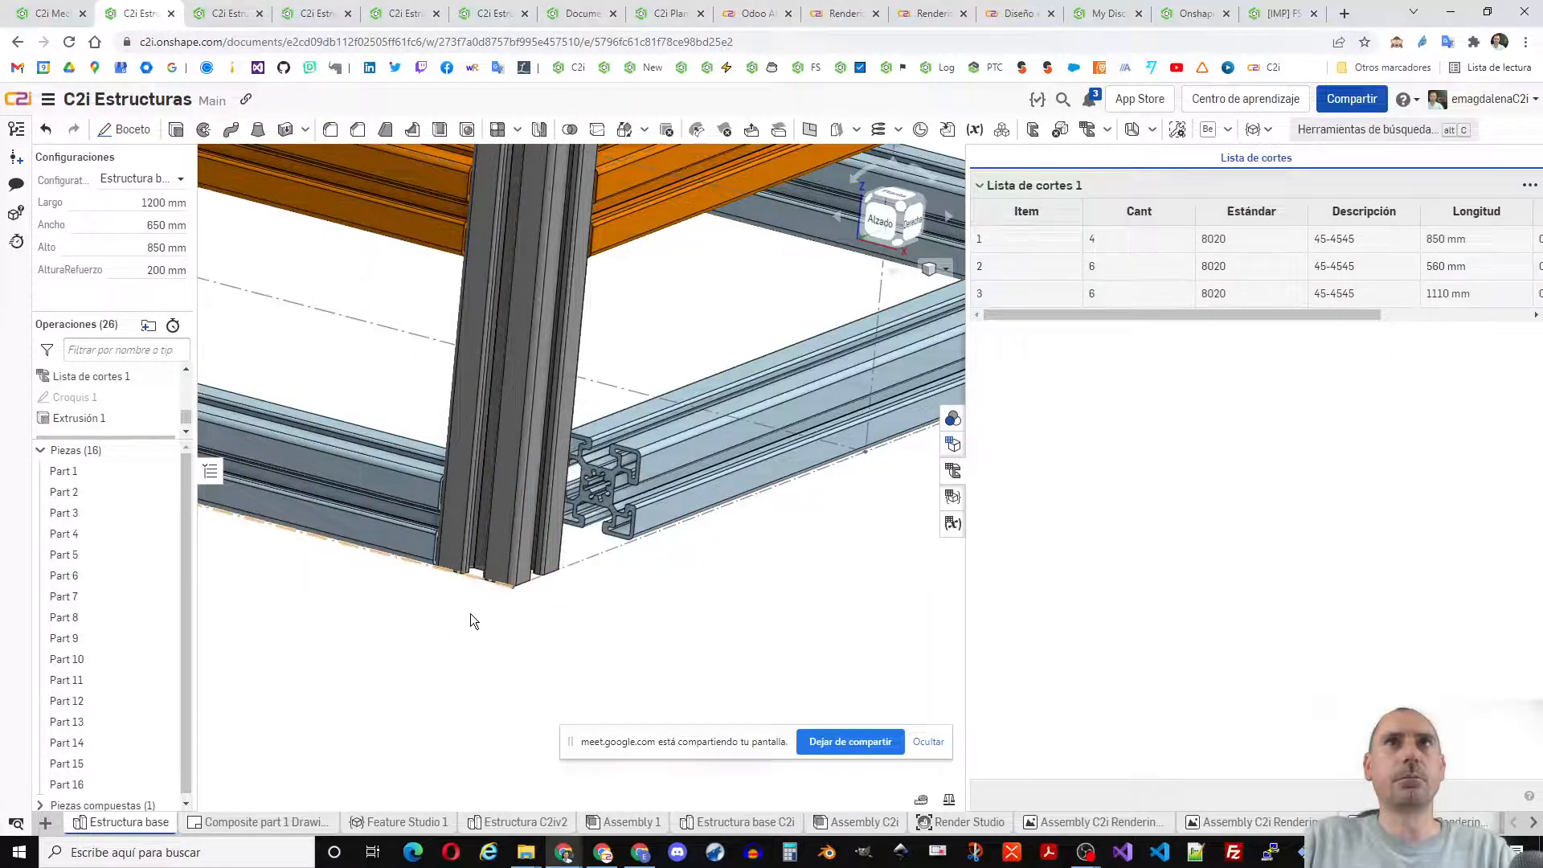
# - Inspect the trimmed beam, the length and angle columns of the cut list, and the available sheet metal commands
pyautogui.scroll(-3, 538, 589)
pyautogui.moveTo(540, 591); pyautogui.dragTo(628, 583, button='right')
pyautogui.moveTo(1338, 313); pyautogui.dragTo(1448, 314)
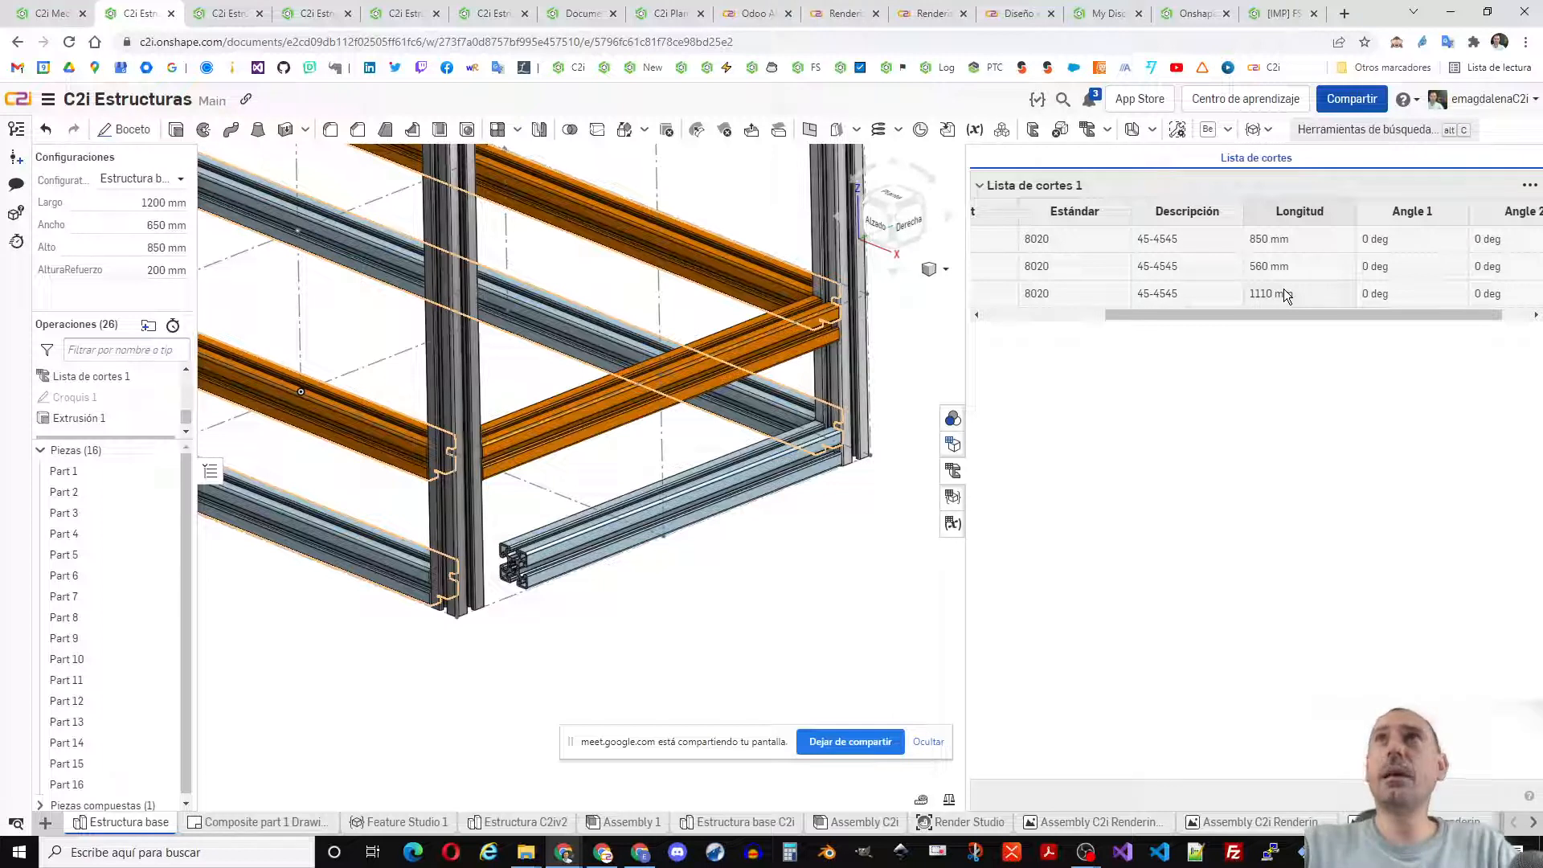
pyautogui.click(1154, 130)
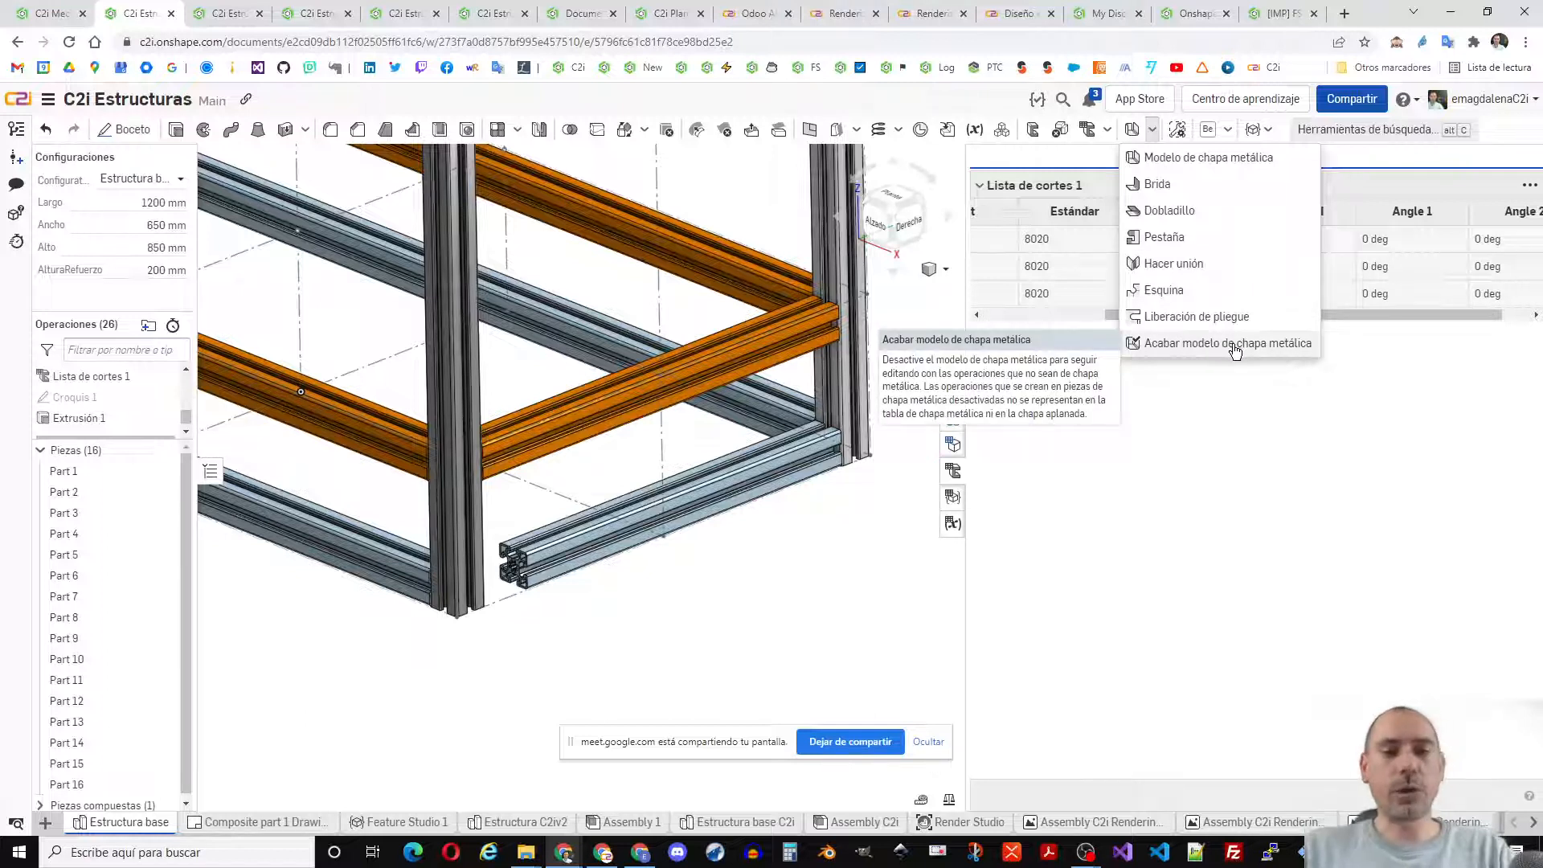
pyautogui.scroll(-2, 773, 521)
# - Create a new Part Studio and sketch on the Front plane a horizontal line and a vertical line about 63 mm long meeting at the origin
pyautogui.click(45, 821)
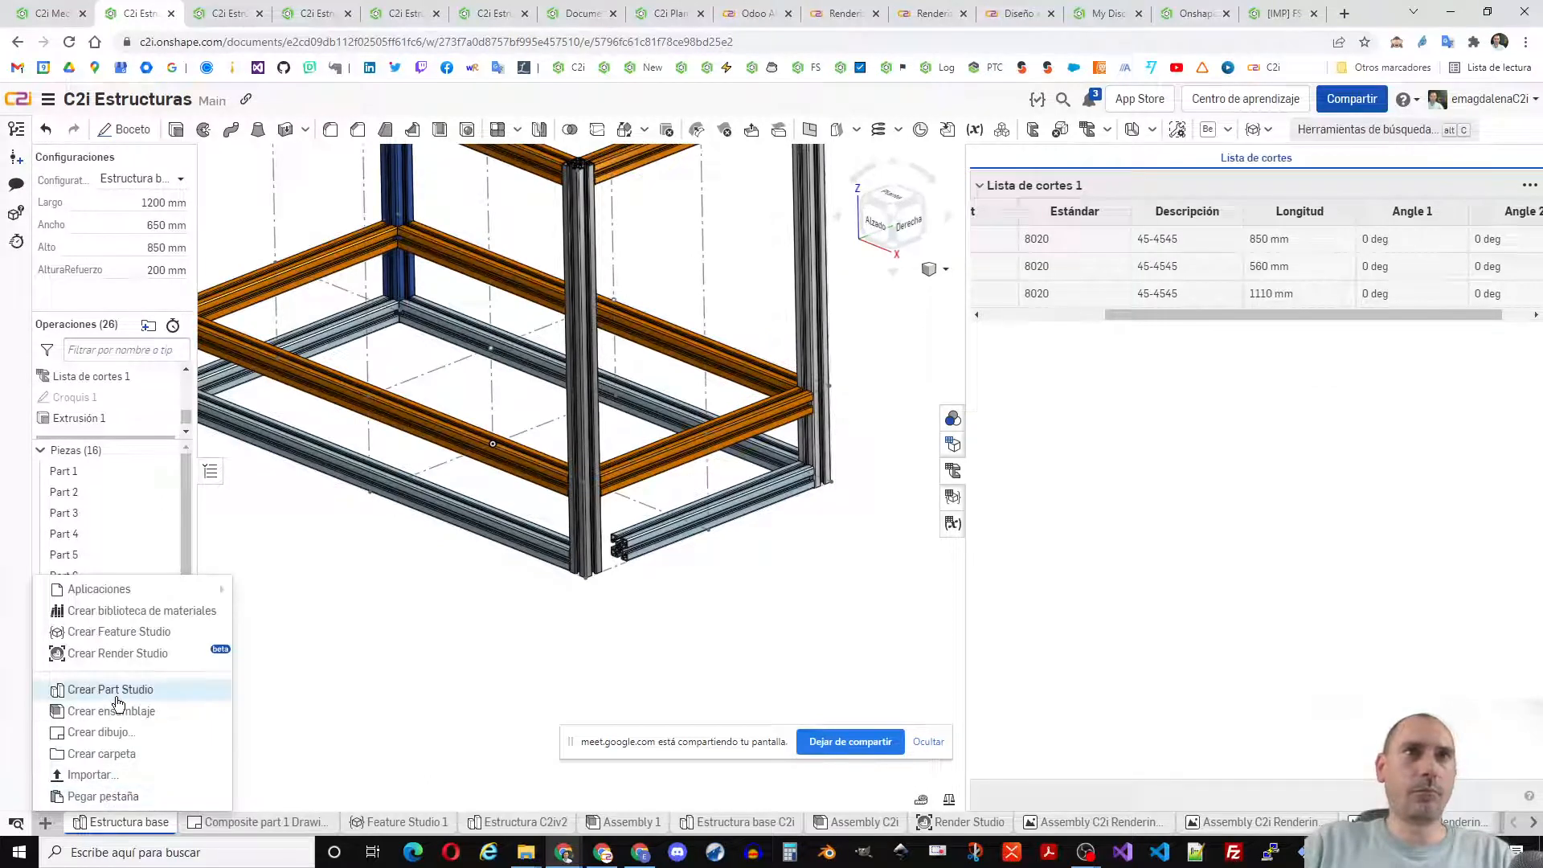
pyautogui.click(375, 669)
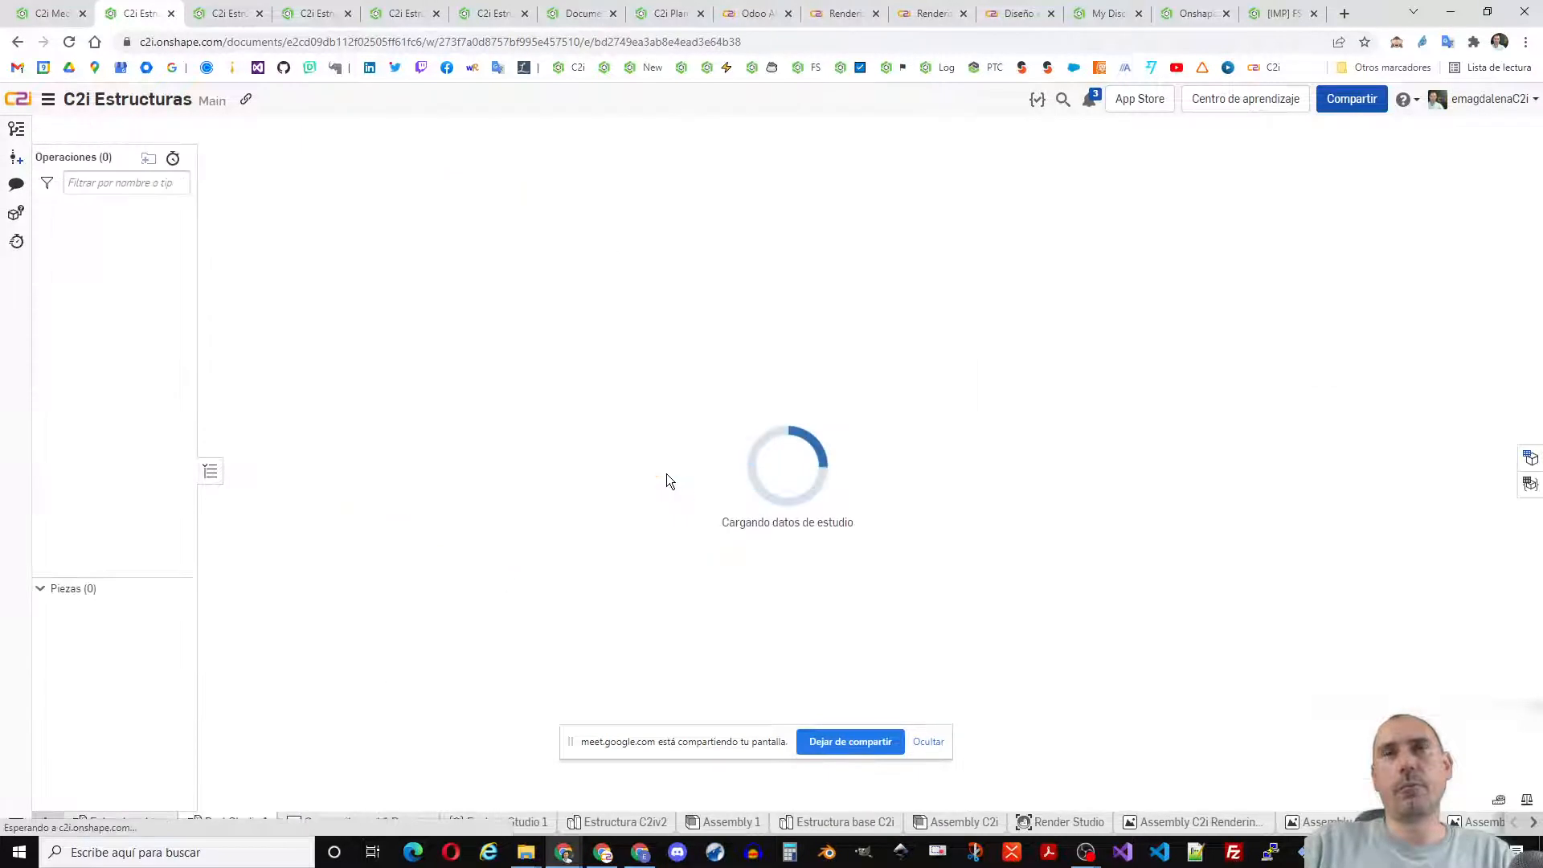
pyautogui.rightClick(741, 311)
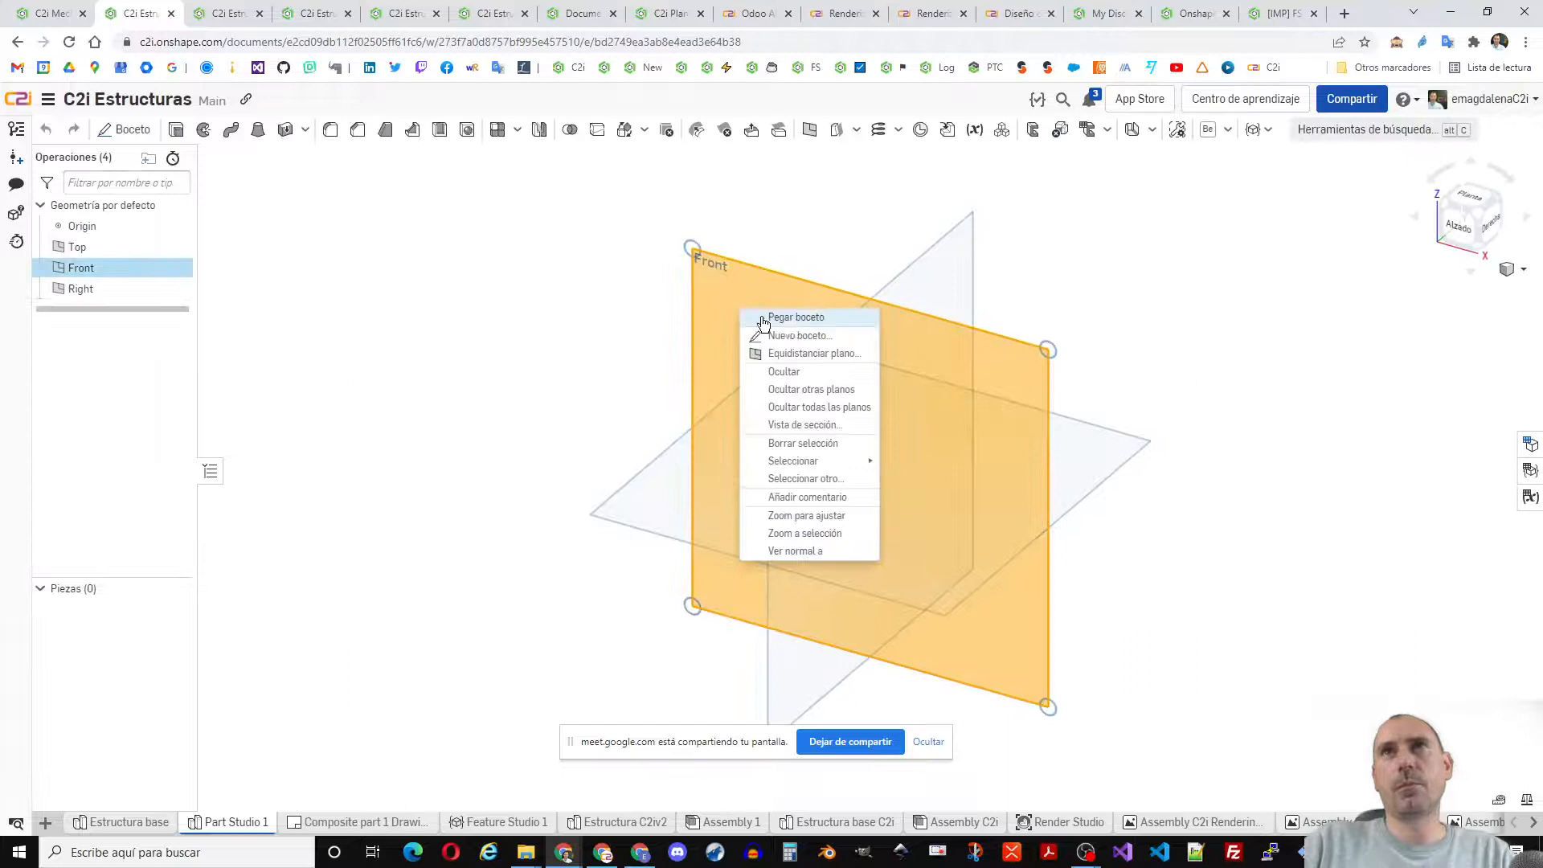
pyautogui.click(804, 336)
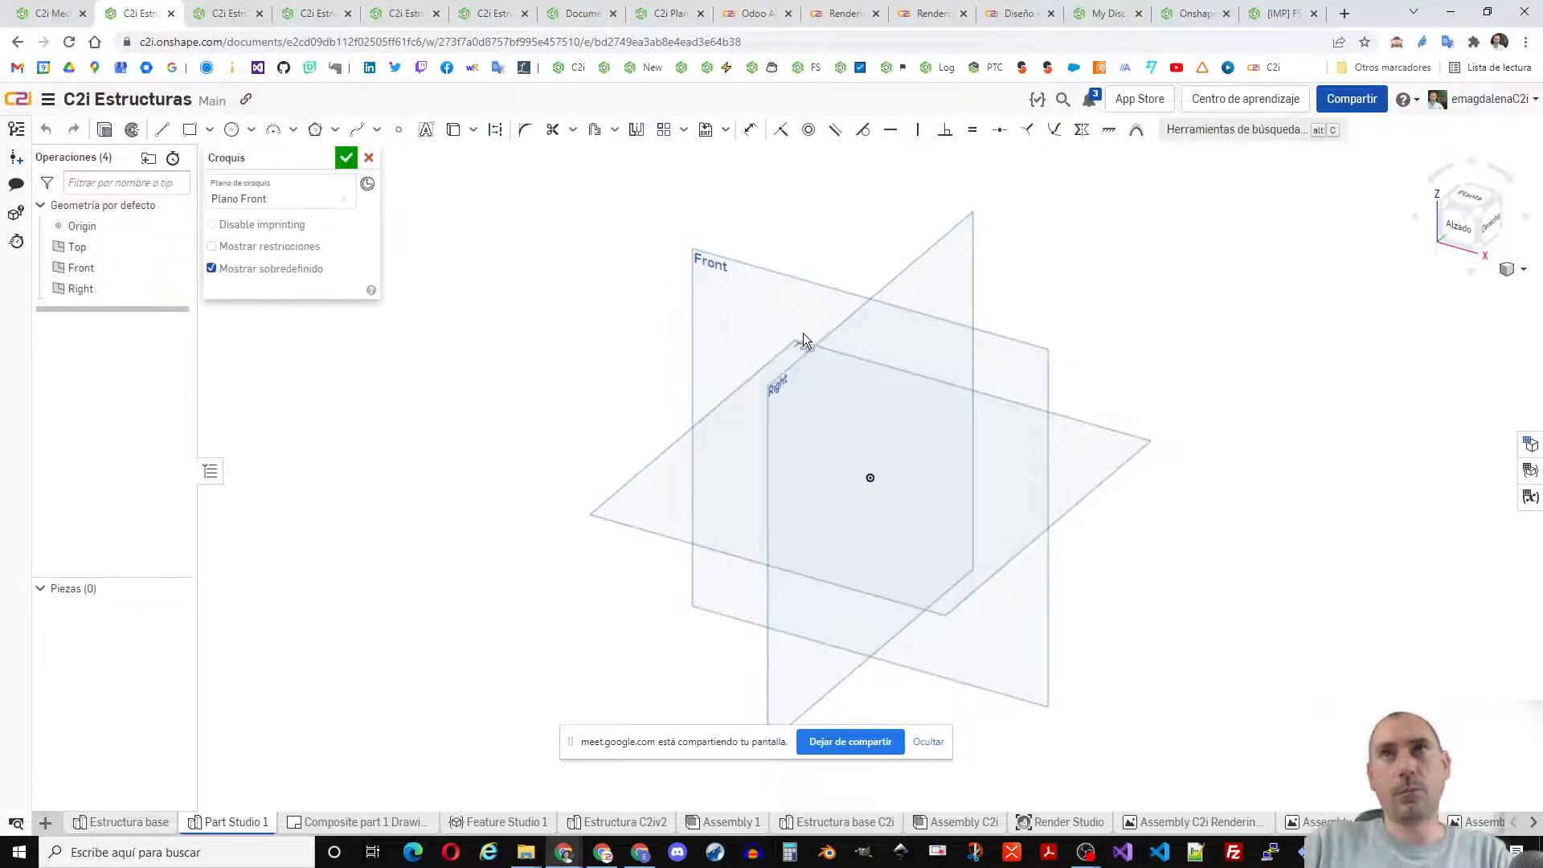
pyautogui.press('n')
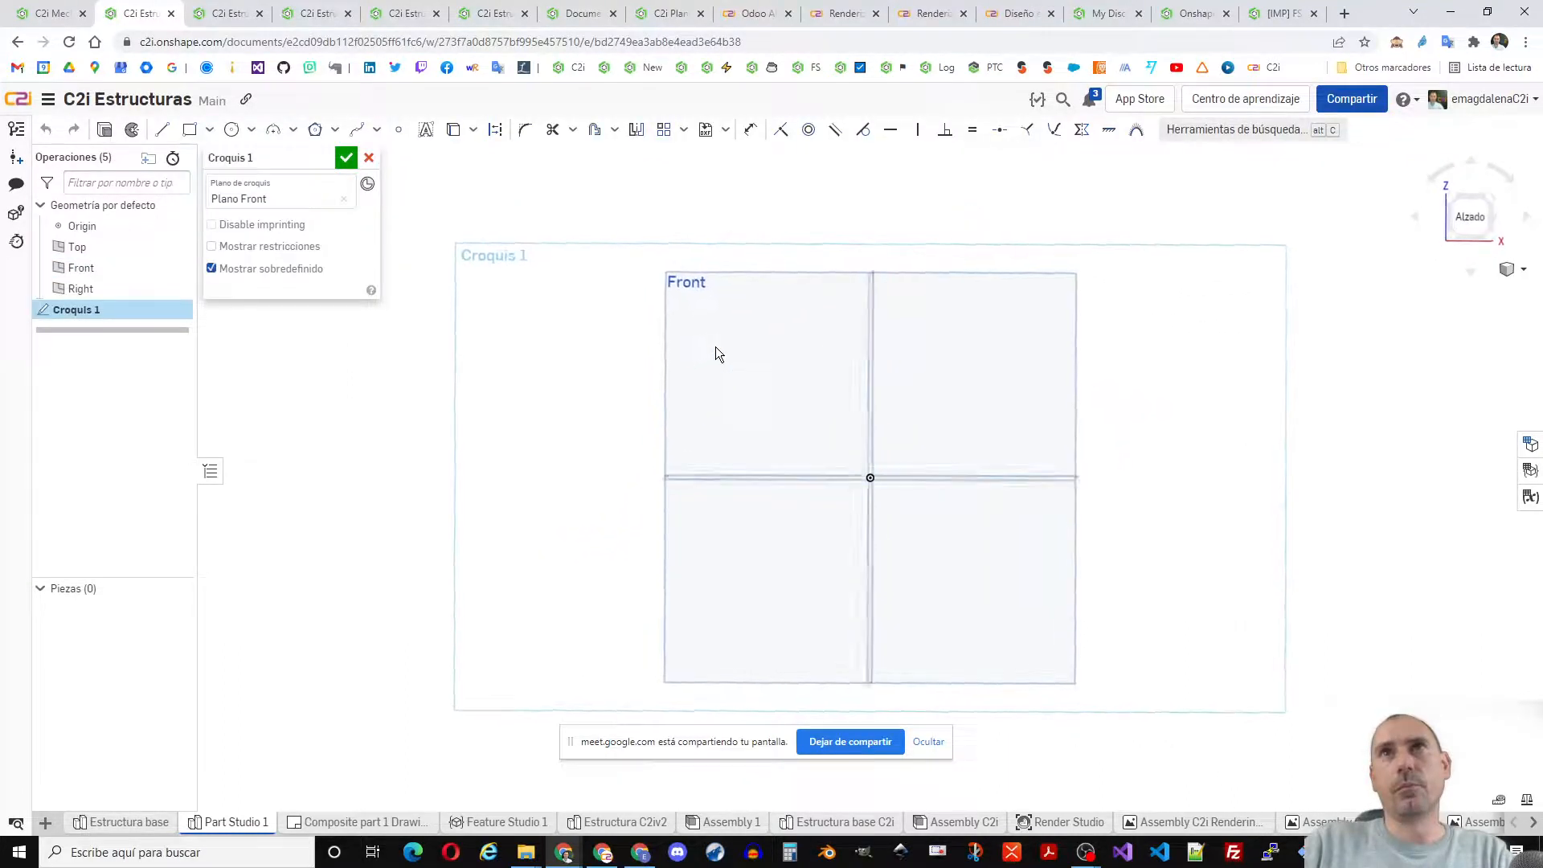
pyautogui.press('l')
pyautogui.click(1046, 477)
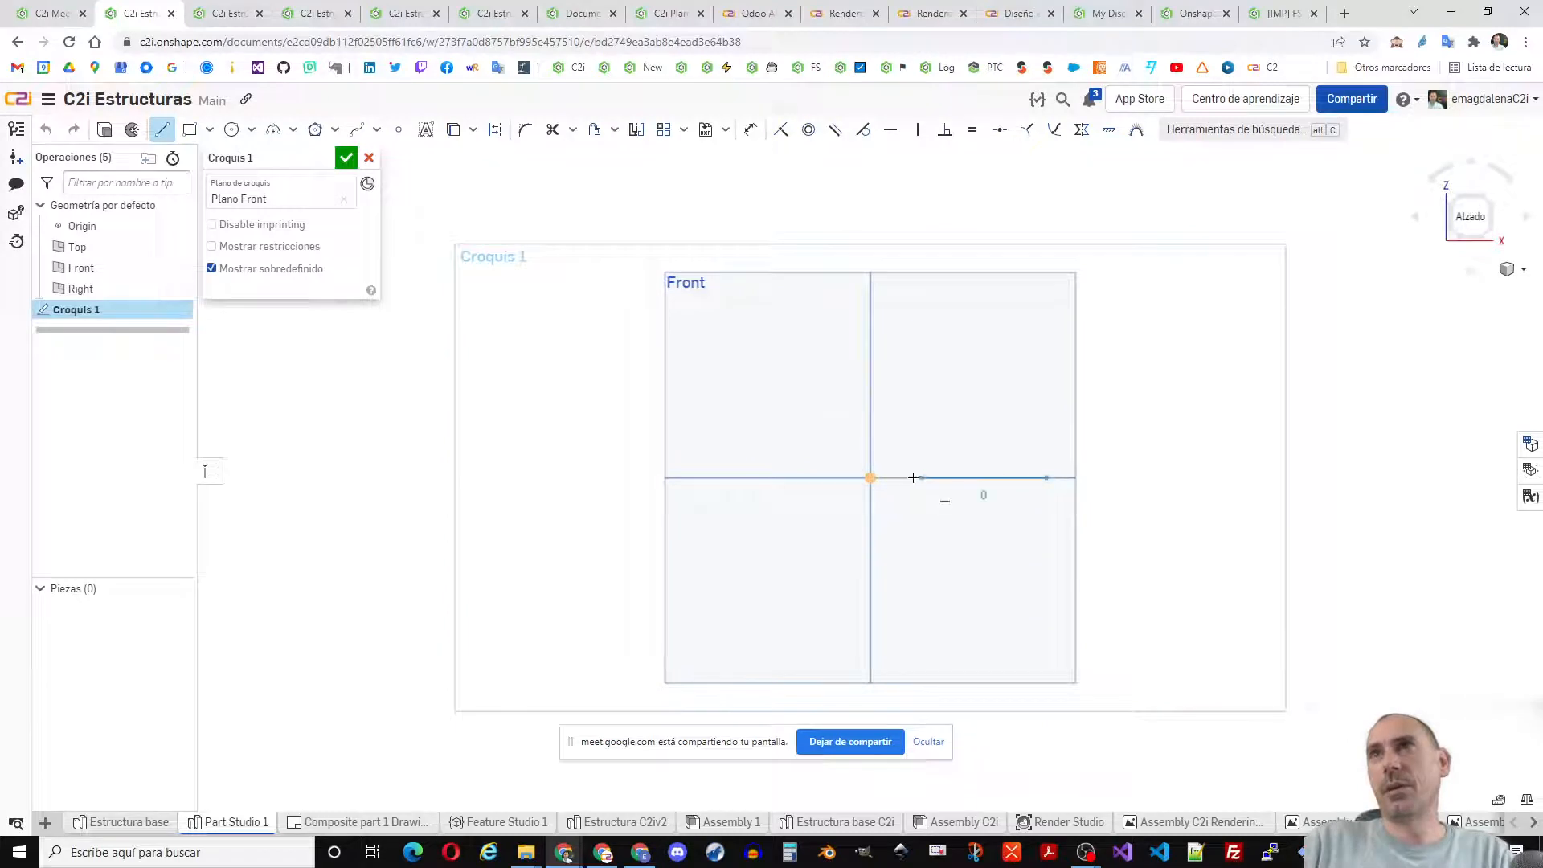
pyautogui.click(870, 477)
pyautogui.click(870, 304)
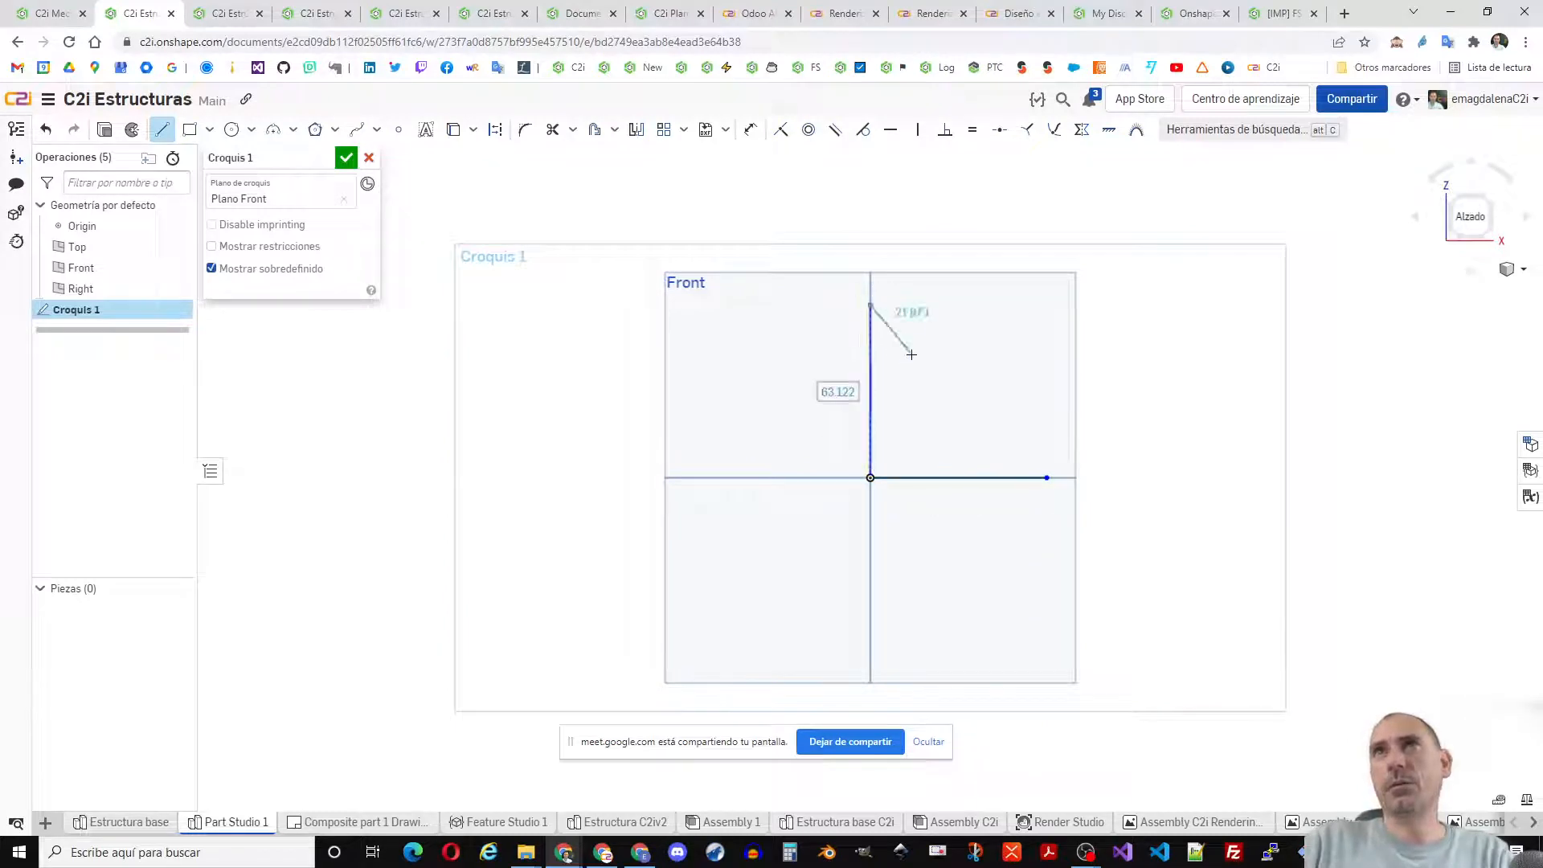
pyautogui.press('Escape')
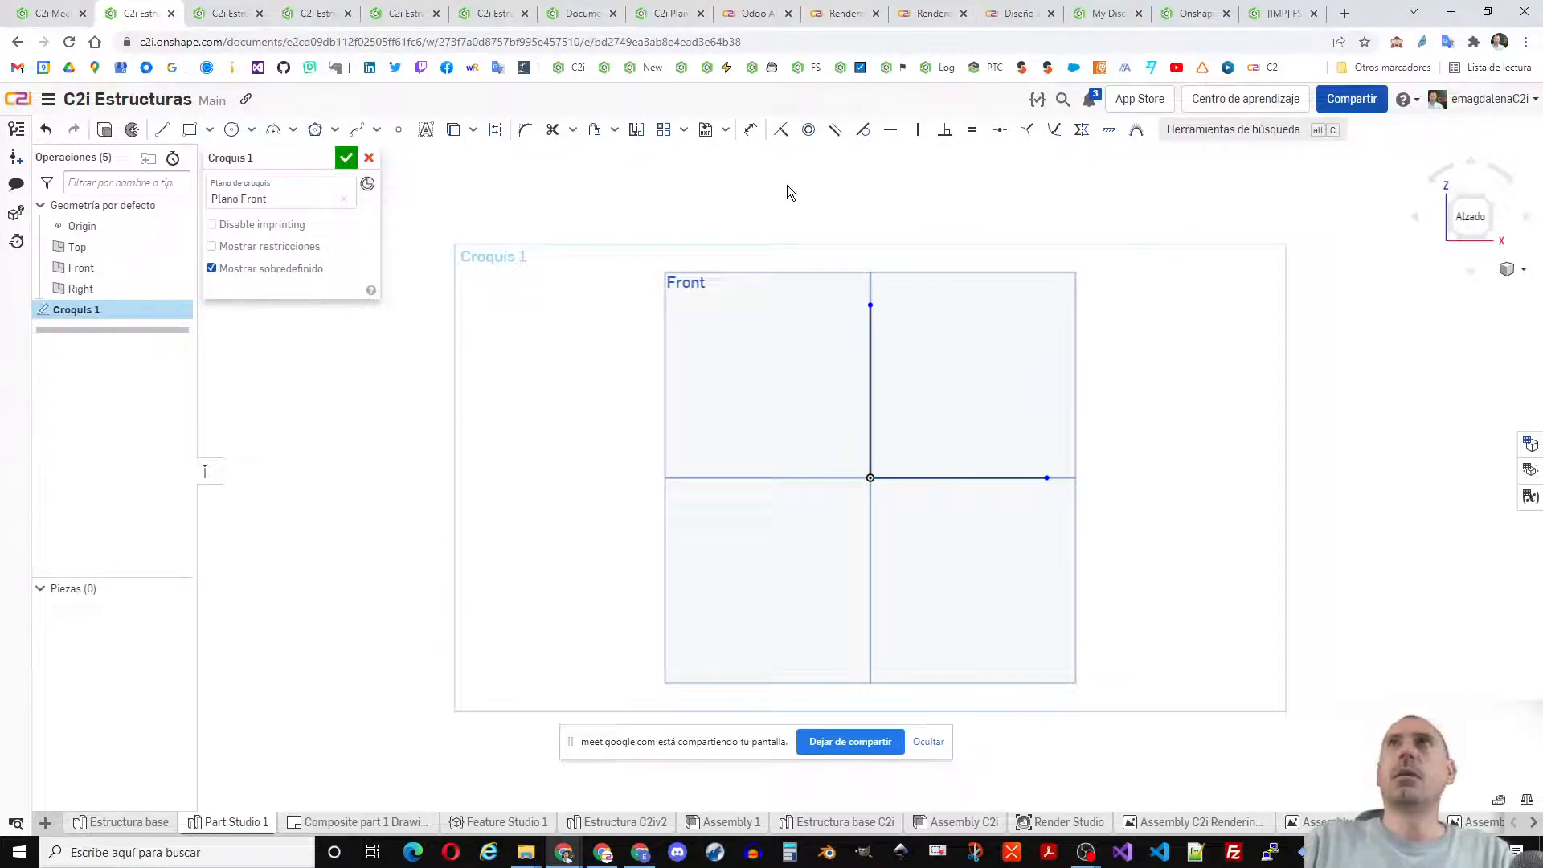
pyautogui.click(346, 158)
# - Create a sheet metal model by extruding both sketch lines about 103 mm, with 2 mm thickness and 2 mm bend radius
pyautogui.moveTo(963, 233); pyautogui.dragTo(1004, 181, button='right')
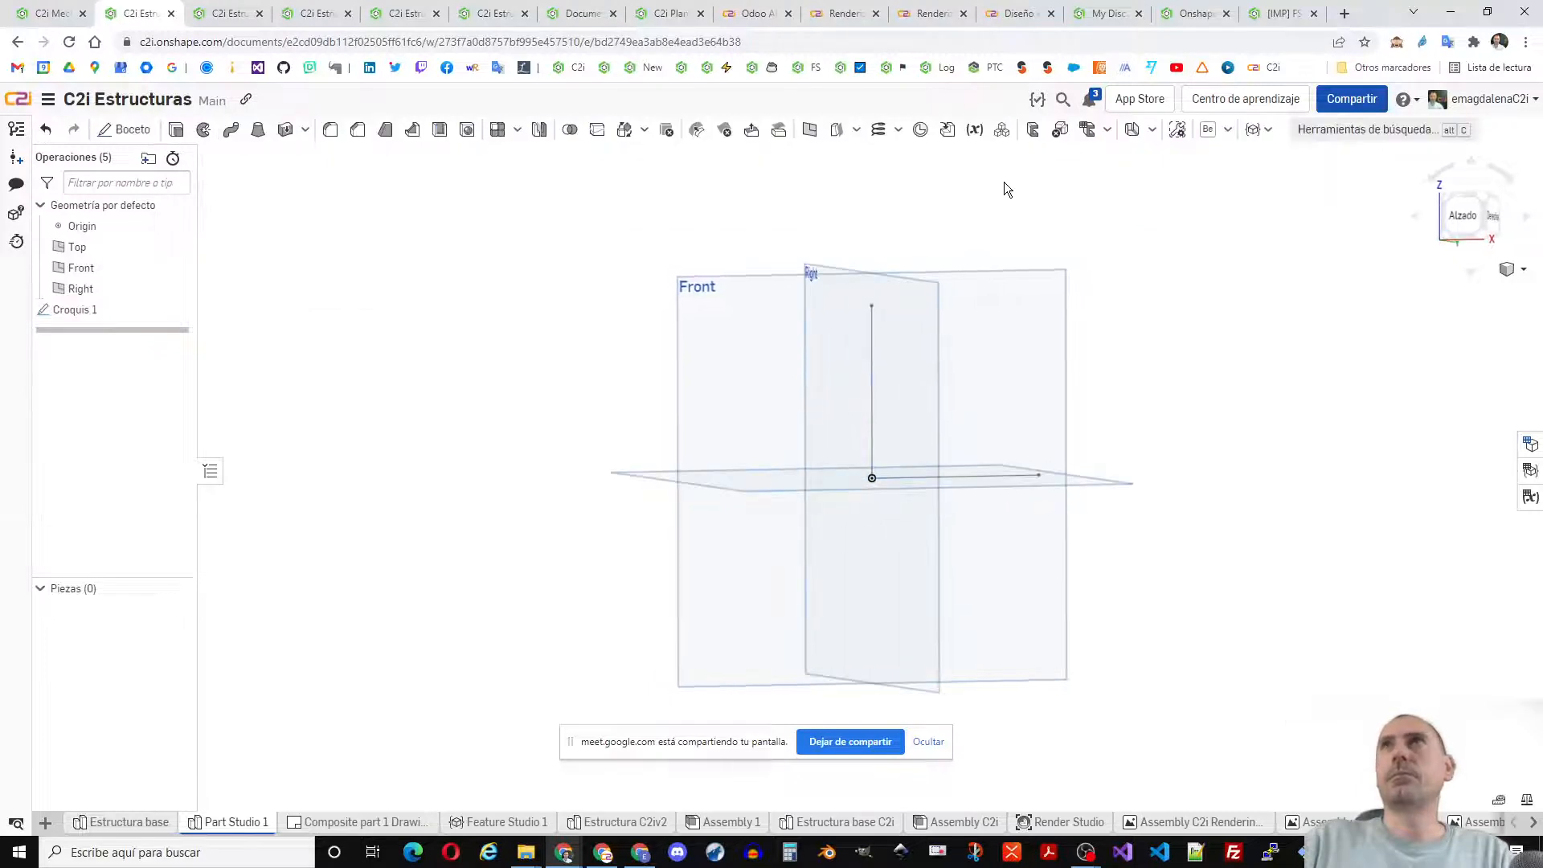
pyautogui.click(1152, 129)
pyautogui.click(1161, 159)
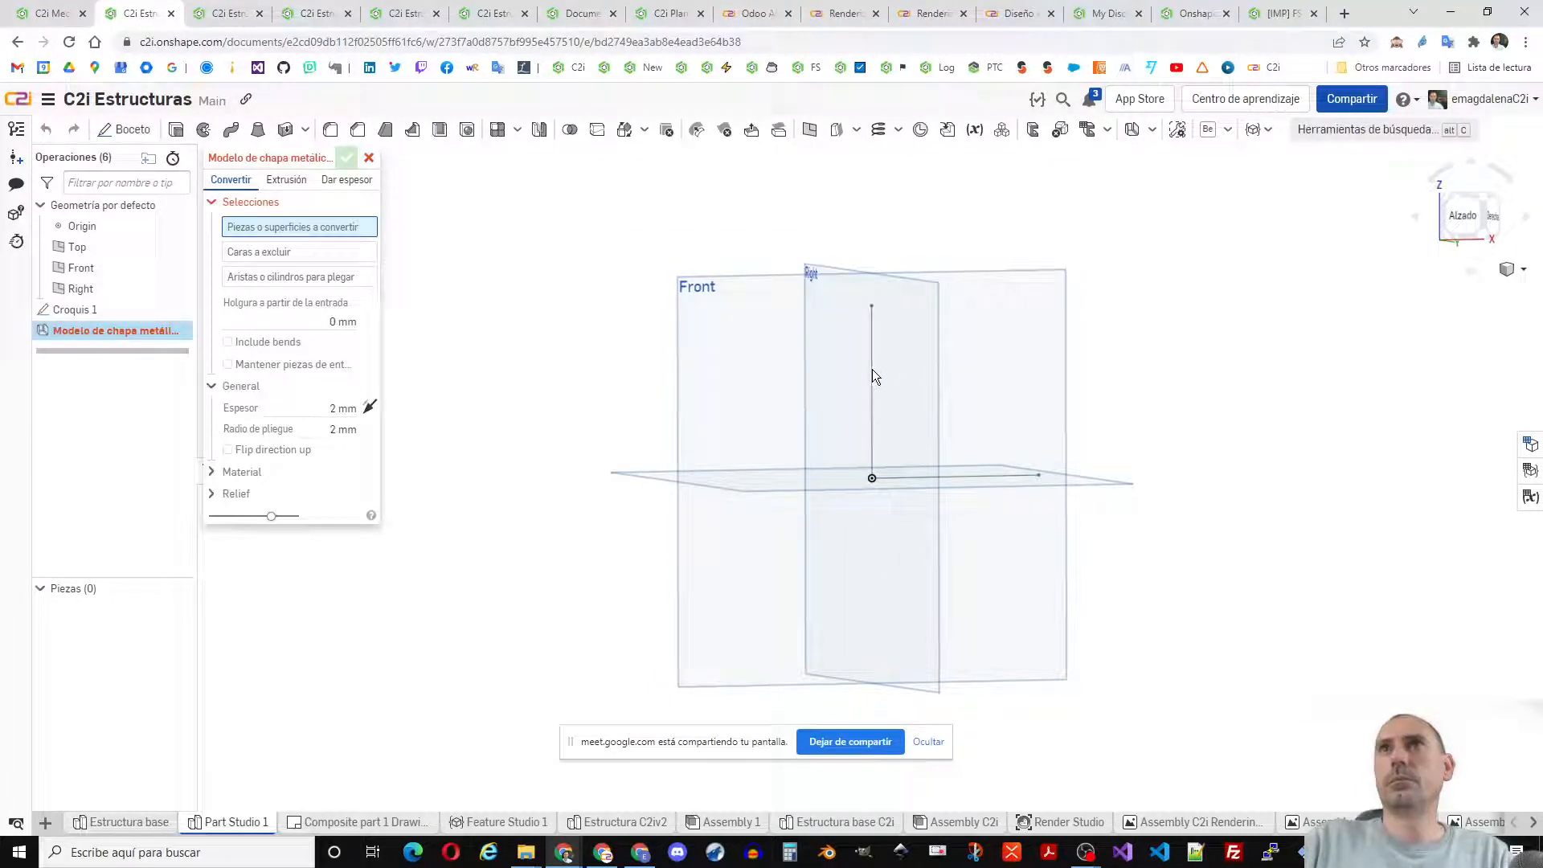
pyautogui.click(286, 179)
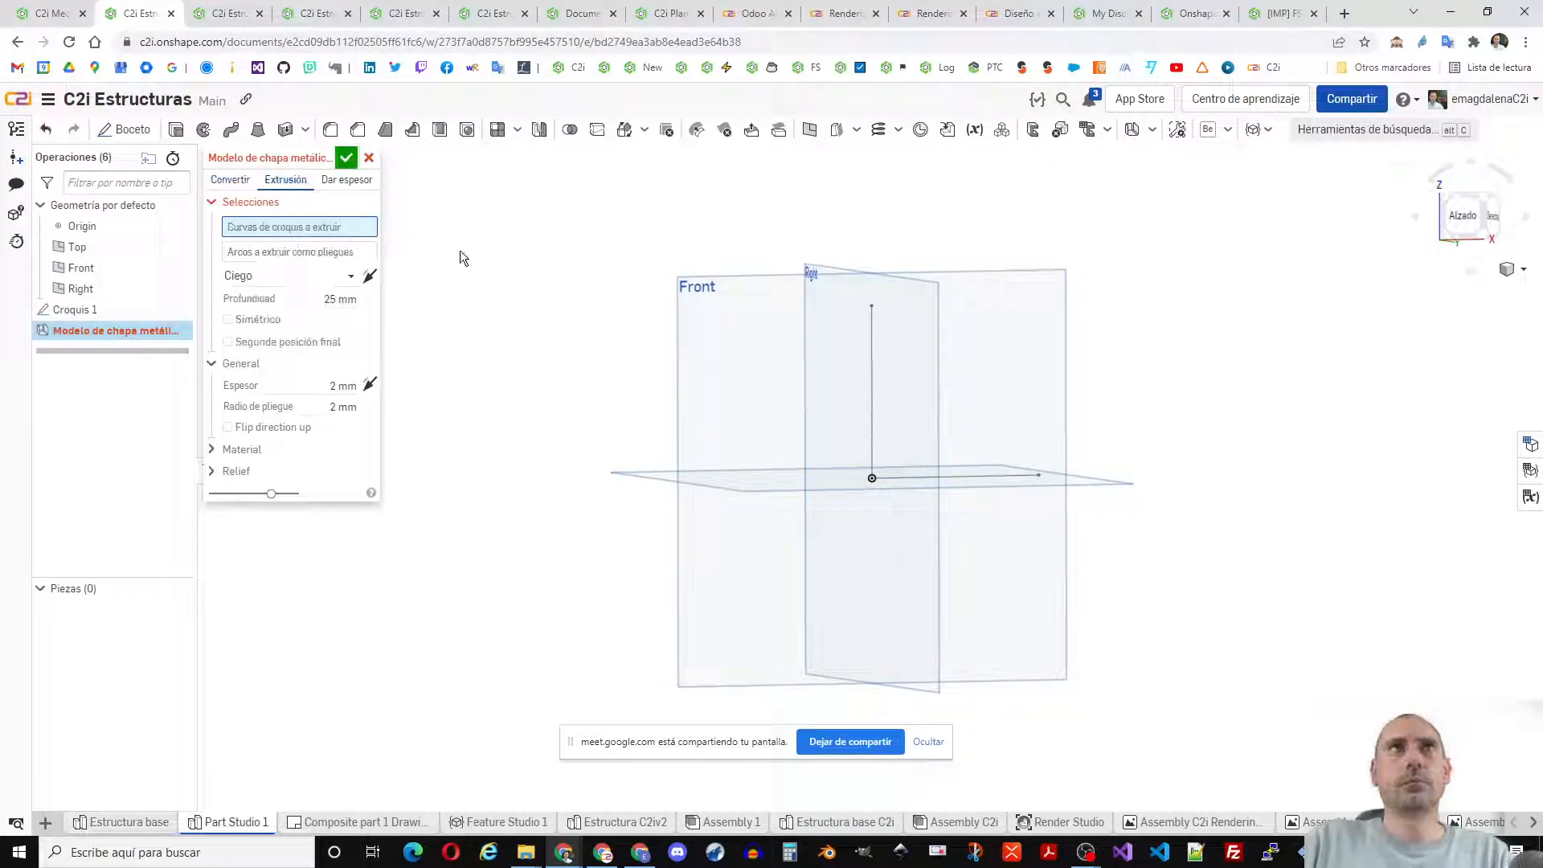
pyautogui.click(871, 378)
pyautogui.click(931, 476)
pyautogui.moveTo(932, 477); pyautogui.dragTo(1030, 502, button='right')
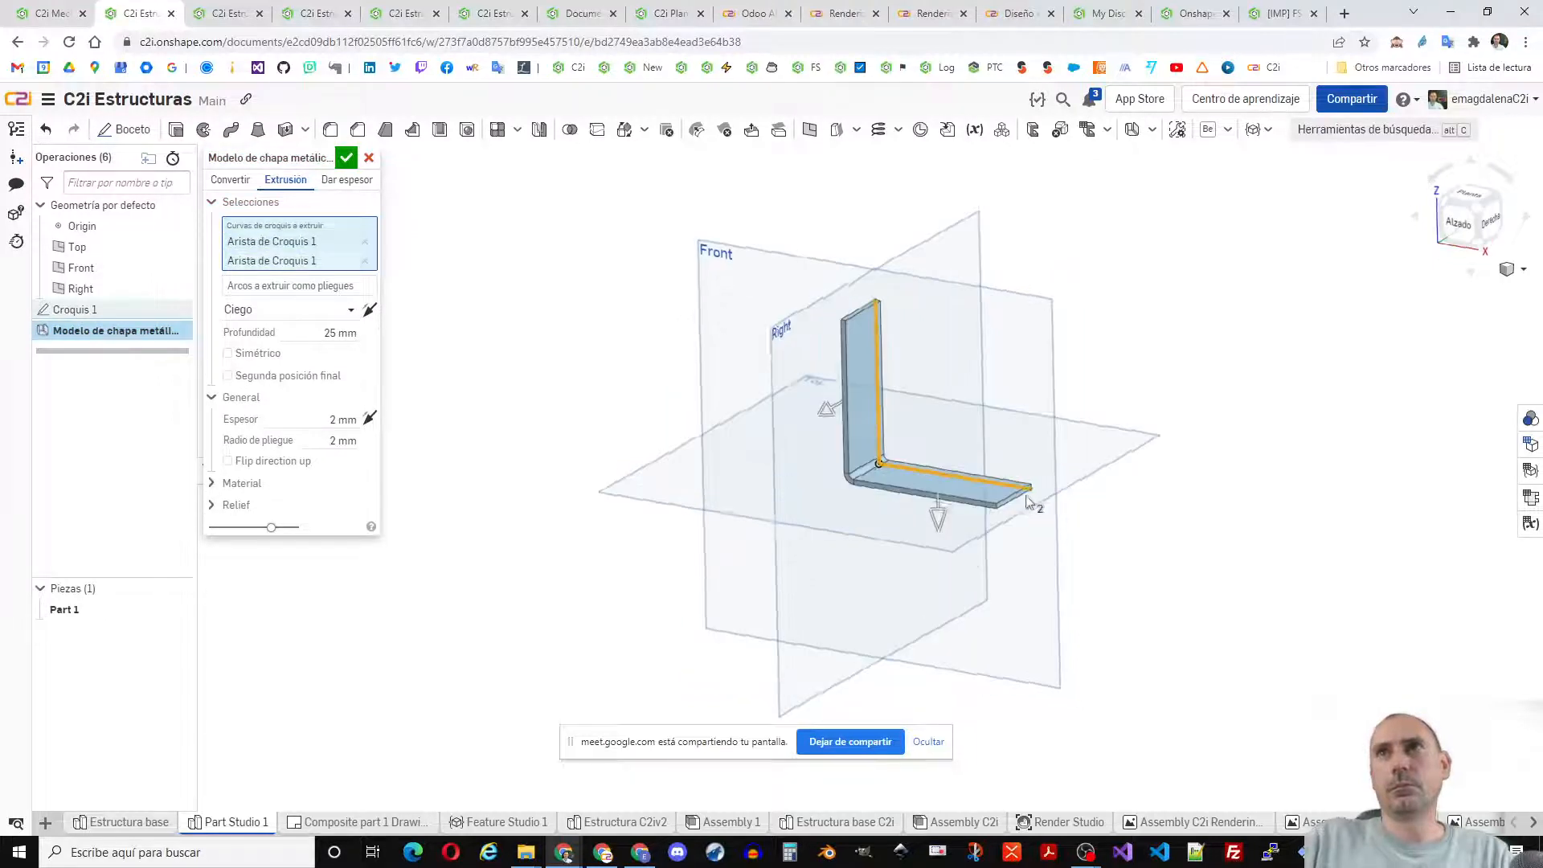
pyautogui.moveTo(832, 409); pyautogui.dragTo(736, 515)
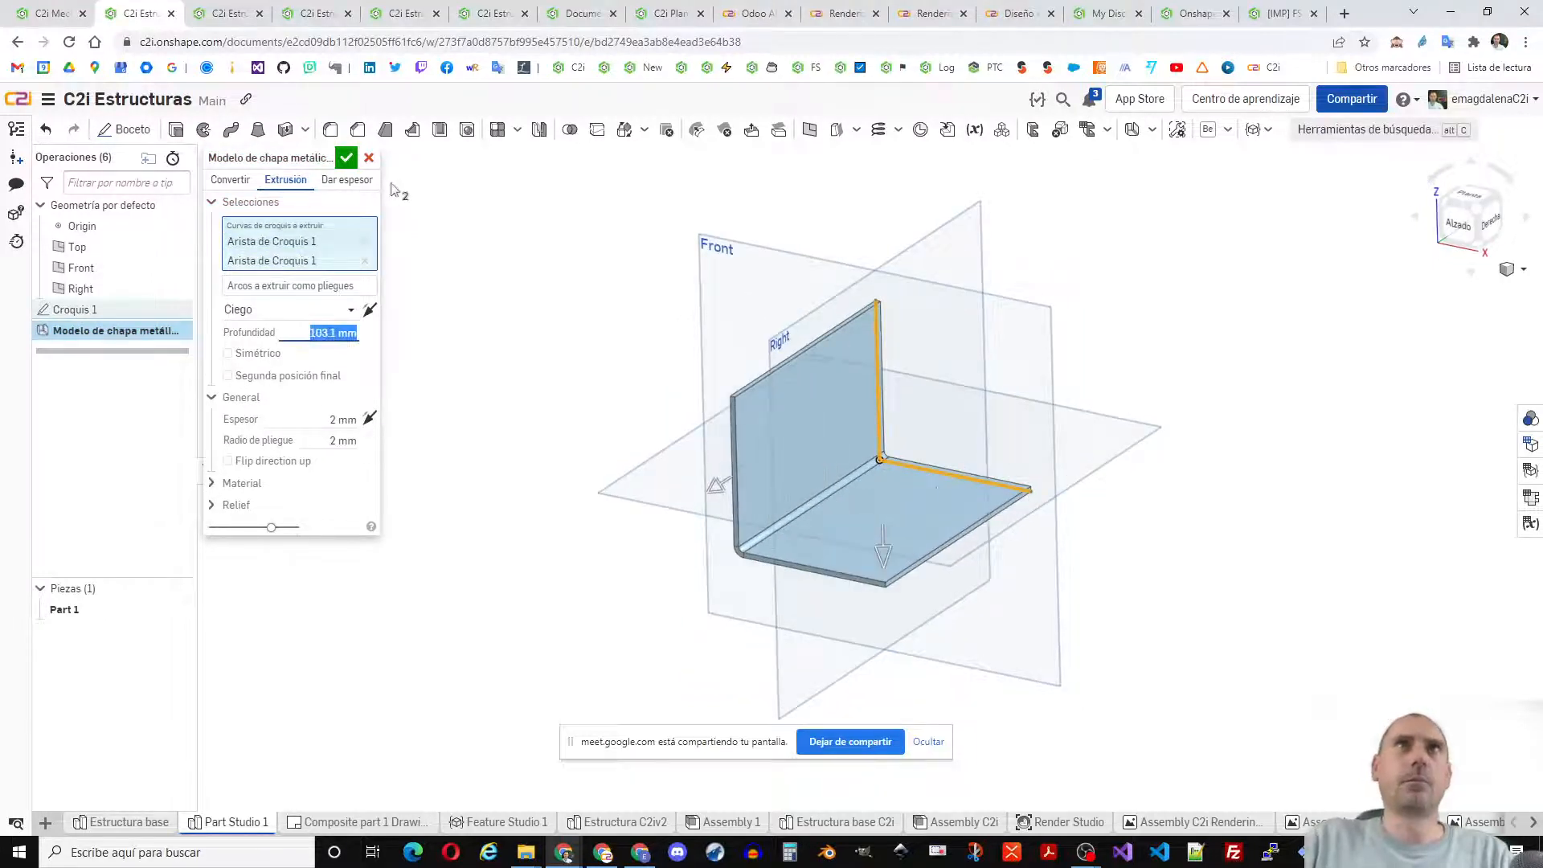
pyautogui.click(347, 158)
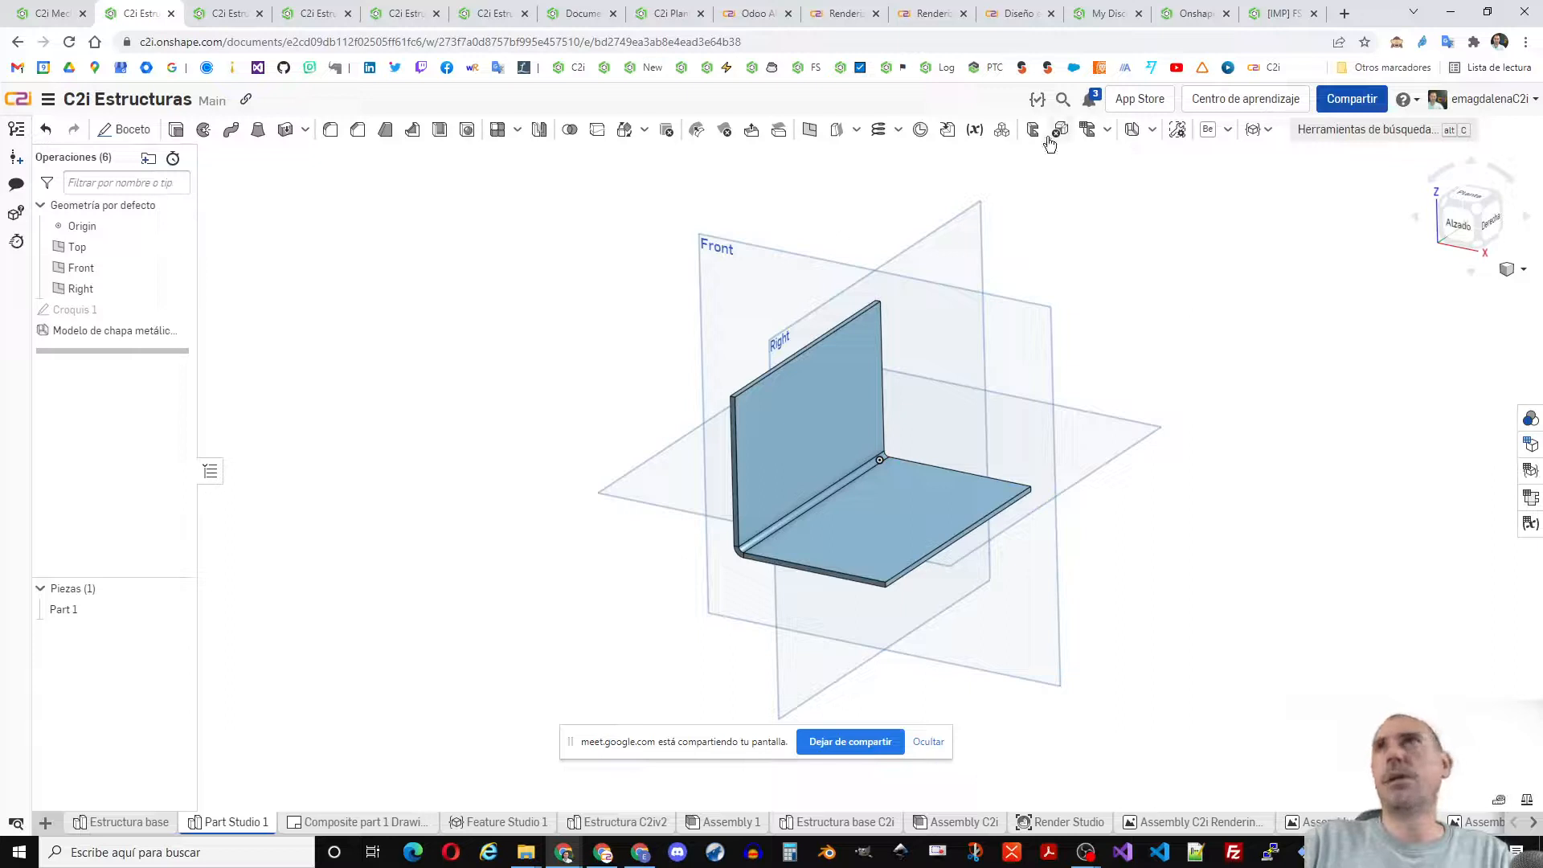
# - Add 25 mm flanges at 90 degrees along the two rear edges, folded inward over the L-shaped part
pyautogui.click(1151, 129)
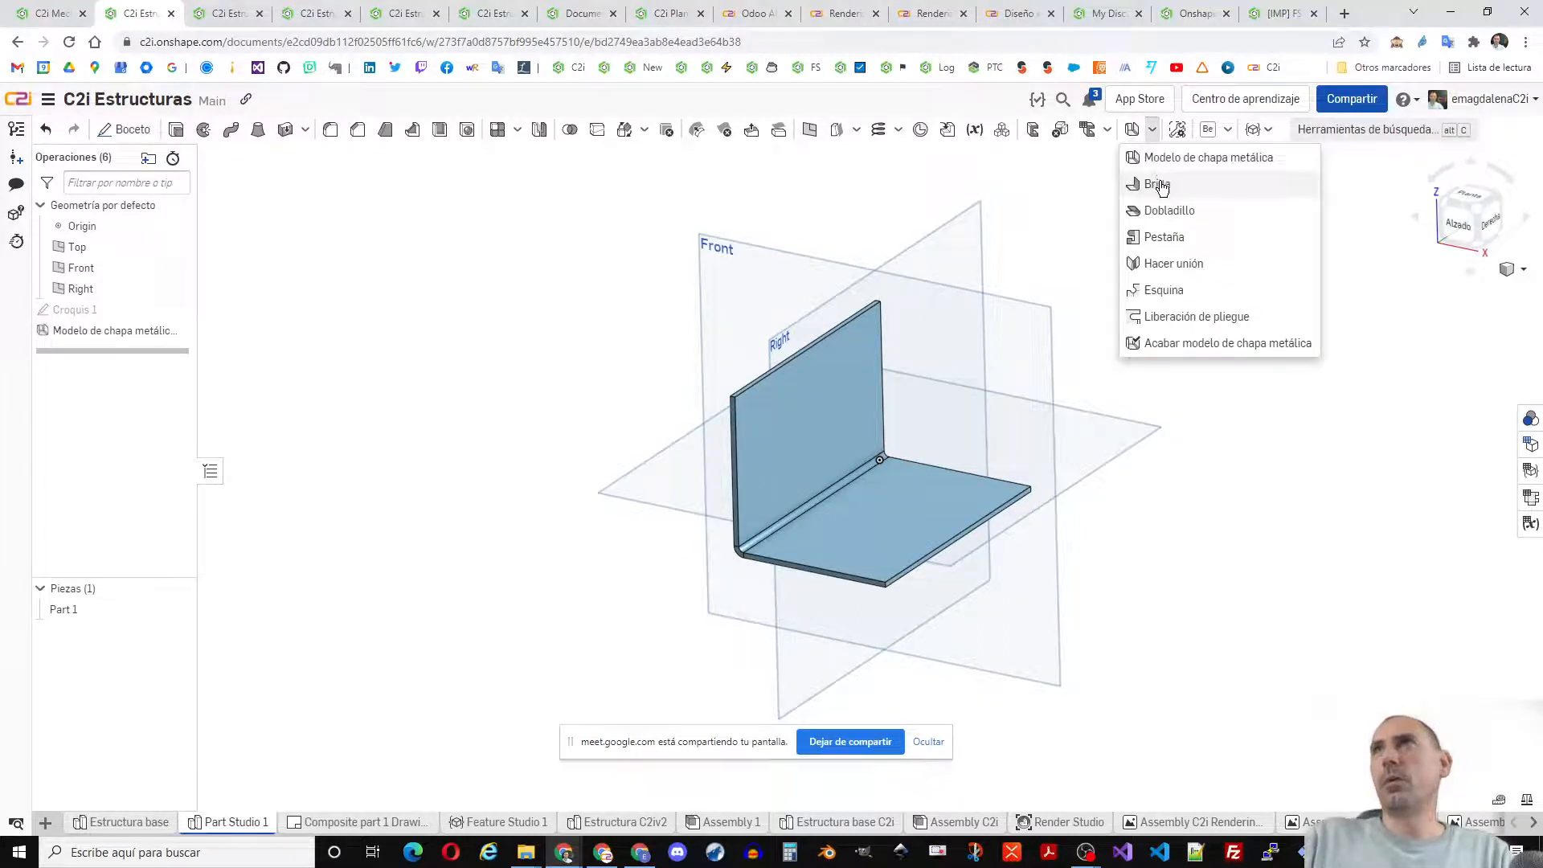
pyautogui.click(1157, 178)
pyautogui.click(880, 388)
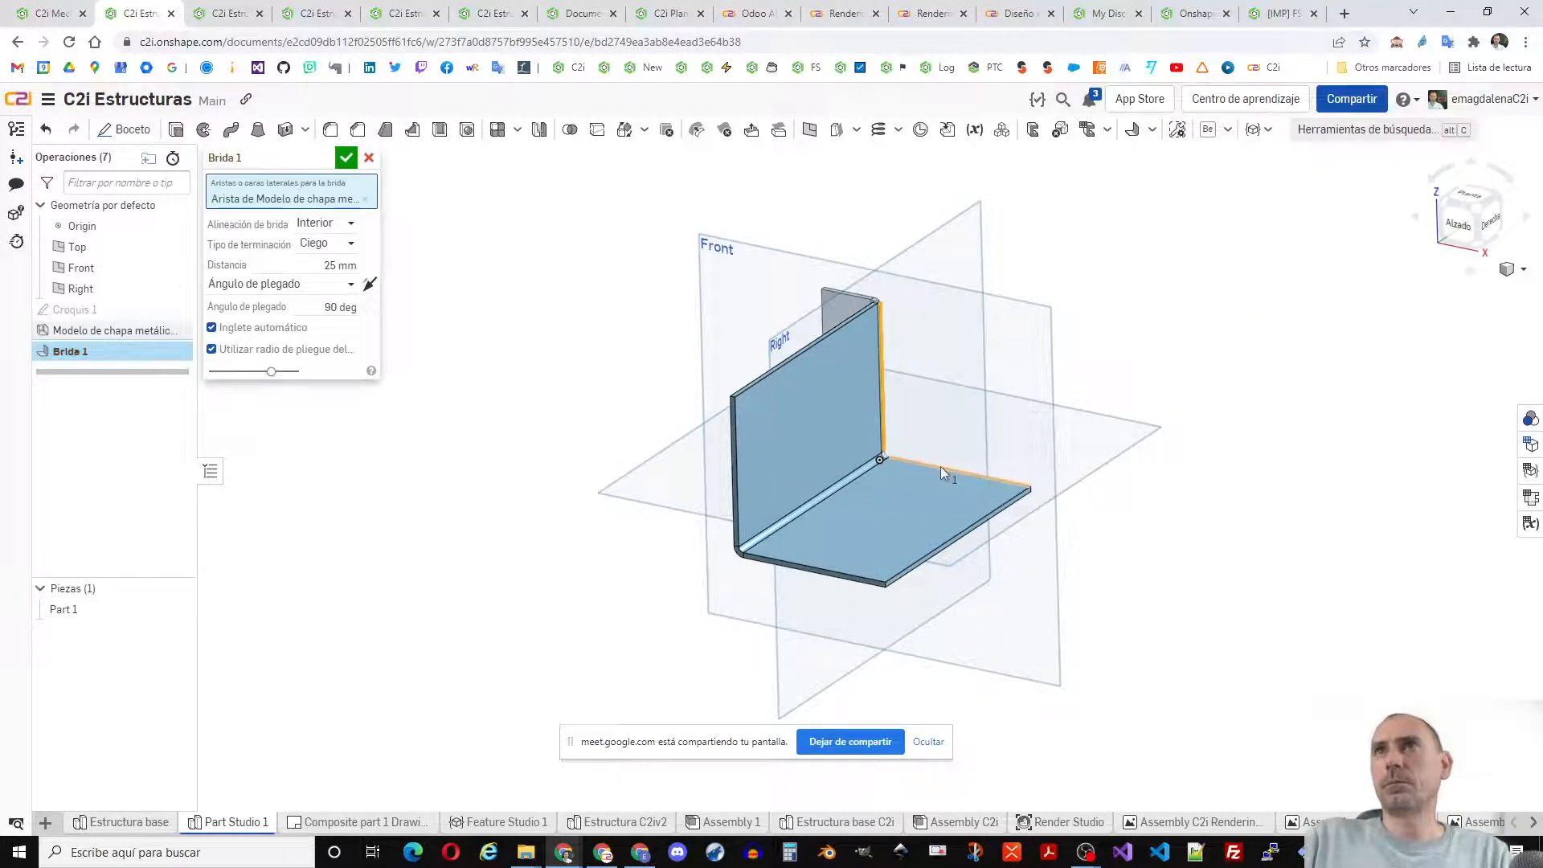
pyautogui.click(940, 466)
pyautogui.click(369, 303)
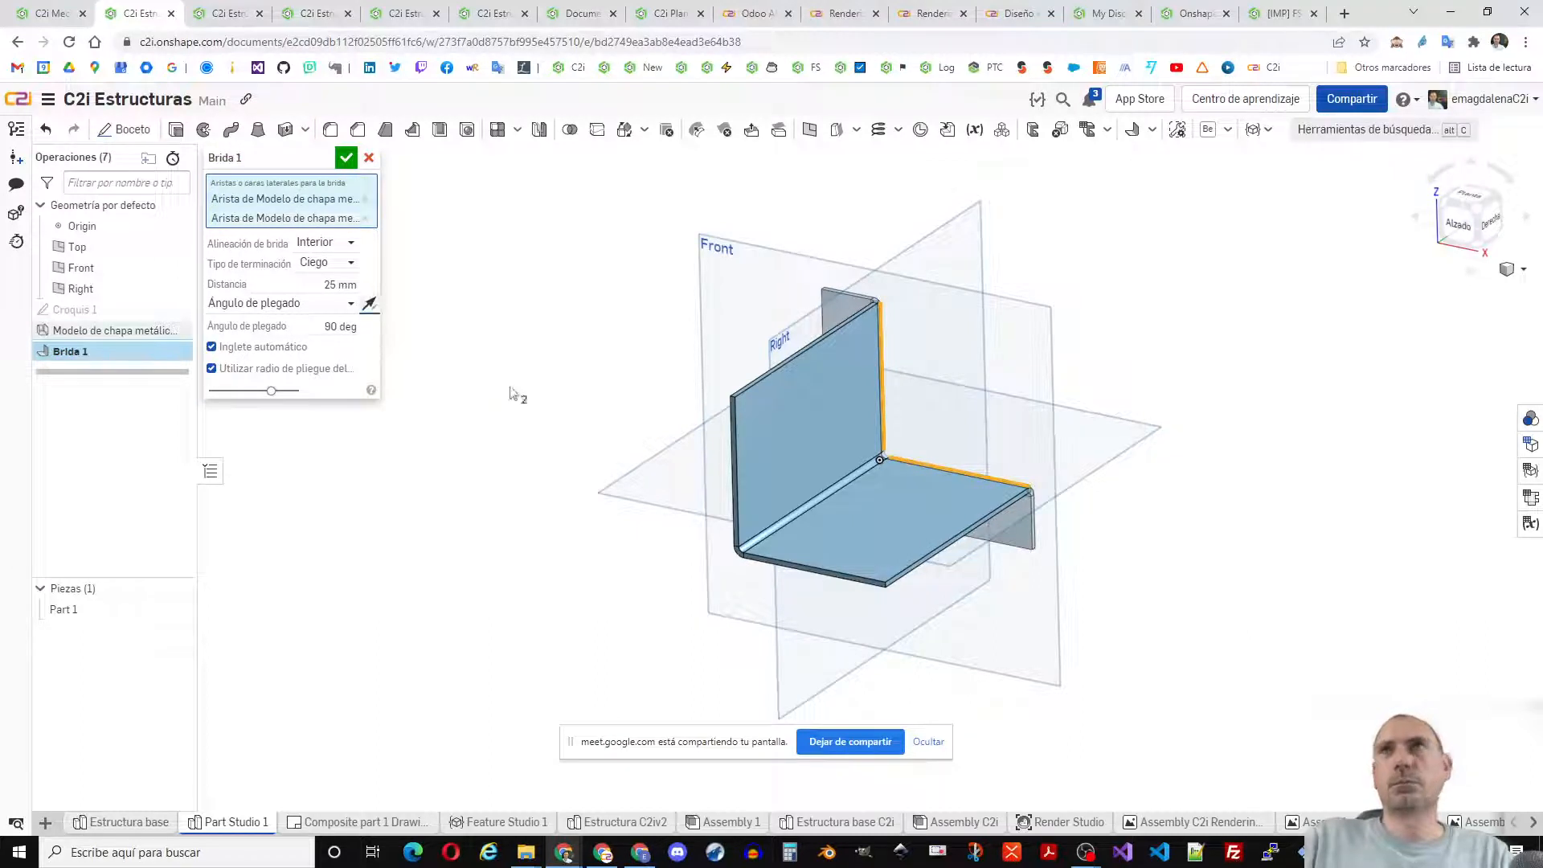
pyautogui.click(346, 157)
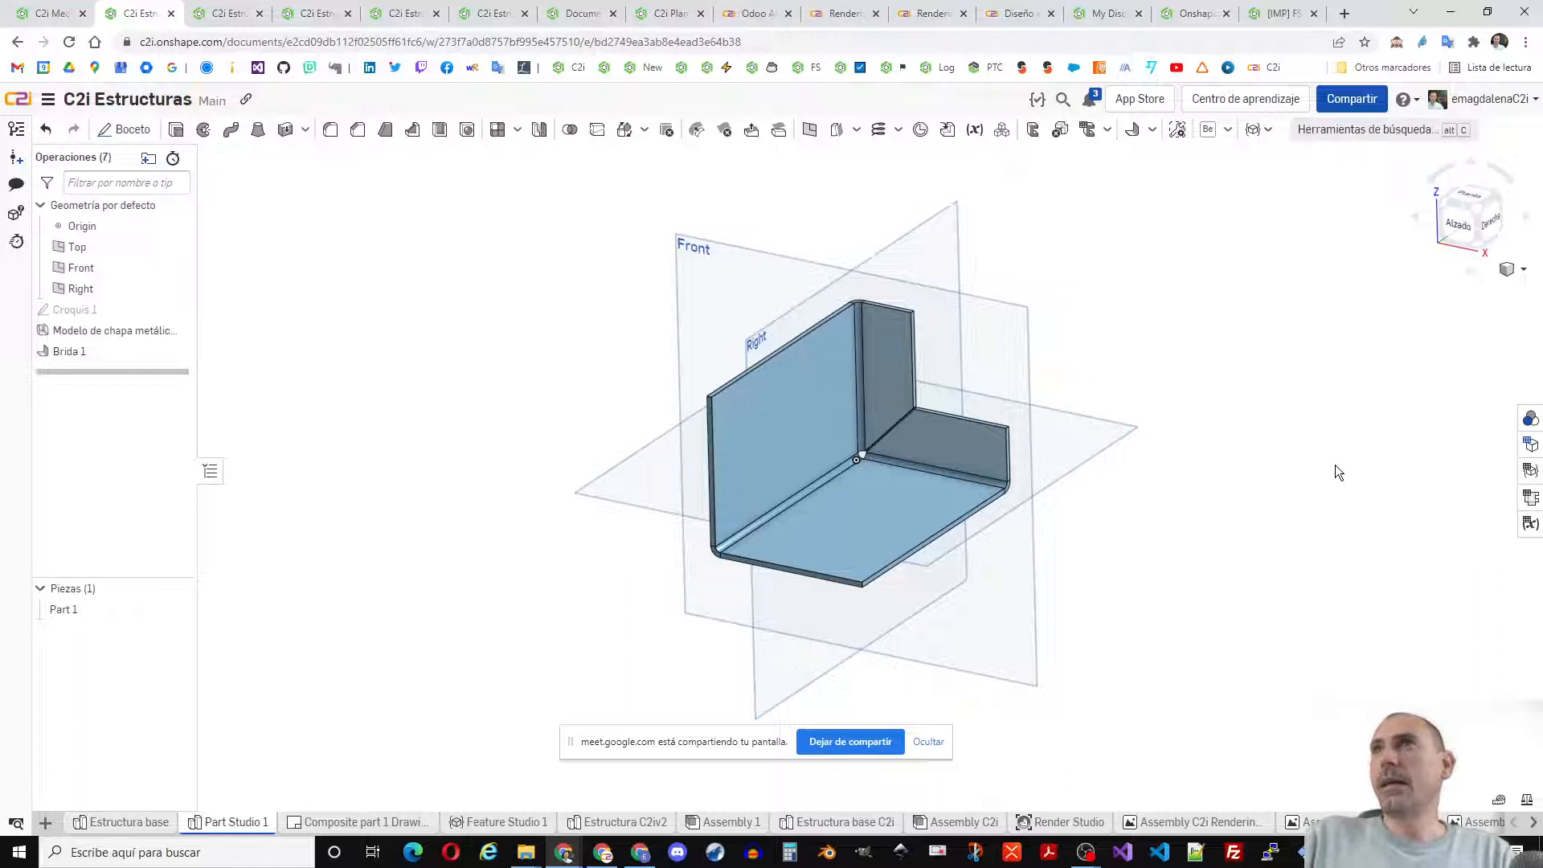
# - Show the sheet metal bend table and flat pattern, and hide the reference planes
pyautogui.click(1530, 498)
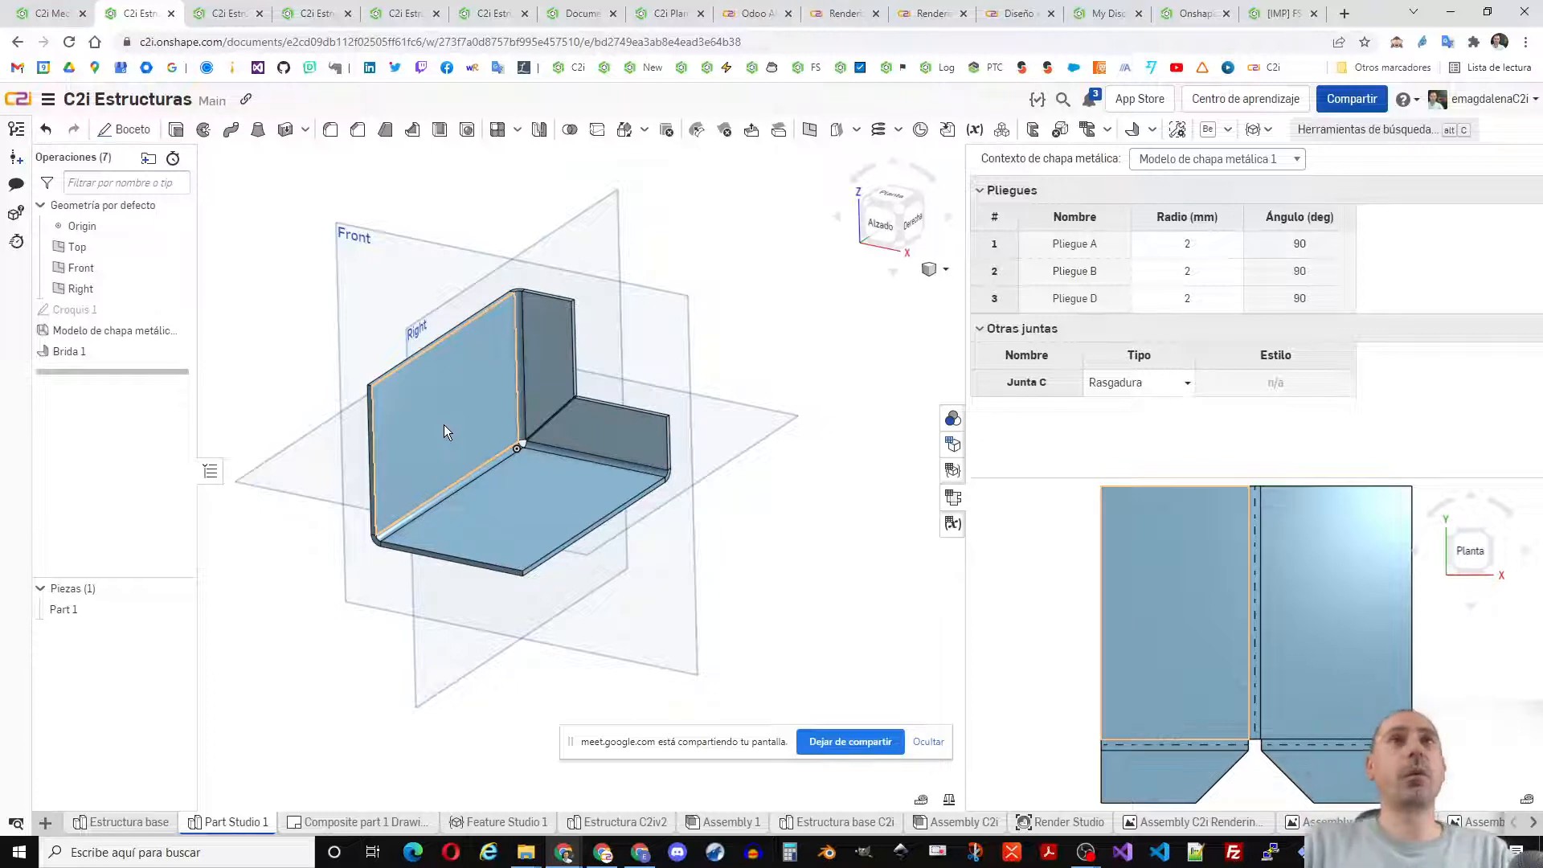
pyautogui.moveTo(444, 425); pyautogui.dragTo(464, 379, button='right')
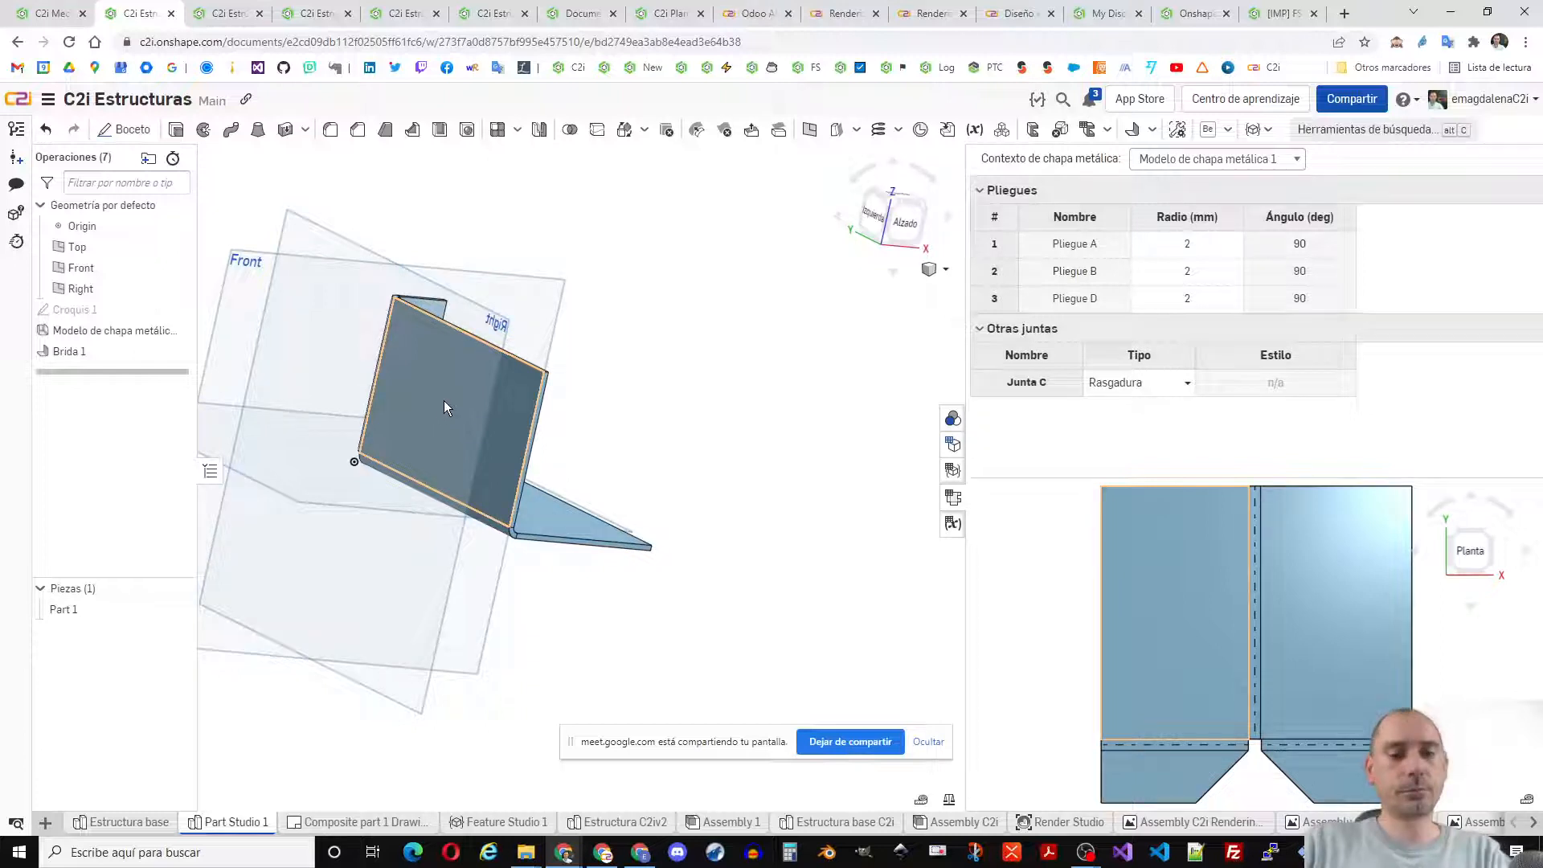
pyautogui.press('p')
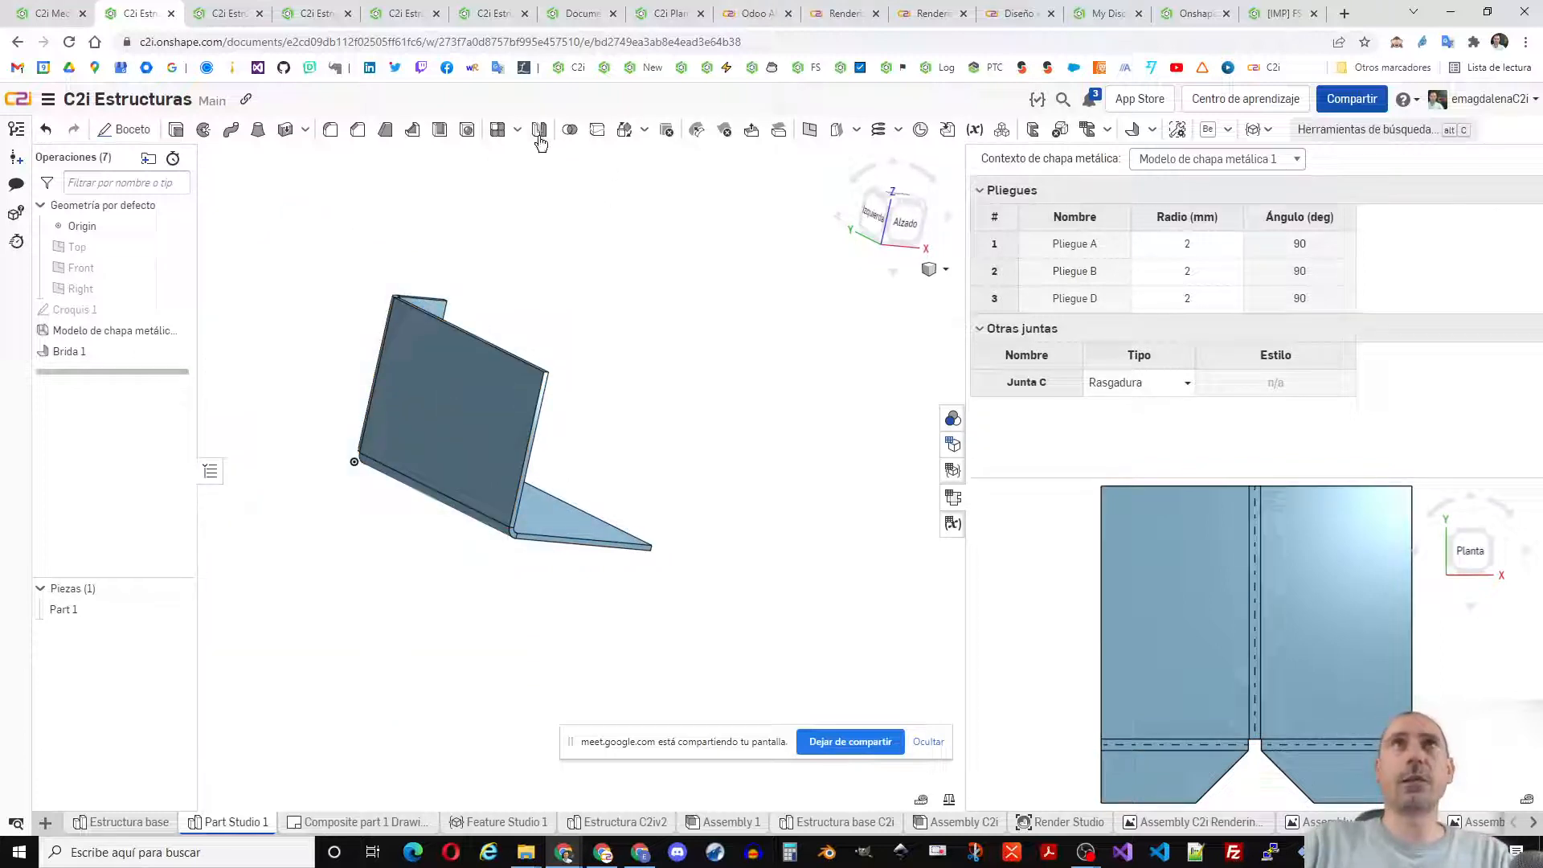
# - Add a blind countersunk DIN M8 tapped hole at the centre of the vertical wall's outer face
pyautogui.click(466, 131)
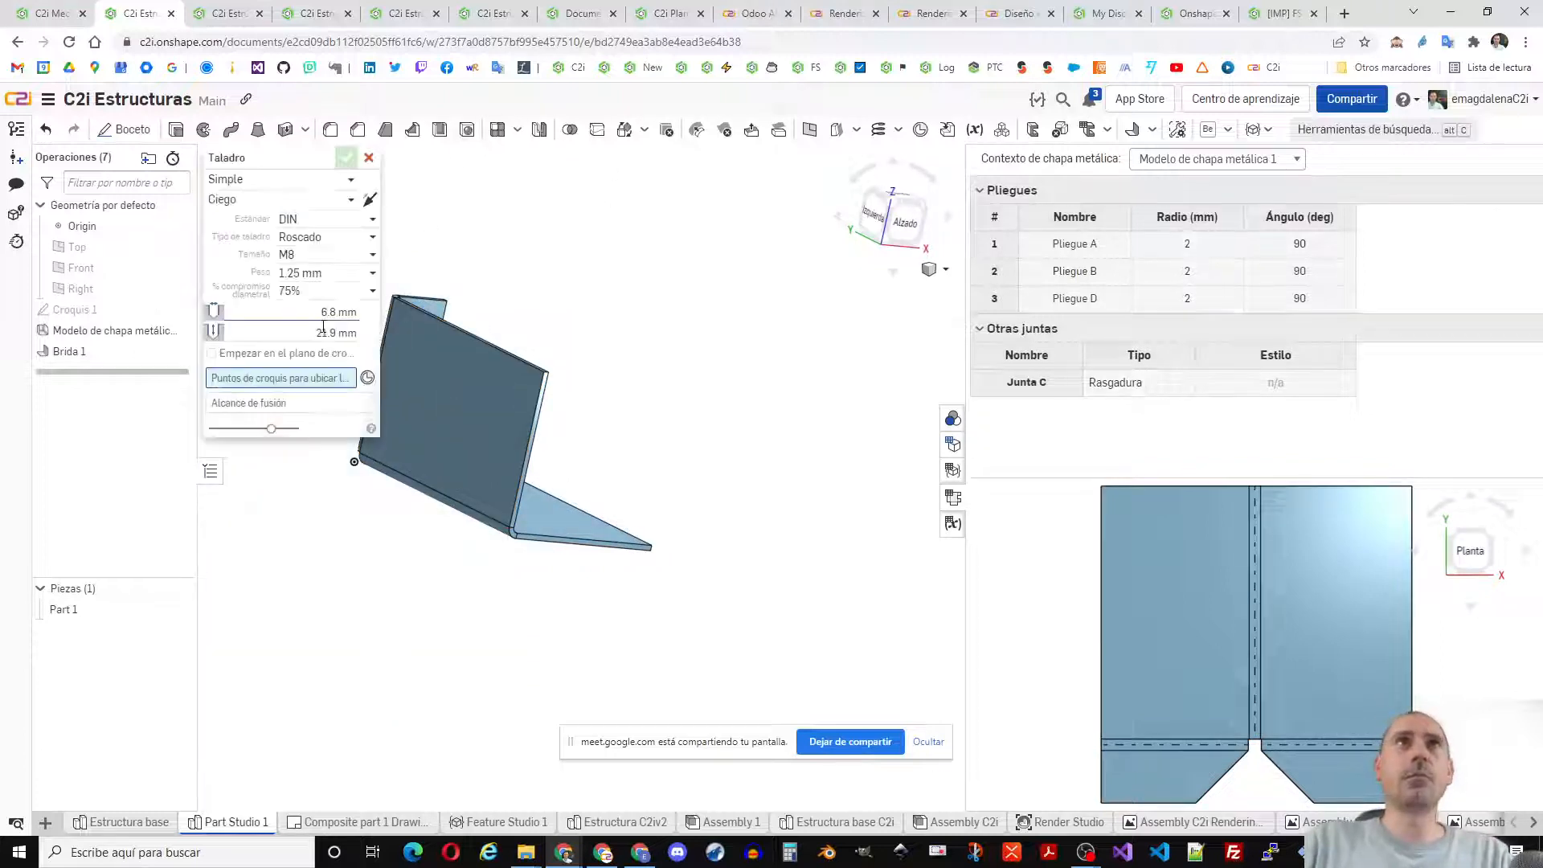
pyautogui.click(261, 186)
pyautogui.click(242, 244)
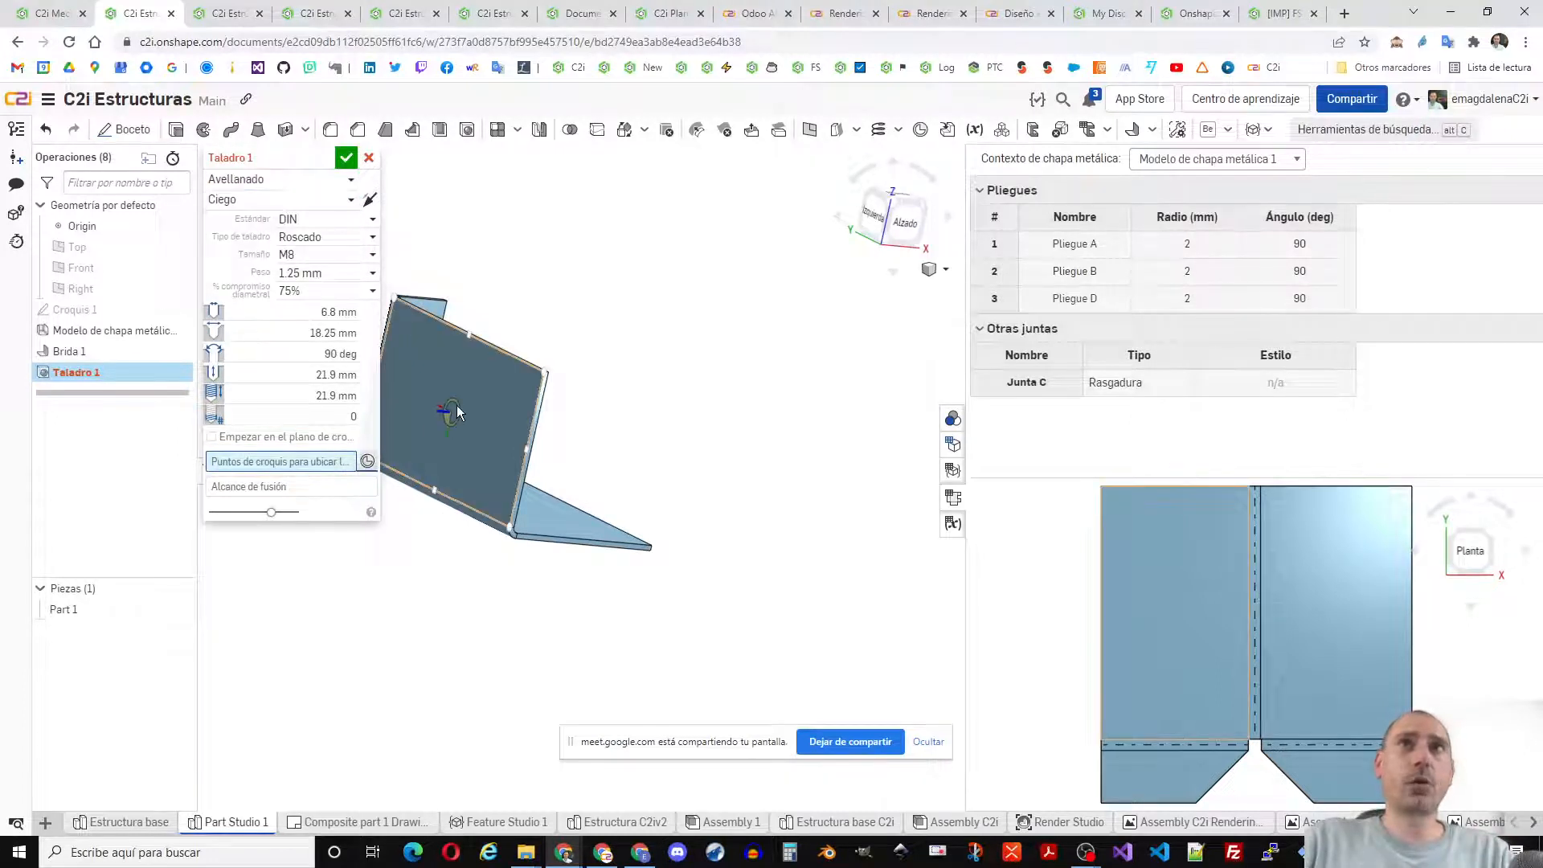
pyautogui.click(458, 412)
pyautogui.scroll(3, 458, 413)
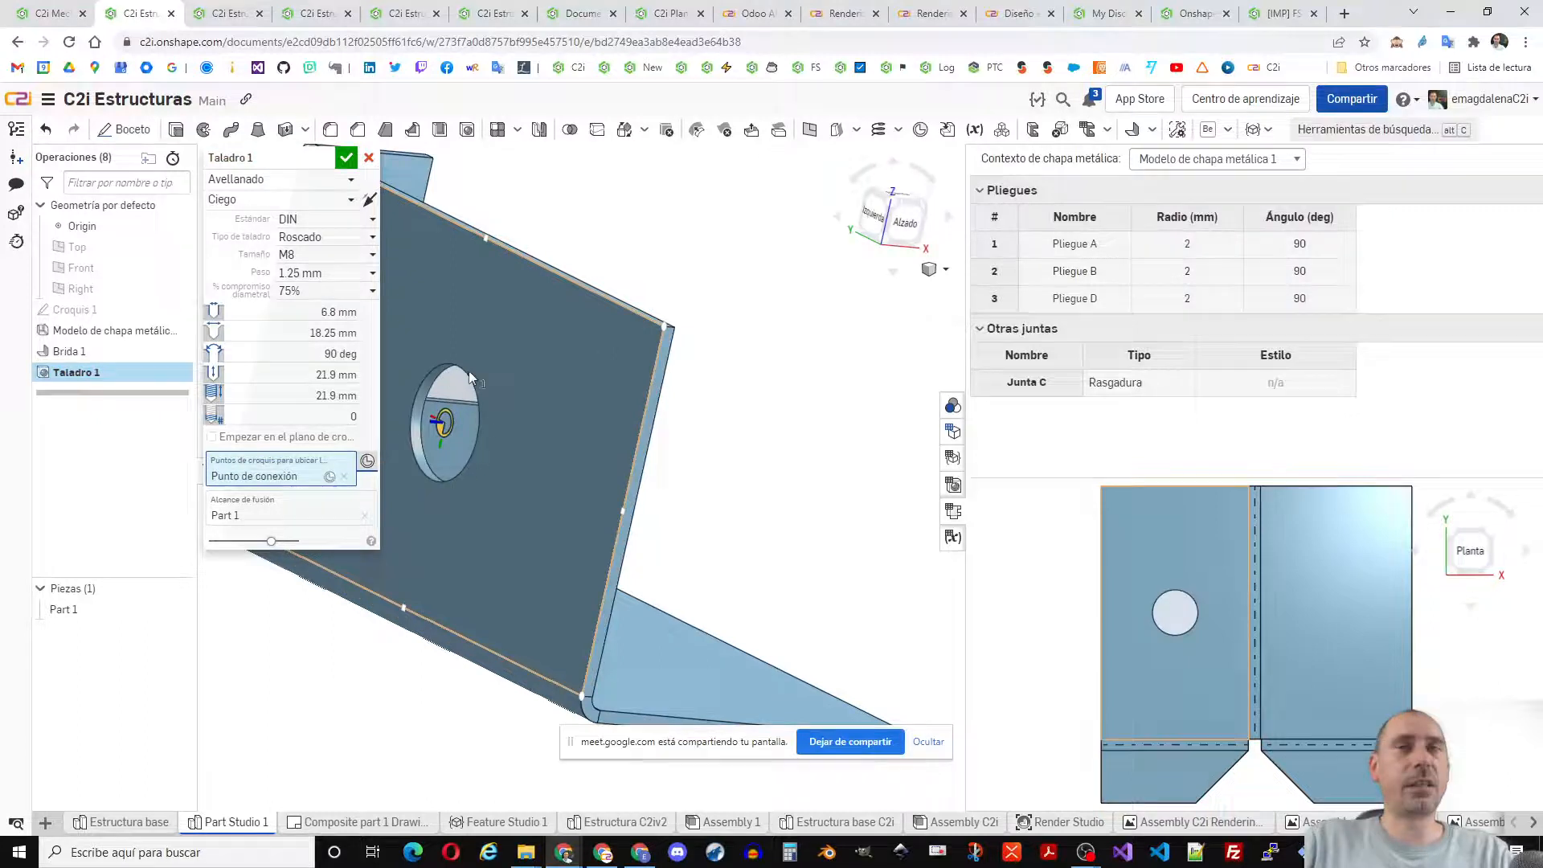
pyautogui.click(369, 200)
pyautogui.scroll(-3, 518, 405)
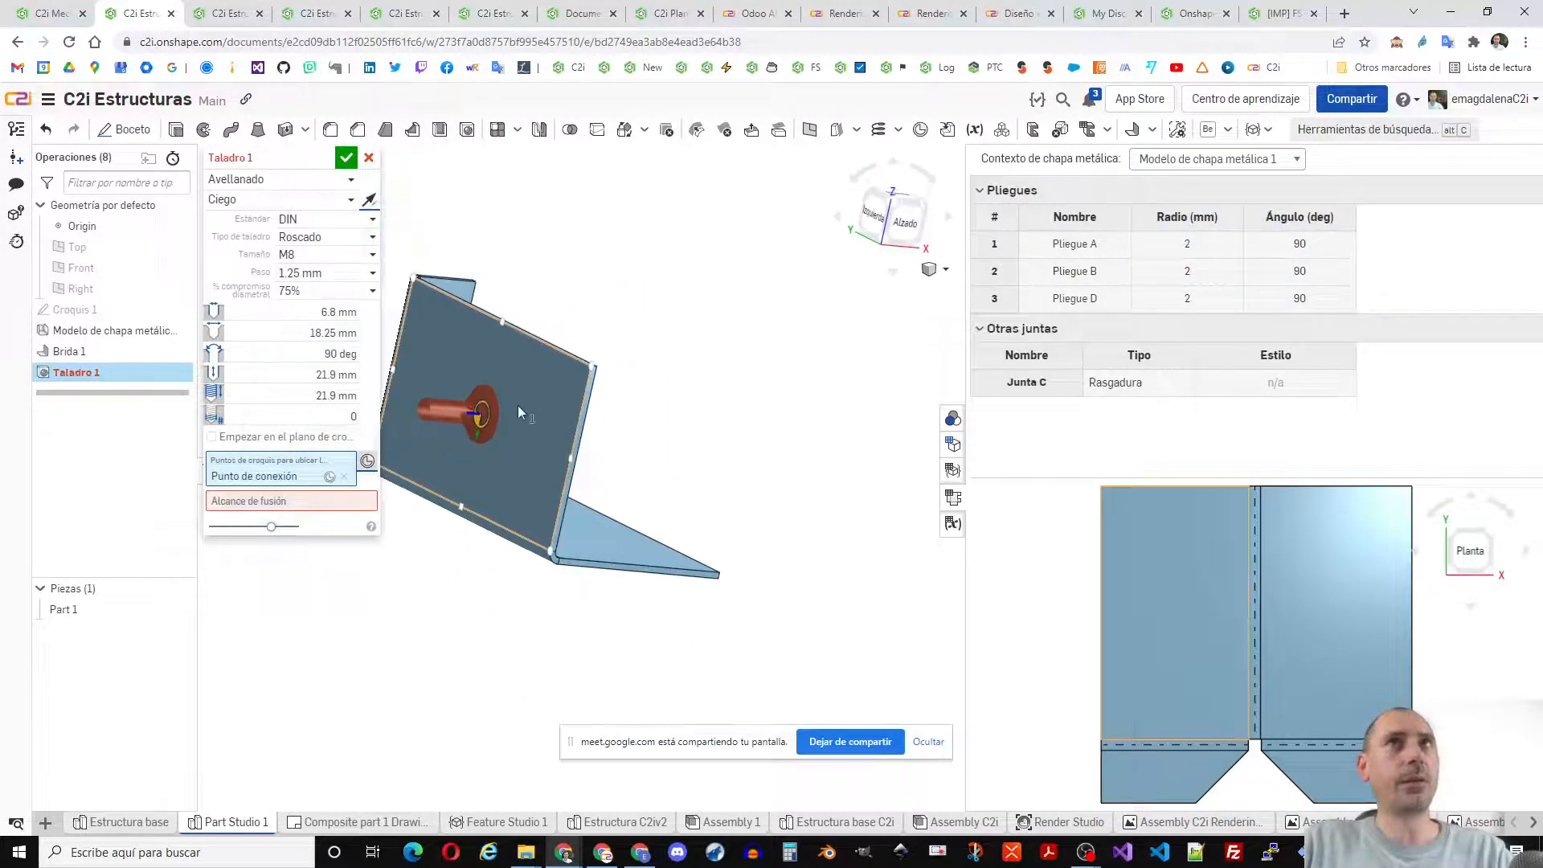
pyautogui.scroll(3, 498, 403)
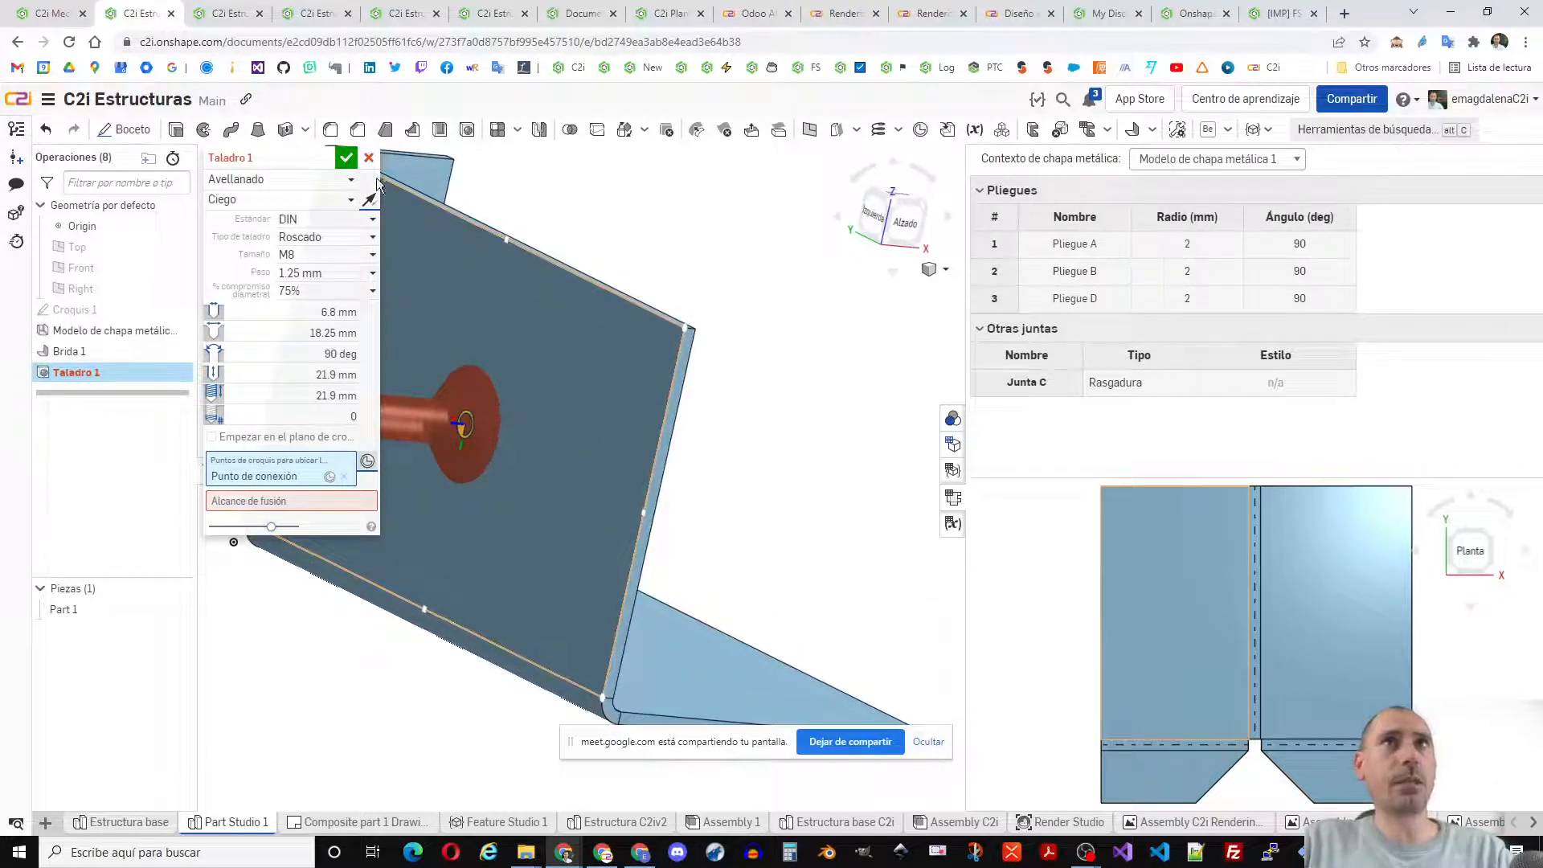
pyautogui.click(370, 202)
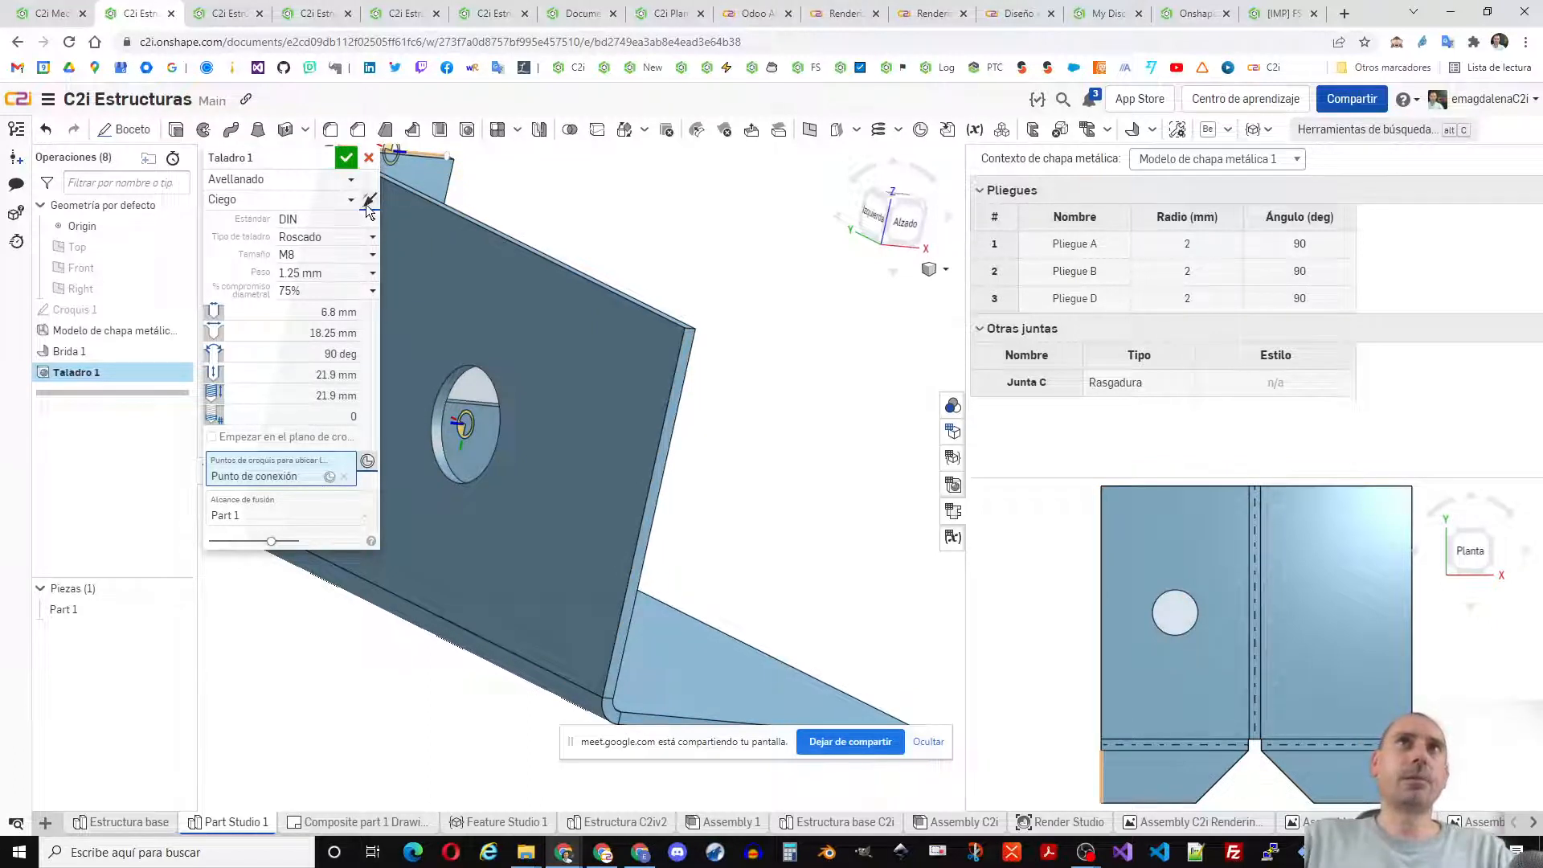
pyautogui.click(348, 163)
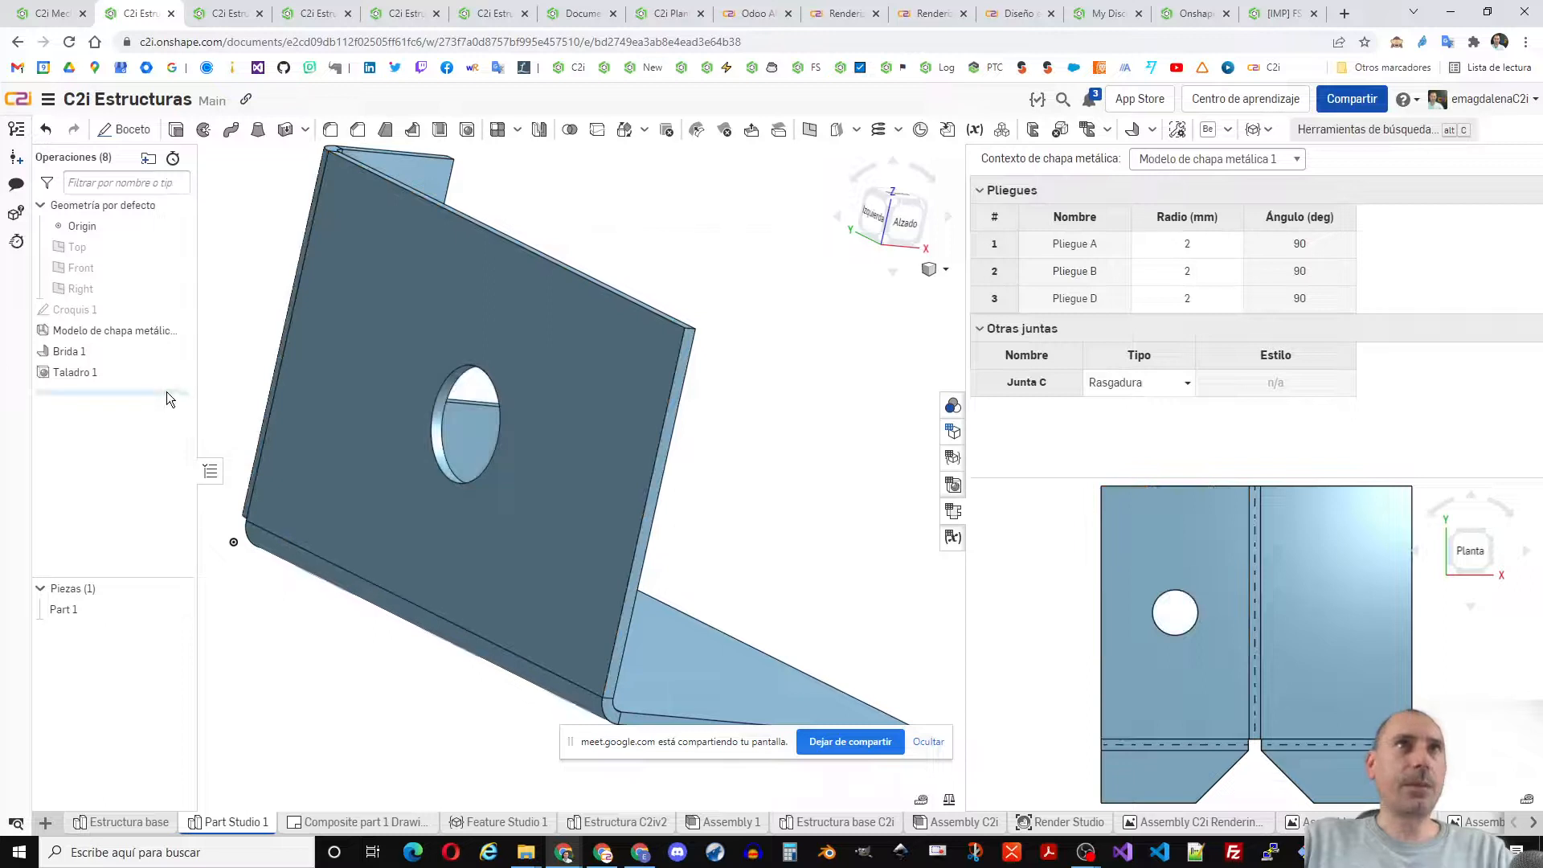
# - Insert a feature finishing the sheet metal model of the part before the hole, and roll the history forward past the hole
pyautogui.moveTo(167, 373); pyautogui.dragTo(168, 376)
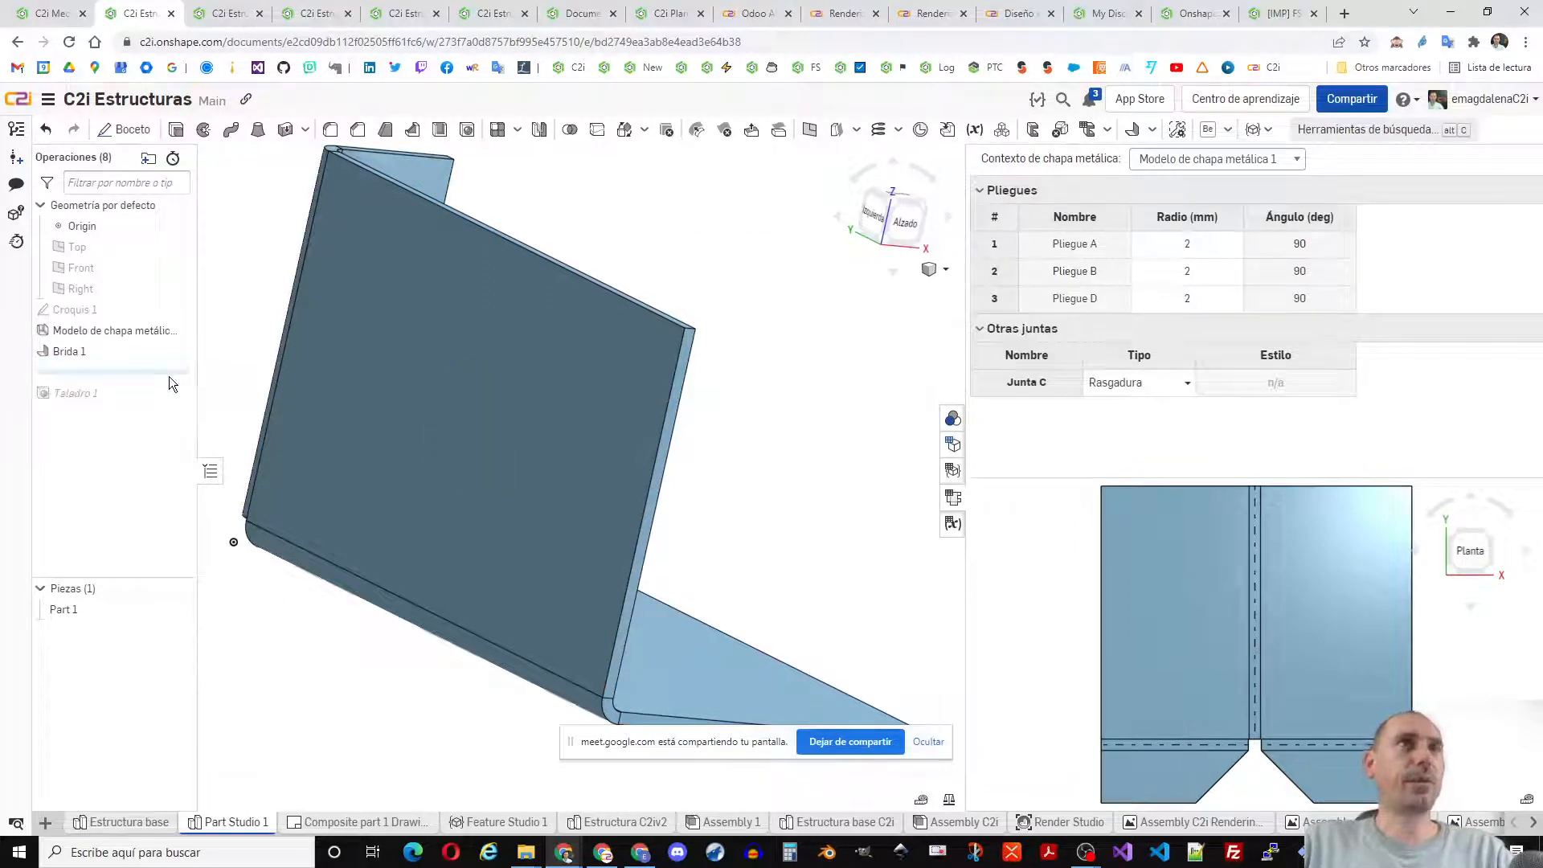
pyautogui.click(1153, 132)
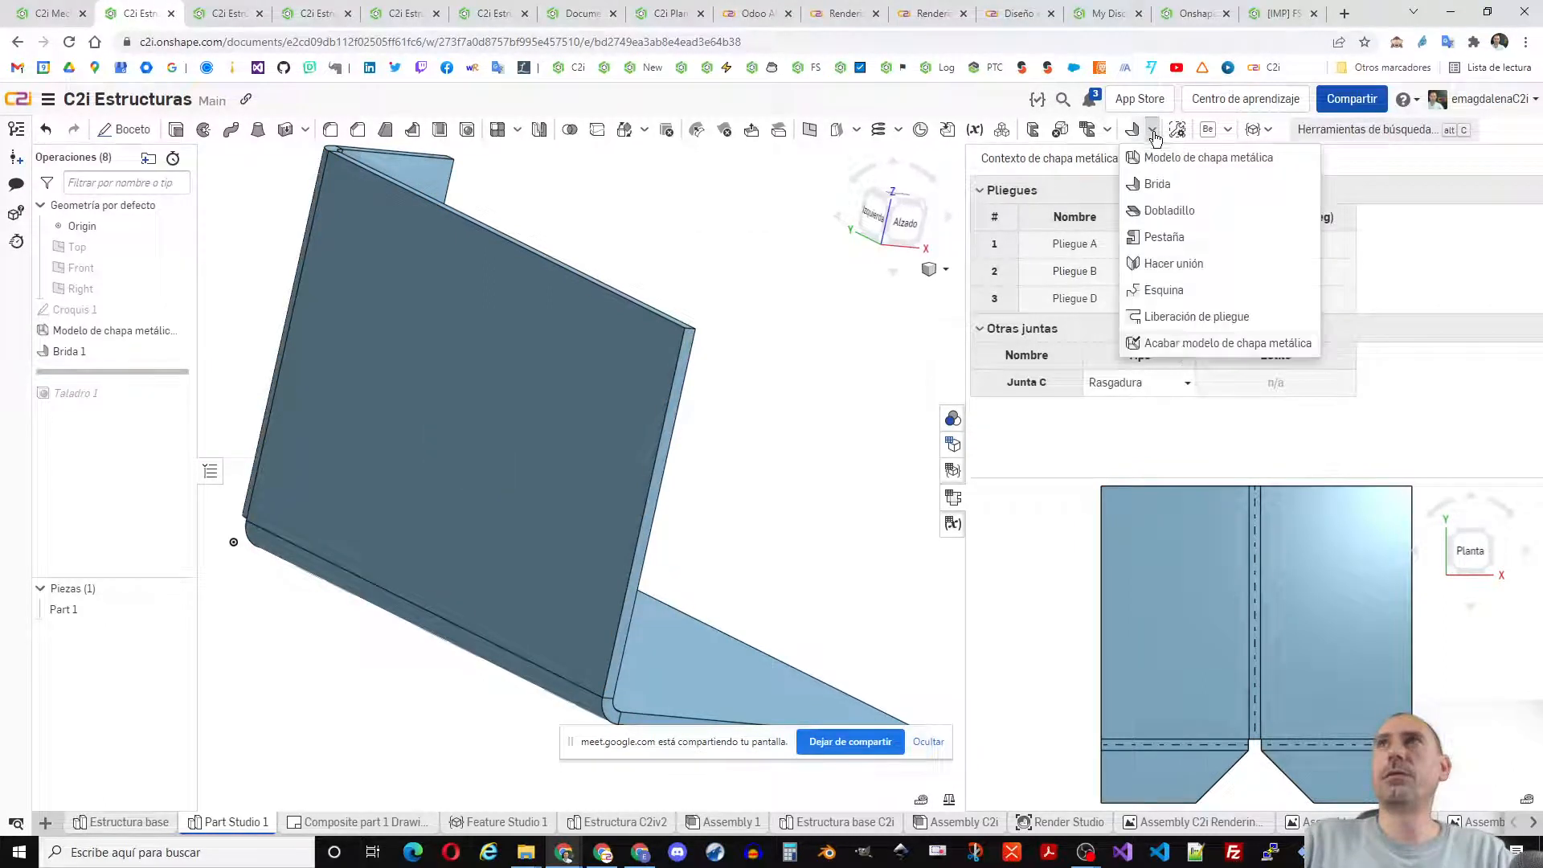
pyautogui.click(1186, 344)
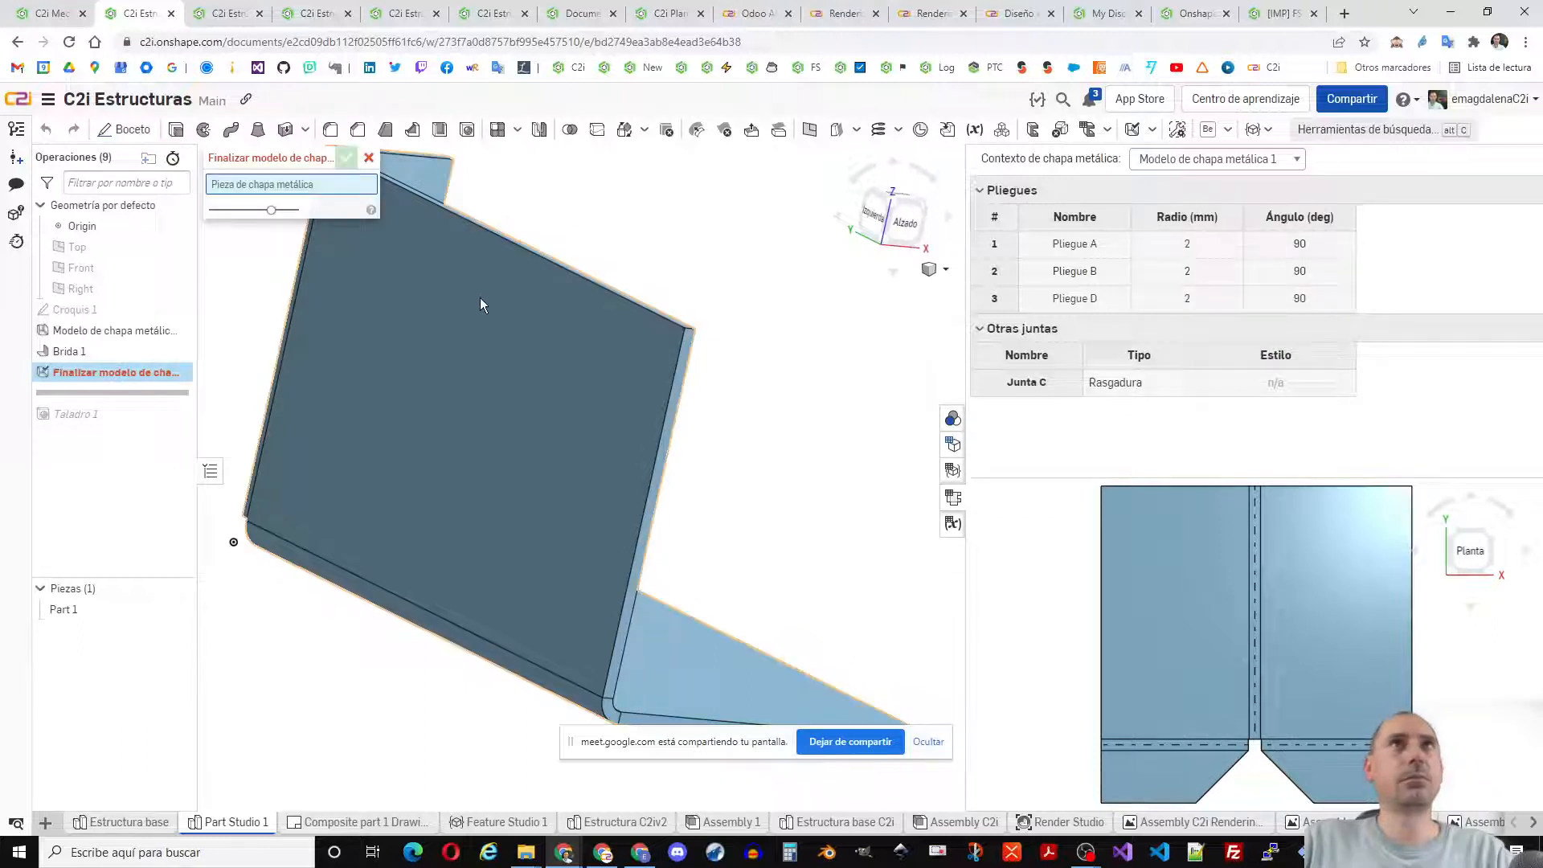
pyautogui.click(346, 157)
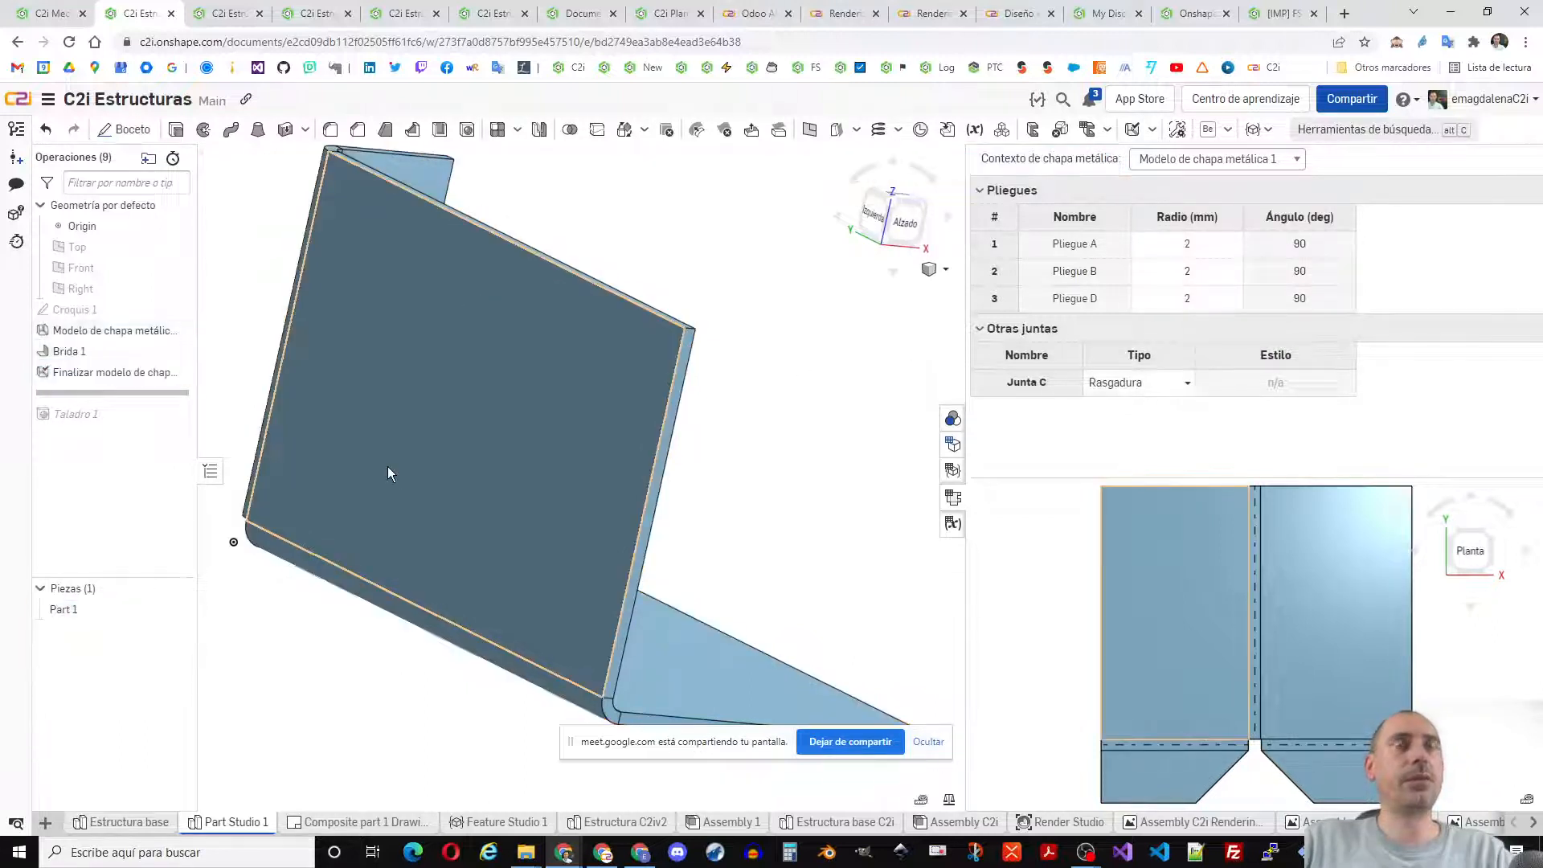
pyautogui.moveTo(140, 429); pyautogui.dragTo(138, 426)
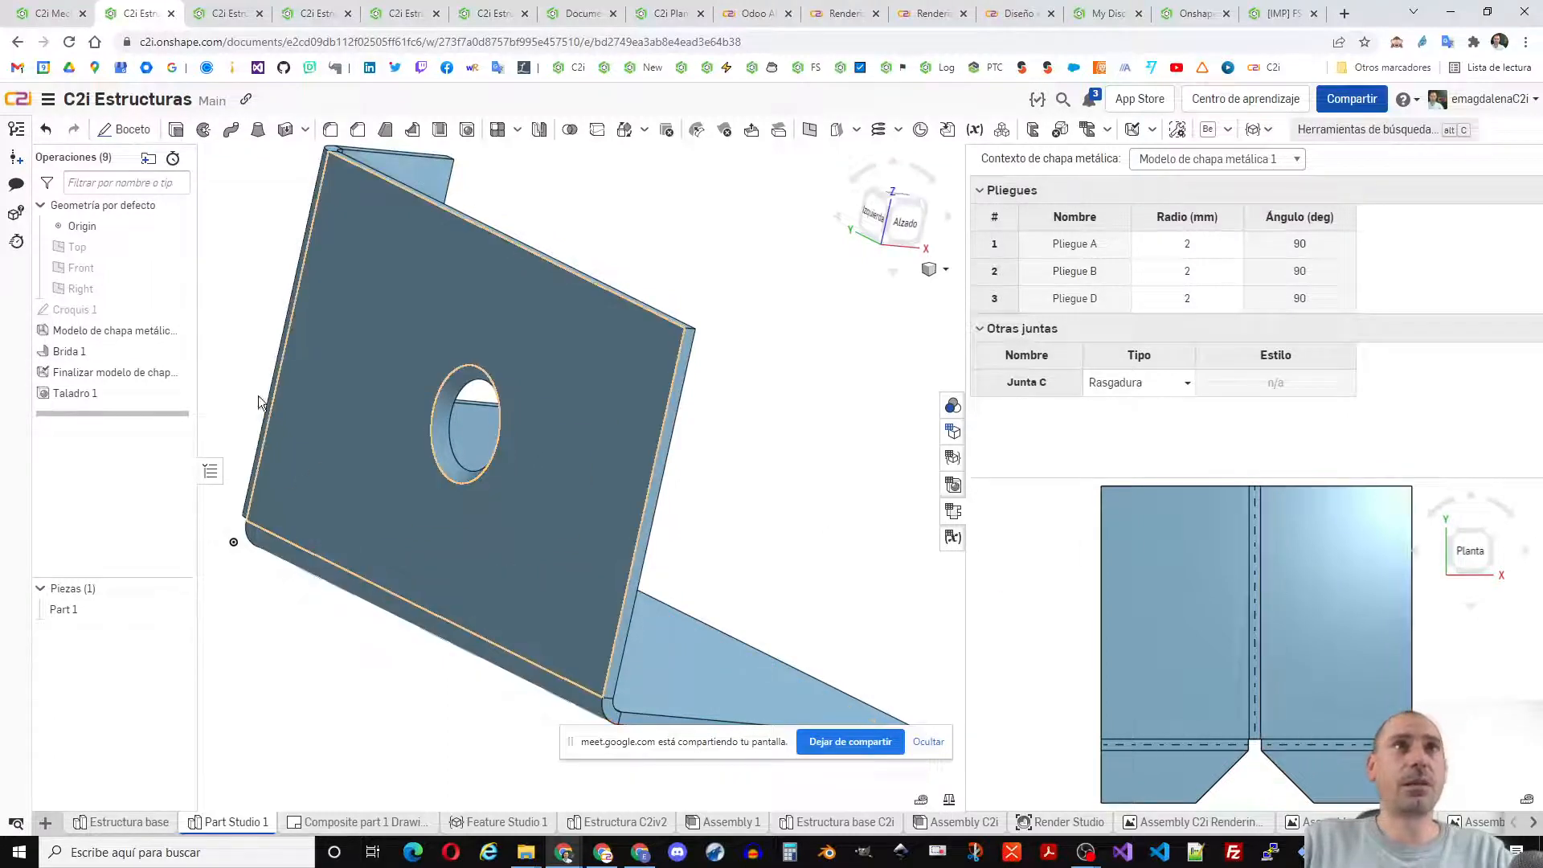
# - Roll back to just before the hole and fillet the vertical wall's upper corner away from the flange with a 20 mm radius
pyautogui.moveTo(113, 413); pyautogui.dragTo(130, 379)
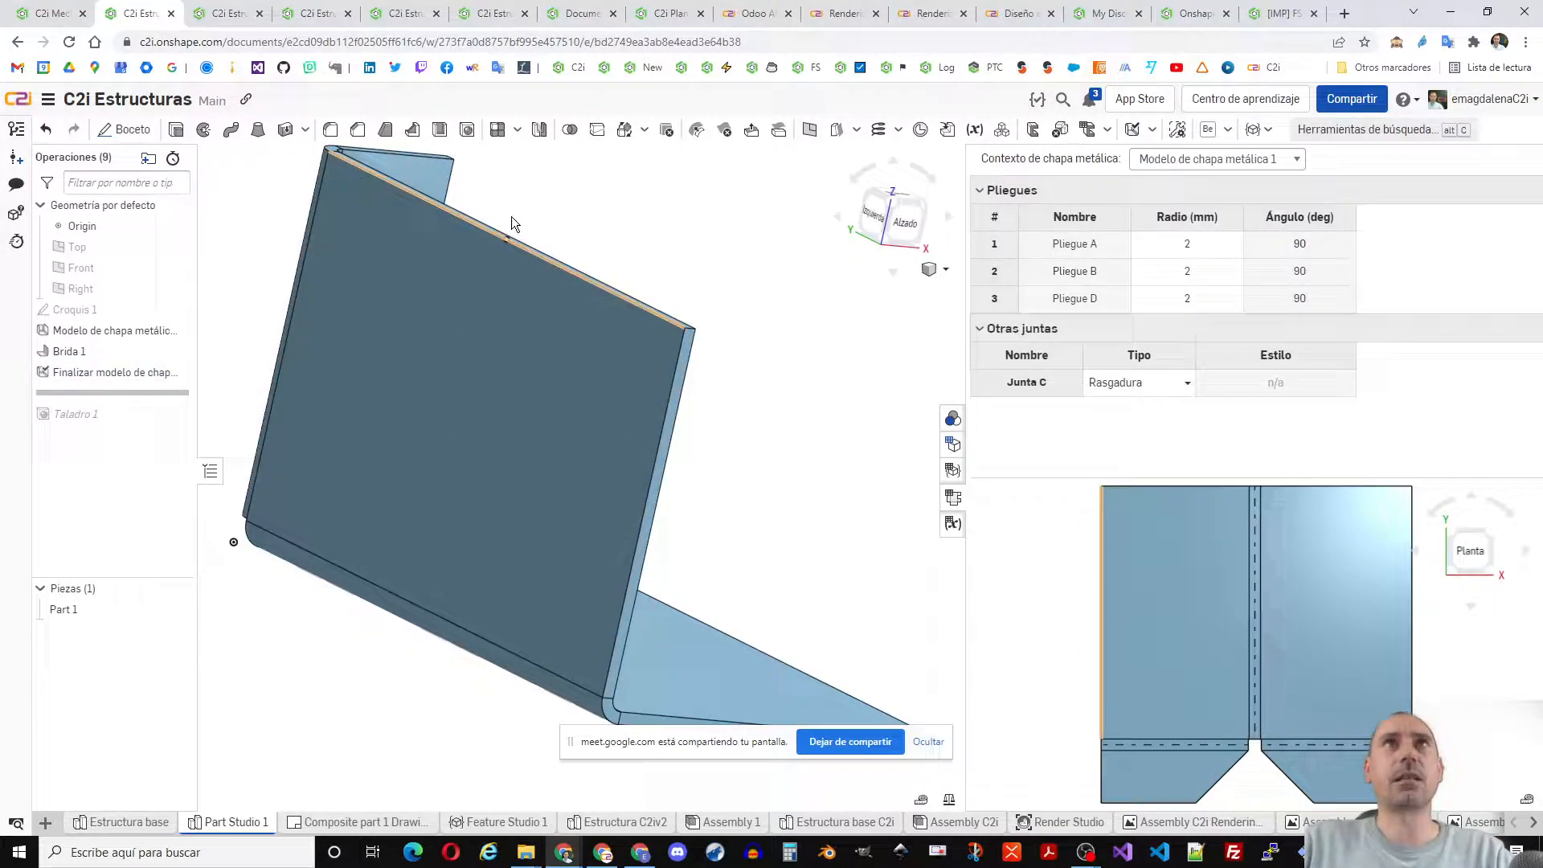
pyautogui.click(330, 129)
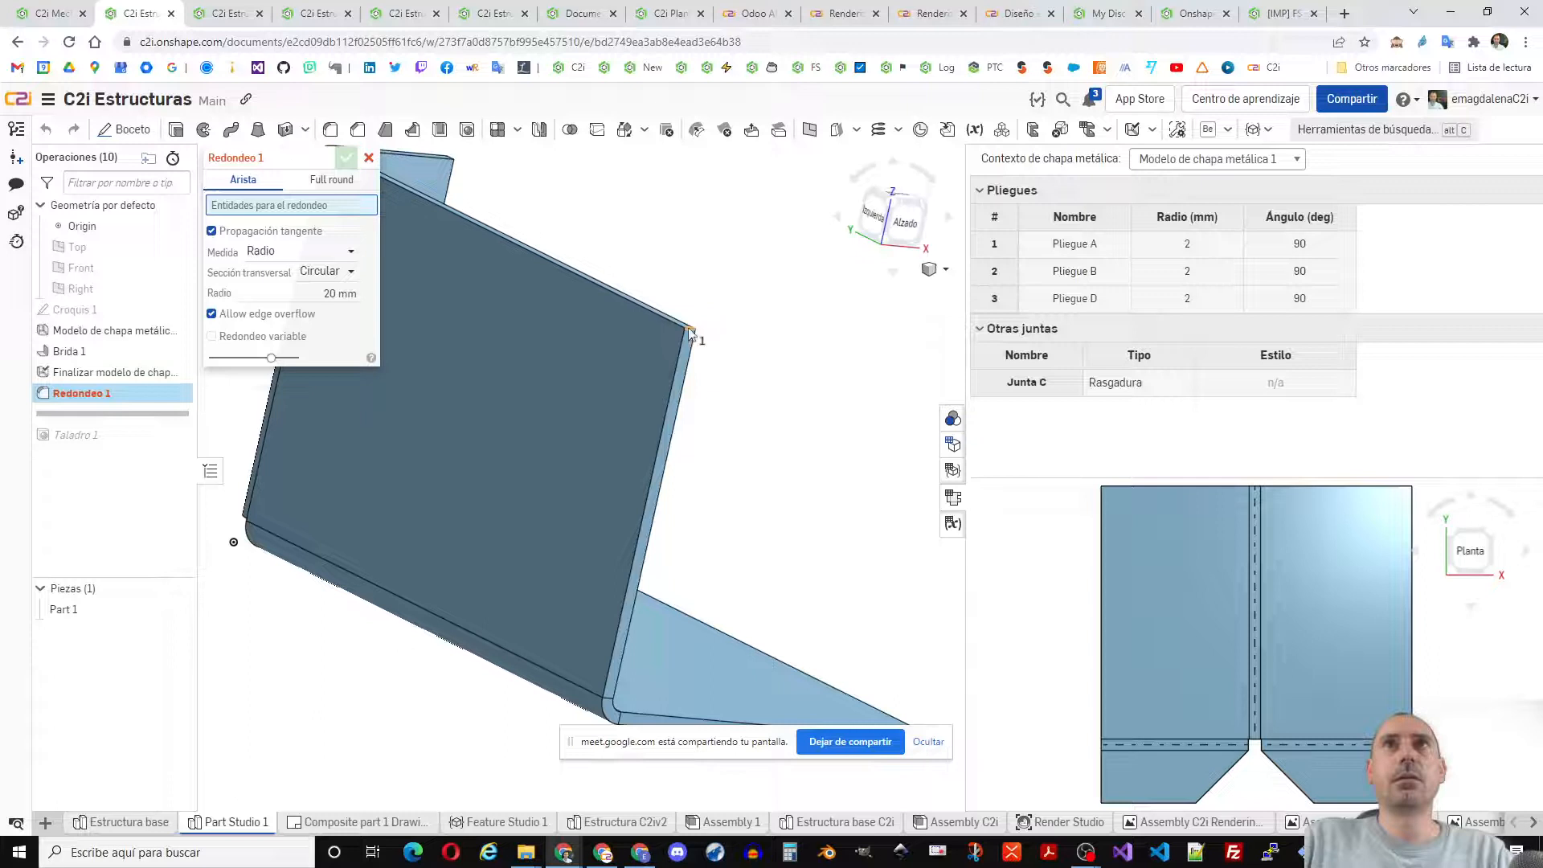
pyautogui.click(694, 331)
pyautogui.click(347, 157)
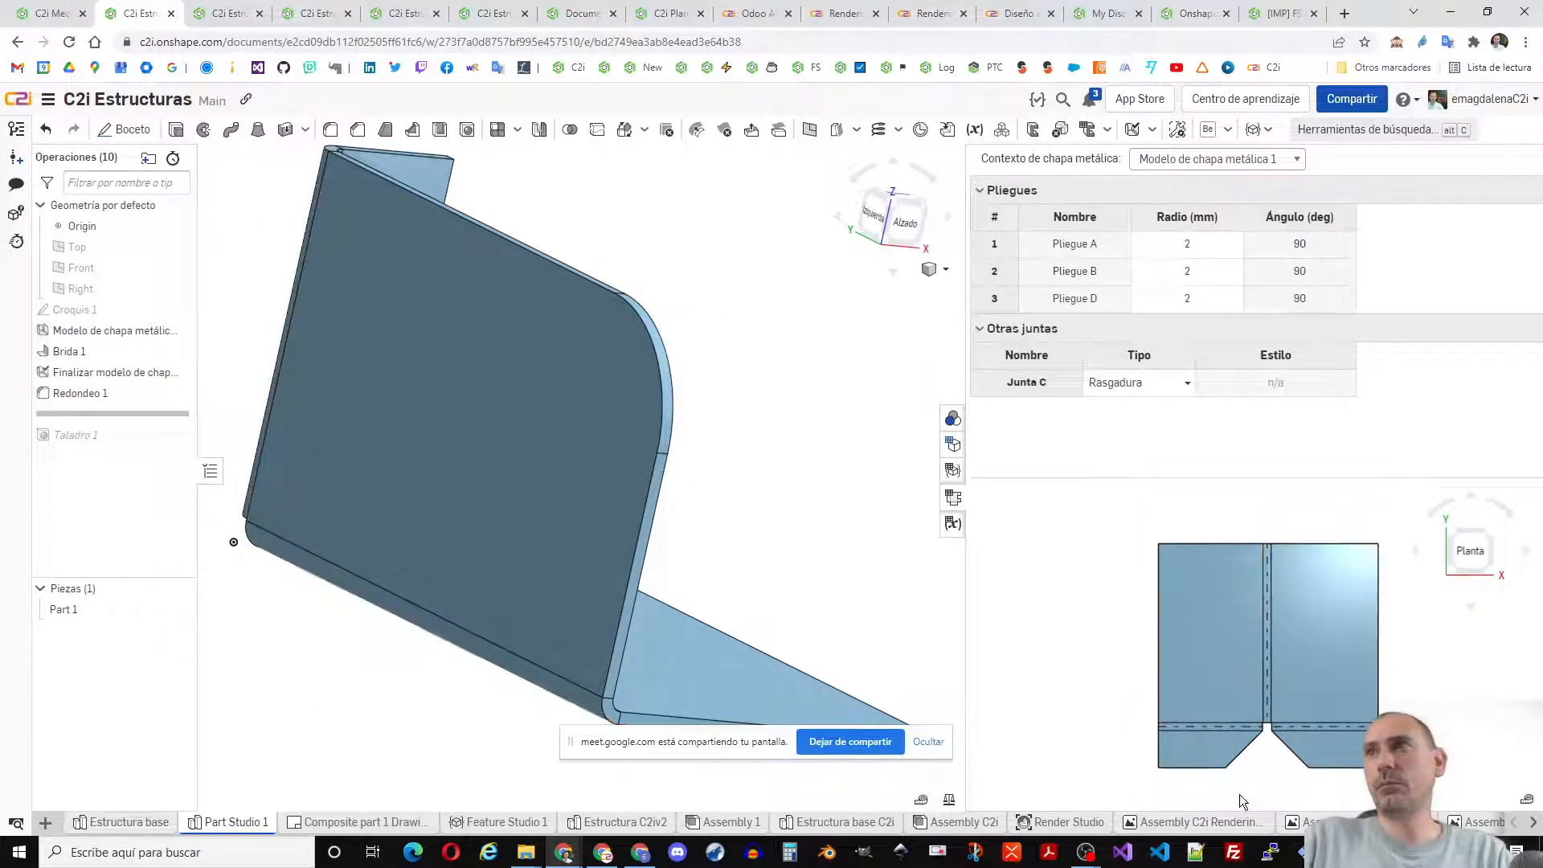
# - Try the fillet ahead of the finish sheet metal feature to compare the flat pattern, and return it to its place after that feature
pyautogui.moveTo(112, 393); pyautogui.dragTo(114, 372)
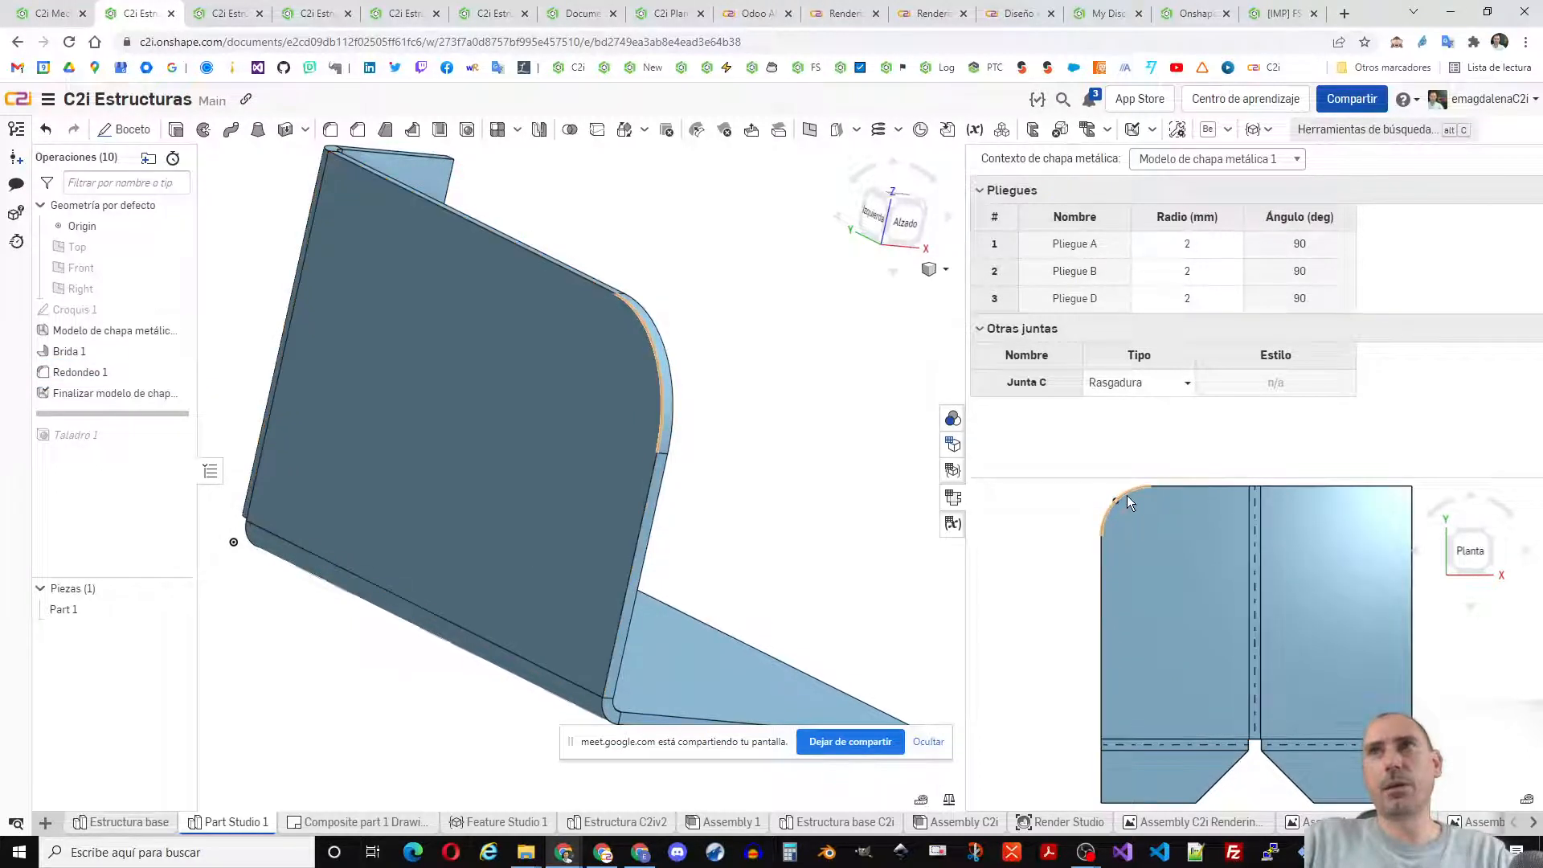
pyautogui.moveTo(95, 378); pyautogui.dragTo(97, 401)
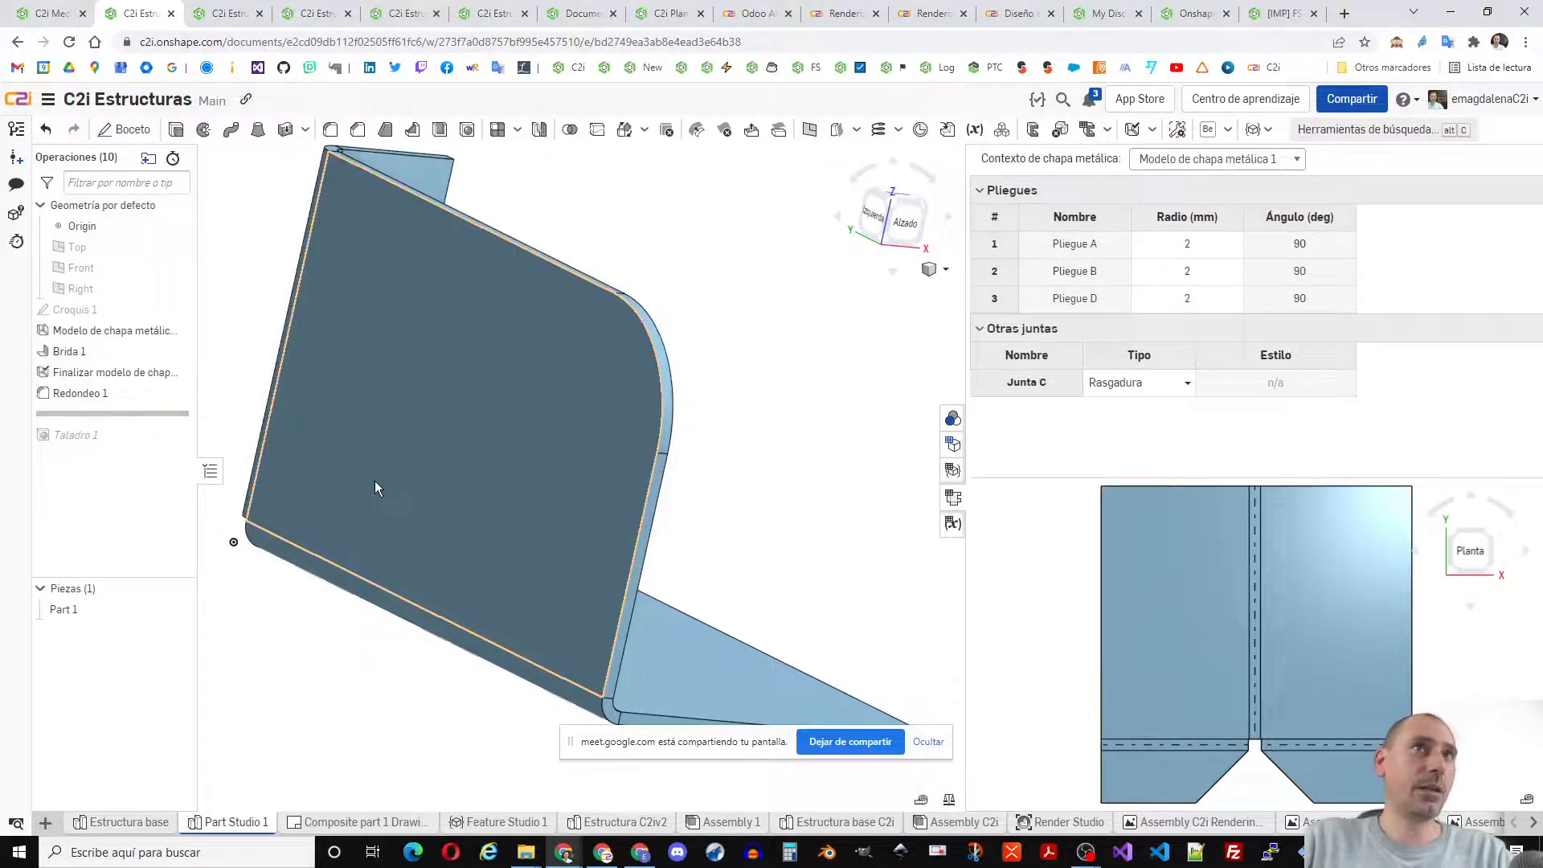
# - Roll the history forward to include the hole and inspect the bent part from its inner side
pyautogui.moveTo(133, 412); pyautogui.dragTo(141, 447)
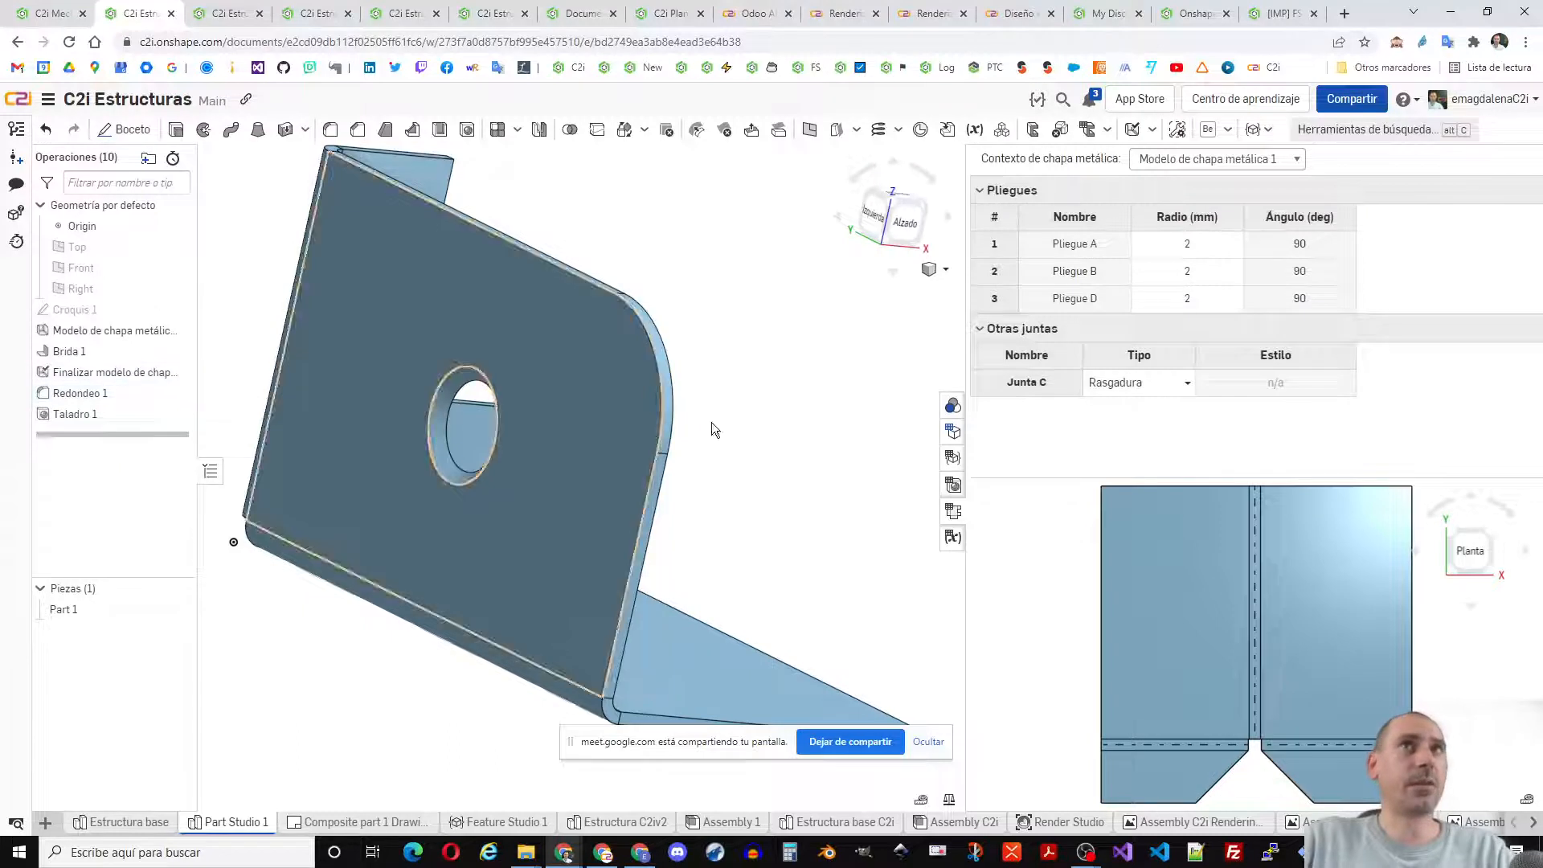
pyautogui.moveTo(815, 413); pyautogui.dragTo(726, 437, button='right')
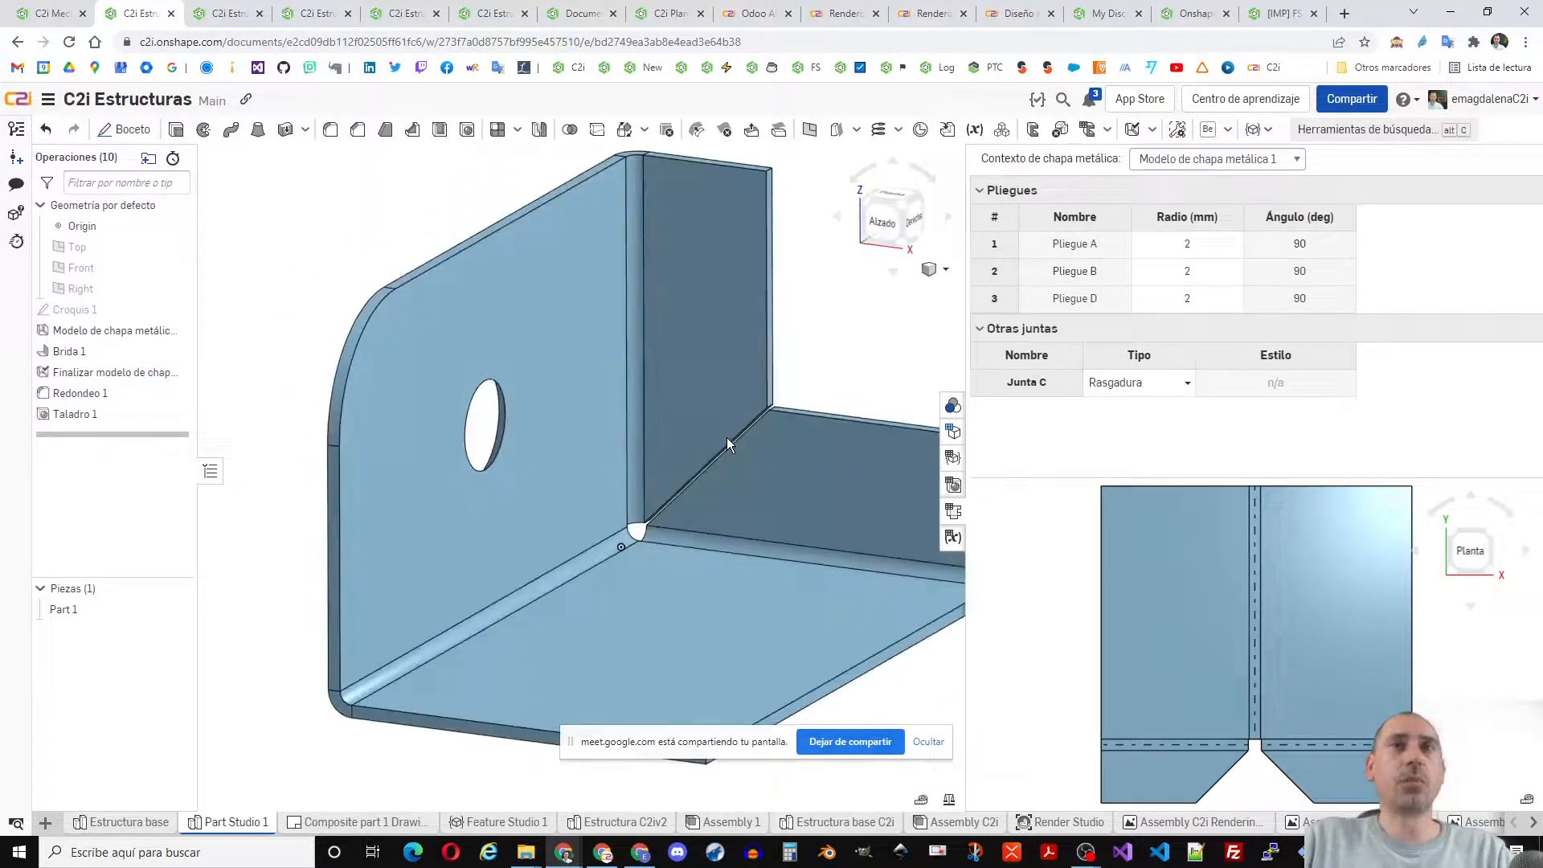
pyautogui.scroll(-2, 675, 454)
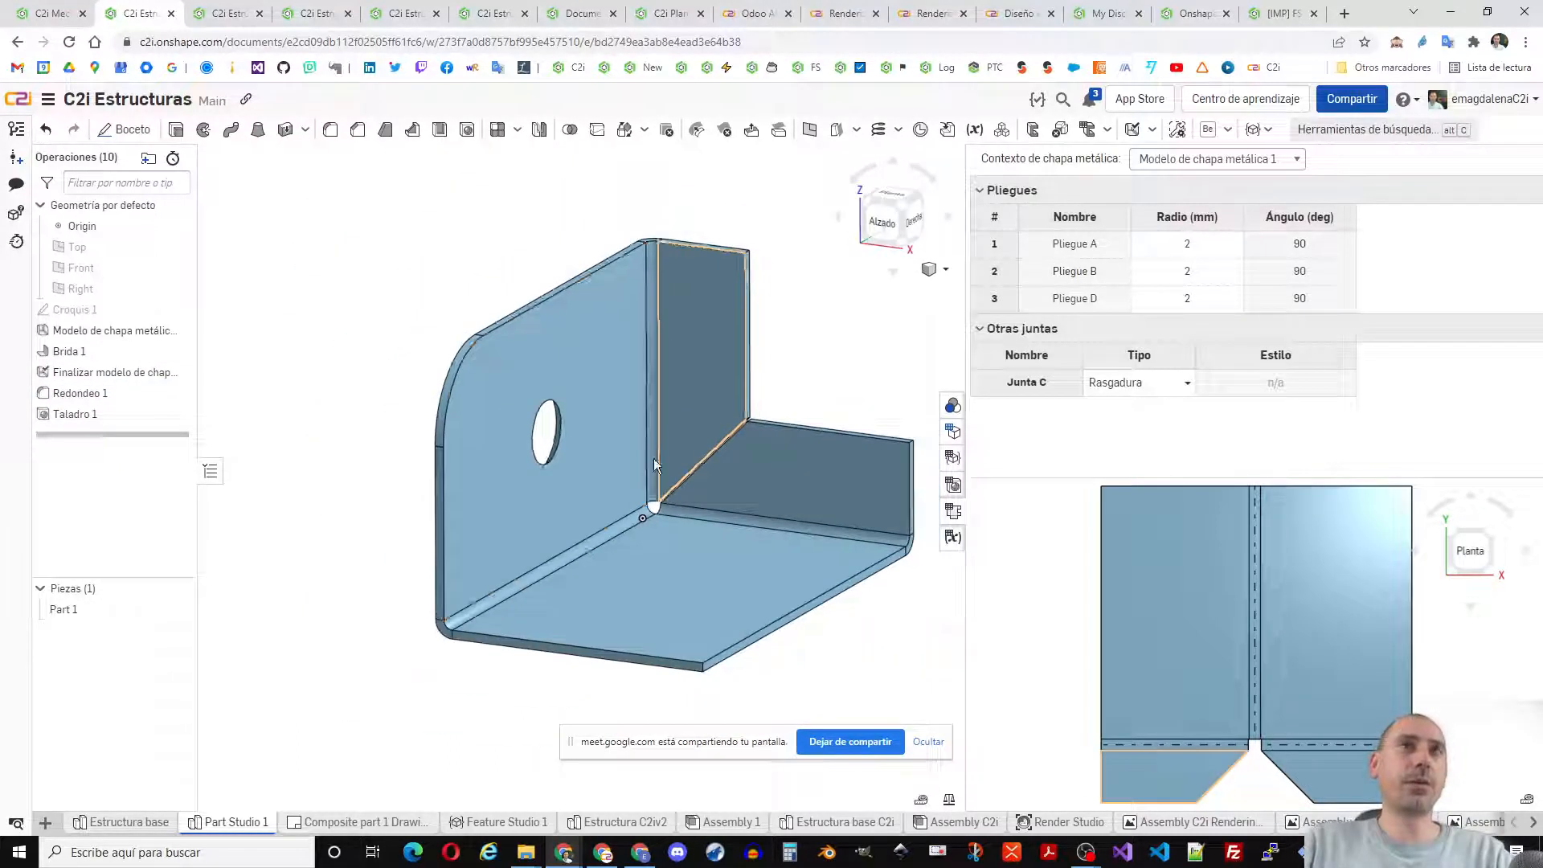
# - Return to the Estructura base studio and examine the frame beside its cut list
pyautogui.click(137, 822)
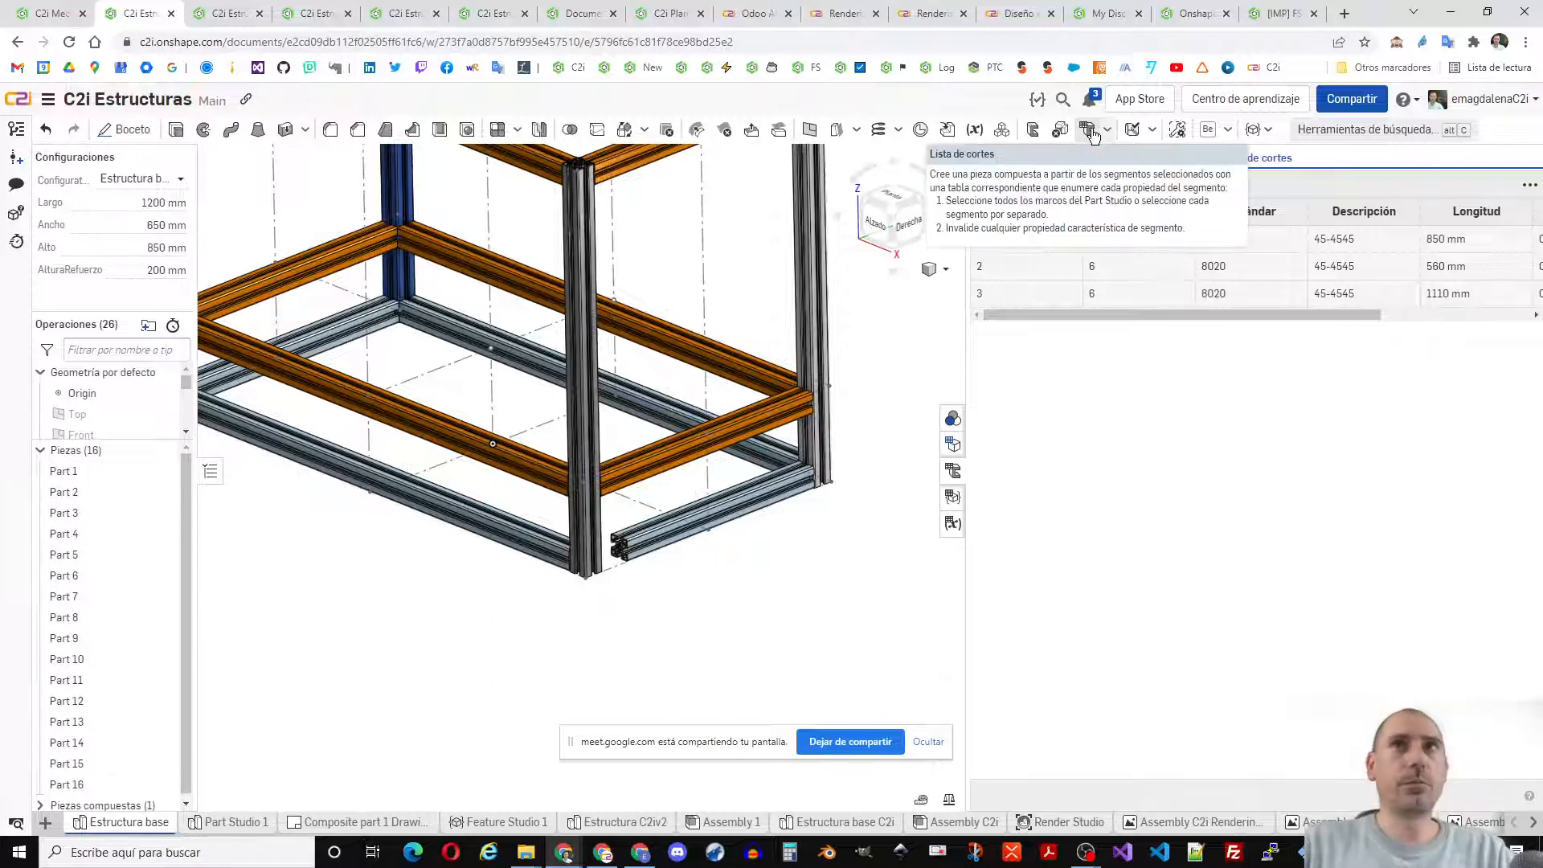
pyautogui.scroll(-3, 594, 546)
pyautogui.scroll(2, 611, 550)
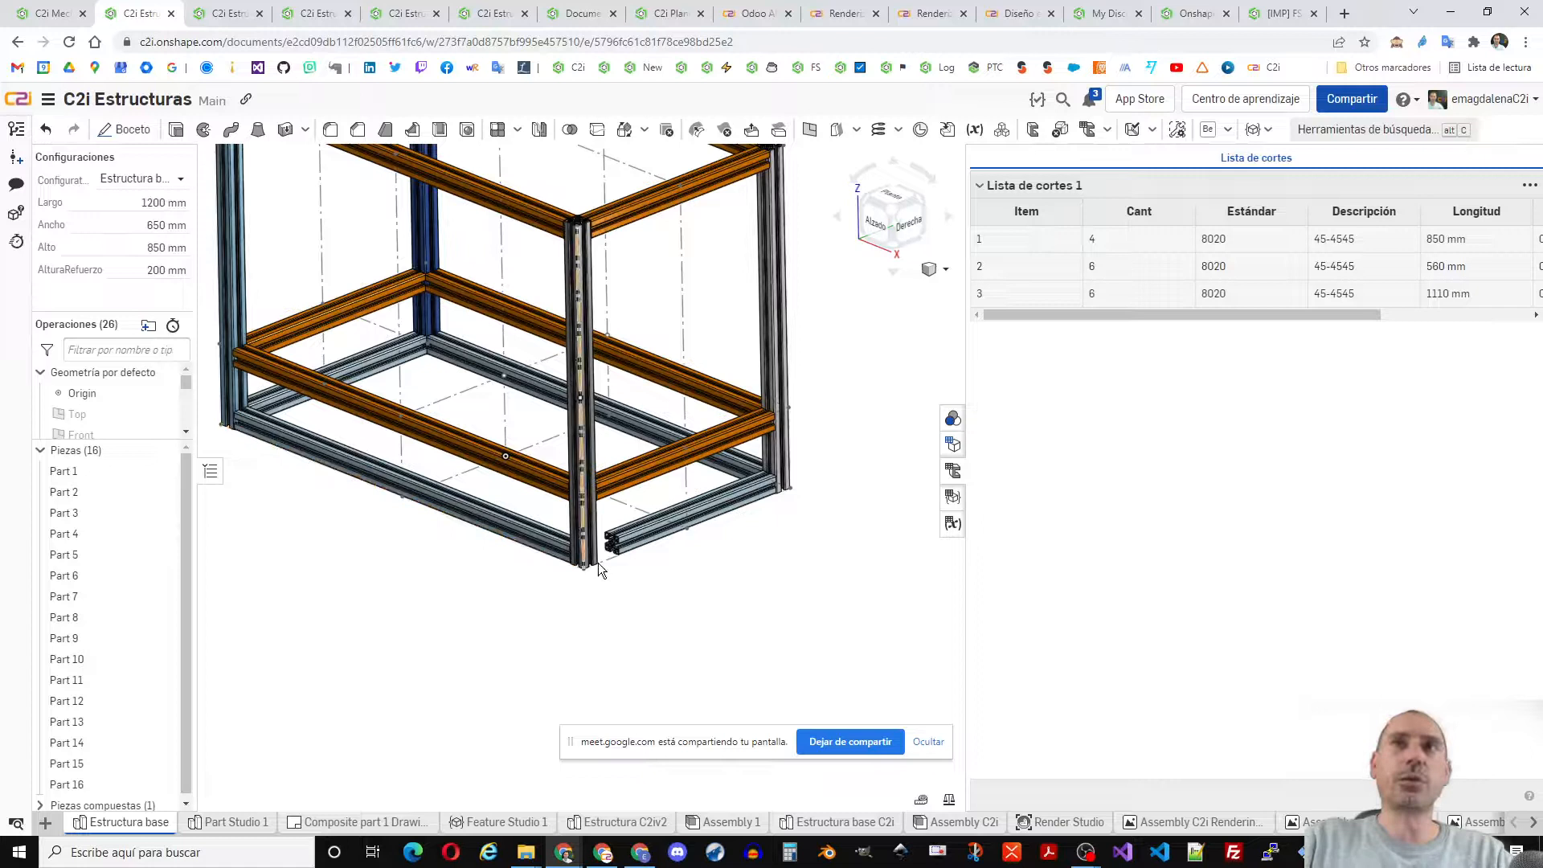
# - Enlarge the feature list and reorder it so that Croquis 1 and Extrusión 1 come before the cut list
pyautogui.moveTo(135, 443); pyautogui.dragTo(140, 741)
pyautogui.scroll(-1, 112, 692)
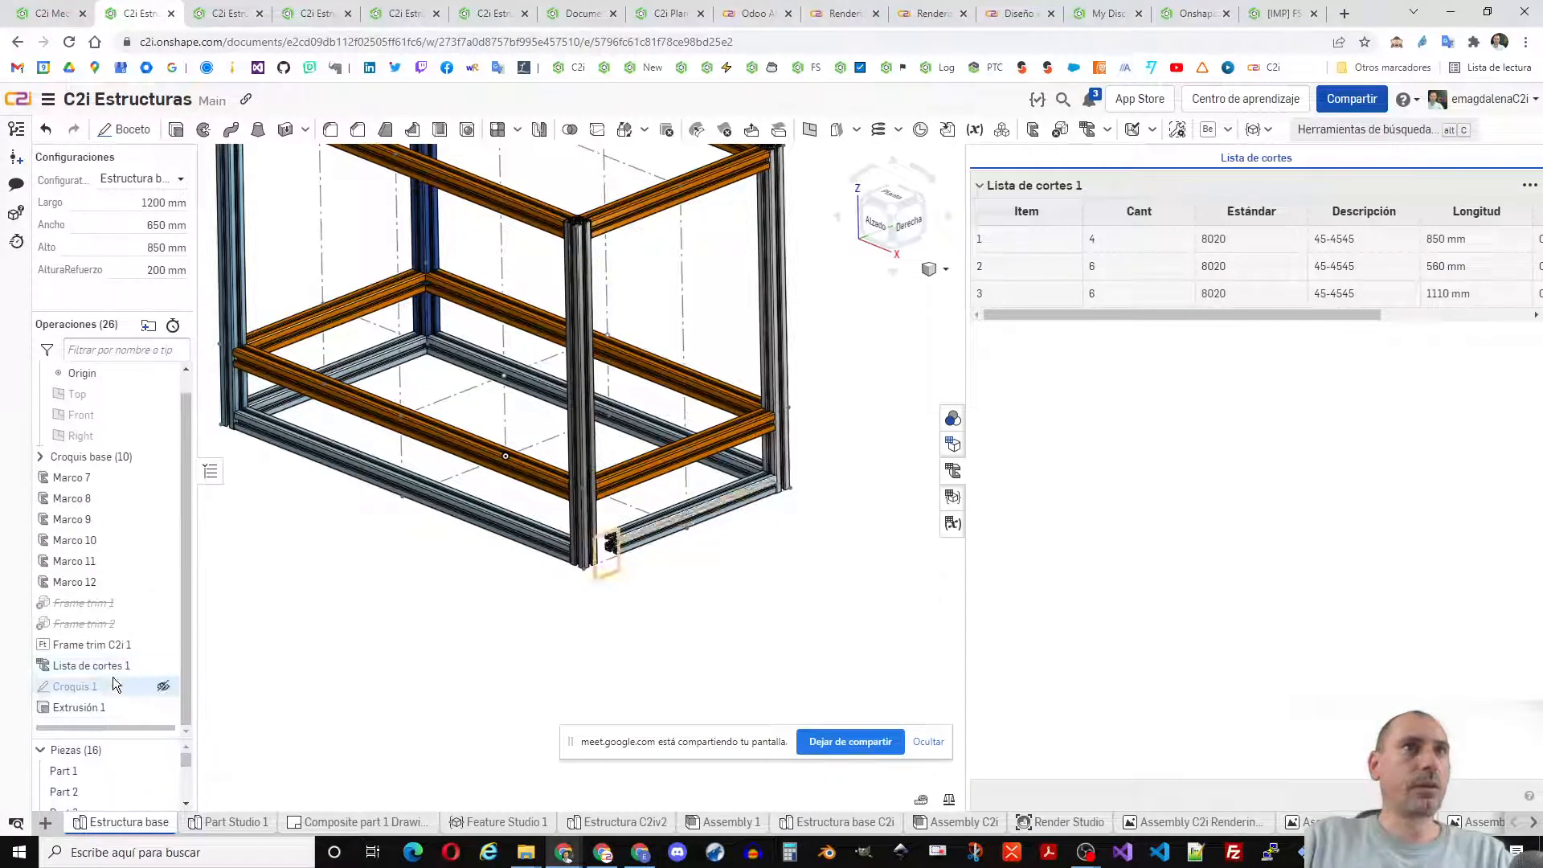
pyautogui.moveTo(83, 696); pyautogui.dragTo(125, 657)
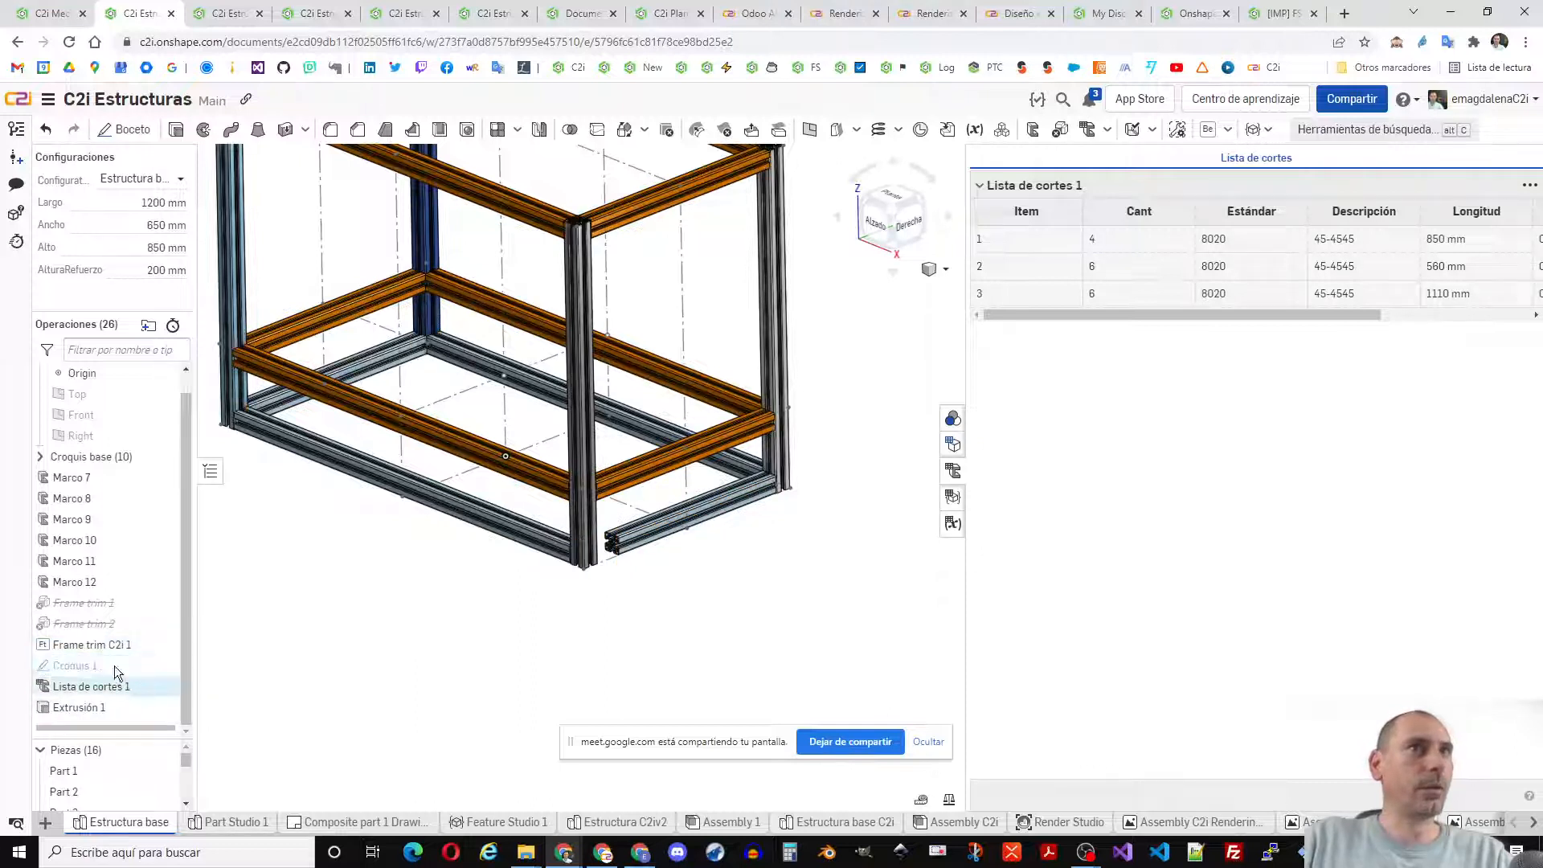
pyautogui.moveTo(81, 707); pyautogui.dragTo(129, 668)
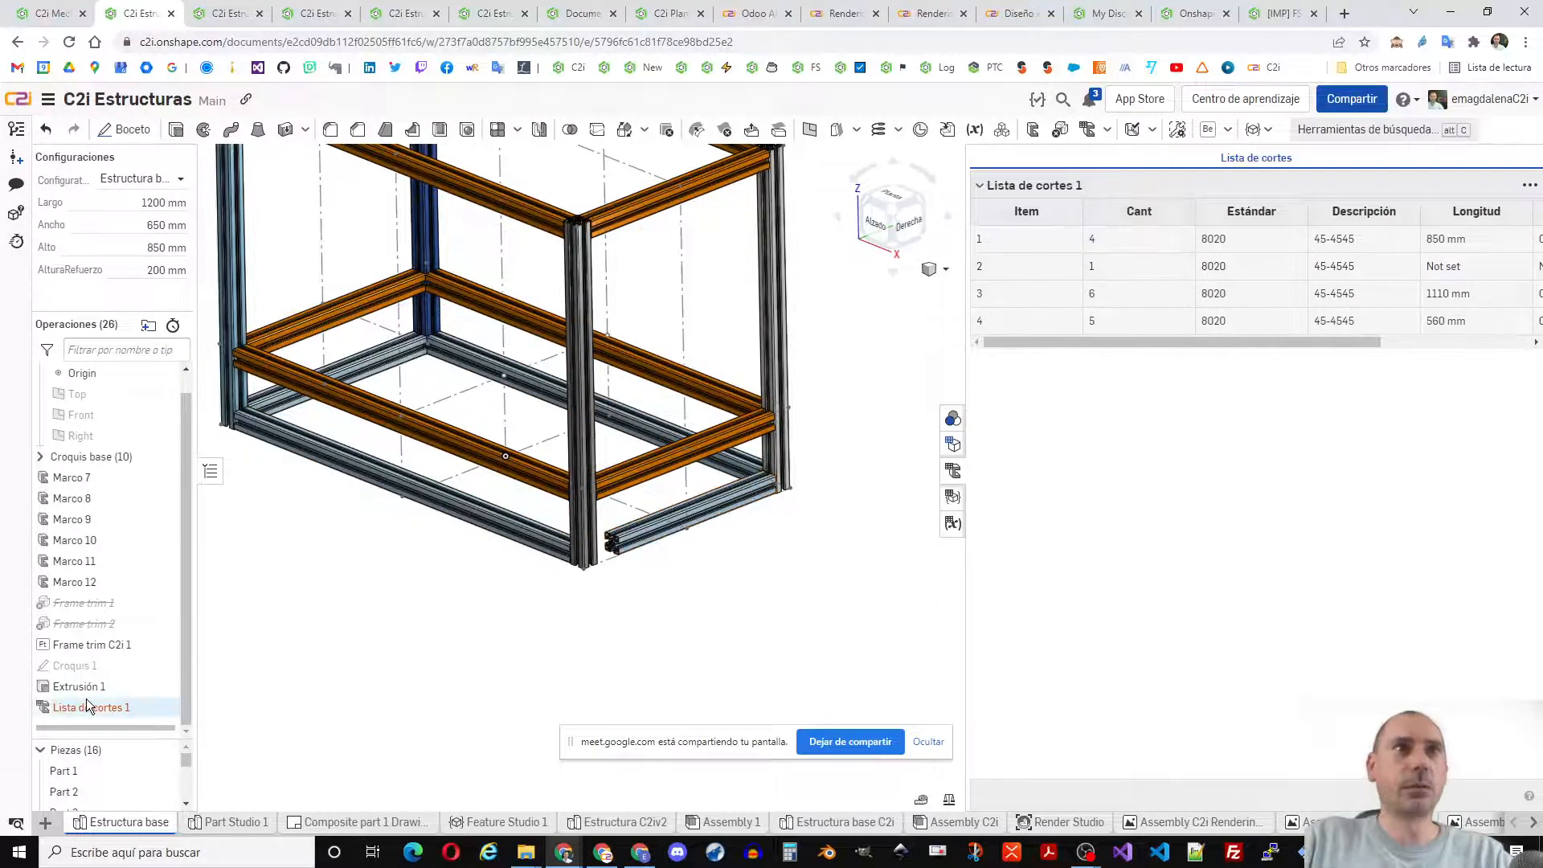
# - Try the cut list ahead of Extrusión 1 again, toggling the selection of all frames off and back on
pyautogui.moveTo(89, 696)
pyautogui.mouseDown()
pyautogui.moveTo(122, 728)
pyautogui.moveTo(113, 707)
pyautogui.mouseUp()
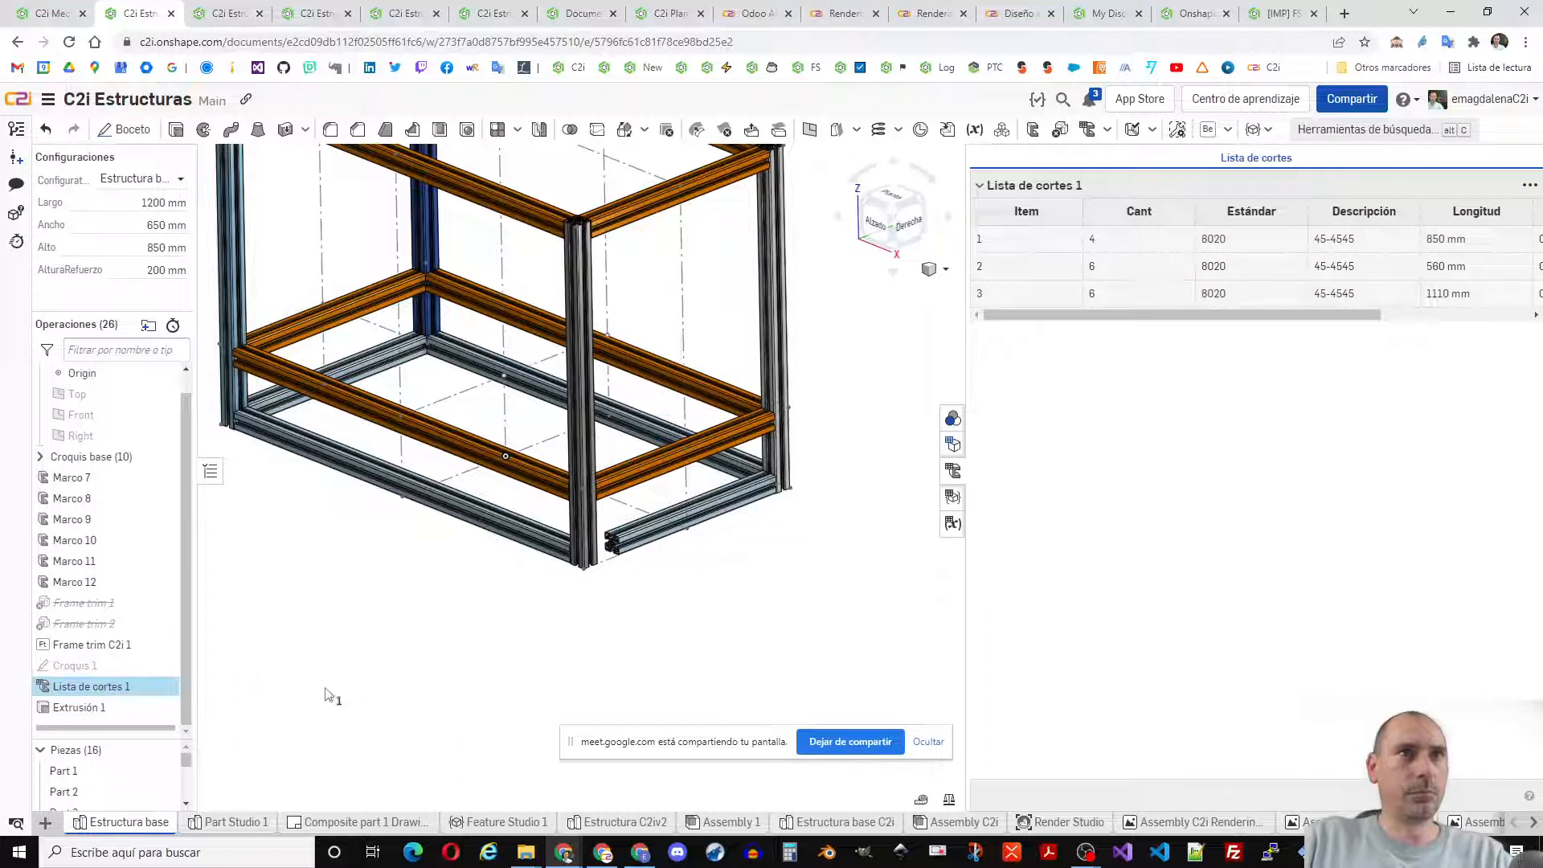
pyautogui.doubleClick(96, 687)
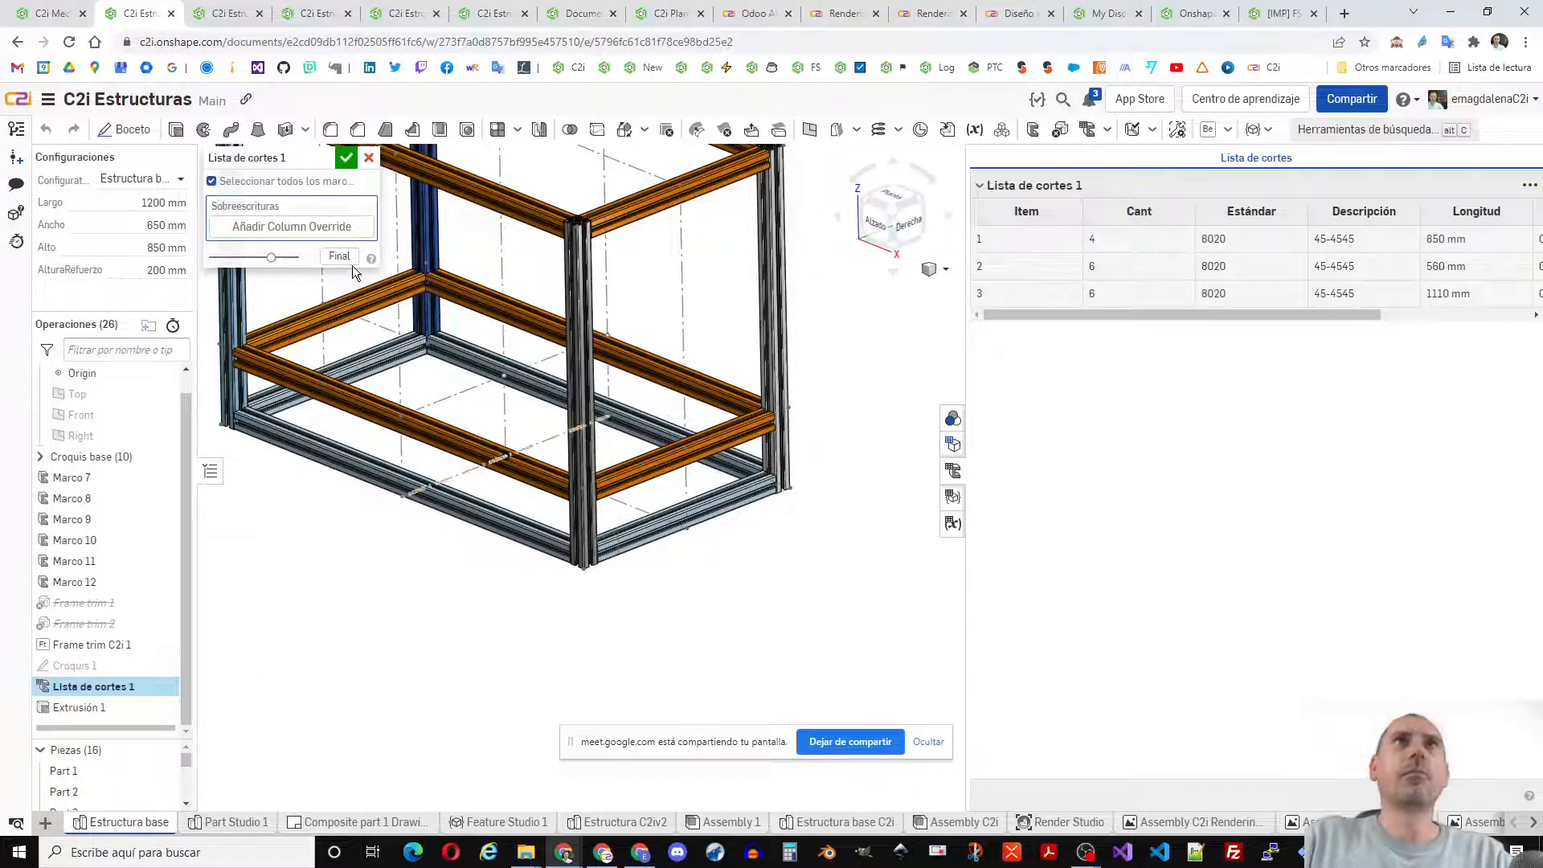
pyautogui.click(286, 182)
pyautogui.click(269, 184)
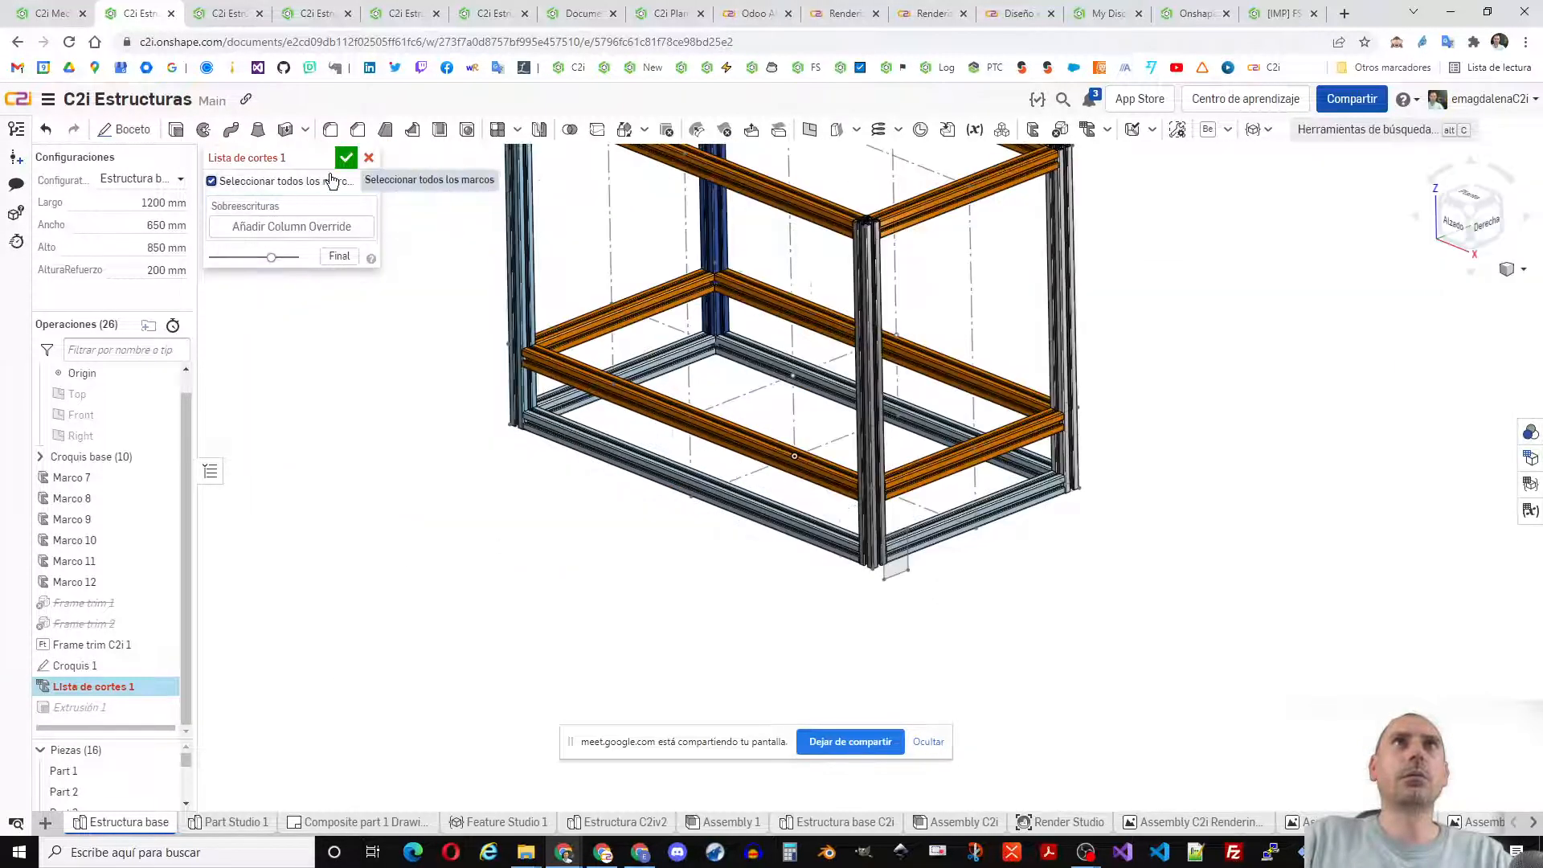
pyautogui.click(346, 158)
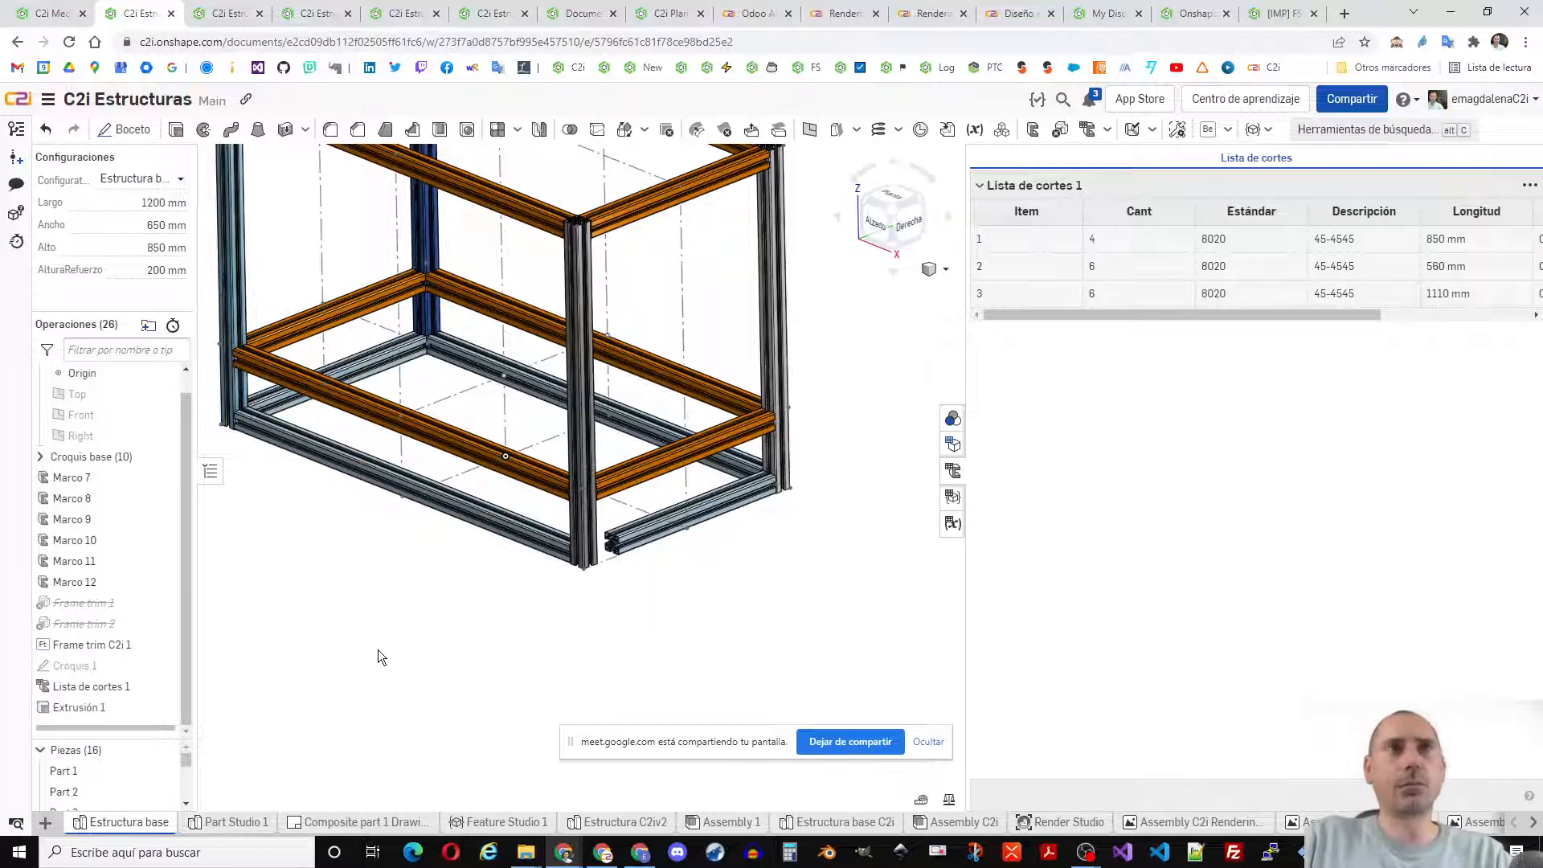
# - Move the cut list back after Extrusión 1 and review its length and angle columns
pyautogui.moveTo(388, 628); pyautogui.dragTo(483, 645, button='middle')
pyautogui.moveTo(89, 686); pyautogui.dragTo(133, 706)
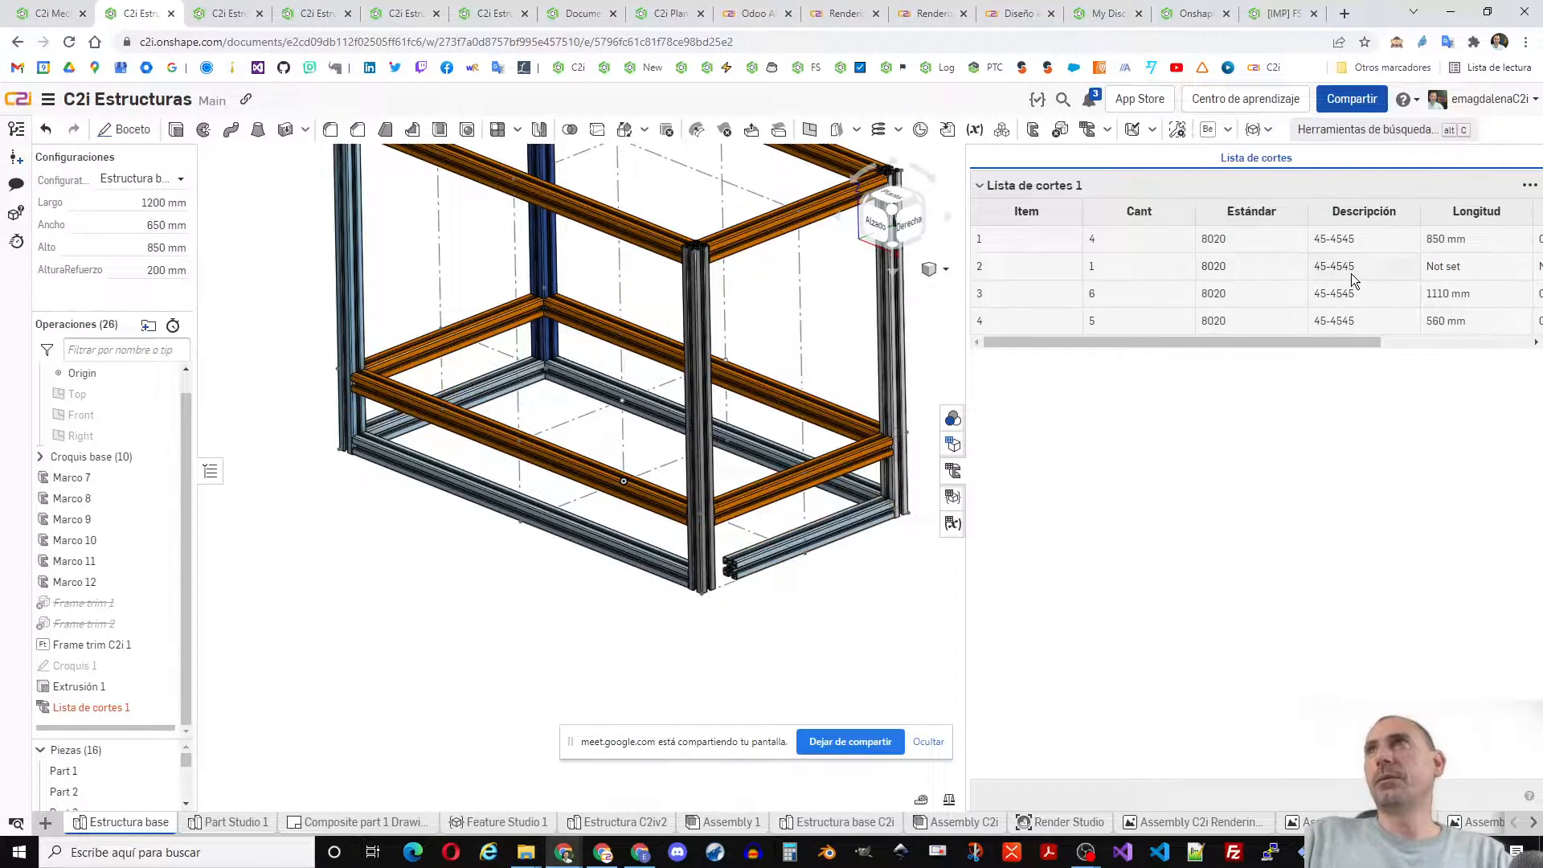
pyautogui.moveTo(1313, 342); pyautogui.dragTo(1395, 341)
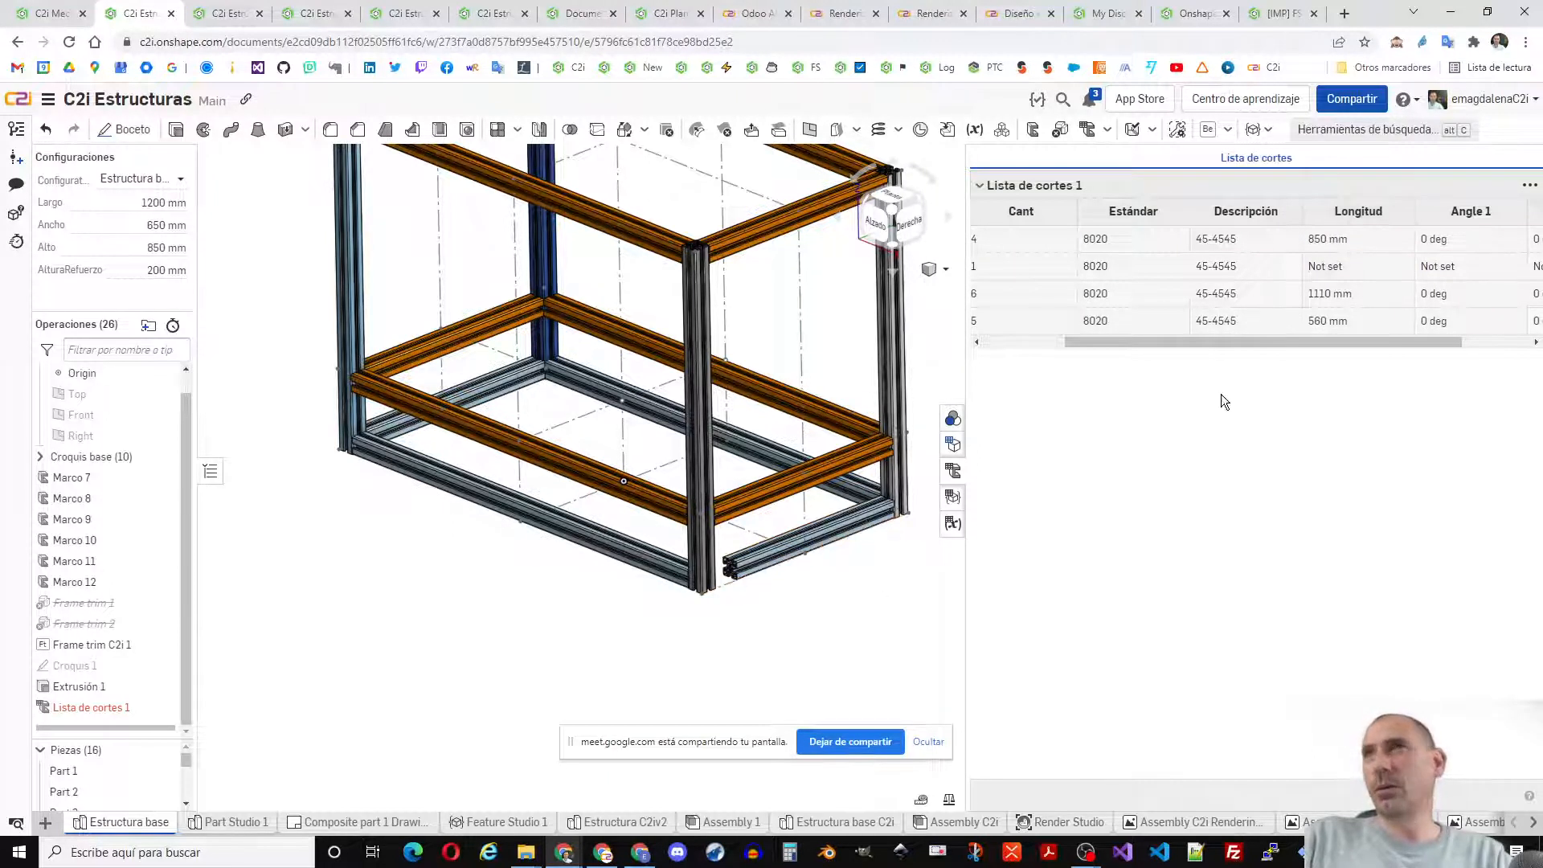
pyautogui.moveTo(1274, 339)
pyautogui.mouseDown()
pyautogui.moveTo(1333, 340)
pyautogui.moveTo(1205, 345)
pyautogui.moveTo(1261, 343)
pyautogui.mouseUp()
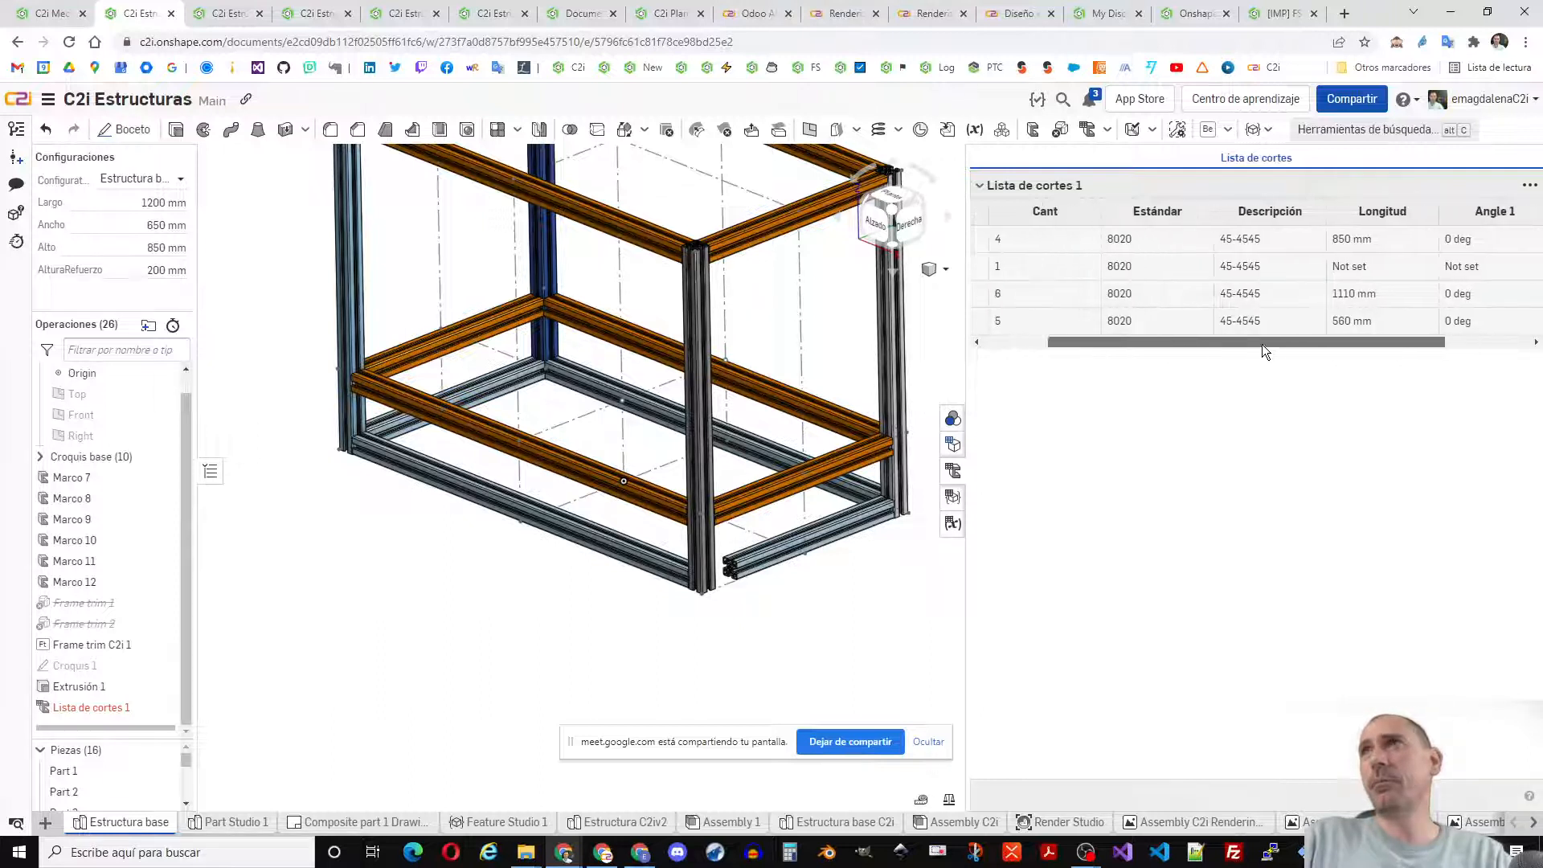
# - Add a column override to the cut list for the shortened lower frame member, keeping all frames selected
pyautogui.doubleClick(110, 705)
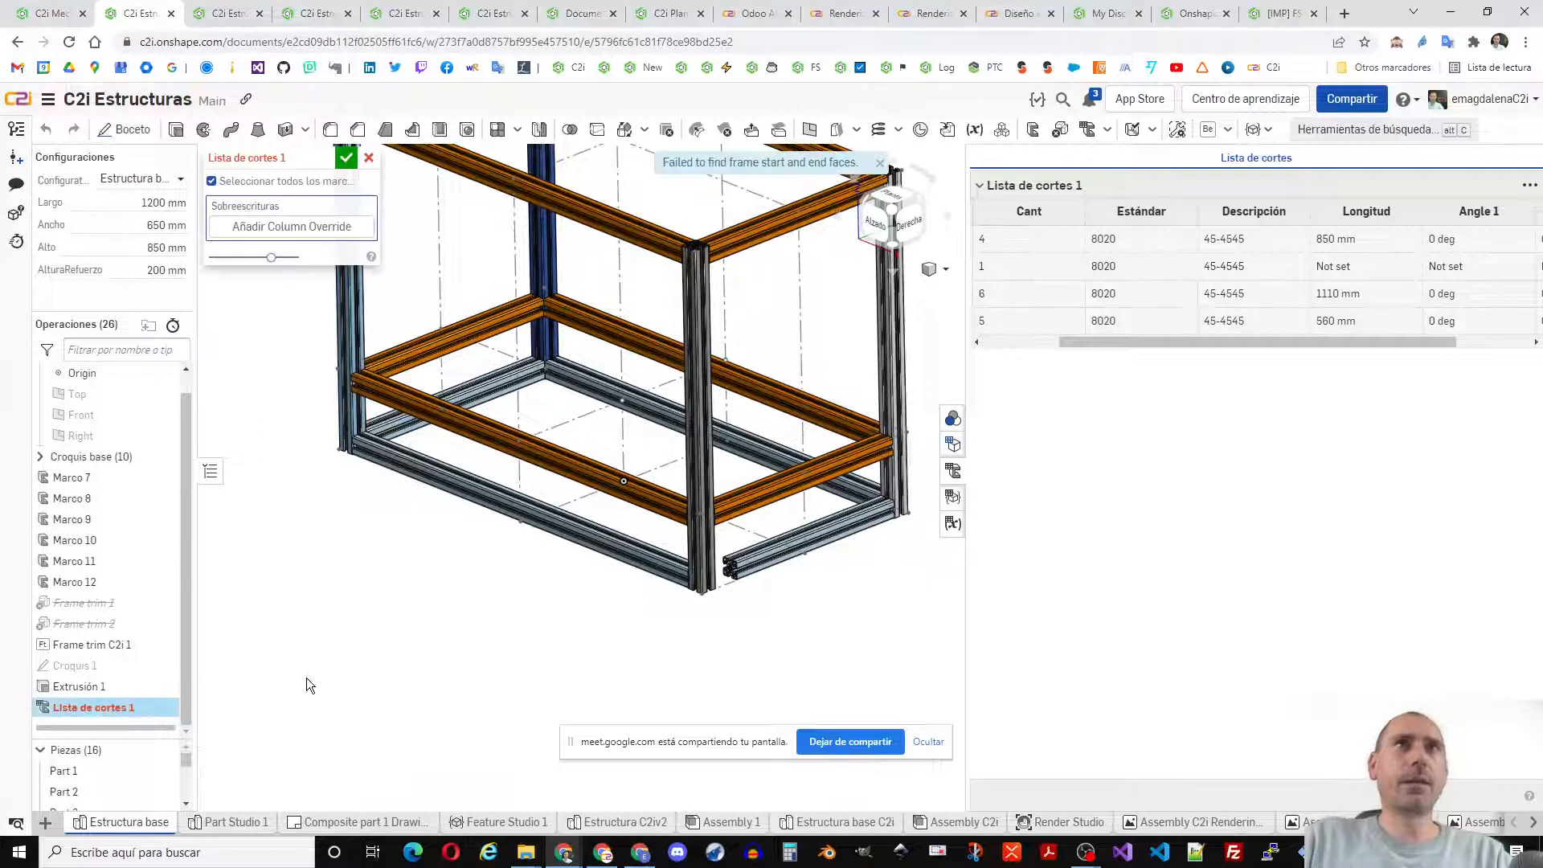
pyautogui.click(286, 226)
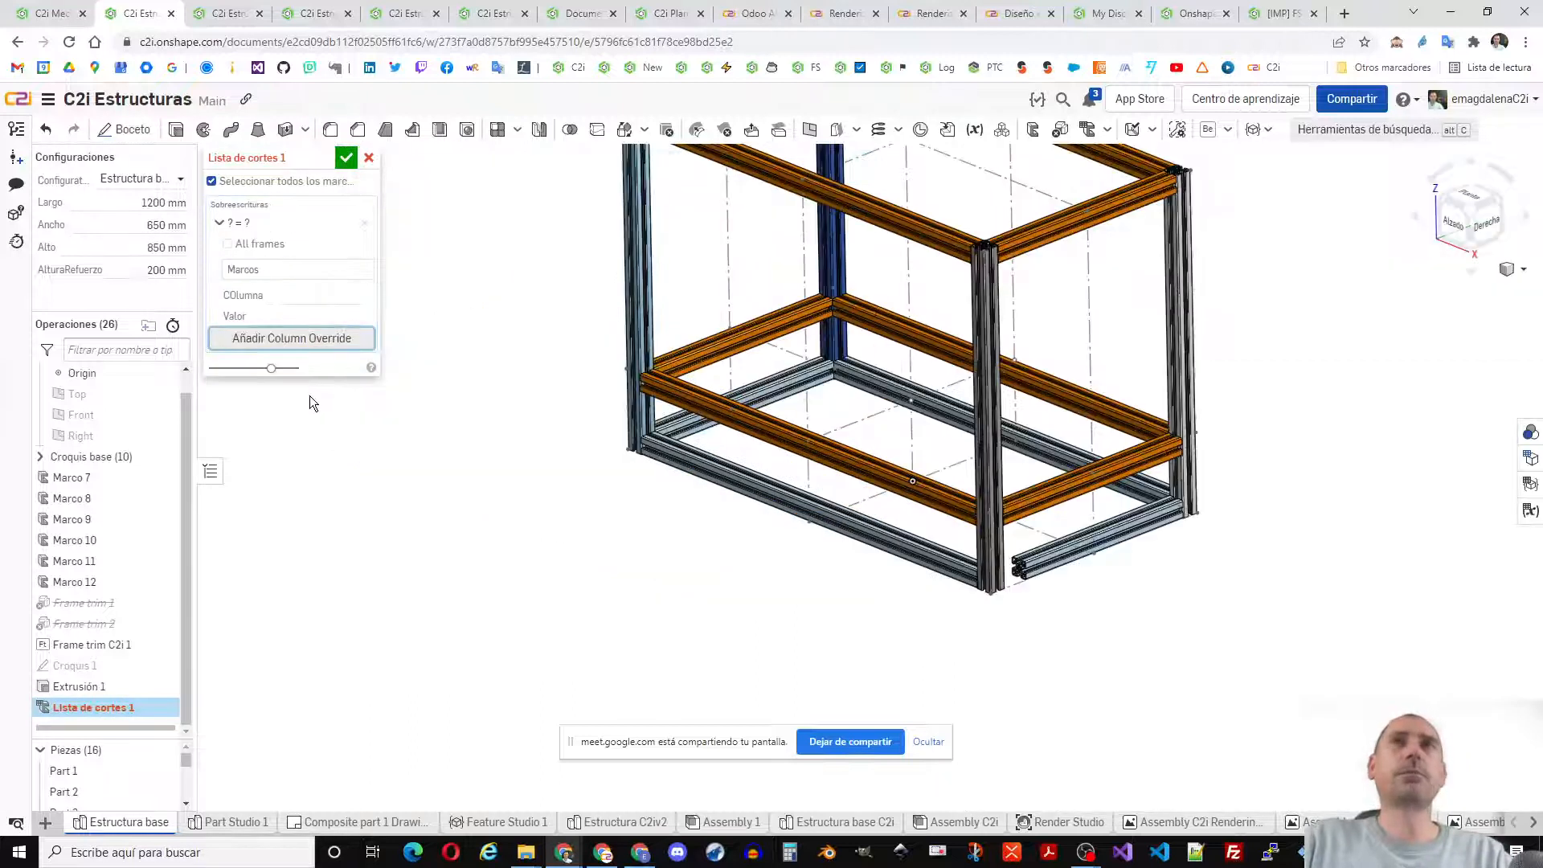
pyautogui.click(291, 184)
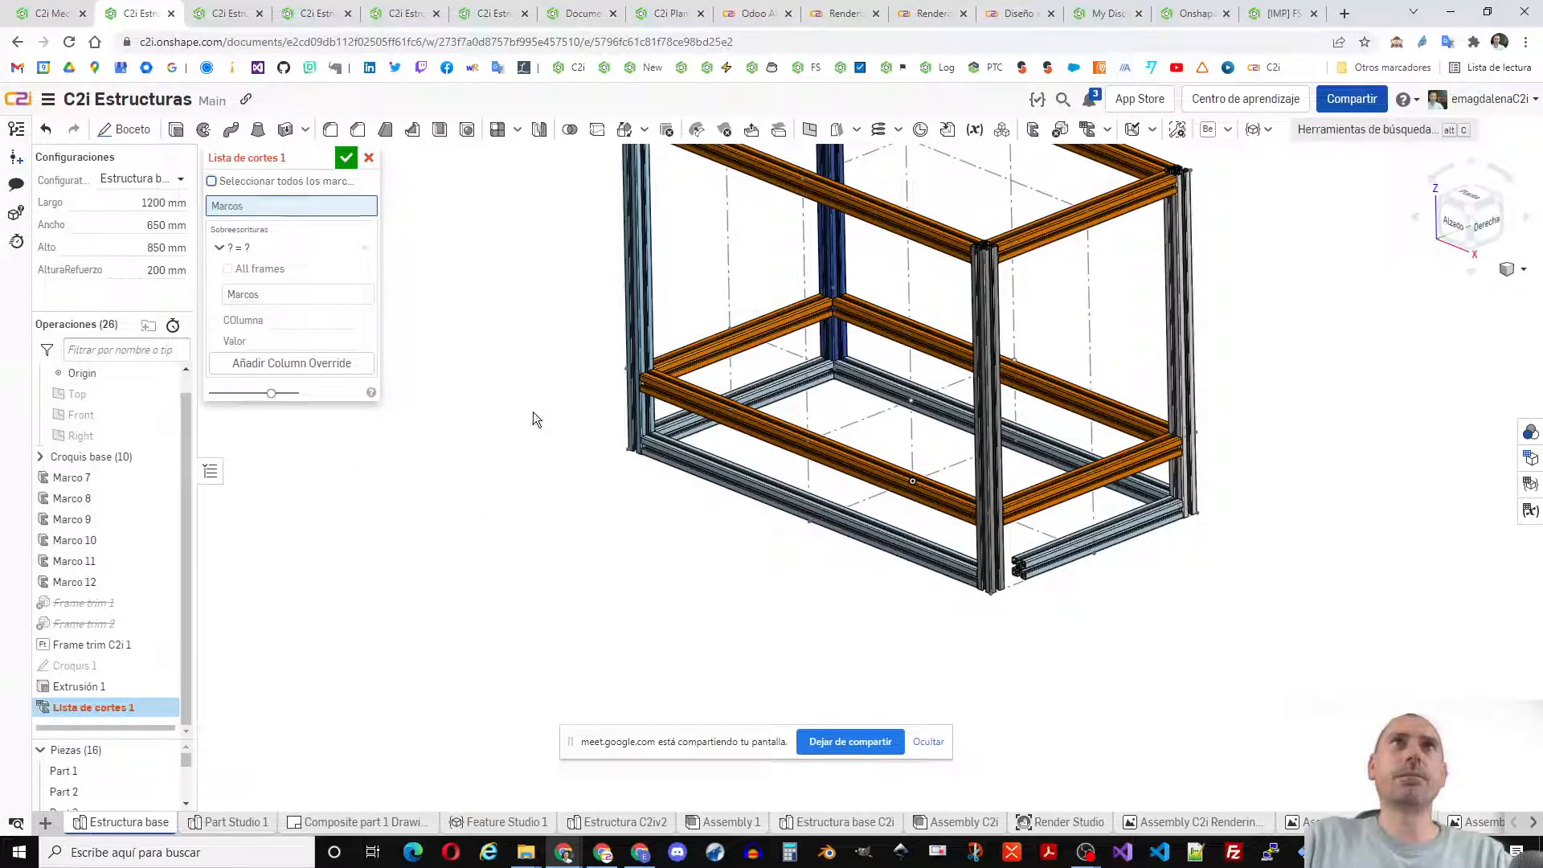
pyautogui.click(299, 181)
pyautogui.click(274, 271)
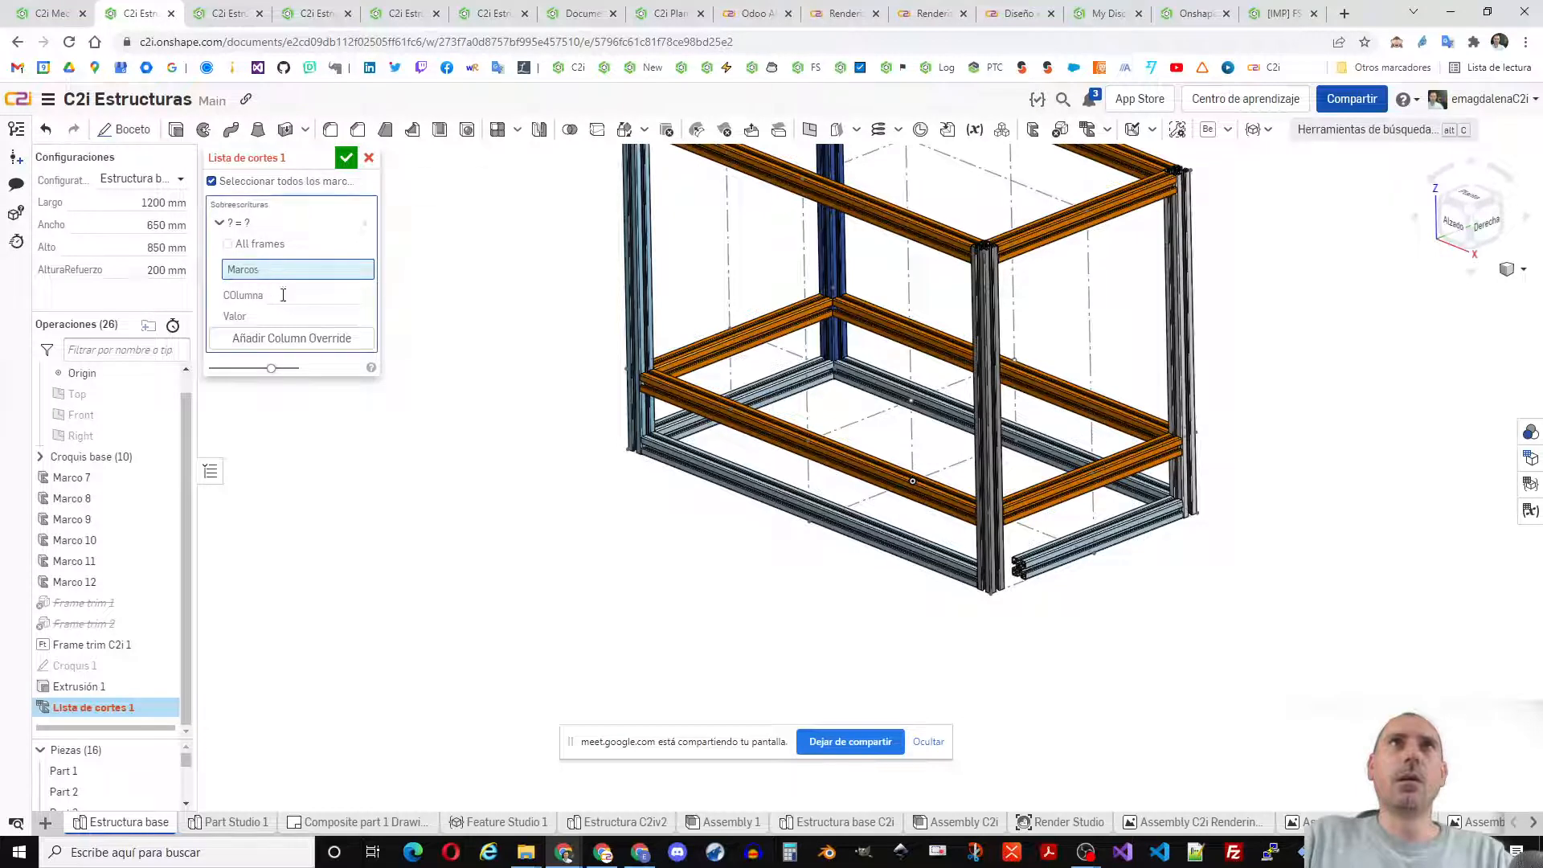
pyautogui.click(1098, 545)
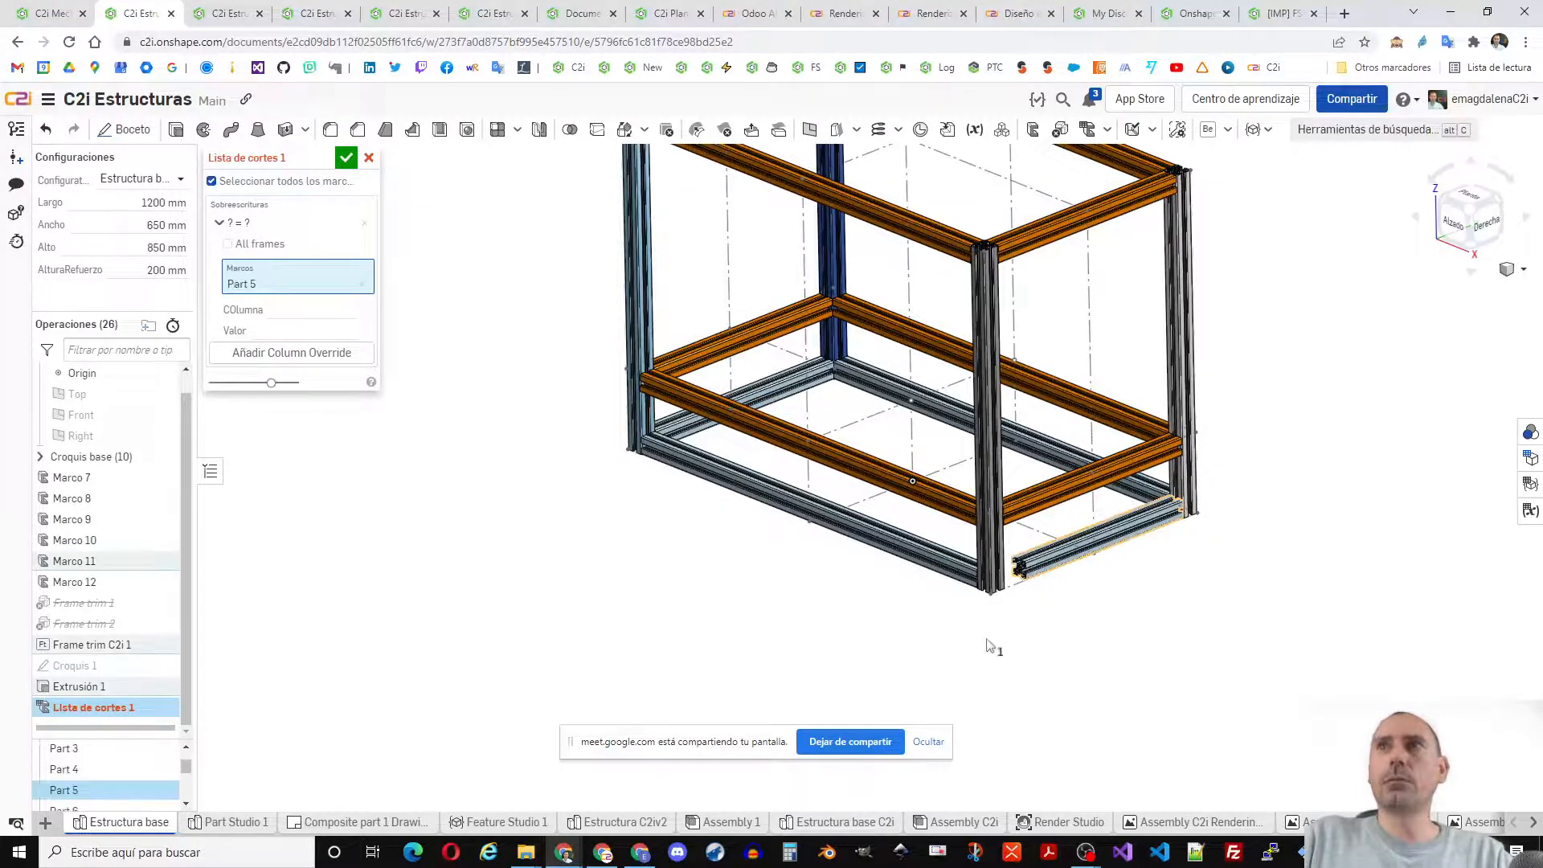
# - Enter Longitug as the override's column name and 600 mm as its value
pyautogui.click(300, 311)
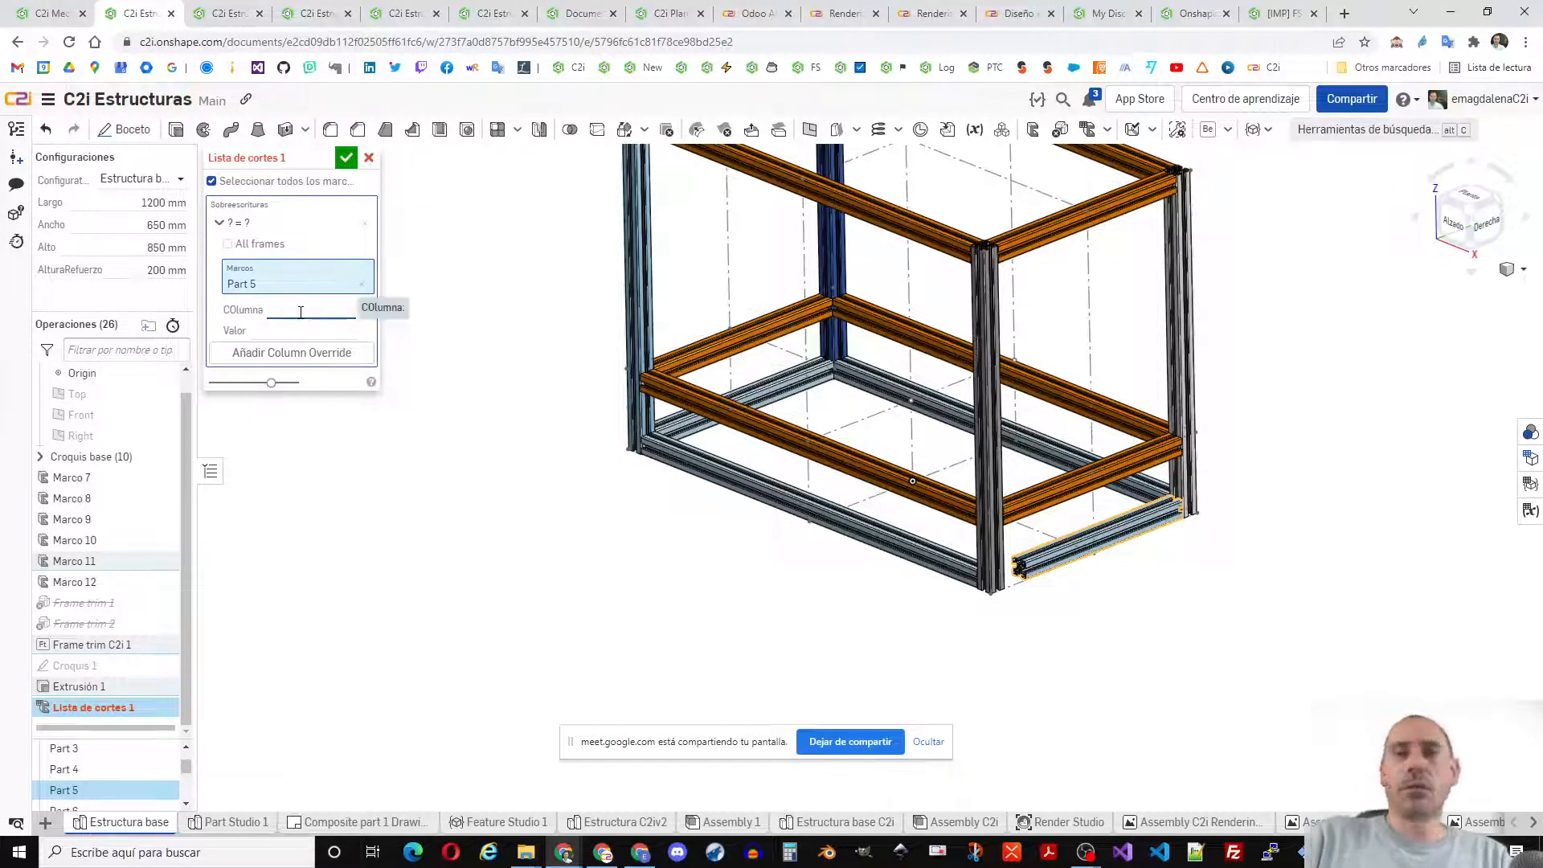
pyautogui.write('Longi')
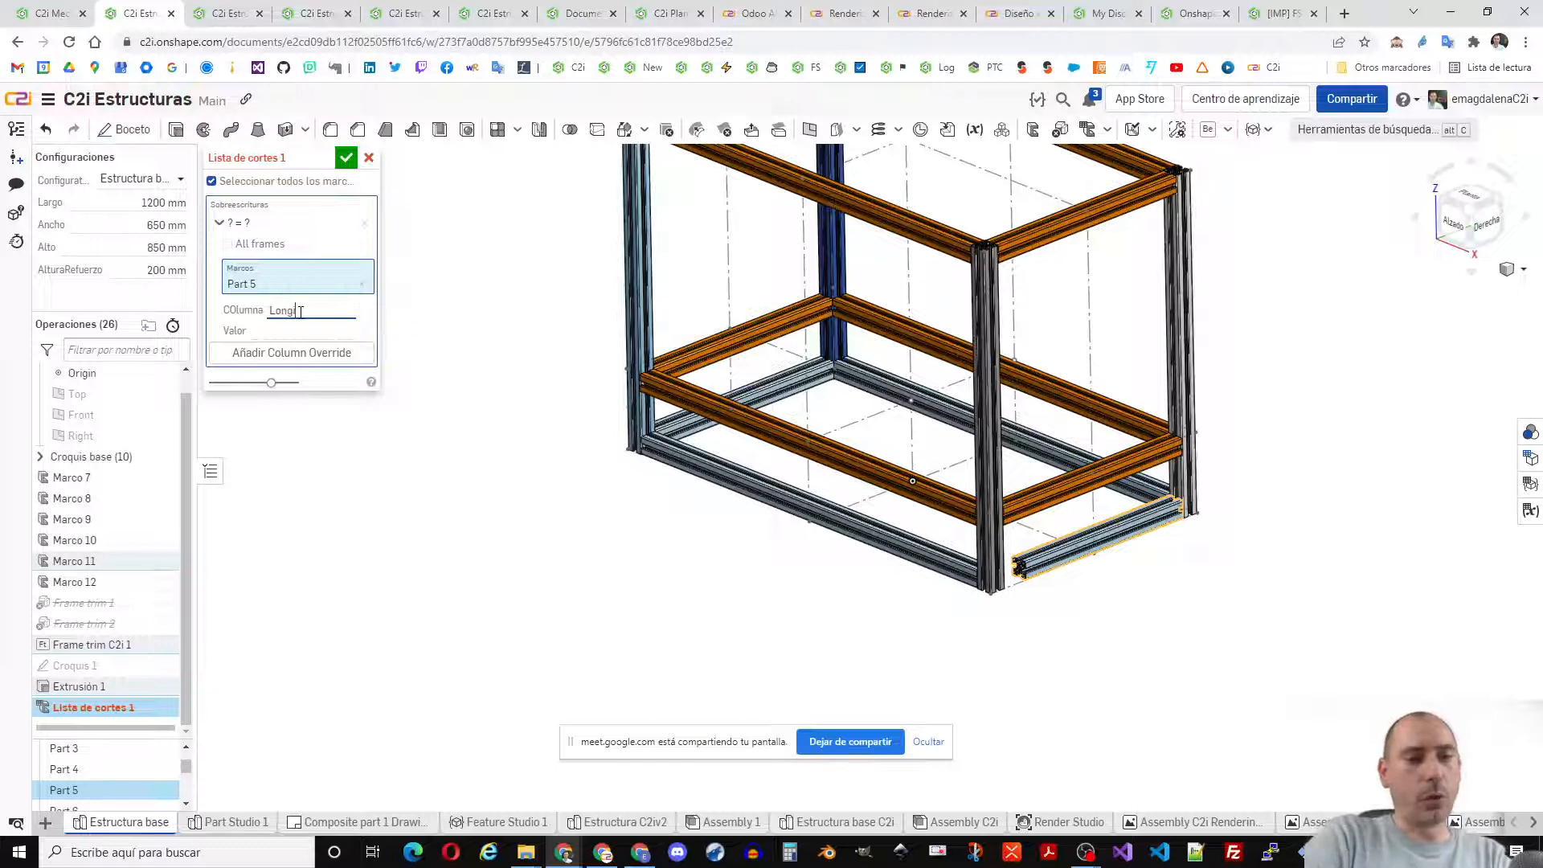
pyautogui.write('tud')
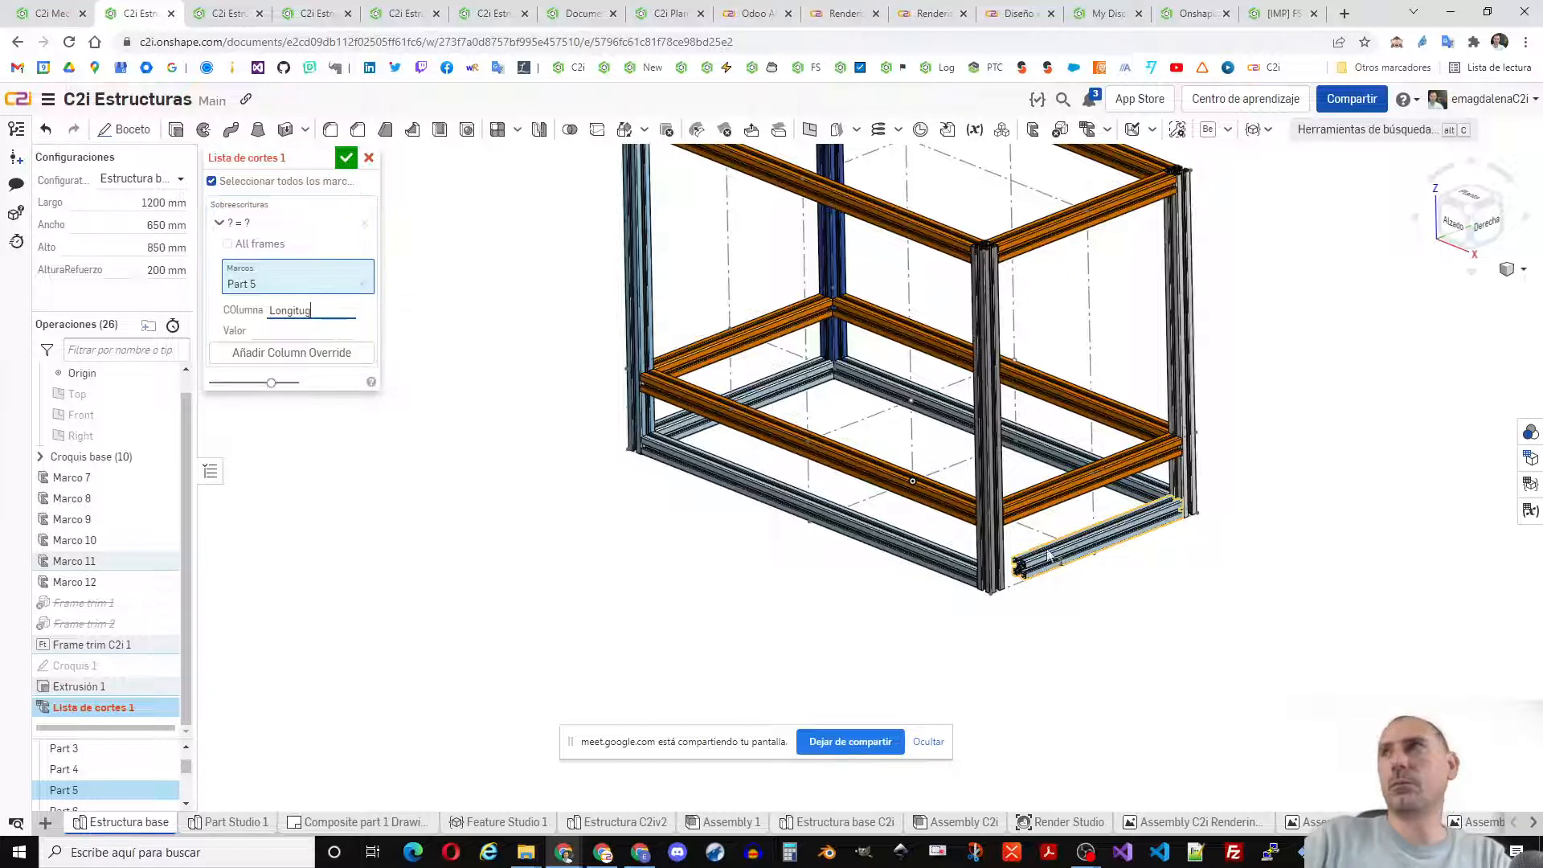
pyautogui.click(272, 332)
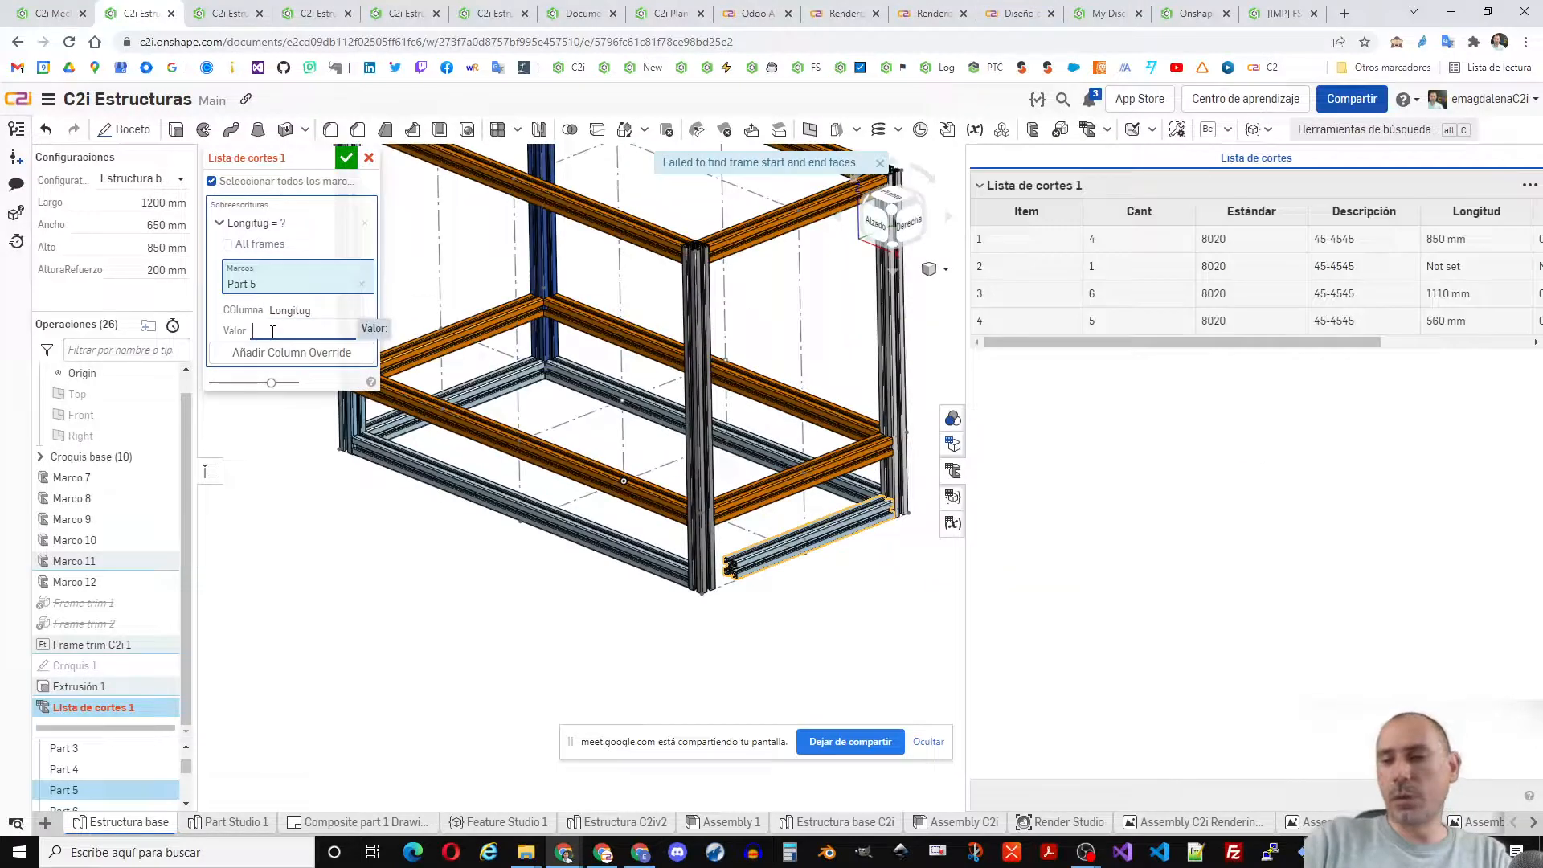
pyautogui.write('600')
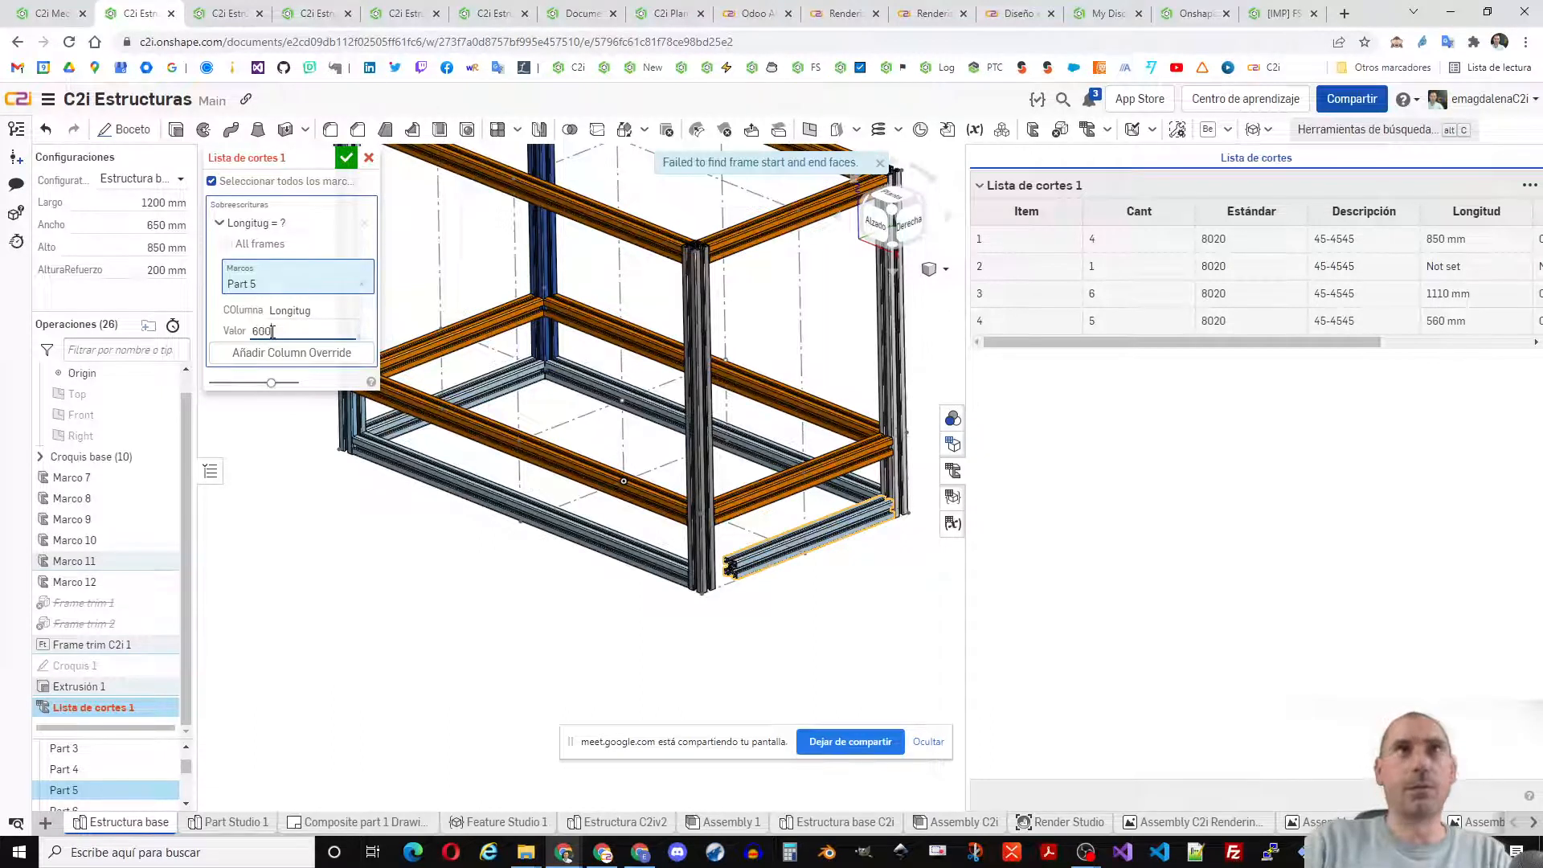
pyautogui.write(' bmm')
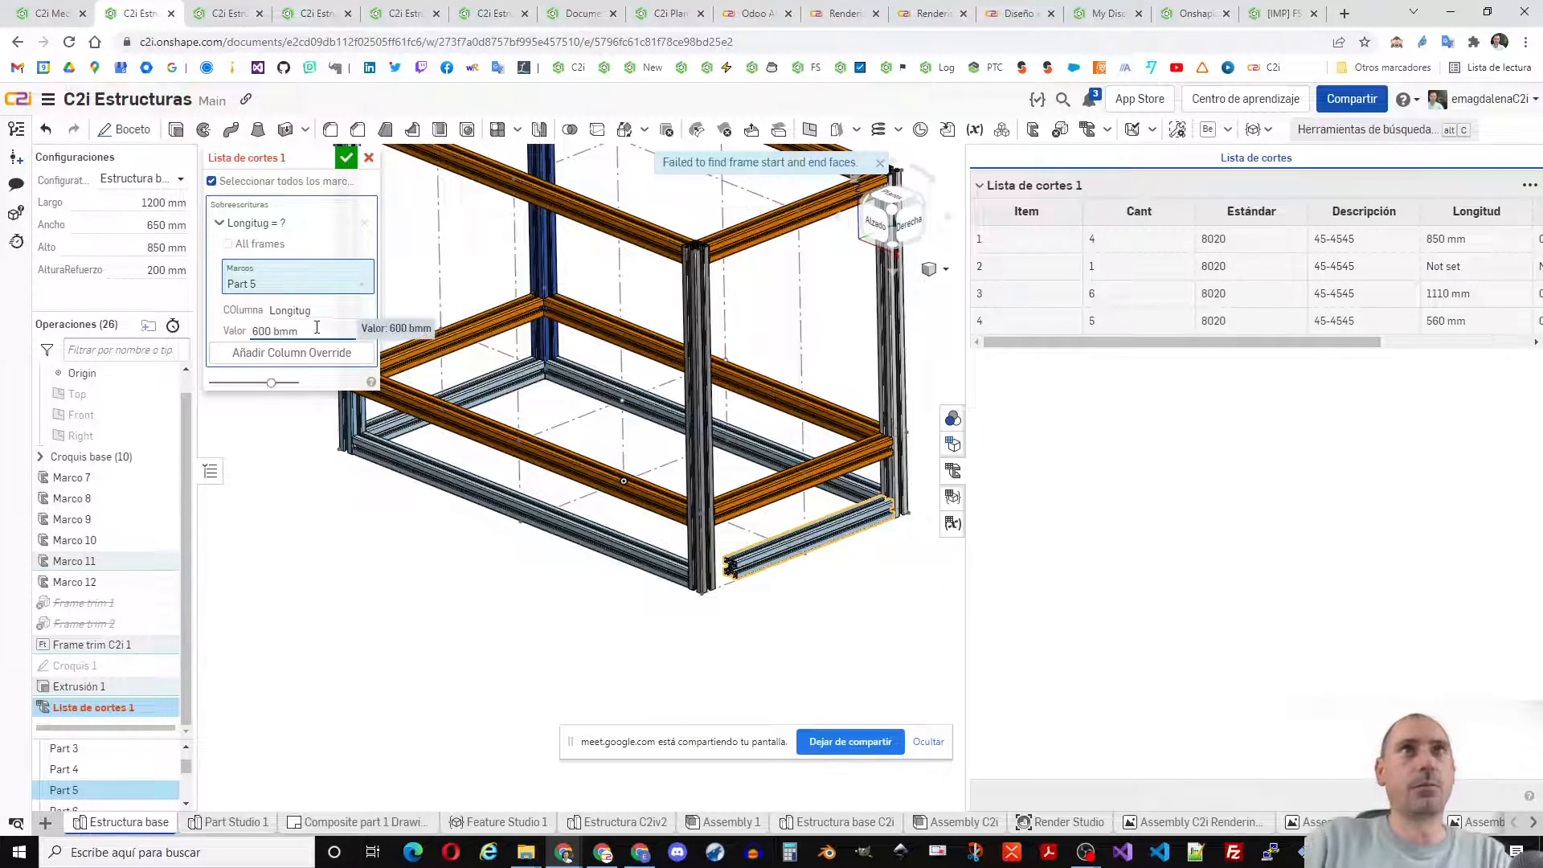
pyautogui.press('BackSpace')
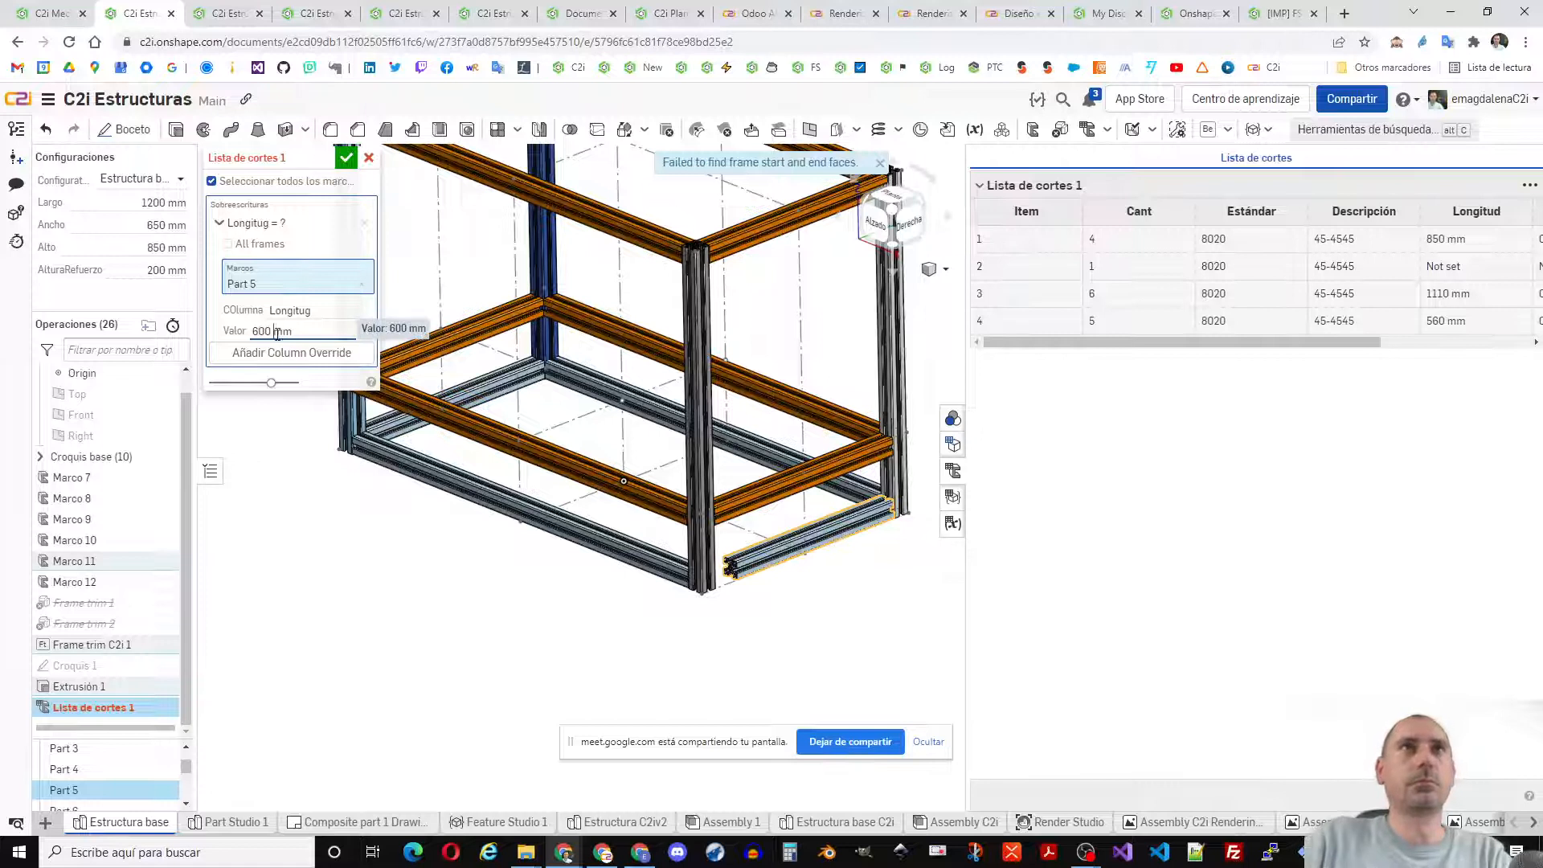
# - Correct the override's column name to Longitud, apply the cut list edit and review the table's length columns
pyautogui.click(325, 310)
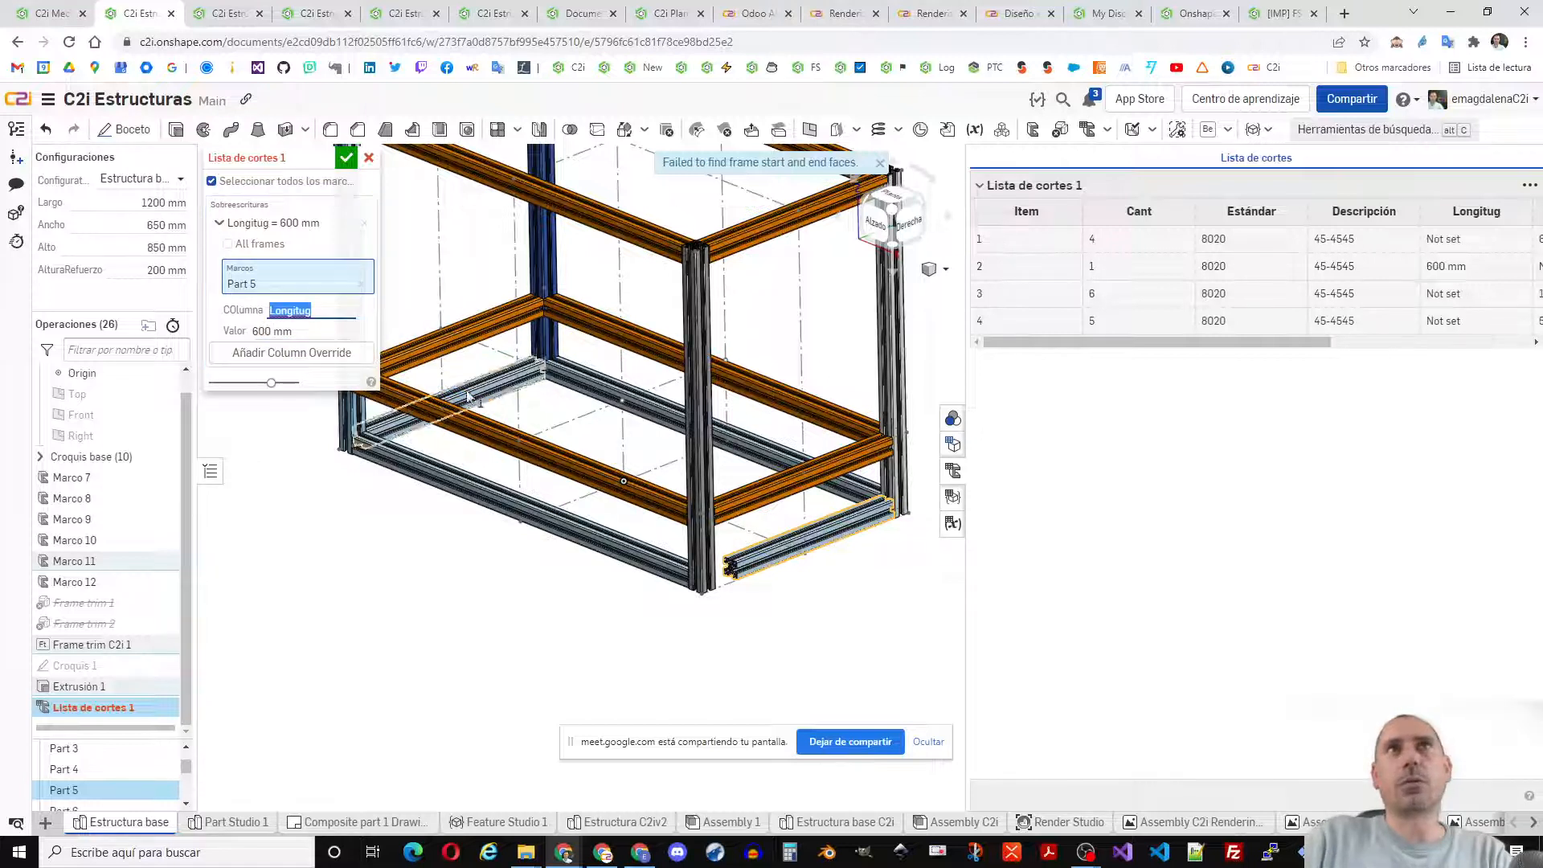
pyautogui.press('BackSpace')
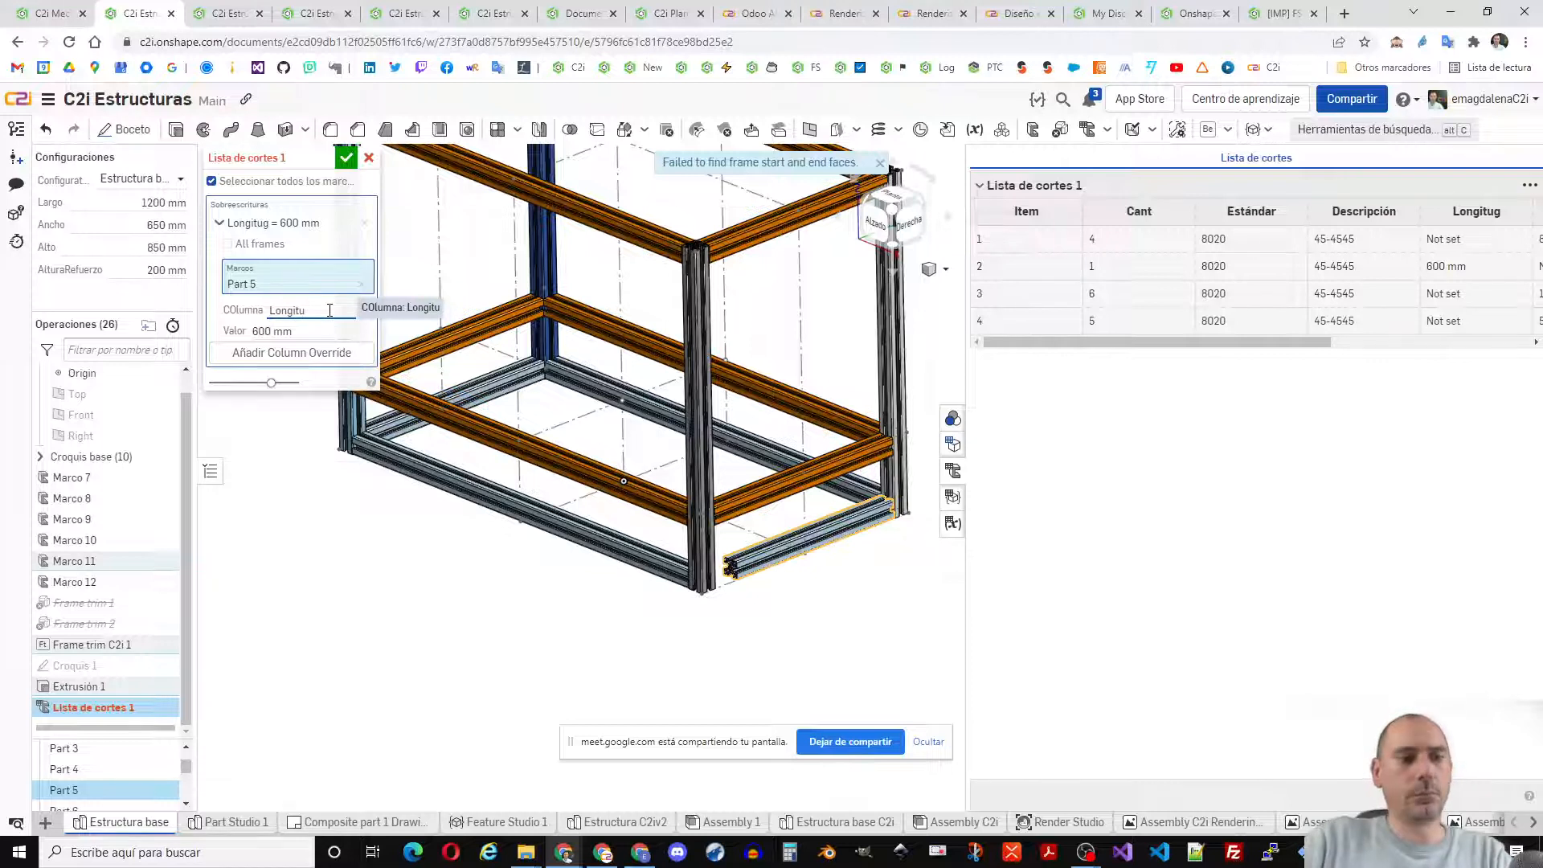
pyautogui.write('d')
pyautogui.click(324, 330)
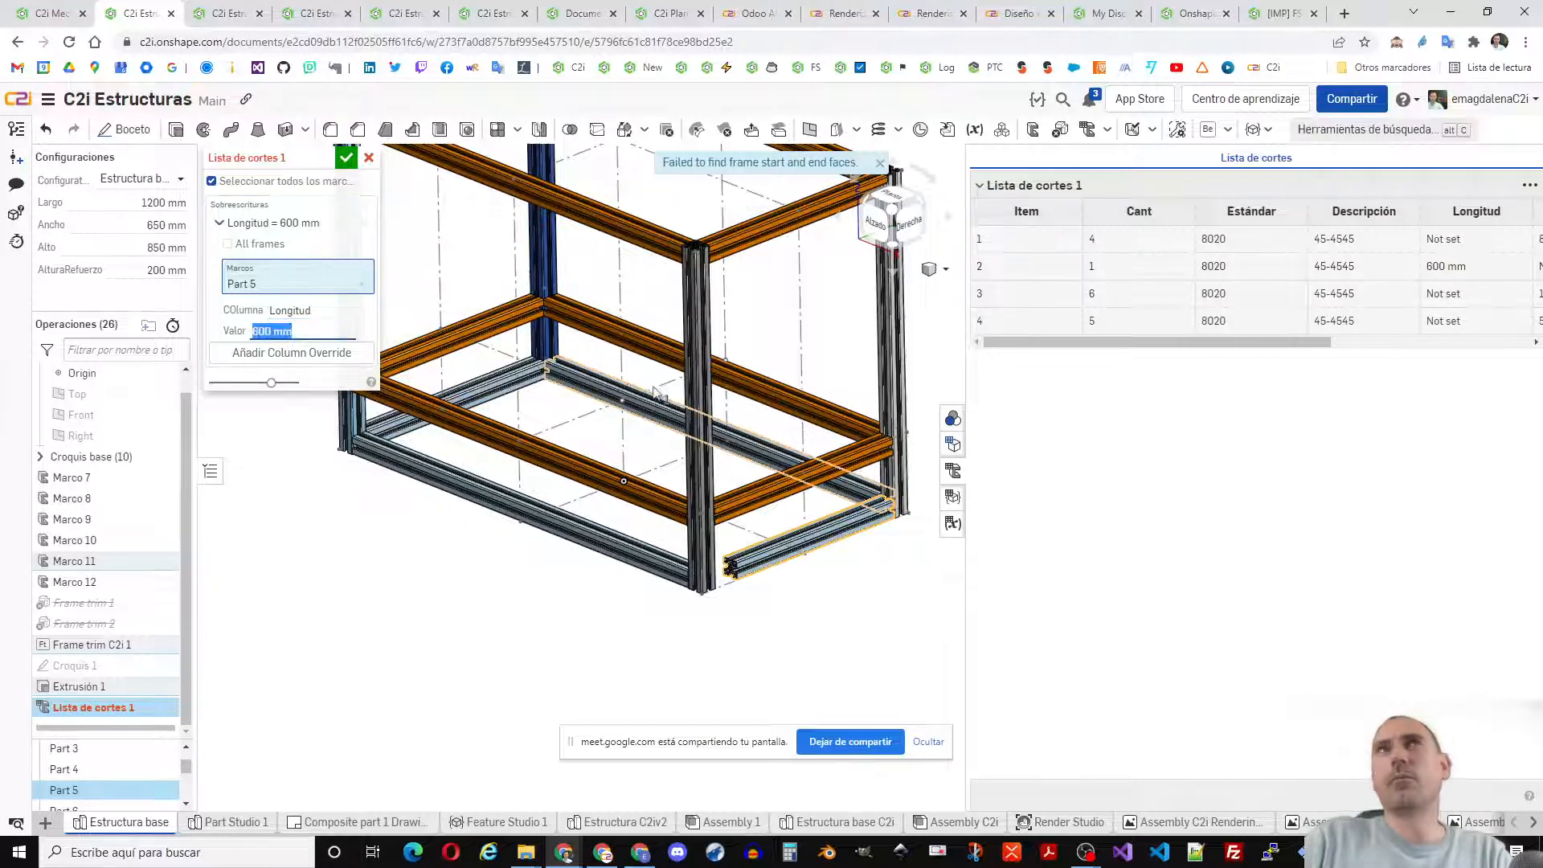
pyautogui.click(296, 287)
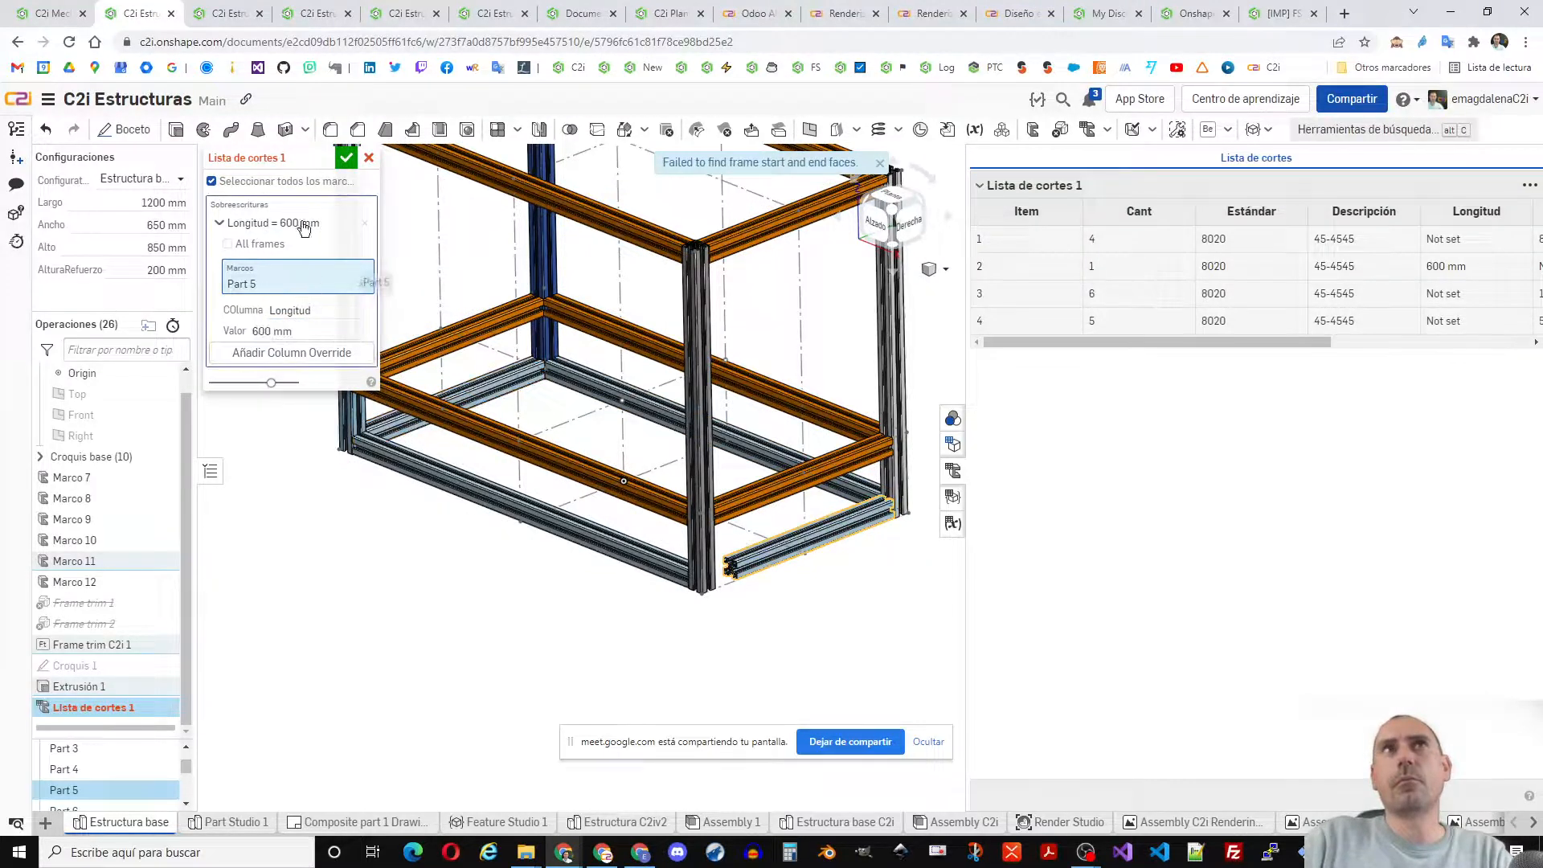
pyautogui.click(347, 157)
pyautogui.moveTo(1269, 344); pyautogui.dragTo(1337, 347)
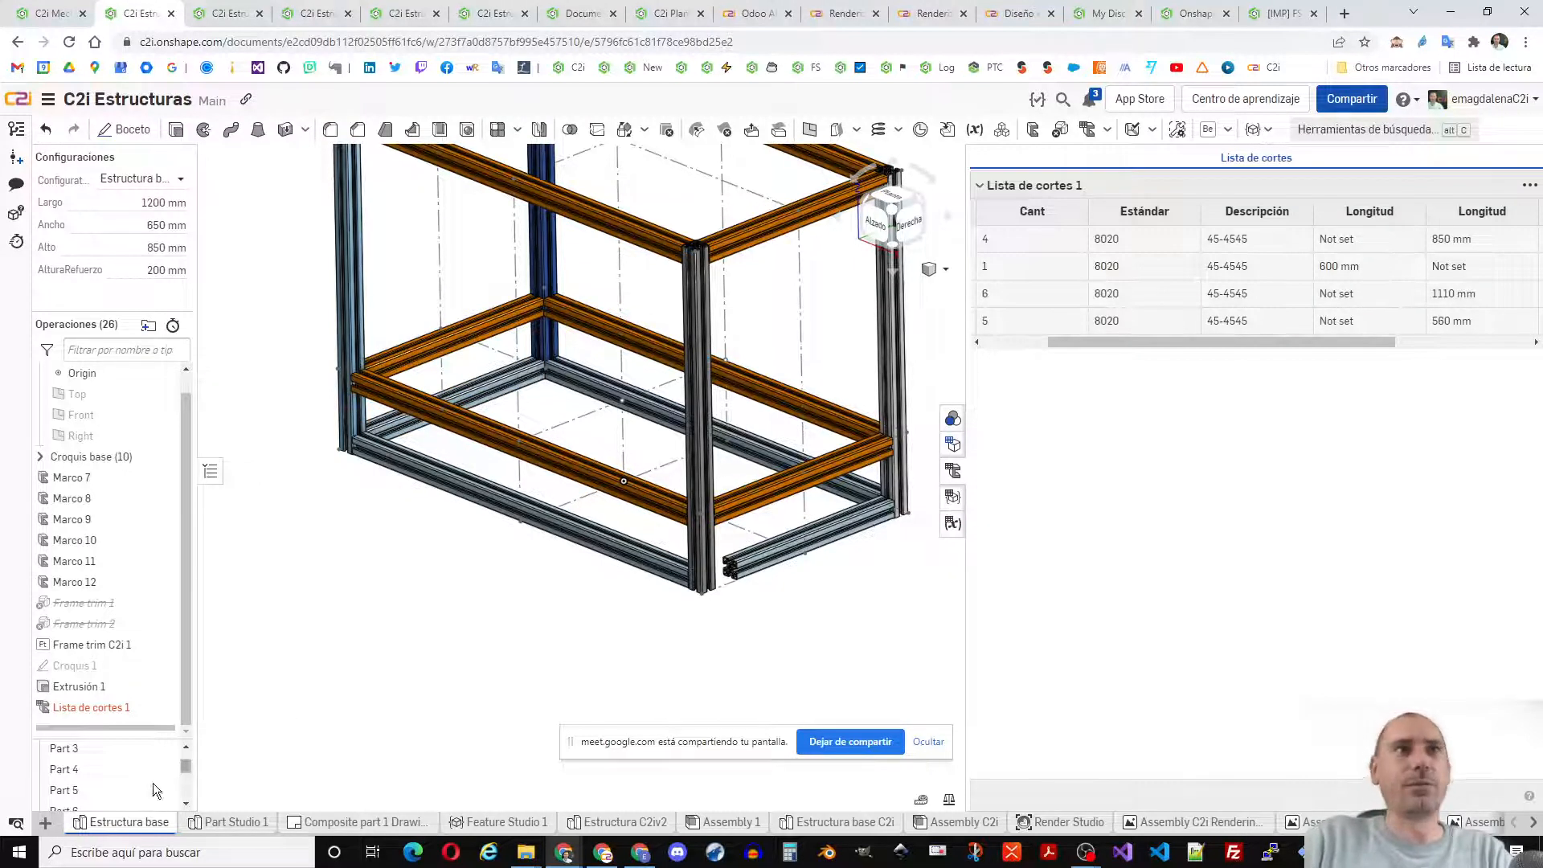
# - Rename the override's column to Length, apply the cut list edit and check the table beside the whole frame
pyautogui.rightClick(103, 711)
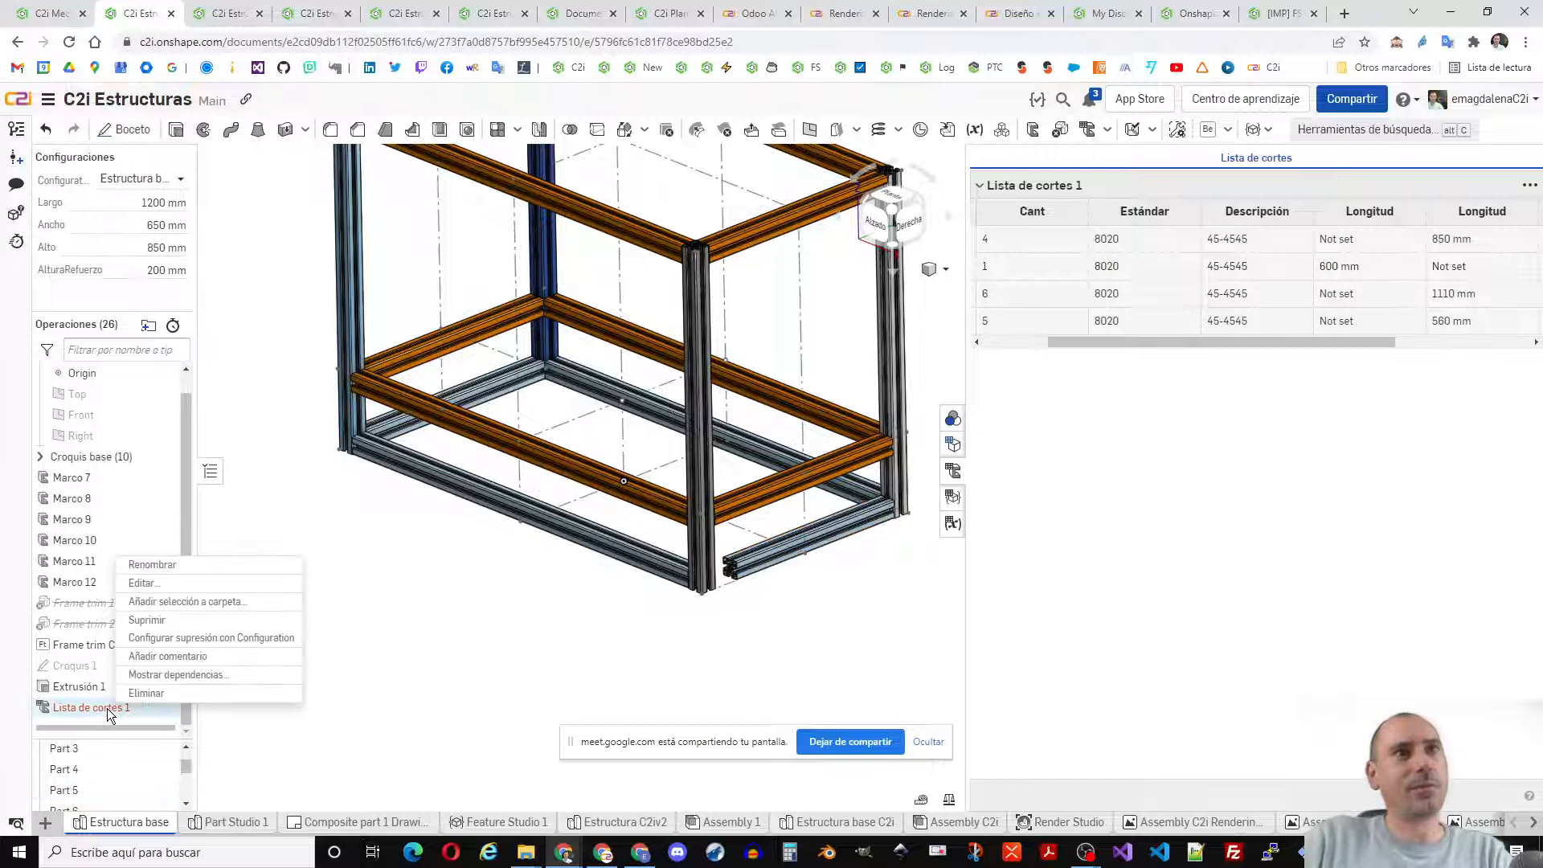
pyautogui.click(171, 584)
pyautogui.doubleClick(291, 311)
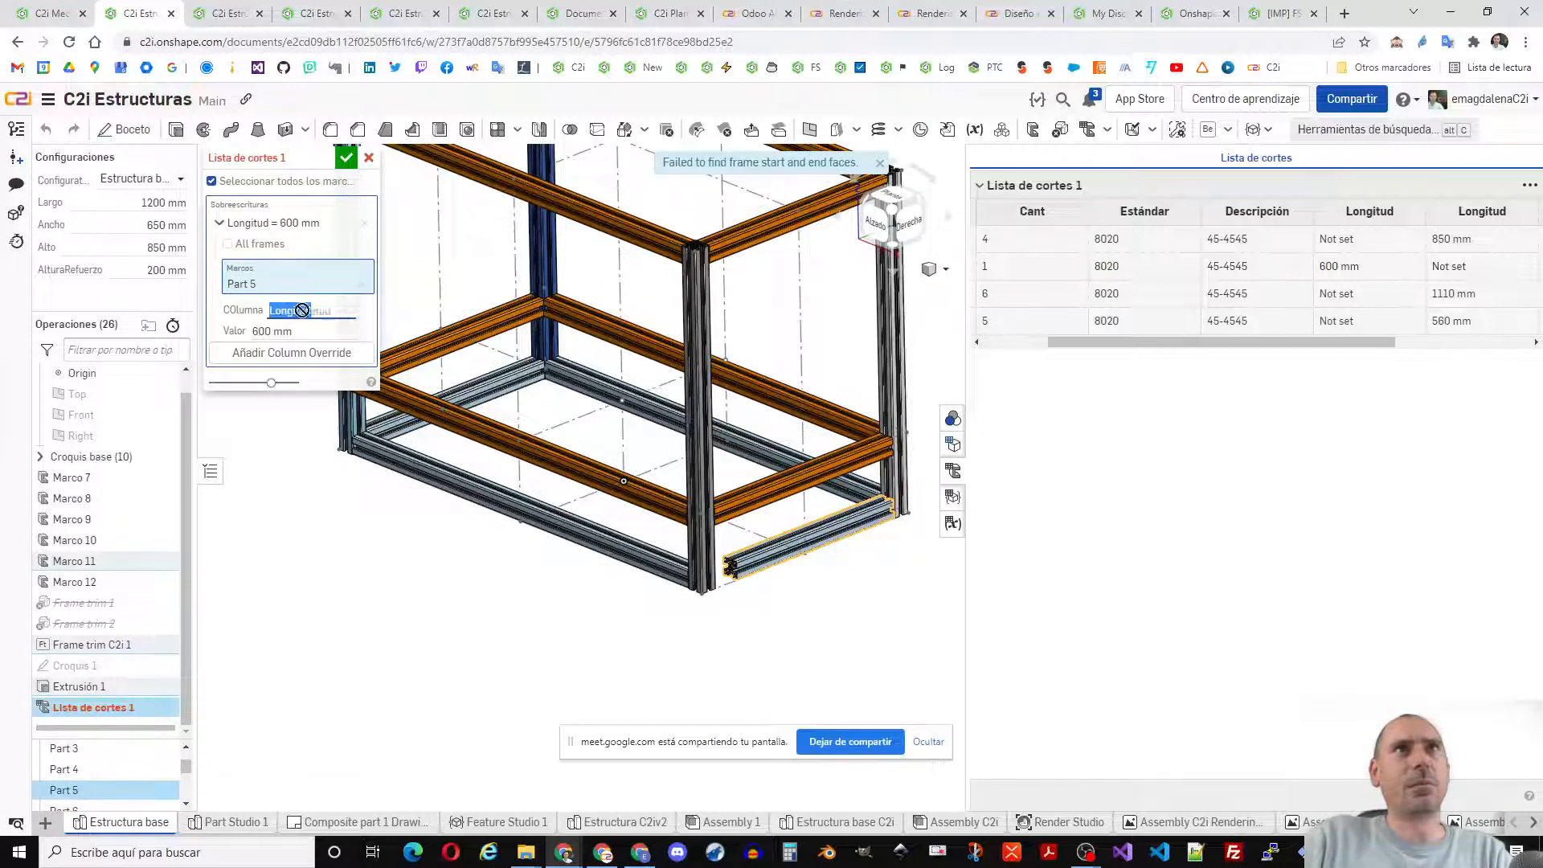
pyautogui.write('Len')
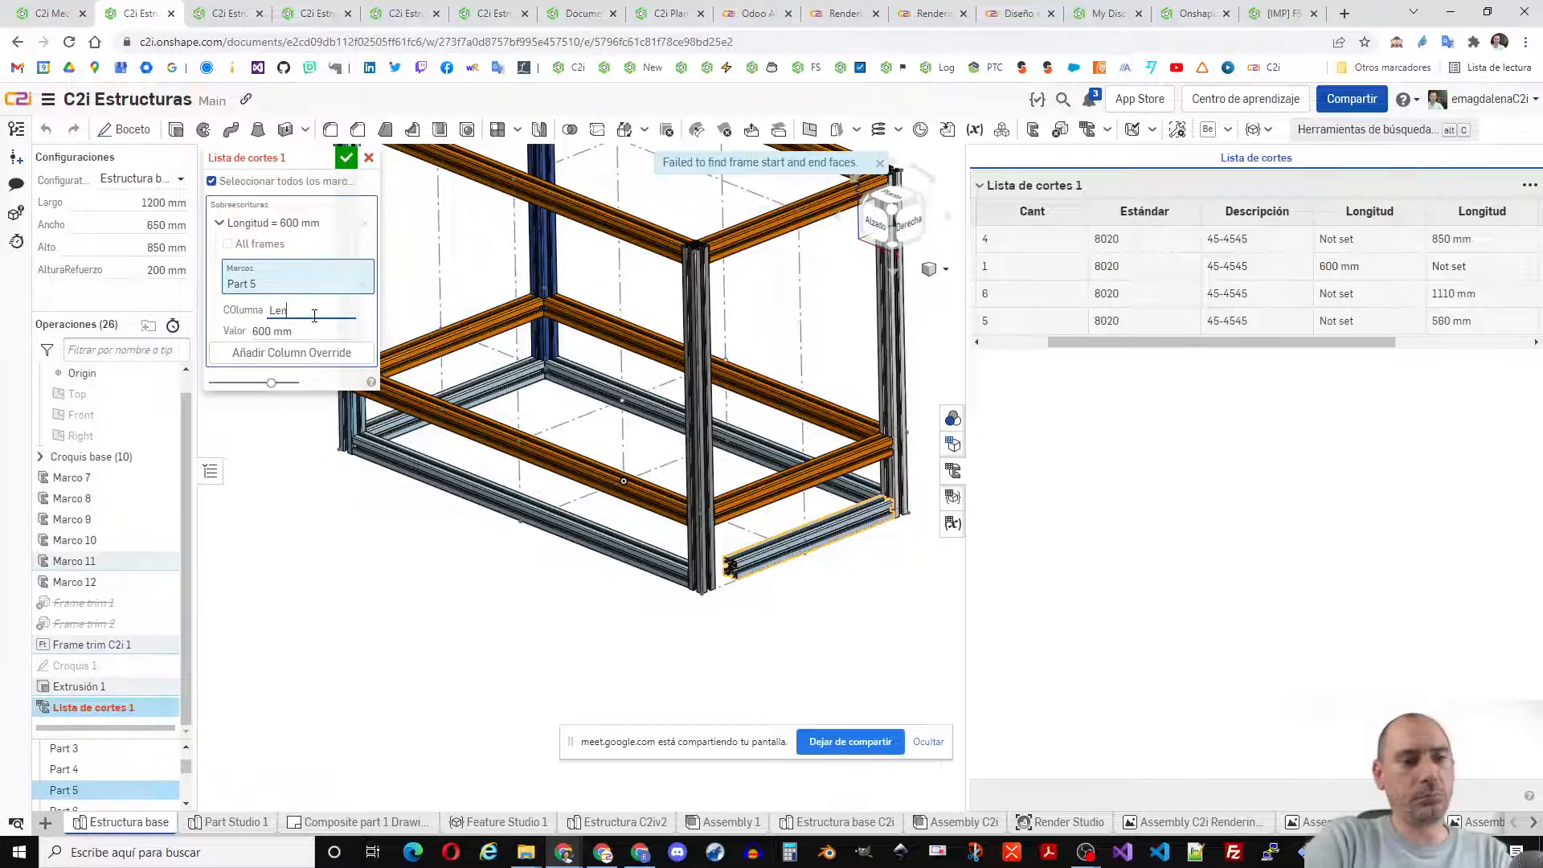
pyautogui.write('gth')
pyautogui.press('Tab')
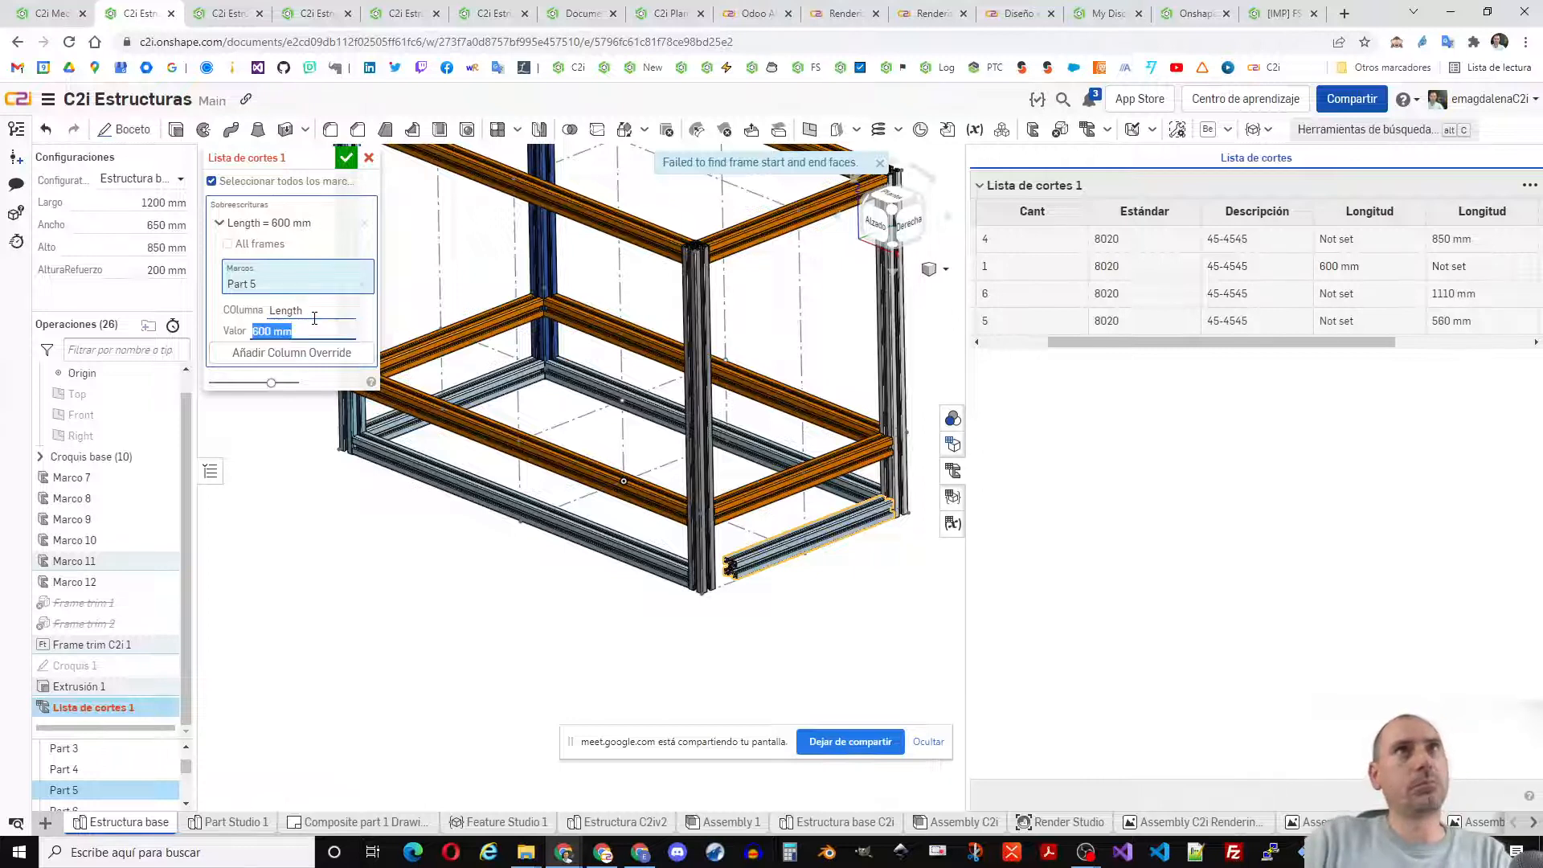
pyautogui.click(345, 158)
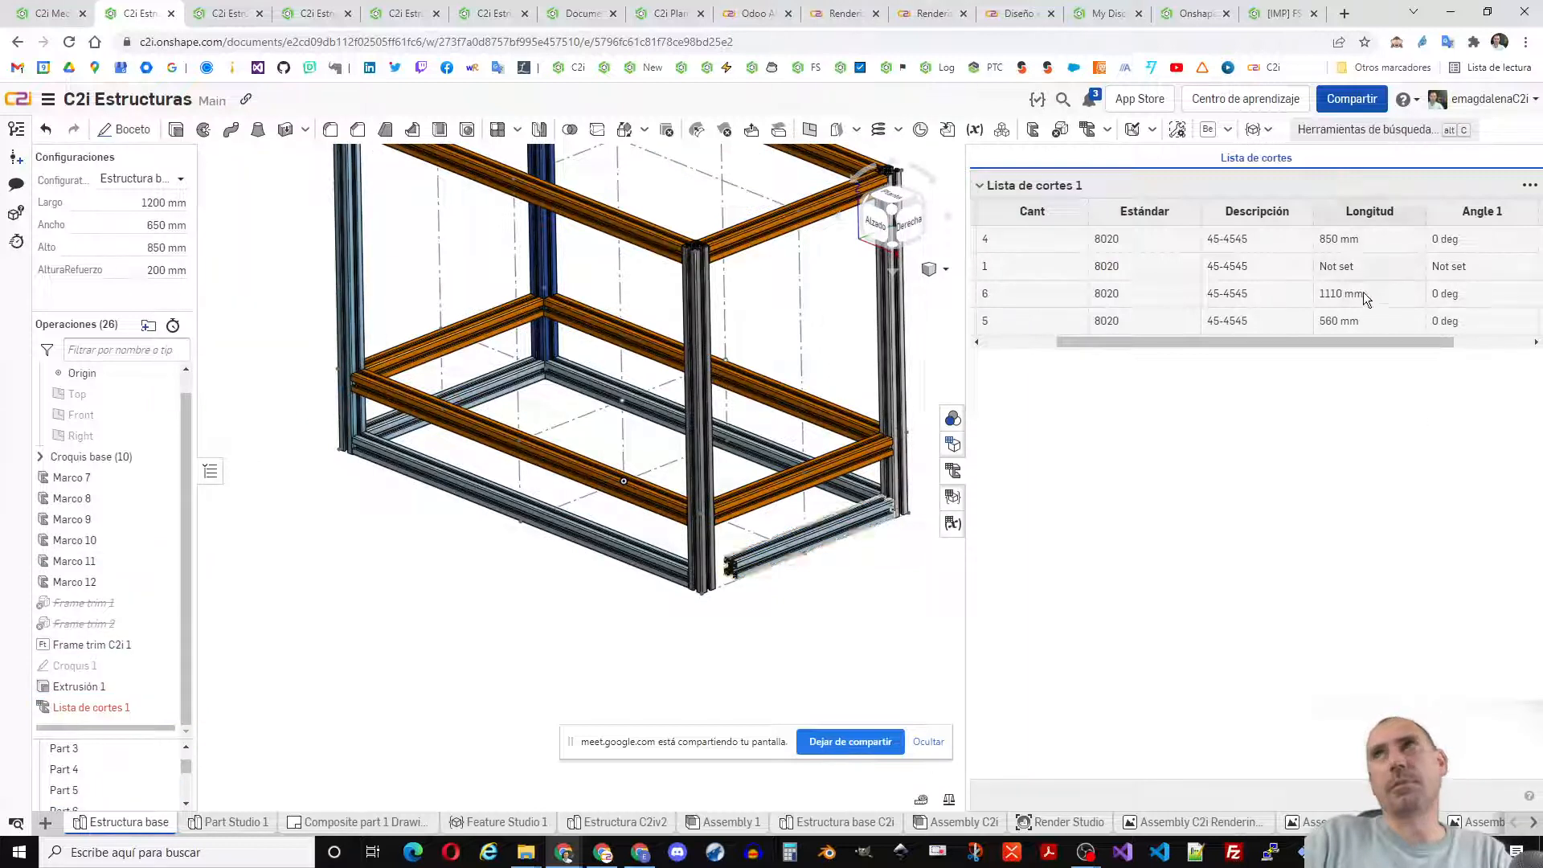
pyautogui.moveTo(1353, 345); pyautogui.dragTo(1283, 341)
pyautogui.scroll(-3, 482, 590)
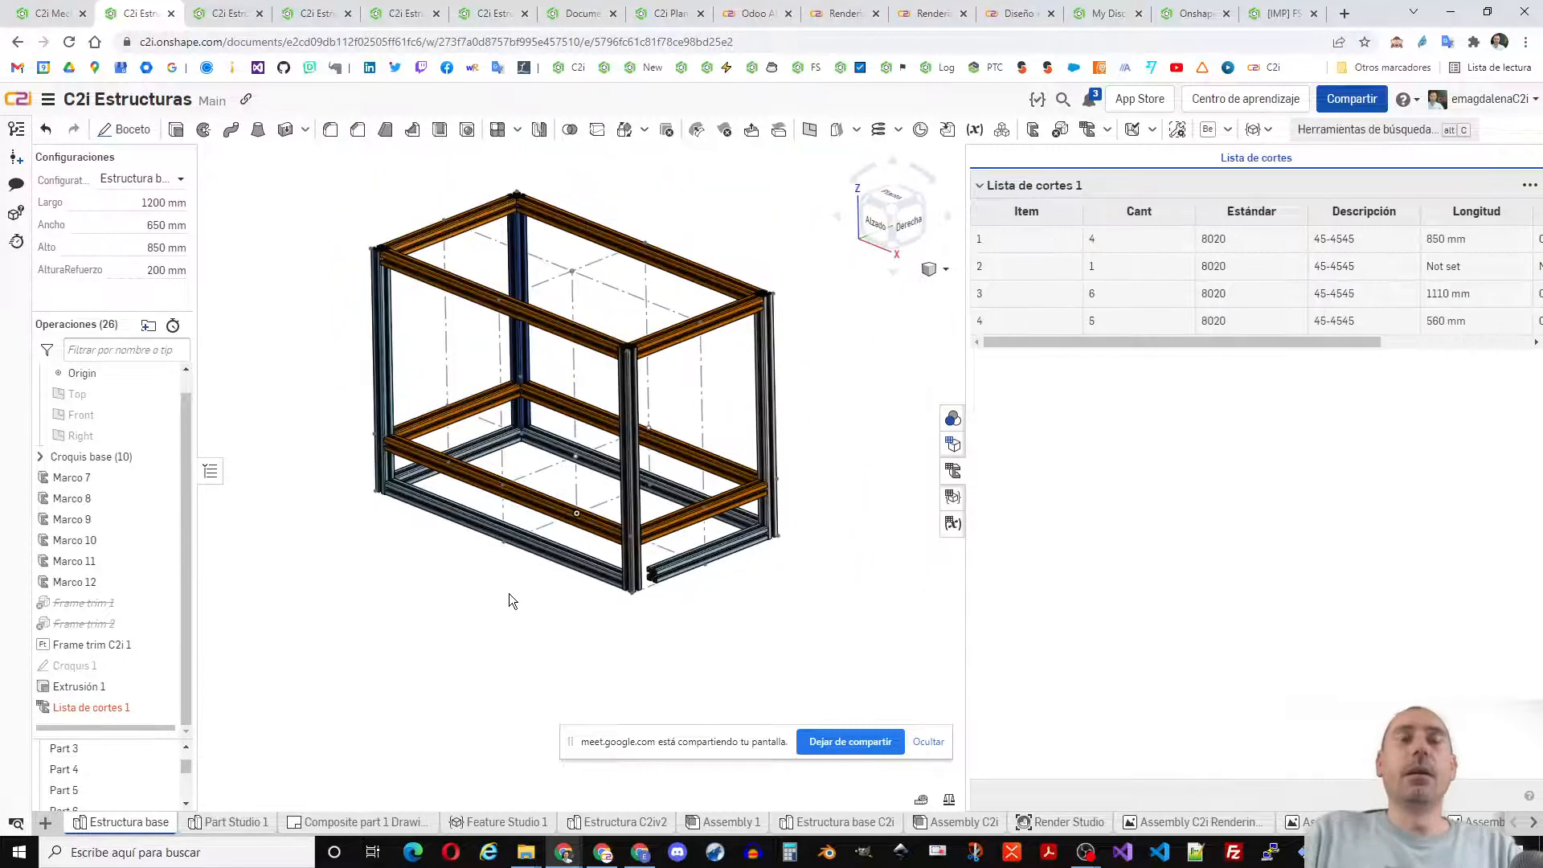
pyautogui.click(76, 707)
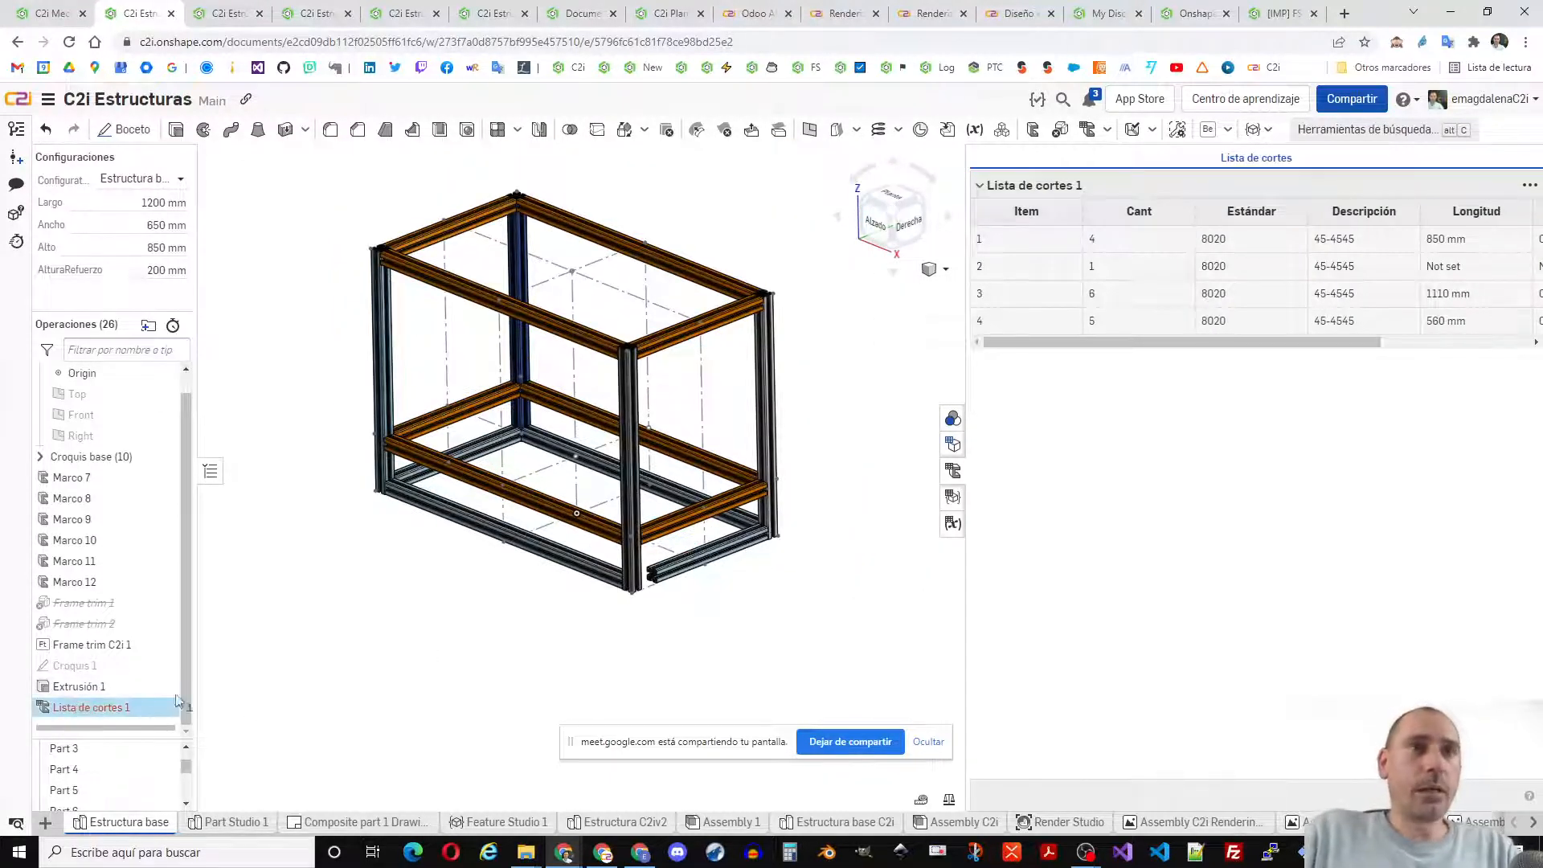
pyautogui.click(326, 679)
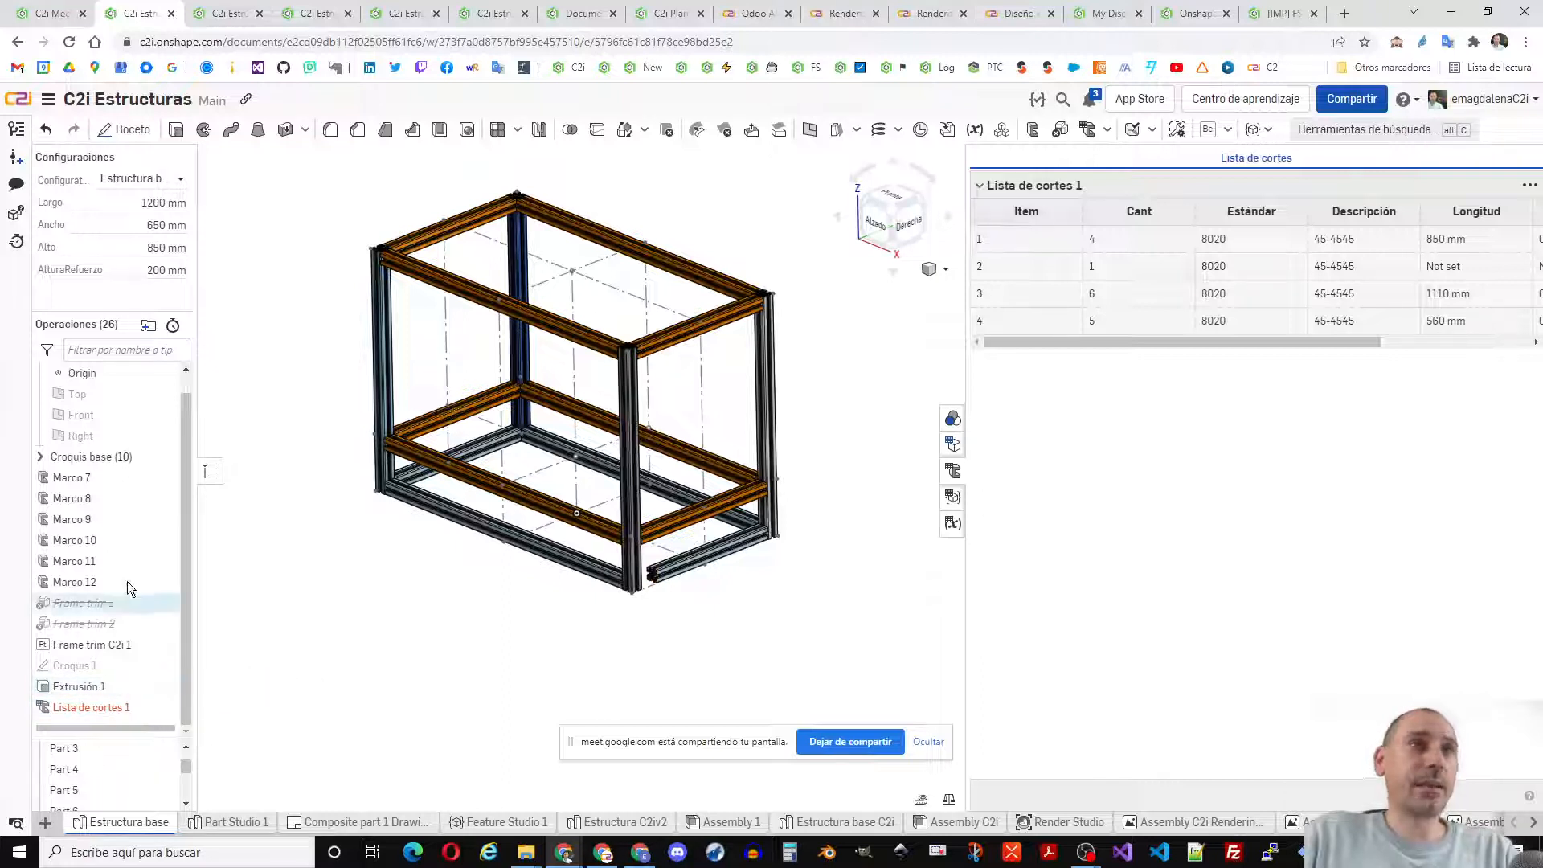
# - Move the cut list ahead of Extrusión 1 in the feature history and clear the frame member assigned to its Length override
pyautogui.moveTo(117, 712)
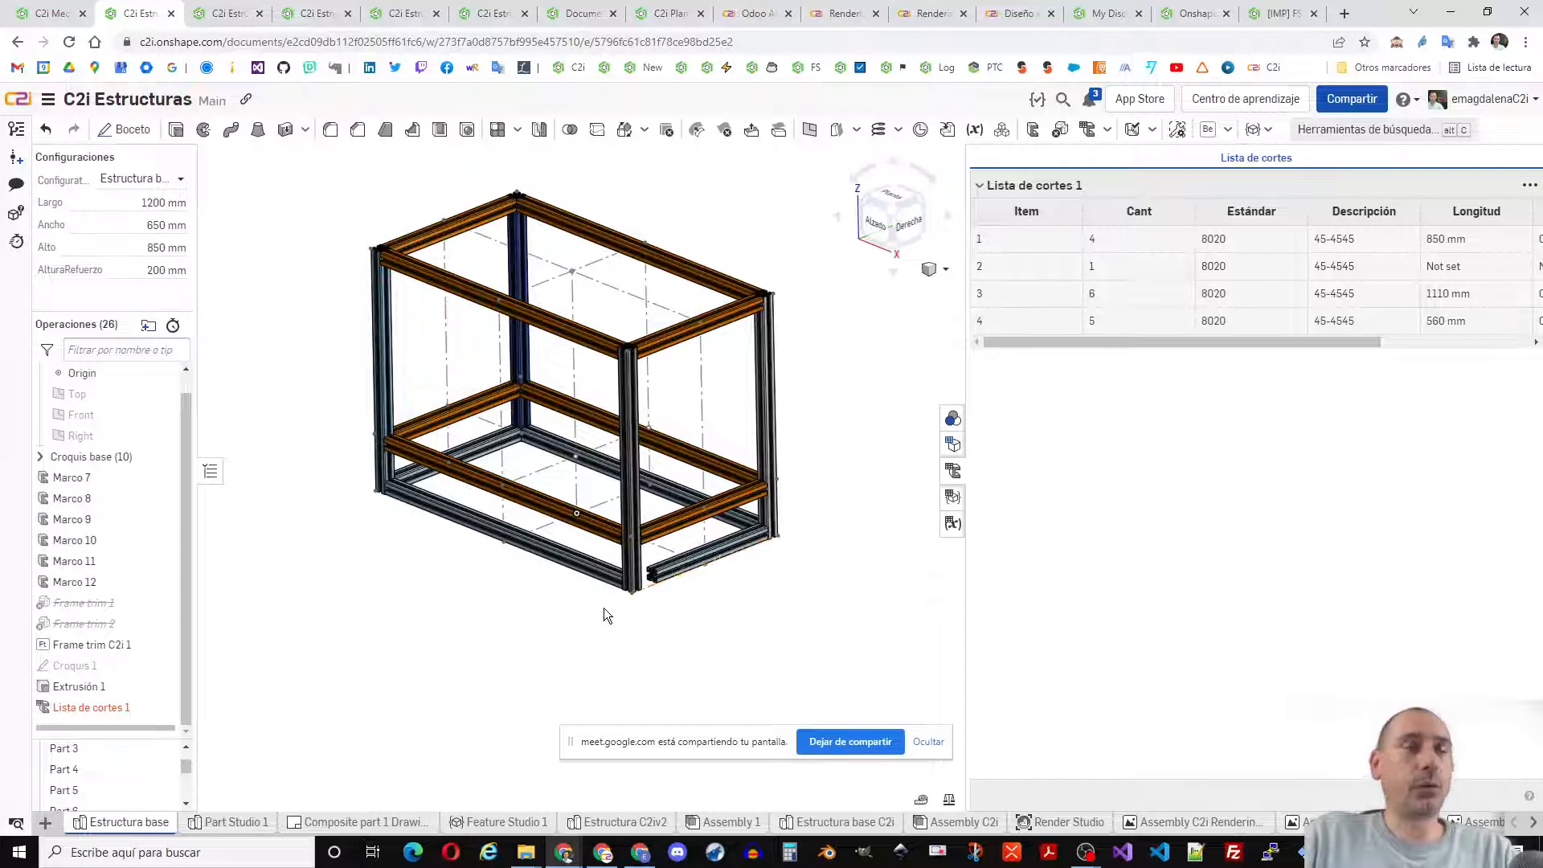
pyautogui.moveTo(118, 684); pyautogui.dragTo(143, 716)
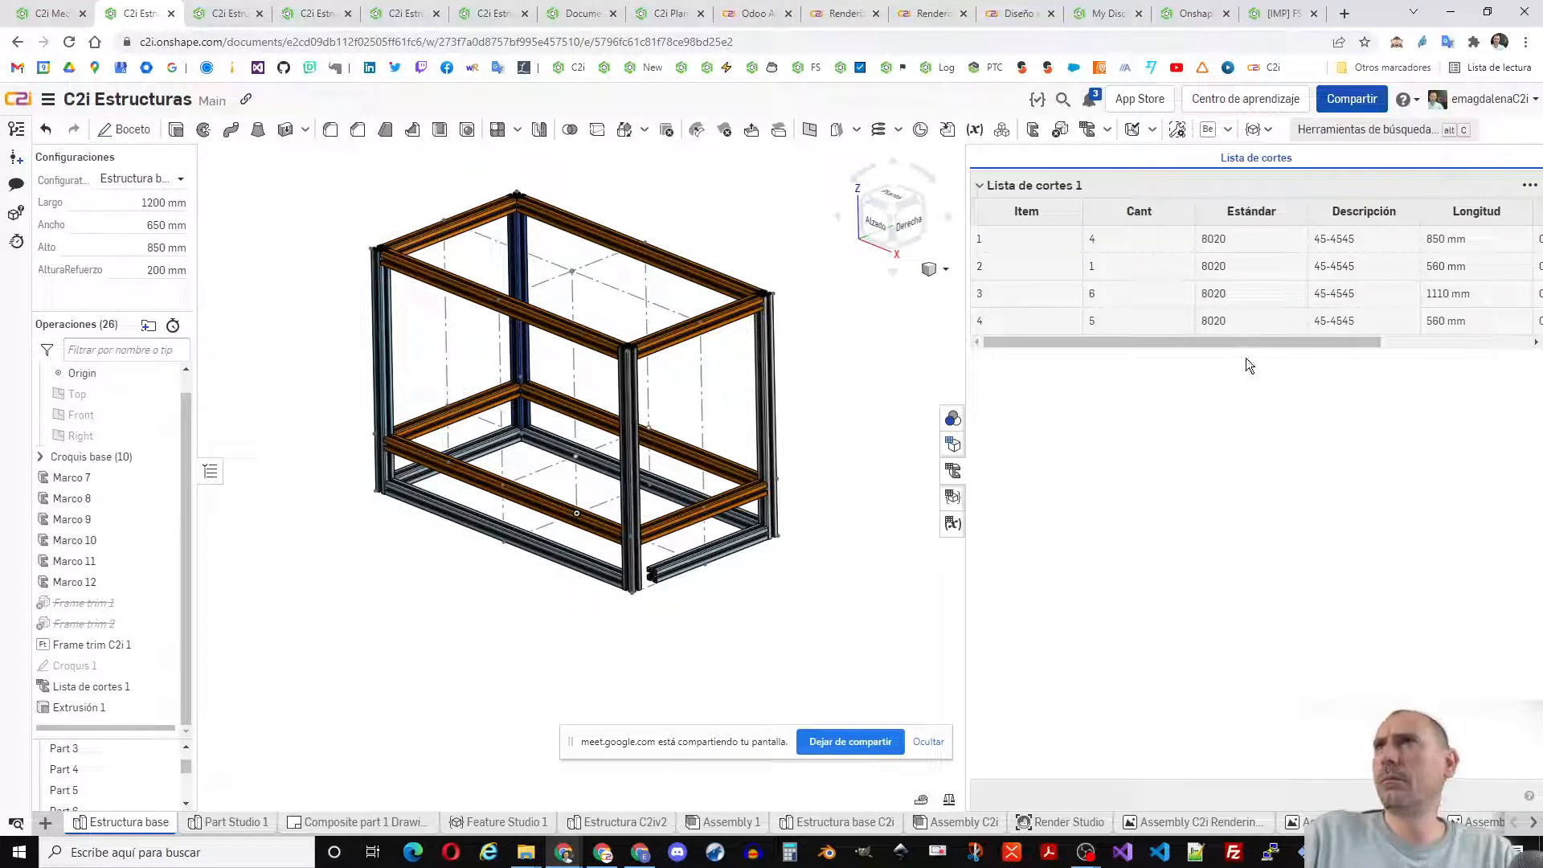
pyautogui.doubleClick(102, 686)
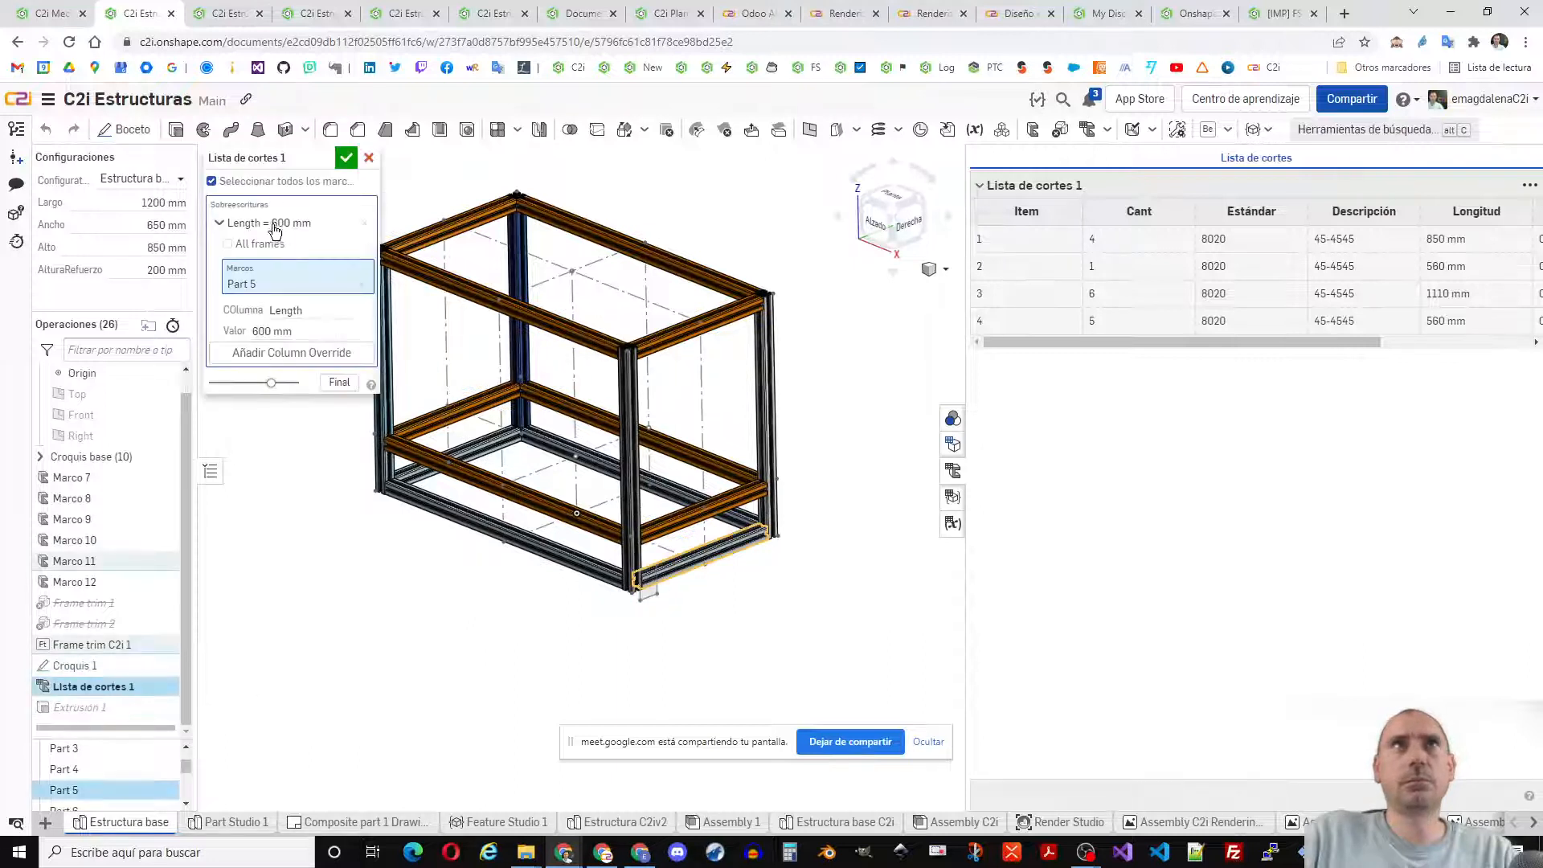
pyautogui.click(362, 284)
pyautogui.click(356, 227)
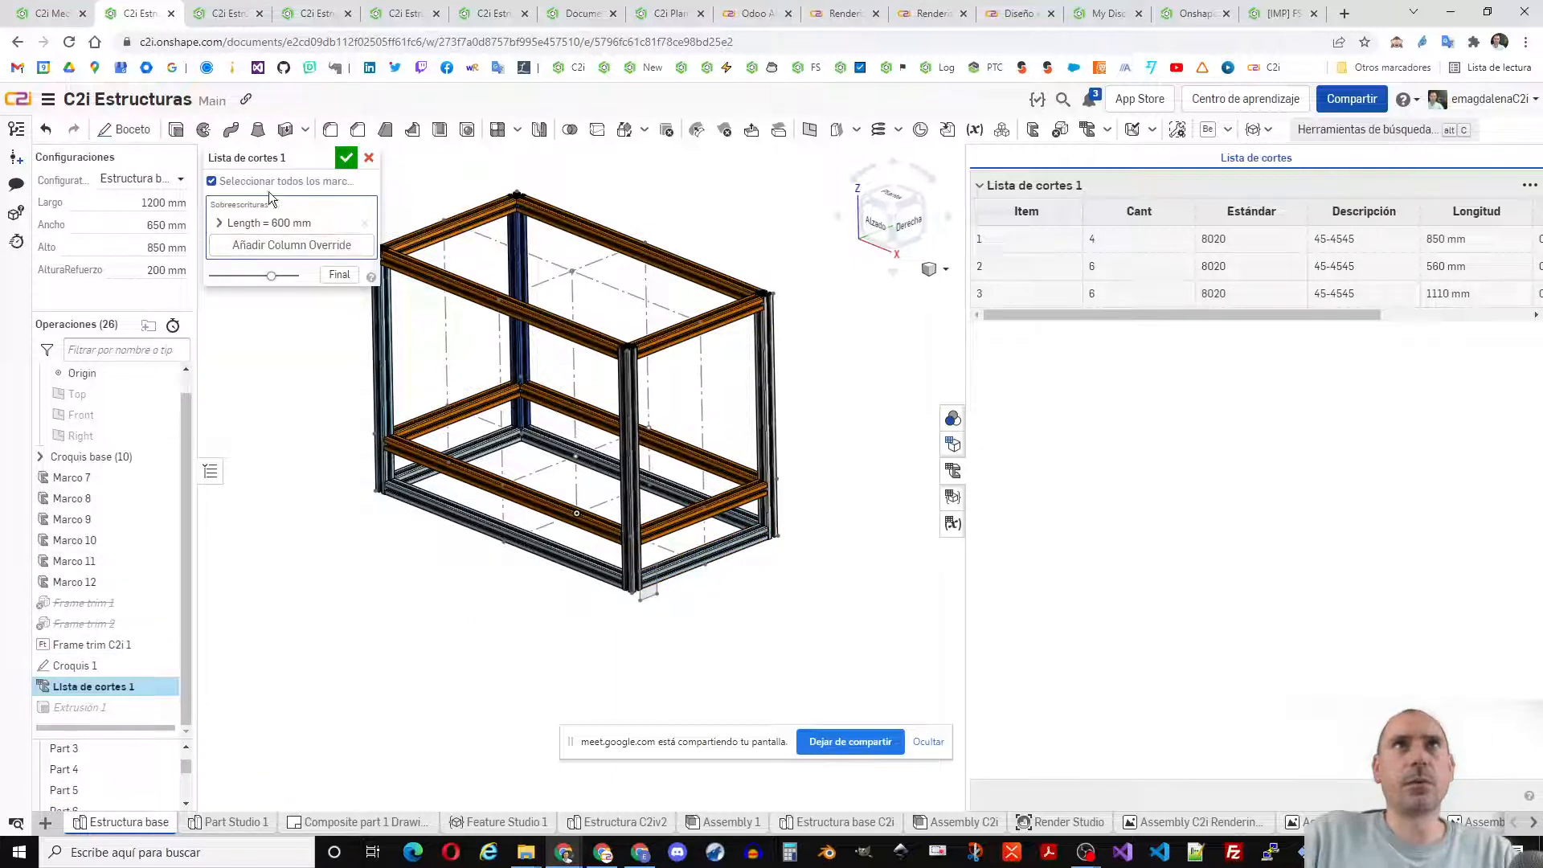
pyautogui.click(344, 158)
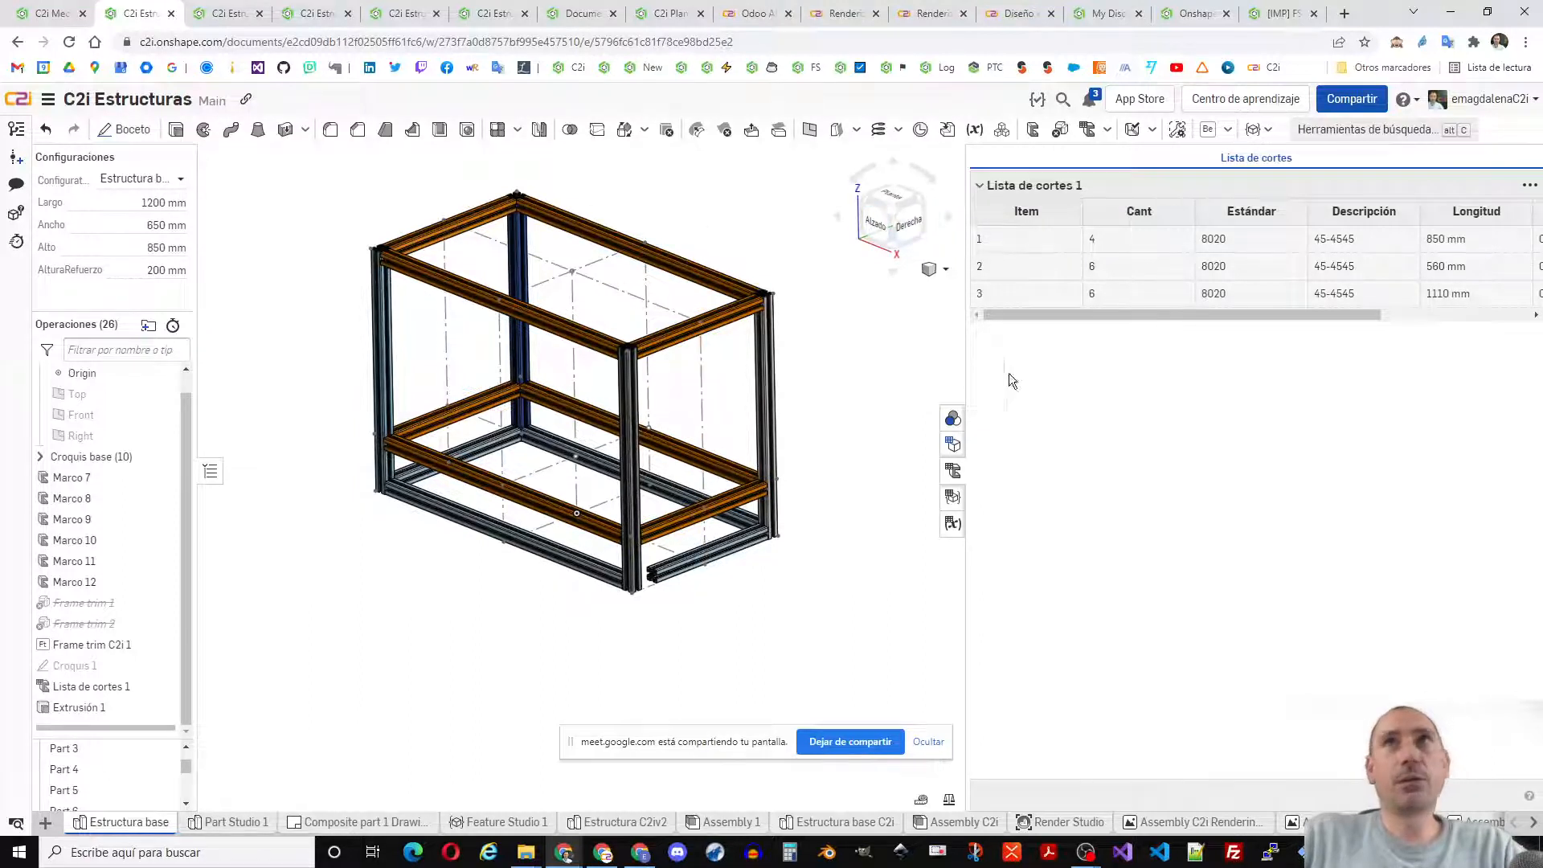
# - Examine the profile cross-section at the frame's upper corner, then the whole frame beside the cut list table
pyautogui.moveTo(822, 275); pyautogui.dragTo(851, 325, button='middle')
pyautogui.scroll(8, 396, 281)
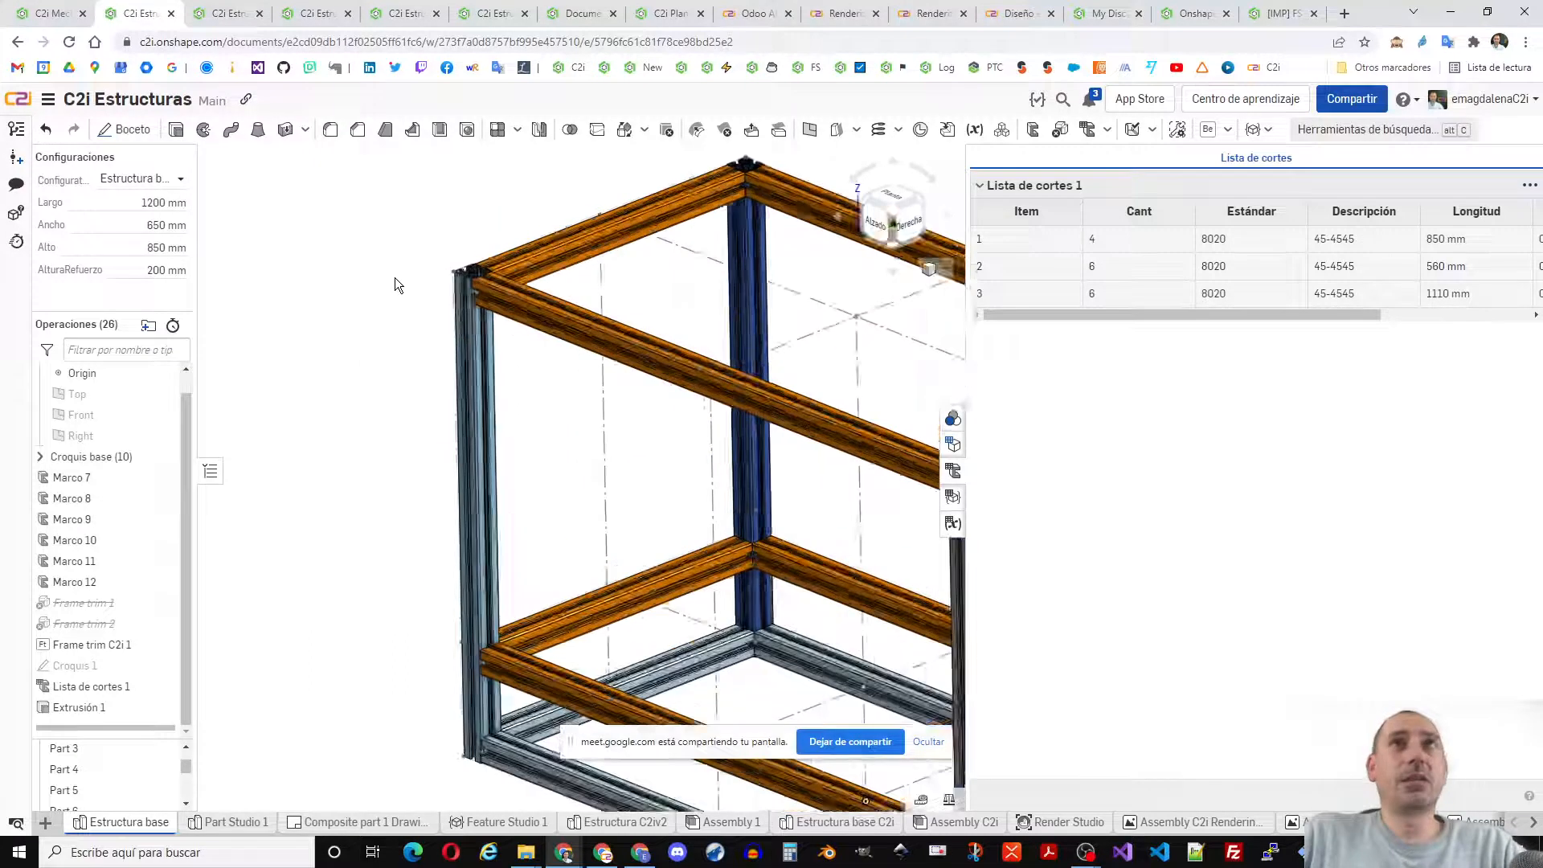
pyautogui.scroll(3, 519, 272)
pyautogui.scroll(3, 503, 266)
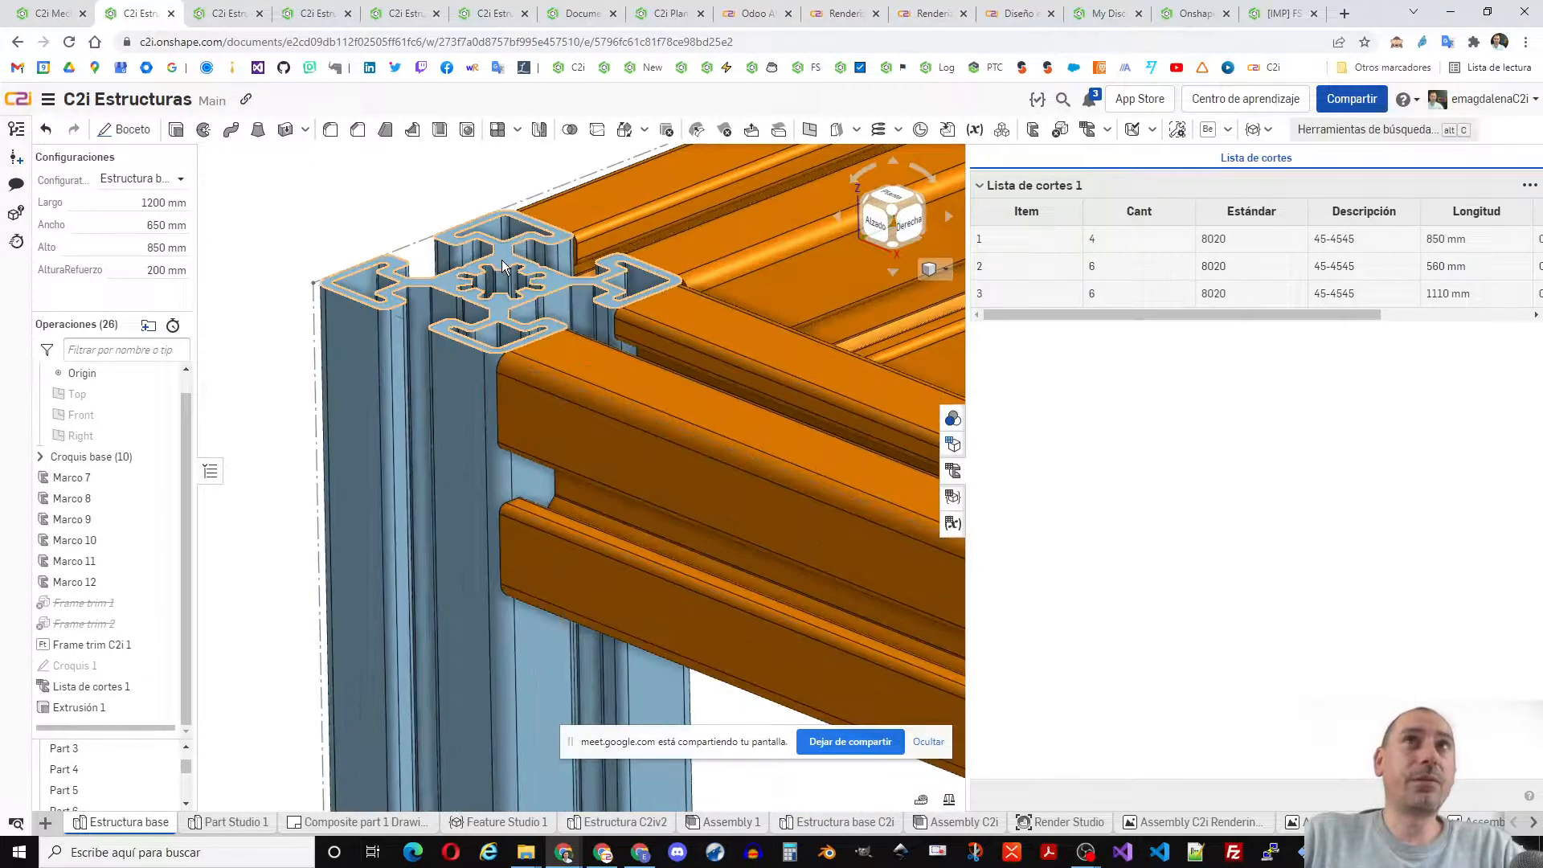
pyautogui.click(502, 262)
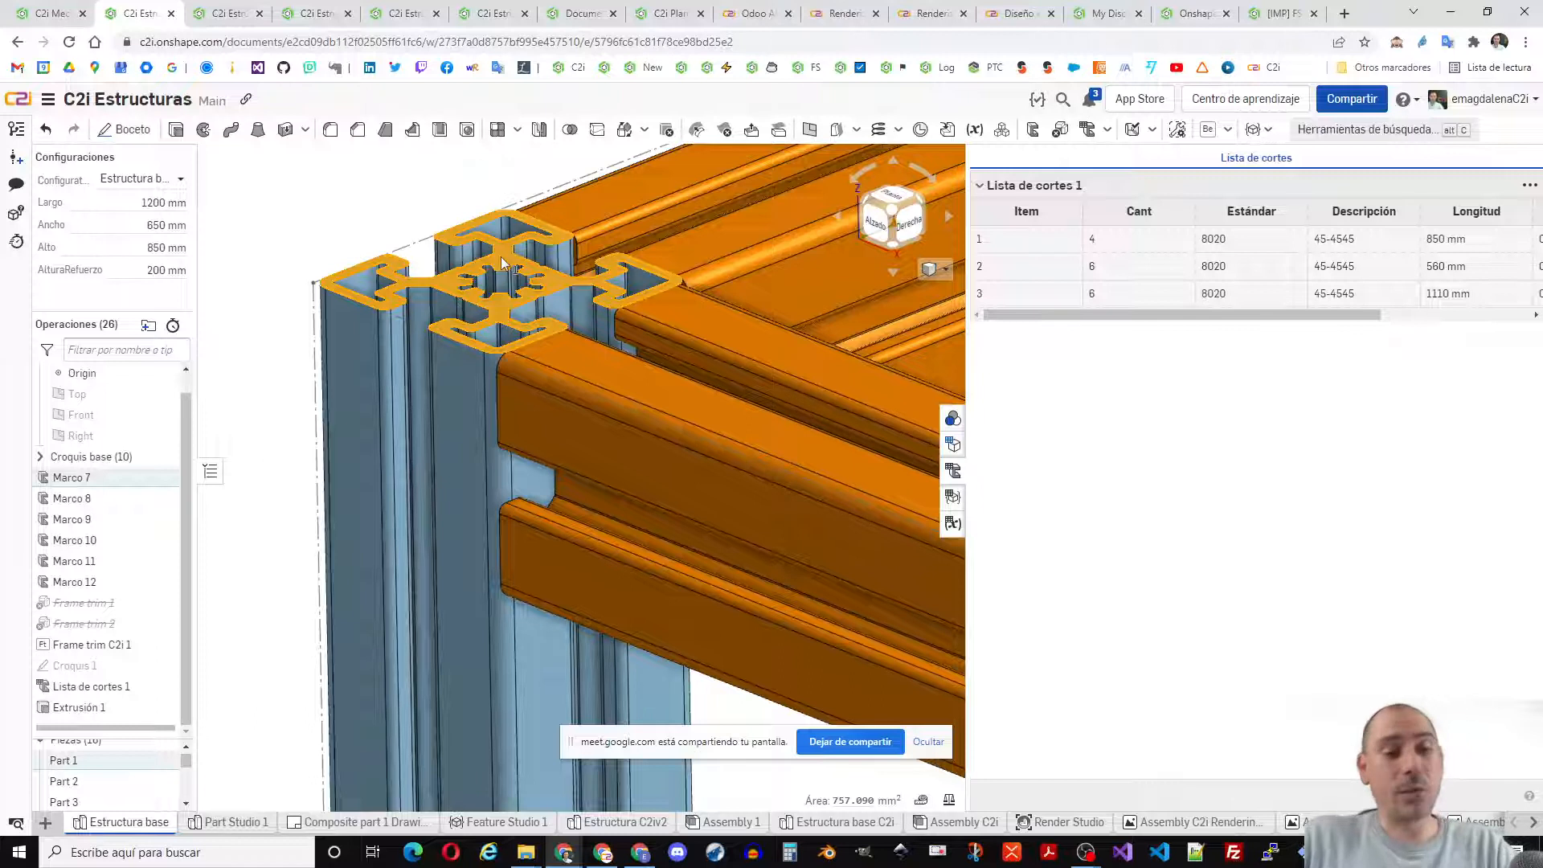
pyautogui.press('f')
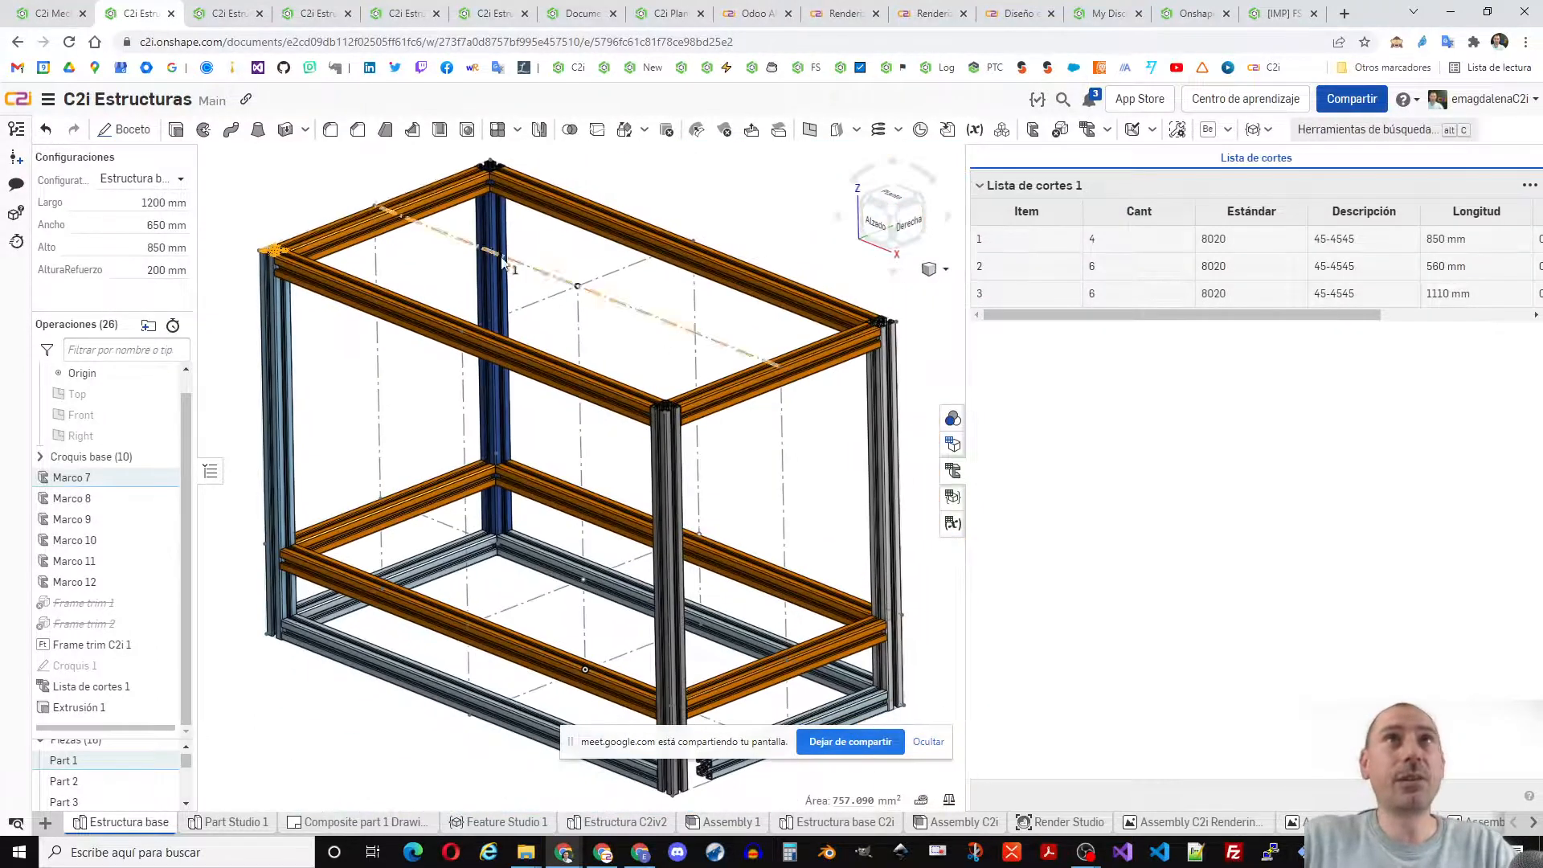
pyautogui.click(328, 201)
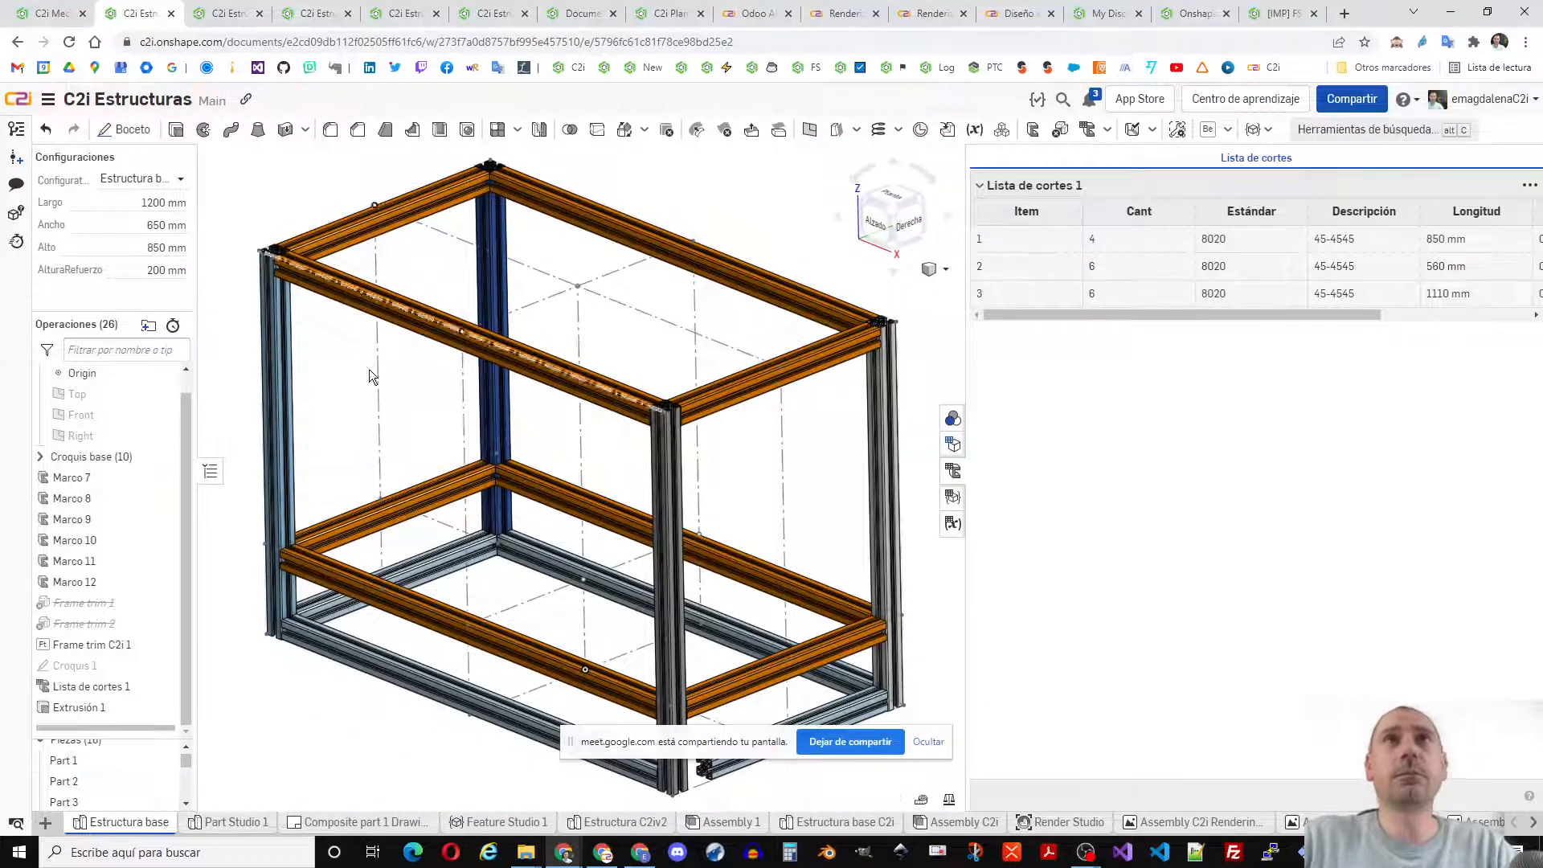
pyautogui.scroll(-2, 632, 533)
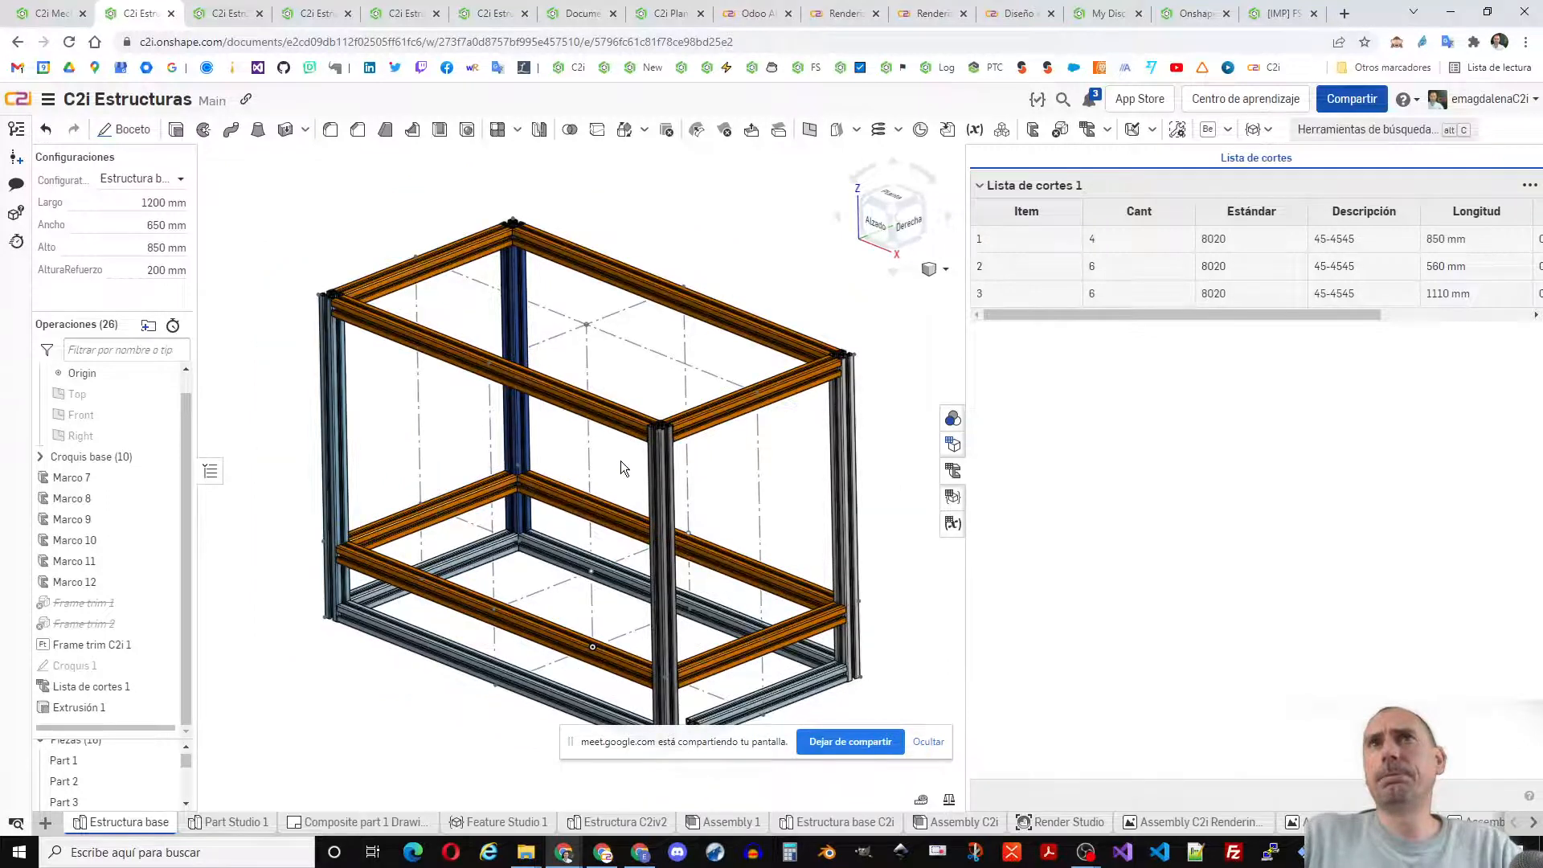
pyautogui.scroll(-3, 652, 441)
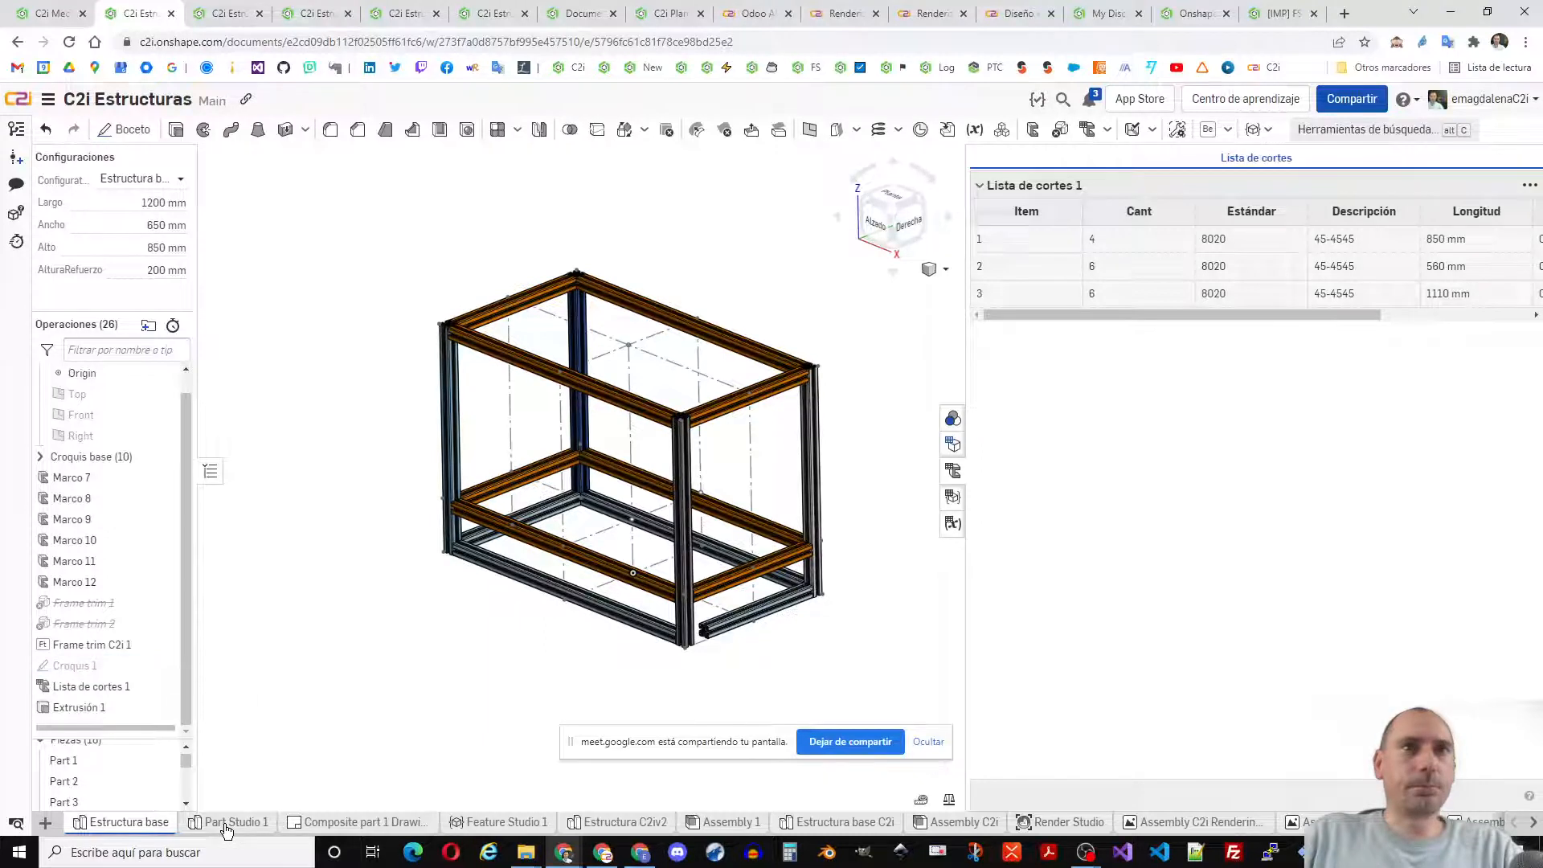
# - Open the Estructura C2iv2 part studio and examine its named profile parts and the simplified section at the upper corner
pyautogui.click(615, 821)
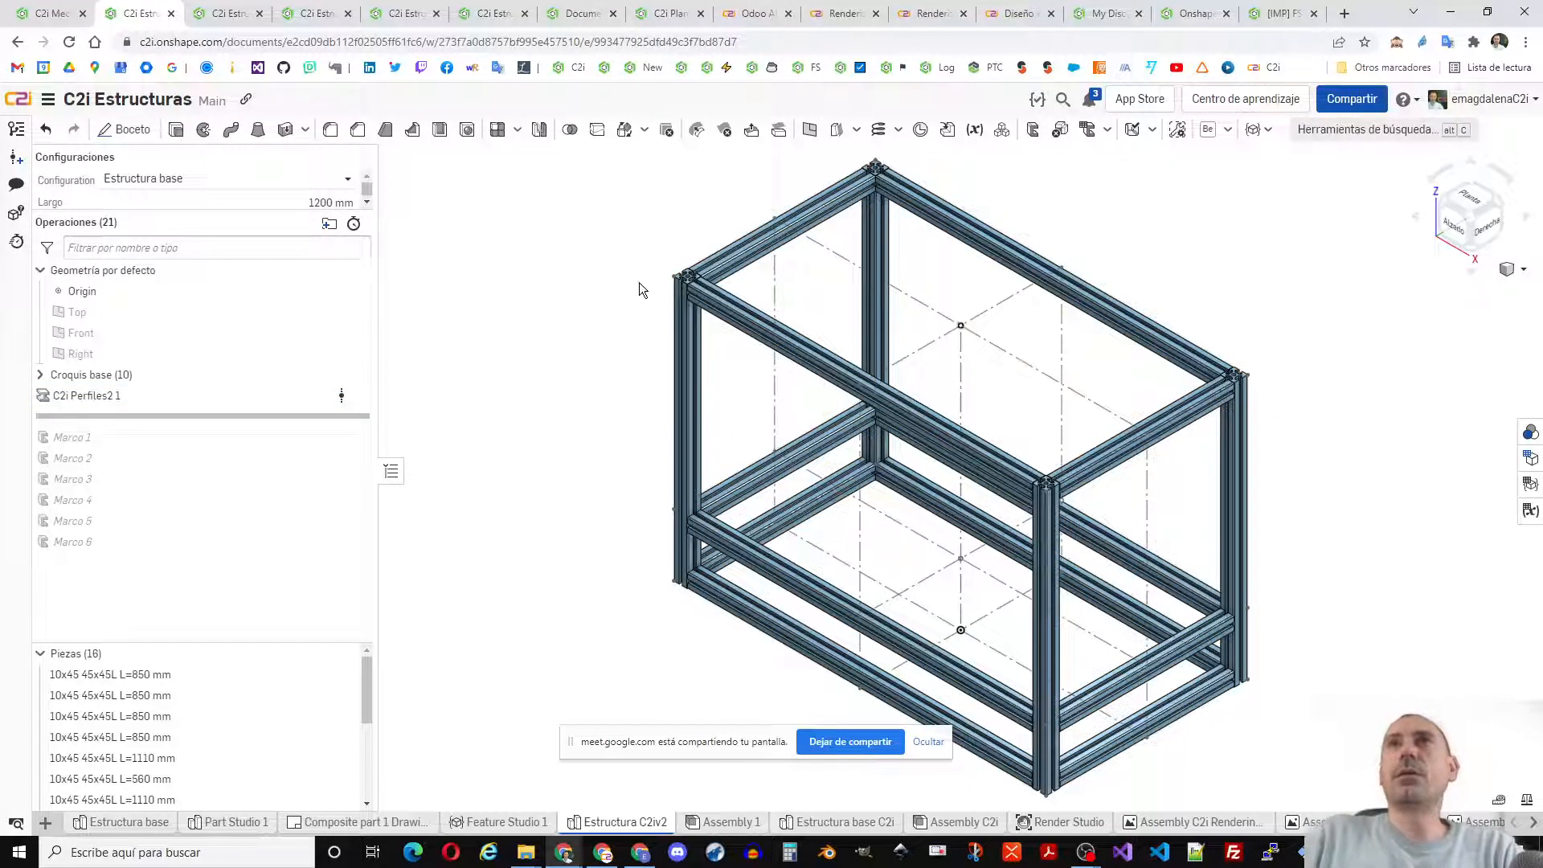
pyautogui.moveTo(749, 425); pyautogui.dragTo(562, 432, button='middle')
pyautogui.scroll(-3, 577, 429)
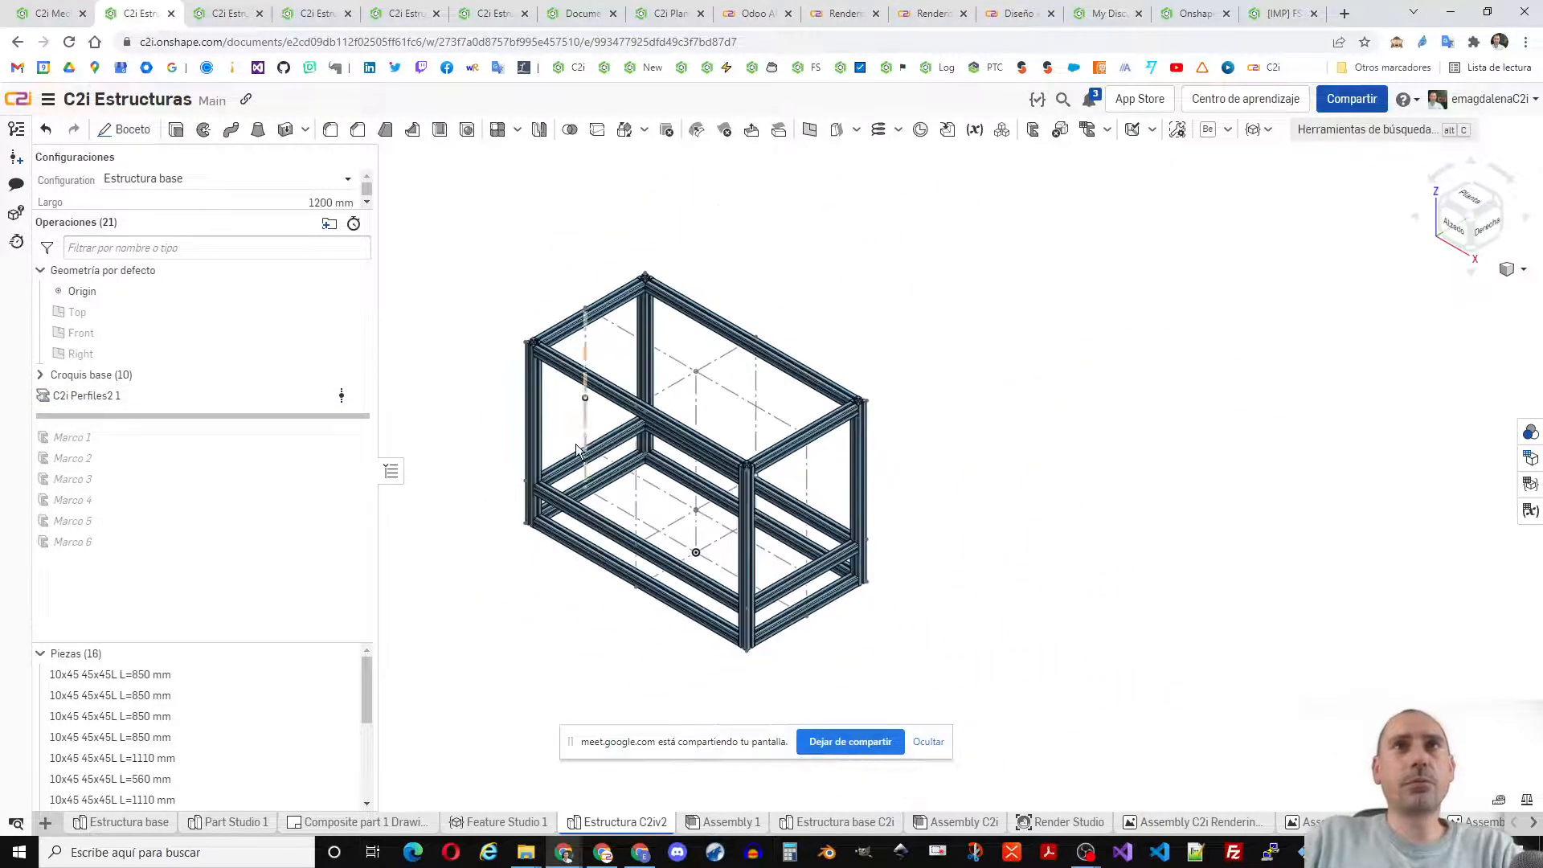
pyautogui.click(239, 674)
pyautogui.keyDown('ctrl'); pyautogui.click(239, 716); pyautogui.keyUp('ctrl')
pyautogui.keyDown('ctrl'); pyautogui.click(241, 799); pyautogui.keyUp('ctrl')
pyautogui.keyDown('ctrl'); pyautogui.click(322, 758); pyautogui.keyUp('ctrl')
pyautogui.press('space')
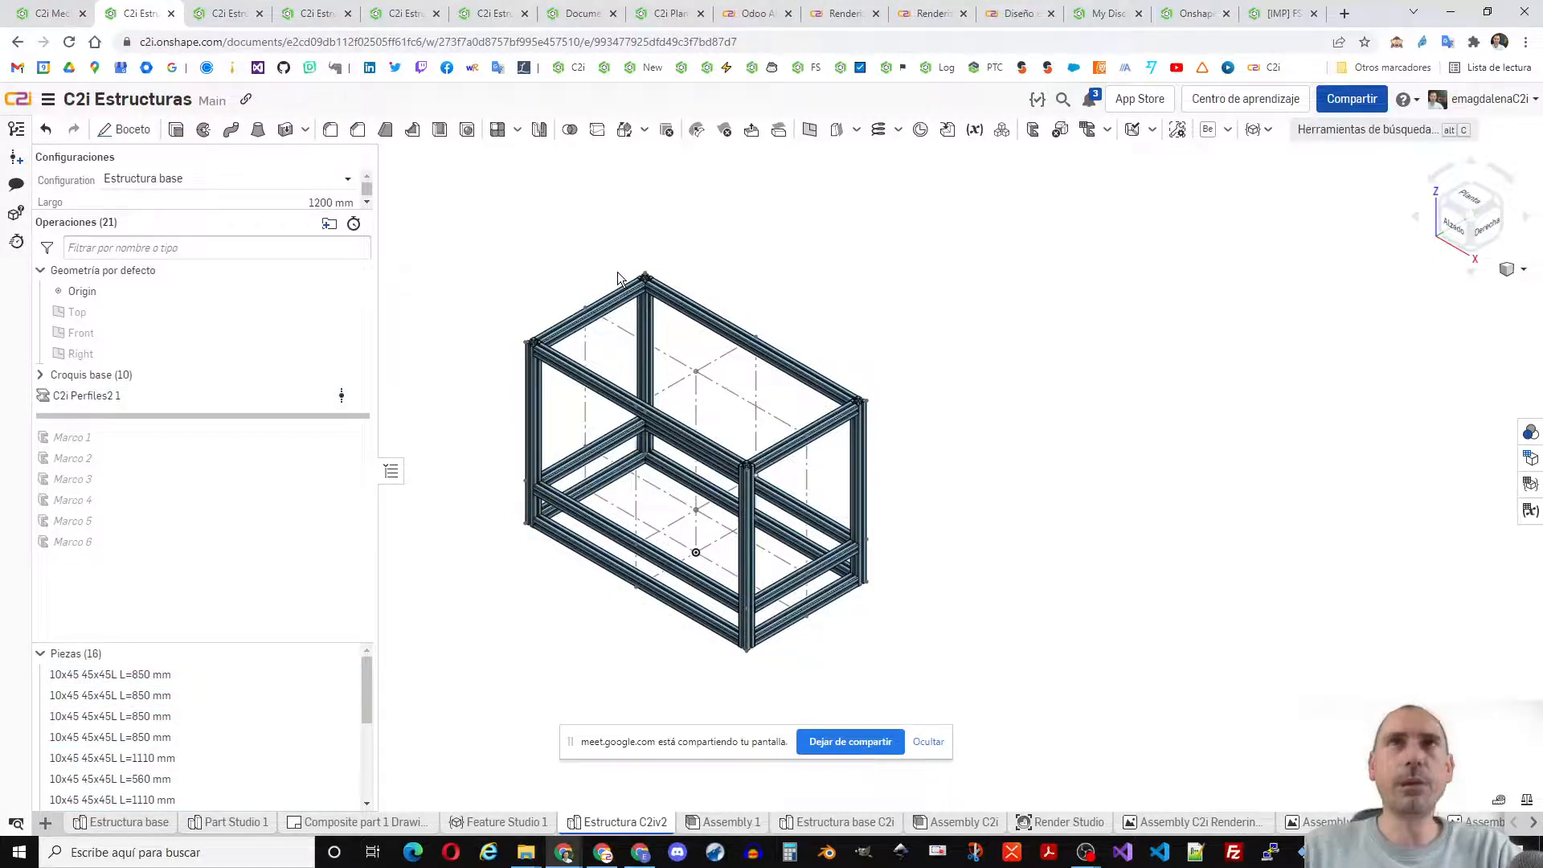
pyautogui.scroll(5, 620, 287)
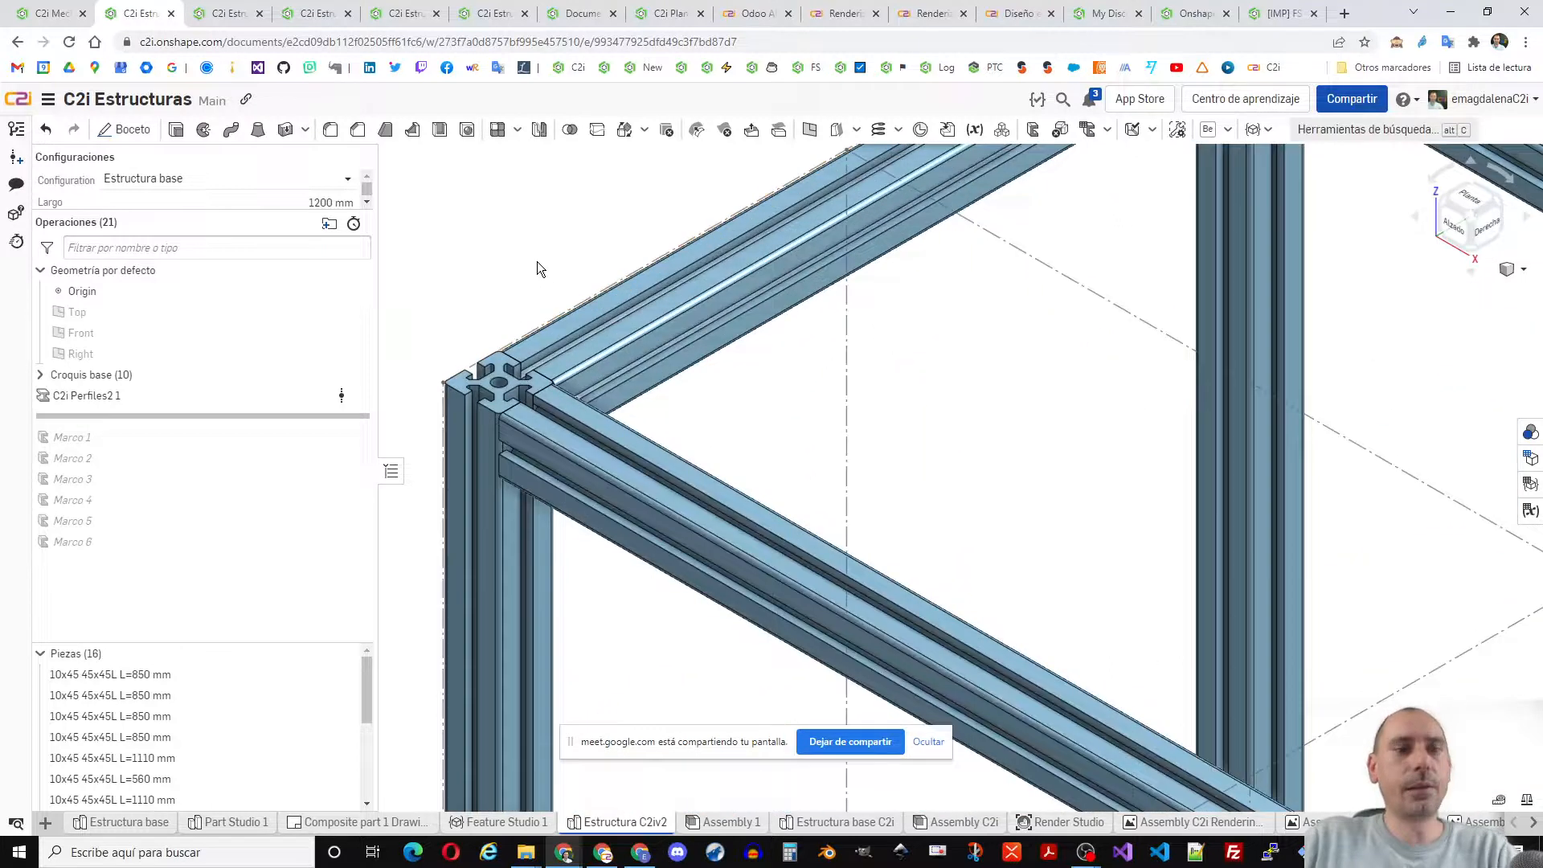
pyautogui.press('f')
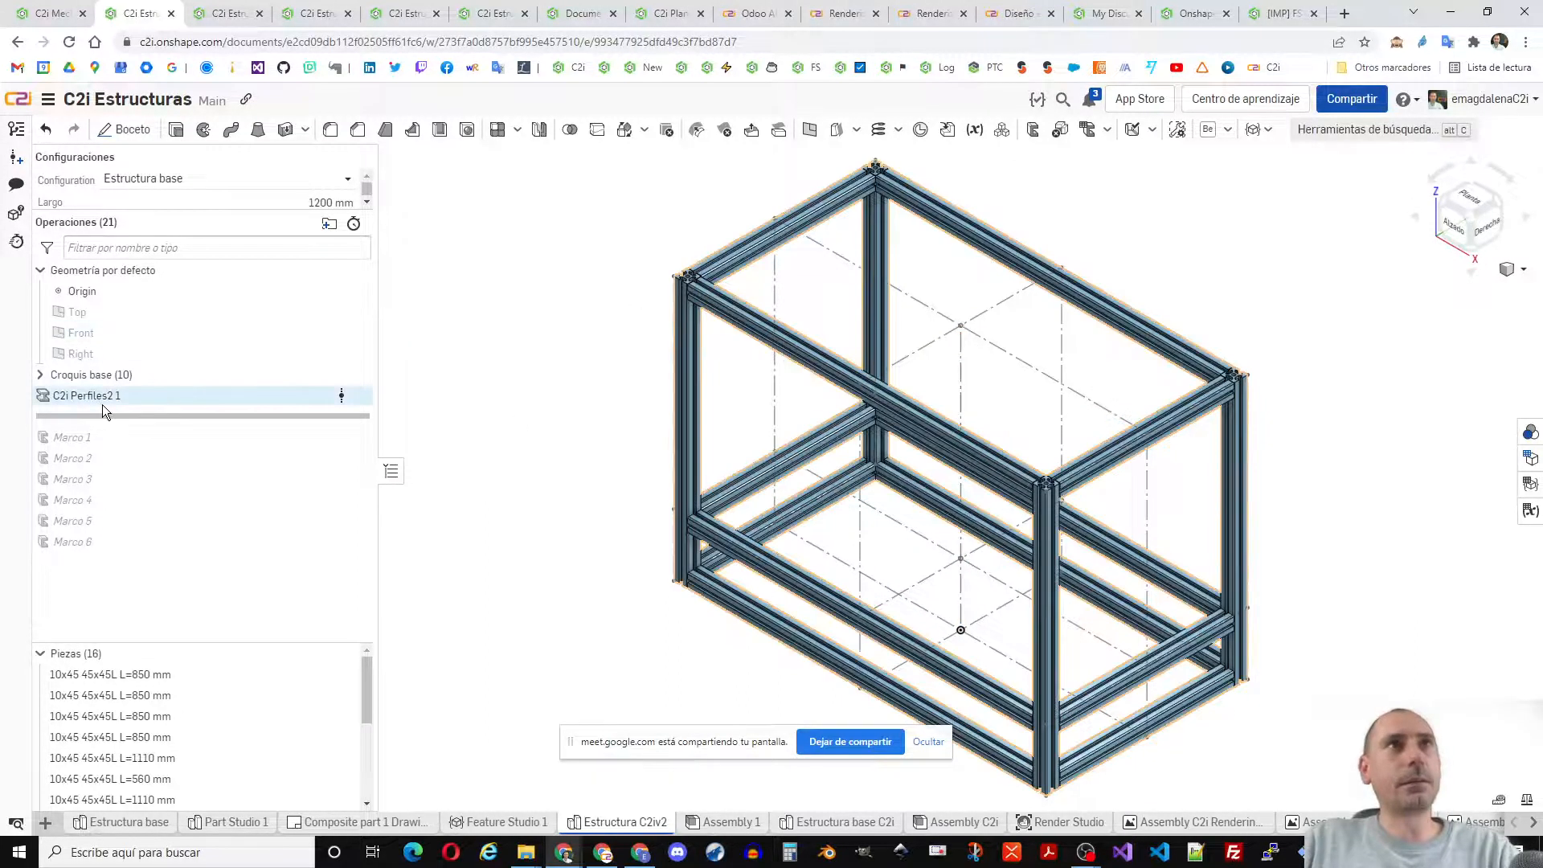
# - Roll the feature history forward to its end and delete the inactive features Marco 1 through Marco 6
pyautogui.moveTo(268, 417); pyautogui.dragTo(159, 541)
pyautogui.moveTo(59, 423); pyautogui.dragTo(67, 520)
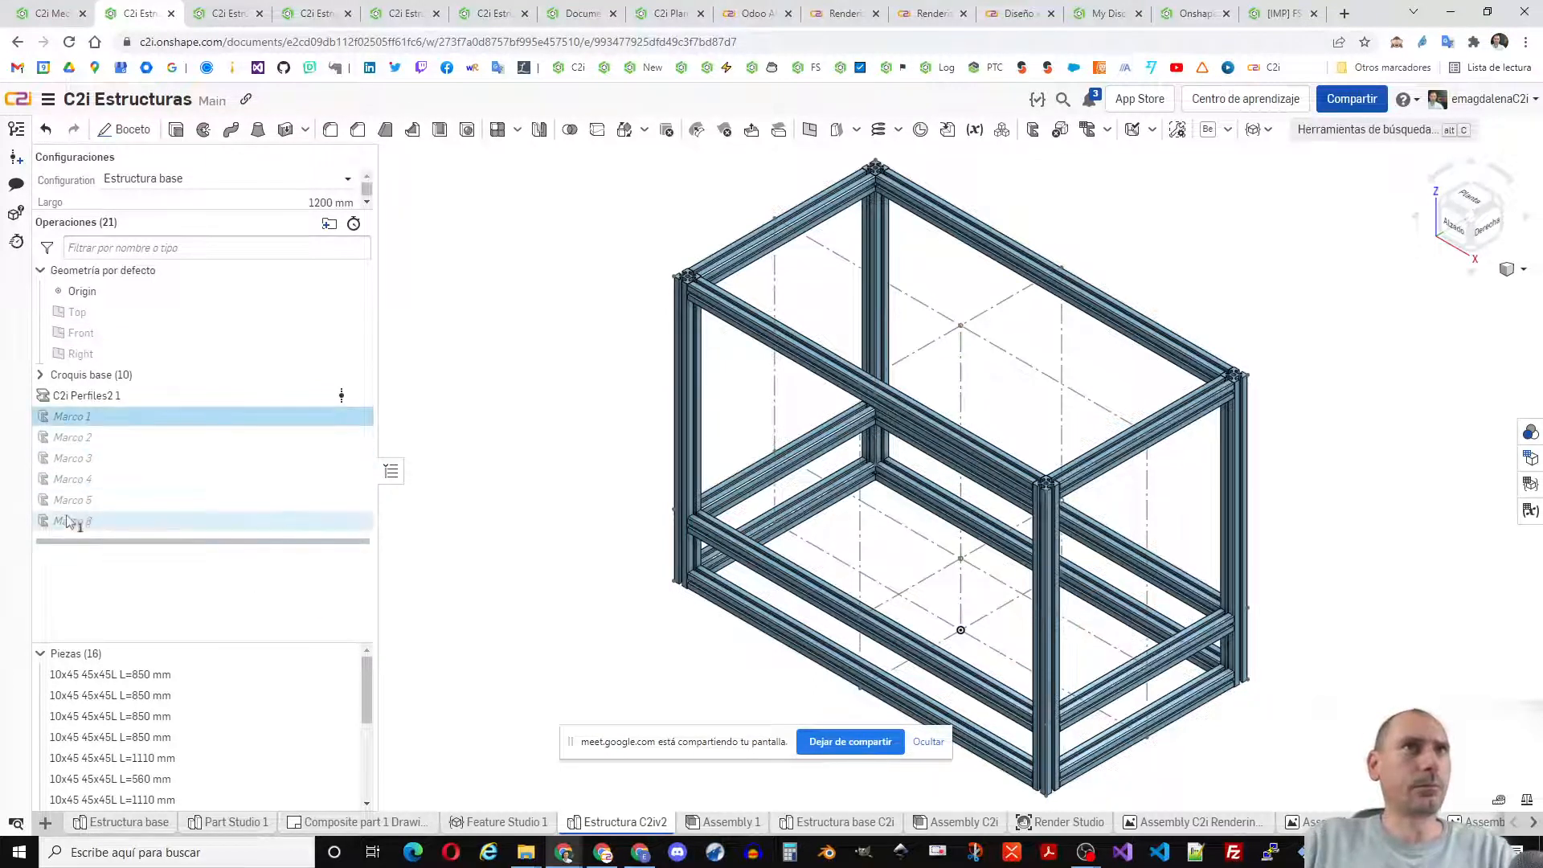
pyautogui.keyDown('shift'); pyautogui.click(67, 519); pyautogui.keyUp('shift')
pyautogui.click(587, 483)
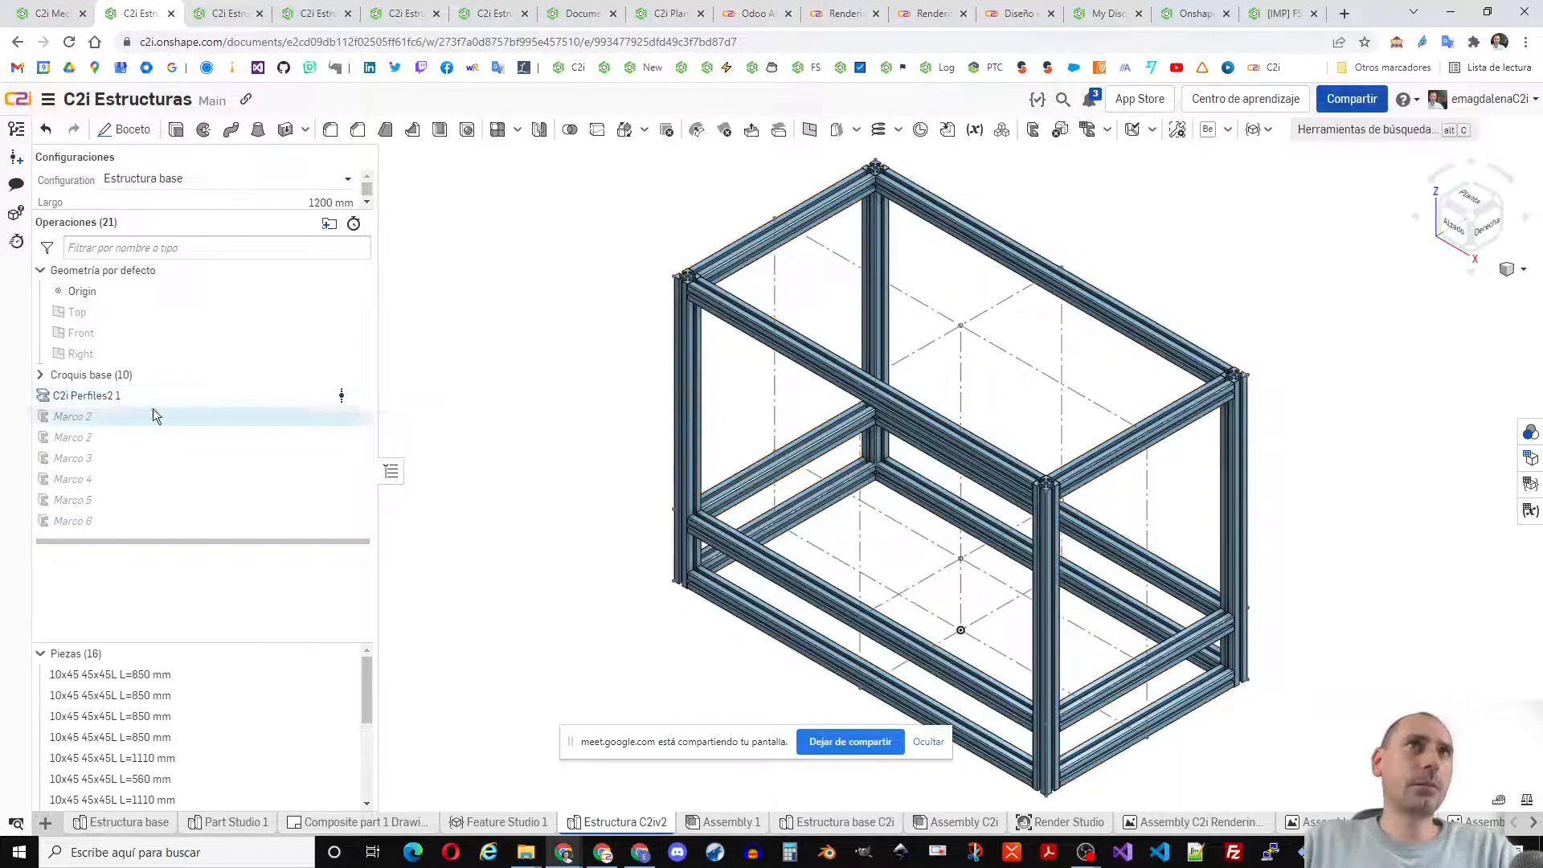
pyautogui.click(97, 419)
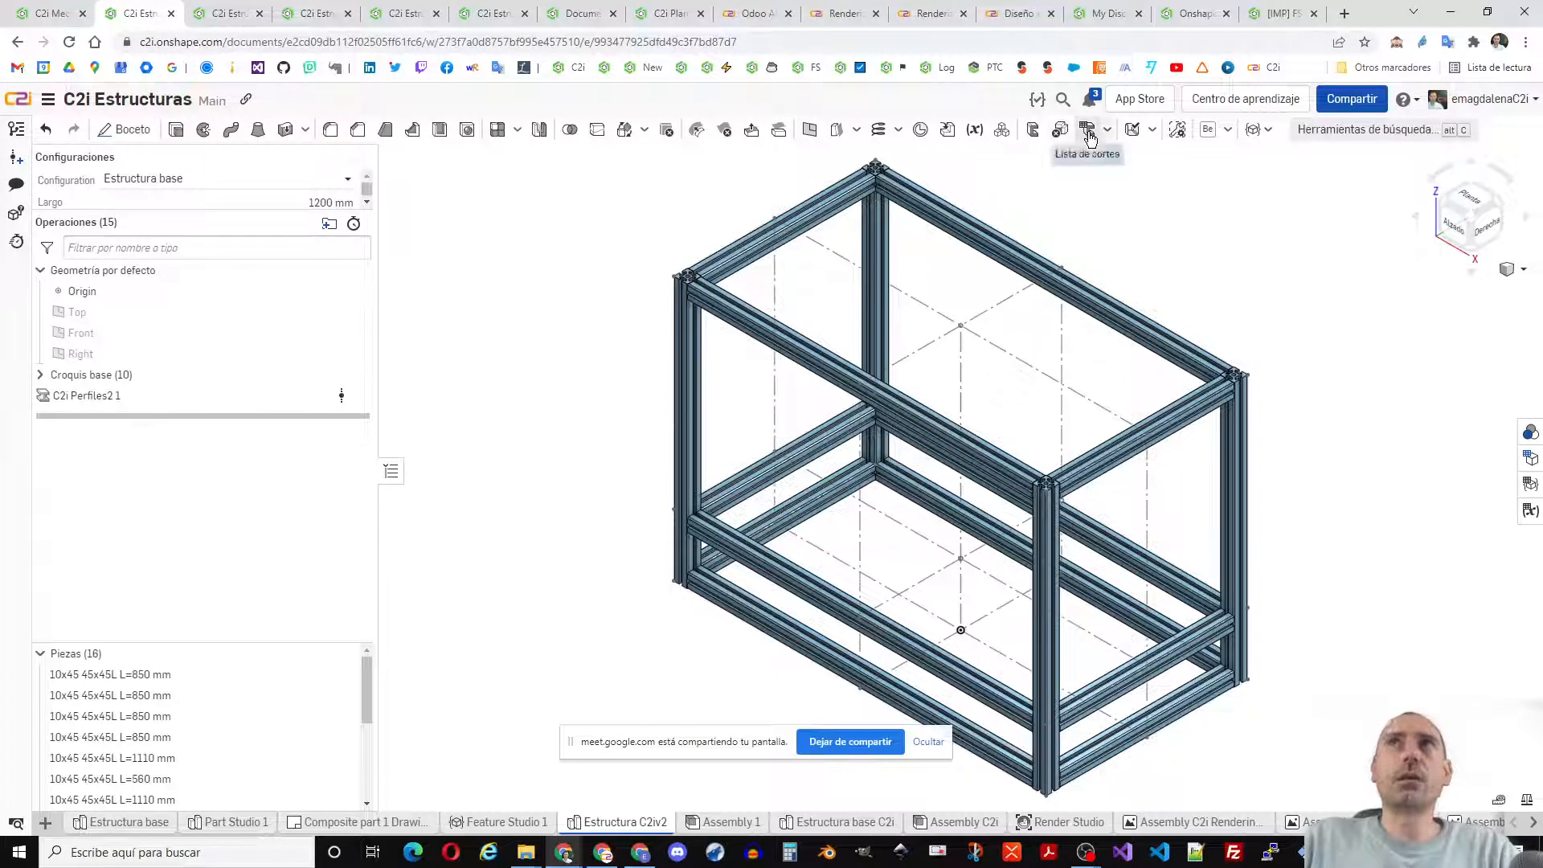
# - Create a cut list with all the structure's profile parts selected individually instead of automatically, and display its table
pyautogui.click(1088, 131)
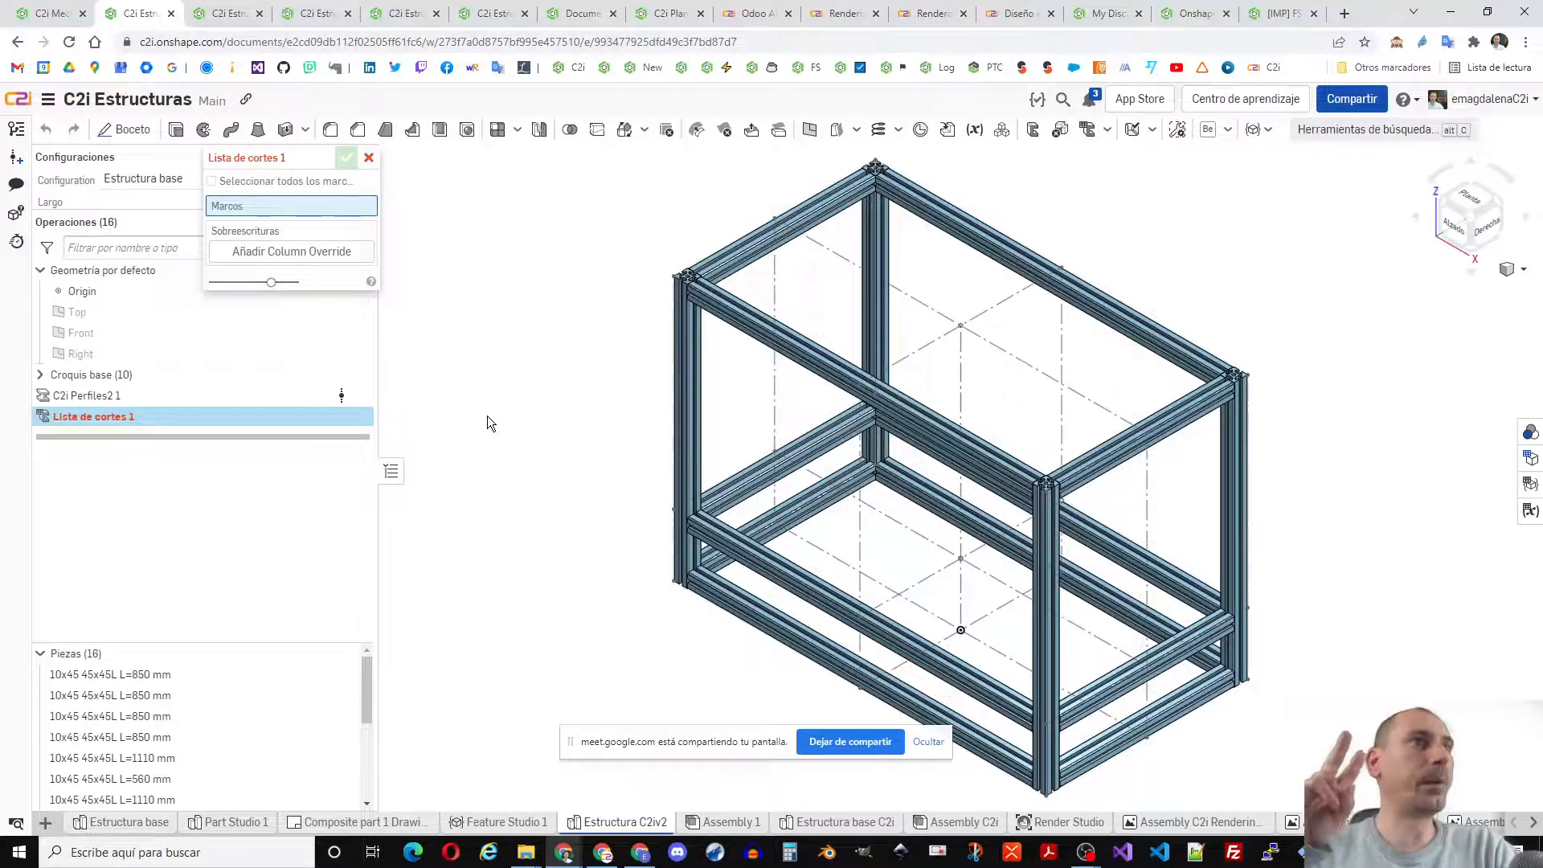
pyautogui.click(280, 181)
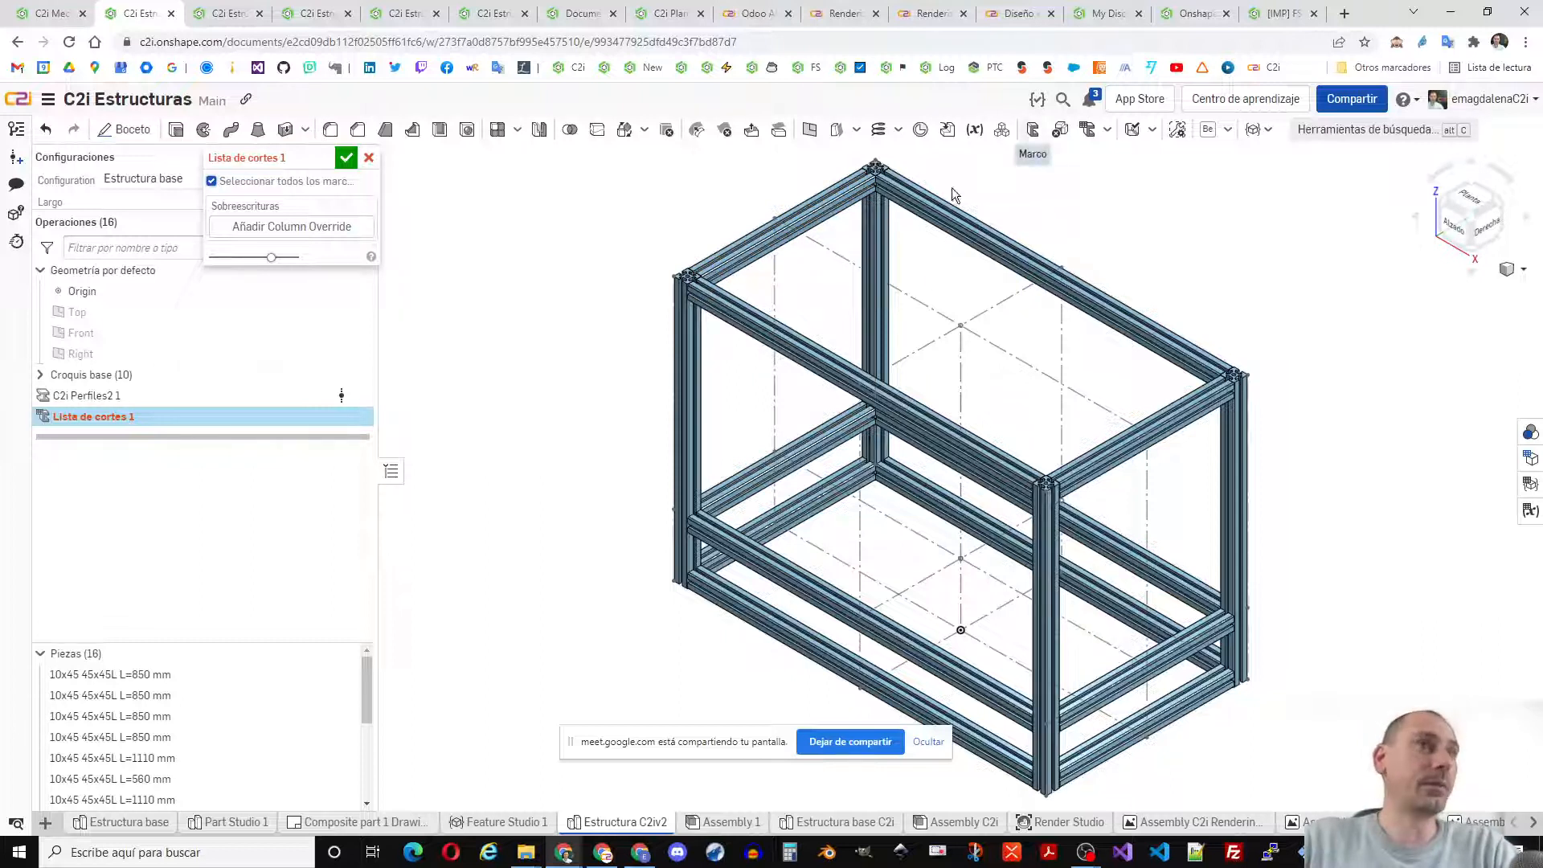
pyautogui.click(237, 182)
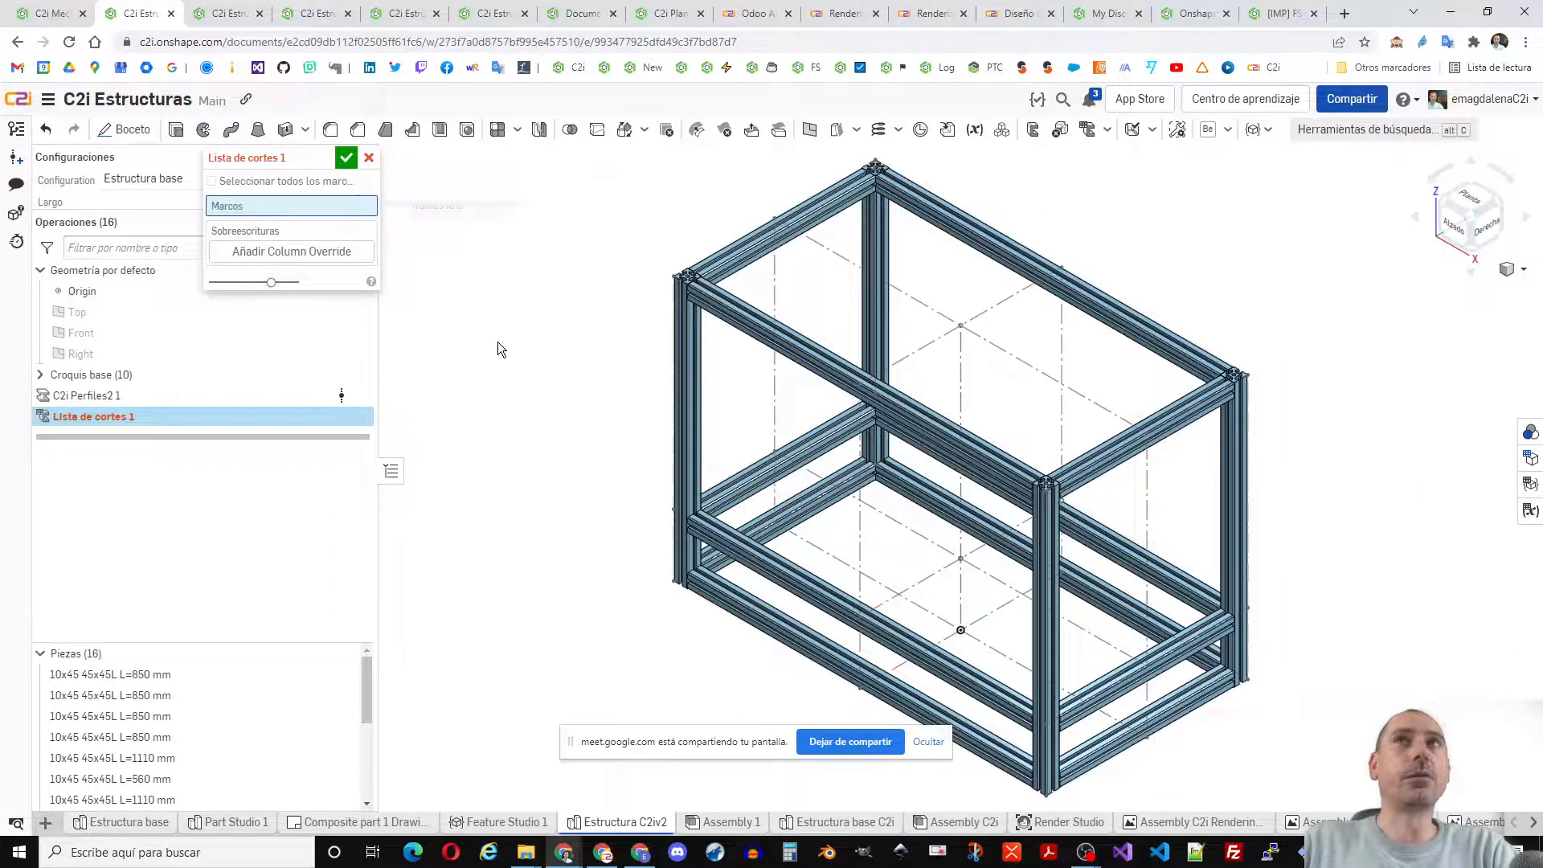
pyautogui.scroll(-3, 491, 334)
pyautogui.moveTo(1153, 167); pyautogui.dragTo(541, 648)
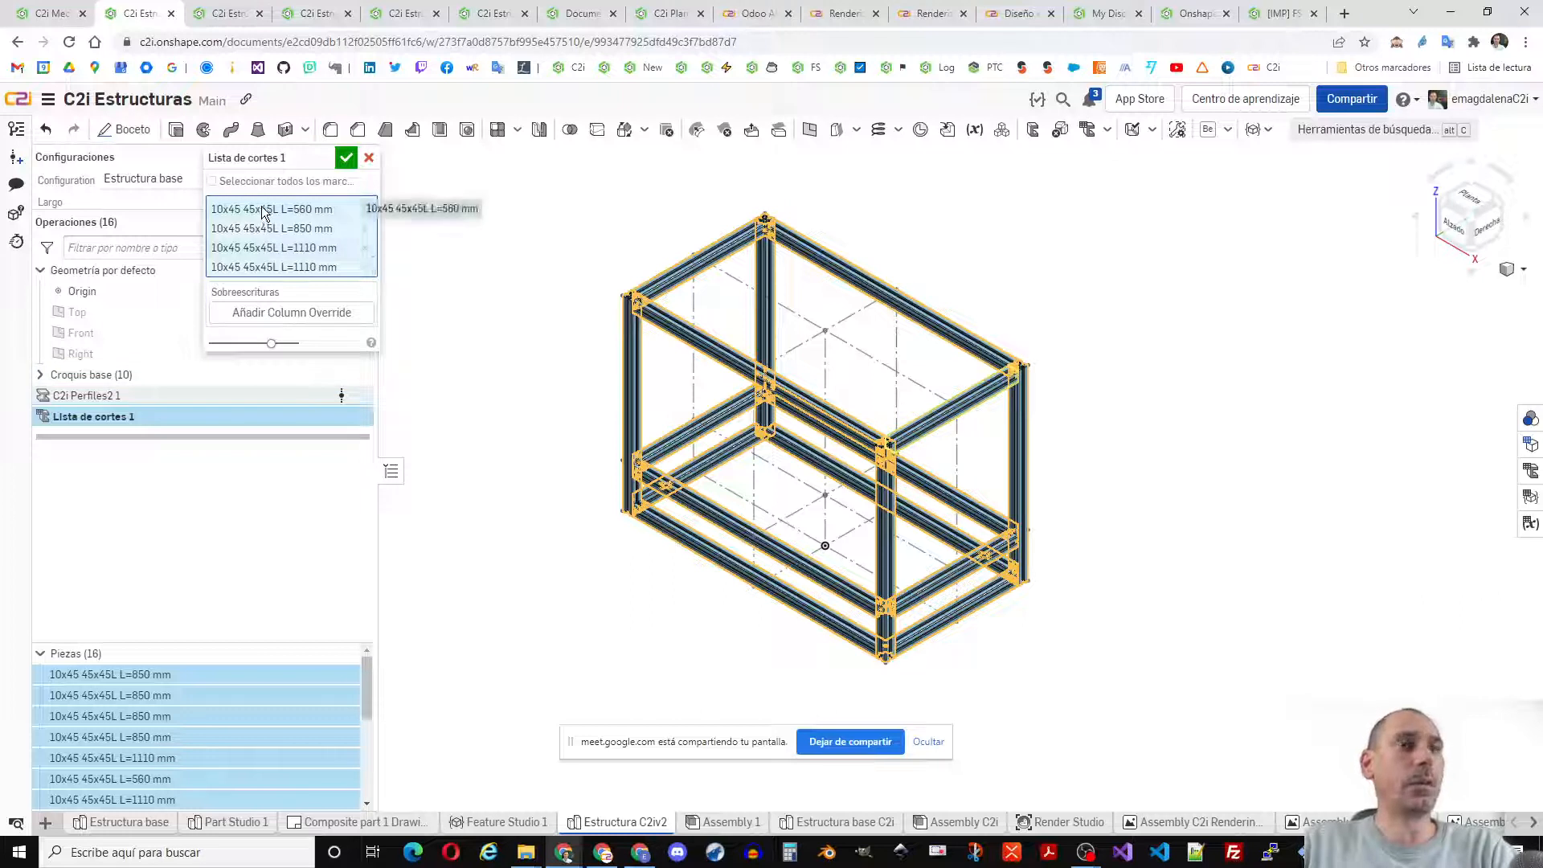
pyautogui.click(1528, 471)
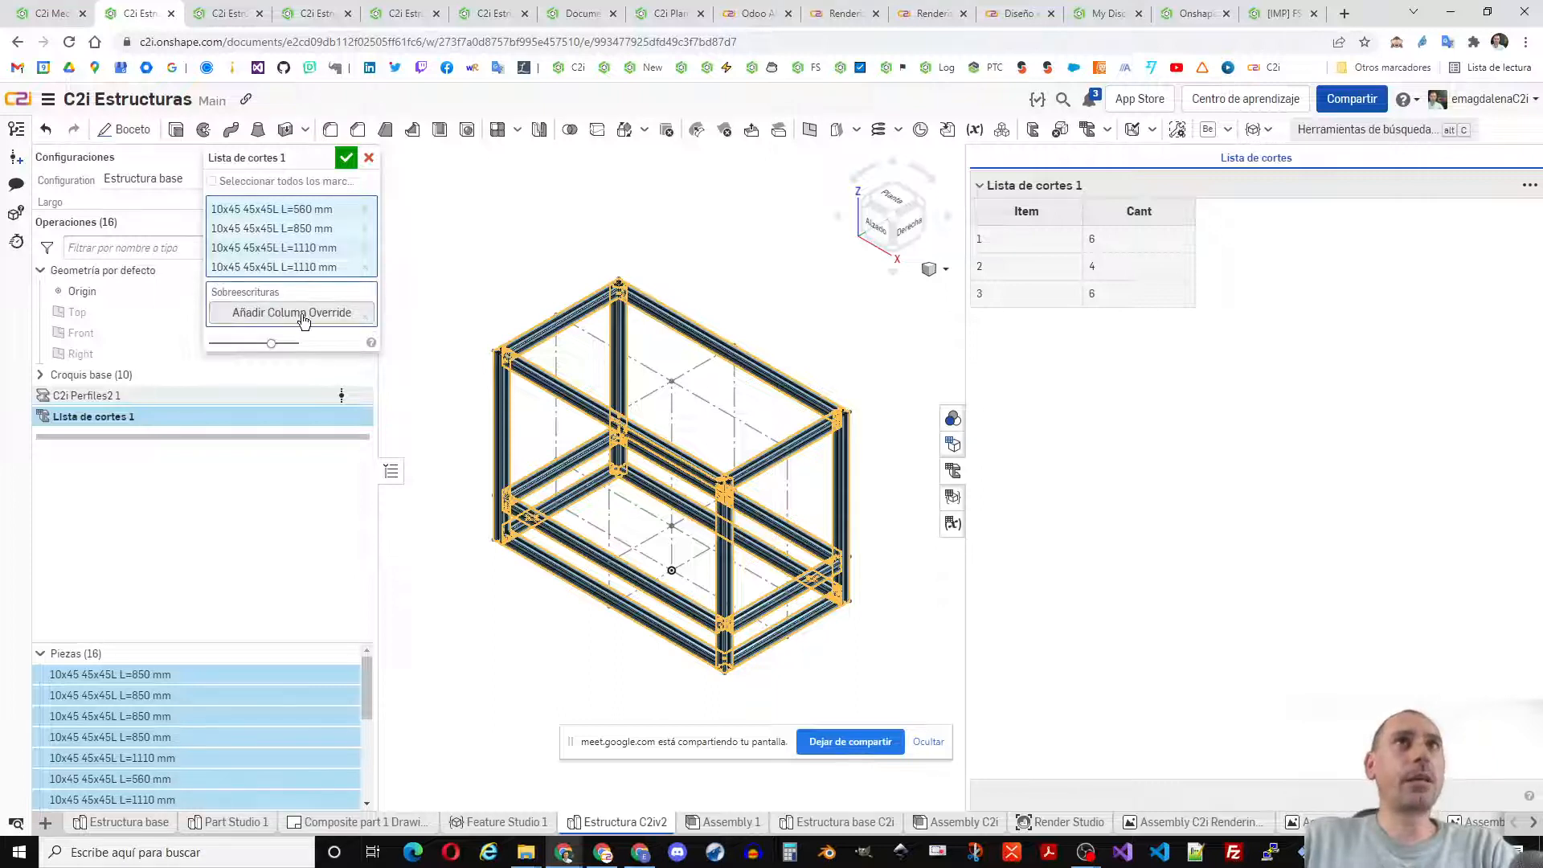
# - Add a column override for all frames with the column name Descripción and the value 45x45L
pyautogui.click(303, 322)
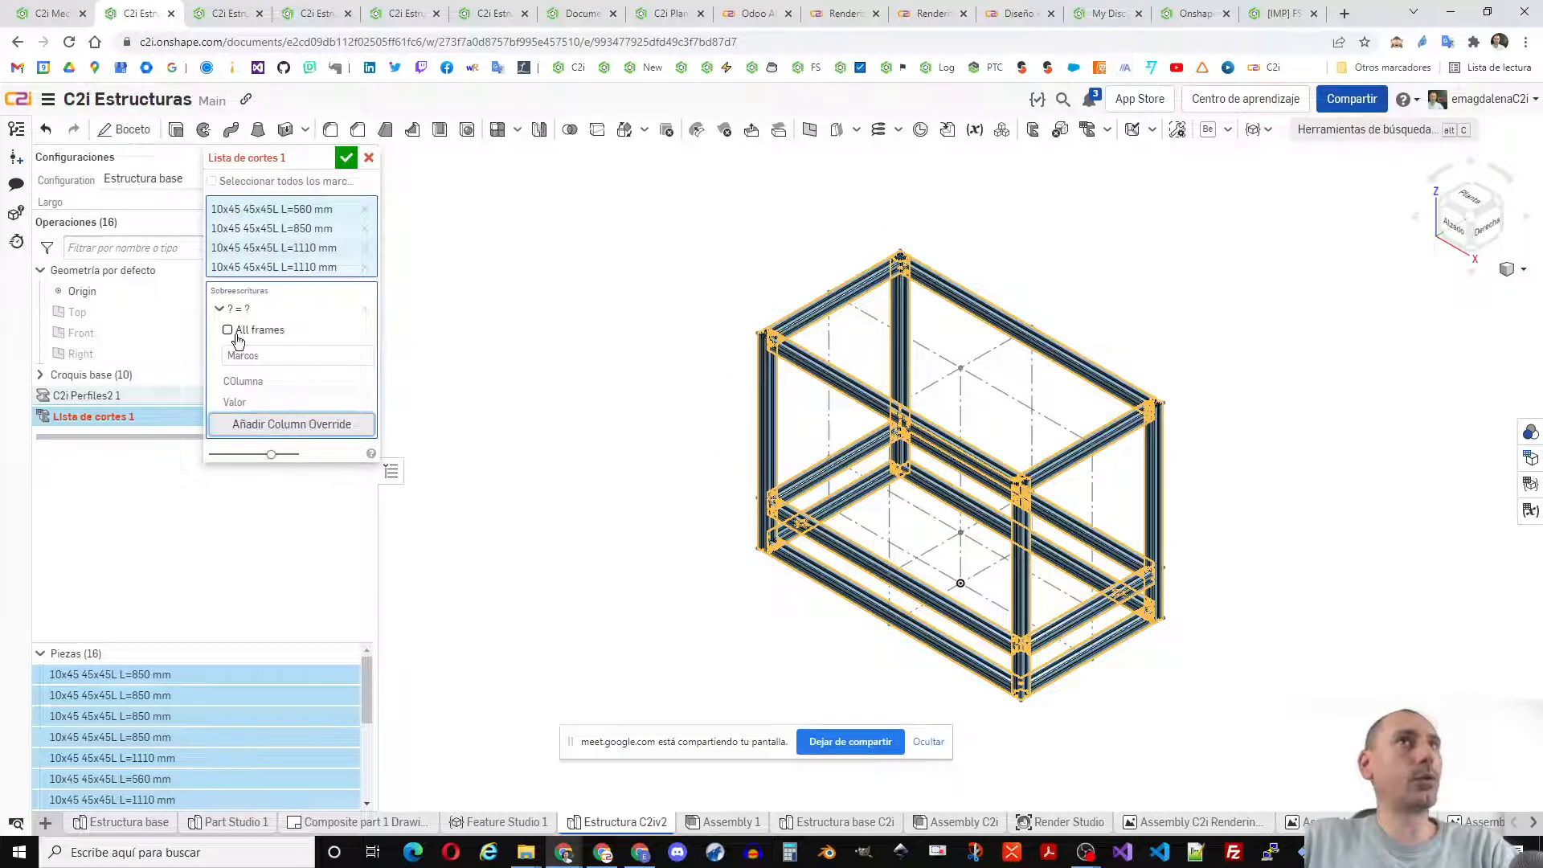
pyautogui.click(259, 358)
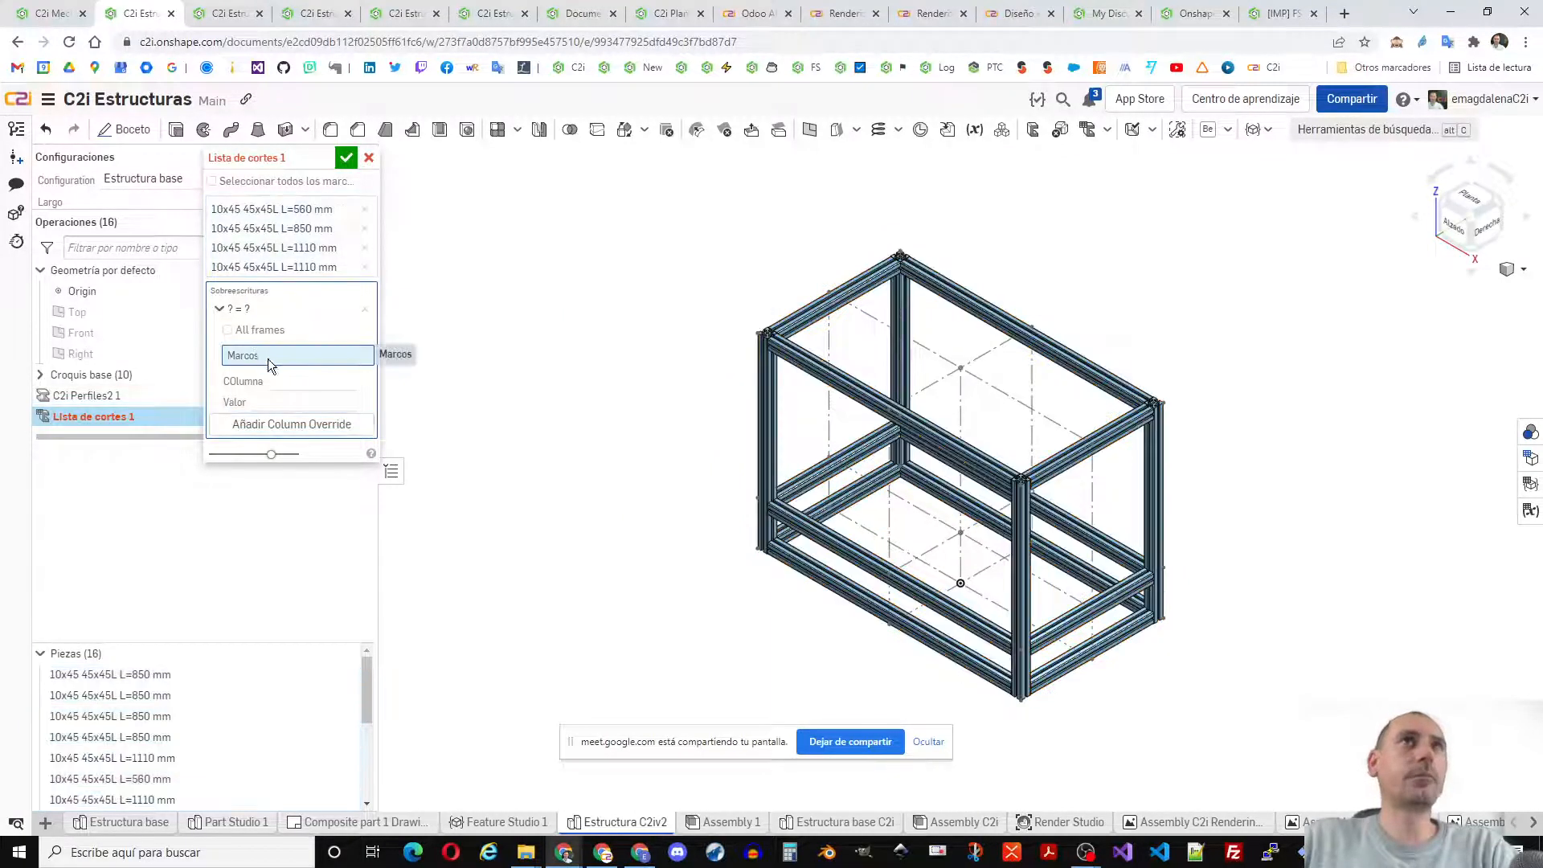
pyautogui.click(241, 329)
pyautogui.click(294, 355)
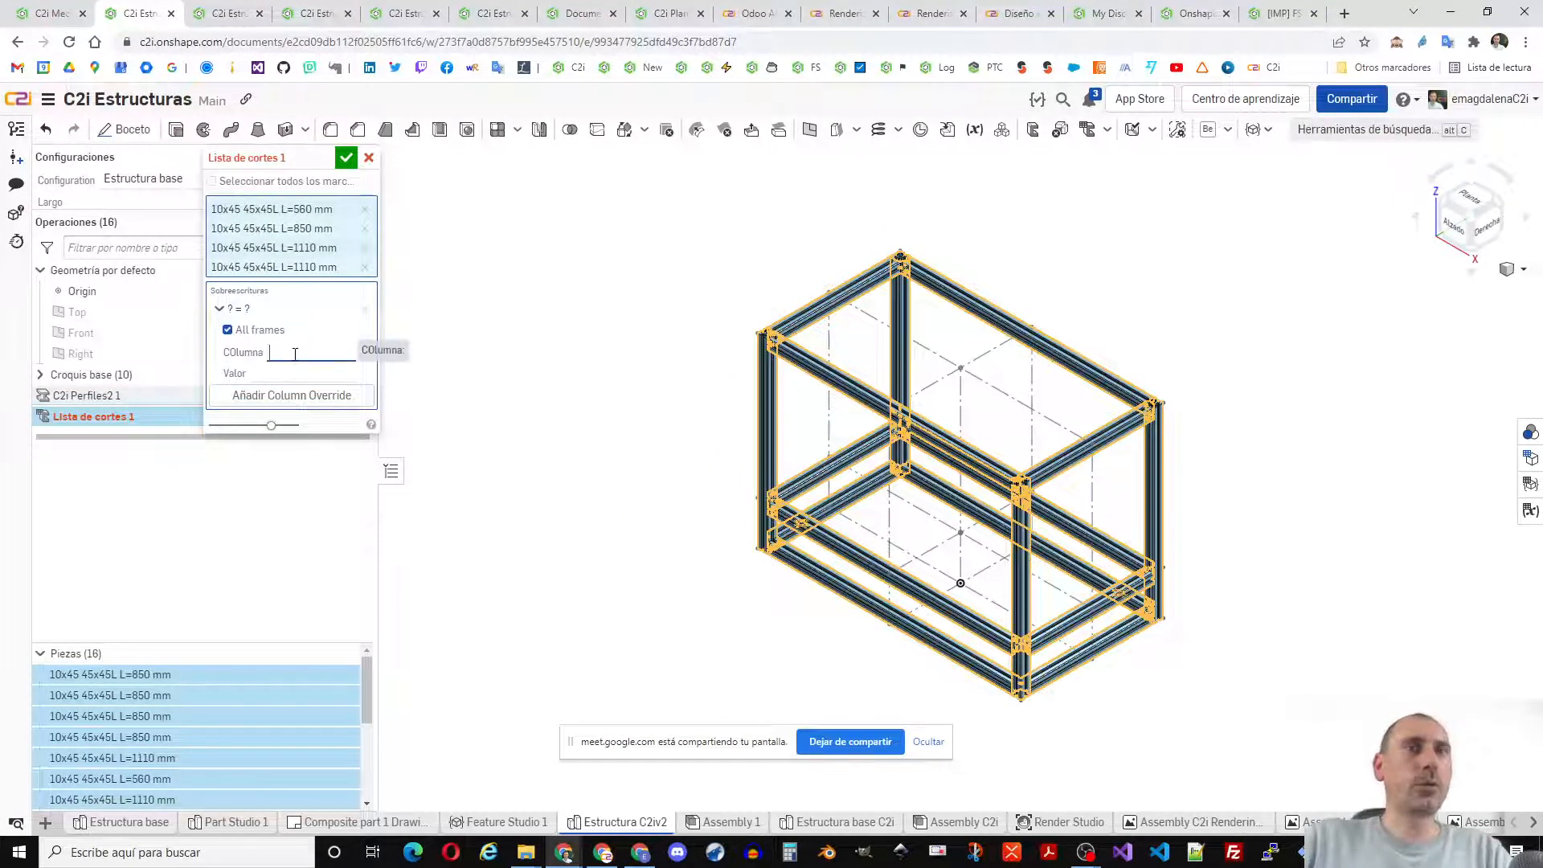
pyautogui.write('Descripción')
pyautogui.press('Tab')
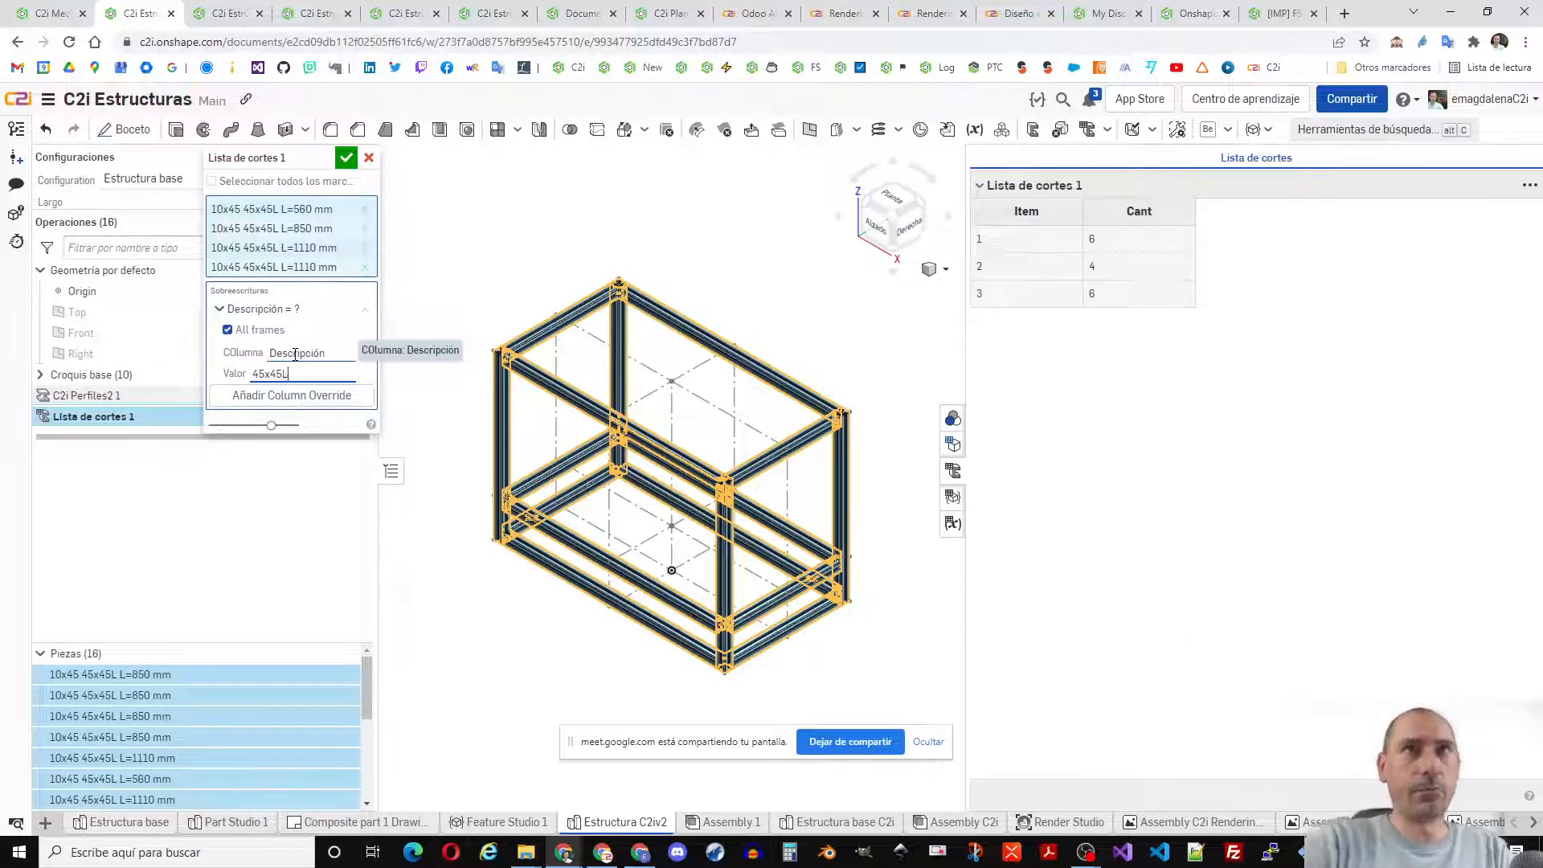
pyautogui.press('Tab')
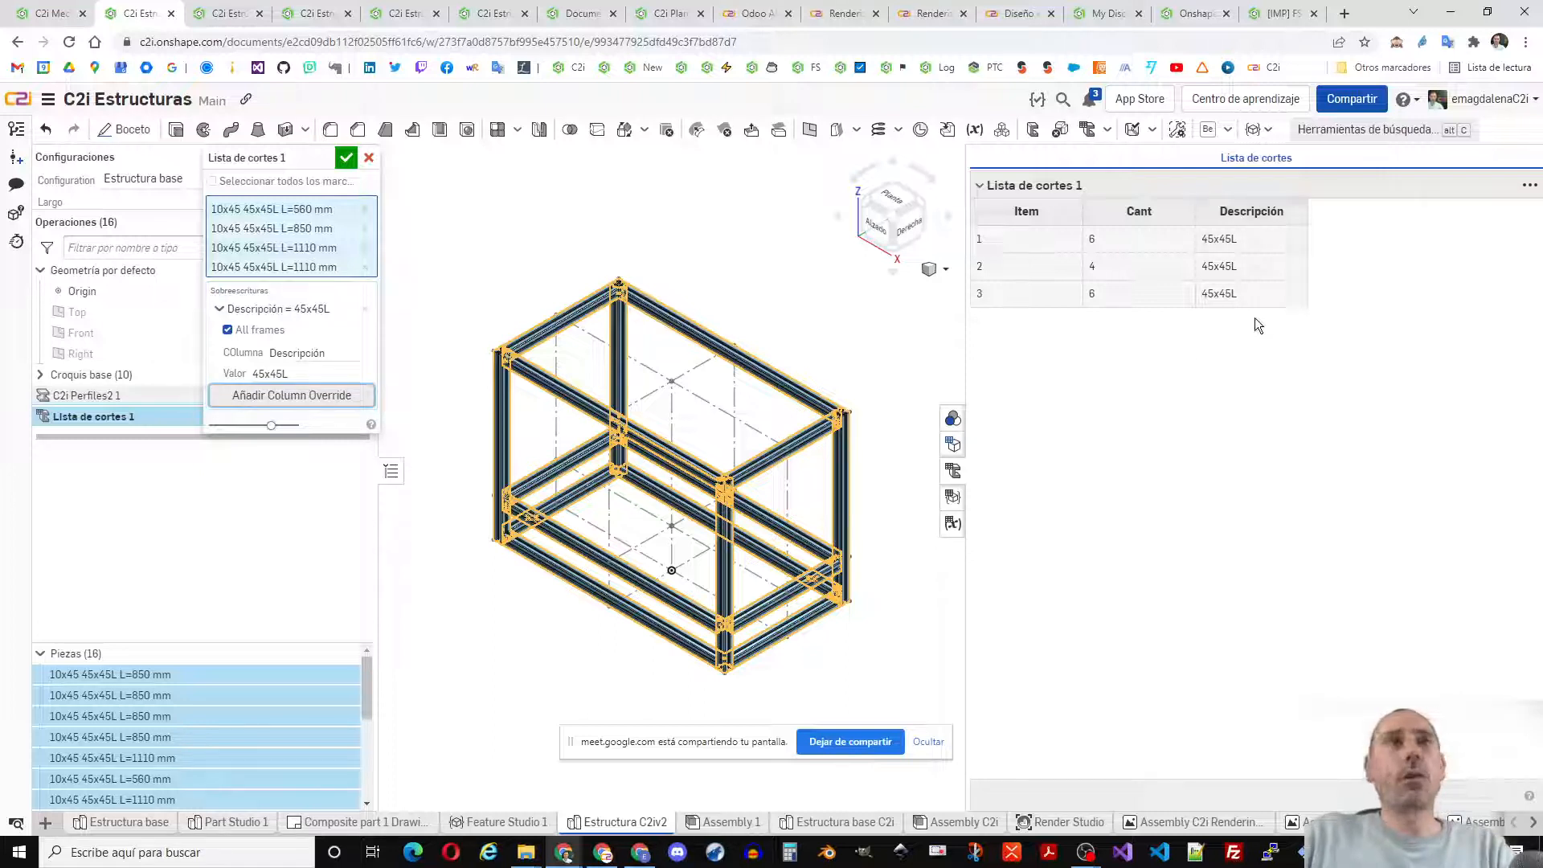
# - Add a second column override to the cut list with the column name Longitud
pyautogui.click(288, 396)
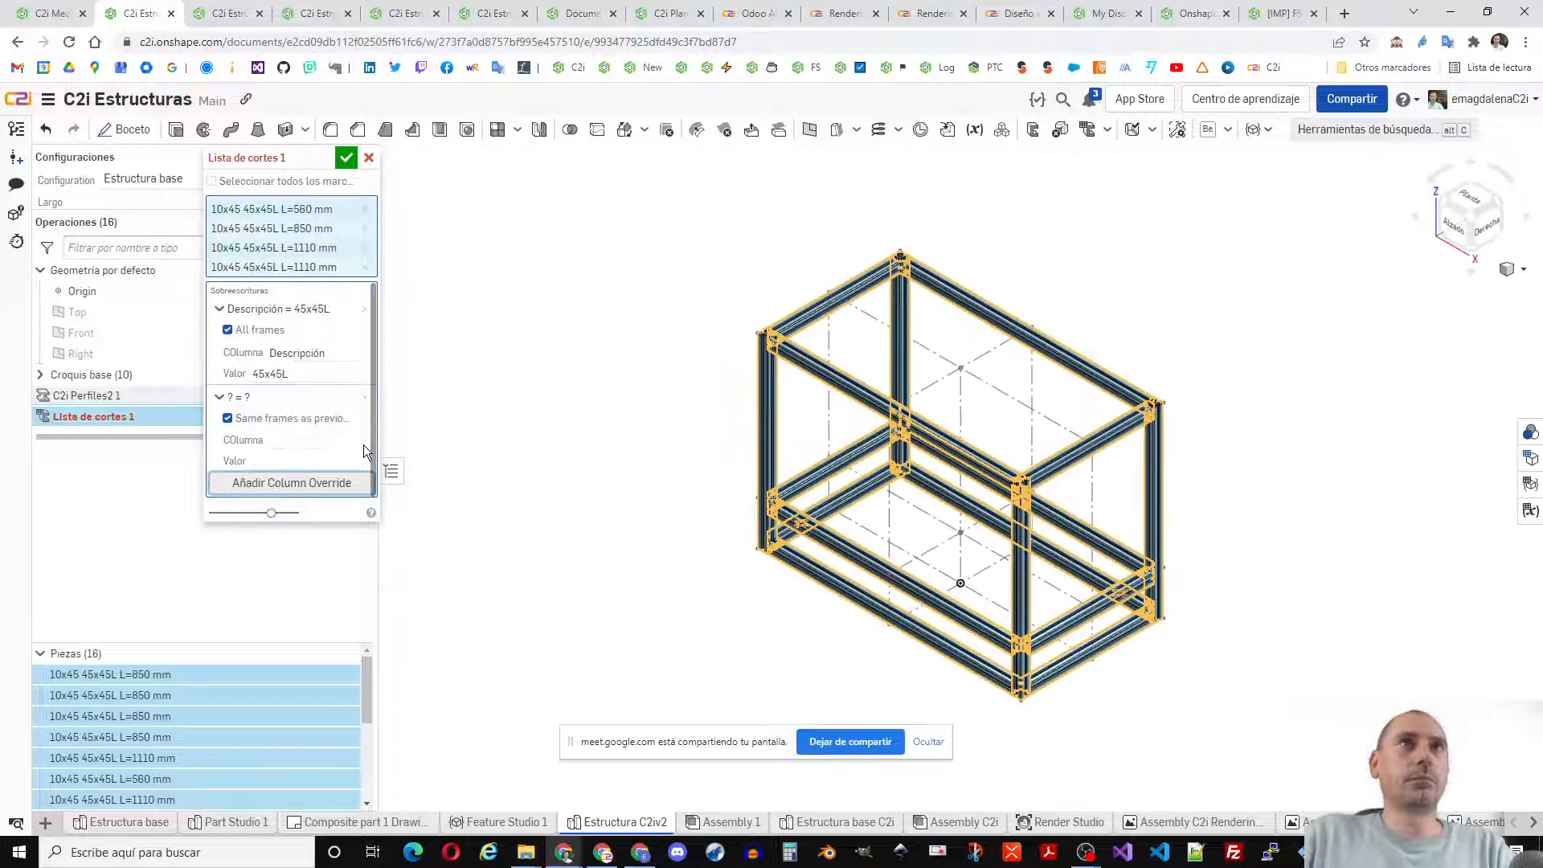
pyautogui.click(306, 438)
pyautogui.write('Lon')
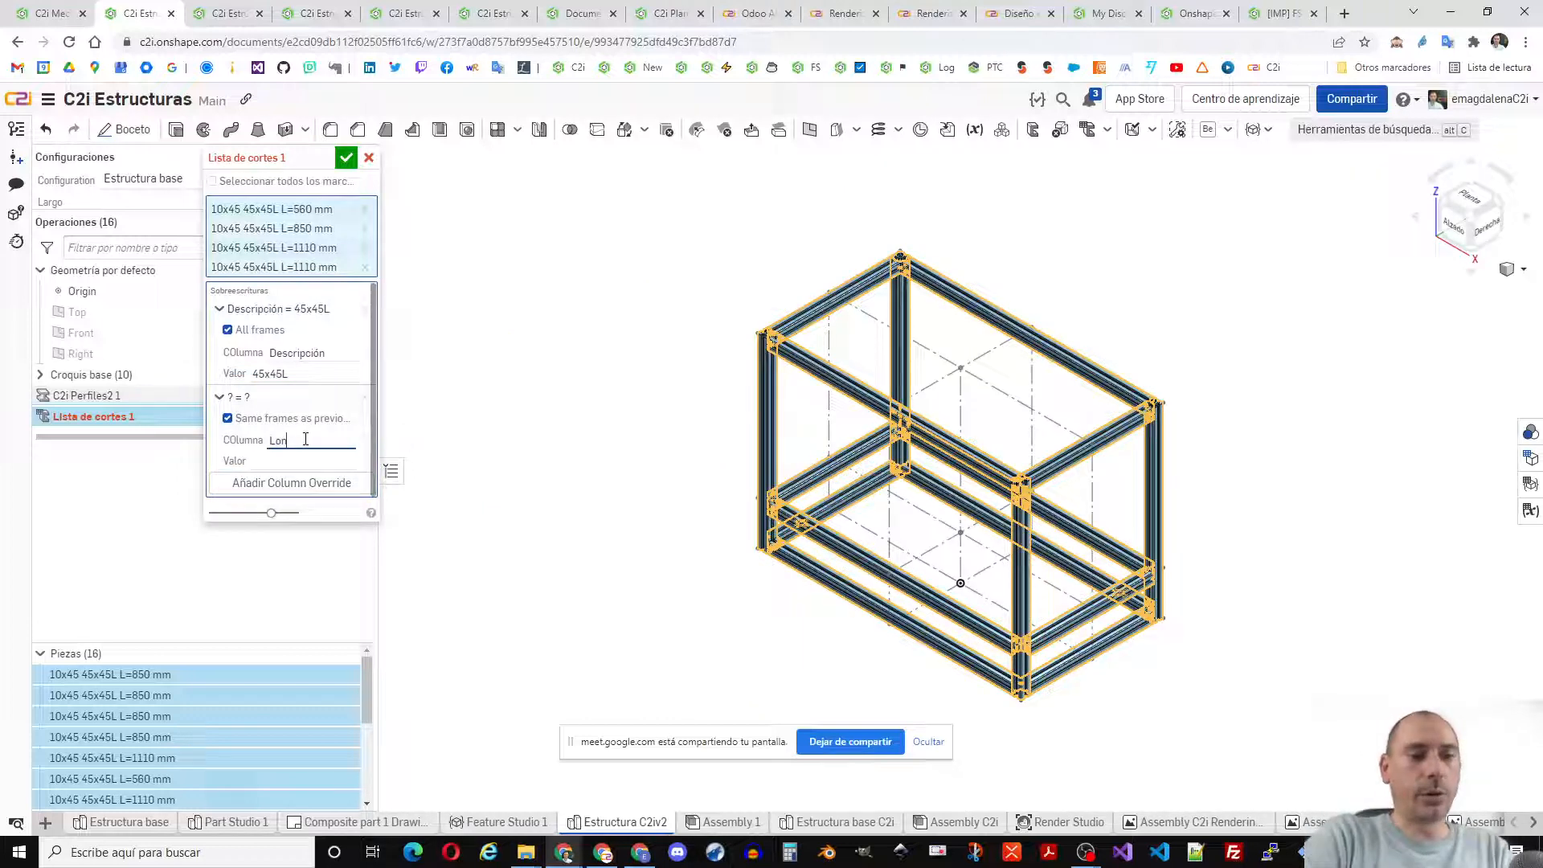
pyautogui.write('gitu')
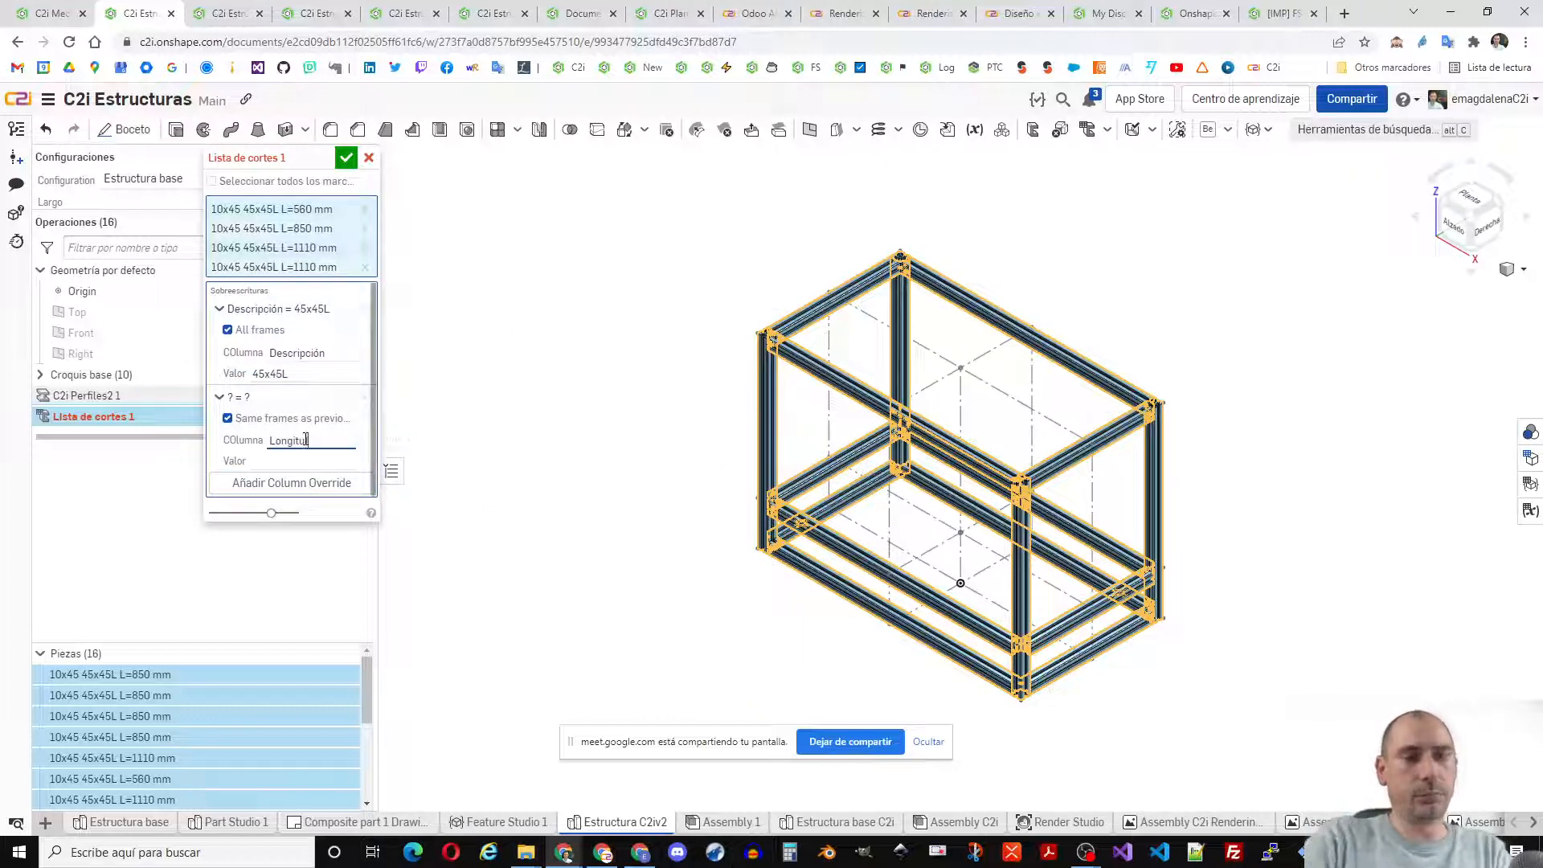
pyautogui.write('d')
pyautogui.press('Tab')
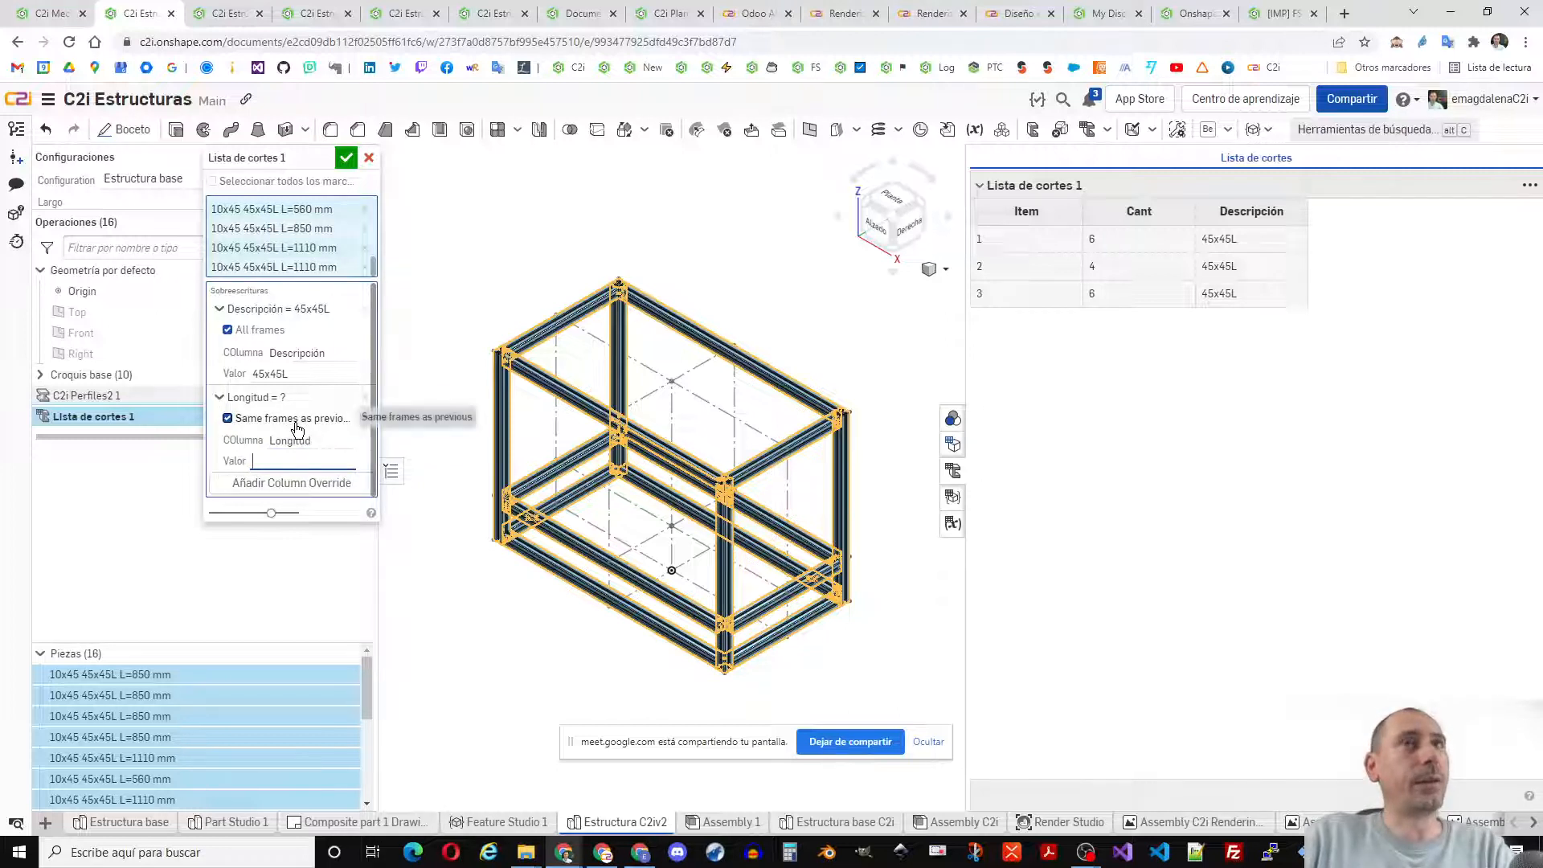
# - Apply the Longitud override only to the four vertical posts instead of the previous frames, with the value 850 mm
pyautogui.click(250, 425)
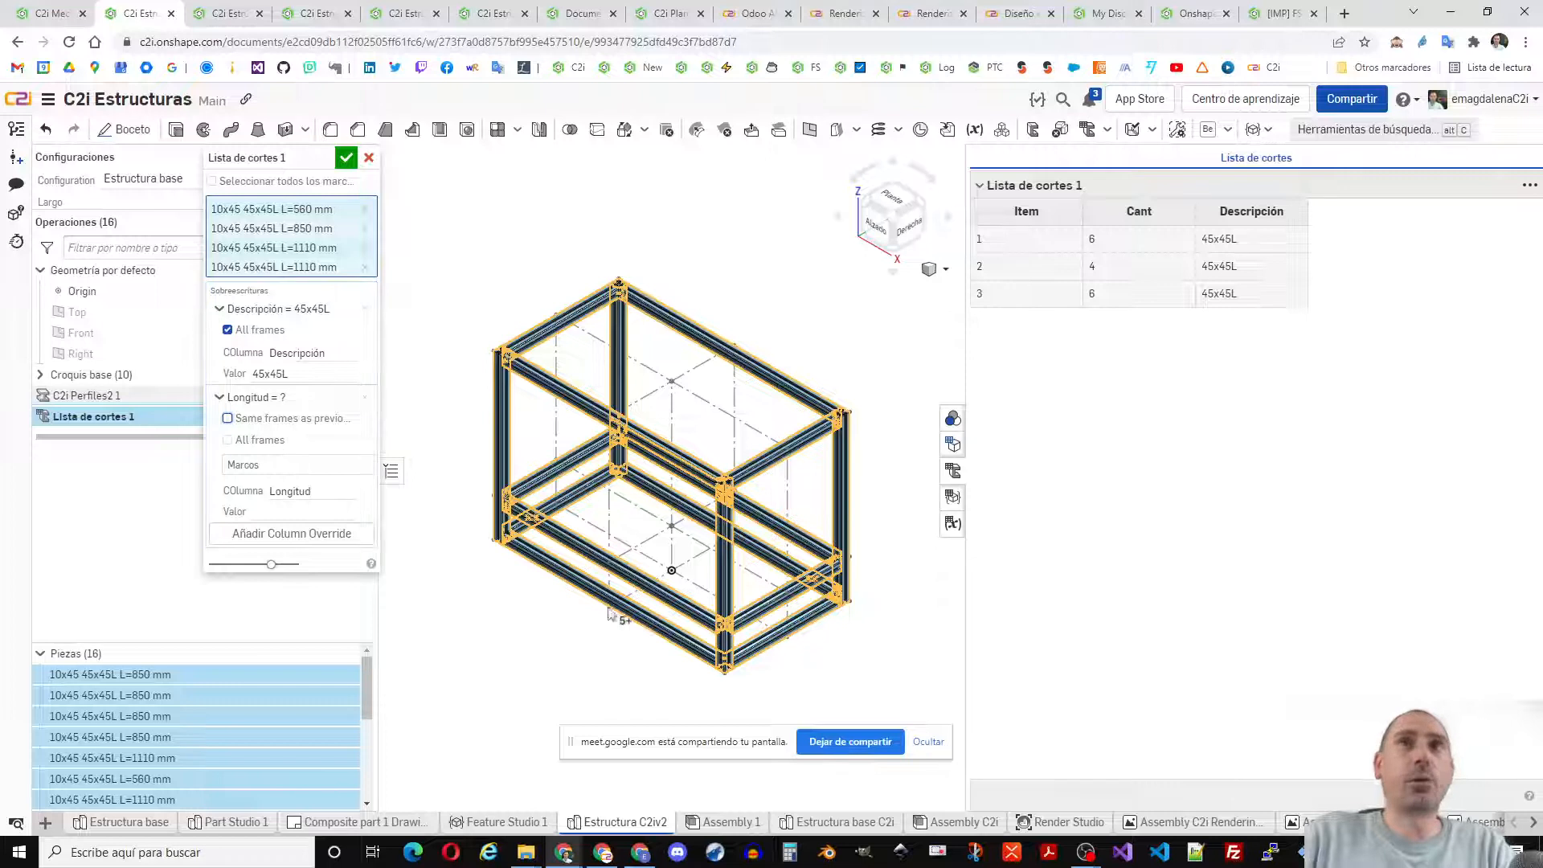
pyautogui.click(225, 465)
pyautogui.click(503, 434)
pyautogui.click(617, 371)
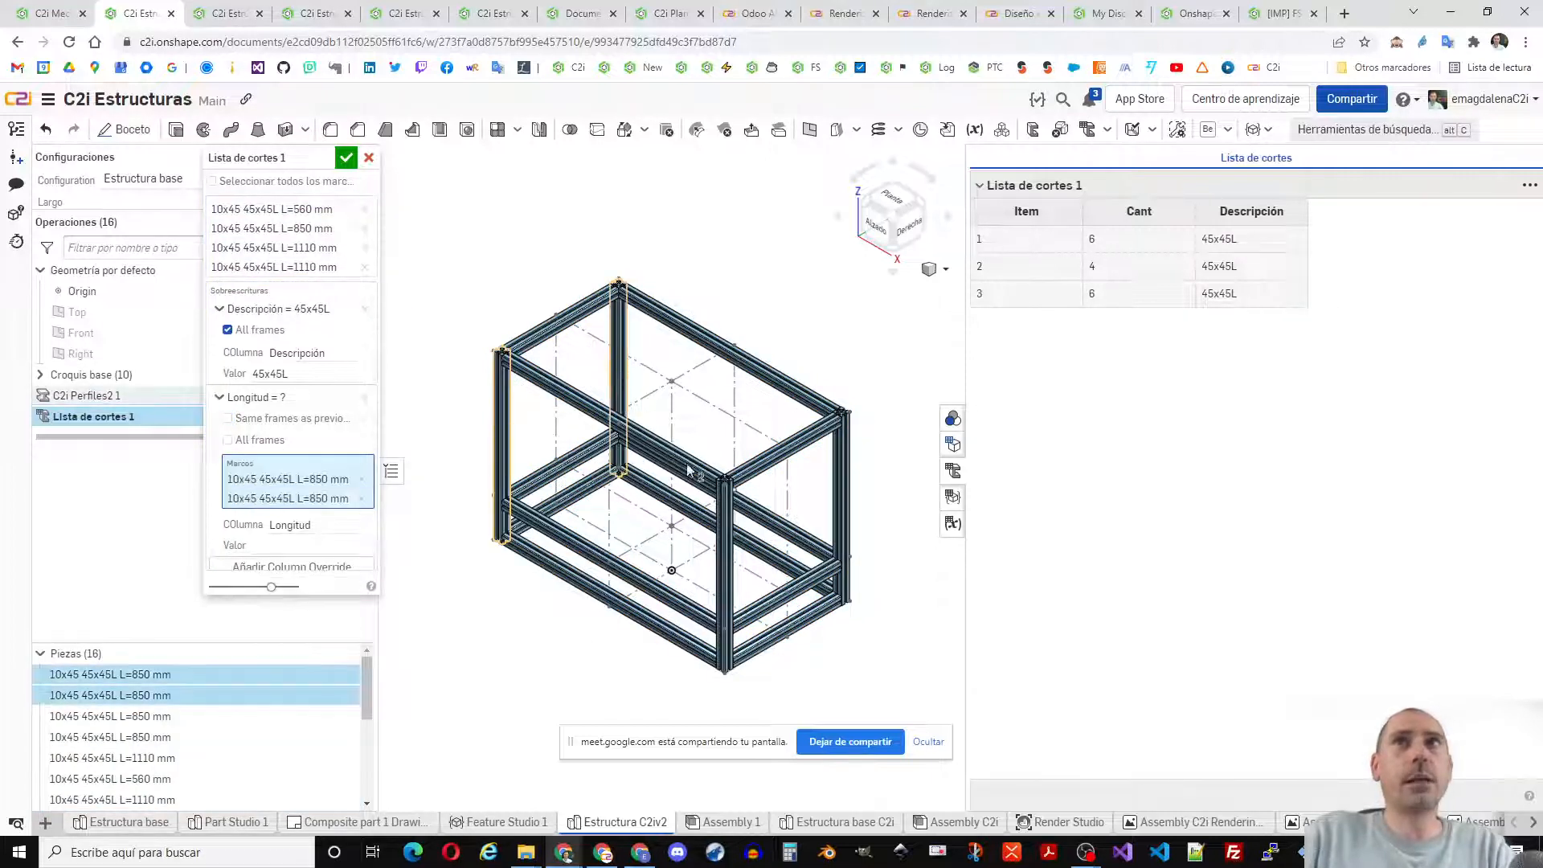
pyautogui.click(730, 540)
pyautogui.click(842, 498)
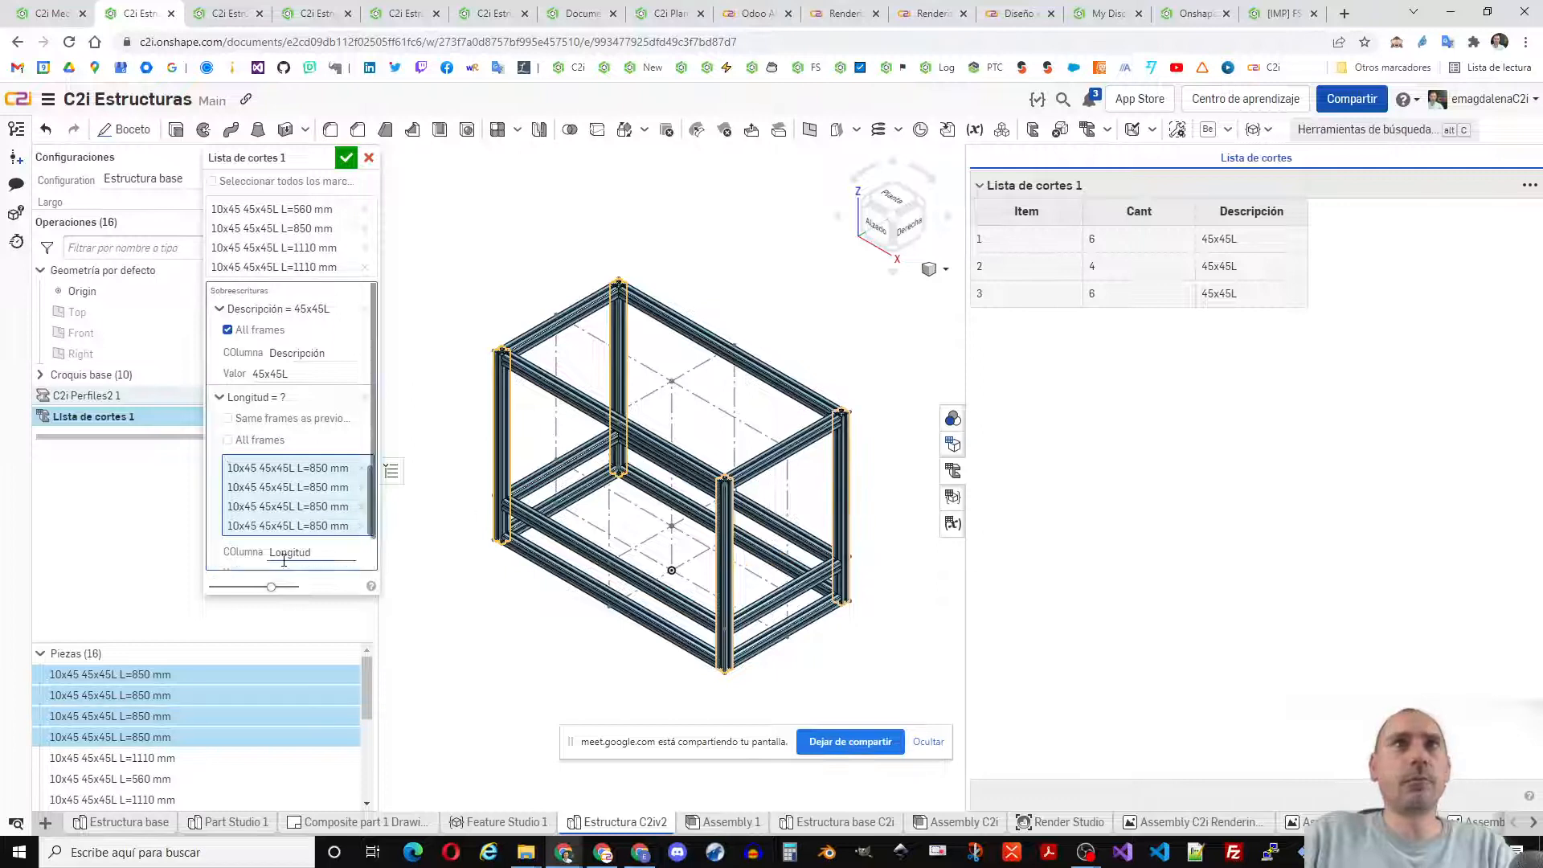
pyautogui.scroll(-1, 327, 541)
pyautogui.click(319, 543)
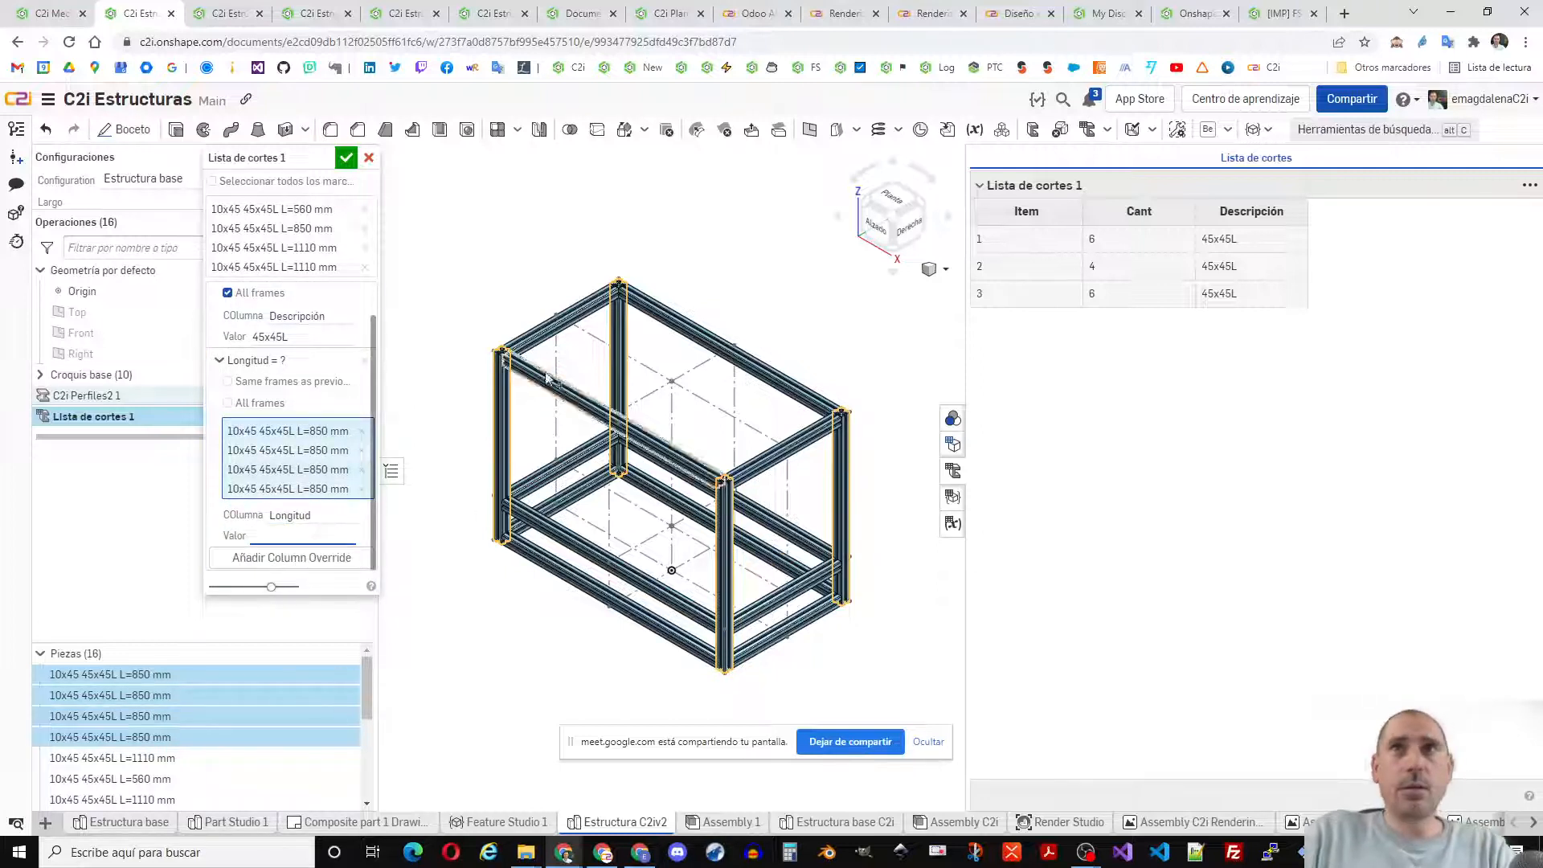
pyautogui.write('850')
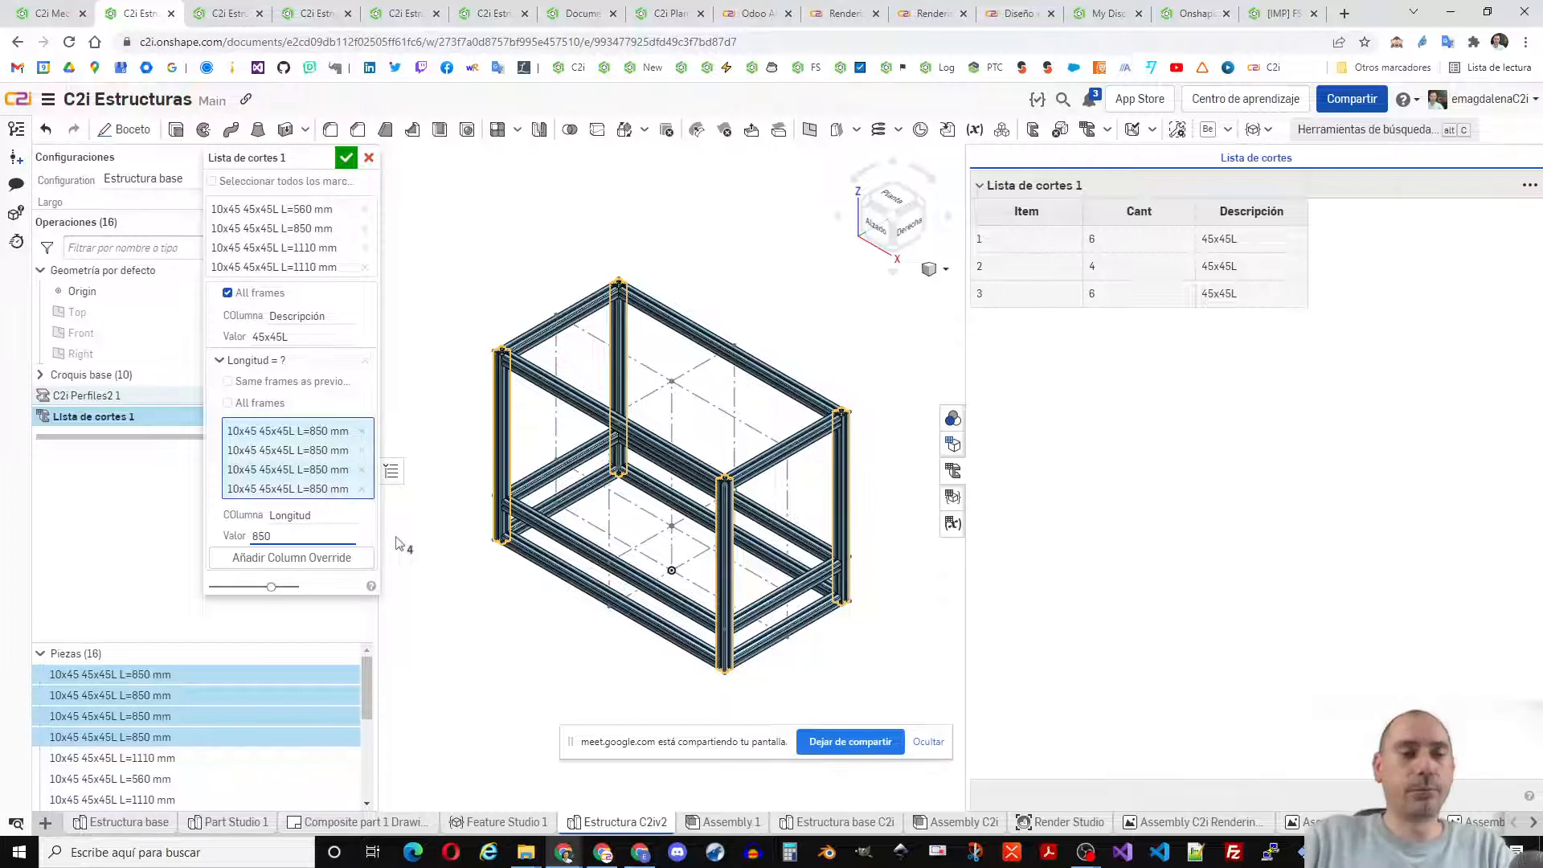
pyautogui.write(' mm')
pyautogui.press('Return')
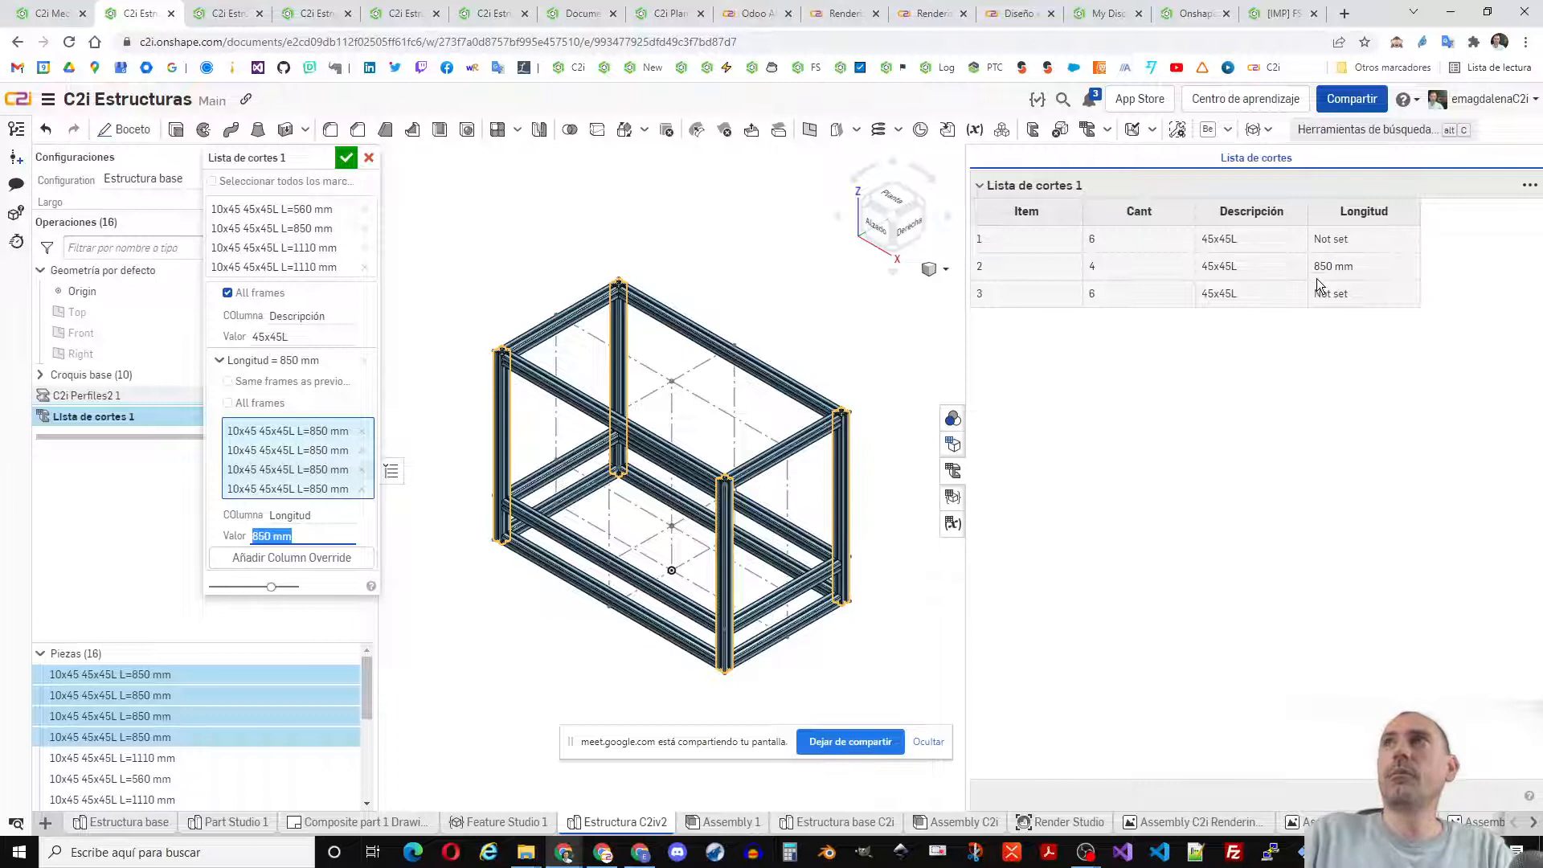
# - Add another column override that applies only to the six long horizontal members instead of the previous frames
pyautogui.click(218, 359)
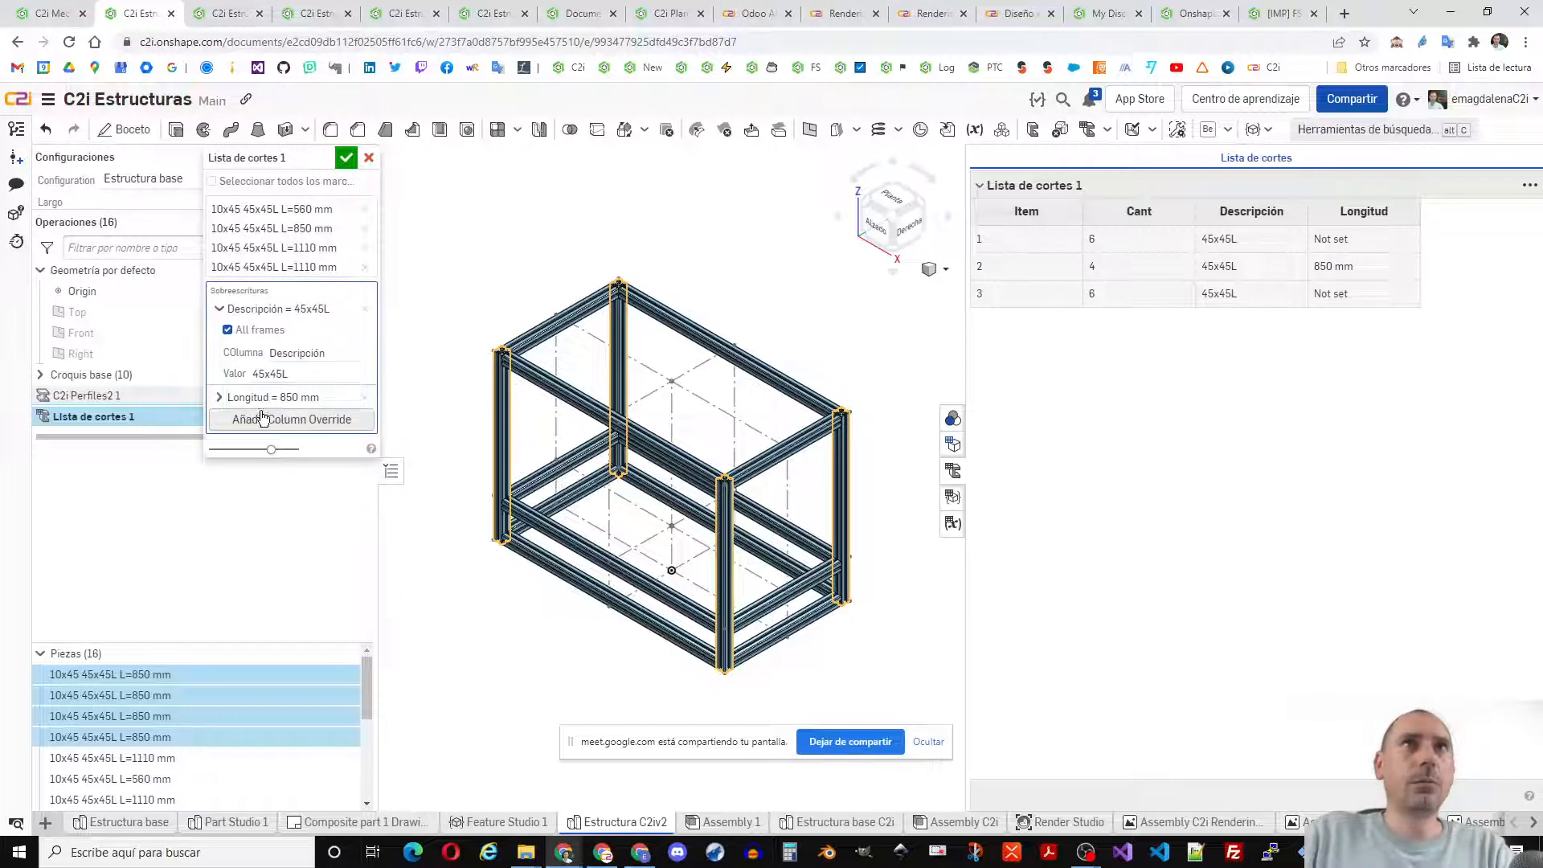
pyautogui.click(257, 421)
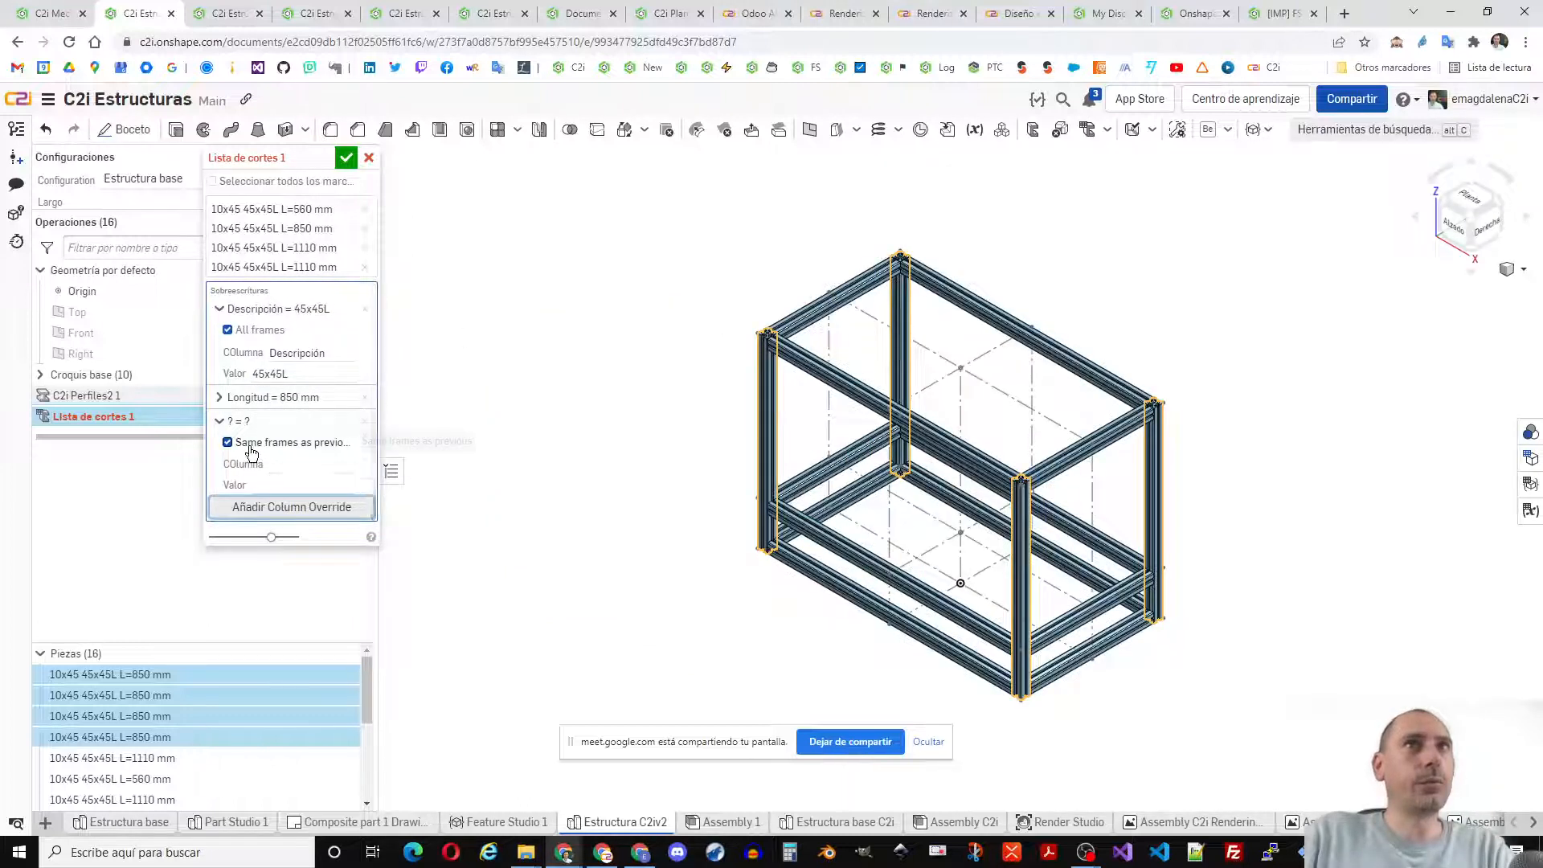
pyautogui.click(256, 443)
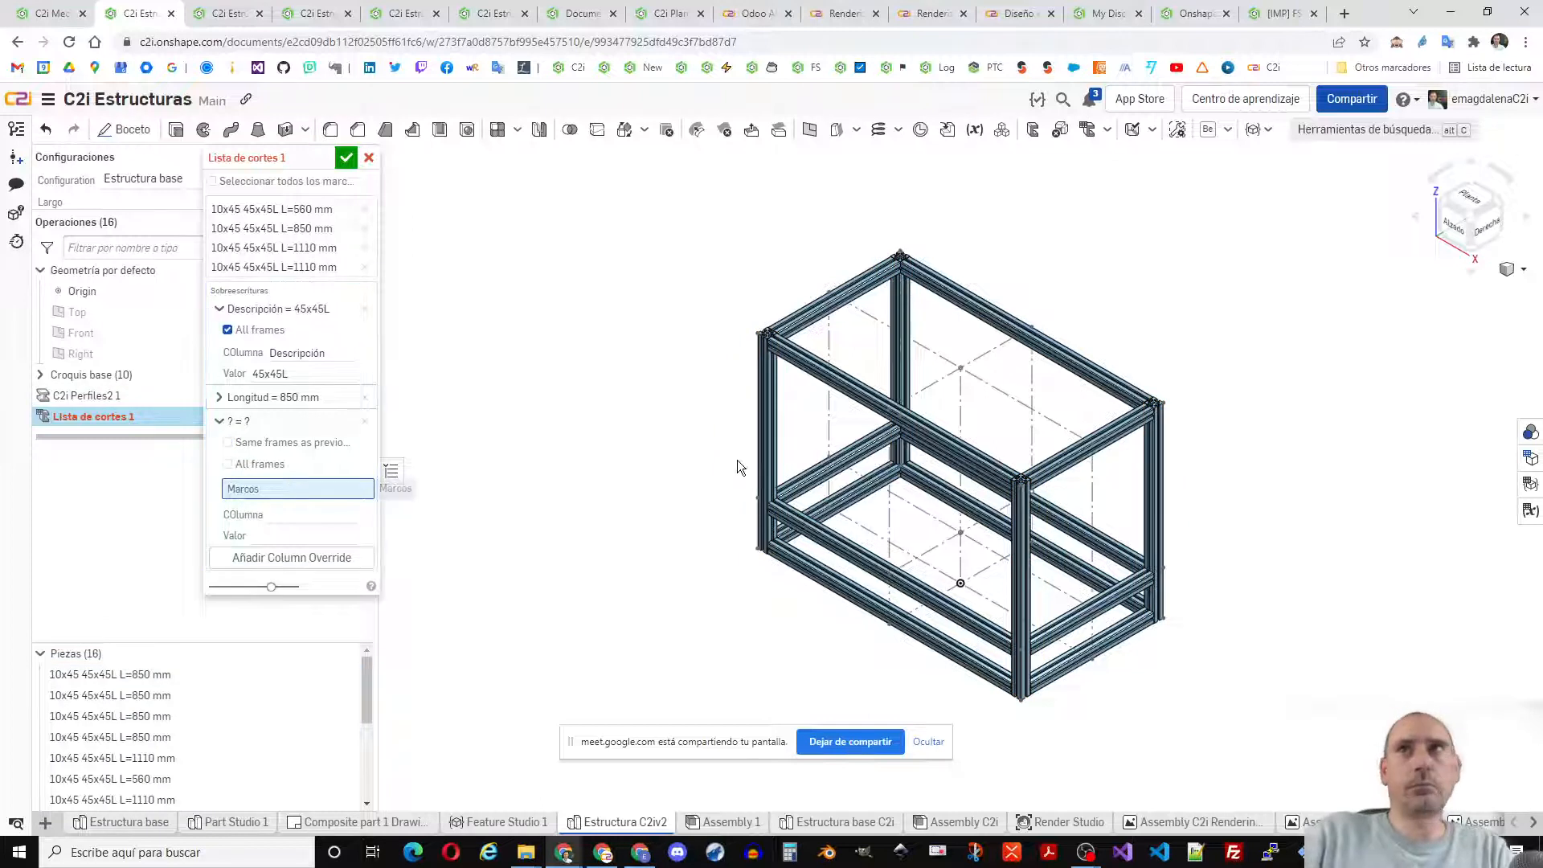
pyautogui.click(861, 604)
pyautogui.click(866, 561)
pyautogui.click(842, 393)
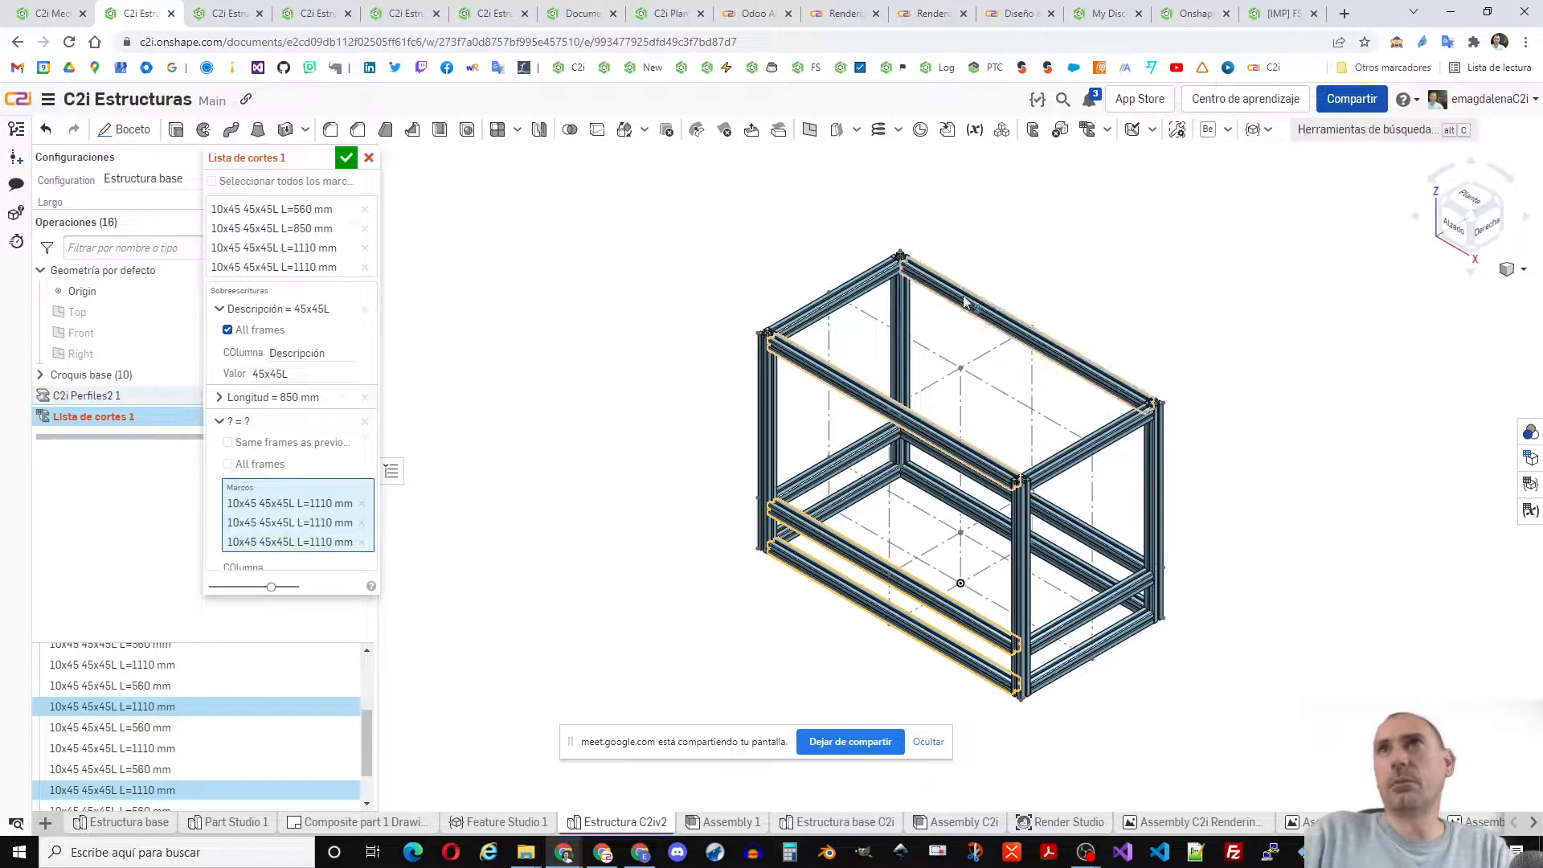
pyautogui.click(940, 309)
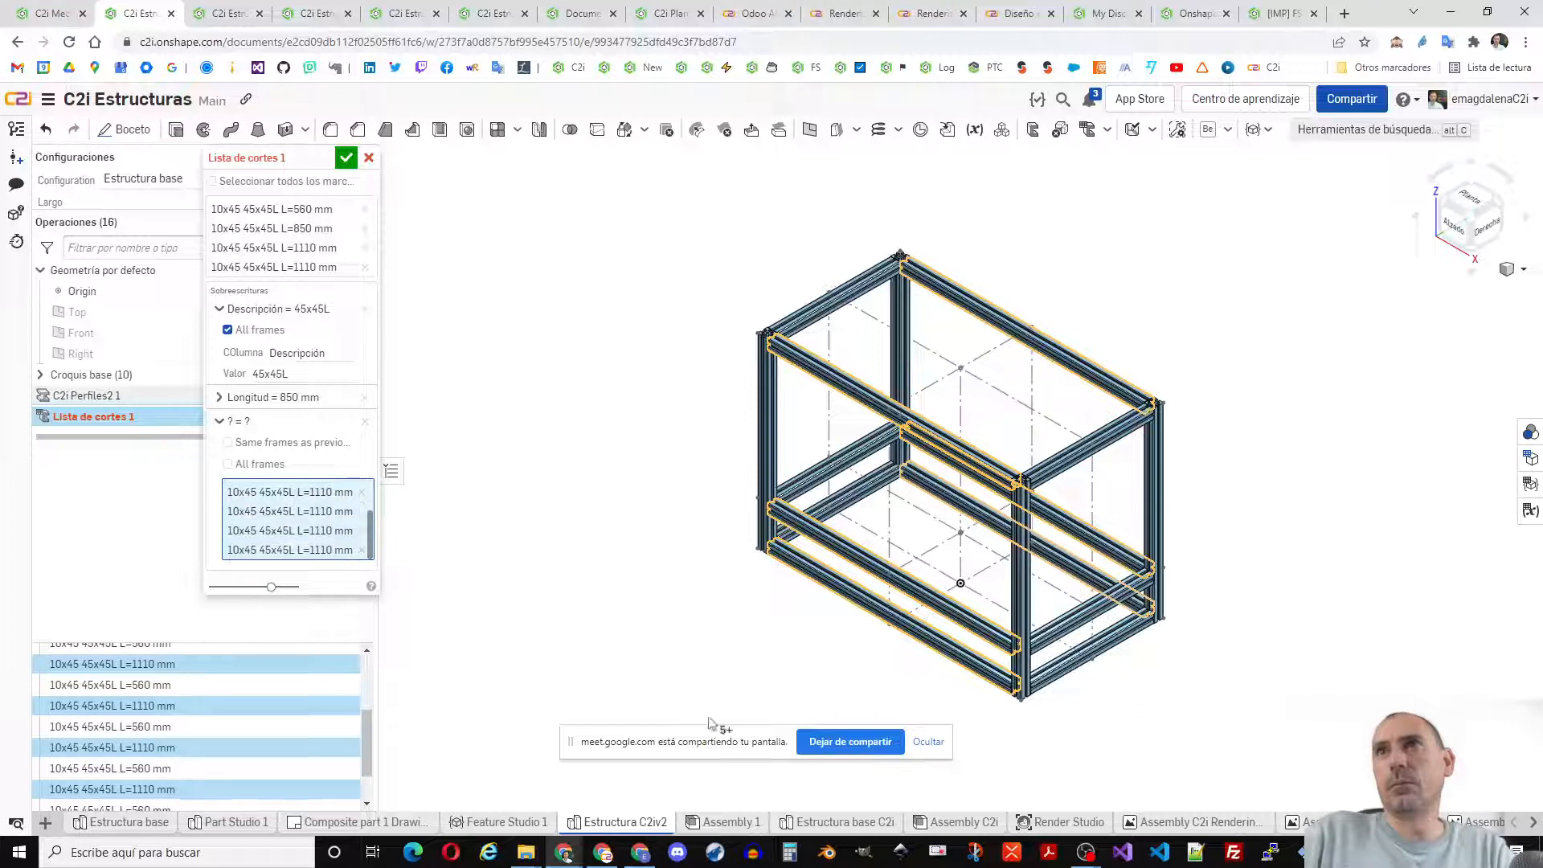
# - Give the long horizontal members' override the column name Longitud and the value 1110 mm
pyautogui.scroll(-1, 321, 482)
pyautogui.click(302, 518)
pyautogui.write('Longitud')
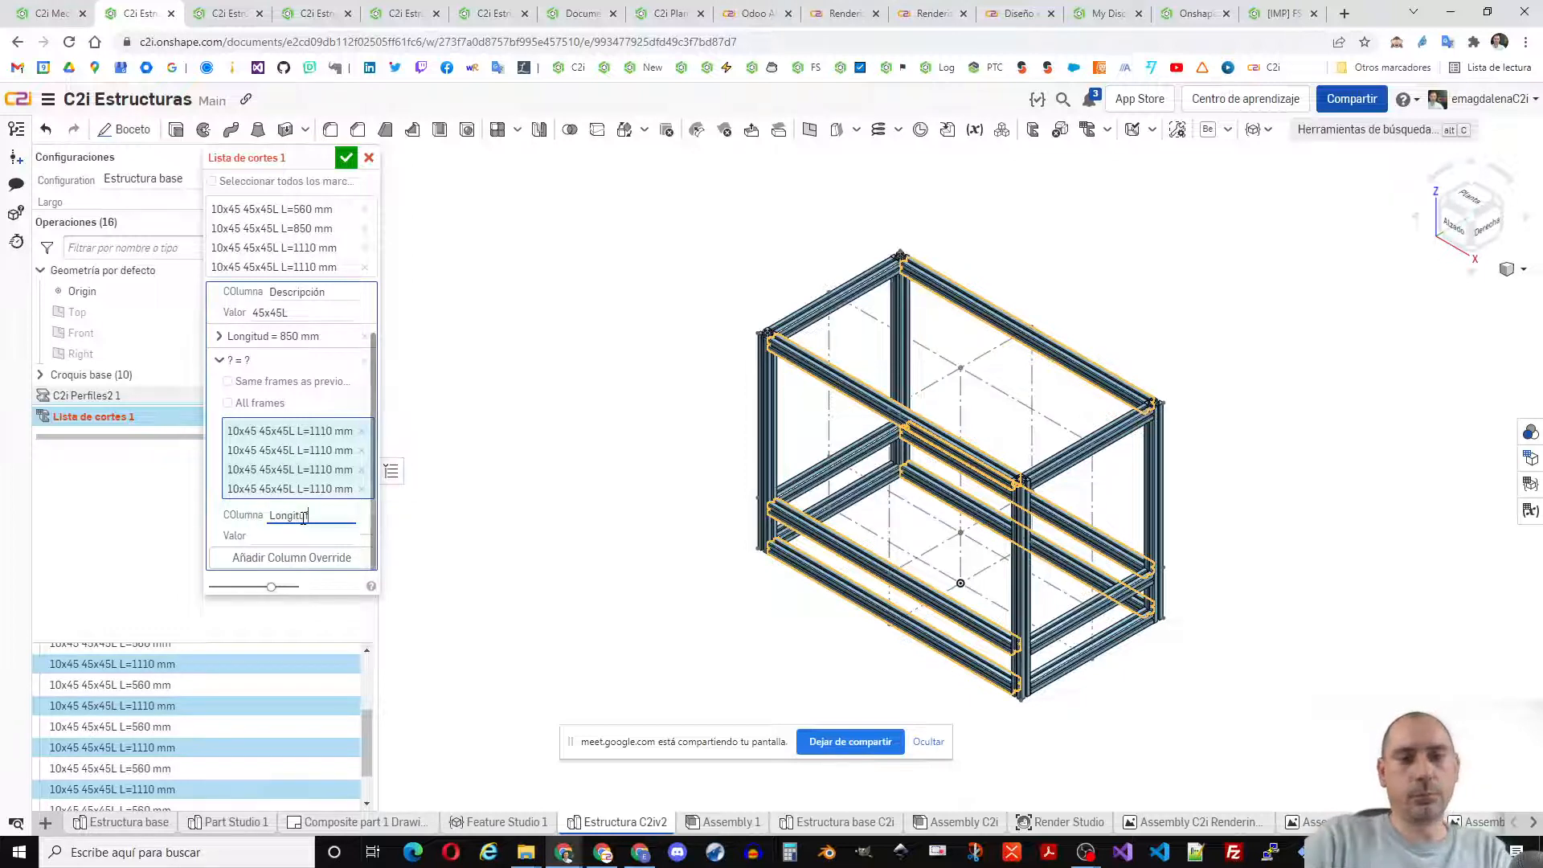
pyautogui.press('Tab')
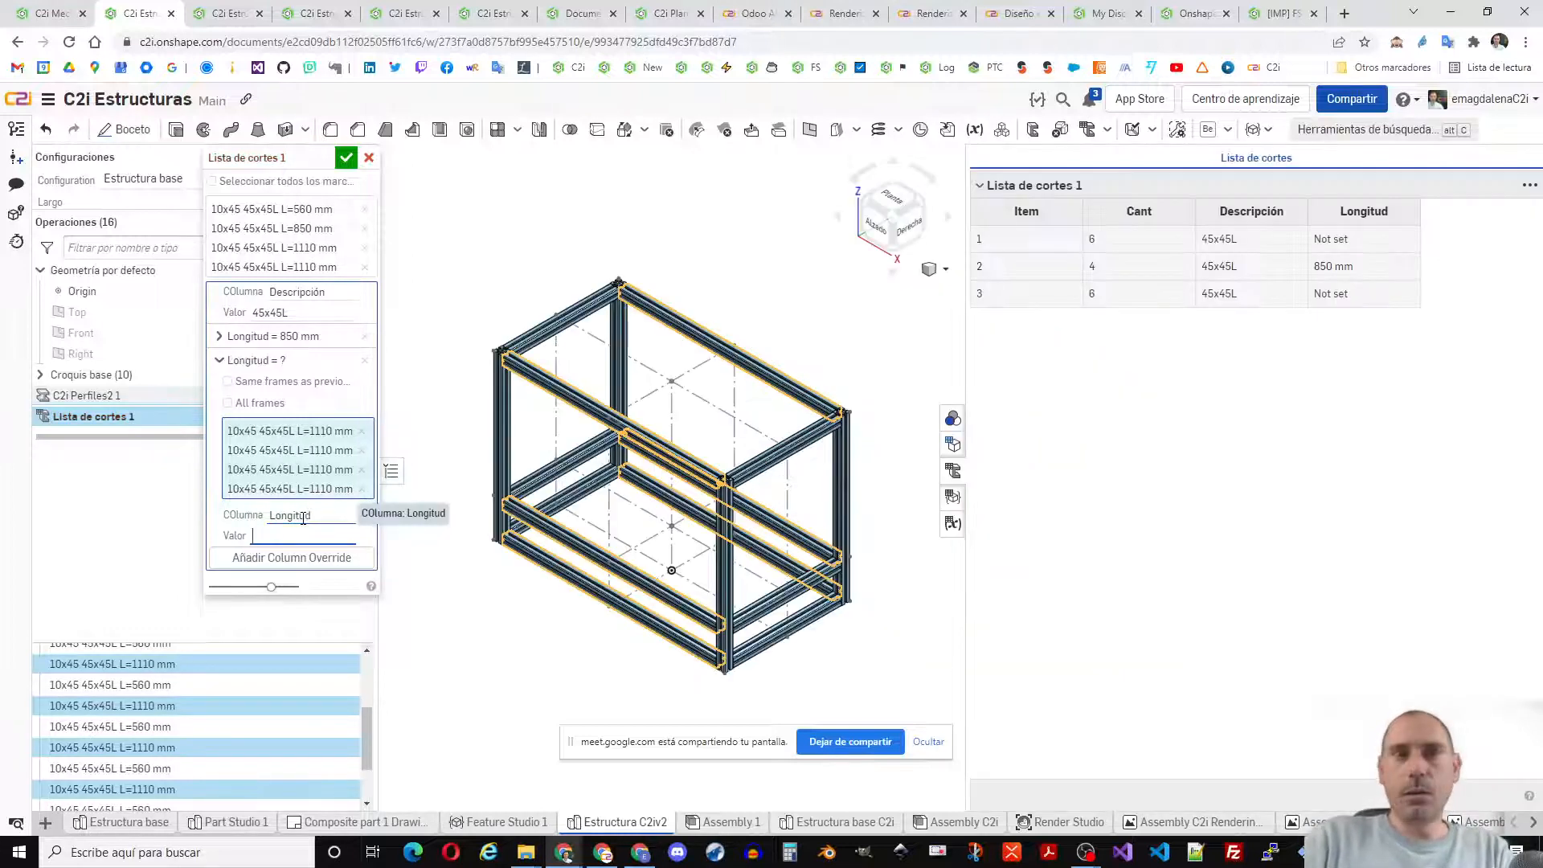
pyautogui.write('1110 mm')
pyautogui.press('Return')
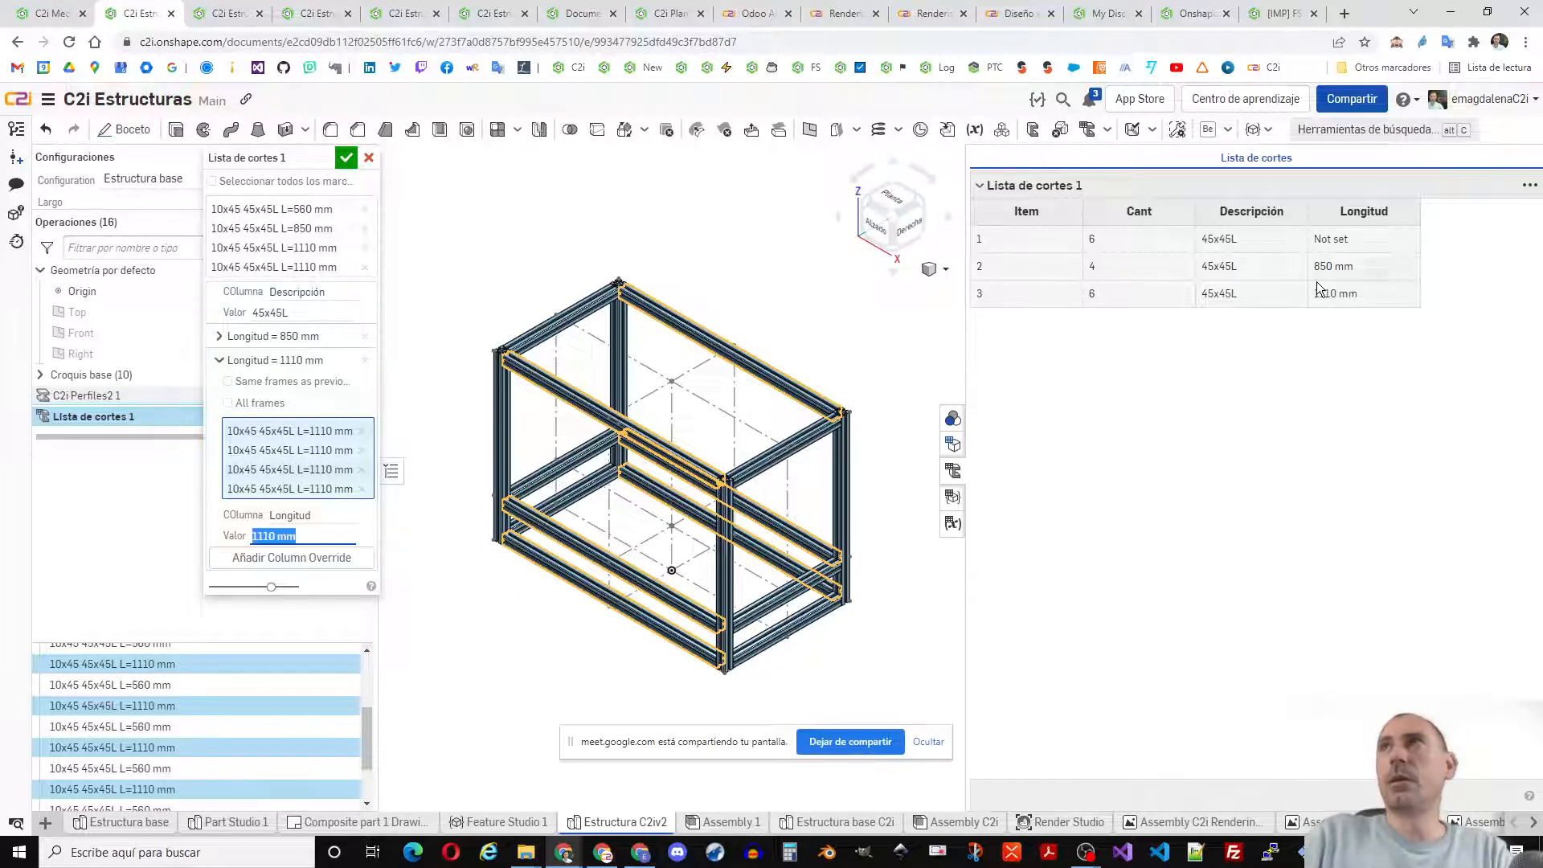
# - Add a further column override that applies only to the six short horizontal members instead of the previous frames
pyautogui.click(231, 363)
pyautogui.click(281, 444)
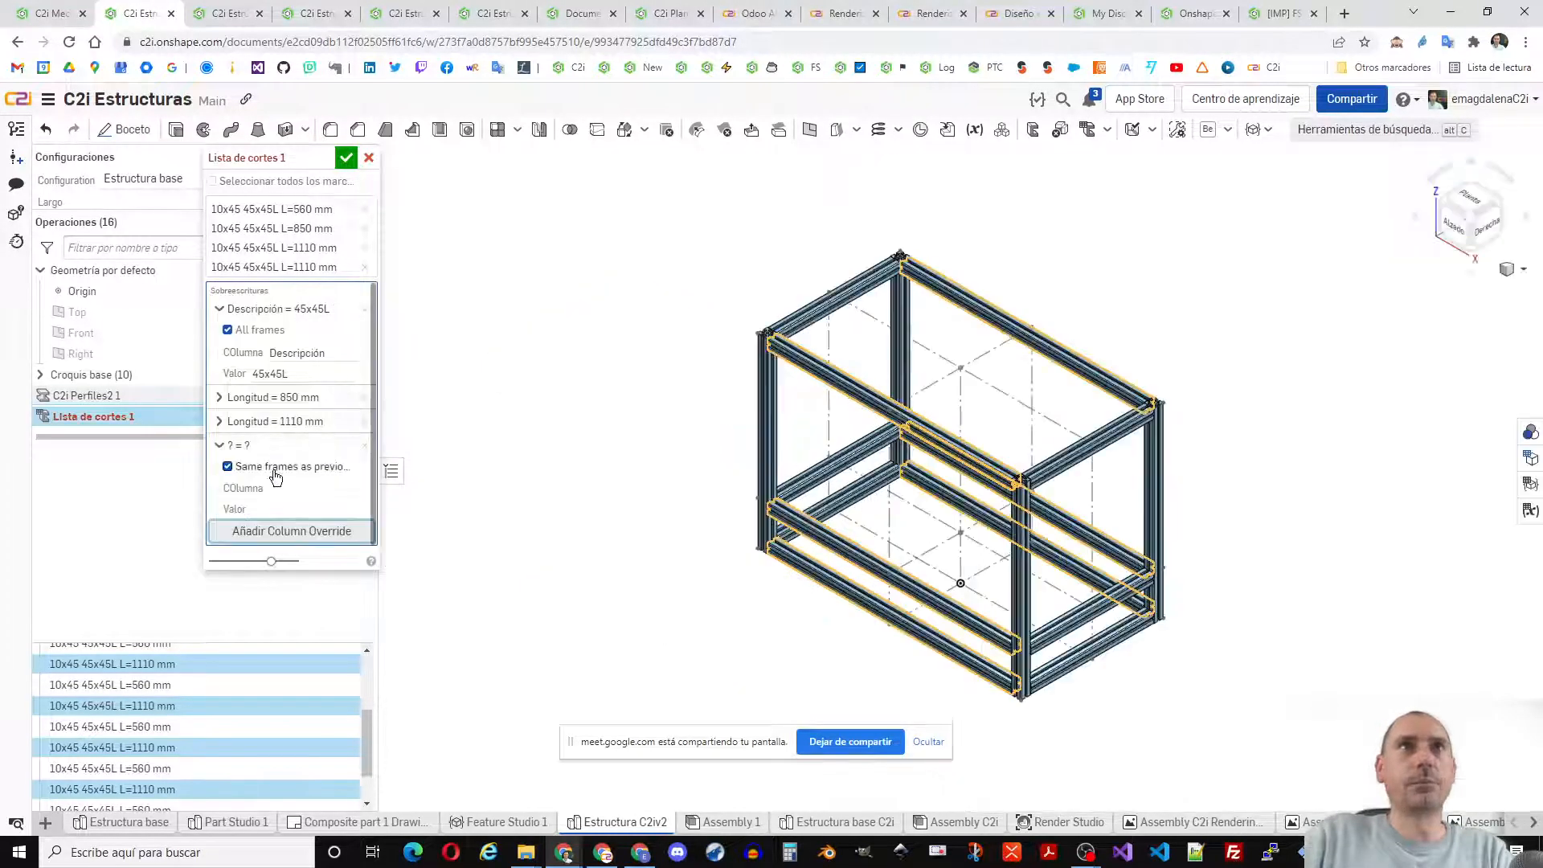
pyautogui.click(288, 486)
pyautogui.click(258, 467)
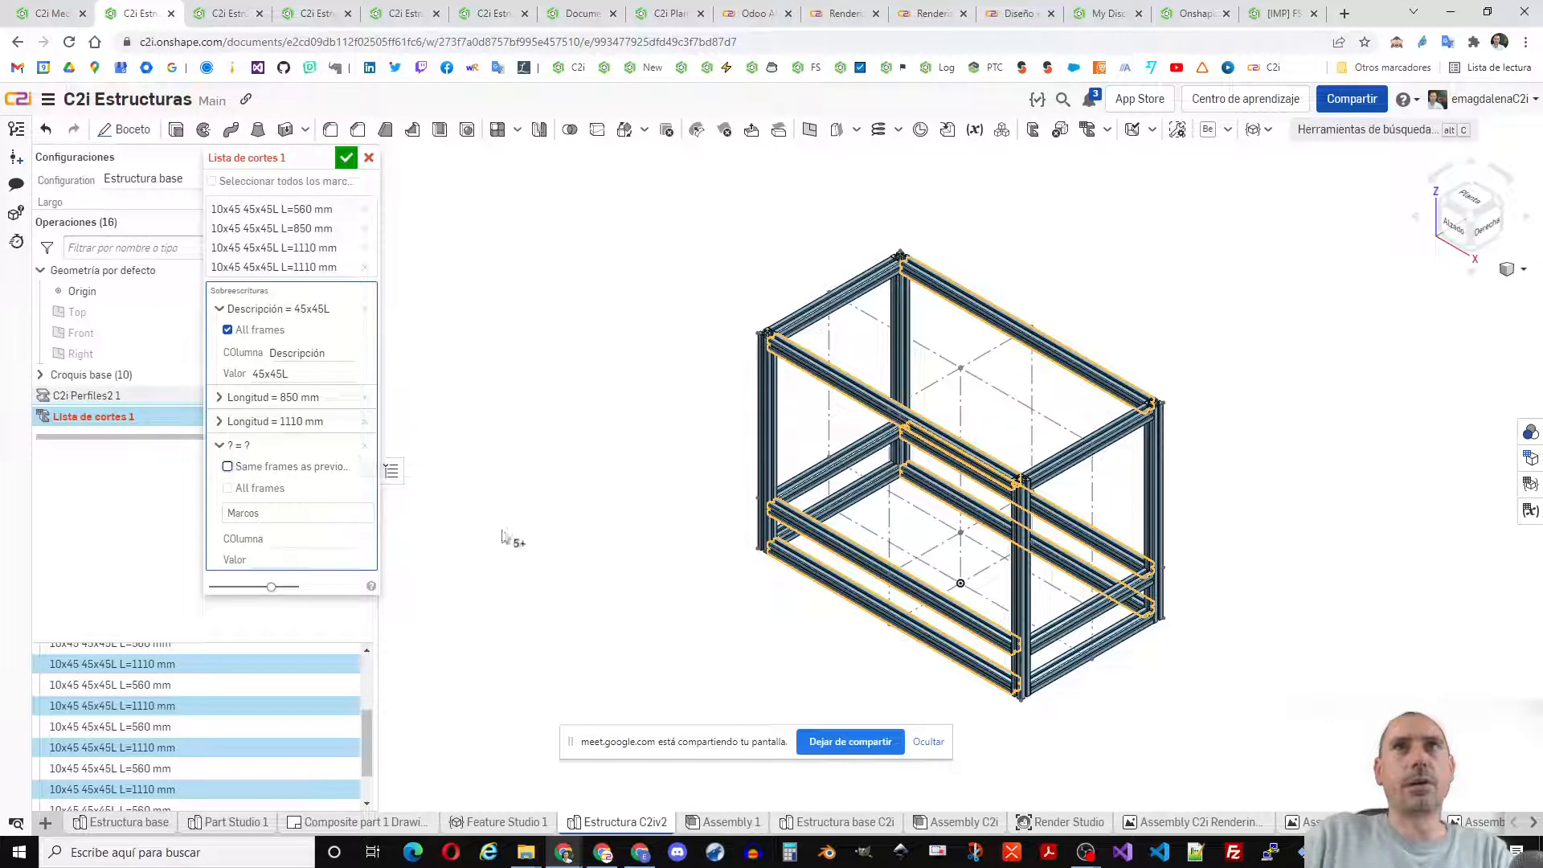
pyautogui.click(1077, 652)
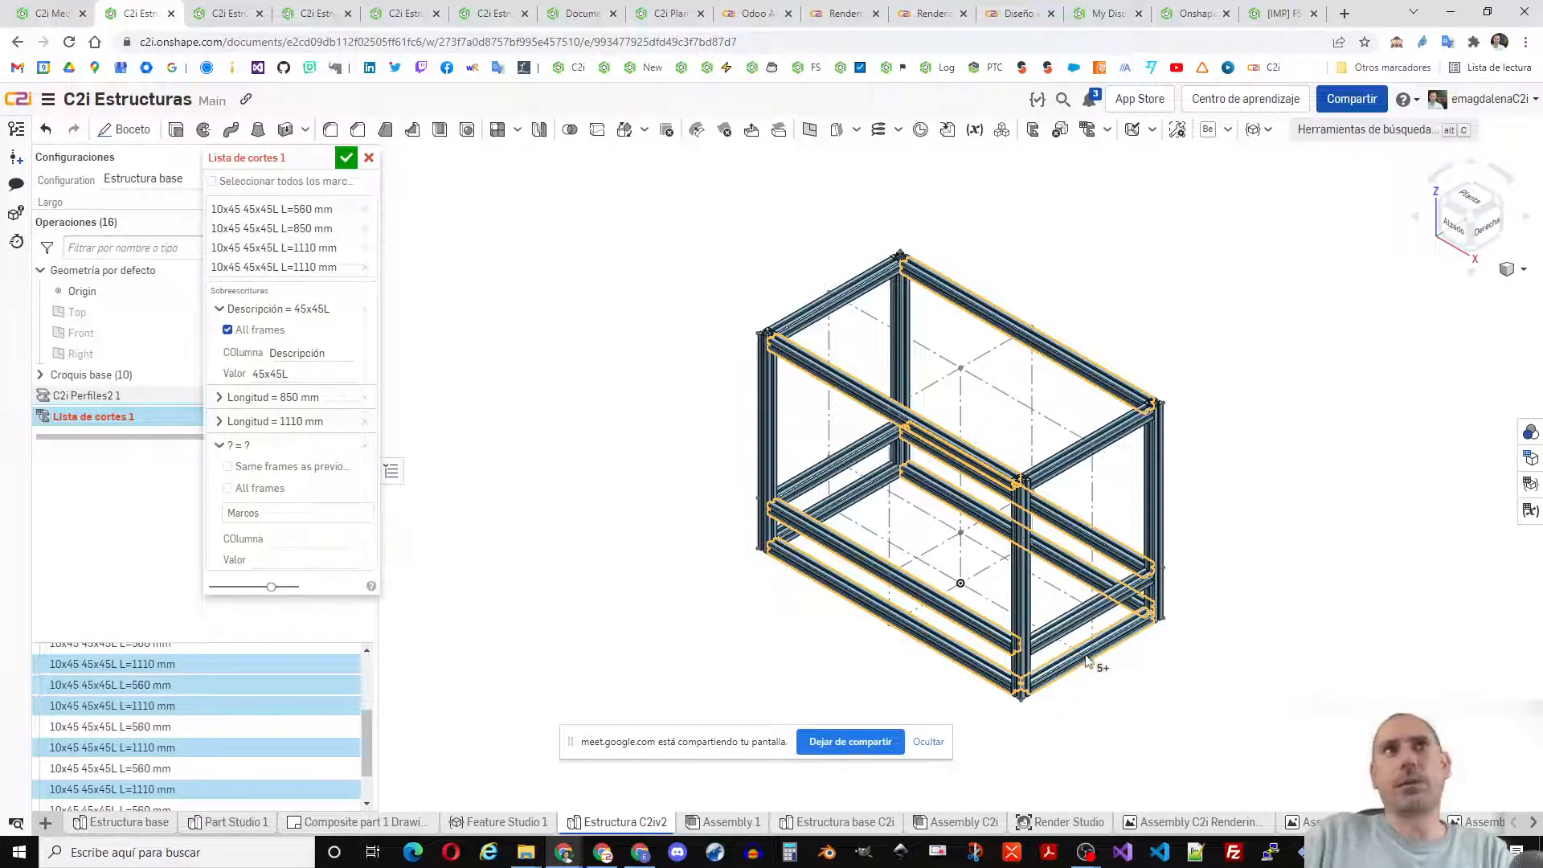
pyautogui.click(275, 514)
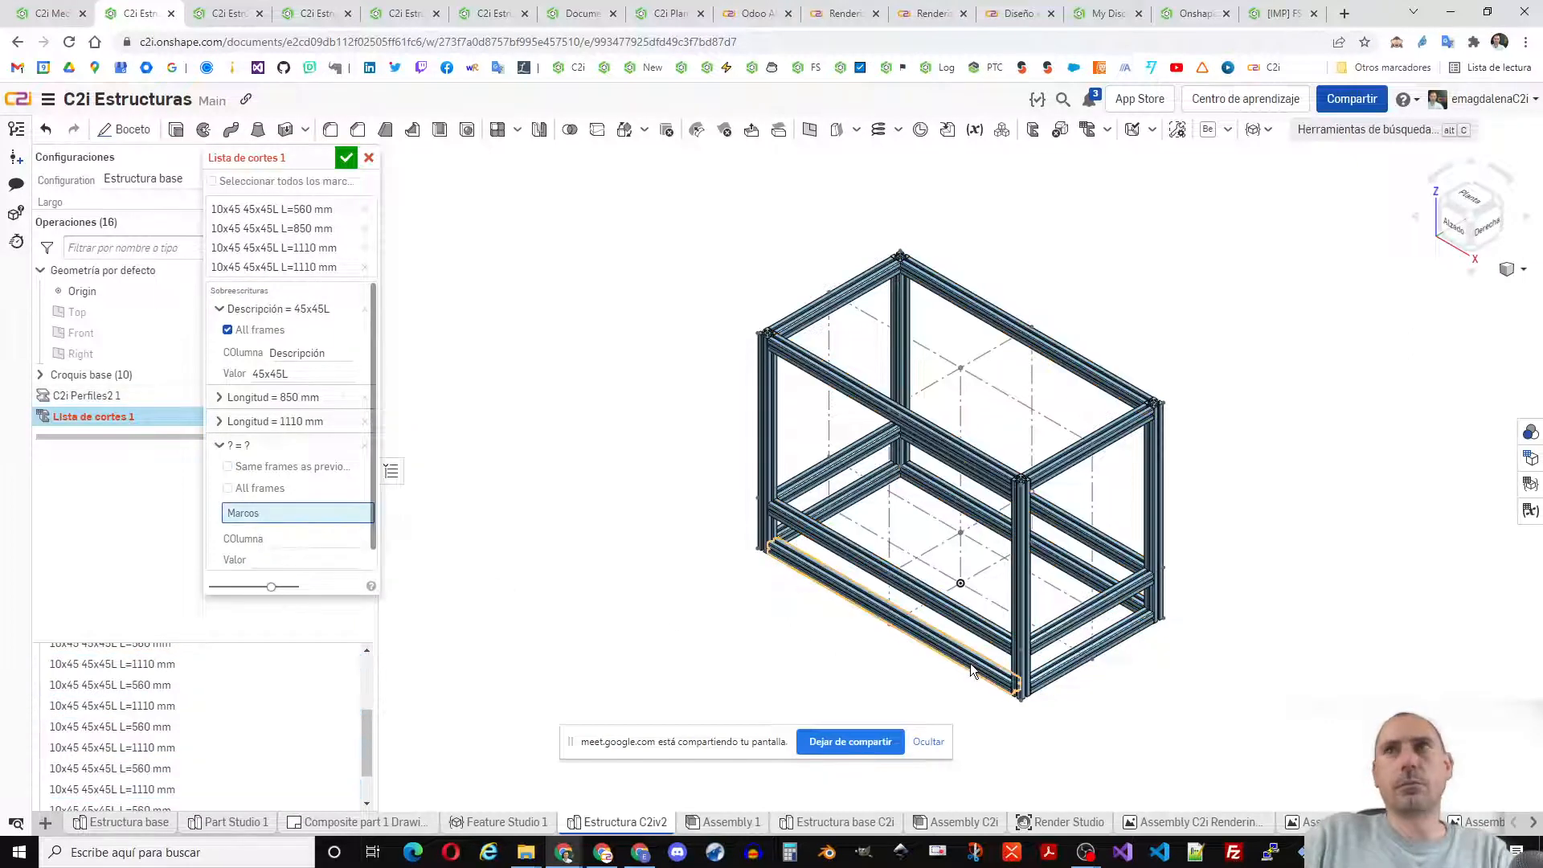
pyautogui.click(1057, 667)
pyautogui.click(1065, 637)
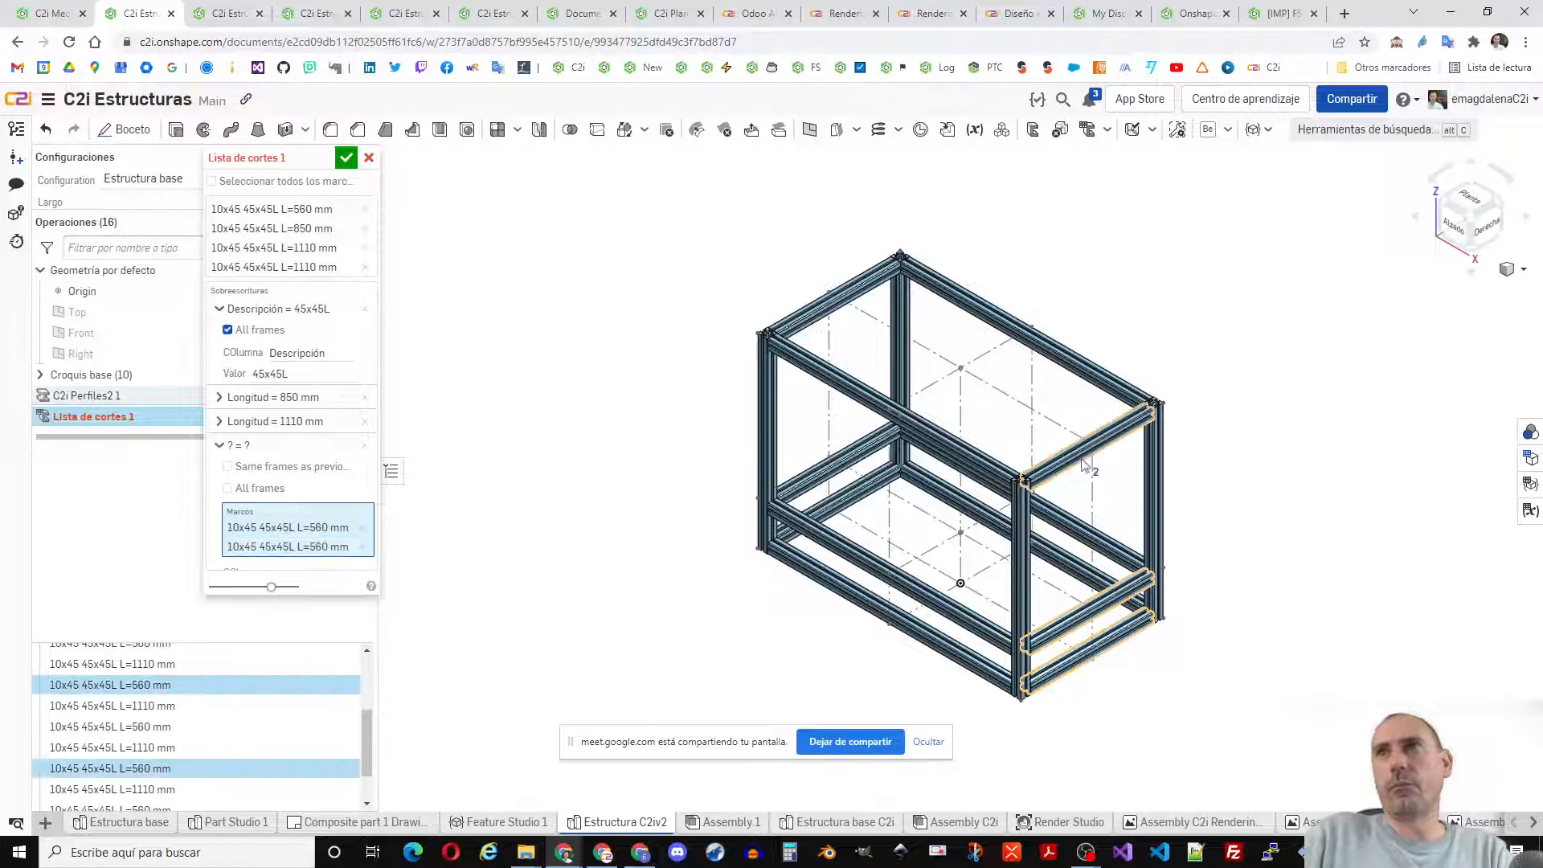
pyautogui.click(1042, 475)
pyautogui.click(829, 515)
pyautogui.click(832, 299)
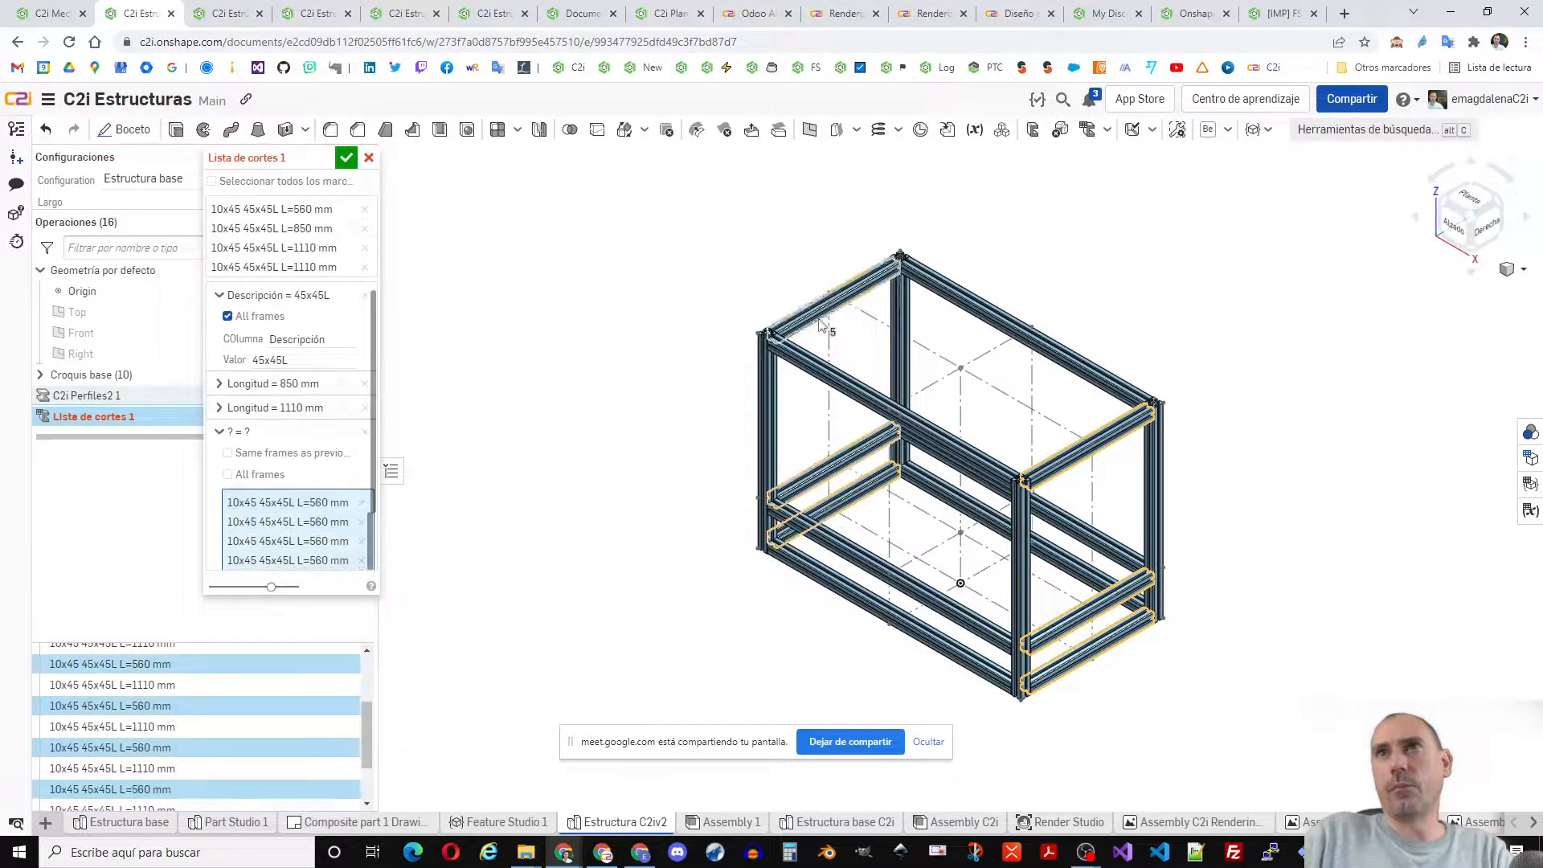
# - Give the short members' override the column name Longitud and the value 560 mm, and accept the cut list
pyautogui.scroll(-1, 290, 498)
pyautogui.click(294, 511)
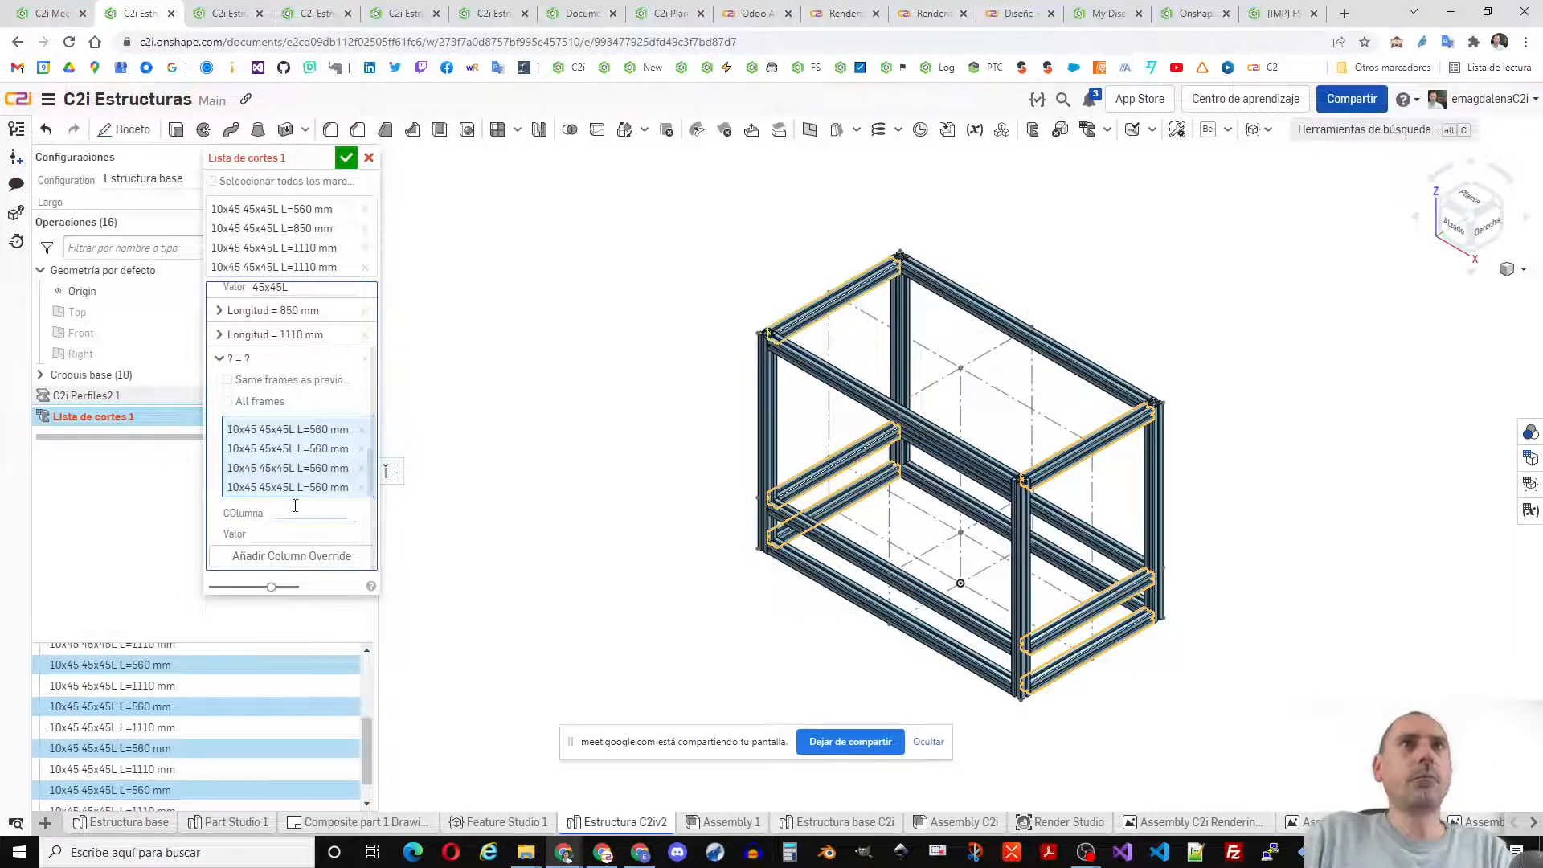
pyautogui.write('Longitud')
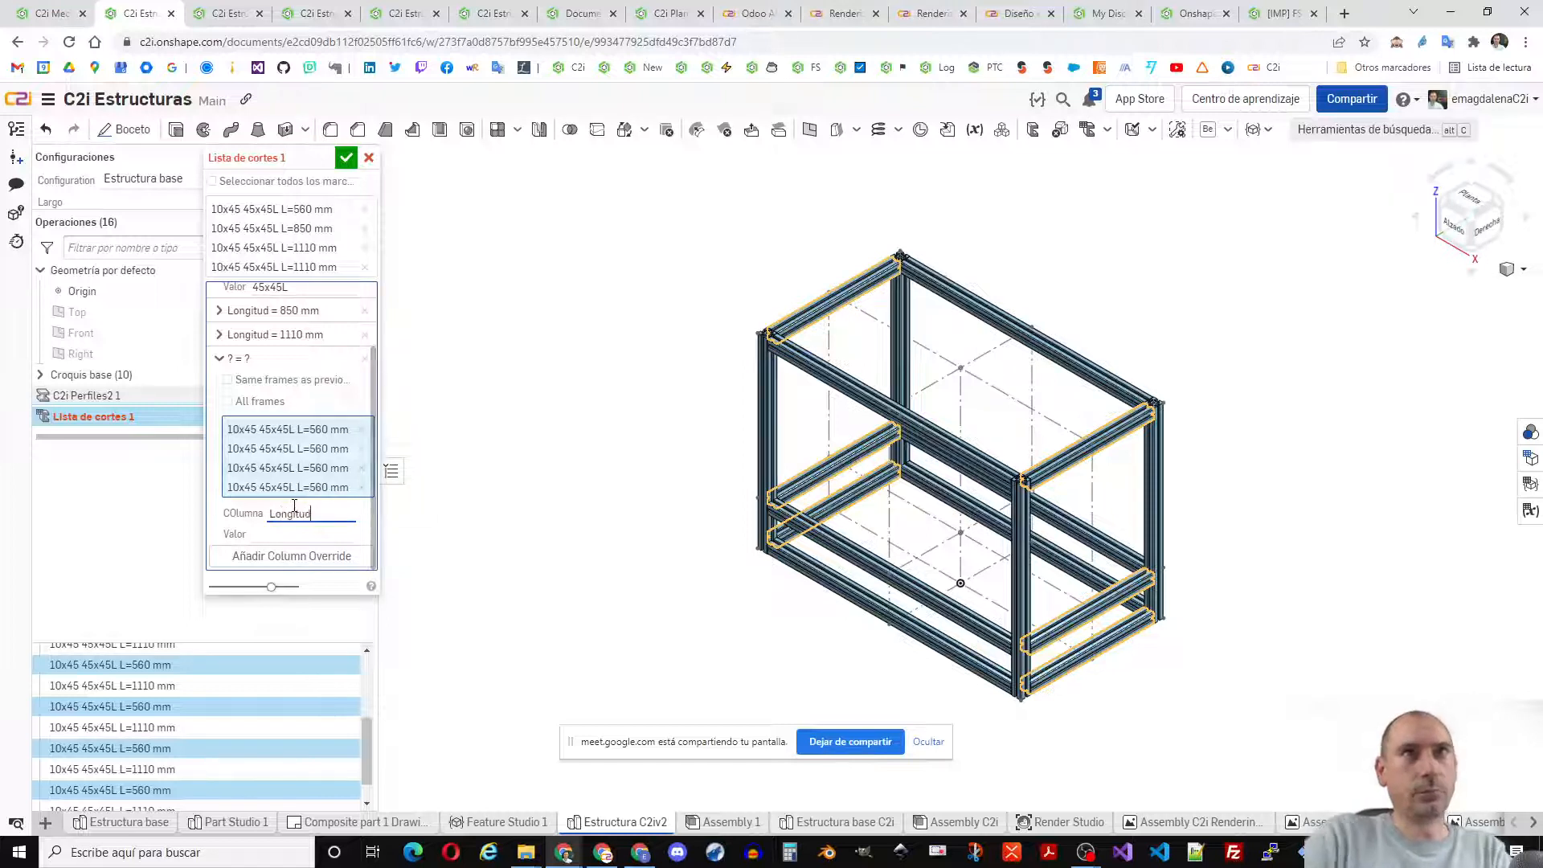
pyautogui.press('Tab')
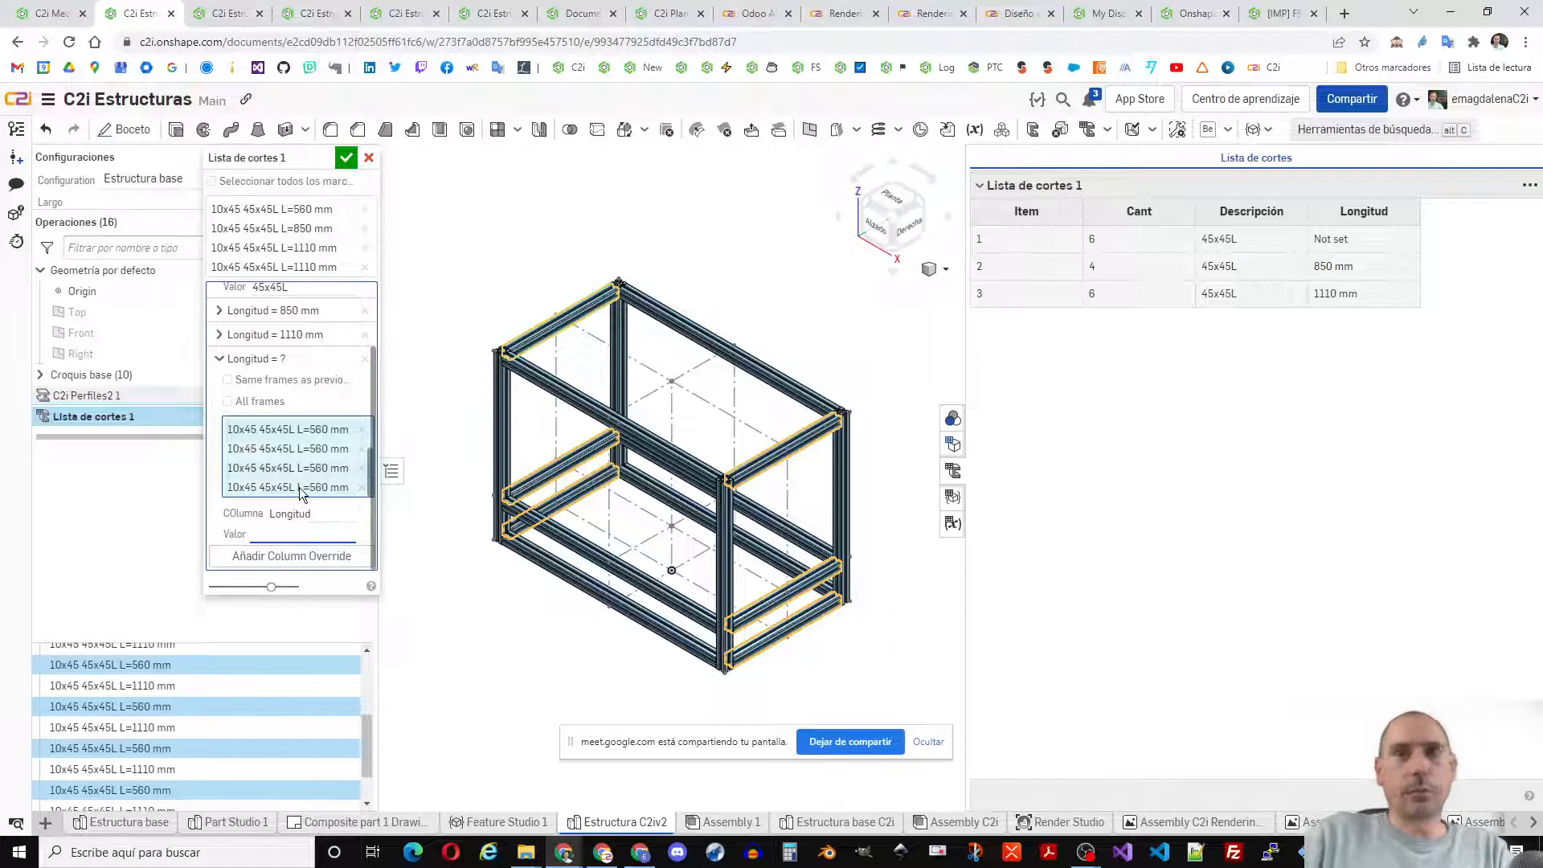
pyautogui.write('560 mm')
pyautogui.press('Return')
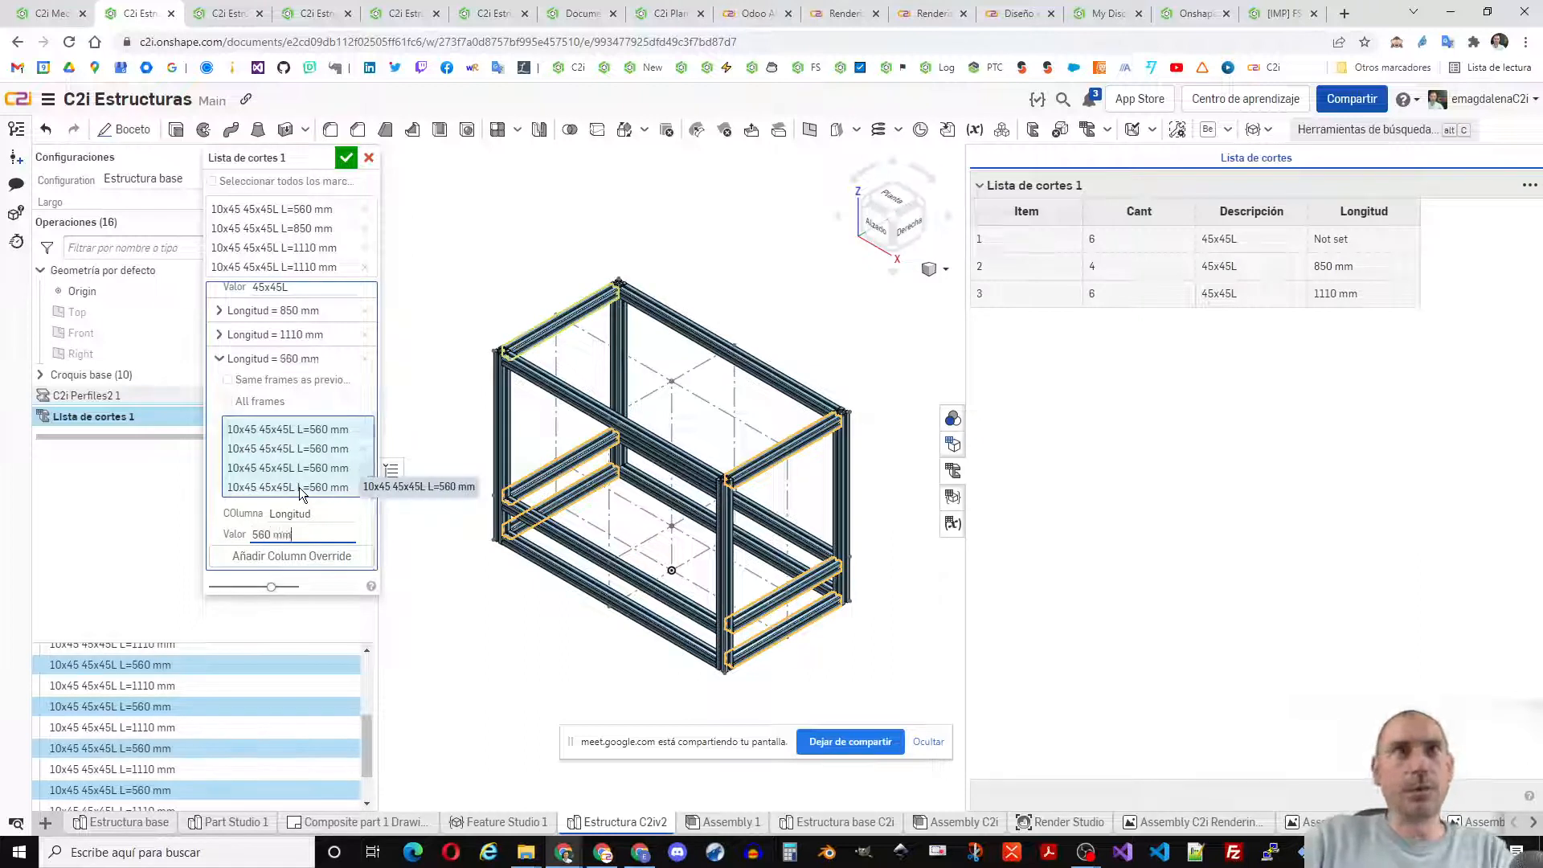
pyautogui.click(347, 158)
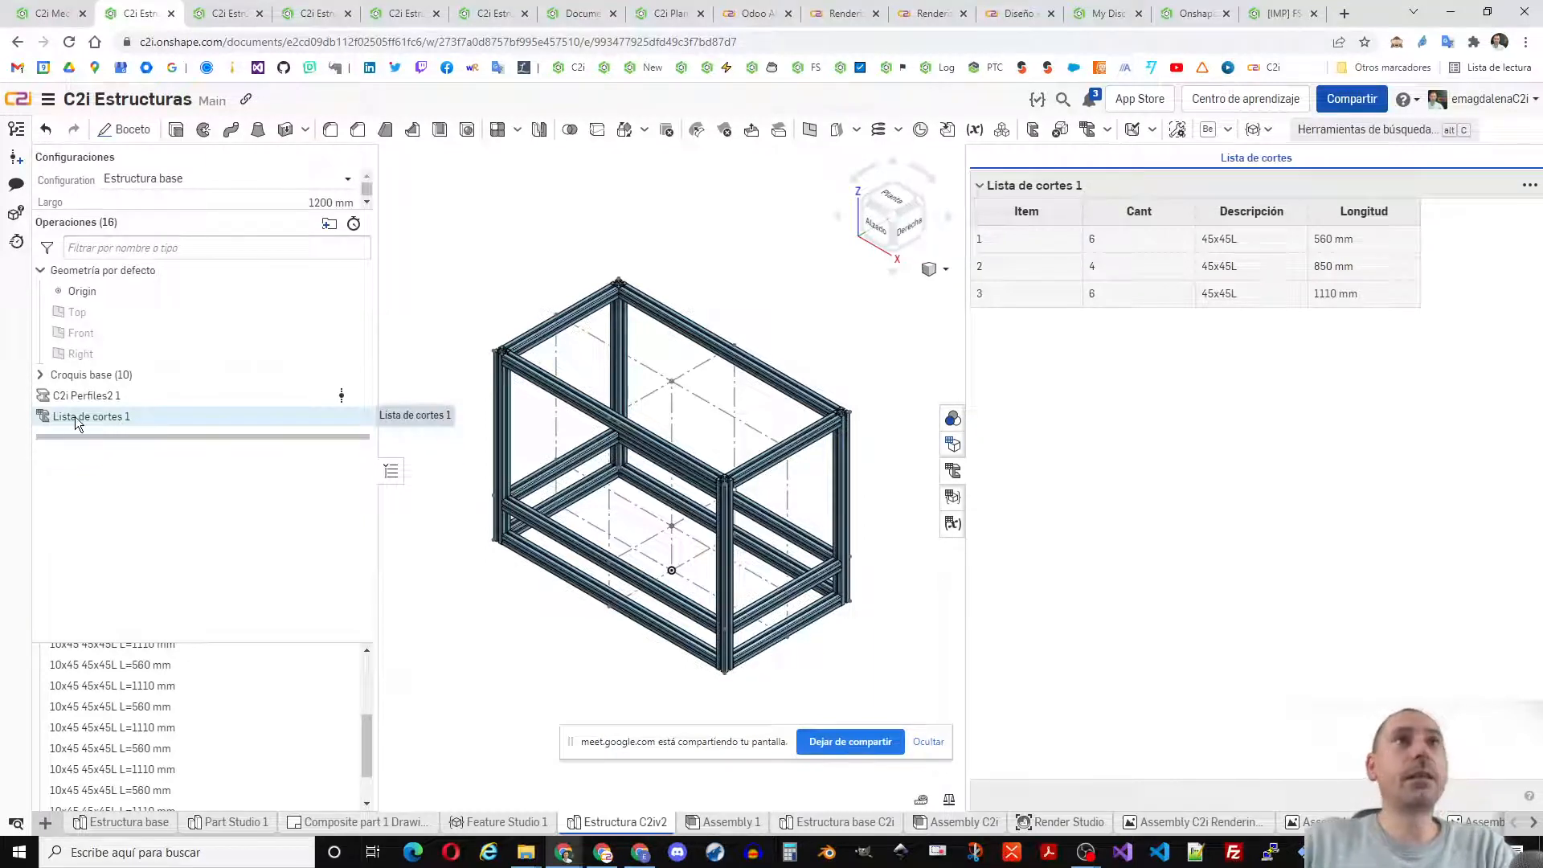
# - Create a four-view drawing of Composite part 1, the composite part listed below the structure's profiles
pyautogui.scroll(-2, 186, 683)
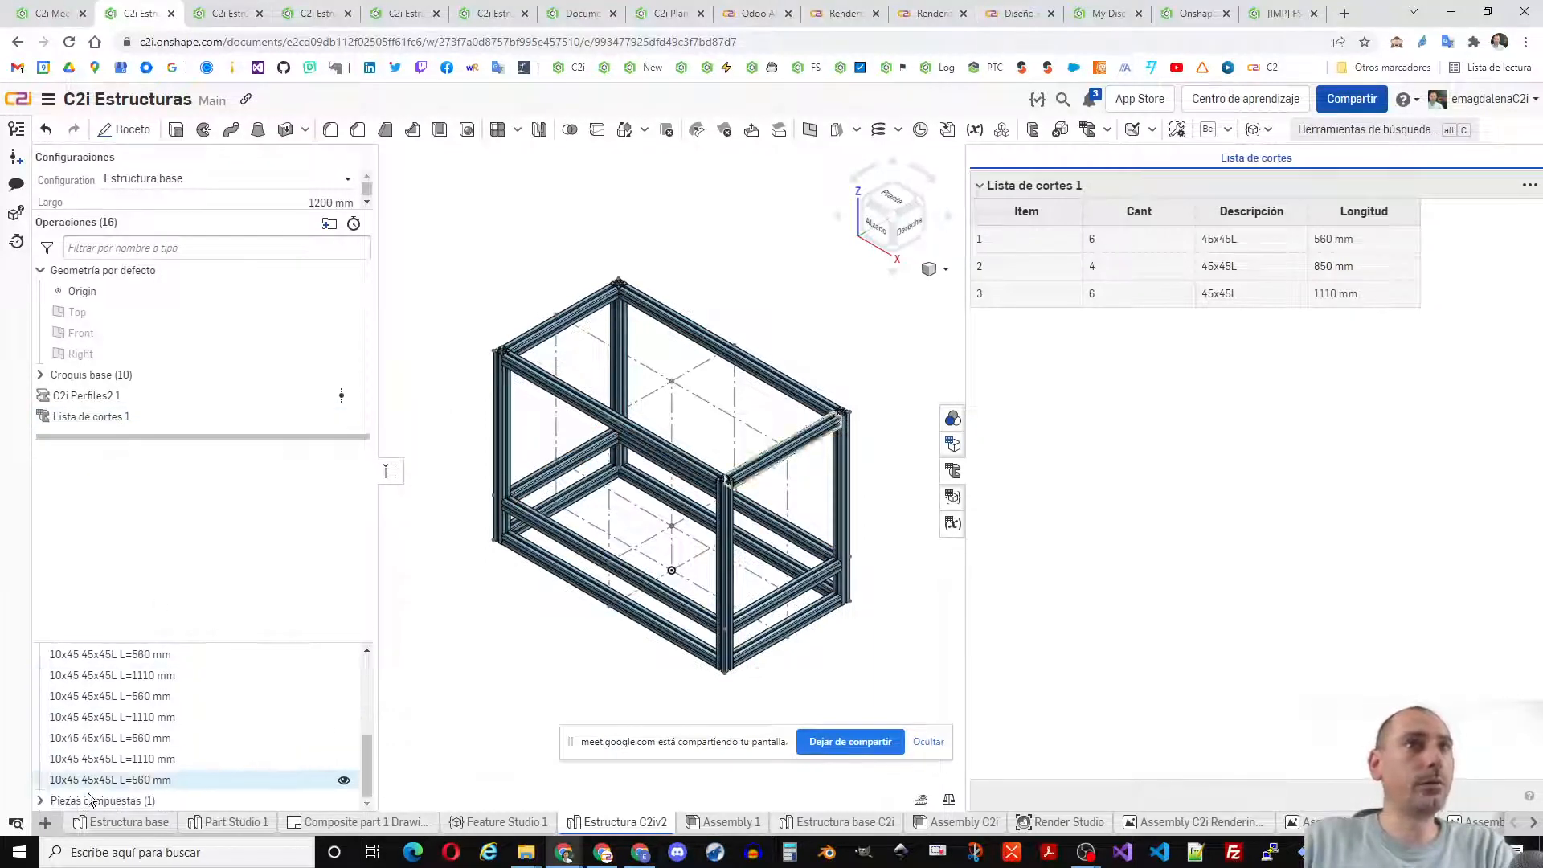
pyautogui.scroll(-1, 141, 795)
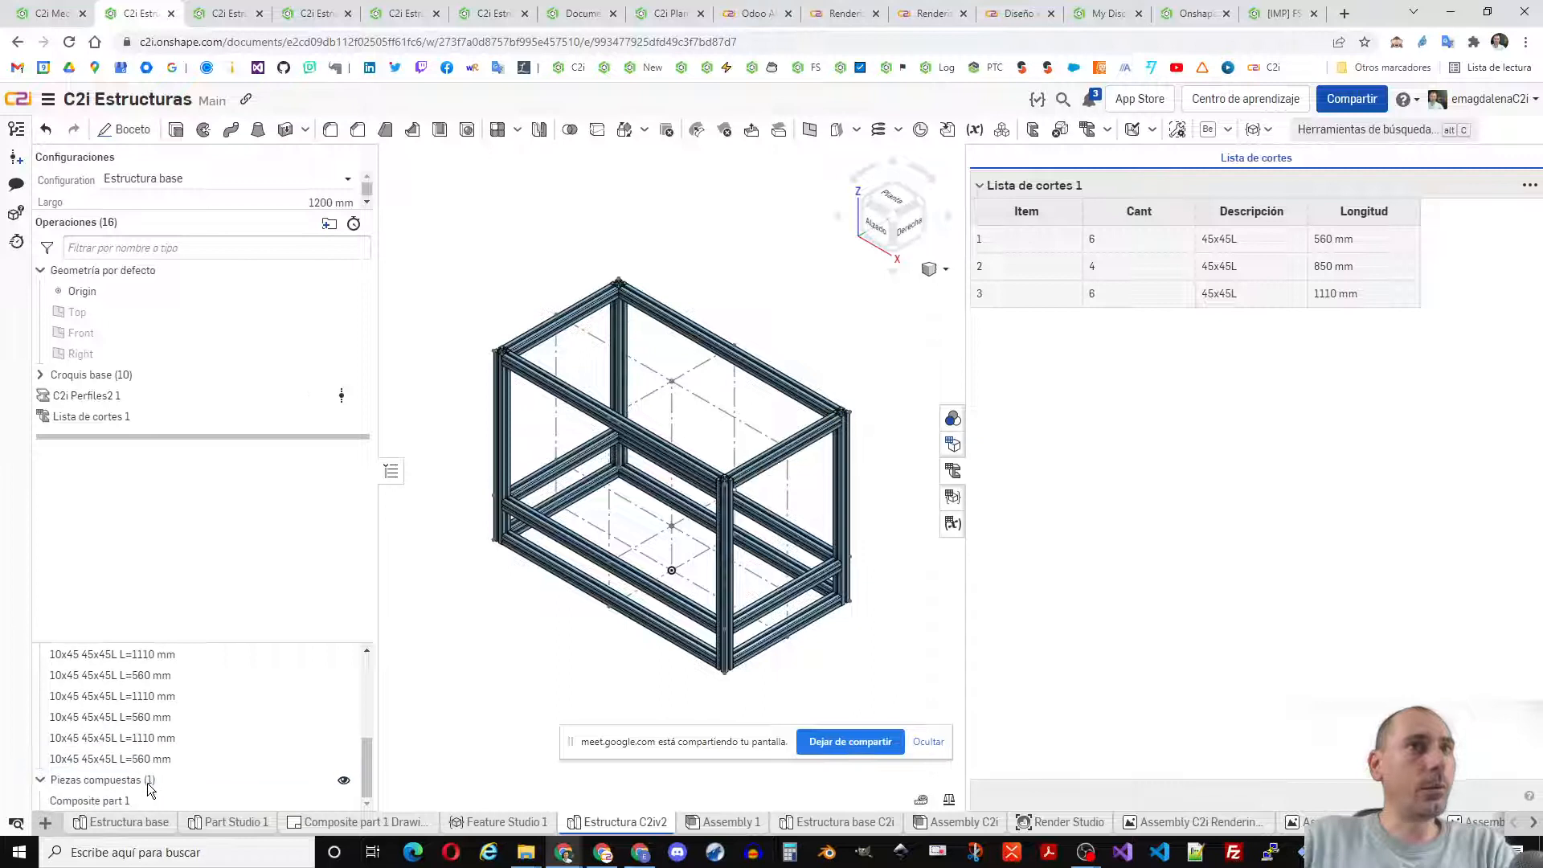
pyautogui.rightClick(109, 801)
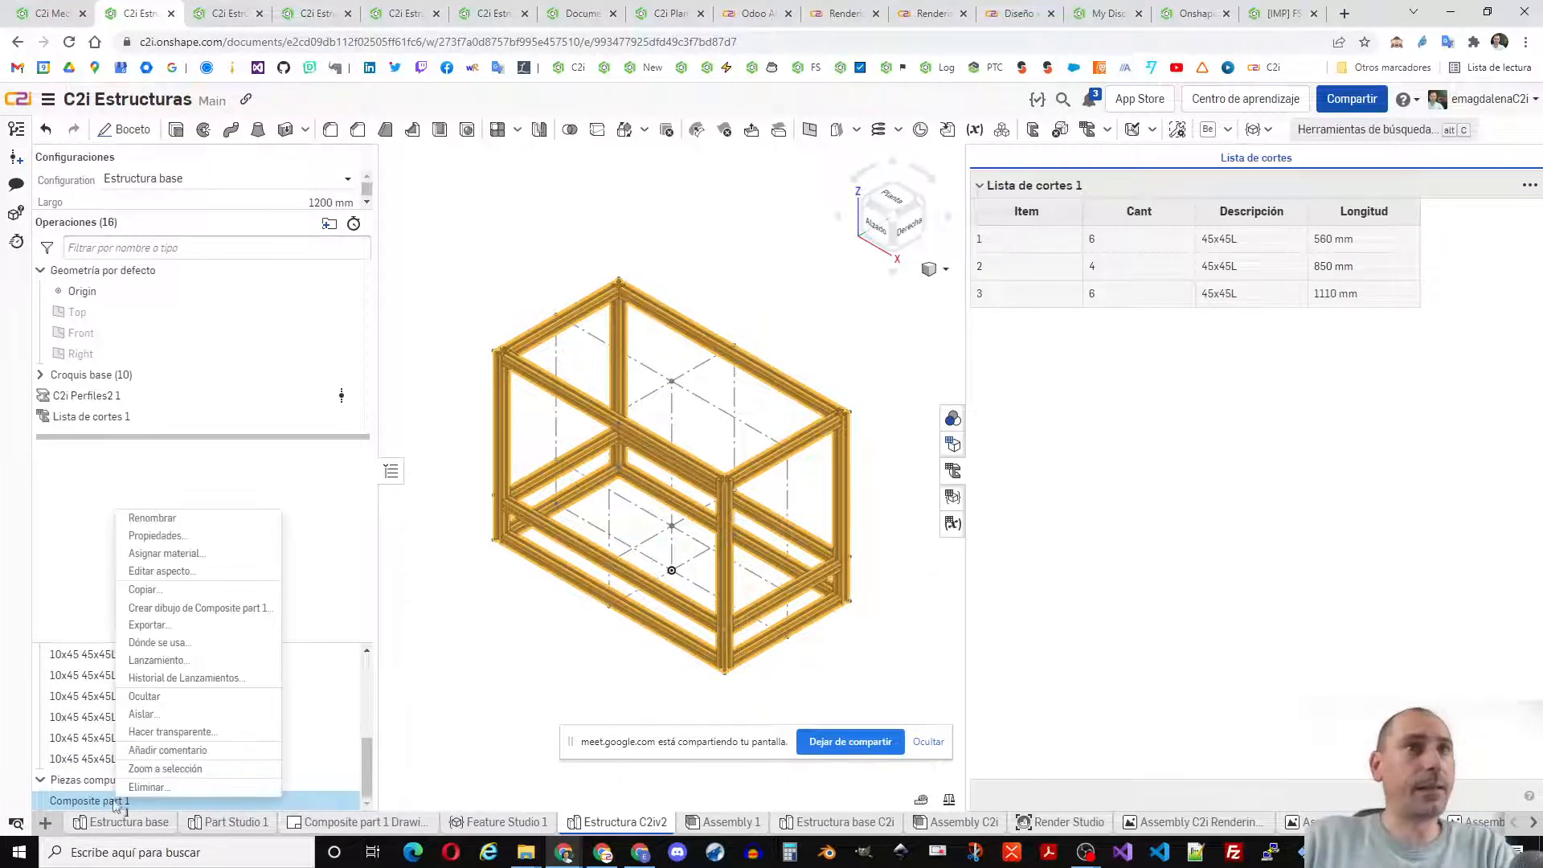
pyautogui.click(232, 609)
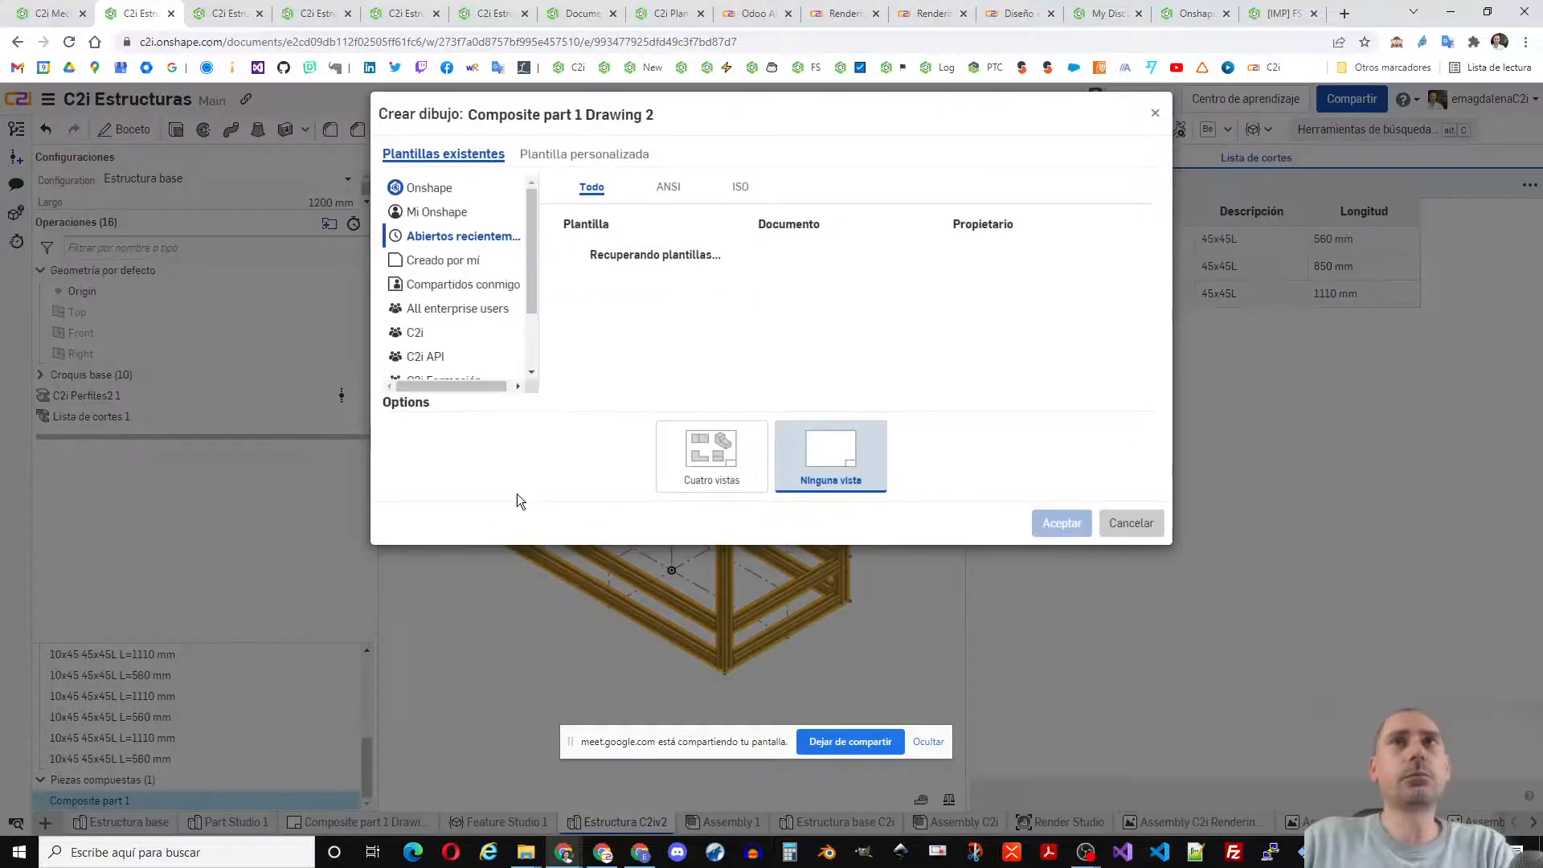
pyautogui.click(1054, 525)
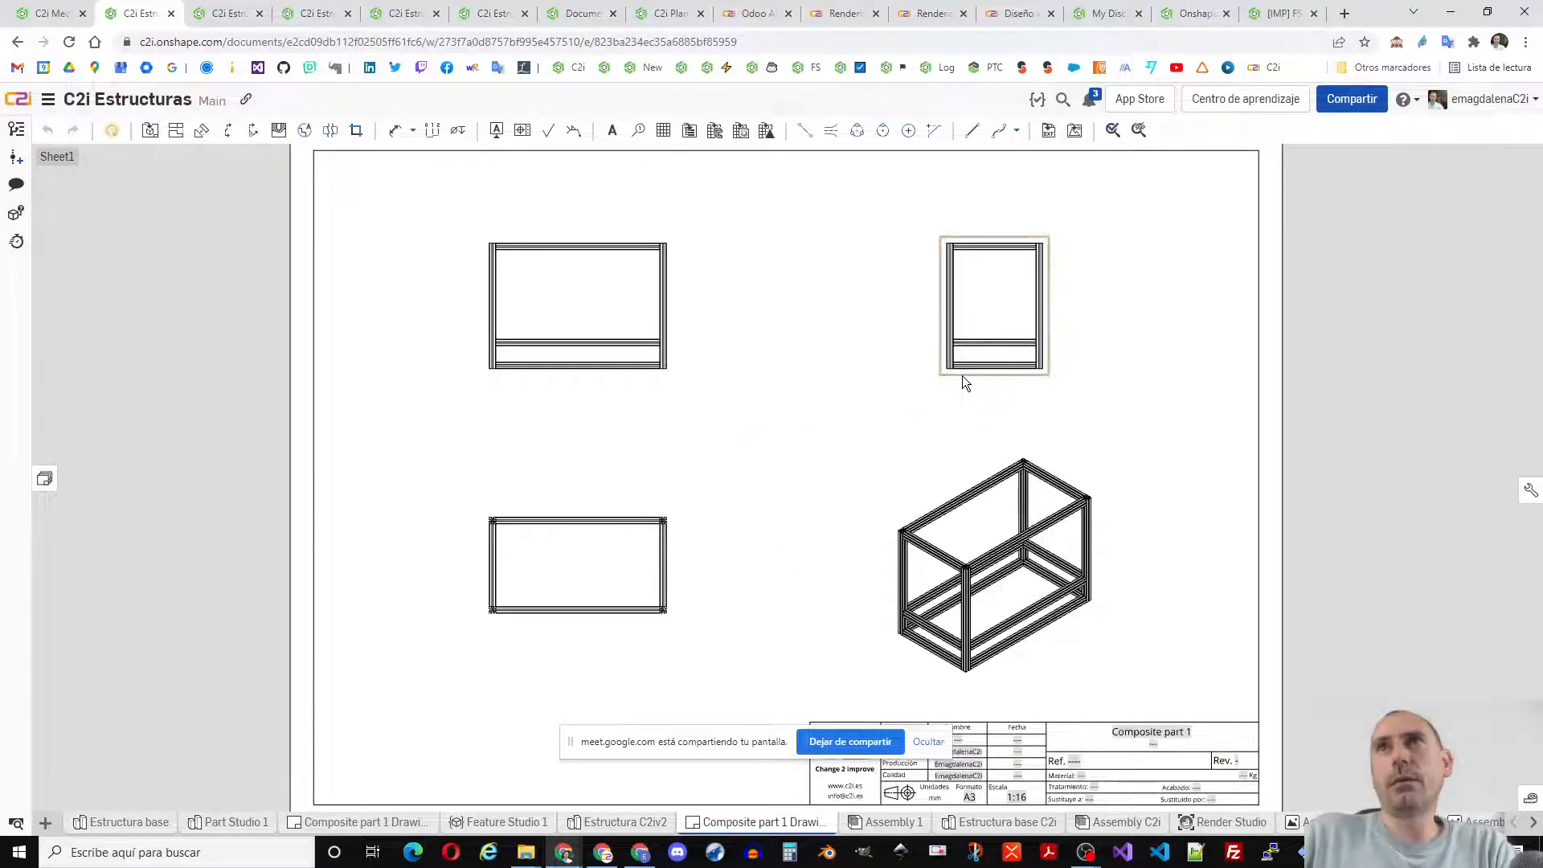
# - Move the drawing's side view close beside the front view and lower the front view to just above the plan view
pyautogui.moveTo(965, 373); pyautogui.dragTo(746, 463)
pyautogui.moveTo(619, 355); pyautogui.dragTo(619, 448)
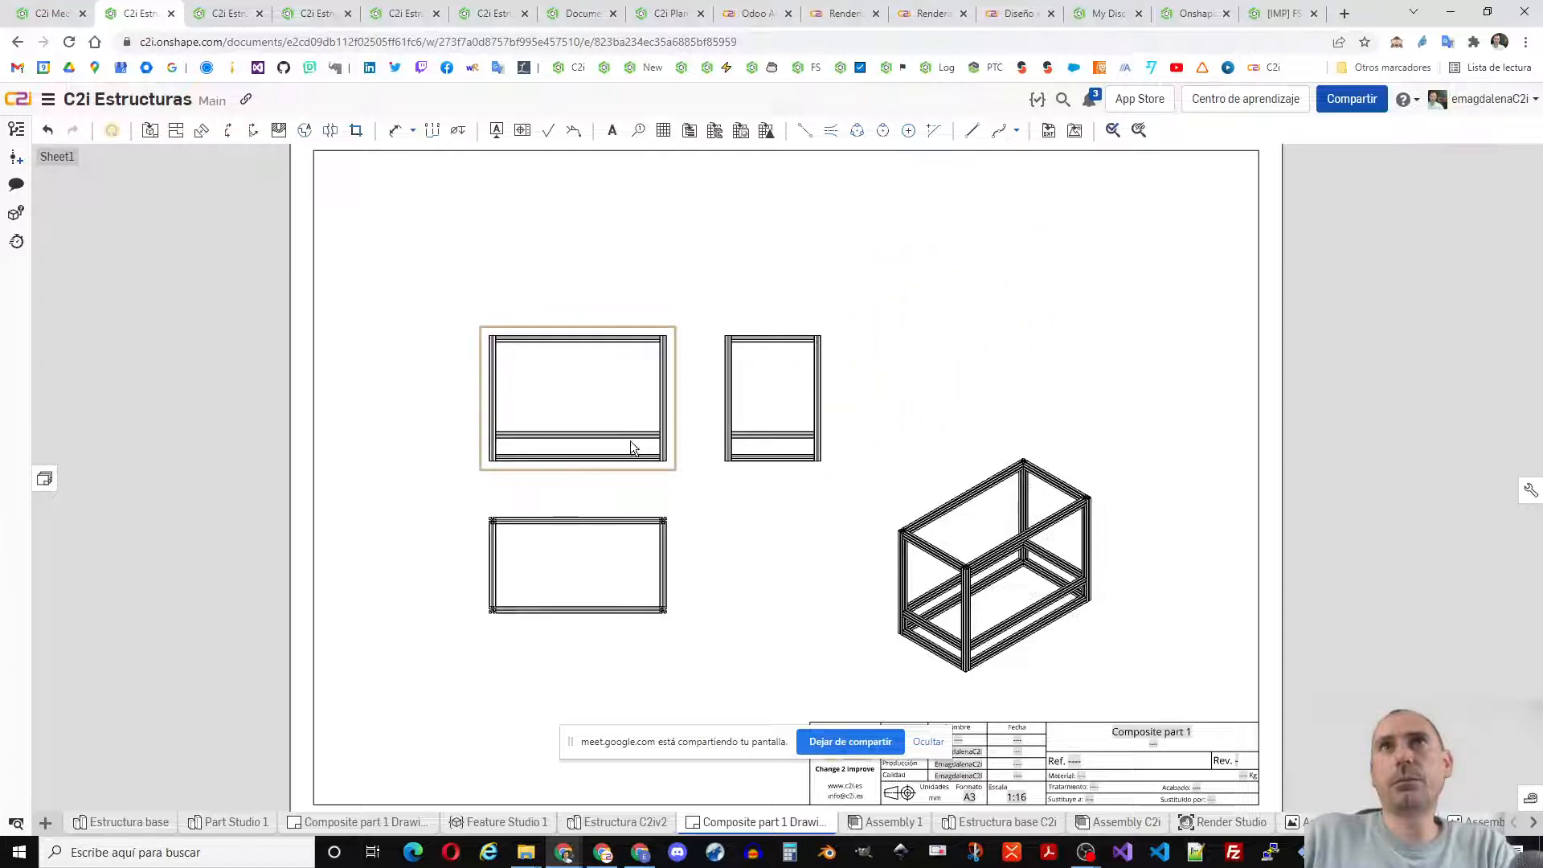
# - Spread the front, side and plan views of the Composite part 1 drawing further apart
pyautogui.moveTo(703, 502)
pyautogui.mouseDown(button='middle')
pyautogui.moveTo(889, 558)
pyautogui.moveTo(780, 509)
pyautogui.moveTo(770, 479)
pyautogui.mouseUp(button='middle')
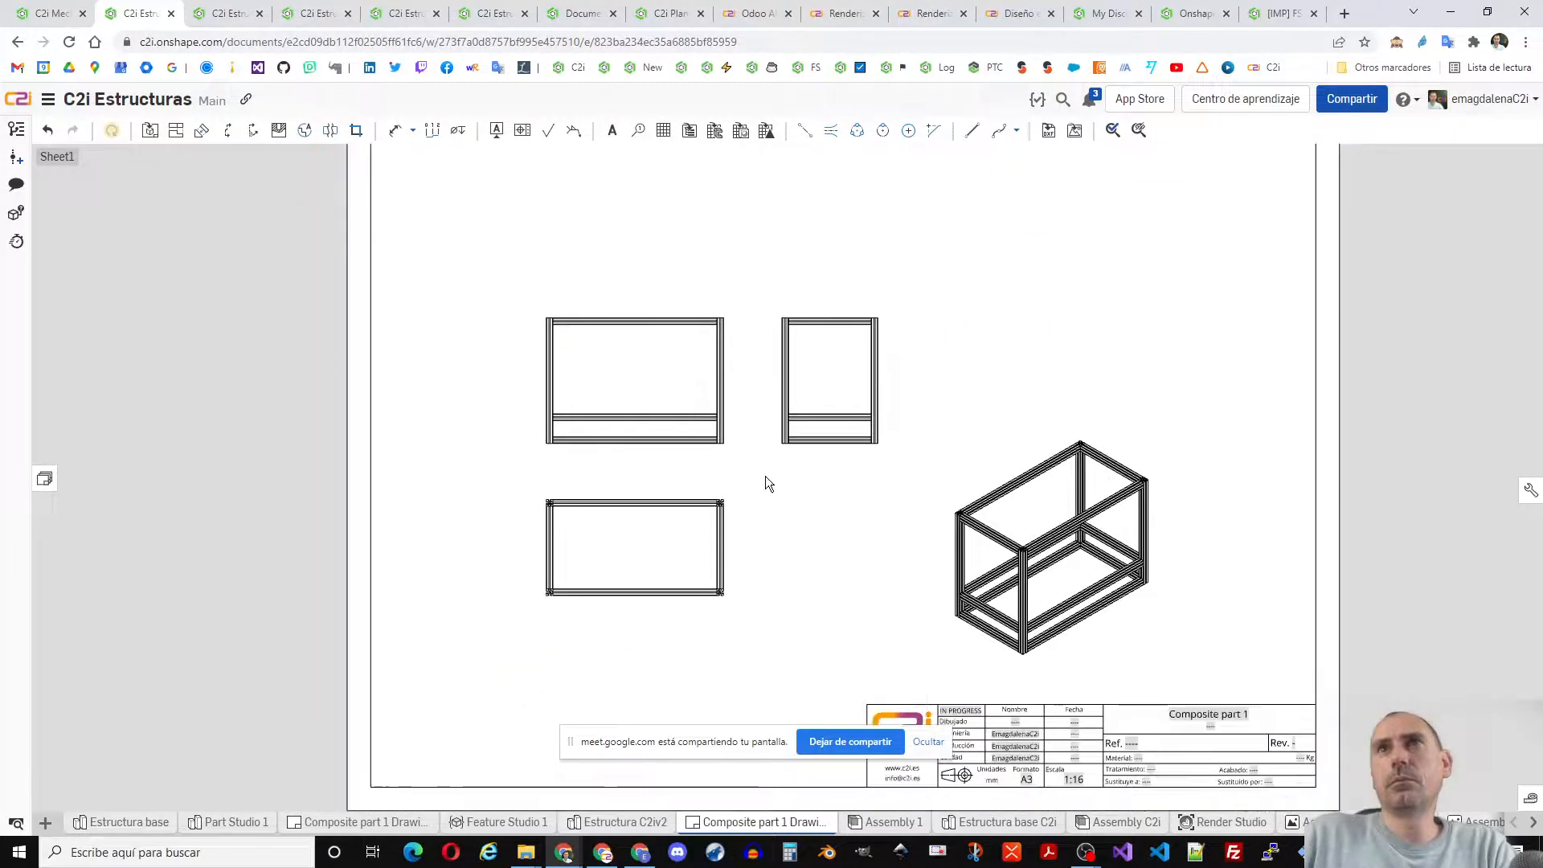
pyautogui.moveTo(643, 503)
pyautogui.mouseDown()
pyautogui.moveTo(541, 544)
pyautogui.moveTo(547, 569)
pyautogui.mouseUp()
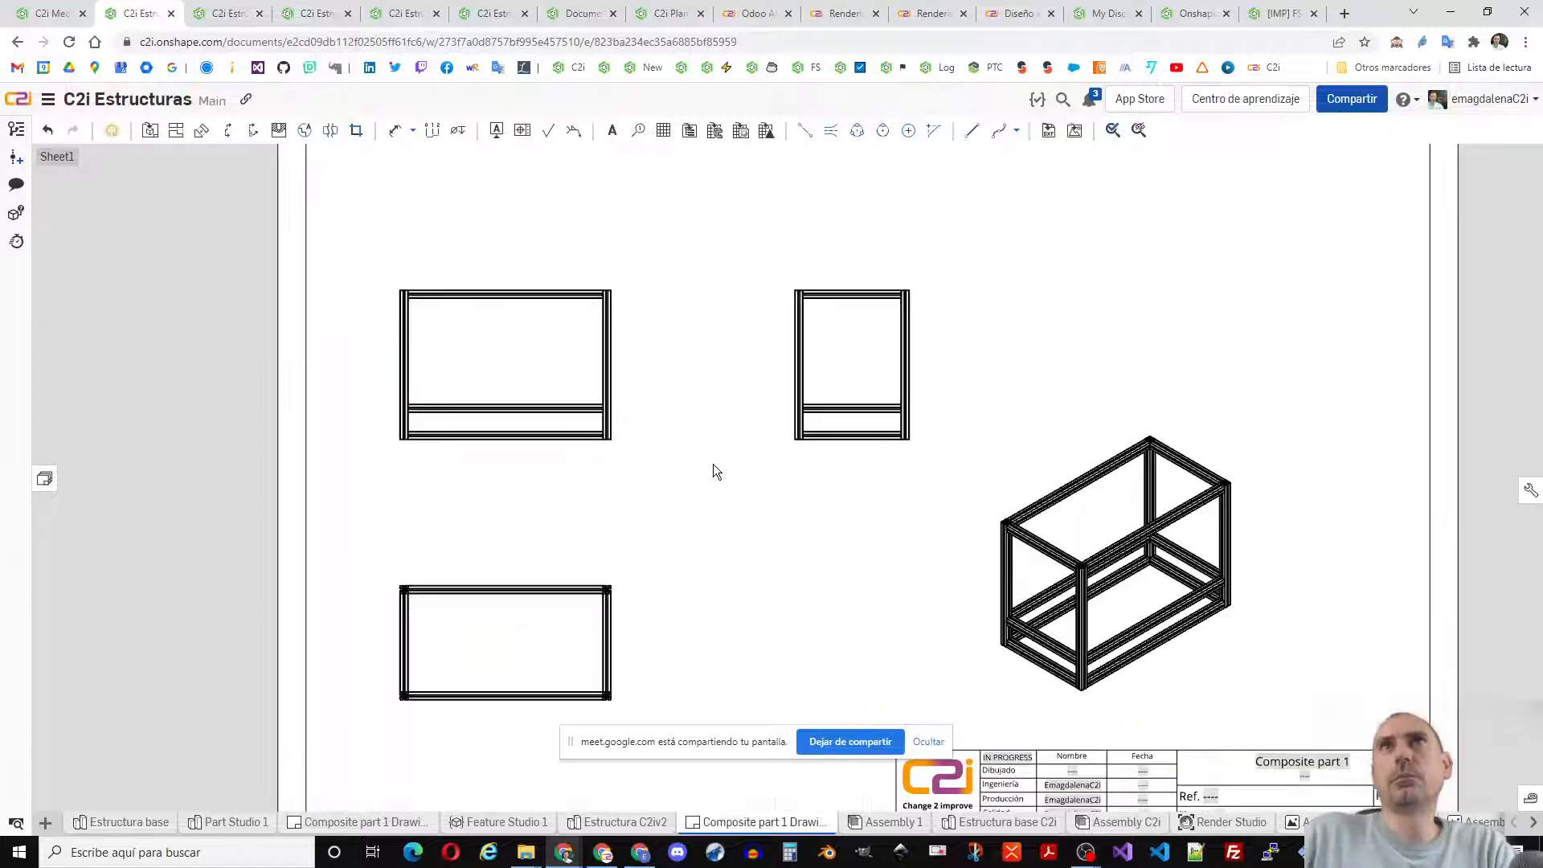
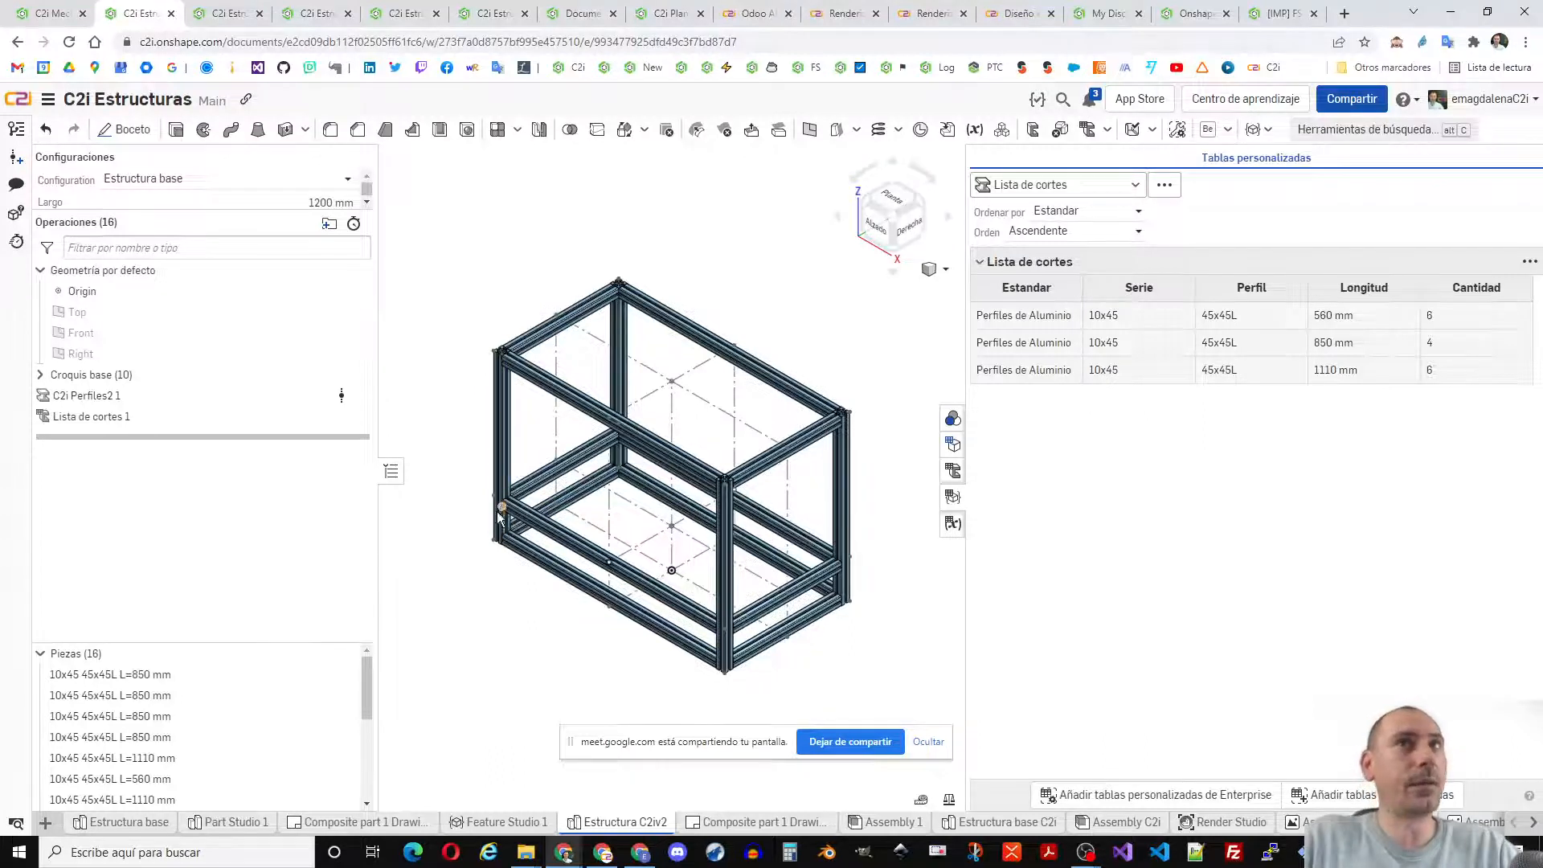
pyautogui.scroll(-5, 500, 507)
pyautogui.scroll(-3, 514, 479)
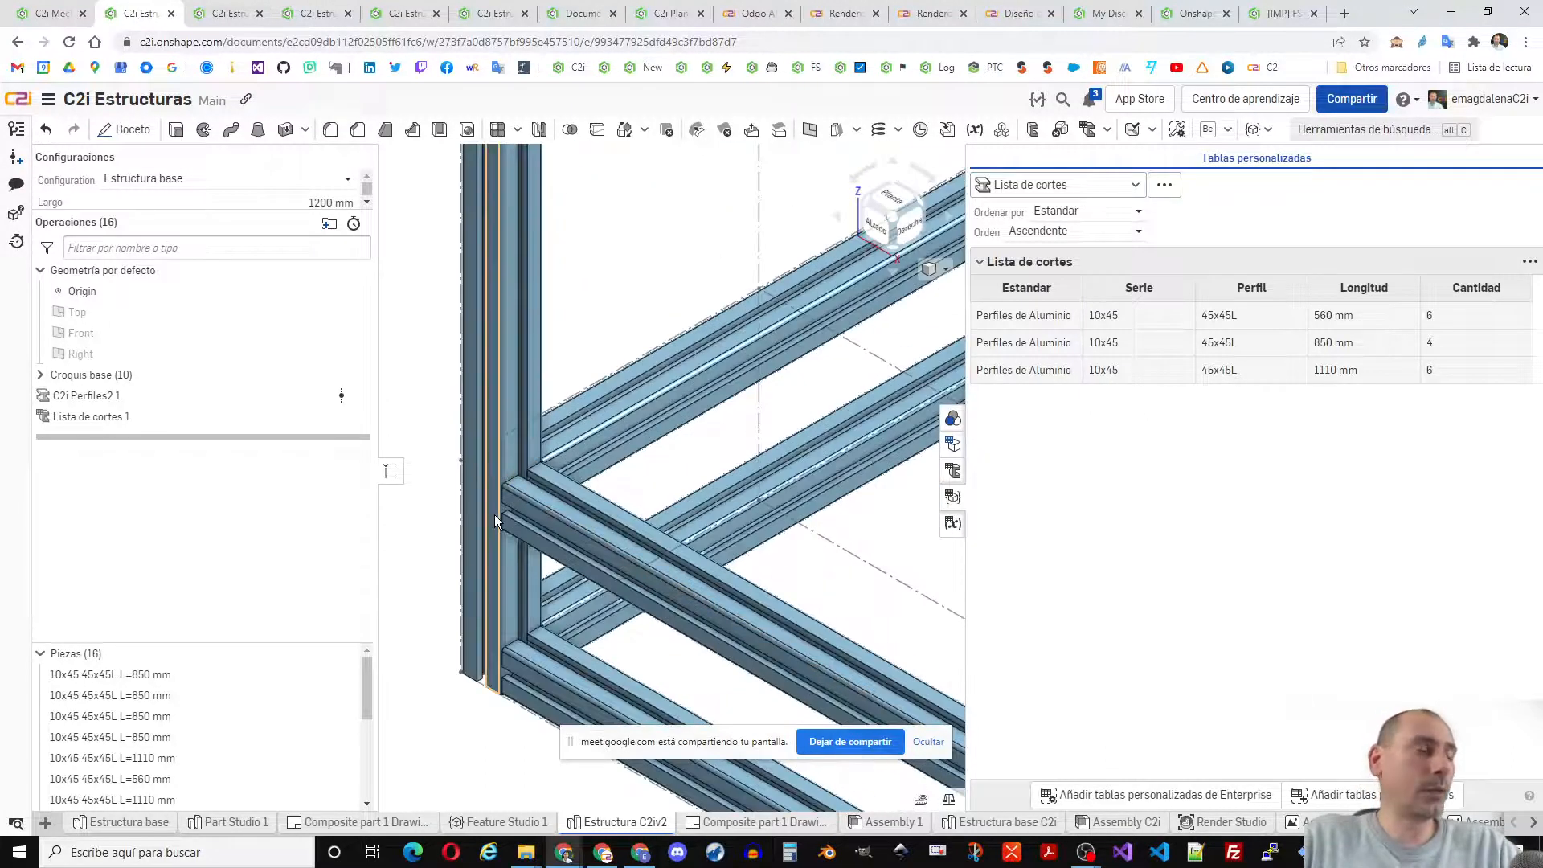
pyautogui.scroll(6, 533, 483)
pyautogui.scroll(5, 533, 484)
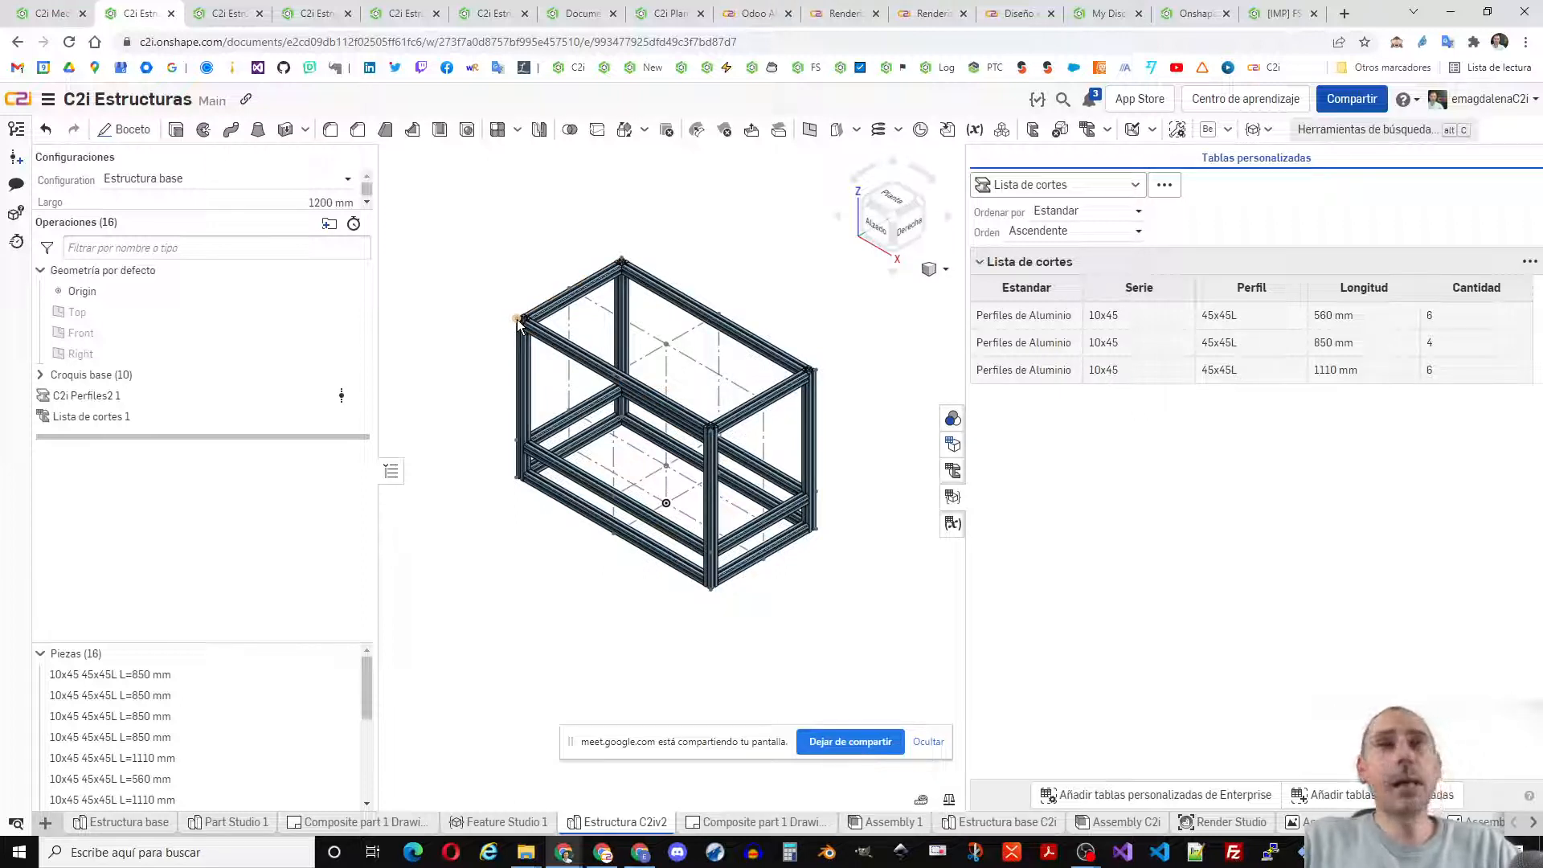
# - Open the Estructura base part studio and roll its feature history back to just after the Croquis base folder
pyautogui.click(120, 821)
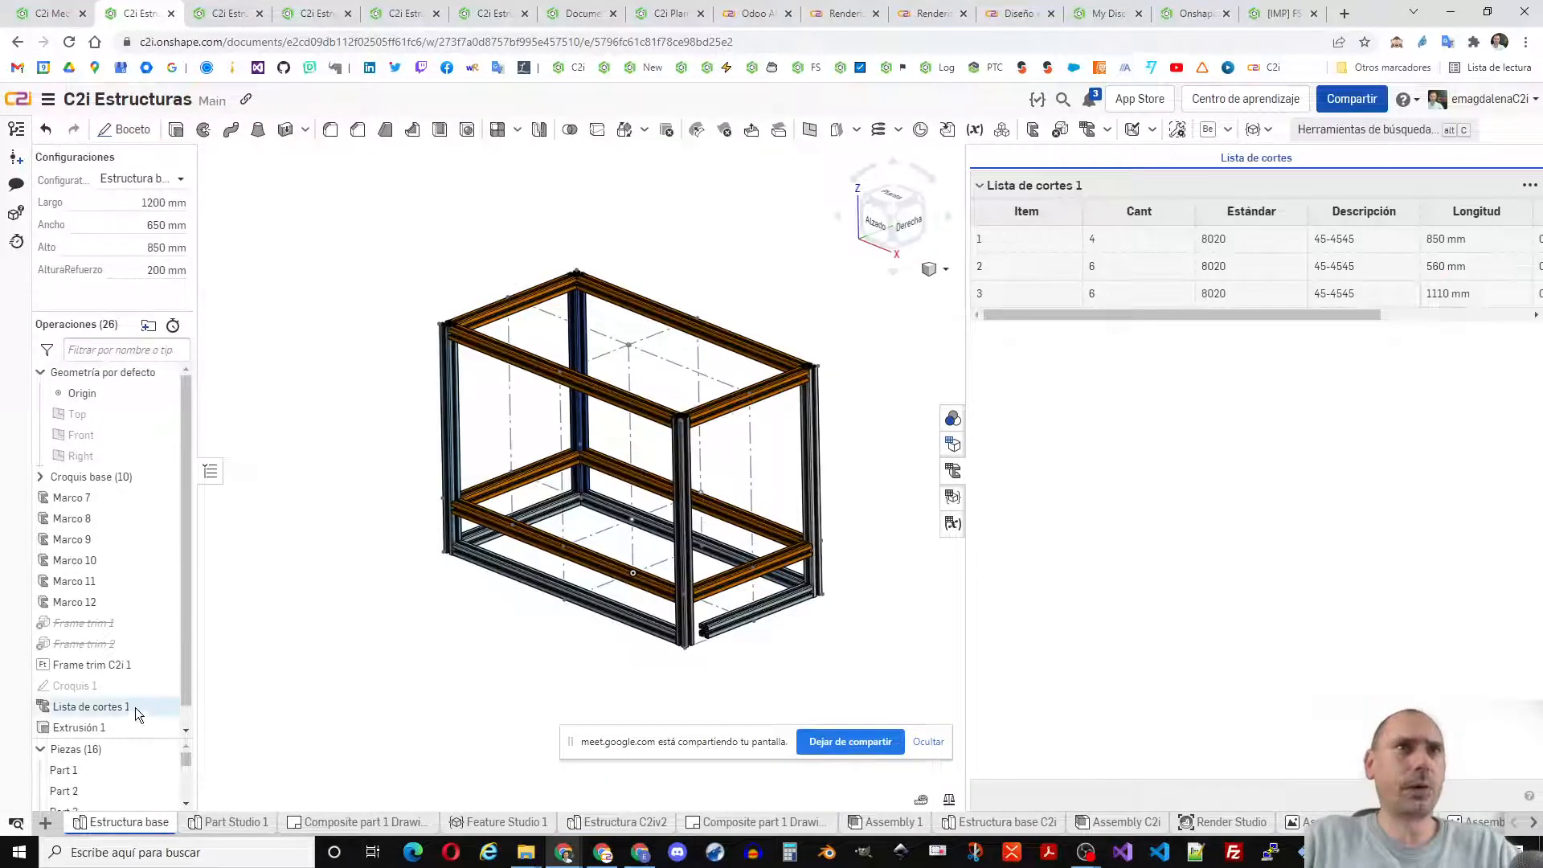
pyautogui.scroll(-1, 133, 709)
pyautogui.moveTo(136, 726)
pyautogui.mouseDown()
pyautogui.moveTo(147, 470)
pyautogui.moveTo(273, 479)
pyautogui.mouseUp()
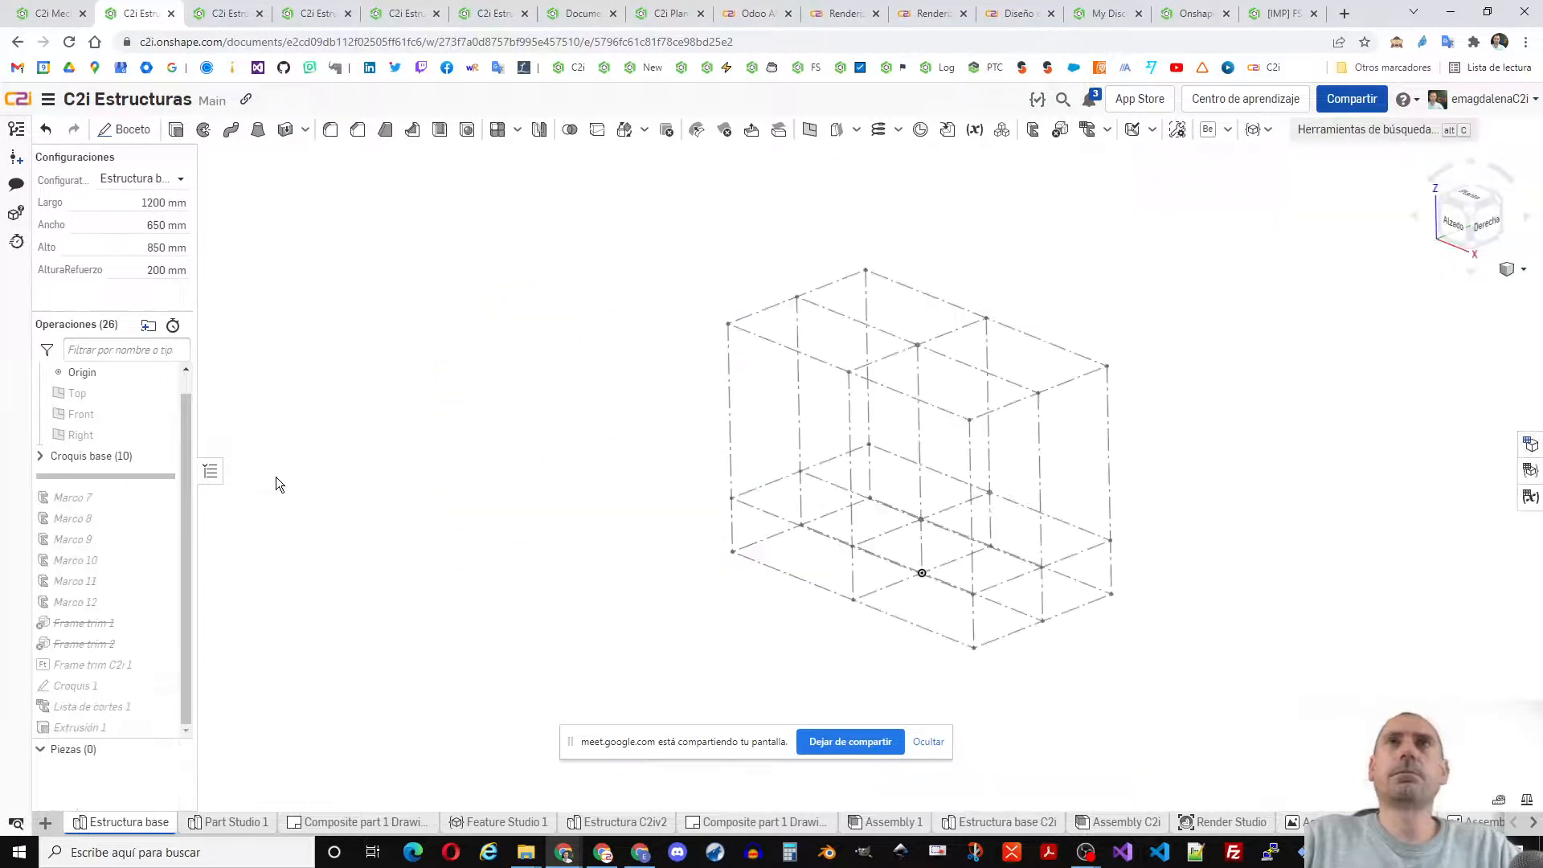
# - Start a frame with an ISO rectangular tube profile of size 60mm x 60mm x 3.2mm
pyautogui.click(1033, 131)
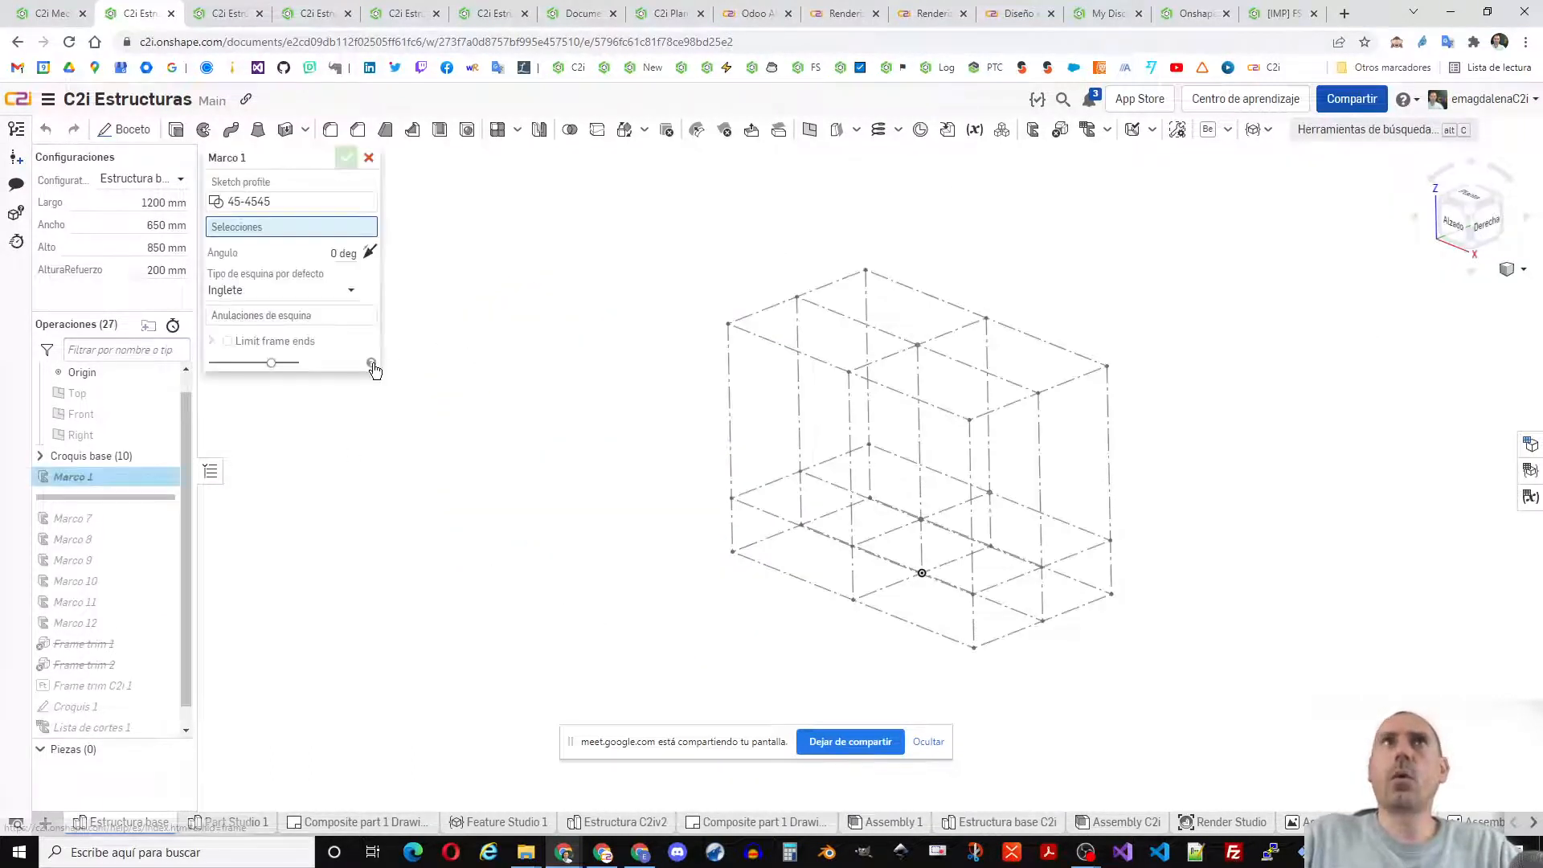
pyautogui.click(277, 202)
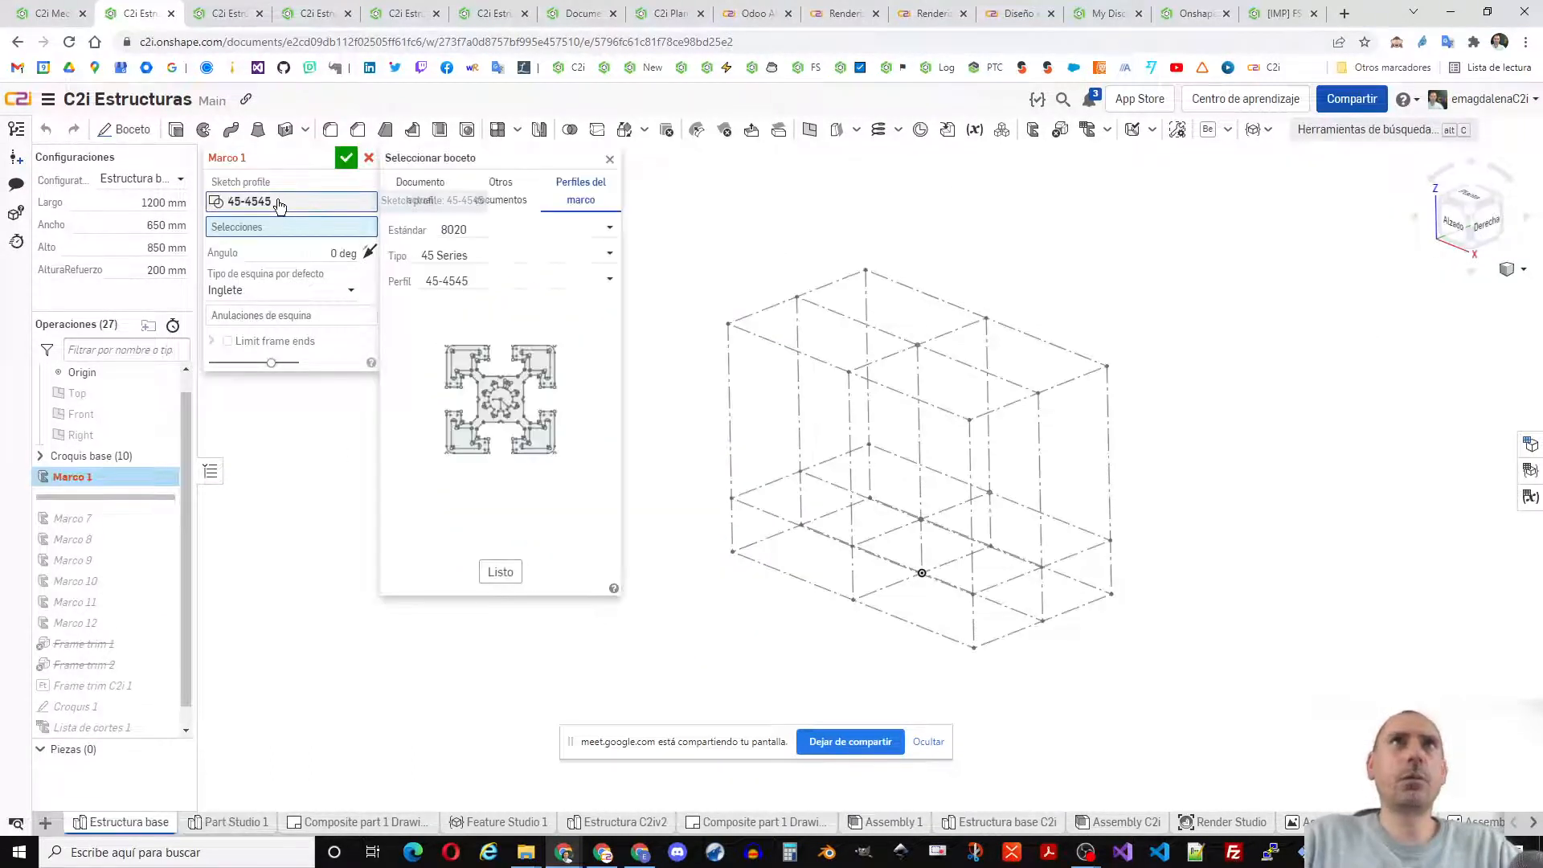
pyautogui.click(520, 233)
pyautogui.click(482, 338)
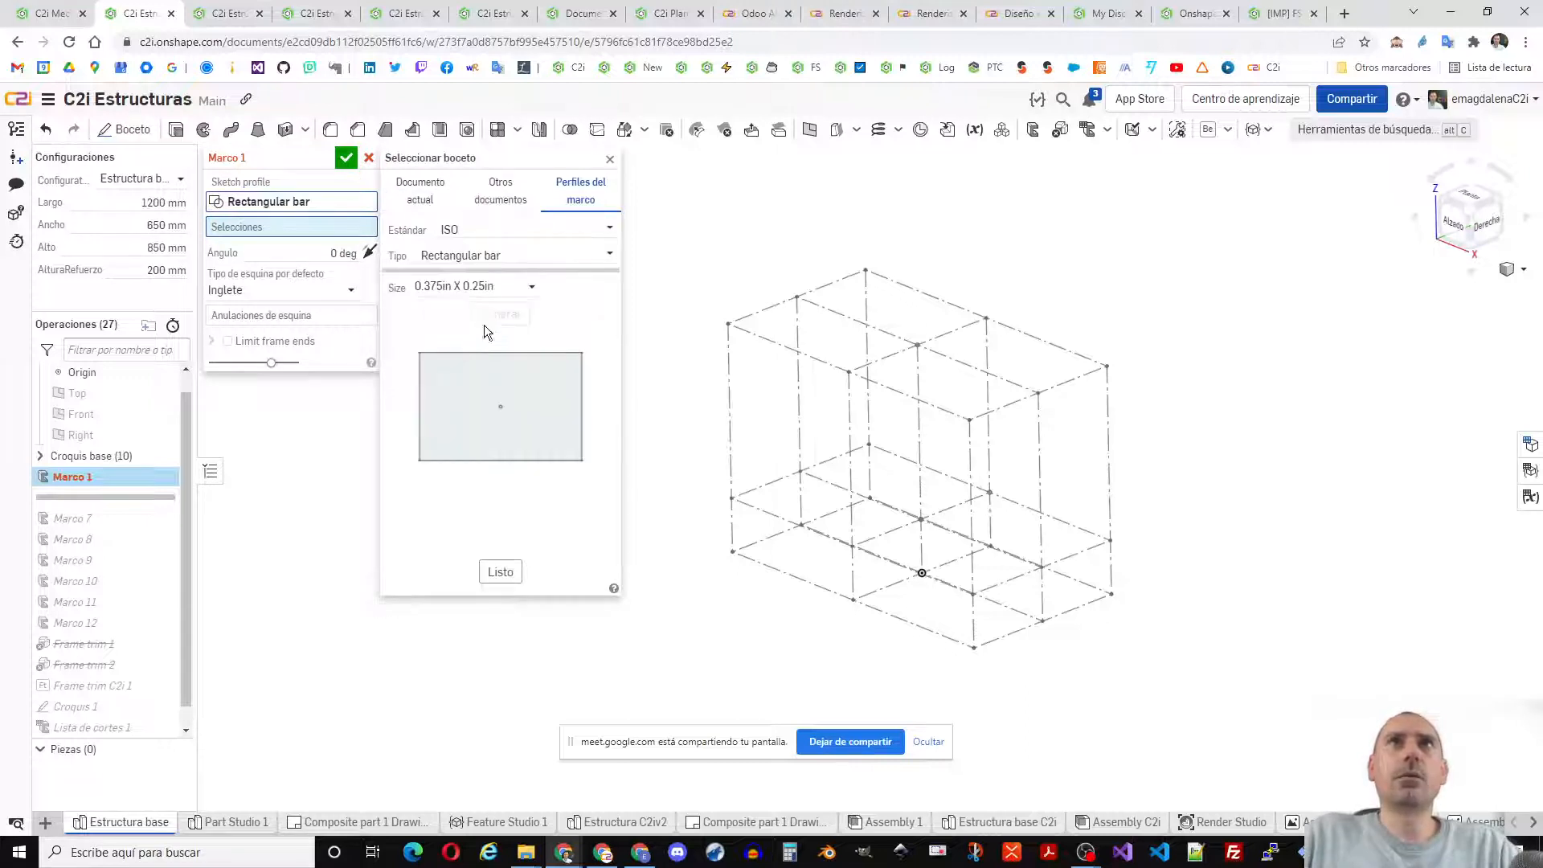
pyautogui.click(499, 256)
pyautogui.click(514, 323)
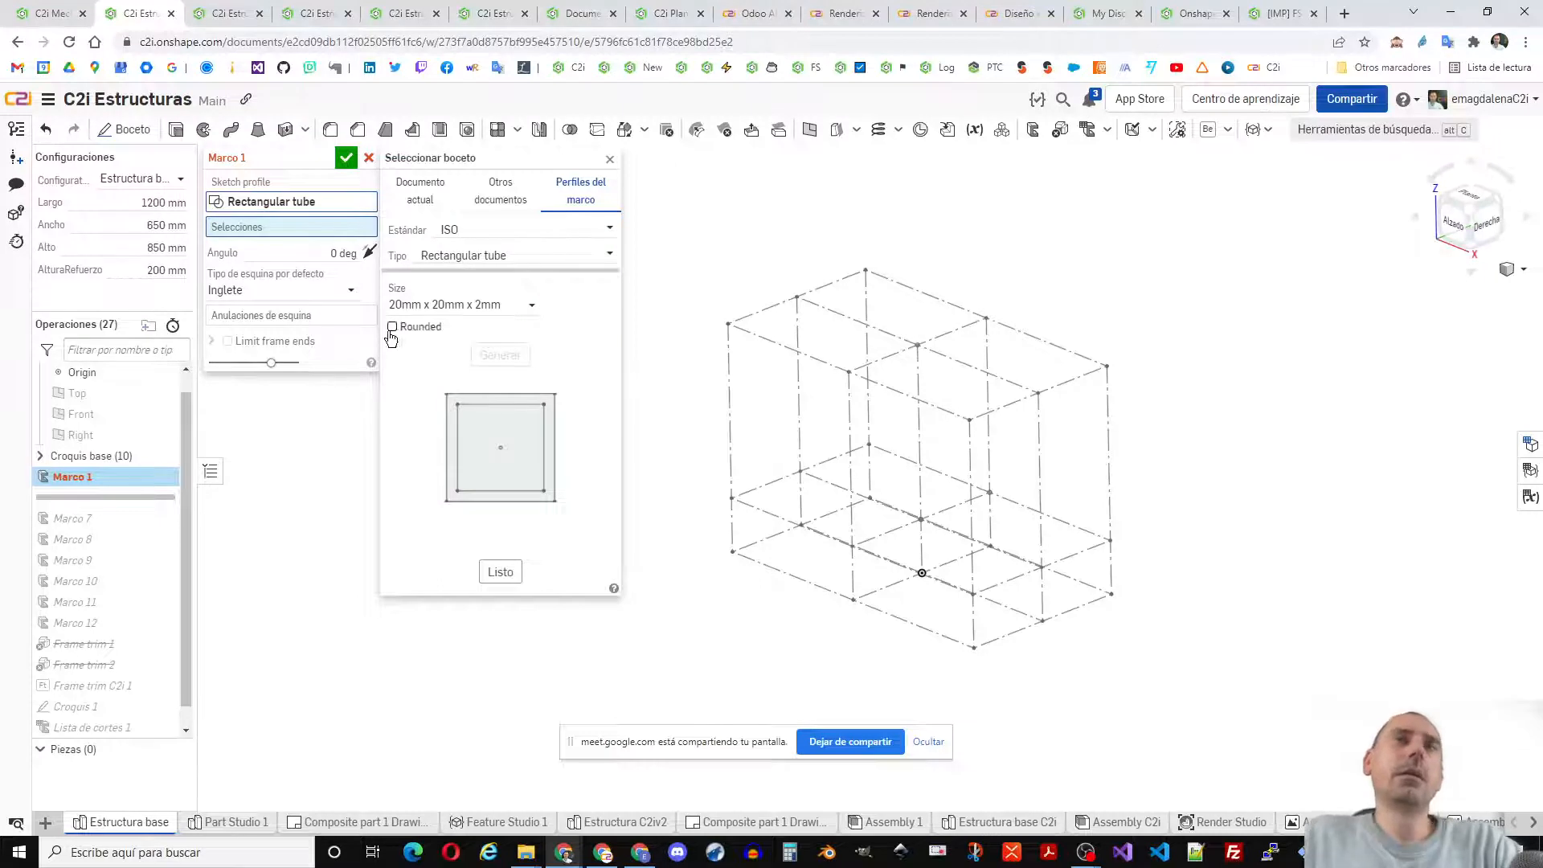
pyautogui.click(462, 307)
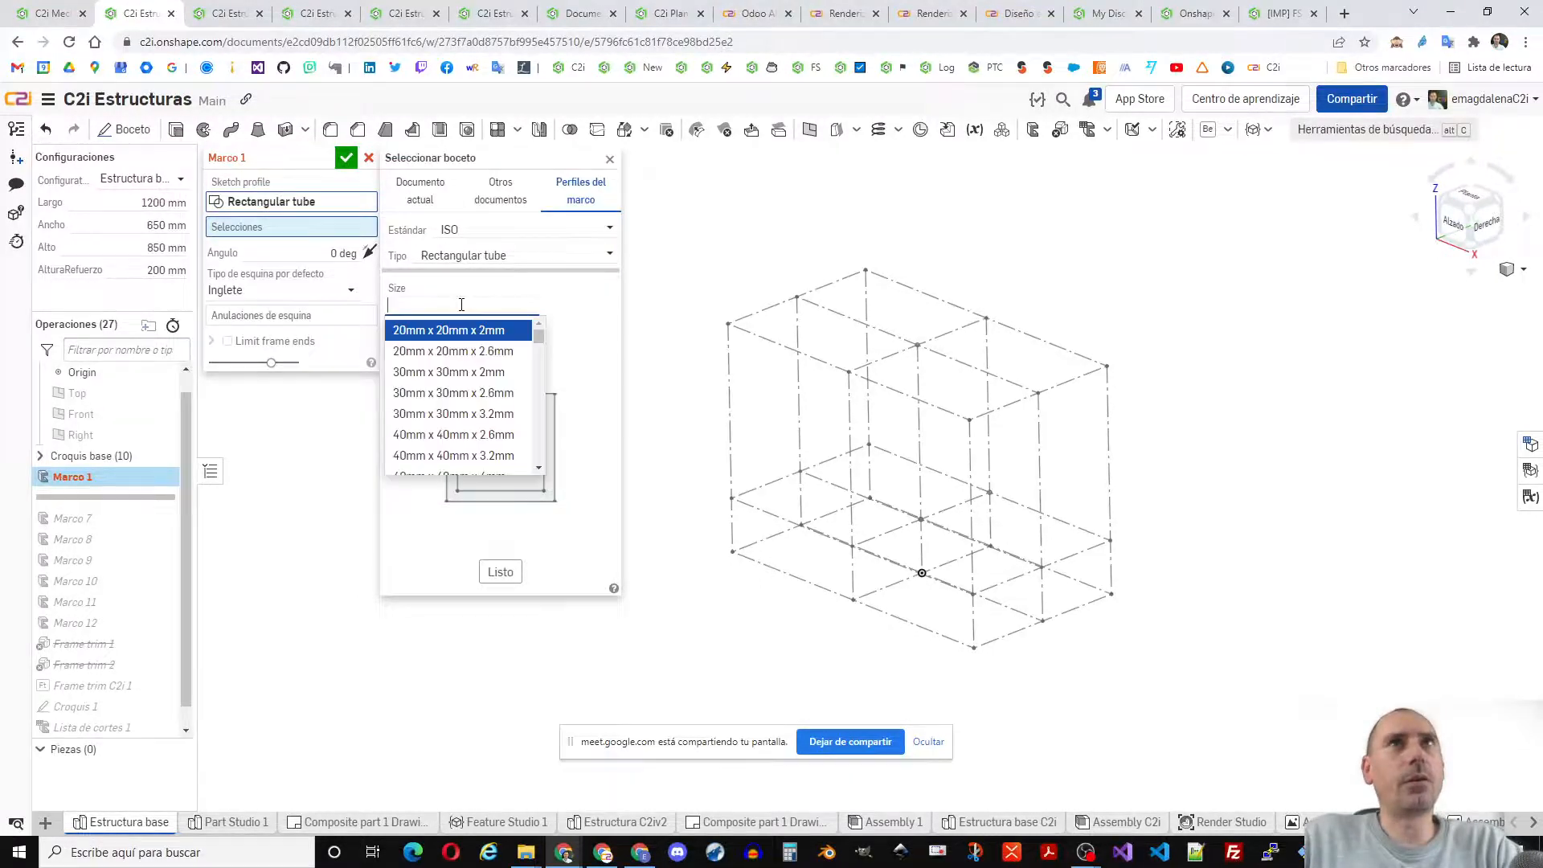
pyautogui.scroll(-3, 460, 441)
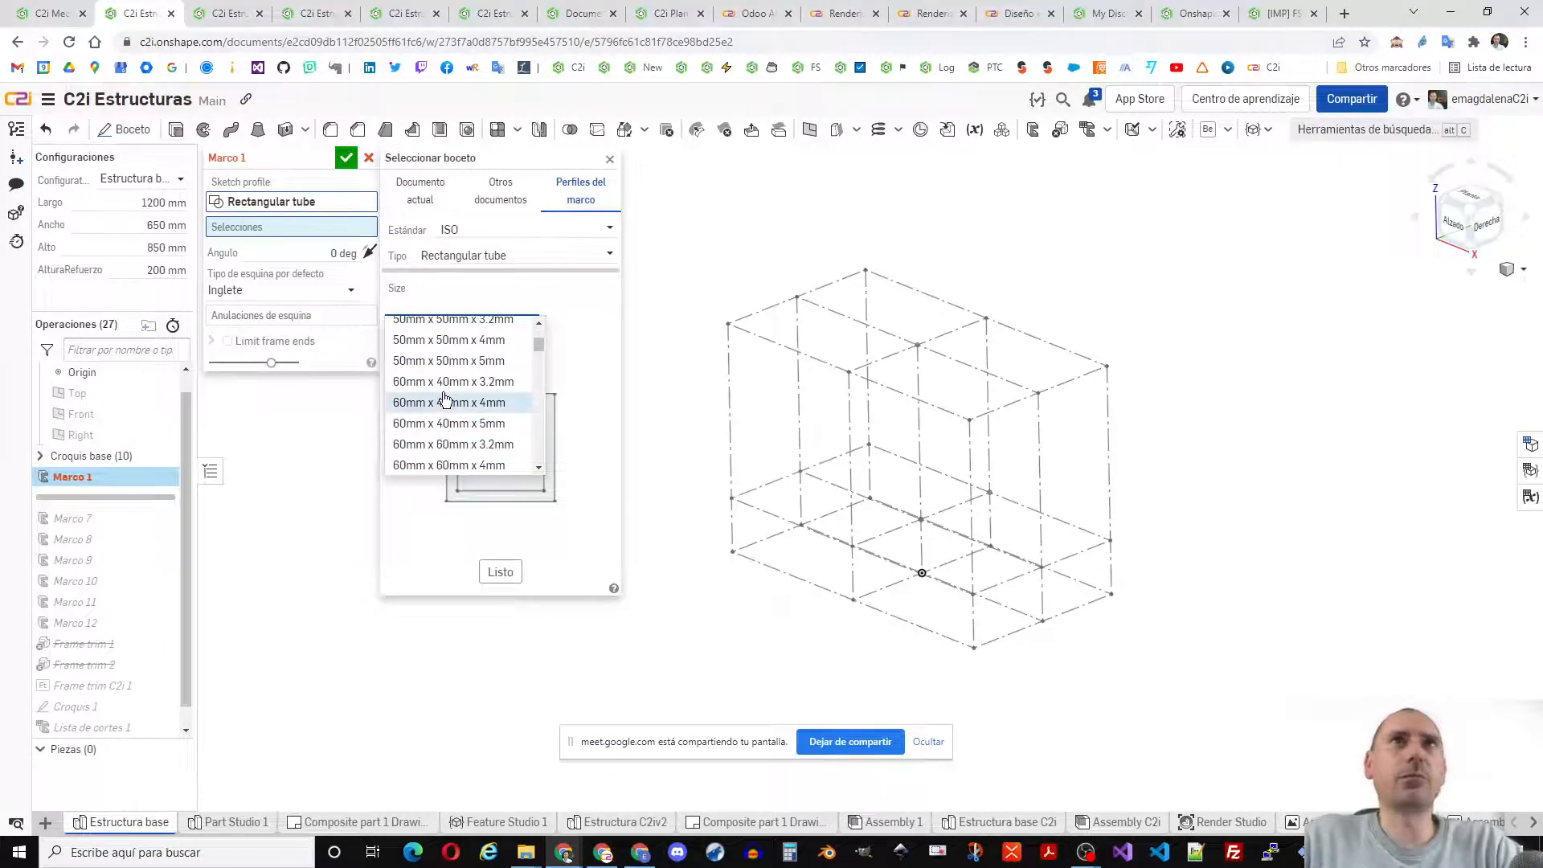
pyautogui.click(442, 444)
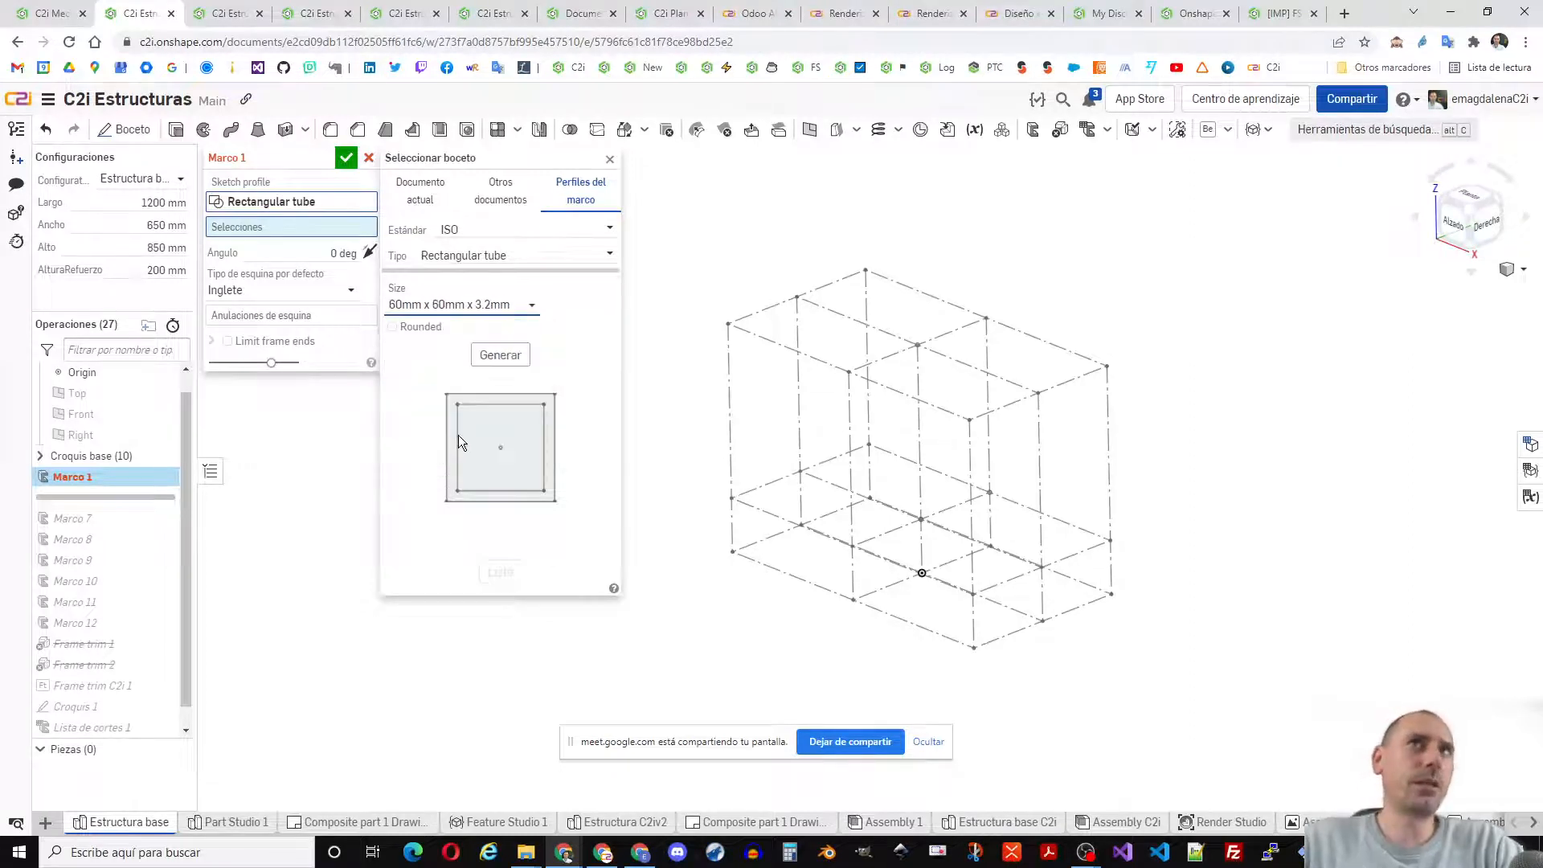
# - Run the tube along a front pillar's sketch line and generate its profile with the Rounded option enabled
pyautogui.click(730, 401)
pyautogui.scroll(5, 674, 389)
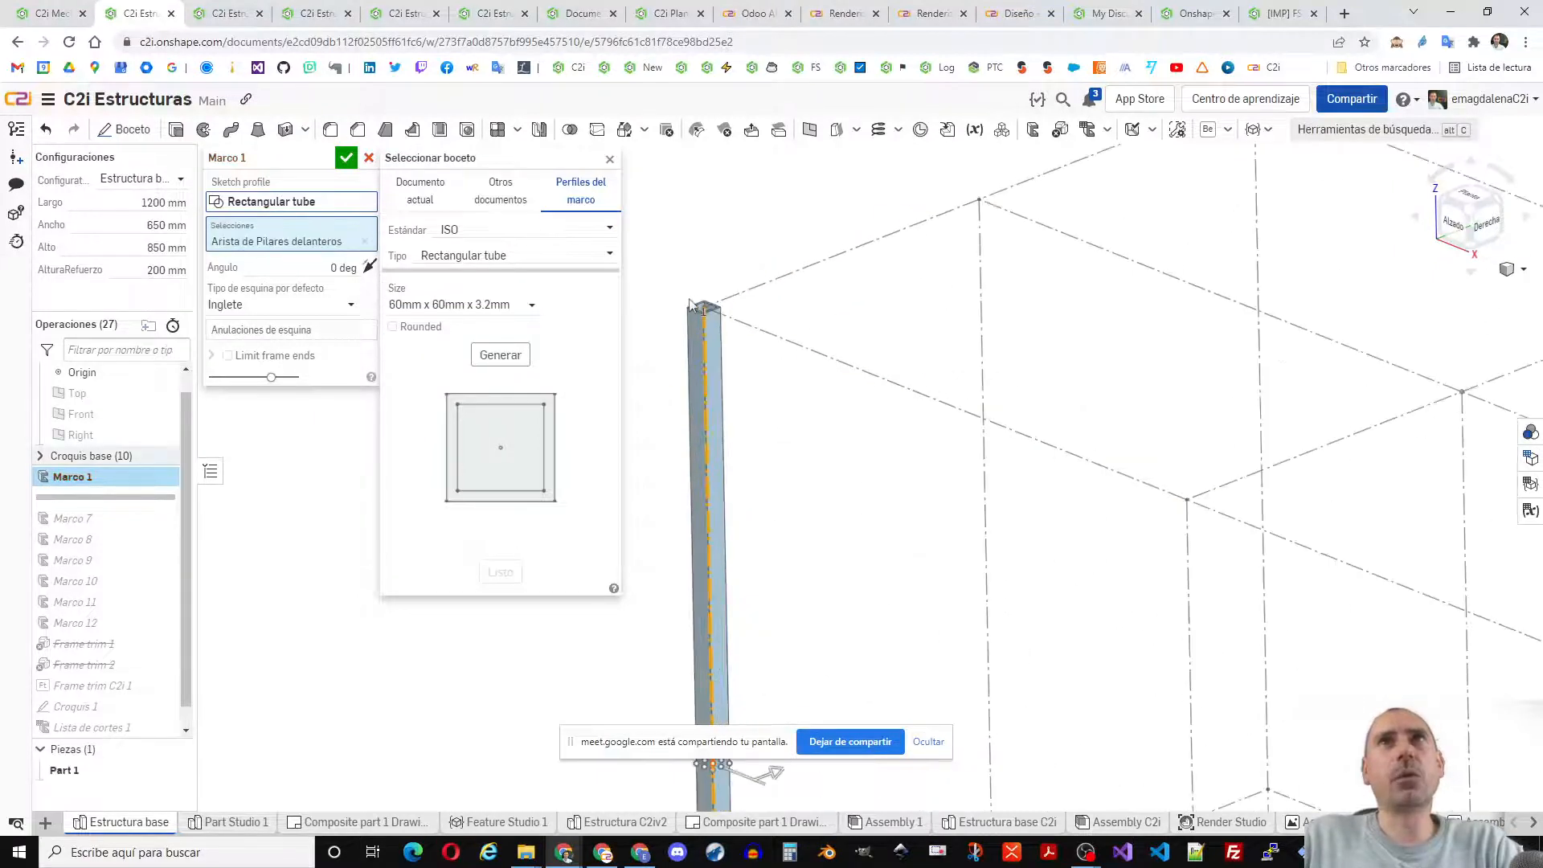
pyautogui.scroll(5, 692, 306)
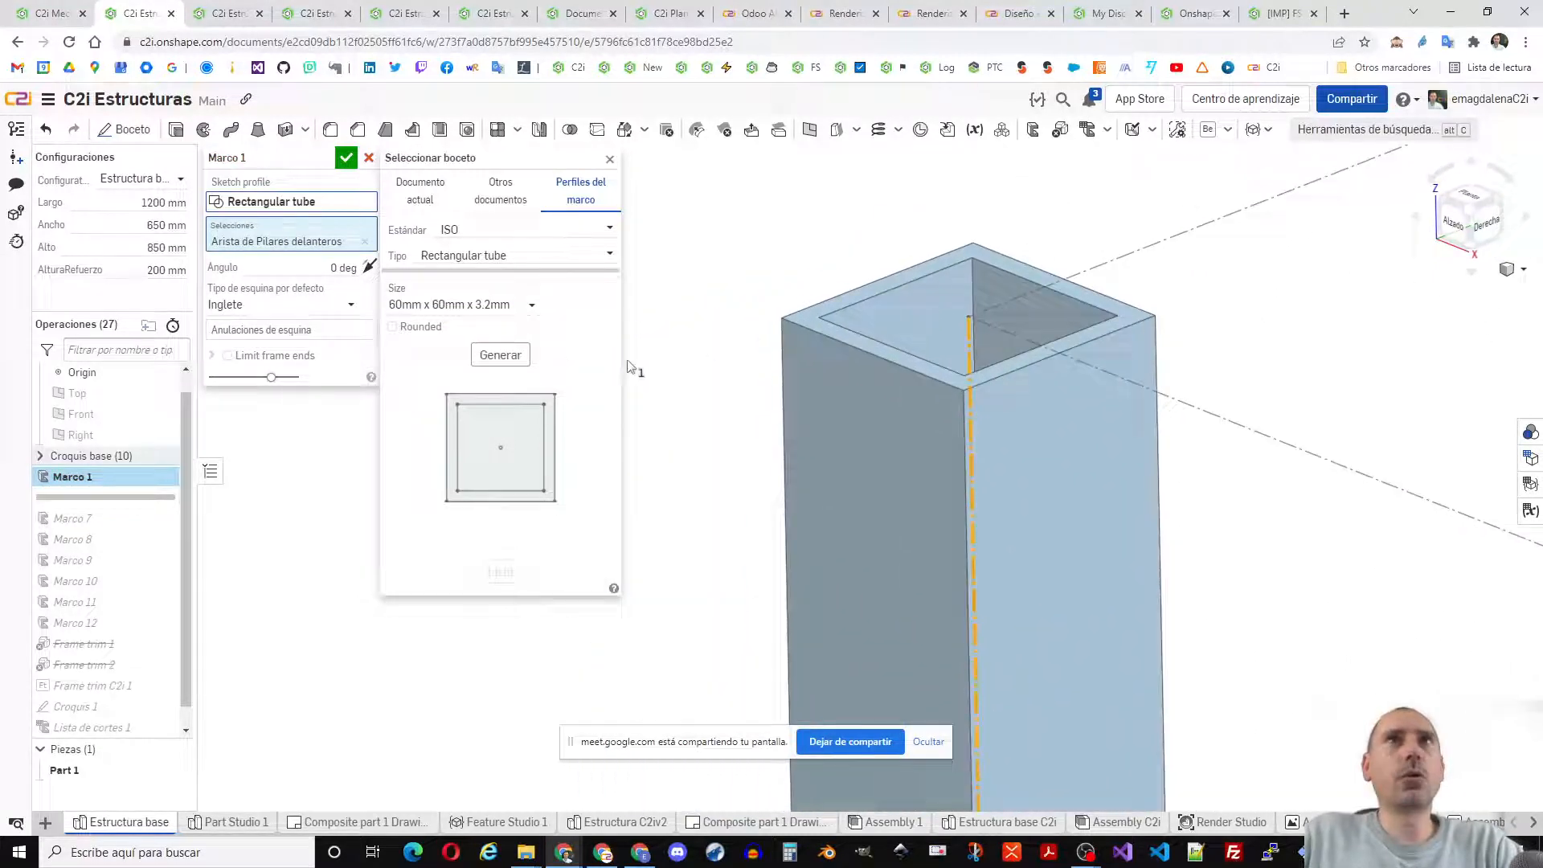
pyautogui.click(409, 329)
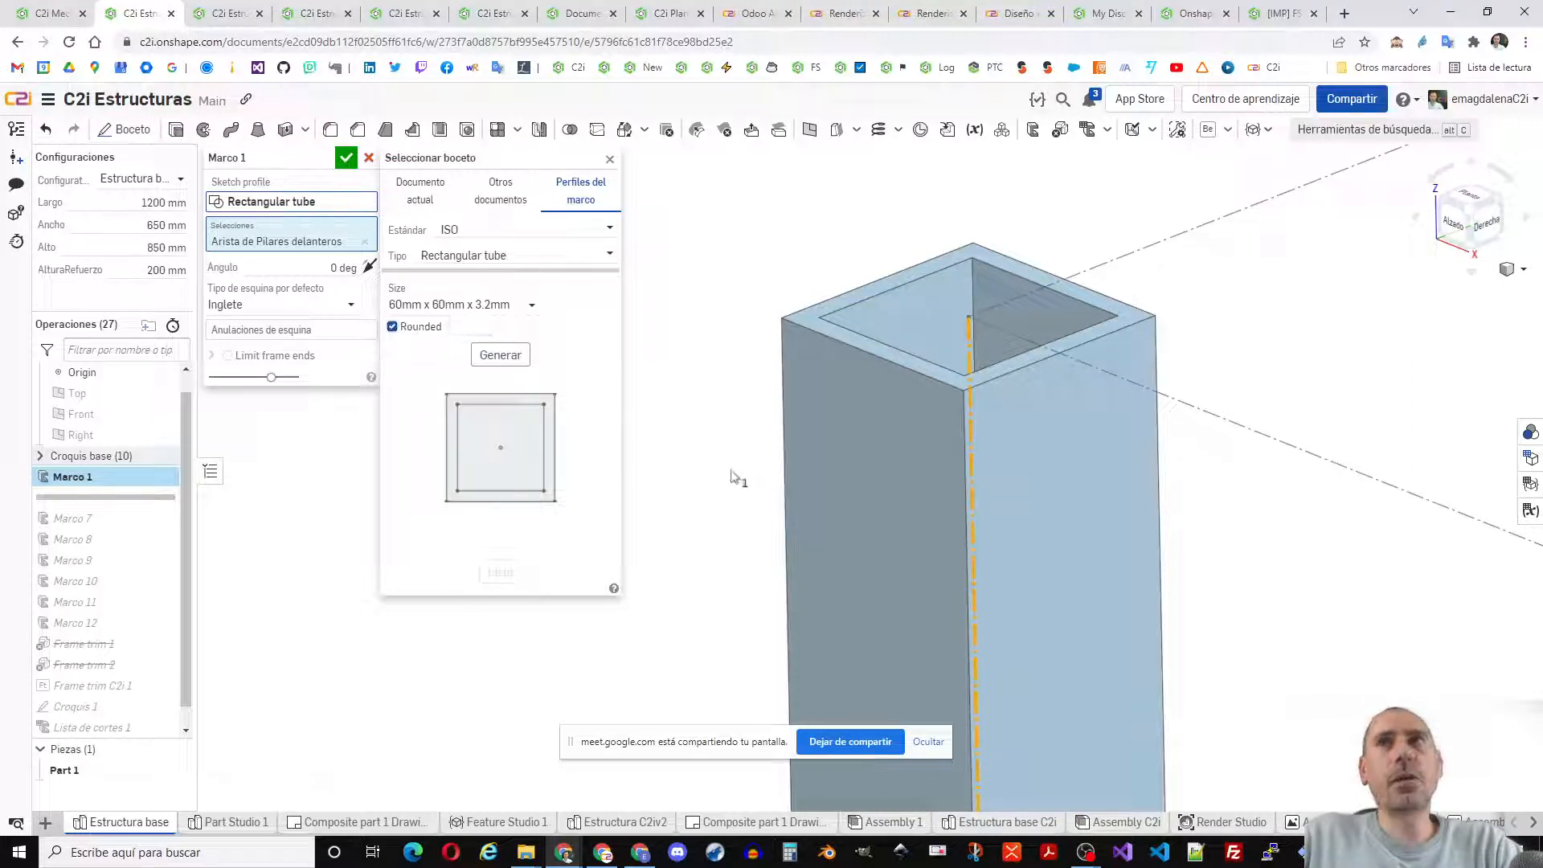
pyautogui.click(500, 357)
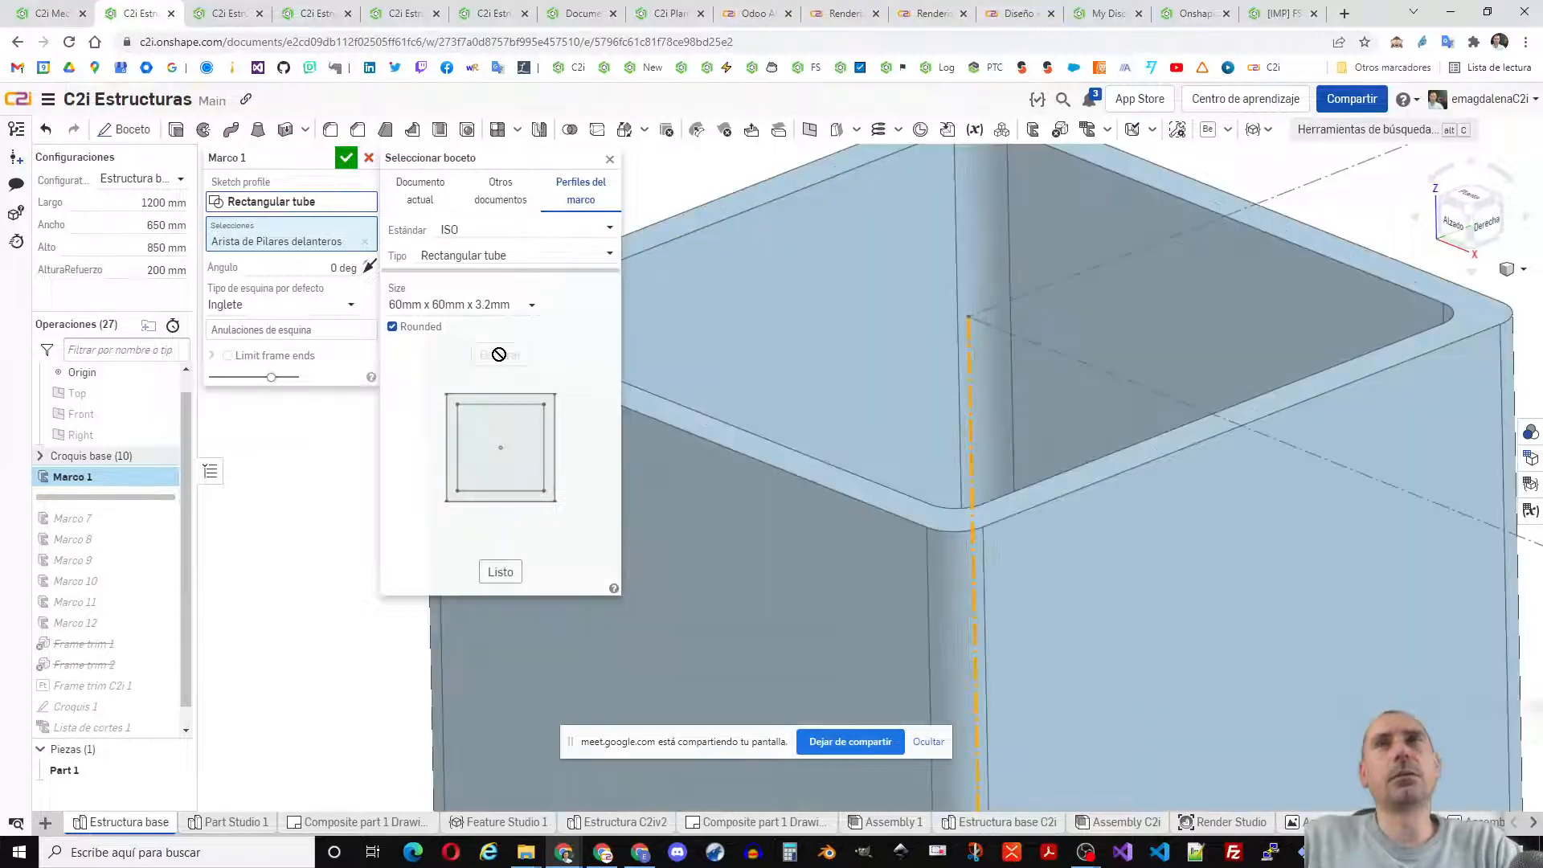
pyautogui.scroll(-5, 1039, 370)
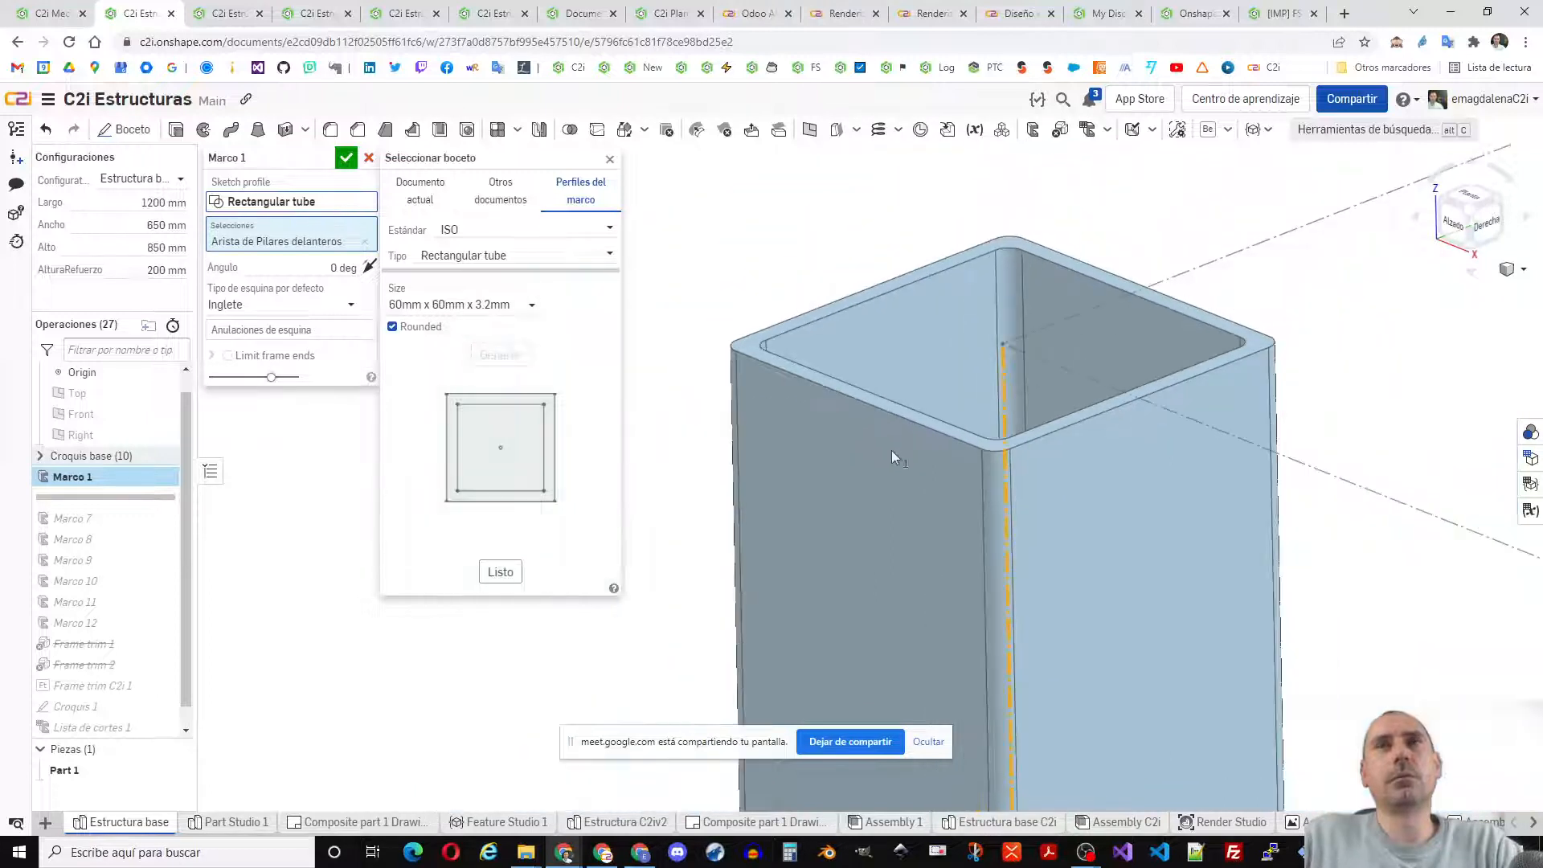
# - Generate the tube profile without rounding, and then once more with the Rounded option enabled
pyautogui.click(417, 327)
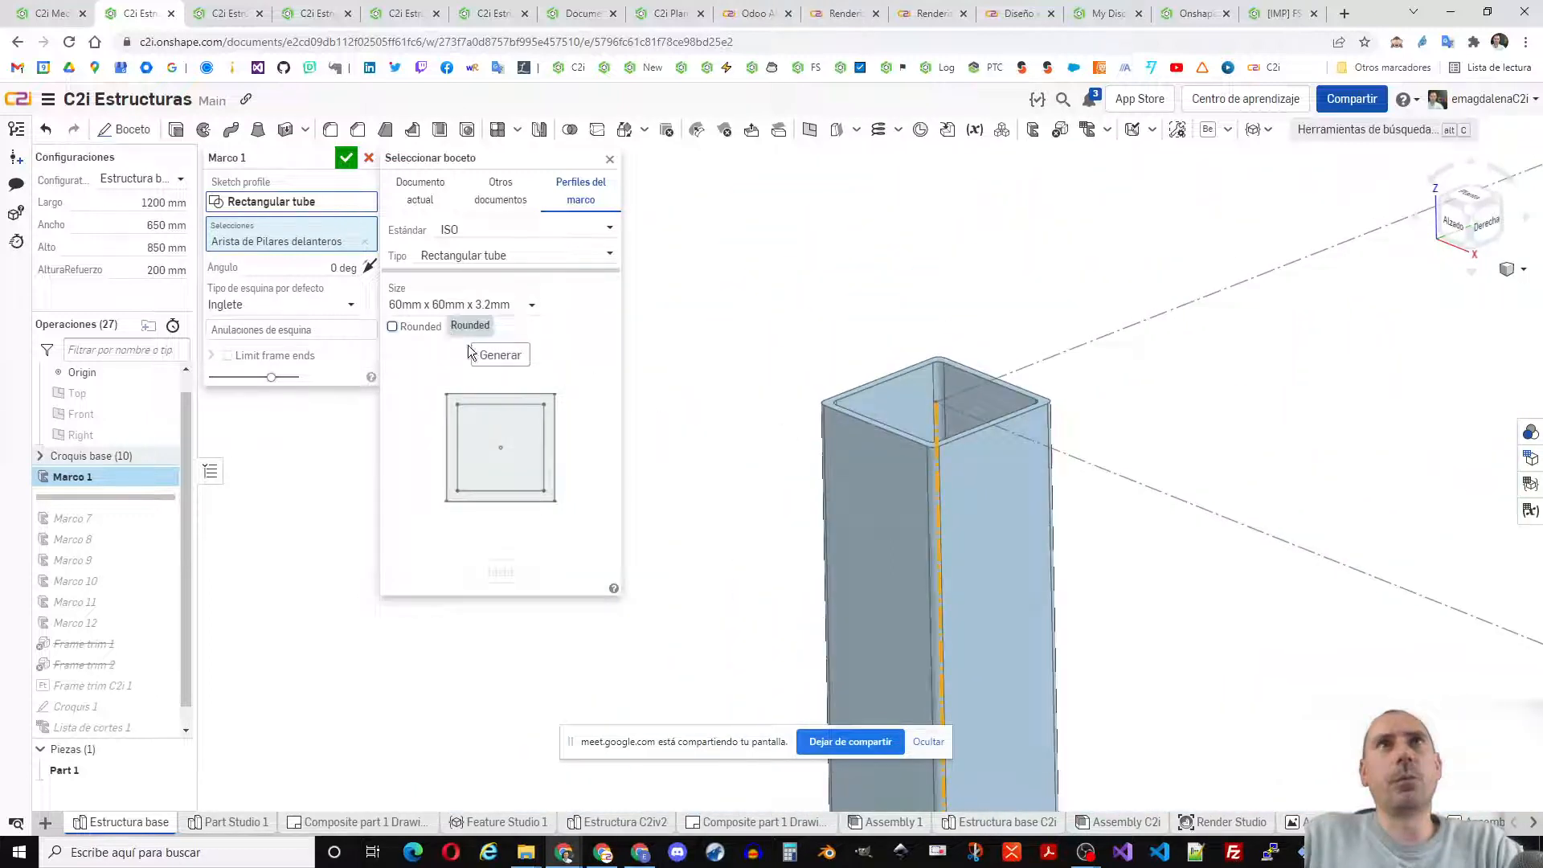
pyautogui.click(501, 358)
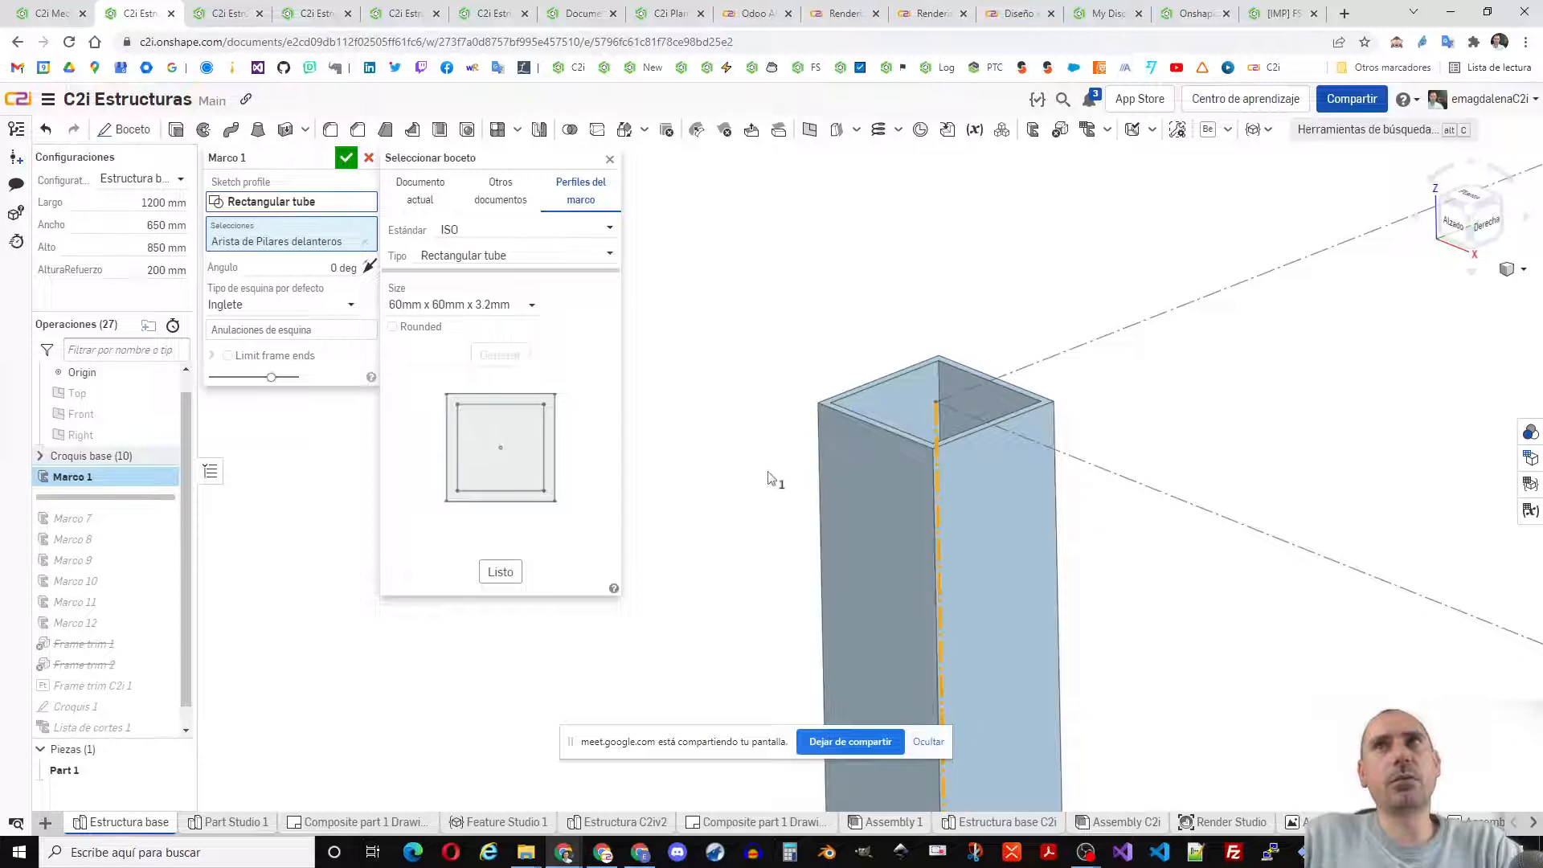
pyautogui.click(424, 327)
pyautogui.click(499, 354)
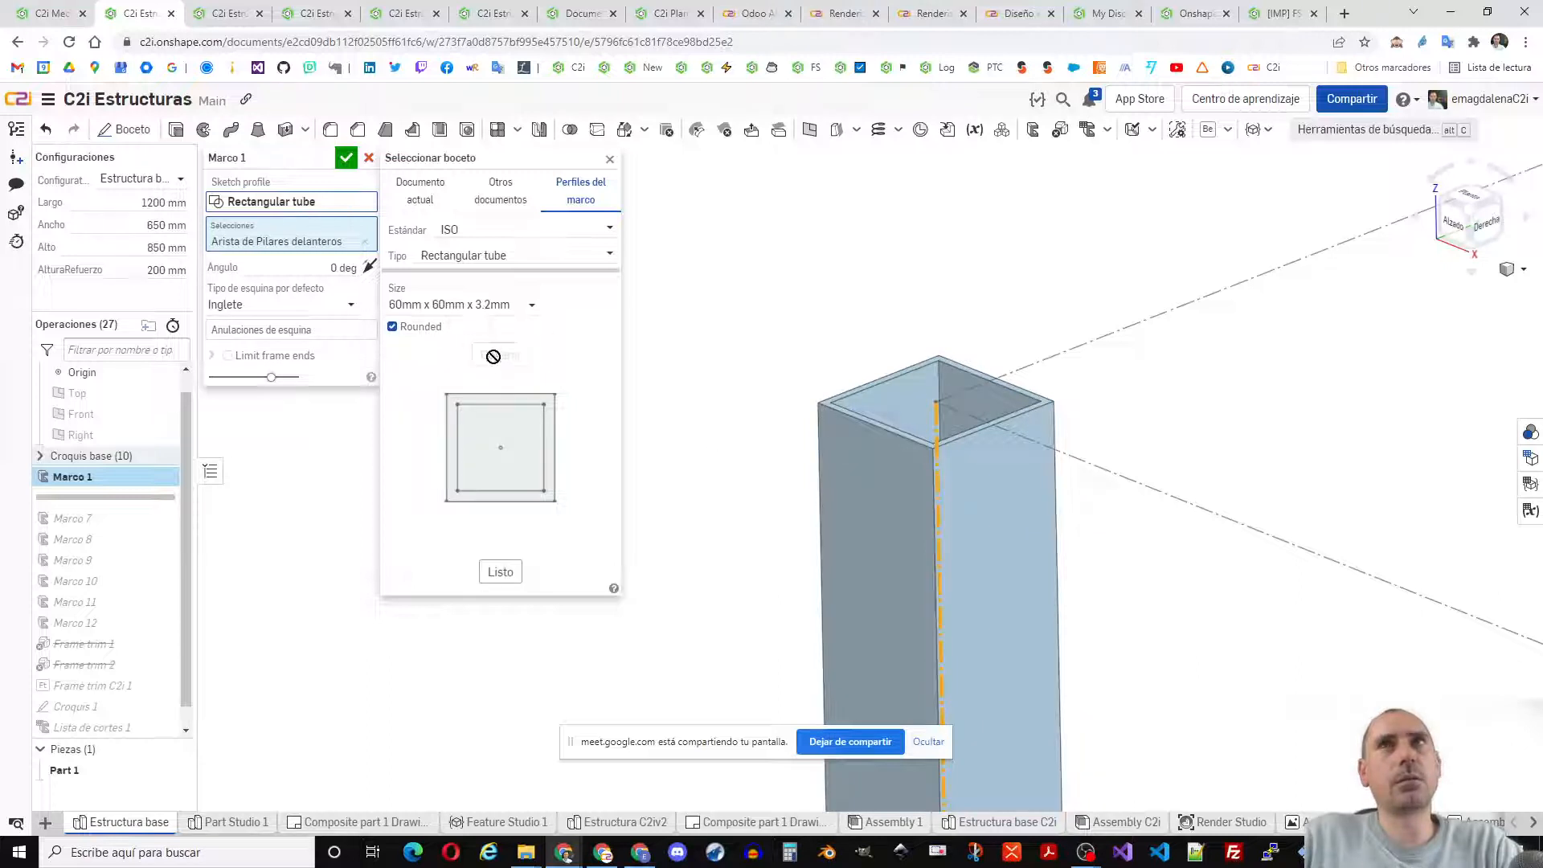
# - Cancel the tube frame and roll the feature history forward to after Extrusión 1
pyautogui.click(610, 159)
pyautogui.click(369, 160)
pyautogui.moveTo(138, 475); pyautogui.dragTo(146, 755)
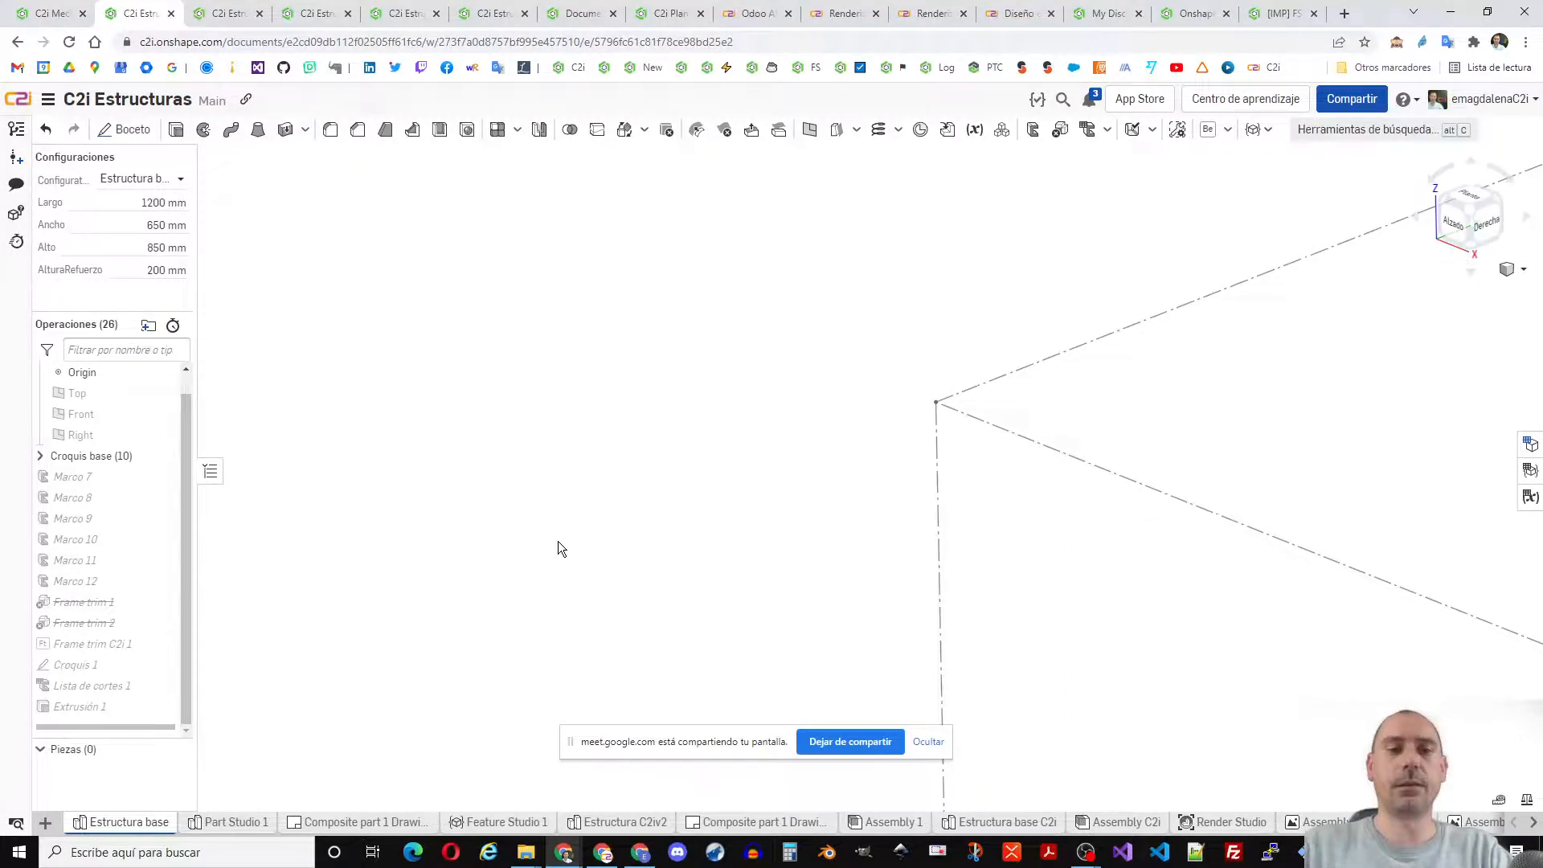
pyautogui.scroll(-10, 306, 567)
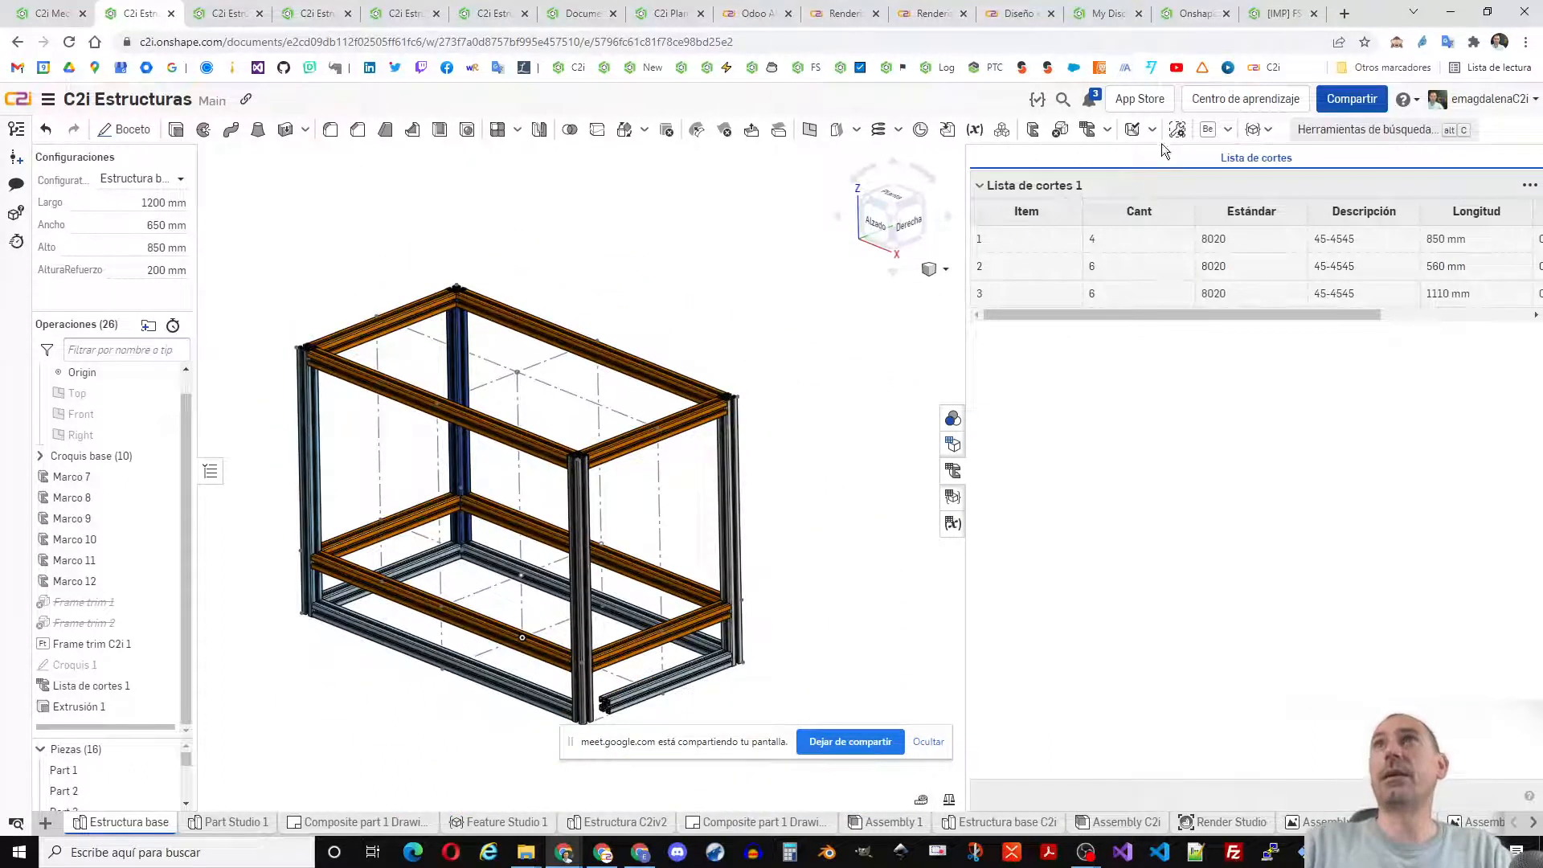
pyautogui.click(1107, 130)
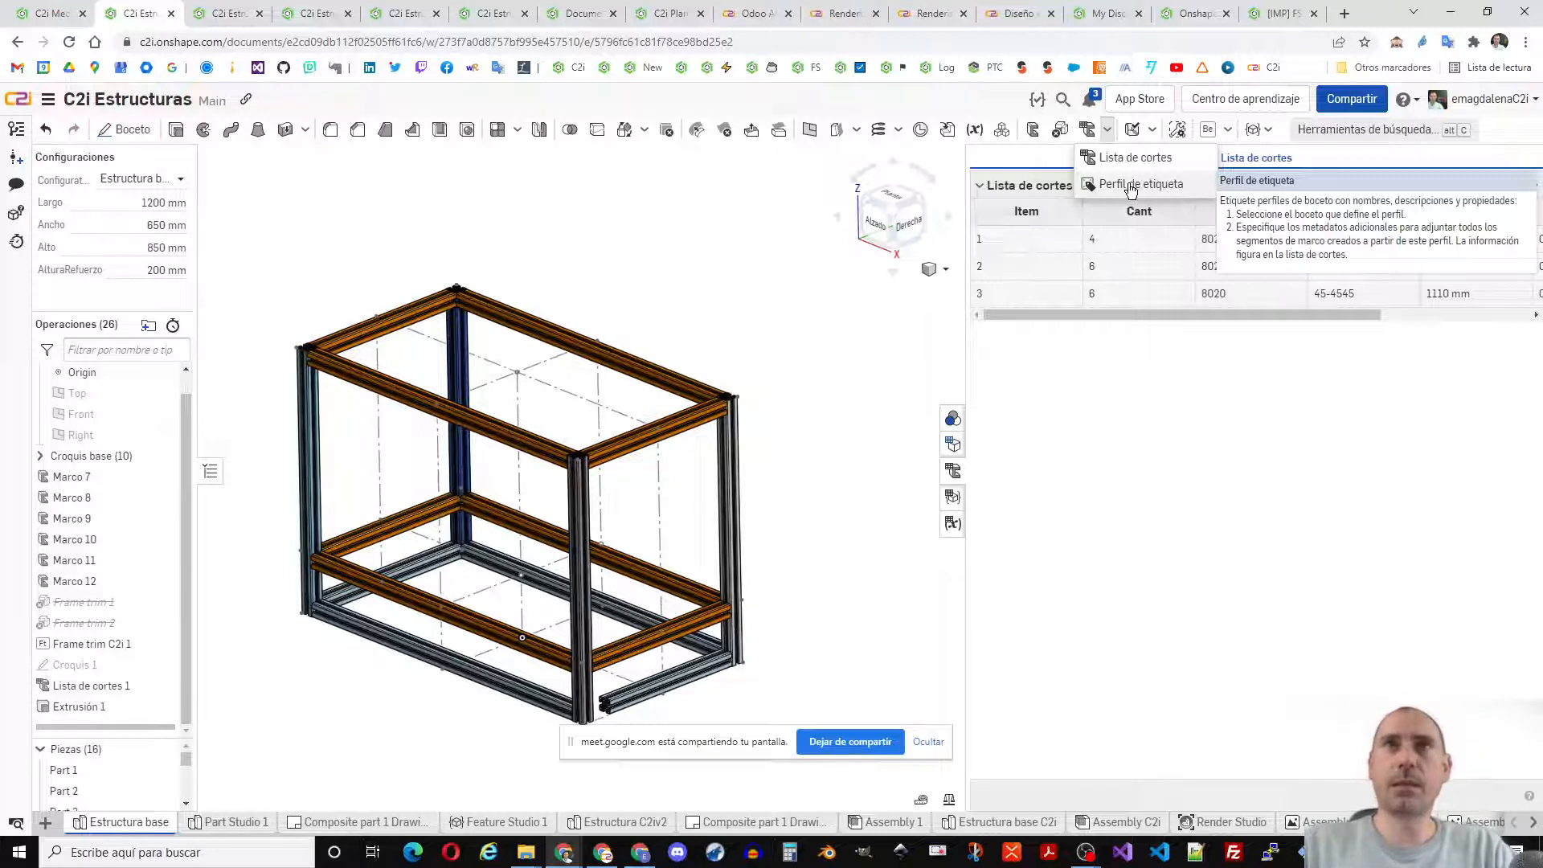
pyautogui.click(580, 281)
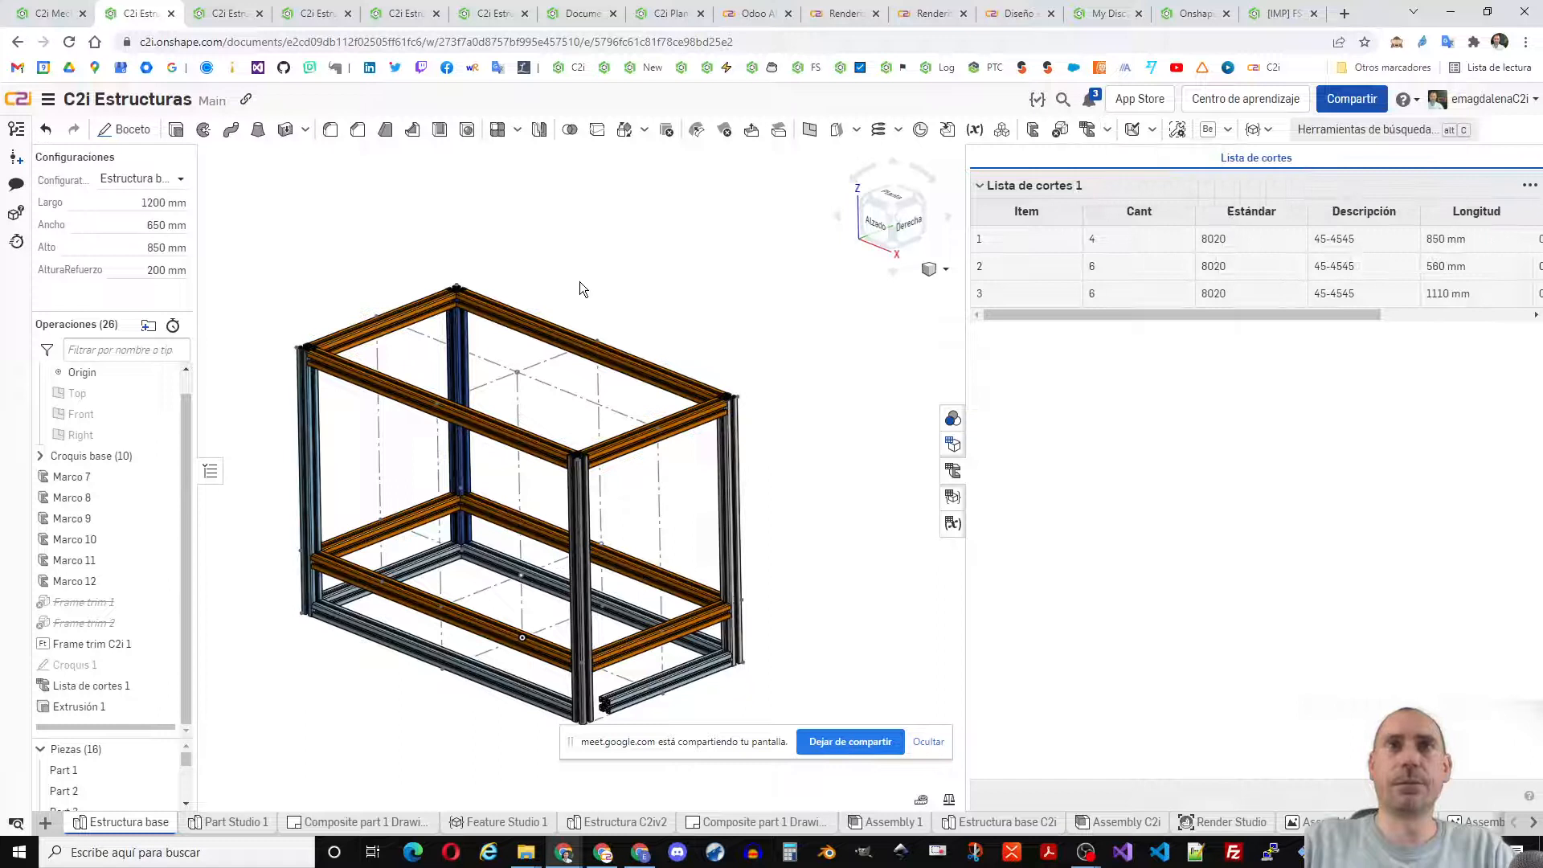
# - Create a new part studio and start a sketch on the Top plane, viewed square on
pyautogui.click(45, 822)
pyautogui.click(146, 691)
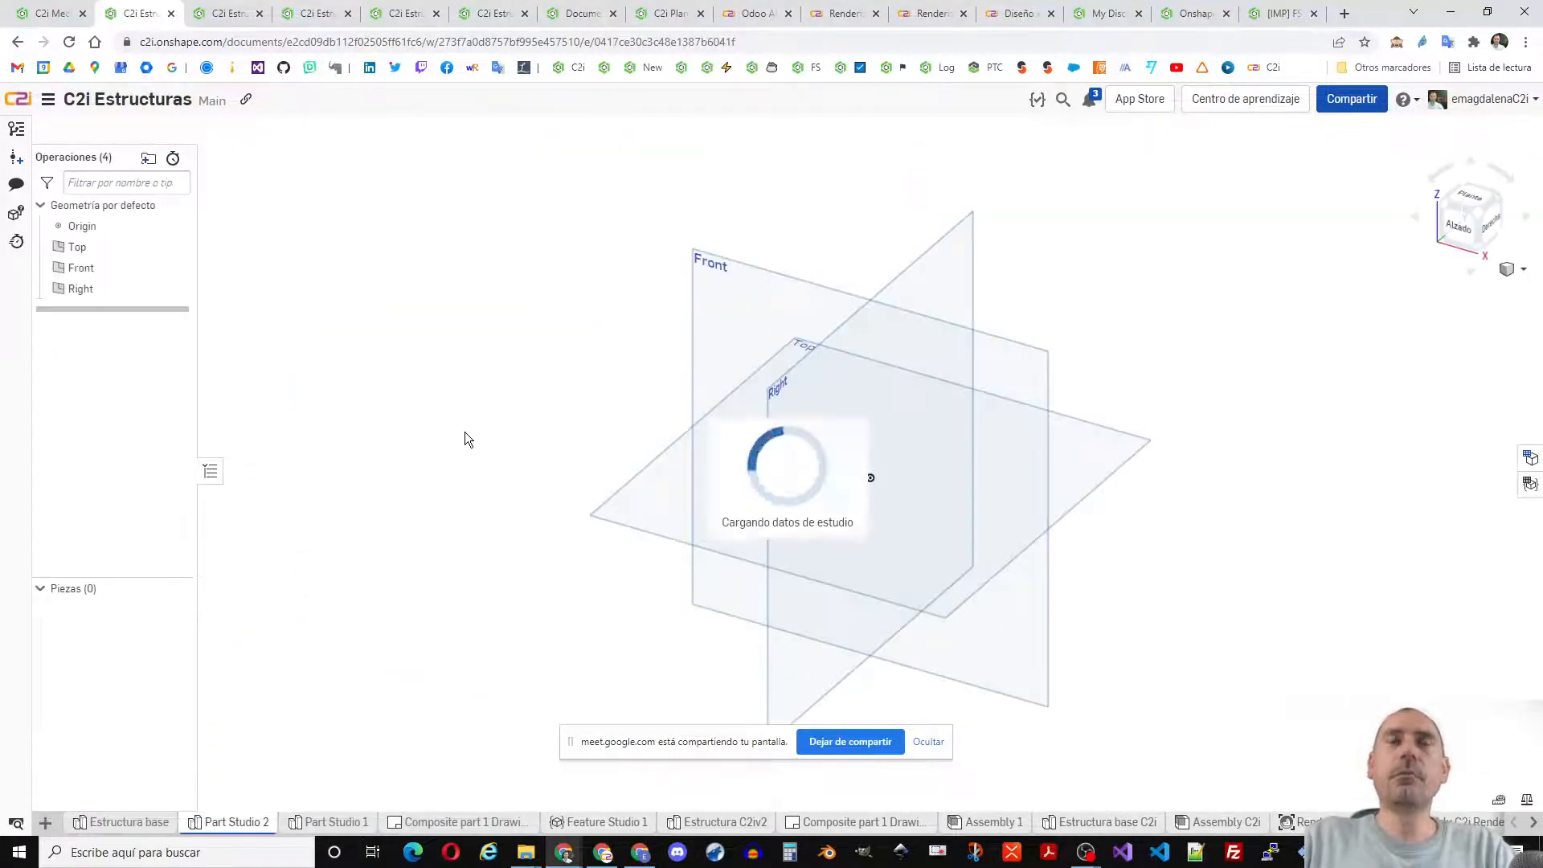
pyautogui.rightClick(674, 470)
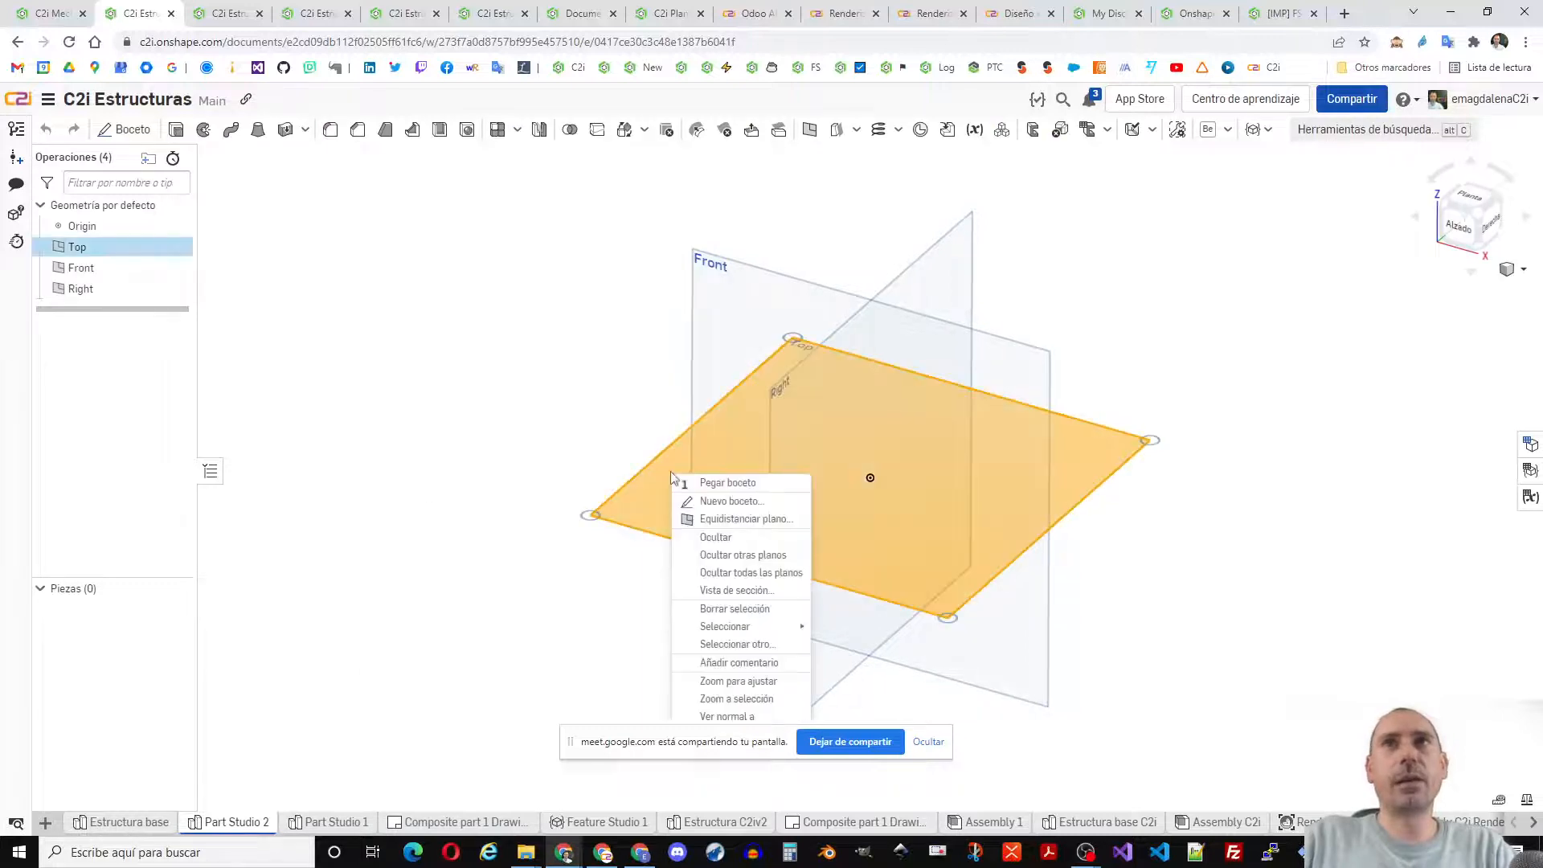
pyautogui.click(736, 497)
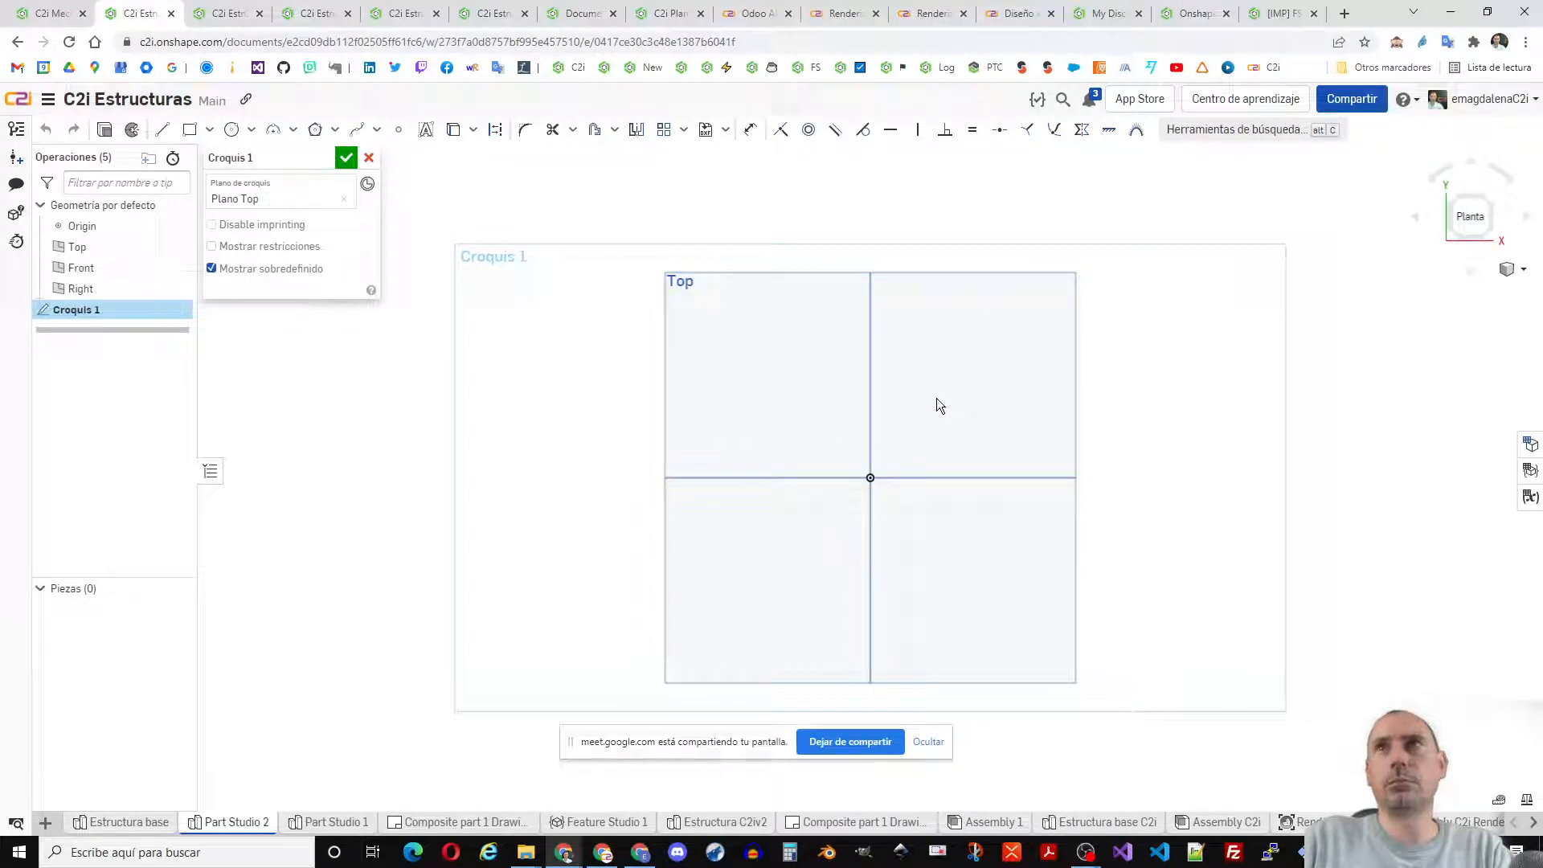
pyautogui.press('n')
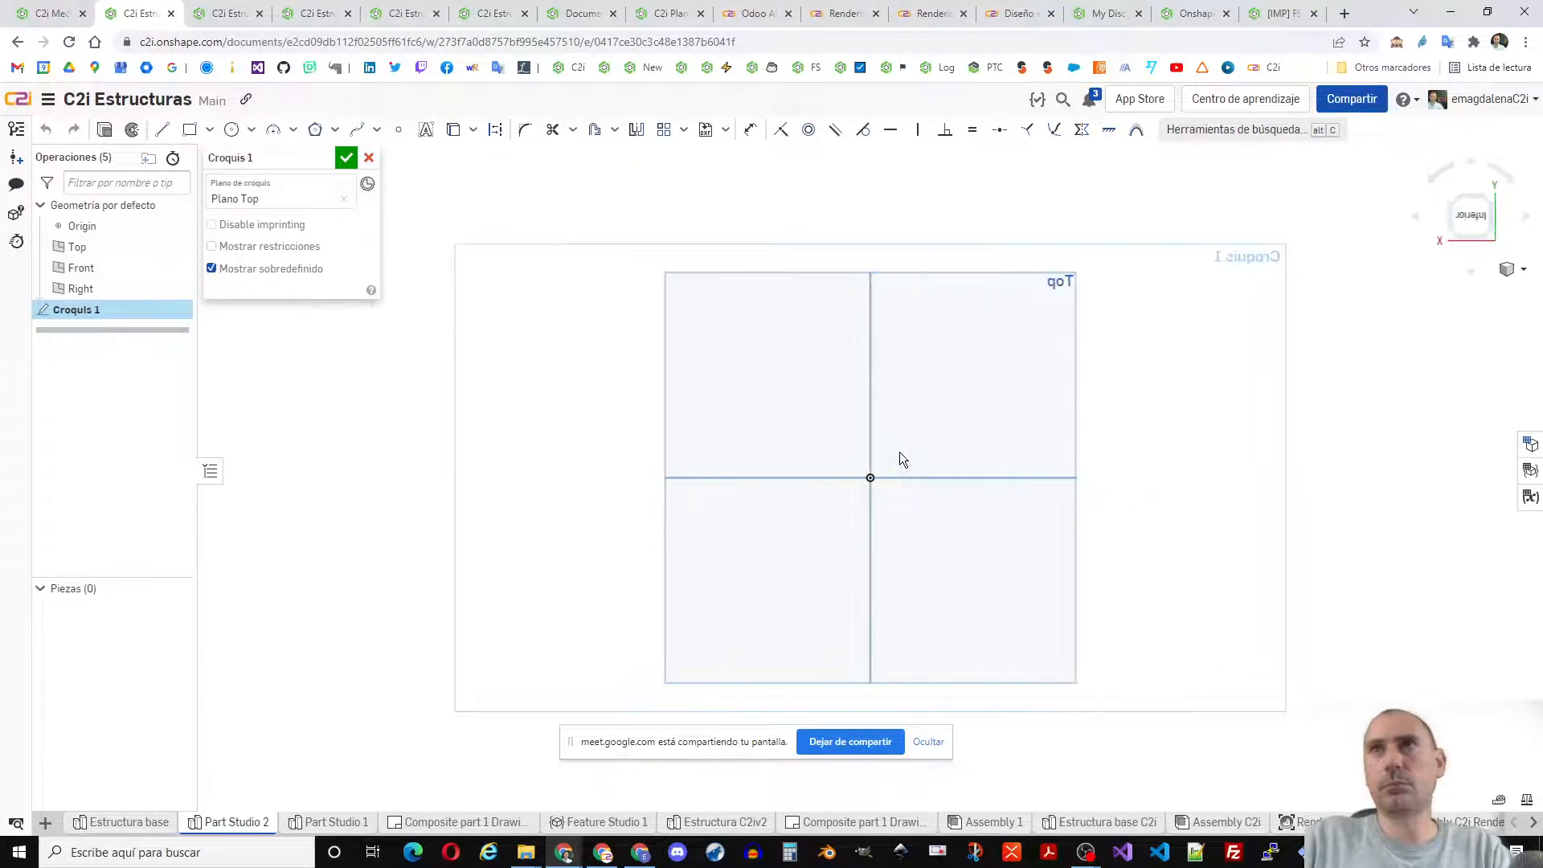
# - Sketch a closed triangle from the origin with a horizontal base and the side opposite the origin about 63 mm long
pyautogui.press('l')
pyautogui.click(870, 477)
pyautogui.click(1014, 323)
pyautogui.click(1088, 477)
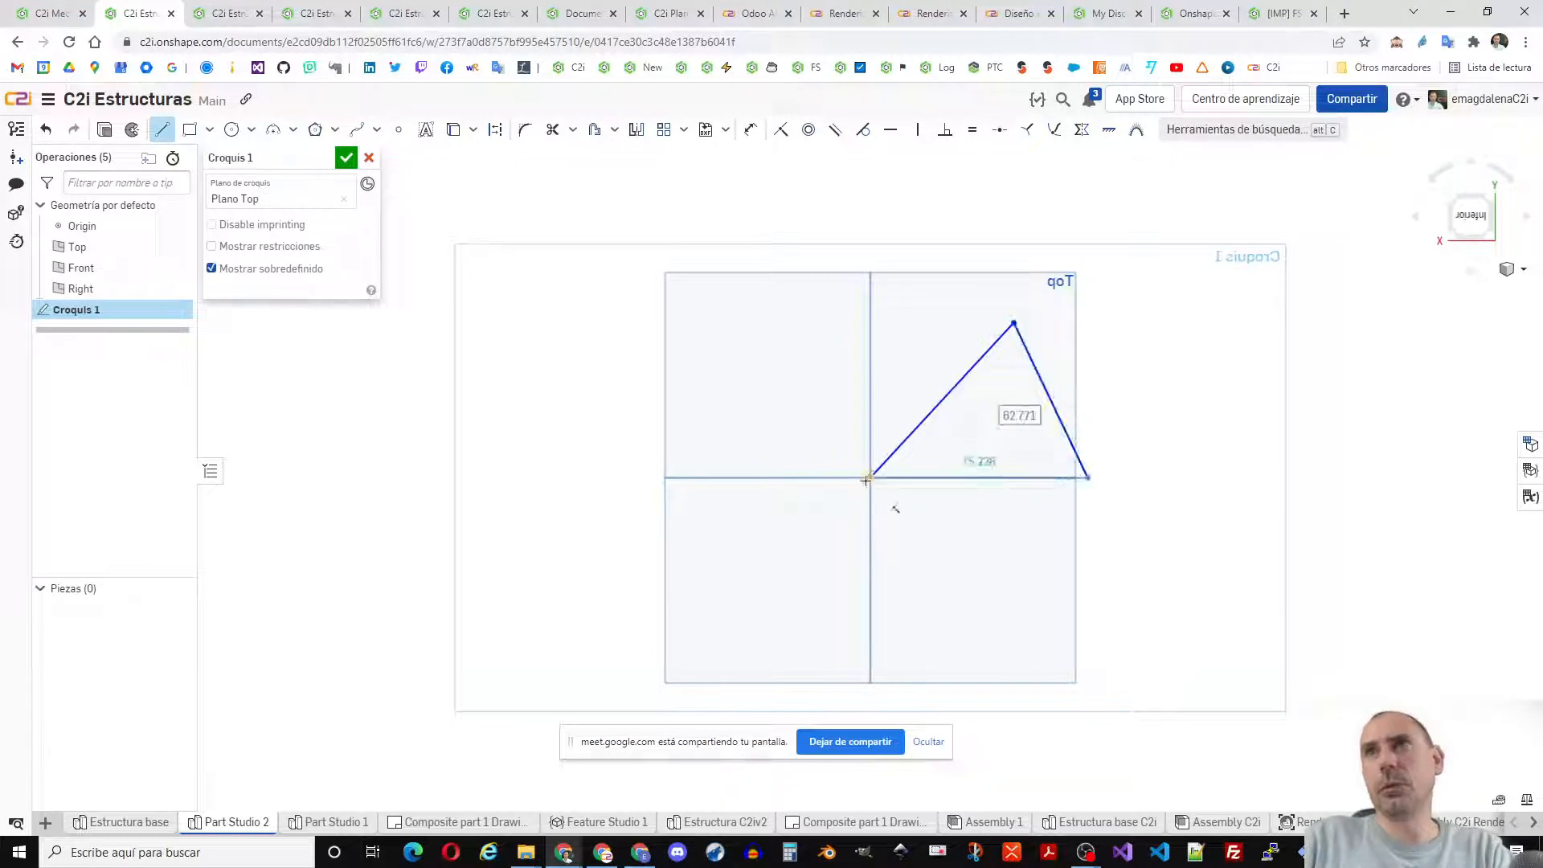
pyautogui.click(870, 477)
pyautogui.press('Escape')
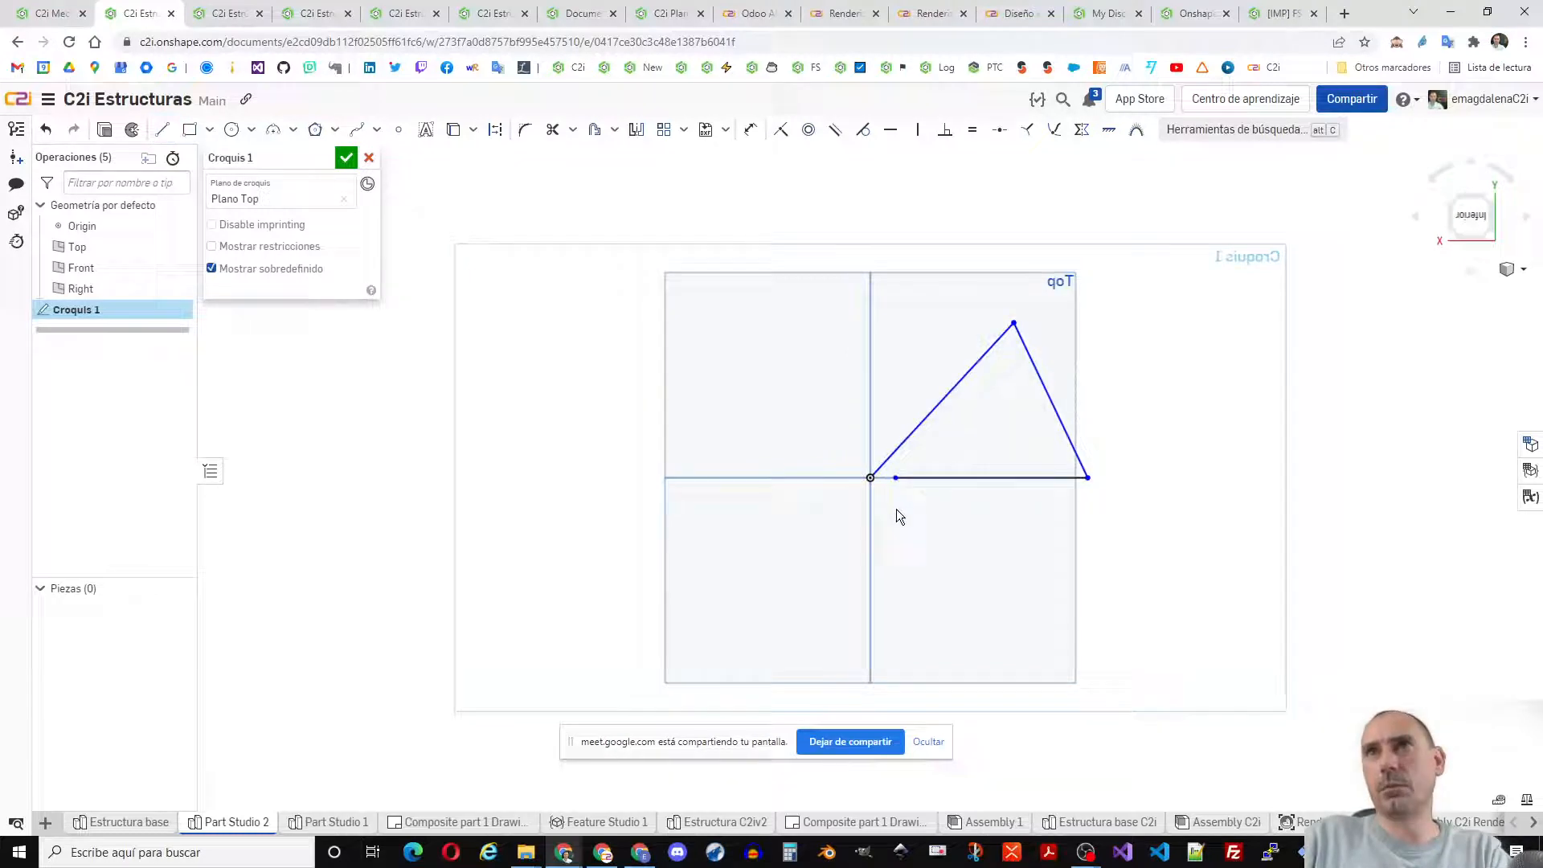
# - Sketch a circle about 18 mm in diameter inside the triangle and accept the sketch
pyautogui.press('c')
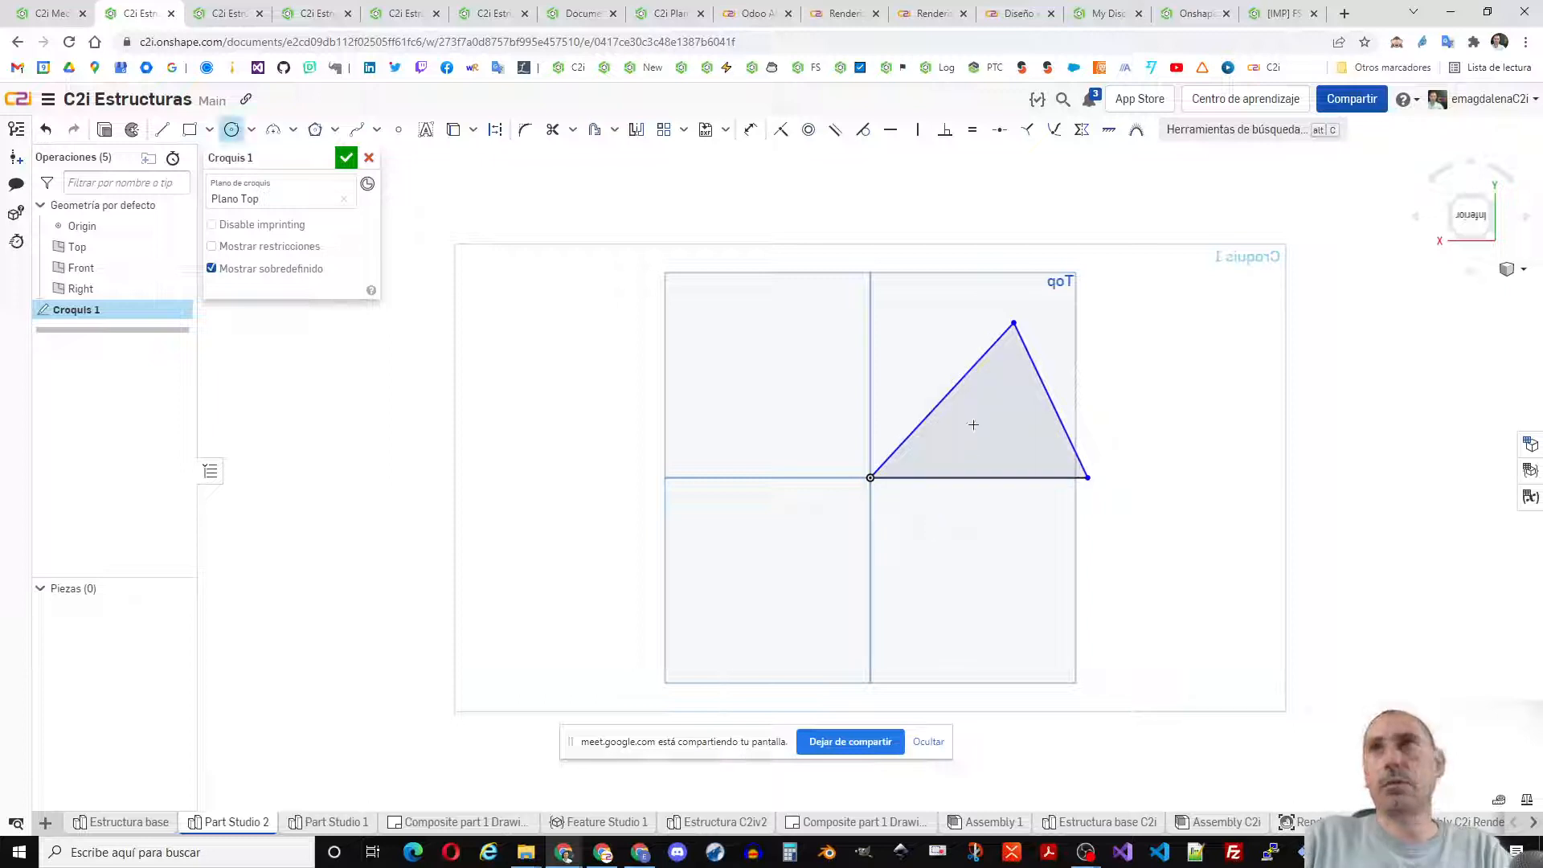
pyautogui.click(982, 429)
pyautogui.click(964, 412)
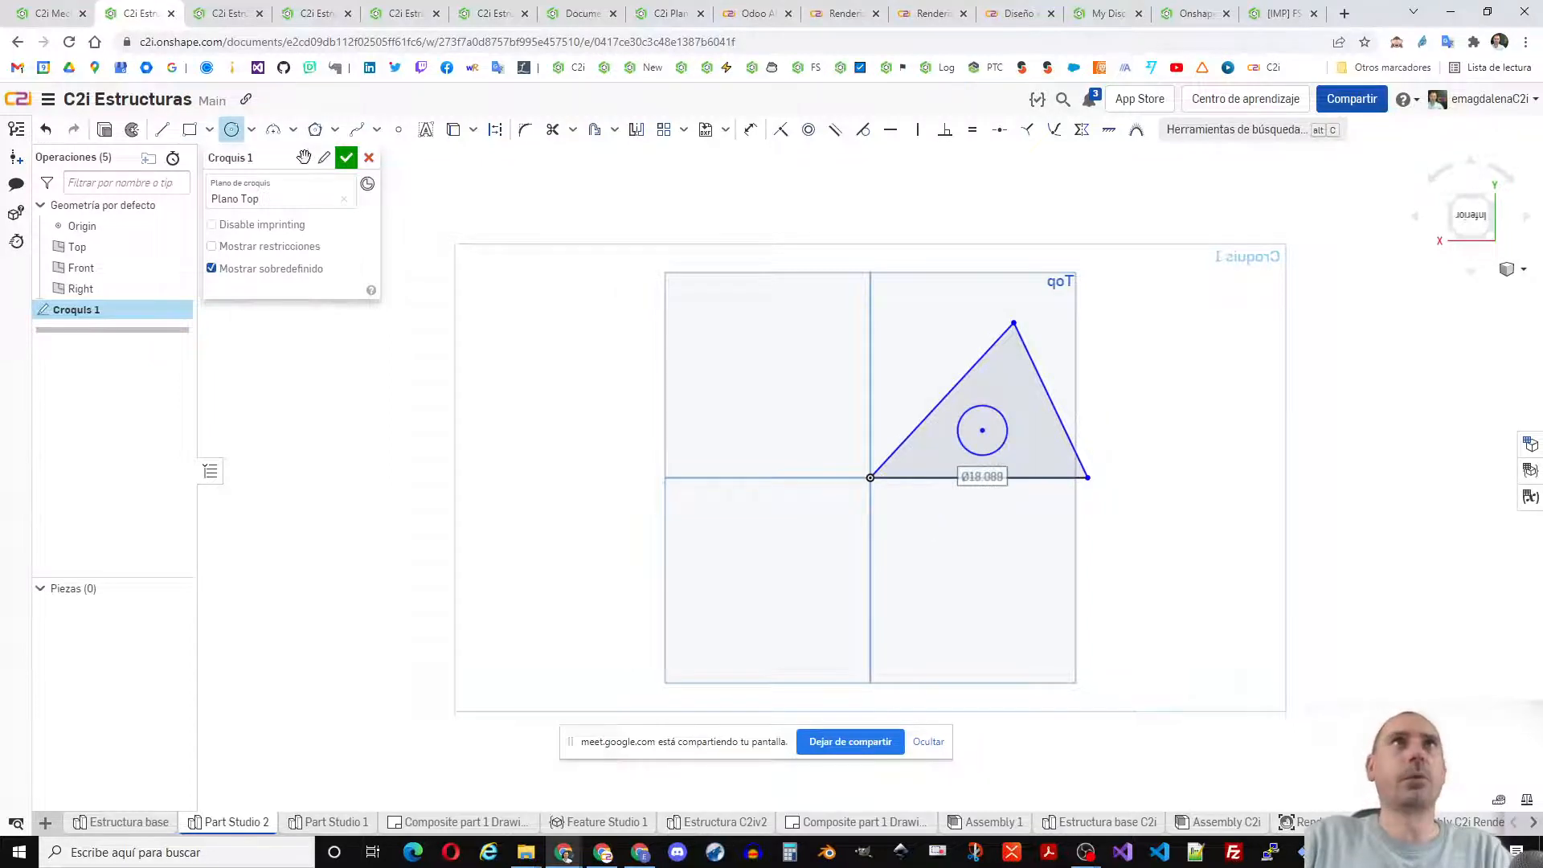
pyautogui.click(345, 158)
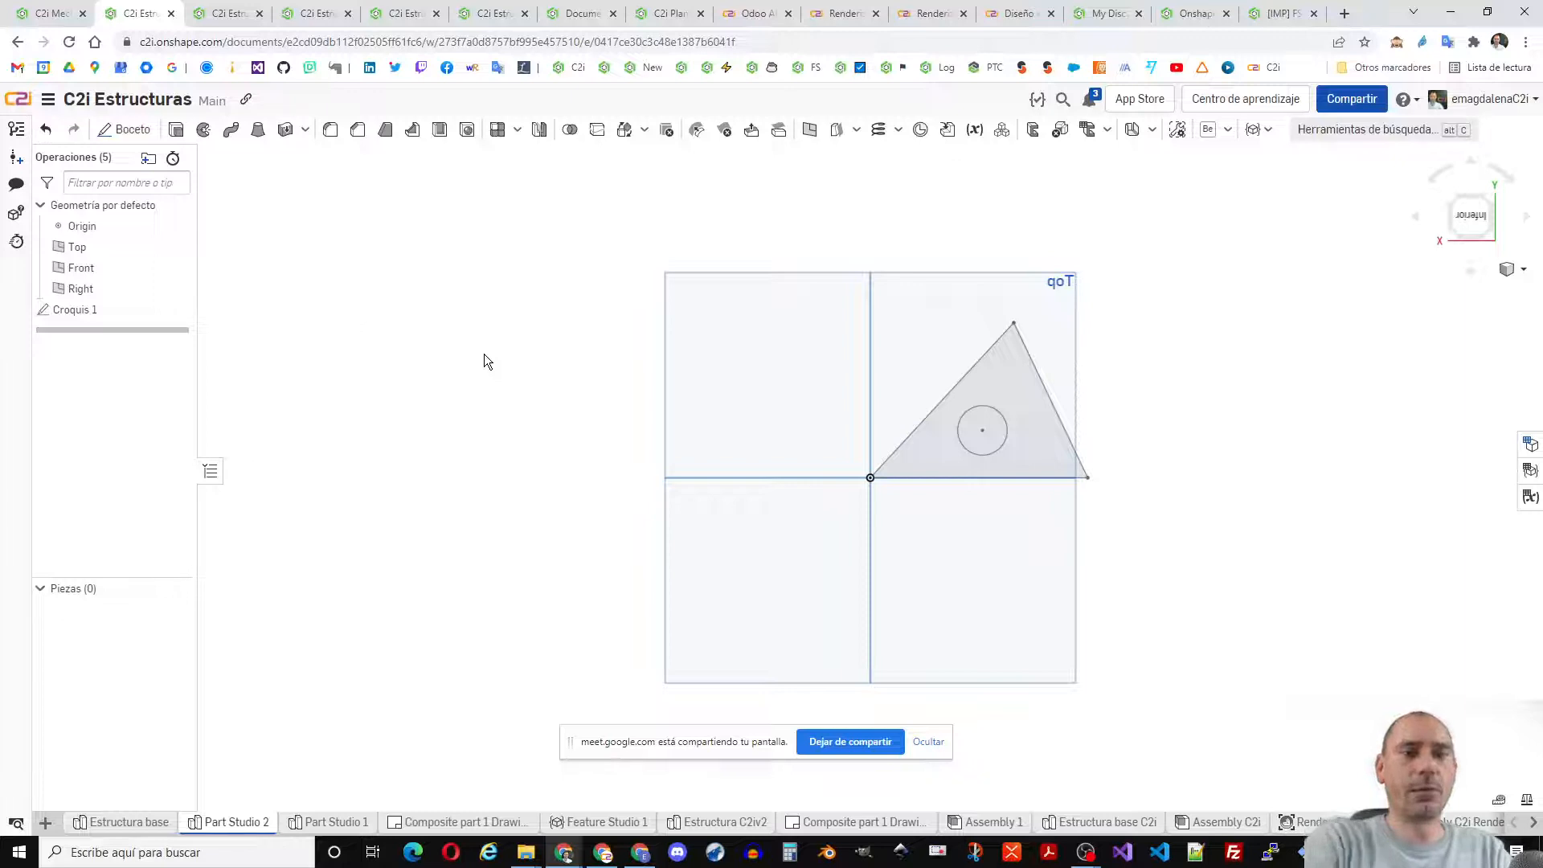
# - Hide the default planes and start a Tag profile feature with the triangle-and-circle sketch as its profile
pyautogui.hotkey('shift', '7')
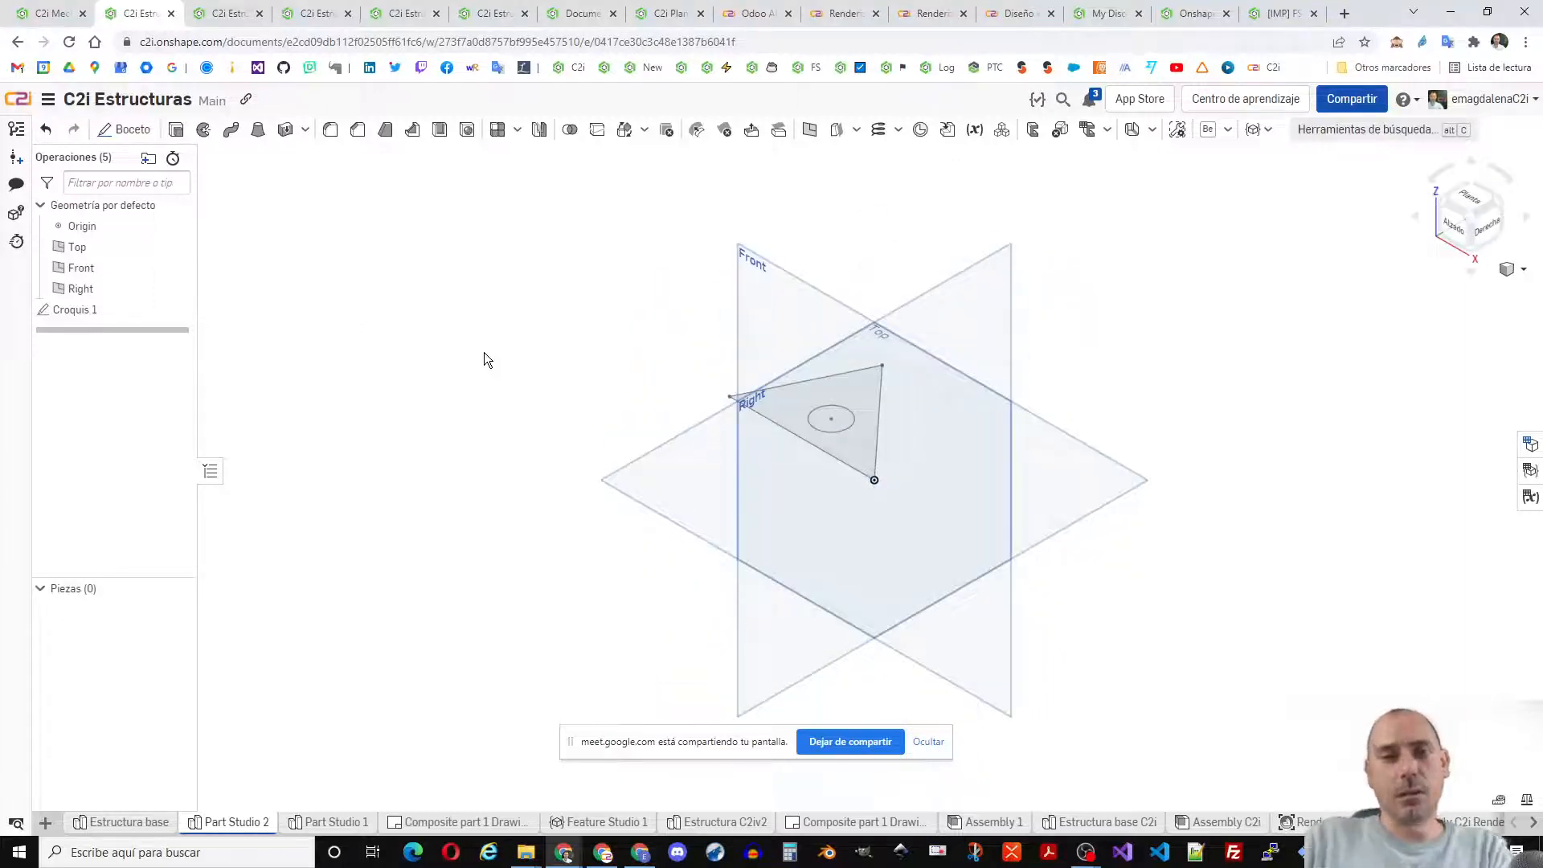
pyautogui.press('p')
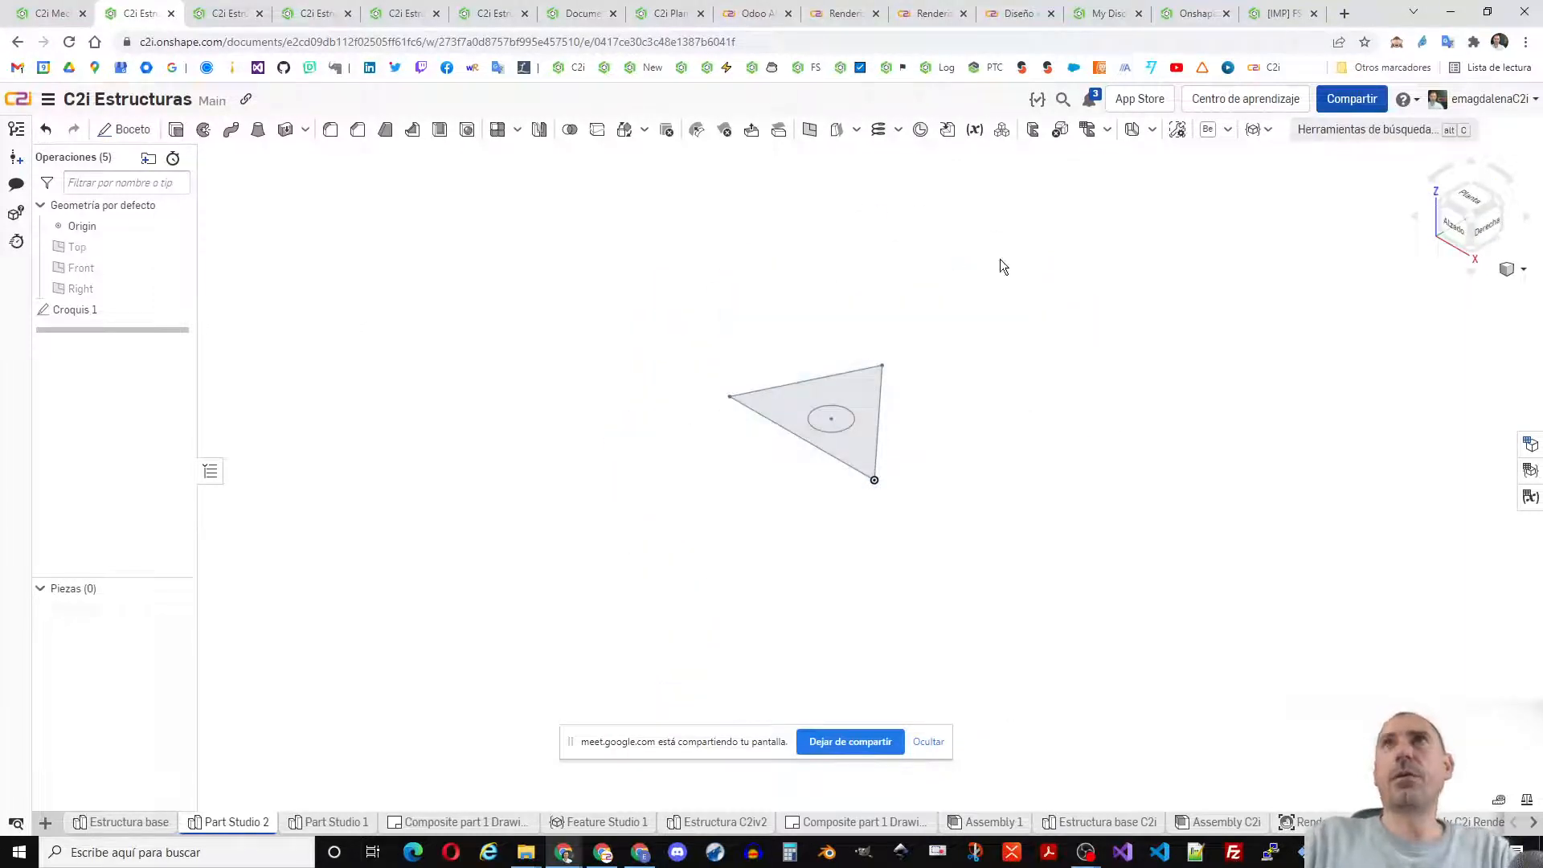
pyautogui.click(1107, 130)
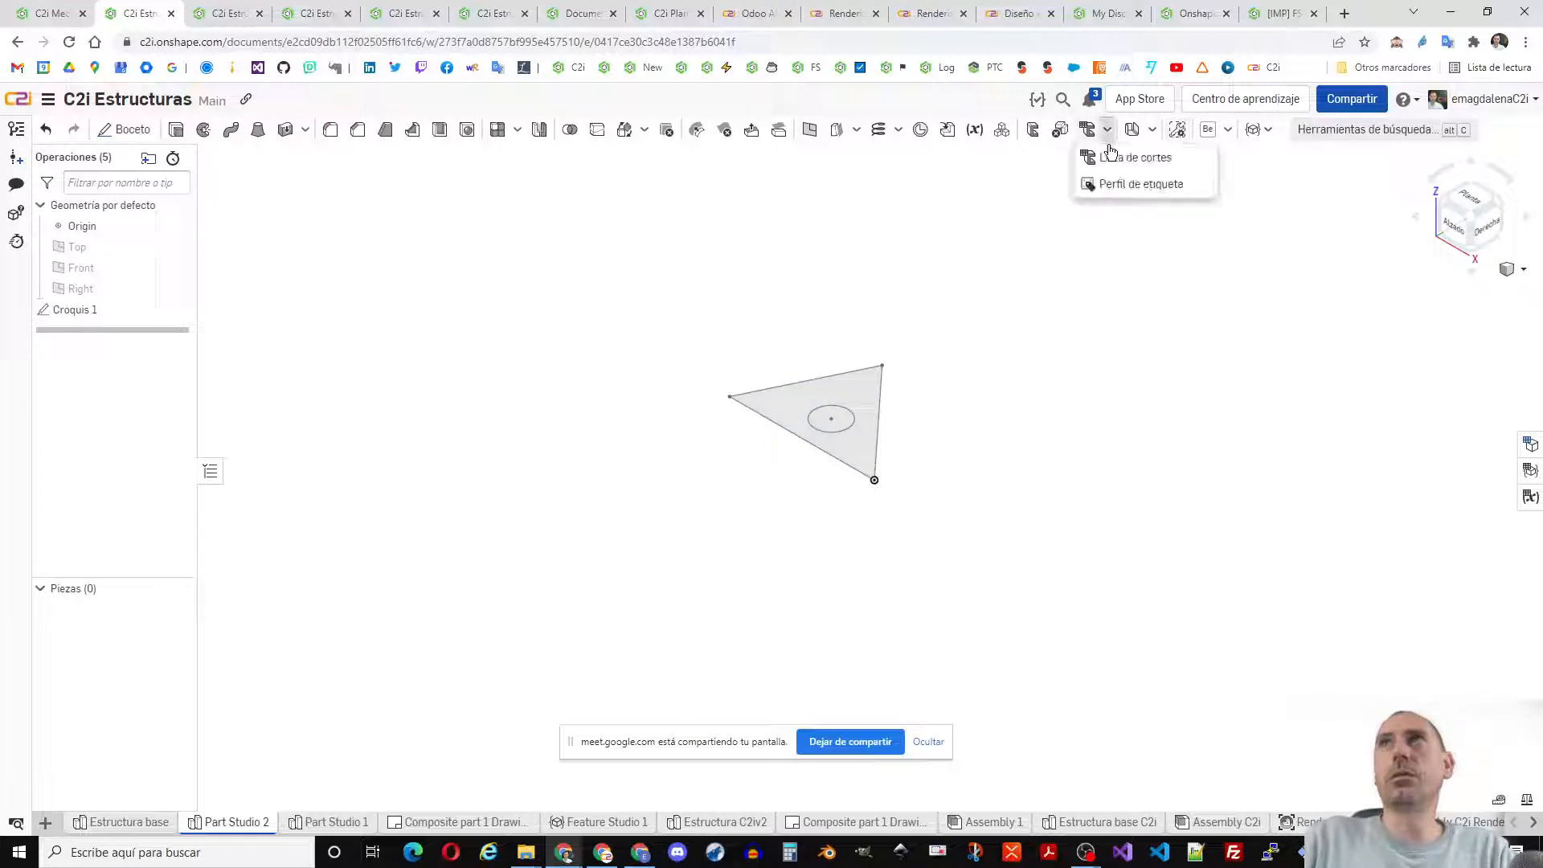
pyautogui.click(1153, 186)
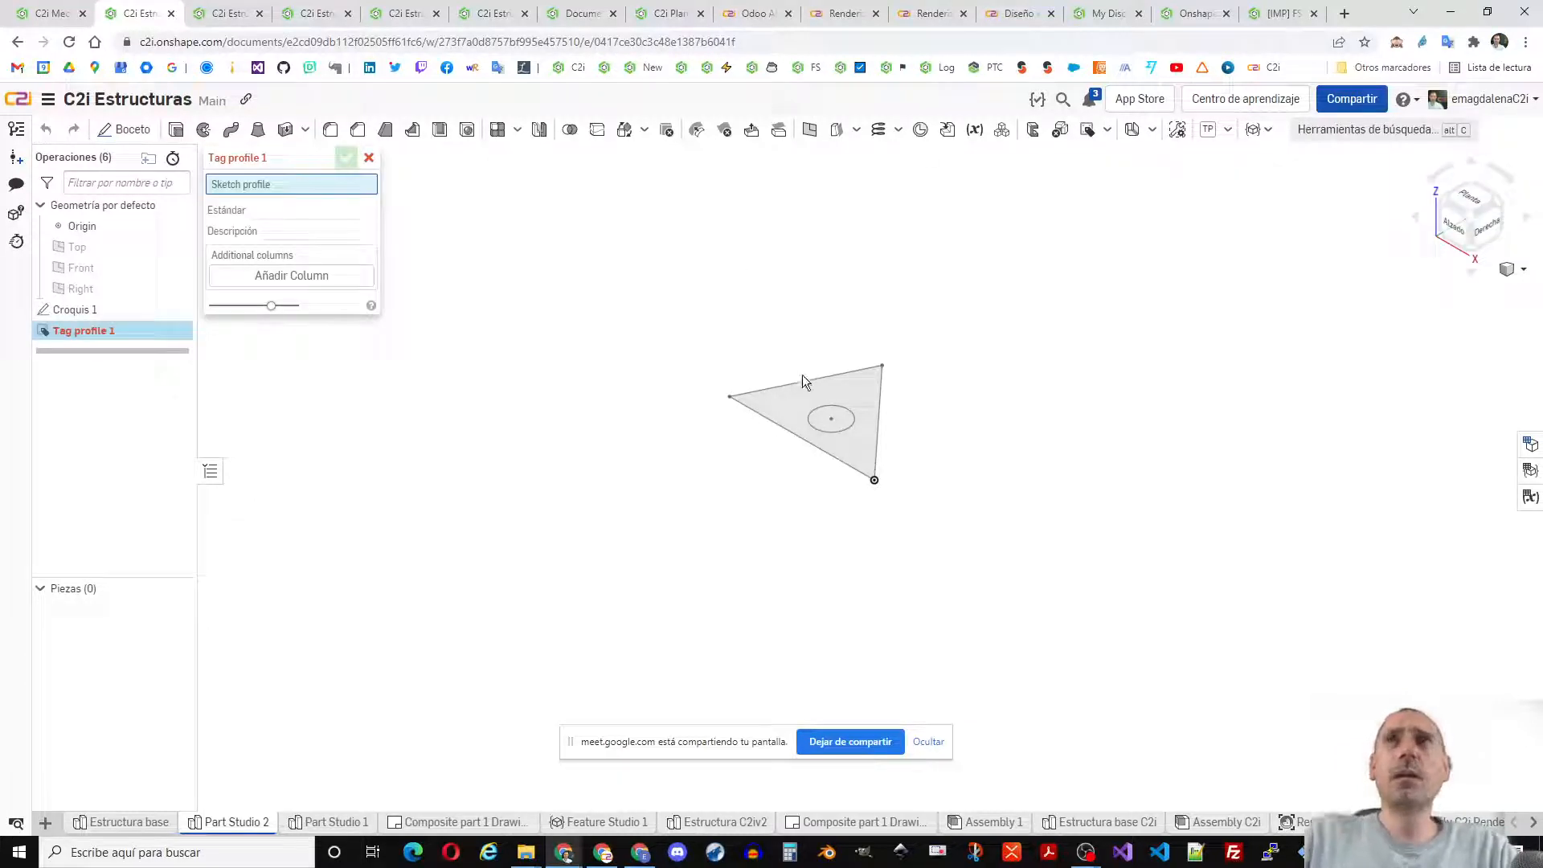
pyautogui.click(850, 388)
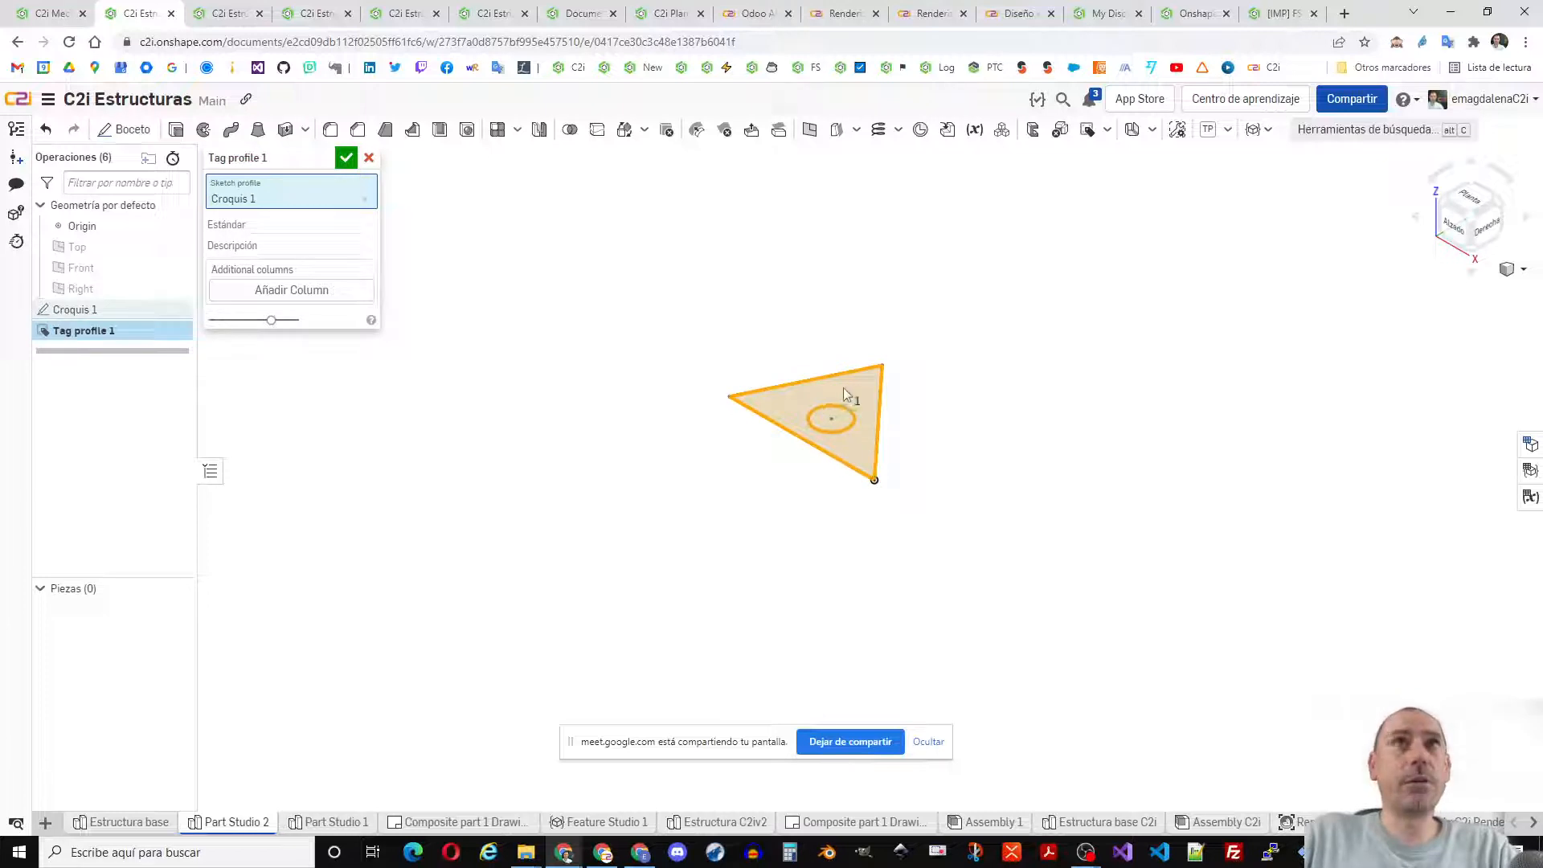
pyautogui.click(842, 389)
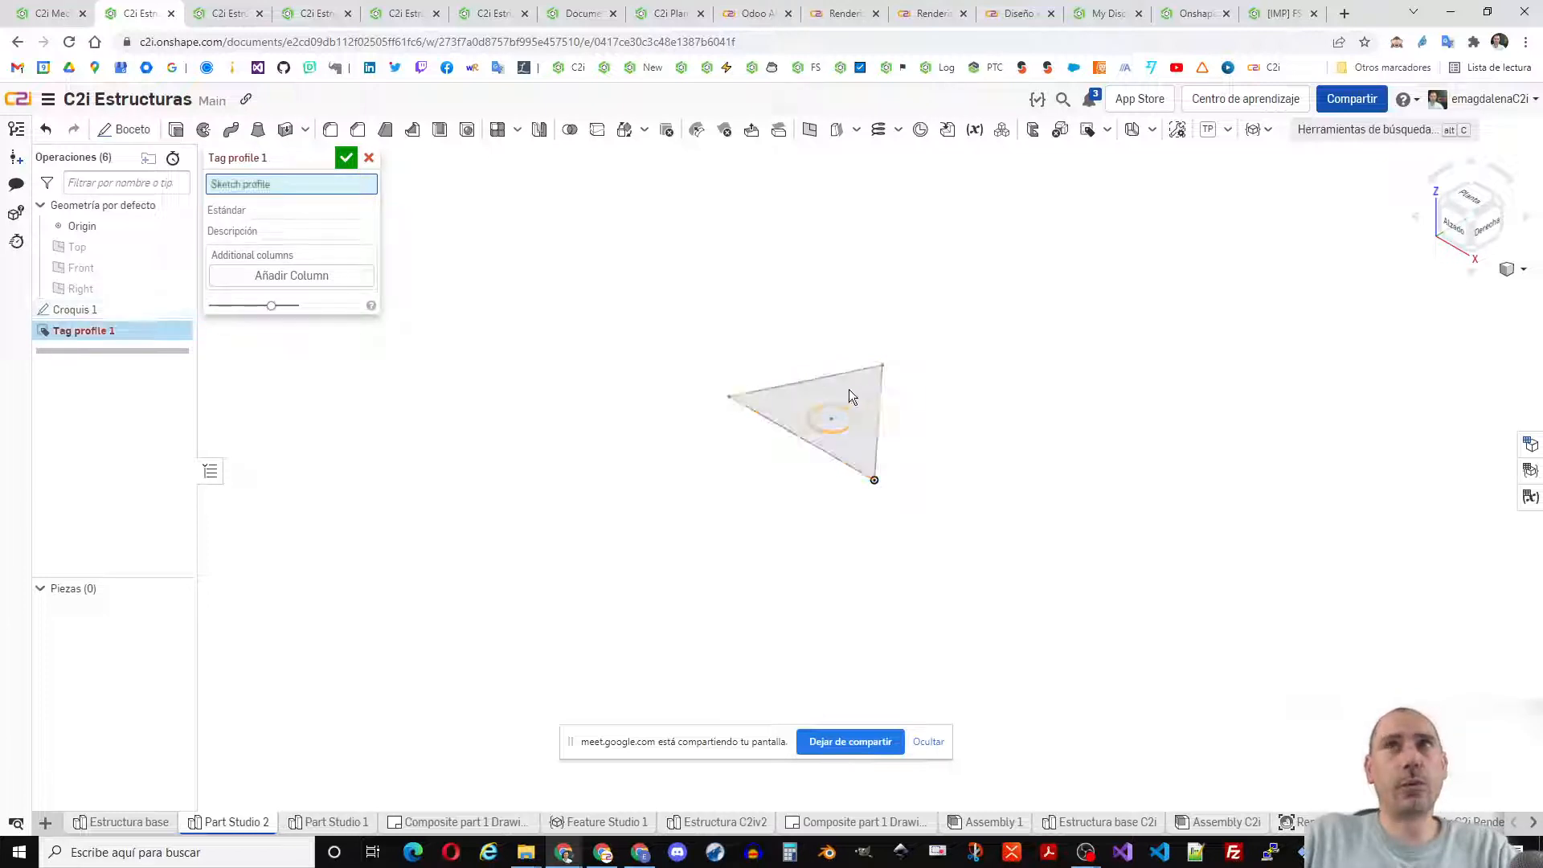
pyautogui.click(848, 389)
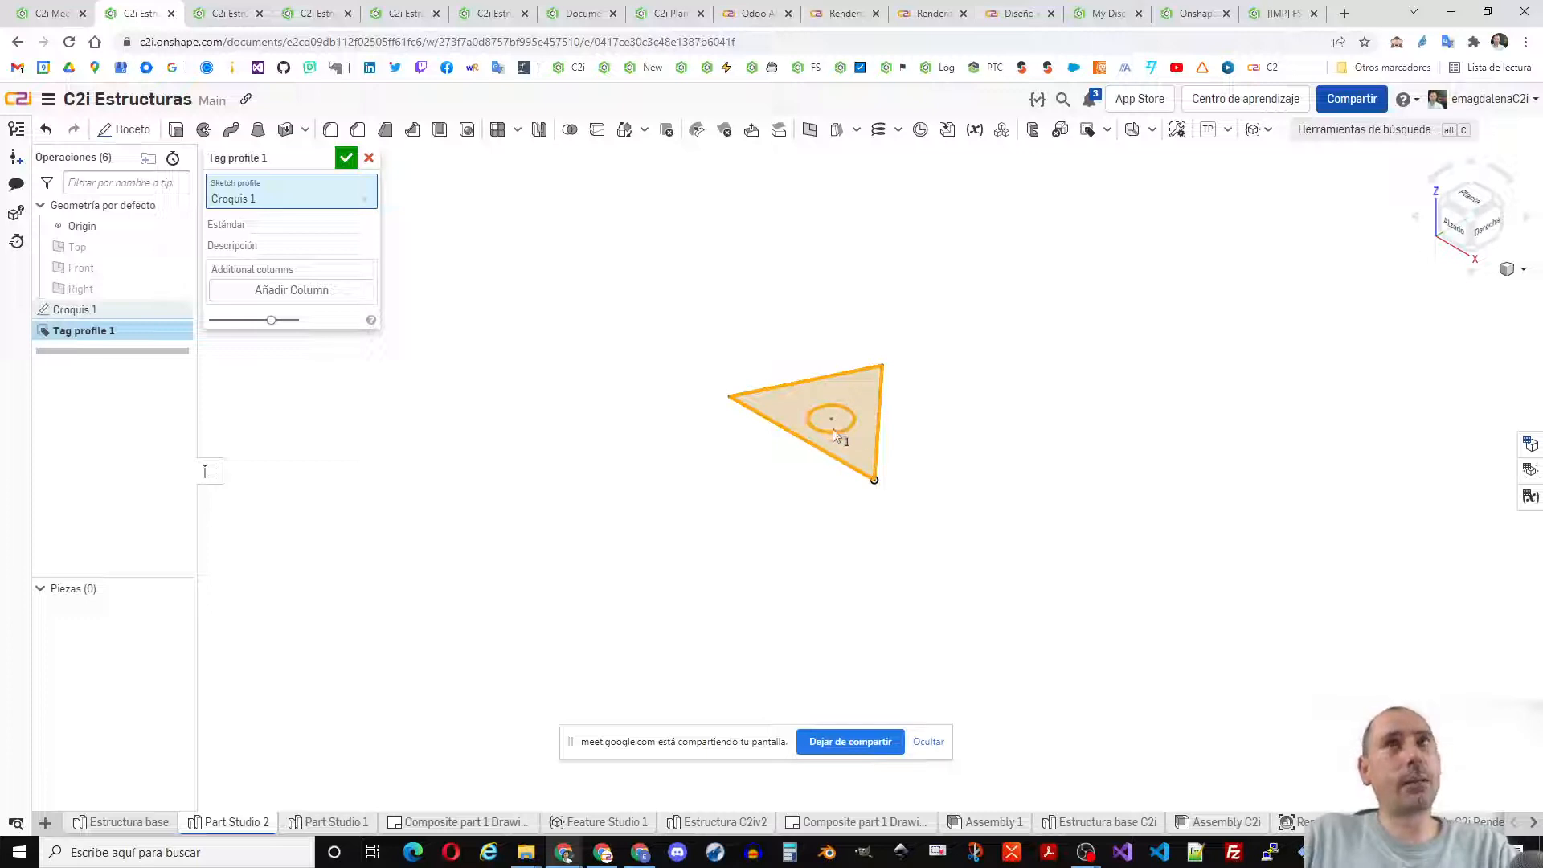
pyautogui.click(363, 199)
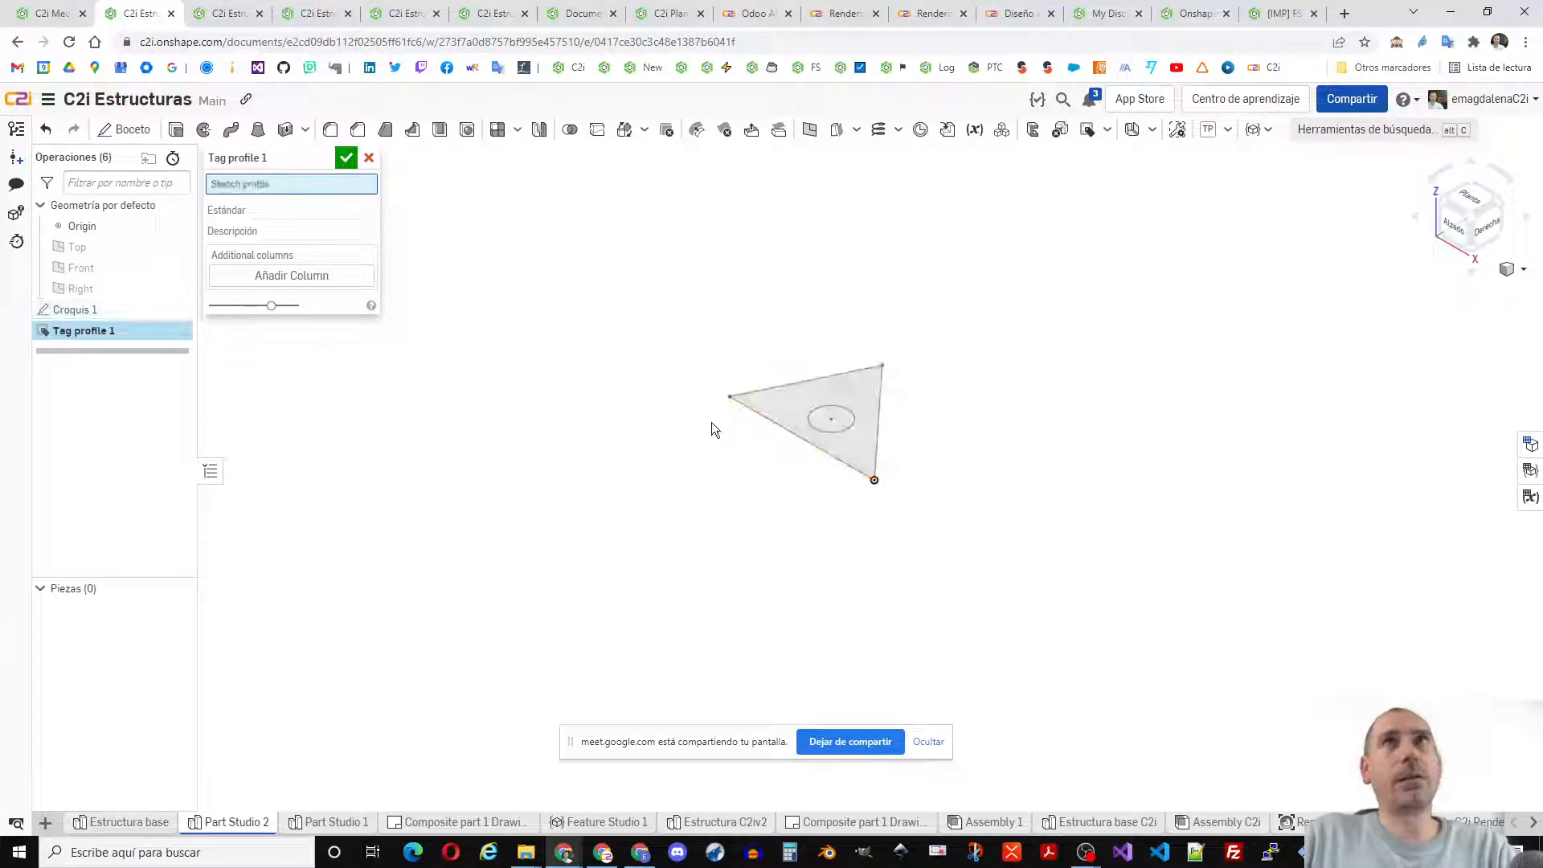
pyautogui.click(845, 418)
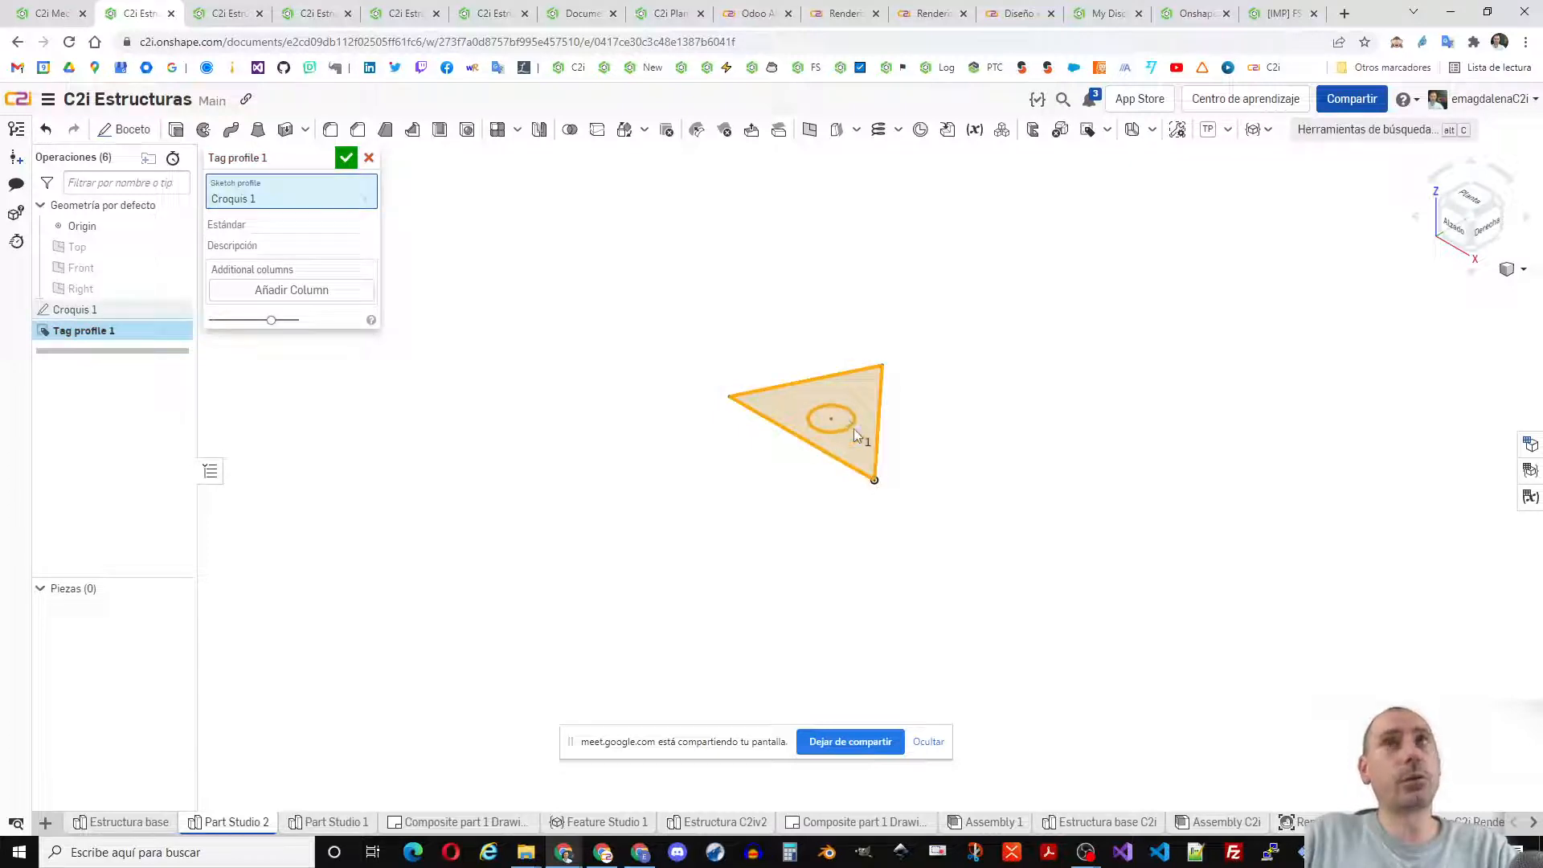
pyautogui.click(363, 199)
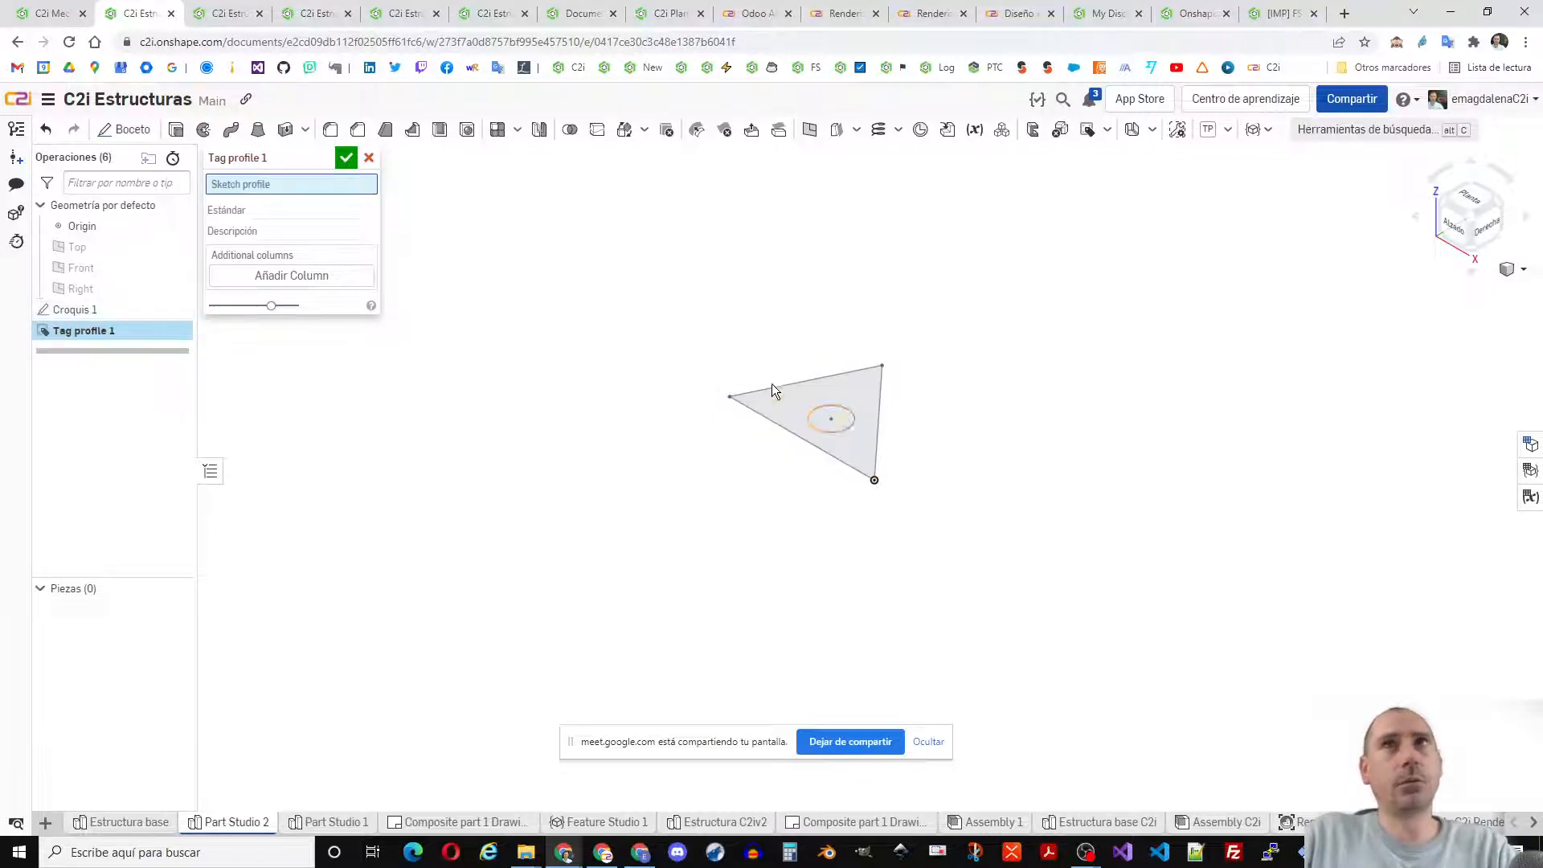
pyautogui.click(847, 389)
# - Set the tagged profile's standard to Aluminio2C2i and its description to Raro
pyautogui.click(302, 225)
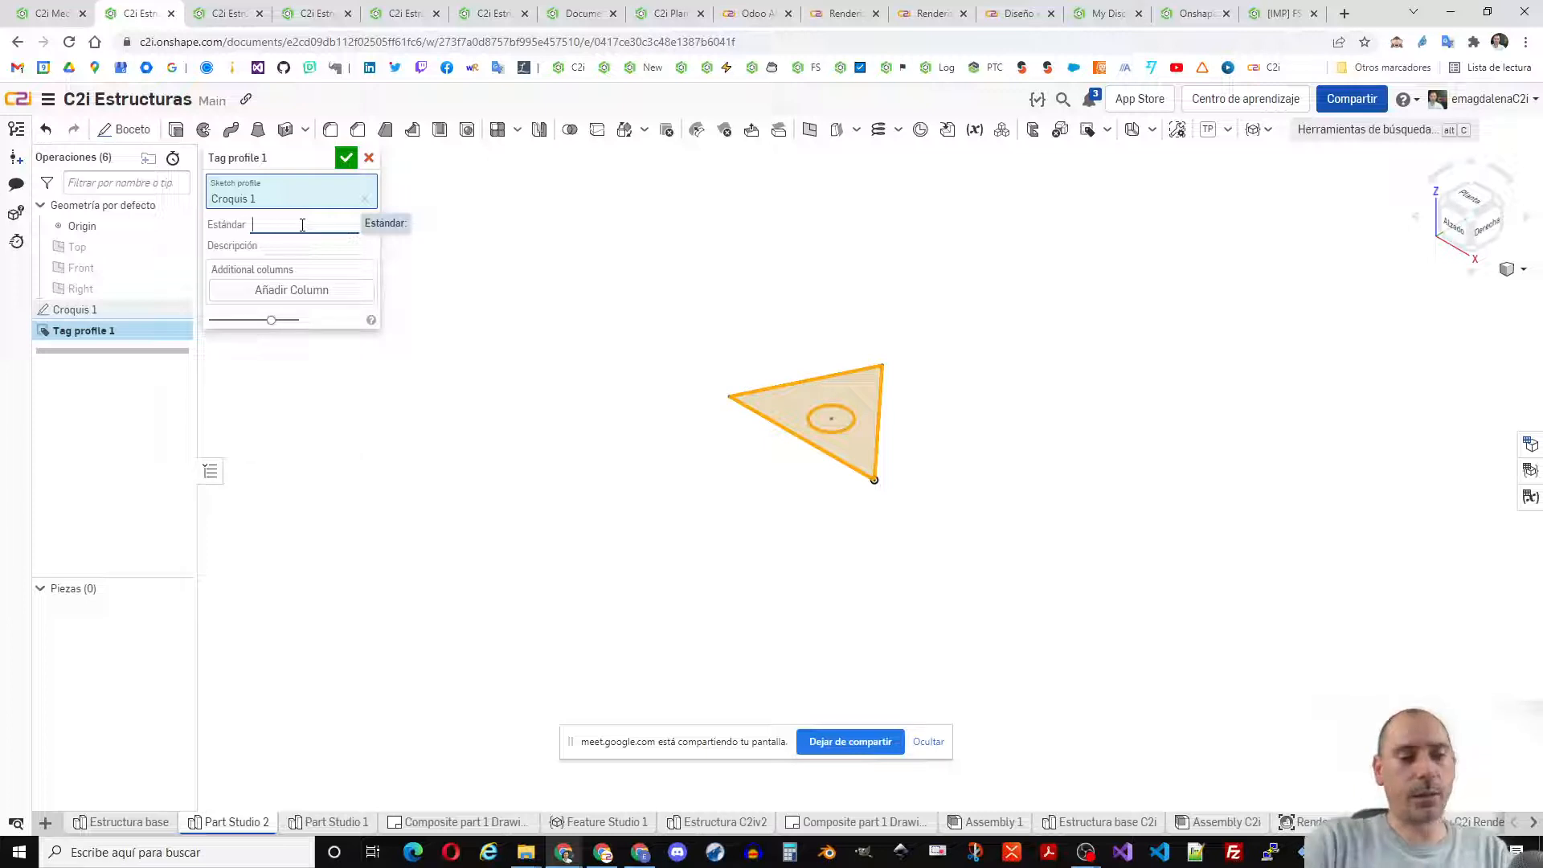
pyautogui.write('Aluminio')
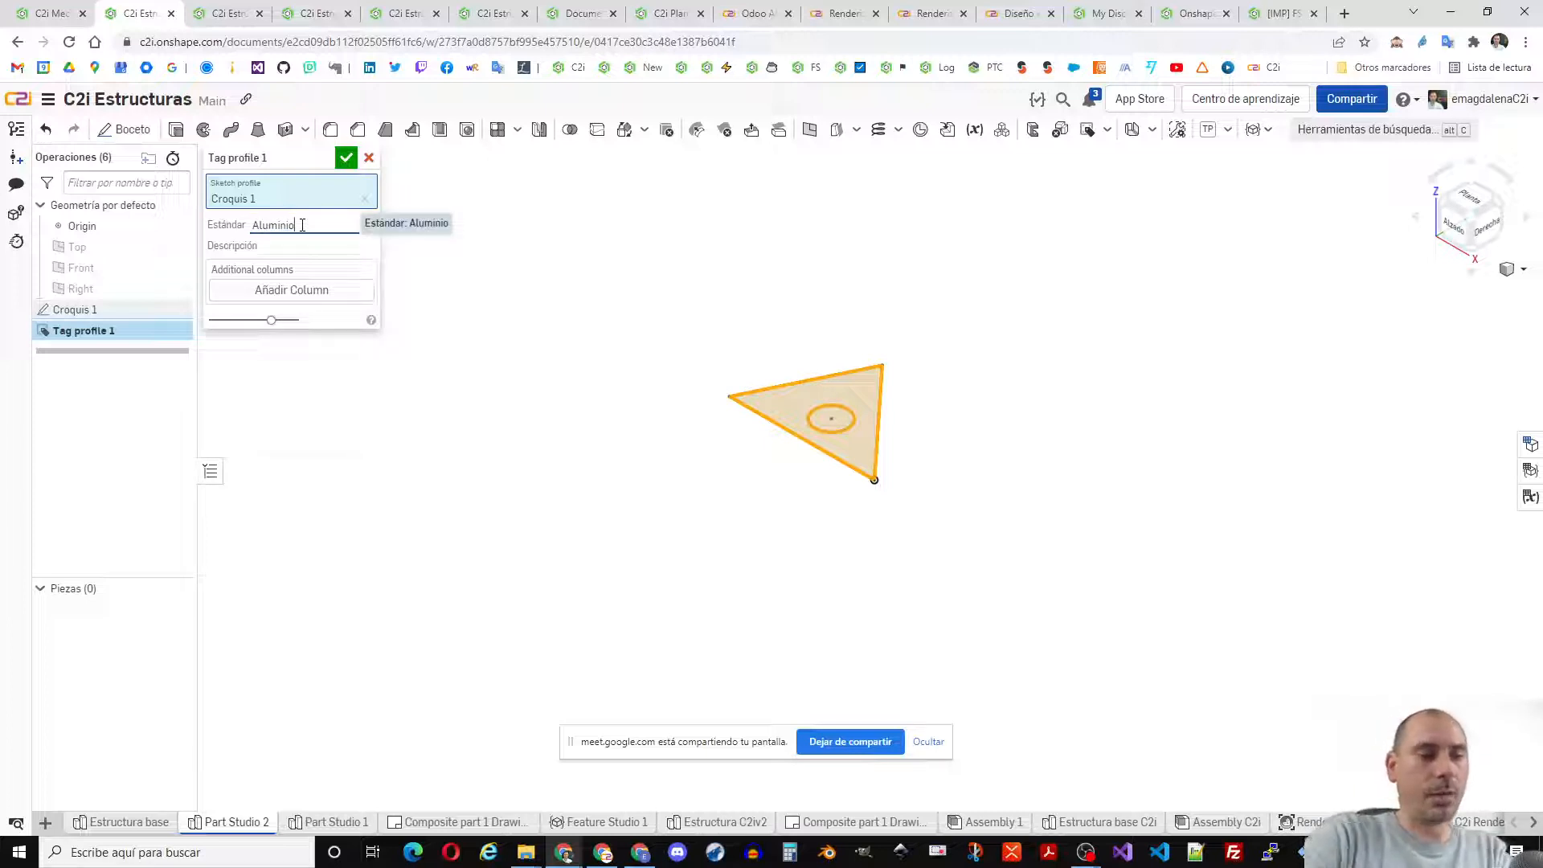
pyautogui.write('2C2i')
pyautogui.press('Tab')
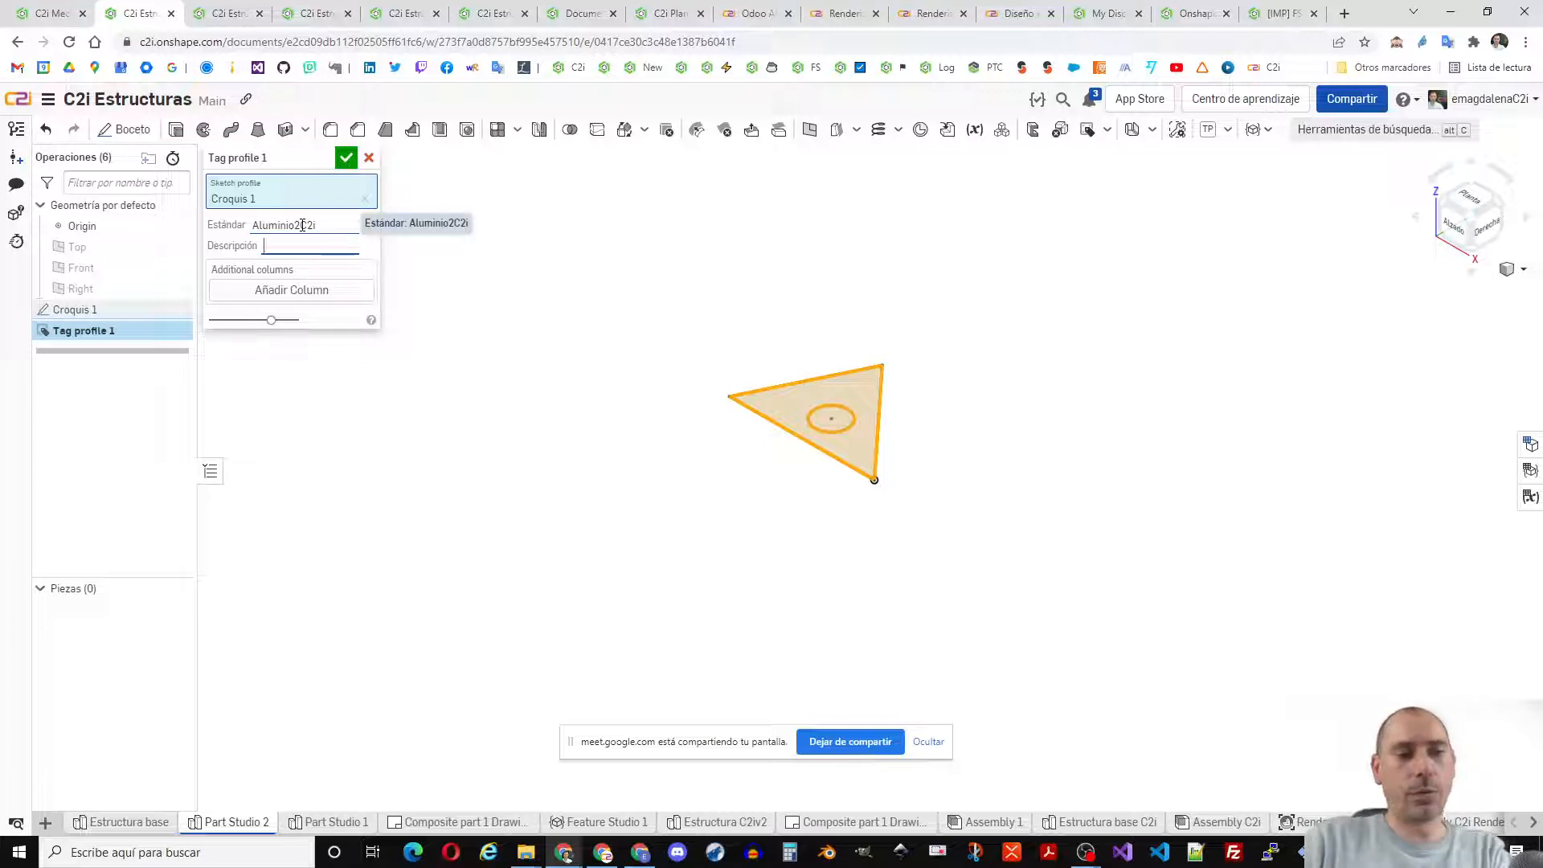
pyautogui.write('Raro')
pyautogui.press('Tab')
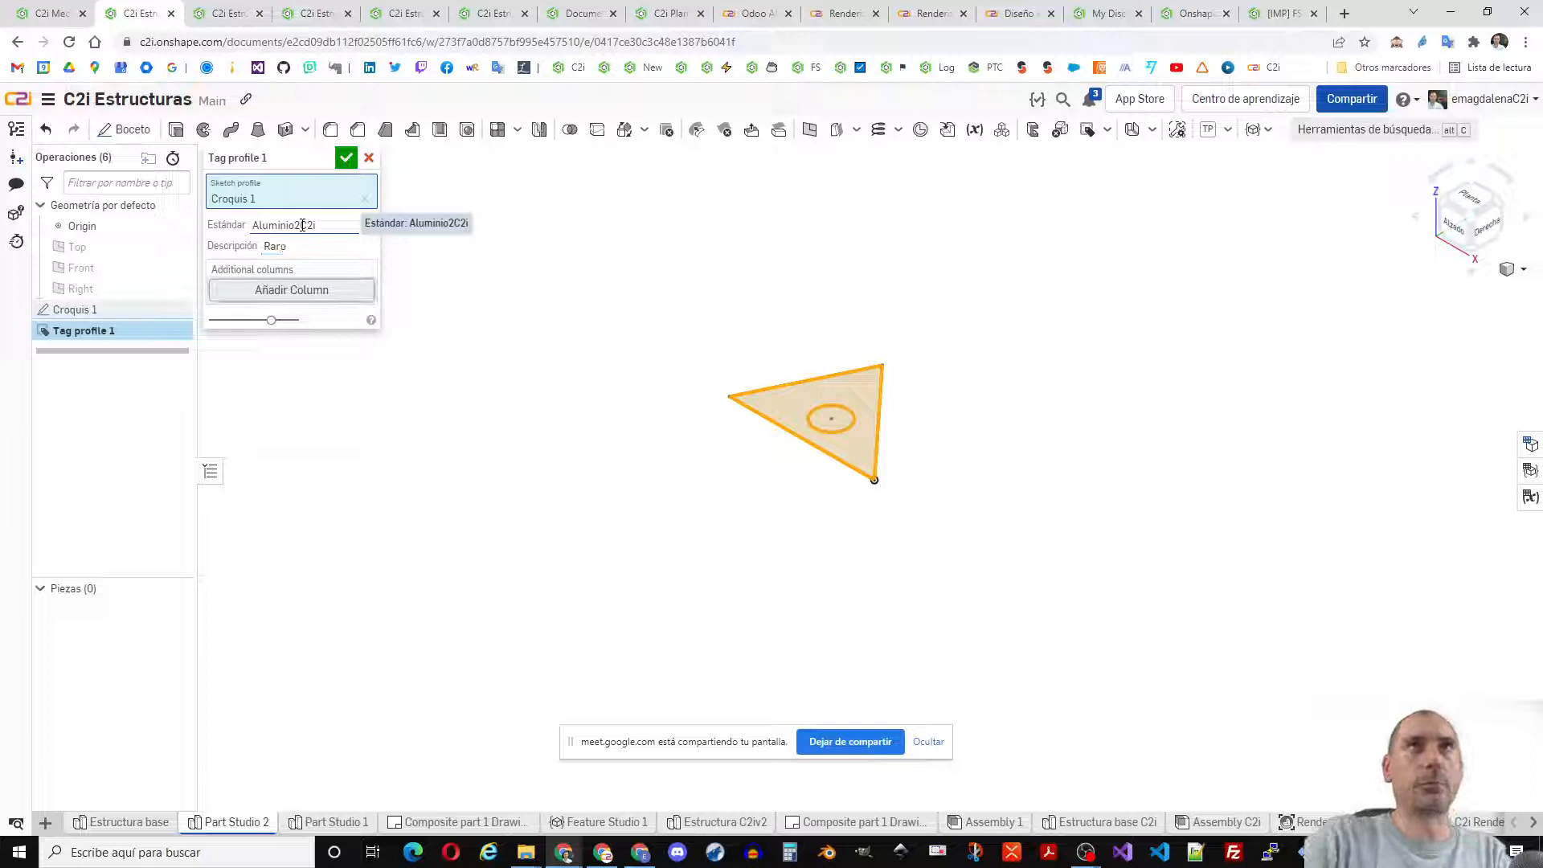
# - Add one additional column with the heading Descripción and the value Perfil raro, and accept the profile tag
pyautogui.click(282, 289)
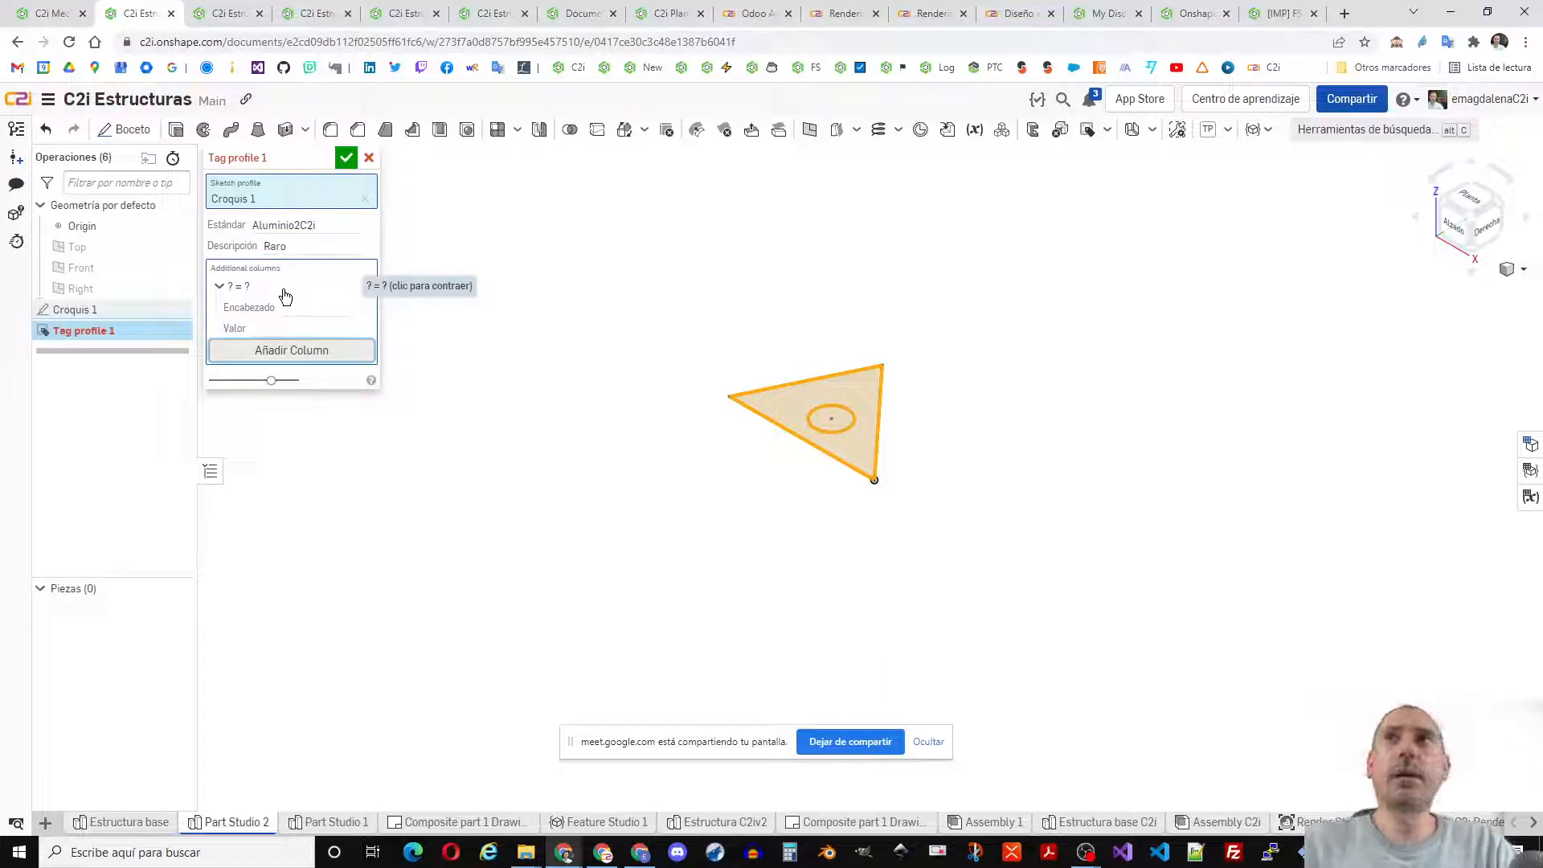
pyautogui.click(295, 305)
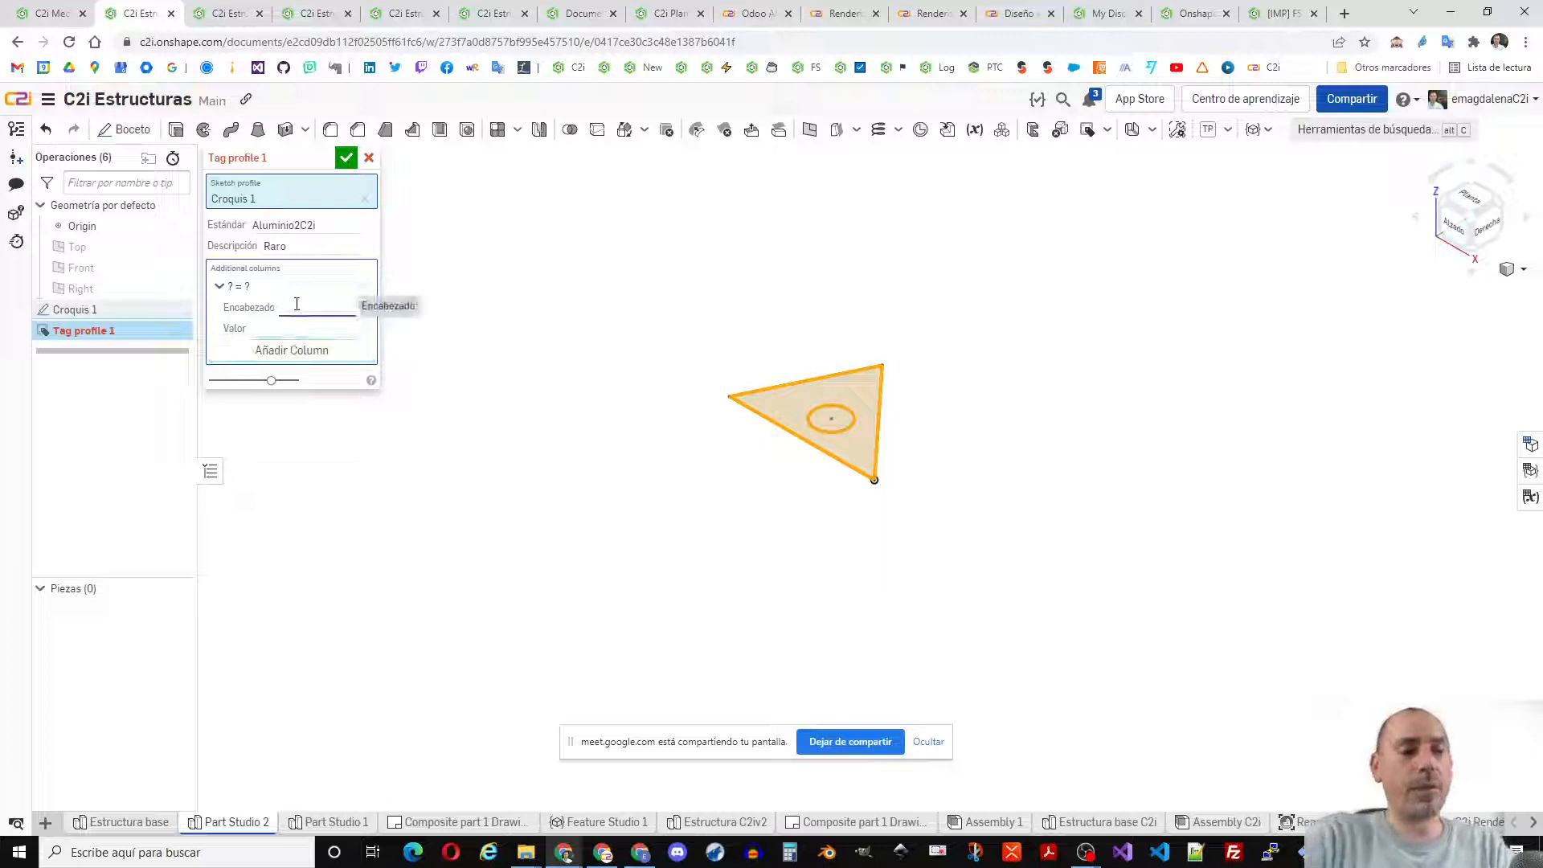
pyautogui.write('descripc')
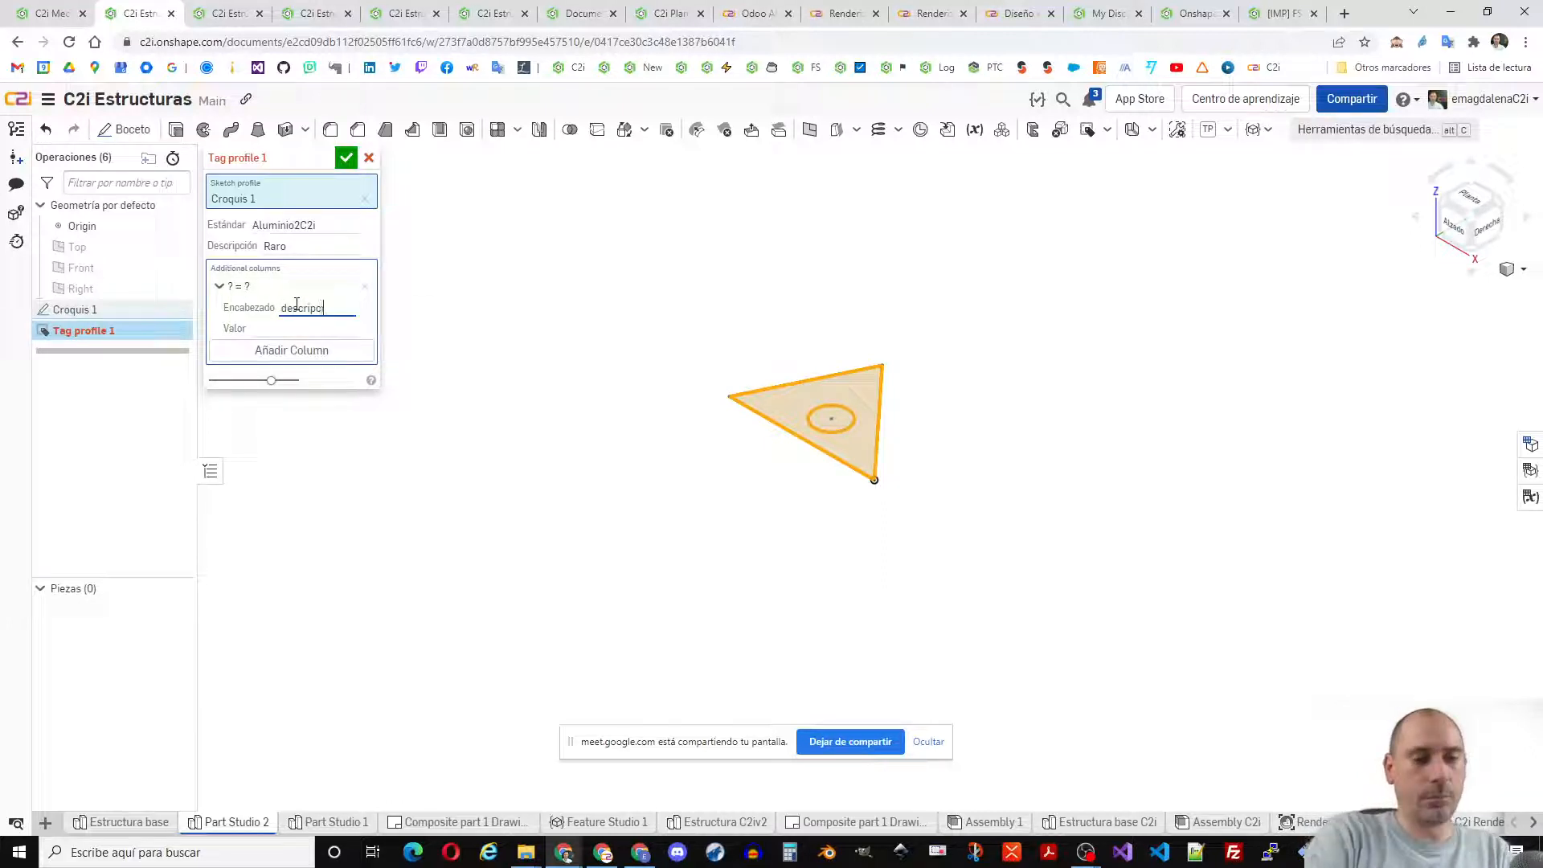
pyautogui.write('ión')
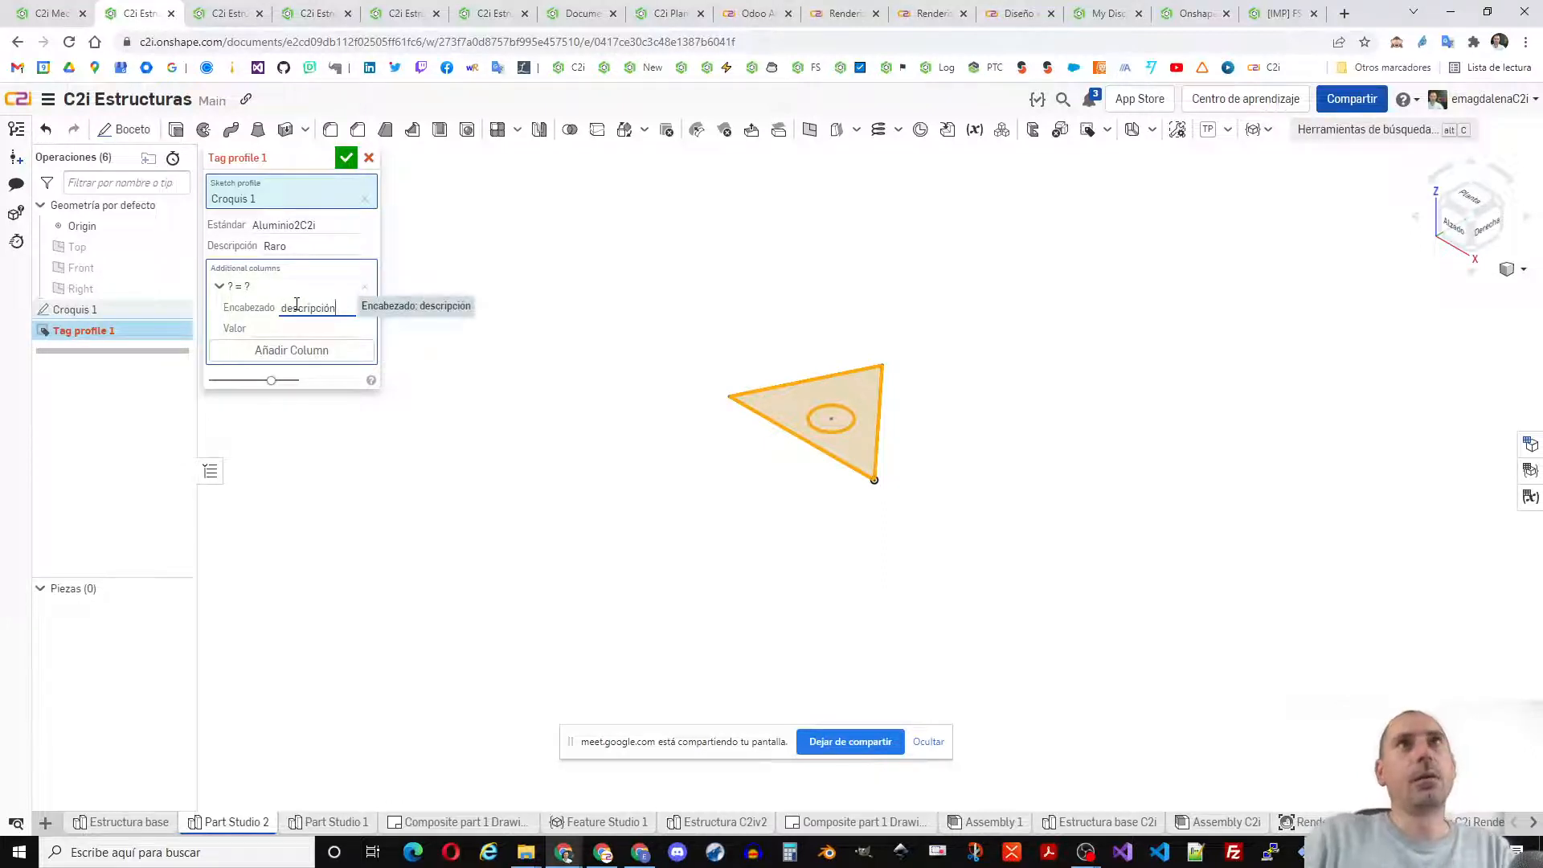
pyautogui.click(288, 304)
pyautogui.press('BackSpace')
pyautogui.write('D')
pyautogui.press('Tab')
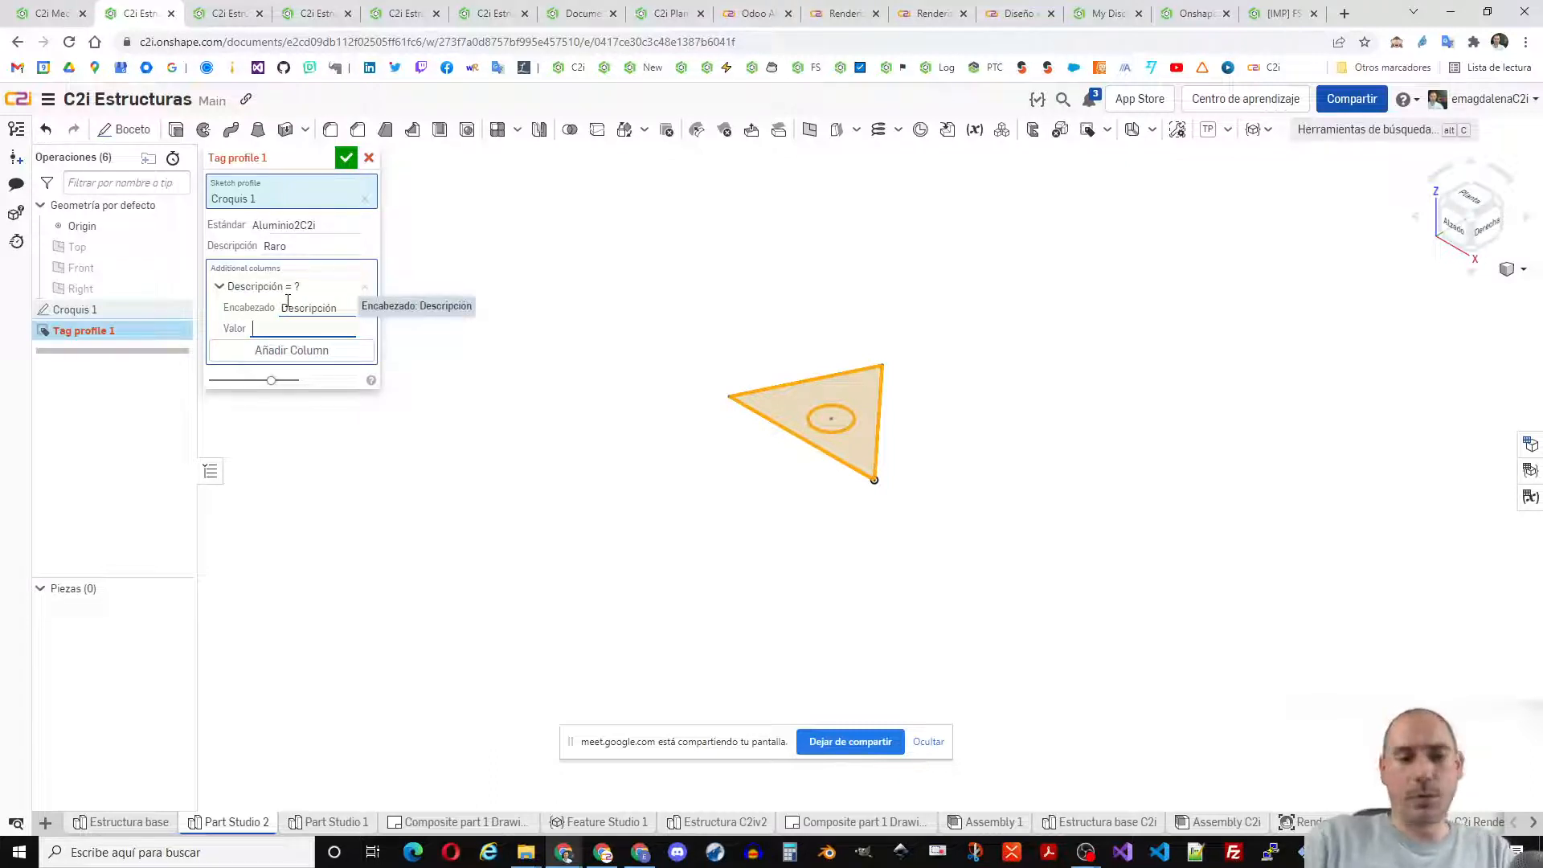
pyautogui.write('Perfil')
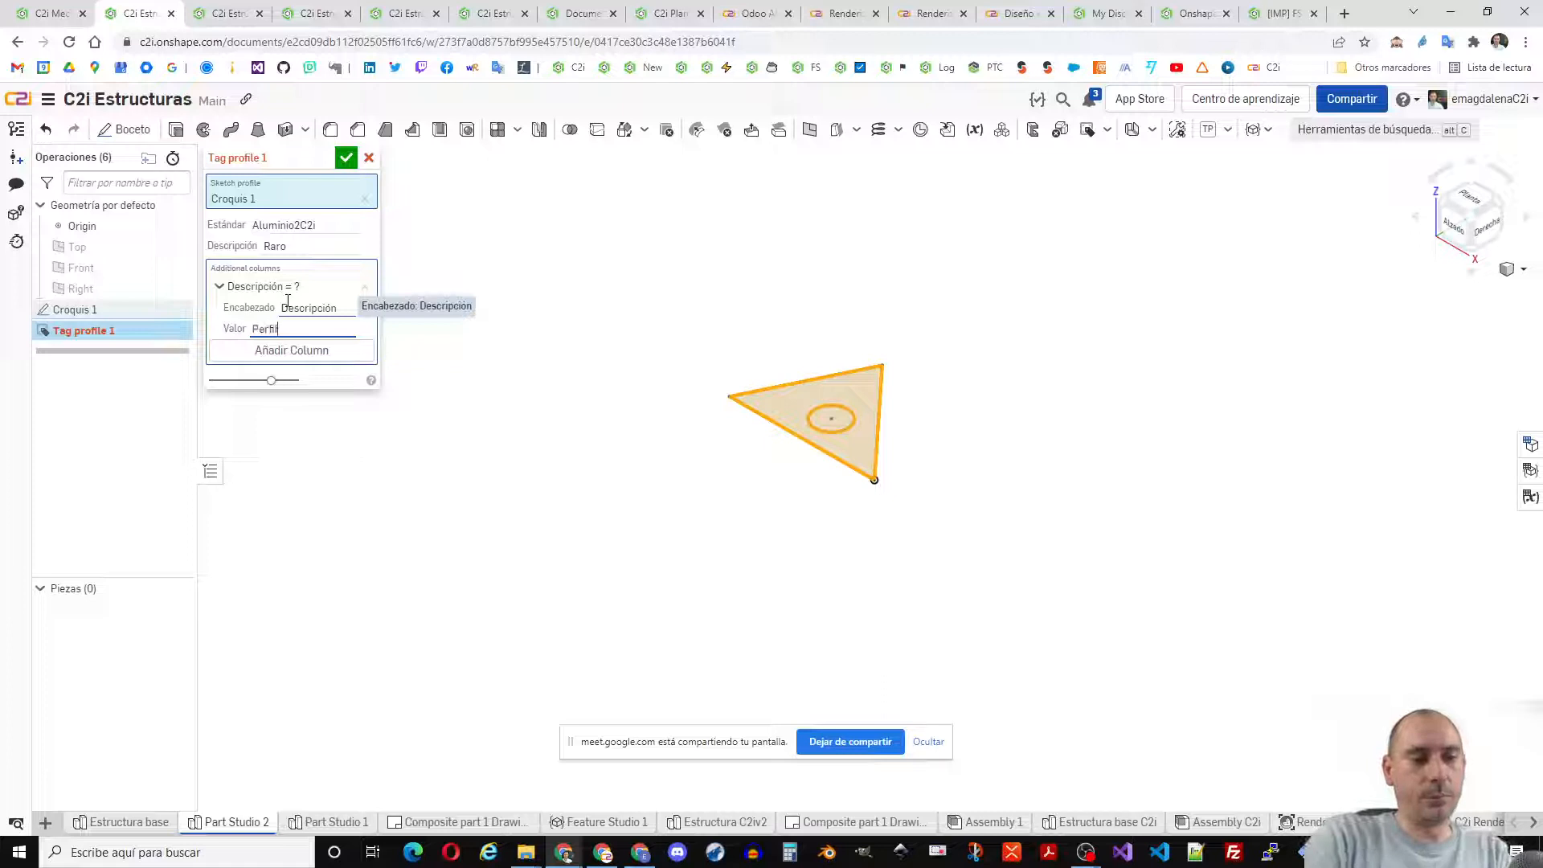
pyautogui.write(' raro')
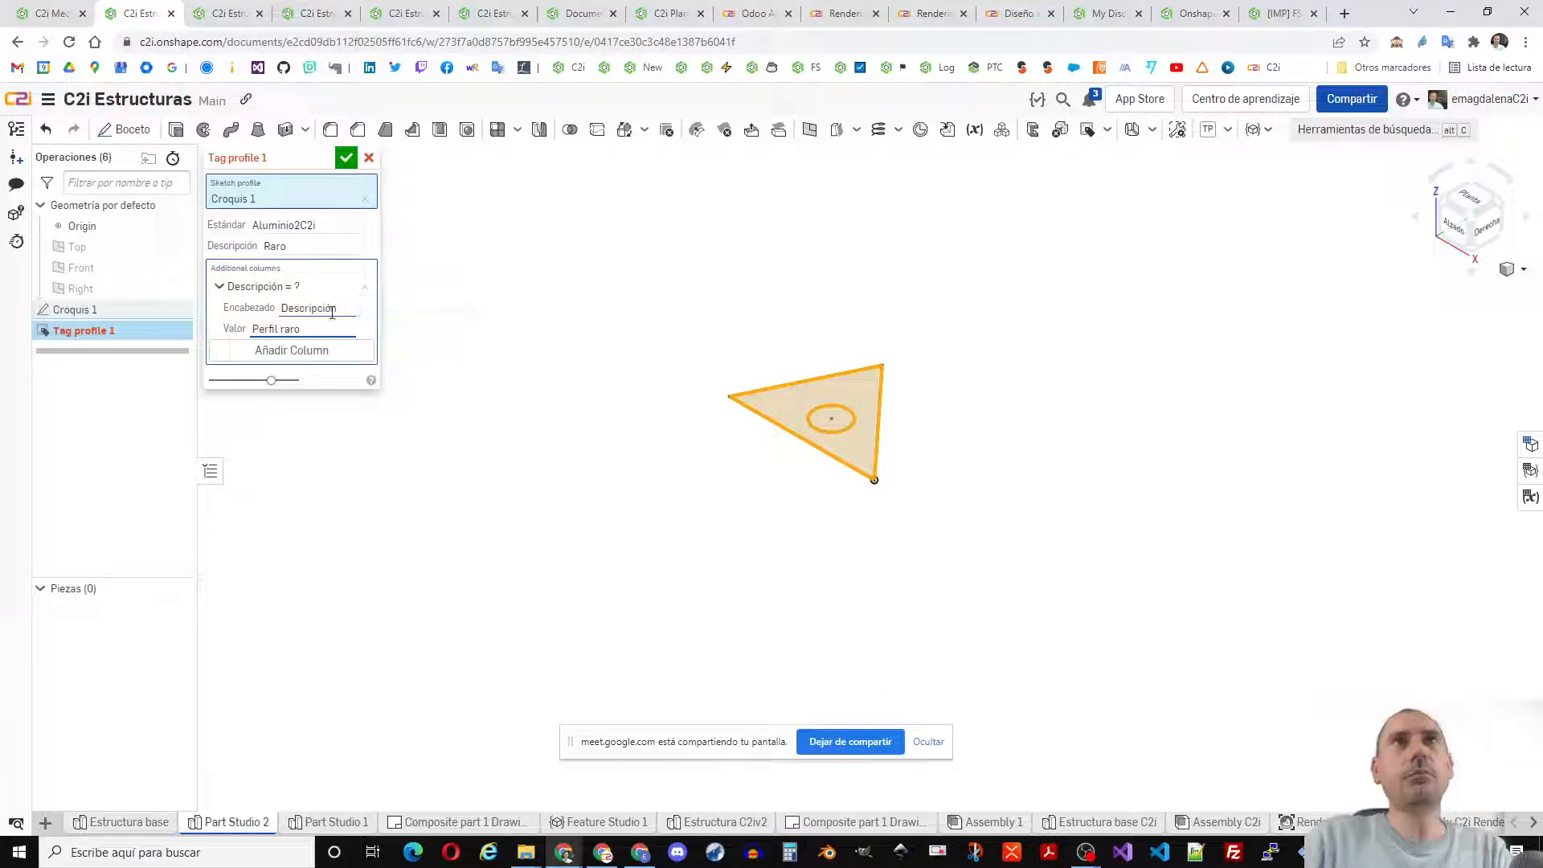
pyautogui.click(270, 350)
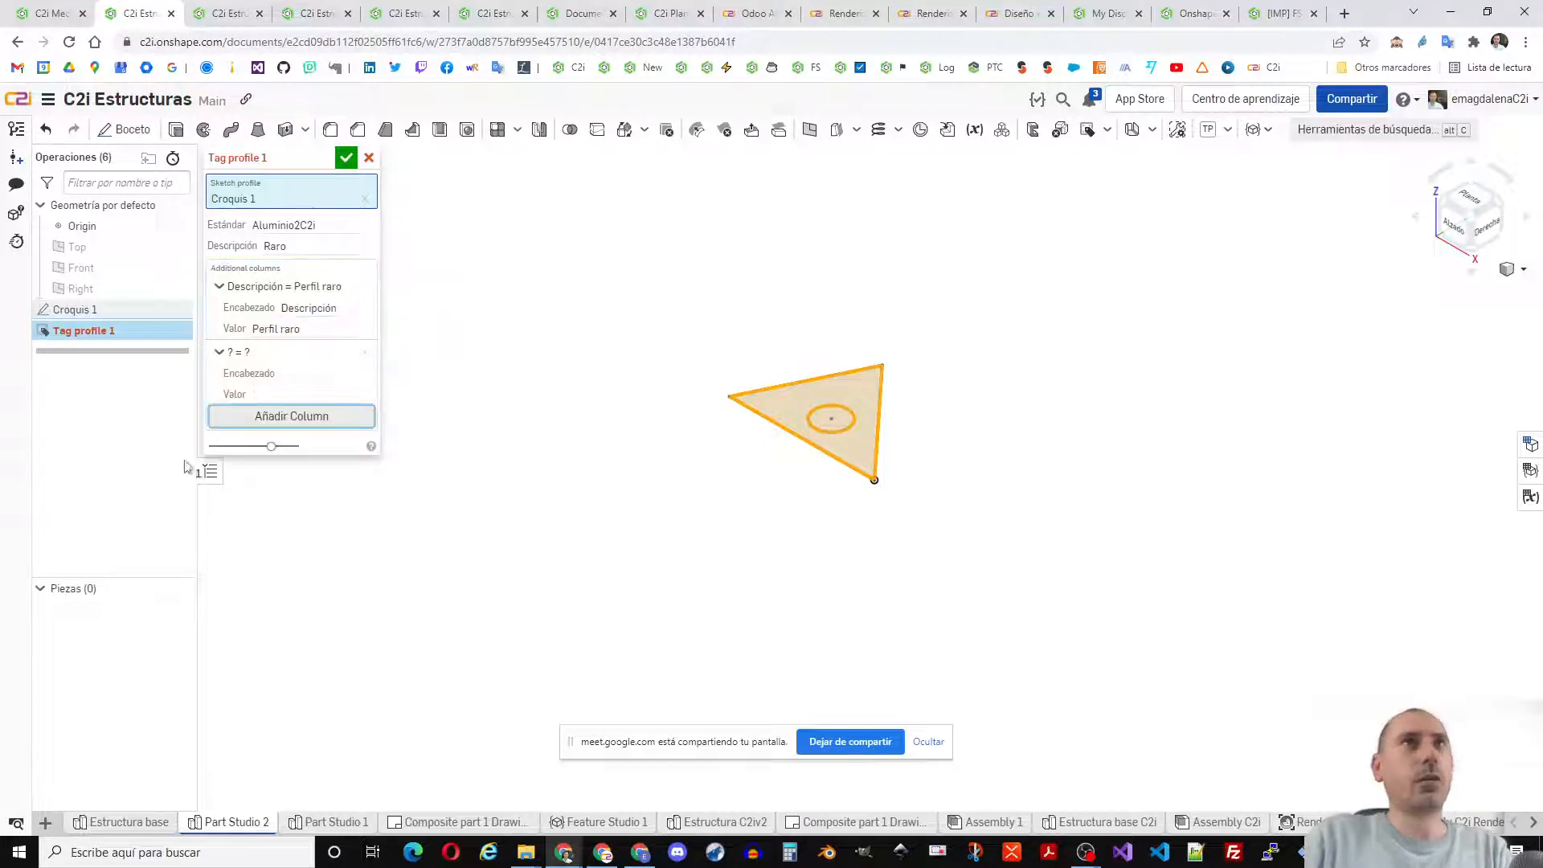
pyautogui.click(365, 352)
pyautogui.click(345, 158)
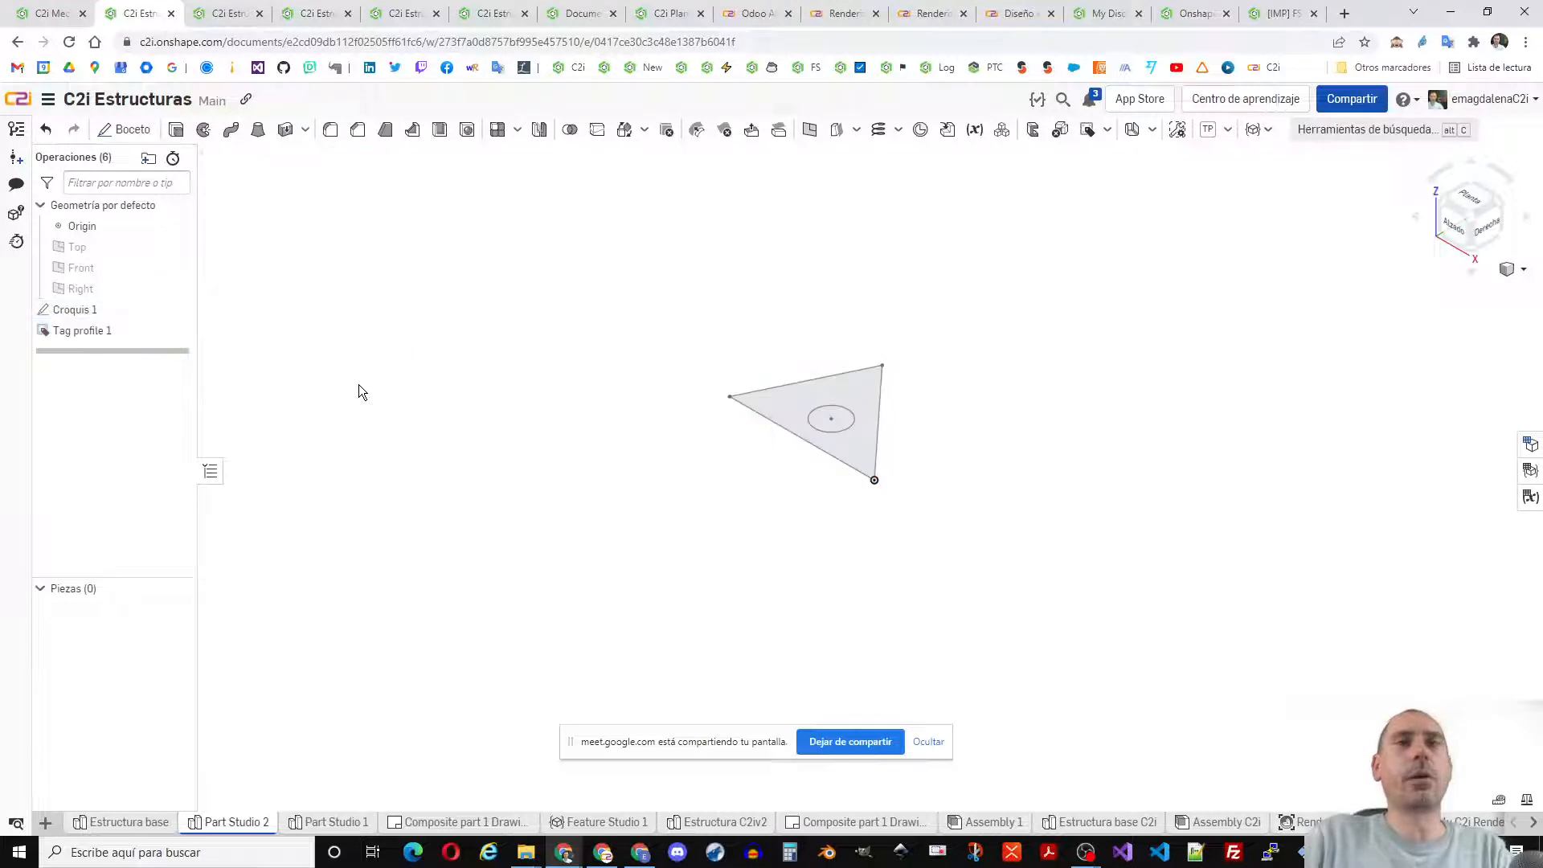
# - Create another part studio and start a sketch on the Top plane, viewed square on
pyautogui.click(45, 822)
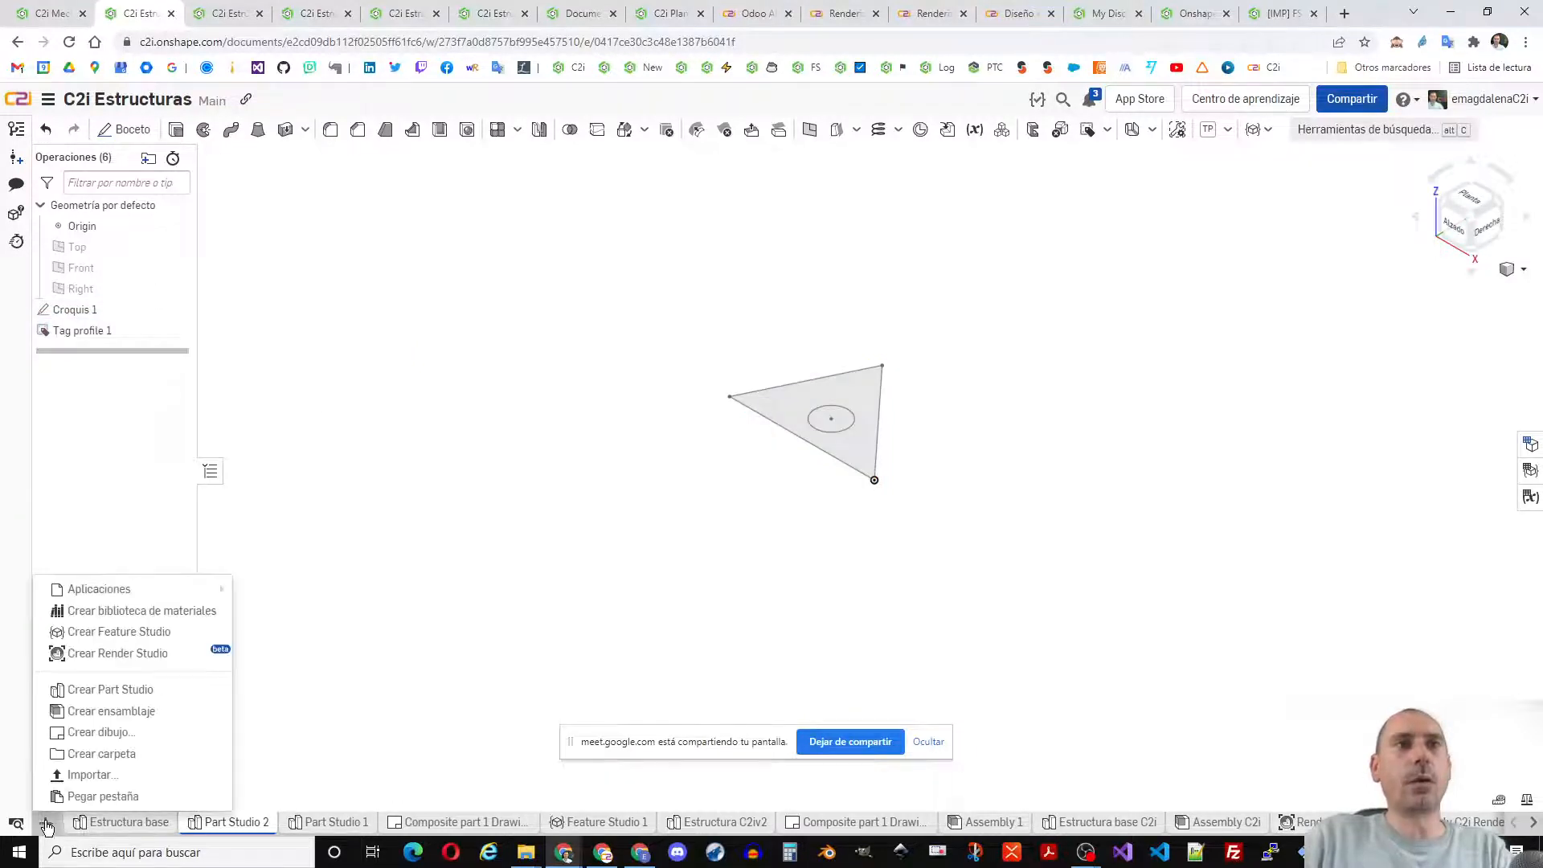
pyautogui.click(147, 689)
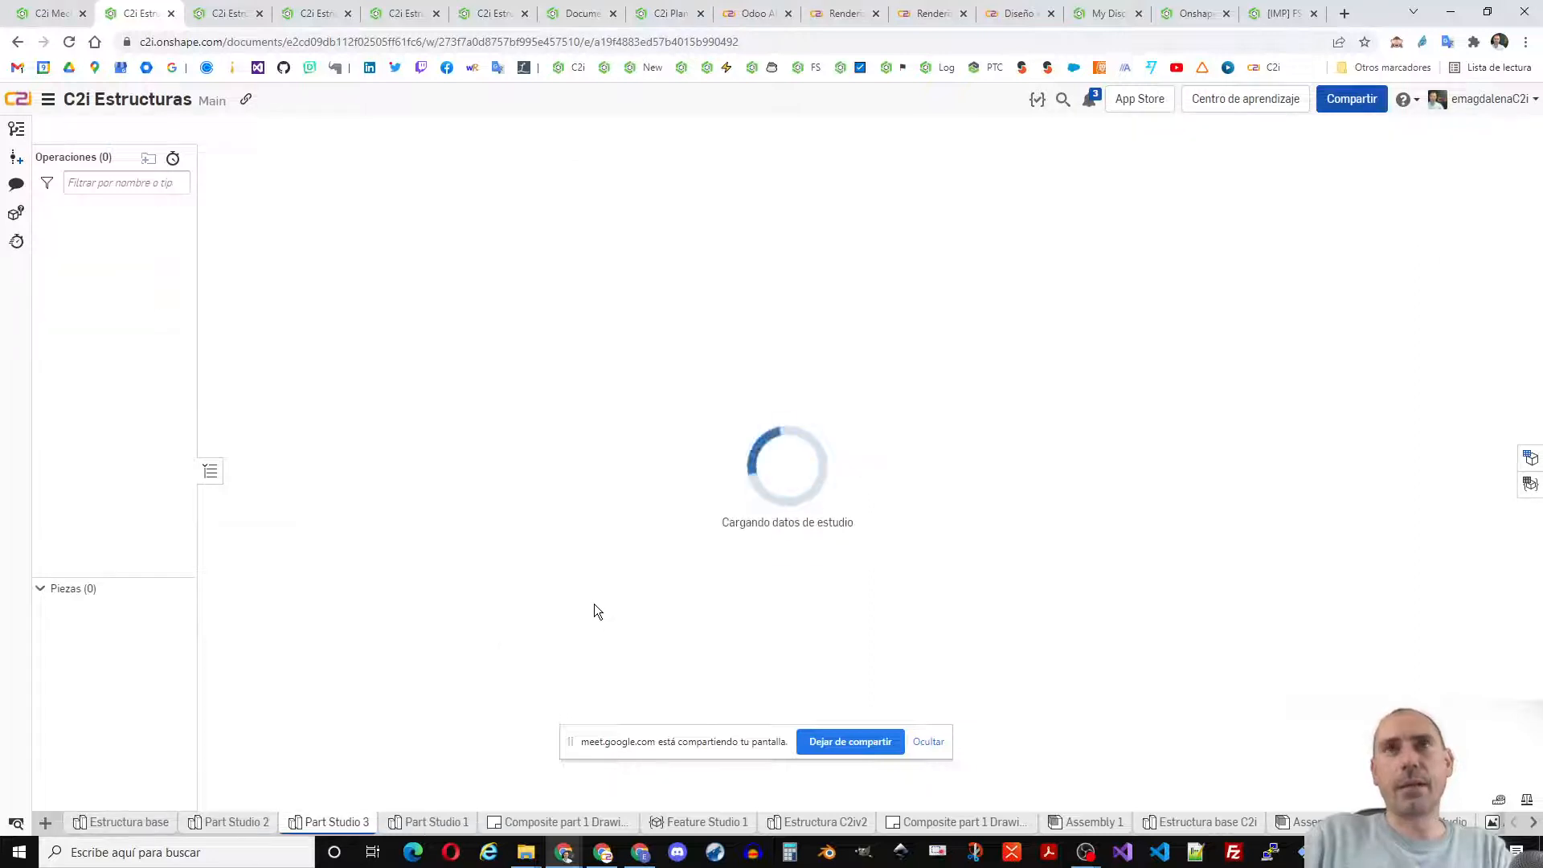
pyautogui.rightClick(634, 490)
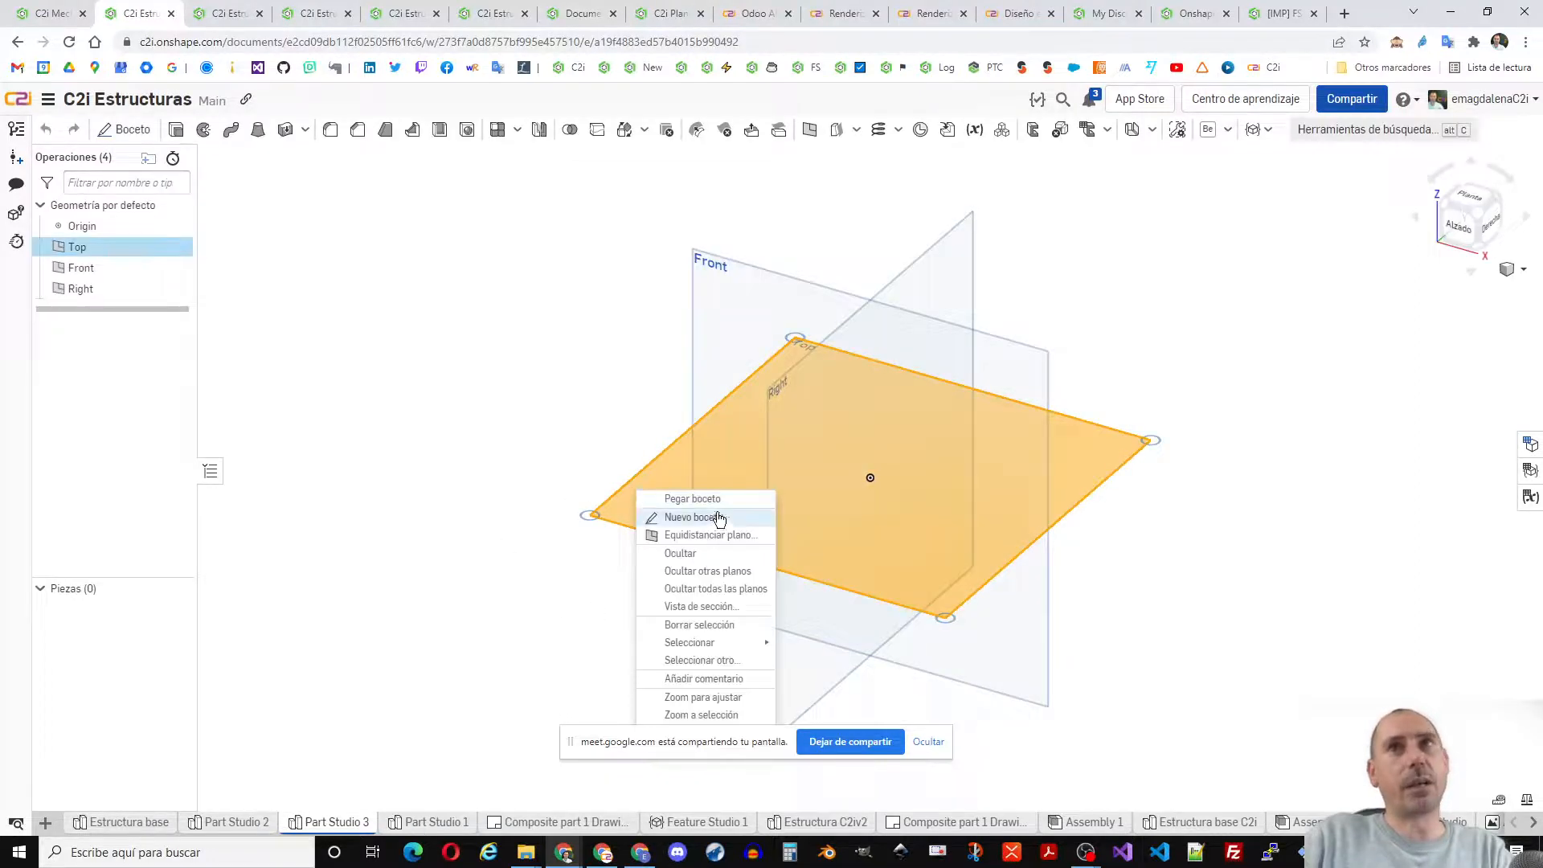
pyautogui.click(688, 510)
pyautogui.press('n')
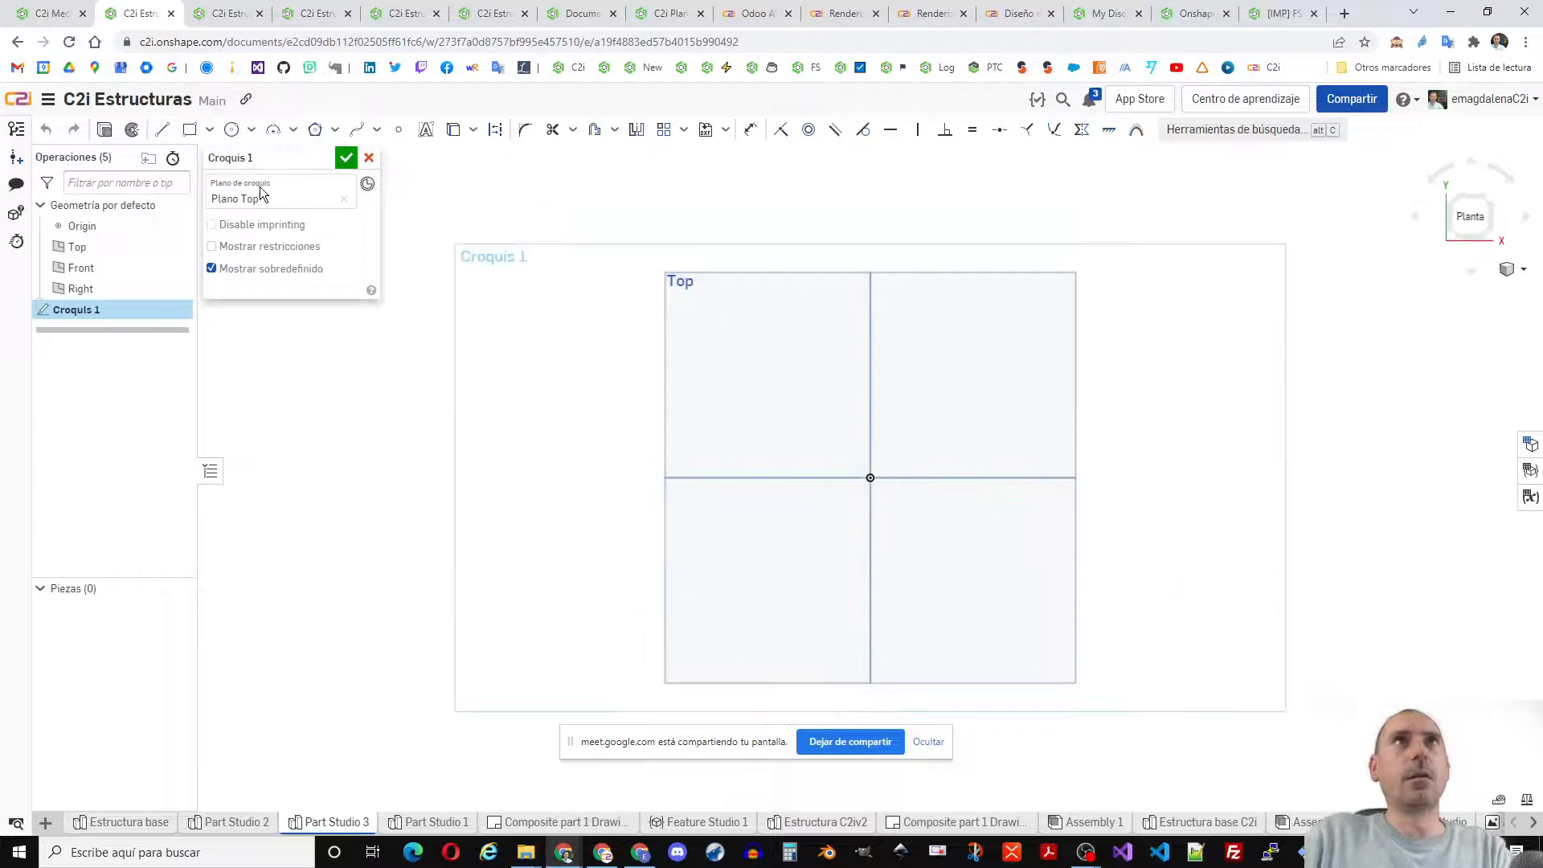
# - Sketch a 640 by 480 mm rectangle with one corner at the origin and accept the sketch
pyautogui.click(189, 130)
pyautogui.click(871, 478)
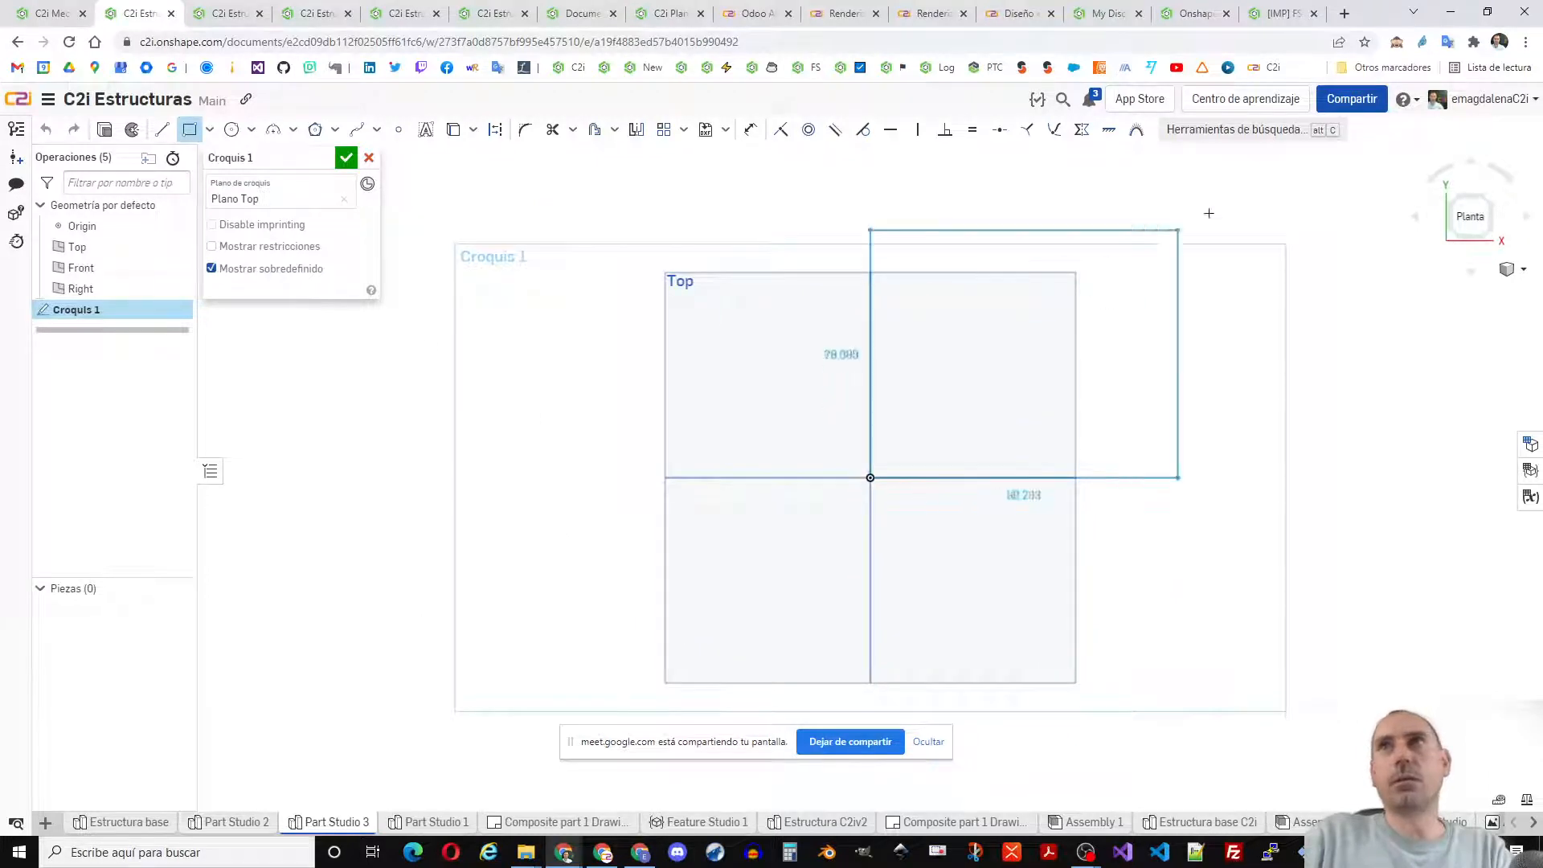
pyautogui.write('600')
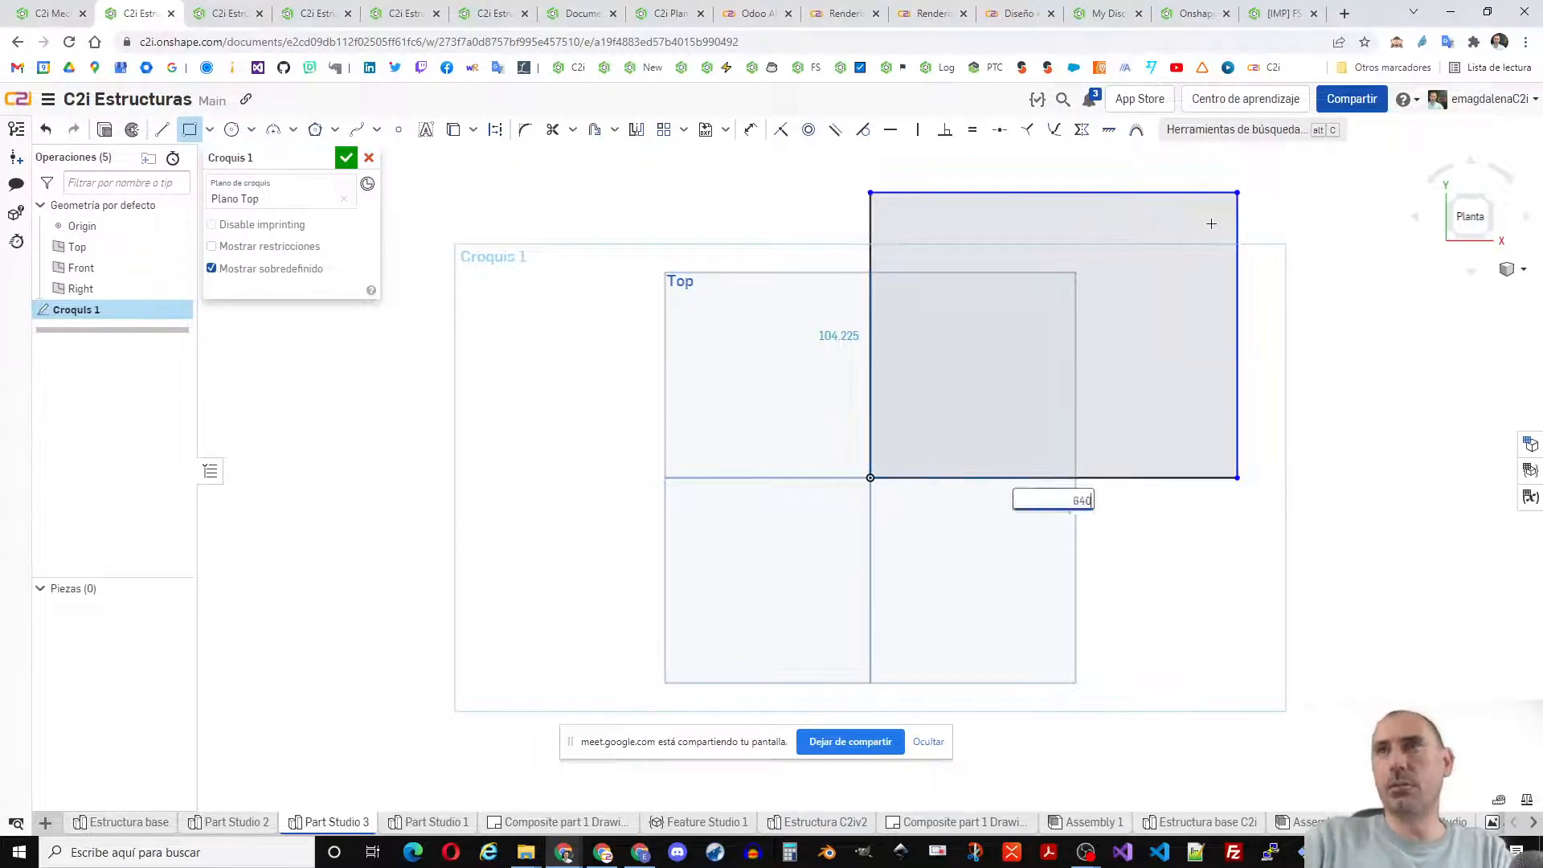
pyautogui.press('Return')
pyautogui.write('480')
pyautogui.press('Return')
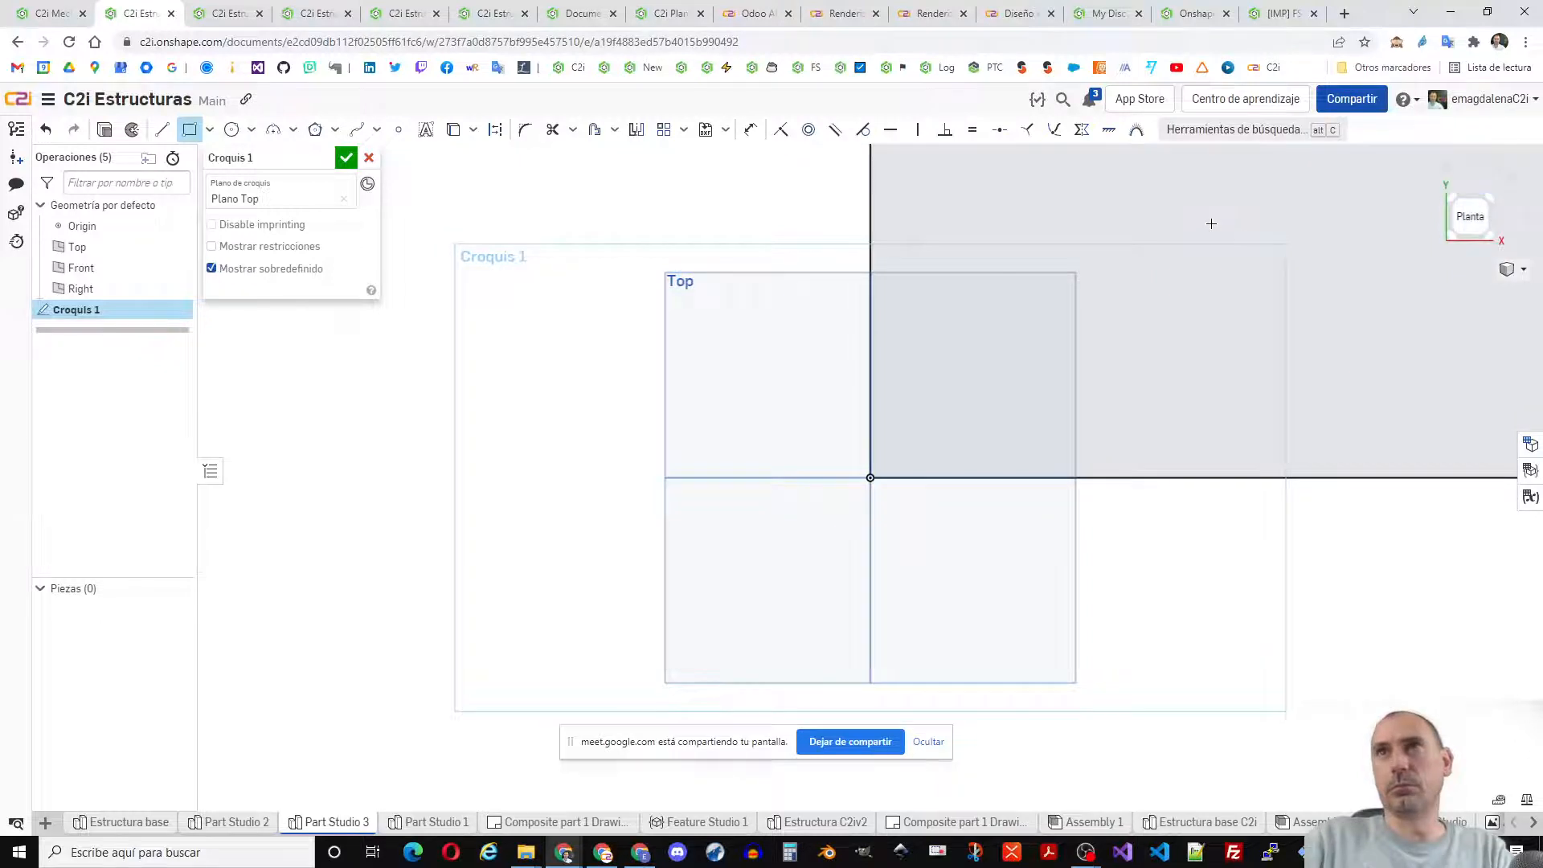
pyautogui.press('f')
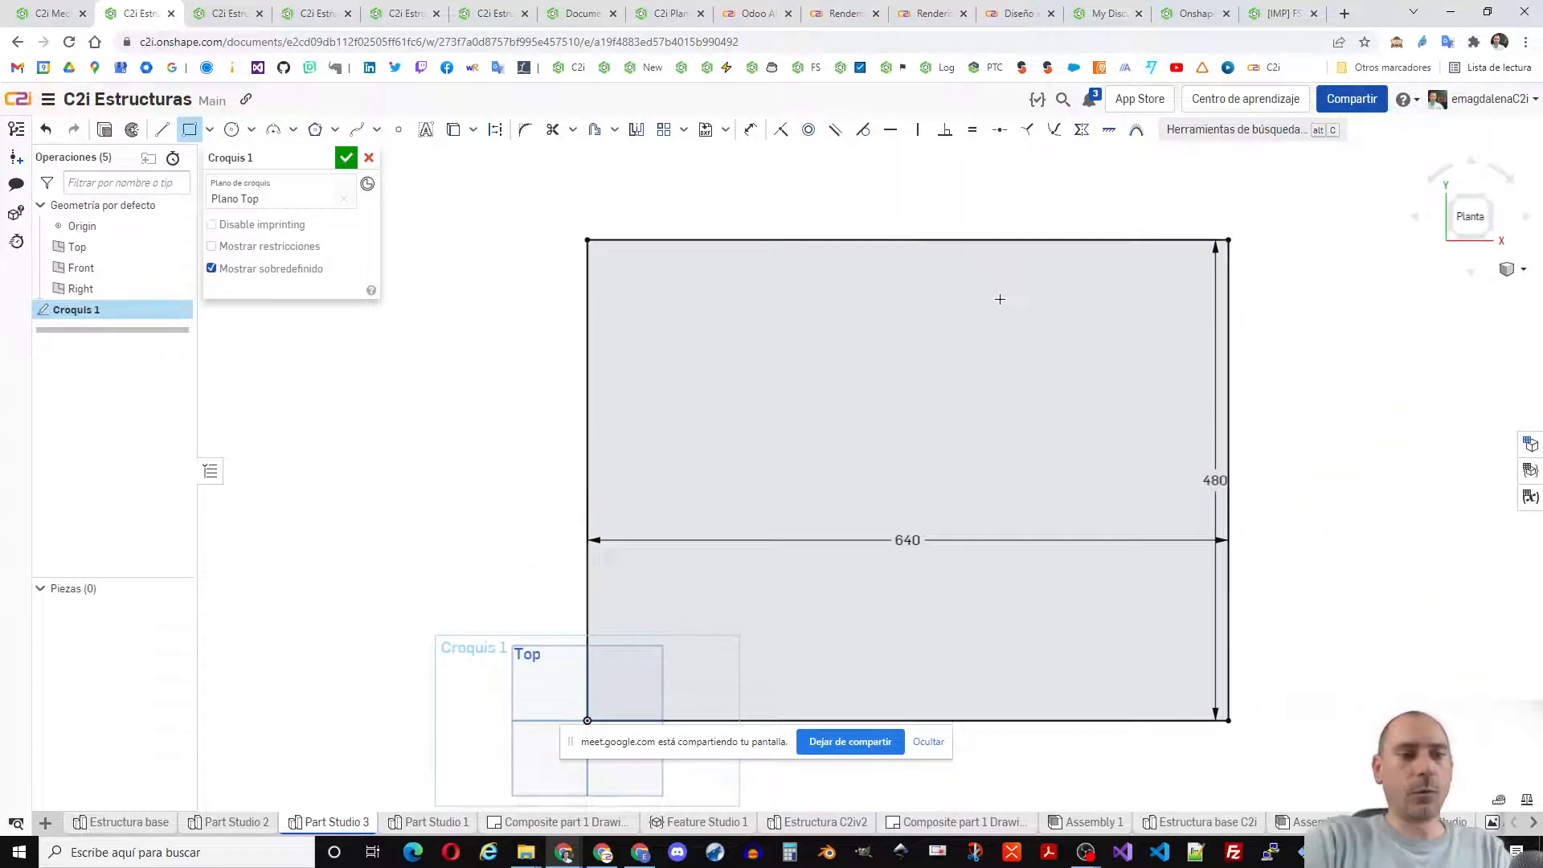
pyautogui.hotkey('shift', '7')
pyautogui.click(345, 158)
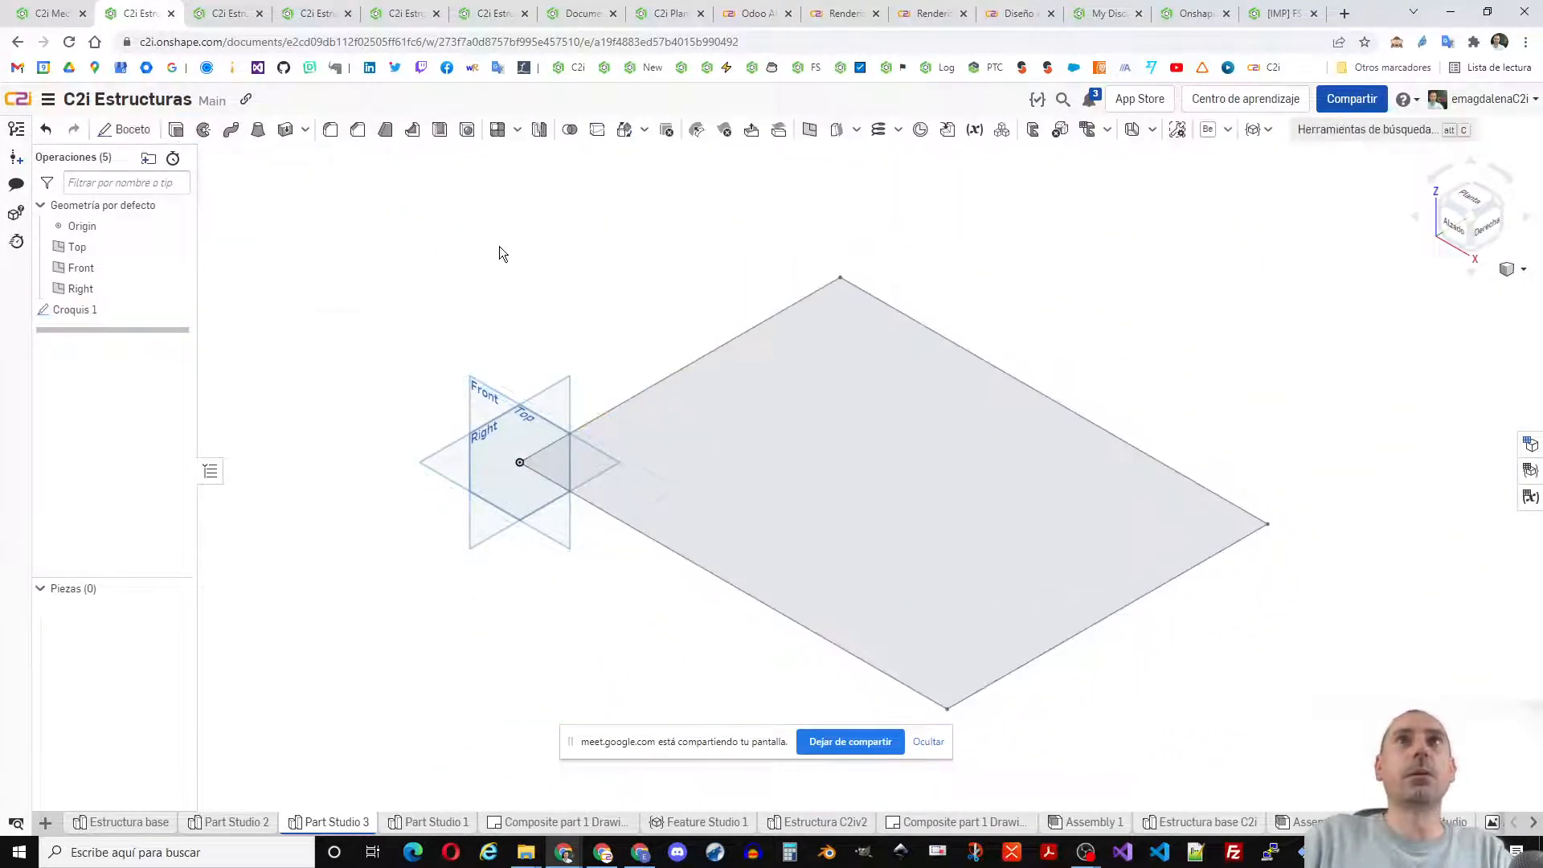
# - Hide the reference planes and start a Frame with the sketch profile from Part Studio 2 of the current document
pyautogui.press('p')
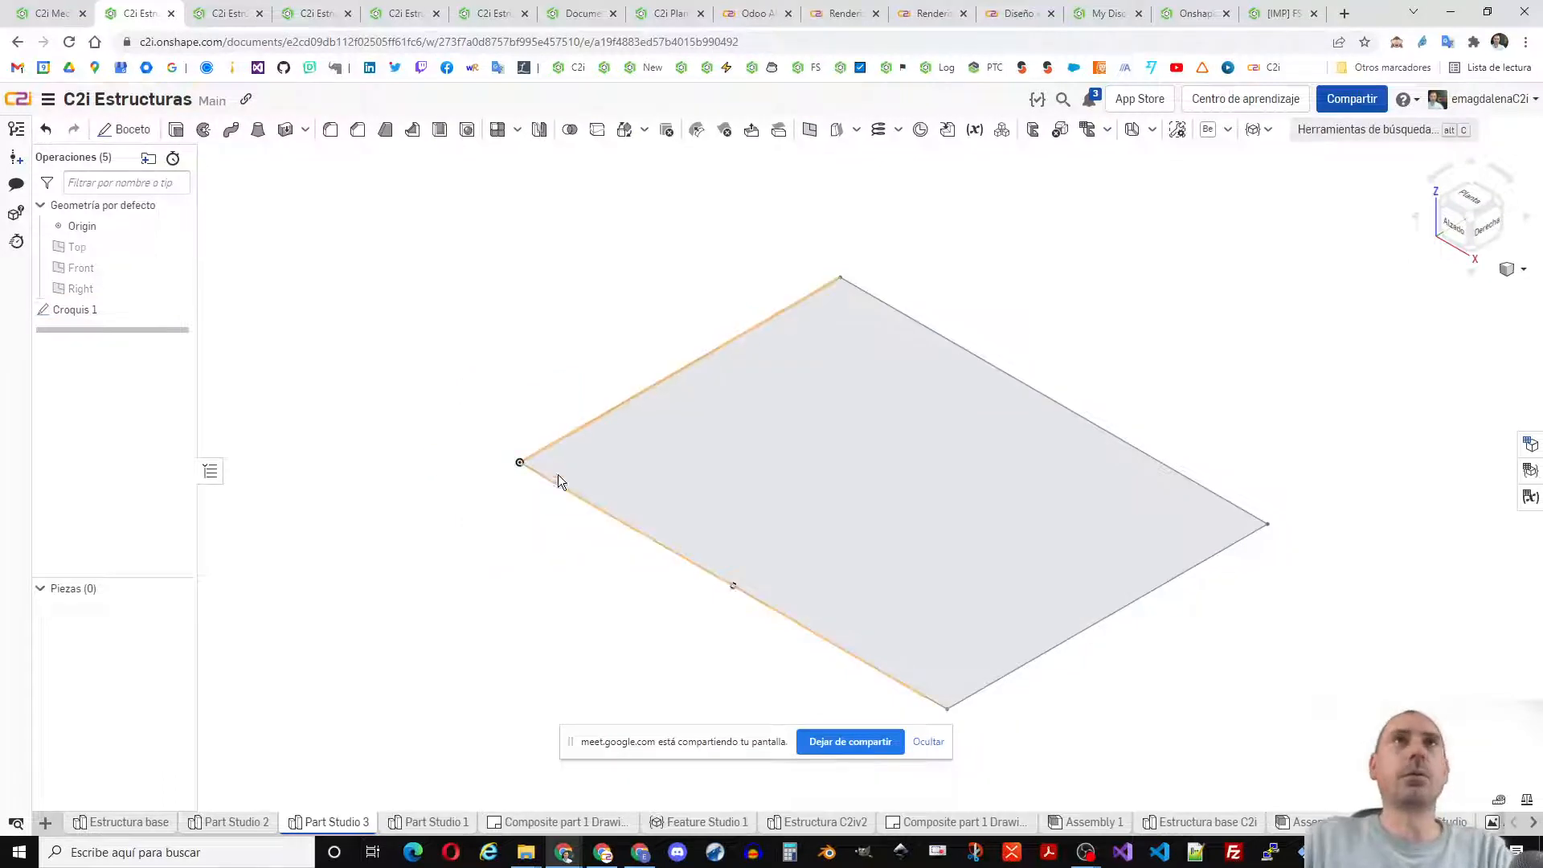
pyautogui.click(1033, 129)
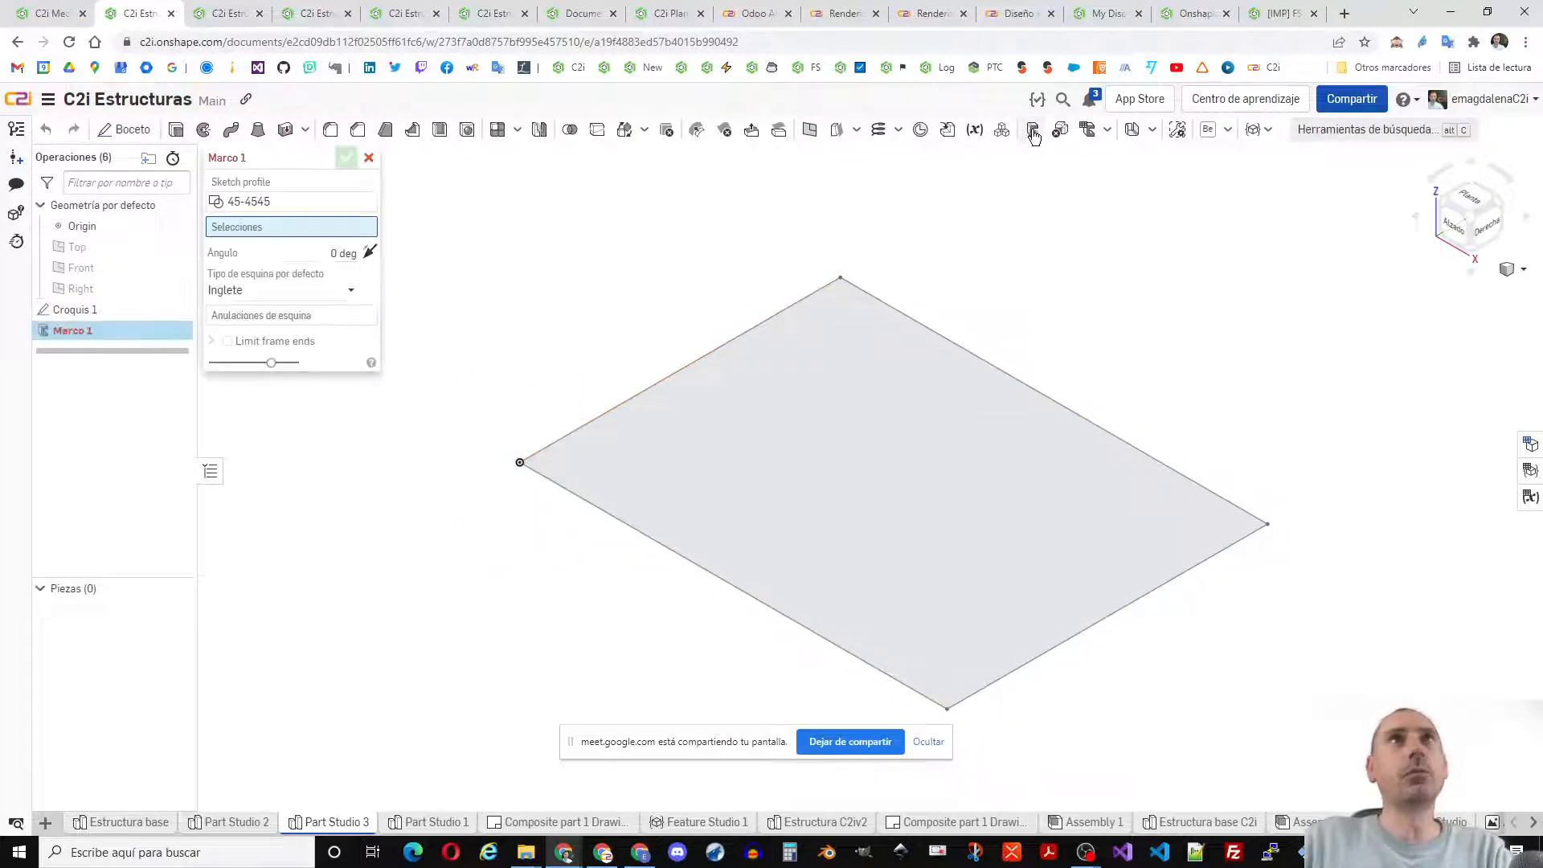
pyautogui.click(299, 201)
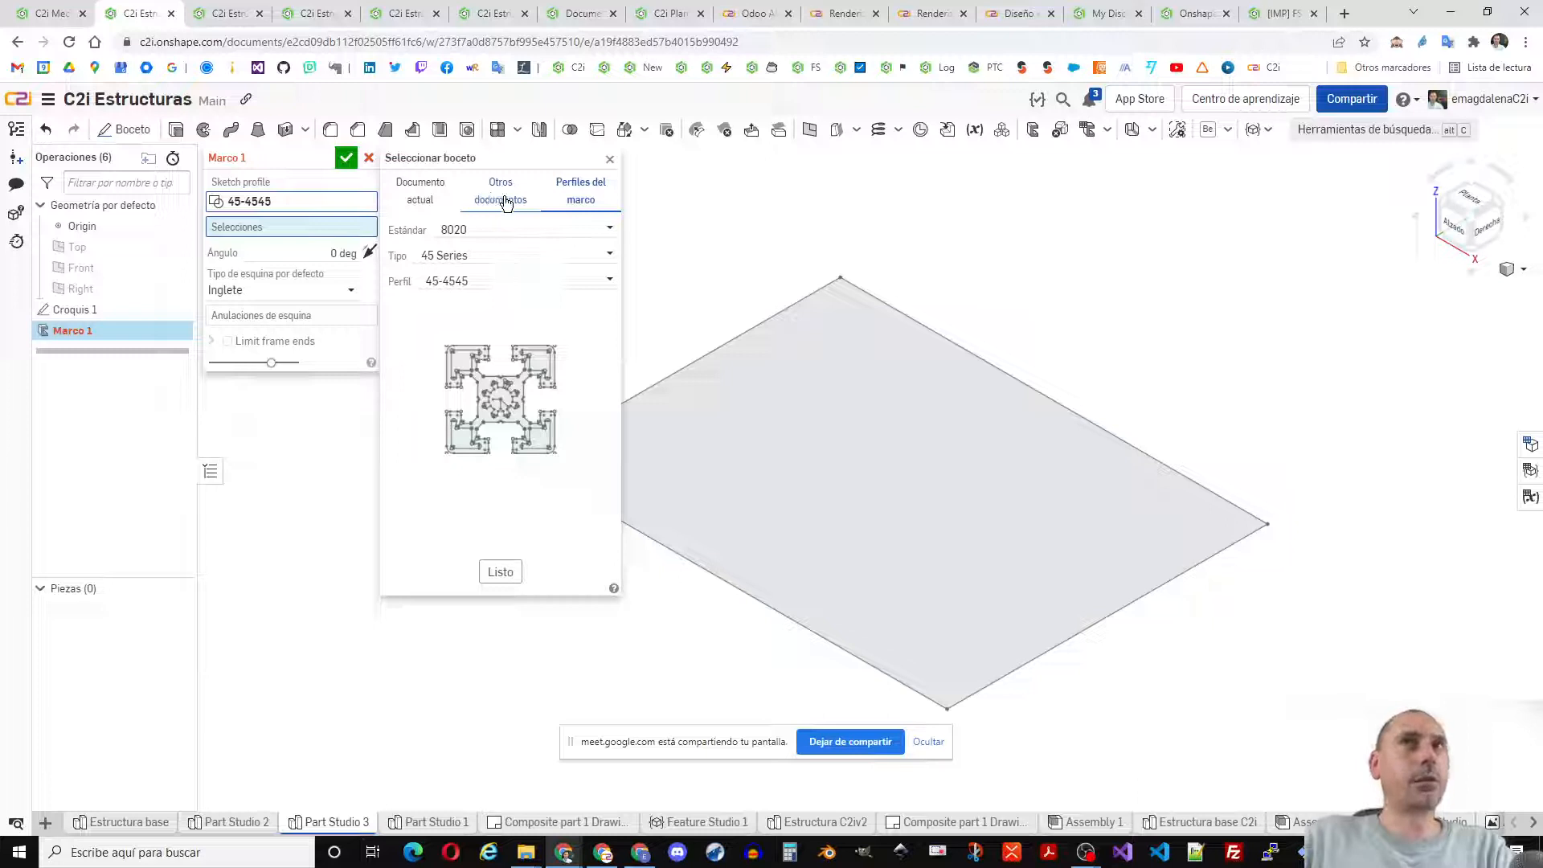
pyautogui.click(421, 196)
pyautogui.click(500, 202)
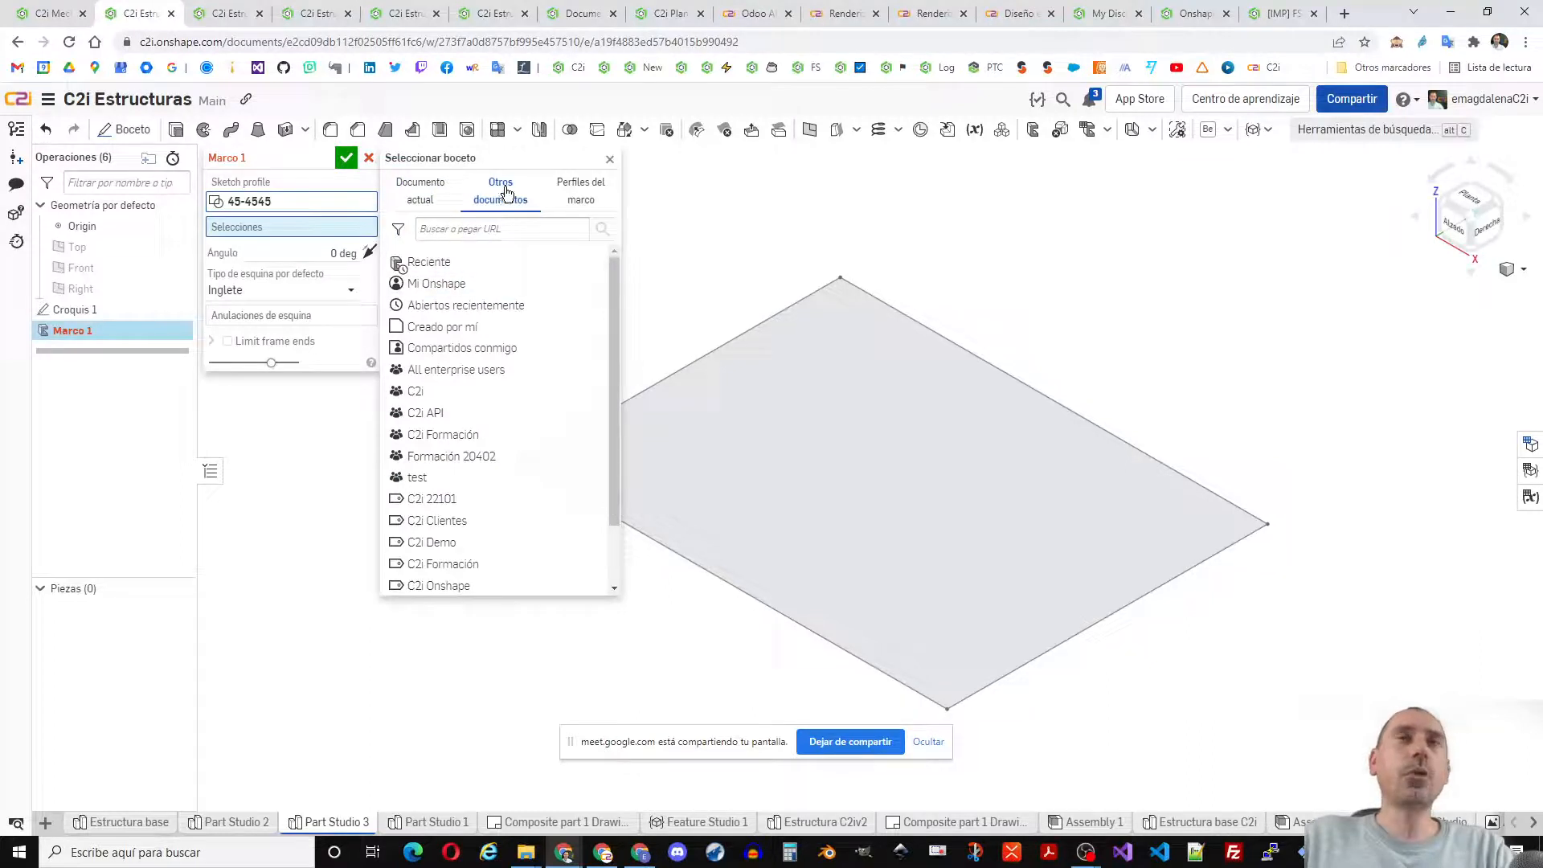
pyautogui.click(430, 203)
pyautogui.click(387, 426)
pyautogui.click(486, 459)
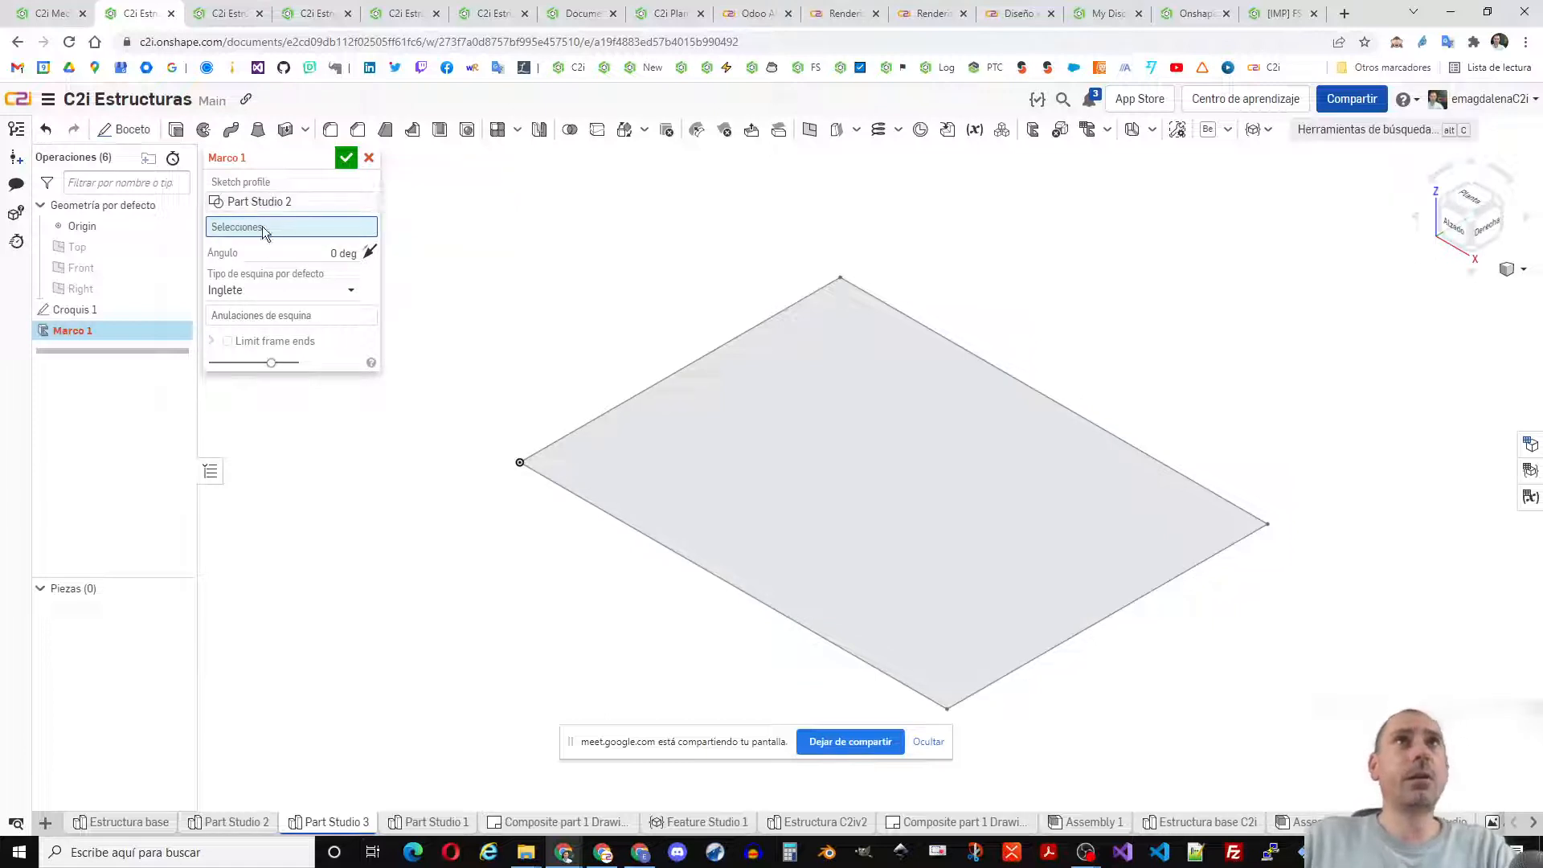
# - Run the frame along all four rectangle edges, align the profile by its lower inner corner point, and accept it
pyautogui.click(567, 427)
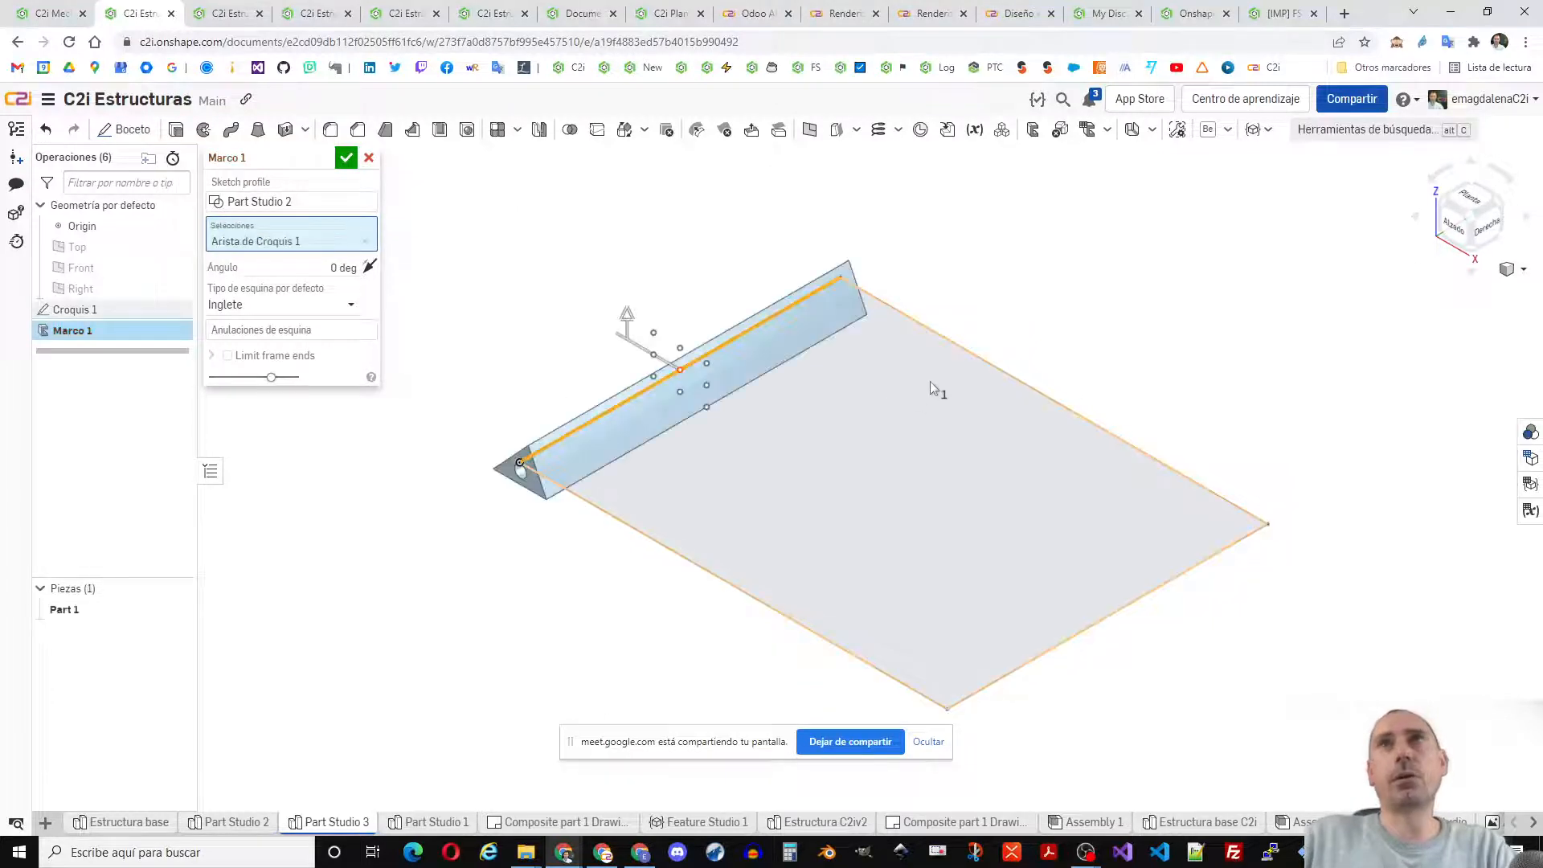
pyautogui.click(967, 352)
pyautogui.click(1064, 639)
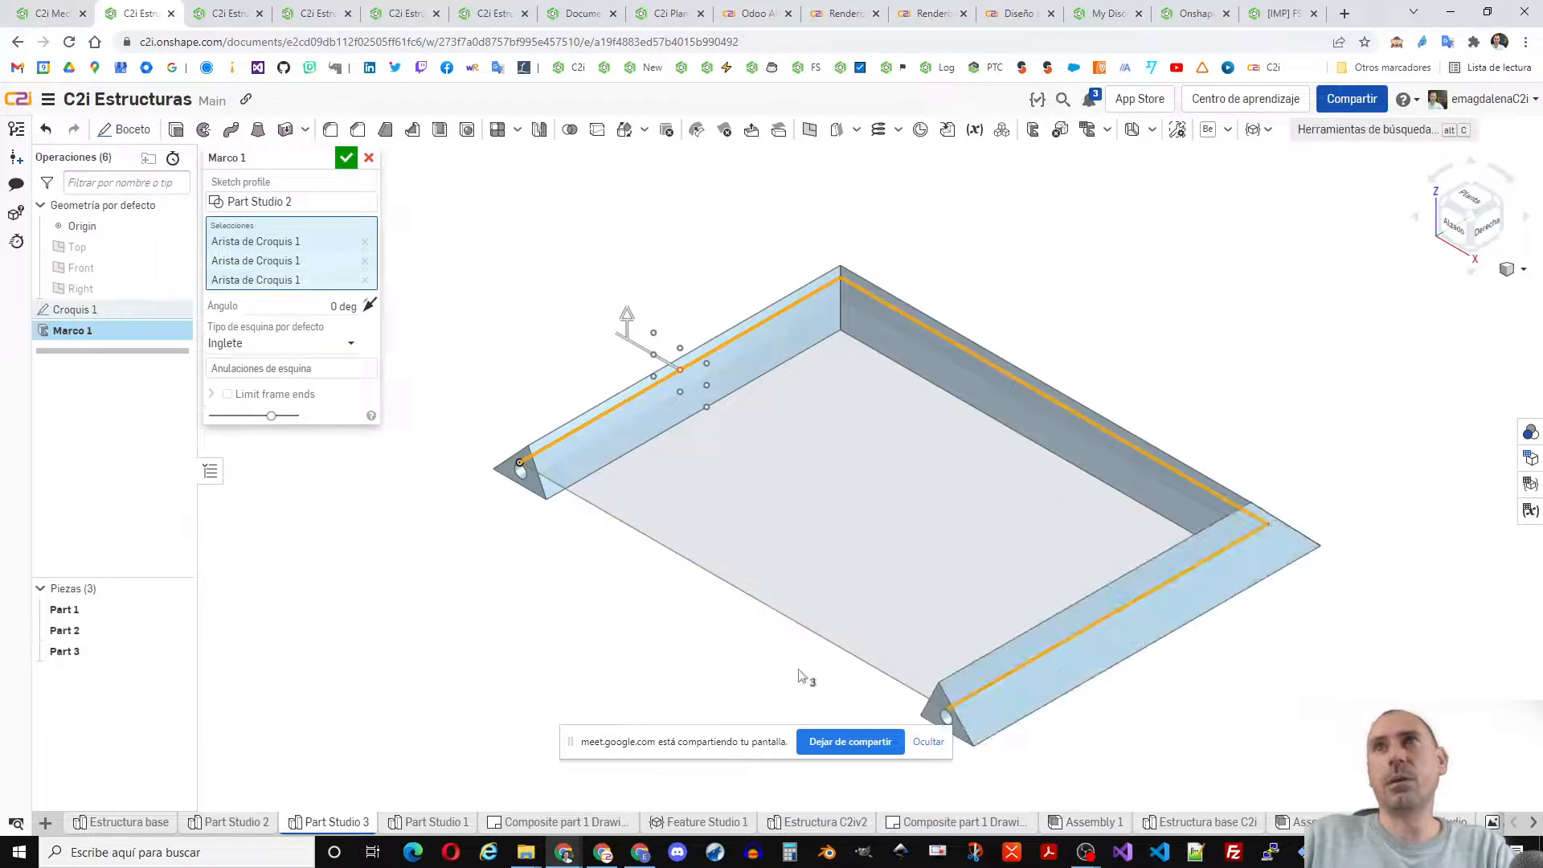
pyautogui.click(818, 640)
pyautogui.click(707, 410)
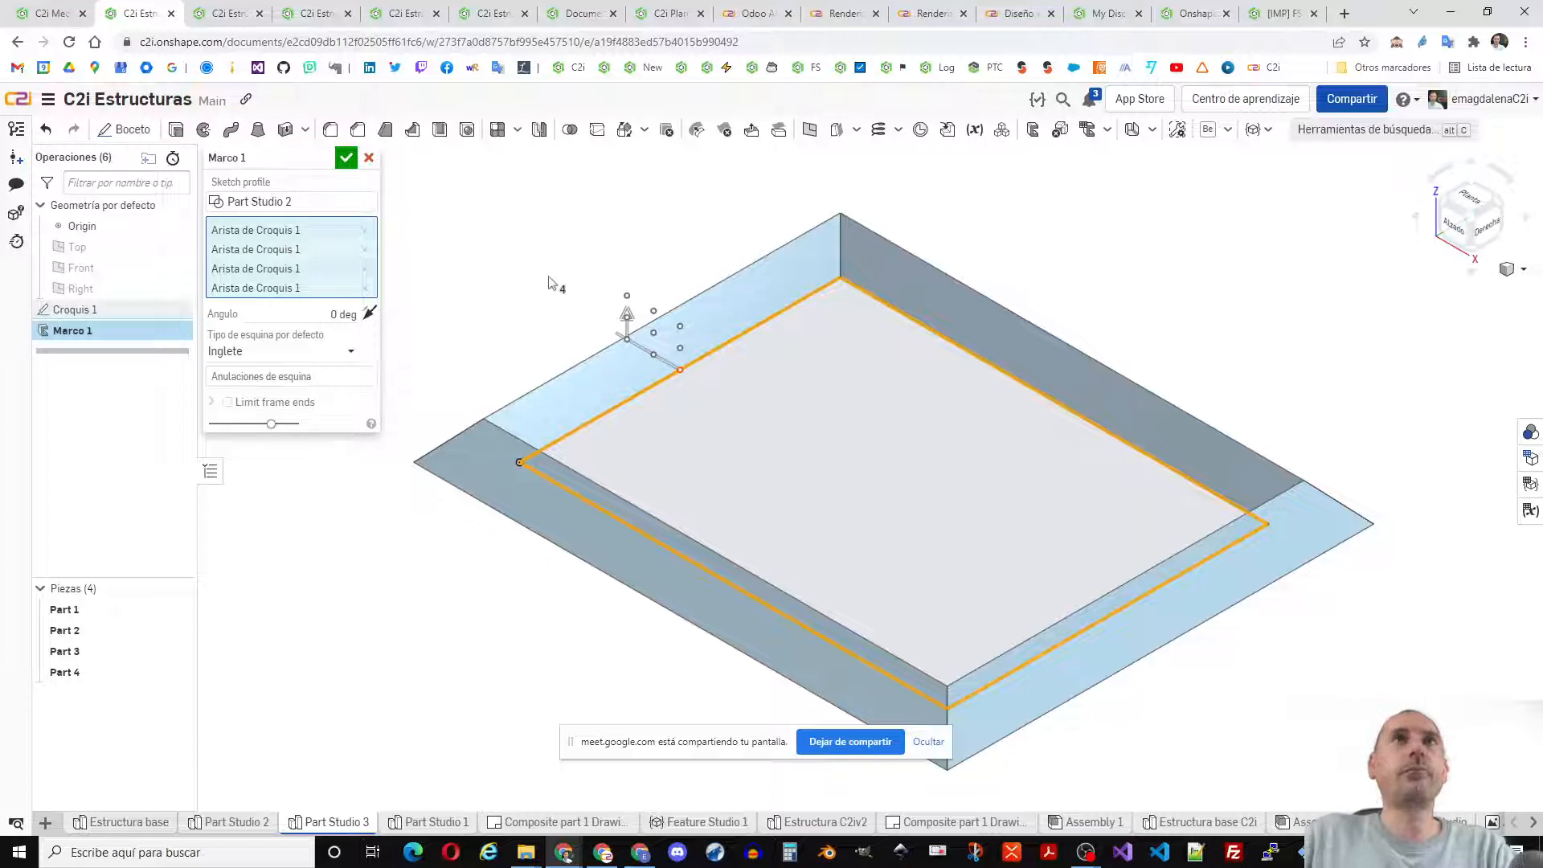
pyautogui.moveTo(540, 565)
pyautogui.mouseDown(button='right')
pyautogui.moveTo(581, 489)
pyautogui.moveTo(572, 553)
pyautogui.moveTo(560, 545)
pyautogui.mouseUp(button='right')
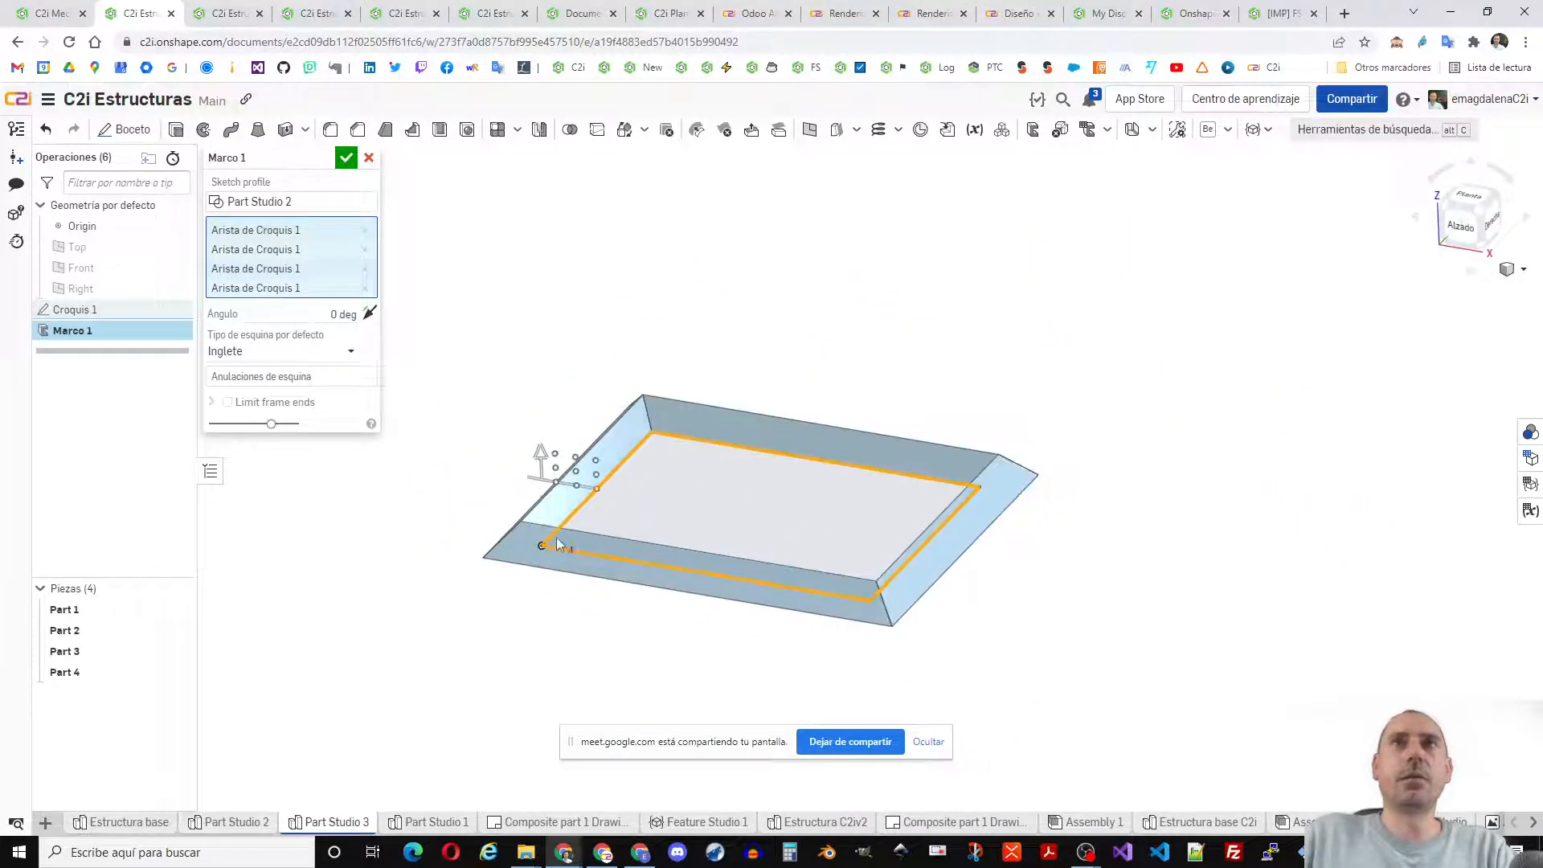
pyautogui.click(346, 158)
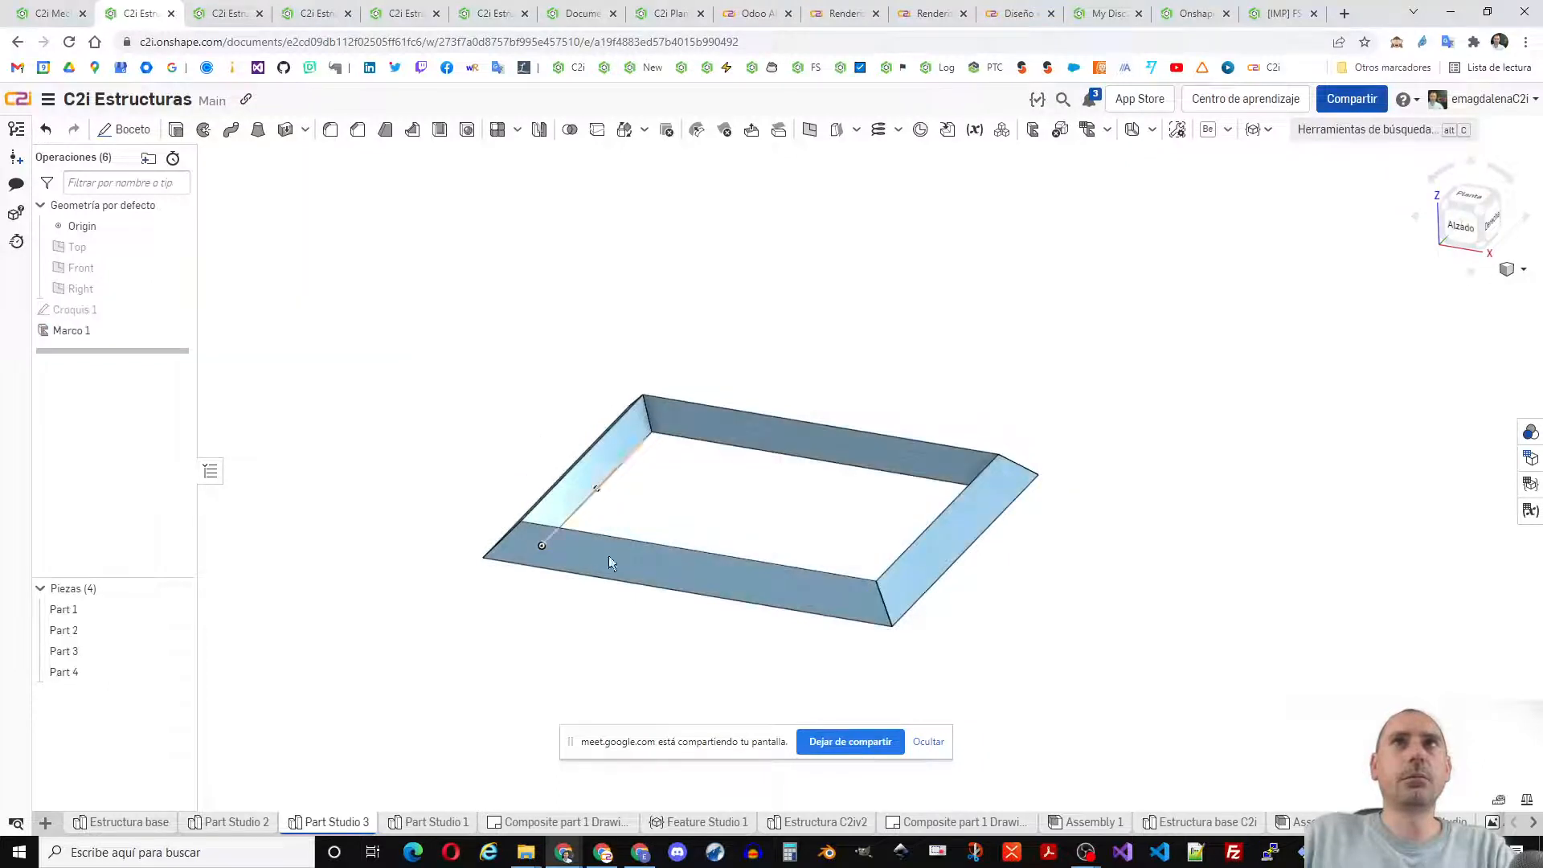
# - Create a cut list of all frames and review the columns of its table
pyautogui.click(1087, 130)
pyautogui.click(314, 185)
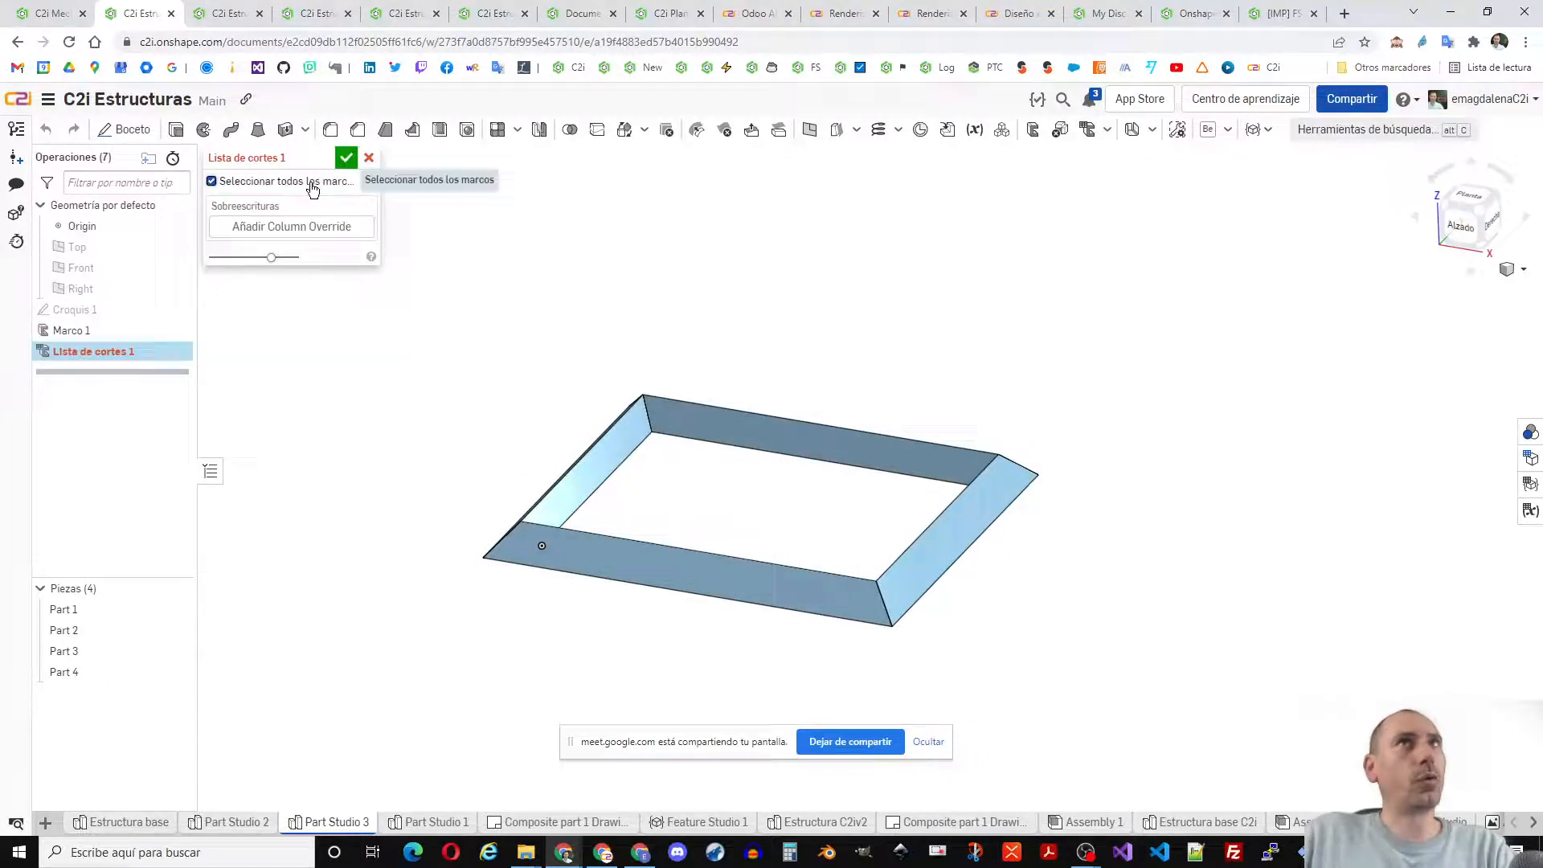
pyautogui.click(346, 159)
pyautogui.click(1529, 470)
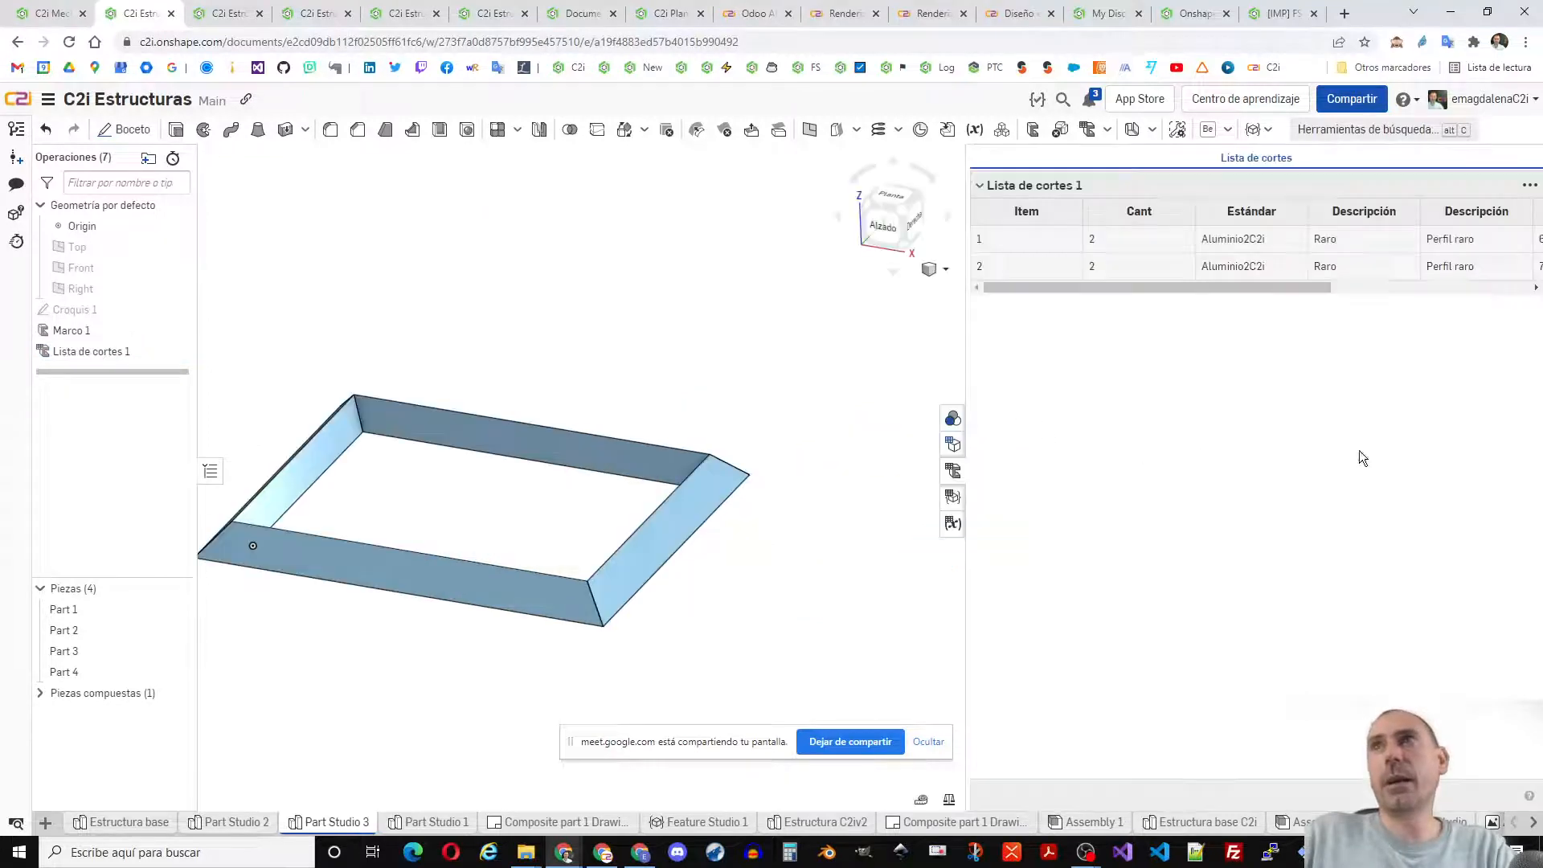
pyautogui.moveTo(1161, 287); pyautogui.dragTo(1211, 286)
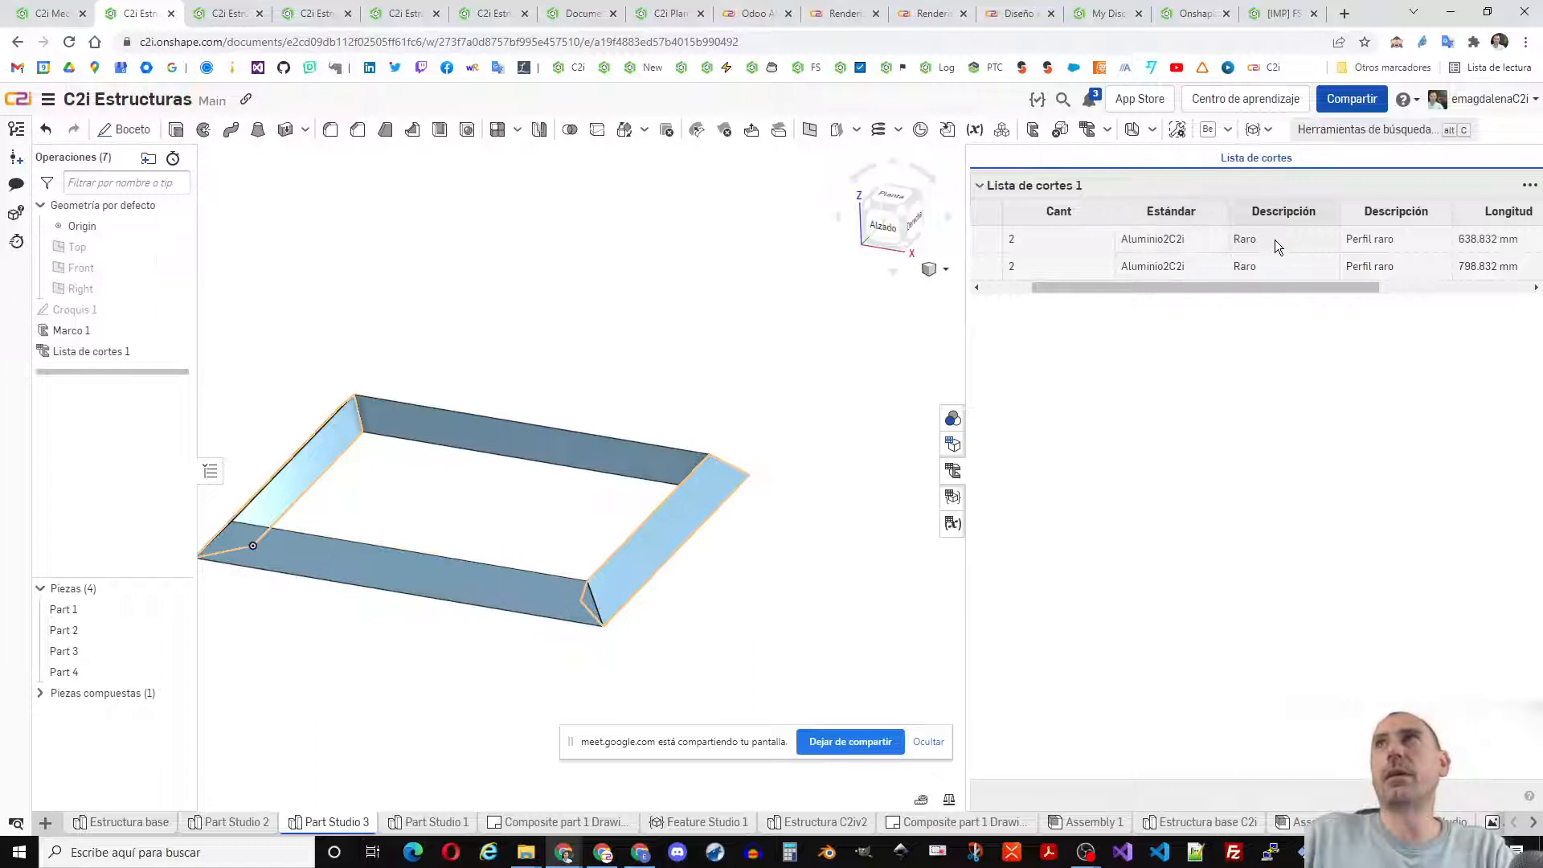
pyautogui.moveTo(1329, 290); pyautogui.dragTo(1424, 281)
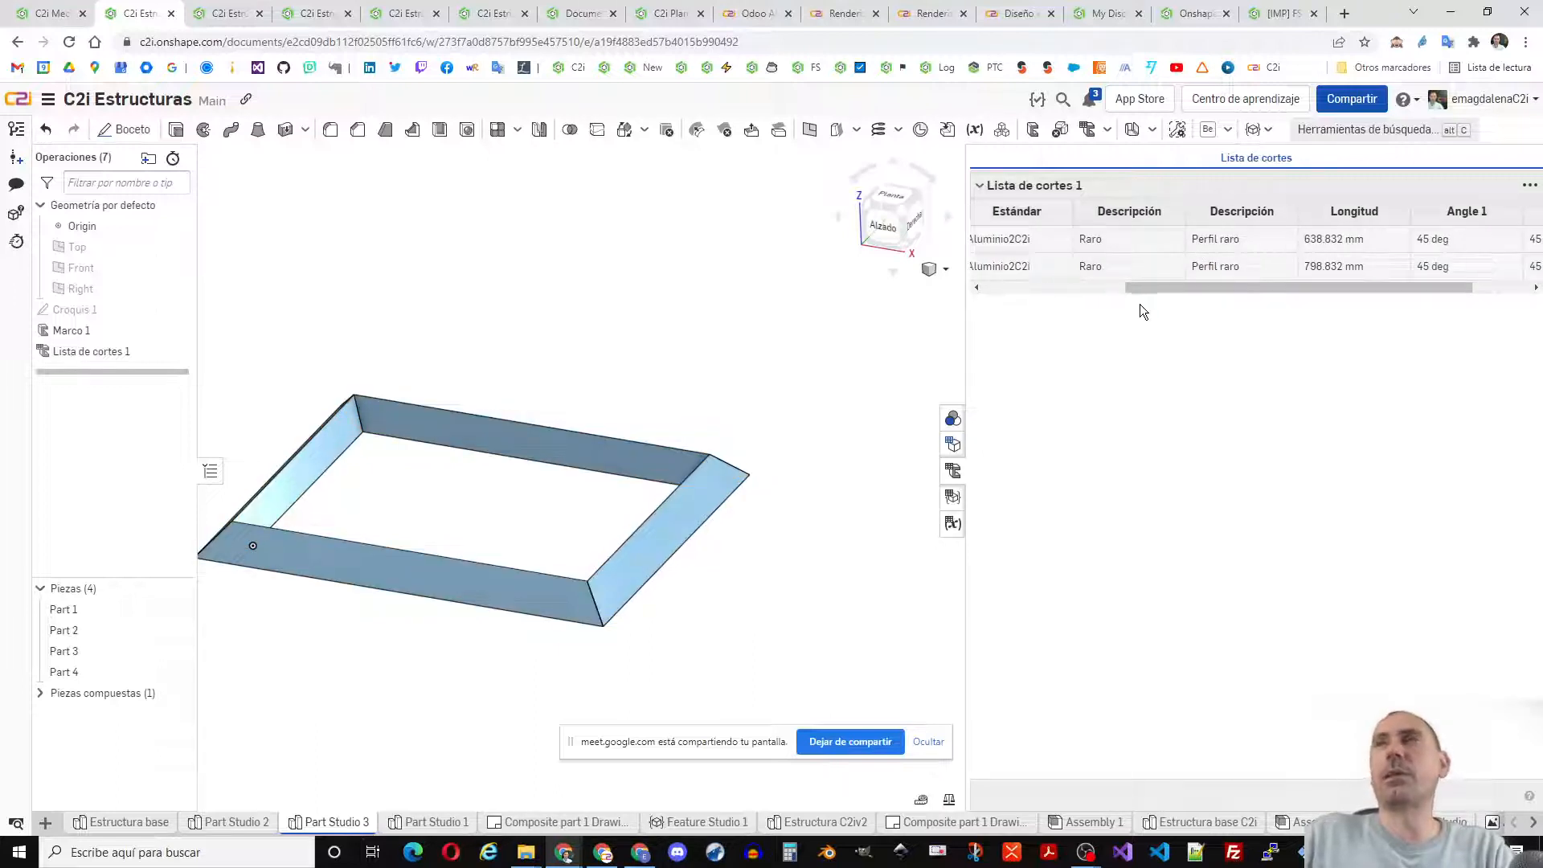
pyautogui.moveTo(1233, 291)
pyautogui.mouseDown()
pyautogui.moveTo(1143, 290)
pyautogui.moveTo(1254, 287)
pyautogui.mouseUp()
pyautogui.moveTo(1376, 284); pyautogui.dragTo(1467, 287)
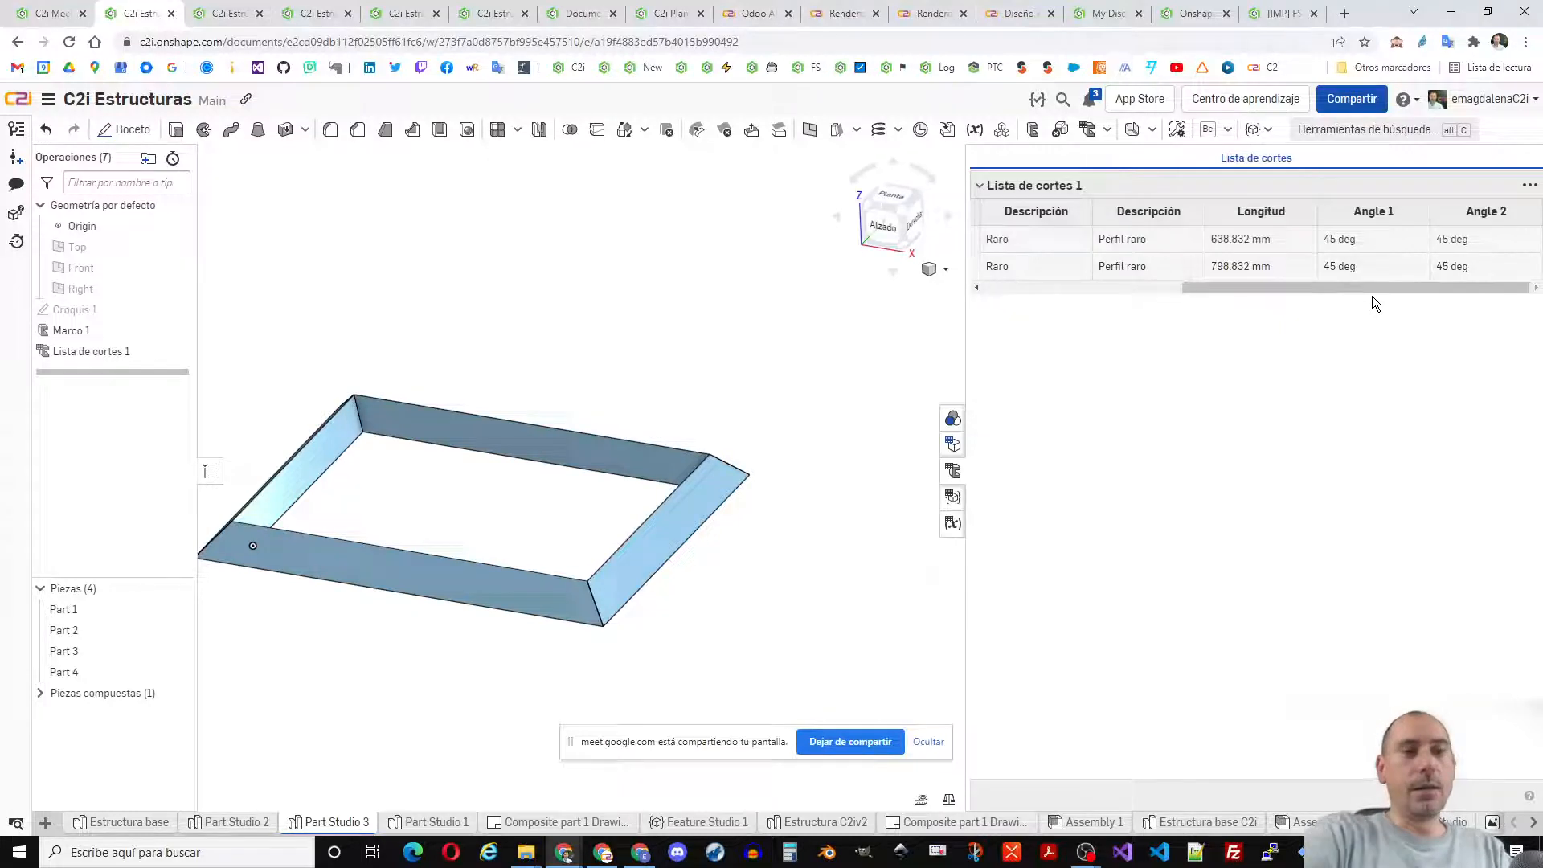
pyautogui.hotkey('shift', '7')
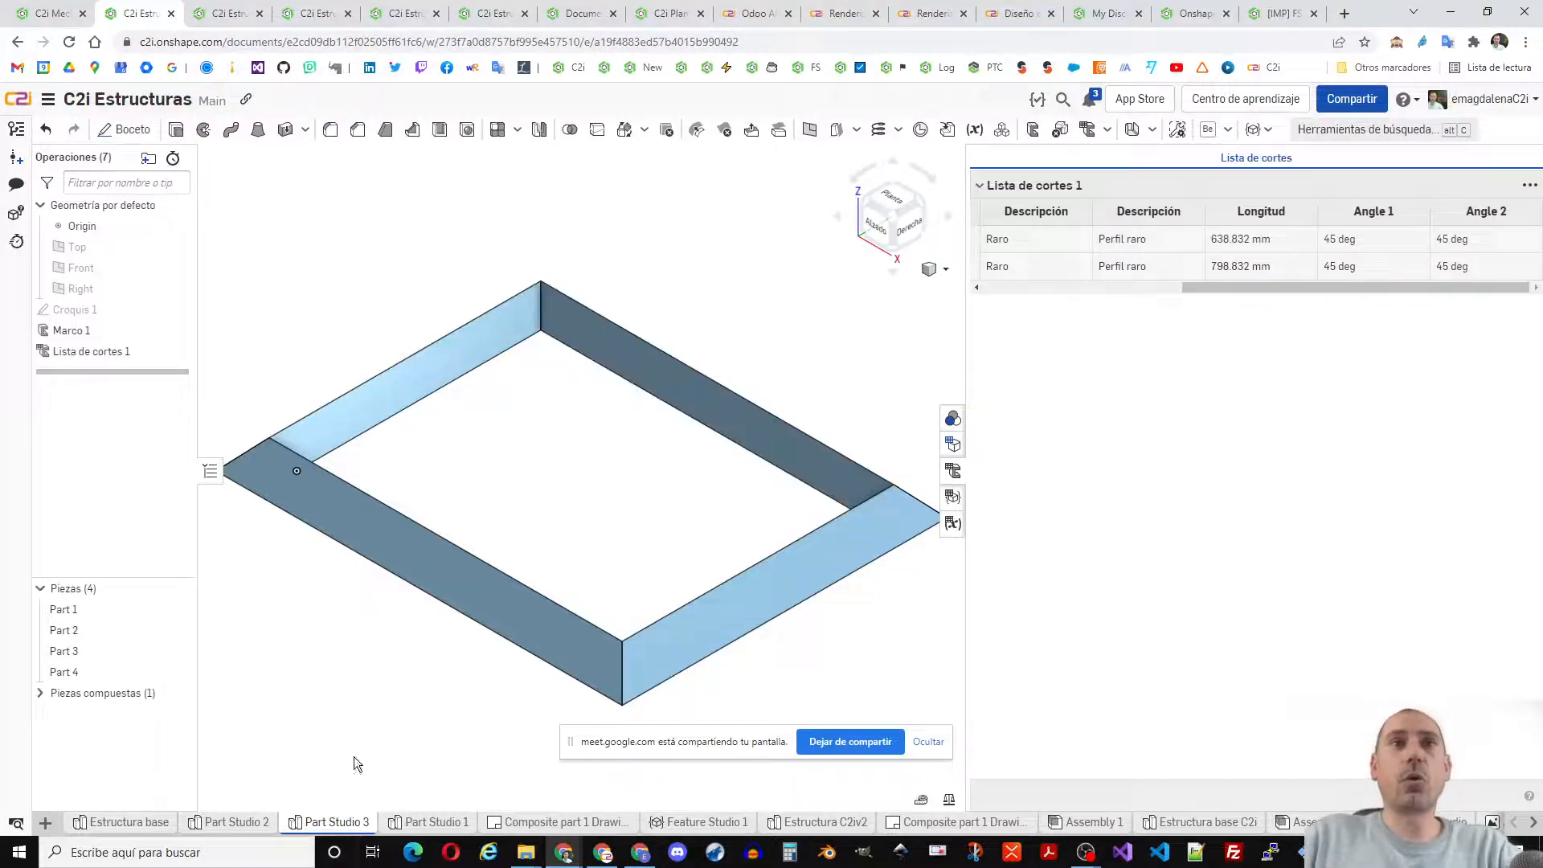
# - Go to Estructura C2iv2 and examine the frame selection and column overrides of its Lista de cortes 1 feature
pyautogui.click(798, 823)
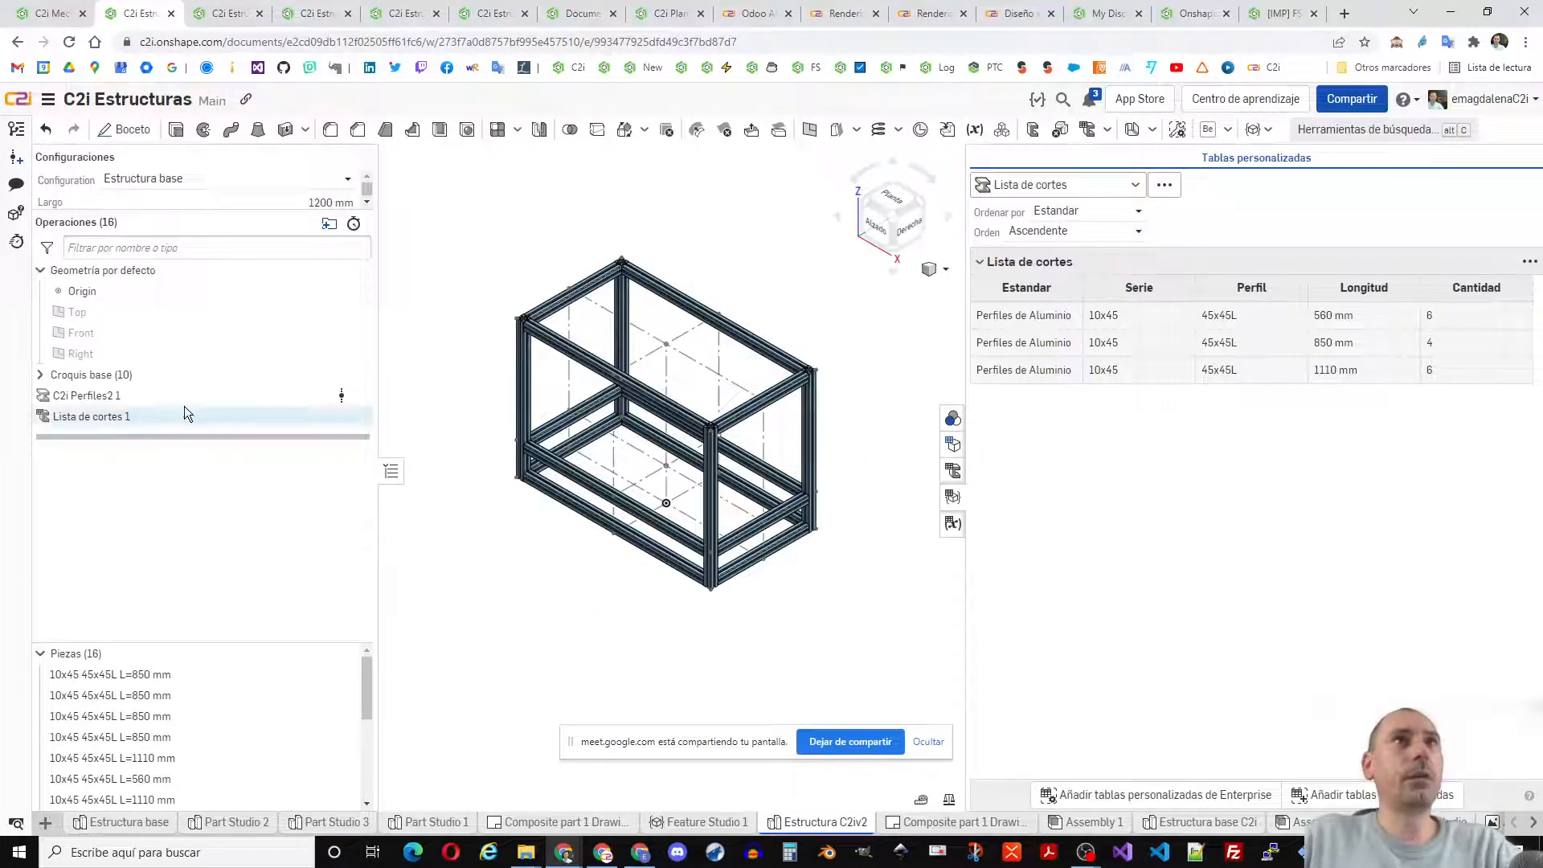
pyautogui.click(125, 418)
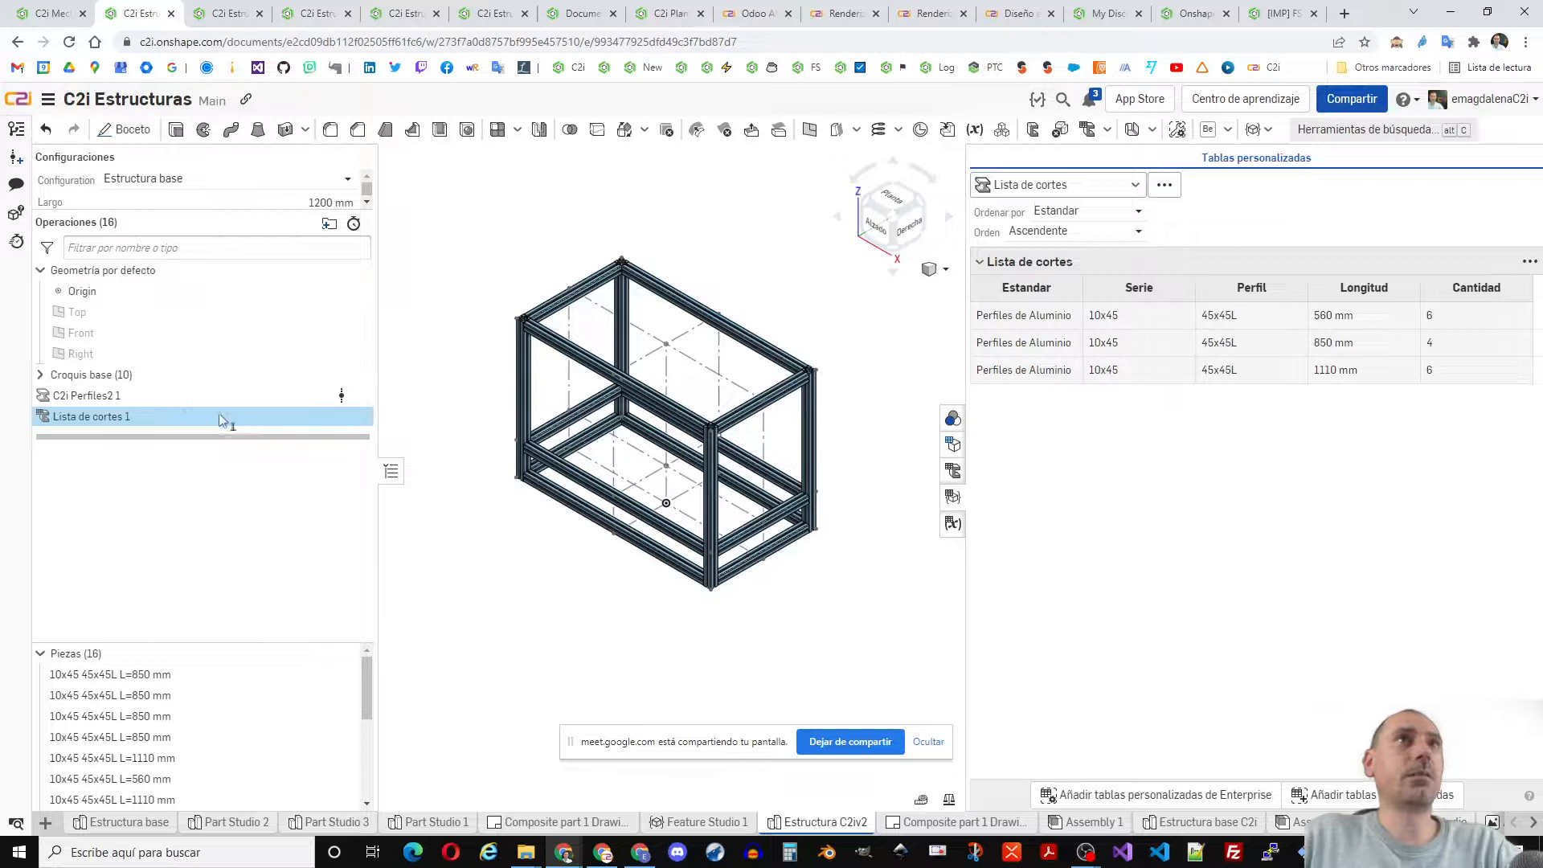
pyautogui.doubleClick(185, 416)
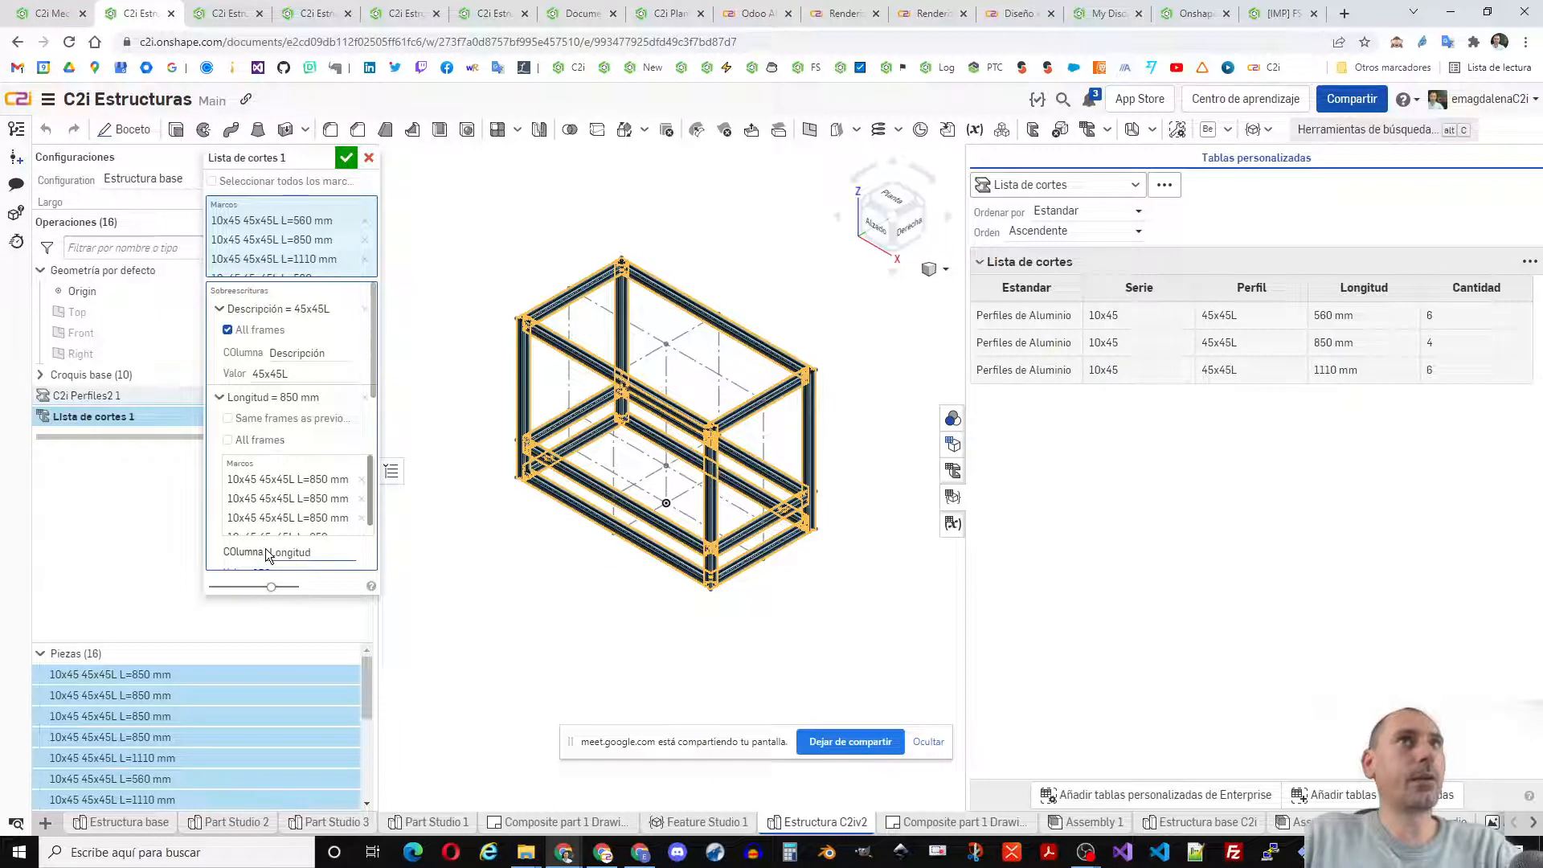
pyautogui.click(219, 309)
pyautogui.click(219, 333)
pyautogui.click(219, 356)
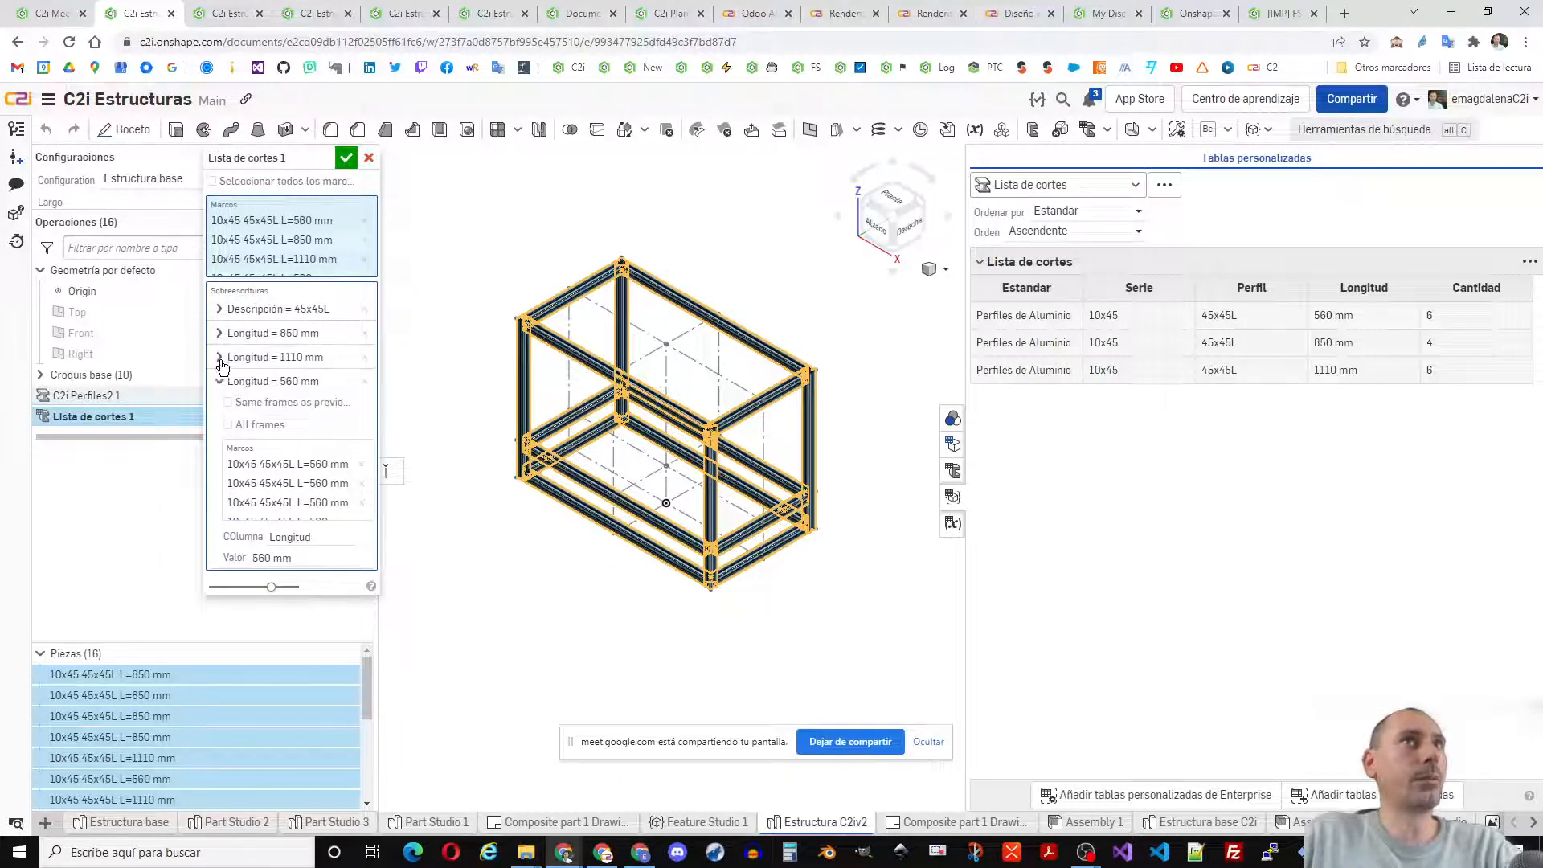
pyautogui.click(221, 381)
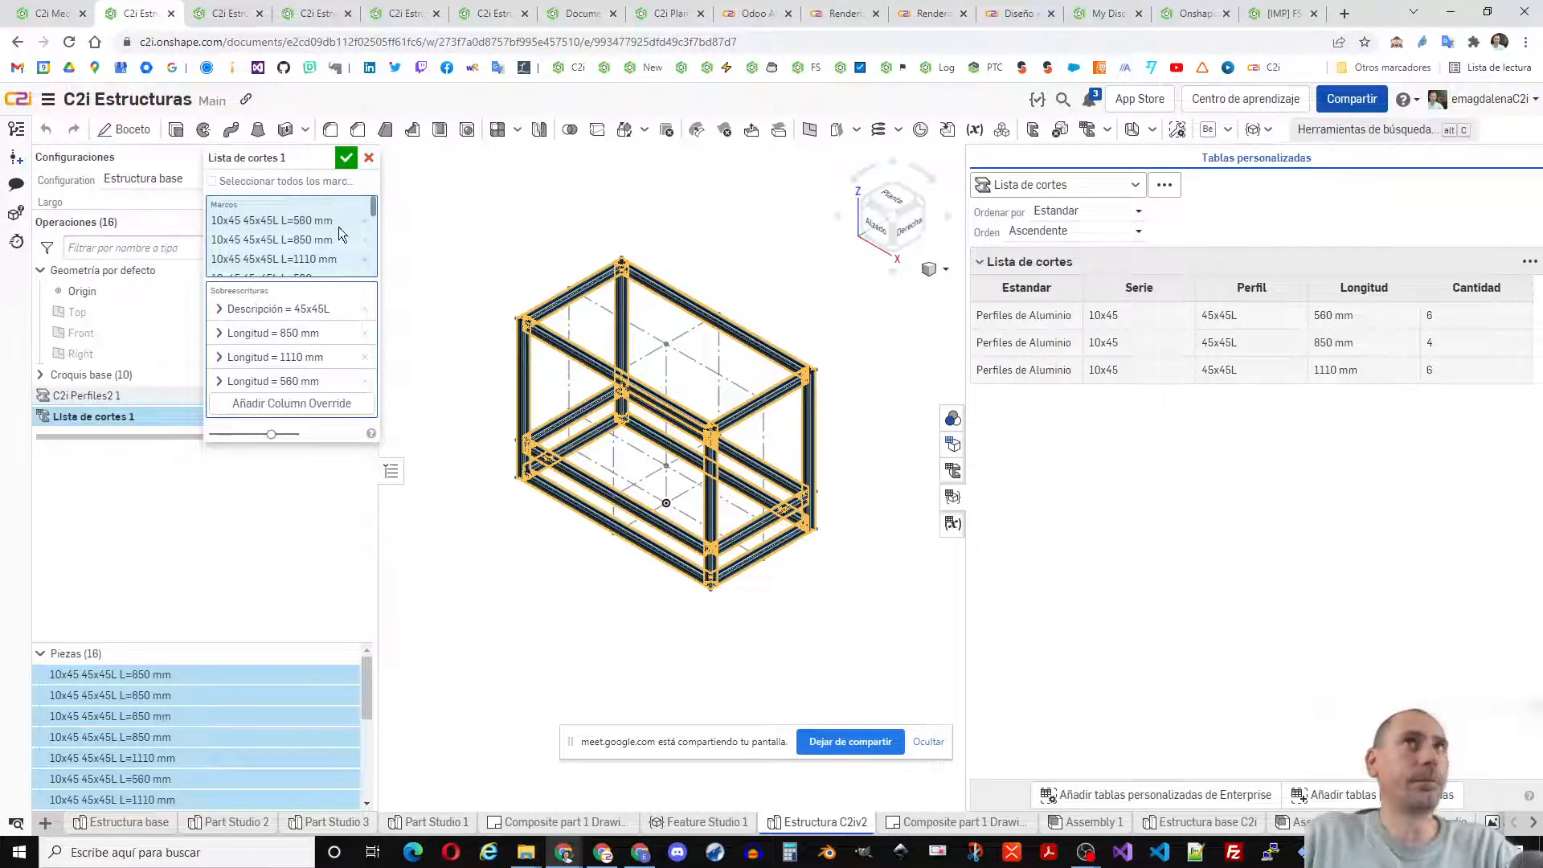
pyautogui.click(346, 158)
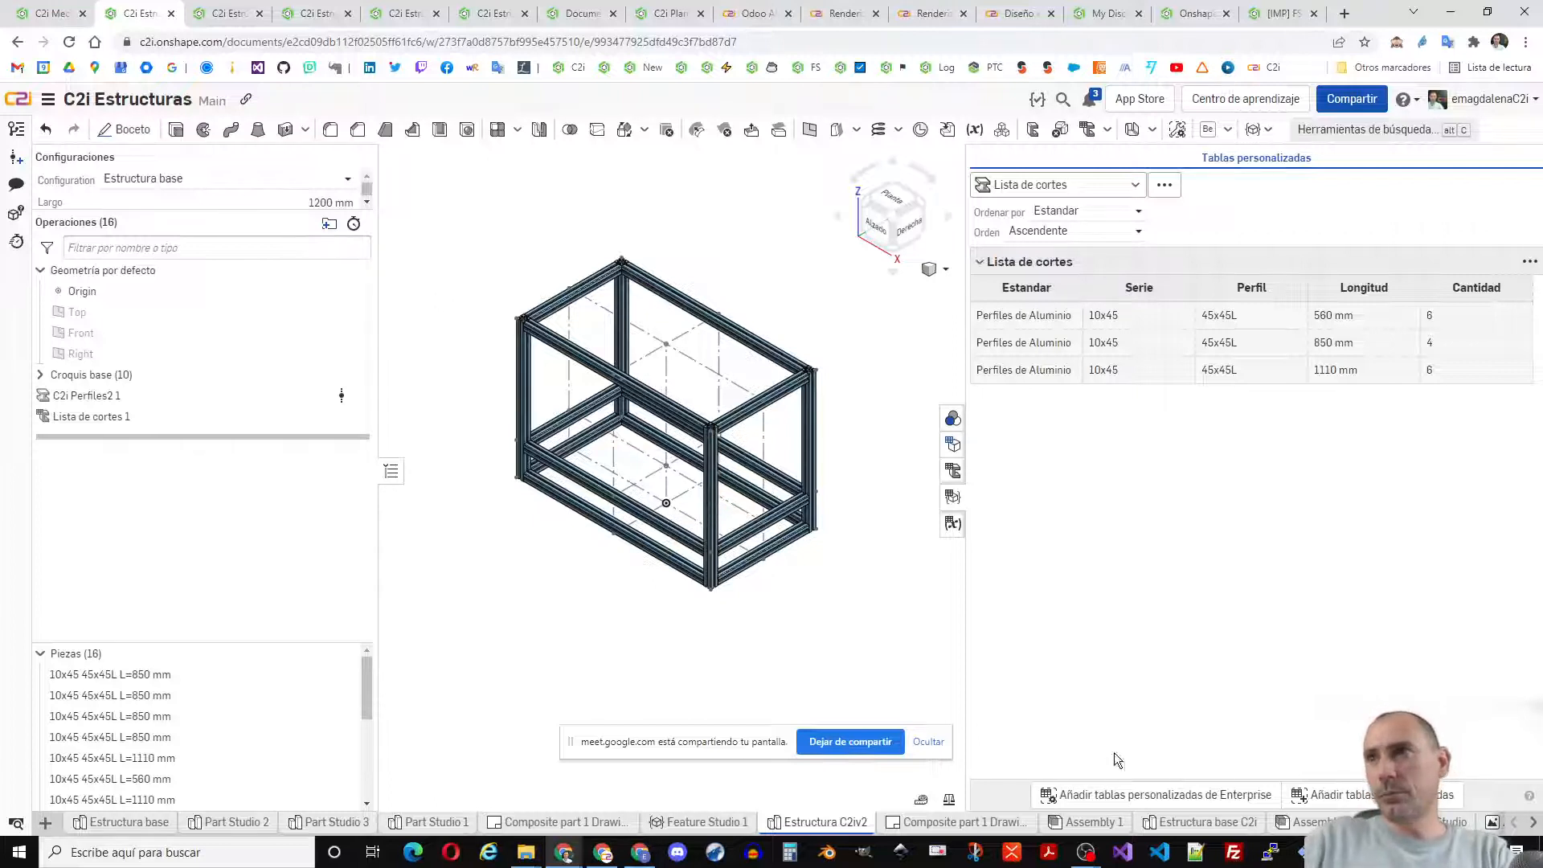
# - Go to Estructura base C2i and examine the profile joint at an upper corner of the structure
pyautogui.click(1209, 822)
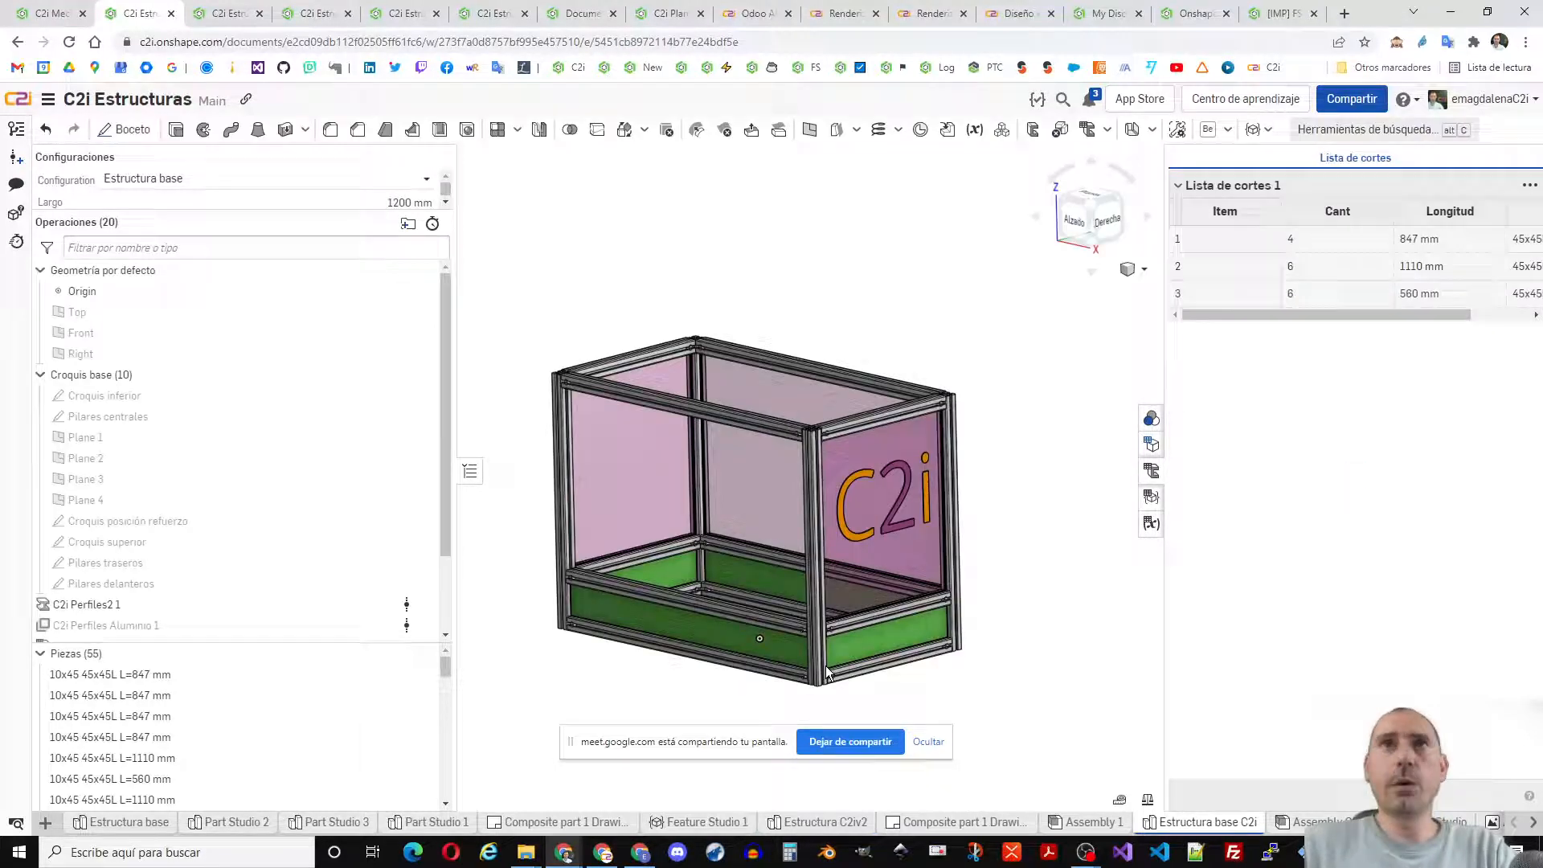
pyautogui.scroll(10, 807, 422)
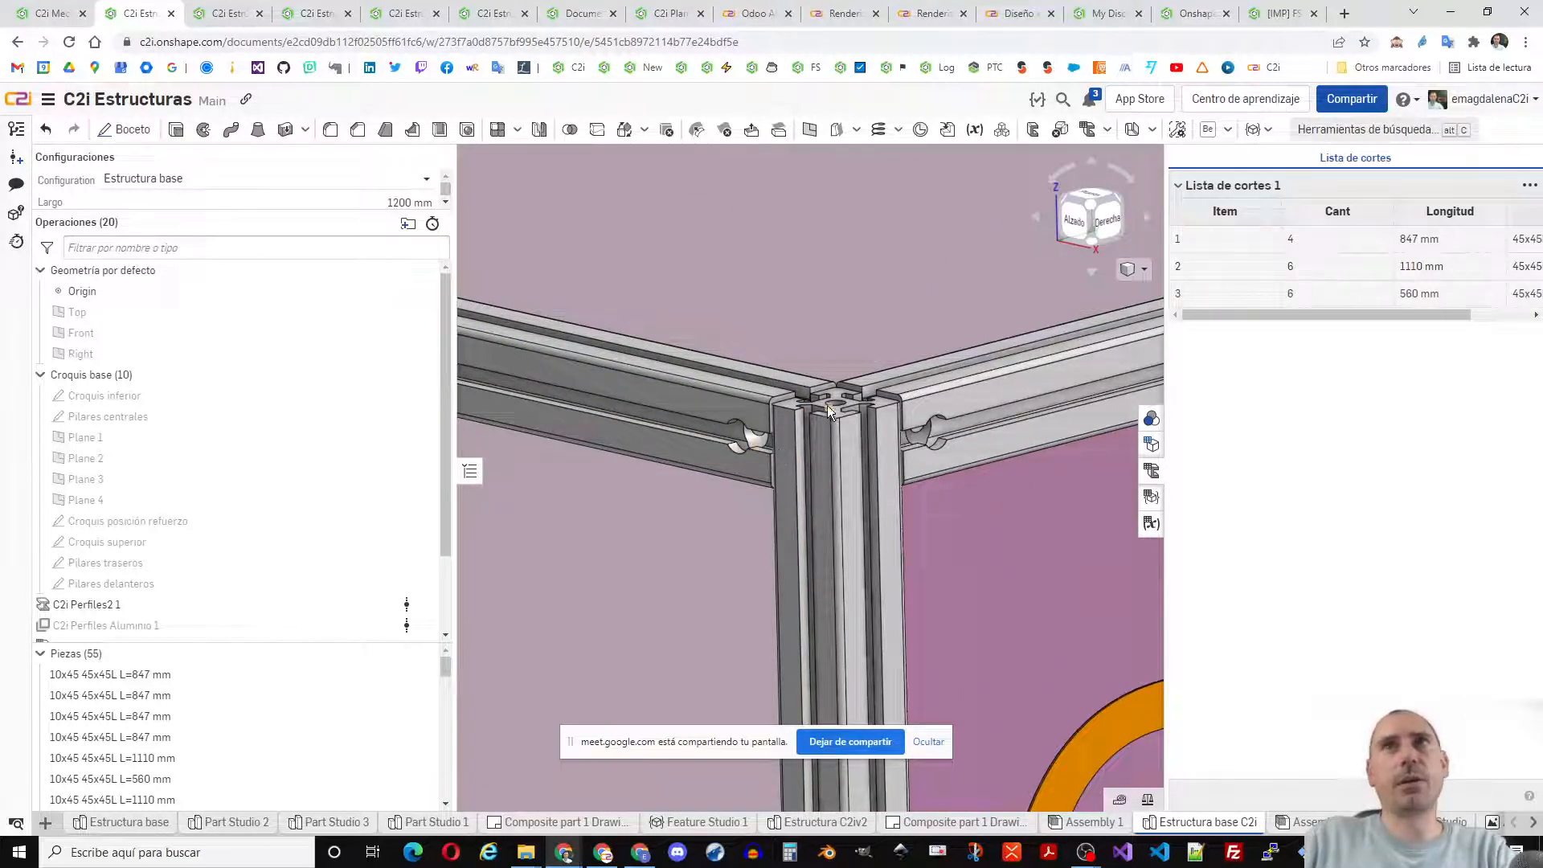
pyautogui.scroll(-2, 764, 456)
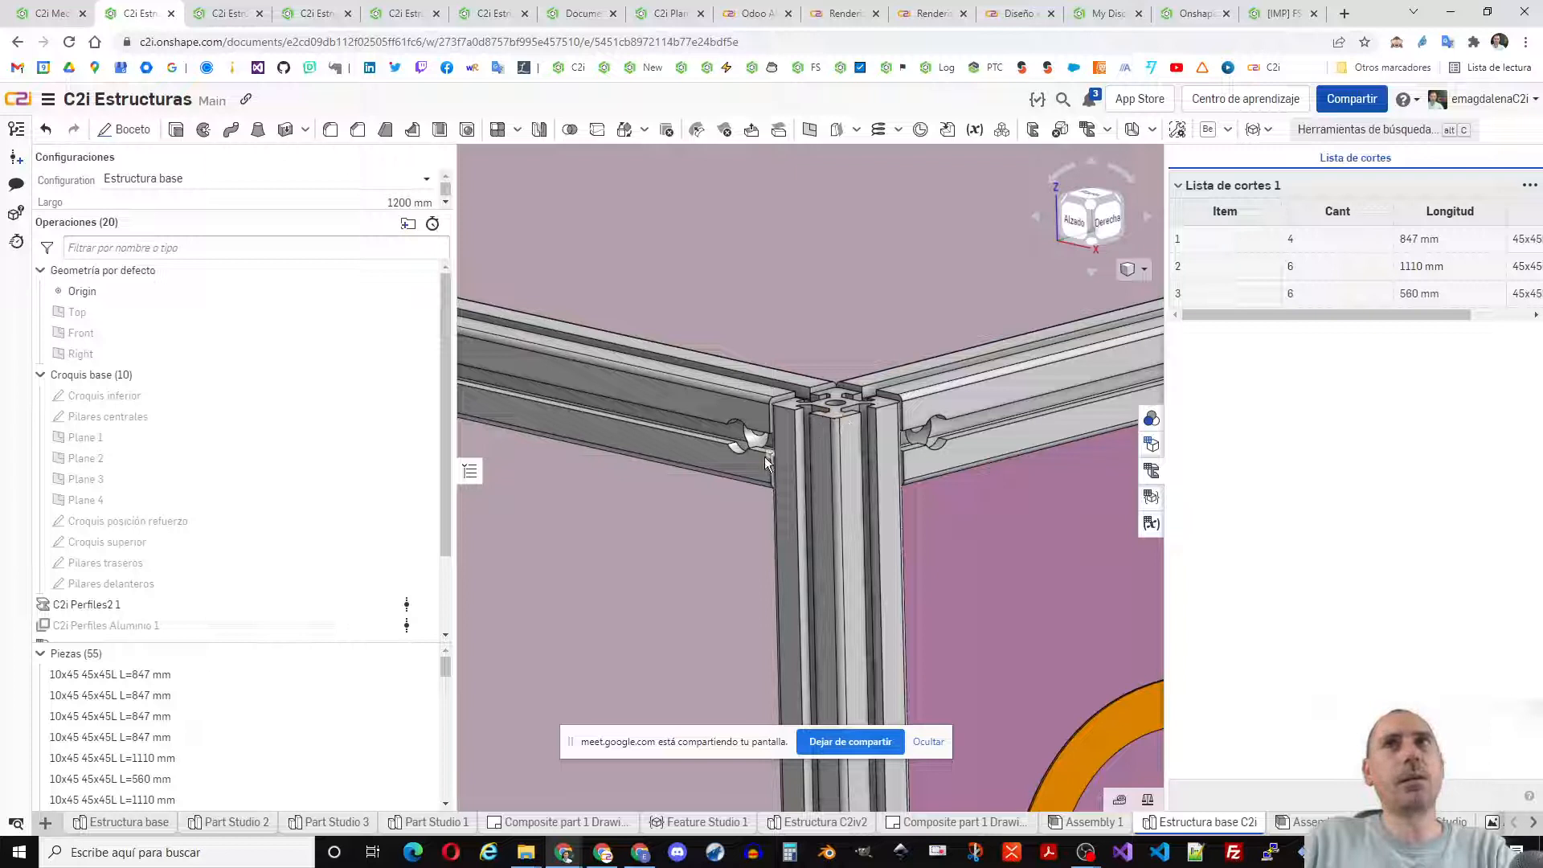
pyautogui.scroll(-2, 747, 437)
pyautogui.press('f')
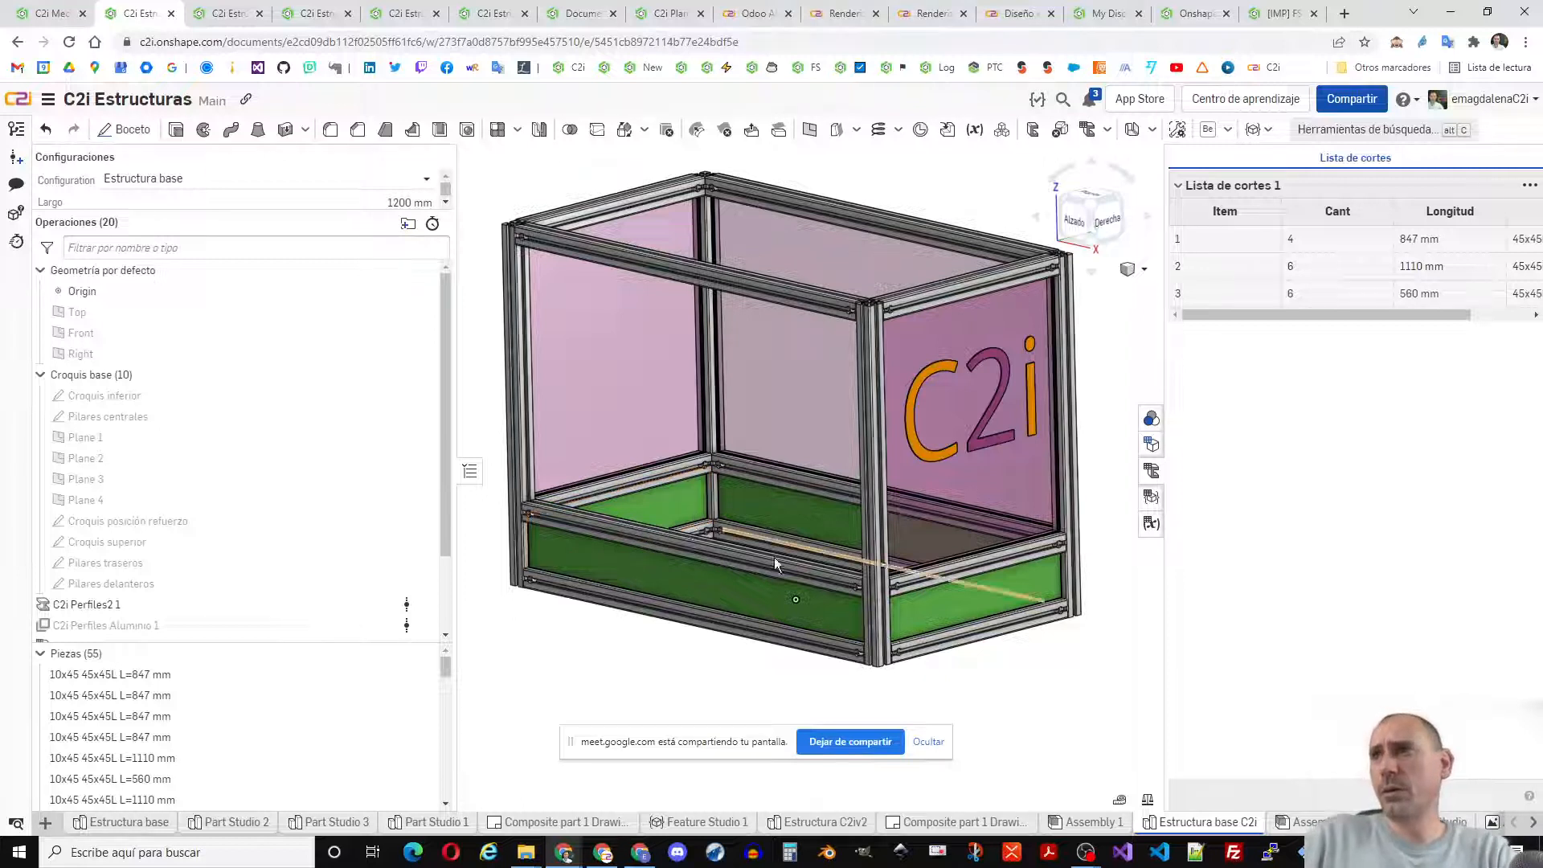
# - Open the Test01 scene in Render Studio and view the saved Assembly C2i rendering images
pyautogui.click(1426, 821)
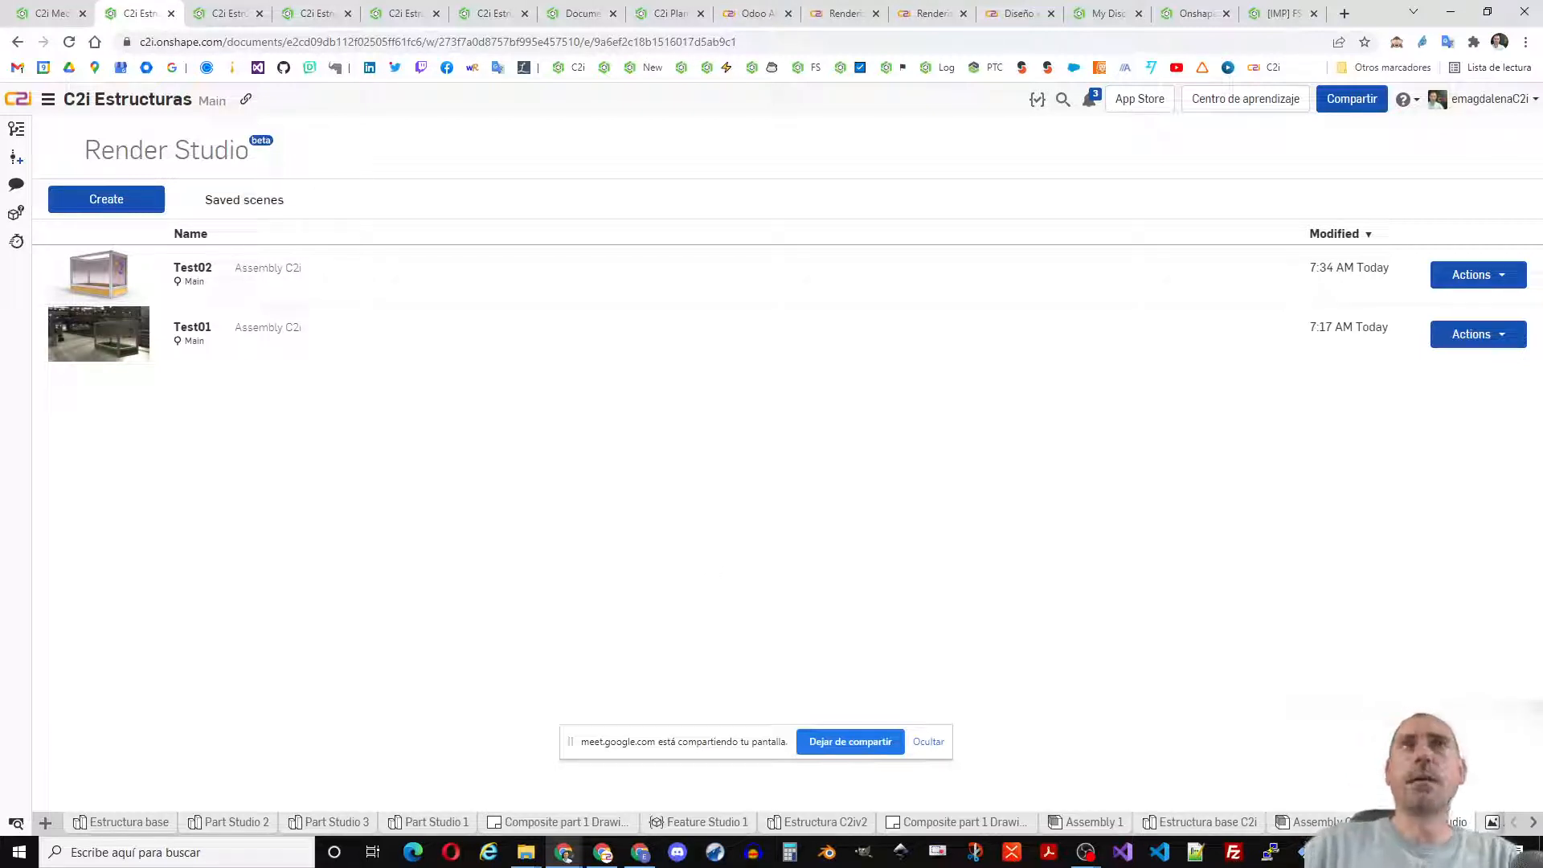
pyautogui.click(196, 331)
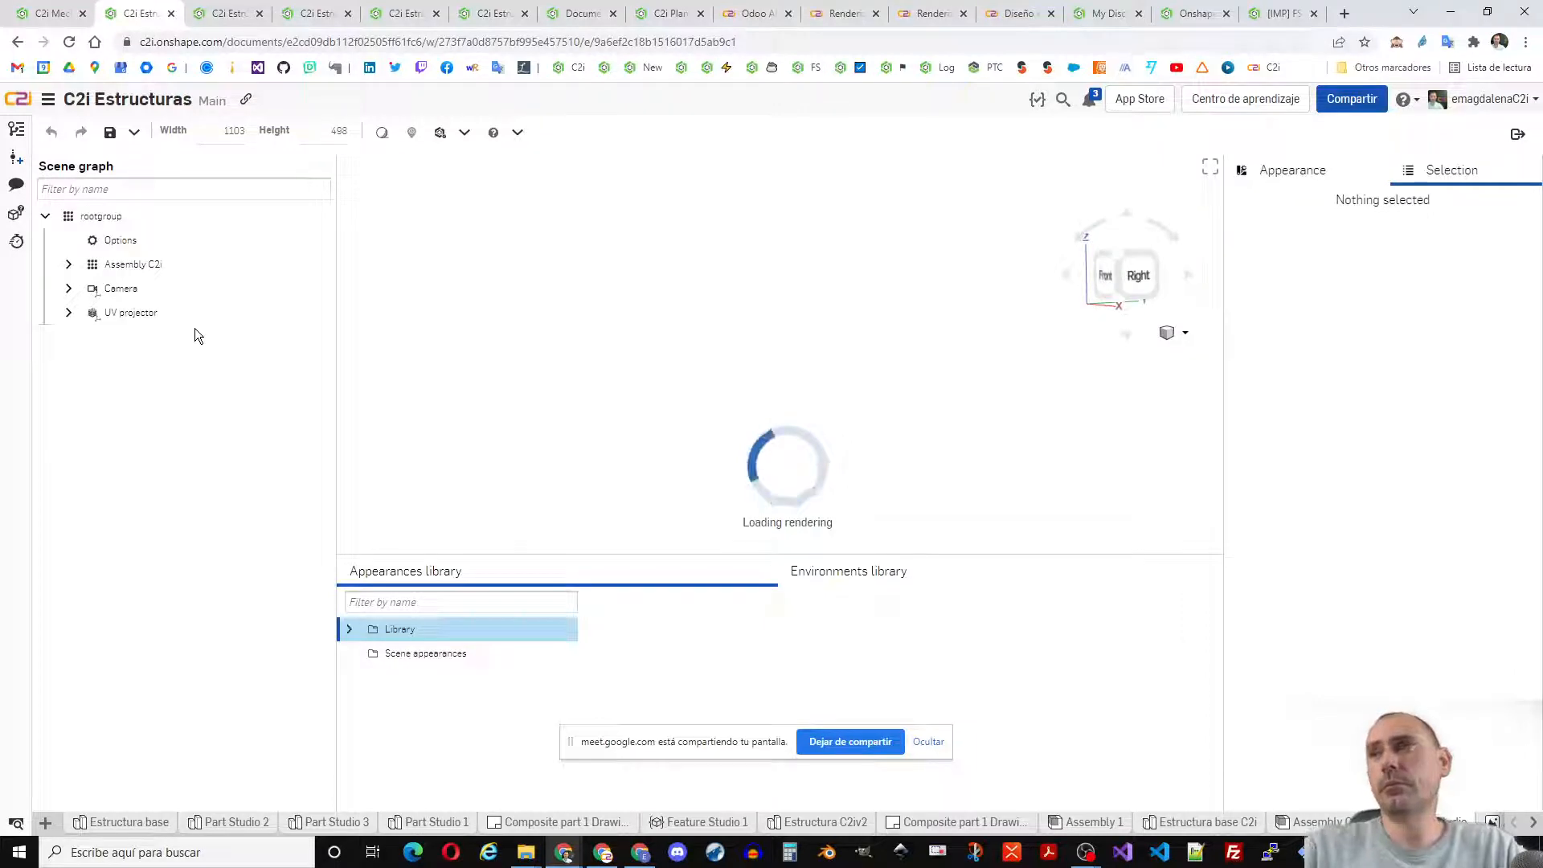
pyautogui.click(1533, 828)
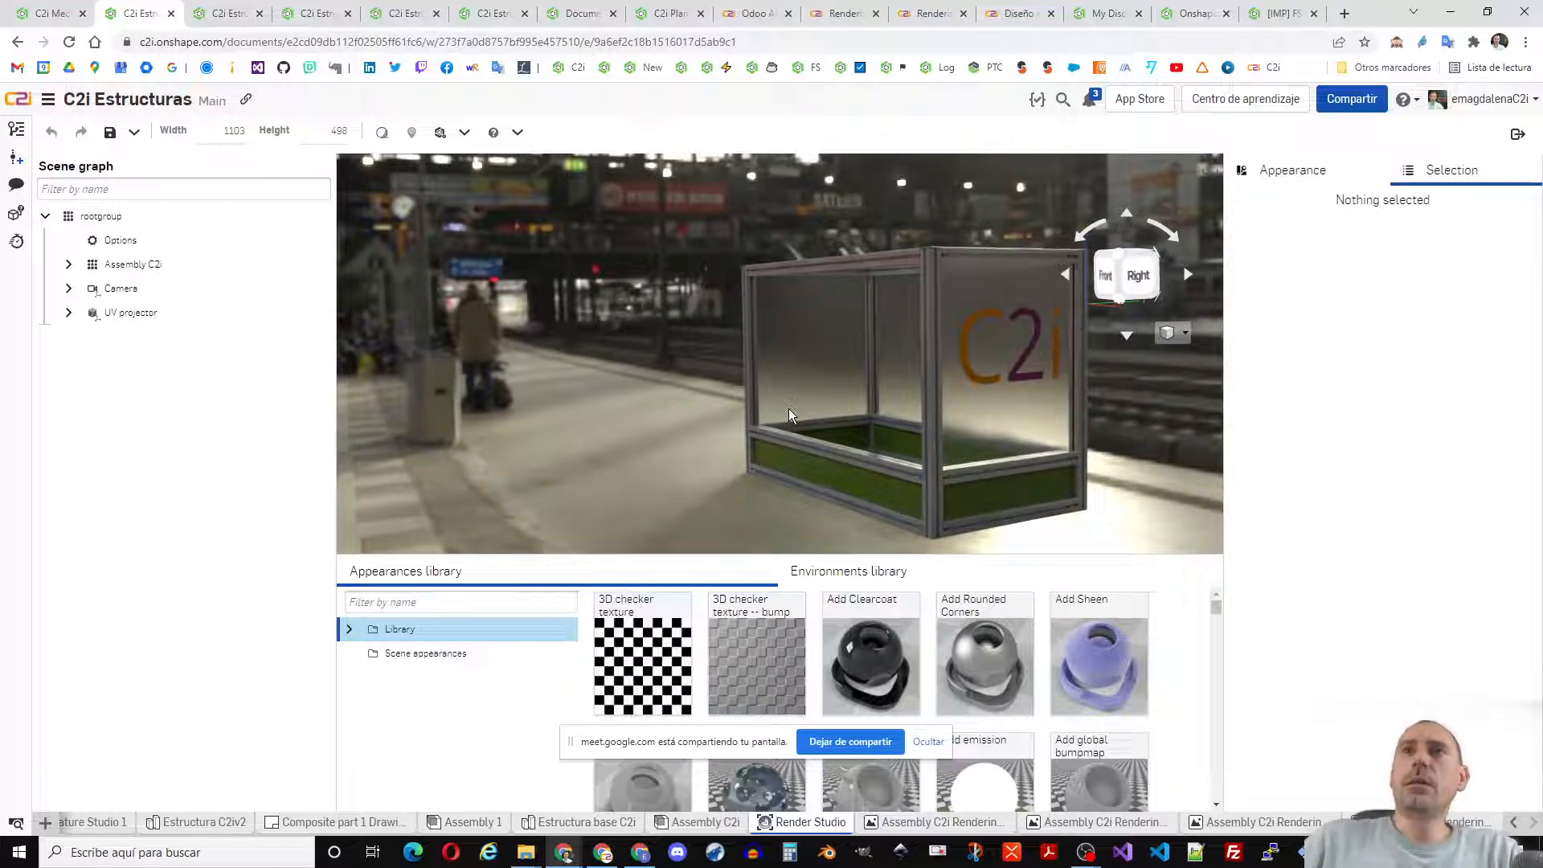
pyautogui.click(933, 821)
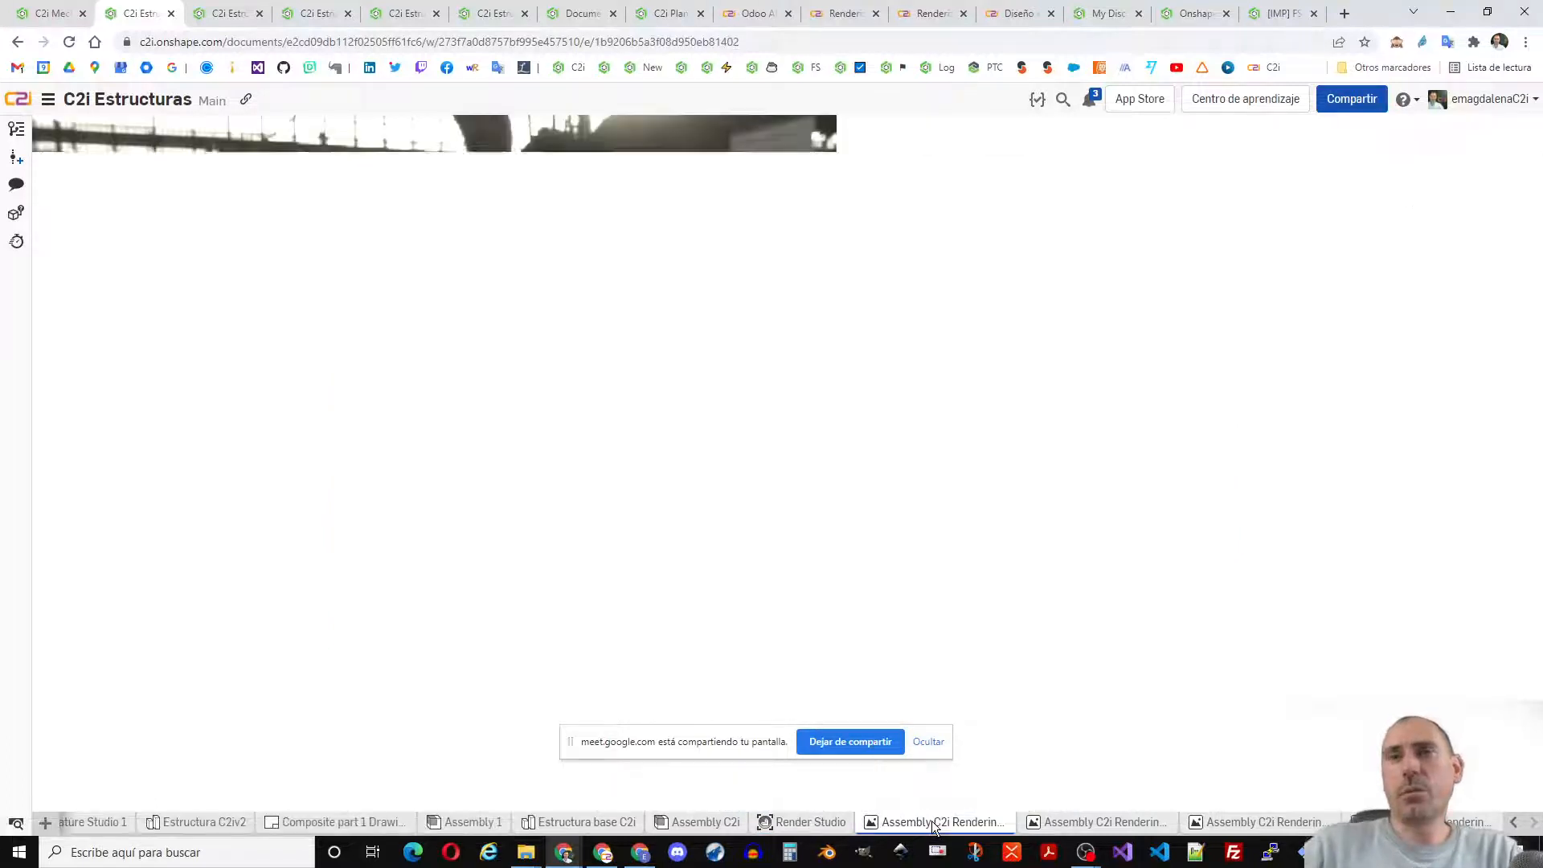
pyautogui.click(1083, 822)
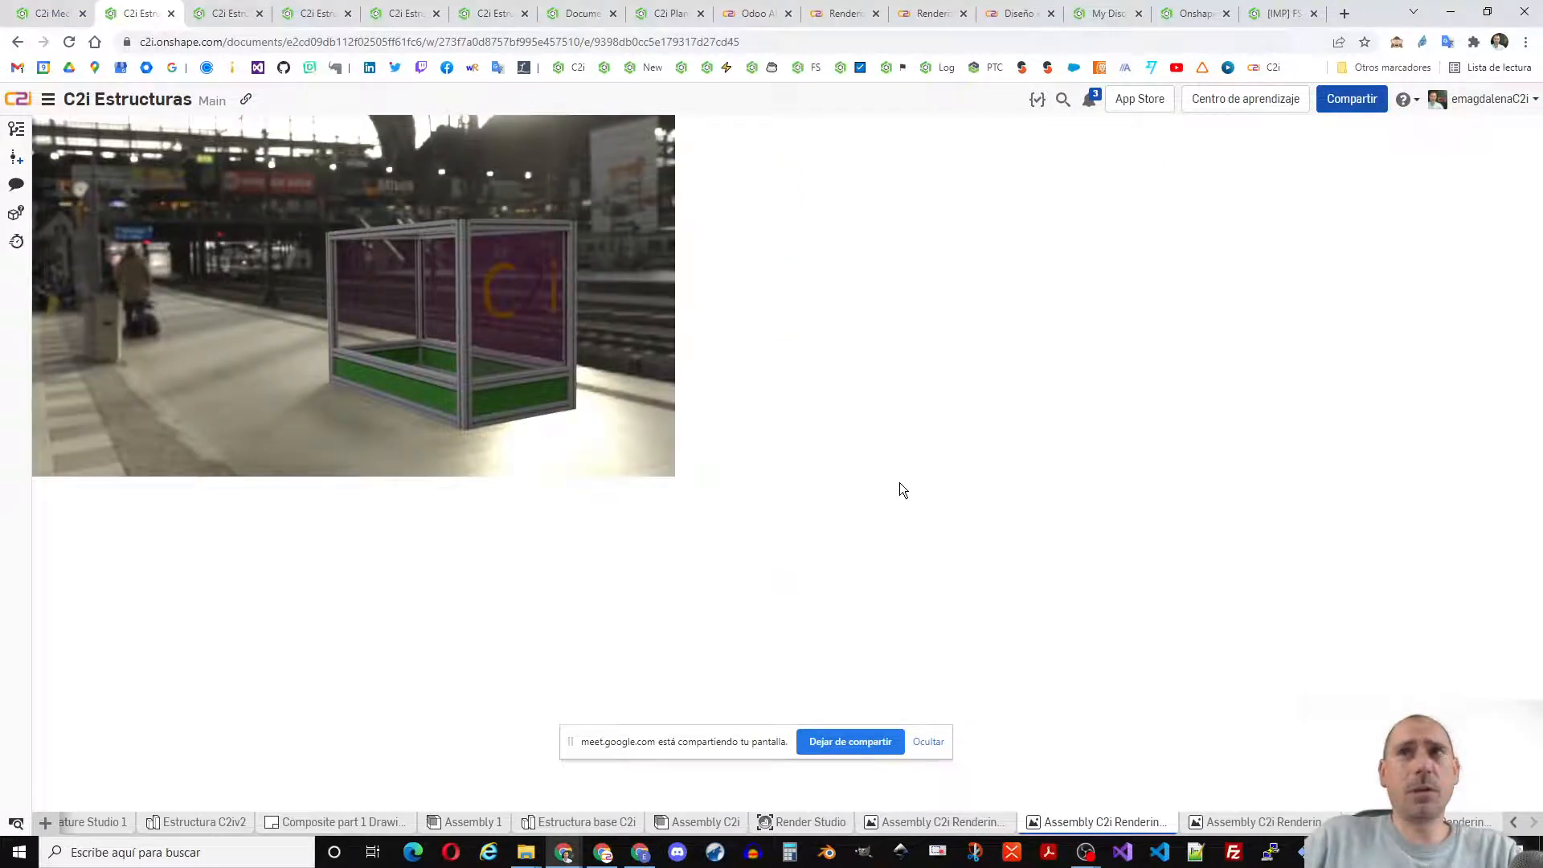
pyautogui.click(1228, 822)
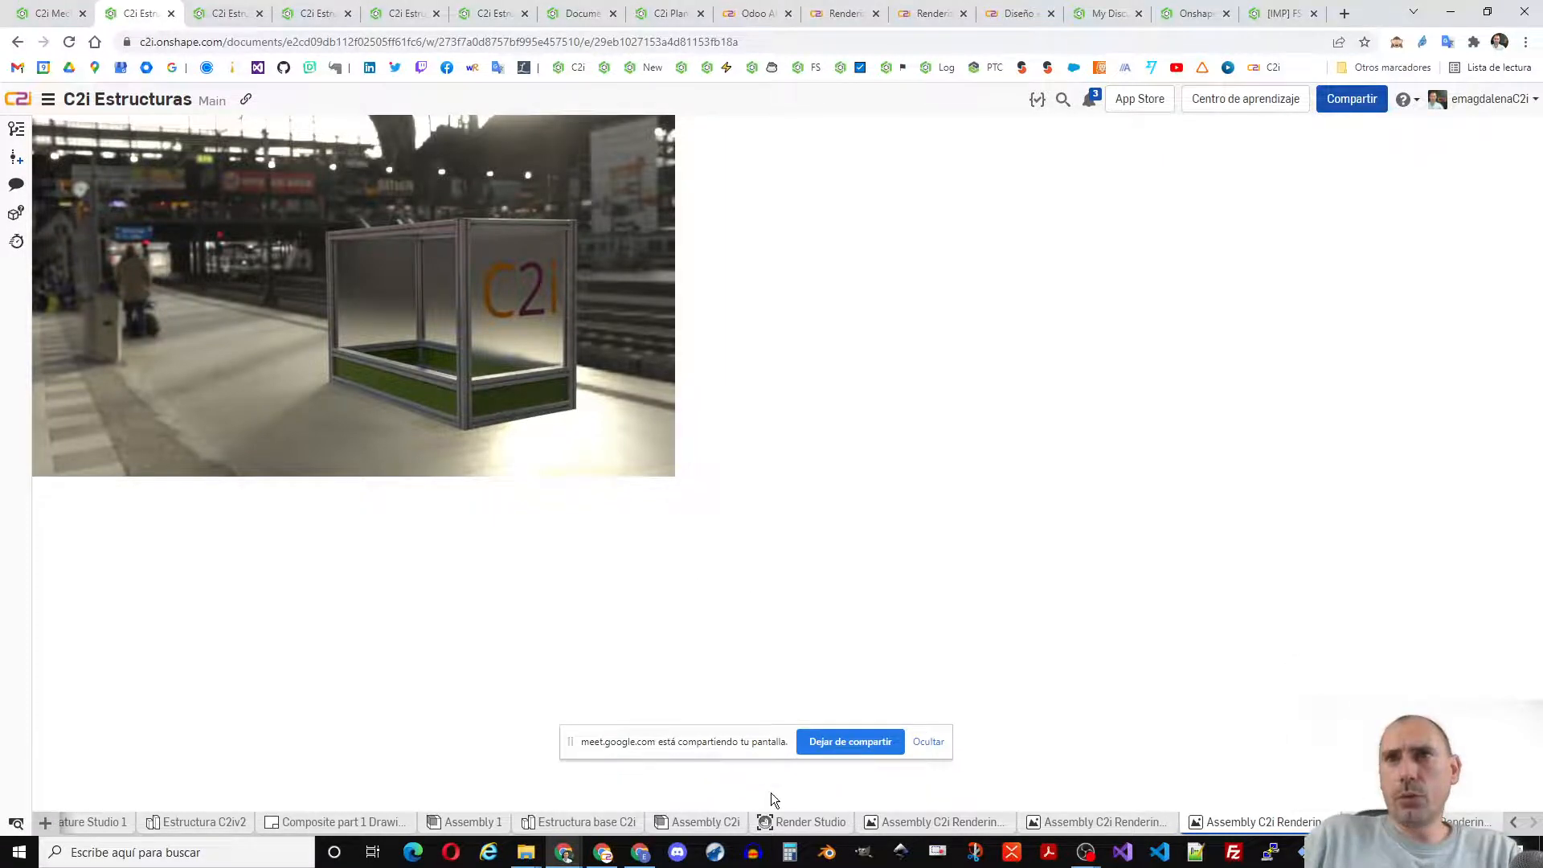
# - Return to the Test01 scene in Render Studio and close it without saving
pyautogui.click(800, 822)
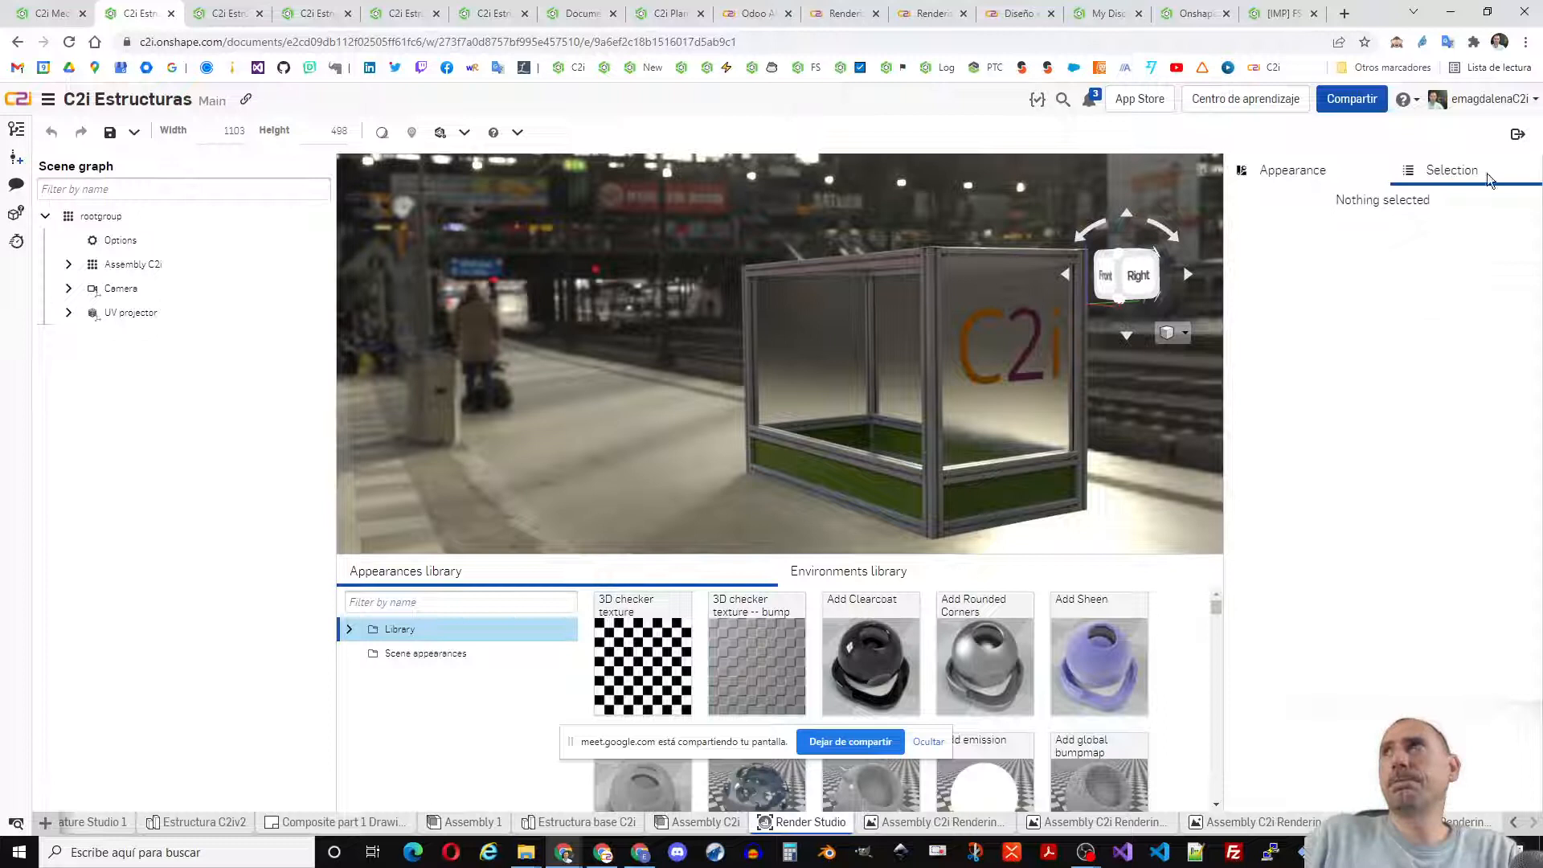
pyautogui.click(1517, 135)
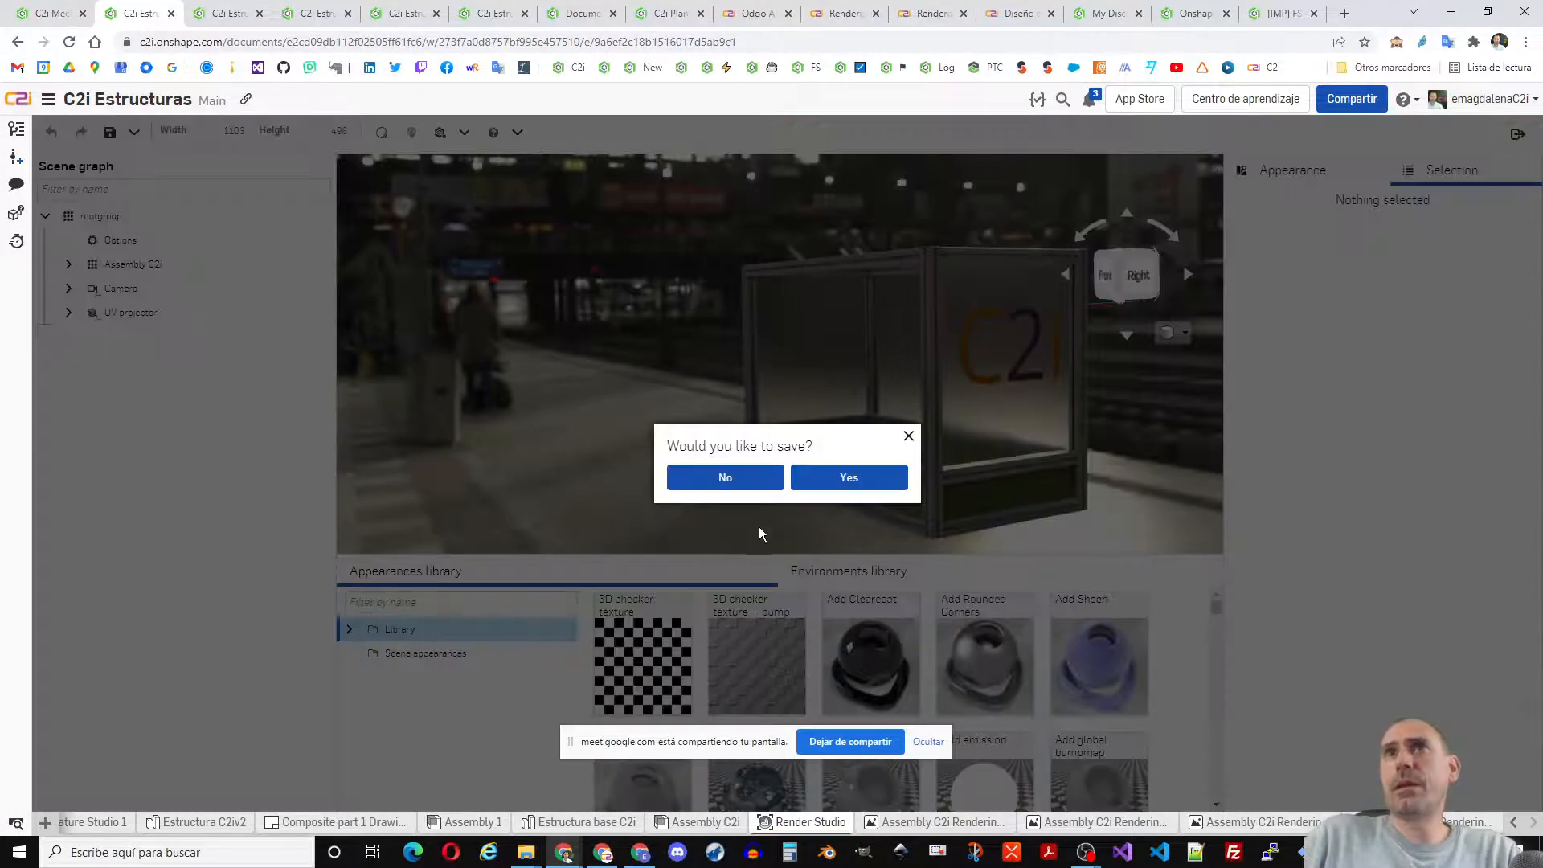
pyautogui.click(726, 477)
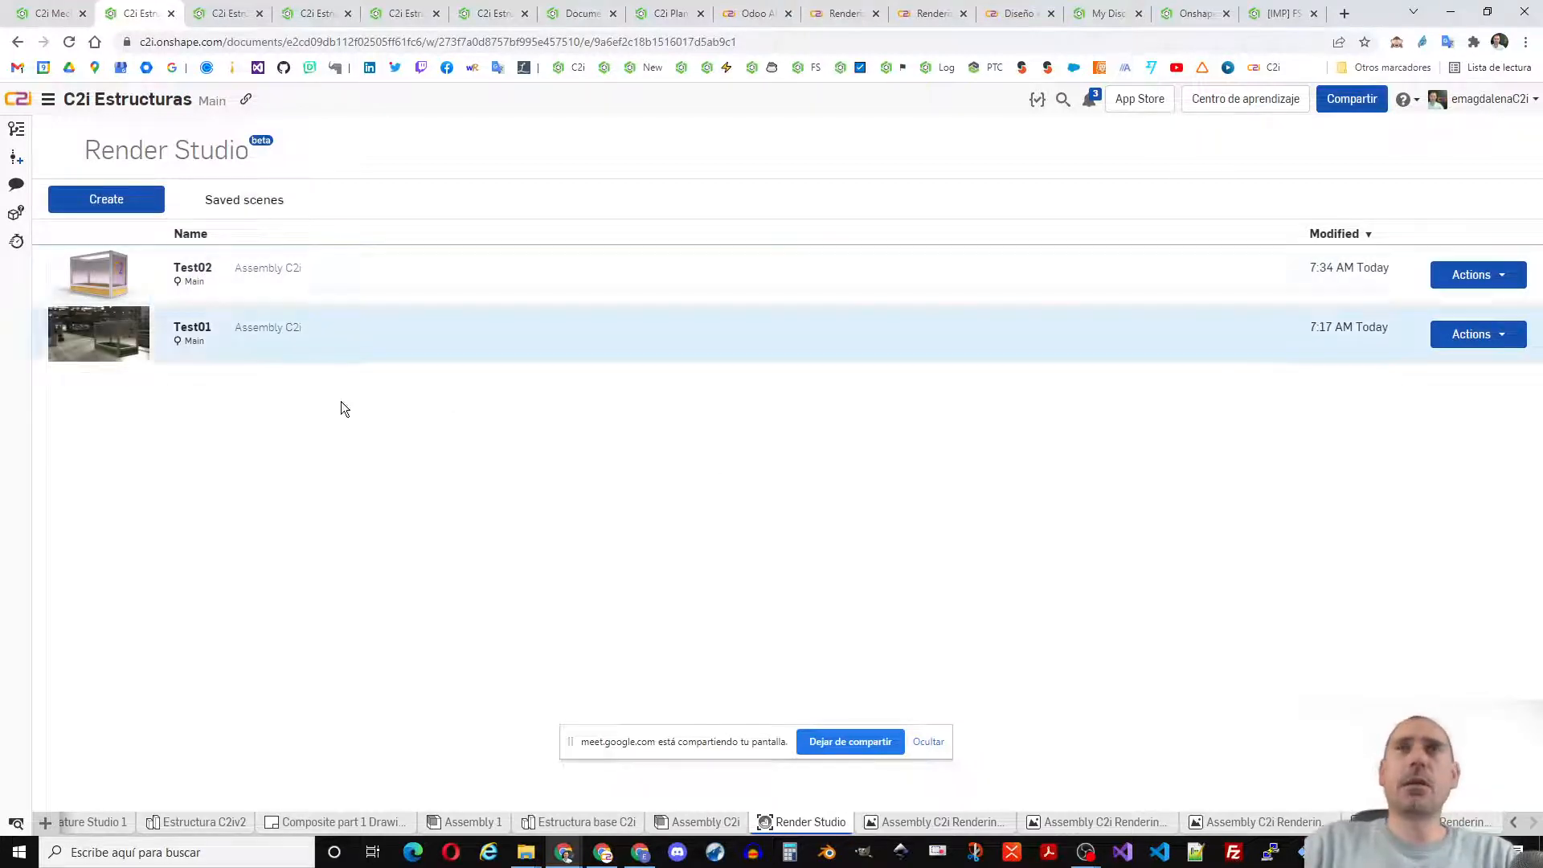
# - Create a new Render Studio scene from Assembly C2i with Coarse tessellation quality
pyautogui.click(107, 199)
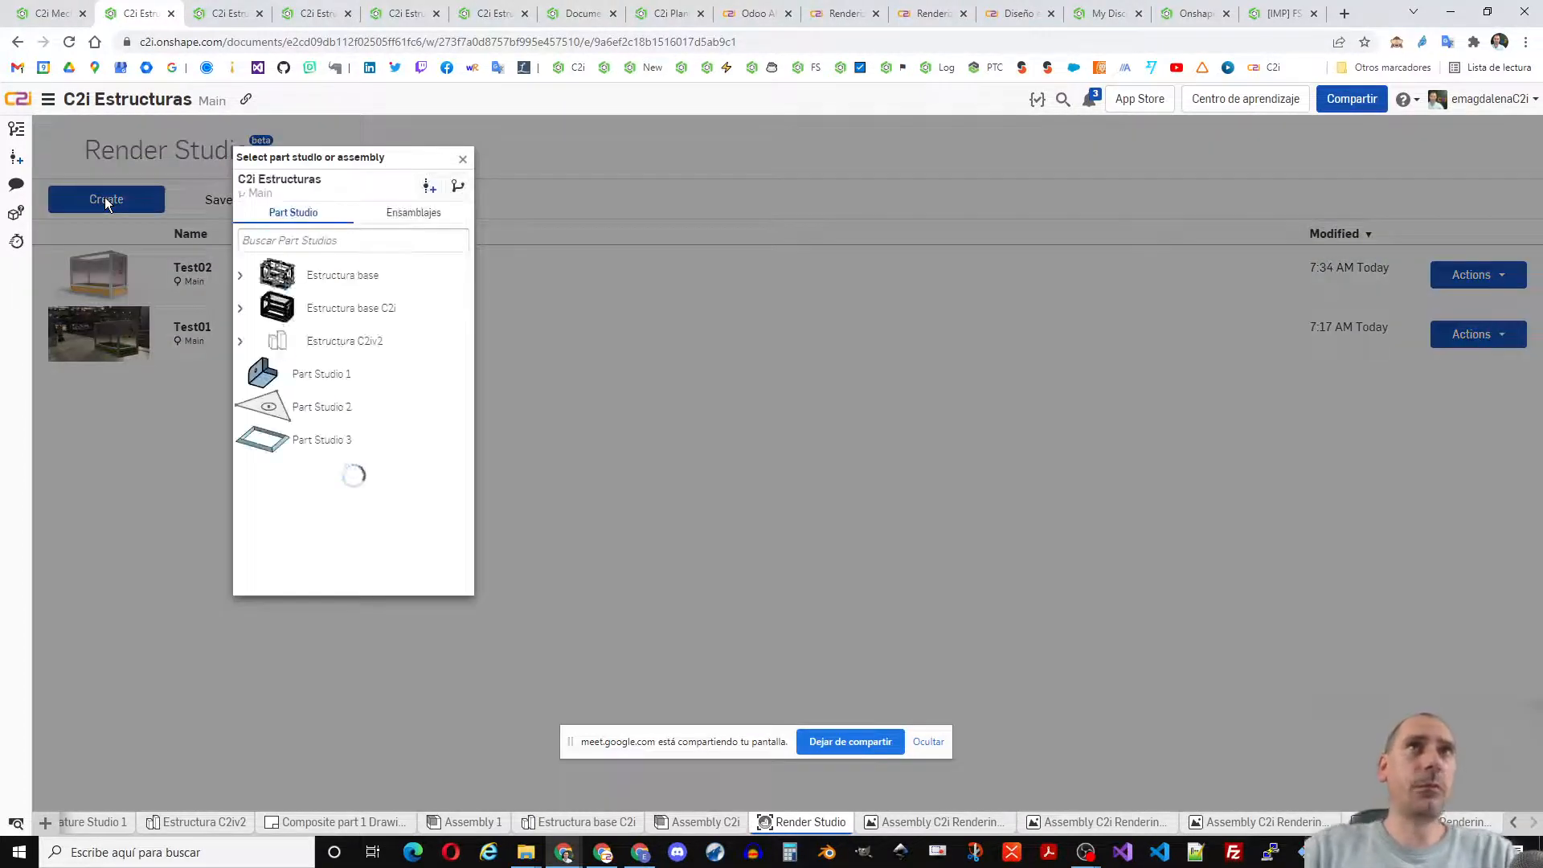
pyautogui.click(432, 213)
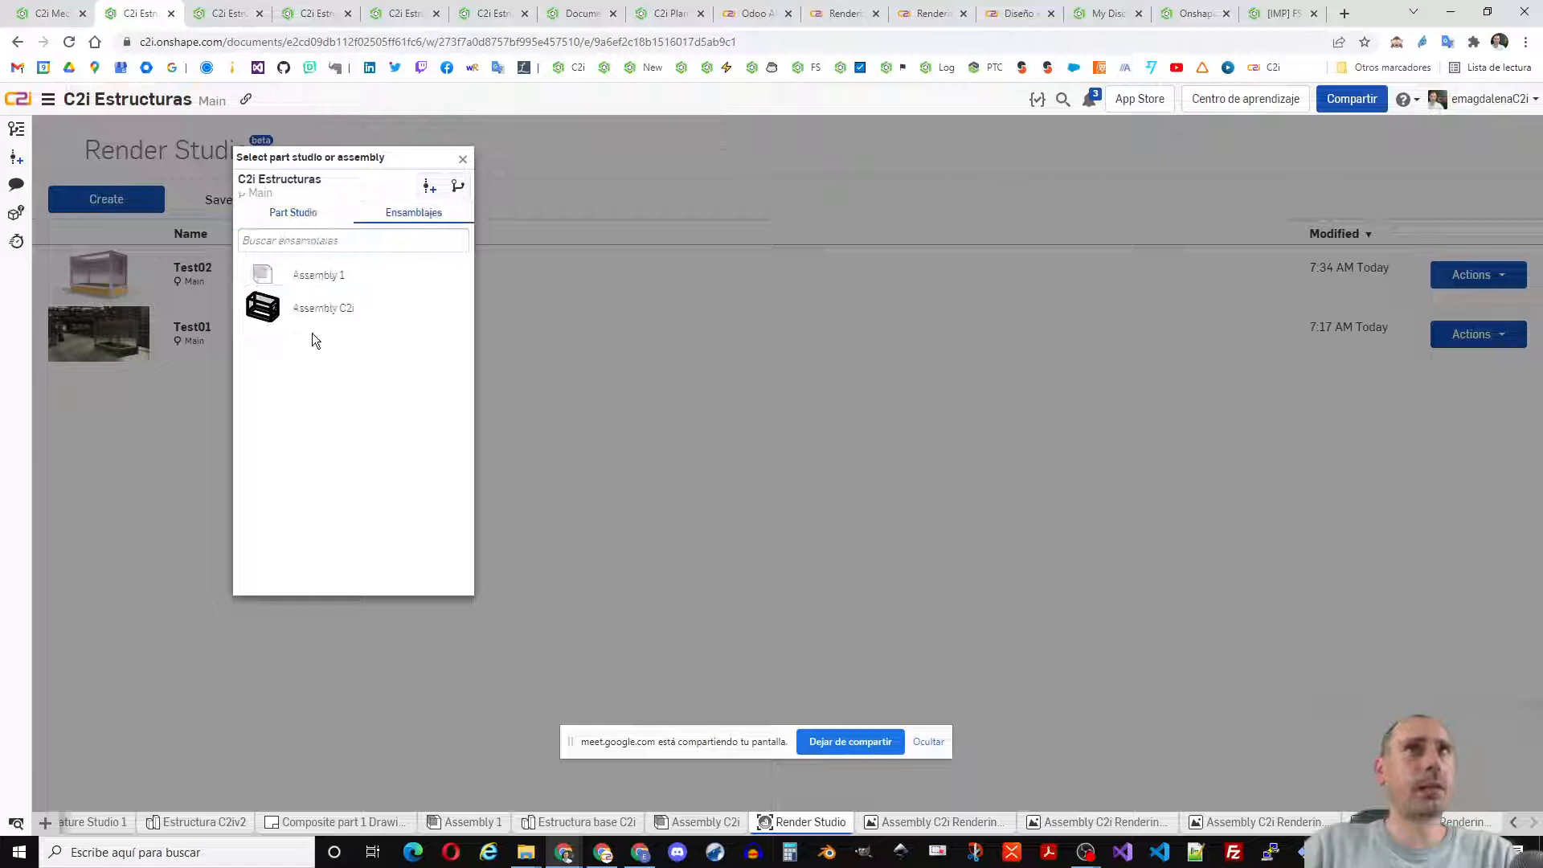
pyautogui.click(330, 308)
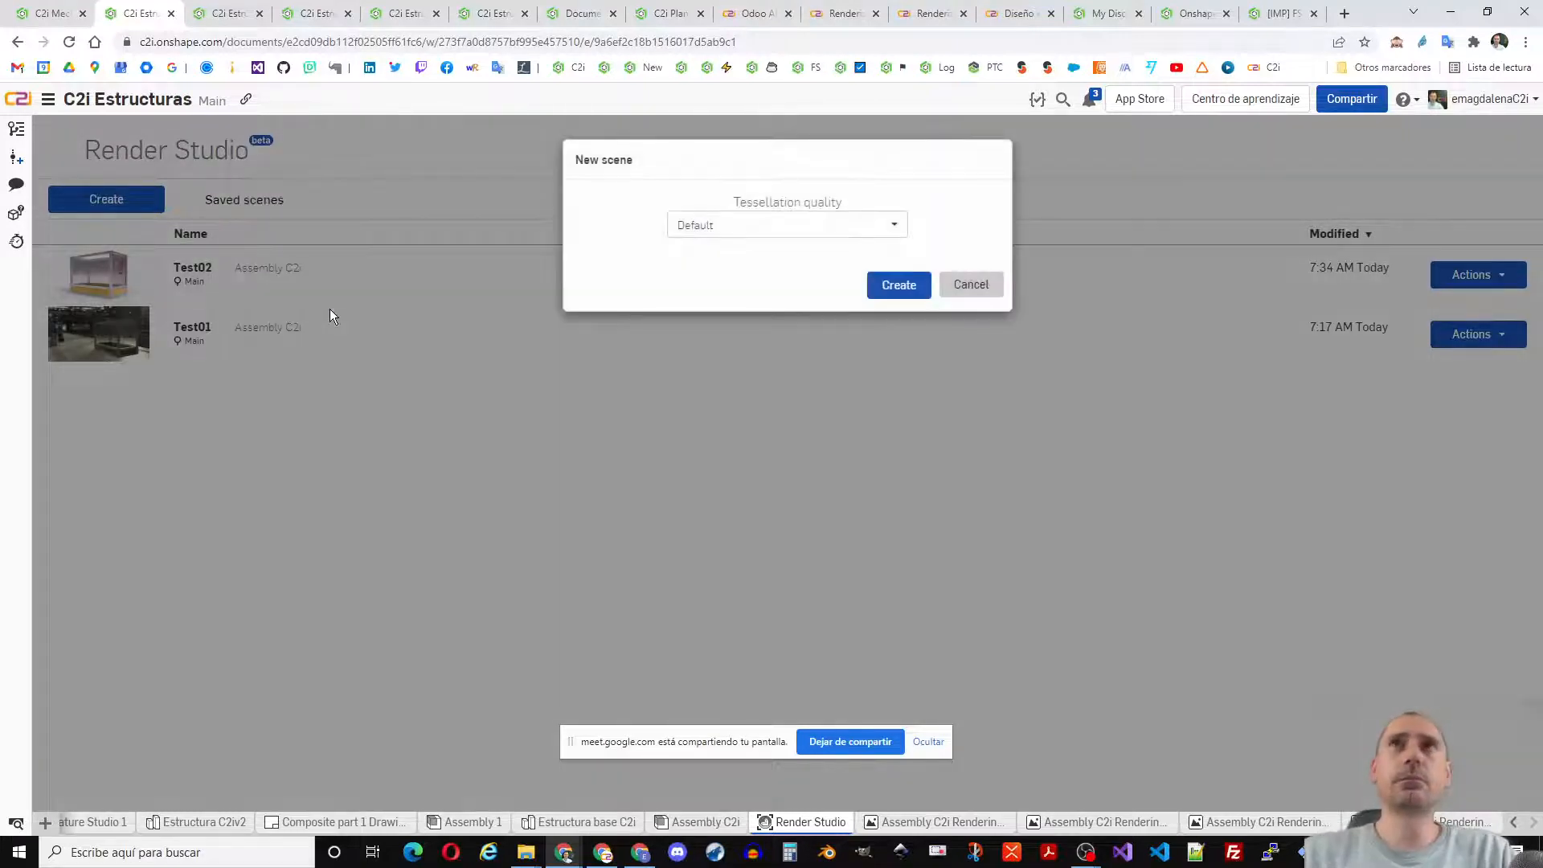
pyautogui.click(819, 228)
pyautogui.click(707, 277)
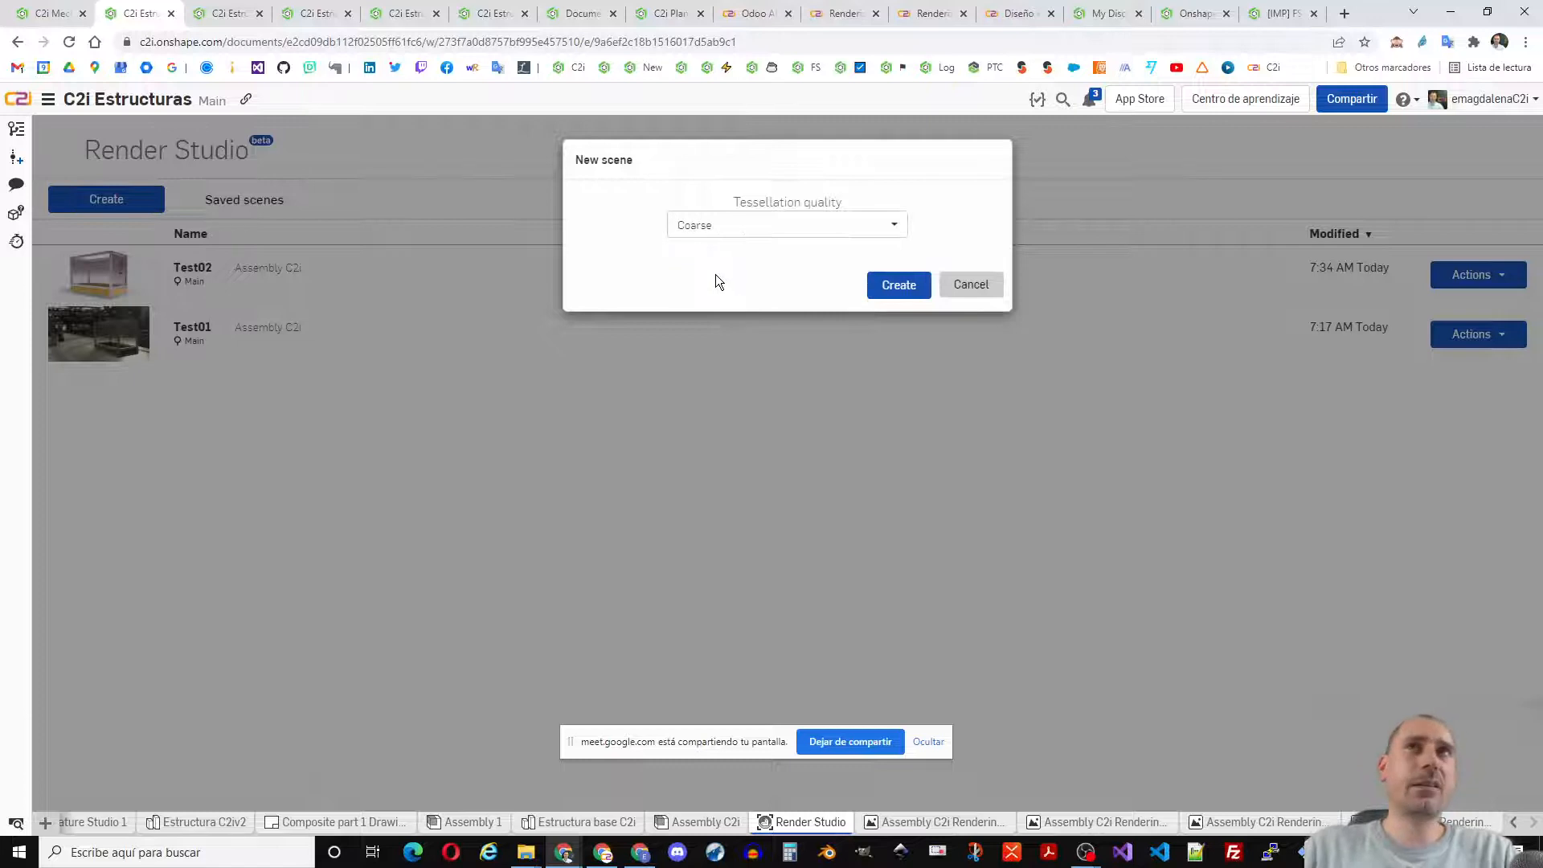
pyautogui.click(892, 286)
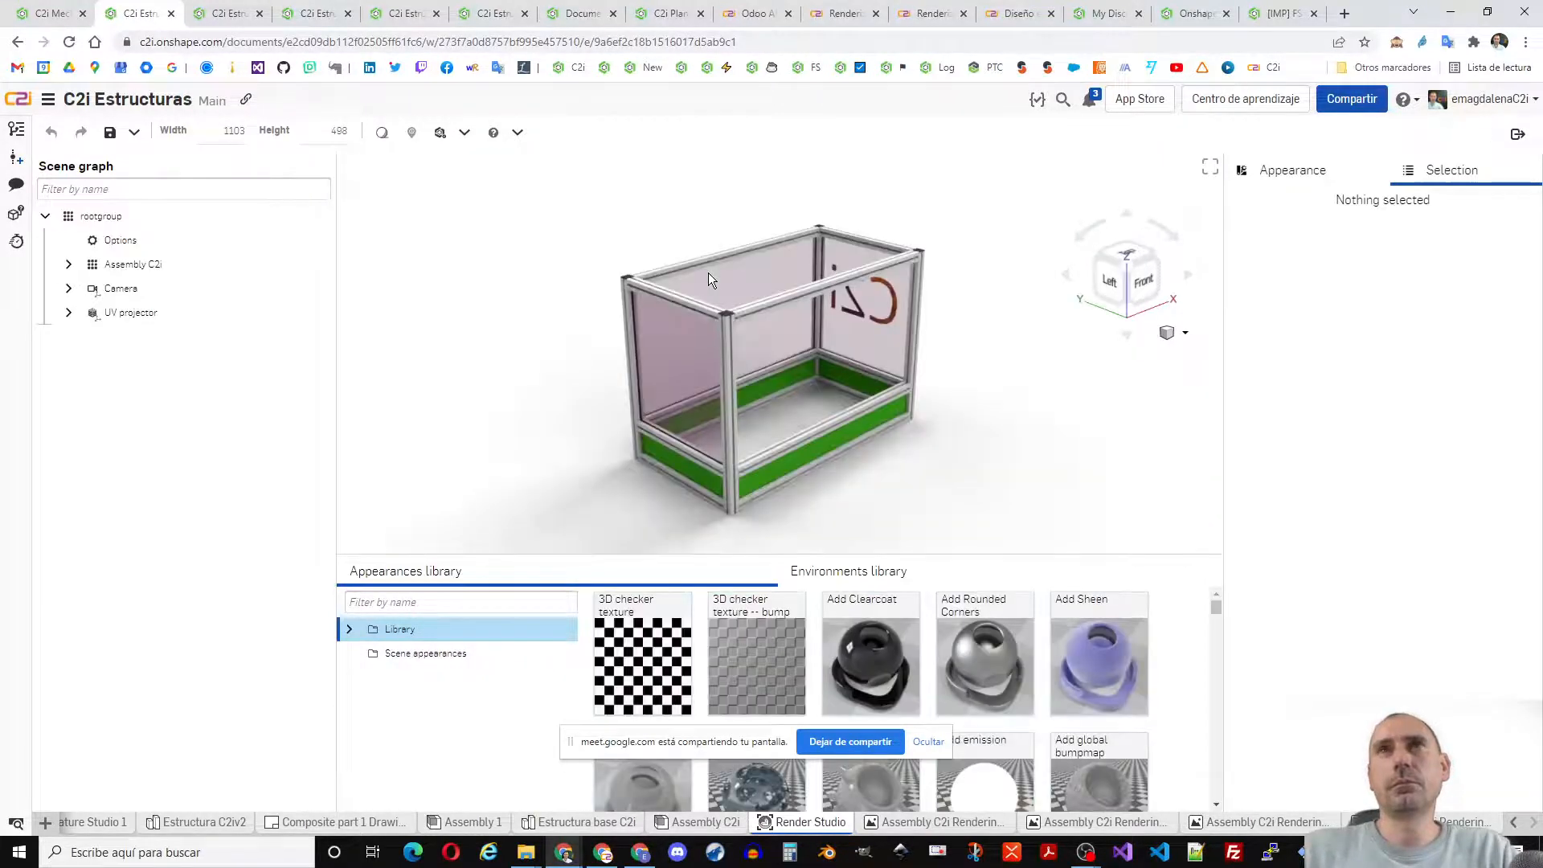
# - Show the structure from its front-right side and choose Abandoned Games Room 01 from the environments library
pyautogui.moveTo(805, 360); pyautogui.dragTo(766, 368, button='right')
pyautogui.scroll(5, 860, 381)
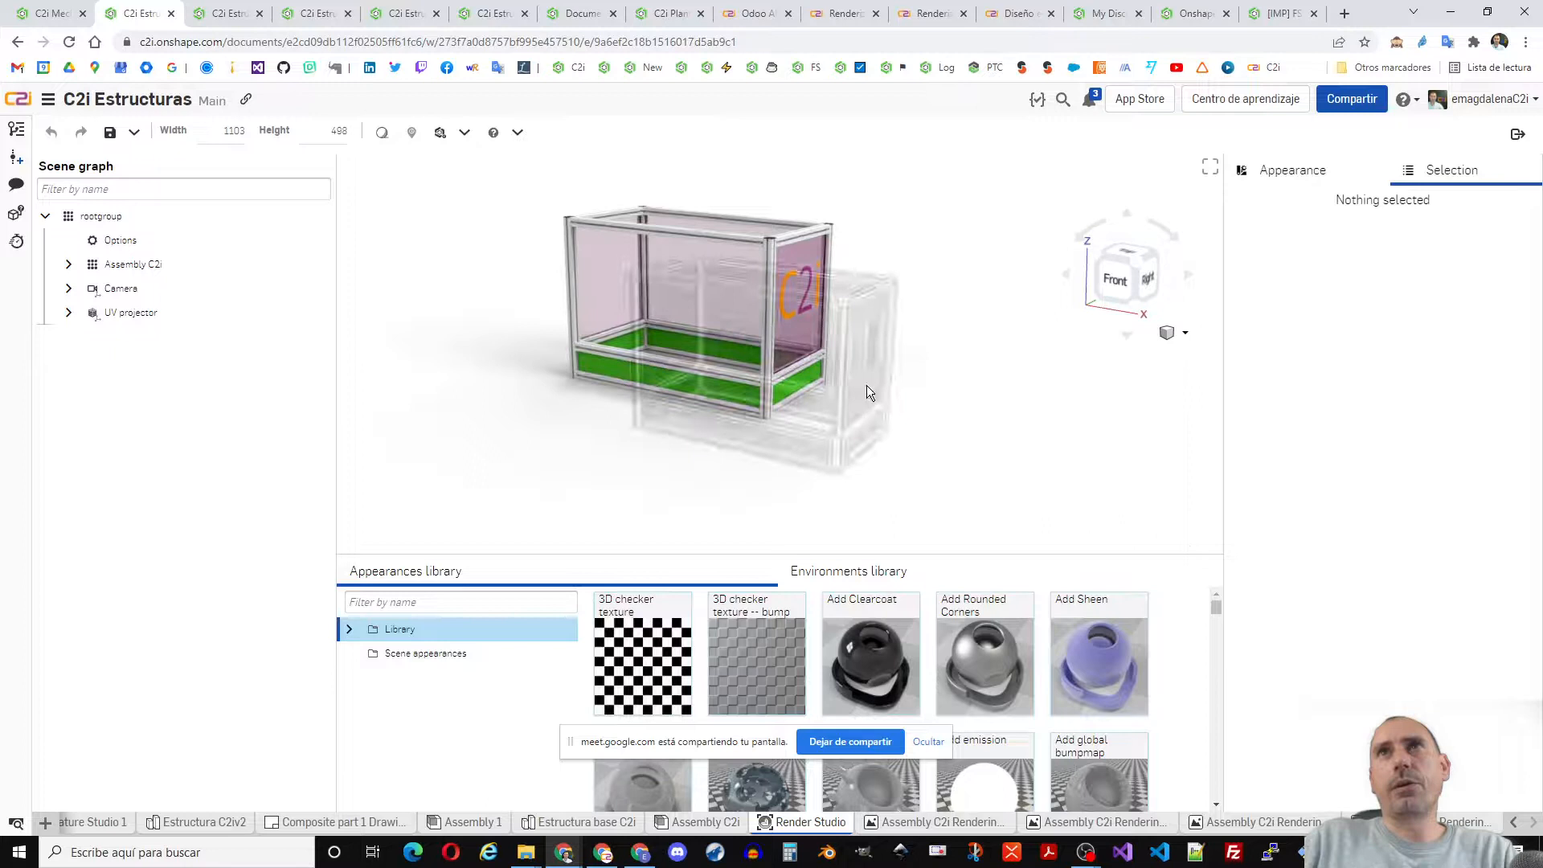
pyautogui.moveTo(857, 374); pyautogui.dragTo(862, 362, button='middle')
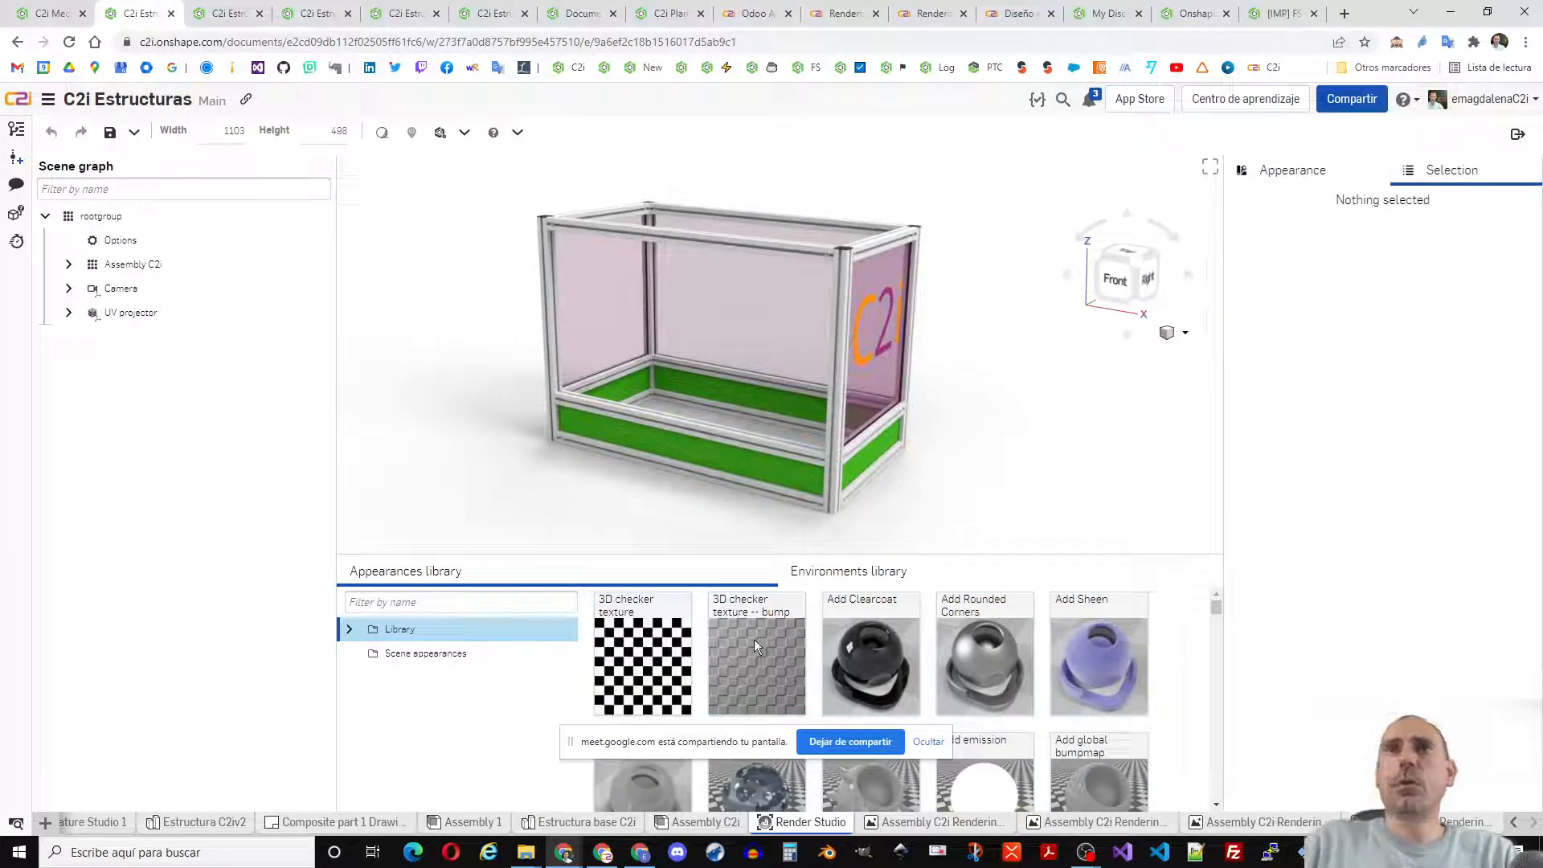
pyautogui.click(843, 576)
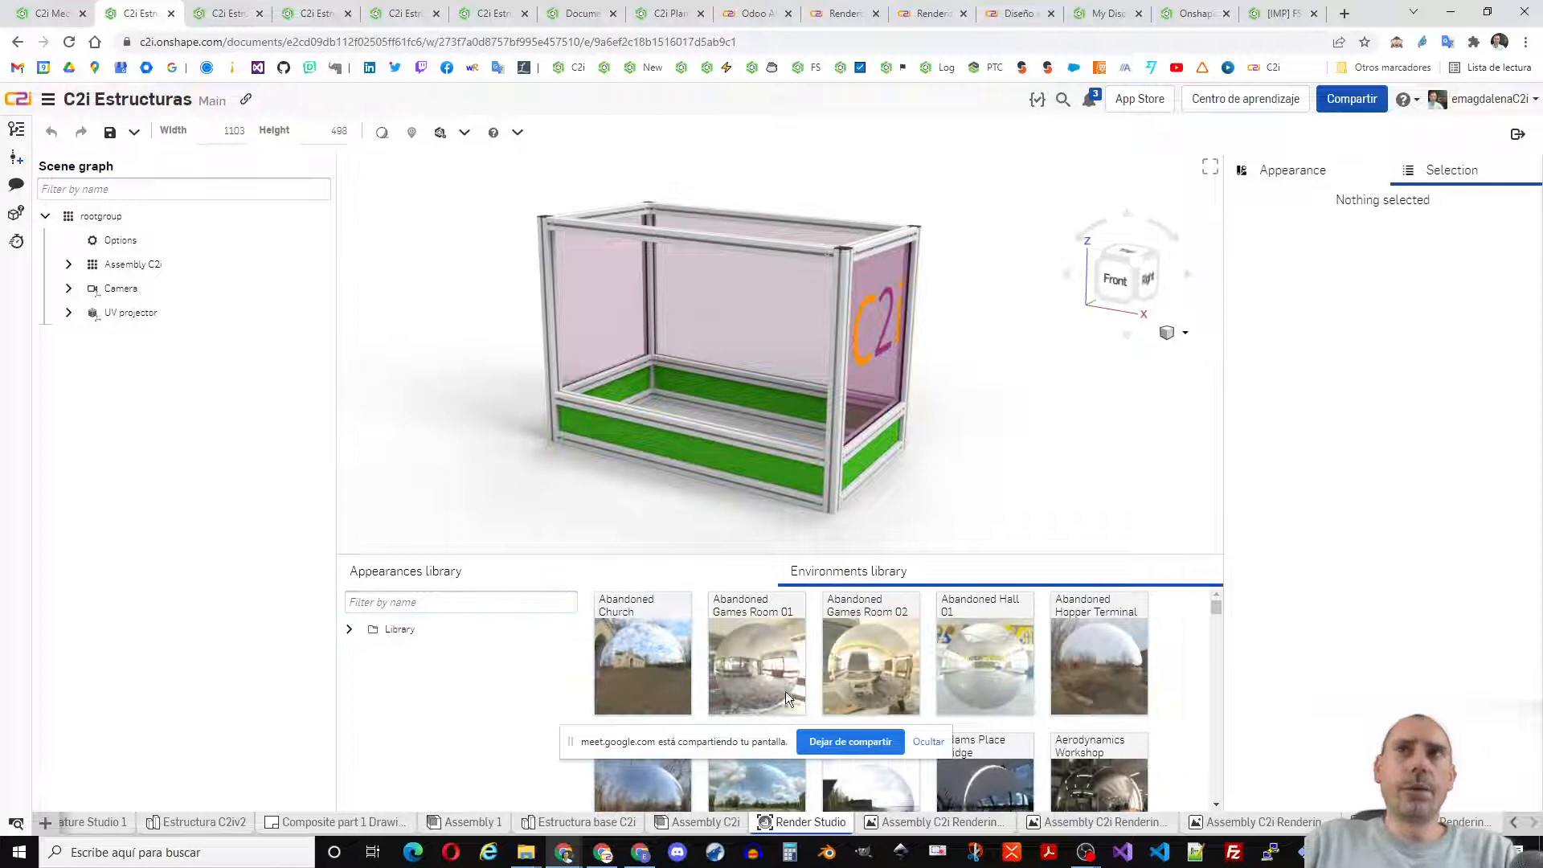
pyautogui.click(755, 660)
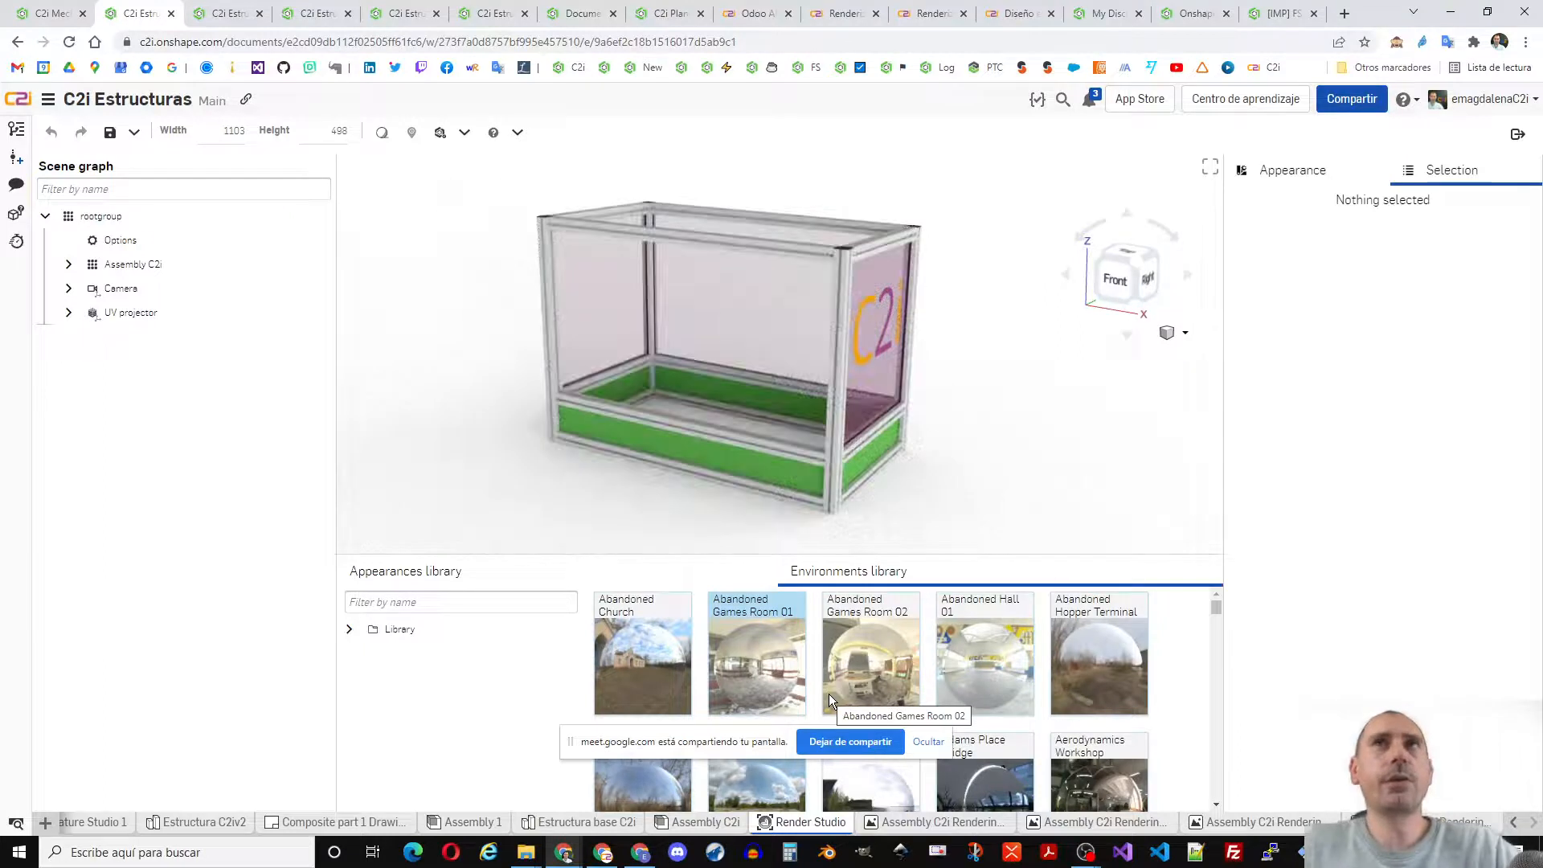
# - Expand Assembly C2i in the scene graph and check which part Panel color <4> is in the model
pyautogui.click(67, 265)
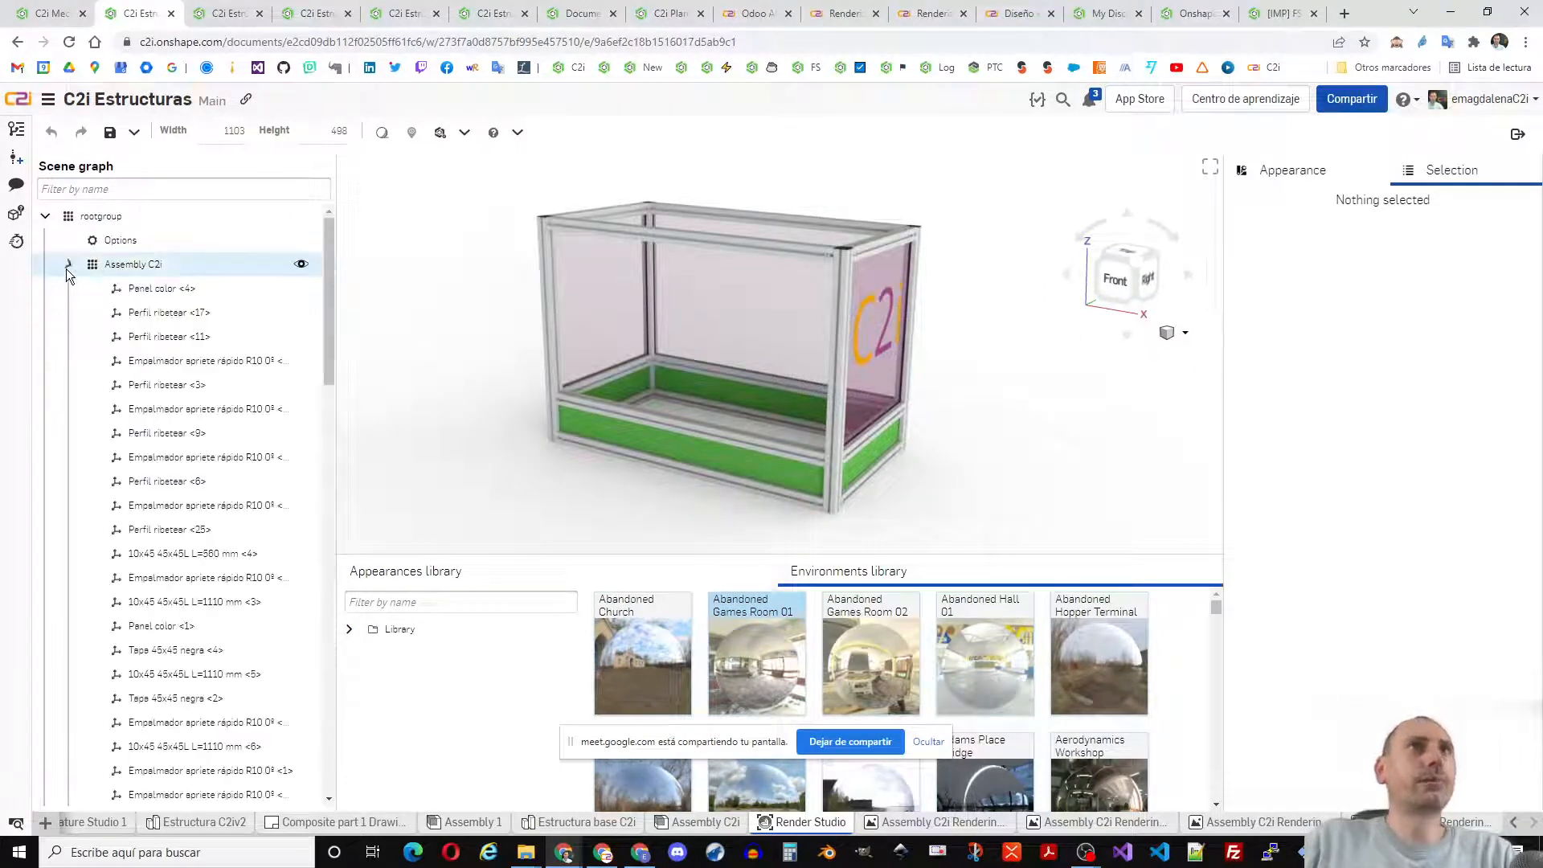
pyautogui.click(148, 291)
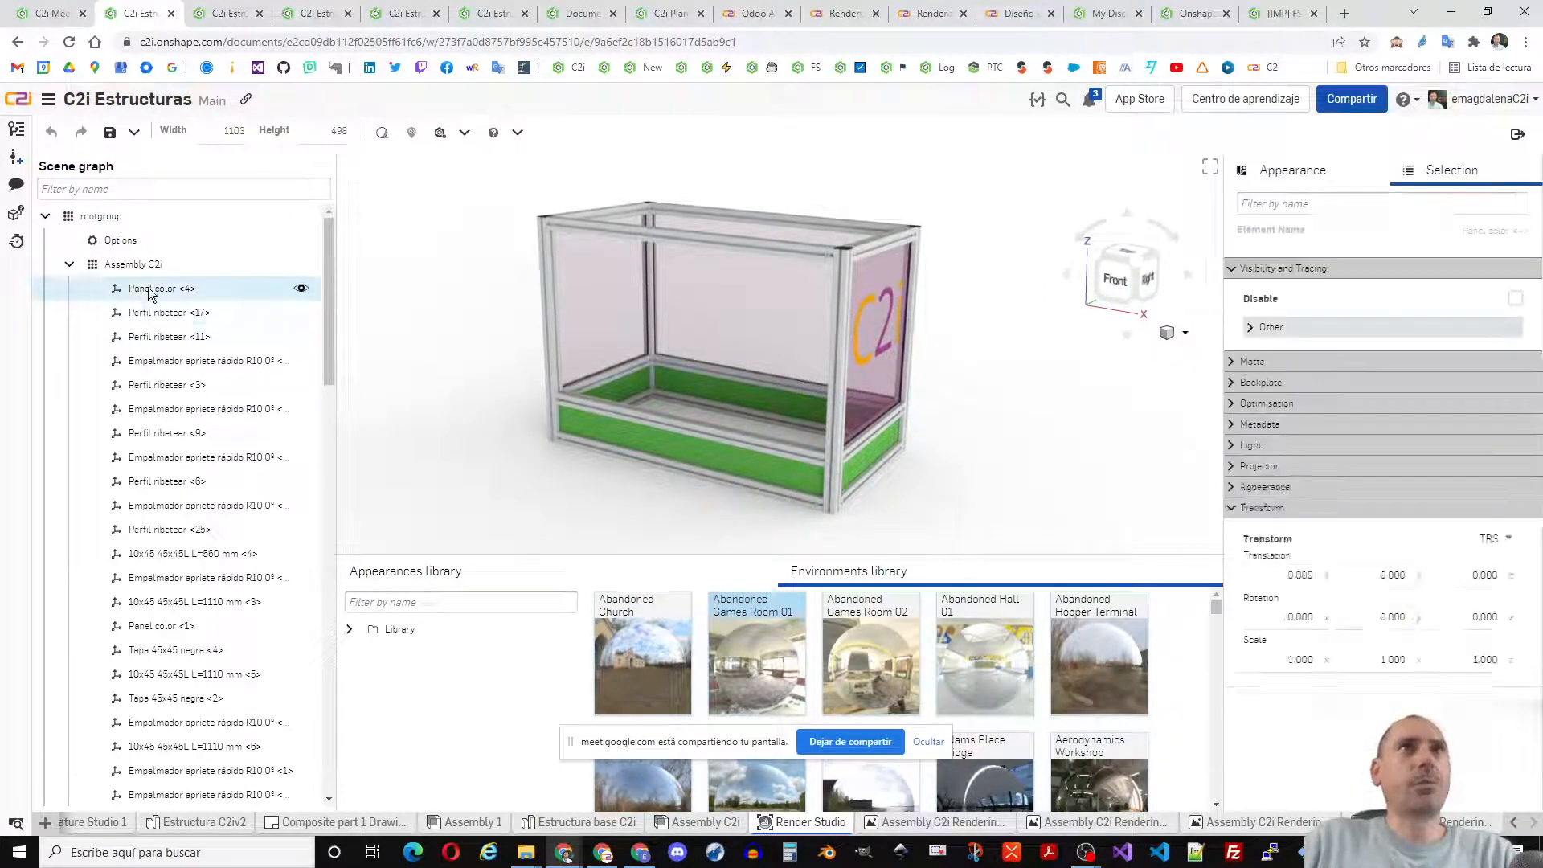
pyautogui.click(111, 191)
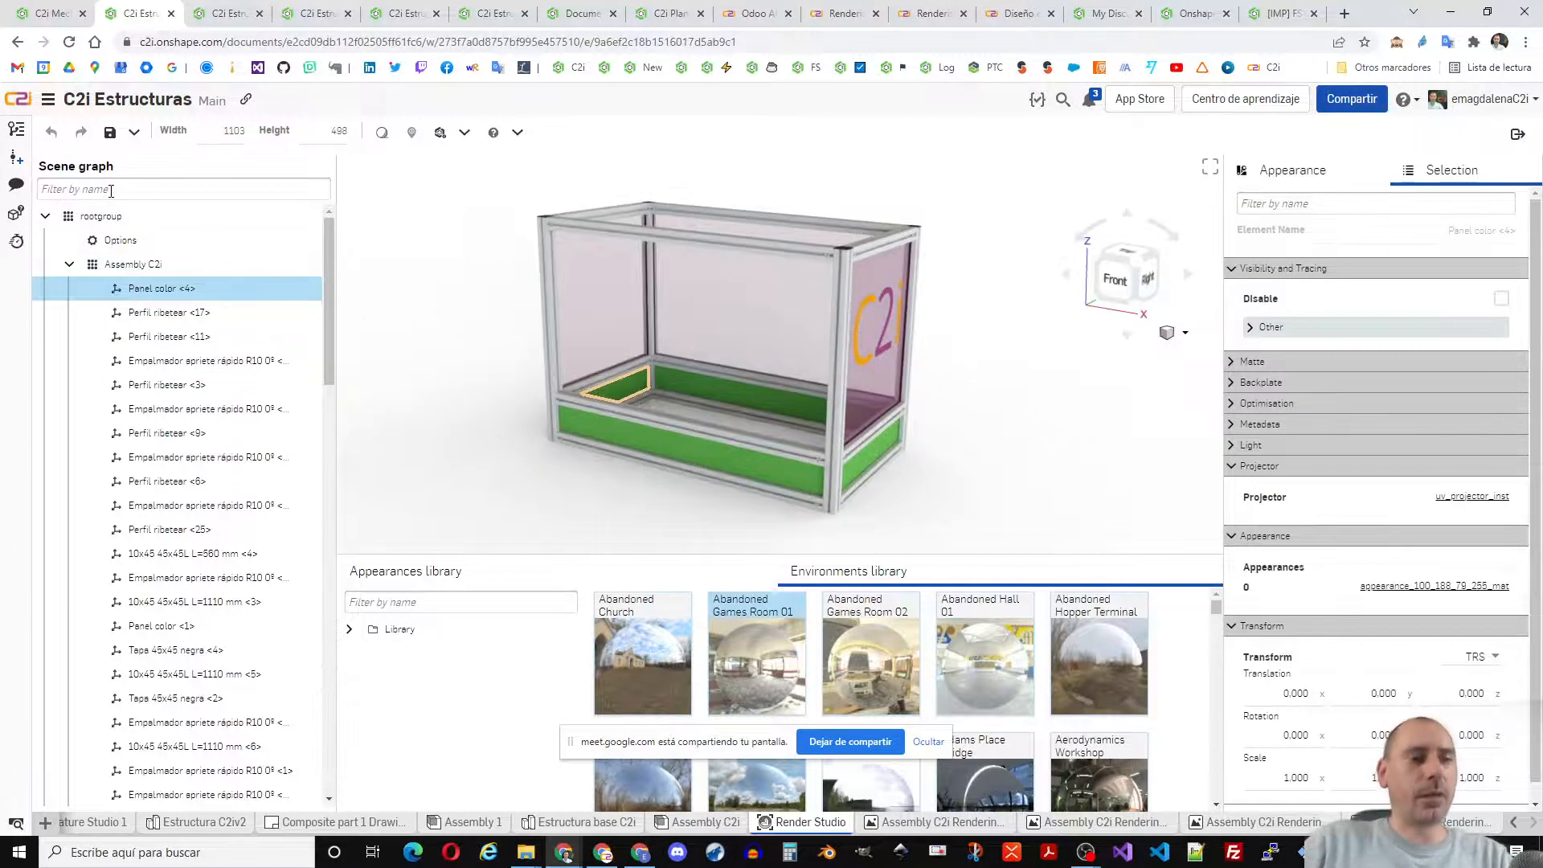
pyautogui.click(165, 287)
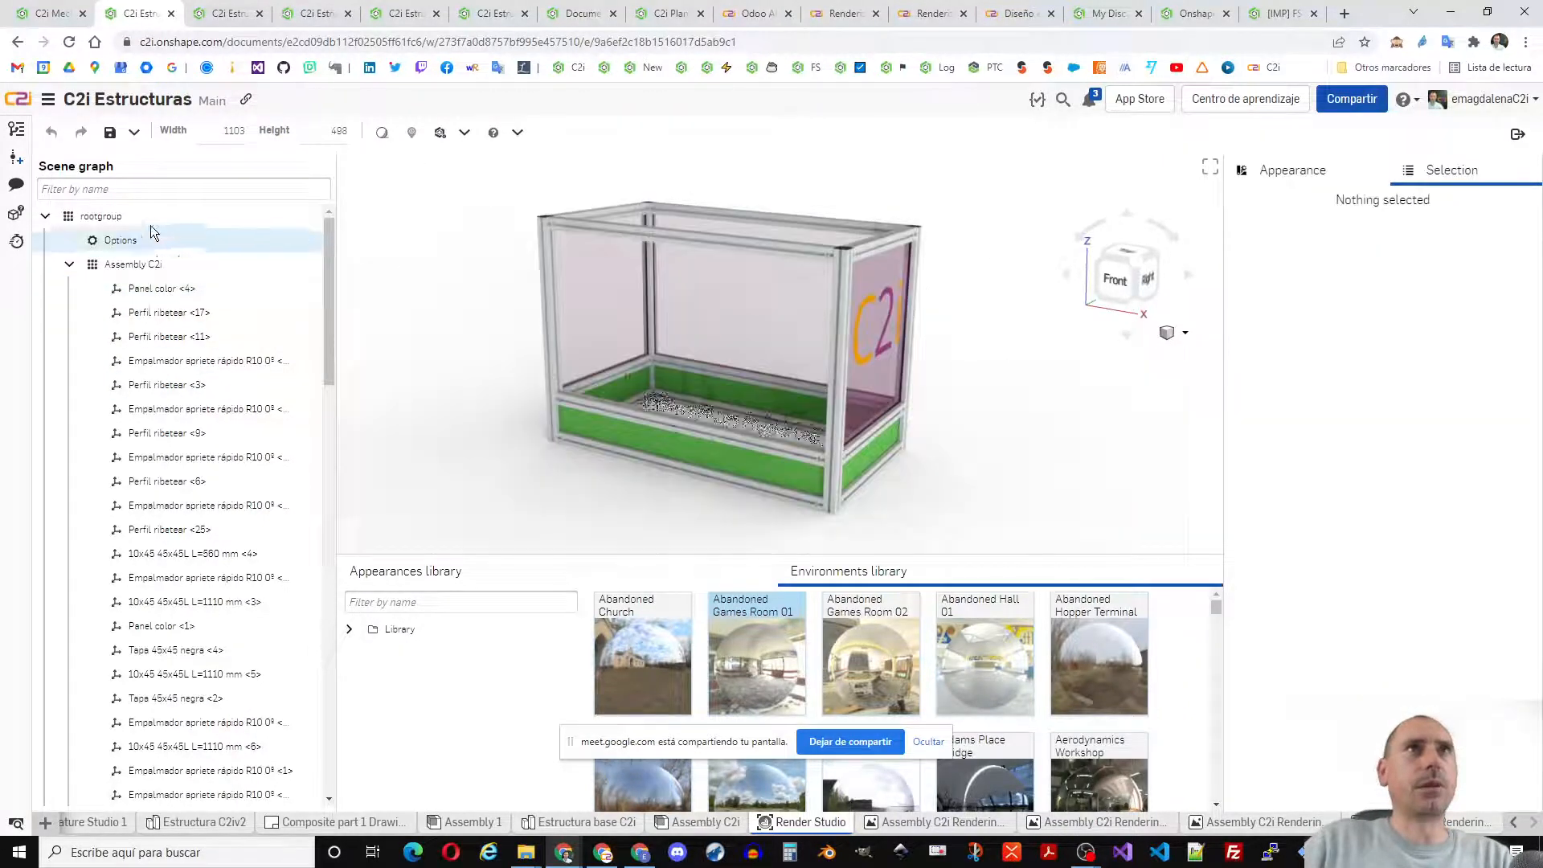
# - Filter the scene graph for "panel c" and apply the carbonized matte pine wood appearance to all four Panel color parts
pyautogui.click(138, 191)
pyautogui.write('canel c')
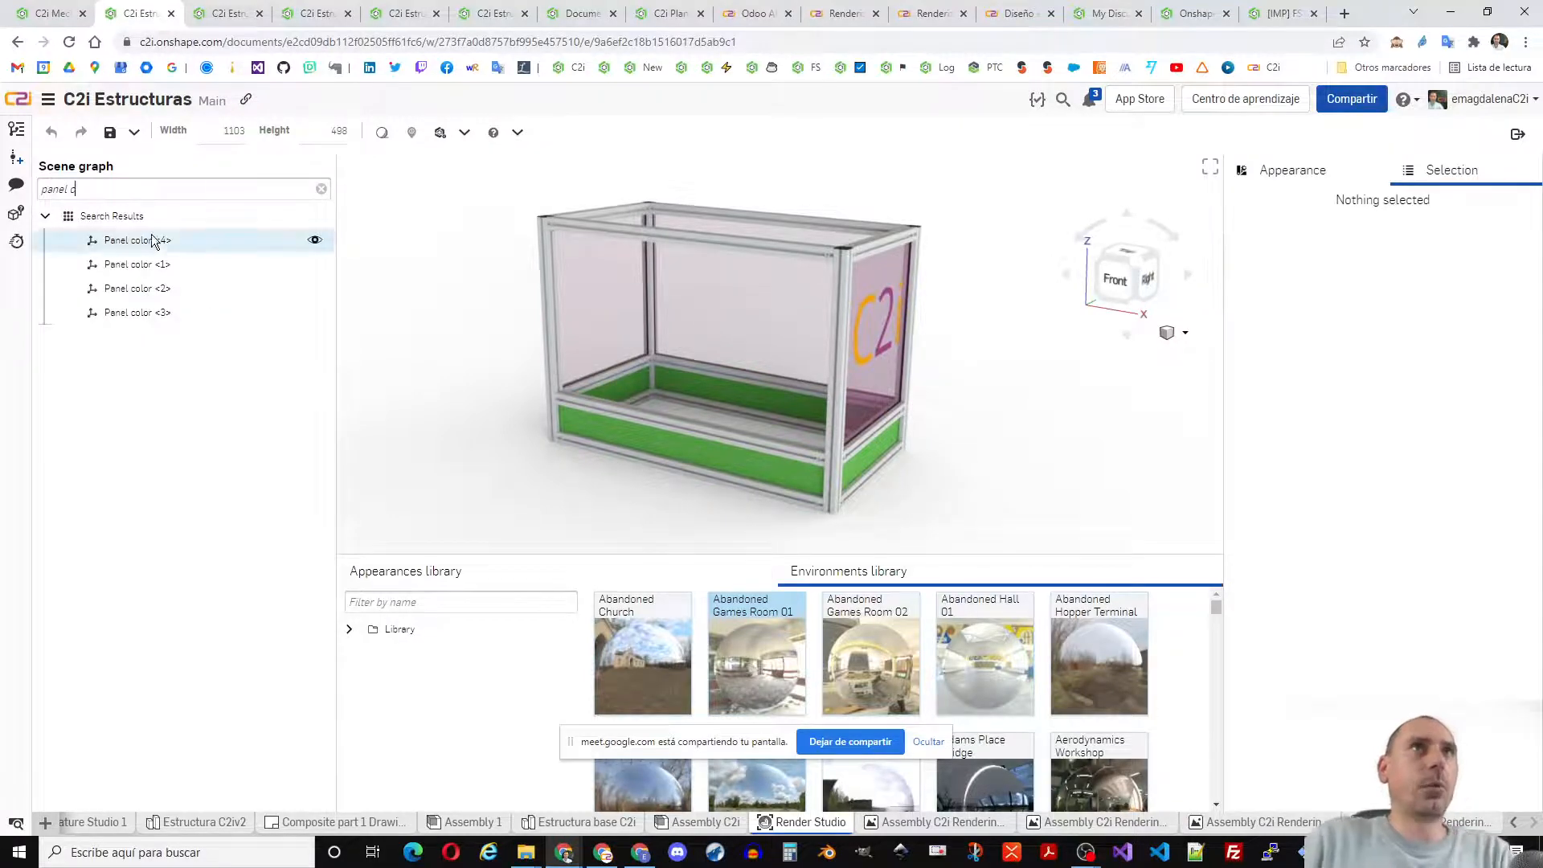
pyautogui.click(142, 241)
pyautogui.keyDown('shift'); pyautogui.click(124, 264); pyautogui.keyUp('shift')
pyautogui.keyDown('shift'); pyautogui.click(130, 294); pyautogui.keyUp('shift')
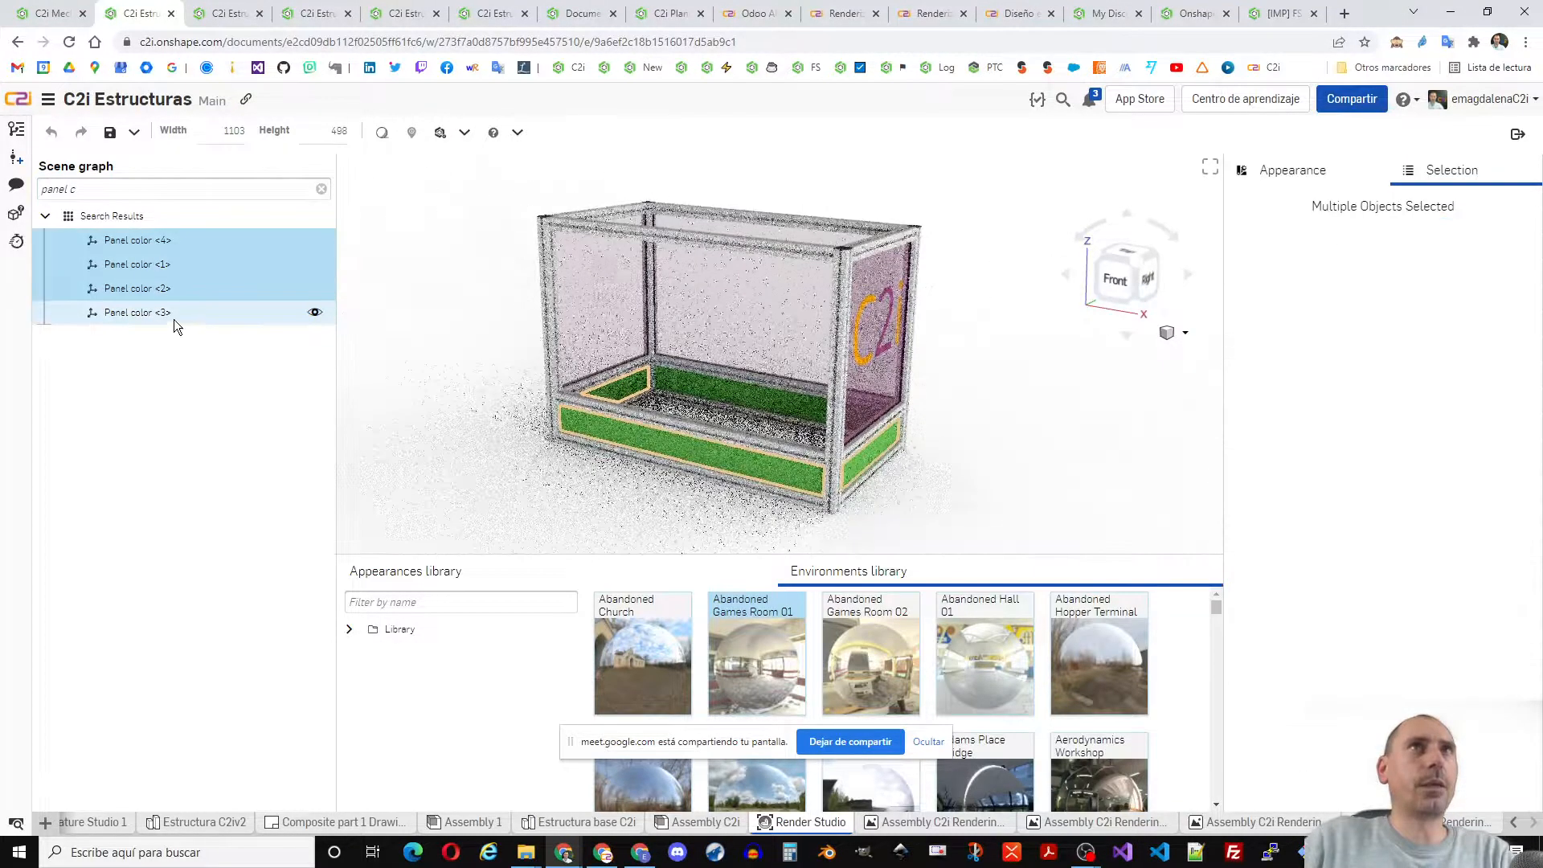
pyautogui.keyDown('shift'); pyautogui.click(184, 320); pyautogui.keyUp('shift')
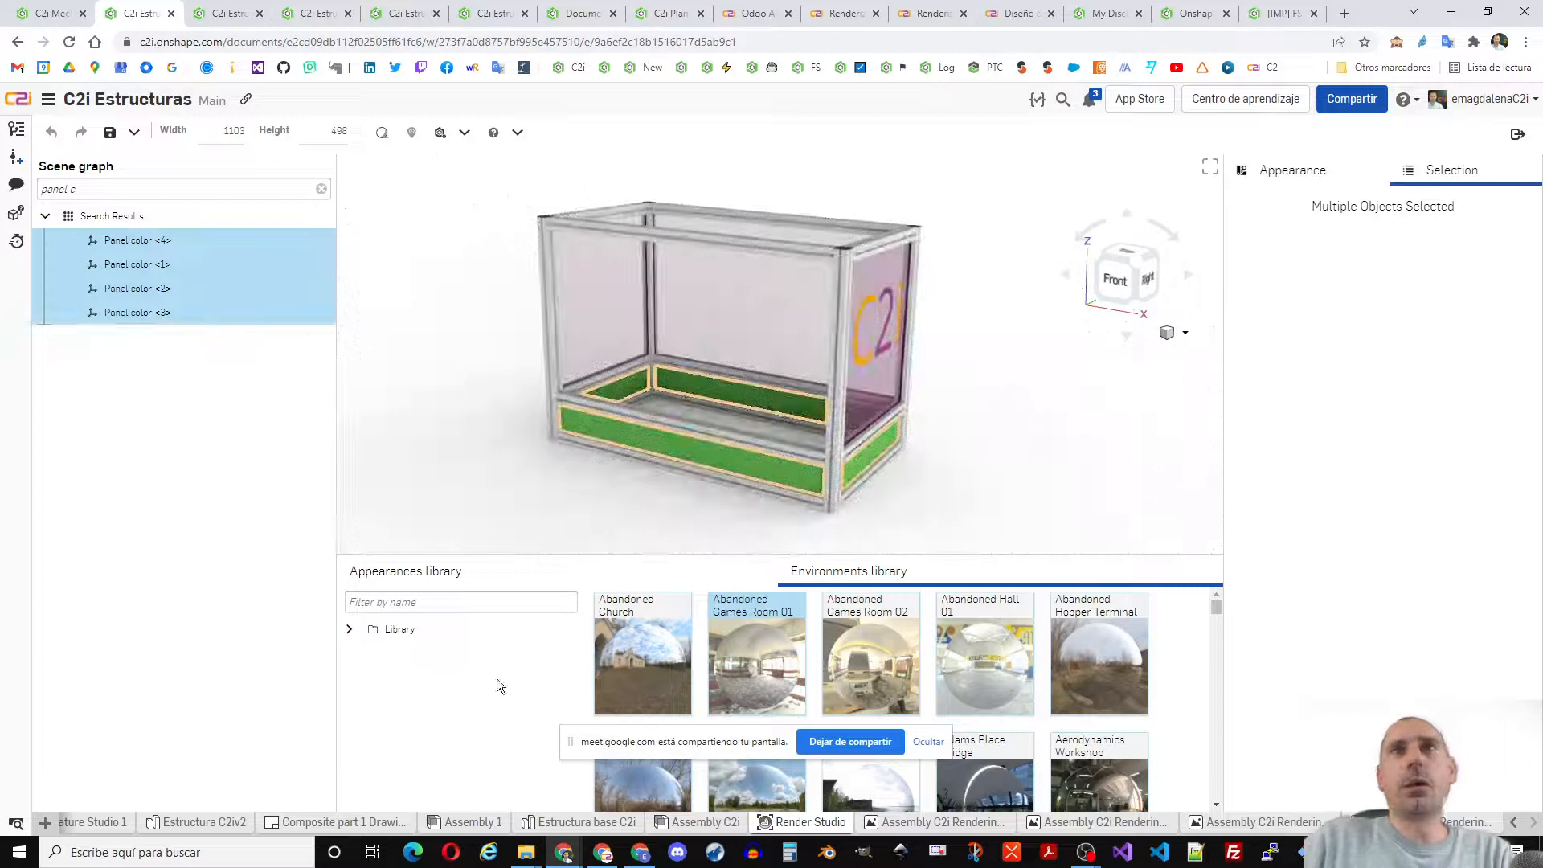
pyautogui.click(445, 577)
pyautogui.write('pin')
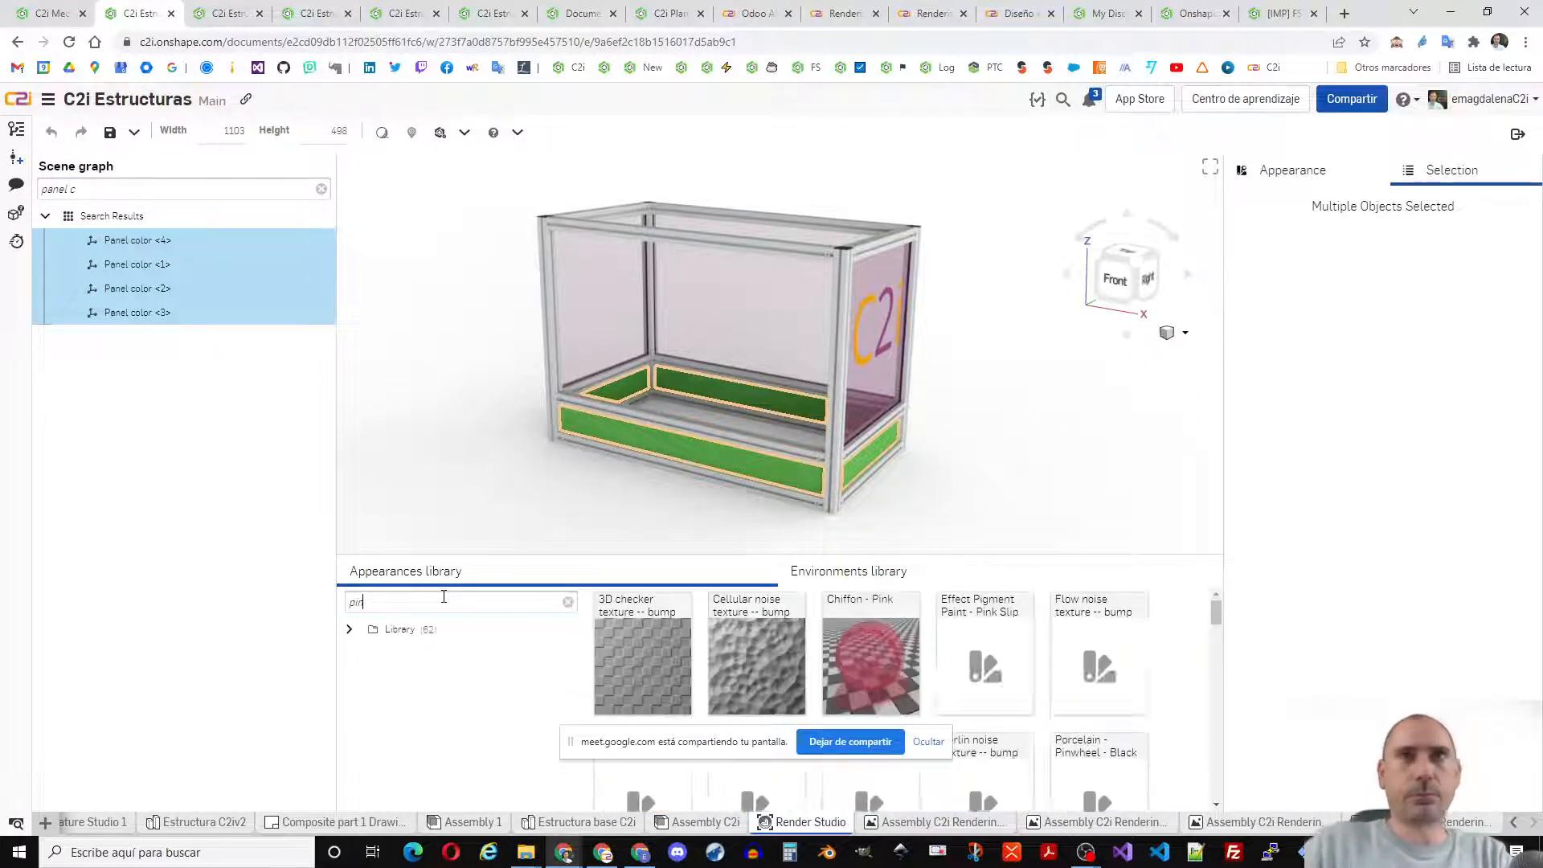
pyautogui.write('e')
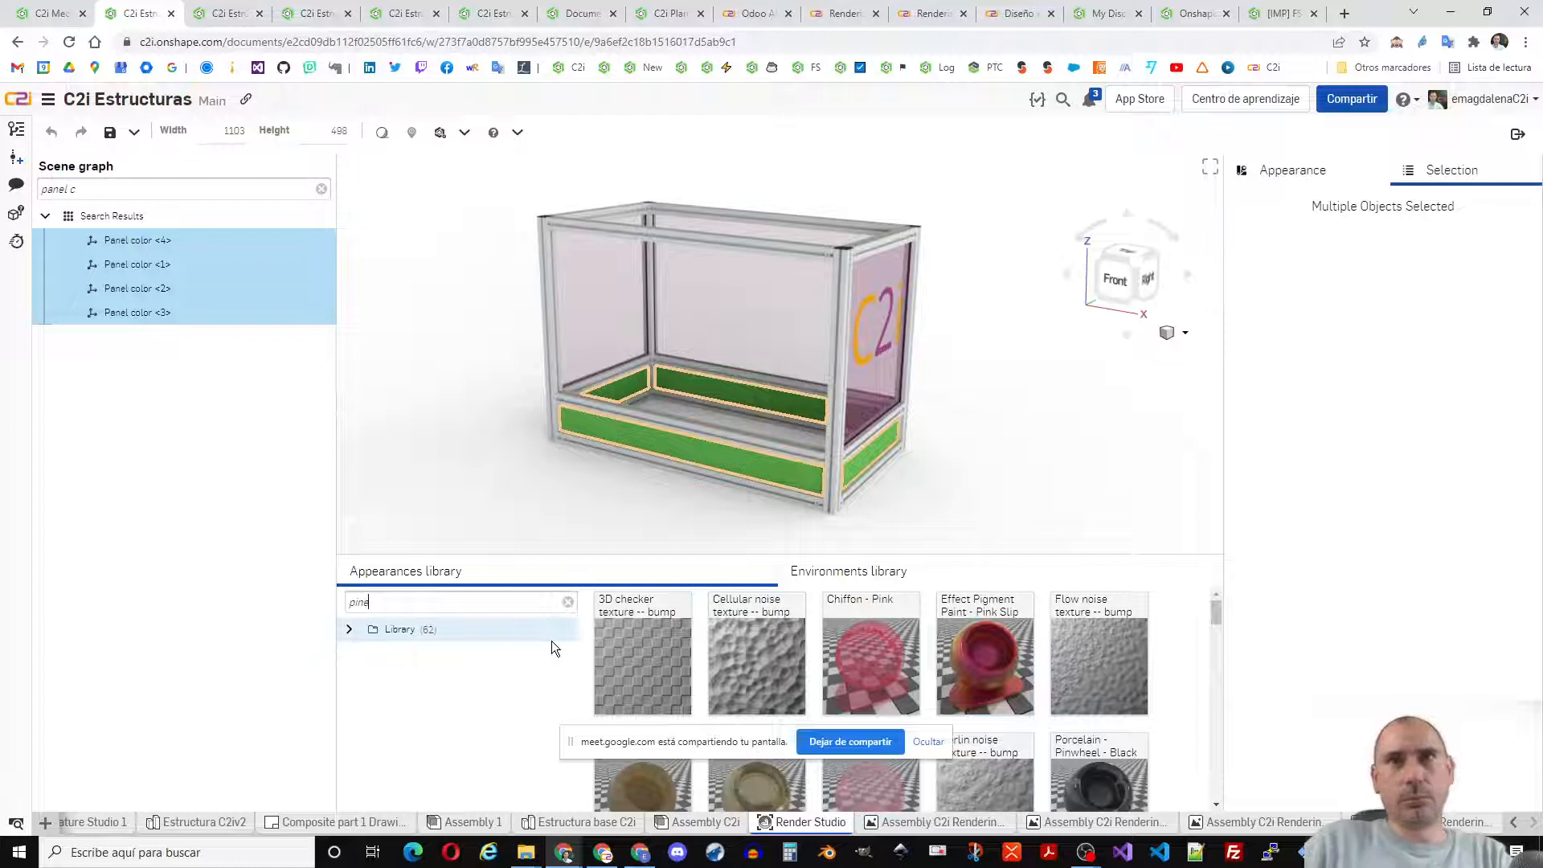
pyautogui.scroll(-1, 919, 681)
pyautogui.scroll(-1, 1071, 717)
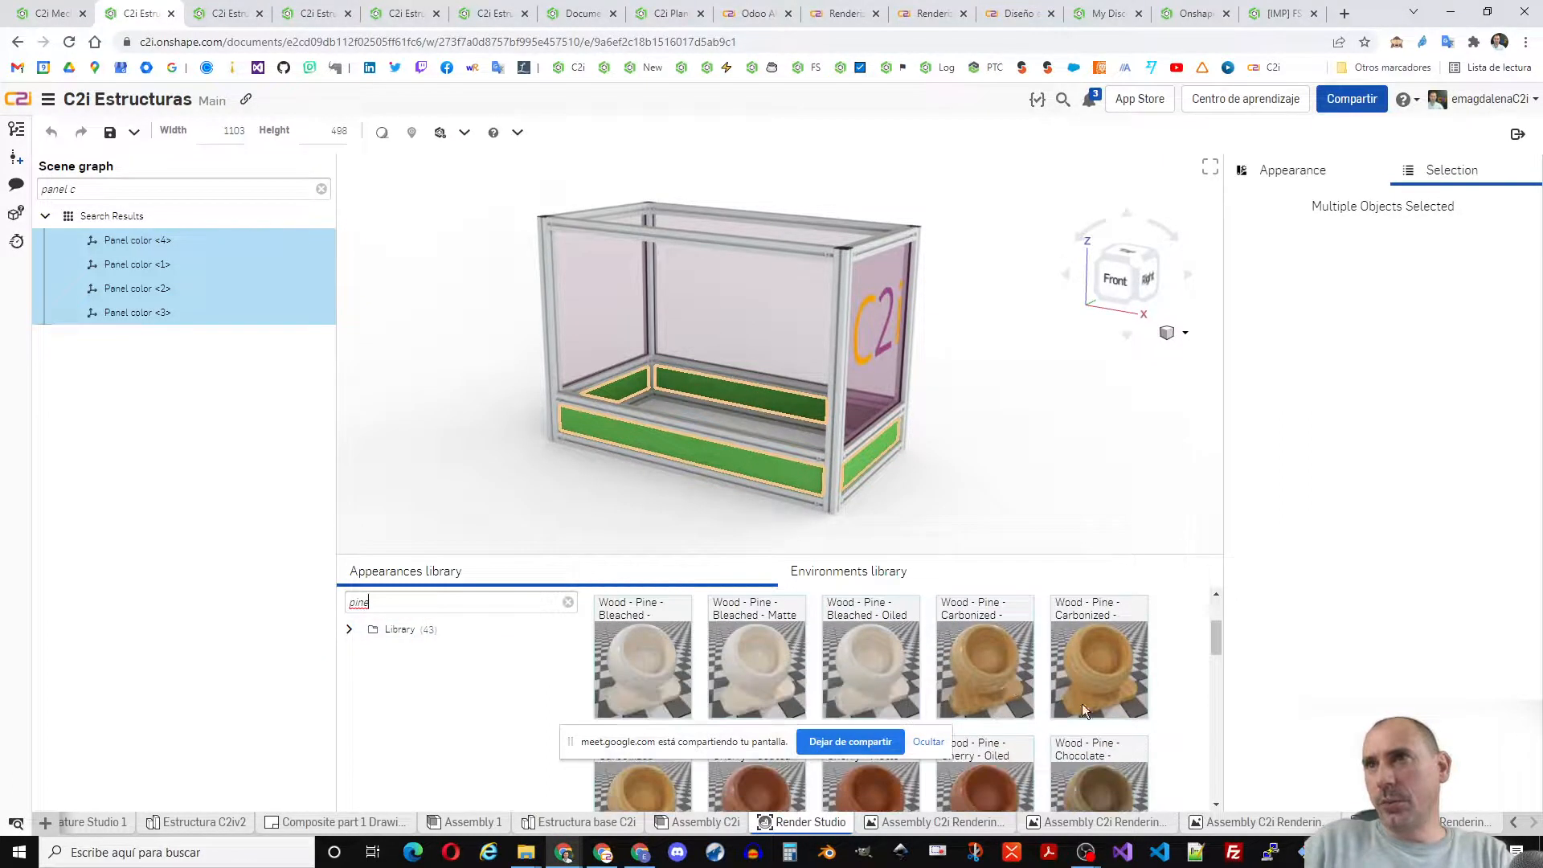
pyautogui.click(1101, 659)
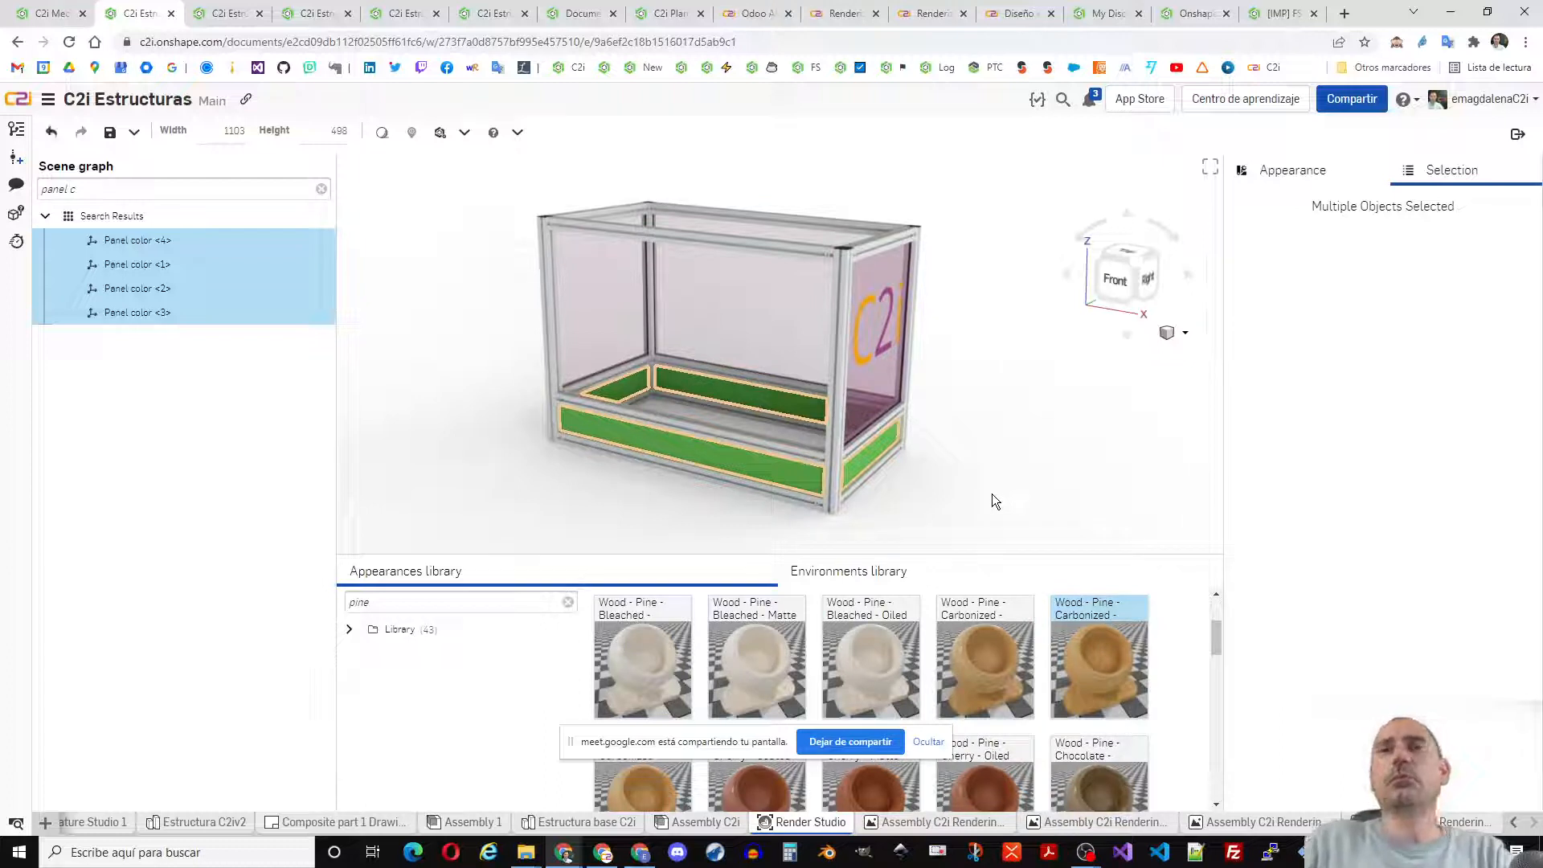
pyautogui.click(962, 401)
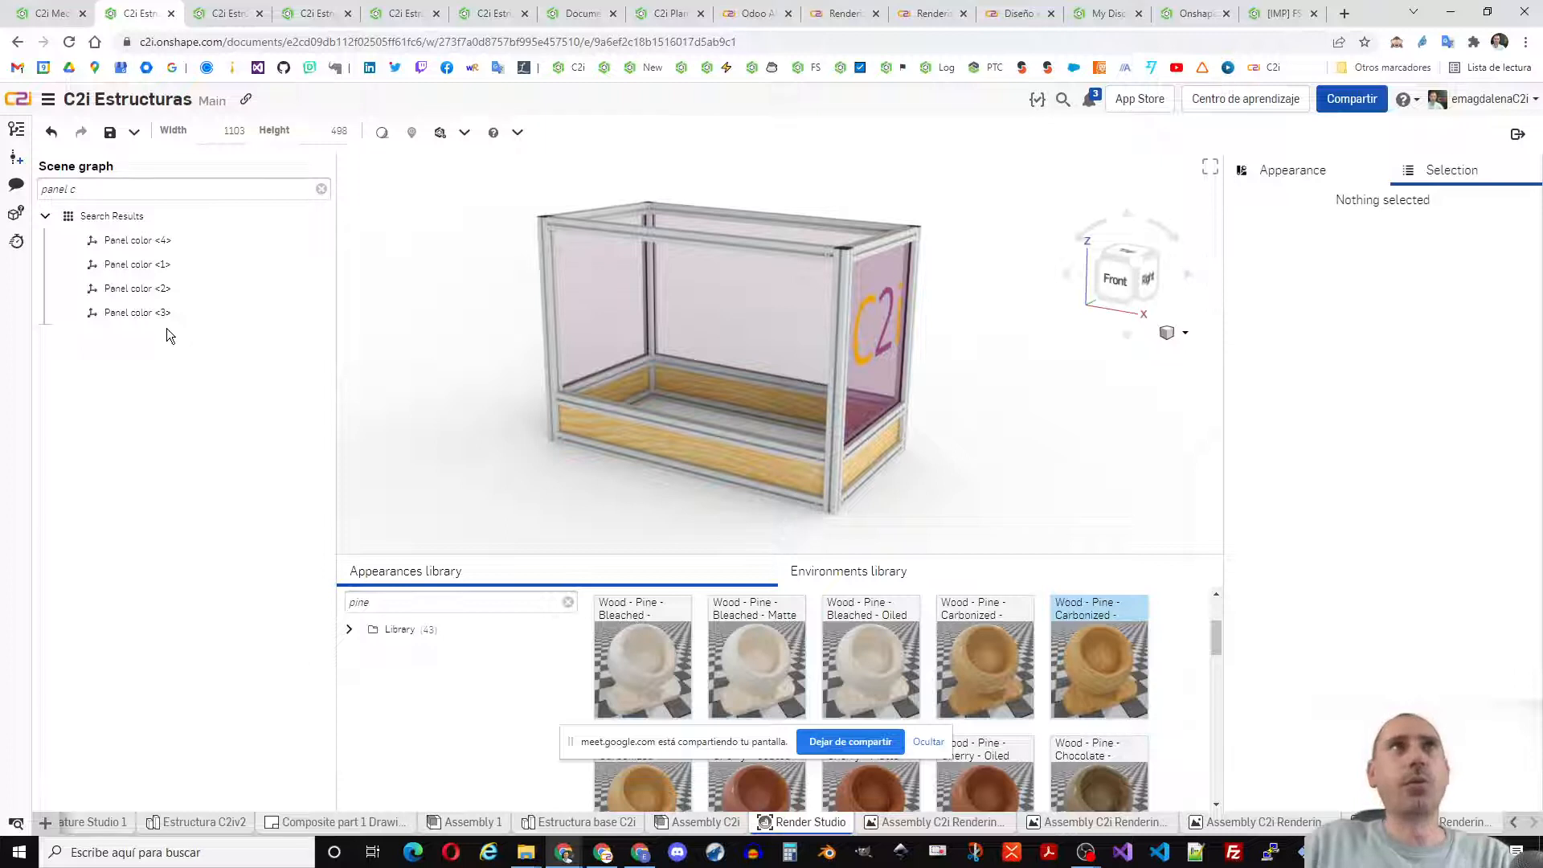
# - Examine the pine appearance settings of Panel color <4>, including its transform scale
pyautogui.click(138, 239)
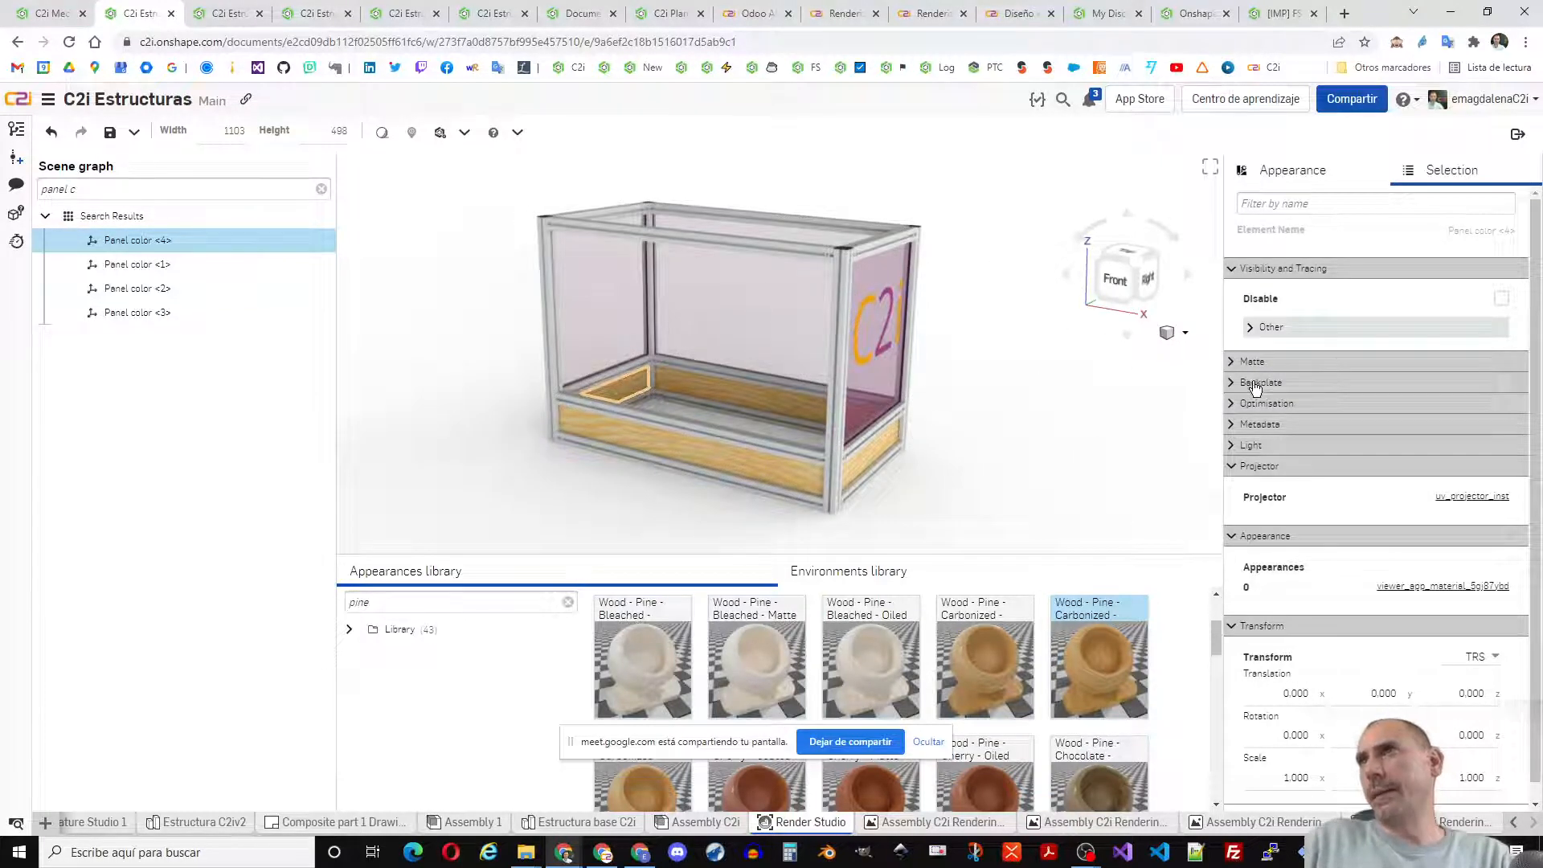
pyautogui.click(1294, 173)
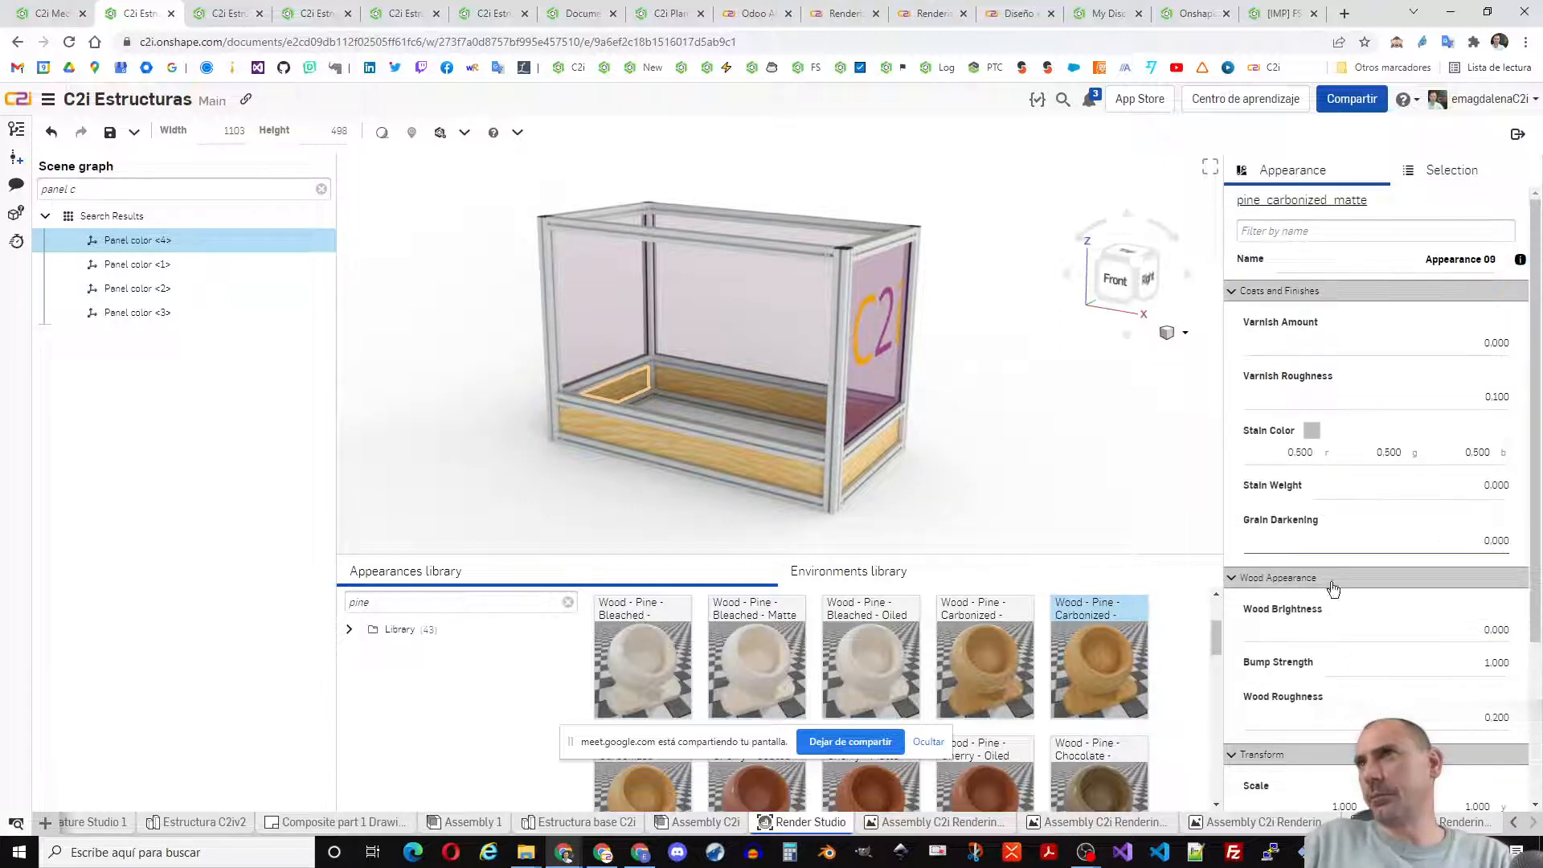
pyautogui.scroll(-2, 1334, 595)
pyautogui.doubleClick(1343, 645)
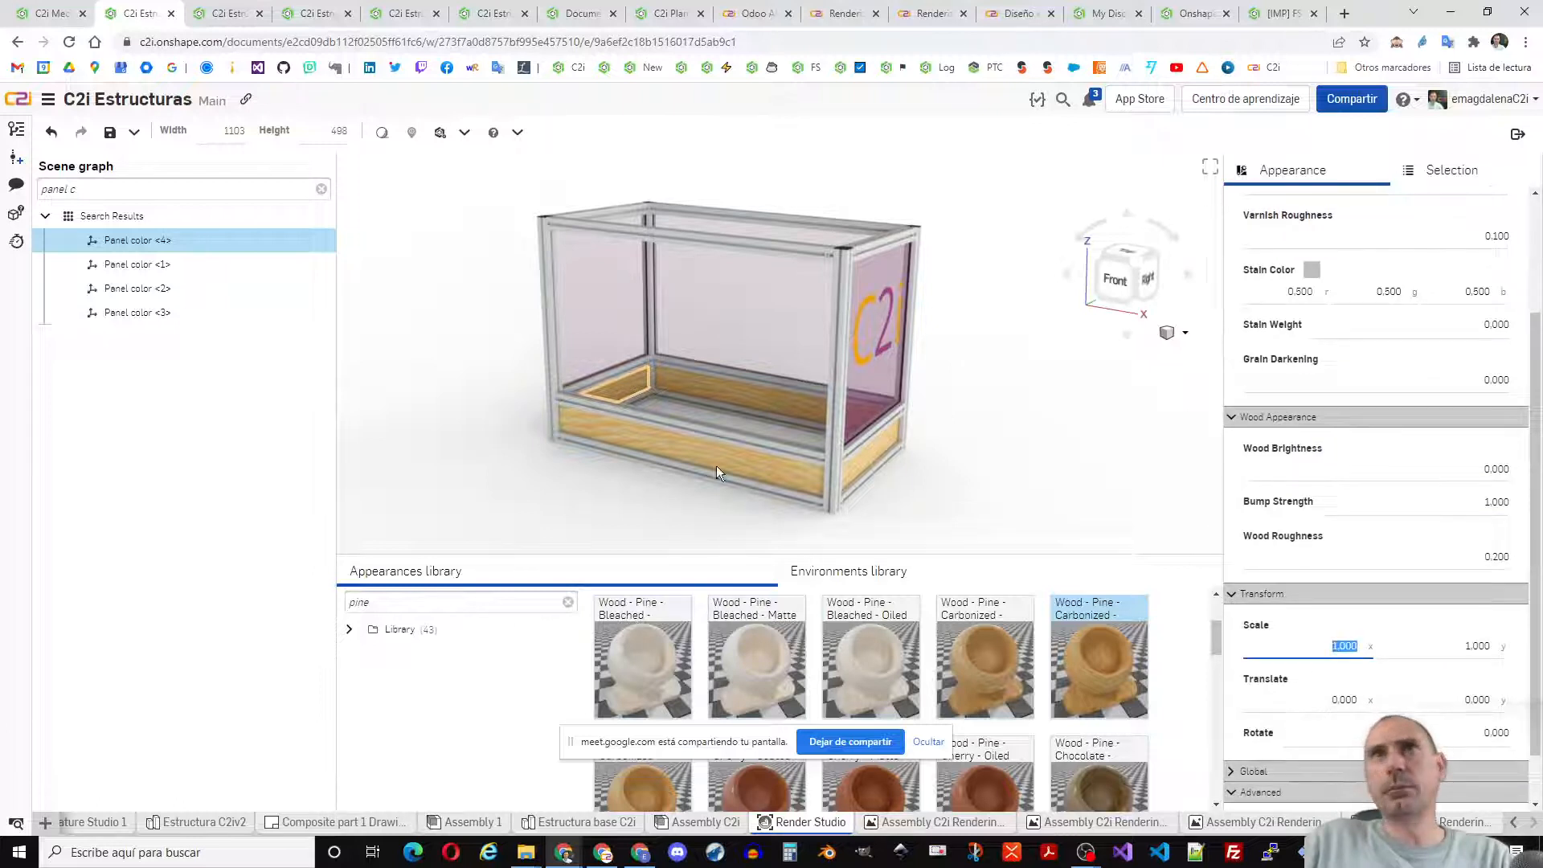
pyautogui.click(430, 300)
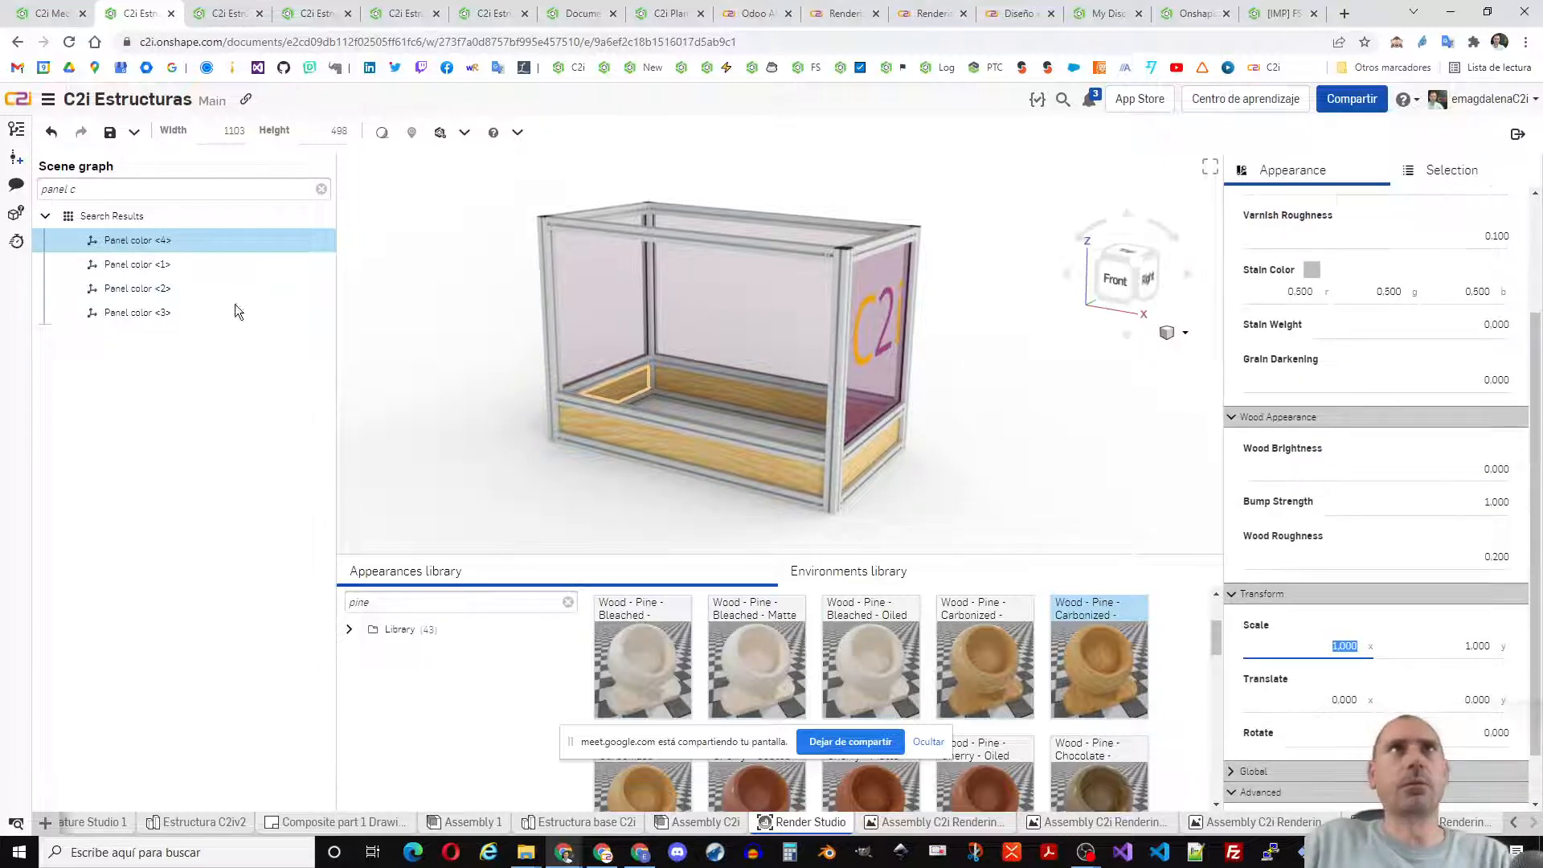
# - Set the X scale of the pine appearance on Panel color <2> to 0.1 and check the wood grain
pyautogui.click(147, 289)
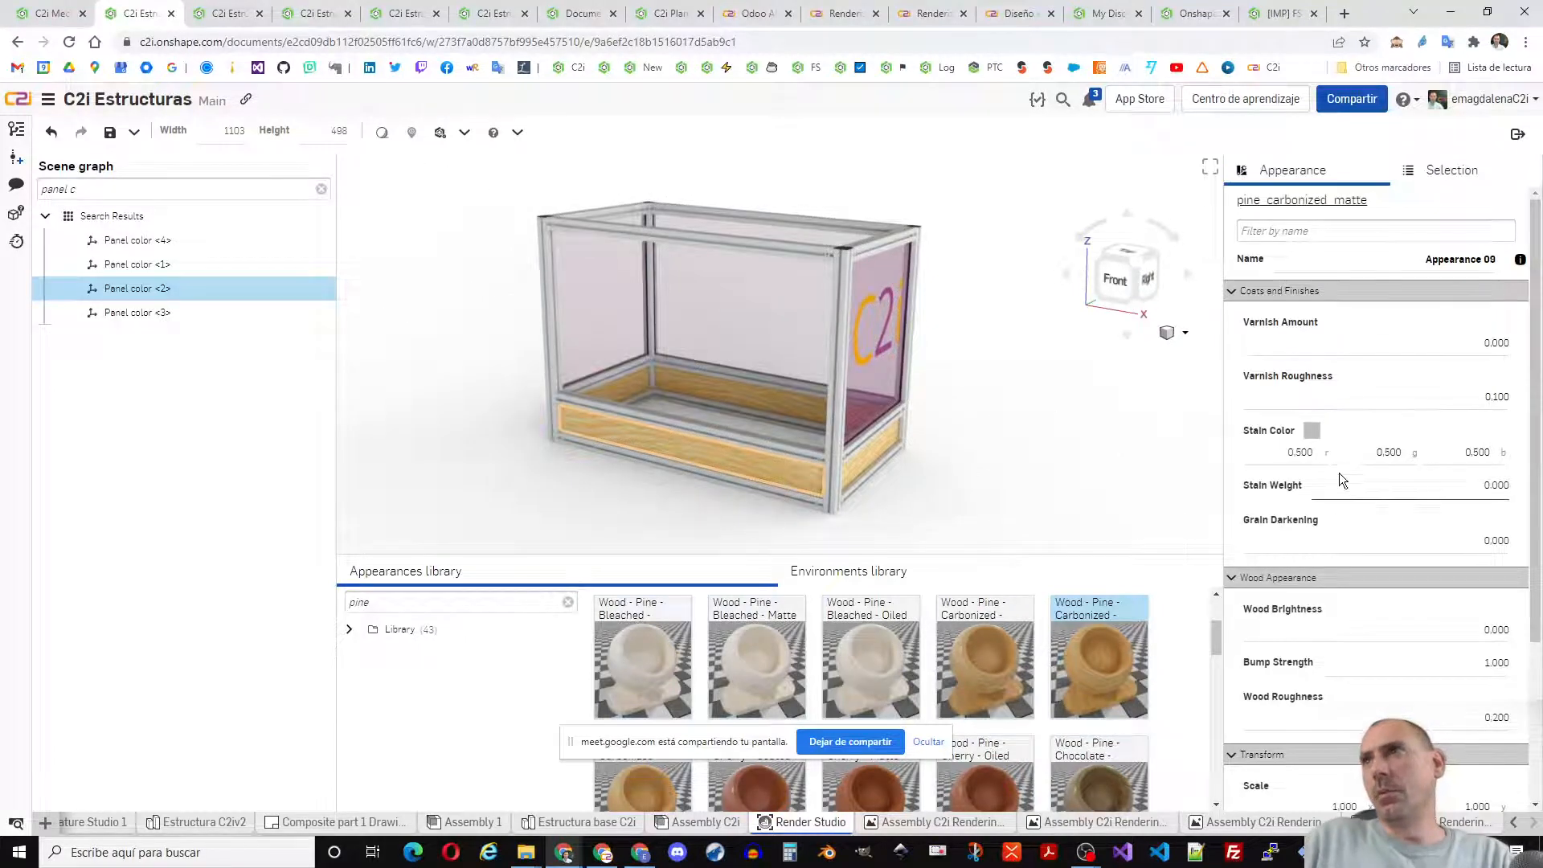
pyautogui.scroll(-2, 1318, 687)
pyautogui.click(1344, 646)
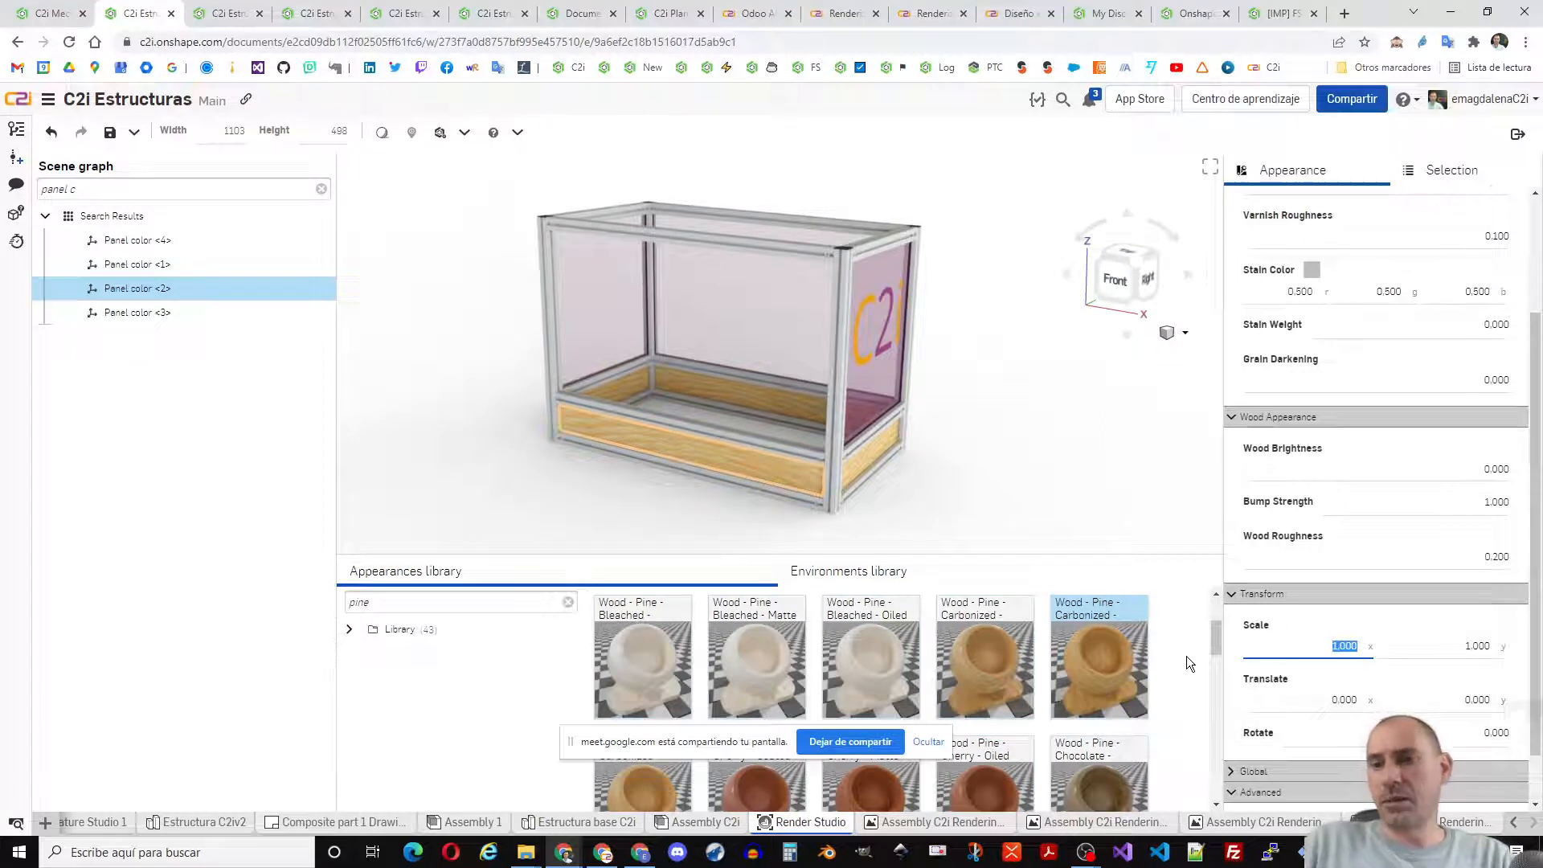
pyautogui.write('0.1')
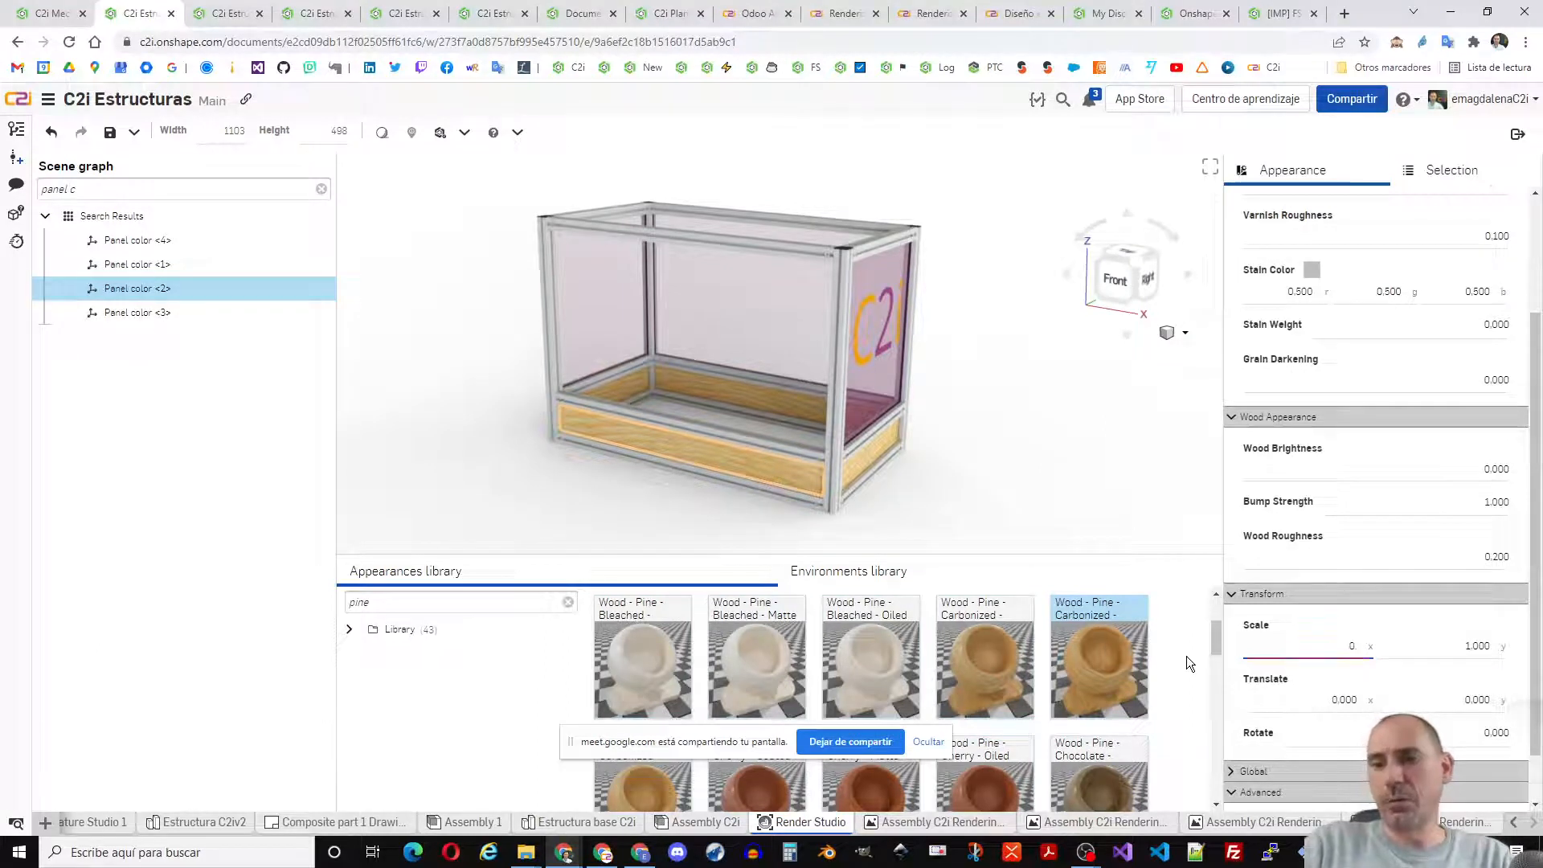
pyautogui.press('Tab')
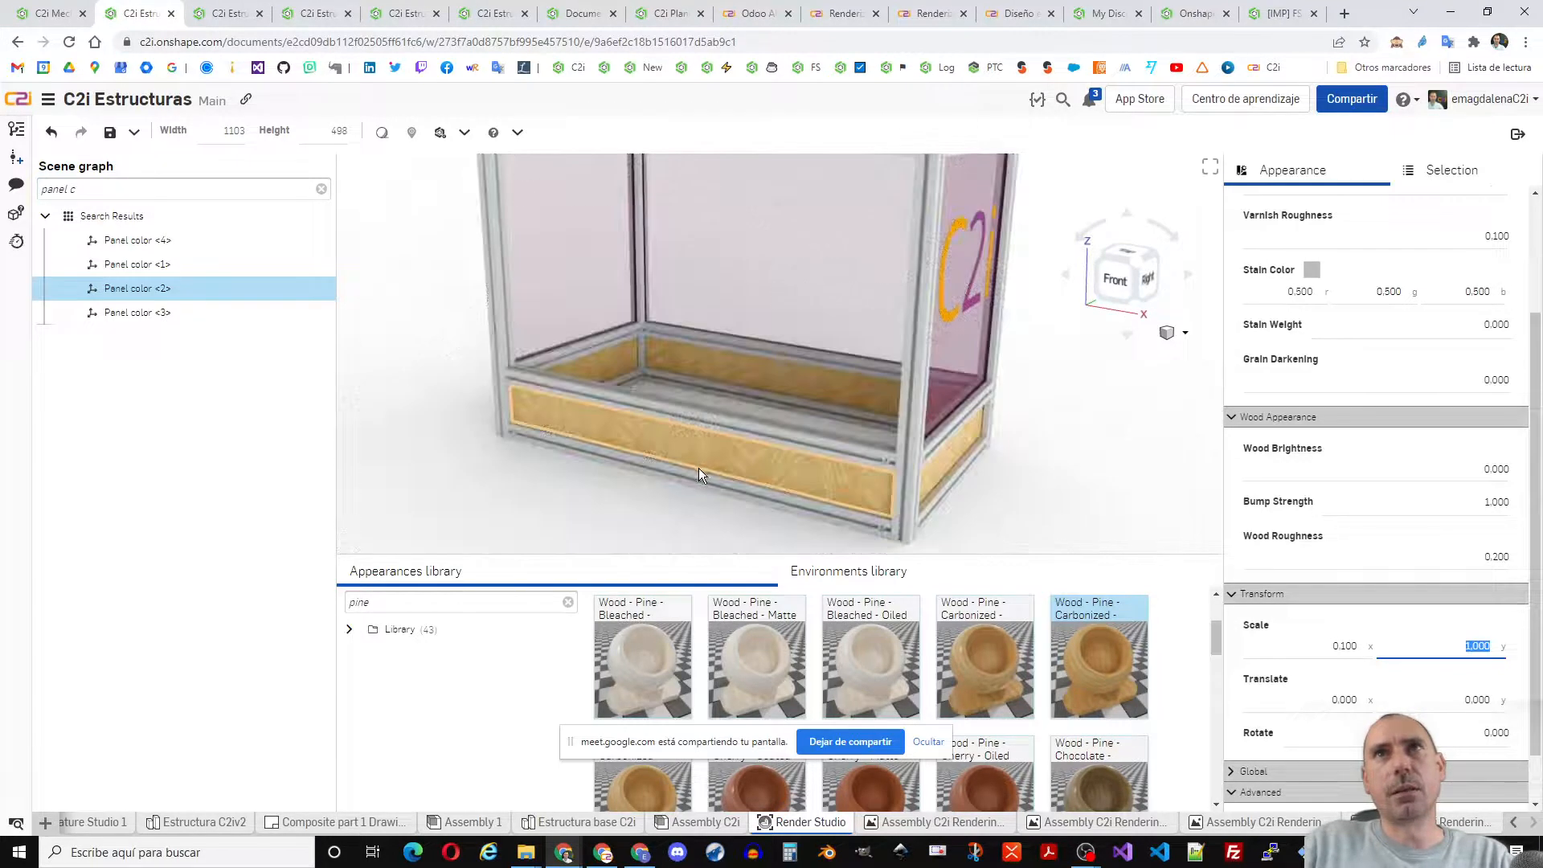
pyautogui.scroll(-3, 697, 468)
pyautogui.scroll(1, 697, 468)
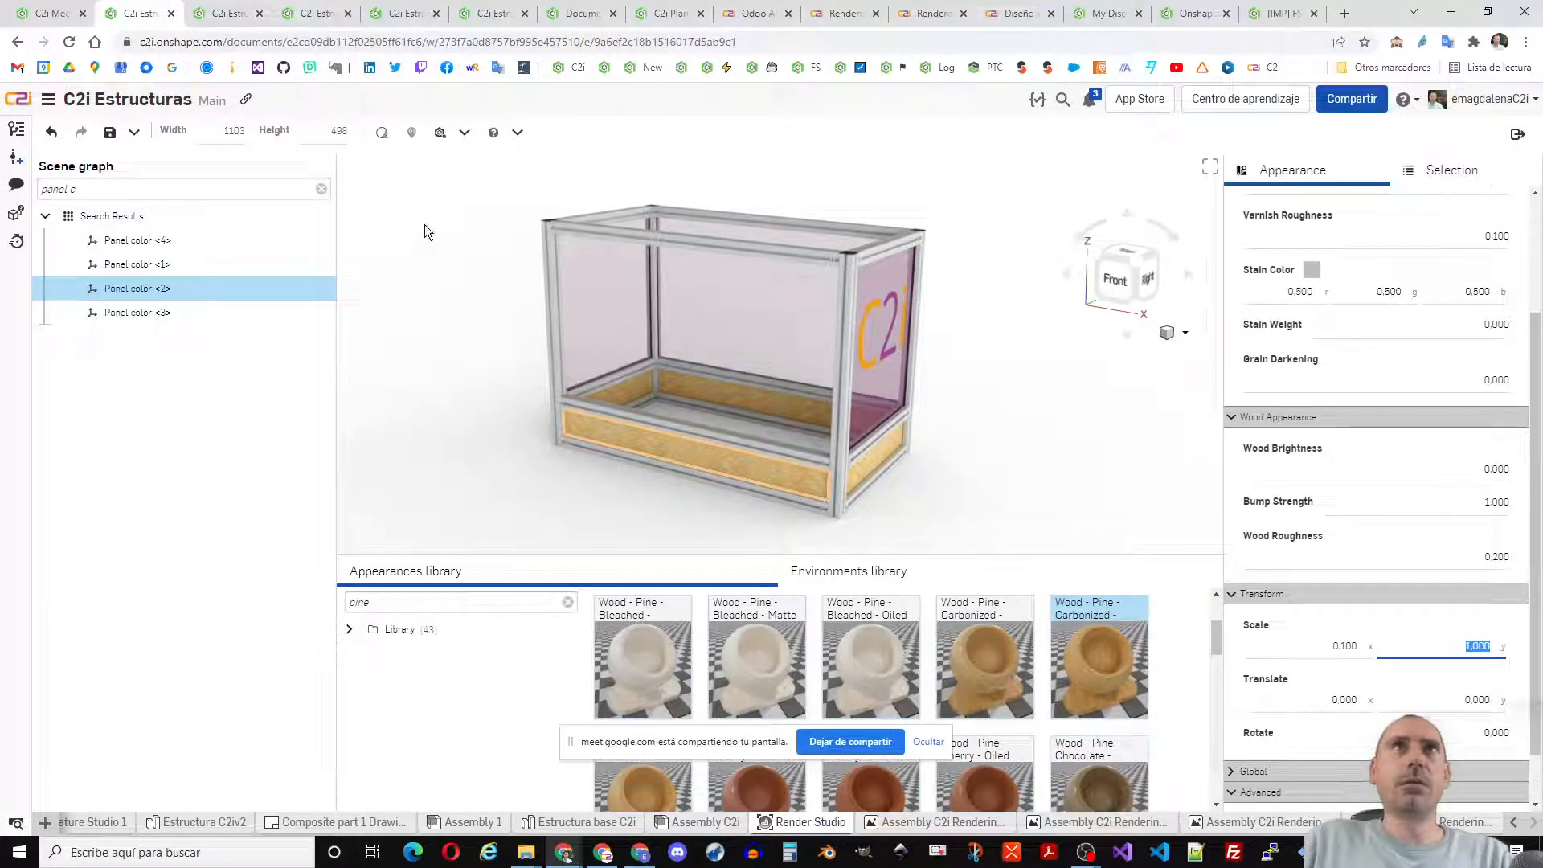
# - Render the scene to Onshape as an 800 x 450 JPG at Medium quality and open an Assembly C2i rendering in a new browser tab
pyautogui.click(464, 132)
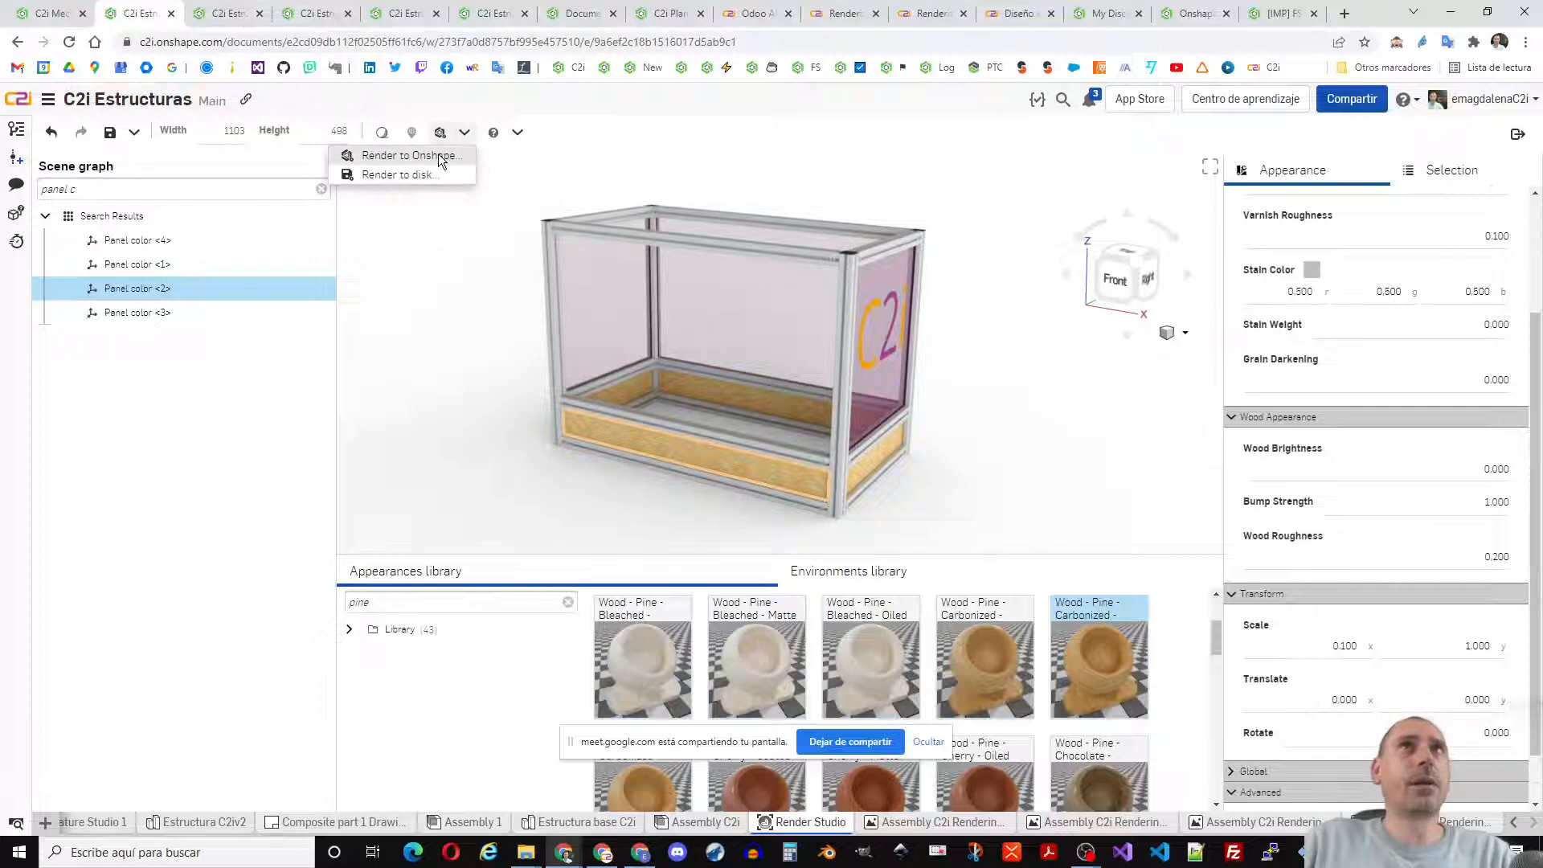
pyautogui.click(436, 155)
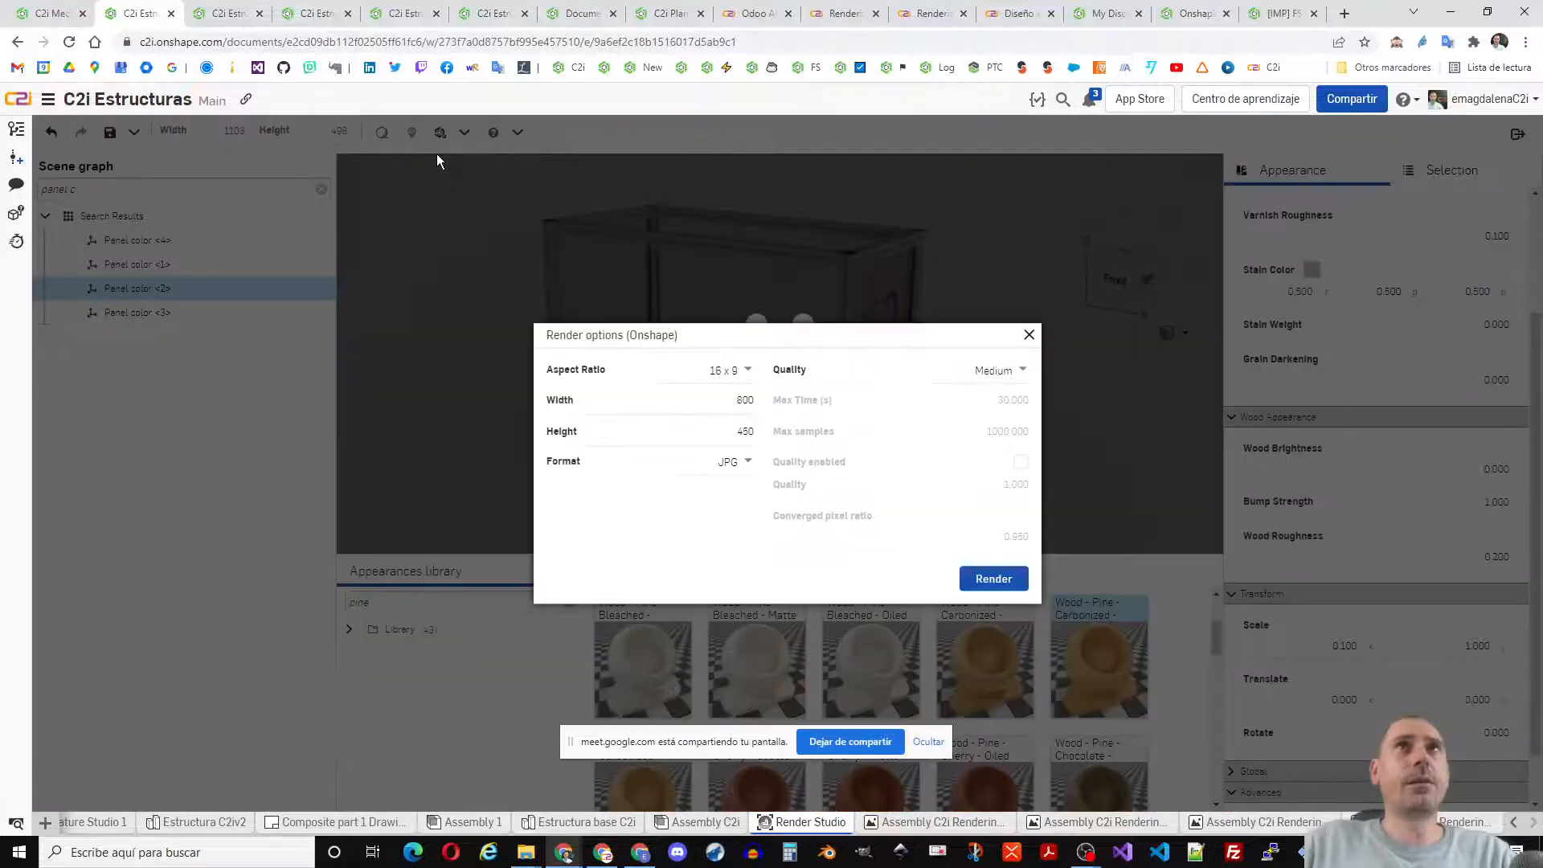
pyautogui.click(973, 579)
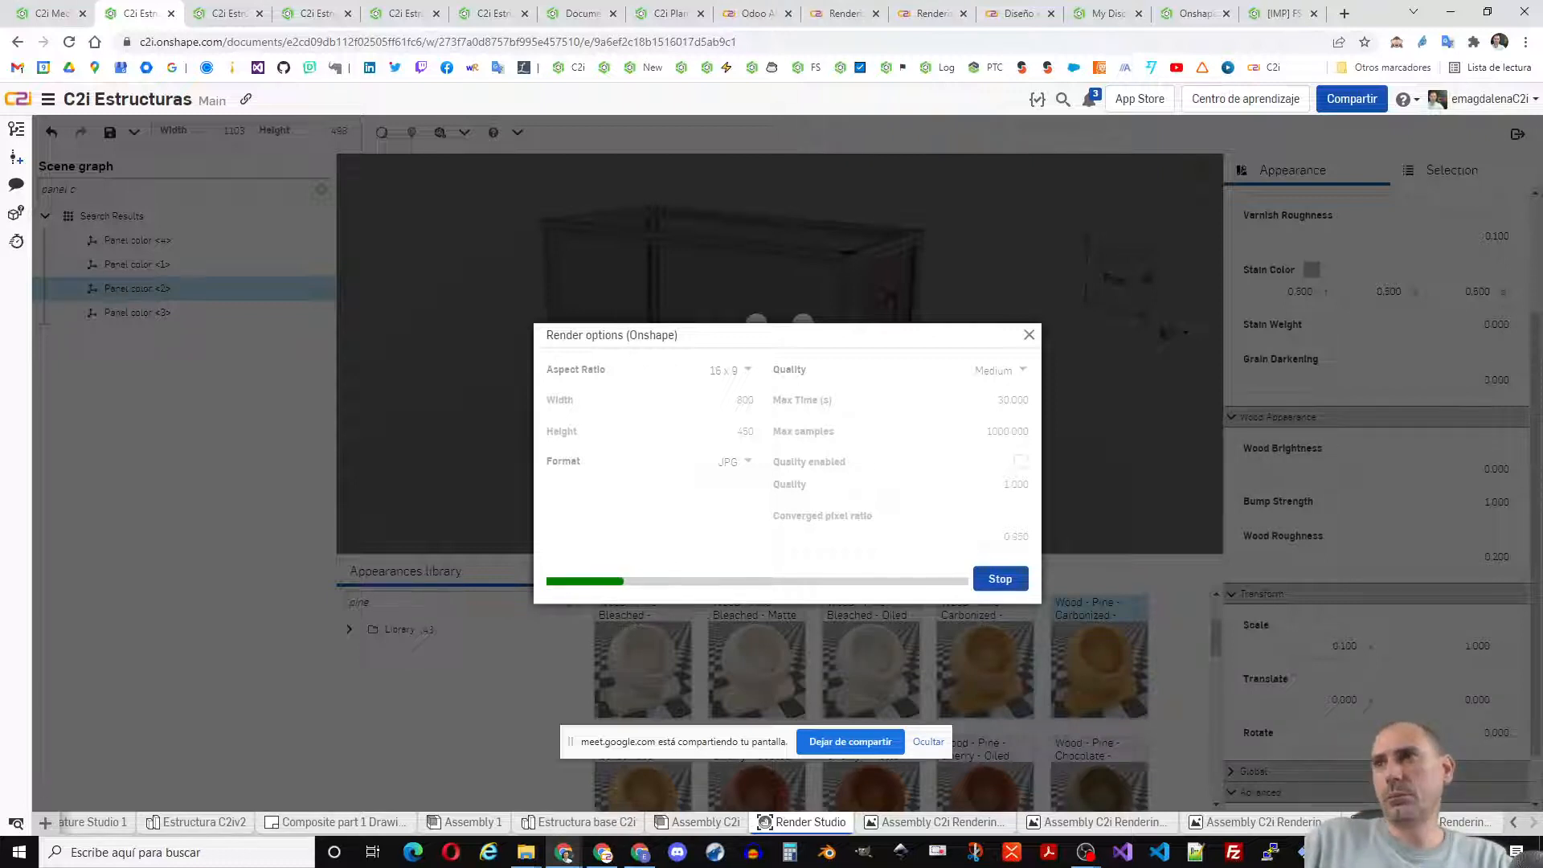
pyautogui.rightClick(1341, 816)
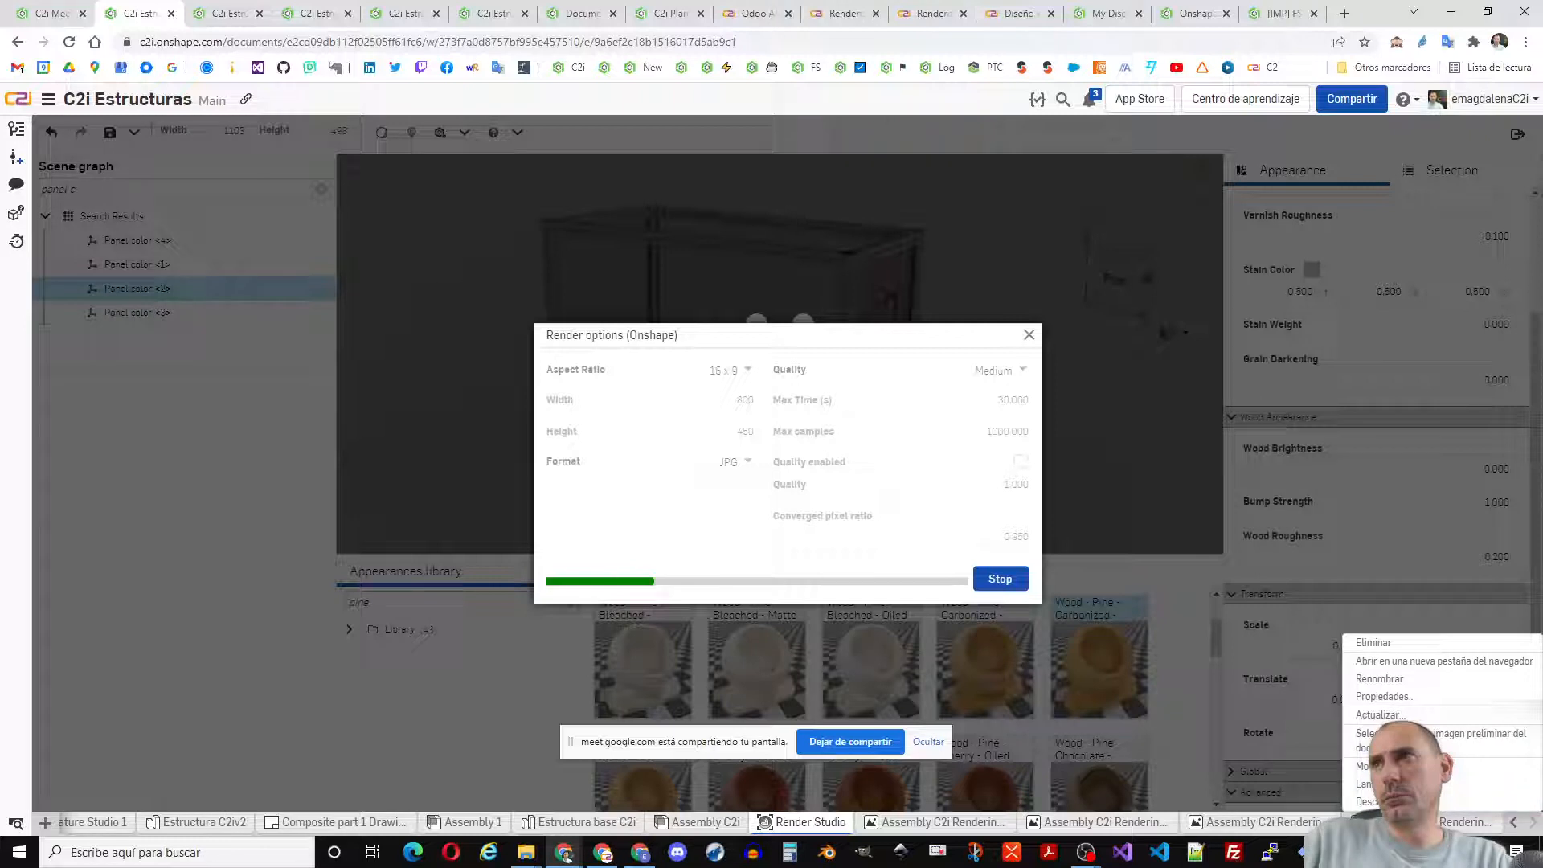
pyautogui.click(1432, 661)
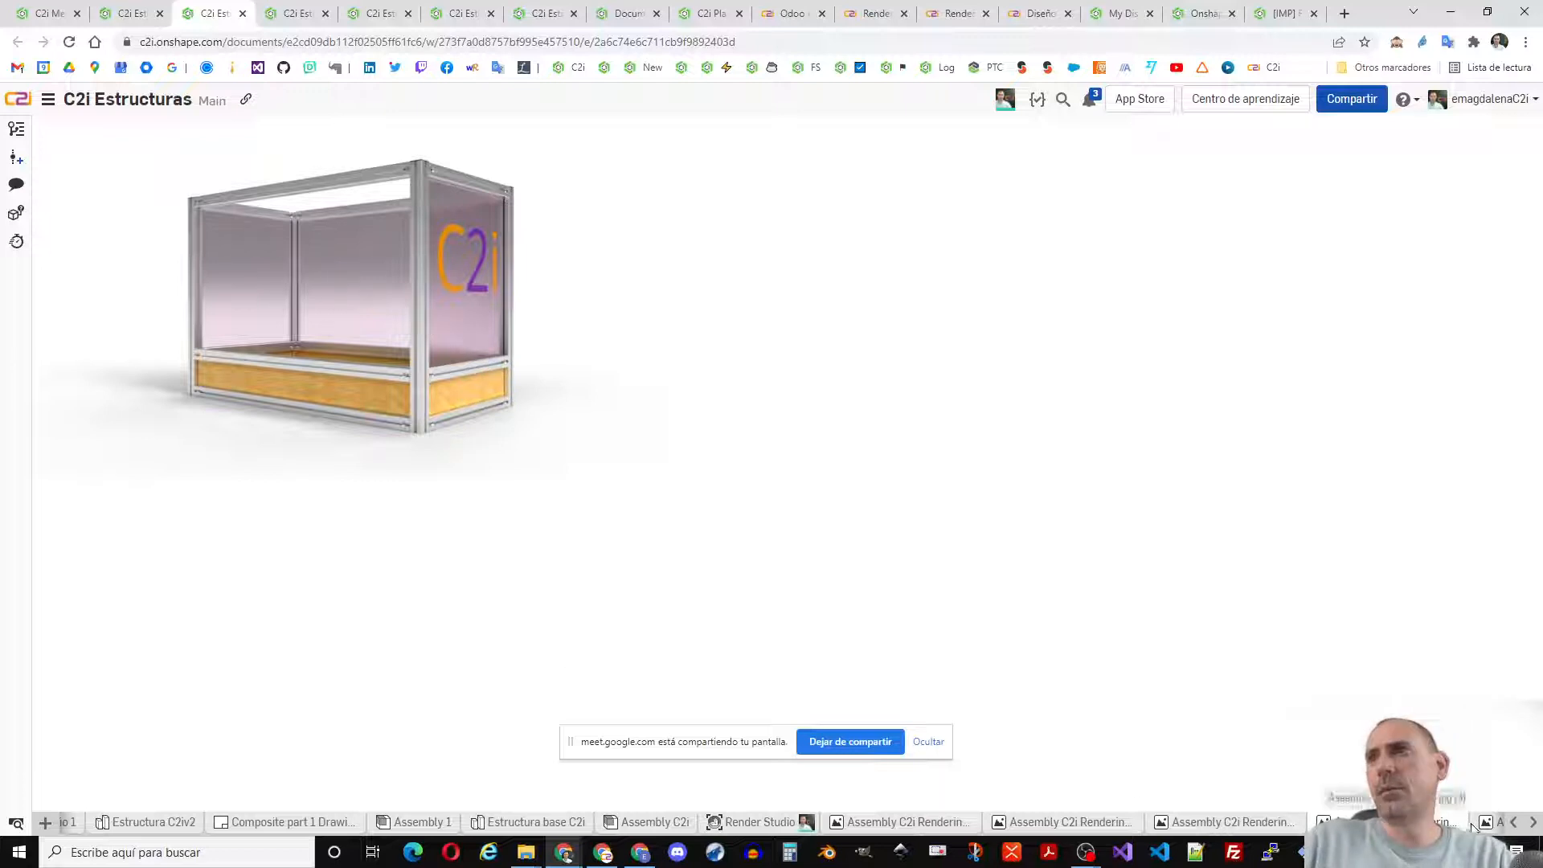
# - Open the last Assembly C2i rendering image in the document to view the structure from its other angle
pyautogui.click(1532, 822)
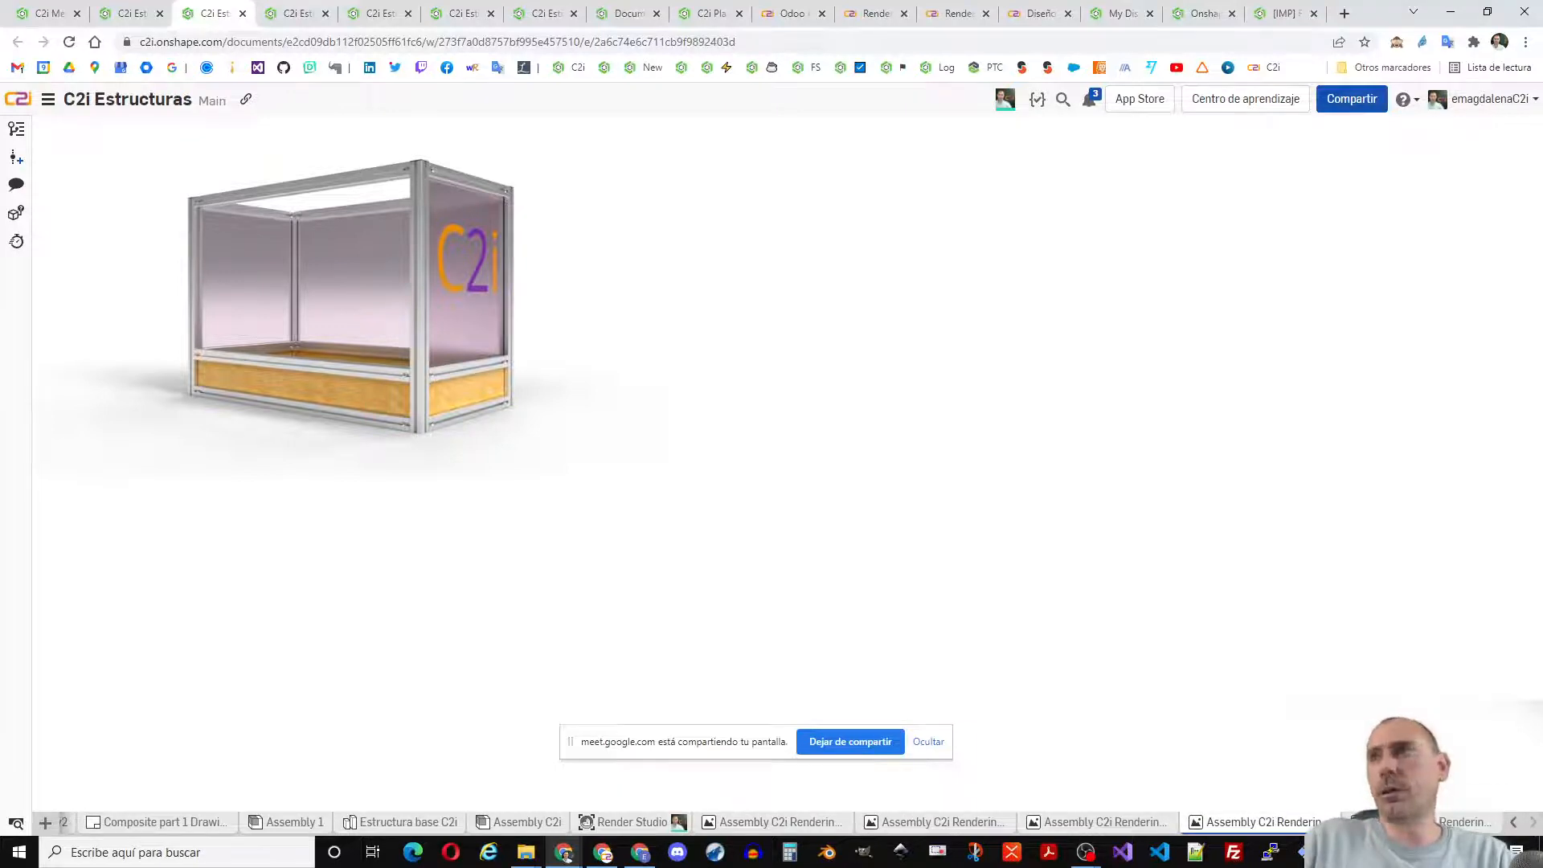
pyautogui.click(1422, 822)
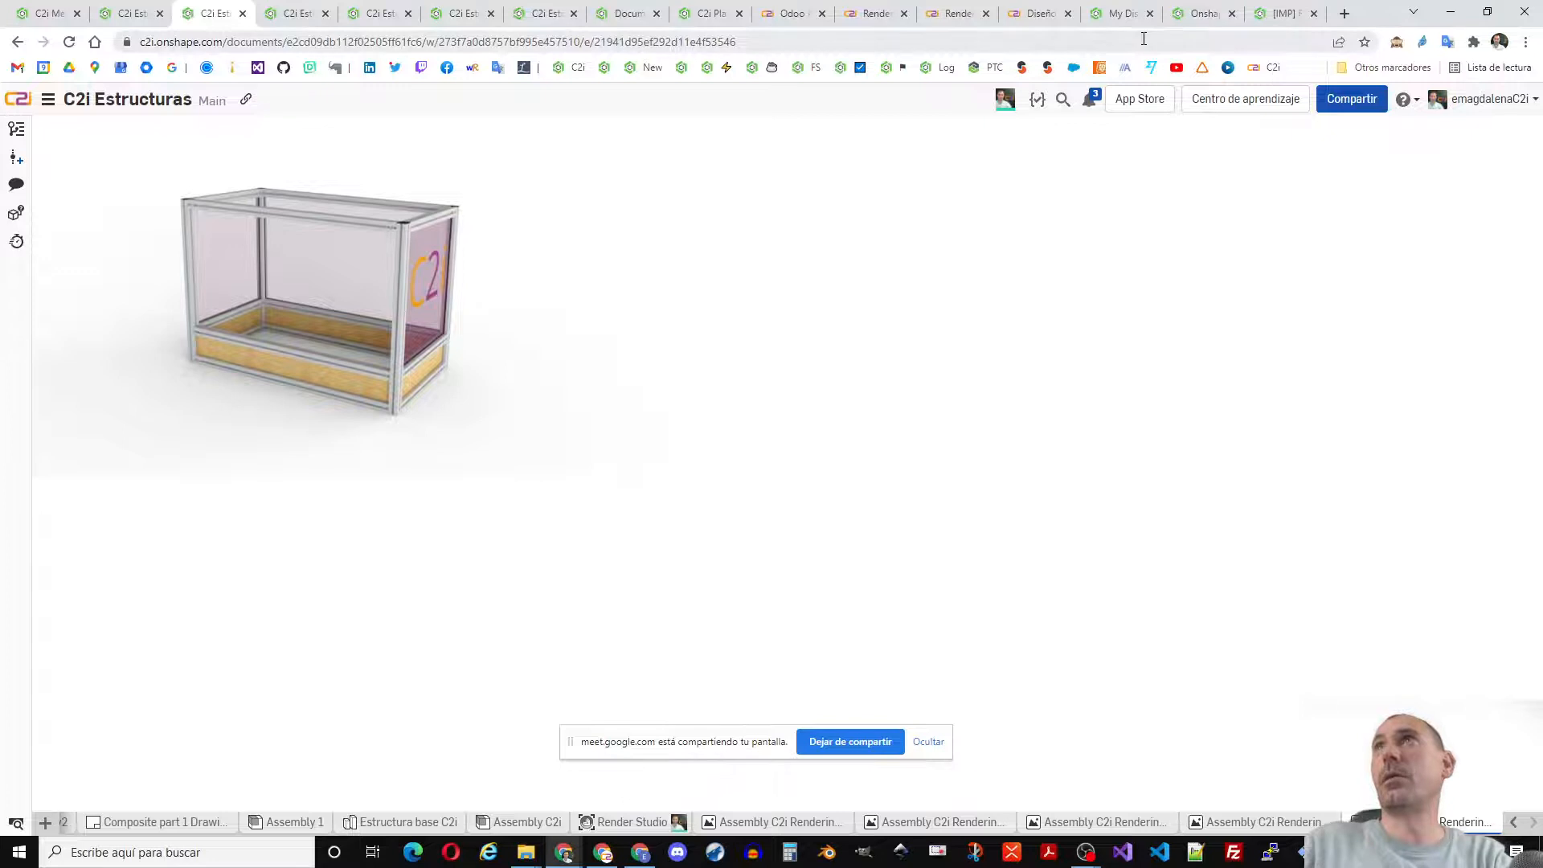
# - Switch to the C2i website and open its Documentación y Cursos list of all courses
pyautogui.click(1039, 16)
pyautogui.click(857, 193)
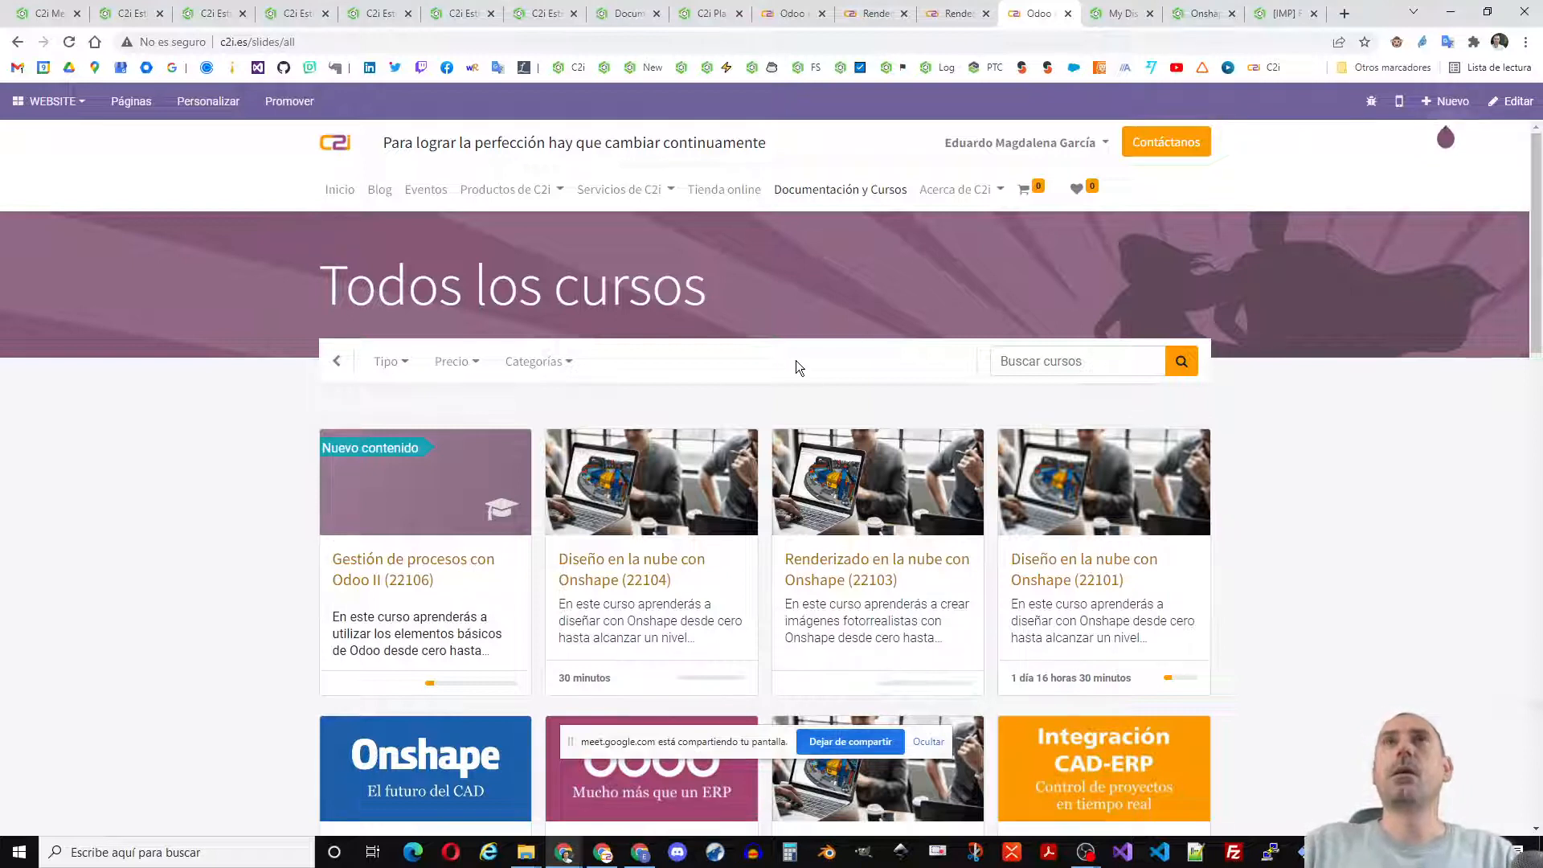
pyautogui.scroll(-2, 797, 357)
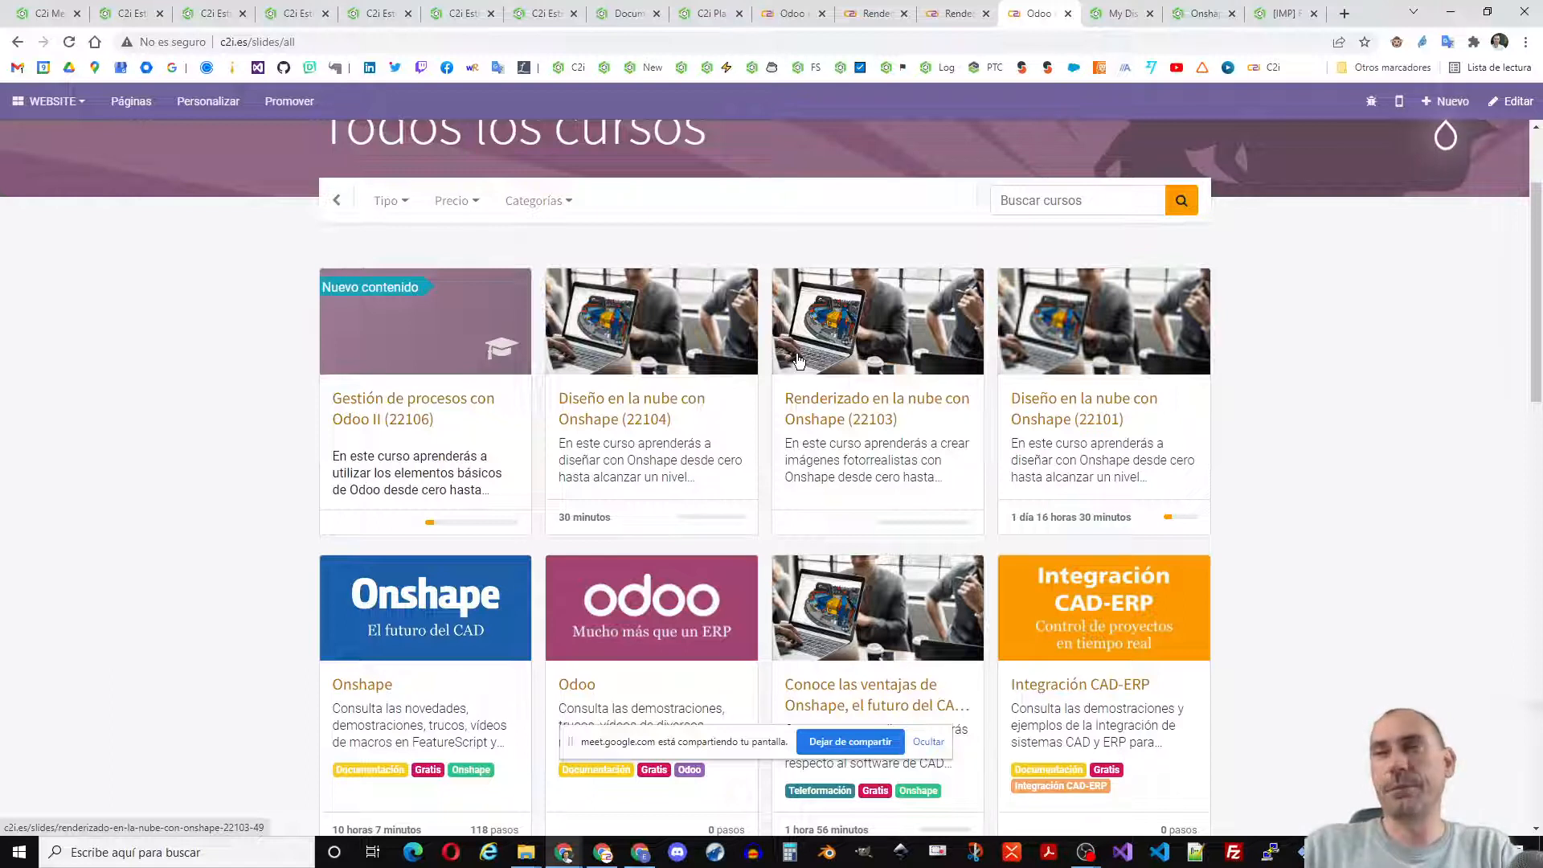
pyautogui.scroll(2, 762, 240)
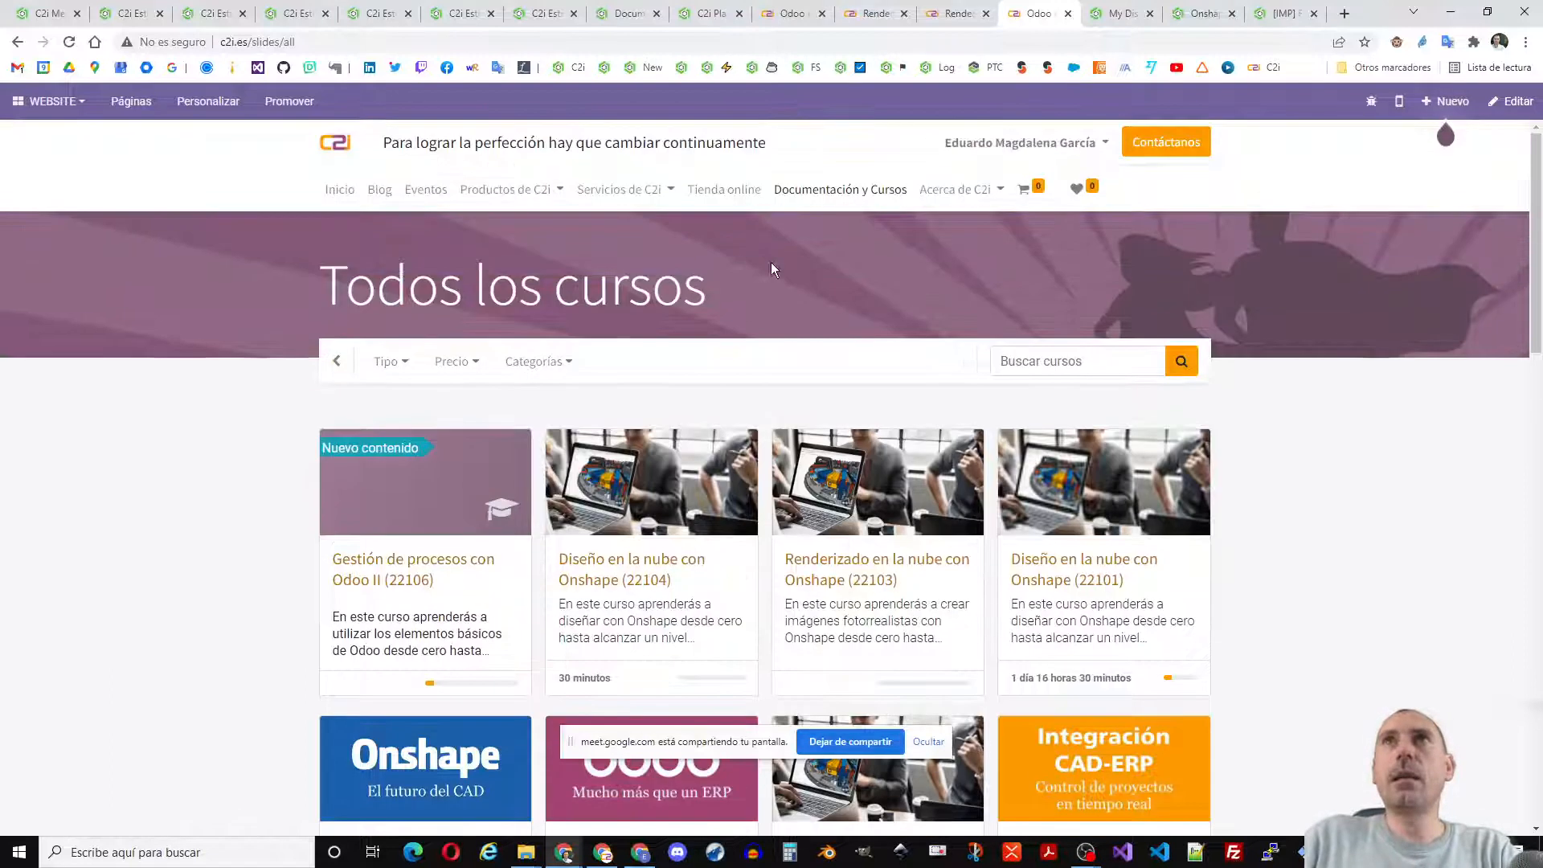
pyautogui.click(808, 193)
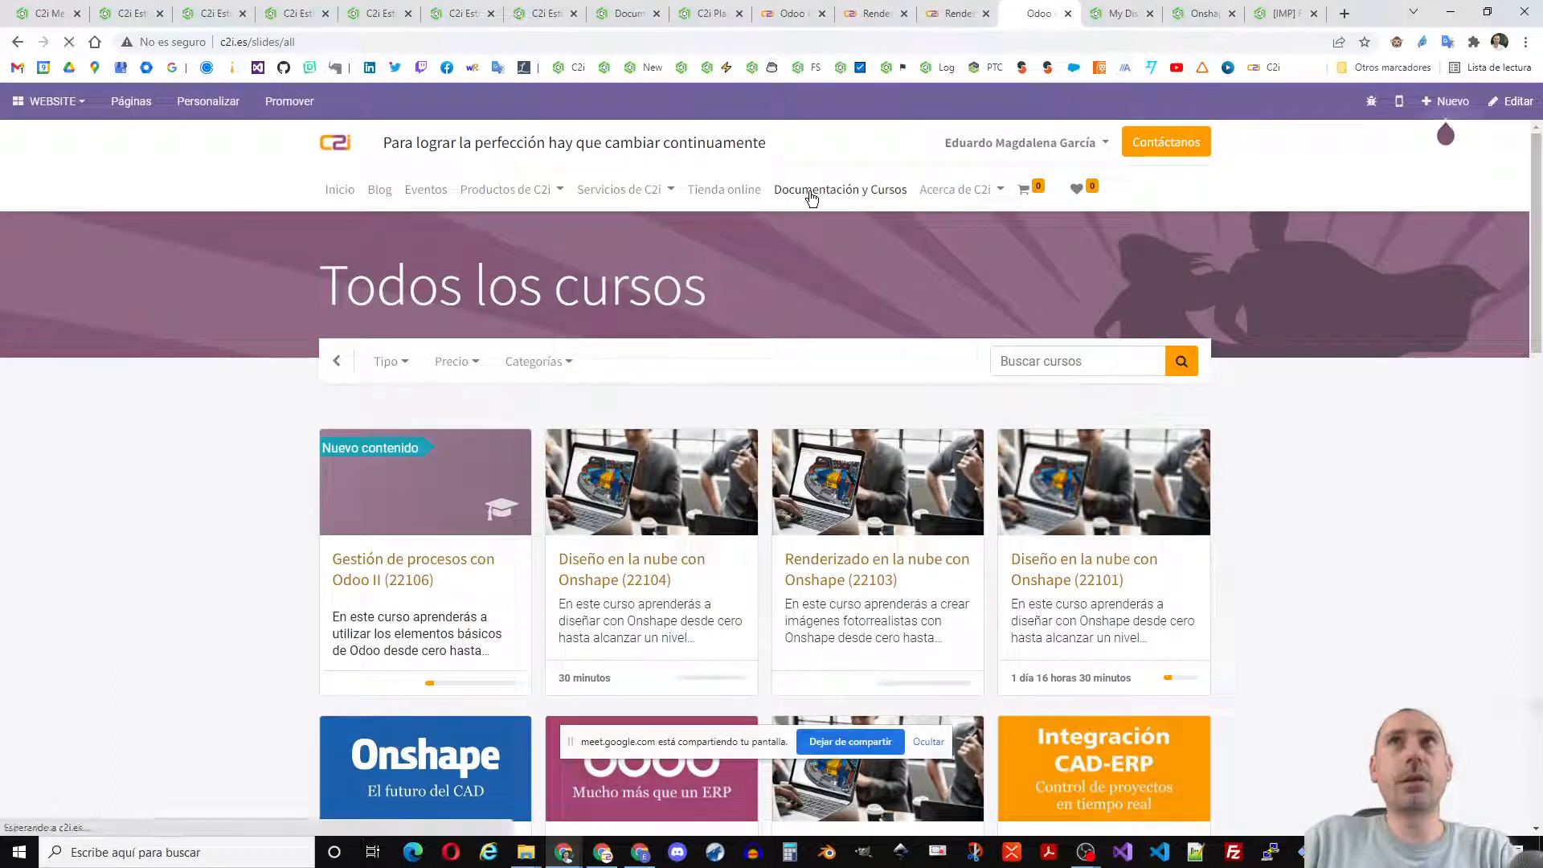
# - Open the free Onshape course from the course list and view its Novedades section
pyautogui.scroll(-3, 475, 470)
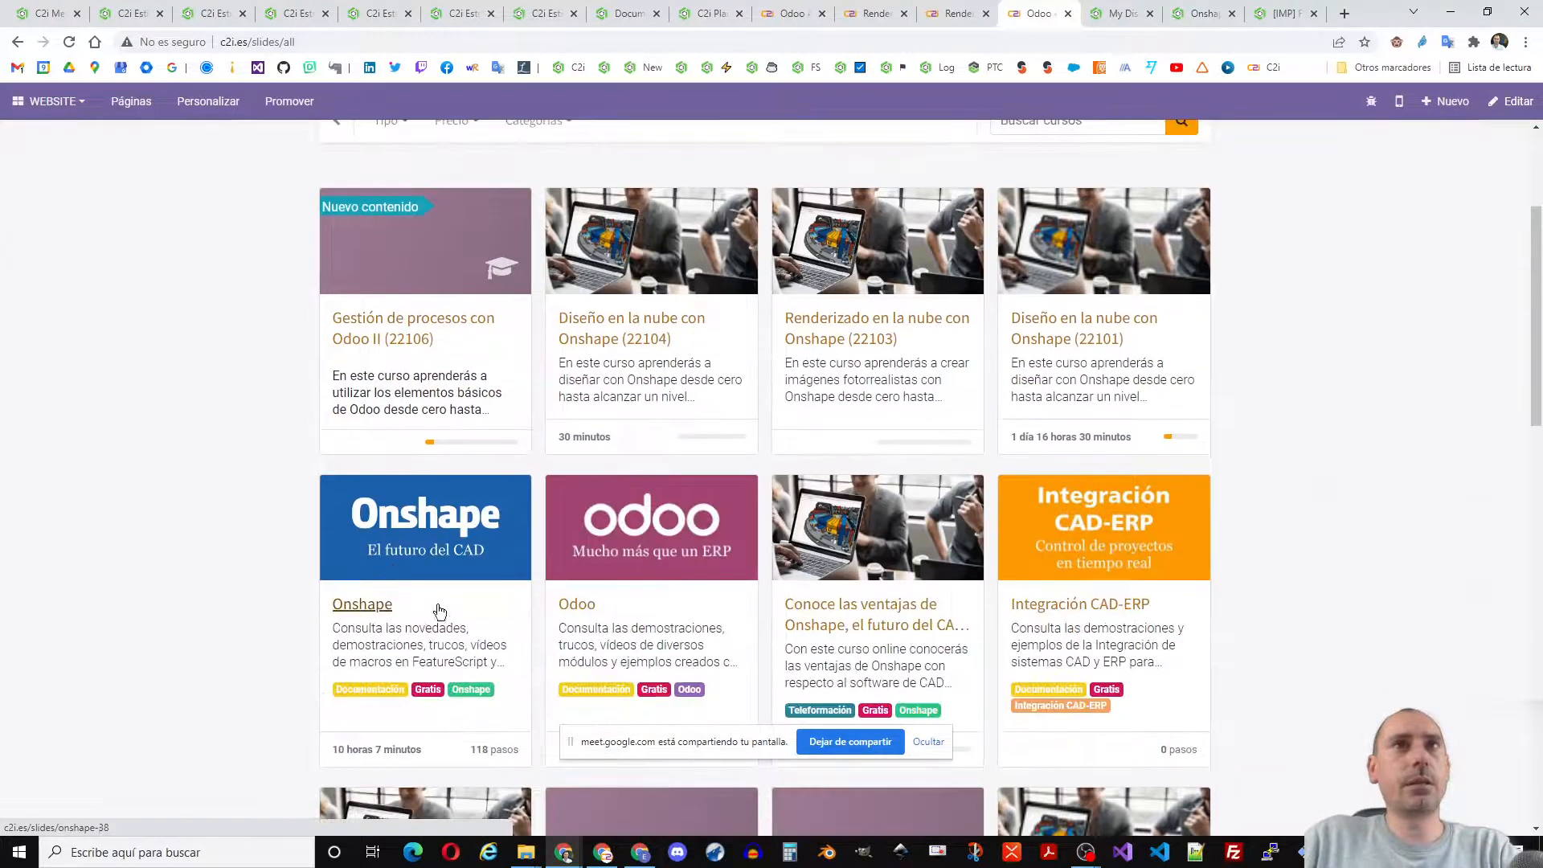
pyautogui.click(366, 608)
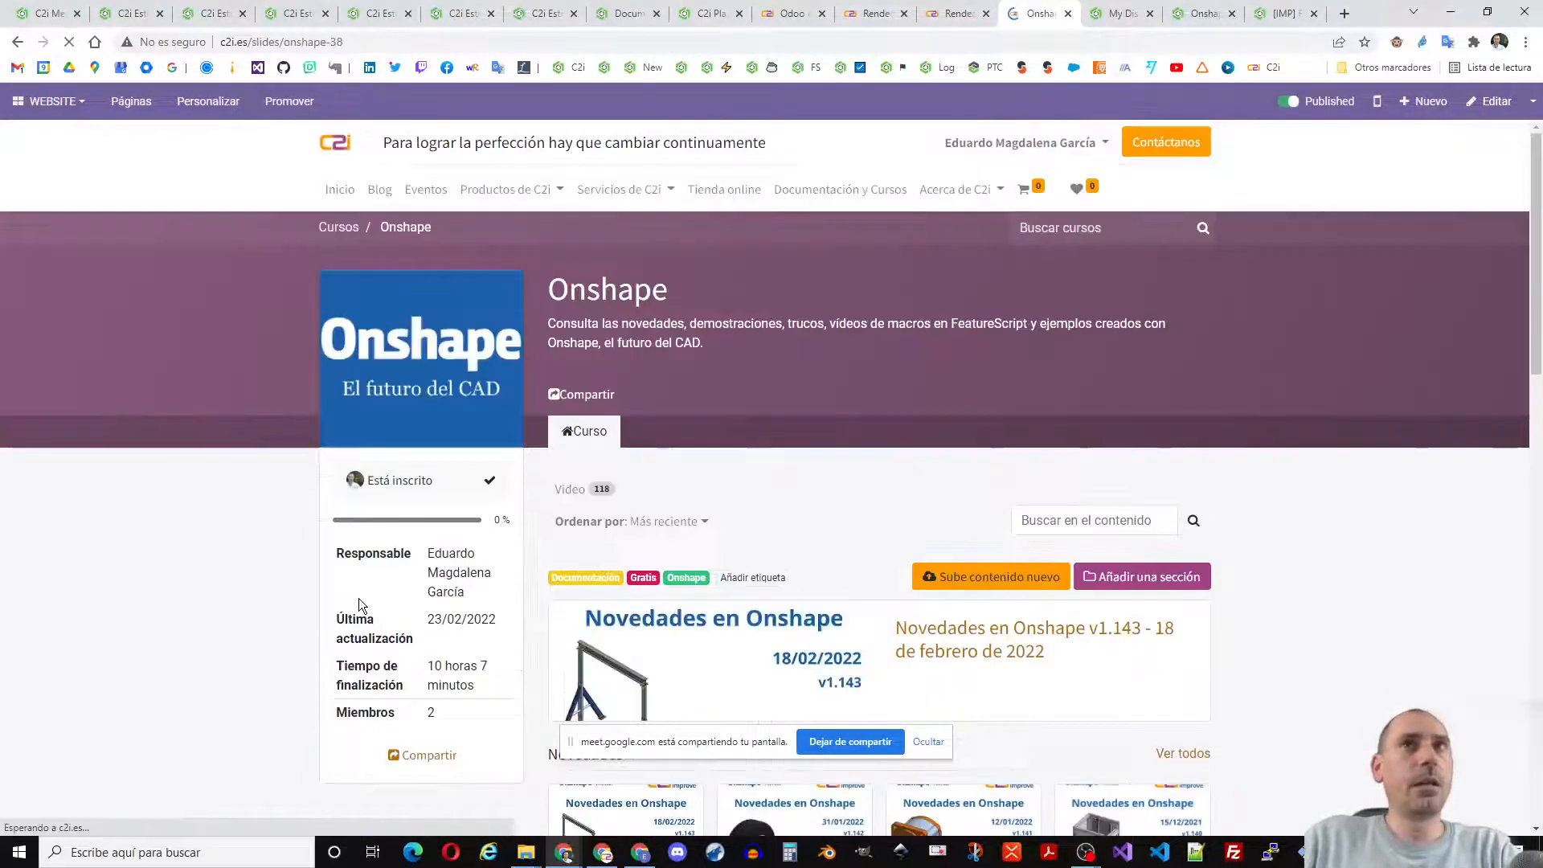
pyautogui.scroll(-4, 814, 584)
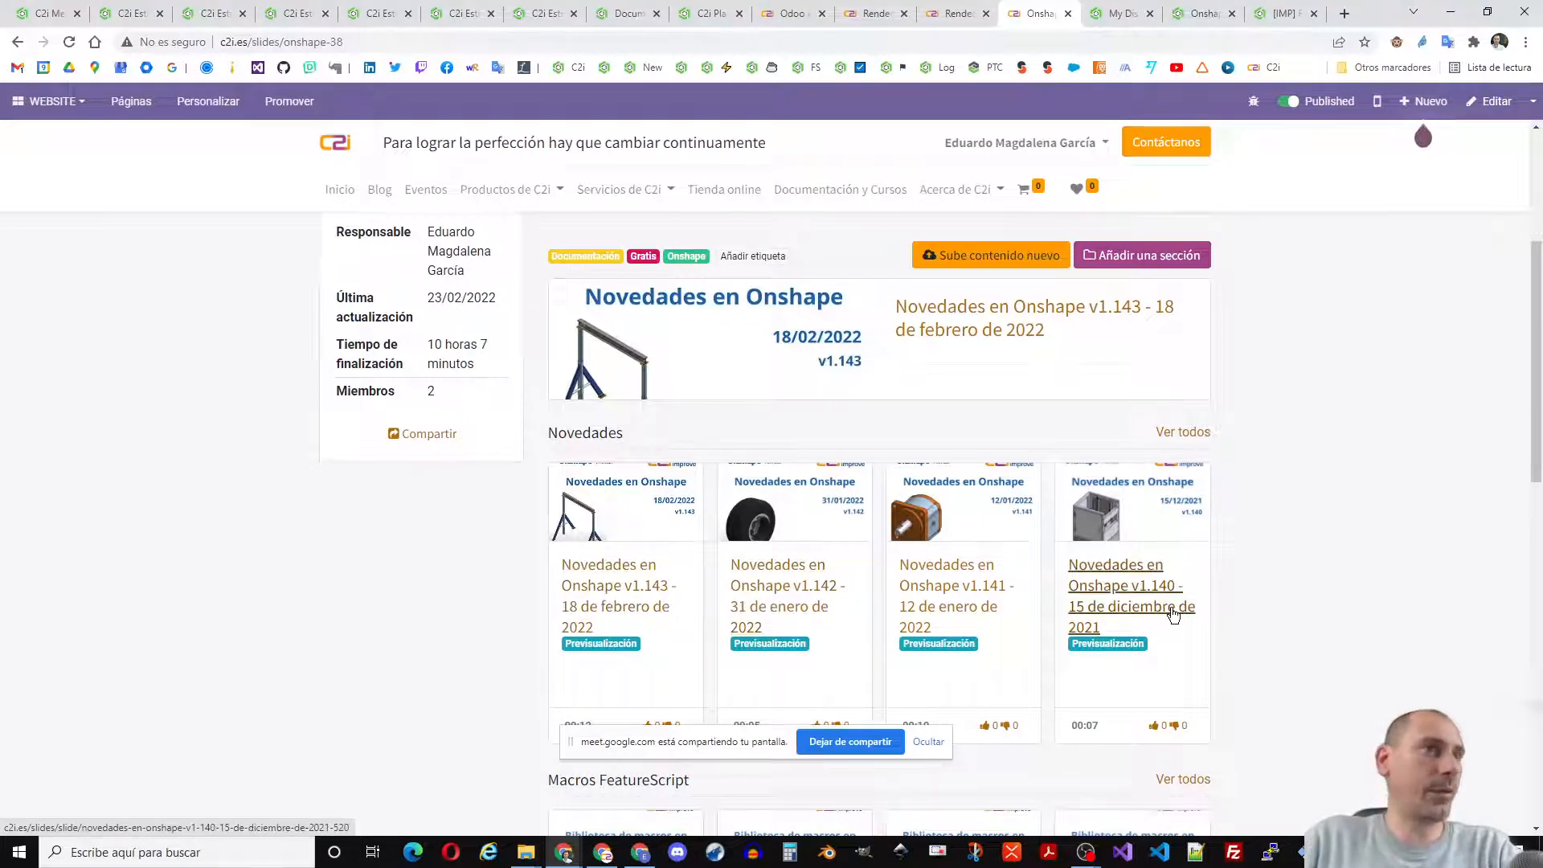
# - Open the Novedades en Onshape v1.143 page in a new browser tab, play its video briefly and pause it
pyautogui.middleClick(607, 614)
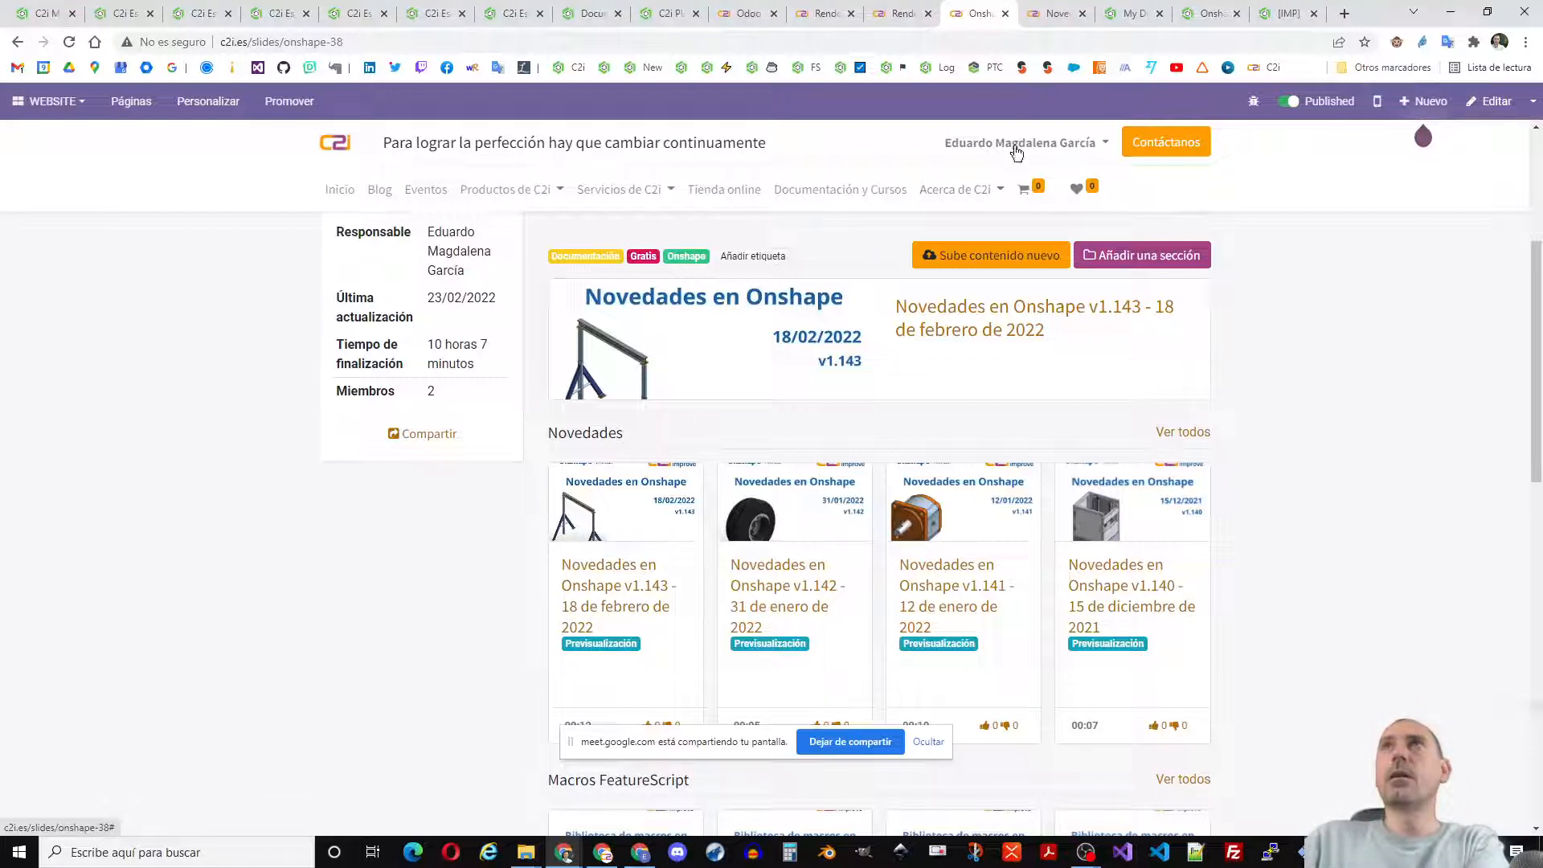
pyautogui.click(1054, 14)
pyautogui.click(650, 630)
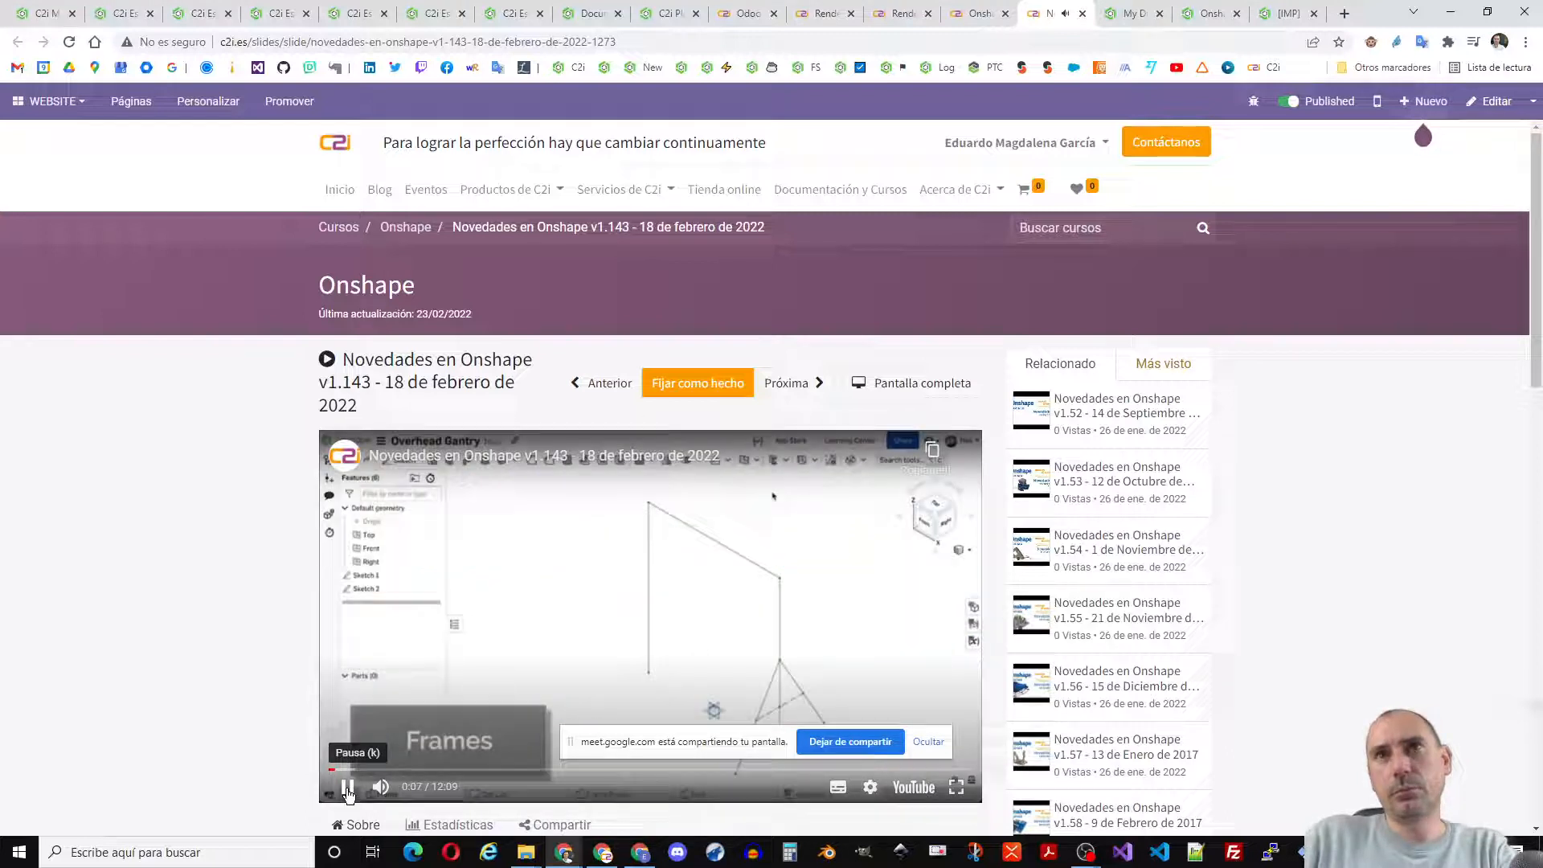
pyautogui.click(348, 789)
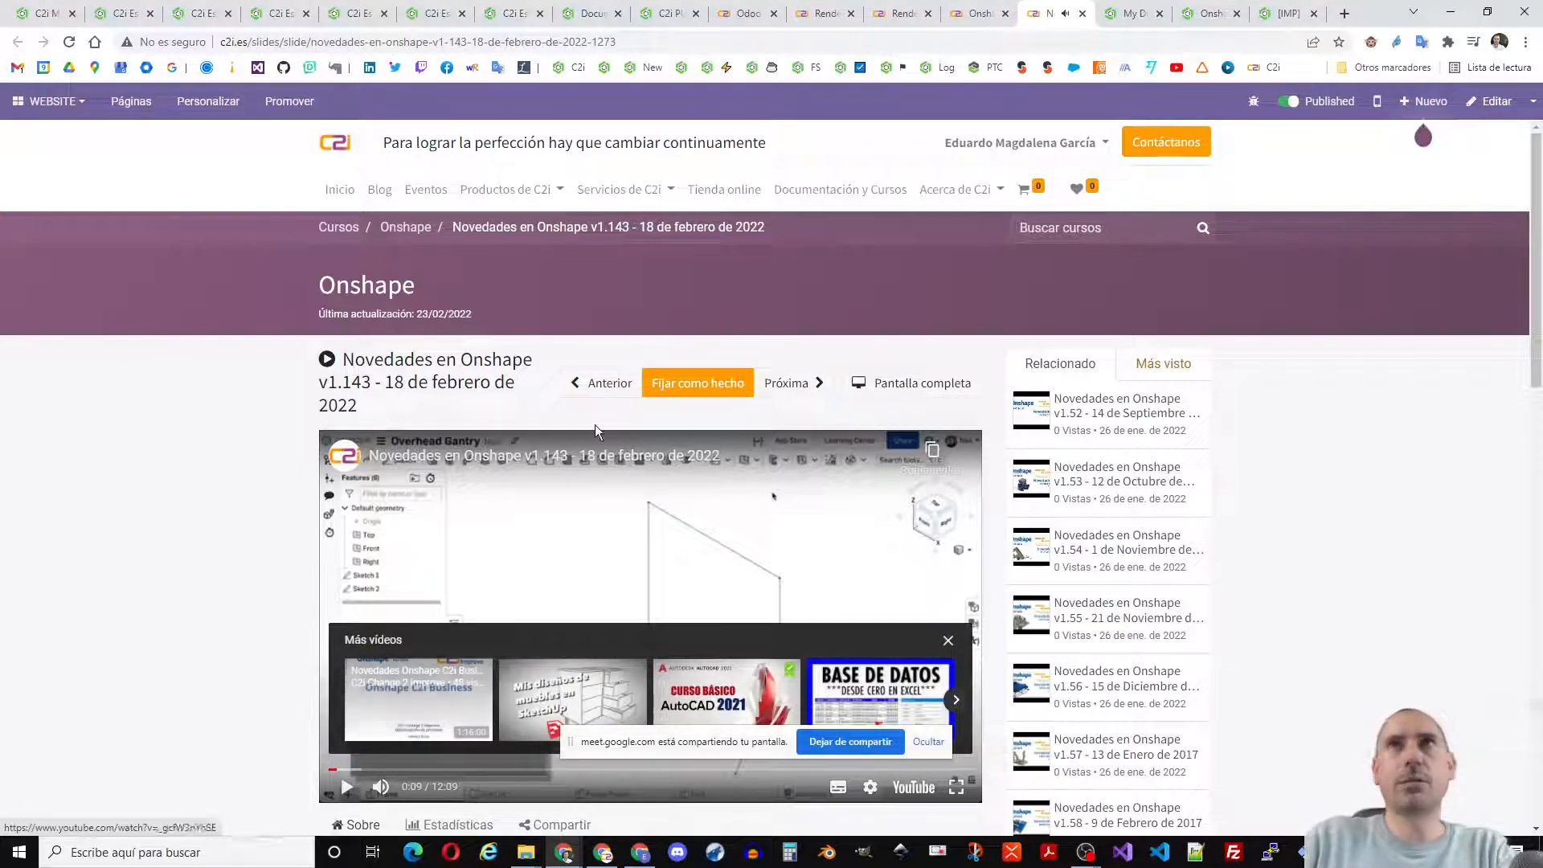
# - Return to Documentación y Cursos and reopen the Onshape course to review its Novedades entries
pyautogui.click(801, 206)
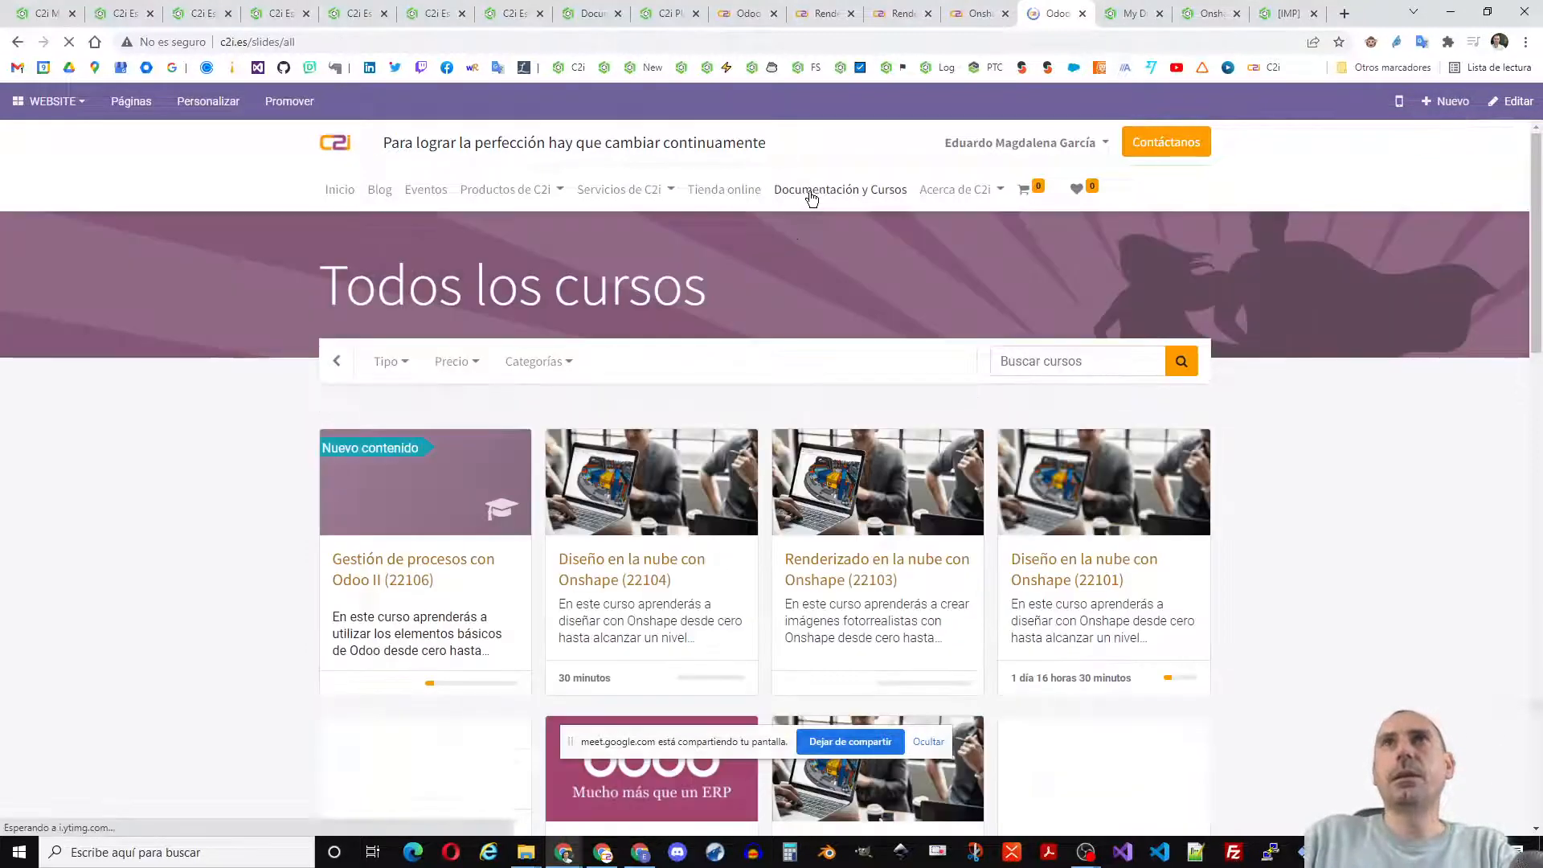
pyautogui.scroll(-1, 577, 656)
pyautogui.scroll(-3, 577, 656)
pyautogui.click(347, 609)
pyautogui.scroll(-3, 562, 601)
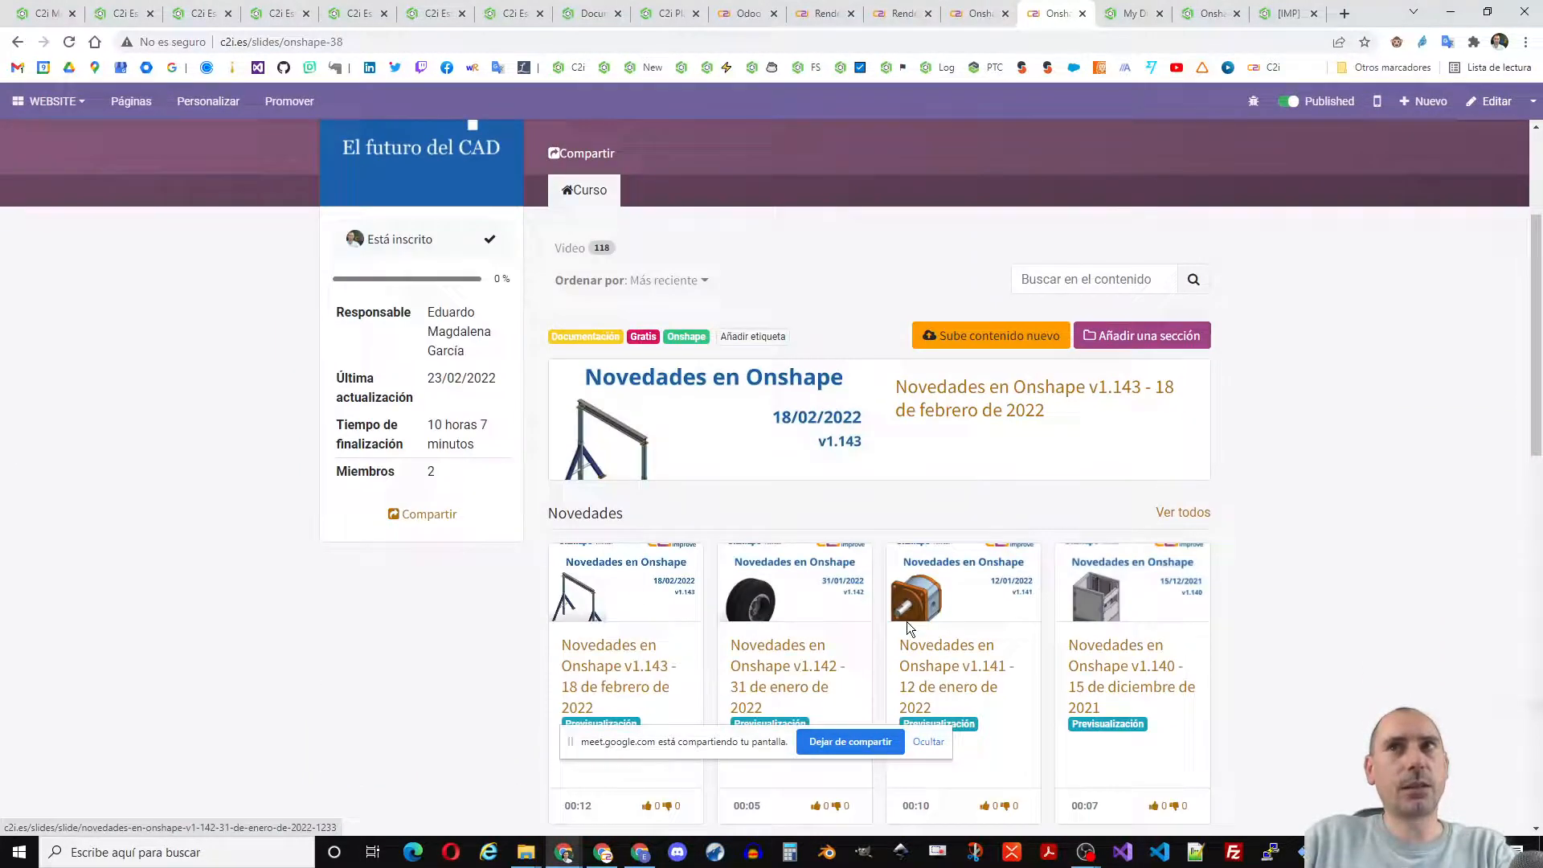
pyautogui.scroll(-2, 1064, 633)
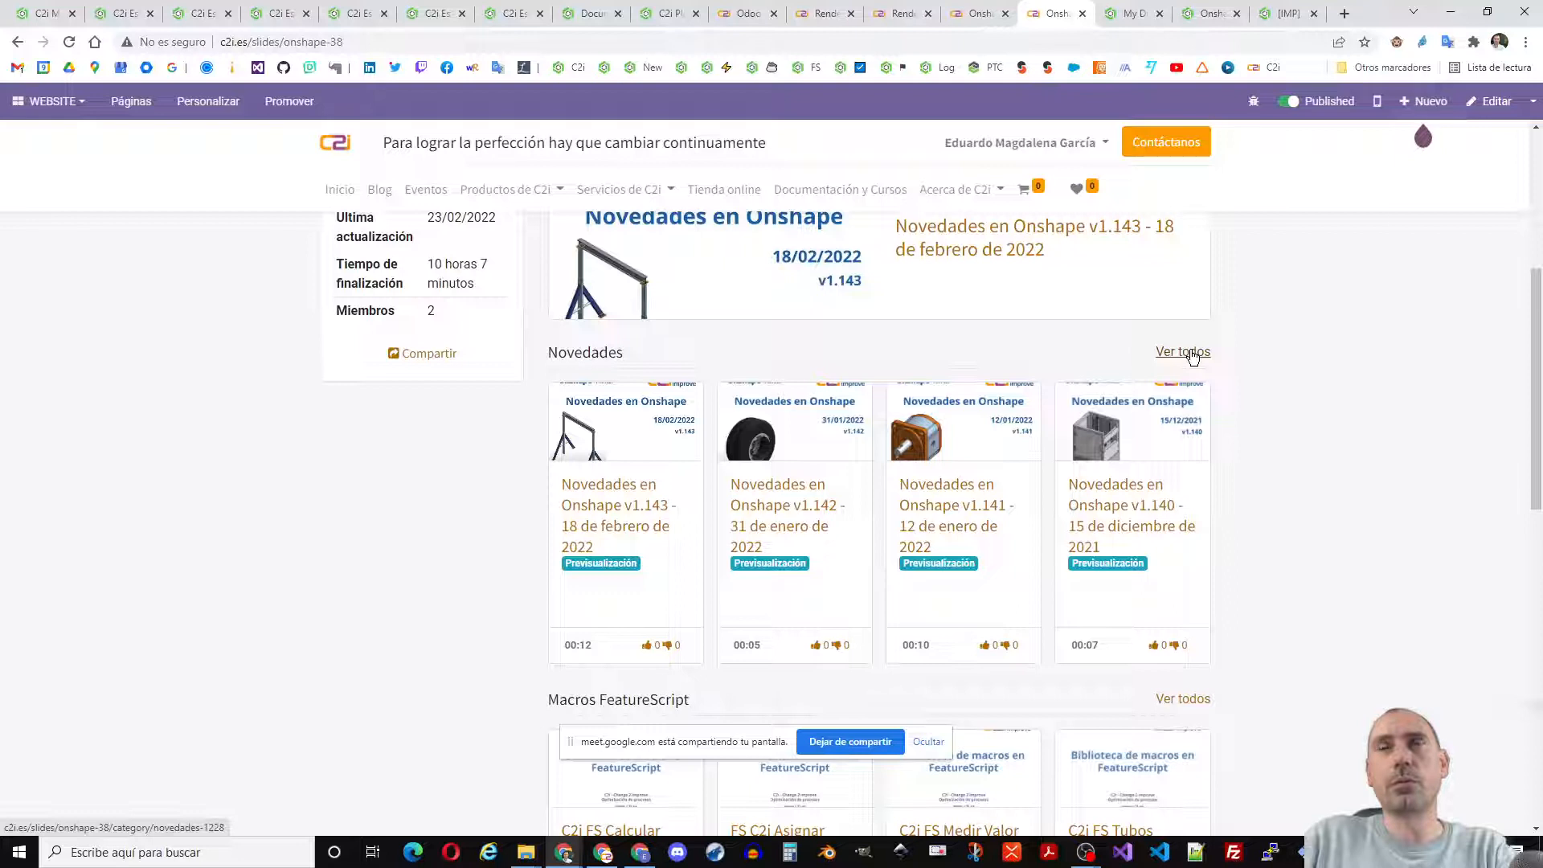
# - Show all entries of the Macros FeatureScript section in the Onshape course
pyautogui.scroll(-3, 919, 510)
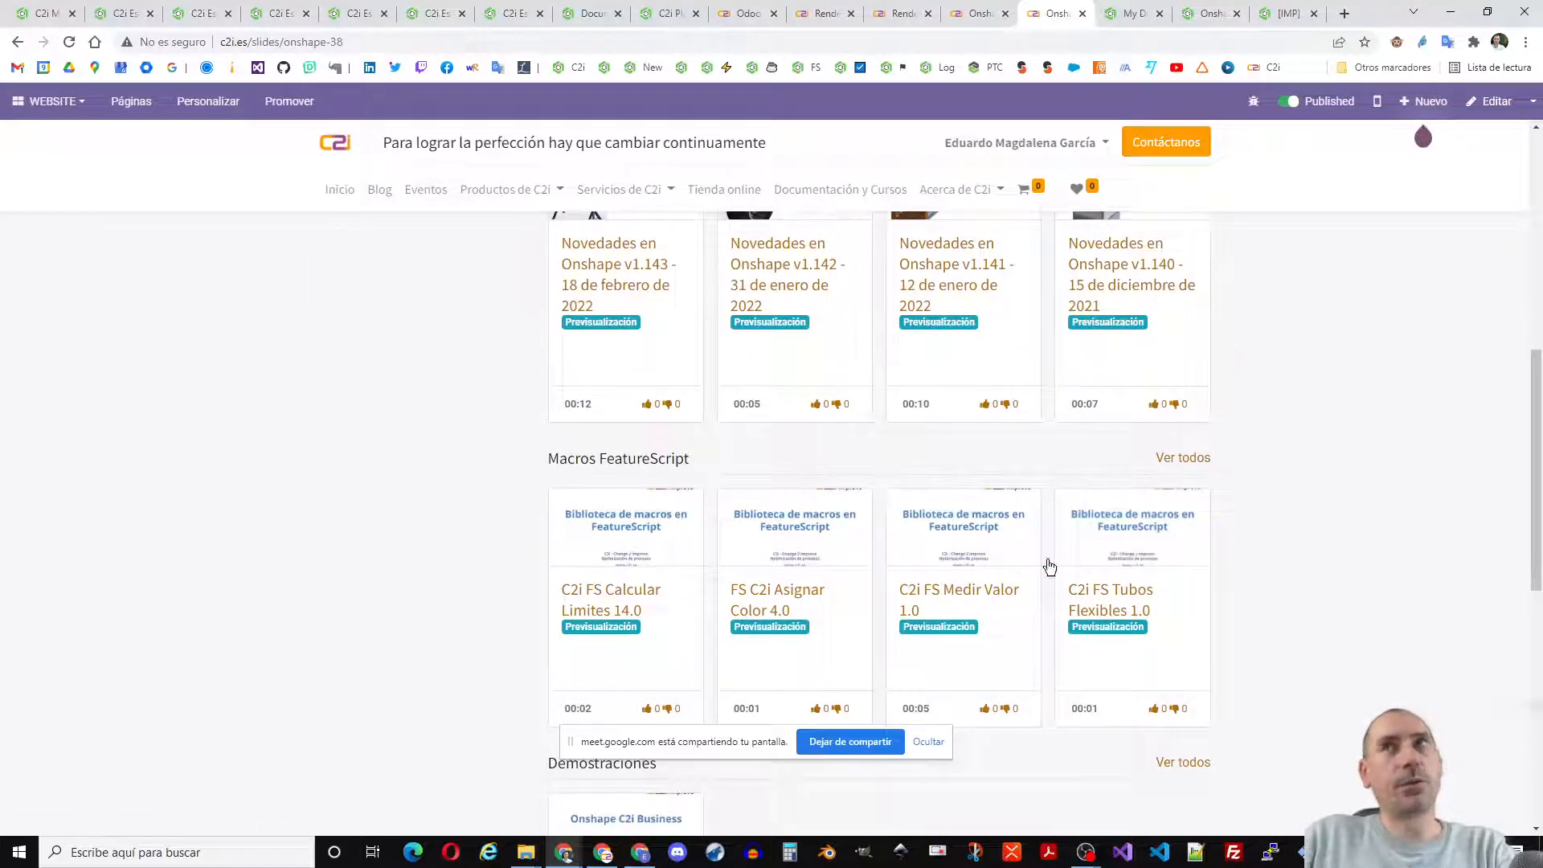
pyautogui.click(1194, 464)
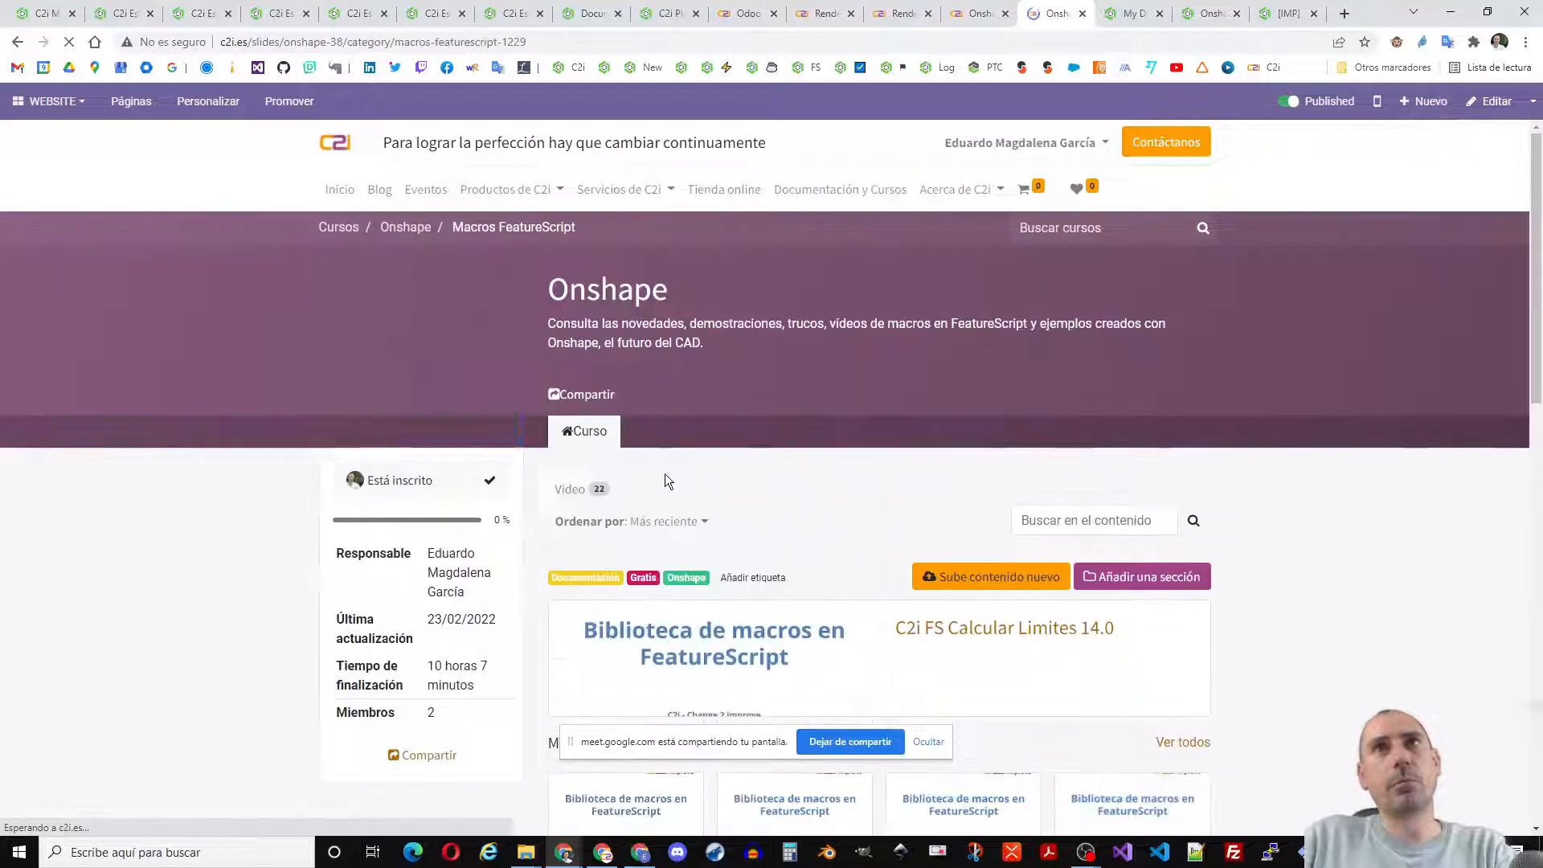
pyautogui.scroll(-5, 779, 556)
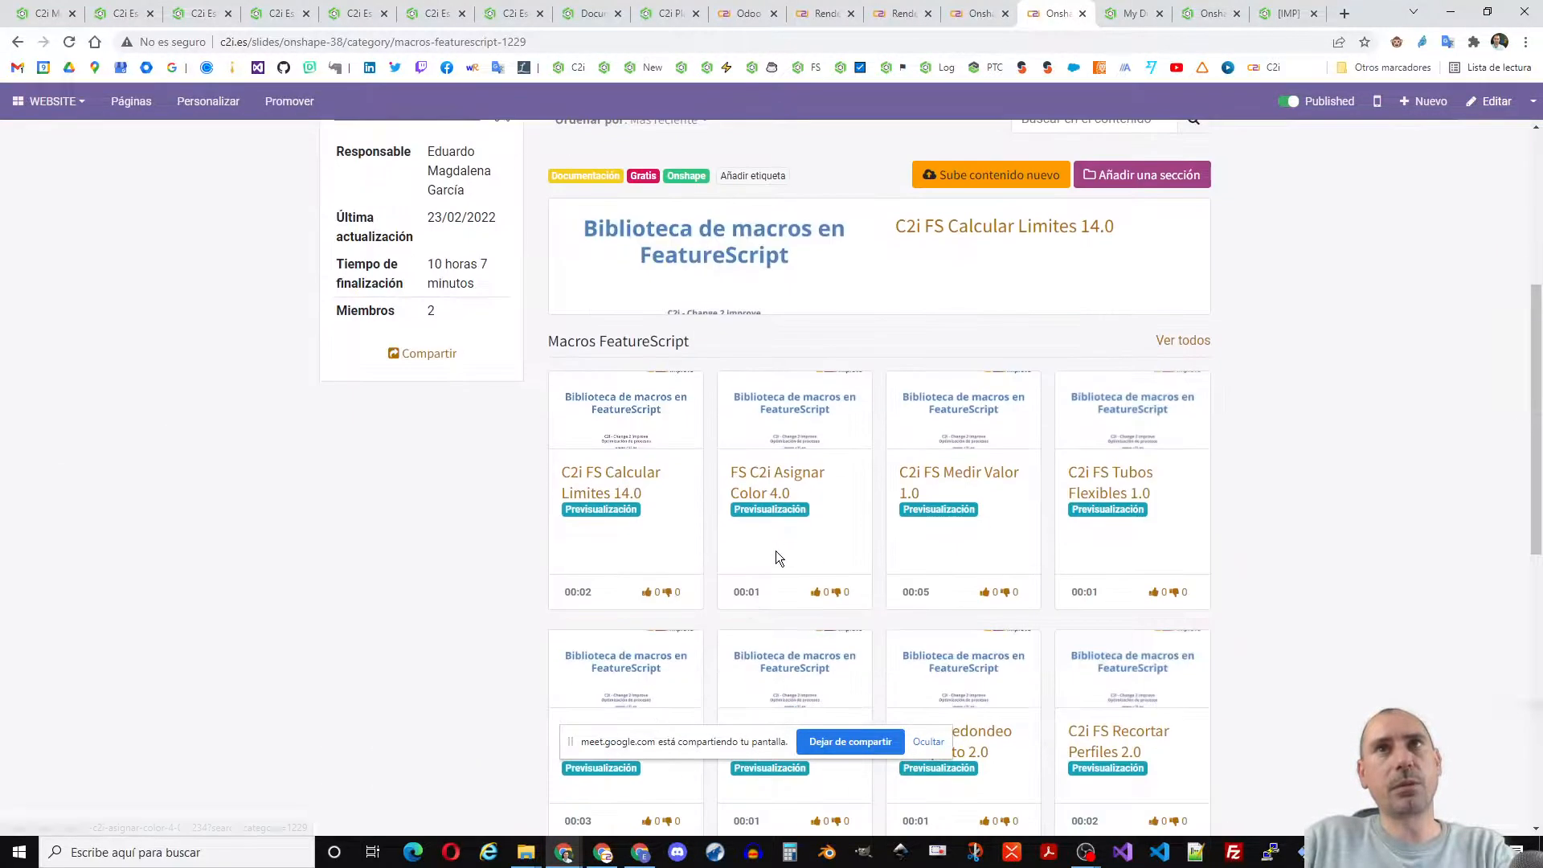
# - Open C2i FS Calcular Limites 14.0 in a new browser tab and play its video from about 1:04
pyautogui.middleClick(588, 498)
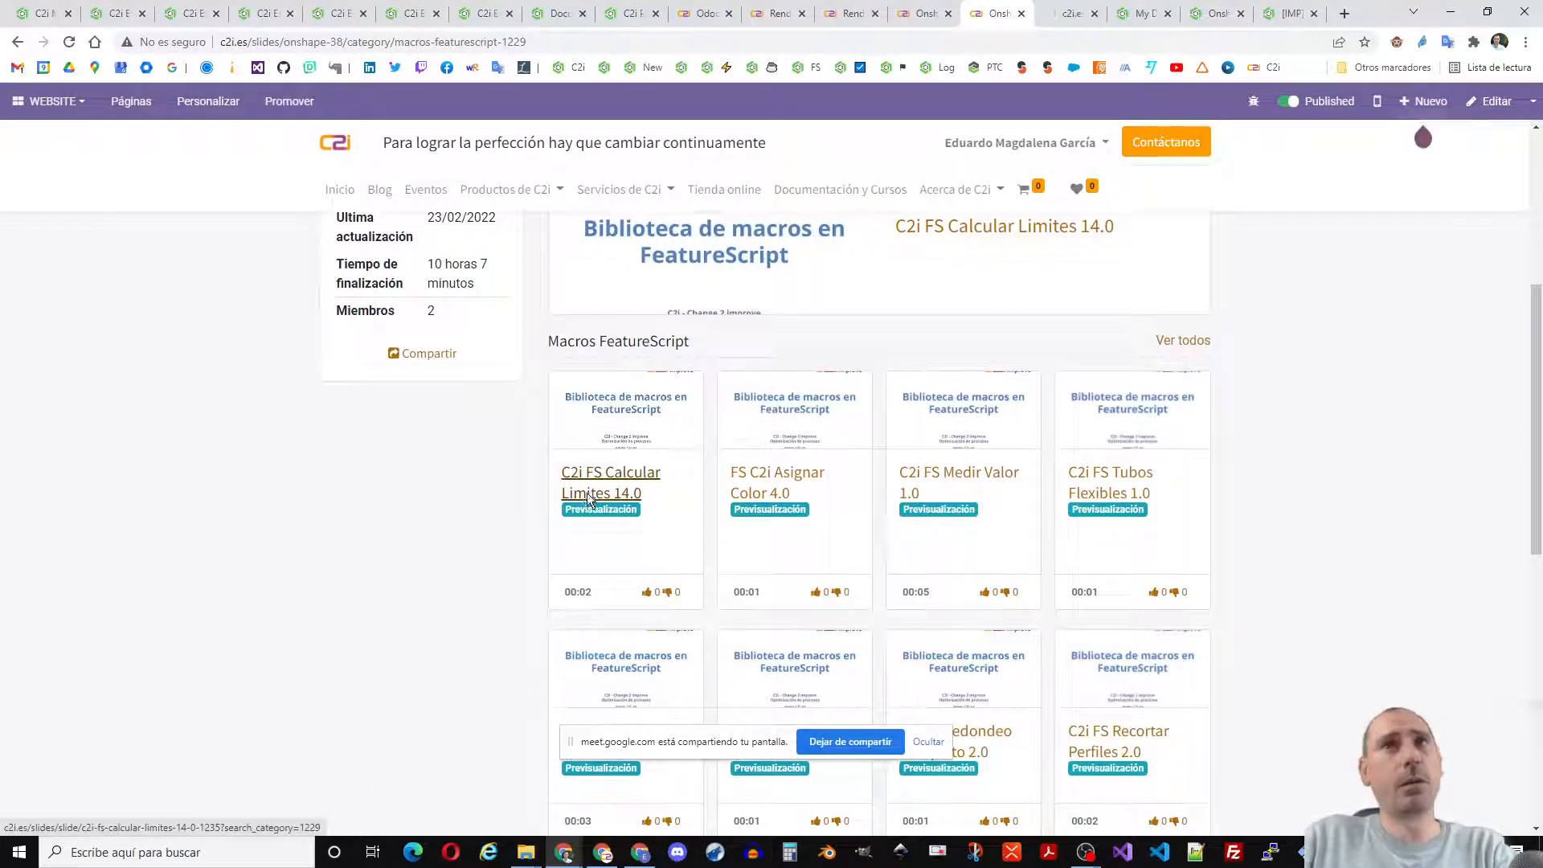
pyautogui.click(1065, 16)
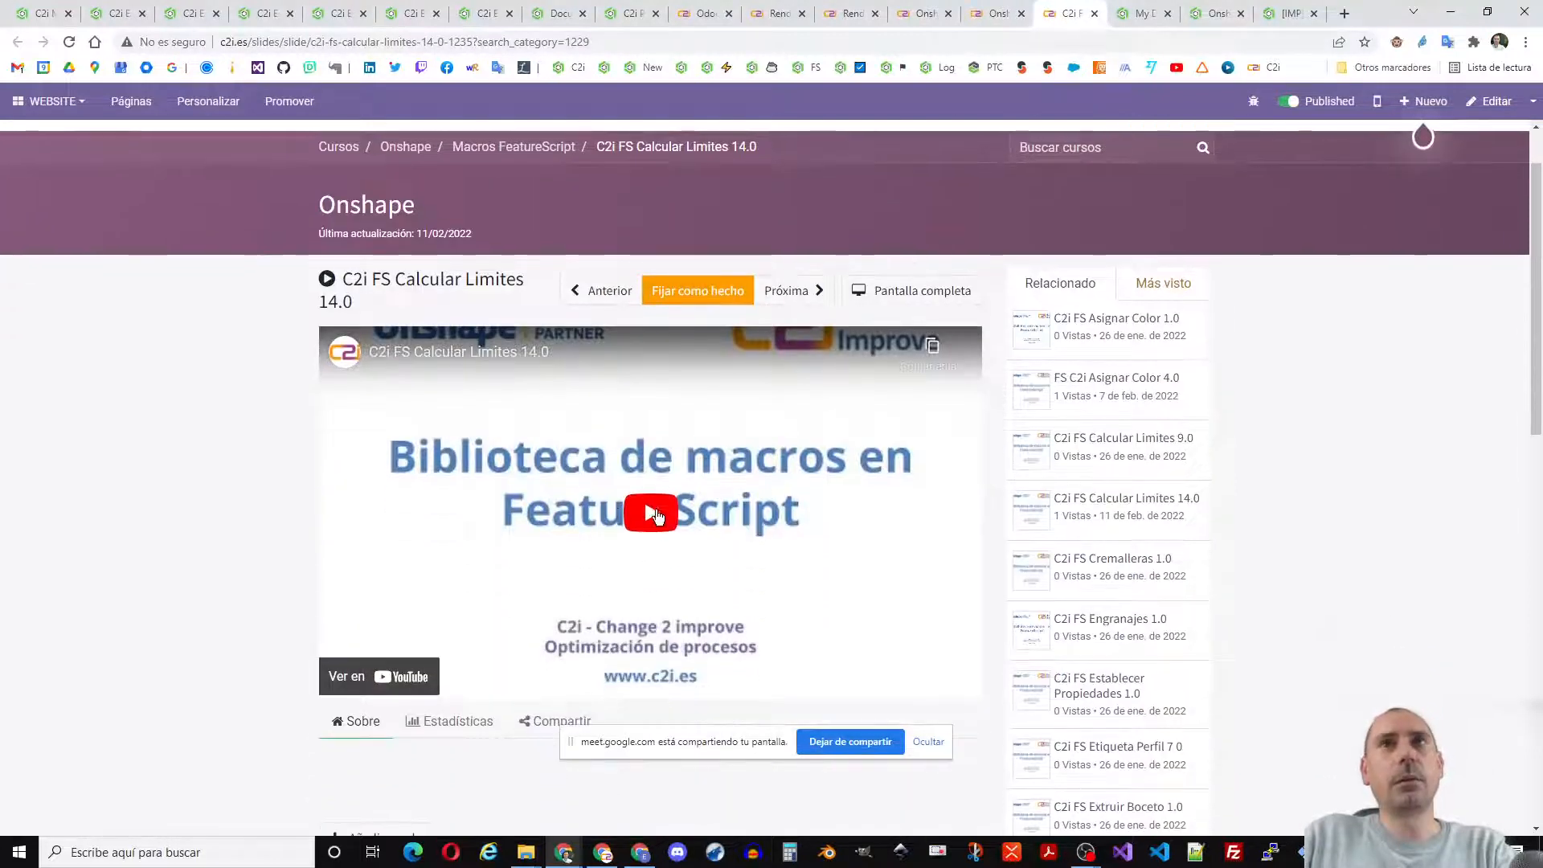
pyautogui.click(649, 514)
pyautogui.click(631, 666)
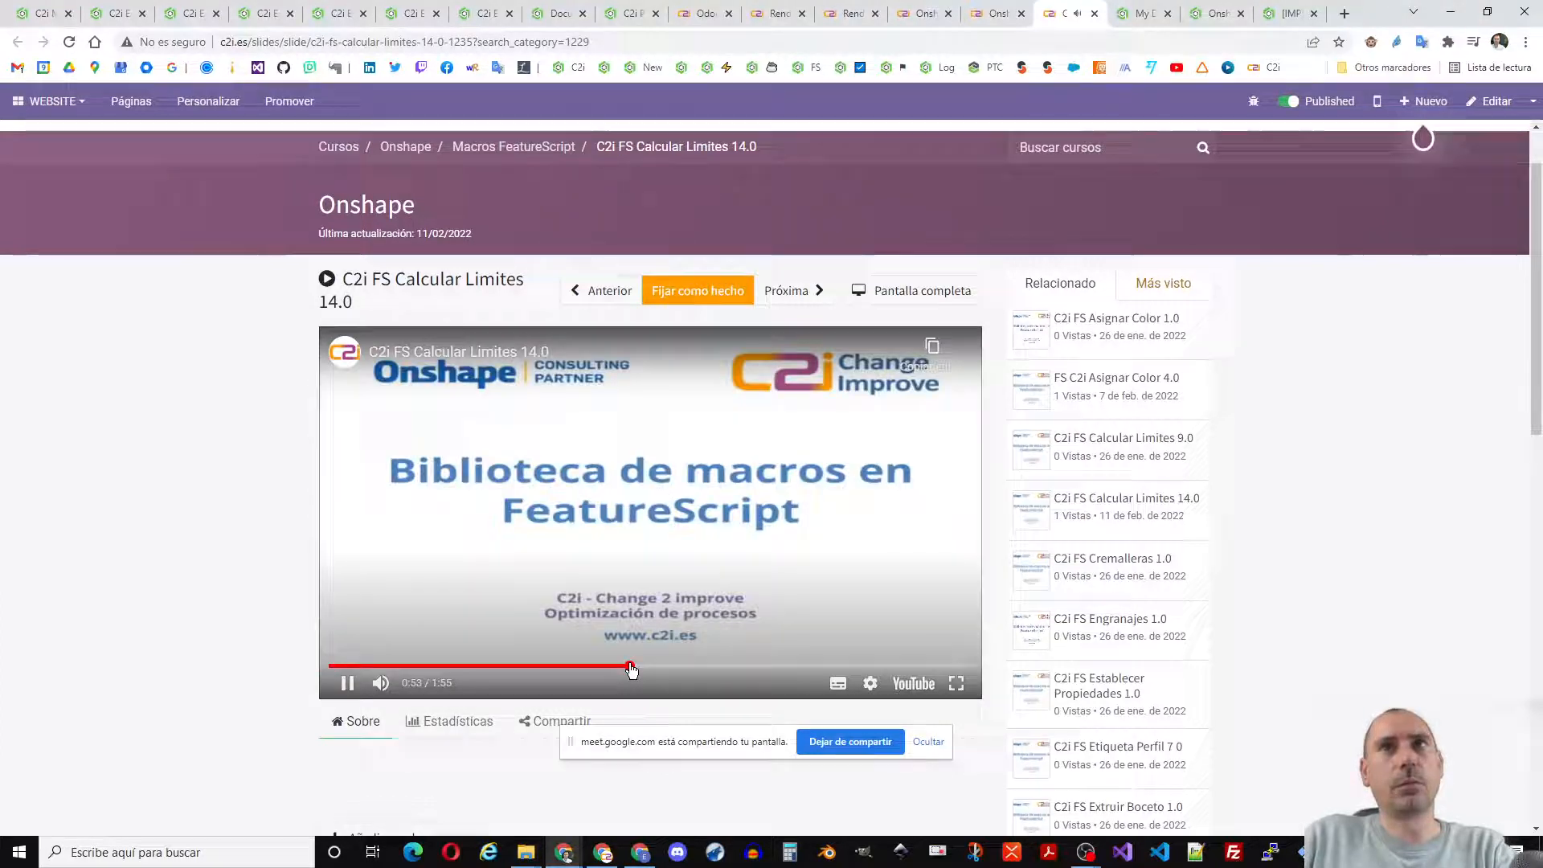
pyautogui.click(685, 666)
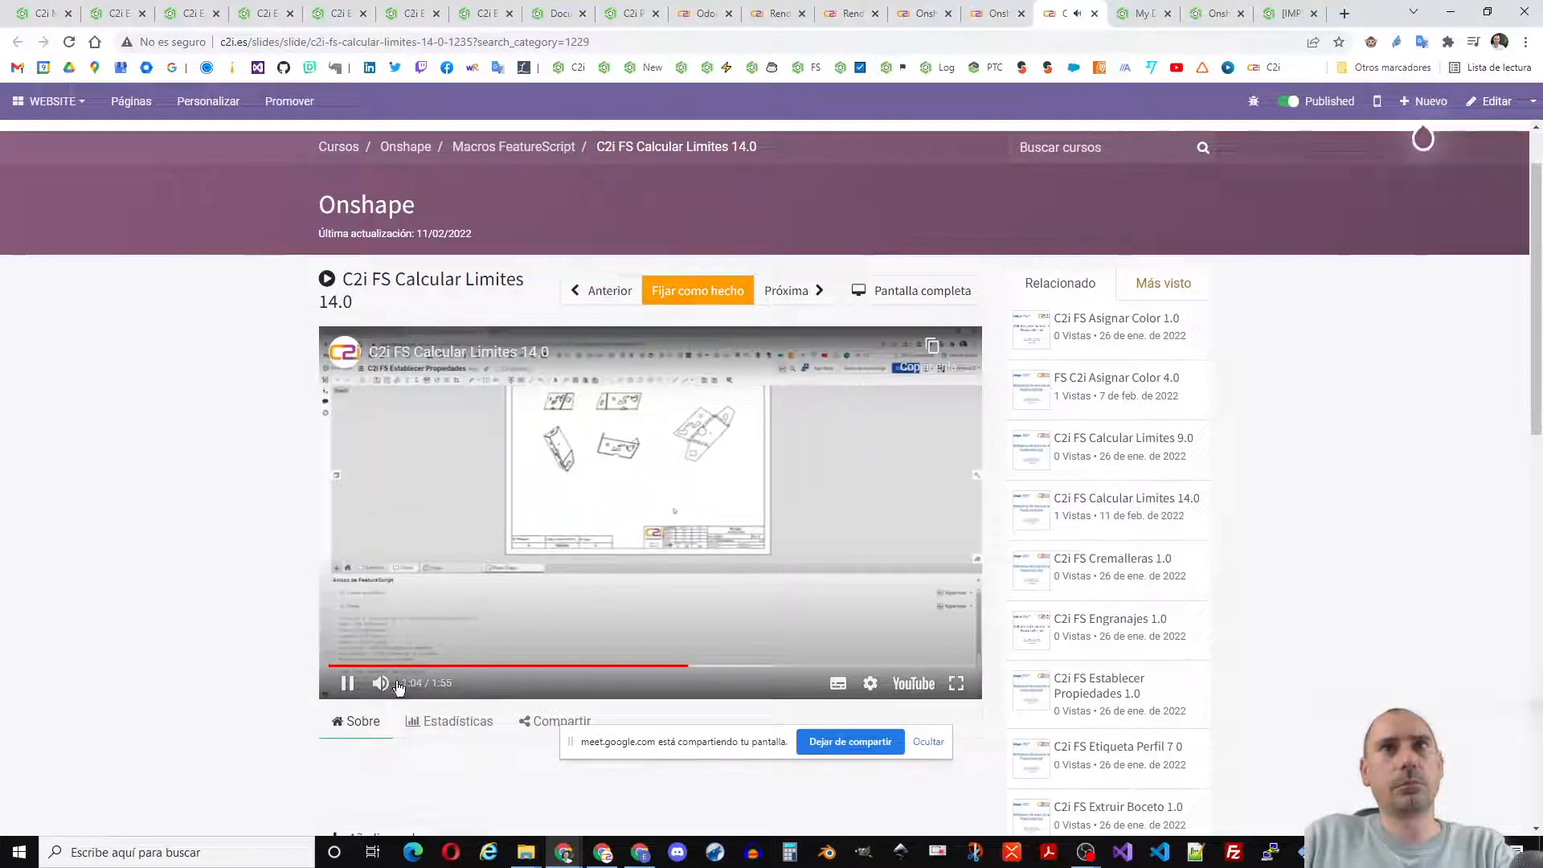
# - Mute the Calcular Limites video and pause it at 1:06 on the drawing's bend and contour length table
pyautogui.click(380, 683)
pyautogui.click(657, 666)
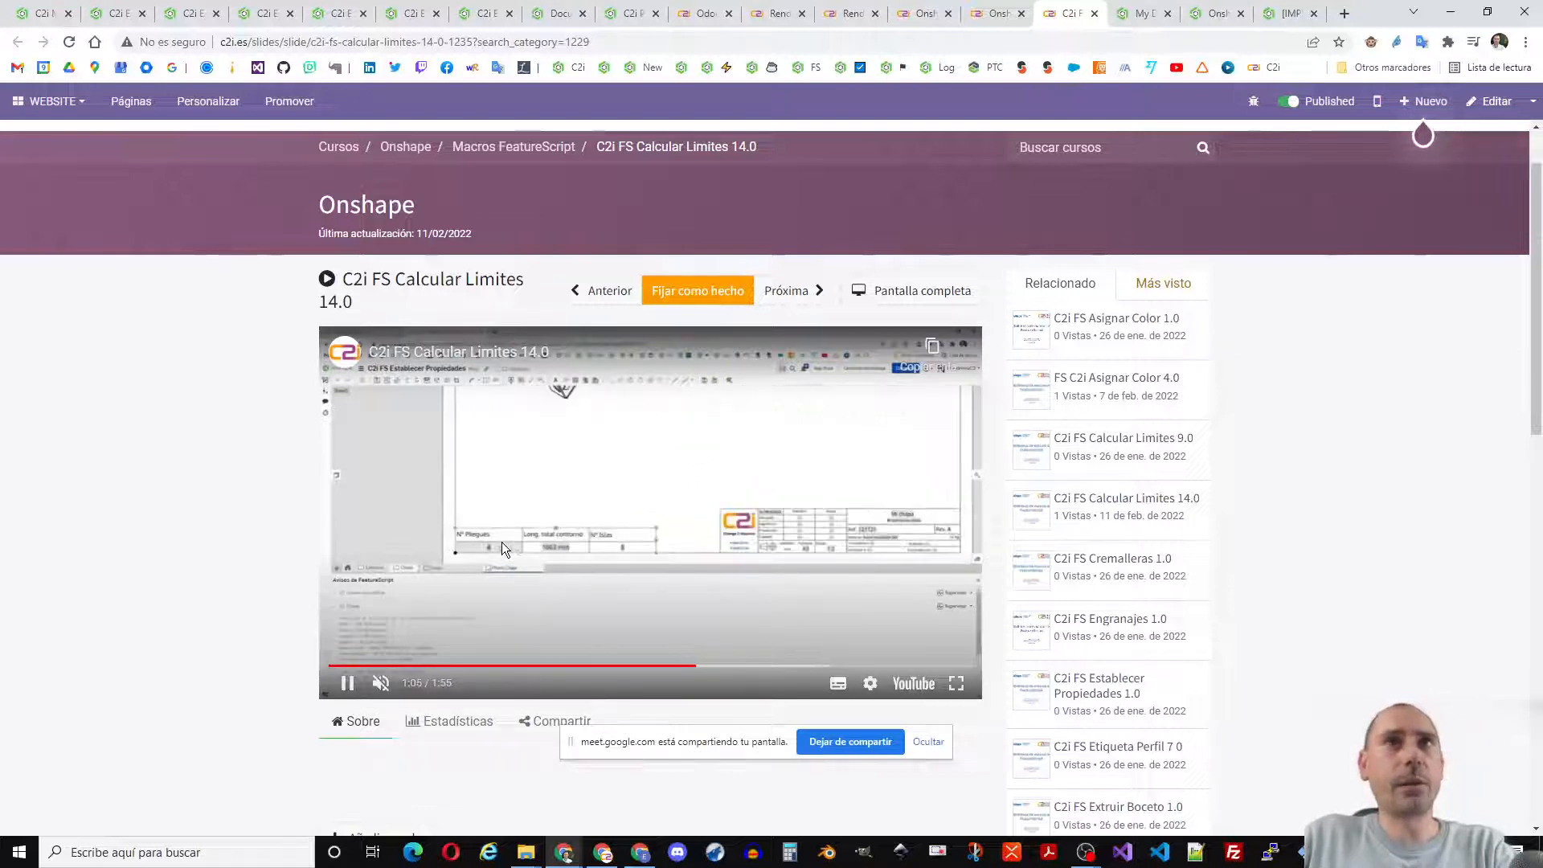
pyautogui.click(576, 531)
pyautogui.click(945, 539)
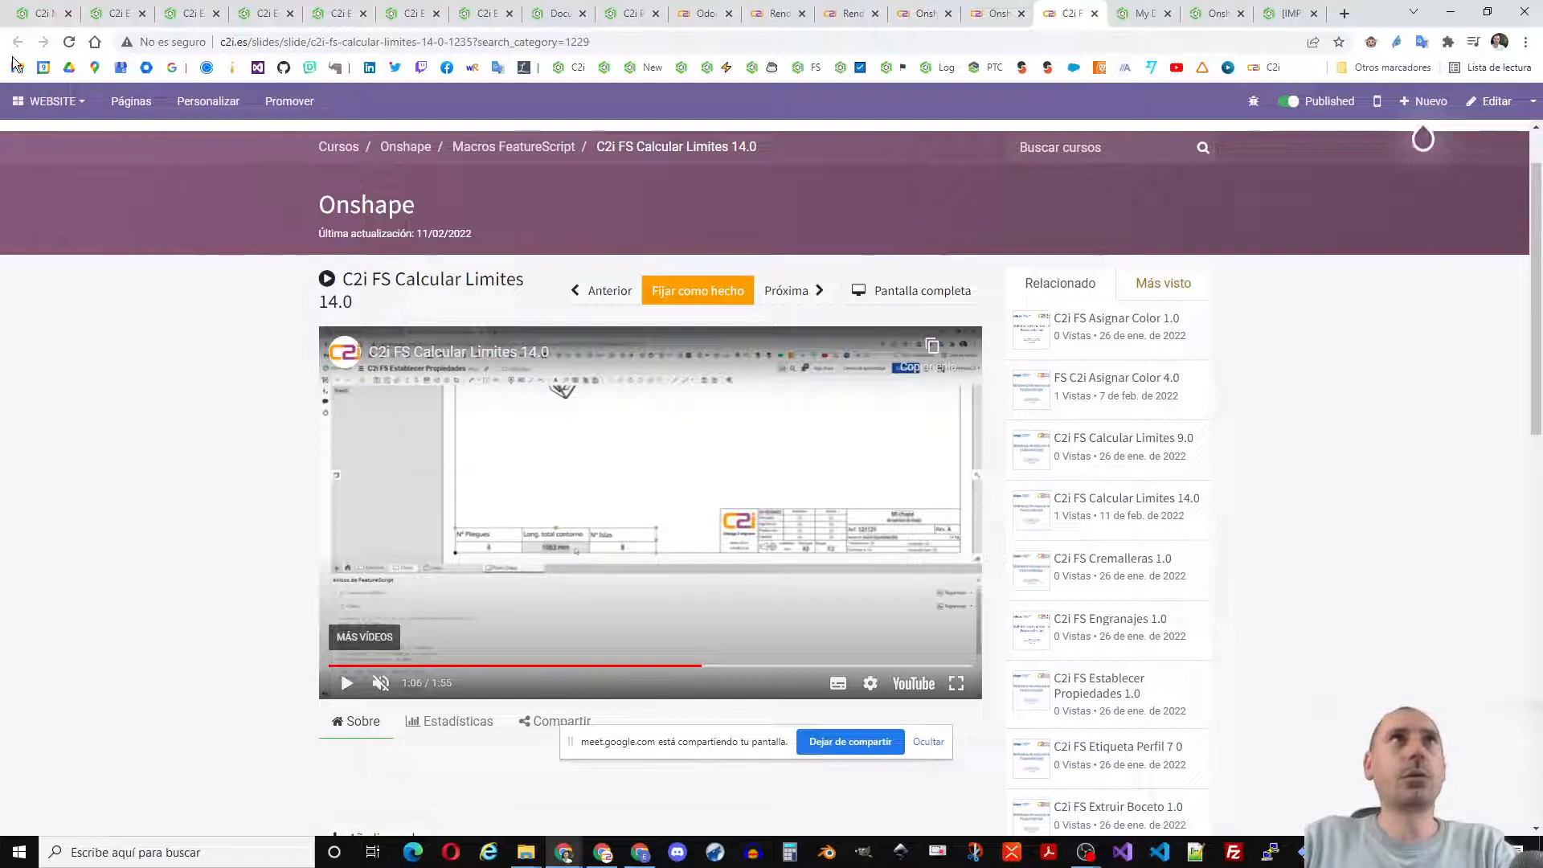
# - Return to the Macros FeatureScript list and review the macros on its first page
pyautogui.click(995, 13)
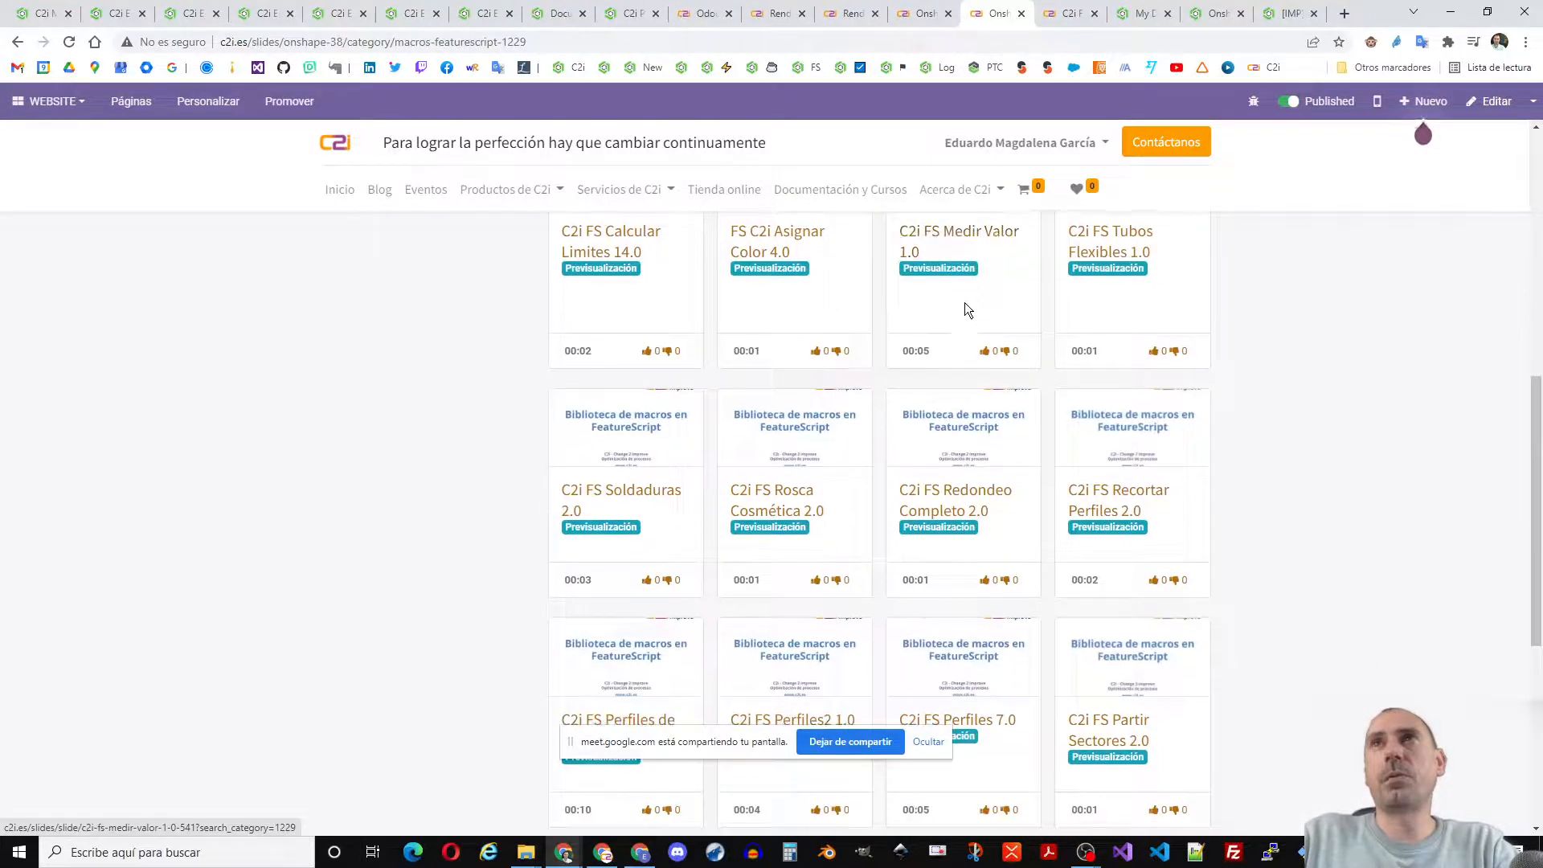
pyautogui.scroll(2, 958, 304)
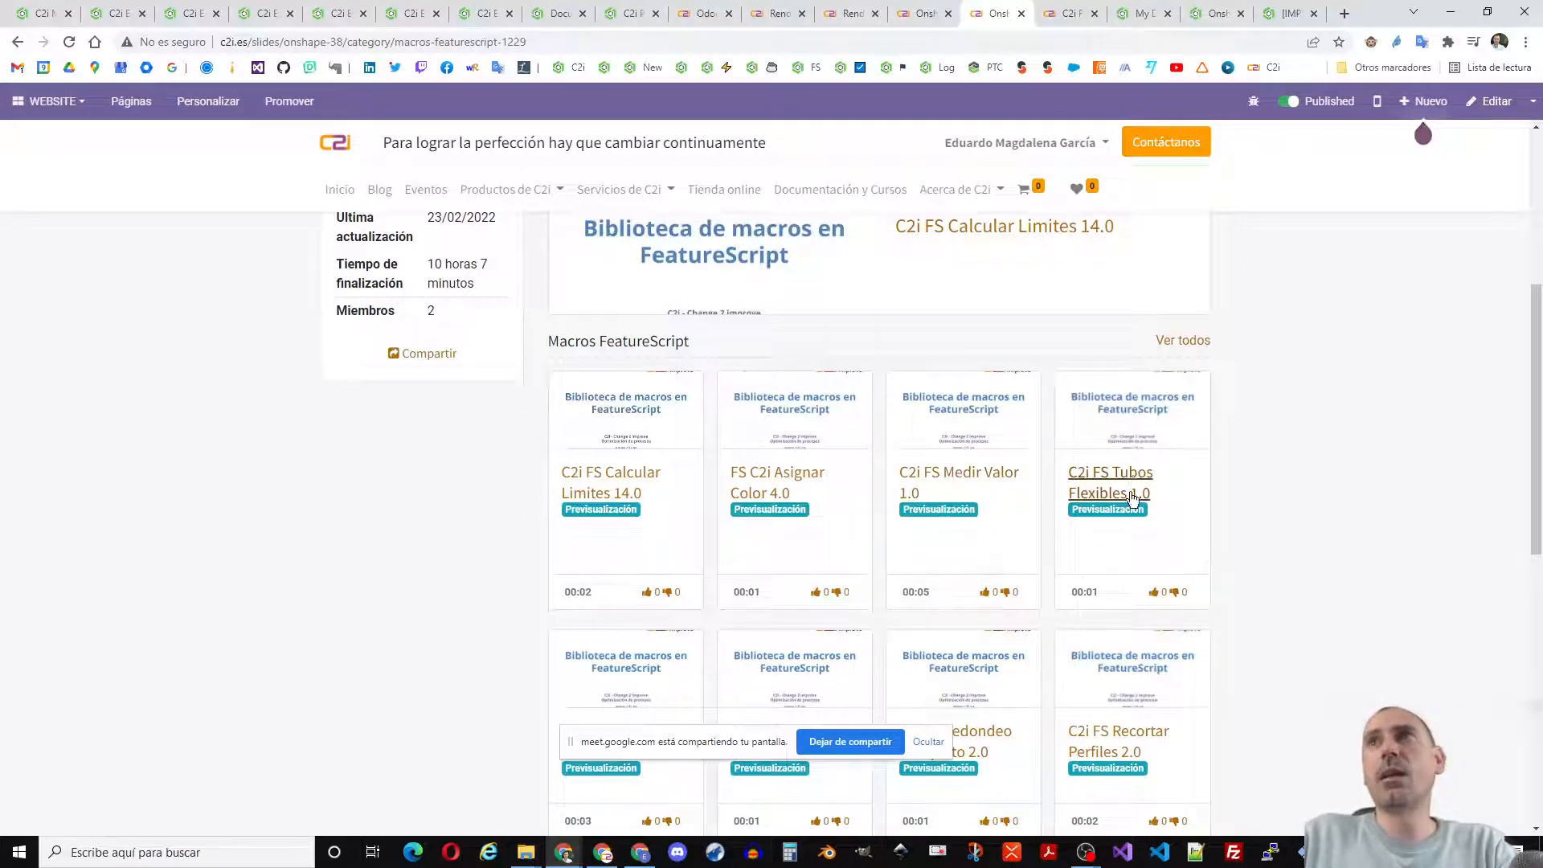
pyautogui.scroll(-1, 1157, 498)
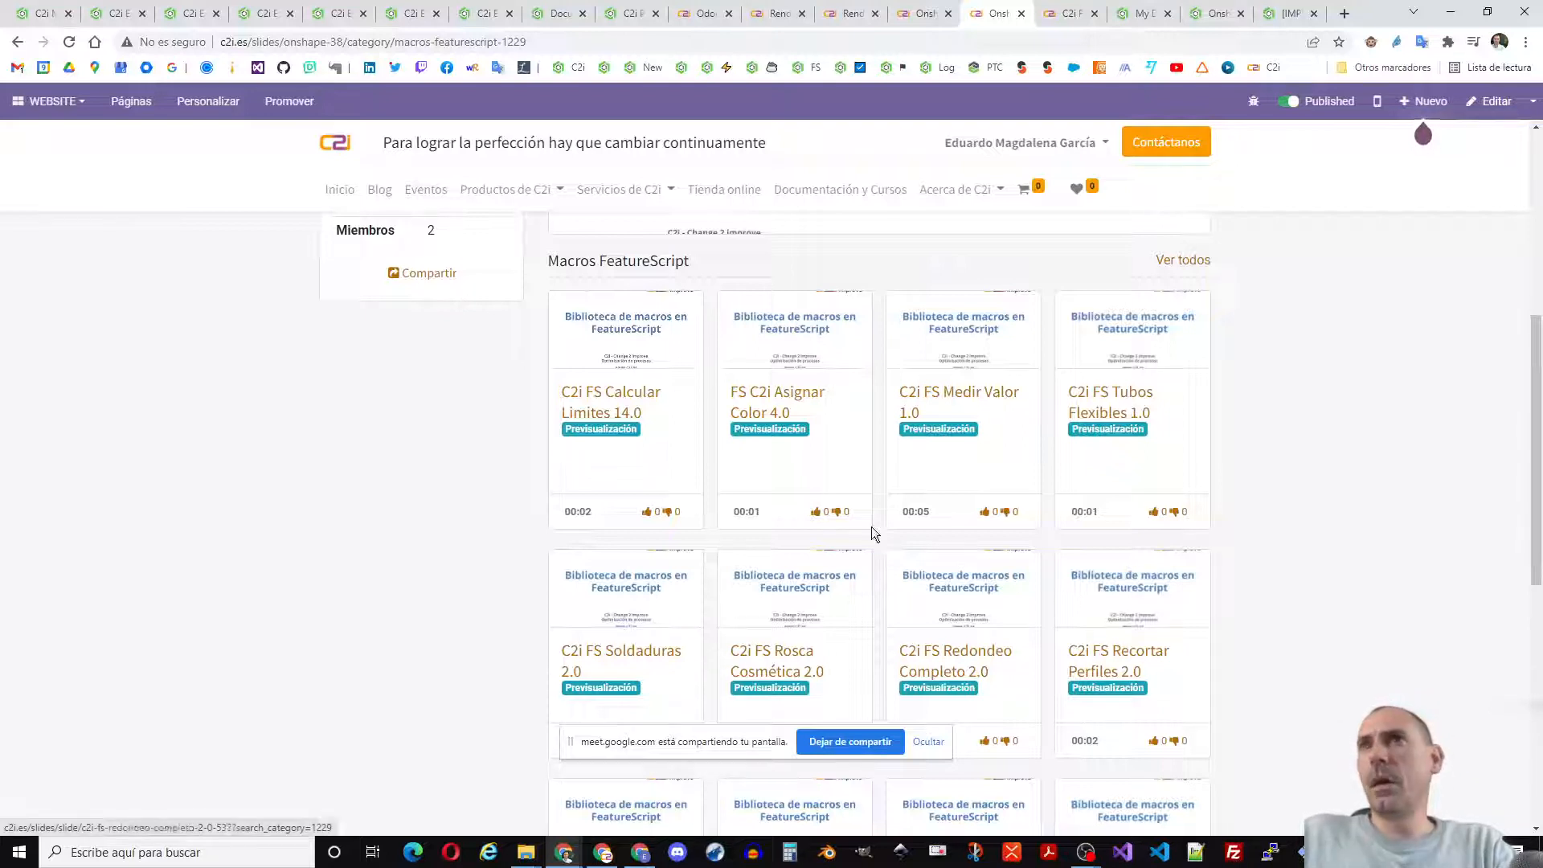
pyautogui.scroll(-1, 968, 663)
pyautogui.scroll(-4, 968, 663)
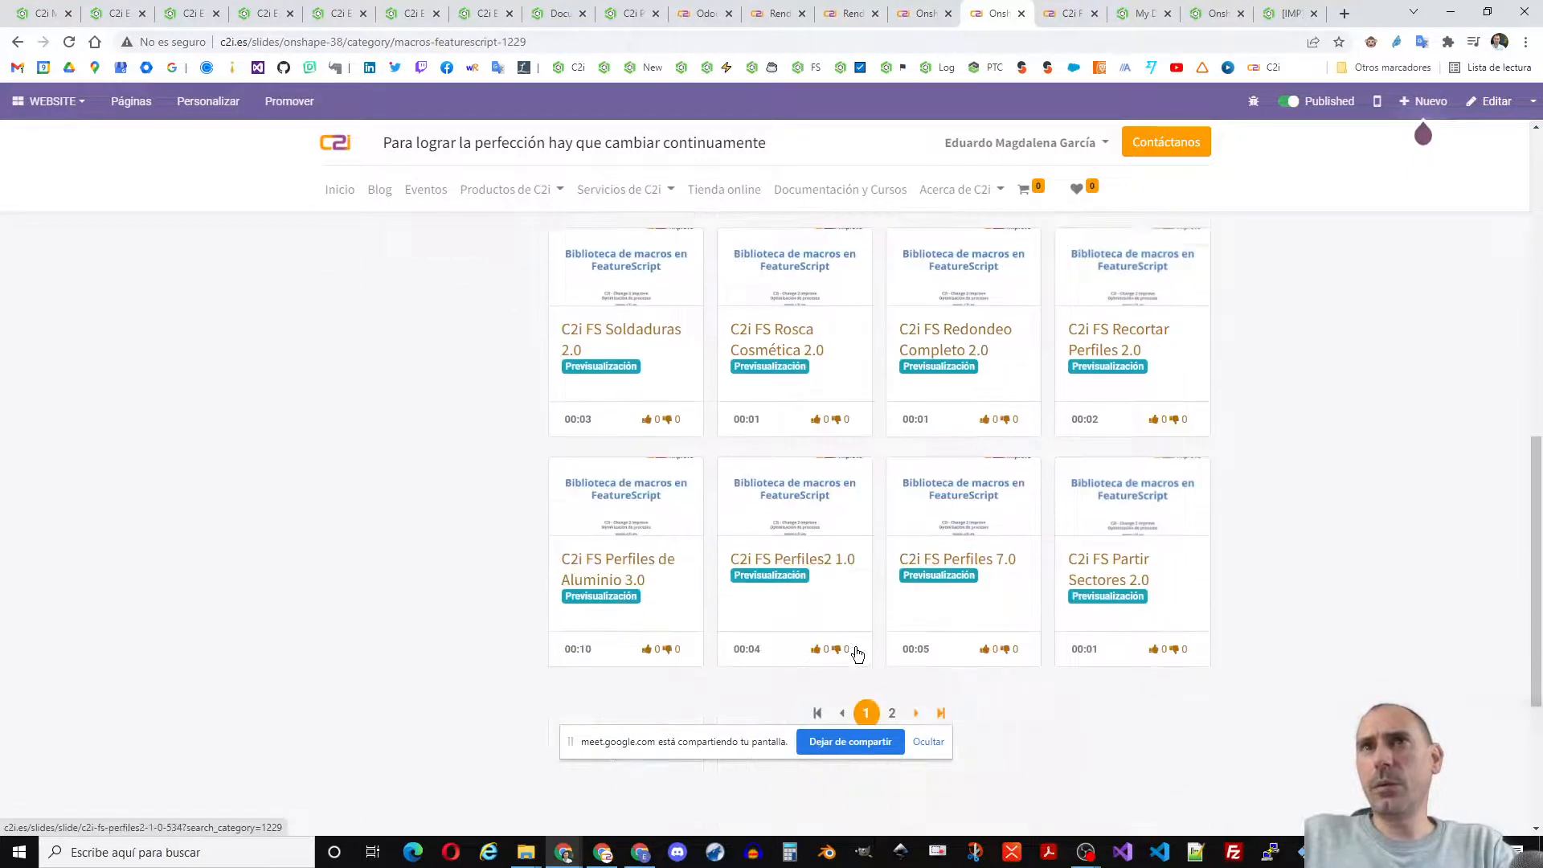
pyautogui.scroll(4, 967, 599)
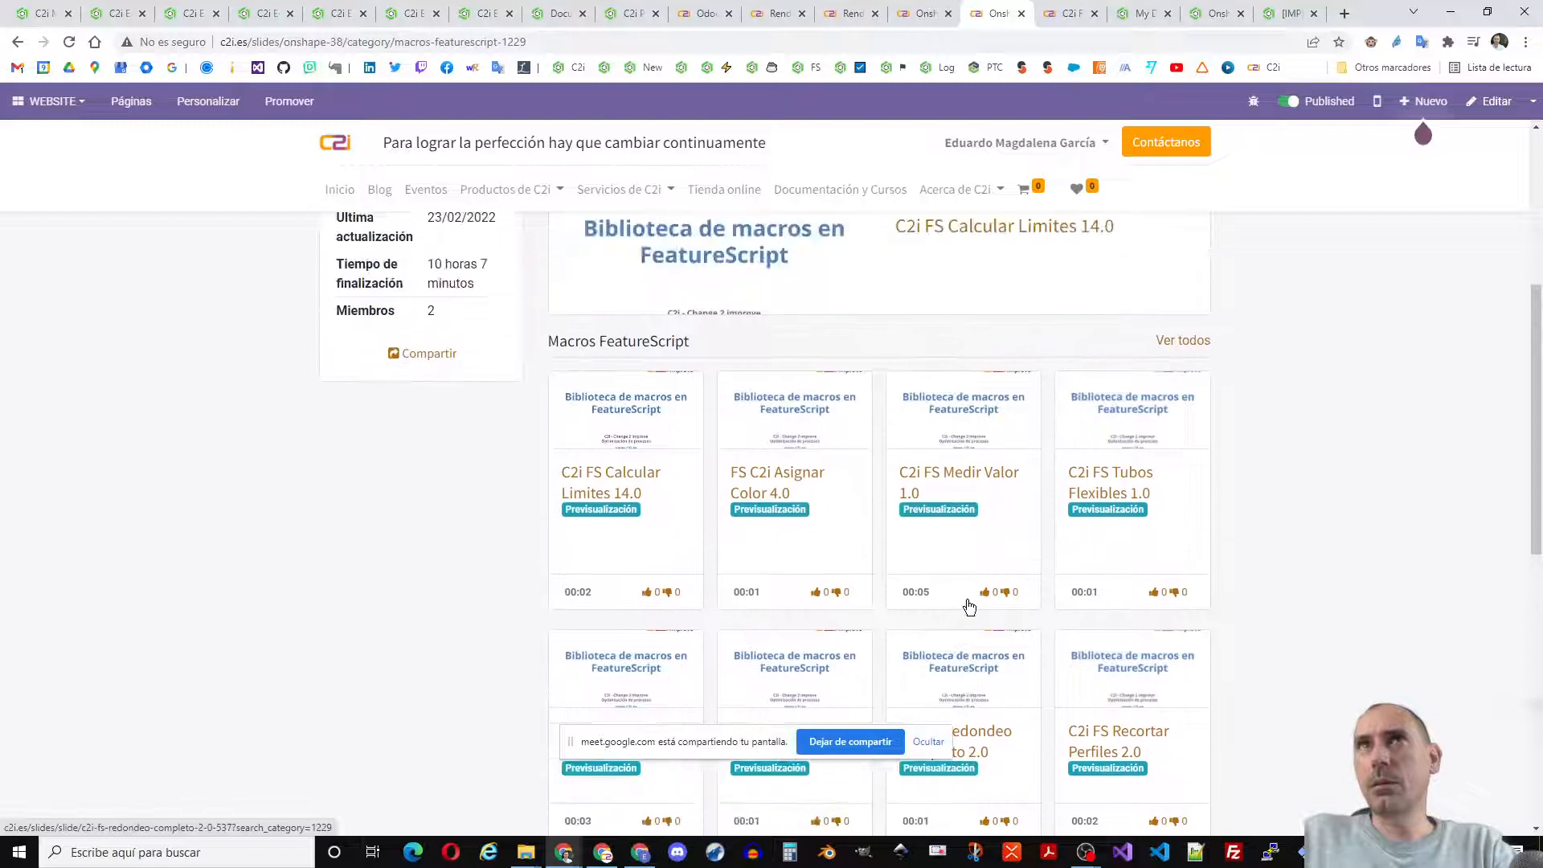
# - Go to page 2 of the Macros FeatureScript list and look through its macros
pyautogui.scroll(-6, 968, 605)
pyautogui.click(890, 555)
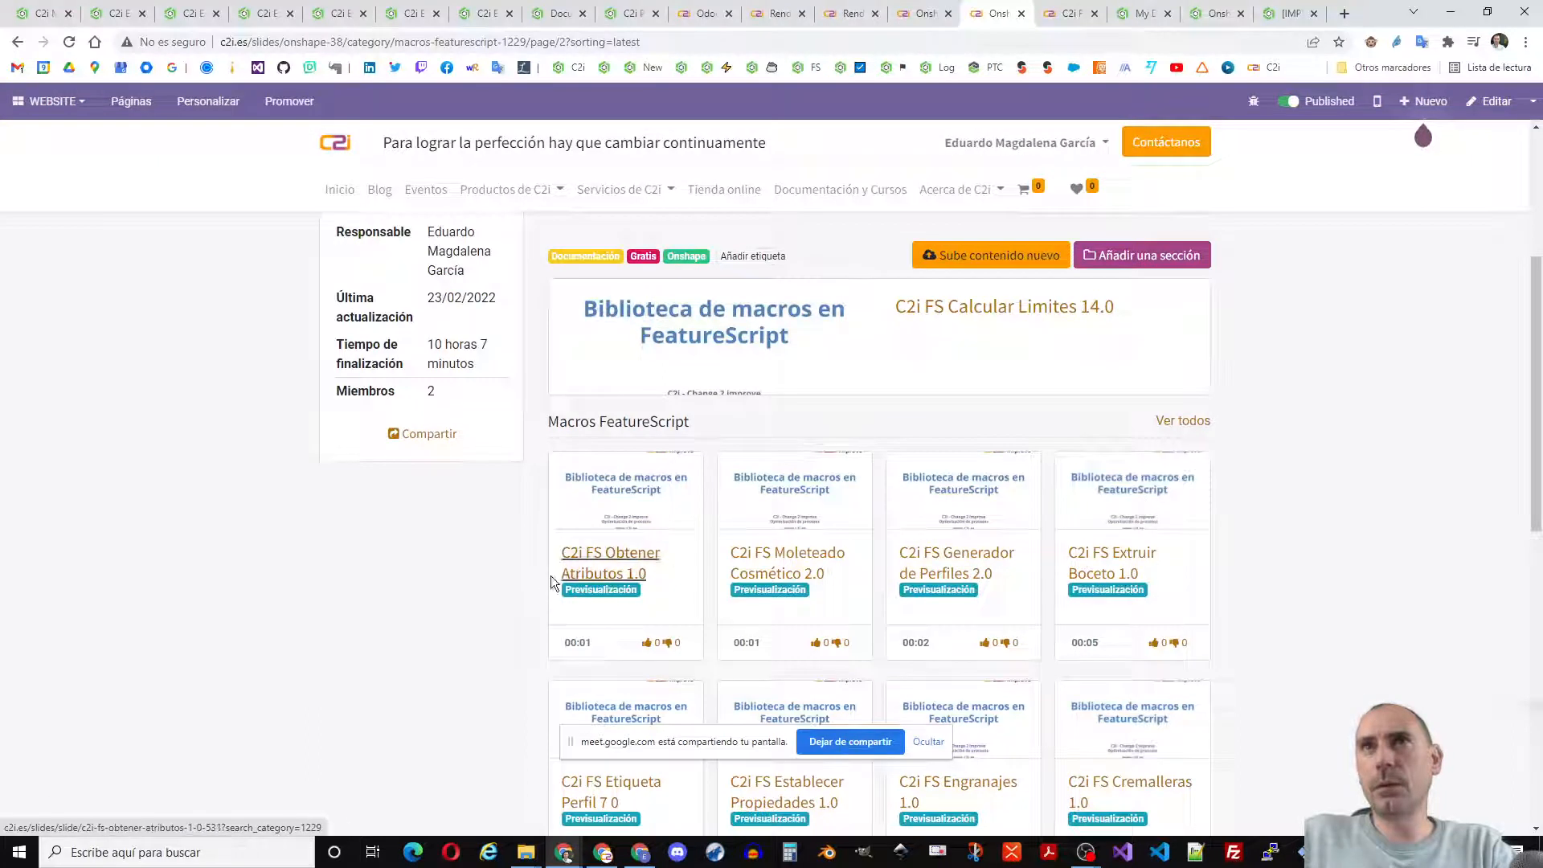
pyautogui.scroll(-2, 468, 580)
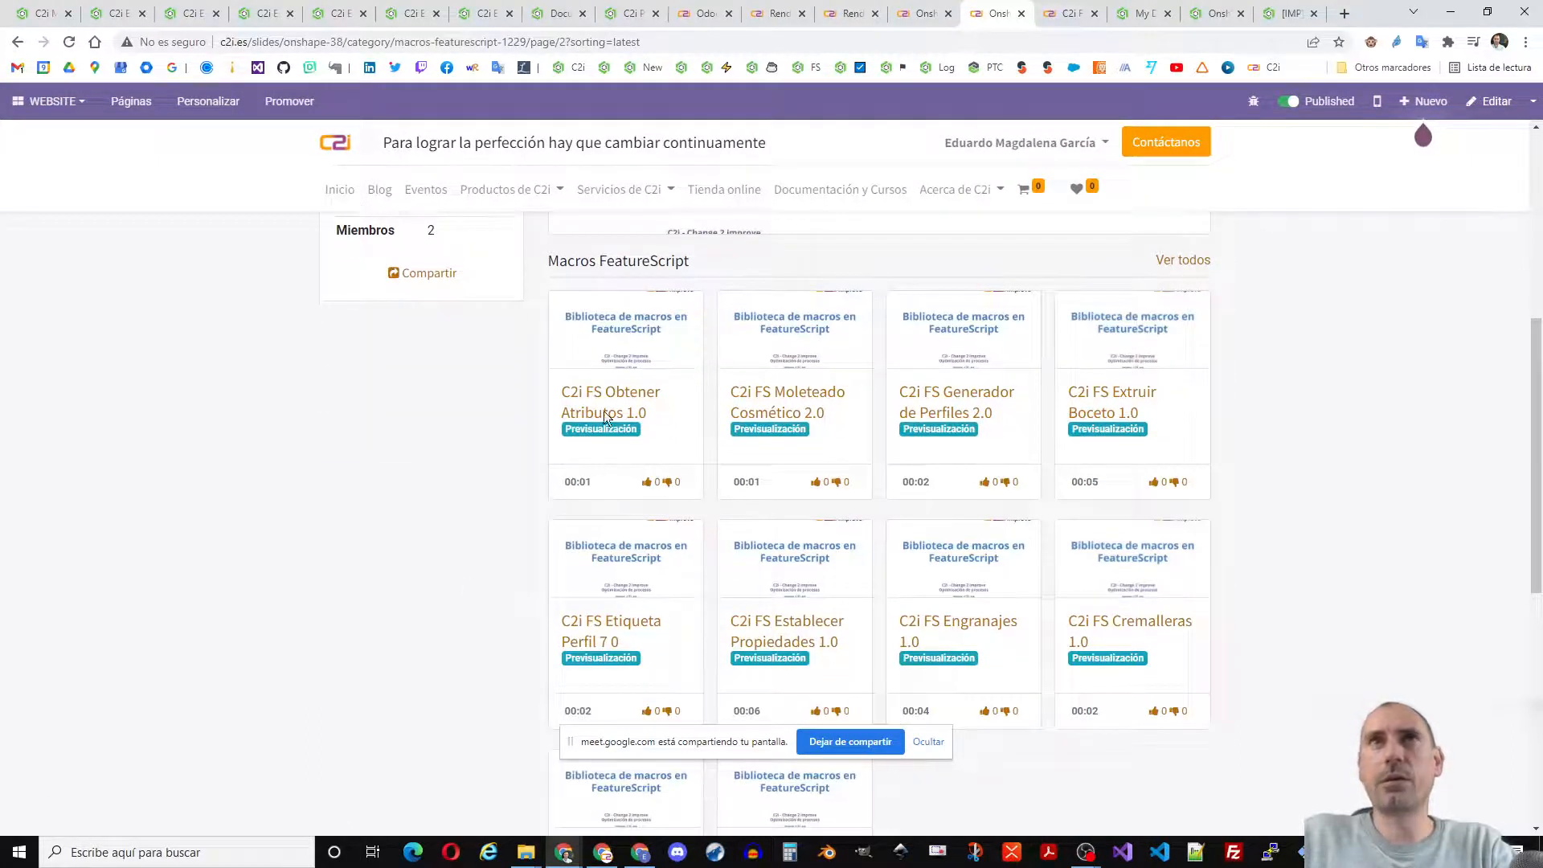
# - Open C2i FS Establecer Propiedades 1.0 in a new browser tab and start its video
pyautogui.middleClick(808, 629)
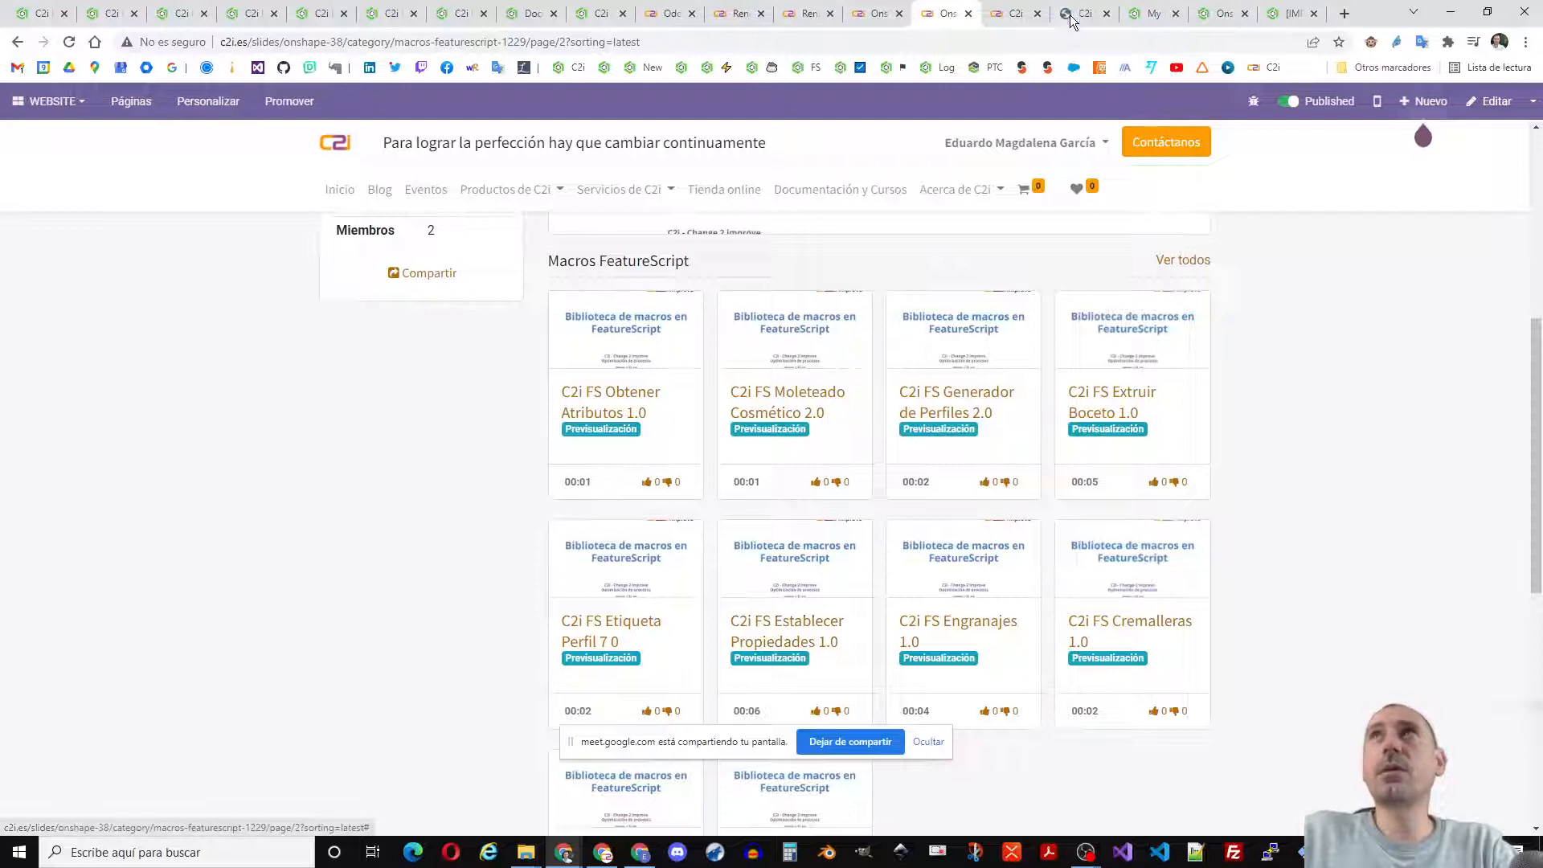
pyautogui.click(1072, 13)
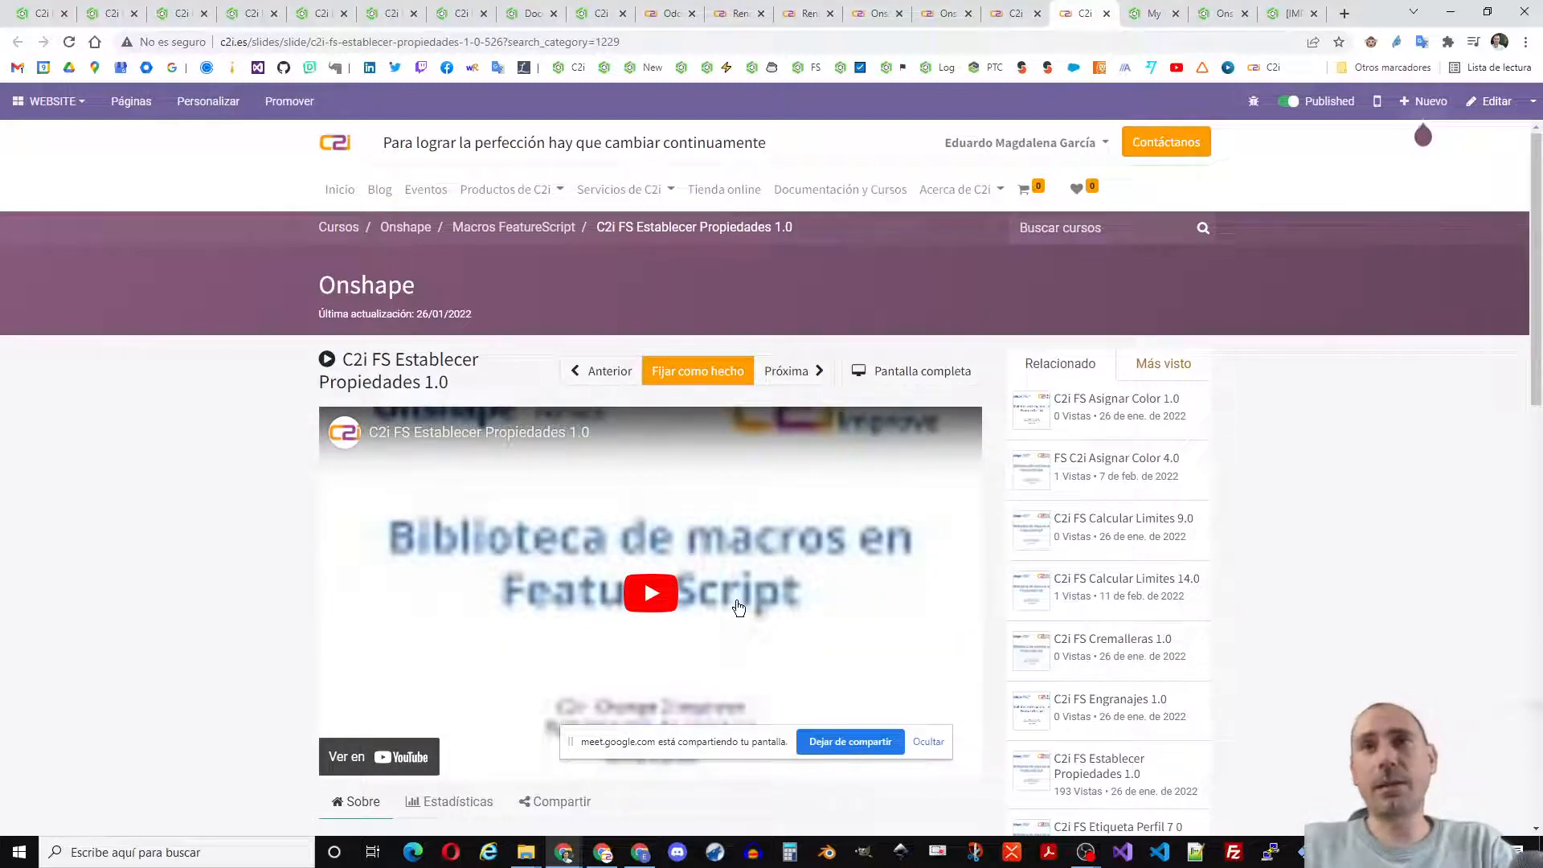
pyautogui.scroll(-1, 848, 537)
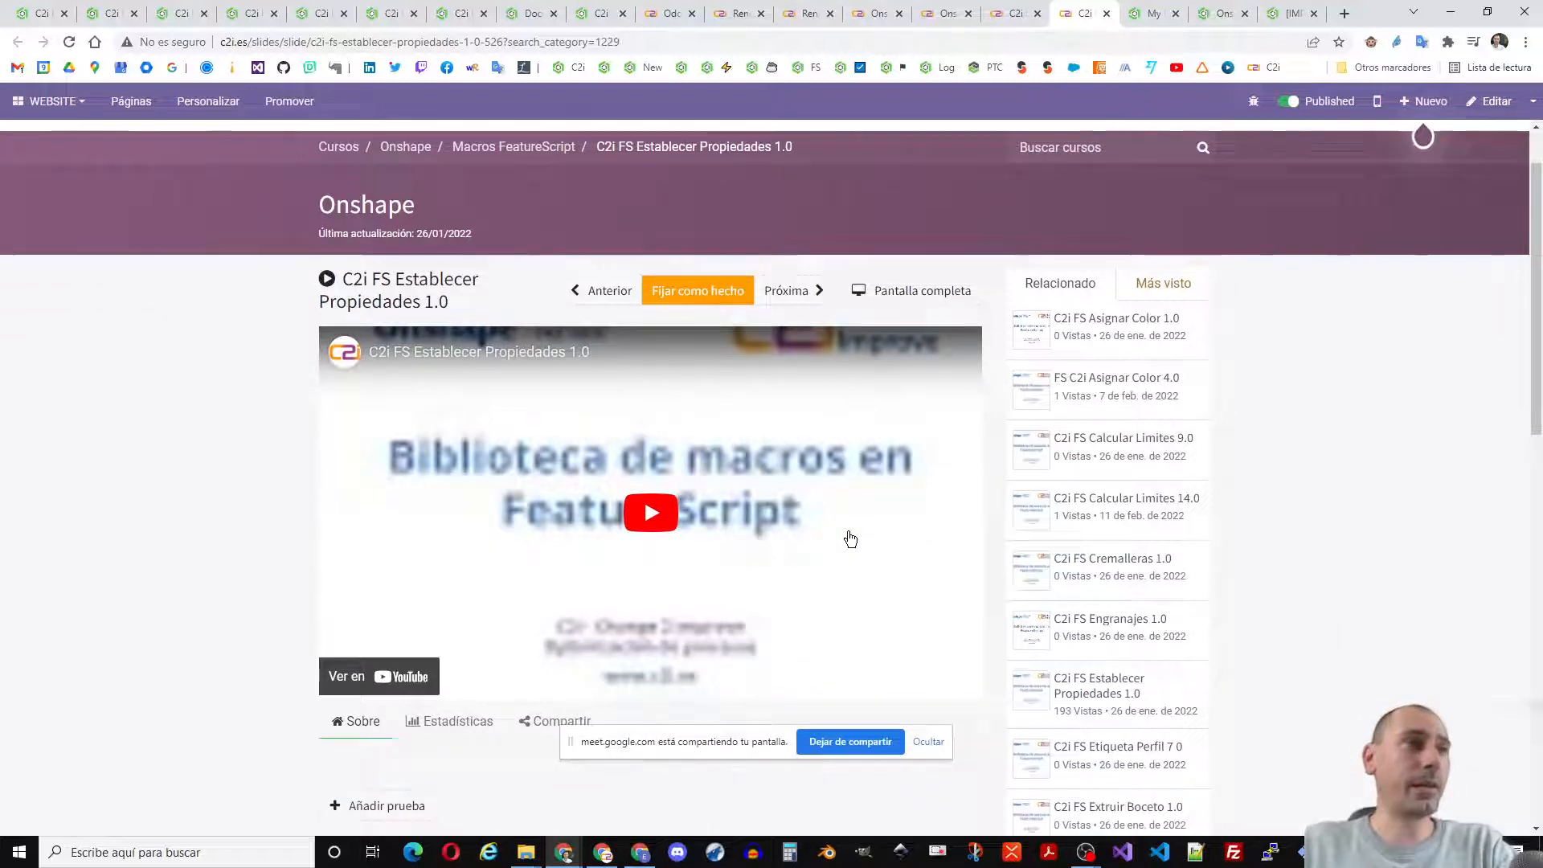
pyautogui.click(670, 524)
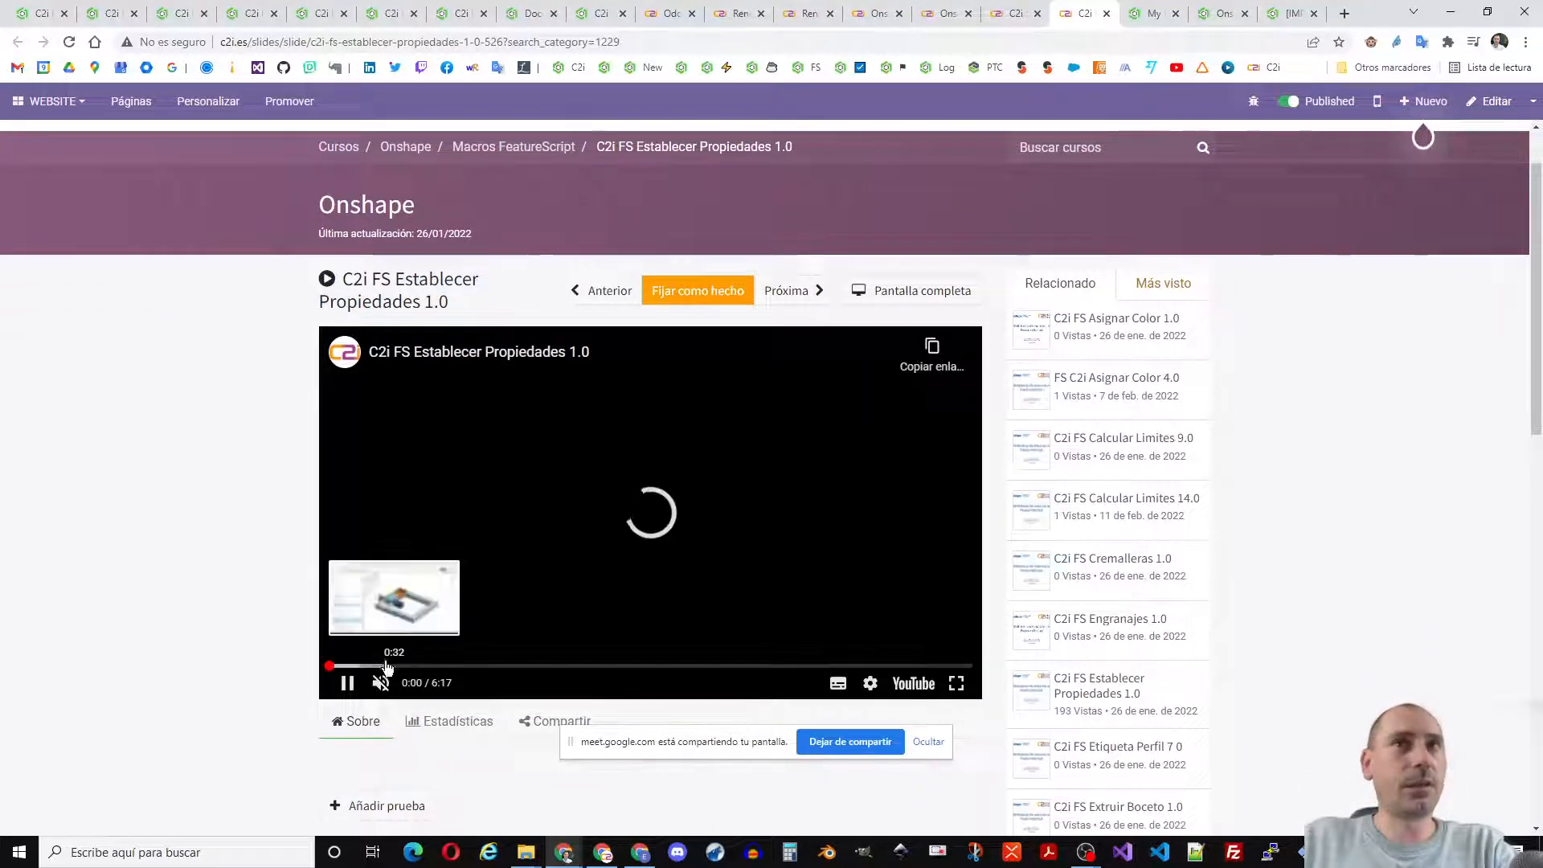
# - Skip ahead in the Establecer Propiedades video to about 1:08 and watch the property setup demonstration in full screen
pyautogui.click(437, 666)
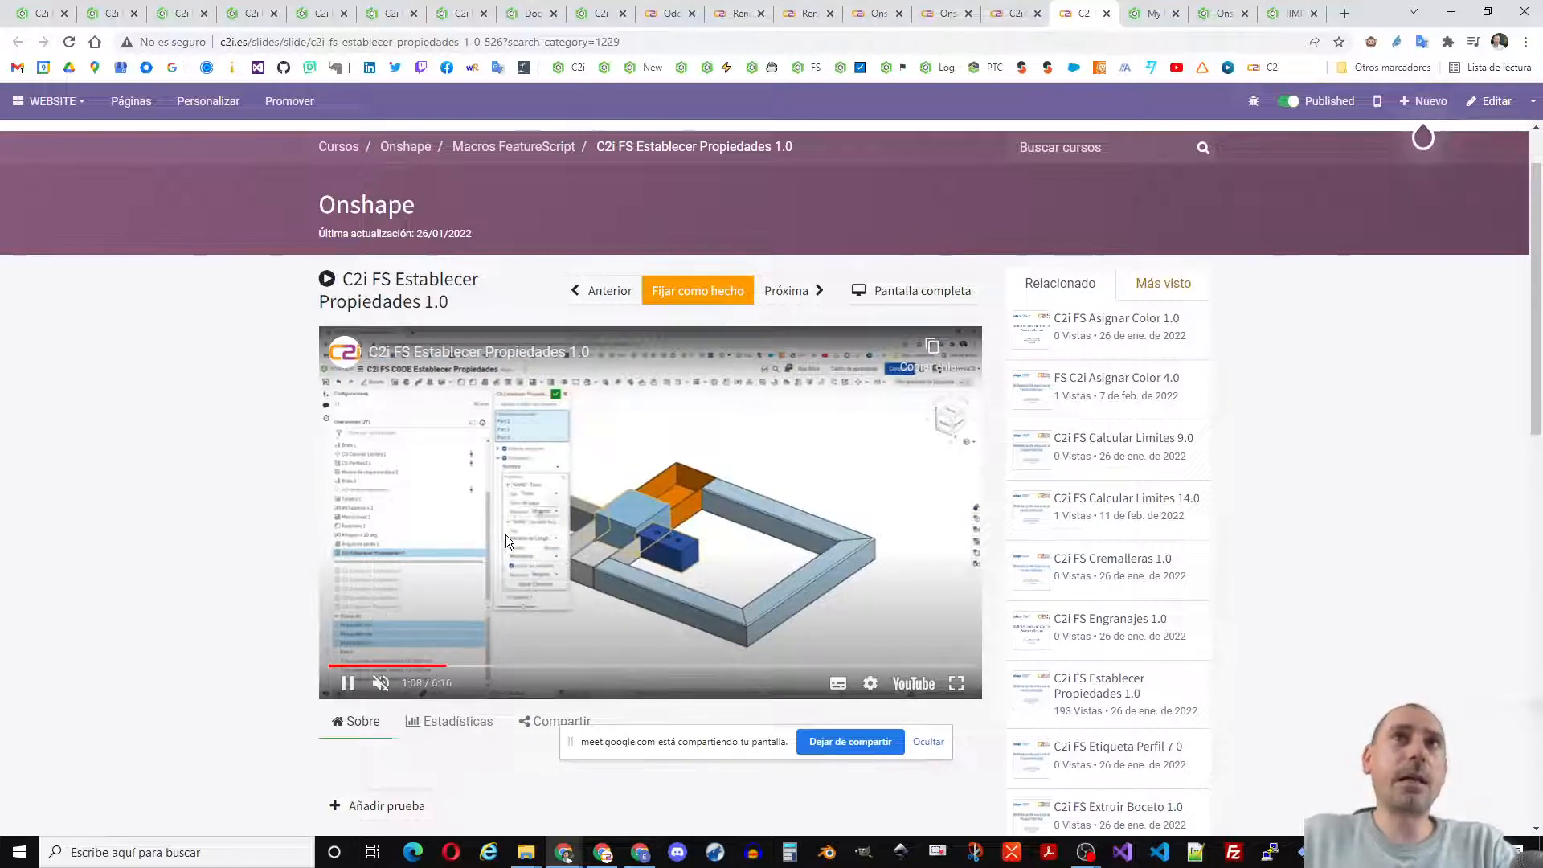
pyautogui.click(955, 683)
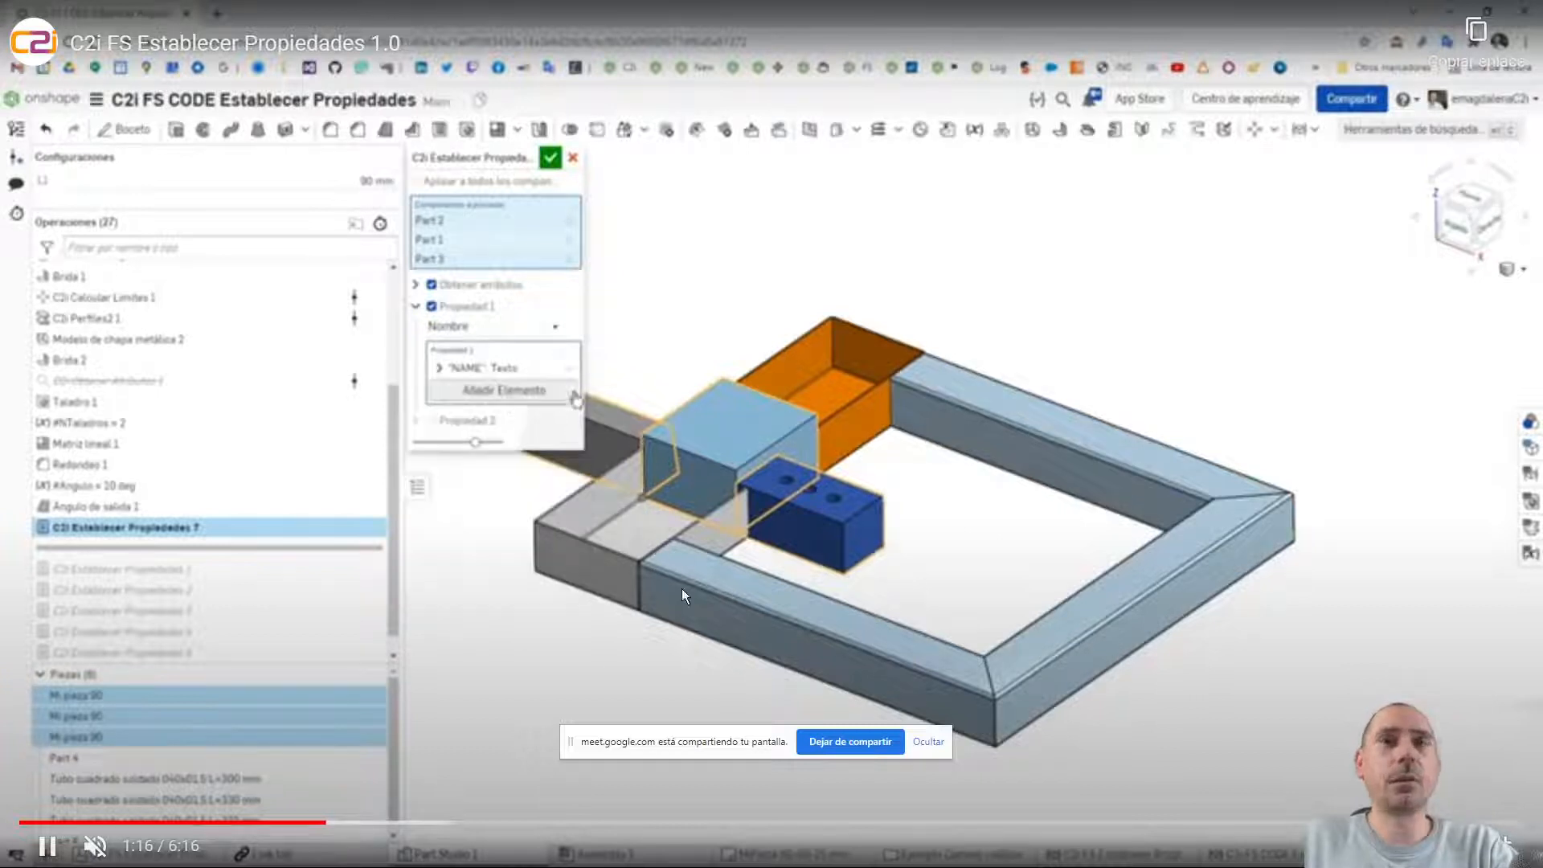
pyautogui.click(846, 823)
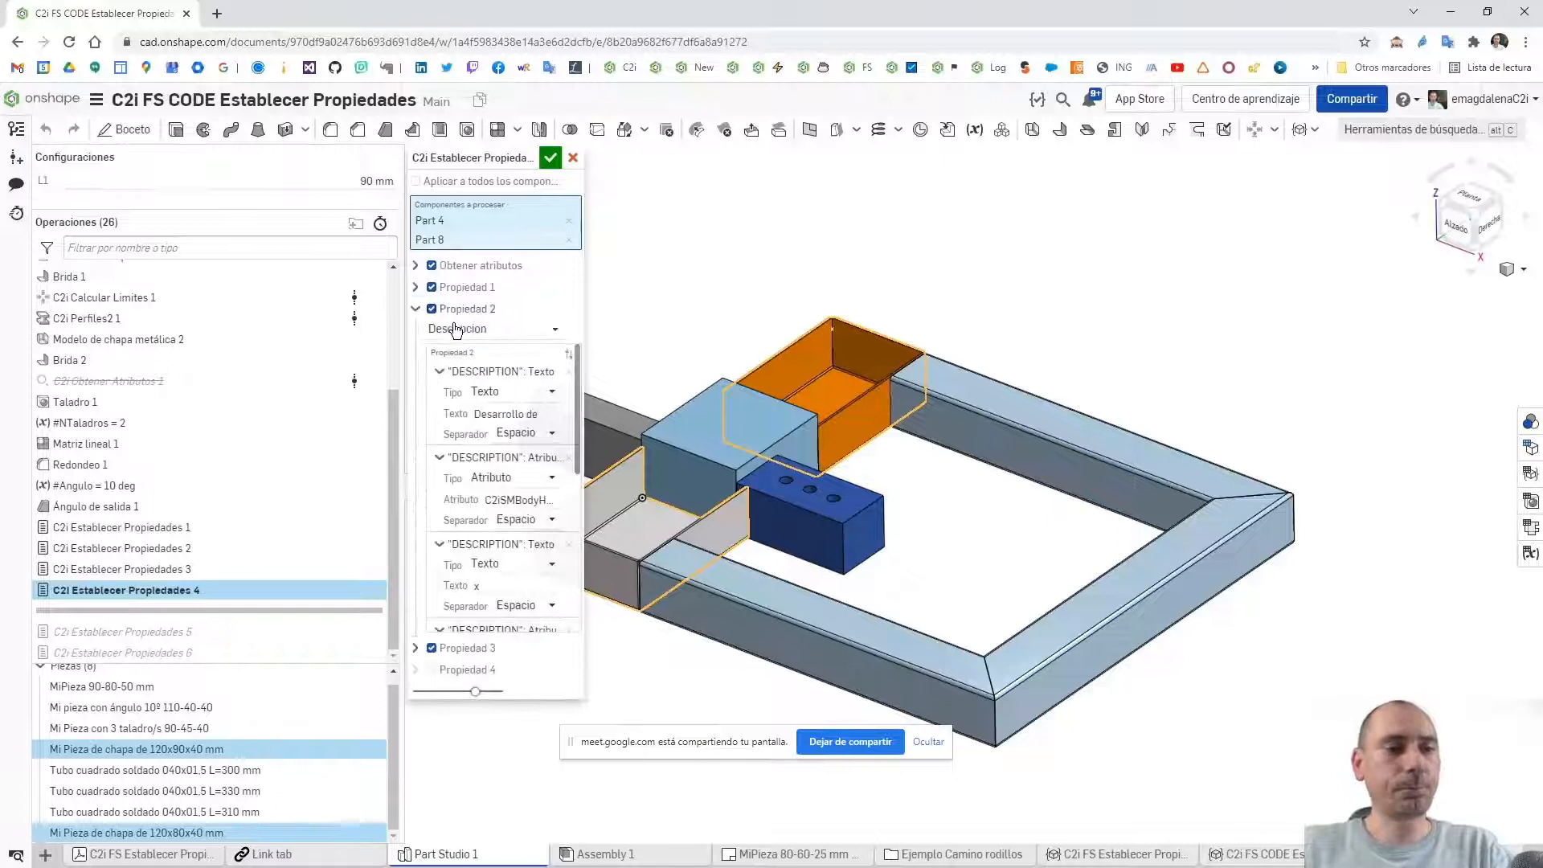
pyautogui.press('Escape')
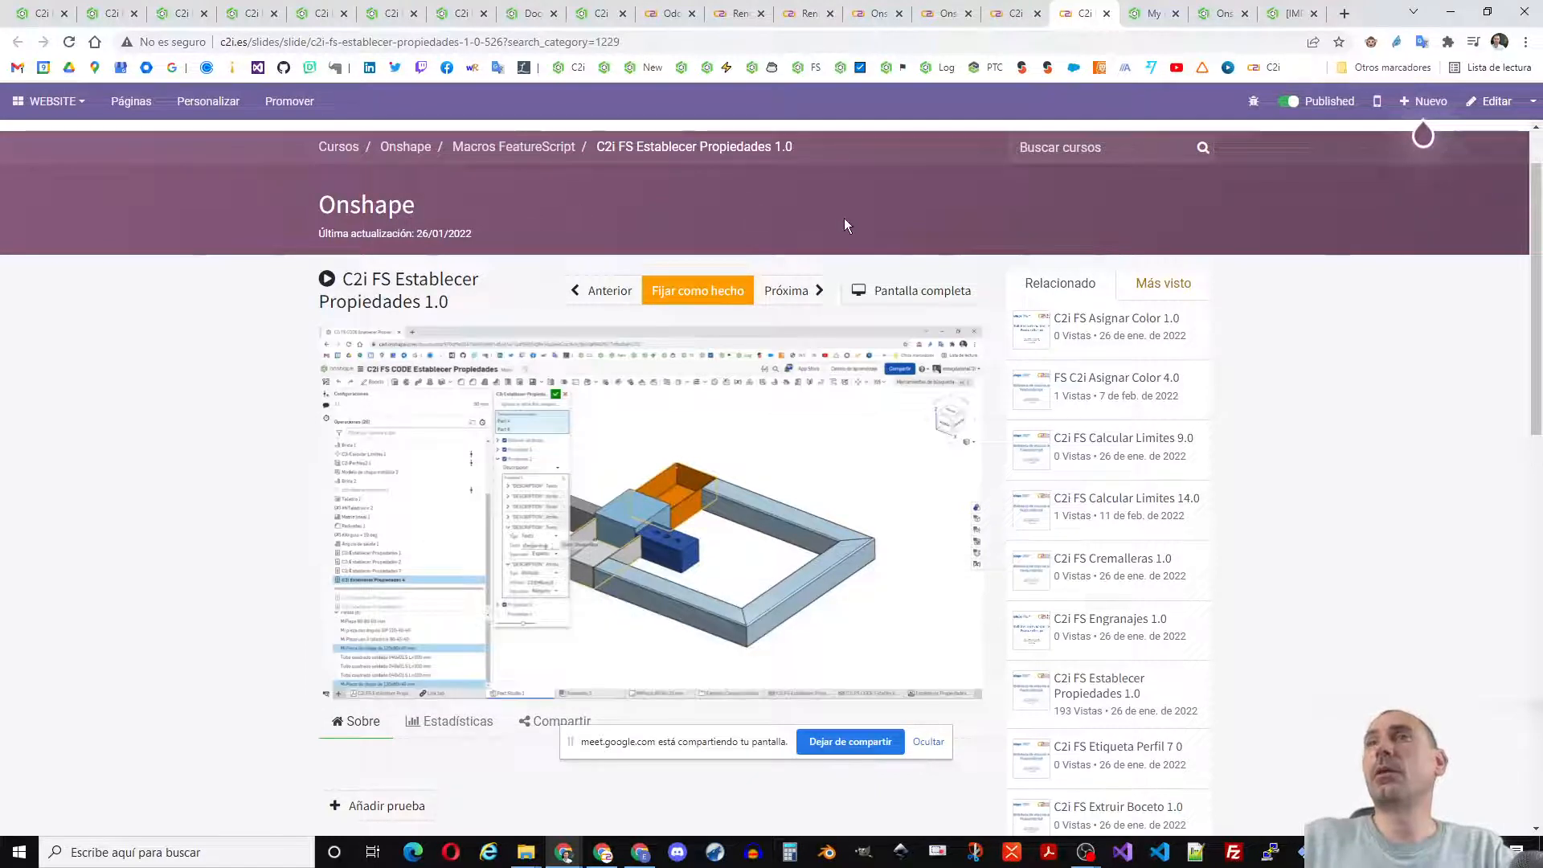
pyautogui.click(642, 851)
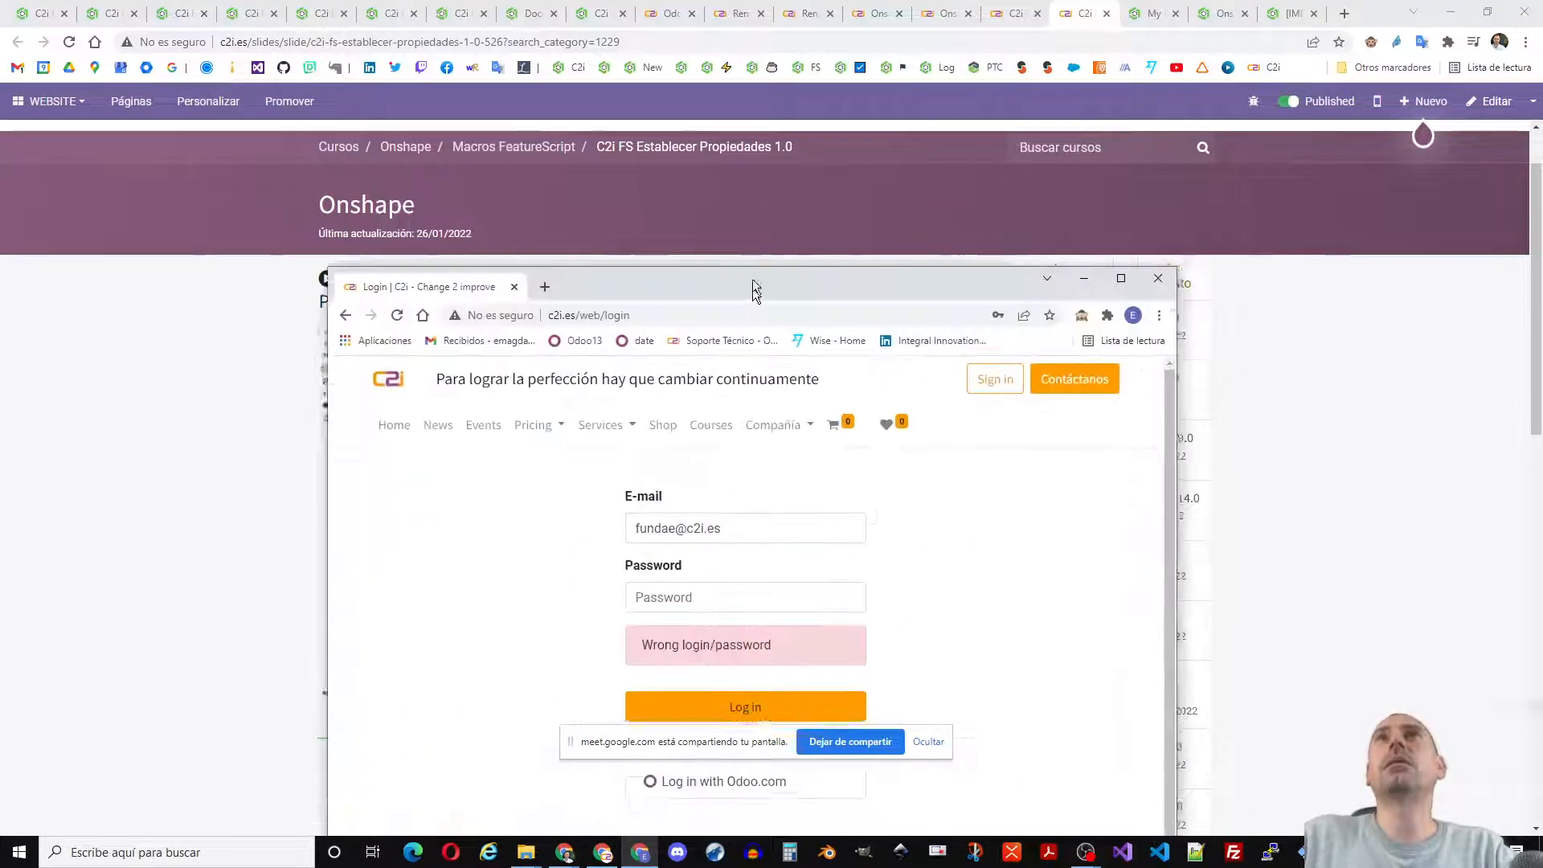
pyautogui.moveTo(755, 291); pyautogui.dragTo(765, 205)
pyautogui.doubleClick(765, 205)
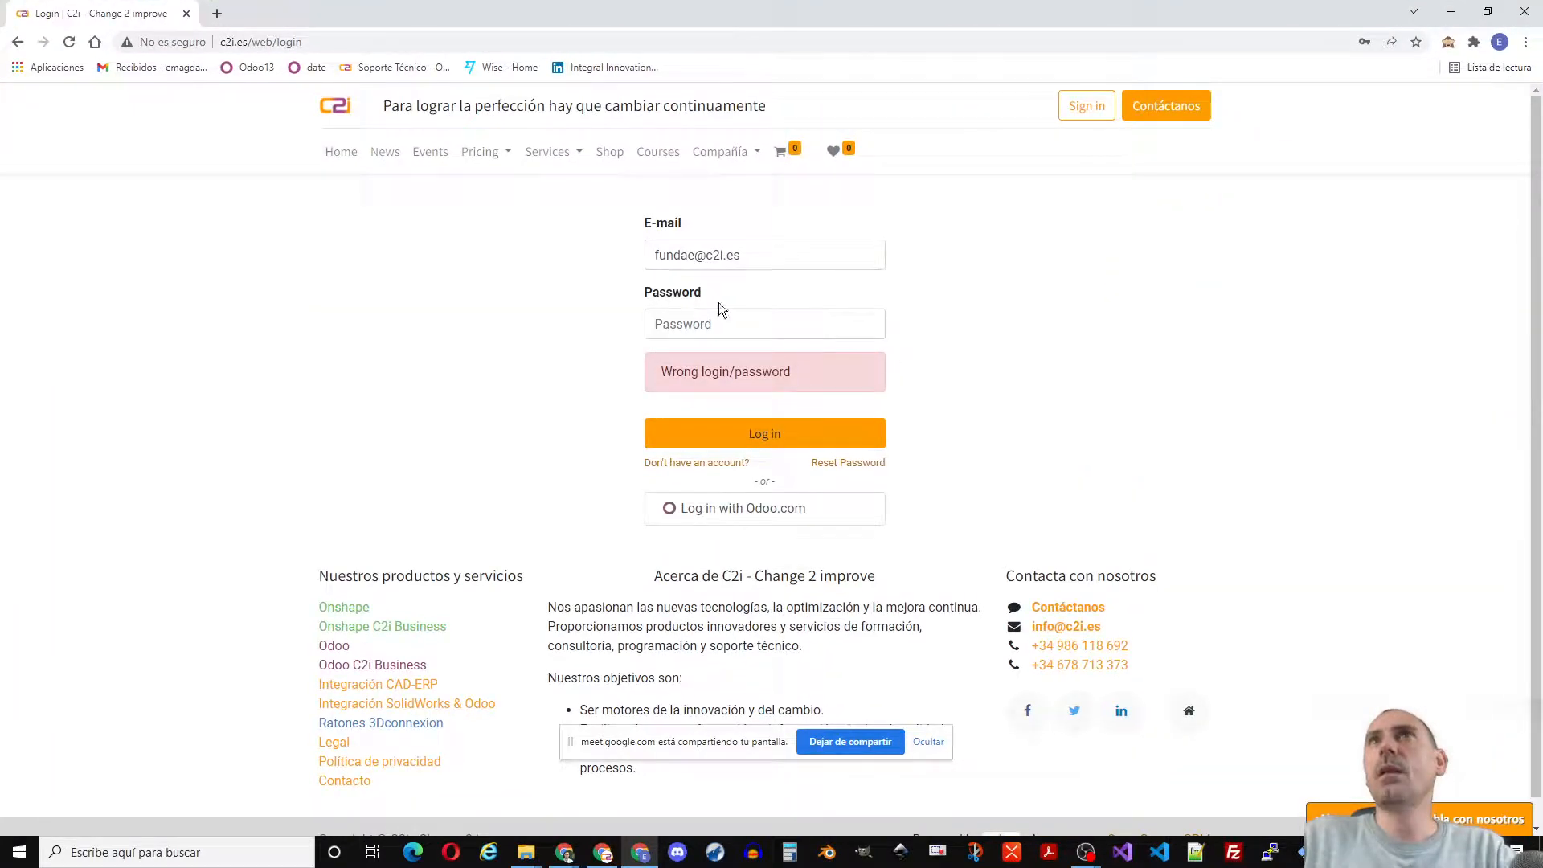
pyautogui.moveTo(254, 21); pyautogui.dragTo(577, 0)
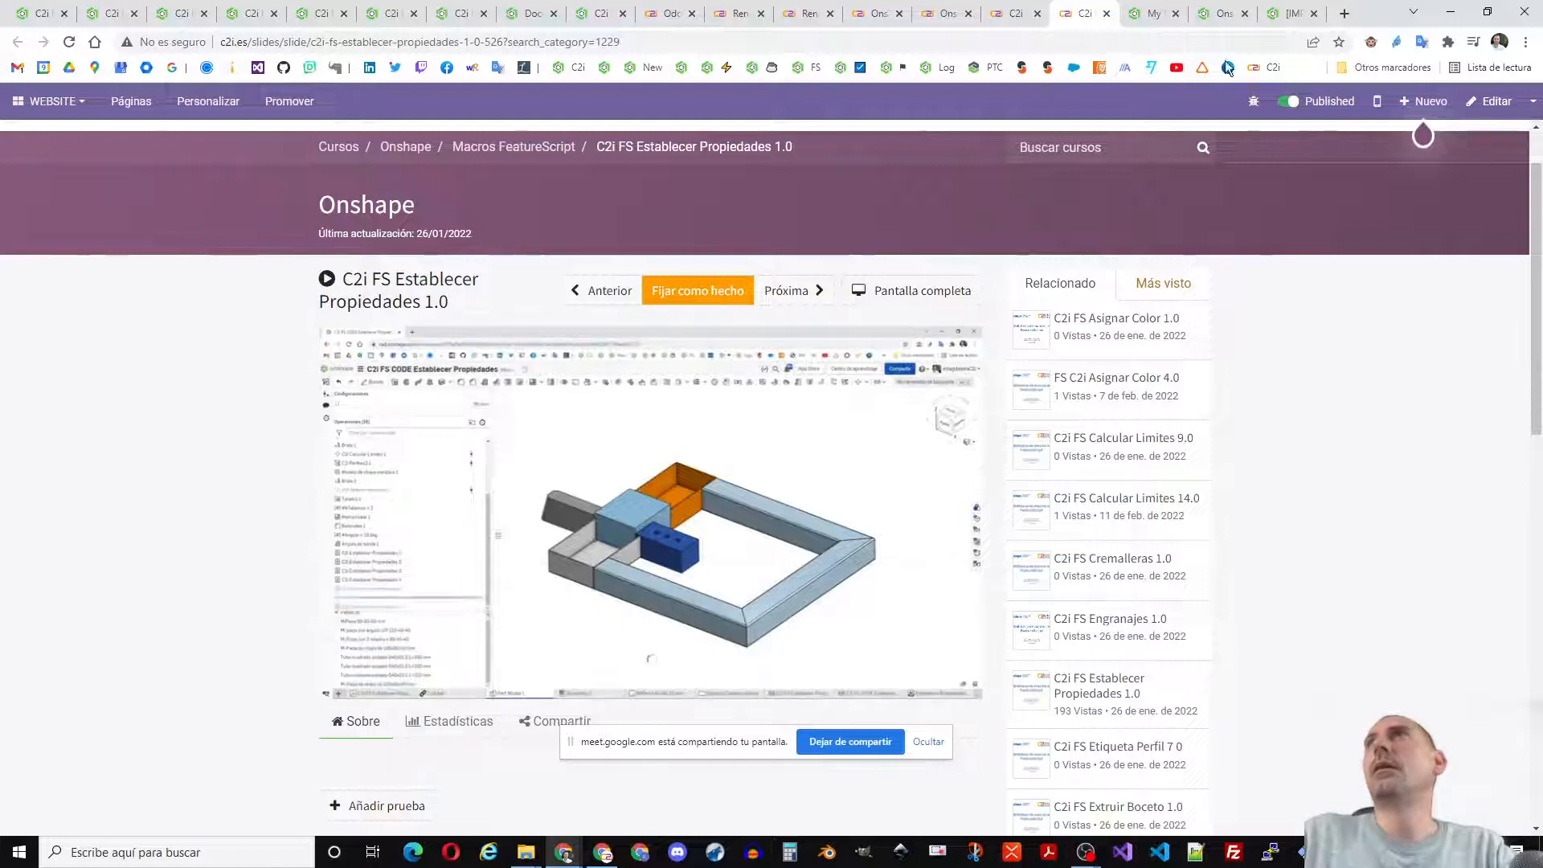
# - Open c2i.es in a new browser tab and go to the account's Mi cuenta page
pyautogui.click(1343, 13)
pyautogui.write('c2i')
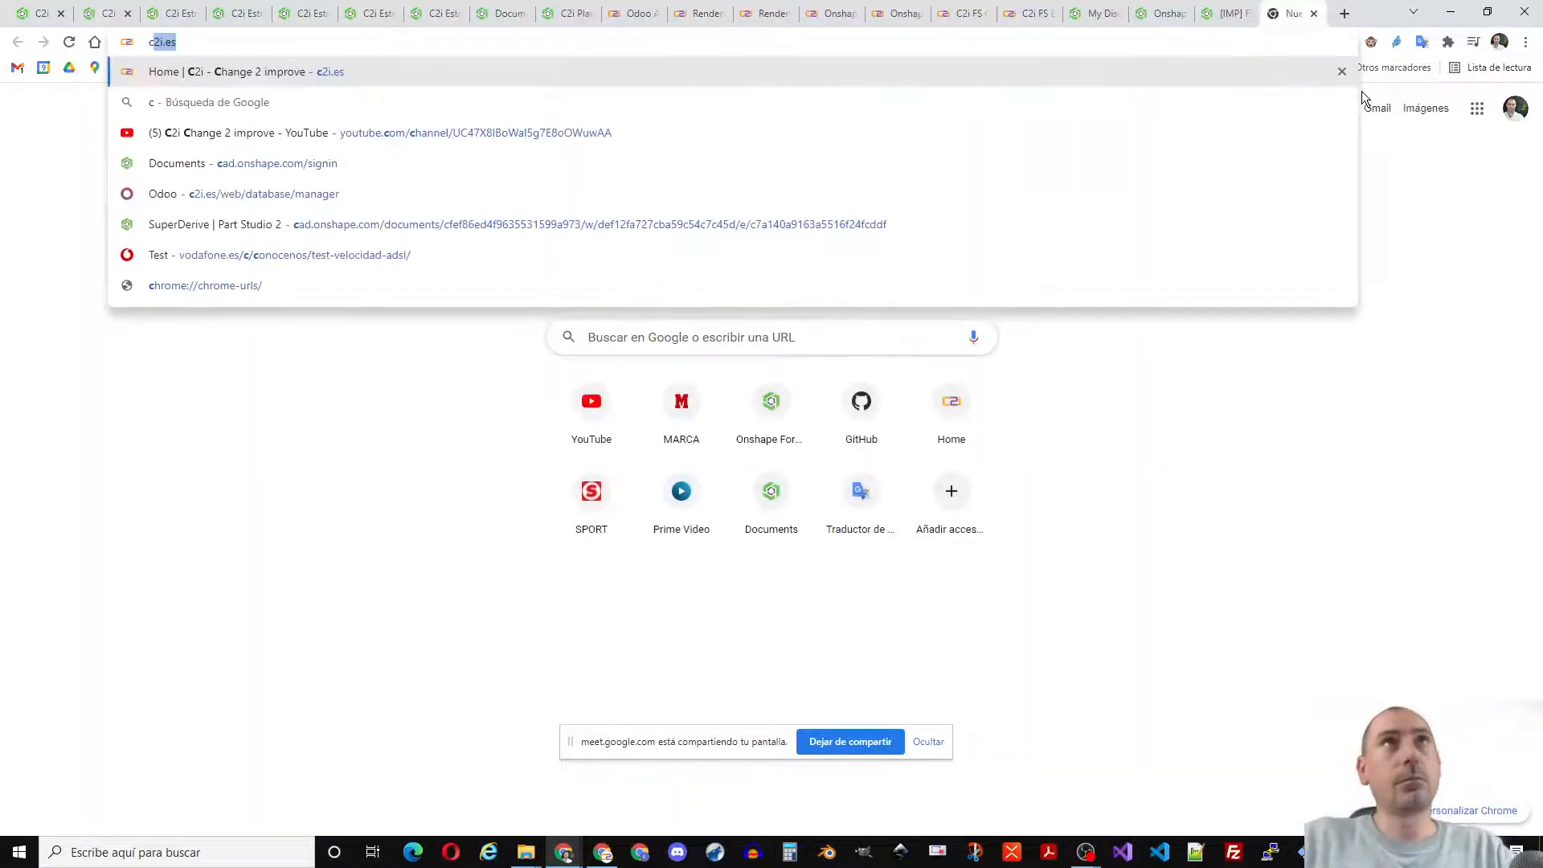
pyautogui.press('Return')
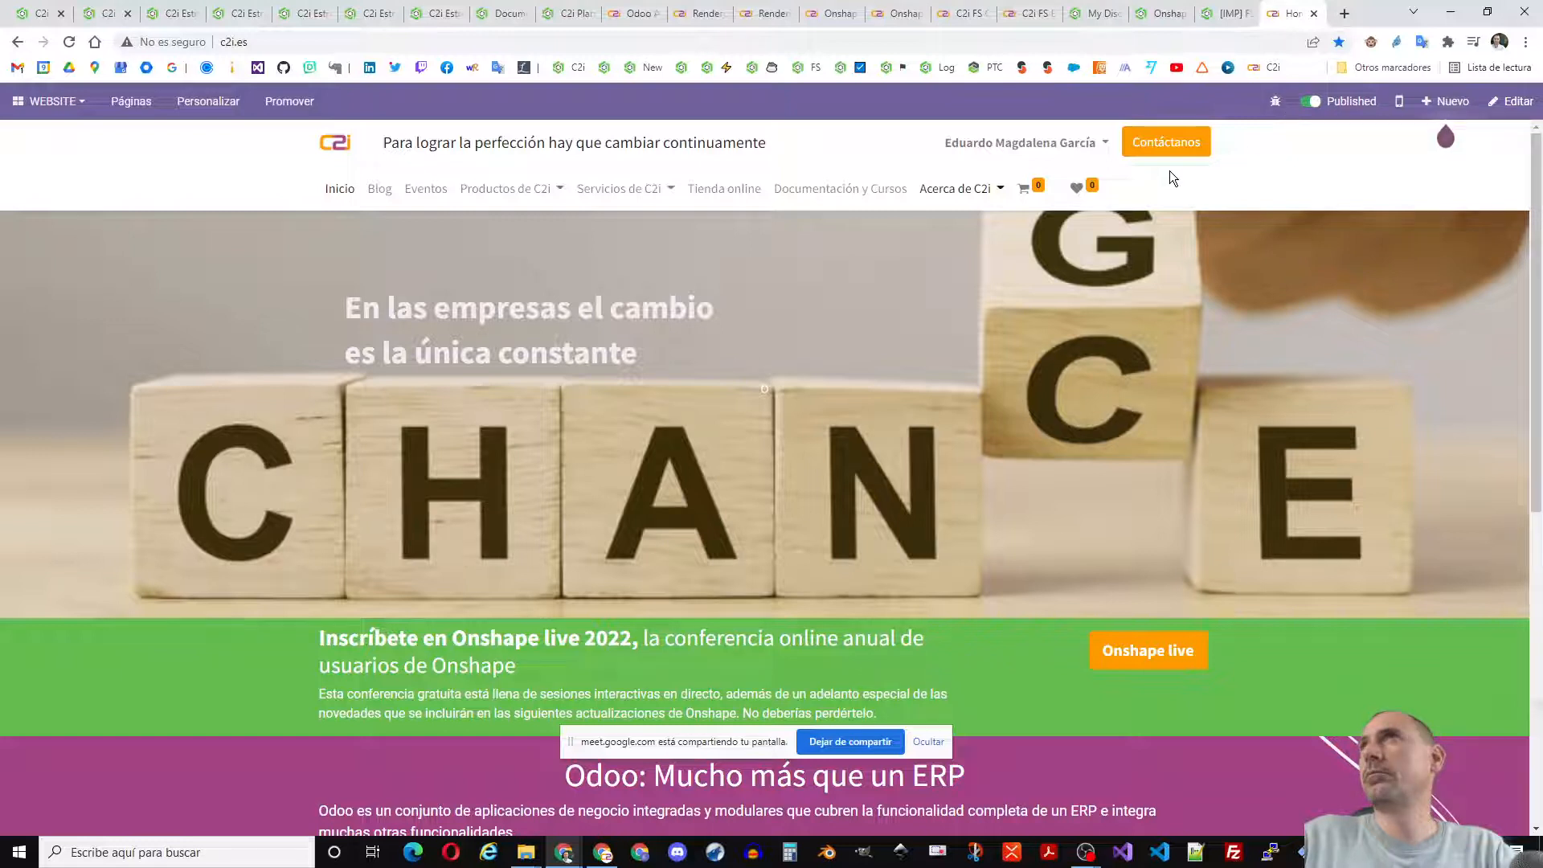
pyautogui.click(1102, 143)
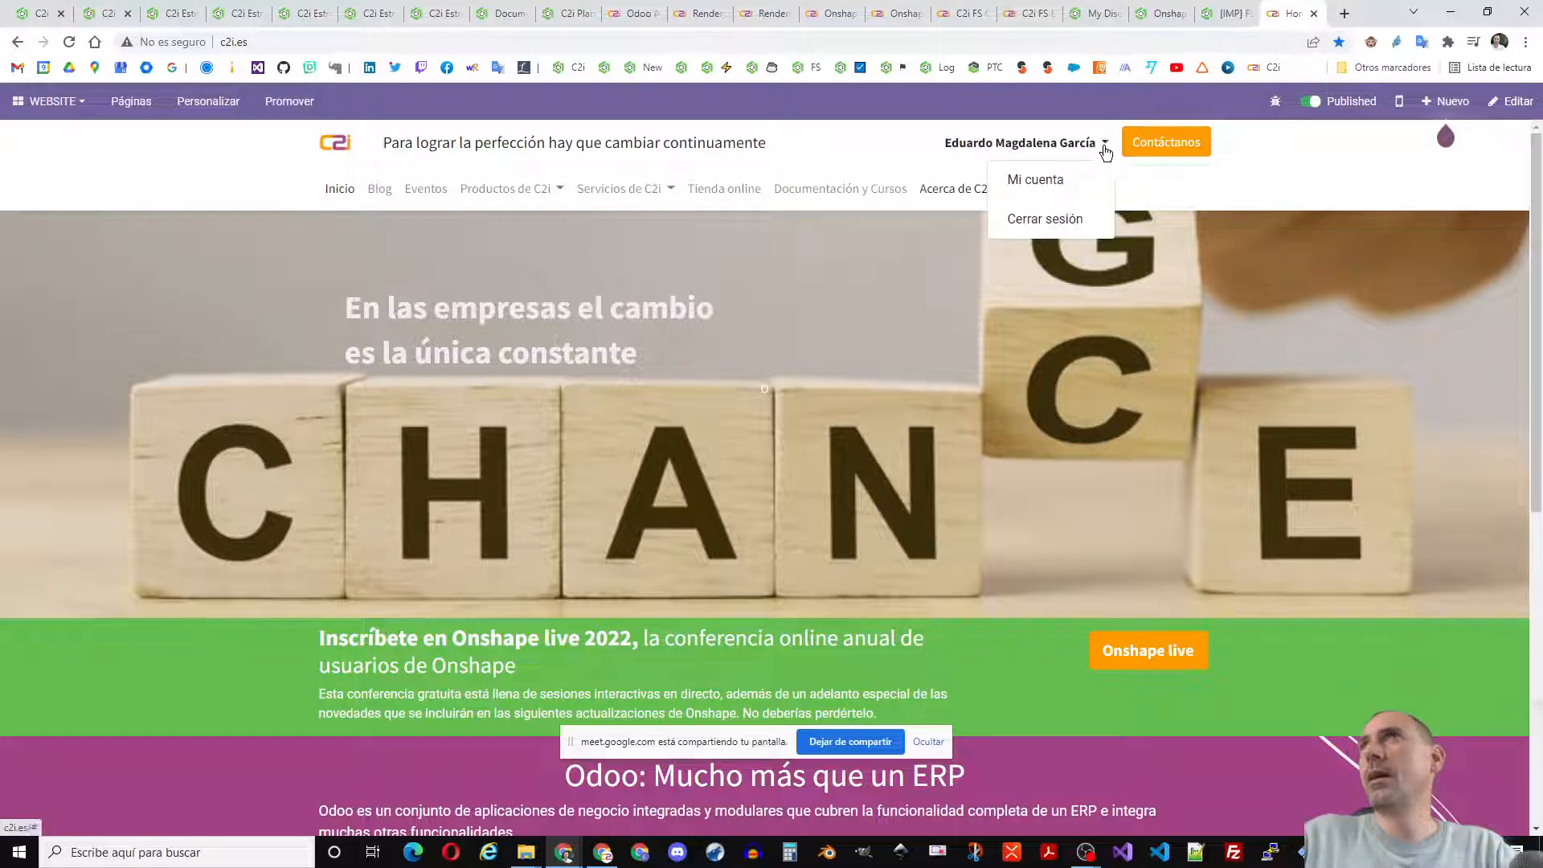
pyautogui.click(1046, 181)
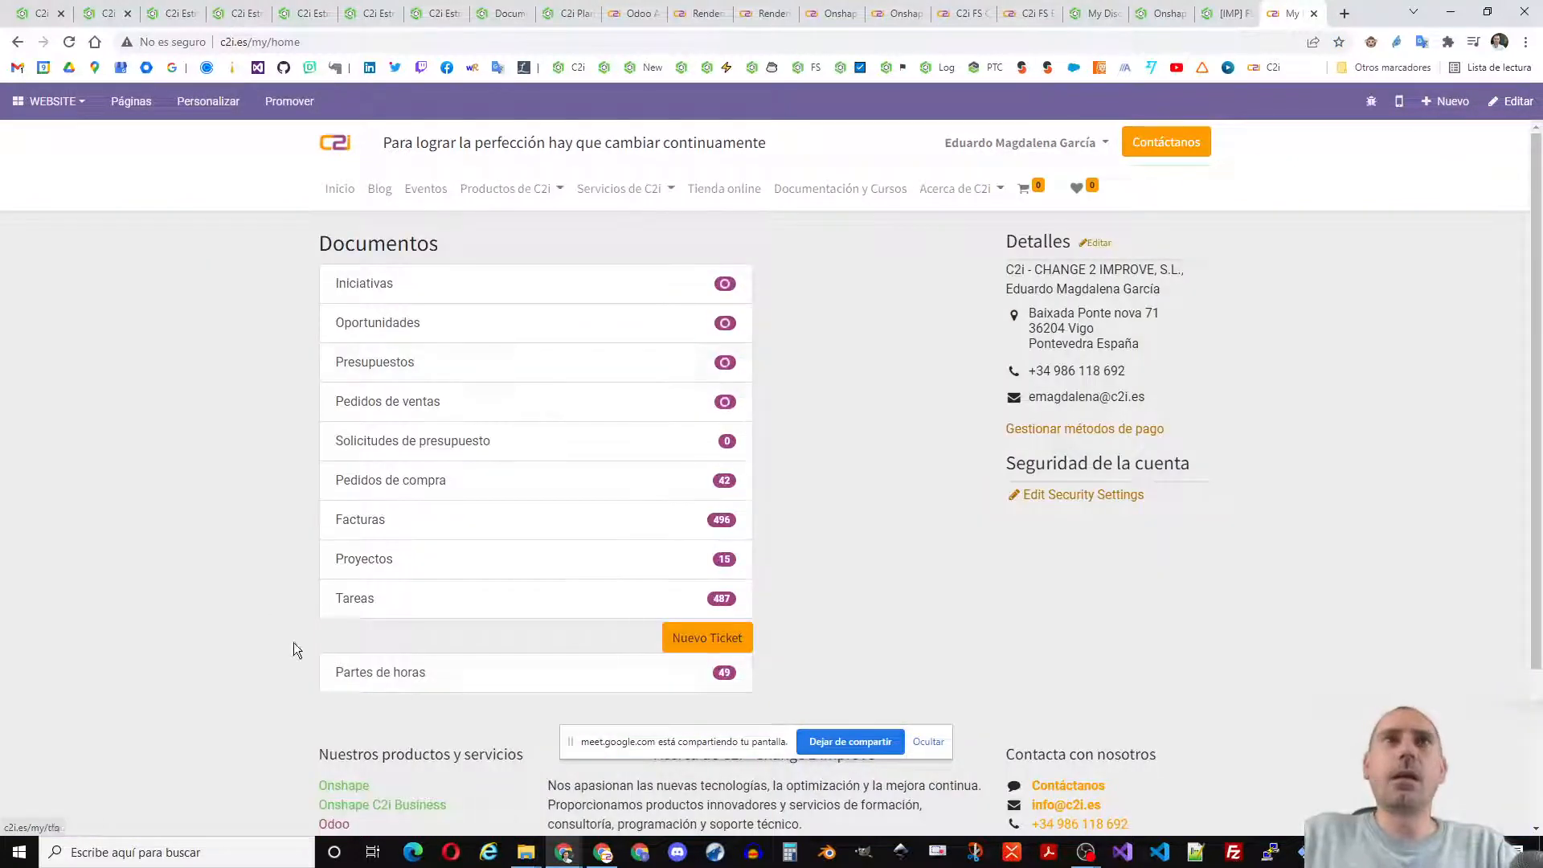
# - Start a new support ticket and check the prefilled name, email and category on its form
pyautogui.click(710, 639)
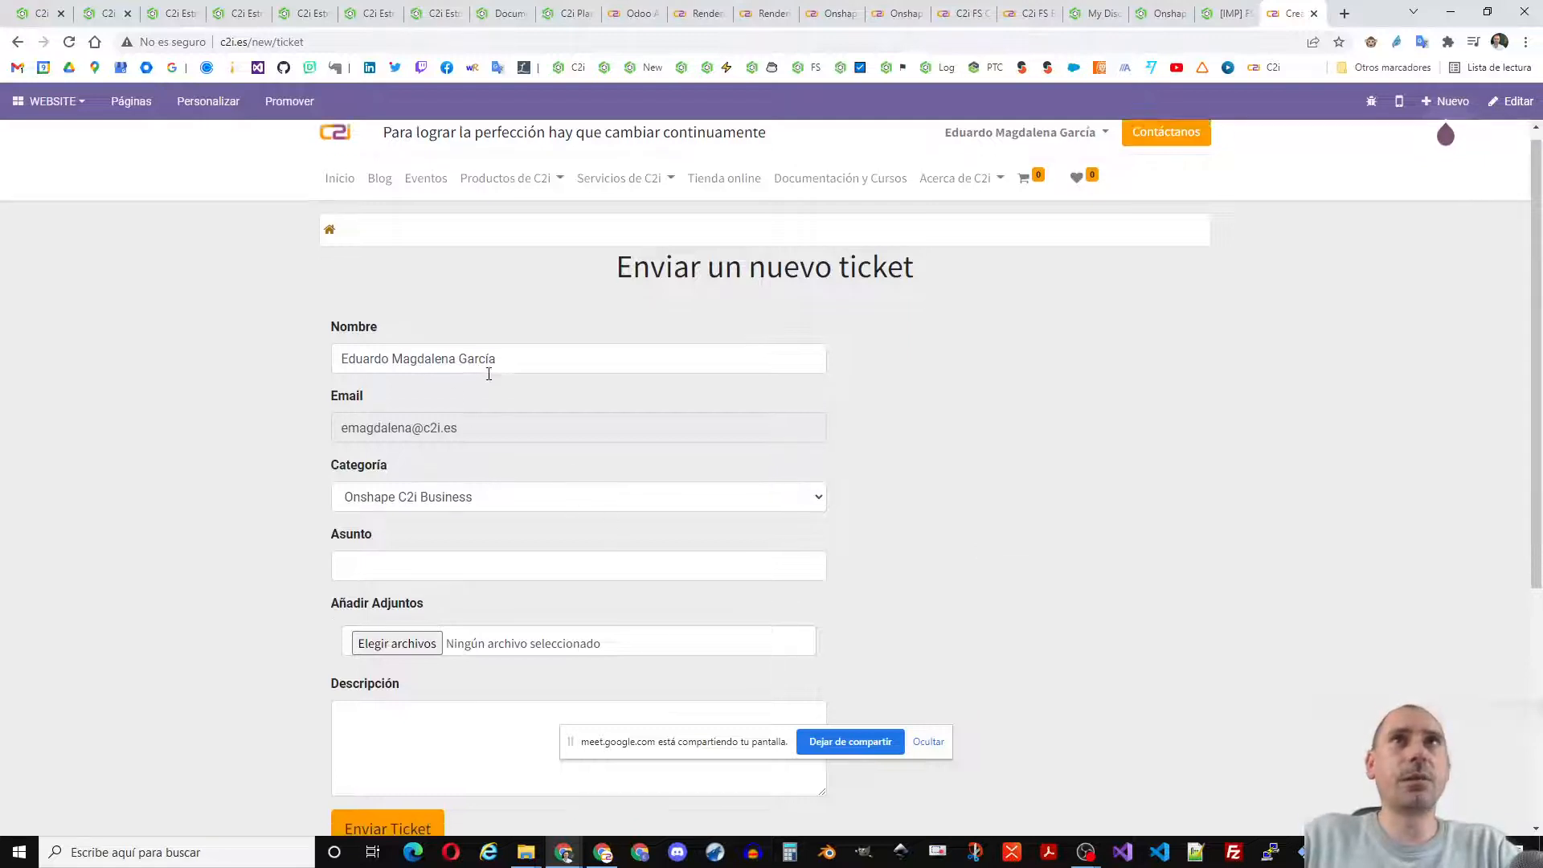
pyautogui.scroll(-1, 482, 354)
pyautogui.moveTo(507, 290); pyautogui.dragTo(235, 277)
pyautogui.click(408, 360)
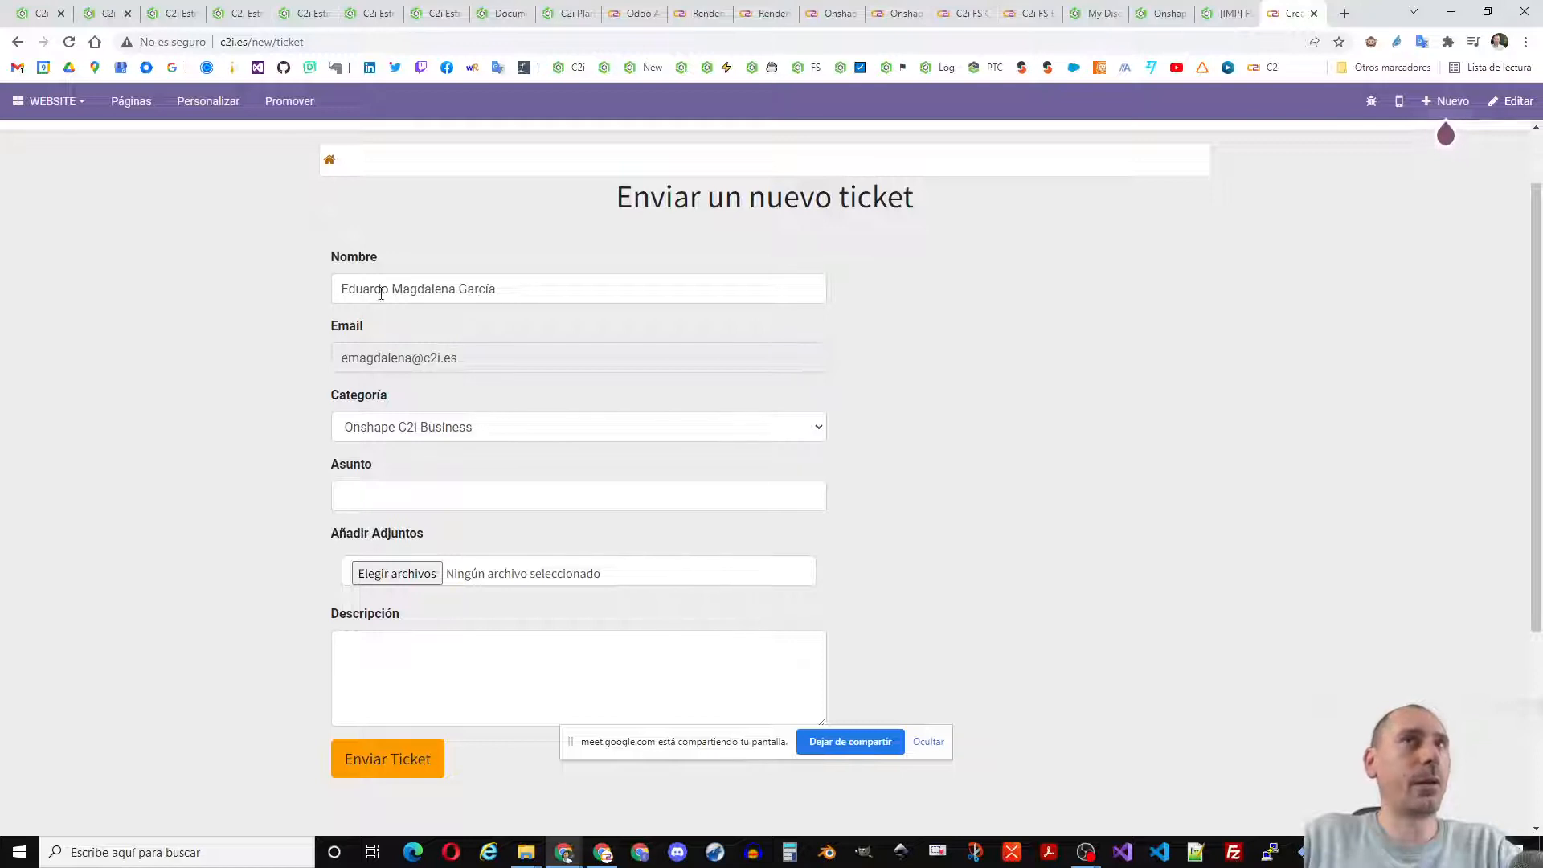
pyautogui.scroll(1, 718, 479)
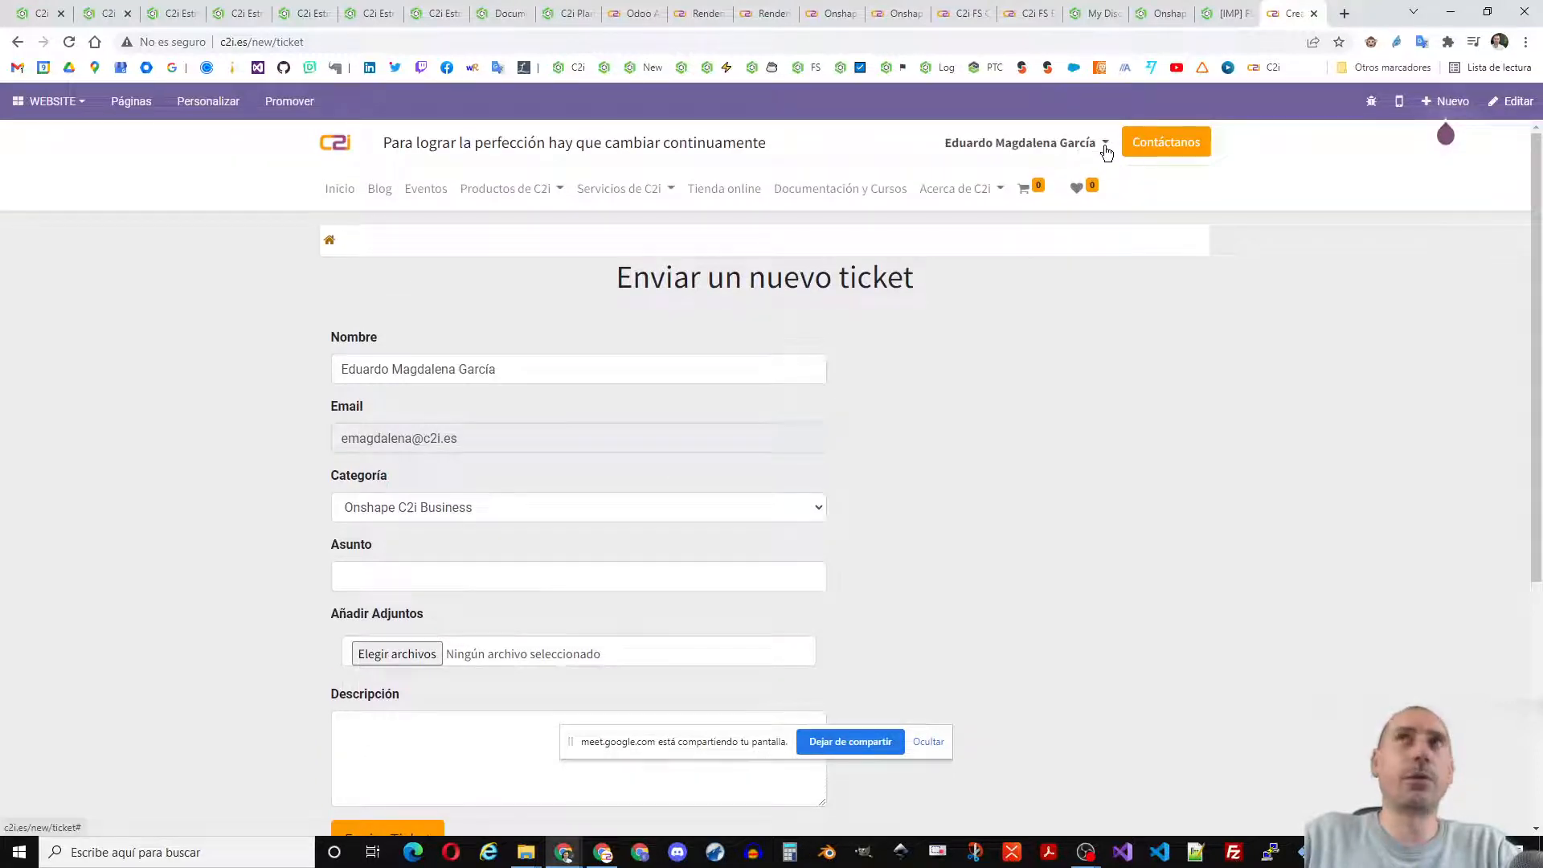
pyautogui.scroll(-1, 569, 522)
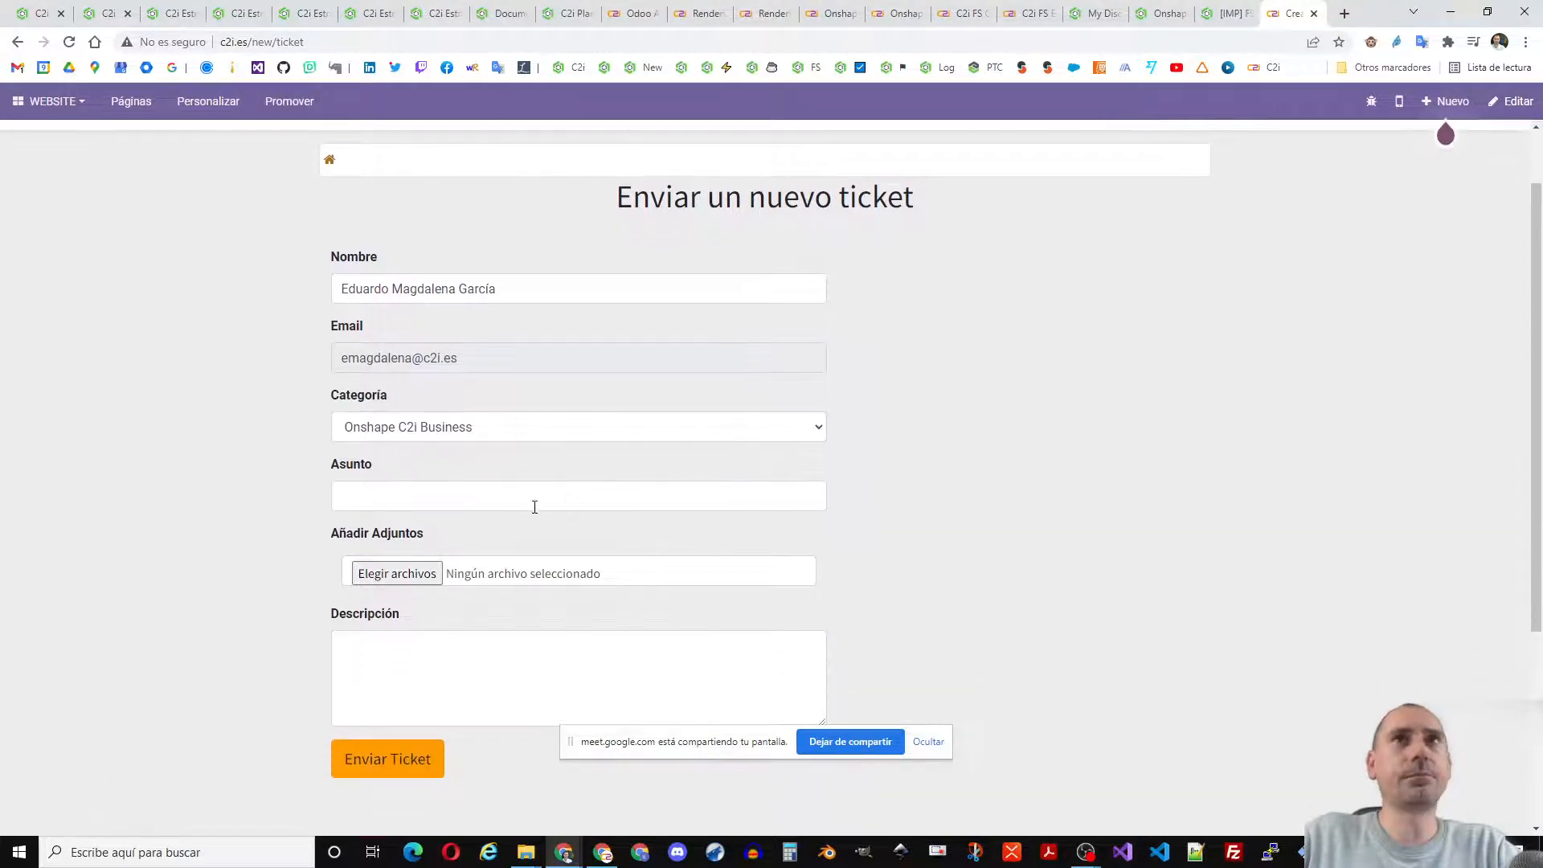
# - Submit the ticket with the subject "Test error" and the description "cfgcdgdgdggdg"
pyautogui.click(499, 495)
pyautogui.write('T')
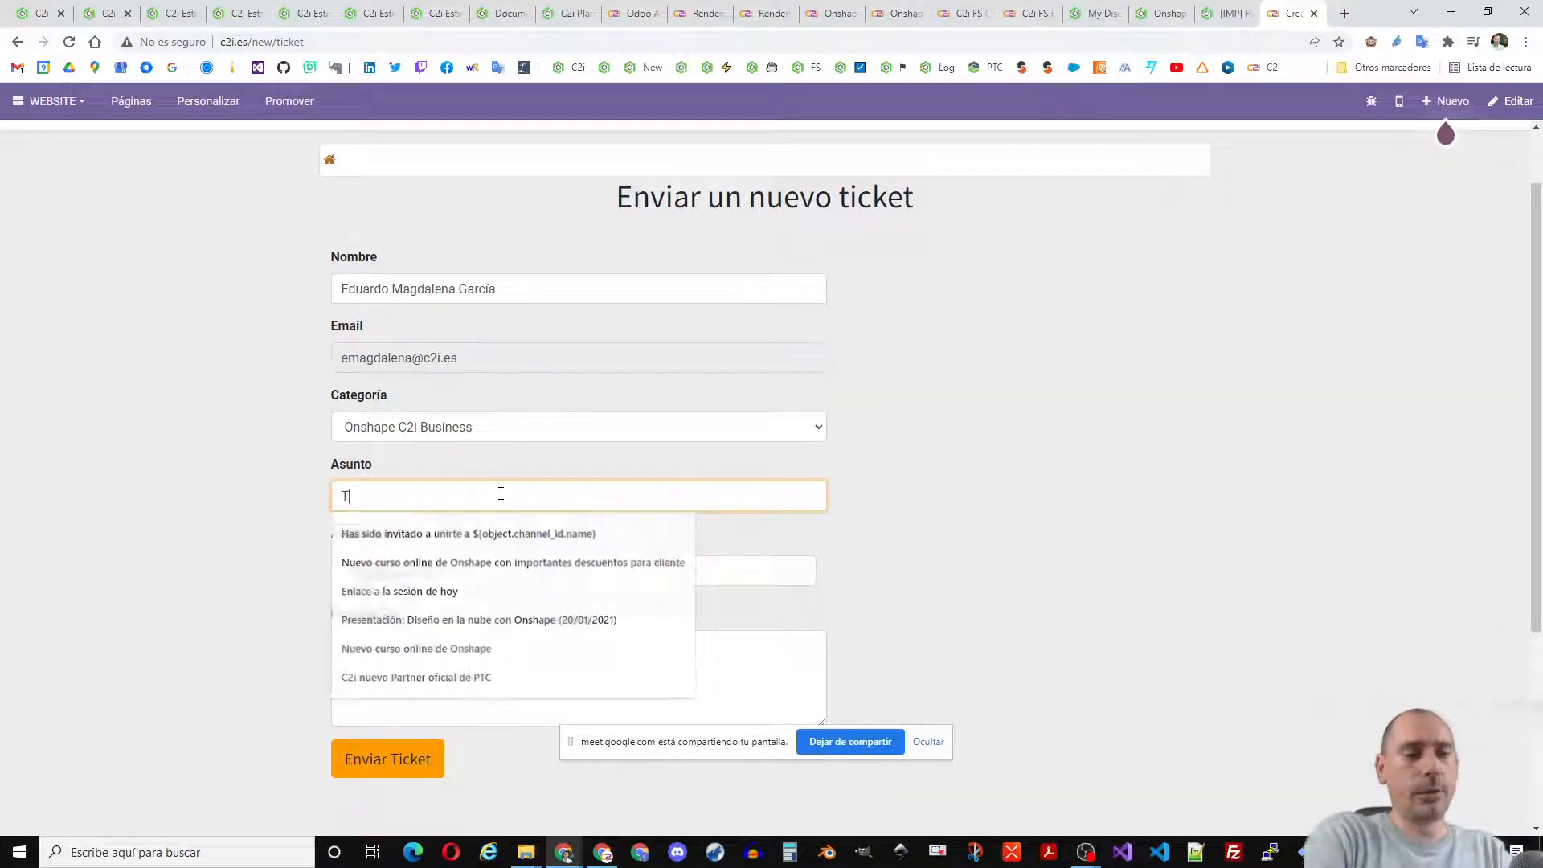
pyautogui.write('est error')
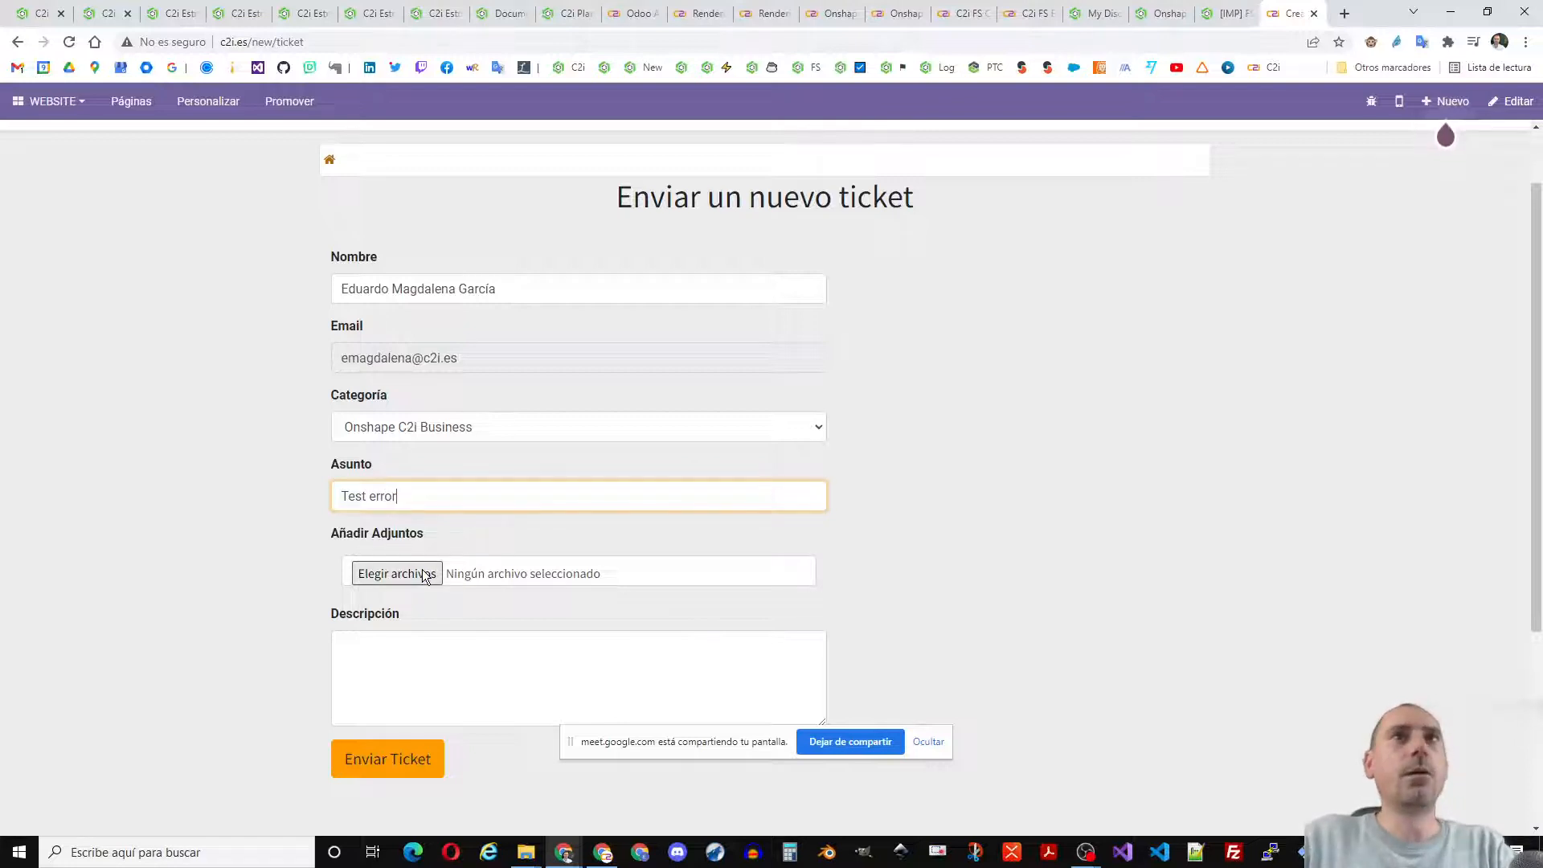
pyautogui.click(396, 643)
pyautogui.write('cfg')
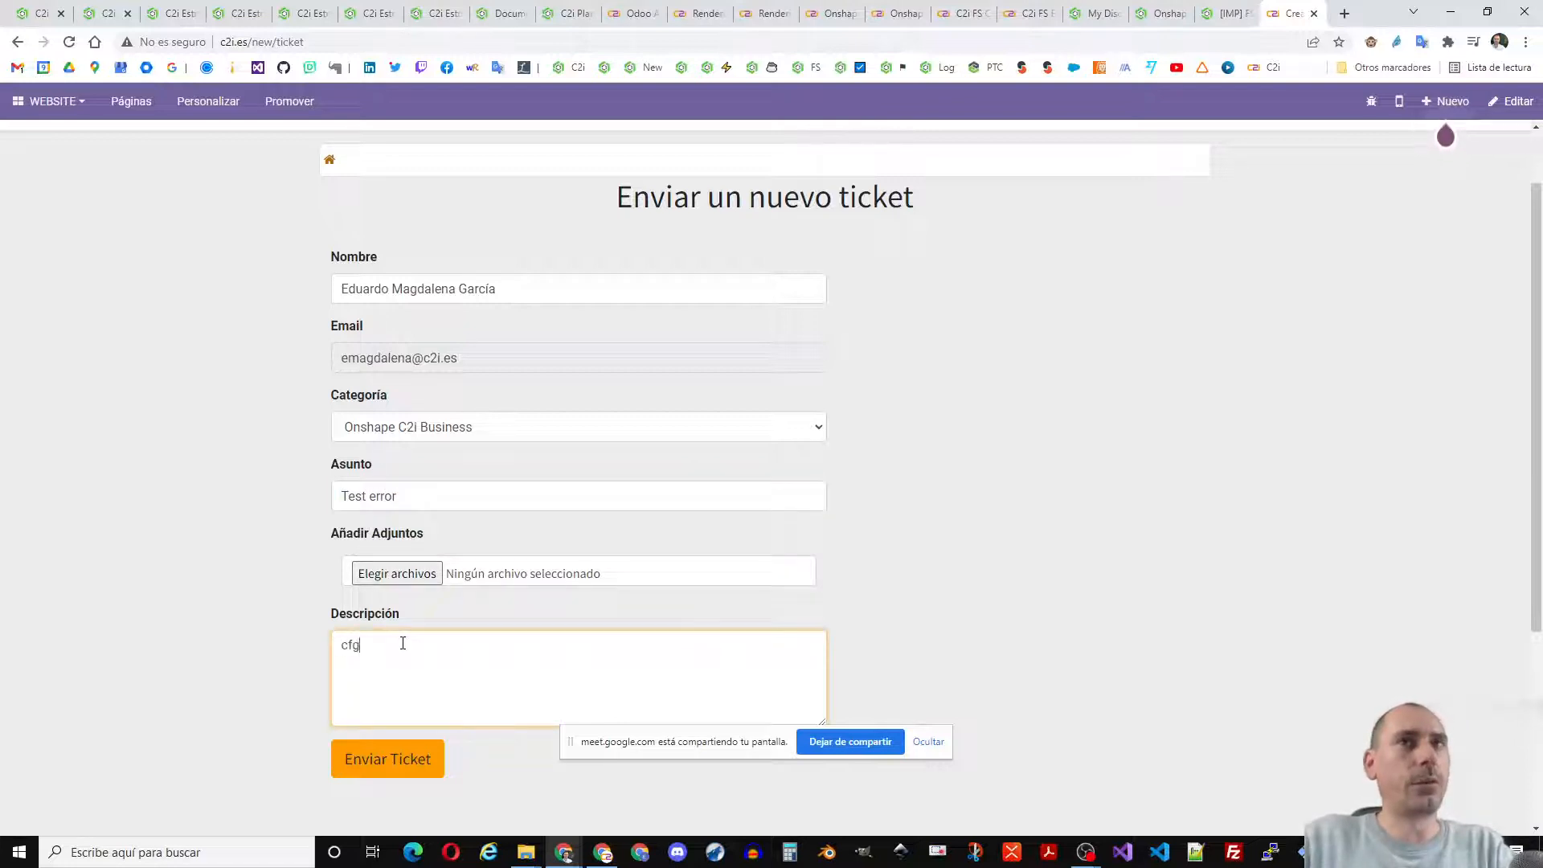
pyautogui.write('cdgdgdggdg')
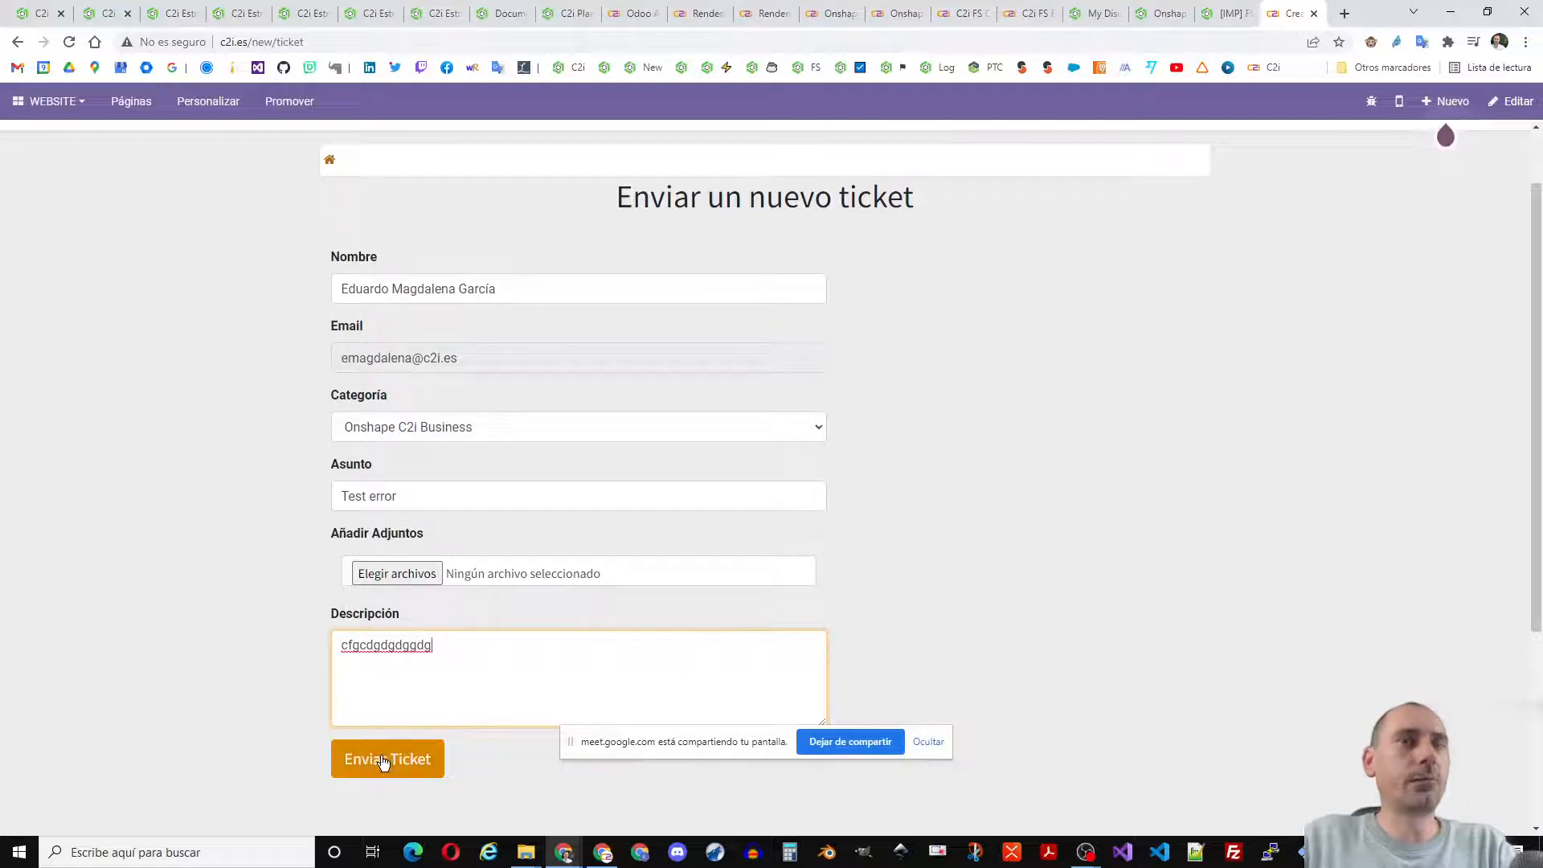
pyautogui.click(388, 760)
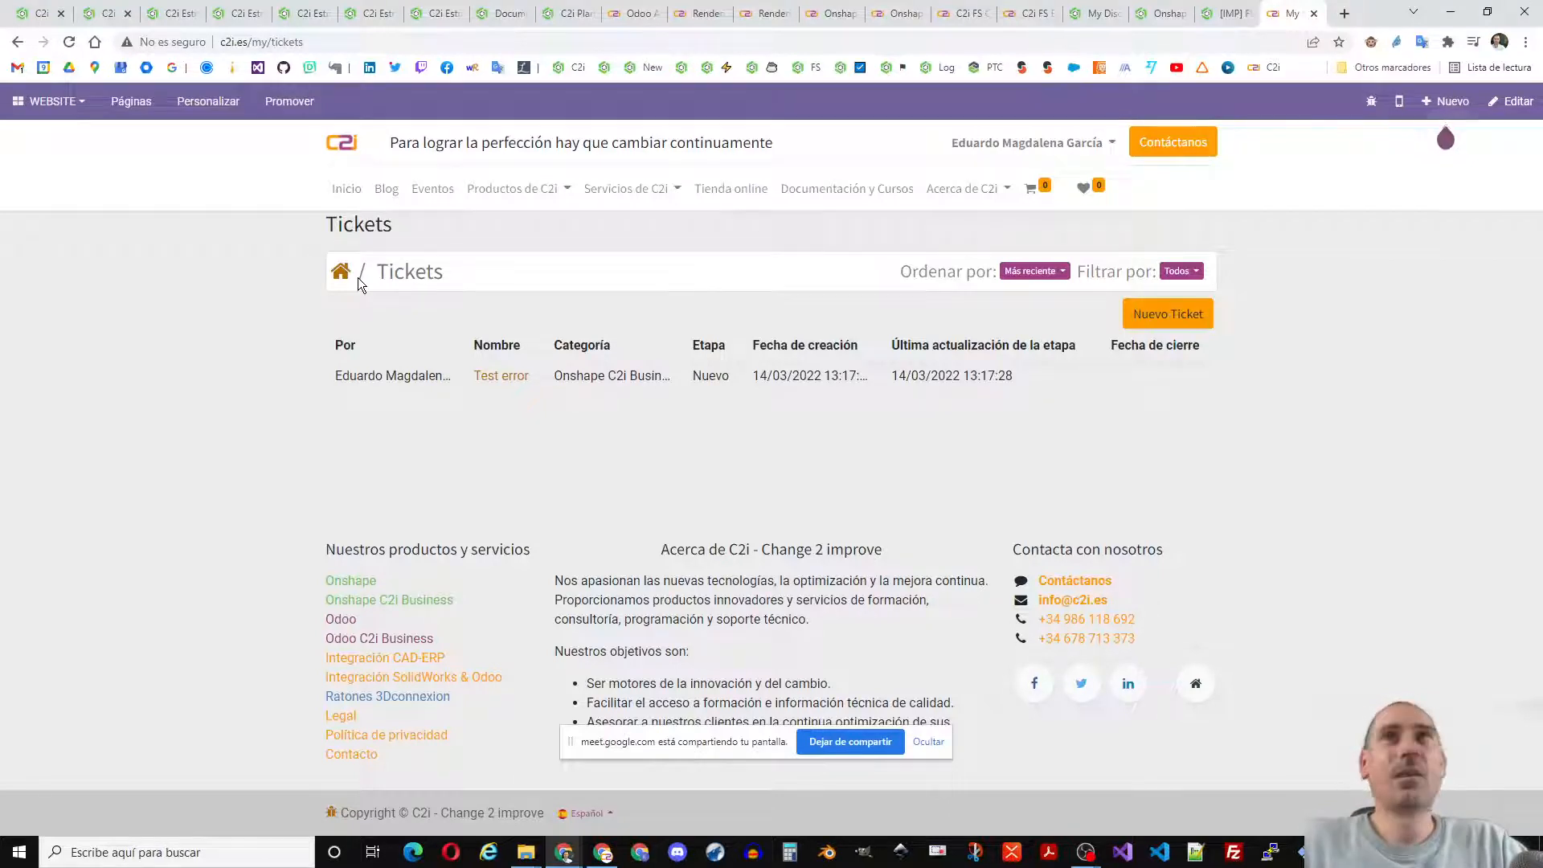
# - From Documentación y Cursos, open Diseño en la nube con Onshape (22104) and Renderizado en la nube con Onshape (22103) in new tabs
pyautogui.click(805, 188)
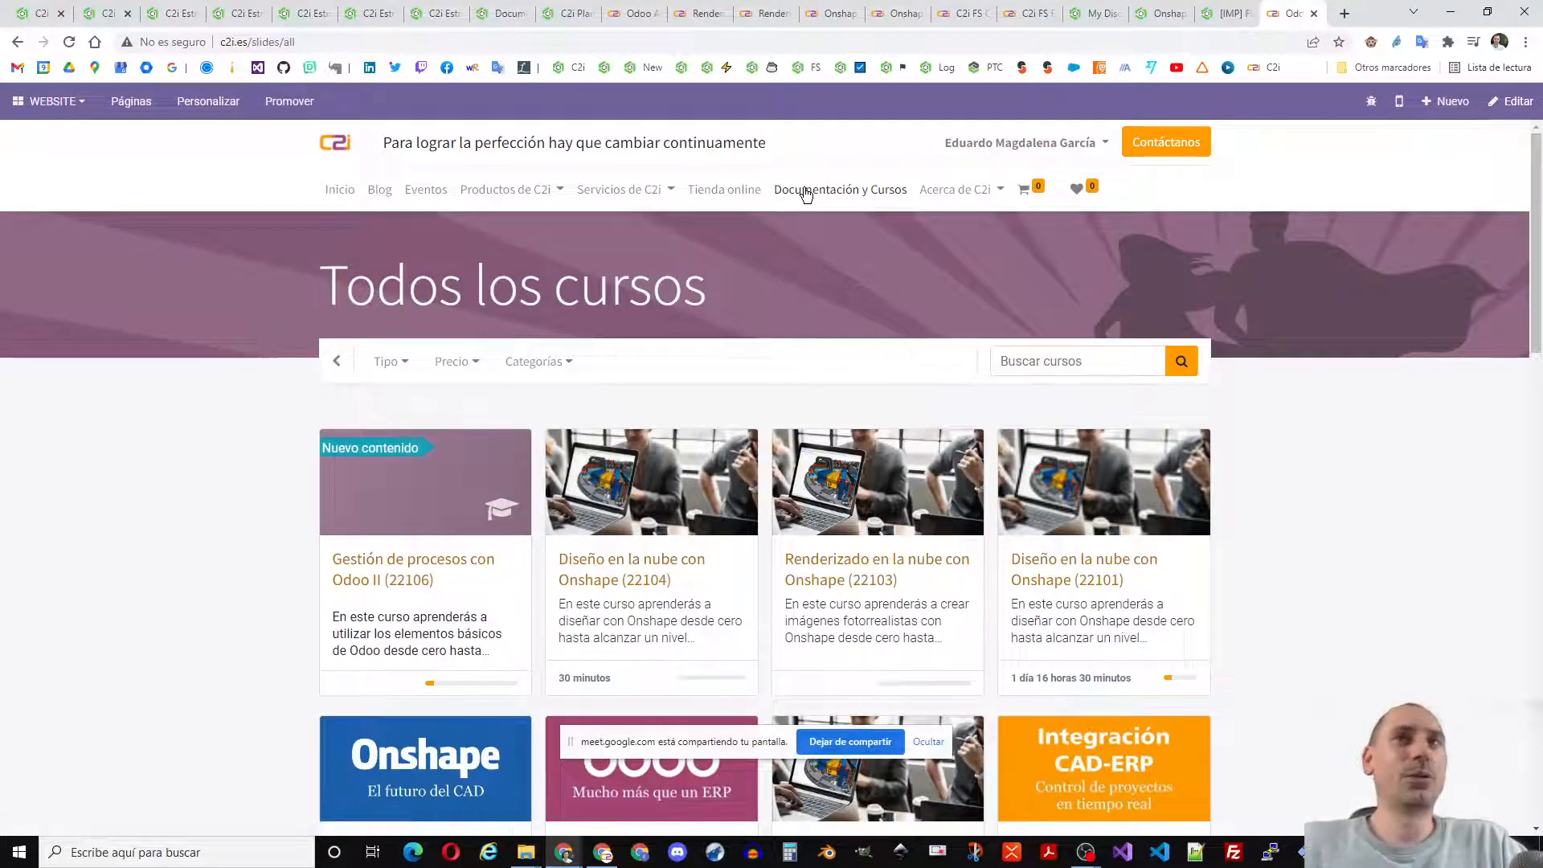
pyautogui.middleClick(608, 582)
pyautogui.middleClick(831, 580)
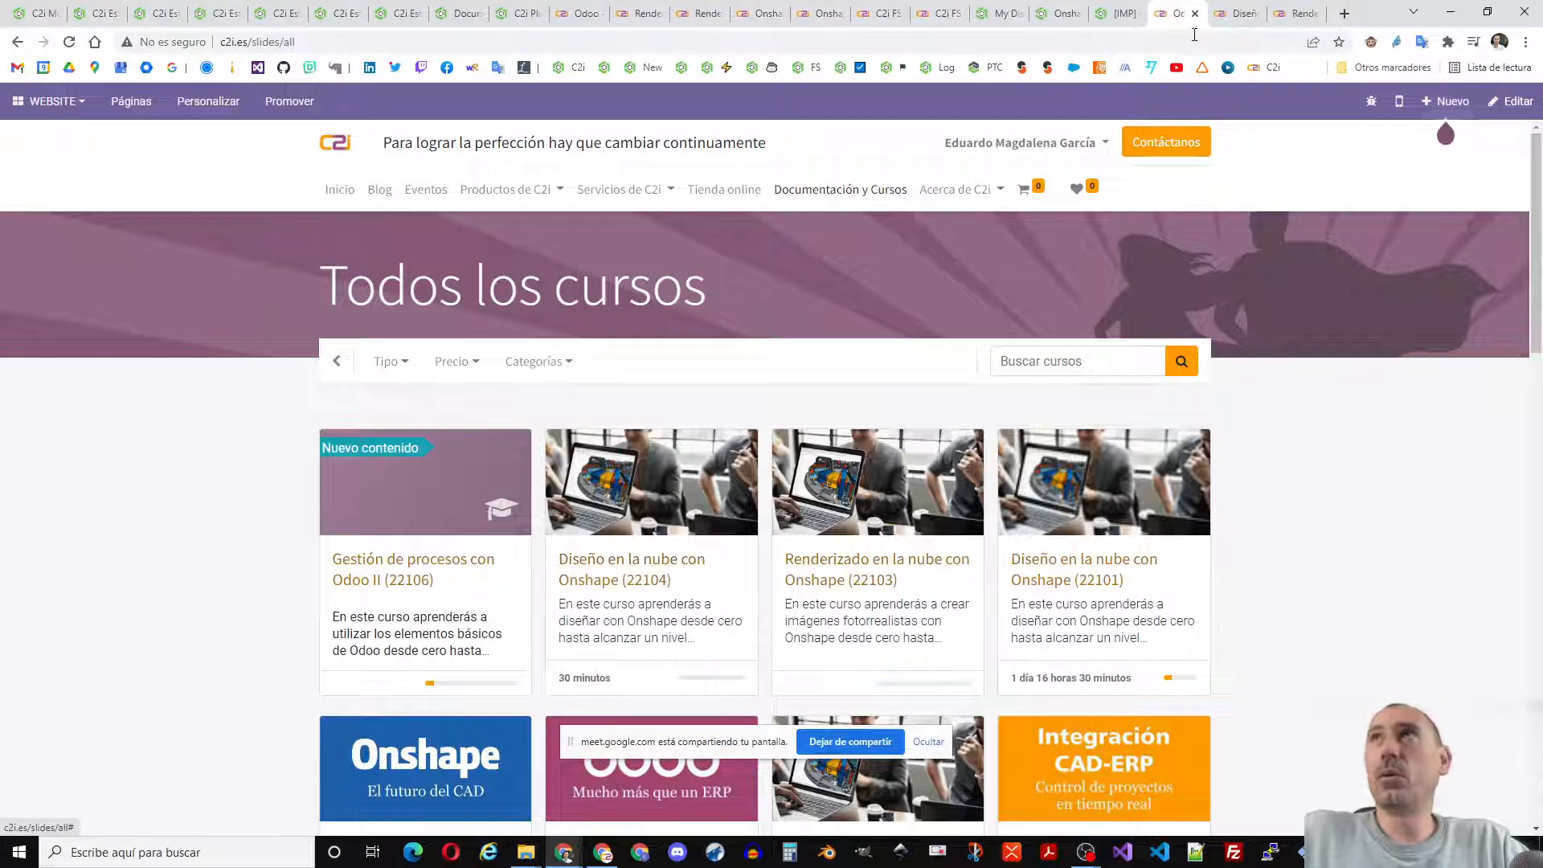
# - Review the non-class days of course 22104 and the session dates of rendering course 22103
pyautogui.click(1235, 14)
pyautogui.moveTo(581, 580); pyautogui.dragTo(750, 580)
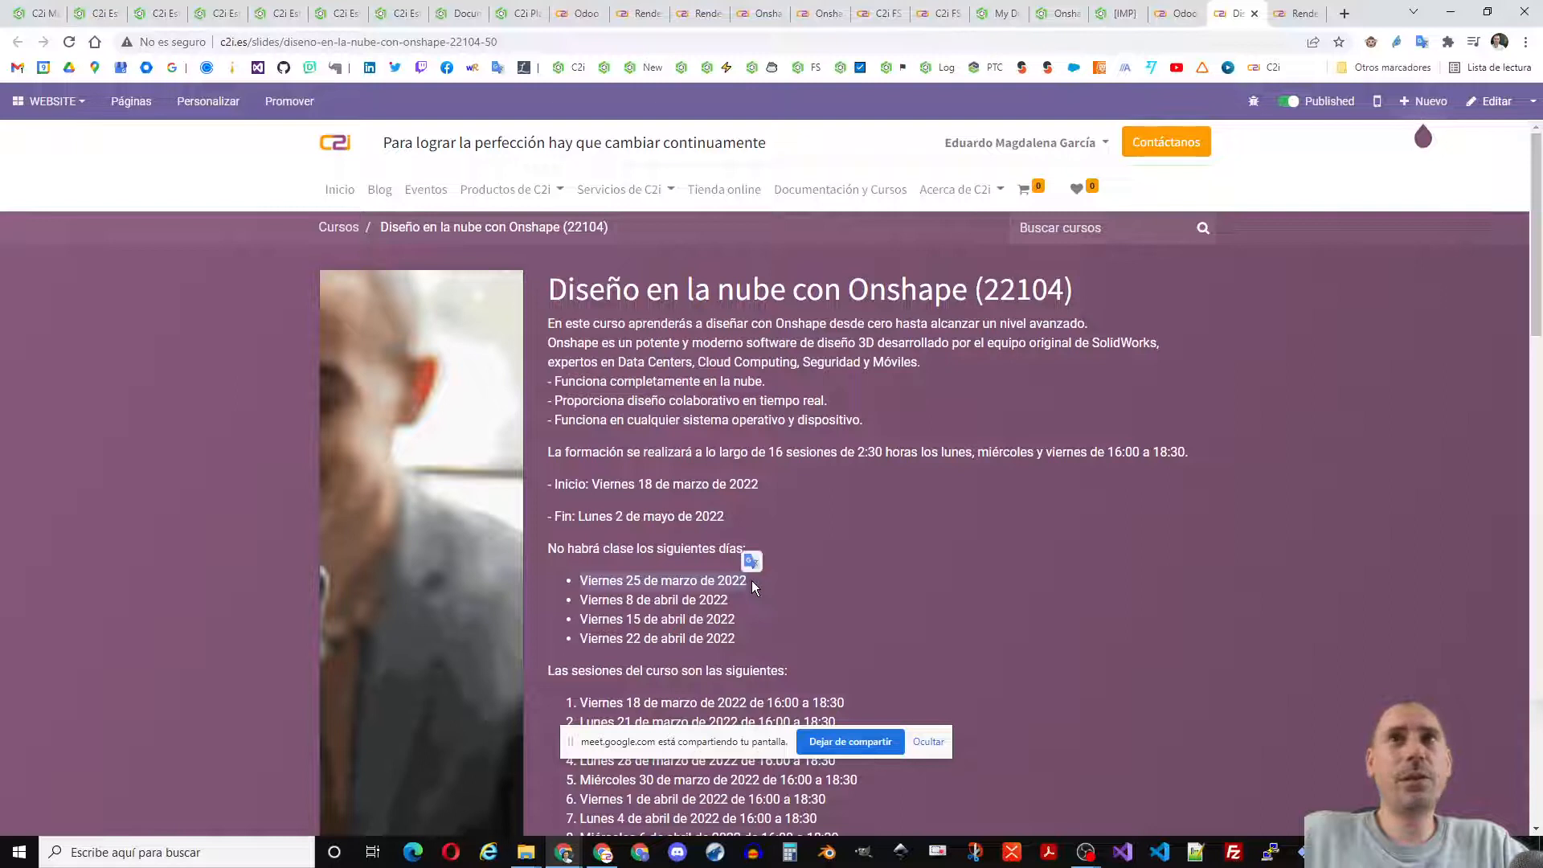
pyautogui.click(1283, 18)
pyautogui.scroll(-1, 687, 628)
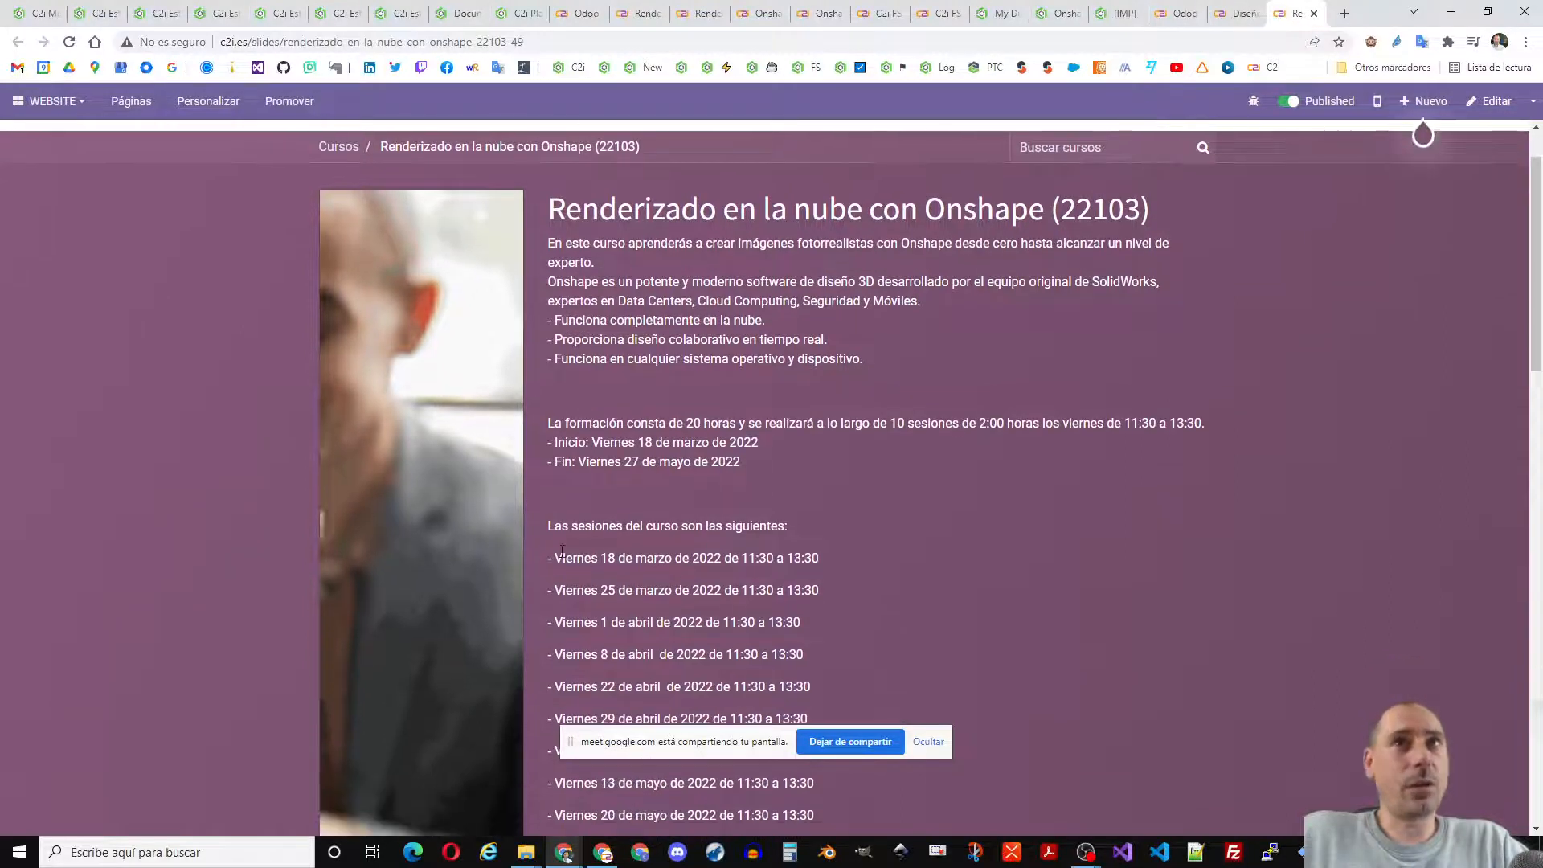
pyautogui.moveTo(553, 557); pyautogui.dragTo(669, 558)
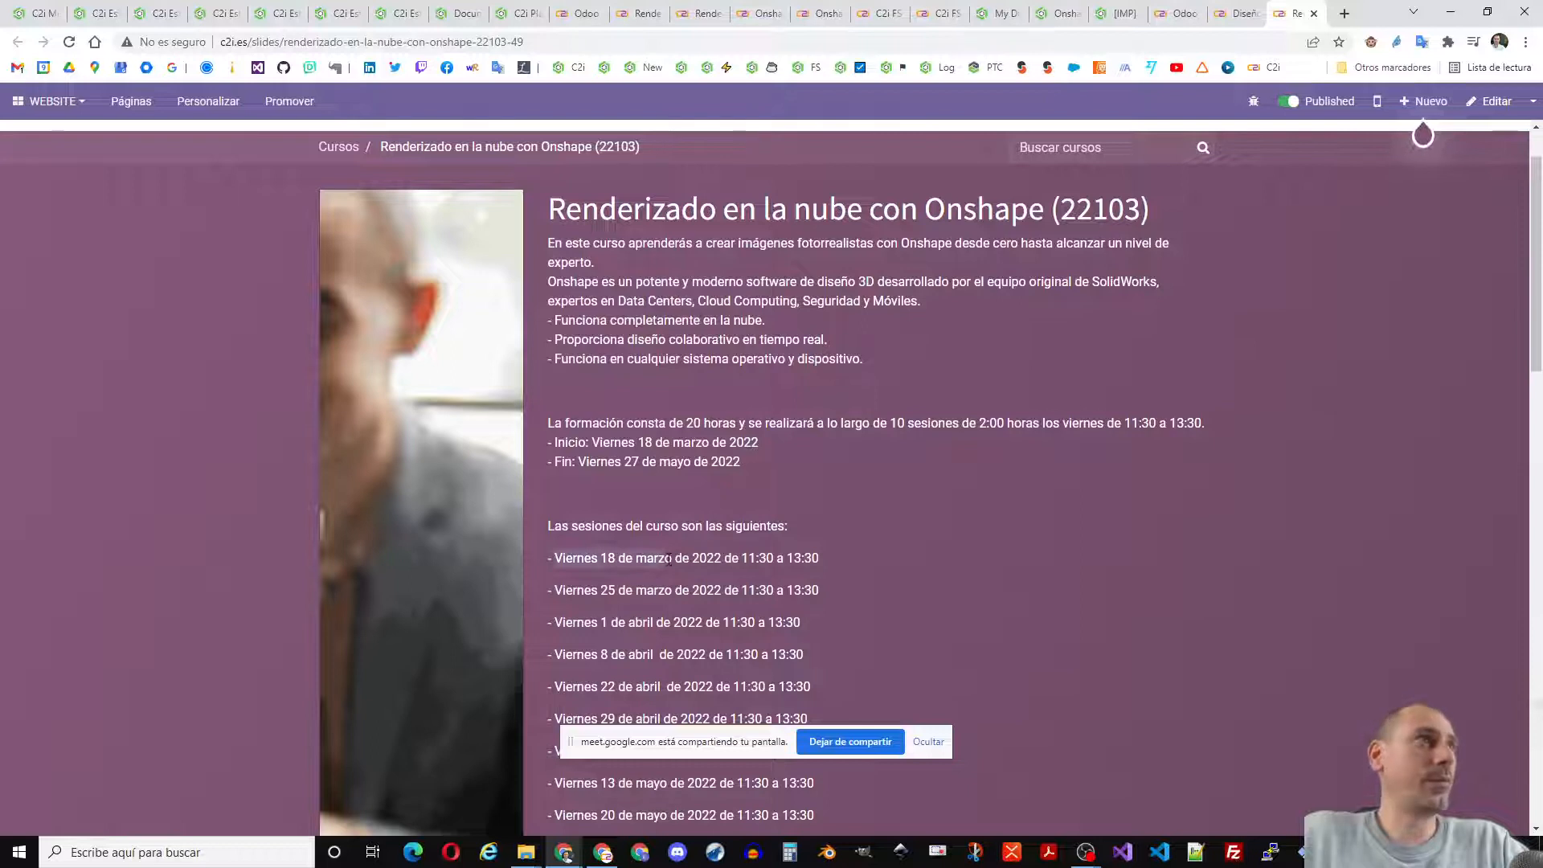